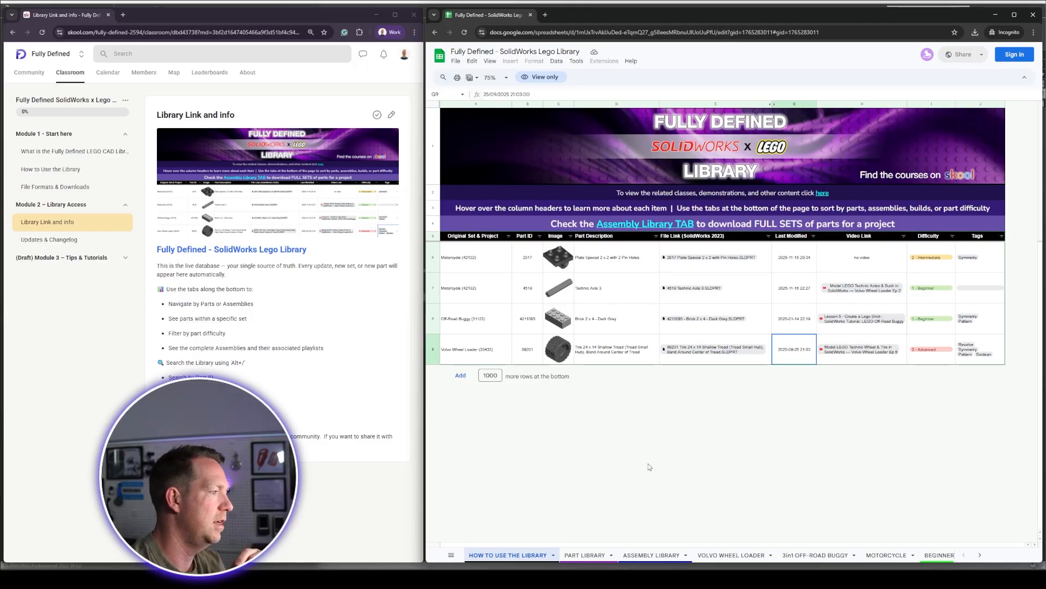
Open the 42132 - Motorcycle - ASM READY.zip link from the Motorcycle row of the Assembly Library sheet.
click(665, 556)
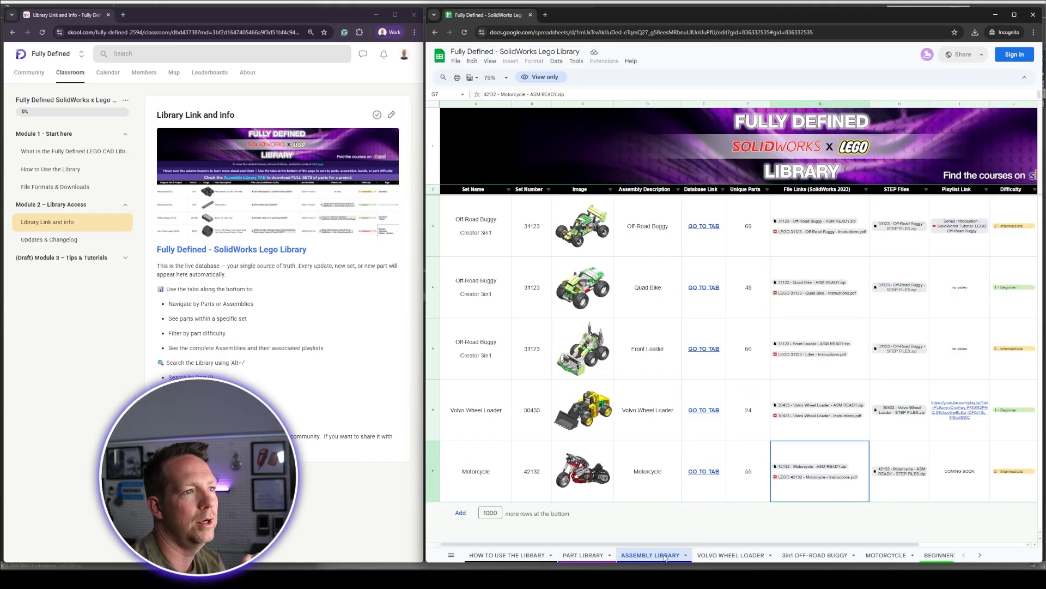
click(434, 472)
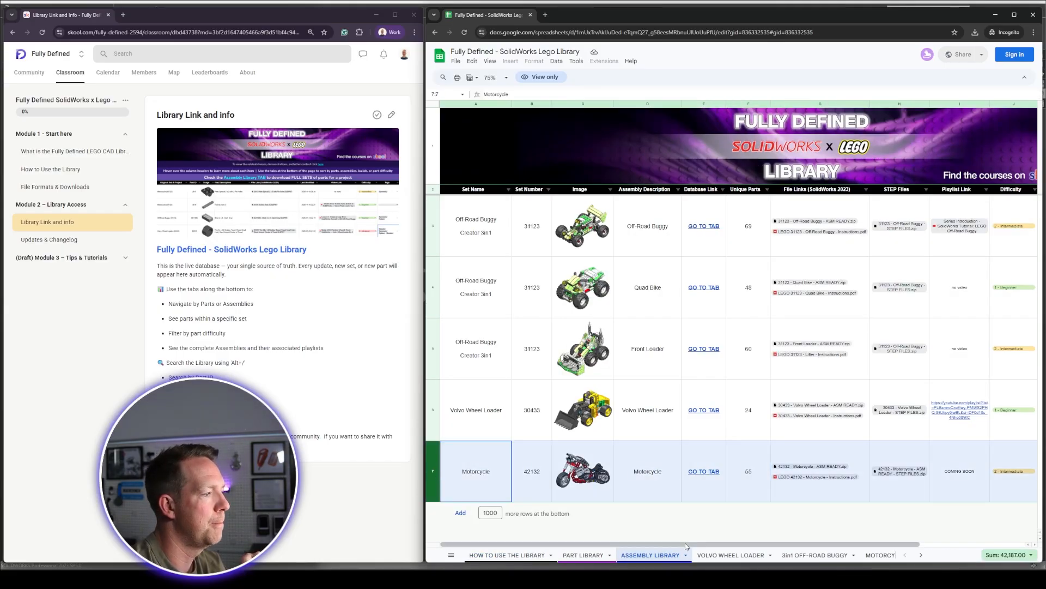
click(832, 470)
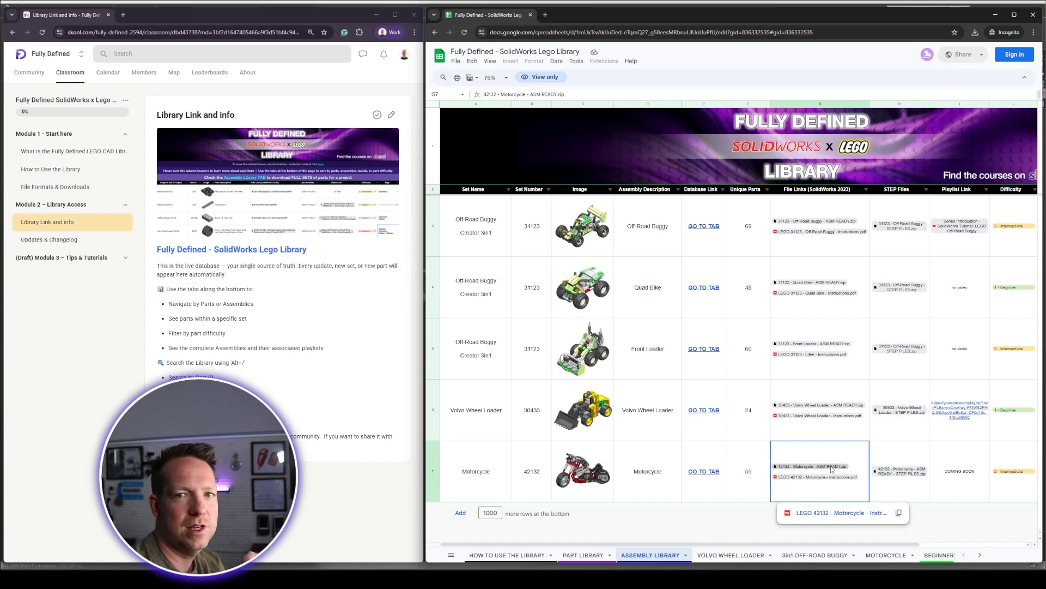
click(834, 513)
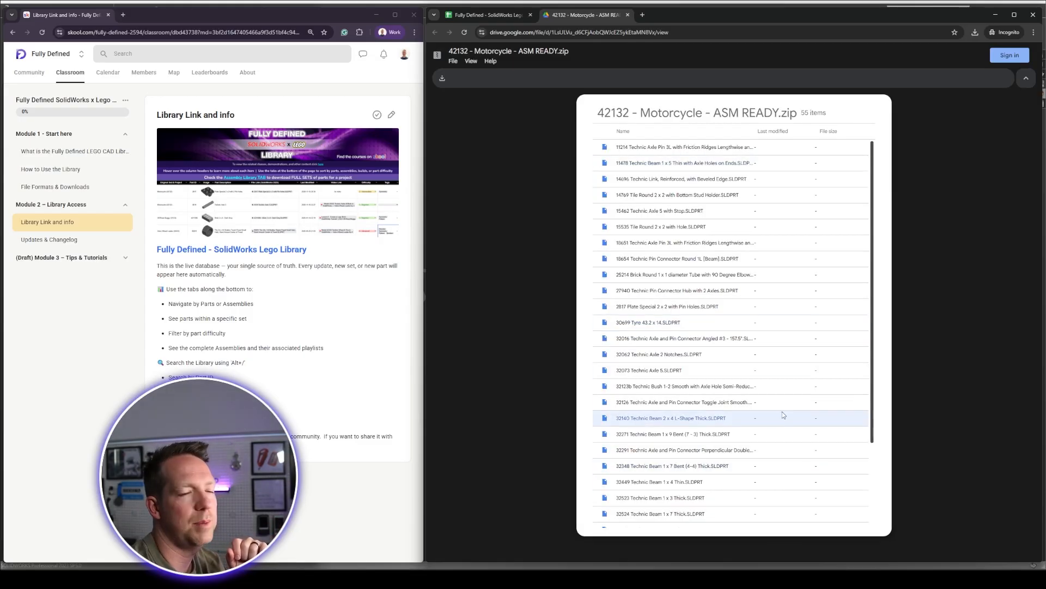
Download 42132 - Motorcycle - ASM READY.zip despite the virus scan notice and save it in DESKTOP FOLDER.
click(442, 78)
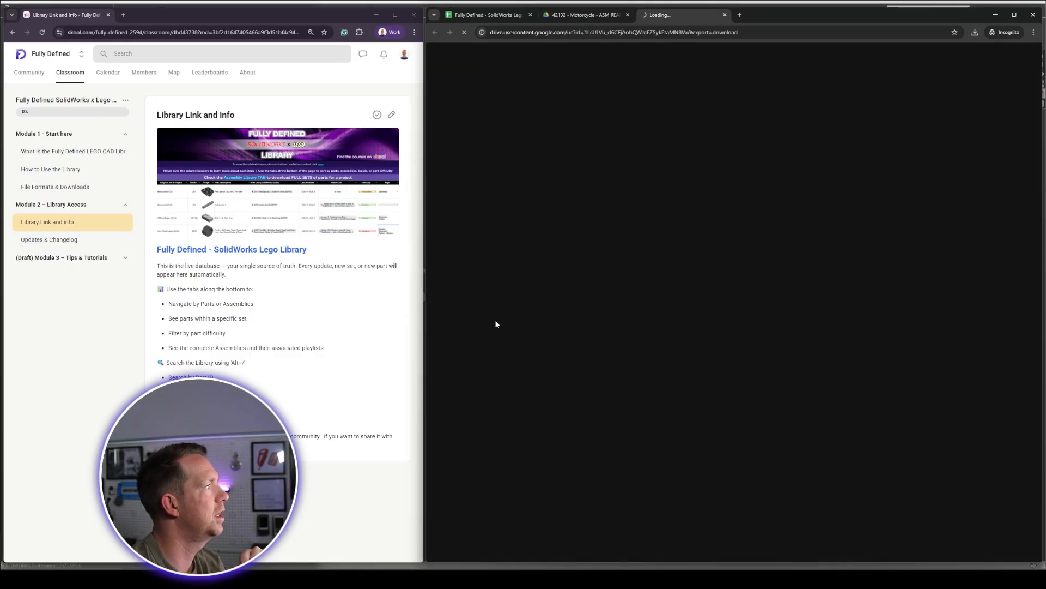
click(666, 107)
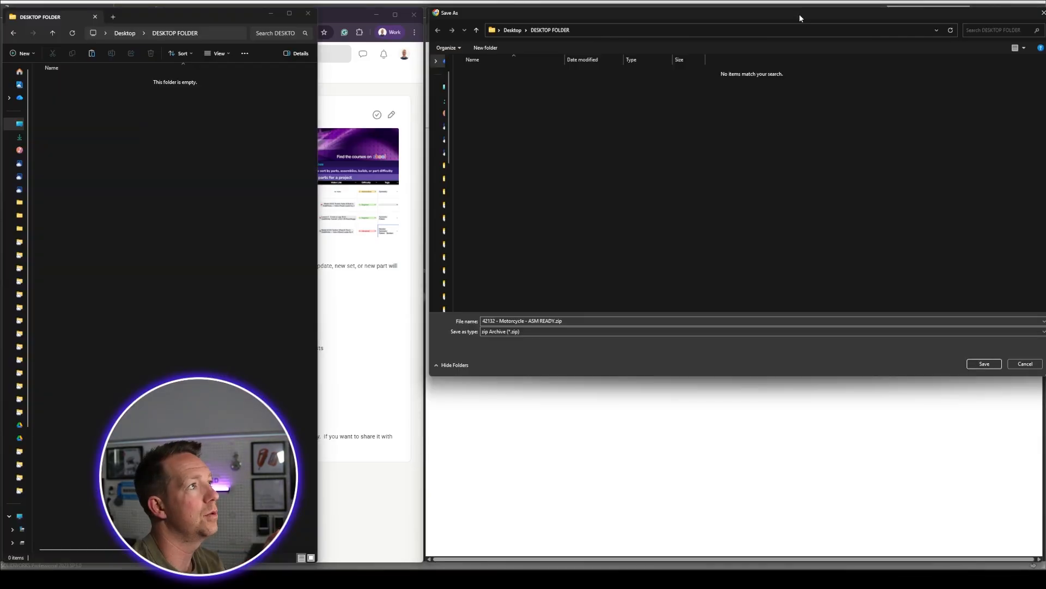
drag(799, 18, 769, 57)
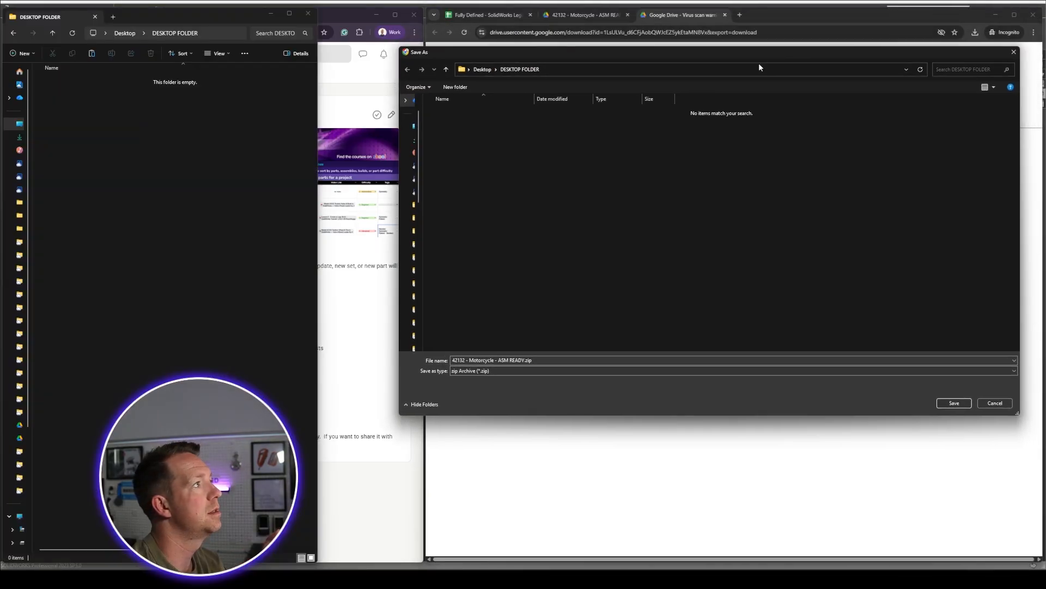
click(964, 406)
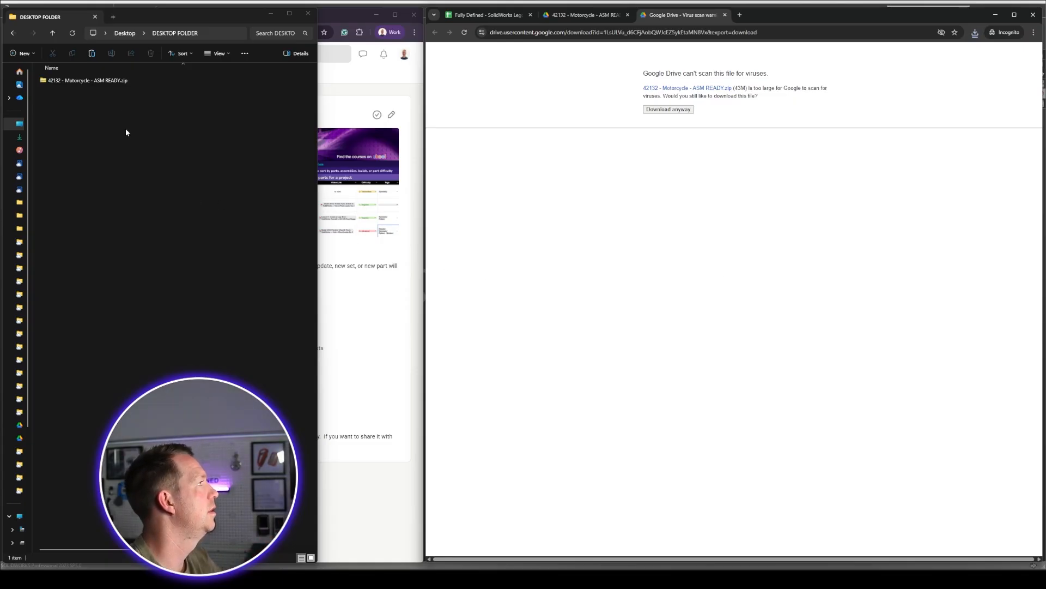
Extract all files from 42132 - Motorcycle - ASM READY.zip in DESKTOP FOLDER.
click(103, 82)
right_click(103, 82)
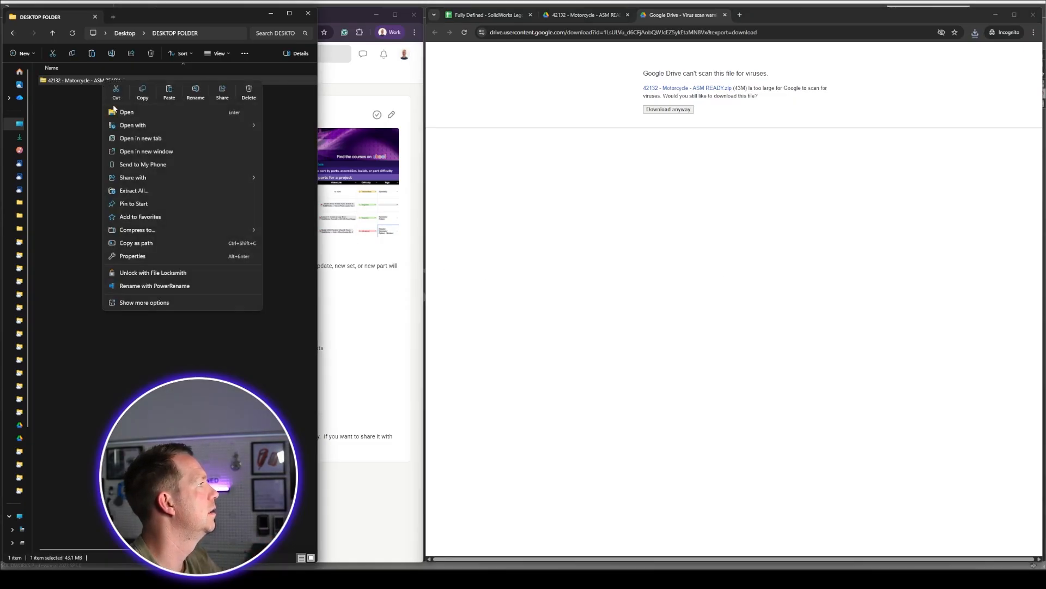
click(147, 188)
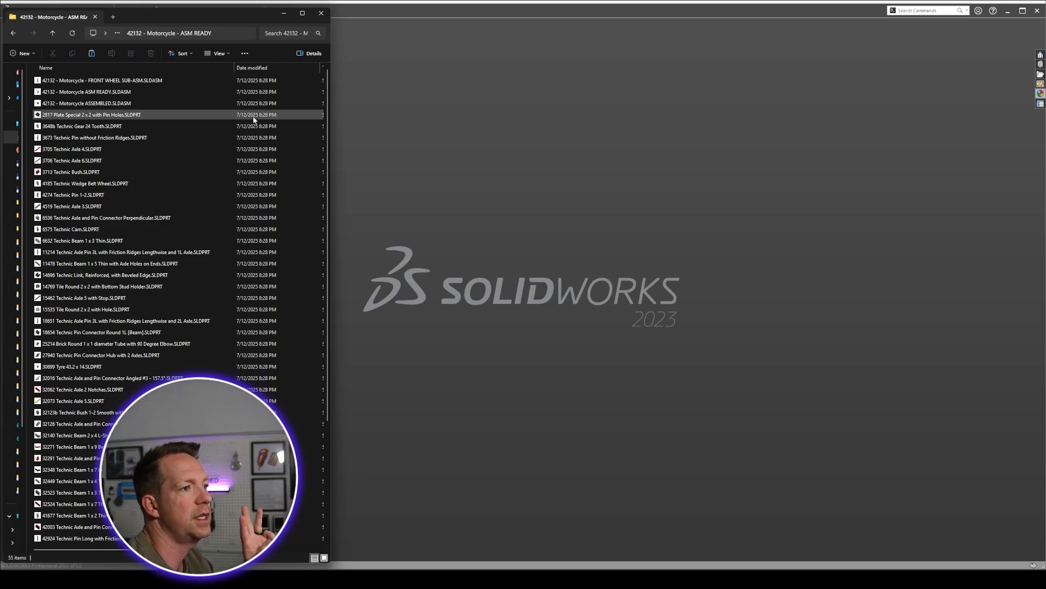
Open 42132 - Motorcycle ASM READY.SLDASM from the extracted folder in SOLIDWORKS and select its LOOSE PARTS folder.
click(103, 93)
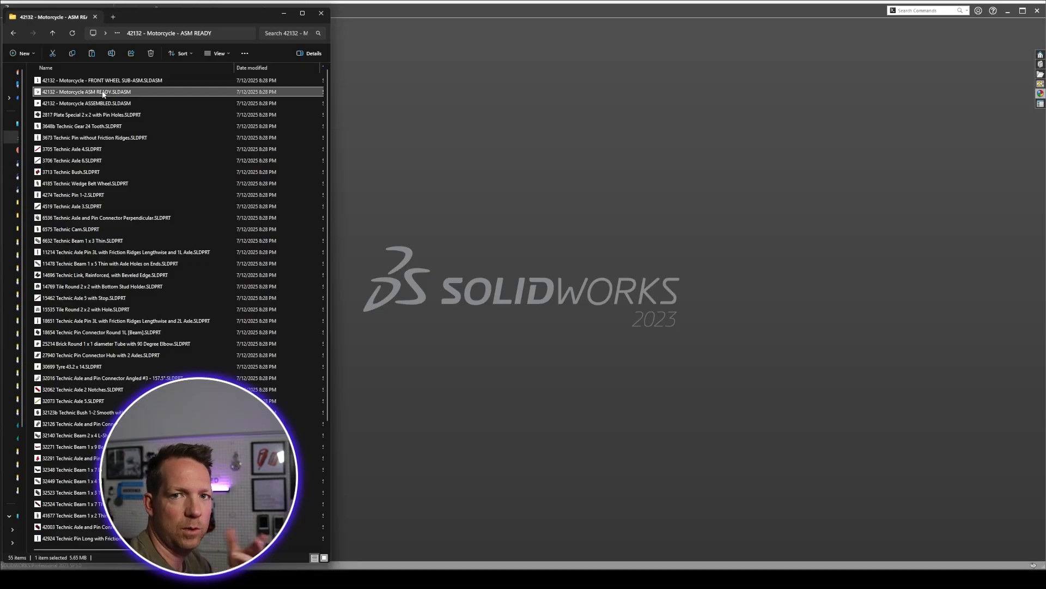
click(104, 104)
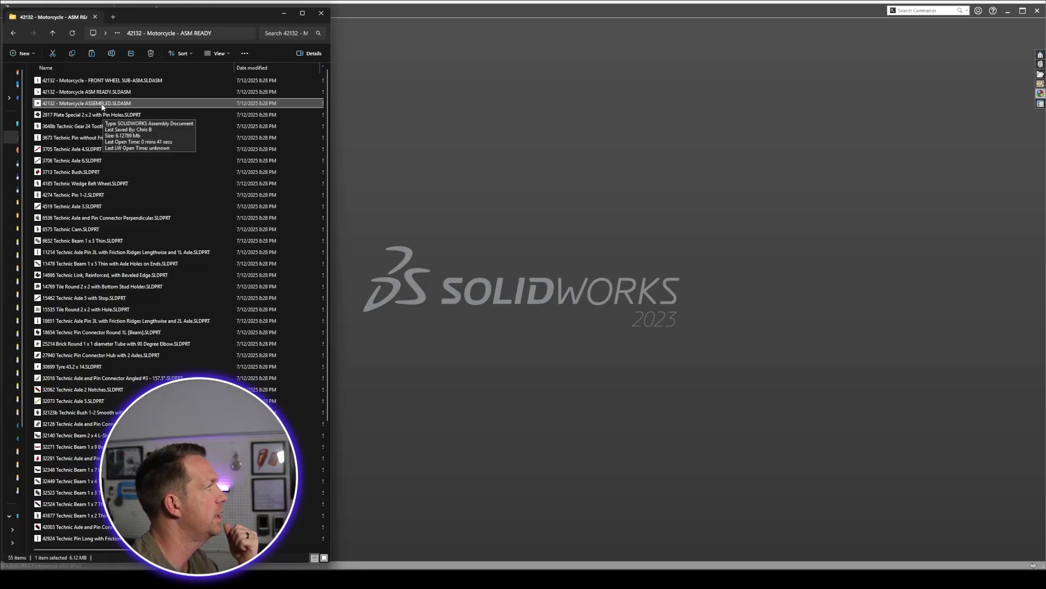
click(102, 81)
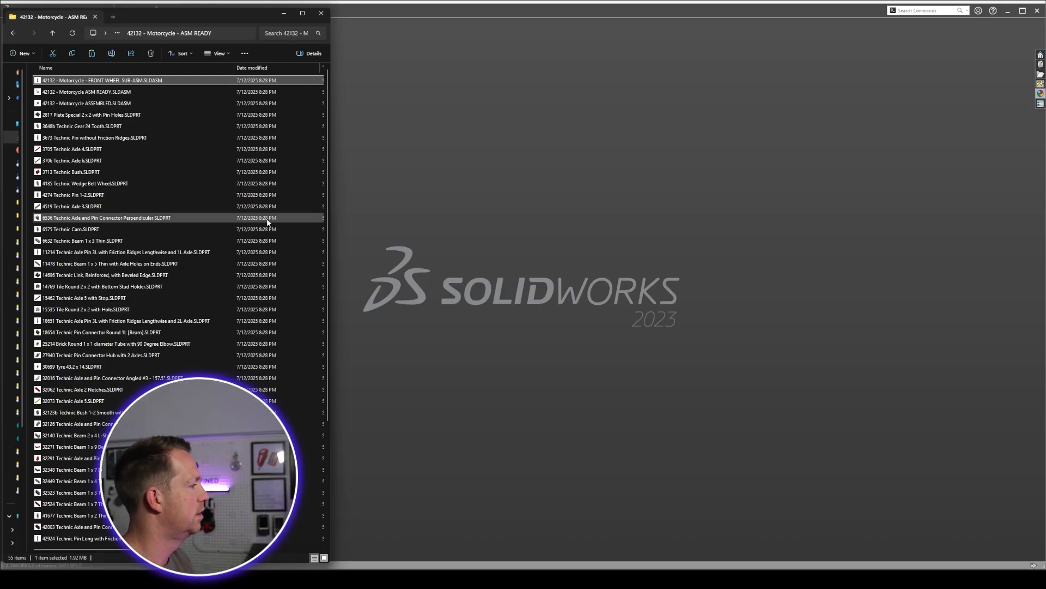
click(100, 92)
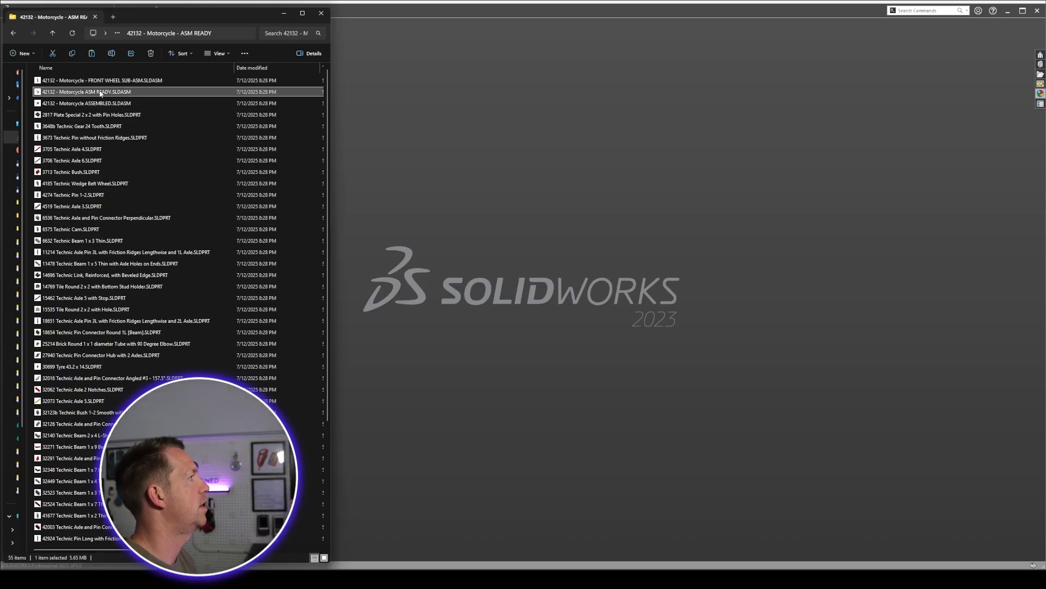
drag(100, 92, 700, 177)
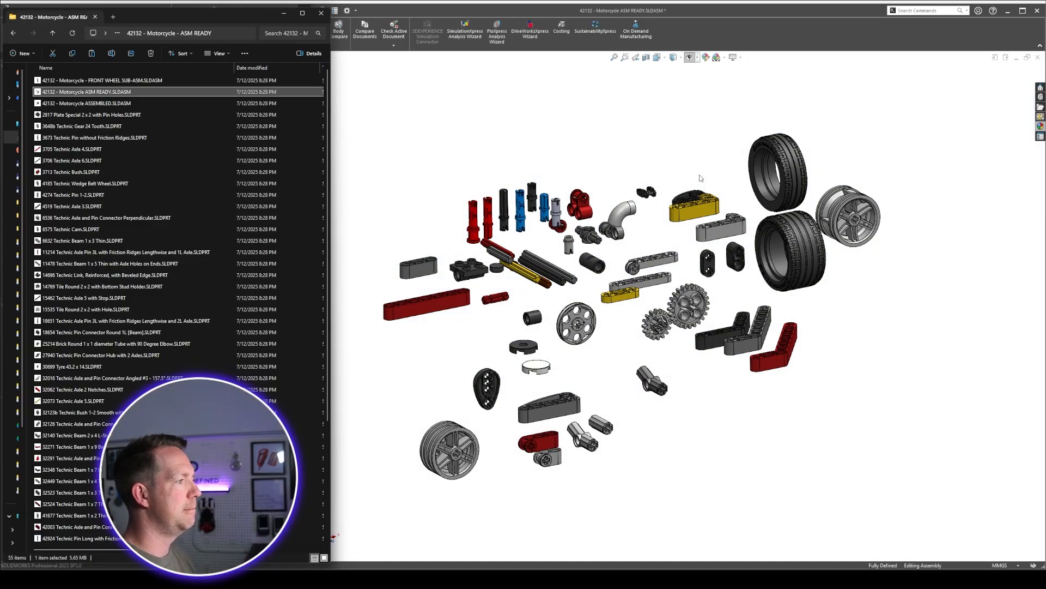
click(701, 156)
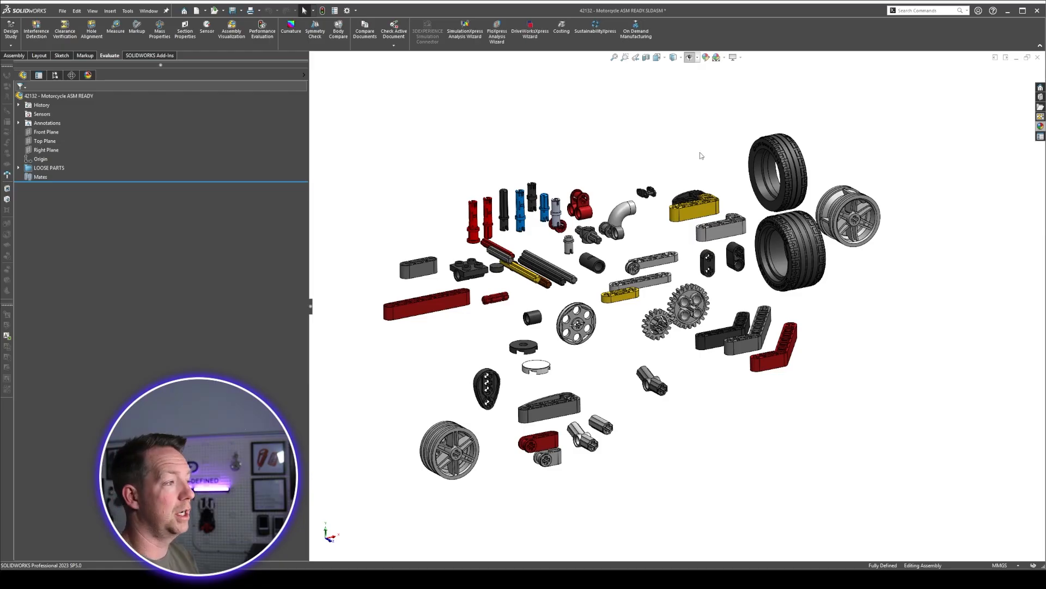
click(18, 168)
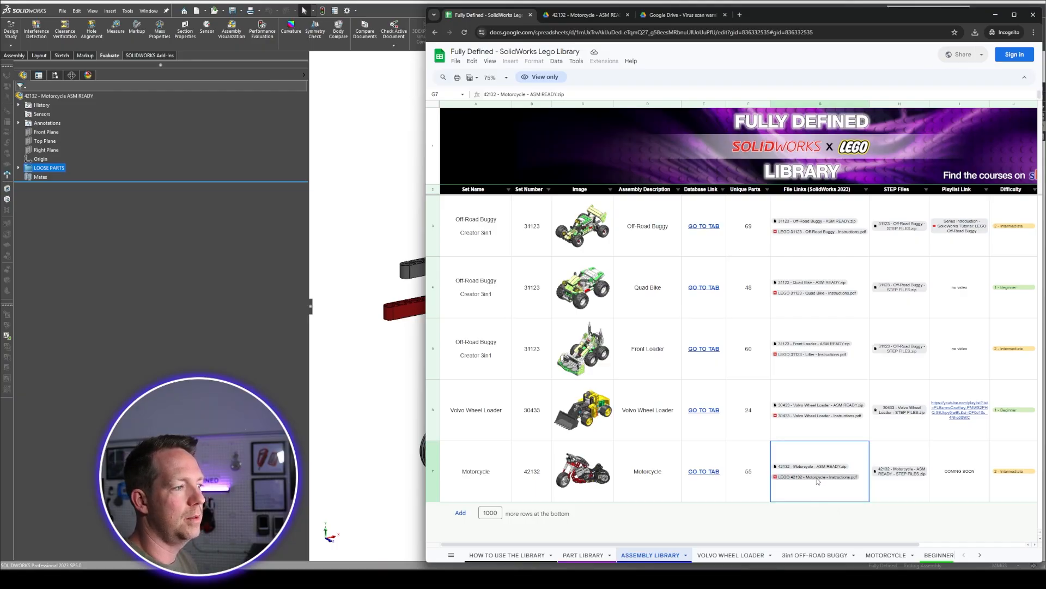
Switch to the library spreadsheet in the browser and open the LEGO 42132 - Motorcycle - Instructions PDF alongside the model.
mouse_move(817, 481)
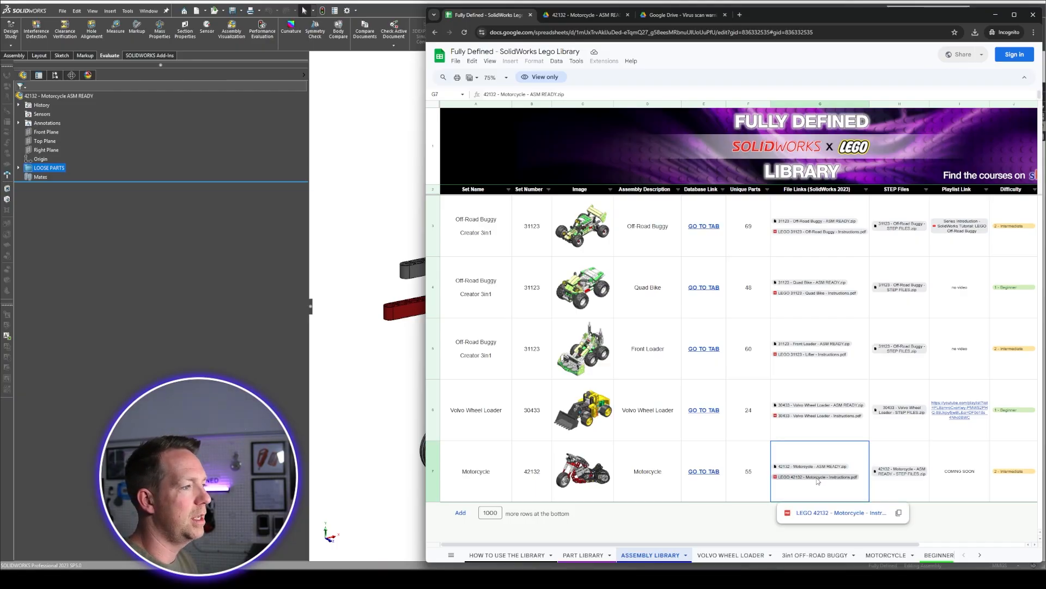
click(846, 513)
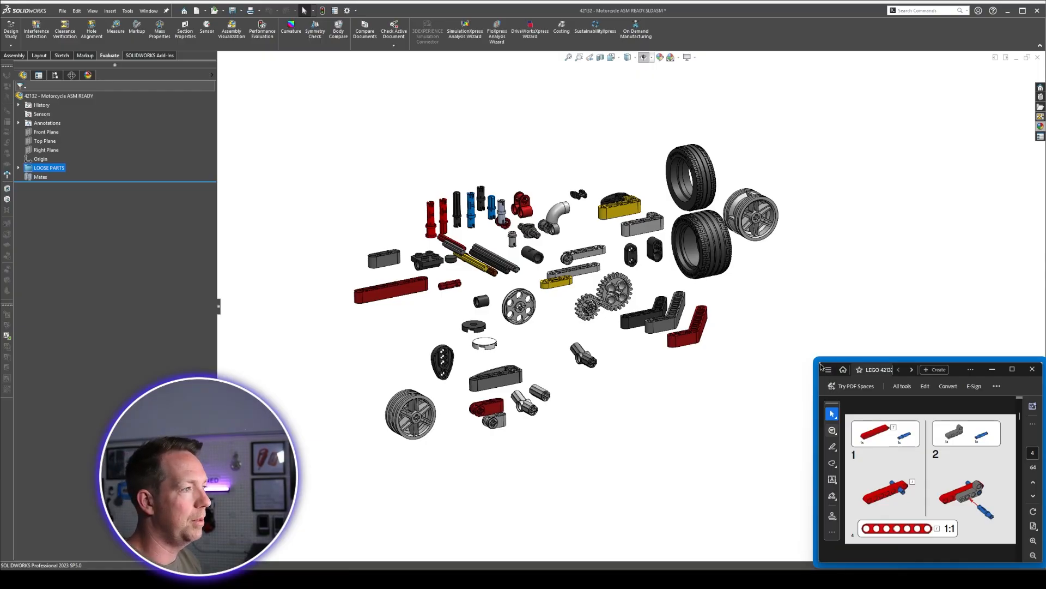
click(1012, 369)
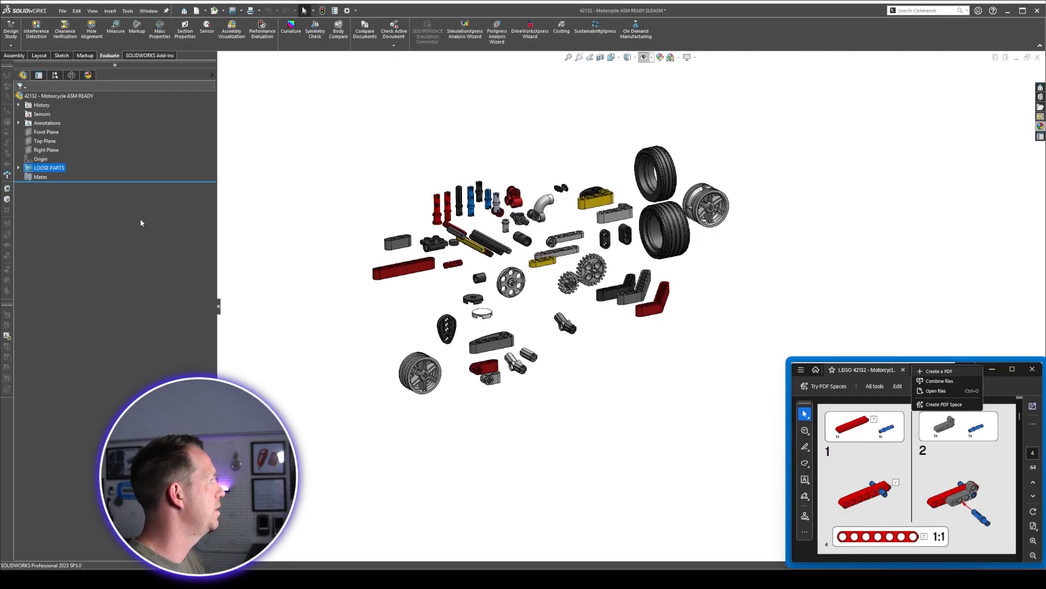
Highlight every component in the LOOSE PARTS folder in the model and clear the selection.
click(24, 169)
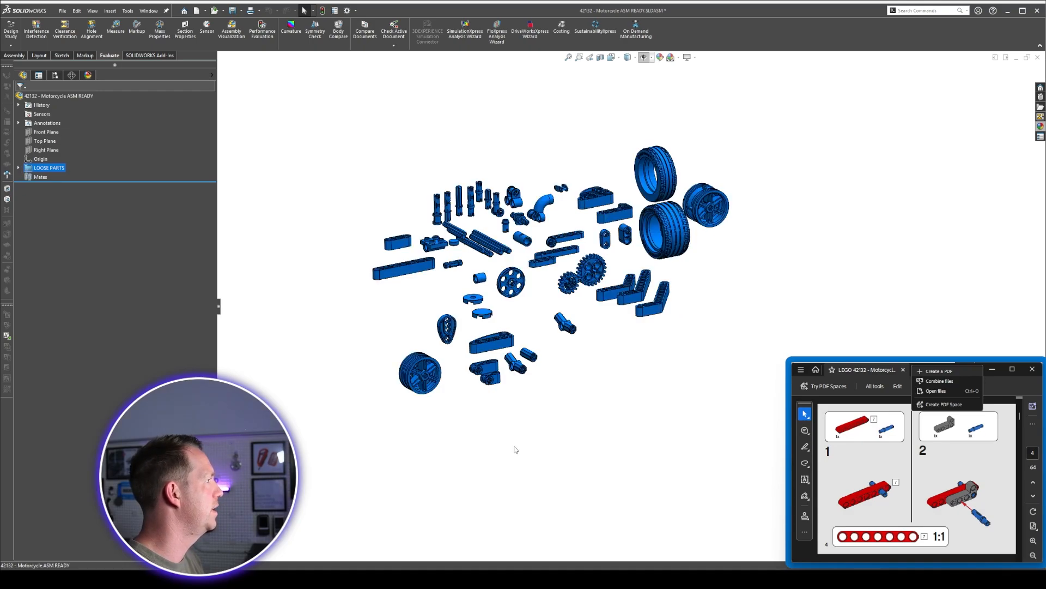
click(515, 446)
scroll(708, 361, up, 3)
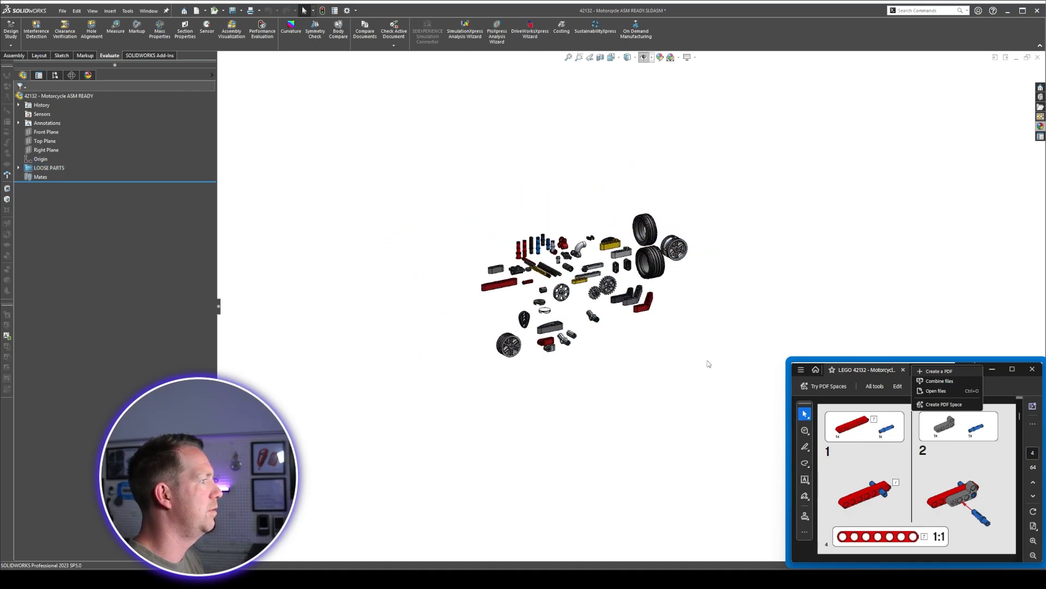
Show the assembly's Right Plane and turn on the display of planes in the graphics area.
click(48, 151)
click(68, 140)
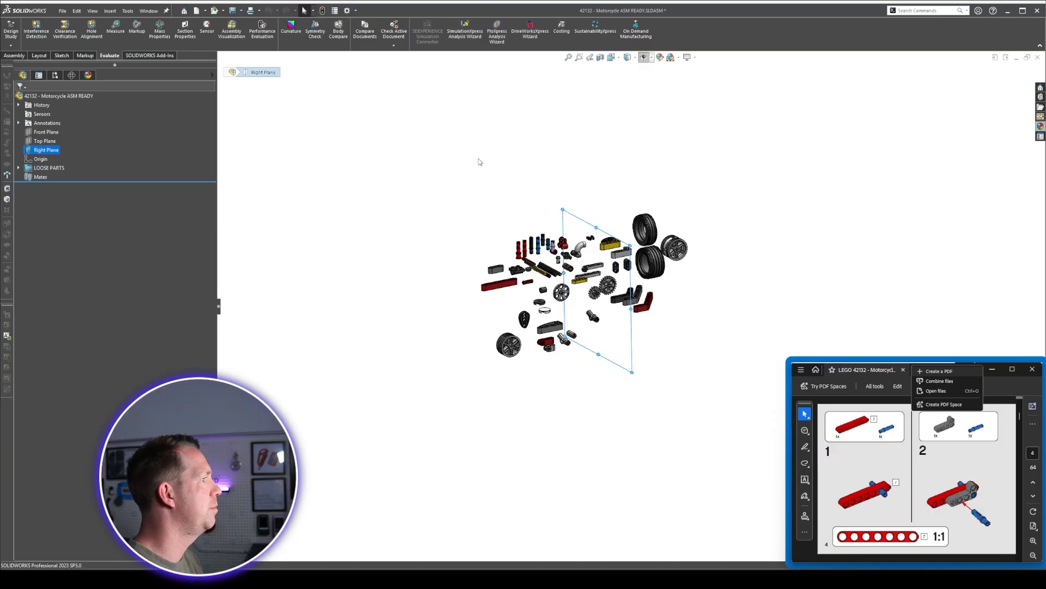
click(664, 331)
scroll(663, 255, up, 4)
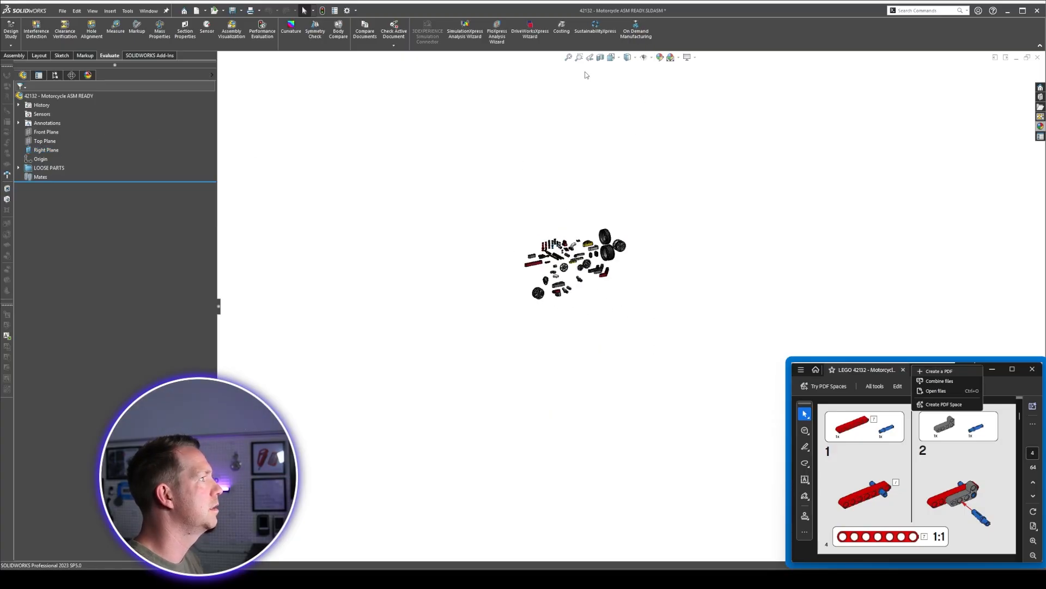
click(651, 58)
click(644, 70)
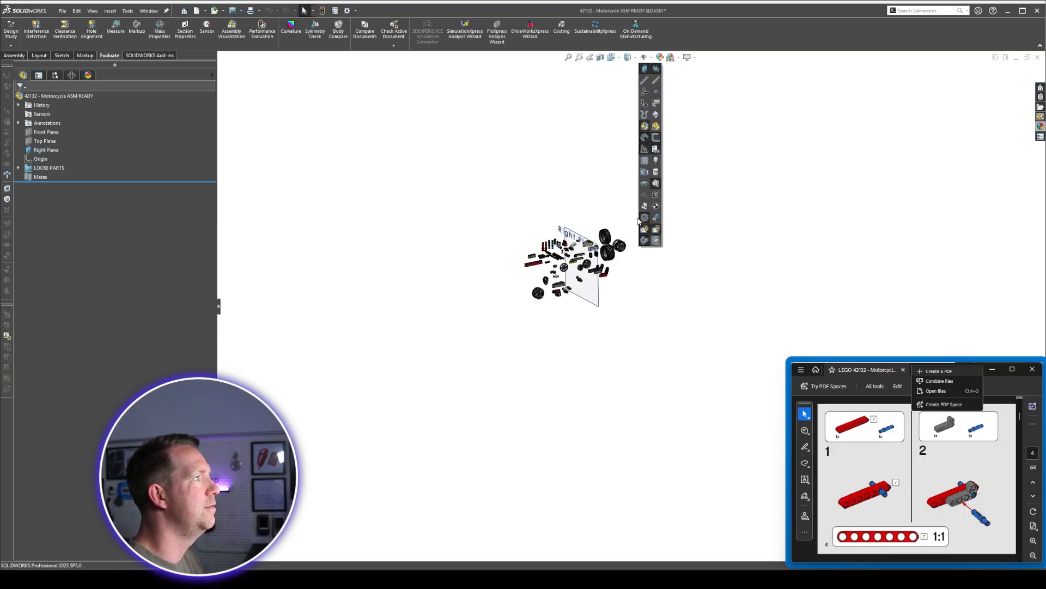
click(649, 404)
scroll(589, 213, down, 4)
middle_drag(588, 381, 655, 462)
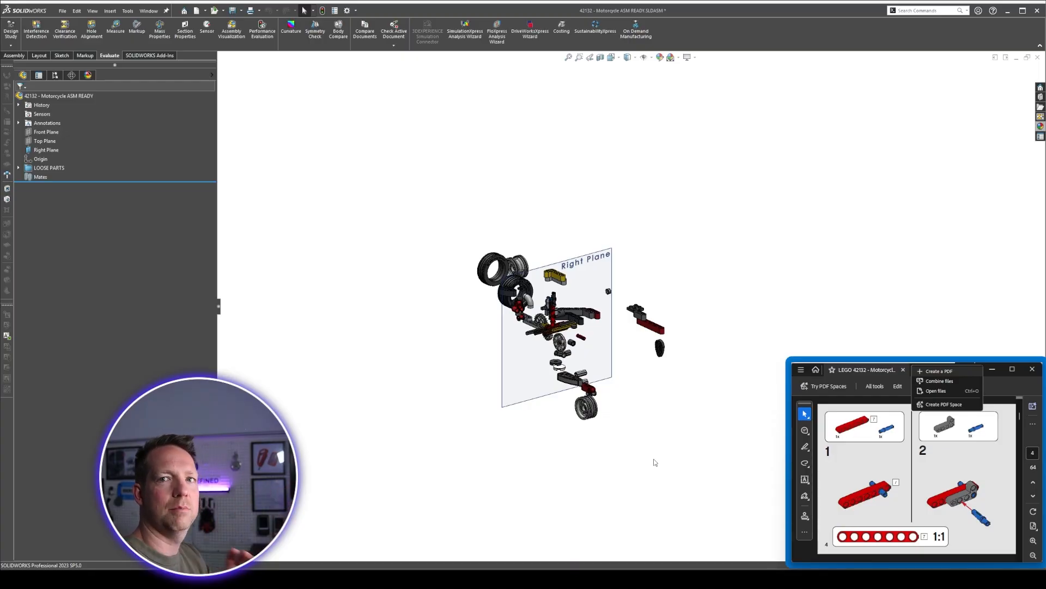
scroll(594, 357, down, 4)
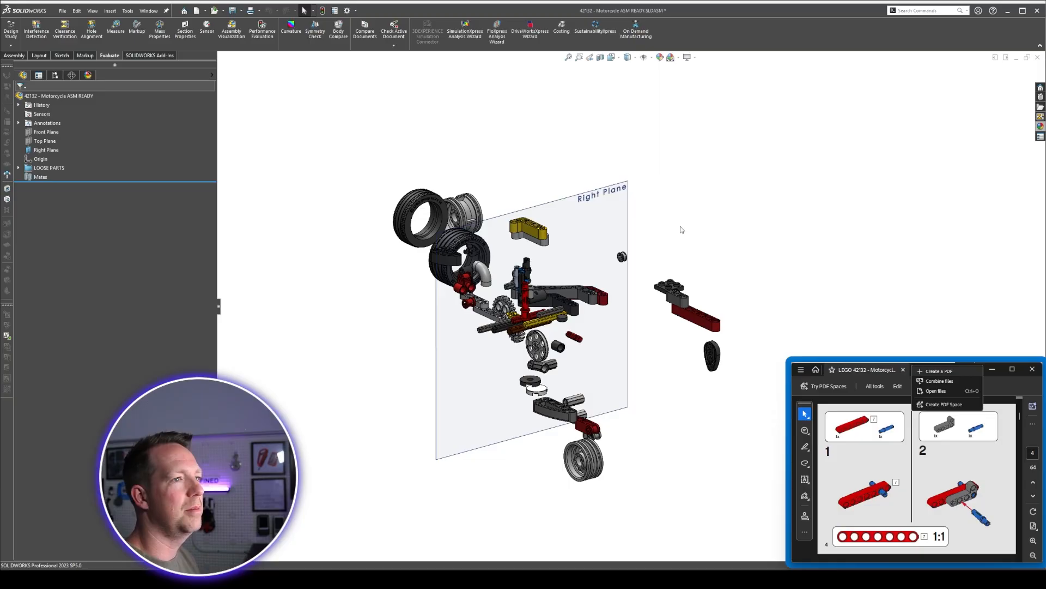
Show the assembly's Front Plane and check the plane layout in the front and isometric views.
click(60, 133)
click(67, 120)
middle_drag(719, 213, 675, 257)
key(space)
click(675, 260)
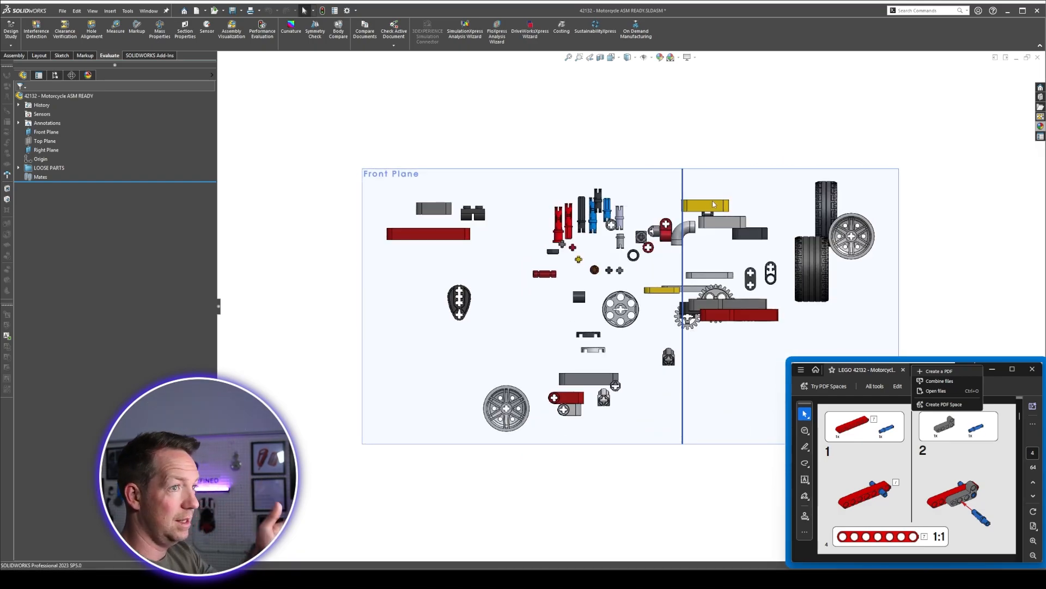
key(space)
click(877, 175)
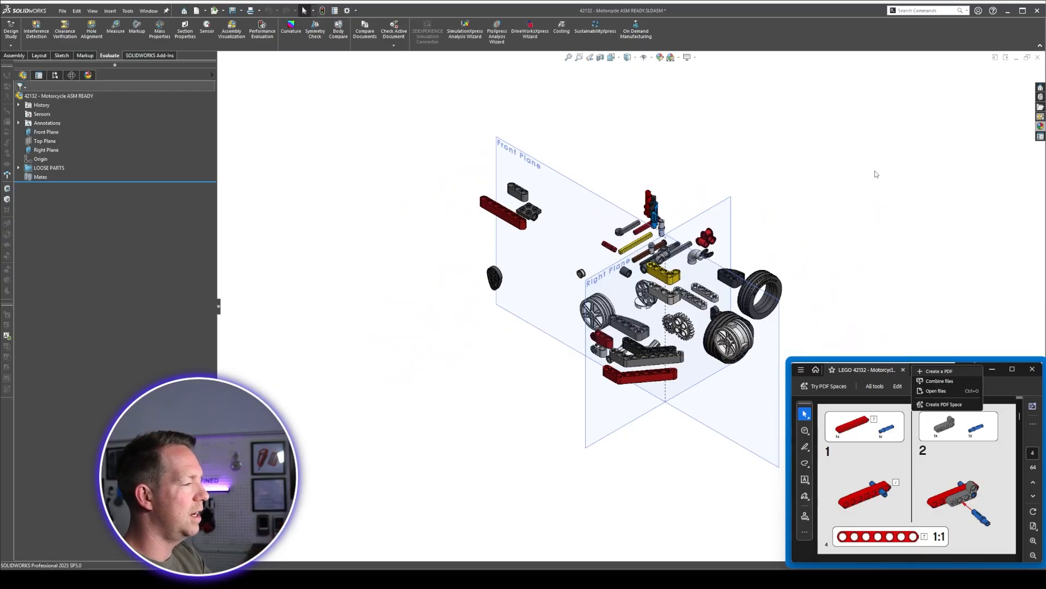
Shift the displayed Front Plane outline along its own plane, past the Right Plane into empty space.
scroll(809, 263, up, 3)
scroll(665, 339, down, 3)
drag(665, 339, 737, 384)
click(758, 202)
scroll(710, 342, up, 3)
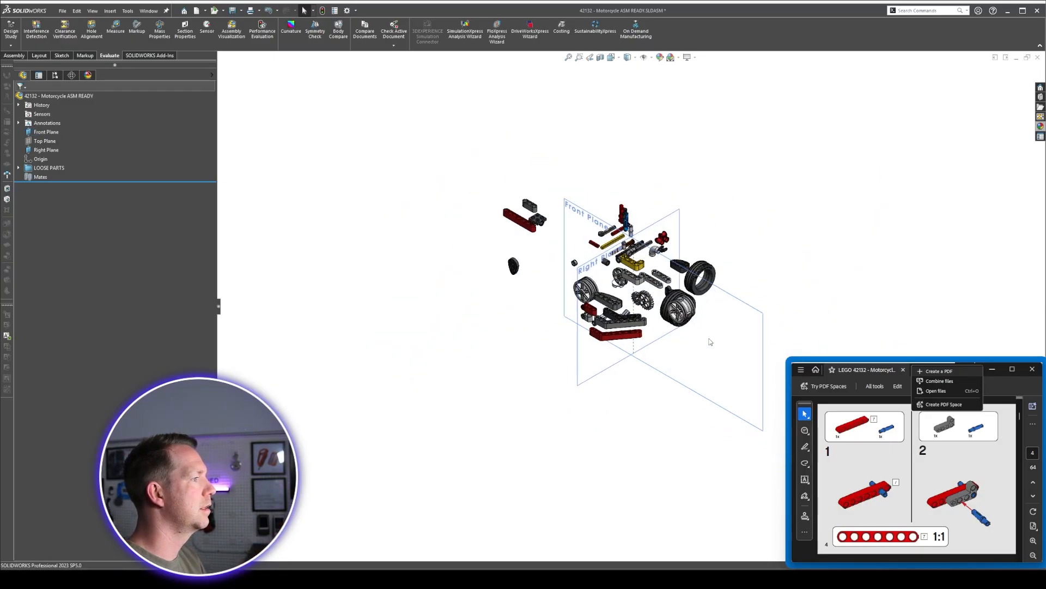
Move the red 1 x 7 beam away from the other loose parts into the empty space below them.
scroll(729, 346, down, 2)
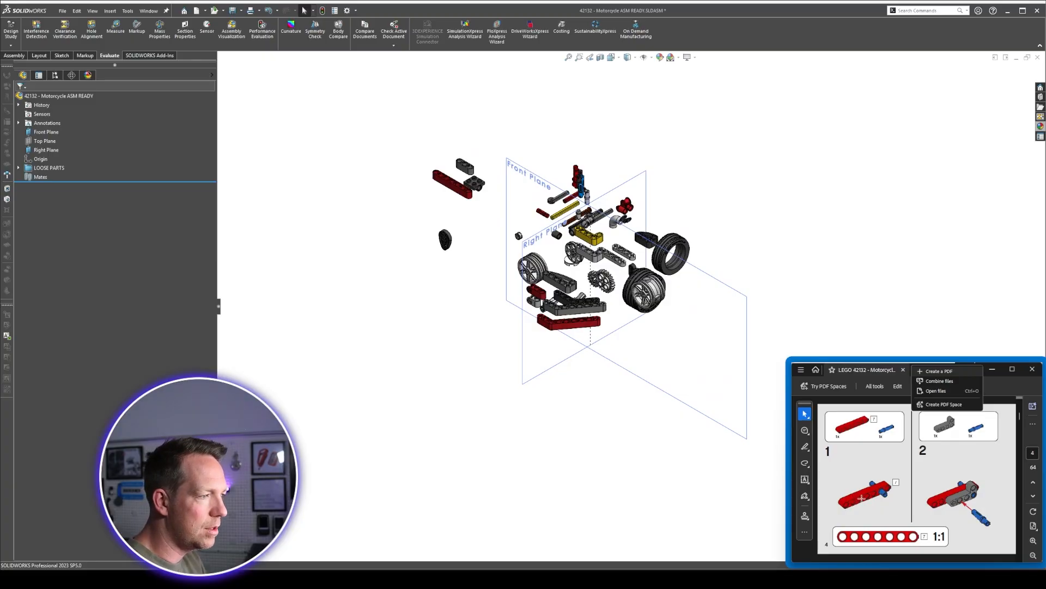
scroll(676, 297, down, 2)
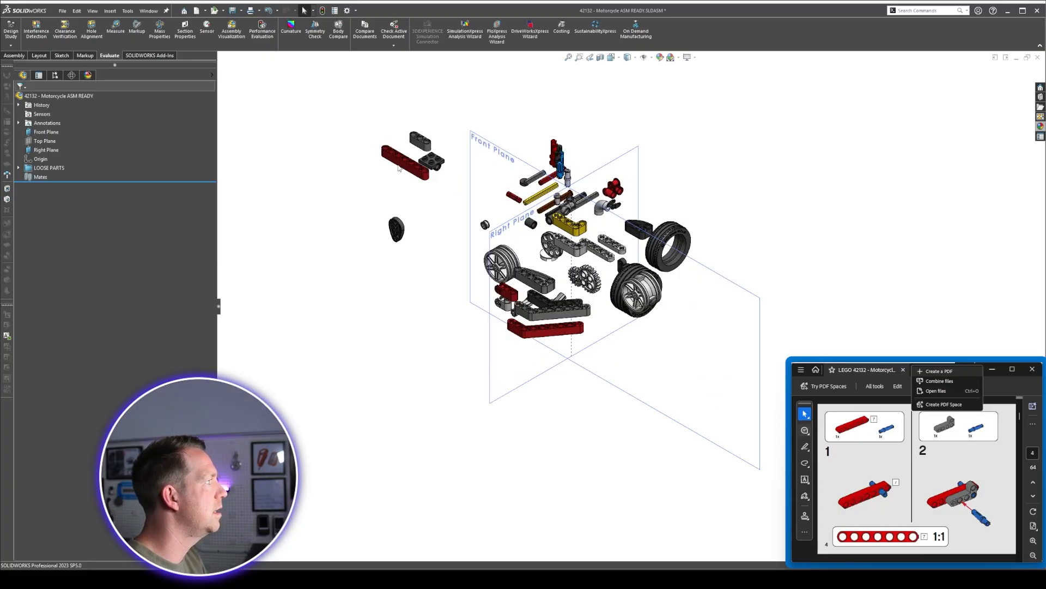
drag(399, 168, 549, 399)
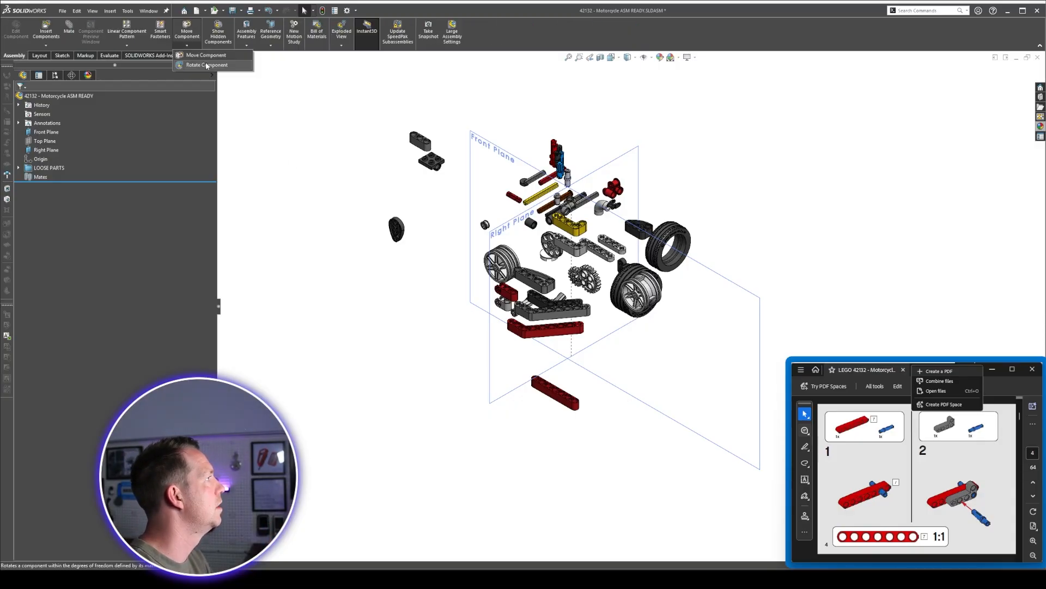
Rotate the red 1 x 7 beam by free drag to match its orientation in step 1 of the instructions.
click(206, 65)
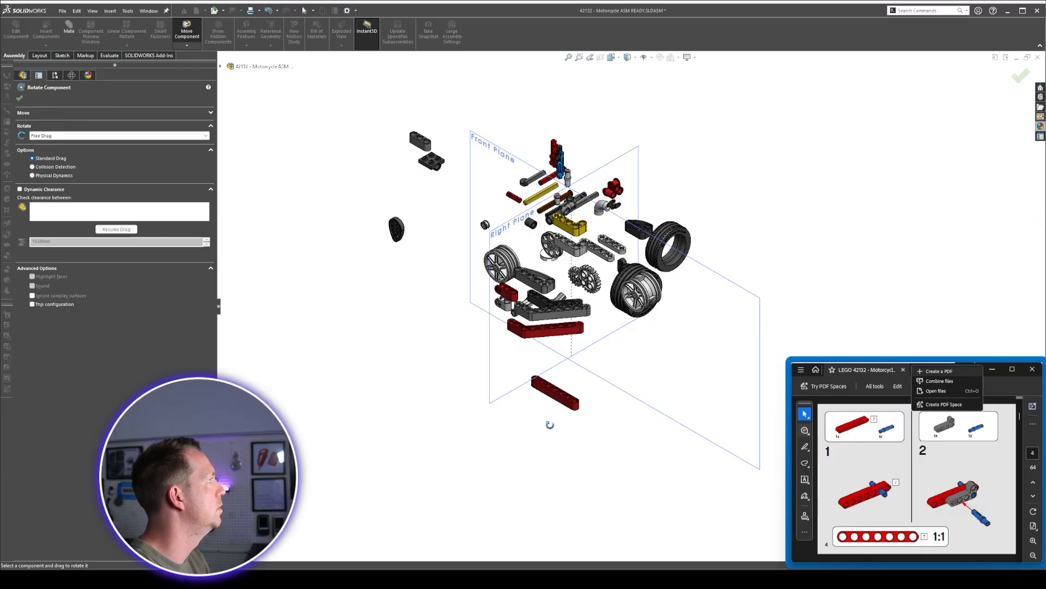
drag(531, 382, 610, 555)
drag(543, 409, 555, 357)
scroll(555, 357, down, 3)
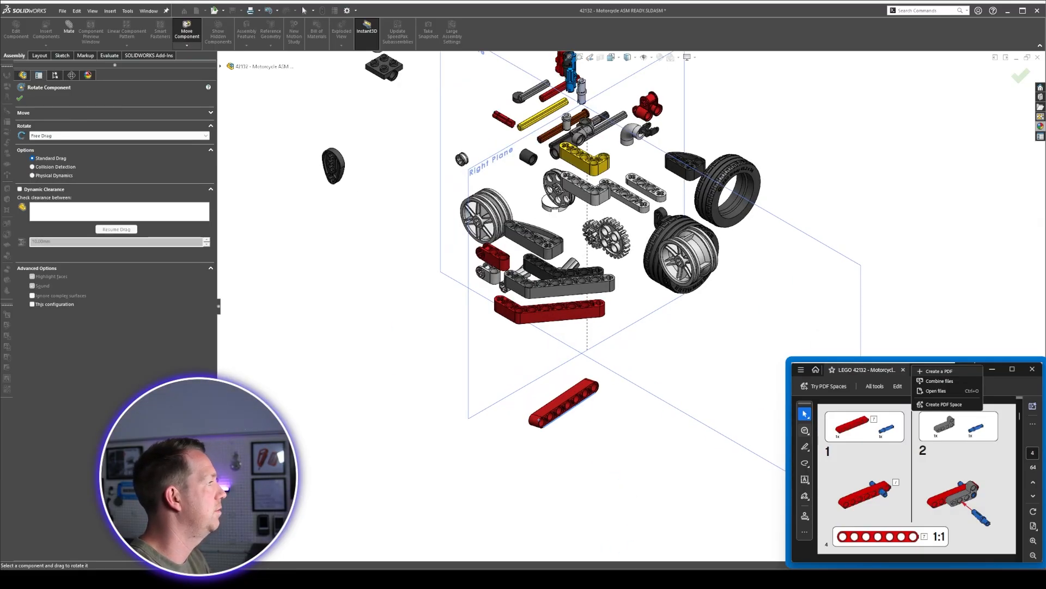
click(19, 99)
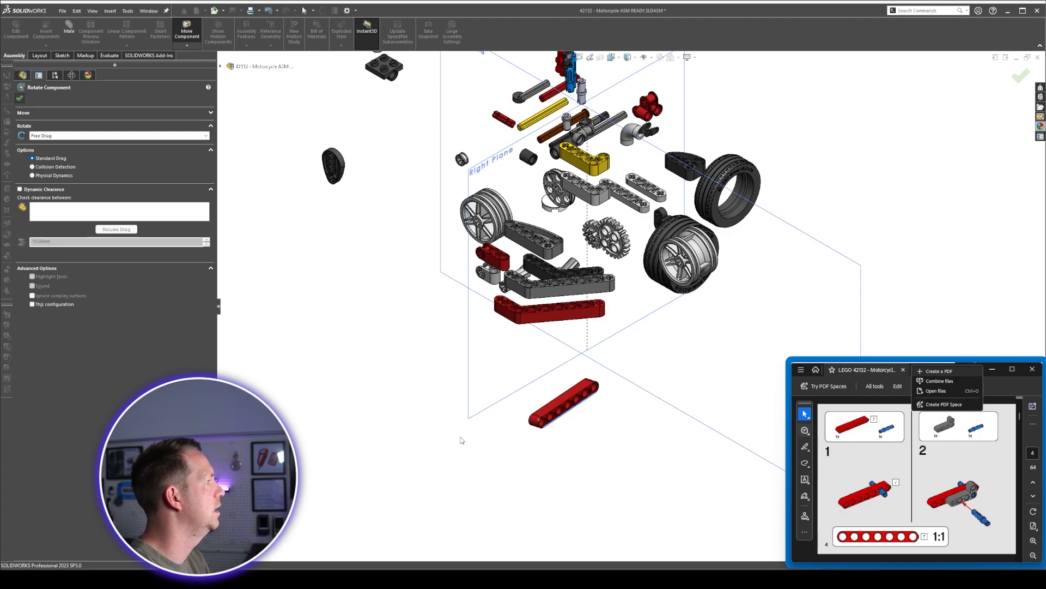
Locate the red beam in the feature tree, expand its contents and preview its reference planes.
click(559, 376)
click(622, 425)
scroll(106, 297, up, 2)
scroll(525, 406, down, 3)
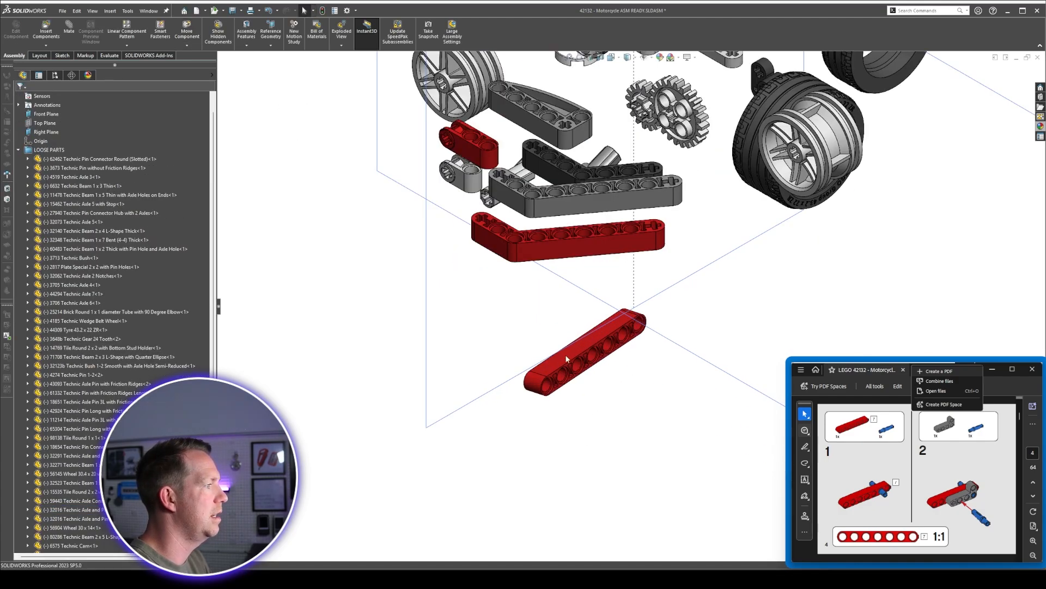
click(567, 357)
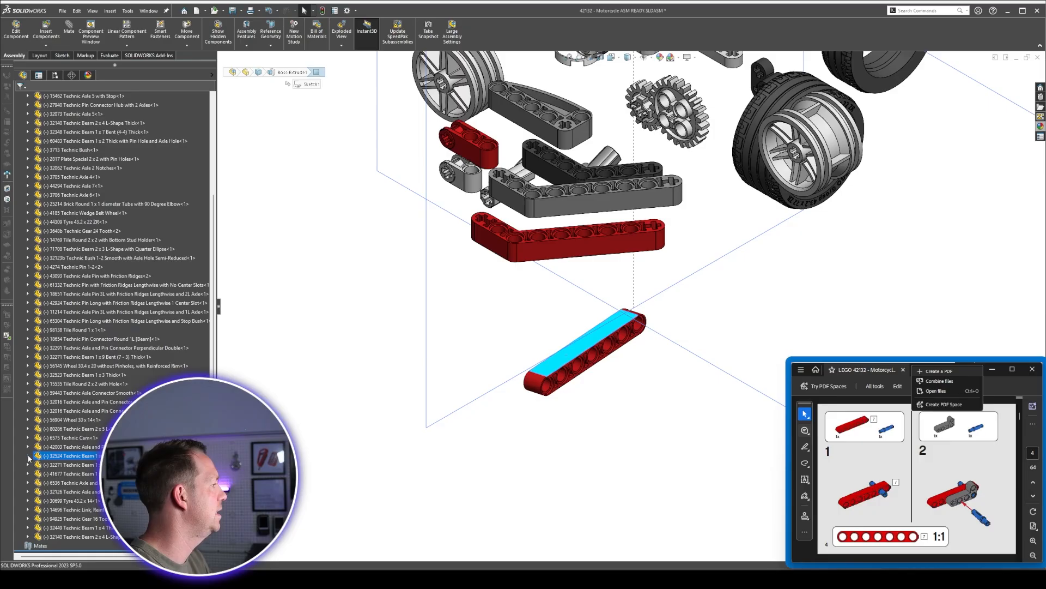
click(28, 455)
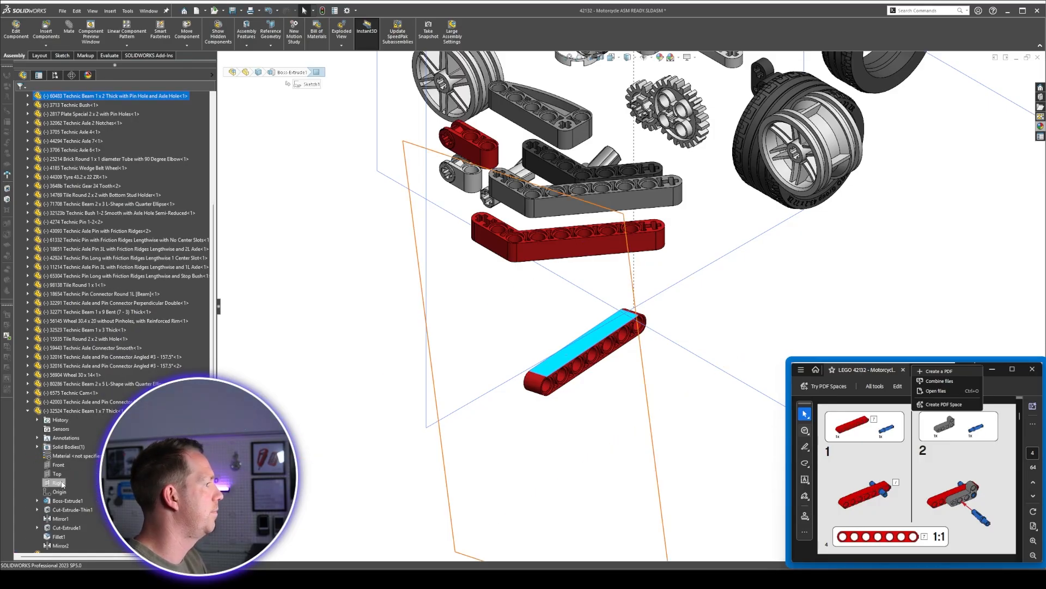
scroll(661, 346, up, 3)
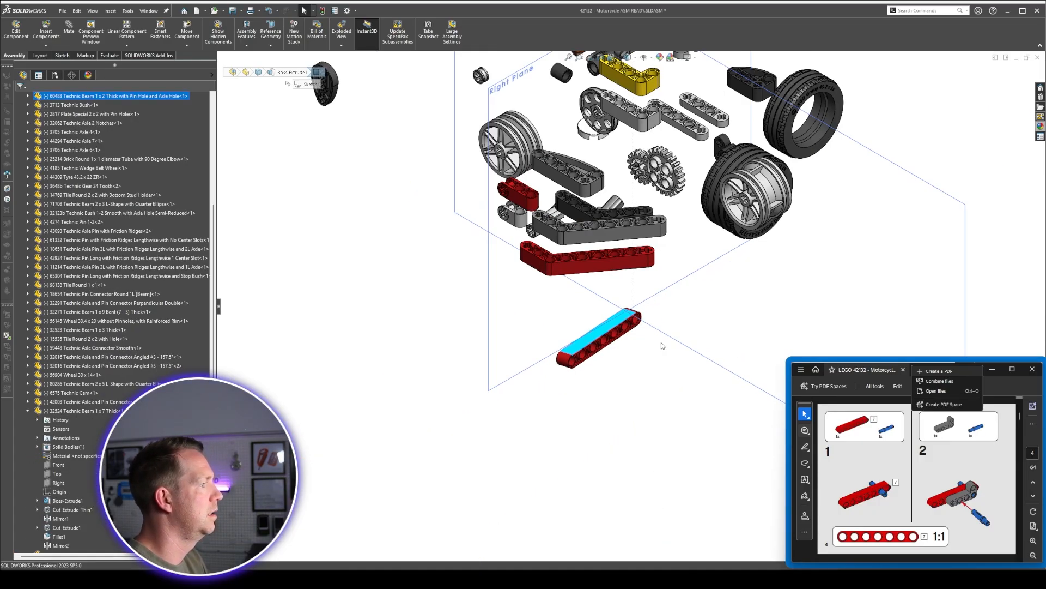
middle_drag(661, 346, 583, 409)
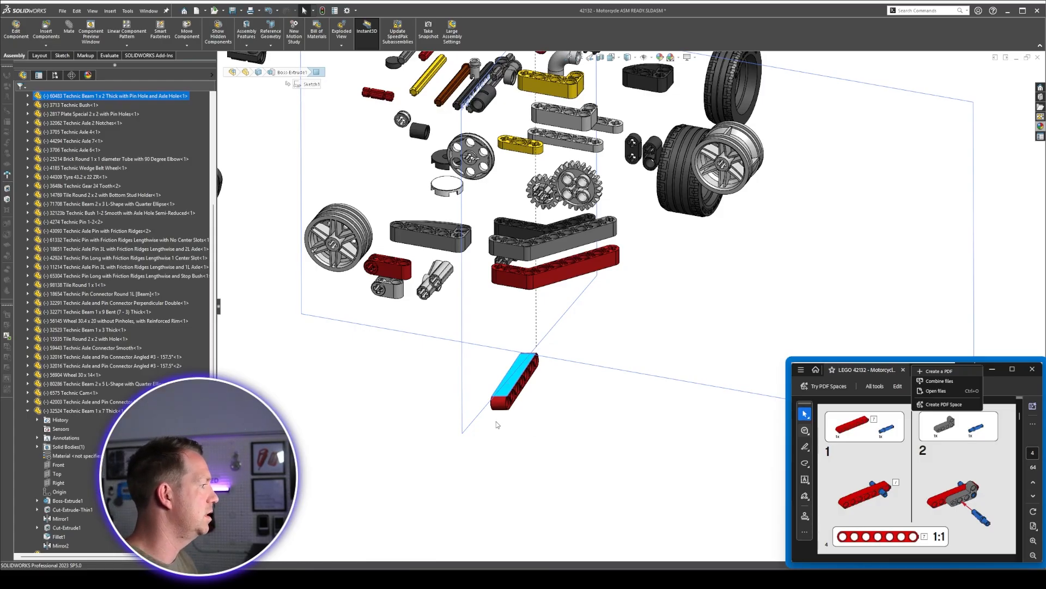
Isolate the 32524 Technic Beam 1 x 7 Thick so the other loose parts are hidden.
click(499, 404)
key(Escape)
click(102, 411)
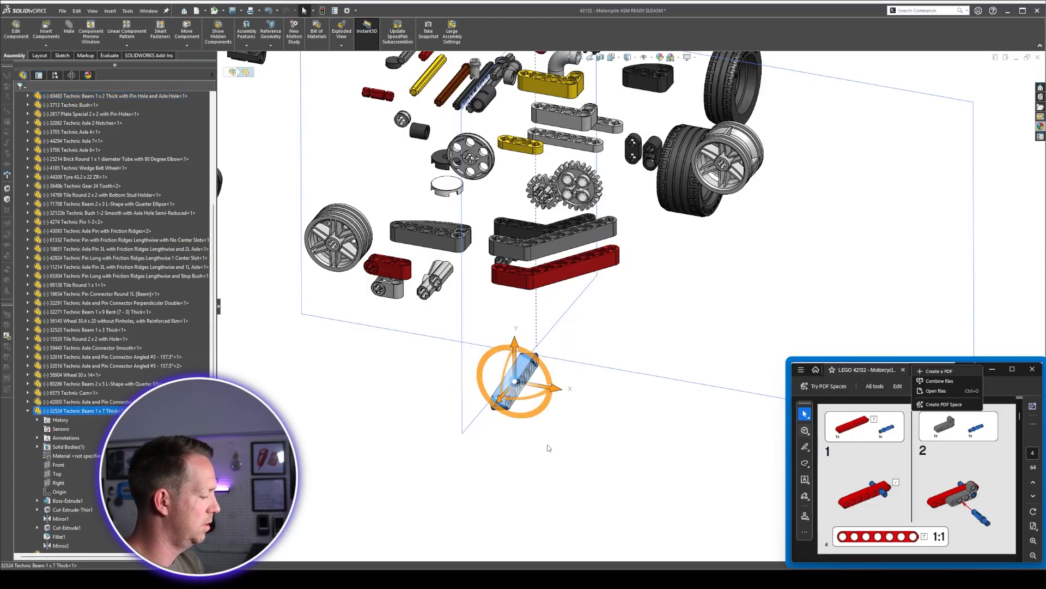
key(i)
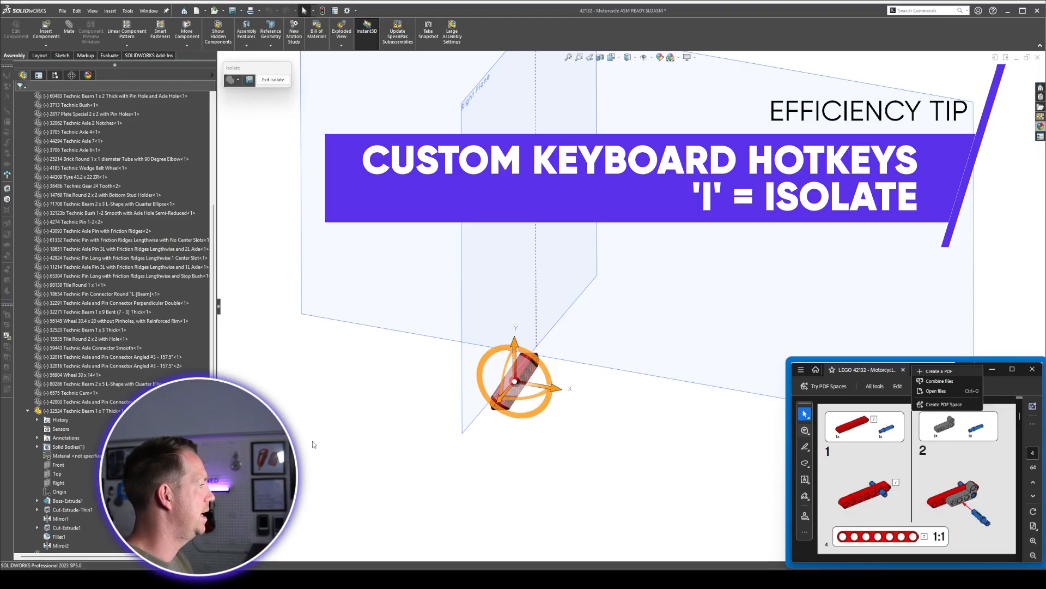
Compare the beam's Front and Top planes, and mate its Top plane coincident with the assembly's Right Plane.
scroll(60, 385, down, 3)
click(58, 383)
scroll(529, 410, down, 2)
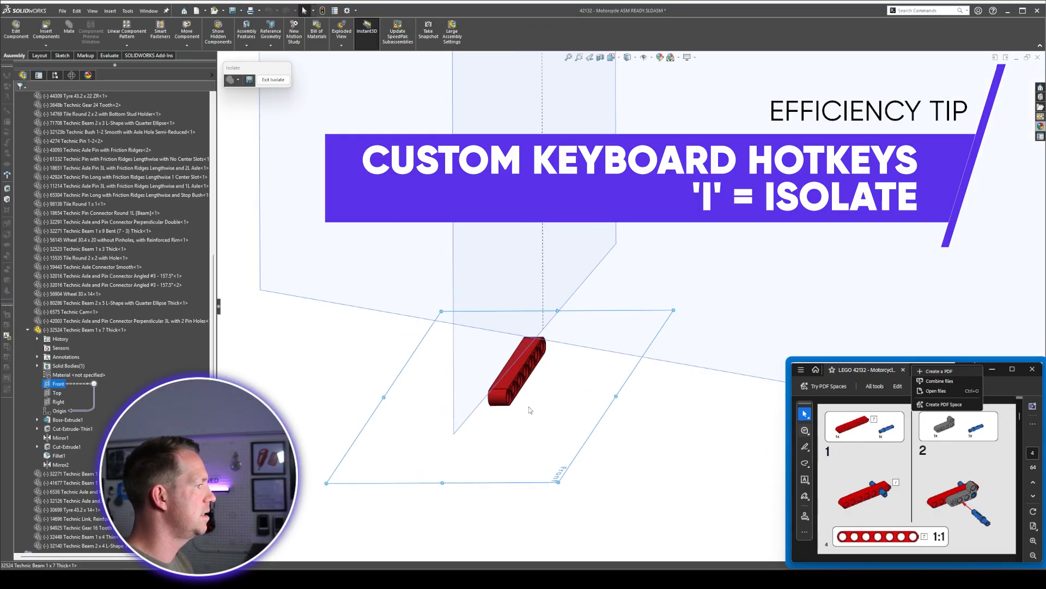
click(57, 393)
scroll(523, 369, up, 4)
middle_drag(549, 350, 672, 248)
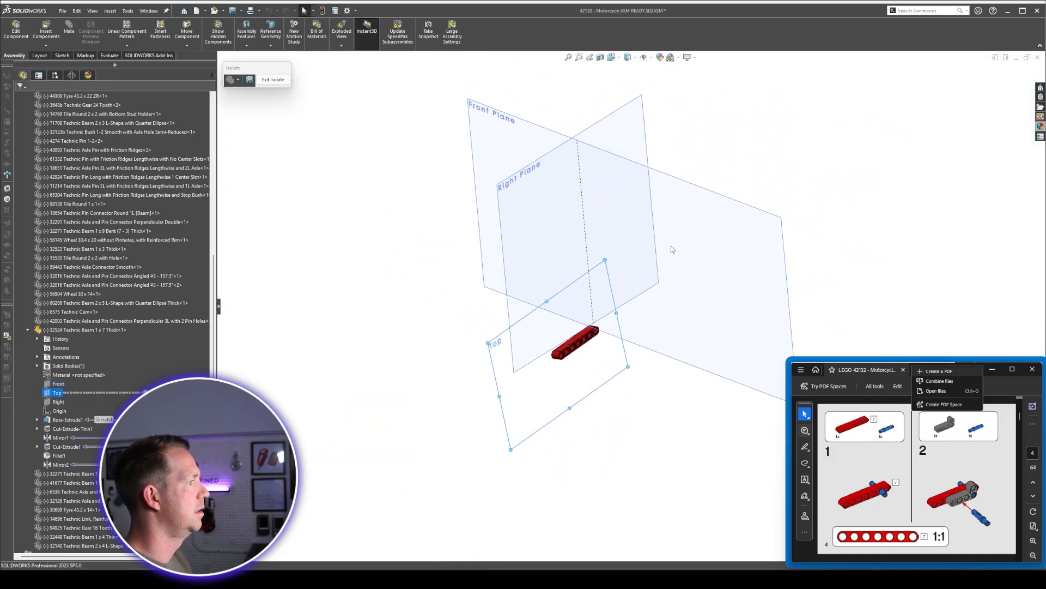
click(523, 369)
ctrl+click(564, 346)
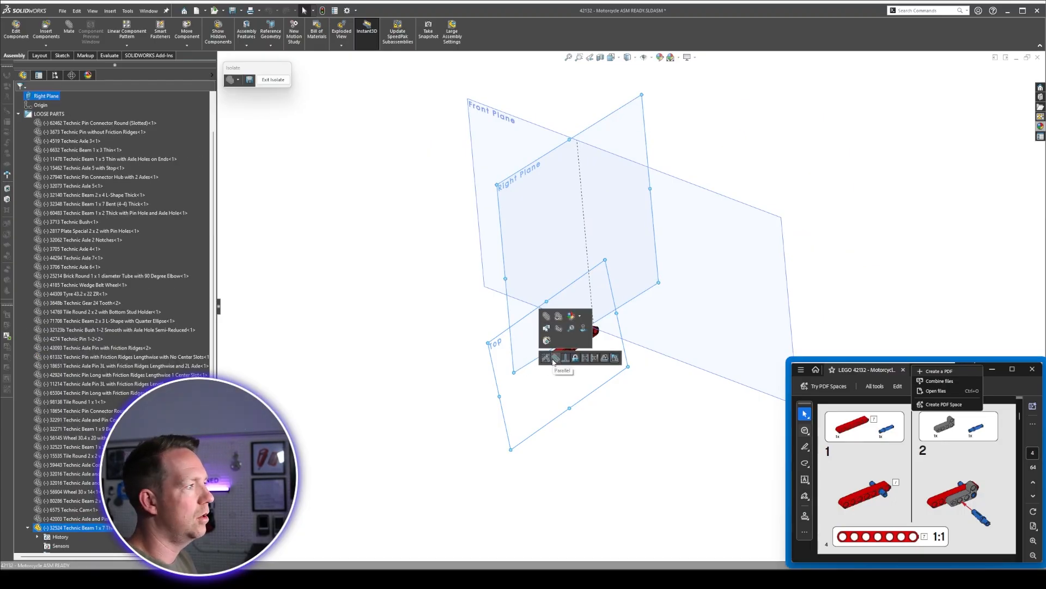
click(546, 357)
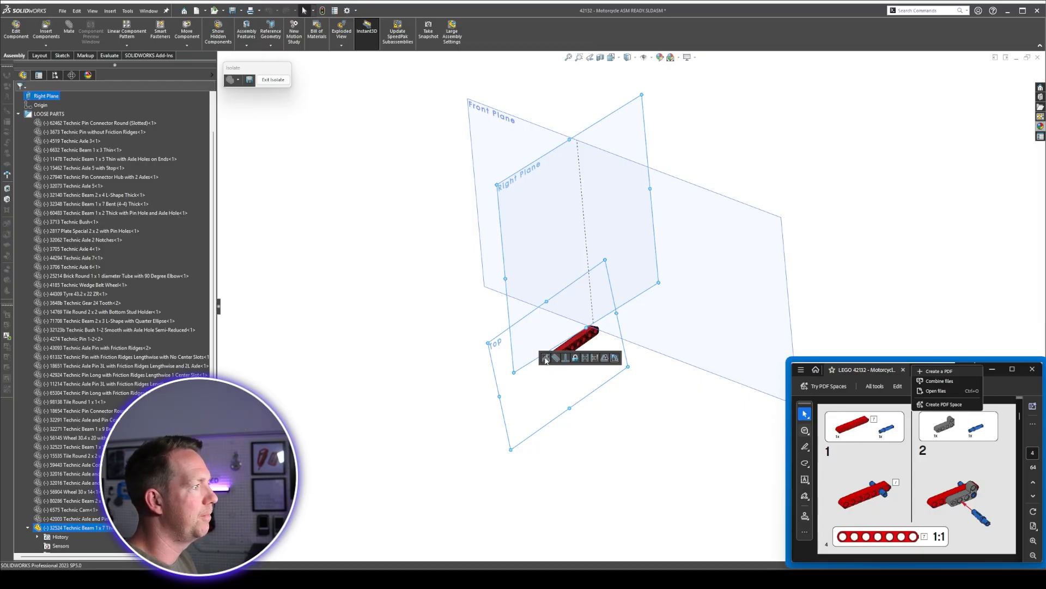
Move the beam upward within the assembly's Right Plane to test its remaining freedom.
scroll(589, 339, down, 5)
drag(561, 336, 545, 169)
scroll(630, 368, up, 7)
click(554, 333)
scroll(128, 235, up, 2)
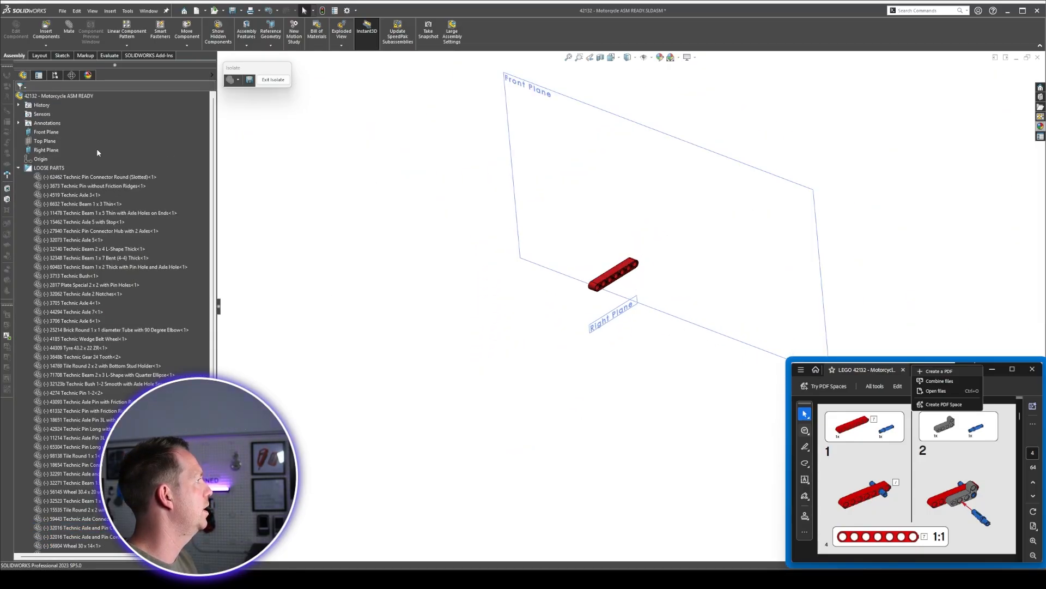
Hide the assembly's Front Plane and show its Top Plane, fitting the model in view.
right_click(54, 132)
click(72, 120)
right_click(55, 141)
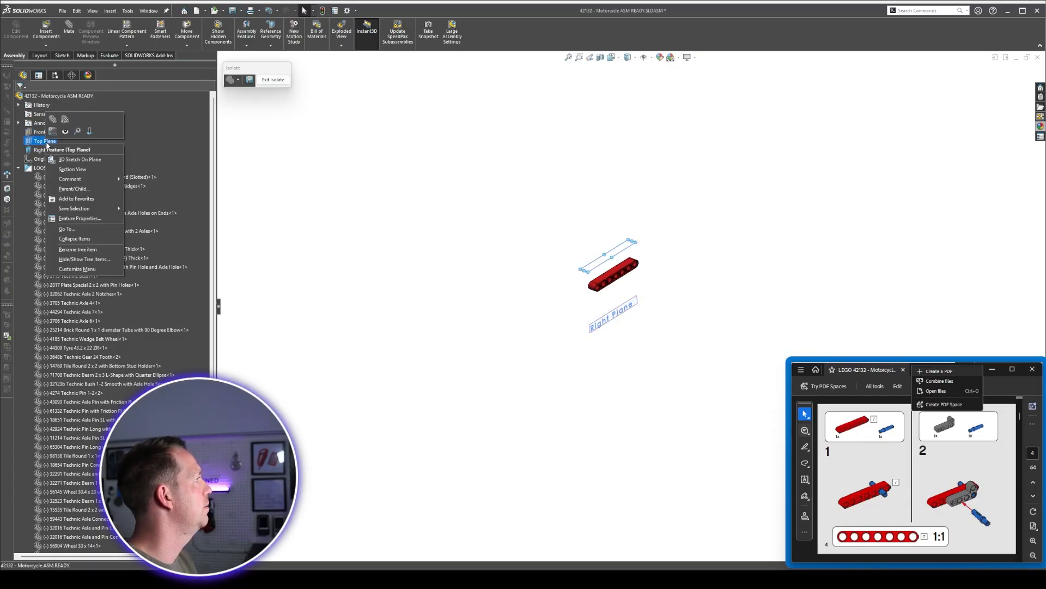
click(72, 129)
key(f)
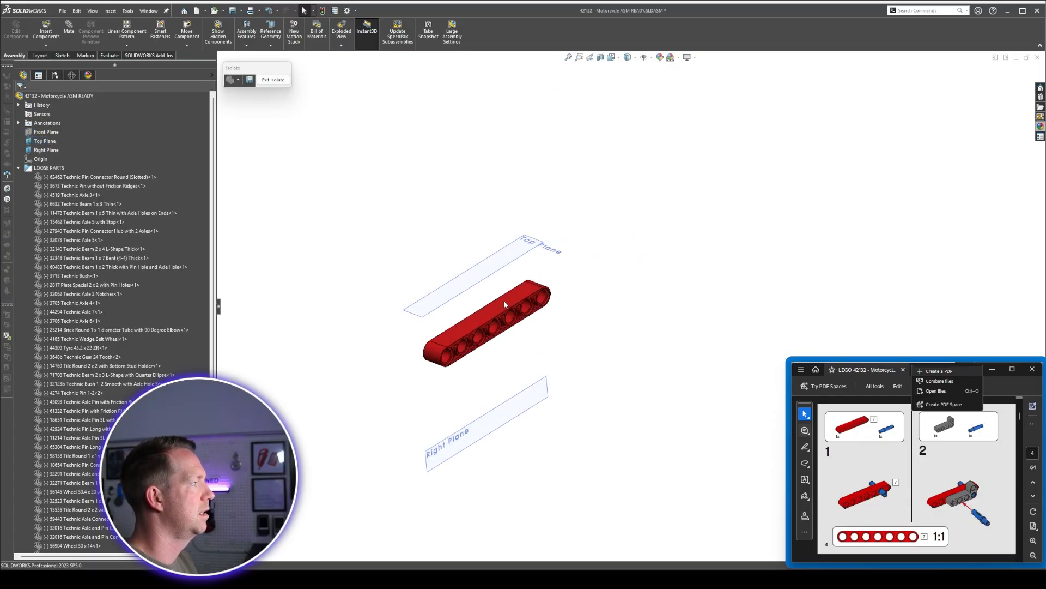
Reposition the beam above the assembly's Top Plane and along its length to check which directions remain free.
drag(504, 304, 506, 193)
click(509, 129)
scroll(493, 274, up, 4)
middle_drag(504, 272, 569, 275)
scroll(569, 275, down, 3)
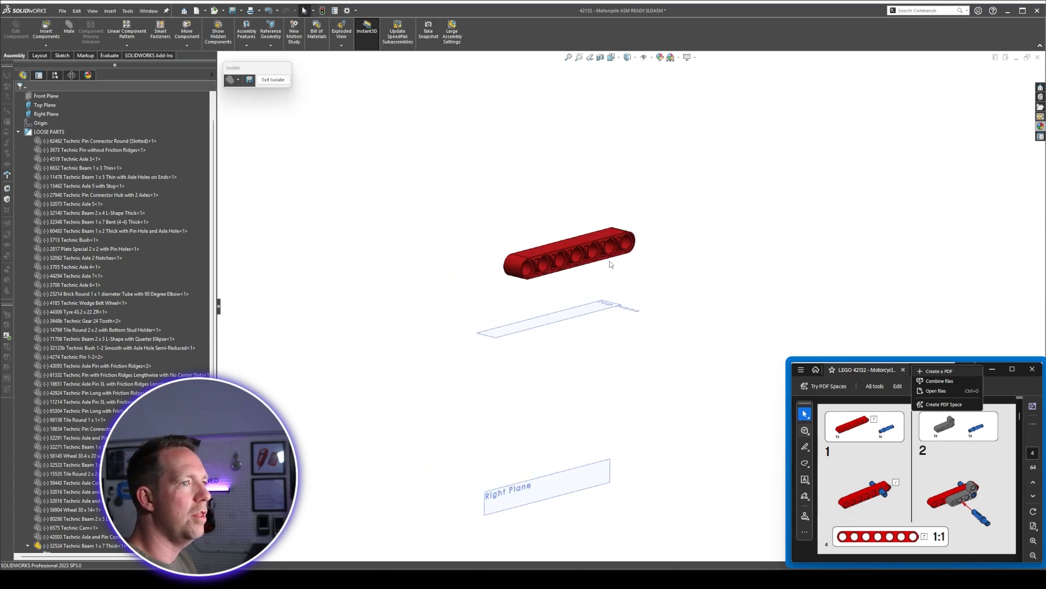
scroll(608, 272, up, 3)
scroll(607, 272, down, 4)
drag(607, 272, 678, 248)
click(301, 202)
scroll(301, 202, up, 4)
middle_drag(301, 201, 297, 216)
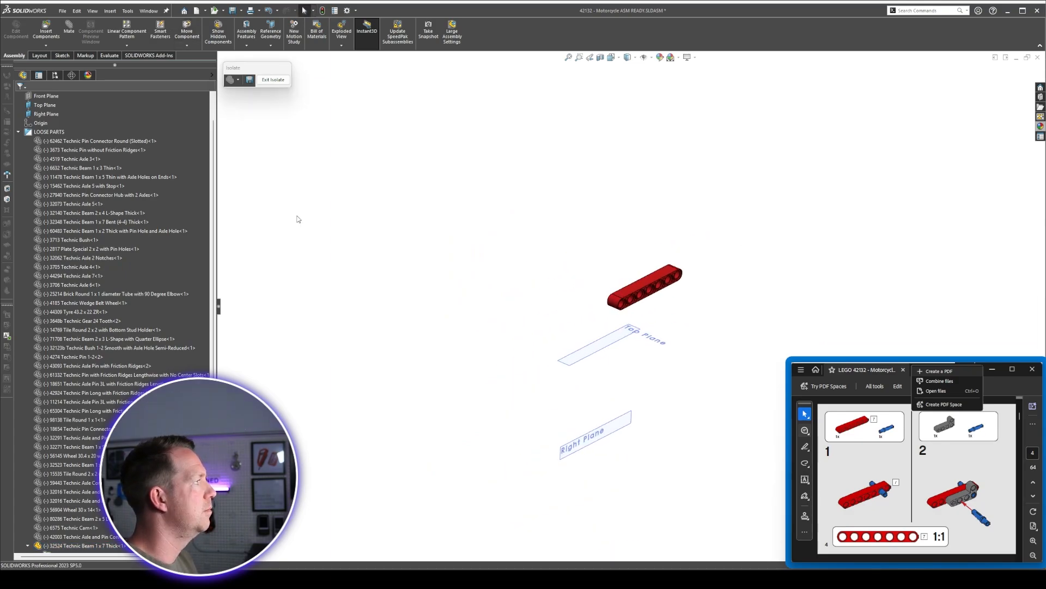
Mate the beam's Right plane to the assembly's Front Plane.
scroll(133, 396, down, 8)
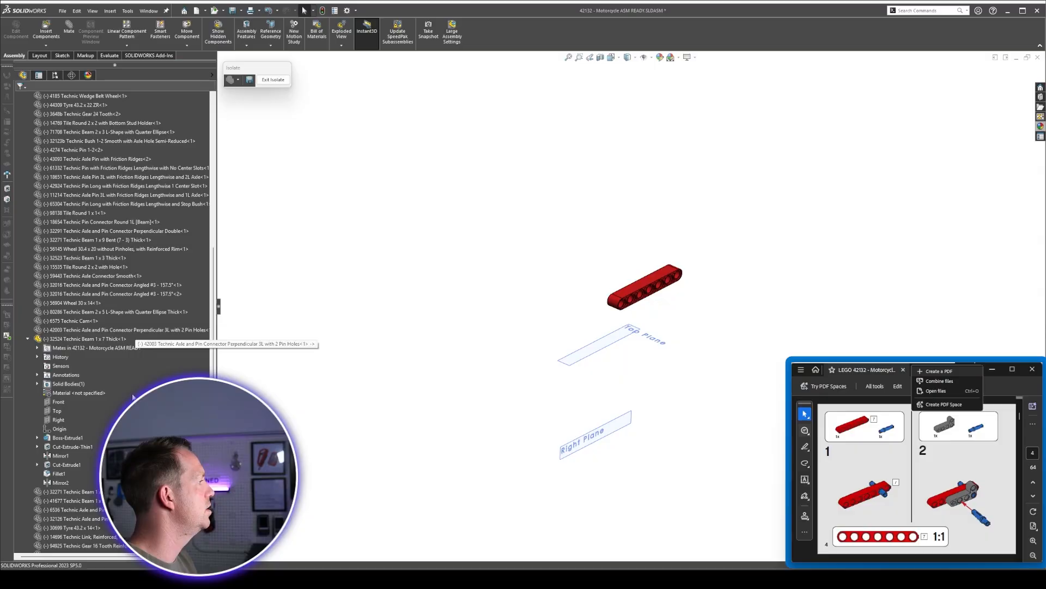
click(58, 420)
middle_drag(701, 310, 637, 271)
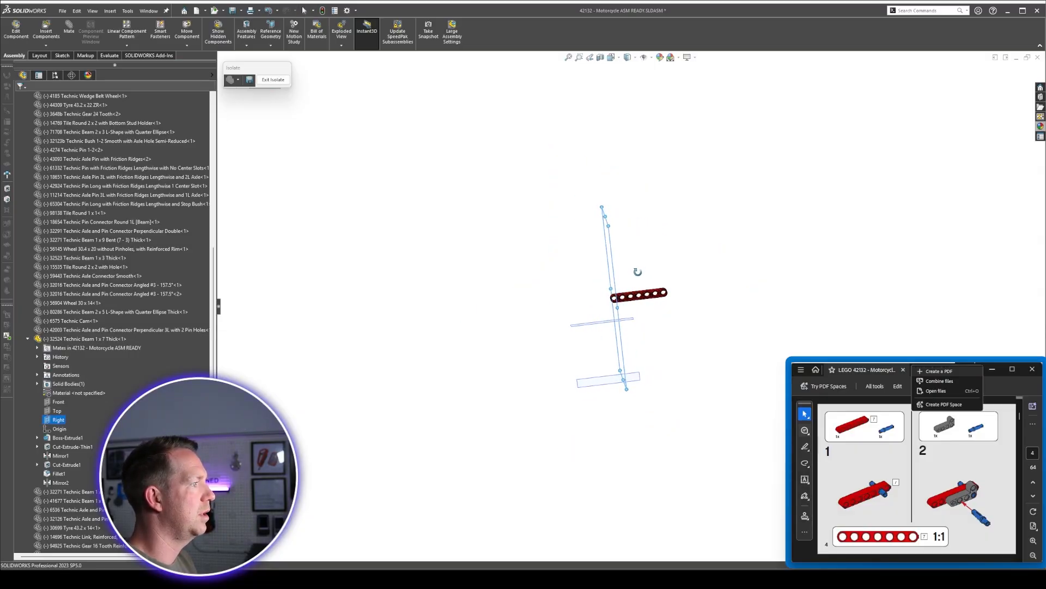
scroll(46, 105, up, 8)
click(46, 105)
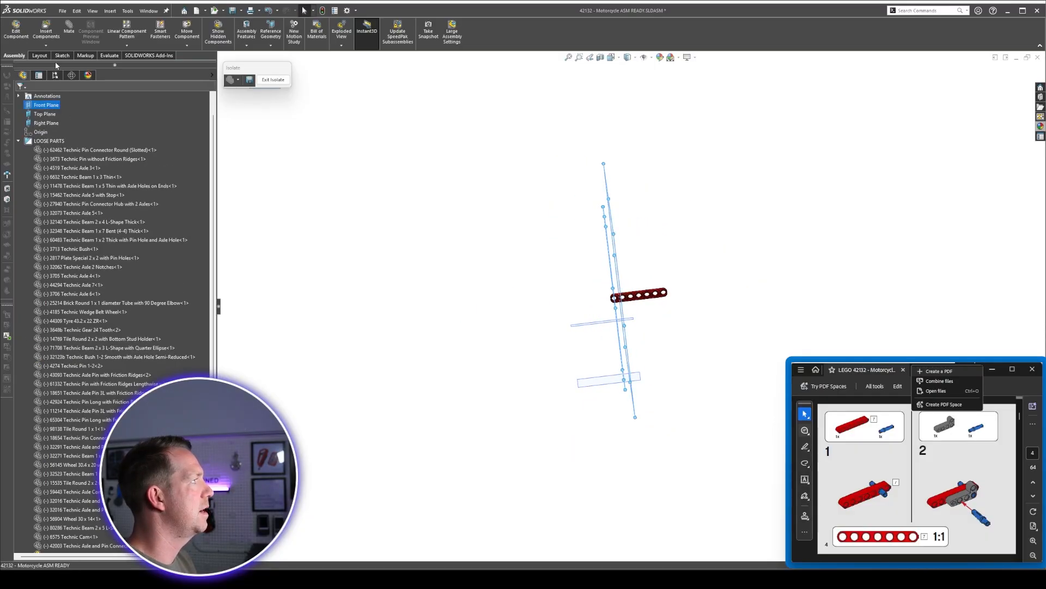
click(72, 36)
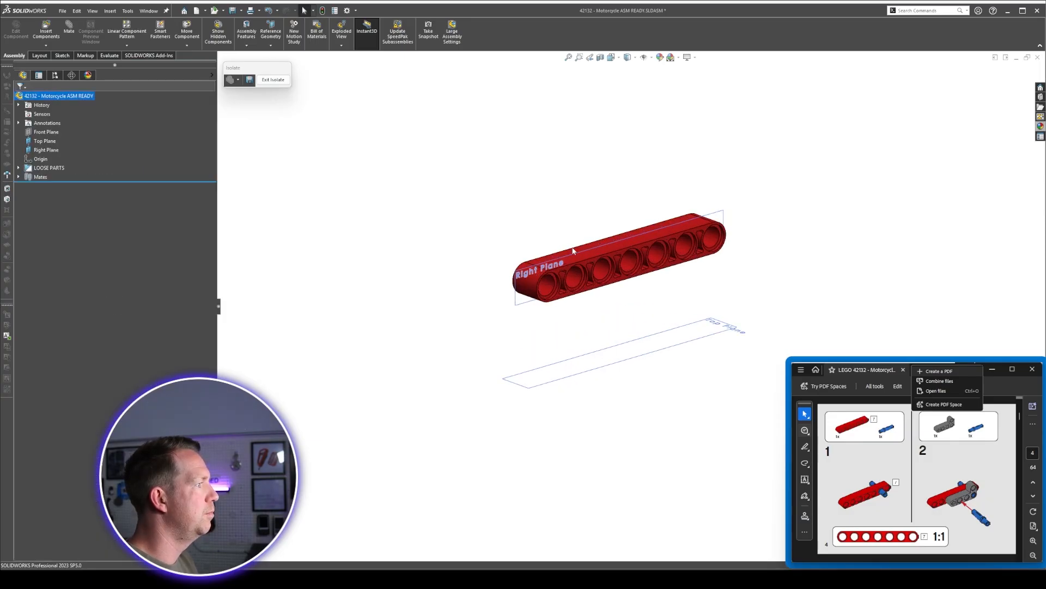
Add a distance mate between the beam's Front plane and the assembly's Top Plane, and exit the Mate command.
scroll(572, 250, down, 2)
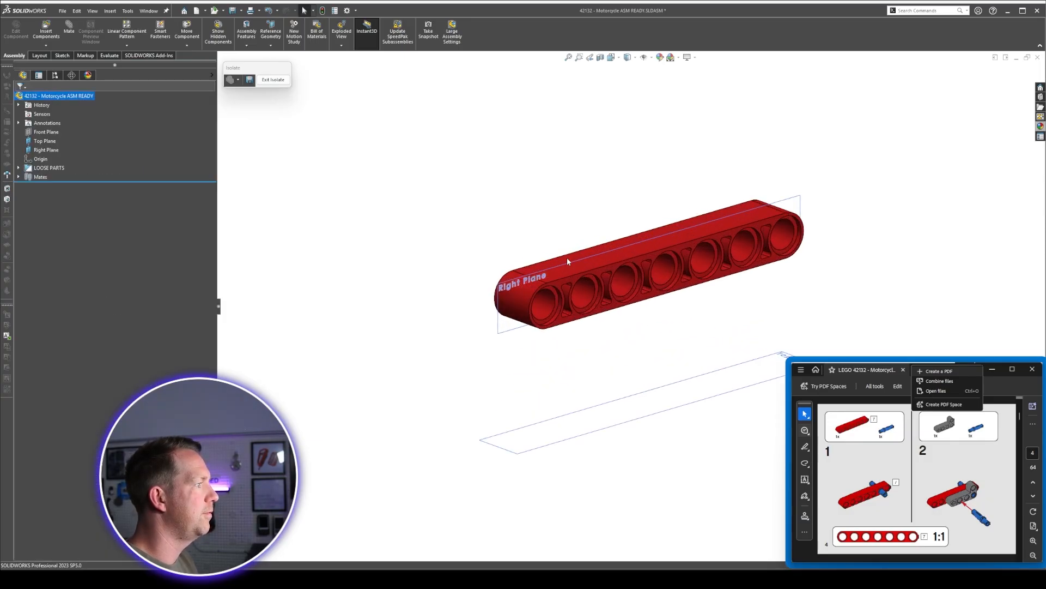
right_click(541, 264)
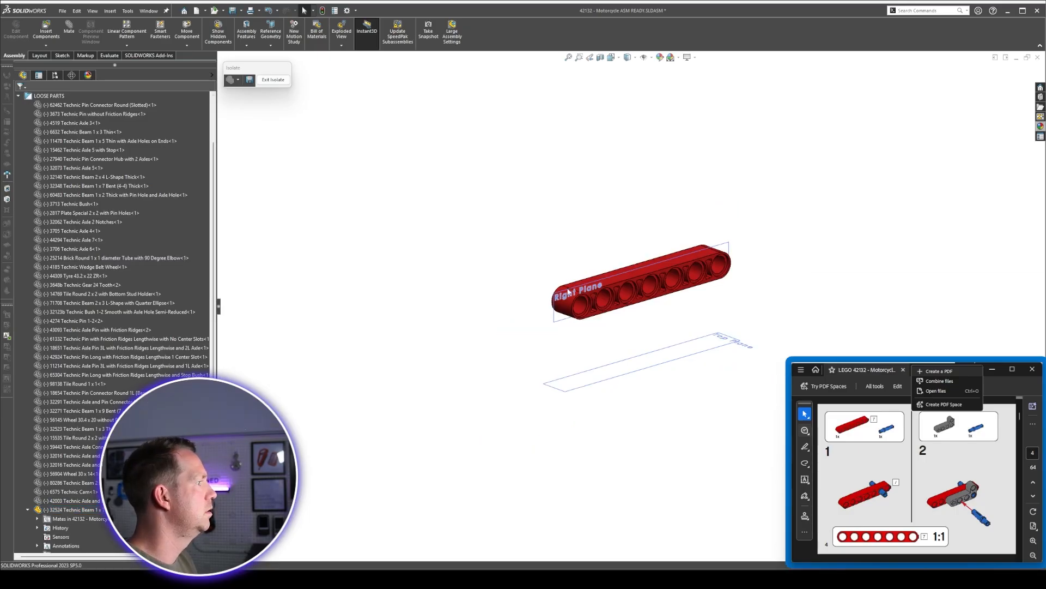
click(610, 278)
scroll(67, 502, down, 5)
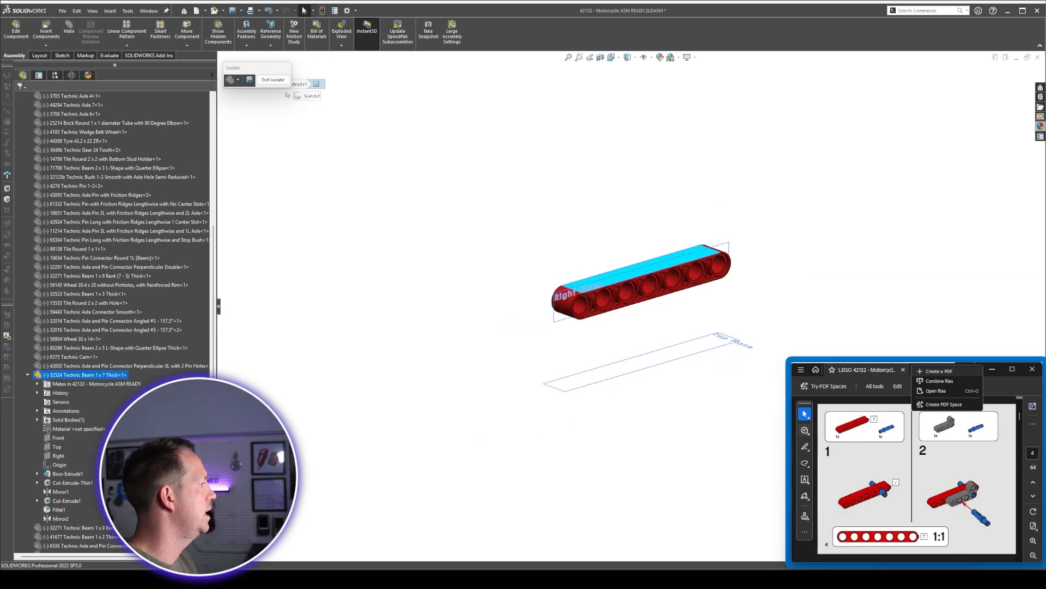
click(58, 446)
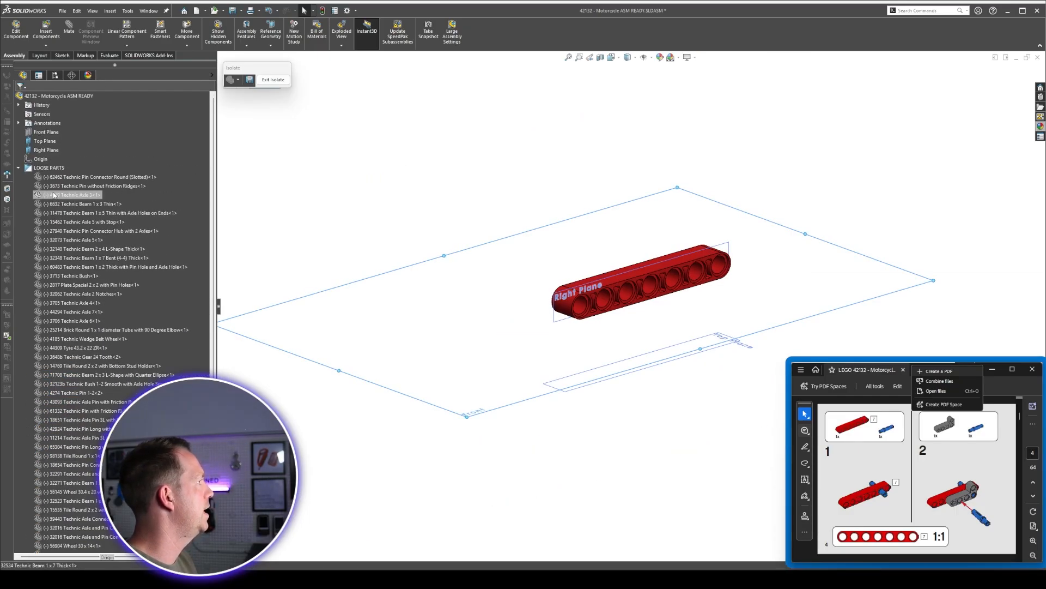
click(45, 141)
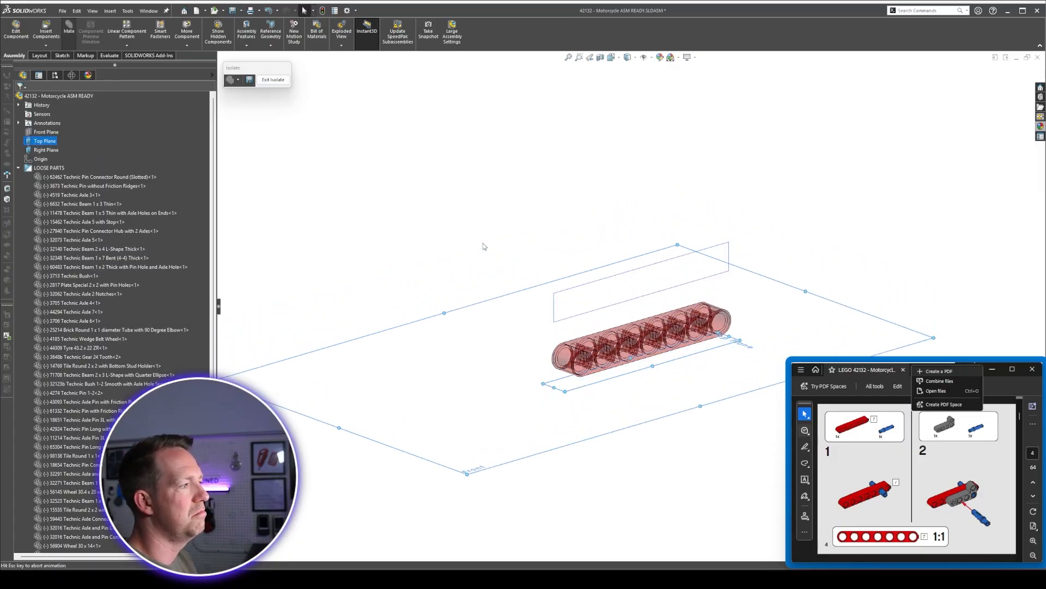
click(431, 236)
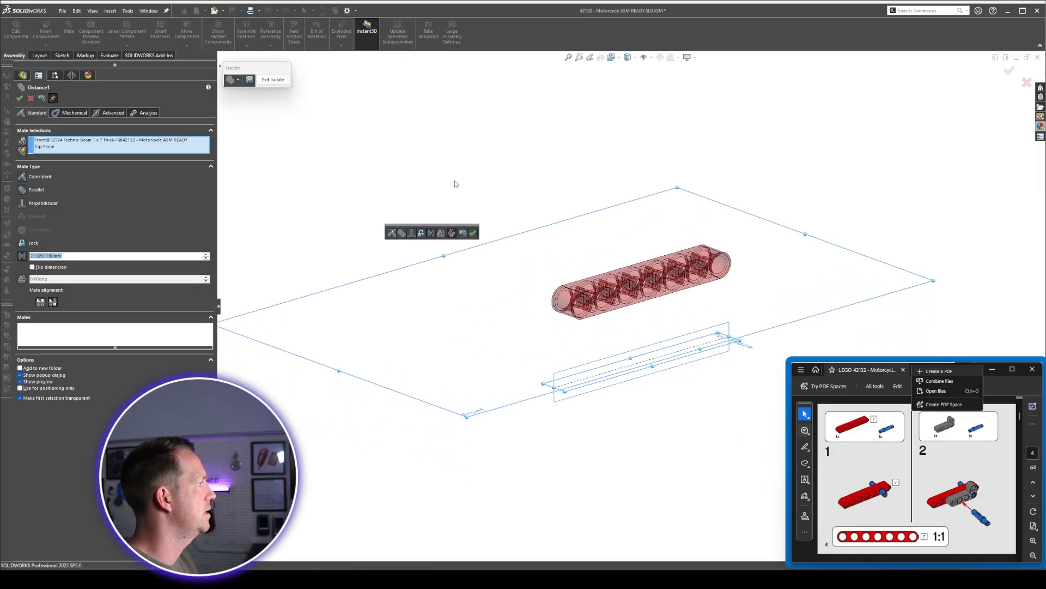
key(Escape)
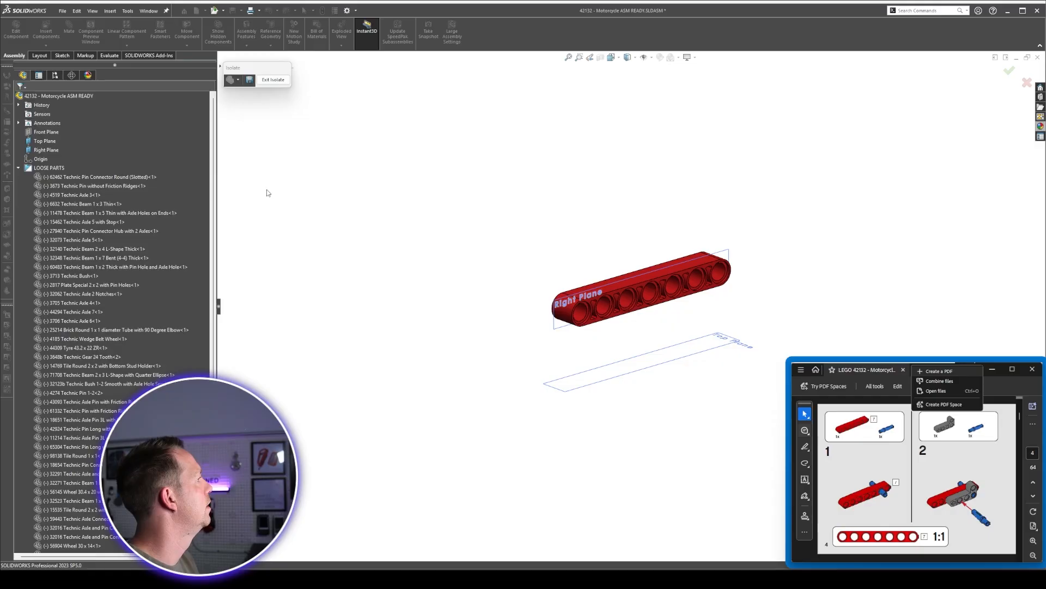
Collapse the feature tree, reopen the LOOSE PARTS folder and select the 1 x 7 beam to check its mate status.
key(shift+c)
click(19, 168)
scroll(131, 352, down, 2)
click(27, 455)
click(71, 456)
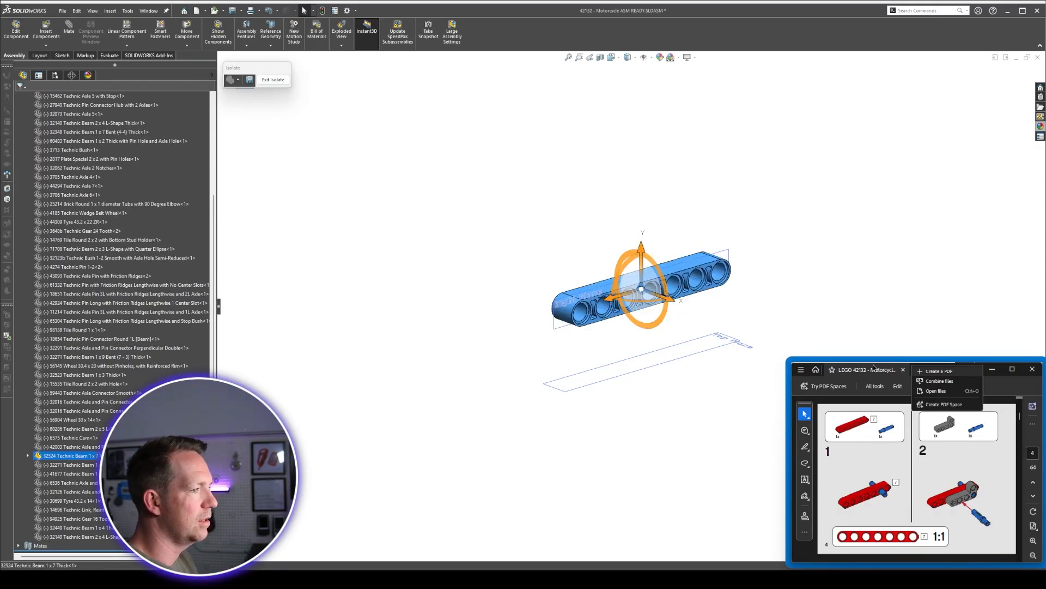
Close the open Create menu in the instructions PDF and shift its window slightly upward.
click(995, 385)
drag(960, 375, 957, 362)
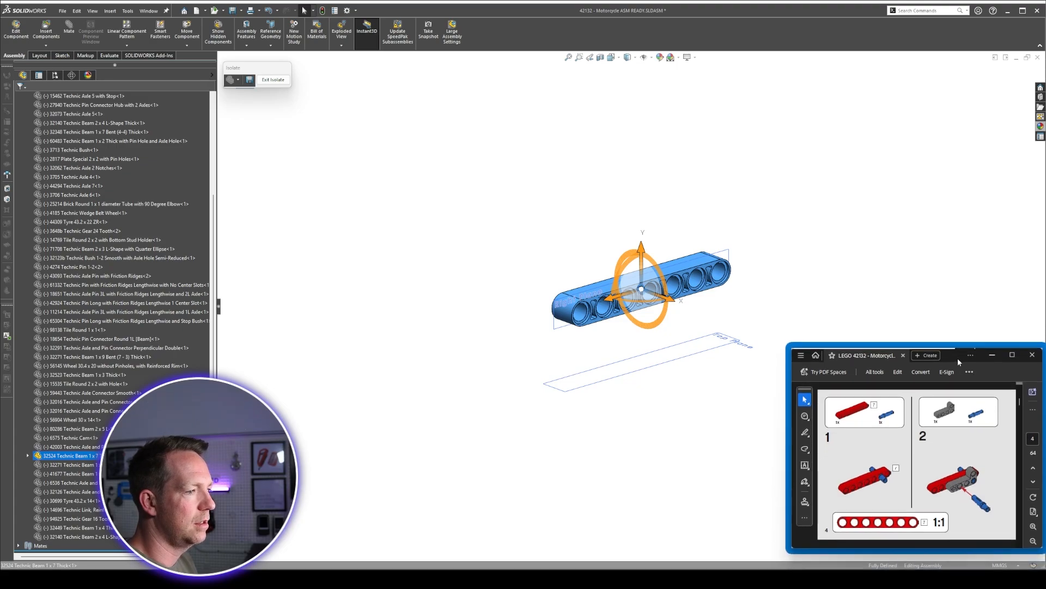
Deselect the 1 x 7 beam and exit the isolated view so that the whole assembly is shown again.
click(954, 322)
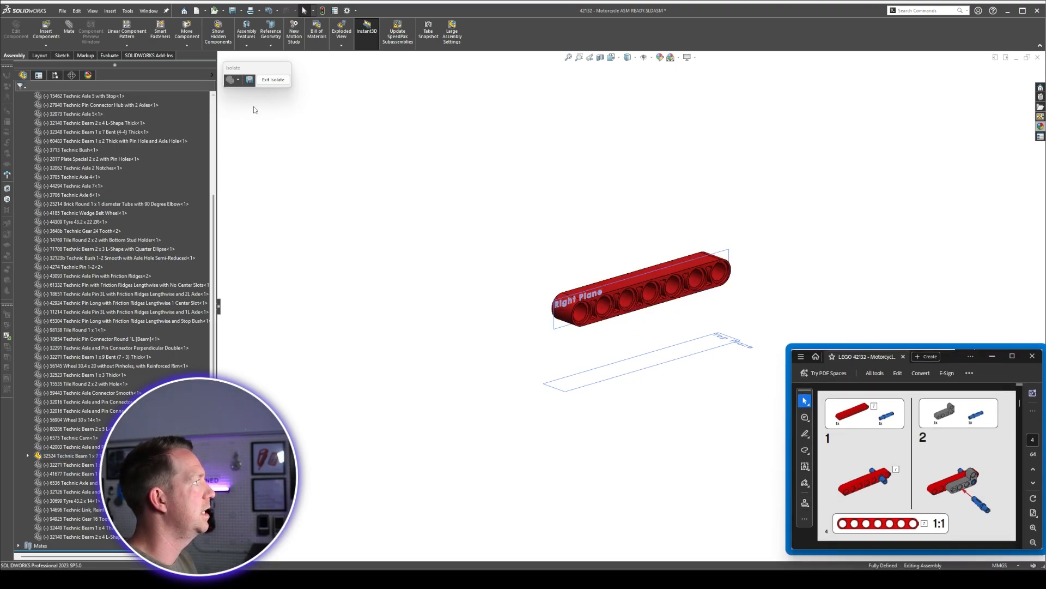
click(277, 81)
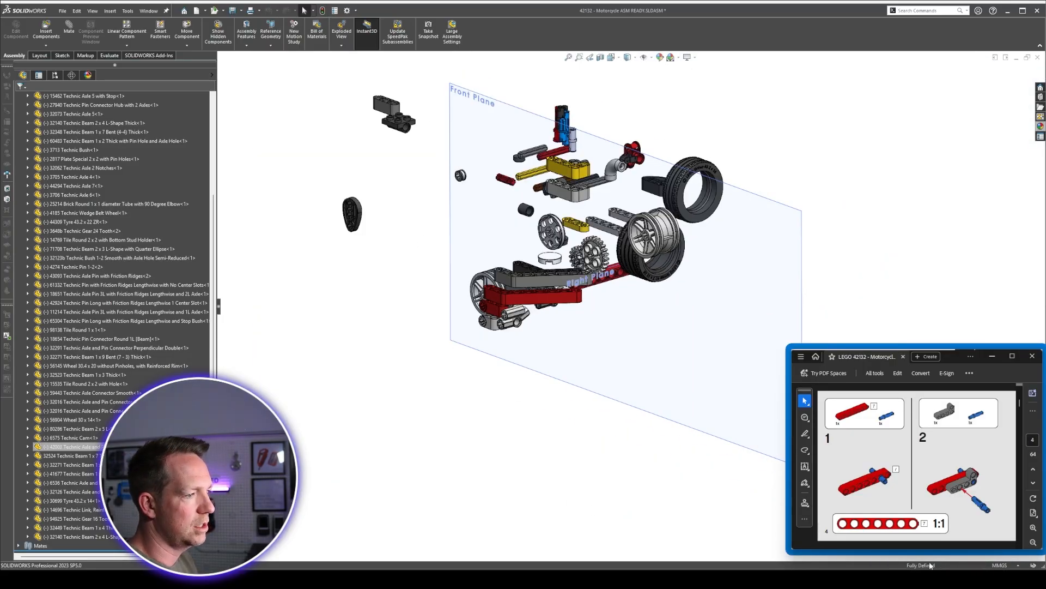
scroll(616, 229, up, 2)
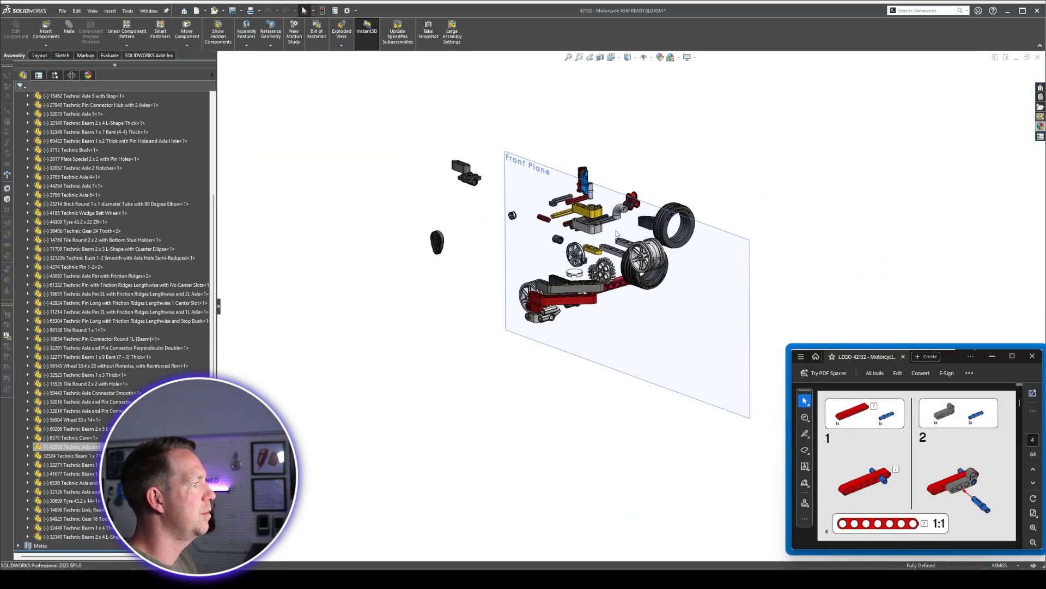
scroll(620, 225, down, 2)
scroll(105, 232, up, 3)
scroll(105, 233, up, 2)
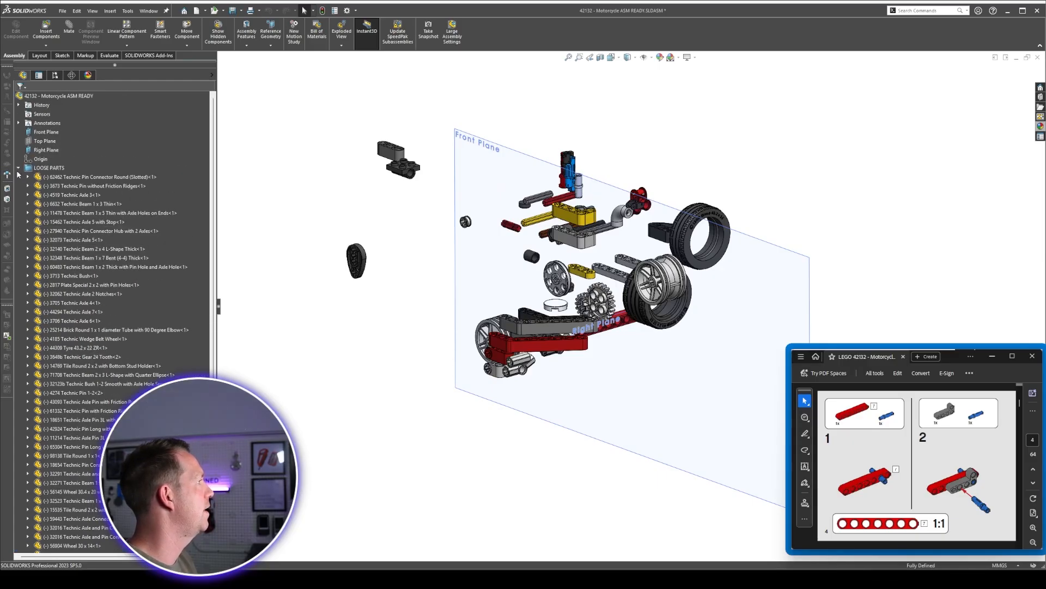
Examine where the red 1 x 7 beam sits among the overlapping loose parts and select the beam.
click(18, 169)
scroll(556, 322, down, 3)
click(534, 277)
scroll(535, 295, down, 2)
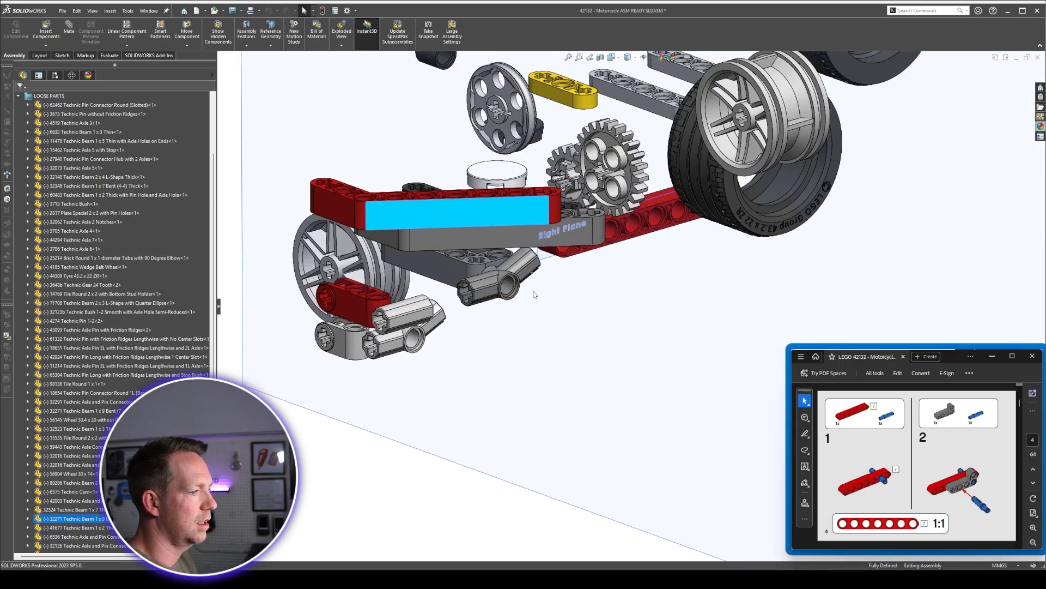
click(534, 295)
scroll(539, 301, up, 5)
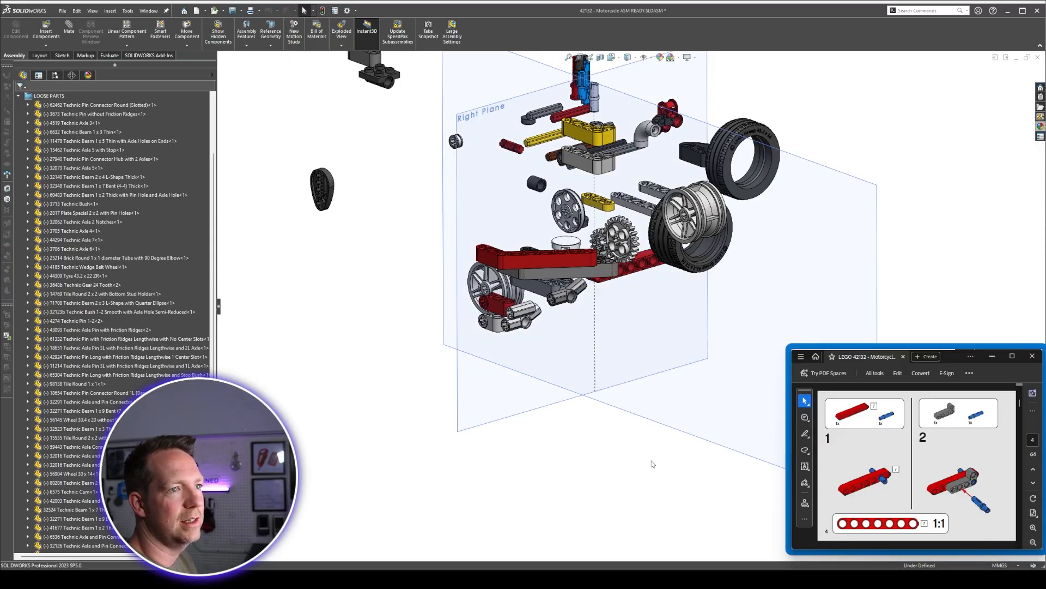
scroll(640, 256, down, 5)
click(646, 258)
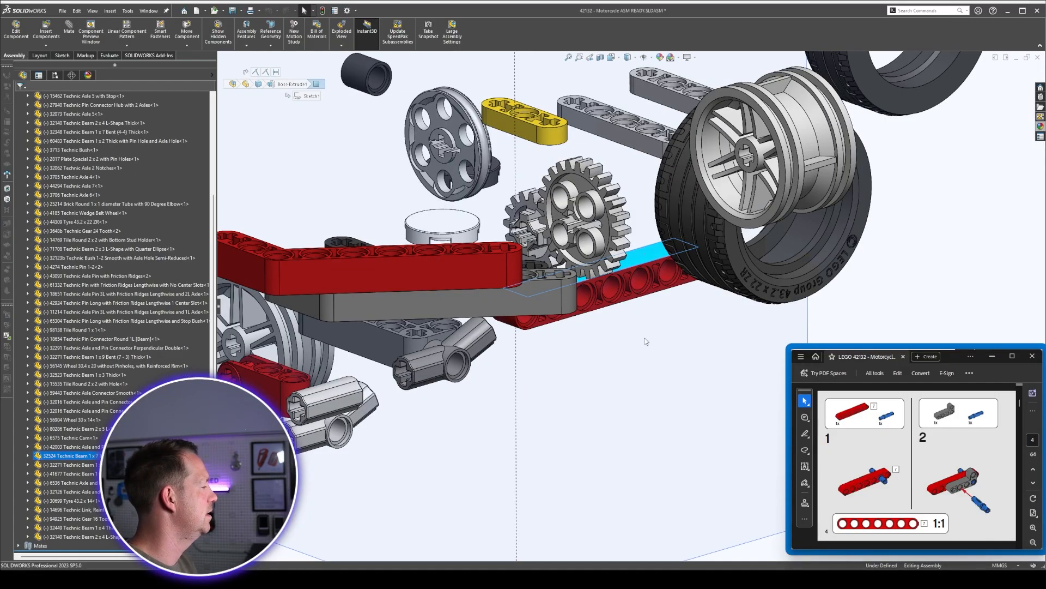
scroll(627, 300, up, 5)
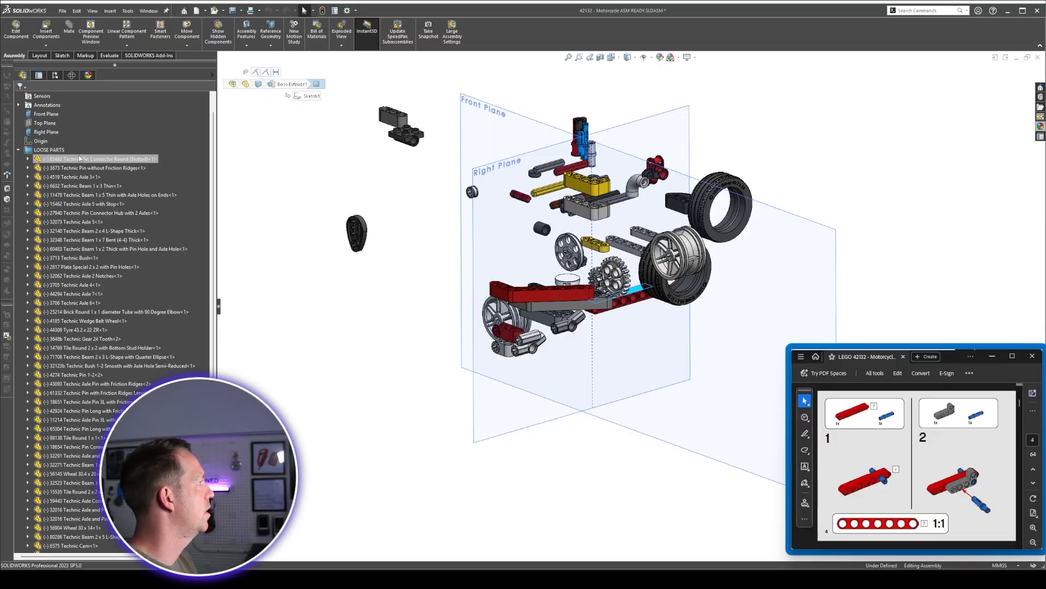
Move the 32524 Technic Beam 1 x 7 Thick out of the LOOSE PARTS folder, placing it directly below in the feature tree.
click(18, 149)
click(18, 168)
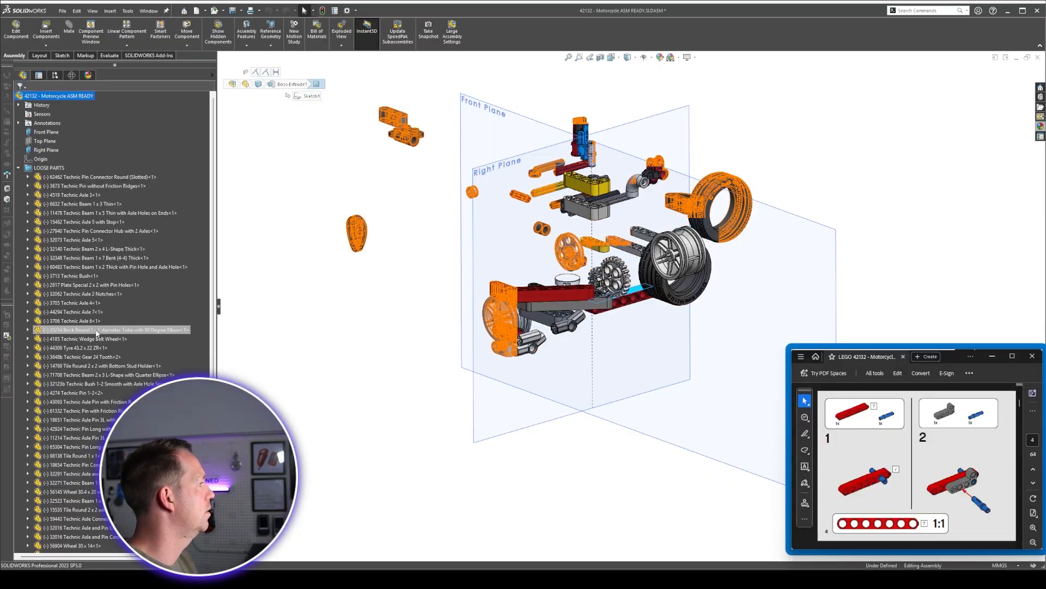
drag(75, 457, 59, 107)
drag(54, 189, 49, 168)
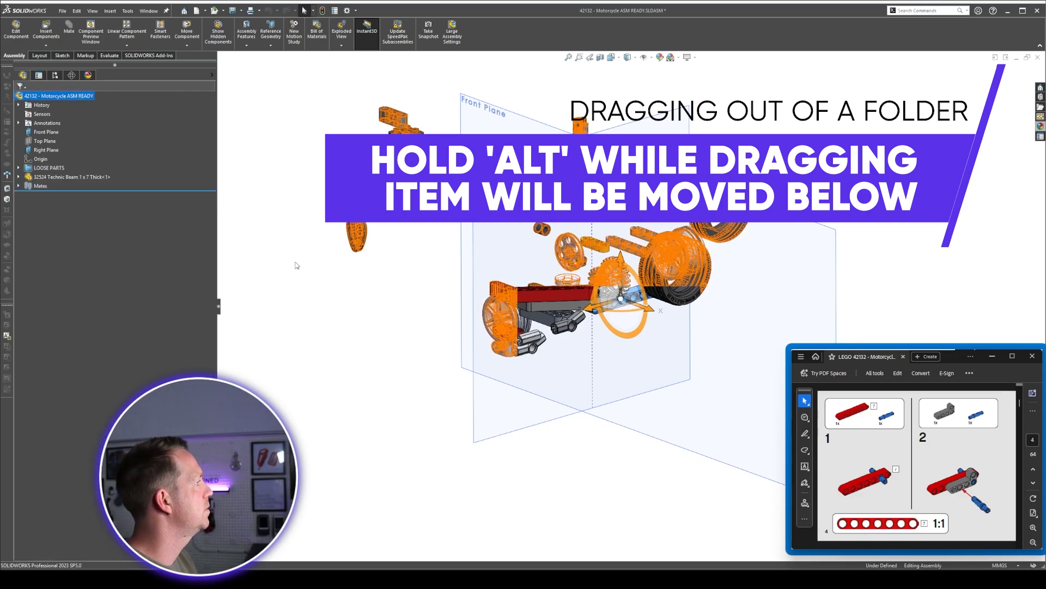
Put the 1 x 7 beam into a new feature tree folder named ASSEMBLED PARTS.
right_click(87, 178)
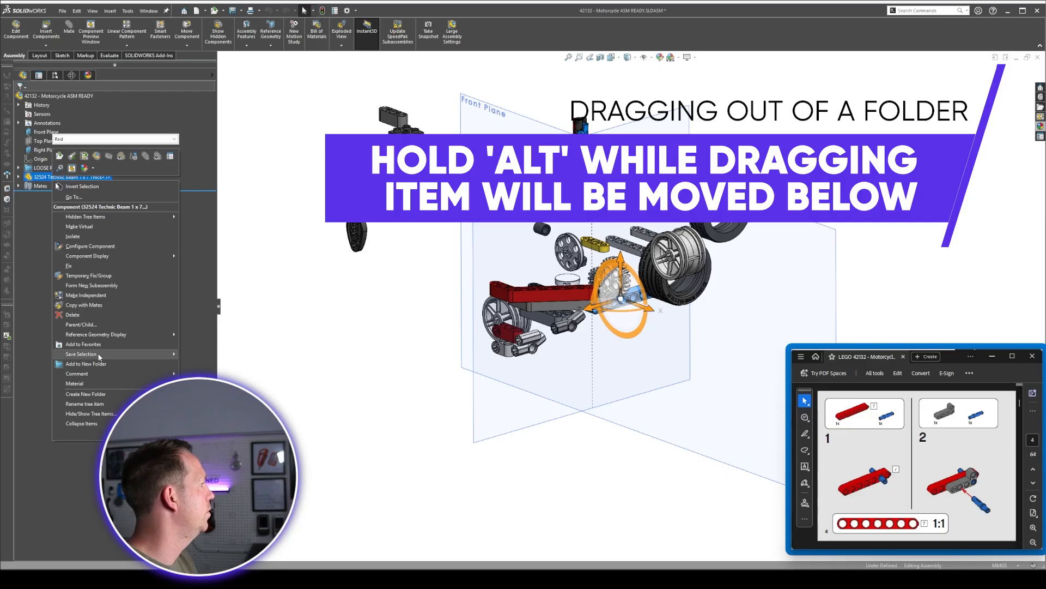
click(100, 360)
text(ASSEM)
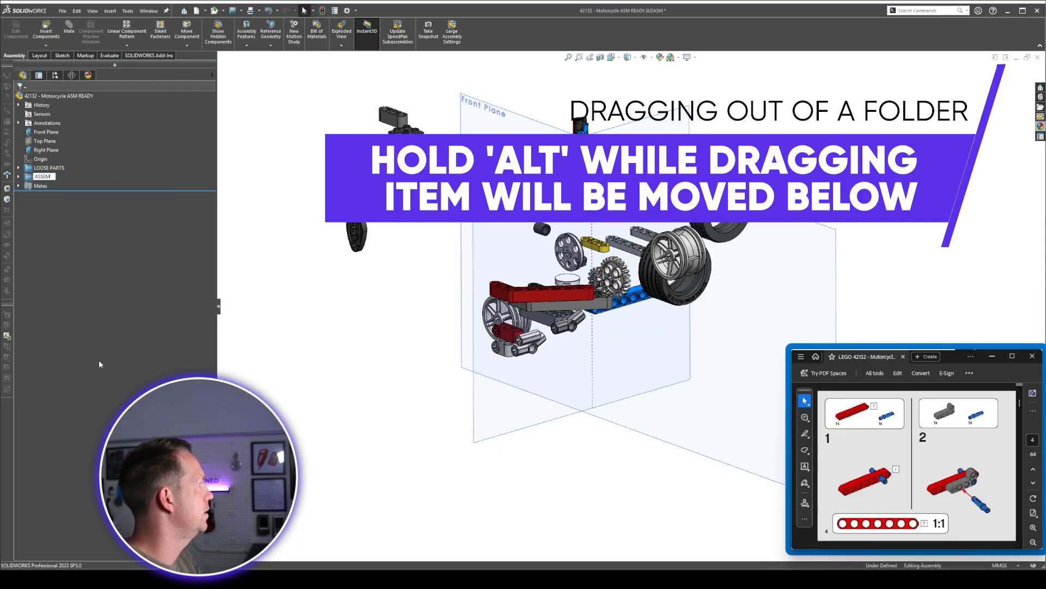
text(BLED PARTS)
click(461, 421)
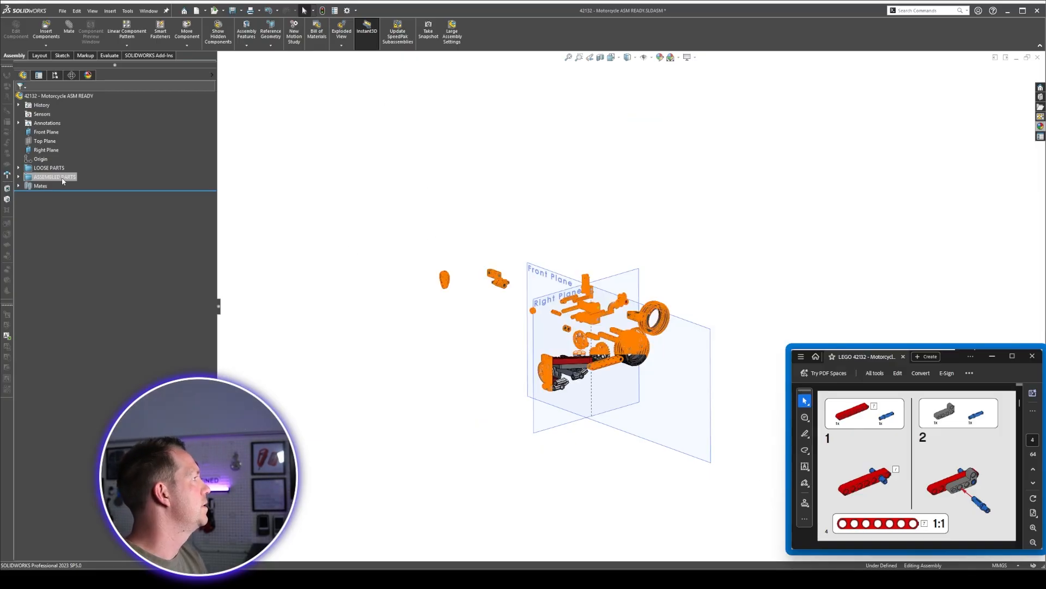
Select all components in the LOOSE PARTS folder and move them together, clear of the red beam and reference planes, with Move Component.
click(51, 169)
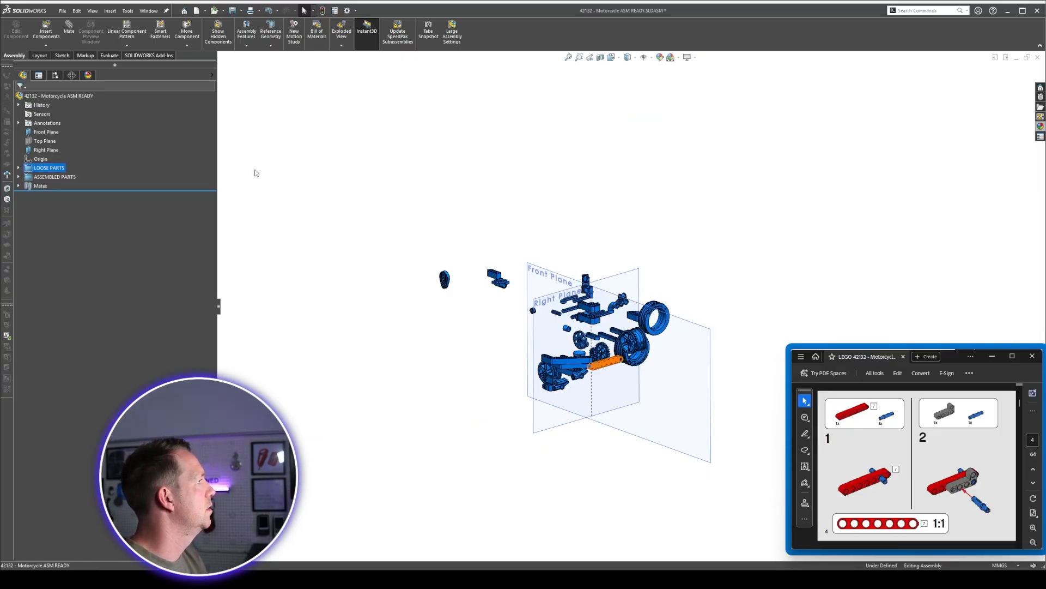
click(18, 168)
click(71, 177)
scroll(74, 229, down, 5)
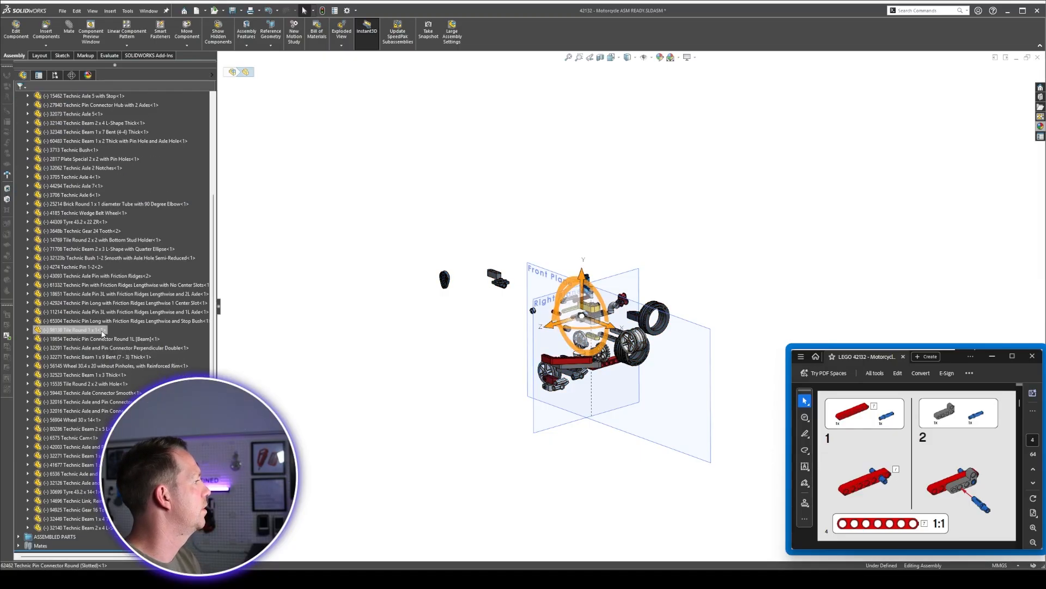
shift+click(85, 528)
click(187, 33)
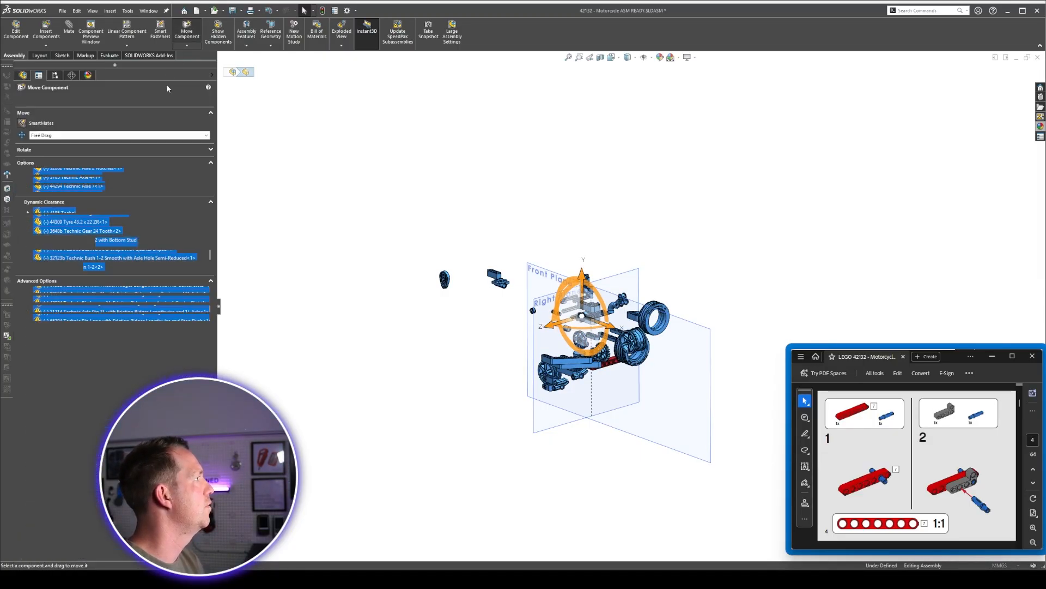
drag(498, 279, 395, 200)
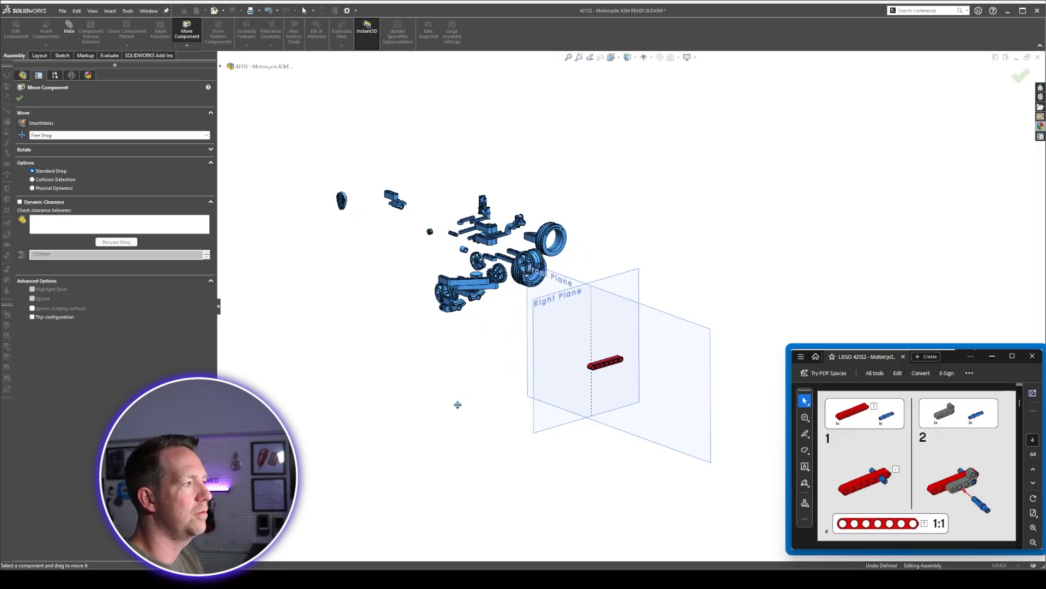
middle_drag(457, 404, 404, 341)
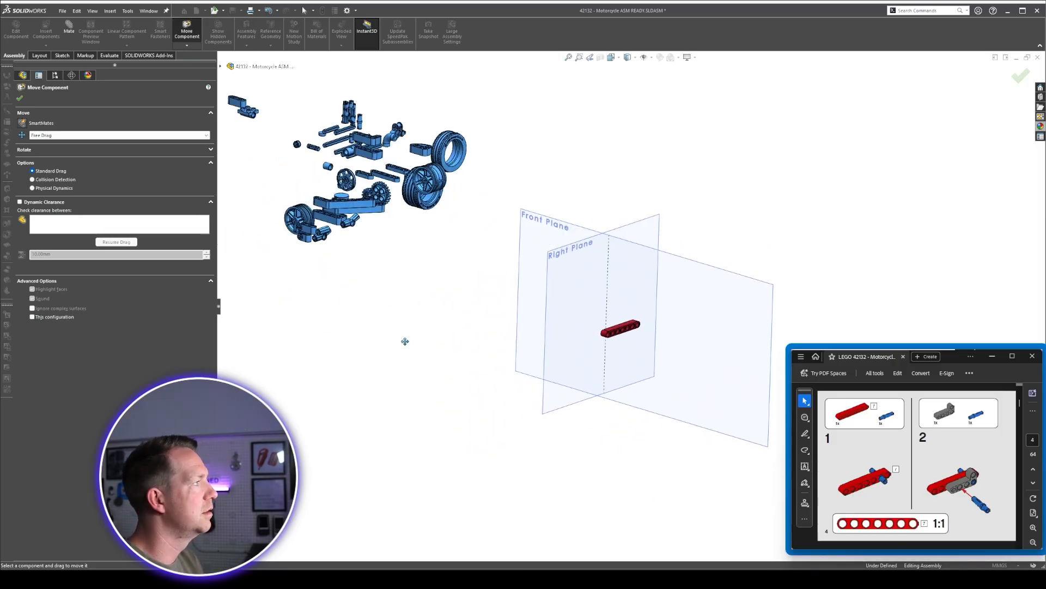
key(Escape)
middle_drag(287, 296, 673, 325)
scroll(673, 325, down, 3)
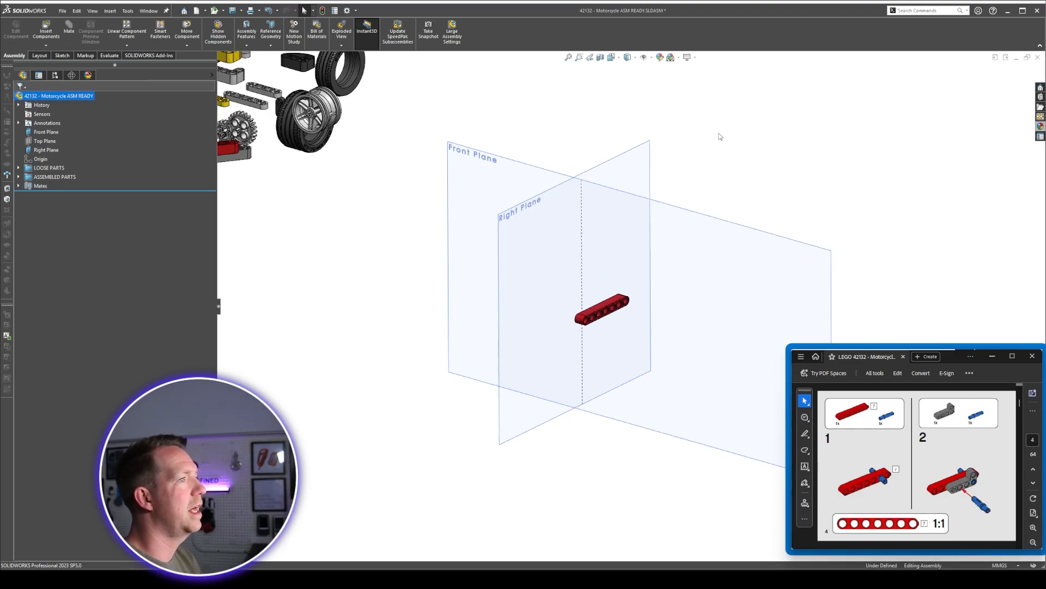
Save the assembly under the new file name 42132 - Motorcycle WIP.SLDASM in the 42132 - Motorcycle - ASM READY folder.
click(62, 10)
click(91, 112)
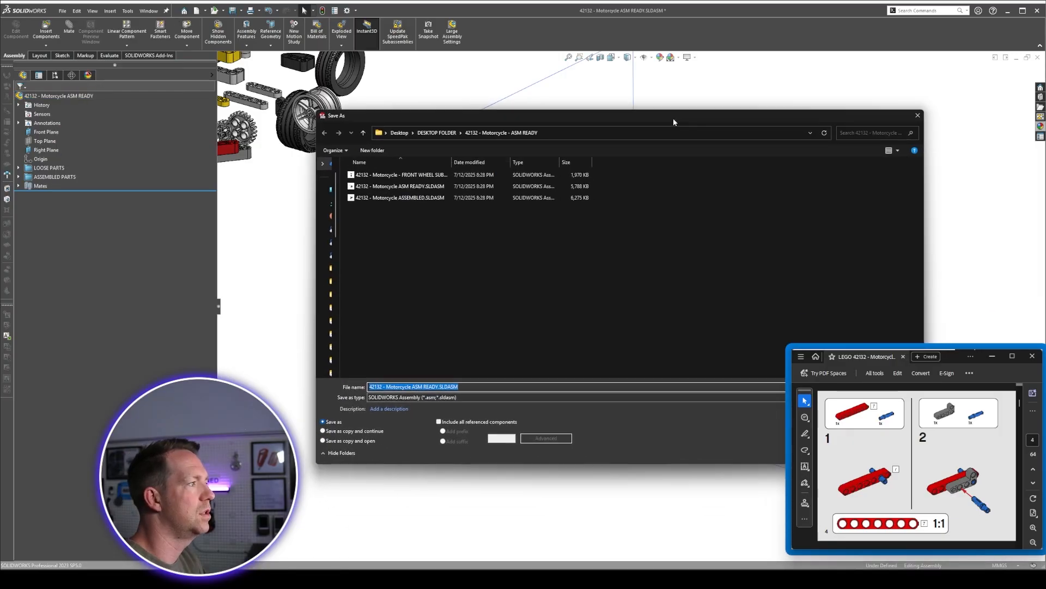
drag(449, 158, 533, 160)
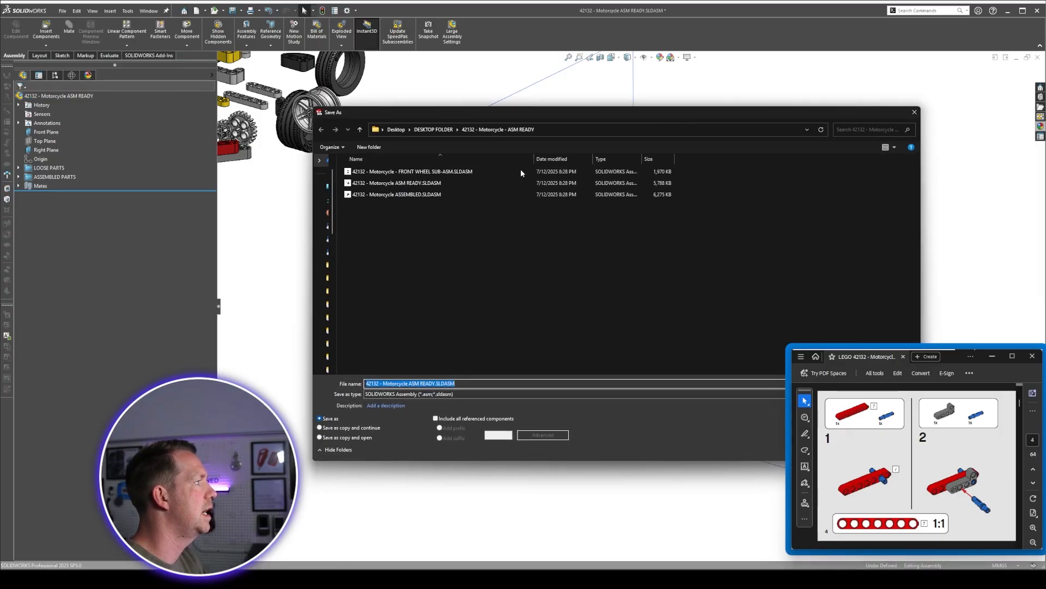
click(414, 195)
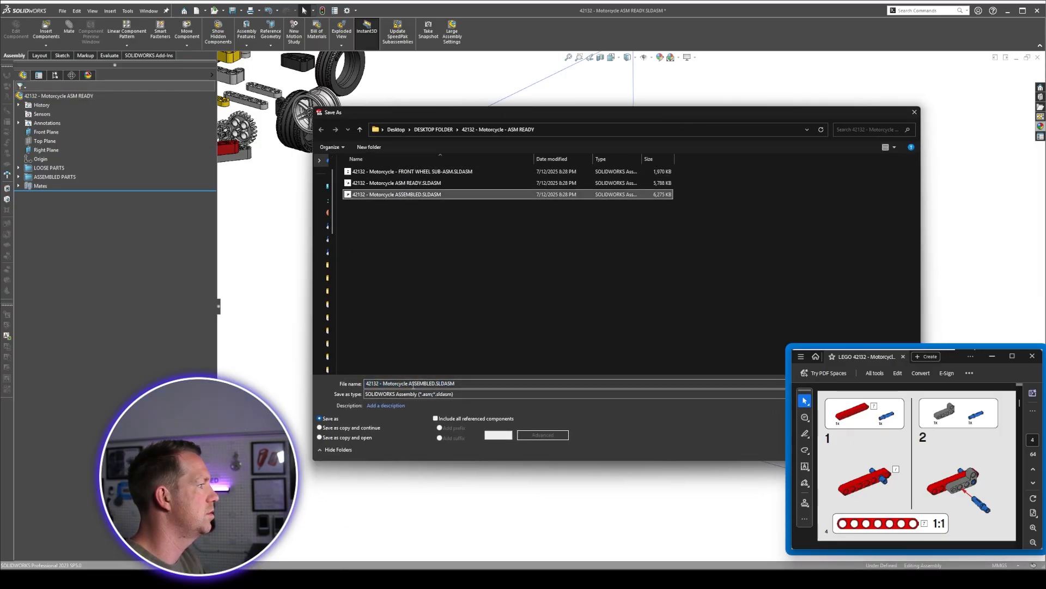
click(414, 384)
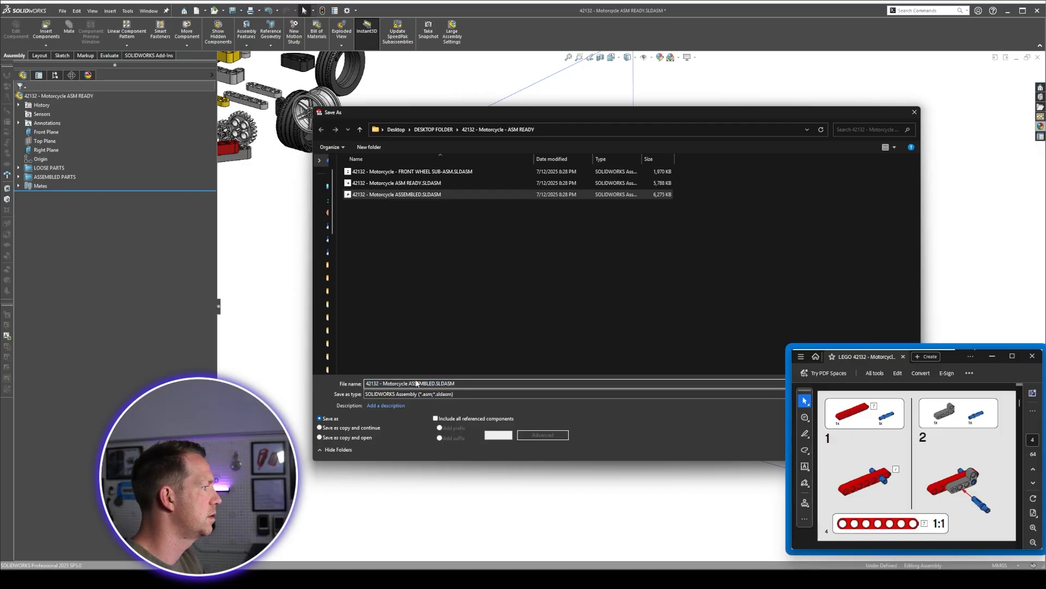
double_click(417, 384)
text(WIP)
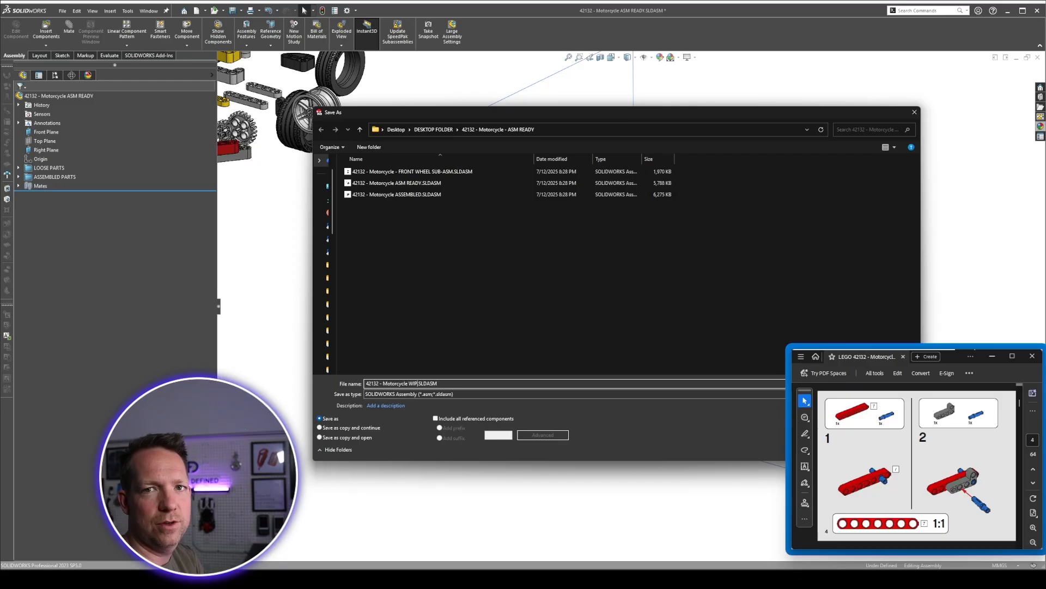
key(Return)
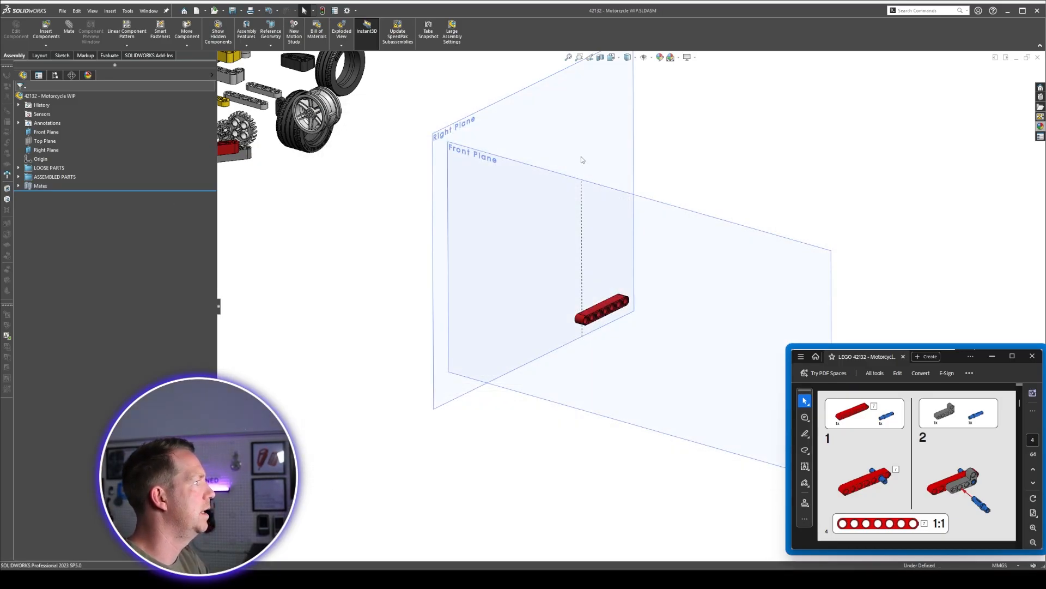
Hide the assembly's Front Plane and shrink the displayed Right Plane to a small rectangle around the red beam.
right_click(734, 241)
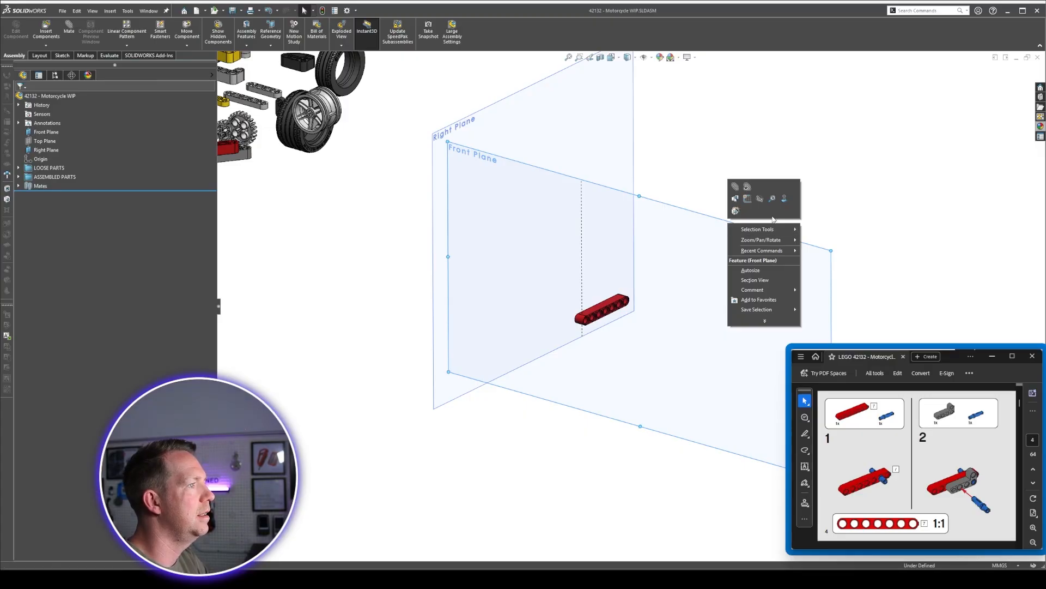
click(760, 199)
scroll(662, 216, up, 2)
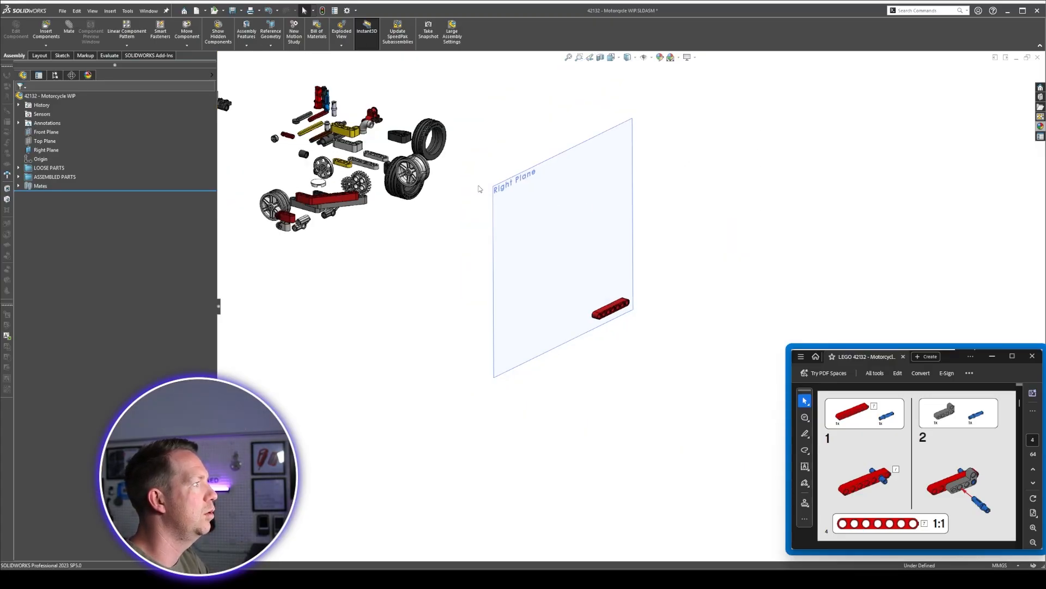
scroll(657, 222, up, 2)
scroll(657, 218, down, 2)
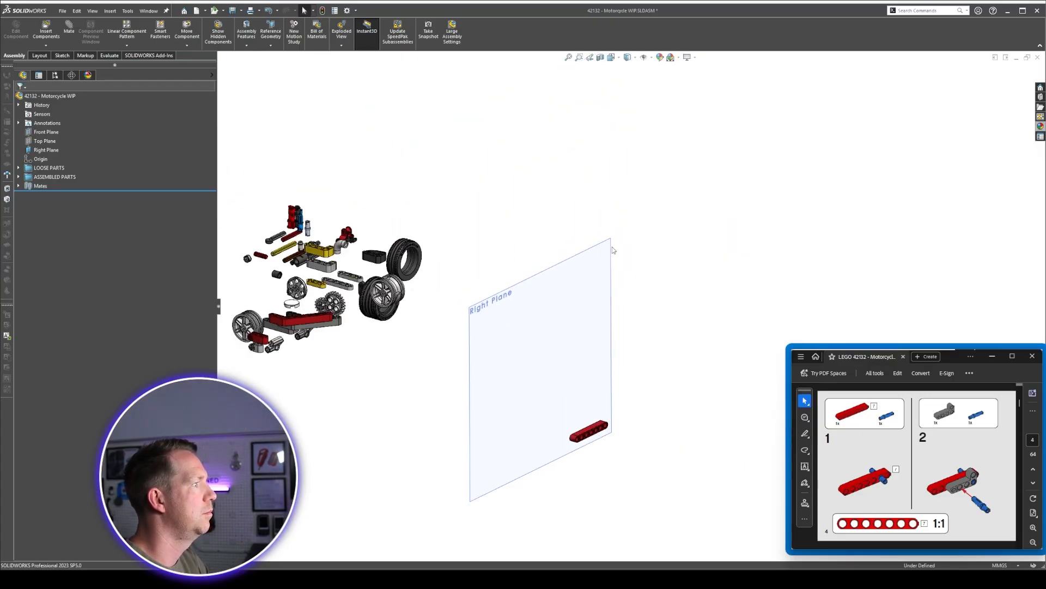
click(611, 247)
drag(471, 310, 589, 448)
click(624, 470)
scroll(623, 470, down, 5)
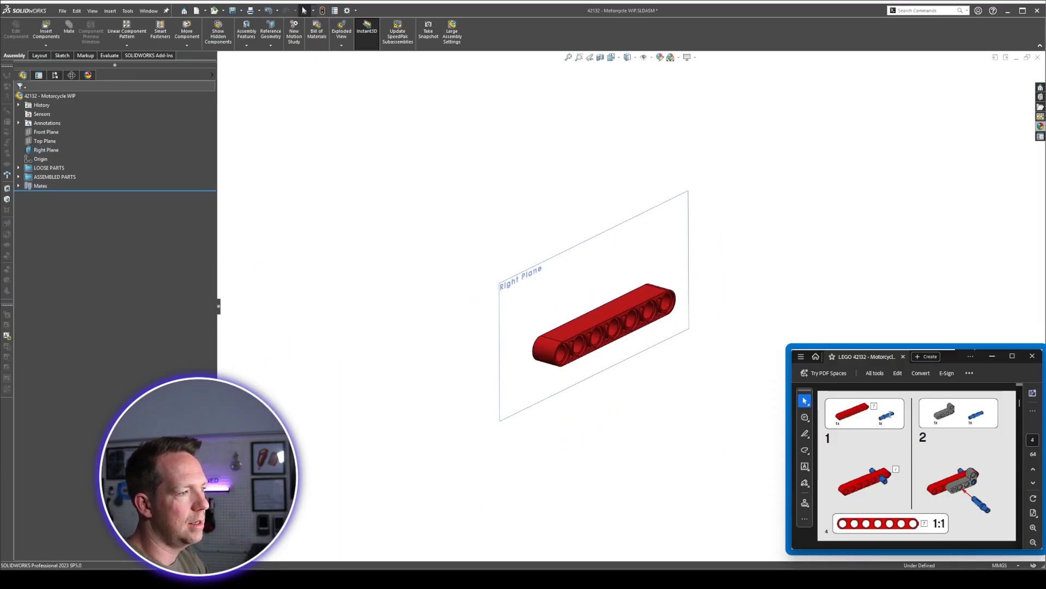
Move the blue 42924 long pin with friction ridges from the loose parts to beside the red 1 x 7 beam.
scroll(593, 346, up, 5)
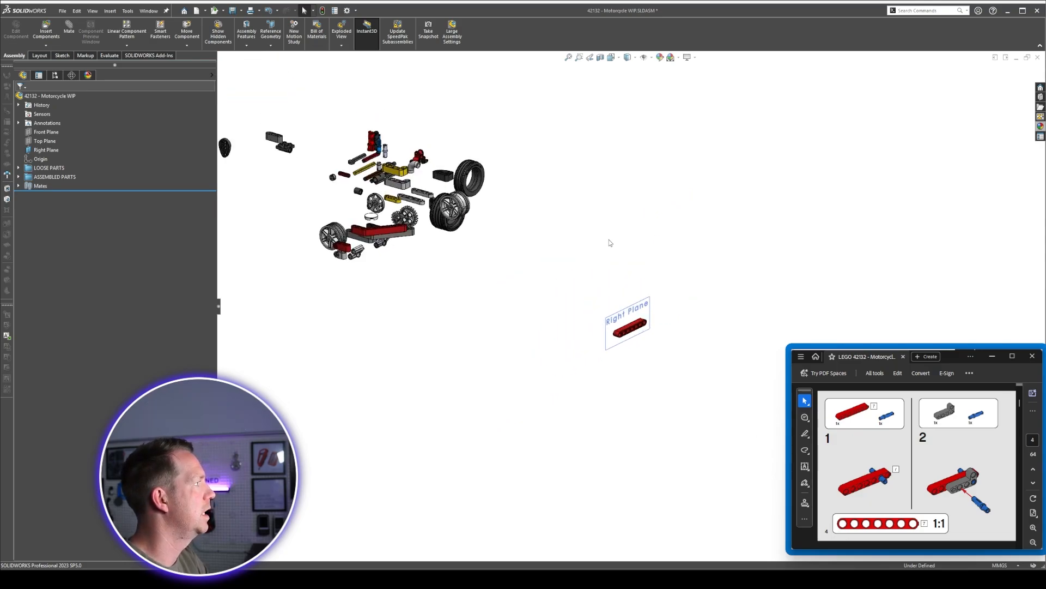
scroll(279, 113, down, 5)
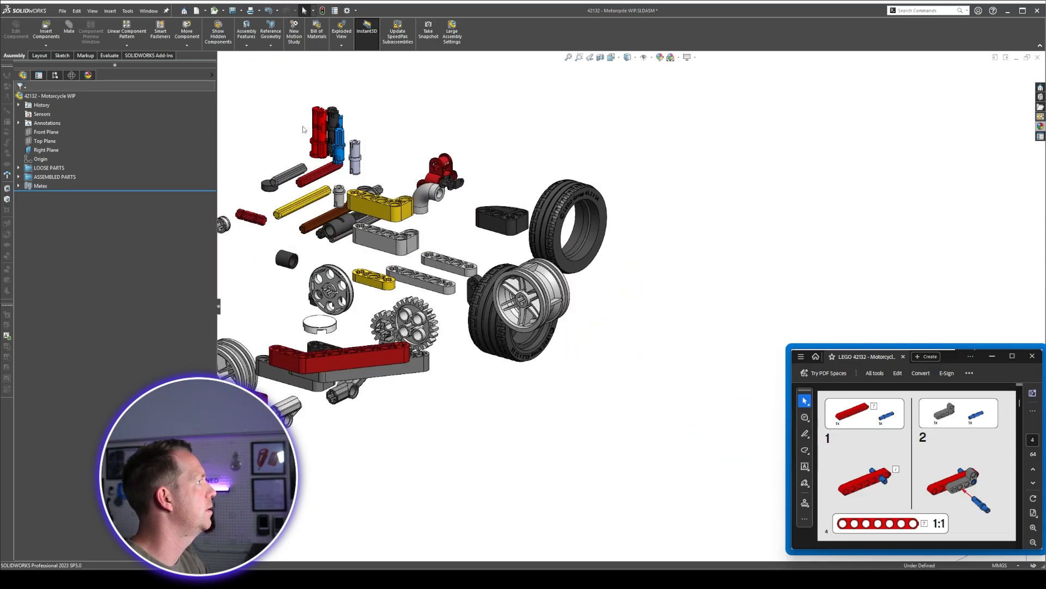
drag(349, 120, 968, 294)
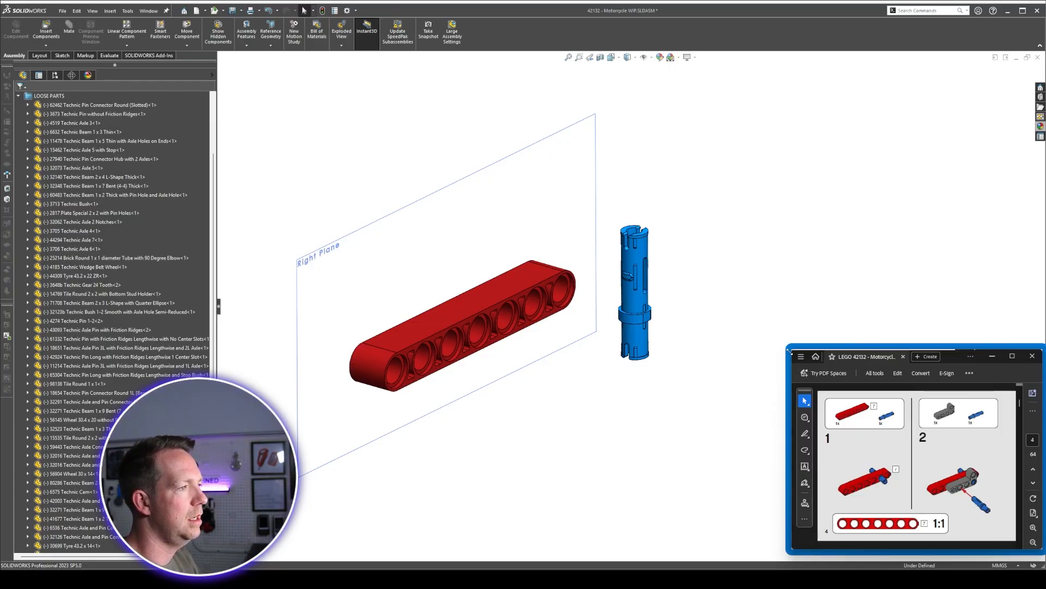
Enlarge the instructions PDF window, magnify the step 1 illustration to examine the blue pin's placement in the beam, and shrink the window again.
drag(789, 351, 492, 104)
ctrl+scroll(887, 456, up, 10)
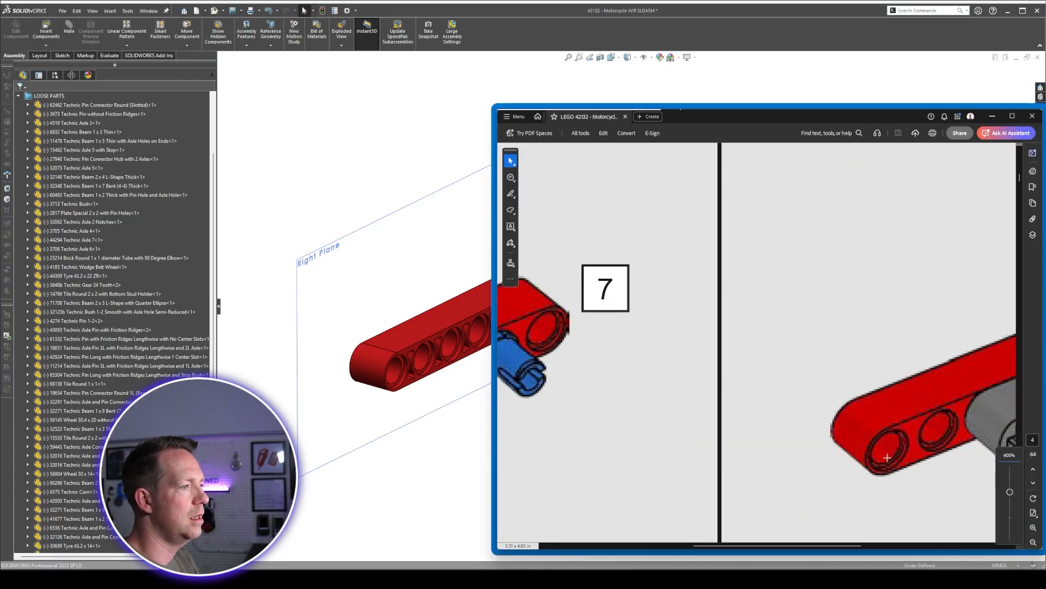
scroll(888, 457, down, 6)
scroll(887, 456, up, 5)
drag(748, 545, 671, 545)
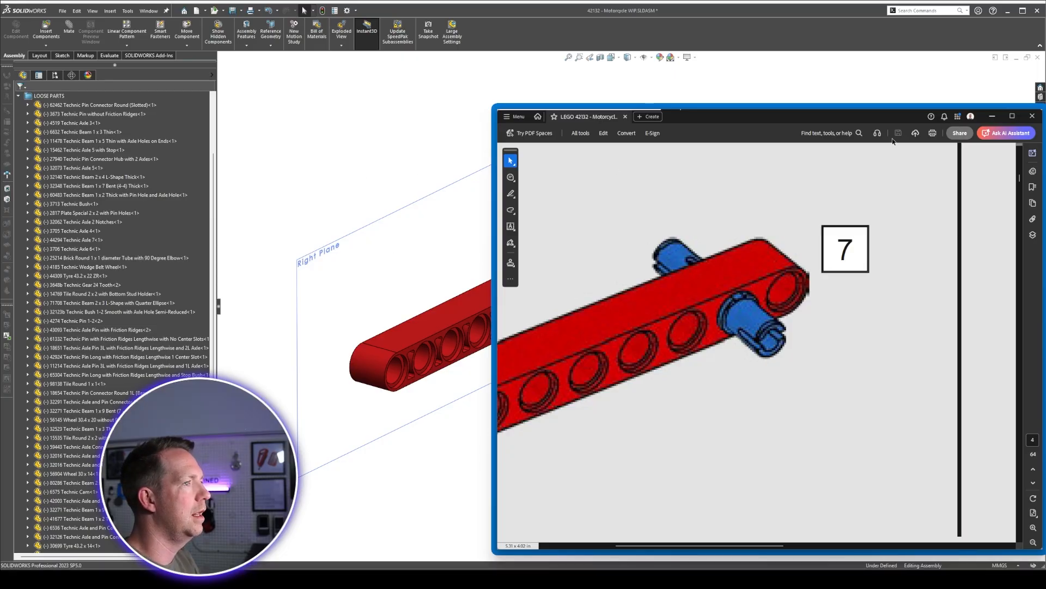
drag(496, 109, 753, 326)
Add a concentric mate between the blue pin's short cylindrical end and the red 1 x 7 beam's second hole from the end.
click(638, 325)
scroll(638, 325, down, 5)
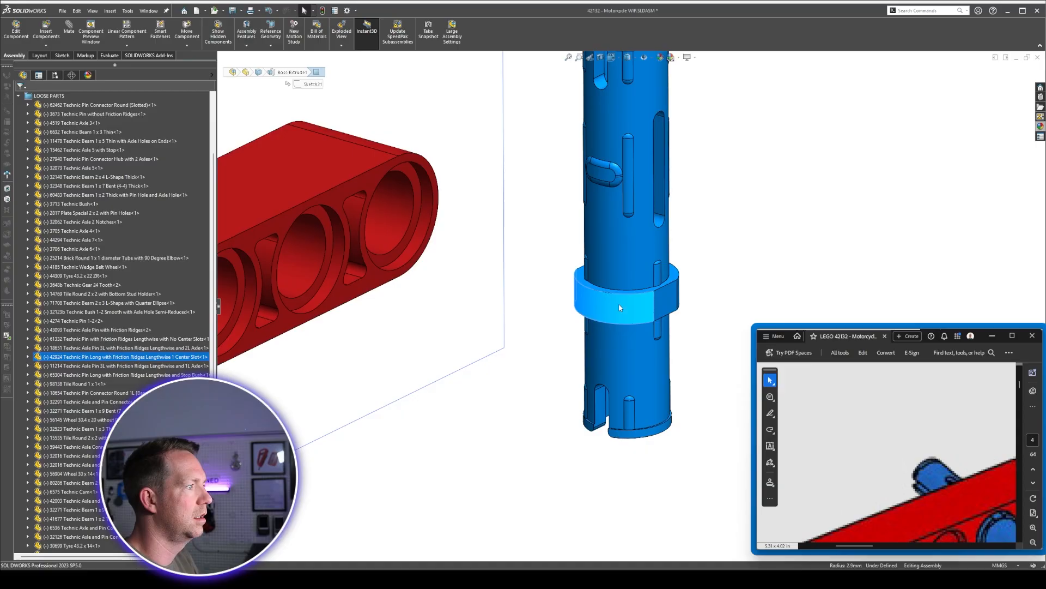
scroll(639, 306, up, 3)
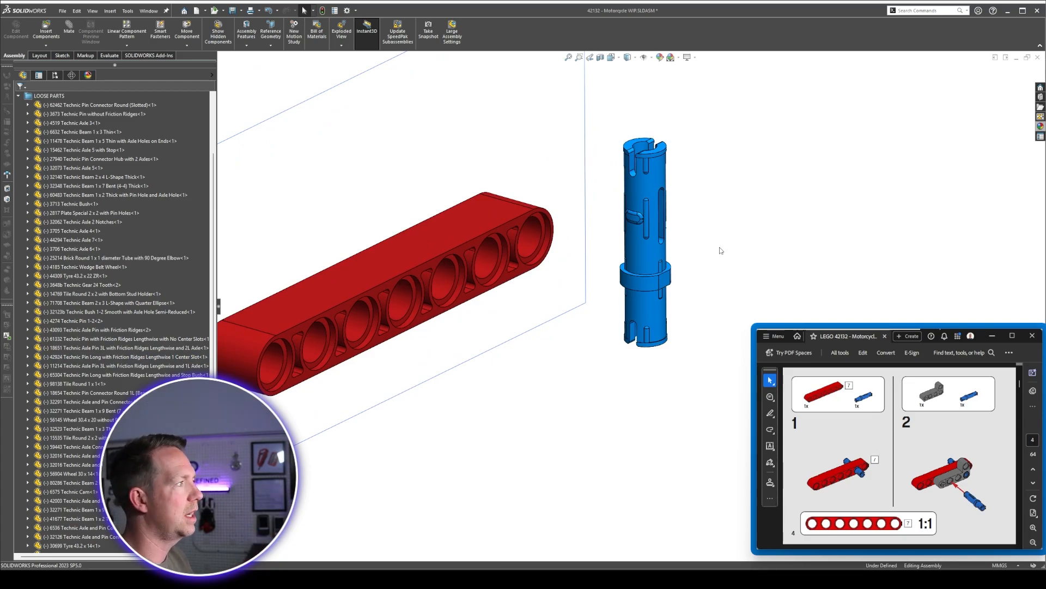
click(640, 307)
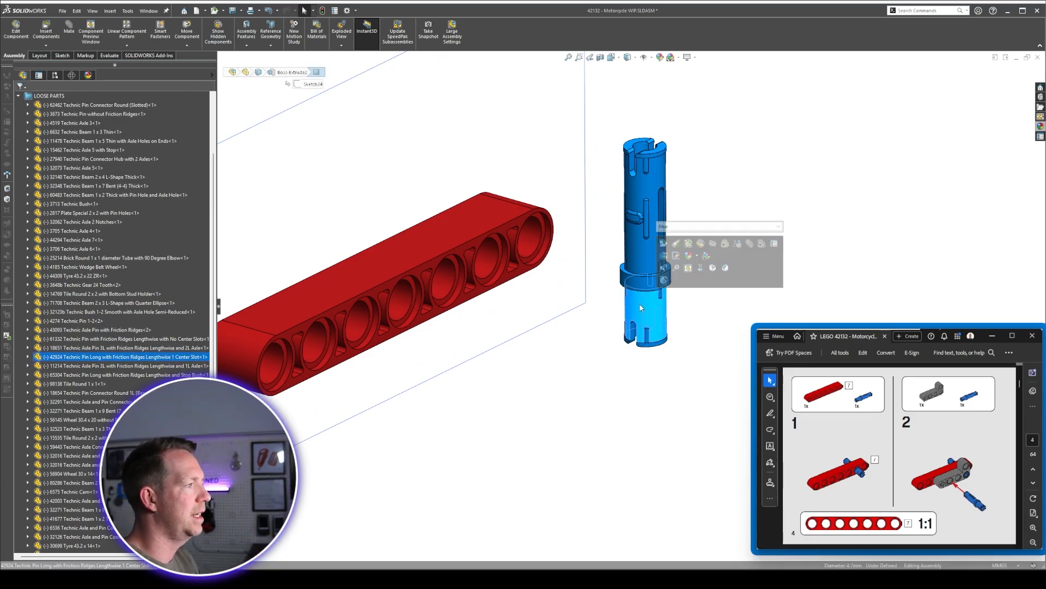
ctrl+click(490, 265)
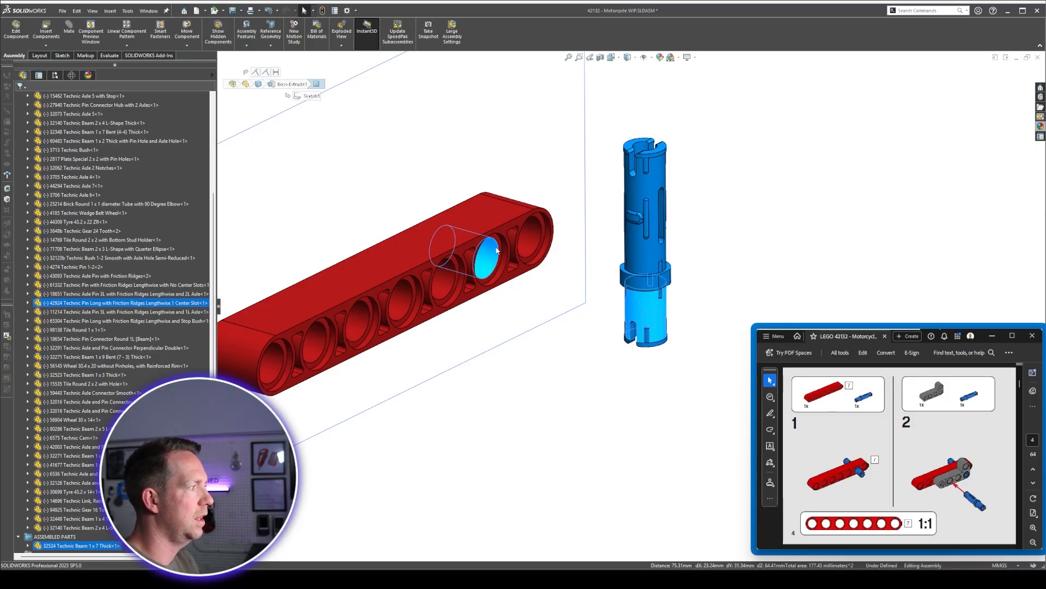
click(70, 28)
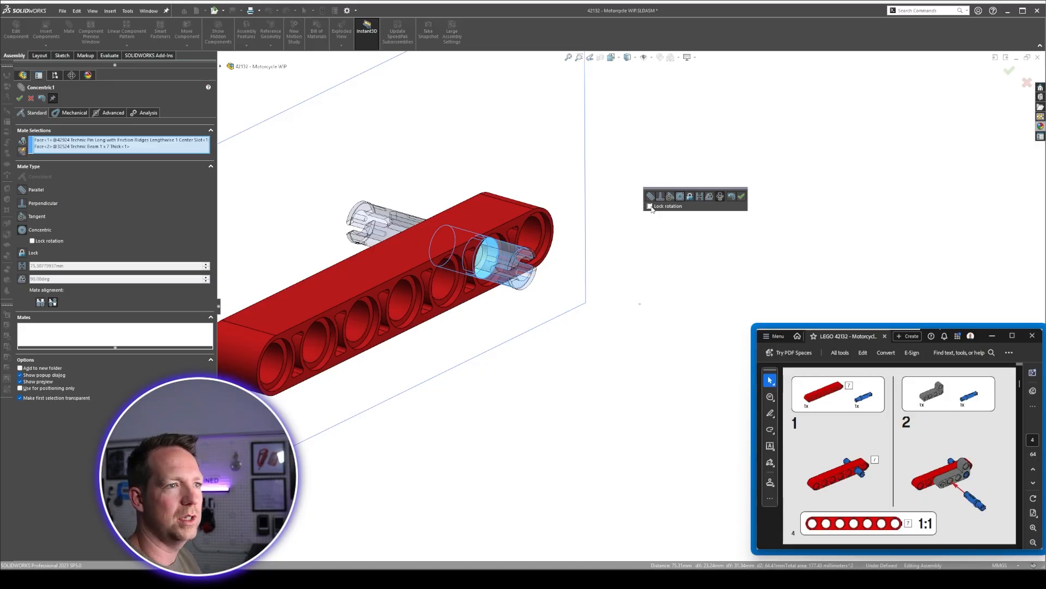
click(741, 196)
Slide the blue pin outward along its hole and turn it so the collar sits clear of the red beam.
scroll(501, 252, down, 2)
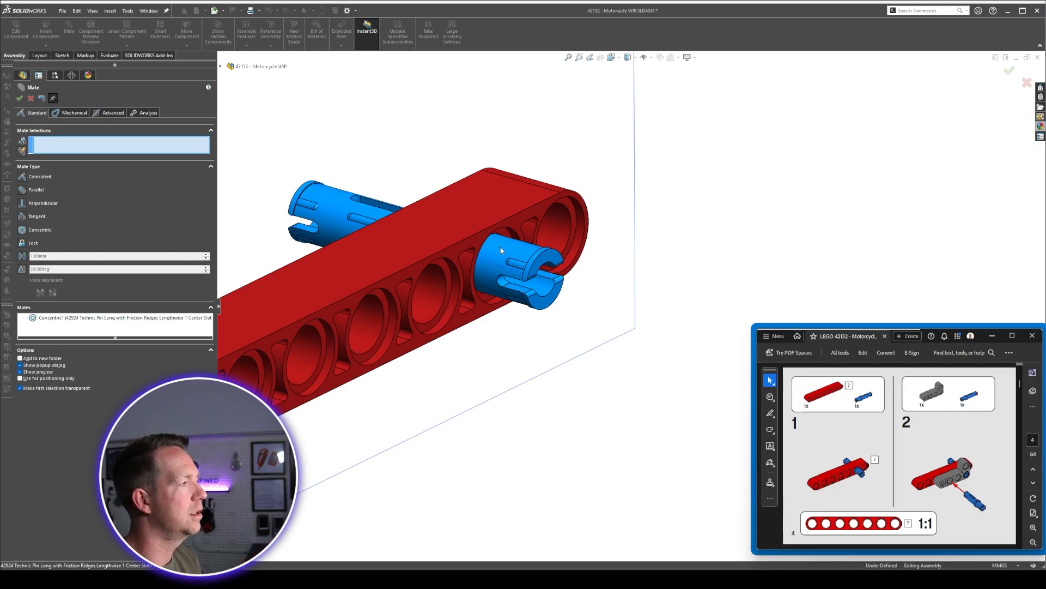
drag(501, 250, 596, 317)
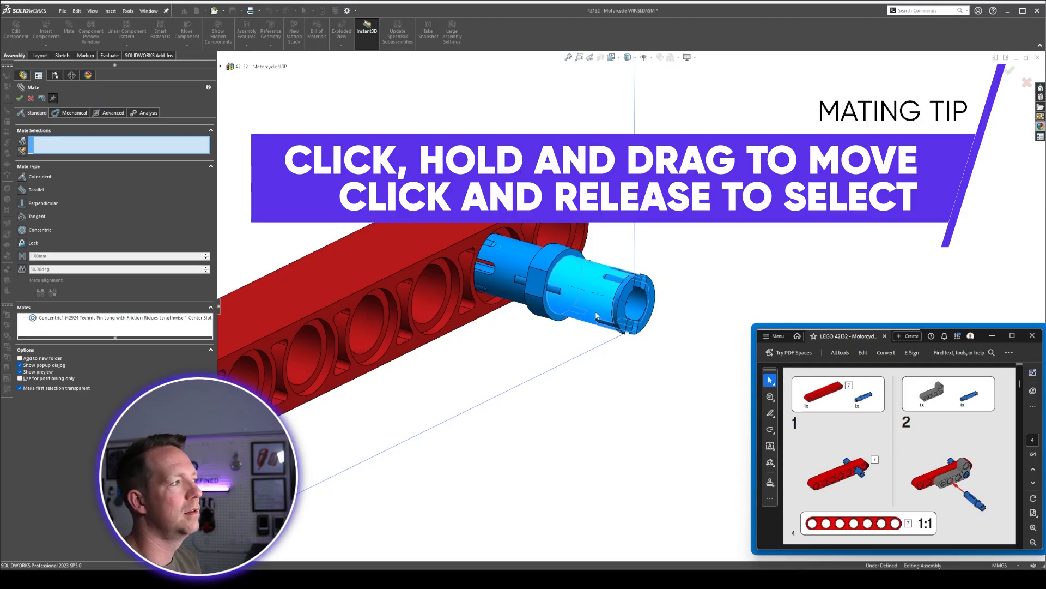
click(578, 271)
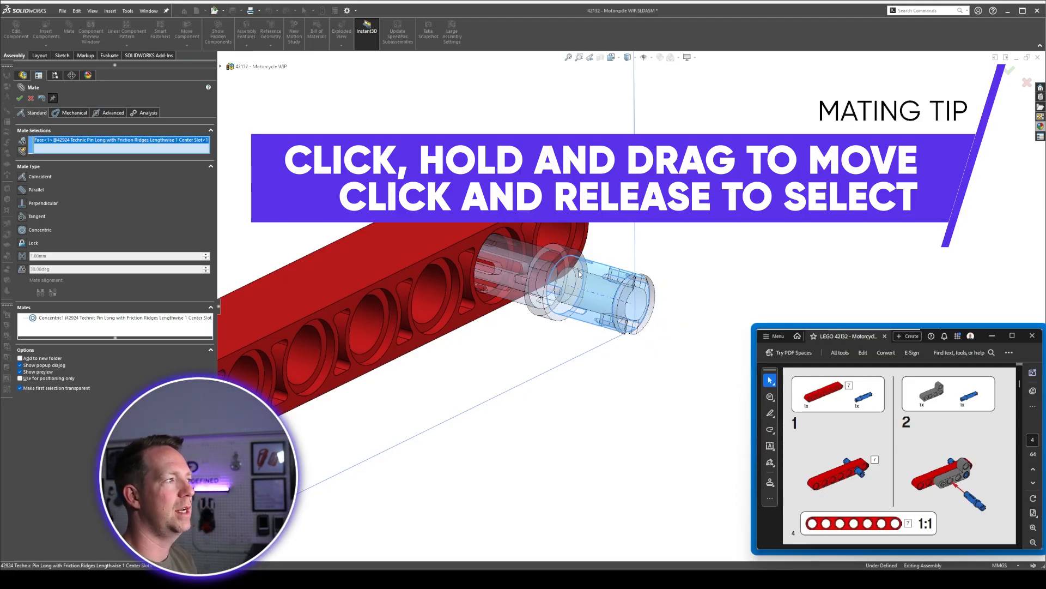
click(581, 275)
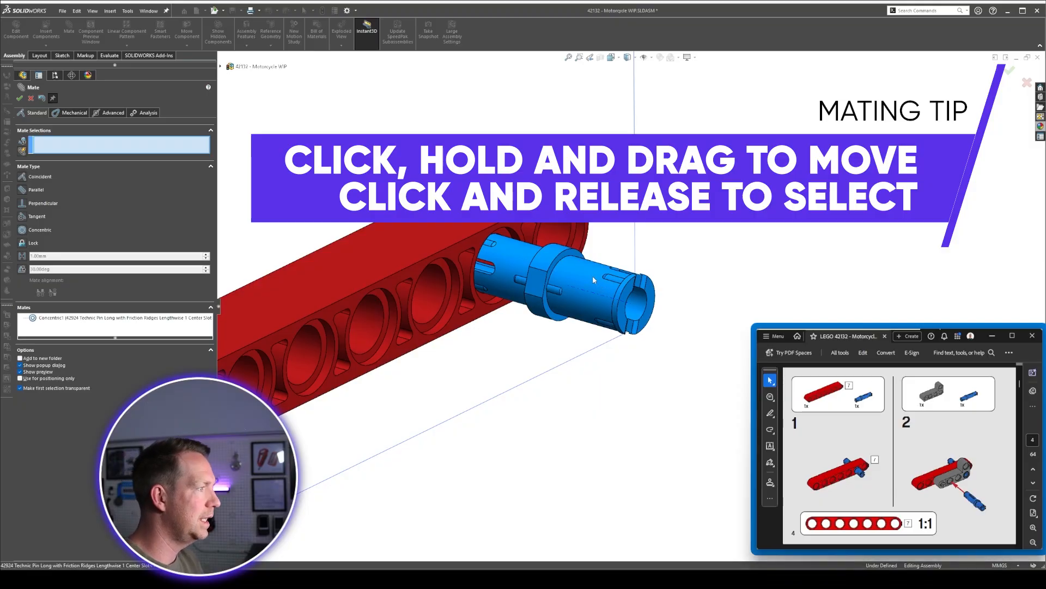
drag(631, 284, 605, 334)
Add a coincident mate between the recessed face of the red beam's hole and the inner face of the blue pin's collar.
scroll(485, 287, down, 3)
click(485, 286)
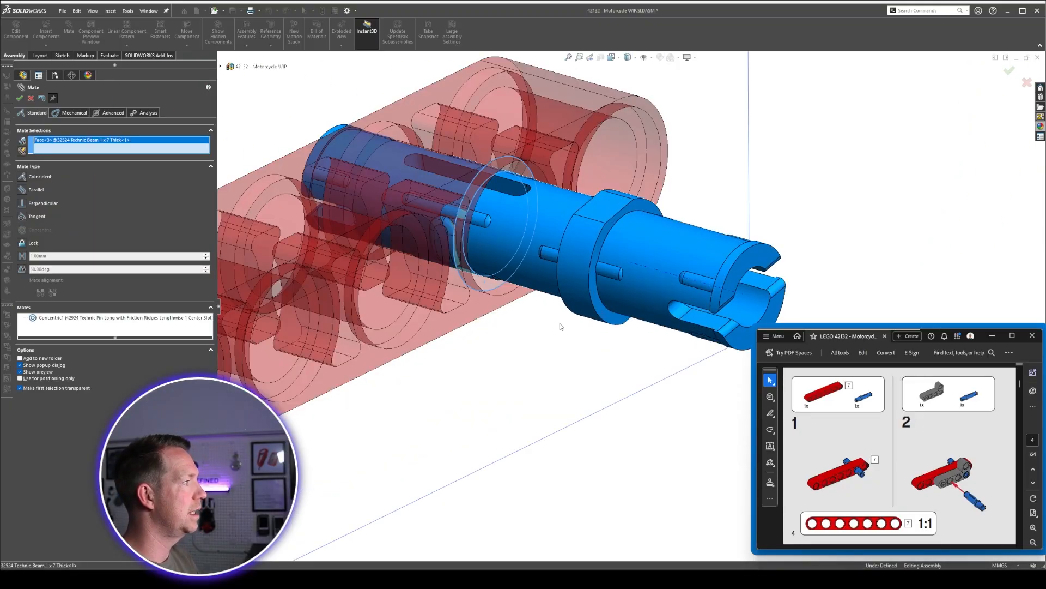
middle_drag(560, 323, 613, 306)
click(558, 234)
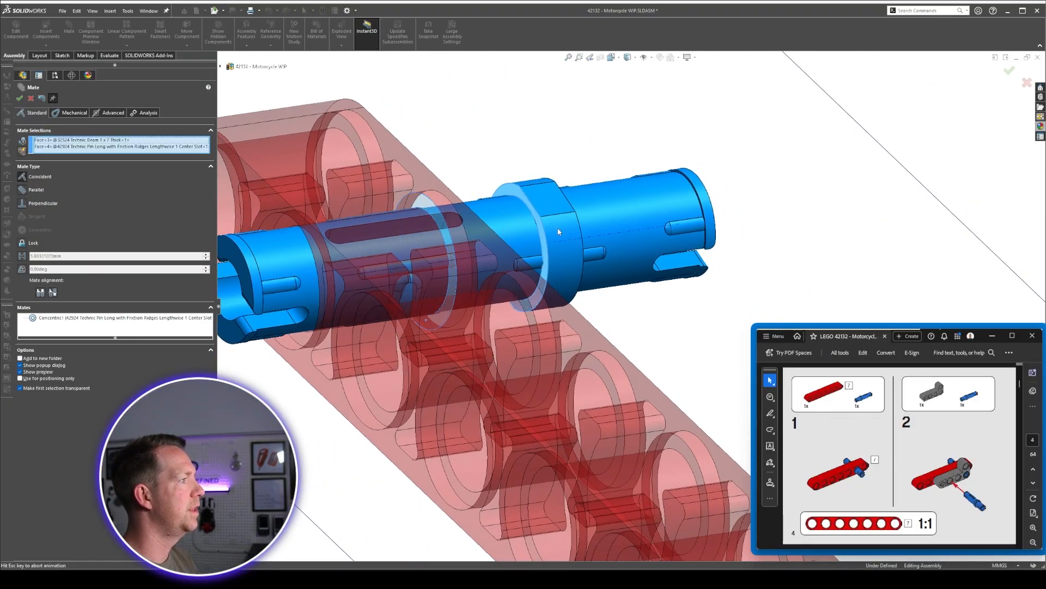
key(Return)
scroll(584, 267, up, 3)
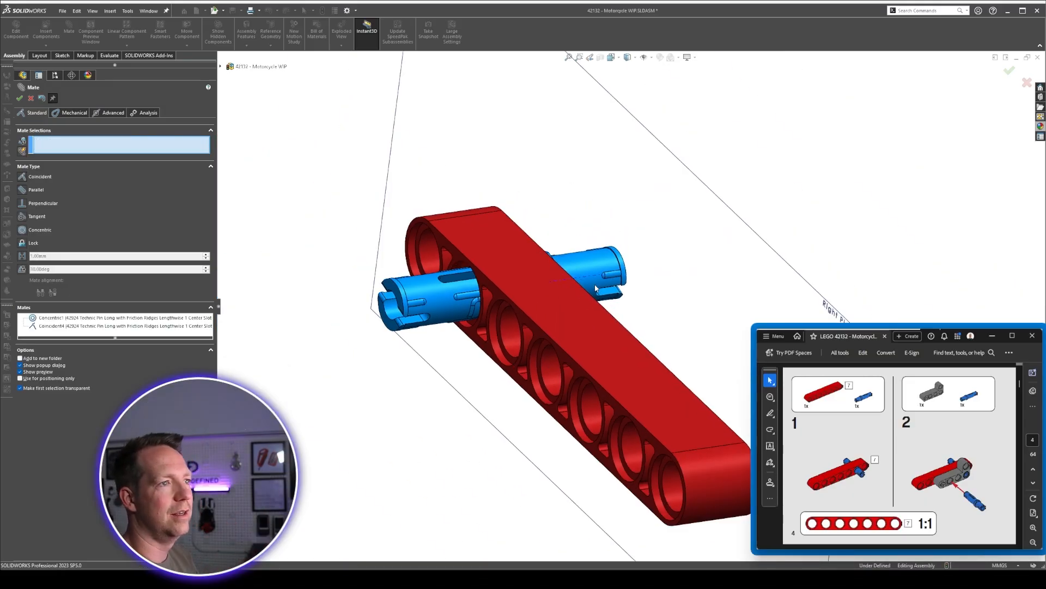
Lock the blue pin's rotation with a parallel mate between the flat on its collar and the red beam's upper long face.
middle_drag(584, 267, 480, 300)
scroll(594, 258, down, 2)
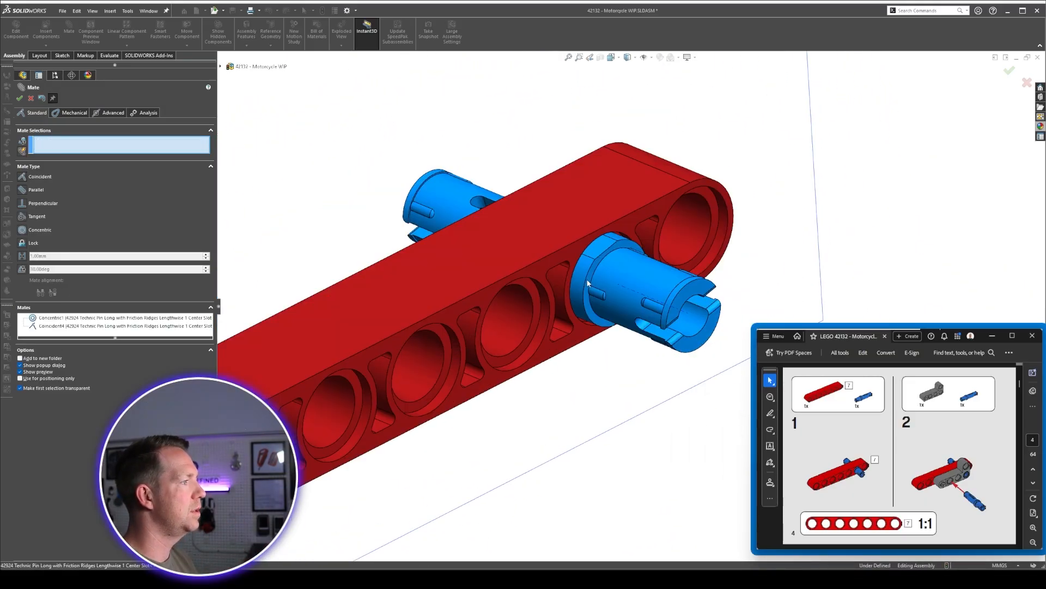
mouse_move(627, 280)
mouse_down()
mouse_move(613, 263)
mouse_move(626, 246)
mouse_move(622, 291)
mouse_up()
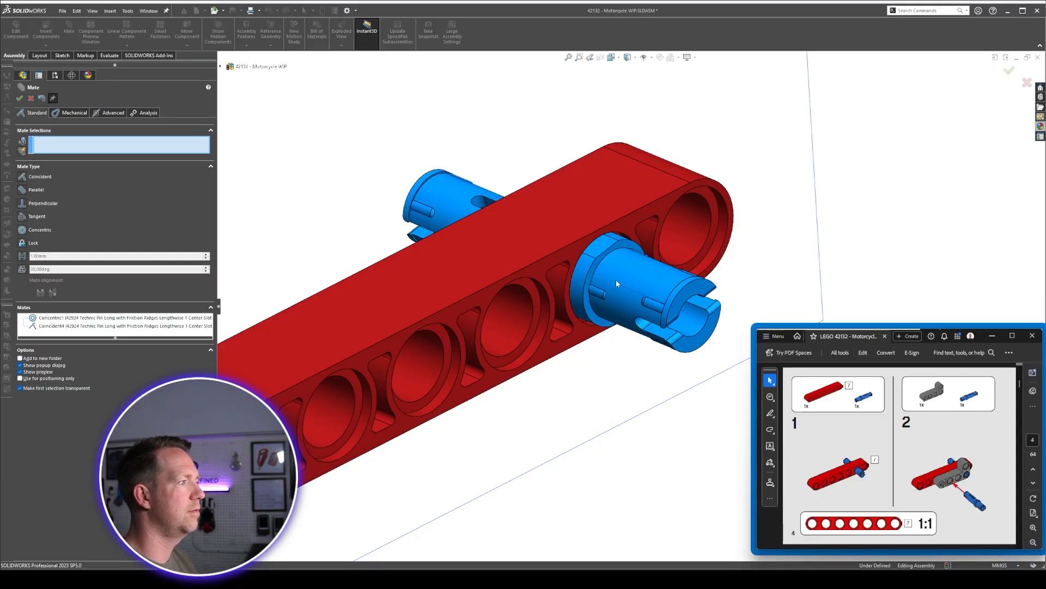
click(607, 247)
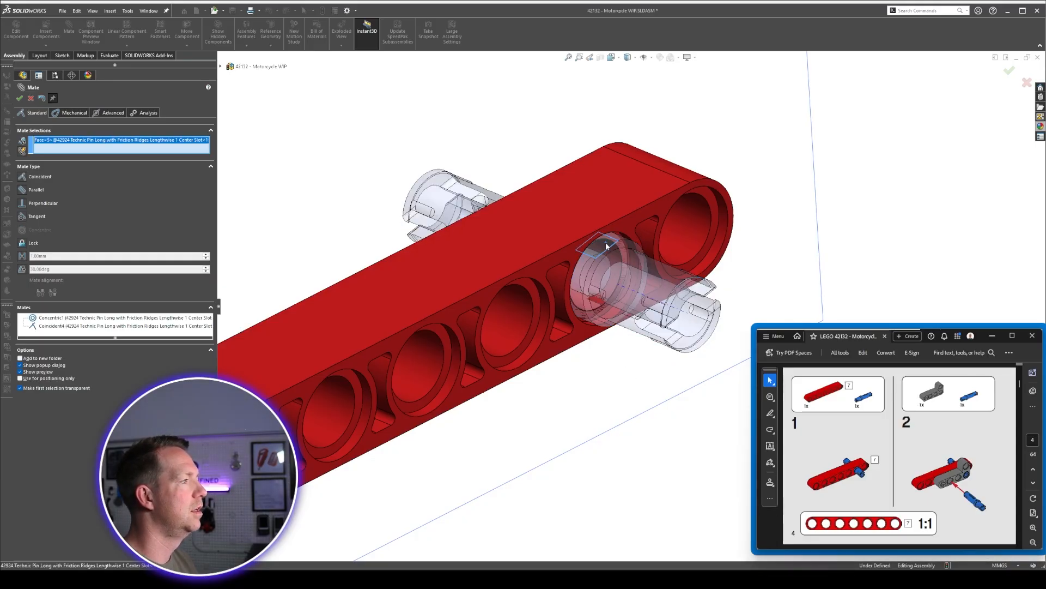
click(604, 209)
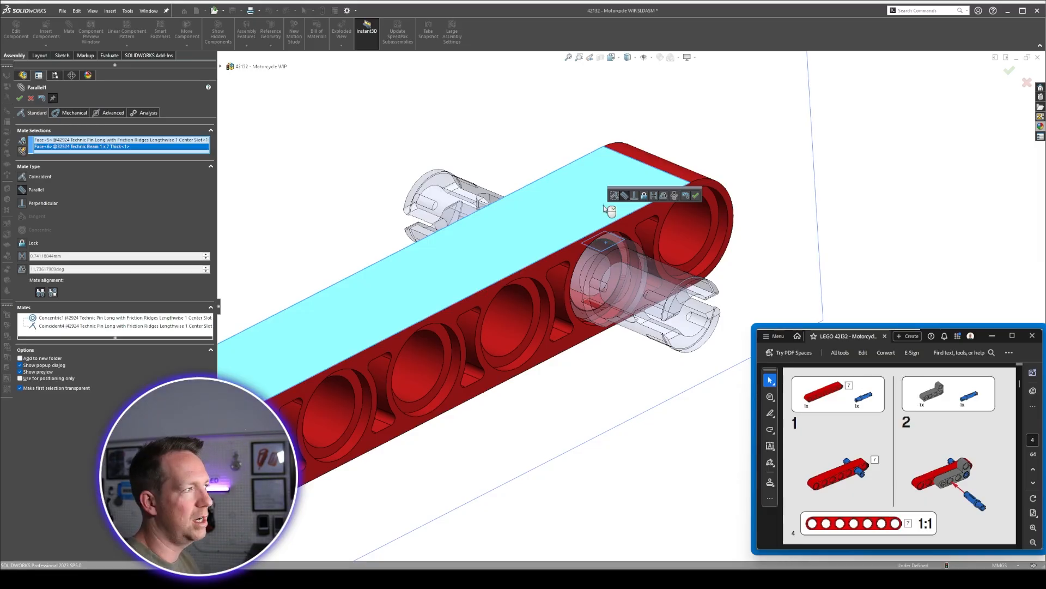
right_click(605, 208)
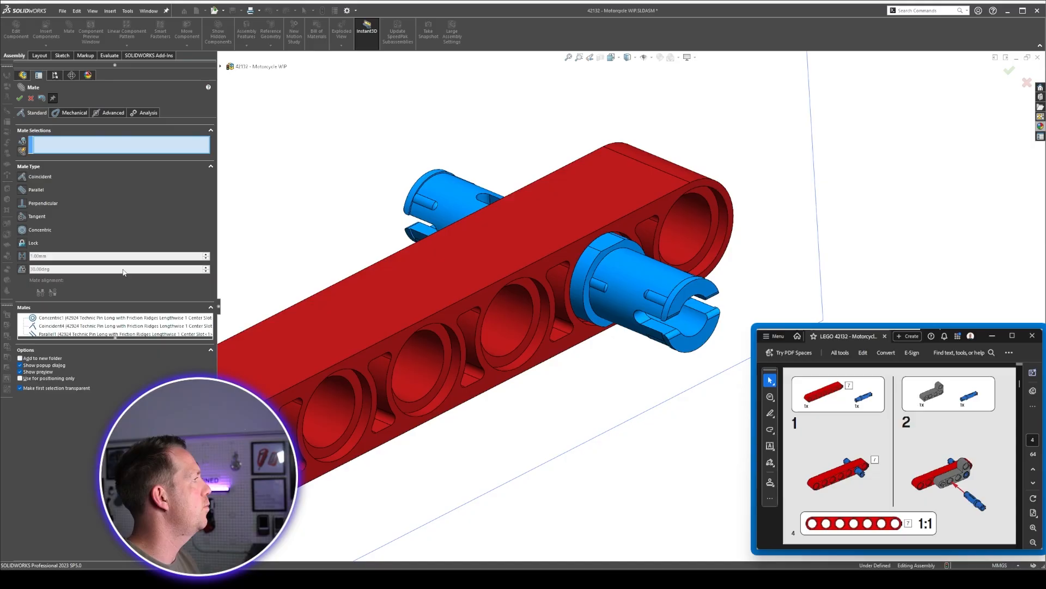
click(53, 99)
Move the gray 32140 Technic Beam 2 x 4 L-Shape Thick from the loose parts to beside the red beam.
key(f)
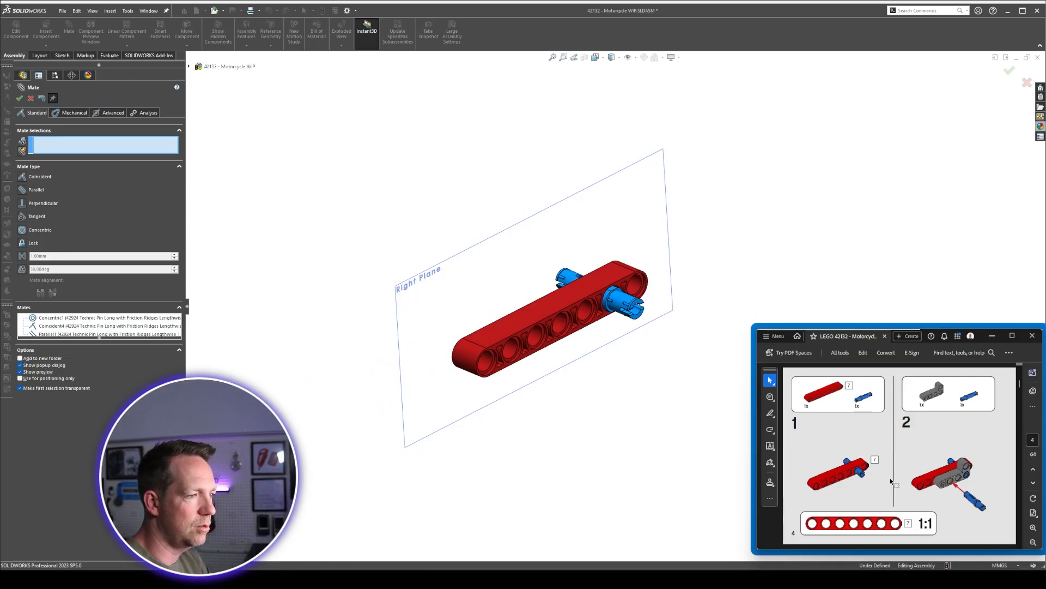
scroll(609, 301, up, 5)
scroll(480, 226, down, 8)
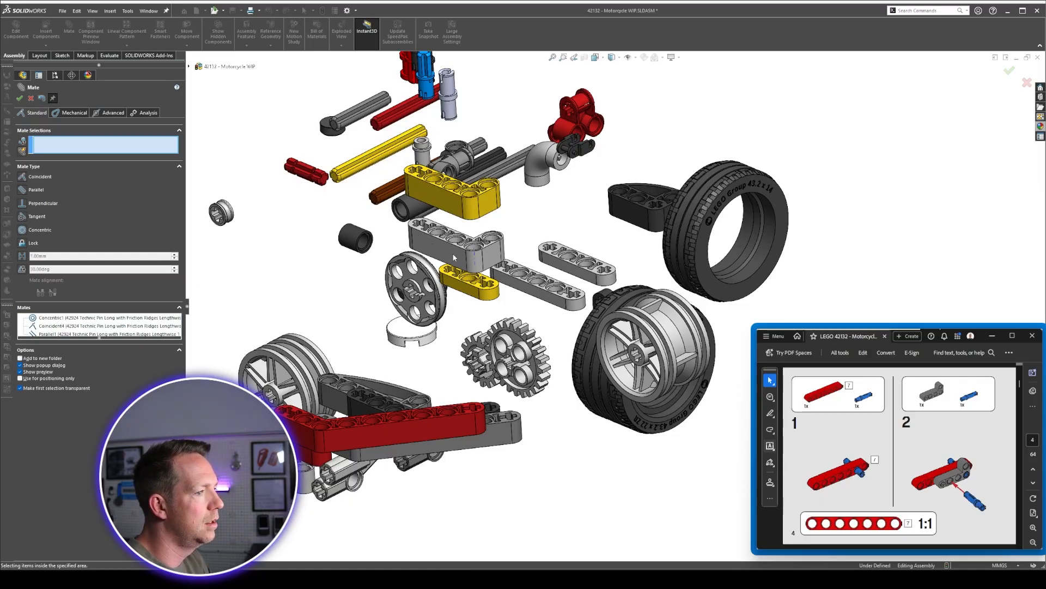
scroll(632, 300, up, 6)
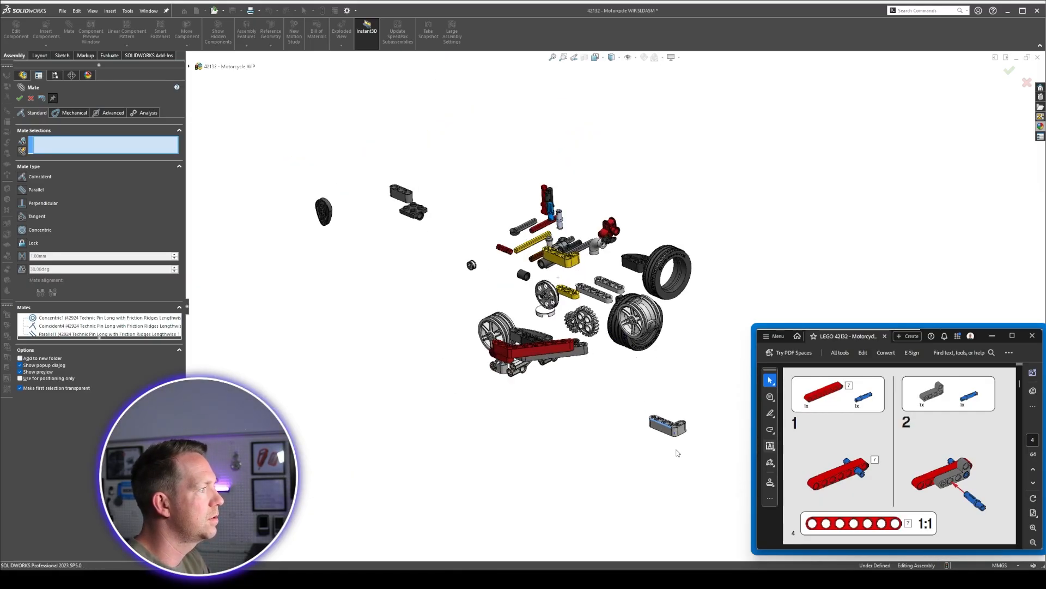
drag(677, 453, 725, 502)
scroll(722, 491, up, 3)
scroll(710, 407, down, 4)
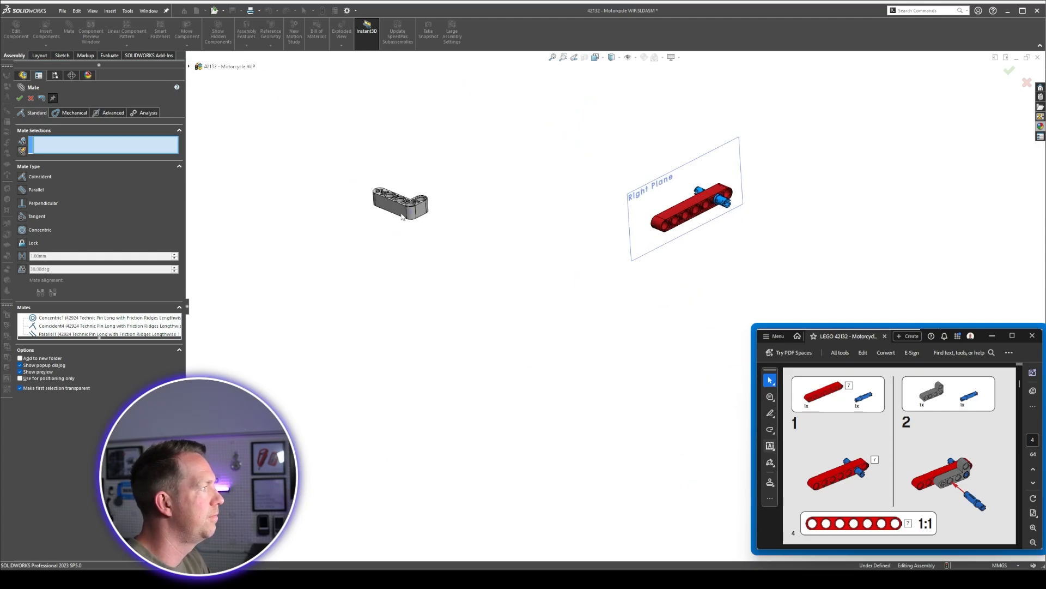
drag(401, 216, 772, 250)
Add a concentric mate between the gray L-shaped beam's corner hole and the protruding end of the blue pin.
scroll(787, 247, down, 7)
click(743, 226)
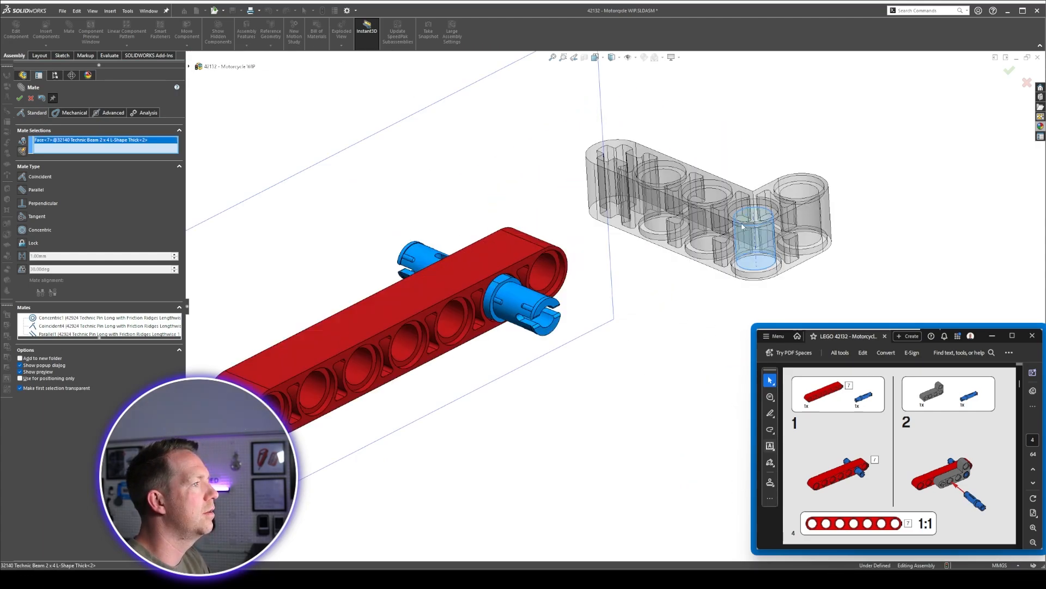
click(531, 301)
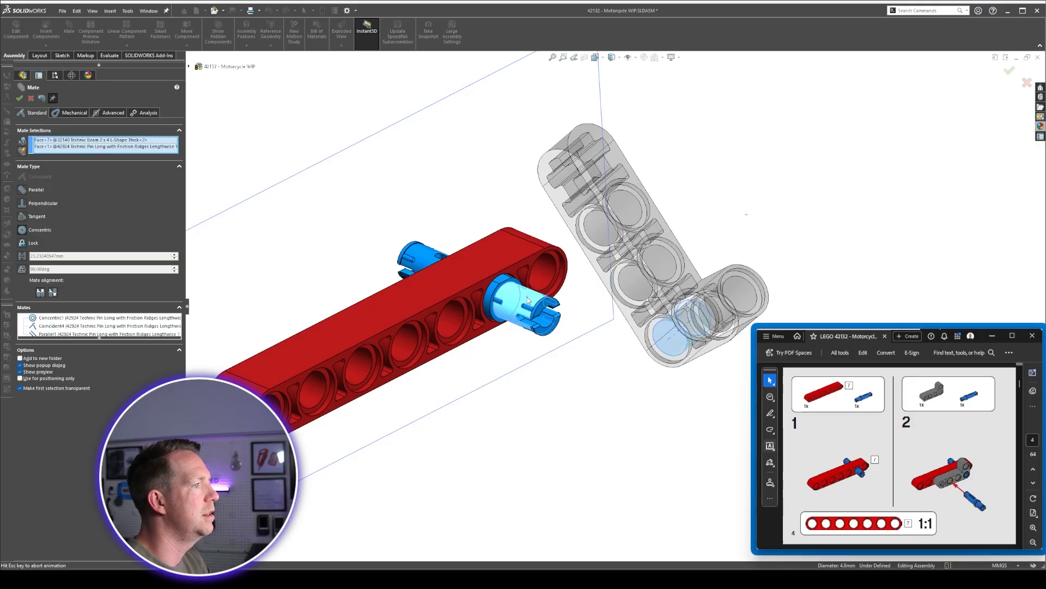
click(517, 287)
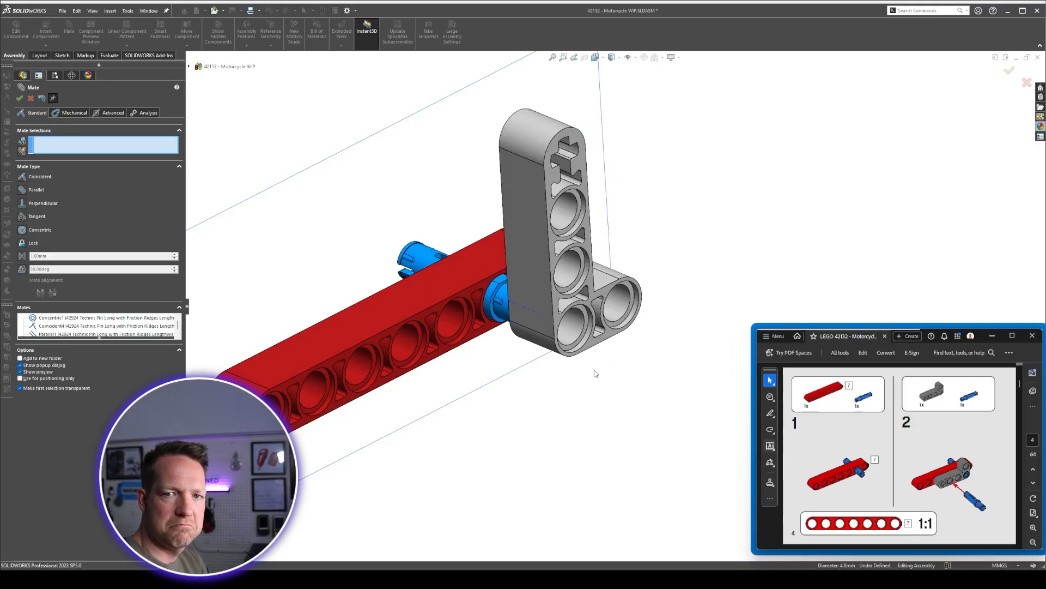
Swing the L-shaped beam along the red beam and mate its hole's recessed face coincident with the pin's collar, enlarging the mates list.
drag(593, 352, 550, 450)
scroll(499, 270, down, 5)
click(544, 318)
middle_drag(544, 318, 652, 307)
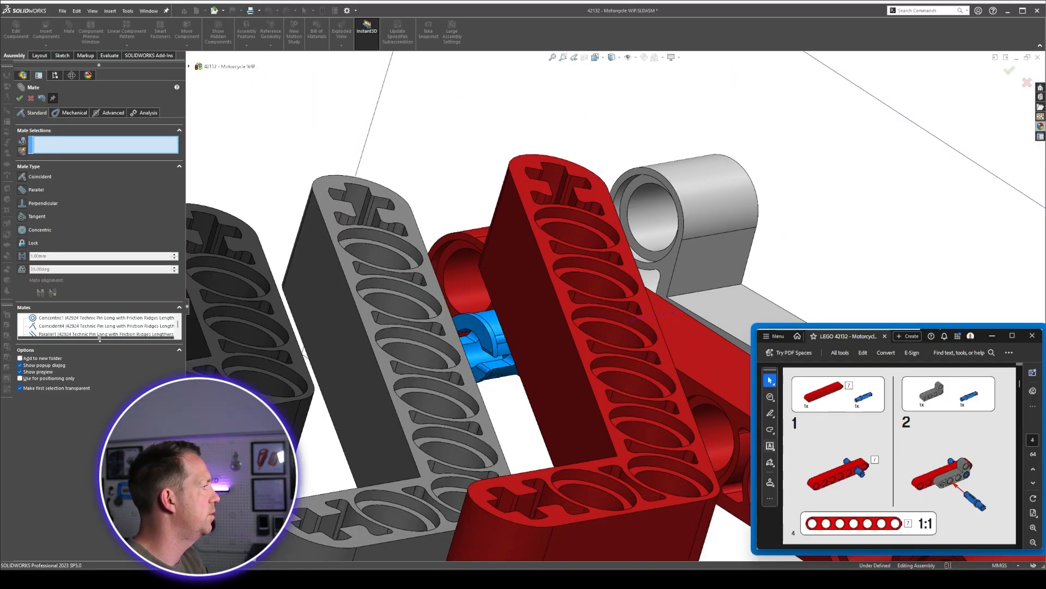
drag(99, 338, 100, 416)
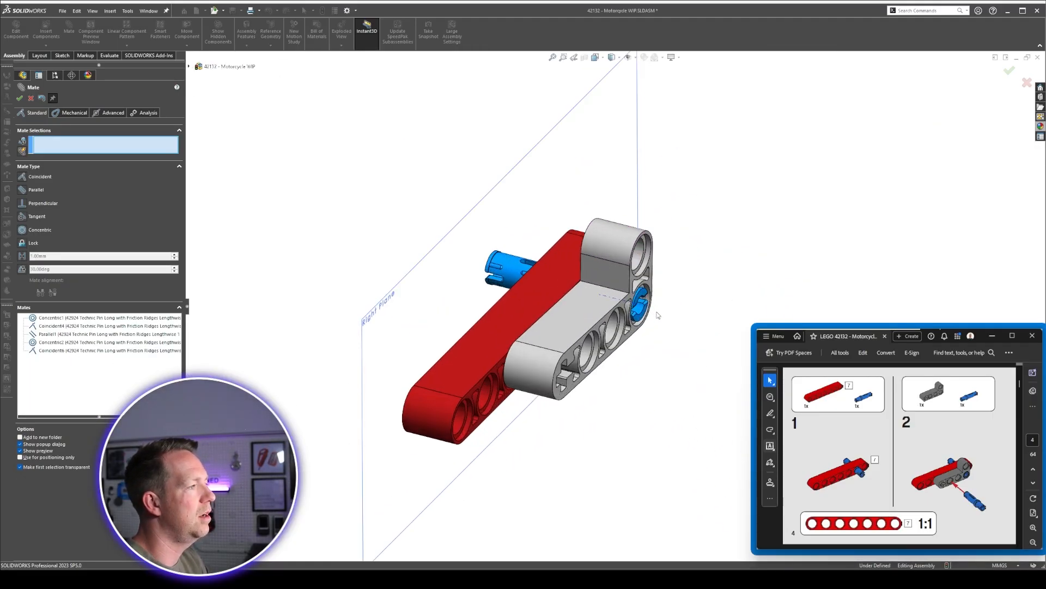
scroll(608, 322, down, 3)
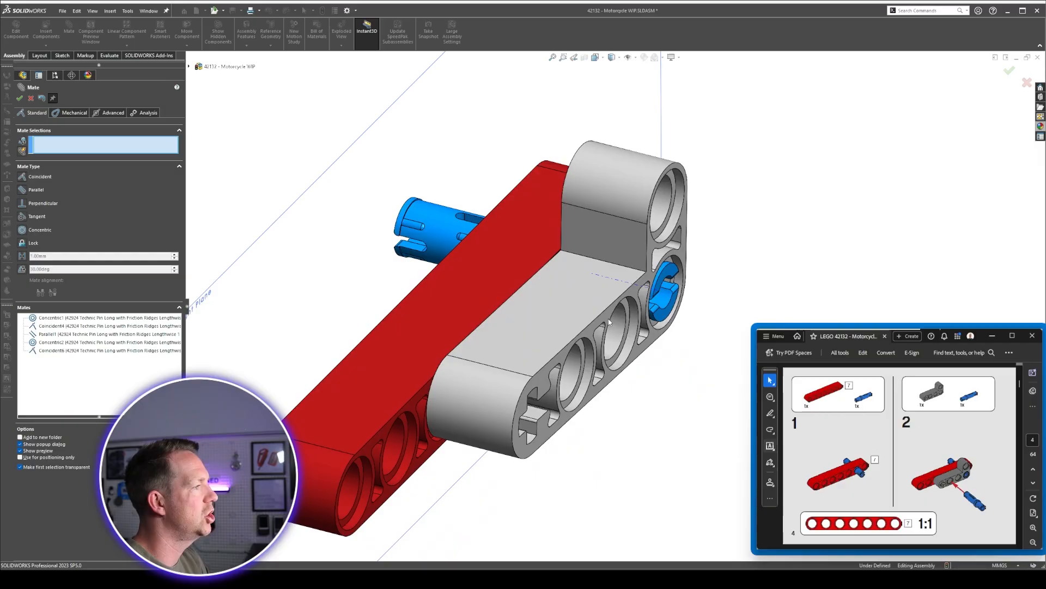
Change the L-shaped beam's coincident mate with the pin collar to a 10 mm distance mate, and switch it back to coincident.
click(63, 351)
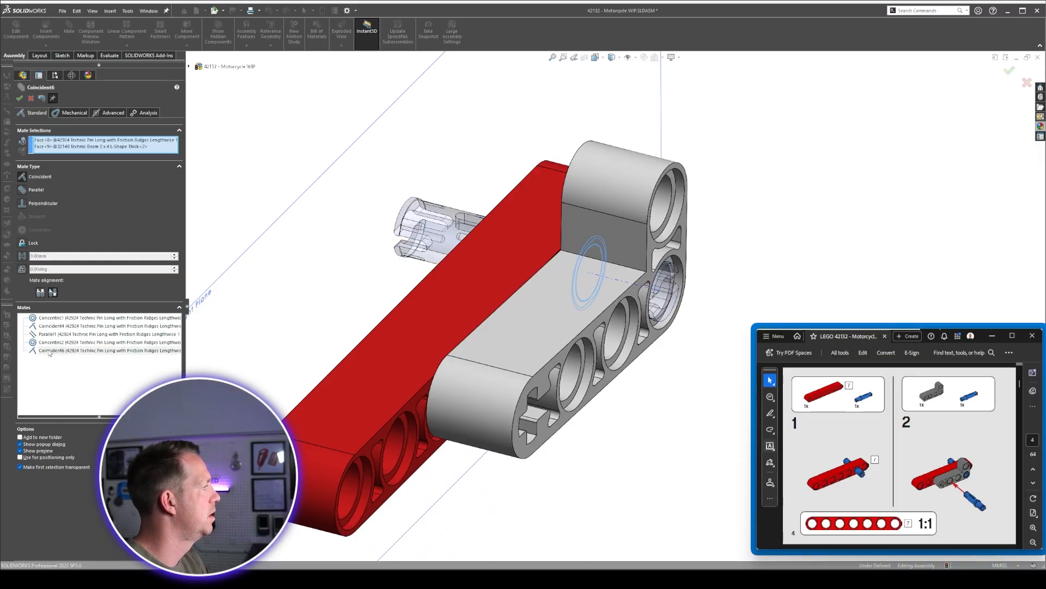
right_click(54, 352)
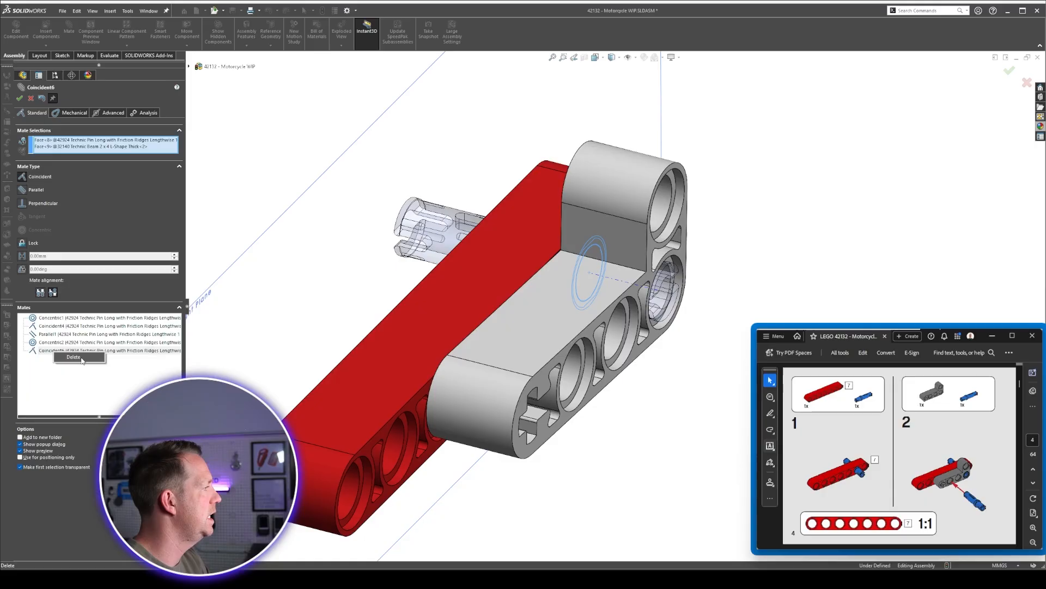
click(77, 357)
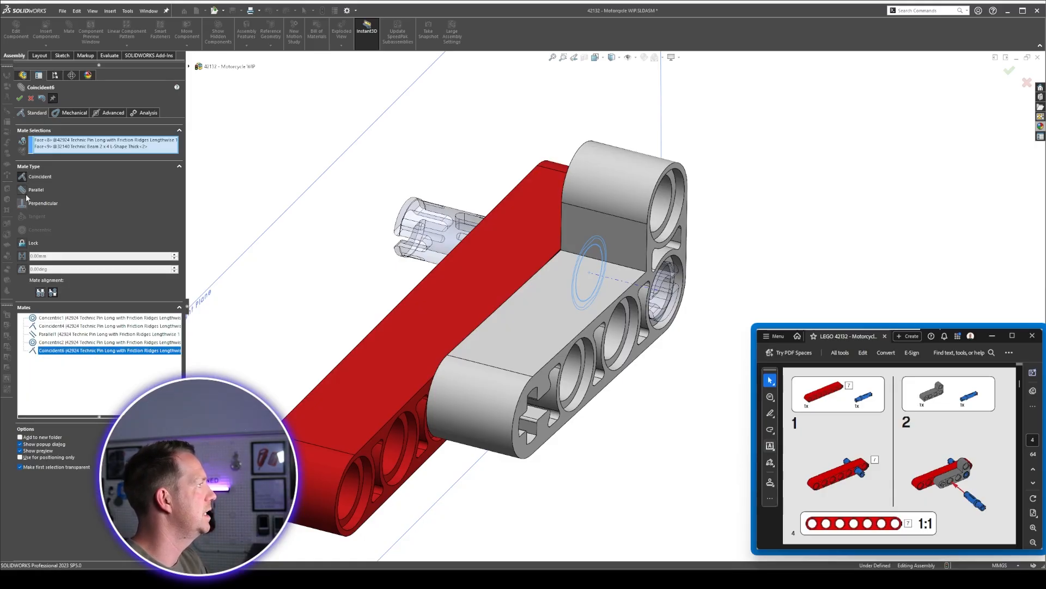
click(22, 256)
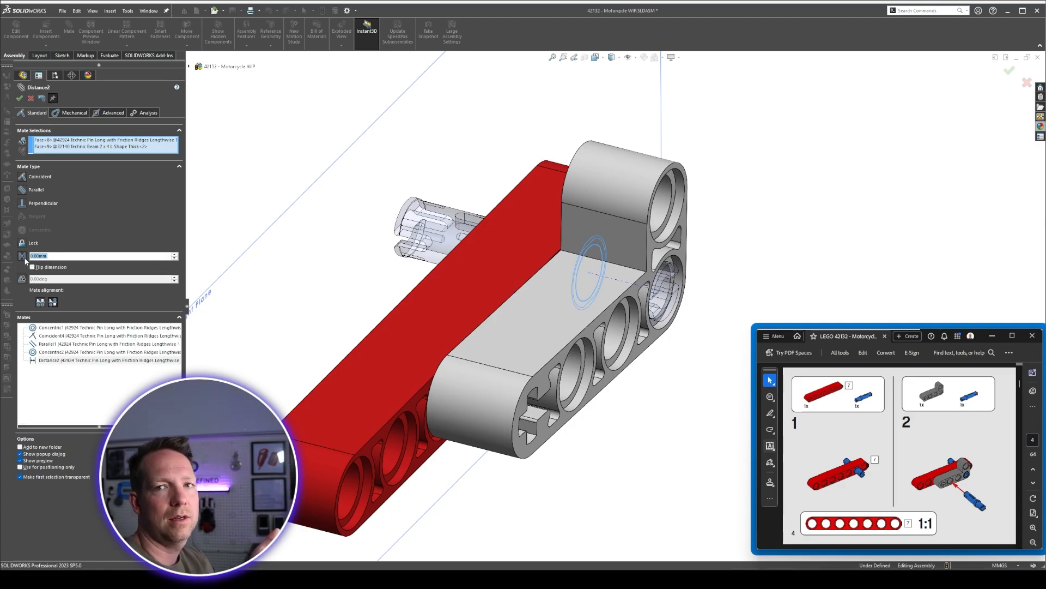
text(10)
key(Return)
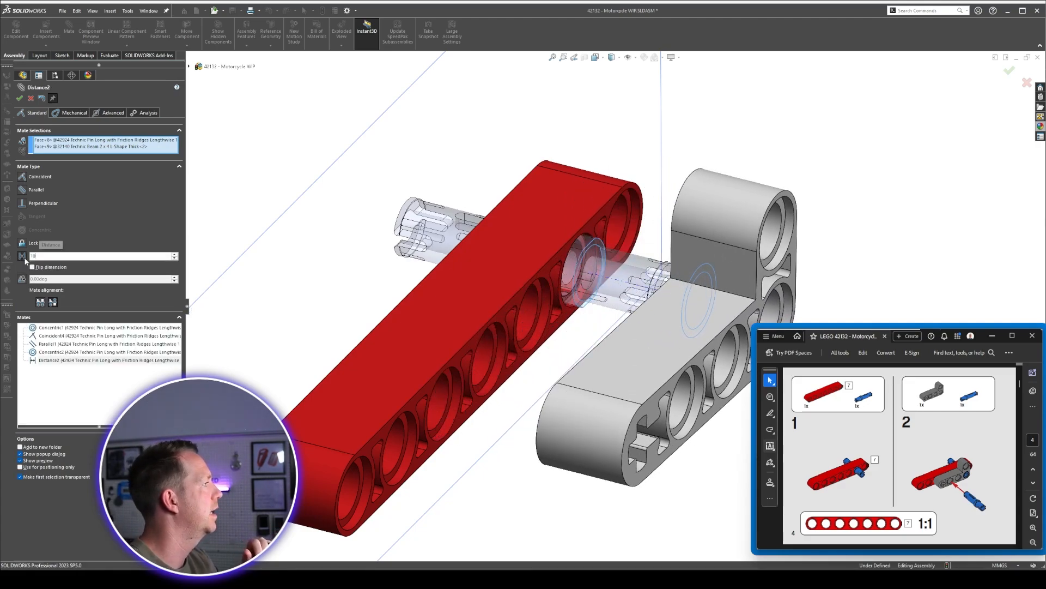
scroll(682, 262, up, 5)
scroll(671, 308, down, 5)
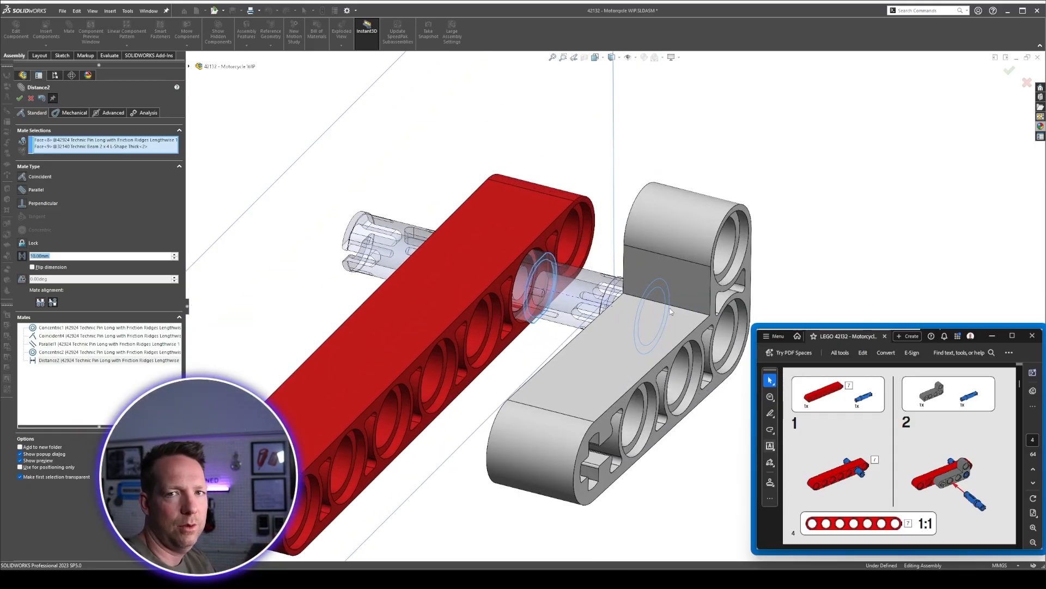
click(599, 190)
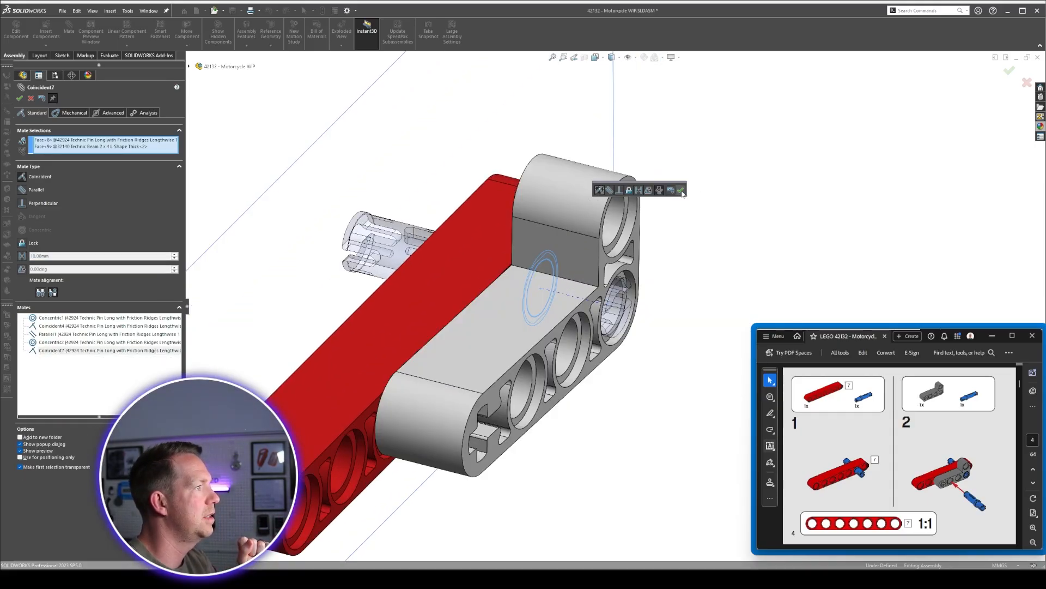
click(681, 190)
Add a coincident mate between the gray L-shaped beam's long upper face and the red beam's upper face.
click(496, 329)
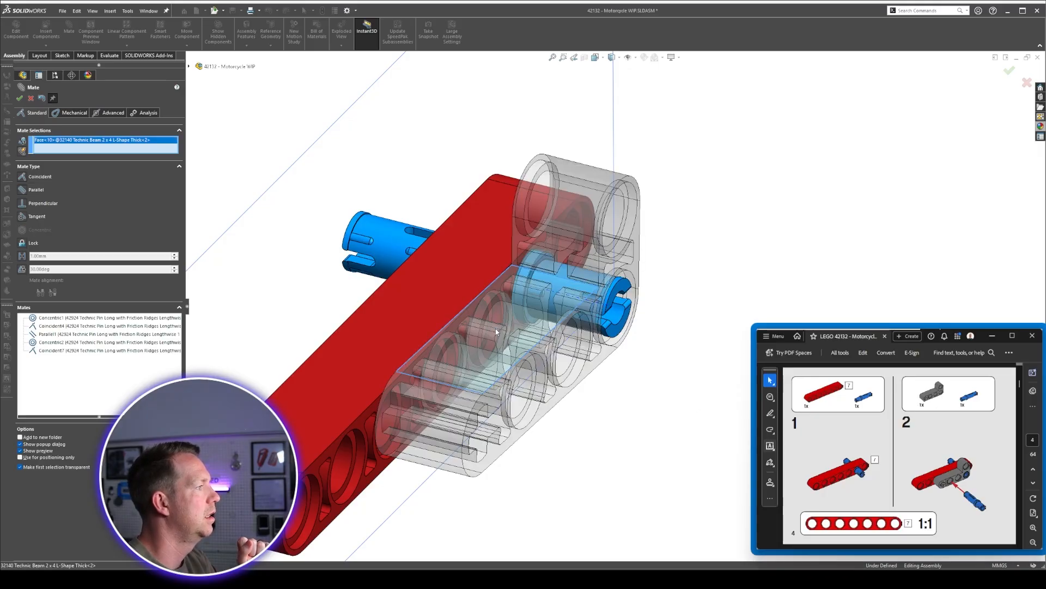
click(446, 303)
key(Return)
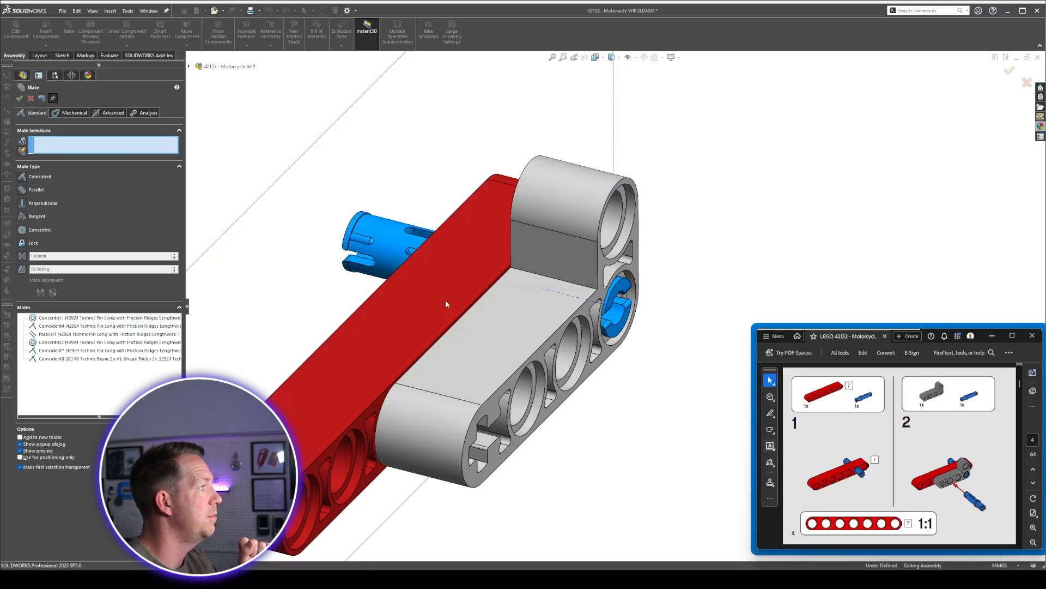
Examine the fit between the red beam, the pin collar and the gray L-shaped beam from the side and in isometric view.
scroll(446, 301, up, 5)
middle_drag(492, 328, 535, 350)
scroll(487, 224, down, 5)
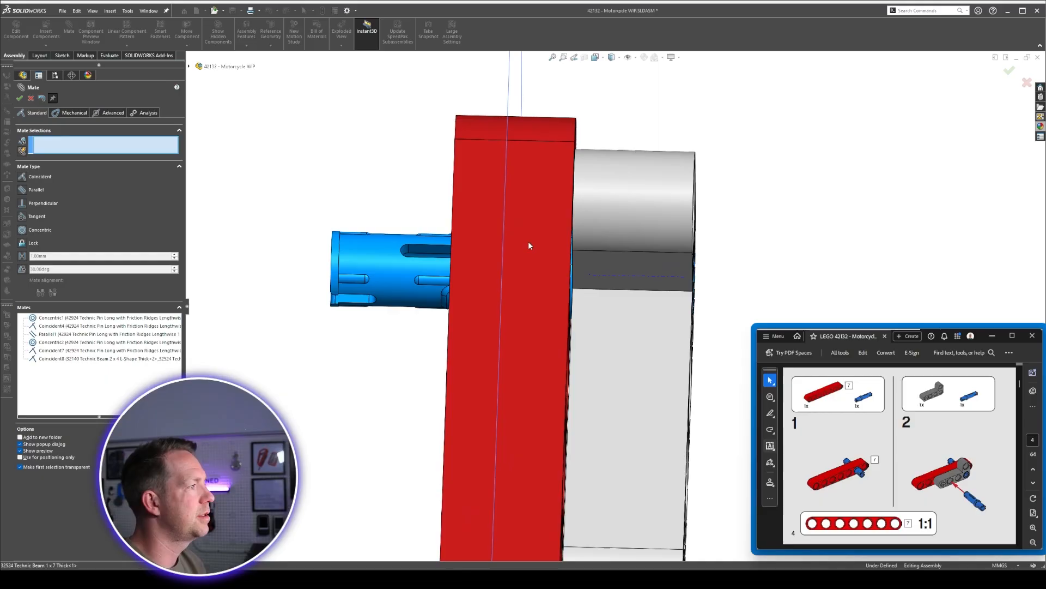
scroll(528, 245, down, 2)
middle_drag(656, 347, 649, 325)
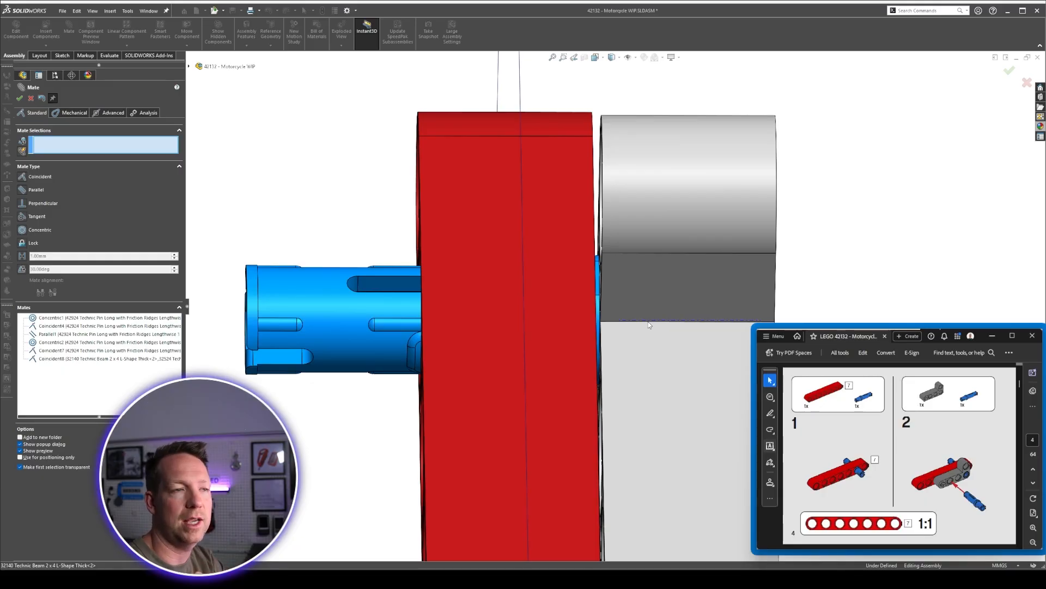
scroll(685, 365, up, 1)
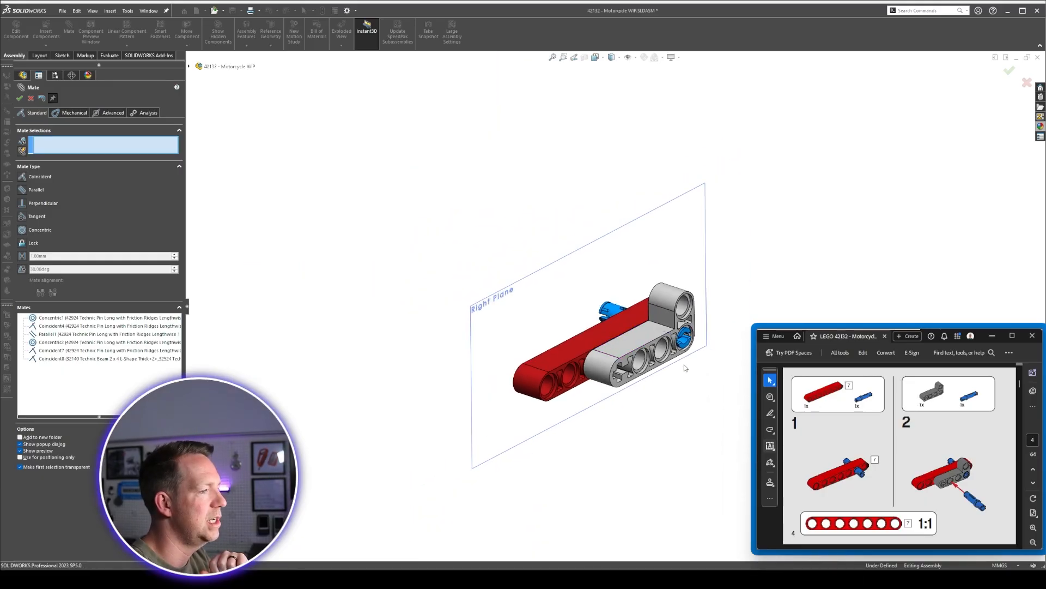
scroll(685, 364, down, 2)
scroll(703, 328, up, 5)
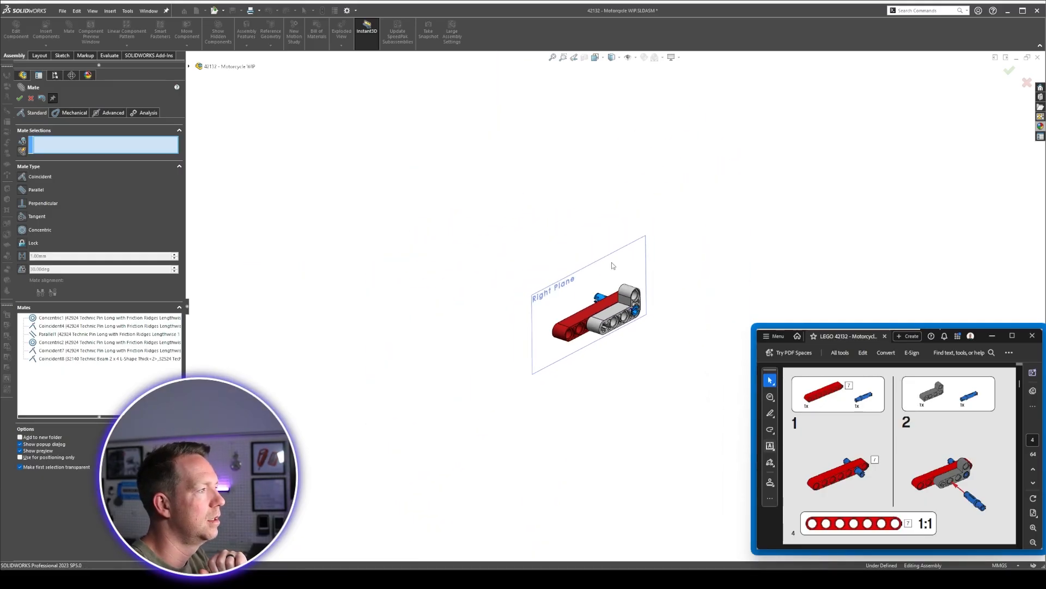
scroll(629, 266, down, 3)
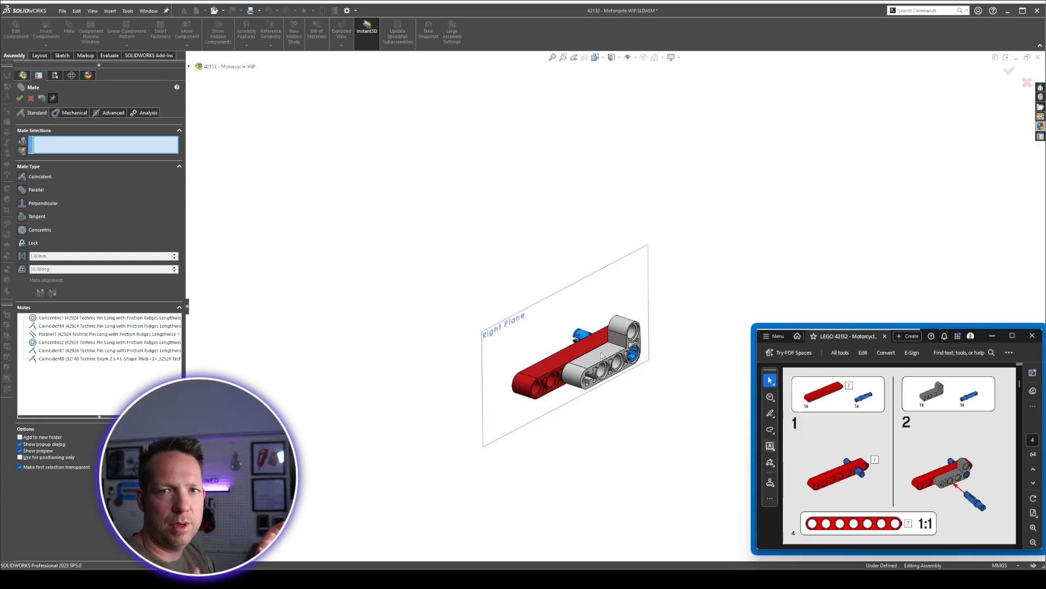
scroll(602, 355, down, 5)
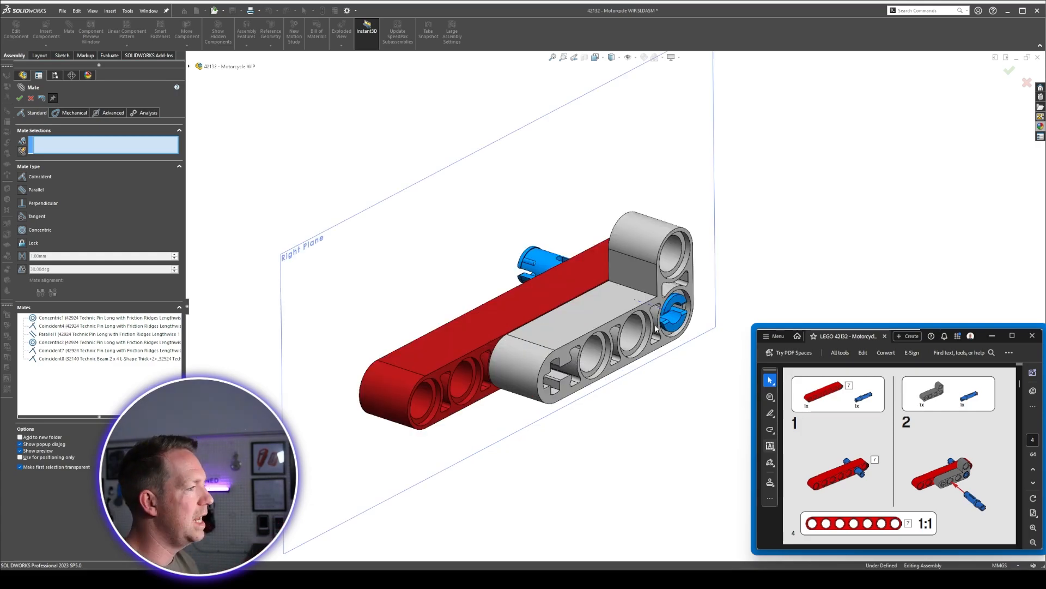
scroll(682, 406, down, 2)
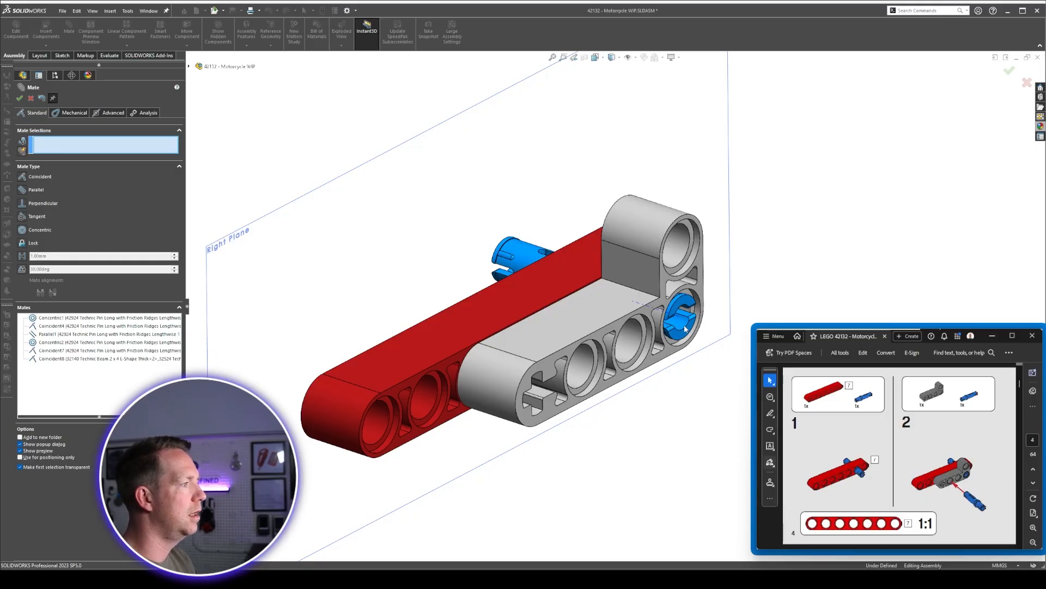
Close the Mate command and duplicate the mounted blue 42924 long pin into the empty space beside the assembly.
click(20, 99)
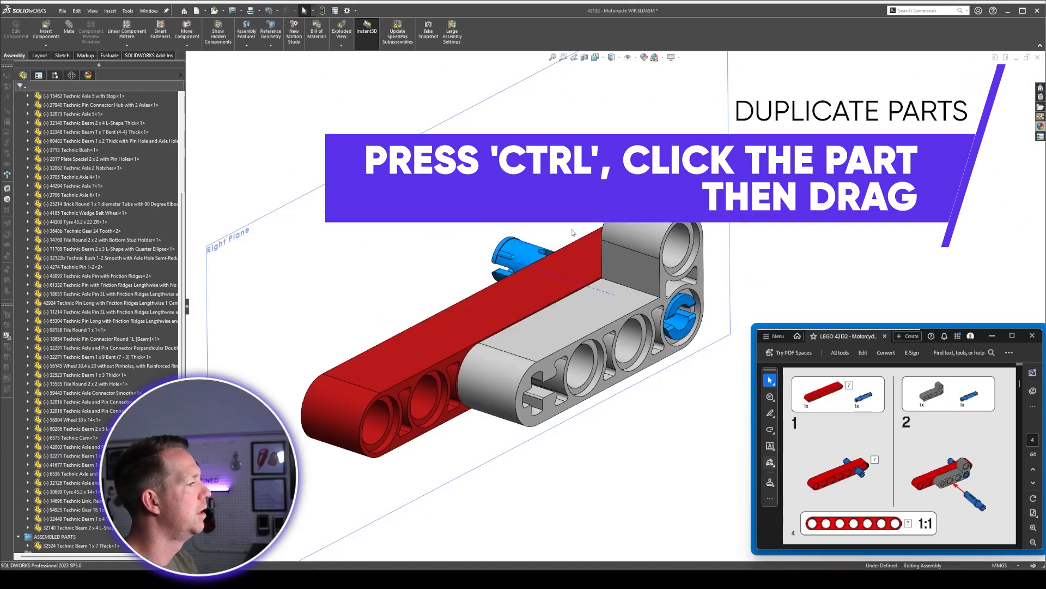
ctrl+drag(521, 250, 721, 146)
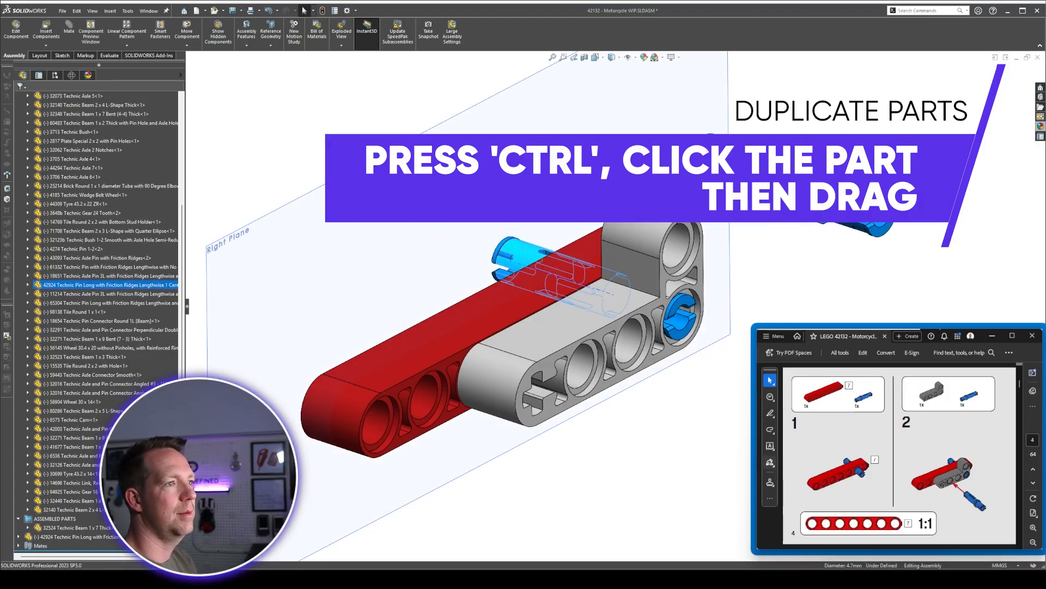
click(778, 270)
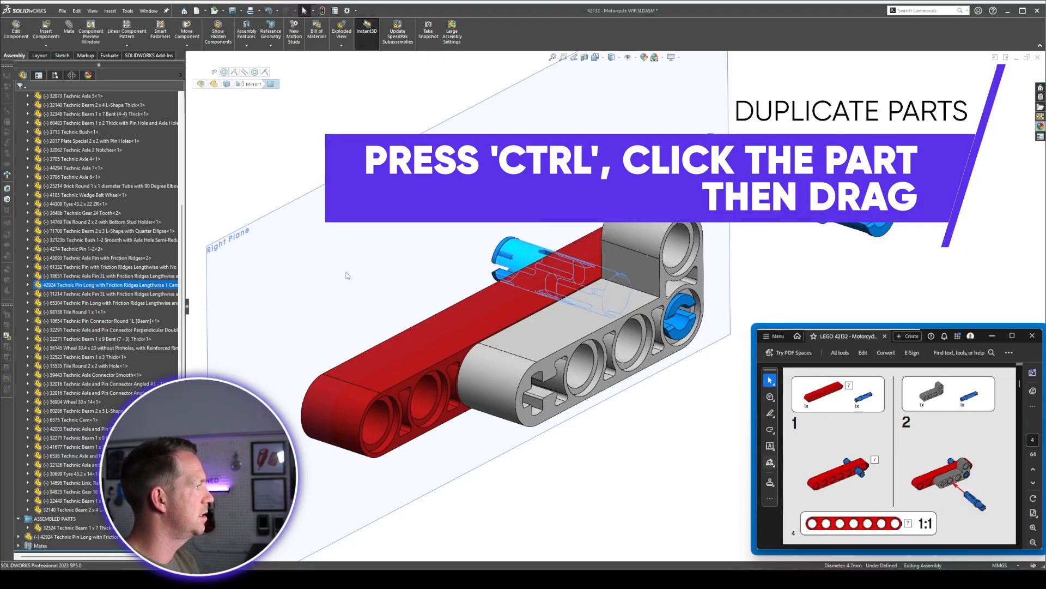
Copy and paste the mounted 42924 long pin and move the pasted pin out of the beams into empty space.
click(94, 285)
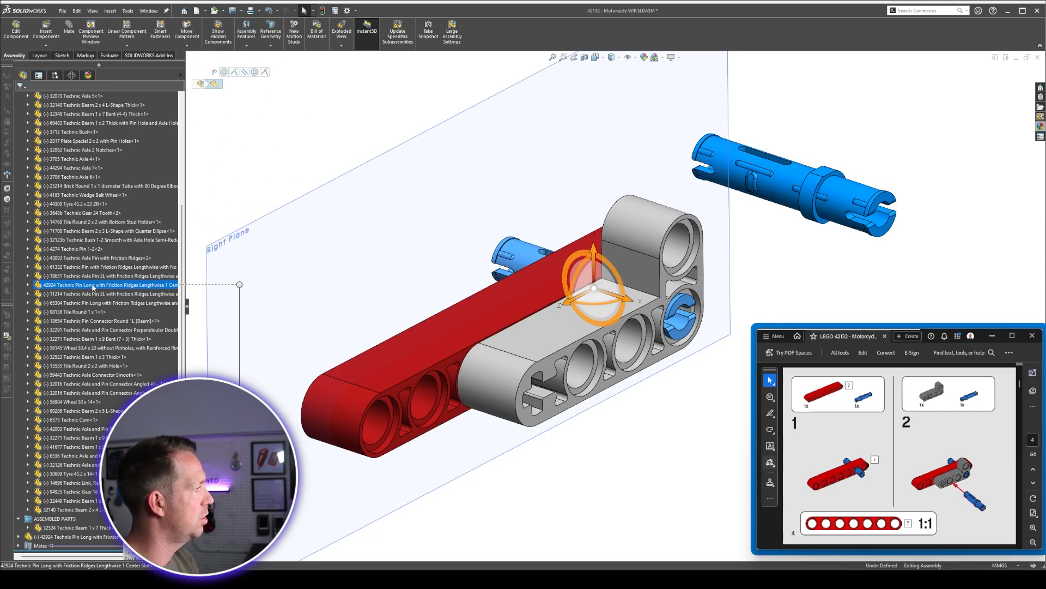
key(ctrl+c)
key(ctrl+v)
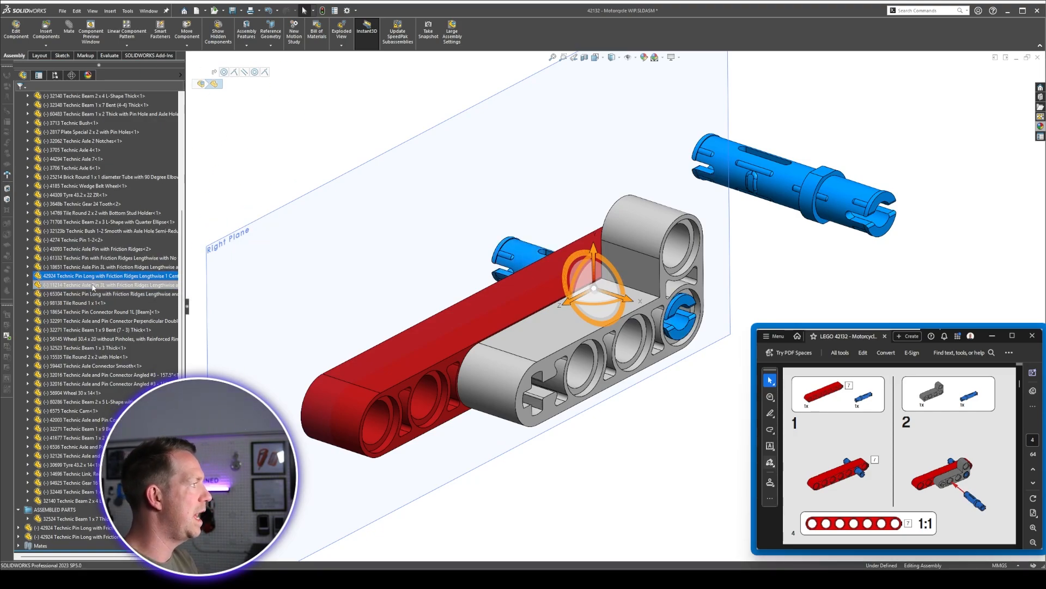
click(93, 285)
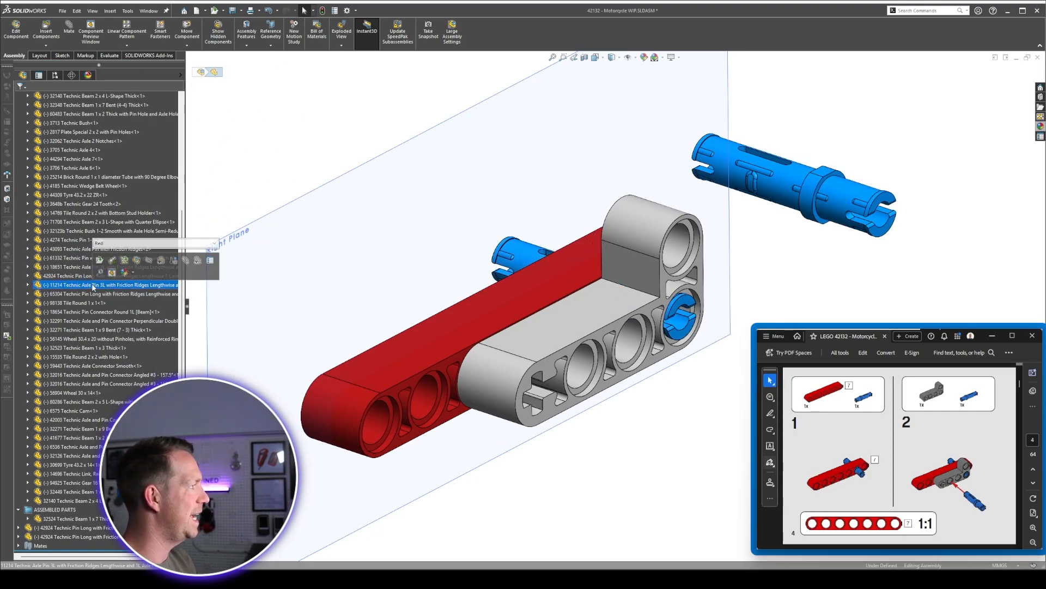
click(60, 536)
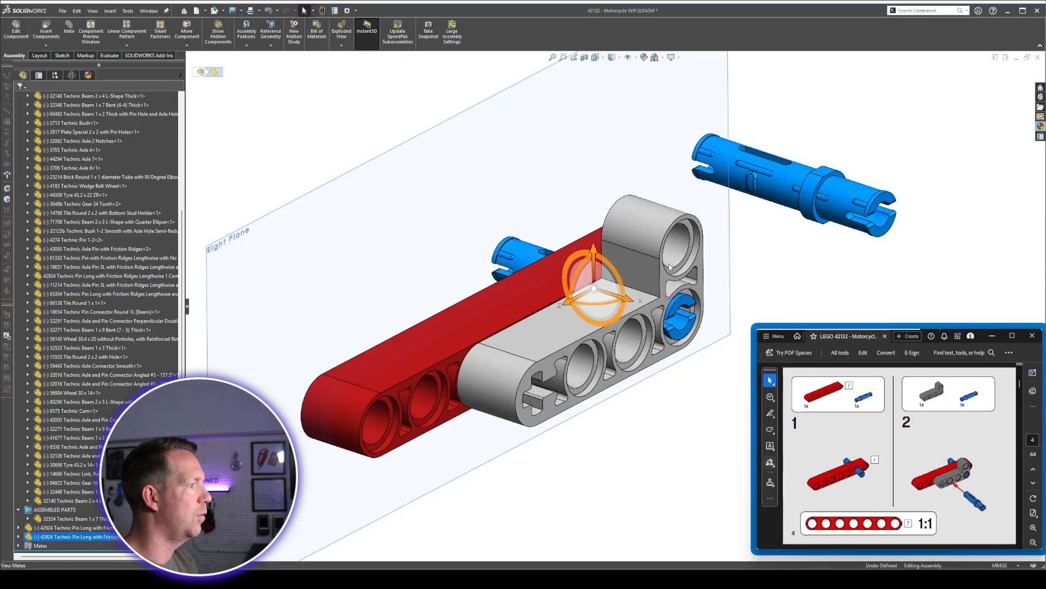
scroll(613, 312, up, 2)
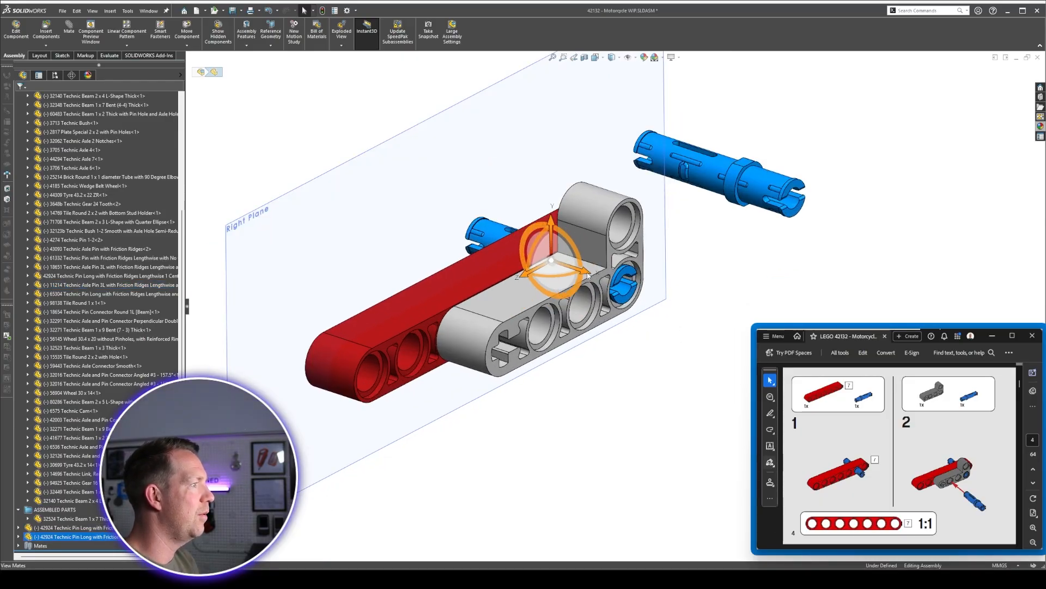
drag(587, 276, 765, 307)
scroll(780, 304, up, 2)
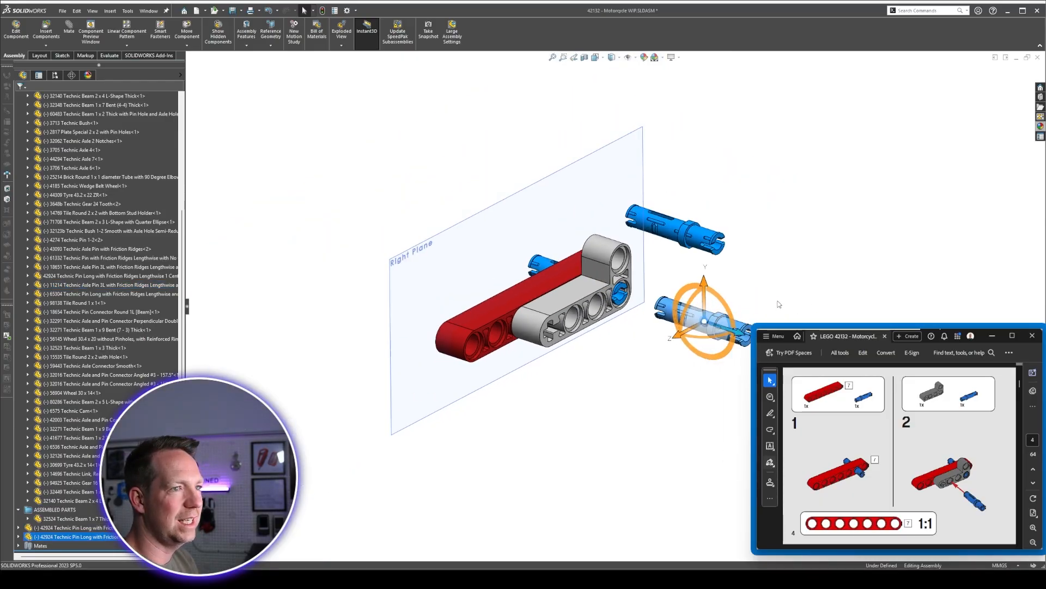
scroll(692, 364, down, 4)
click(684, 350)
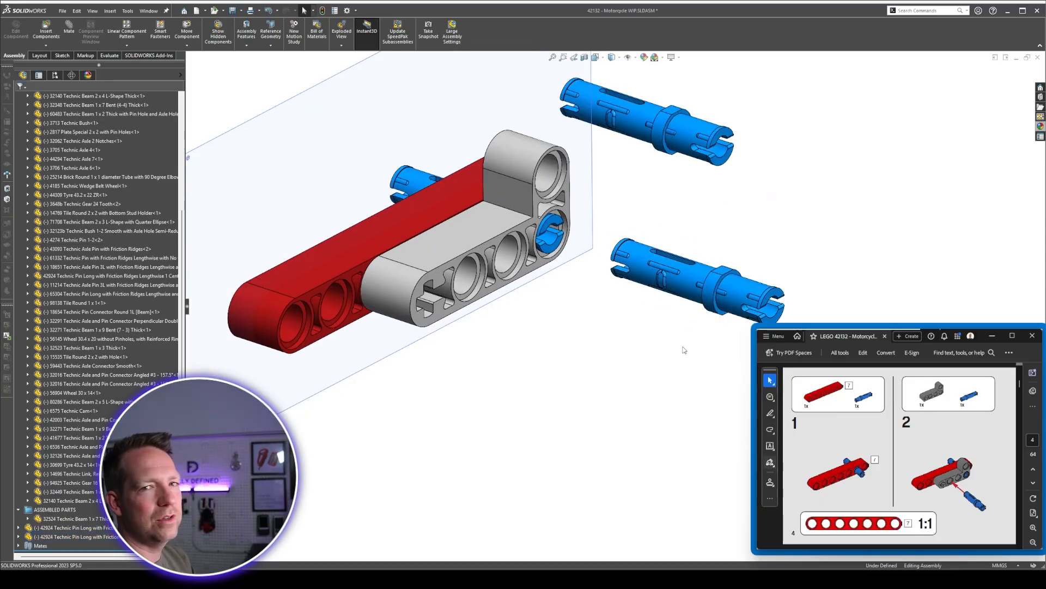
Delete the pasted pin and one more trial duplicate of the mounted pin.
click(696, 289)
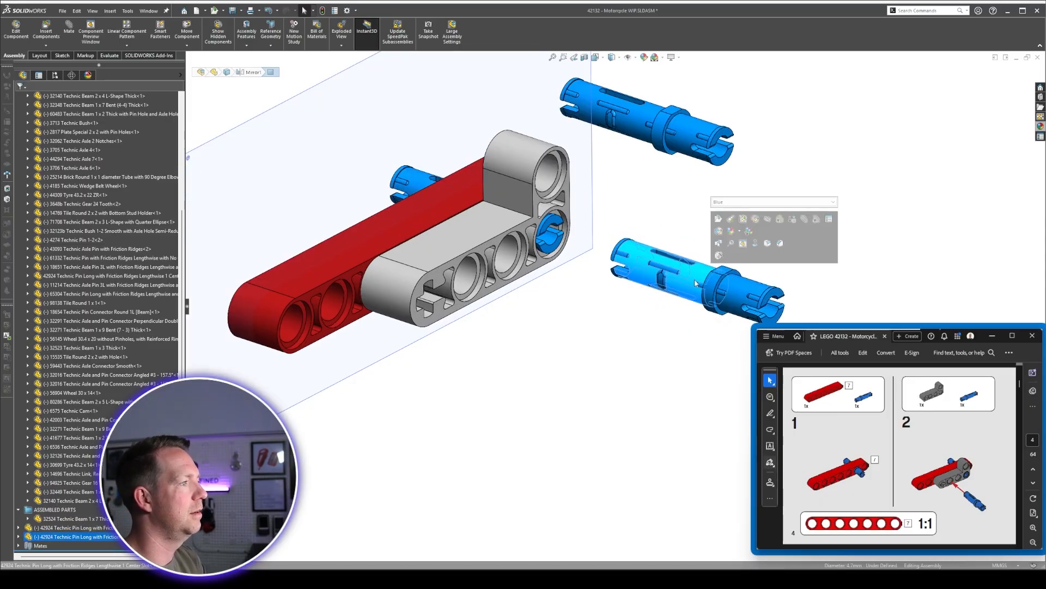
key(Delete)
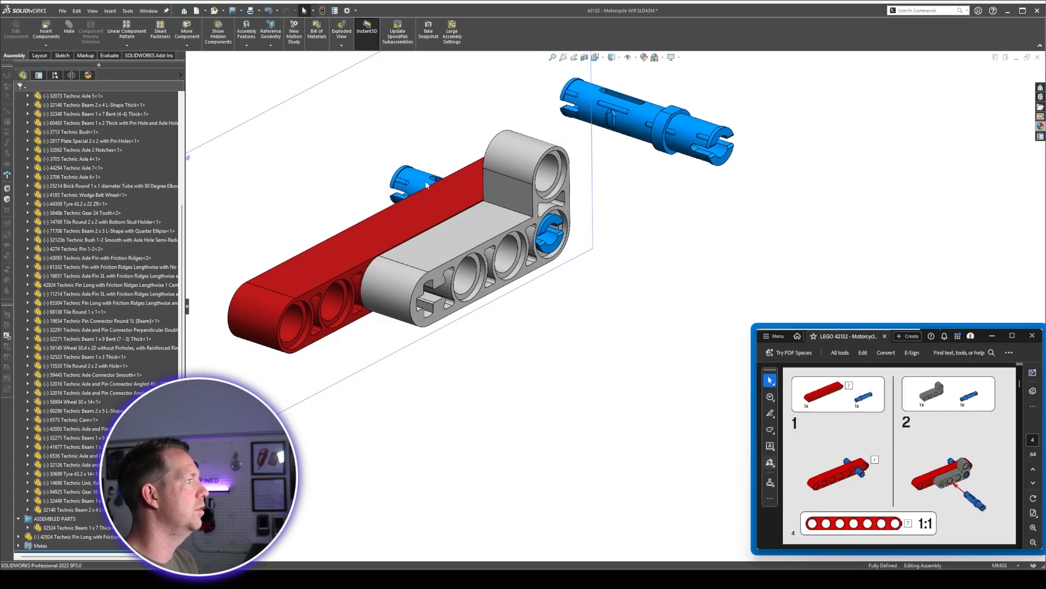
key(ctrl+z)
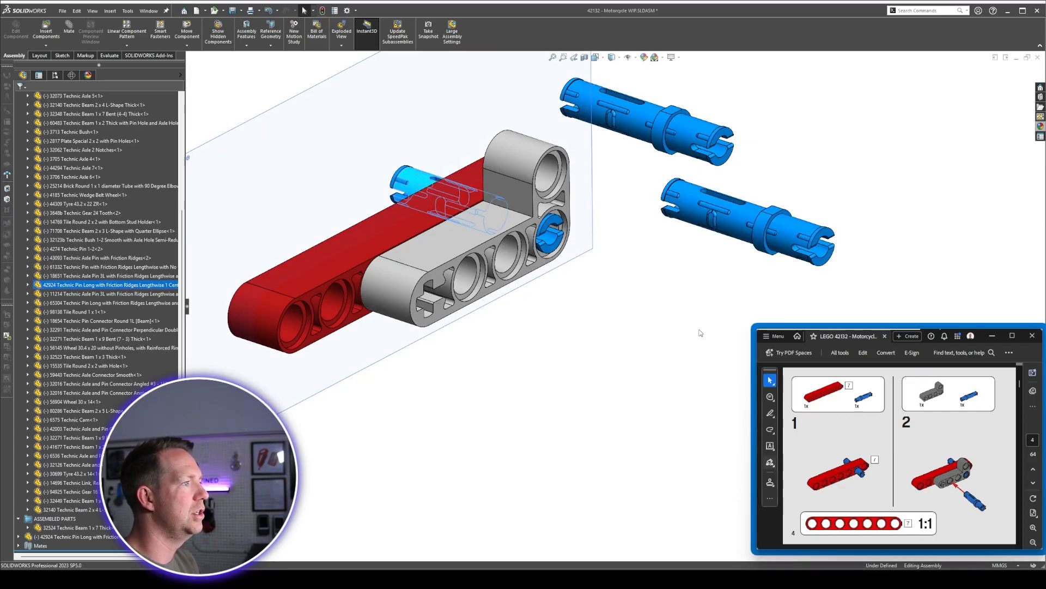
click(739, 223)
key(Delete)
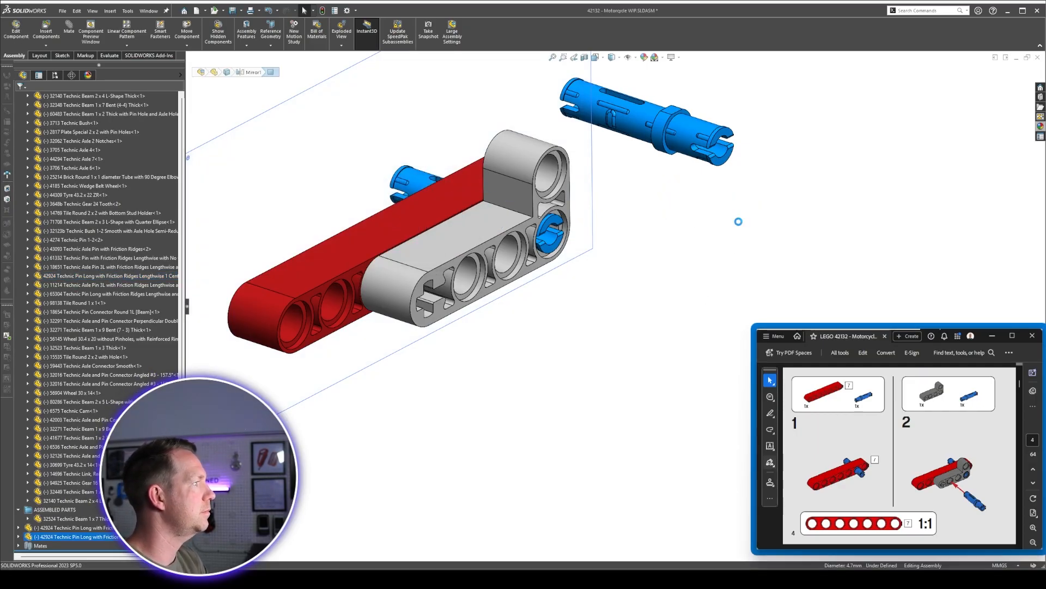
Move the remaining duplicate pin in front of the gray beam and mate it concentric with the hole next to the cross-shaped axle hole.
drag(681, 130, 616, 345)
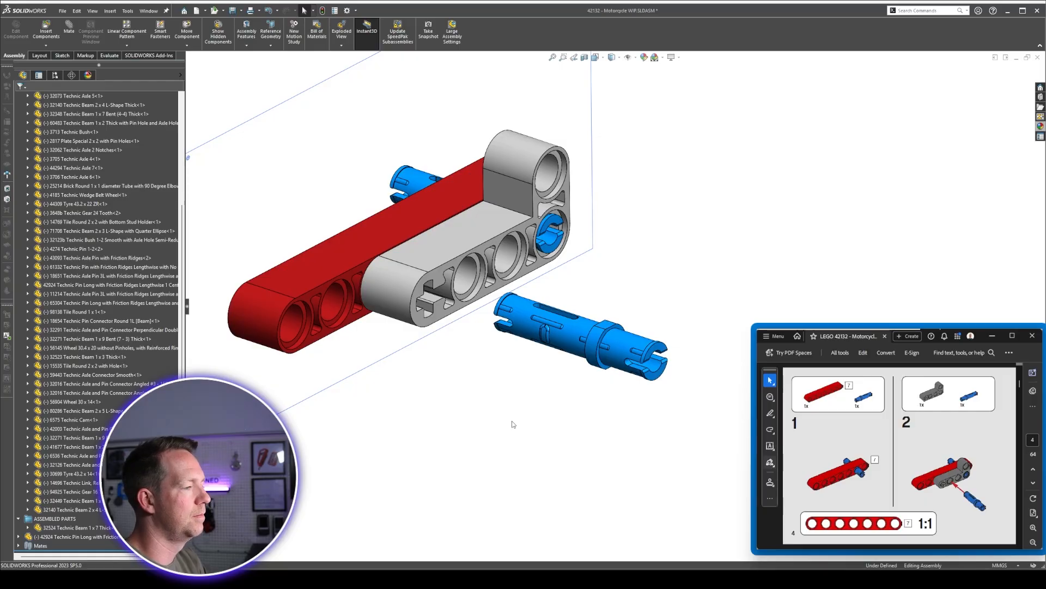
scroll(539, 342, down, 2)
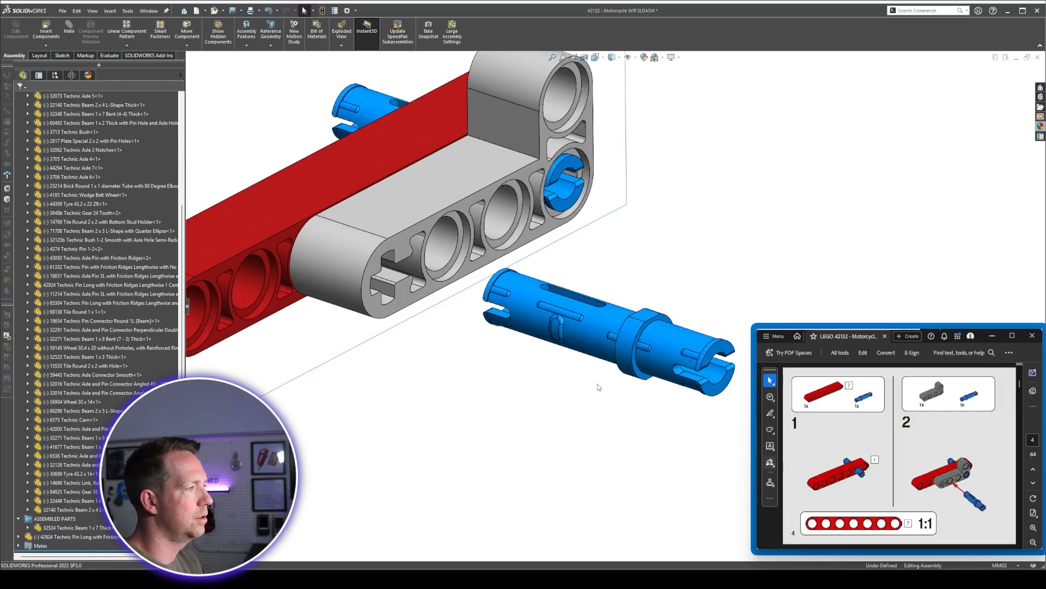
click(596, 341)
ctrl+click(451, 255)
click(500, 246)
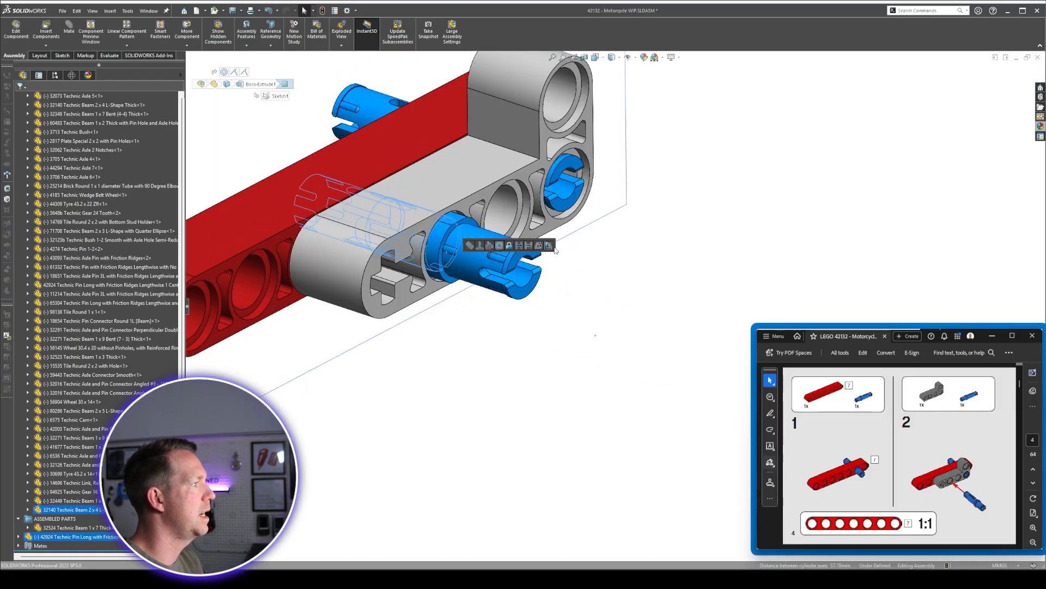
Slide the duplicate pin partly out of the hole and mate its collar's inner face coincident with the hole's recessed face.
scroll(429, 219, down, 7)
scroll(661, 350, up, 6)
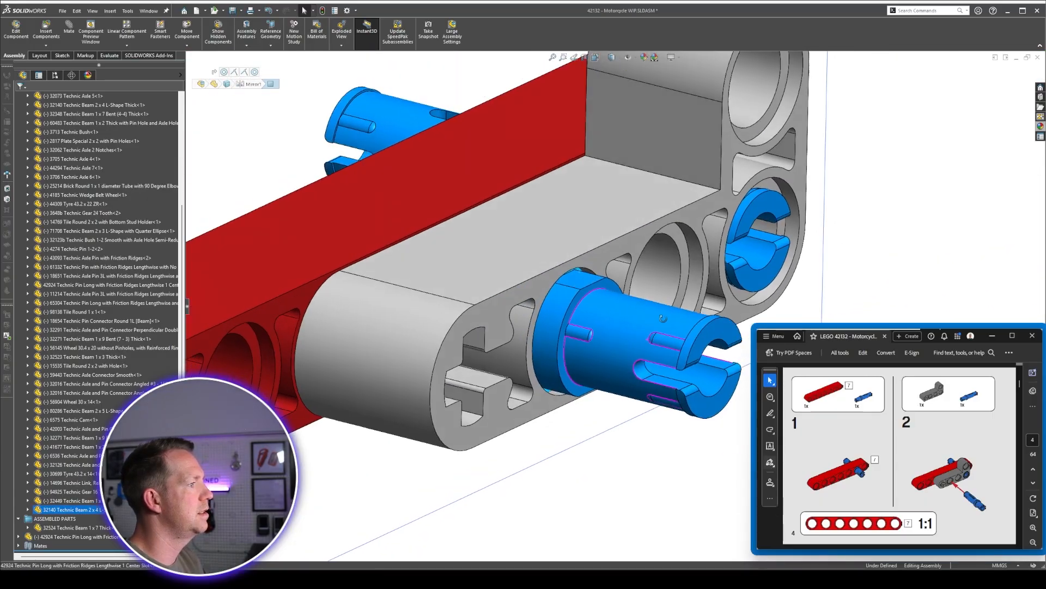
click(672, 336)
drag(672, 336, 627, 250)
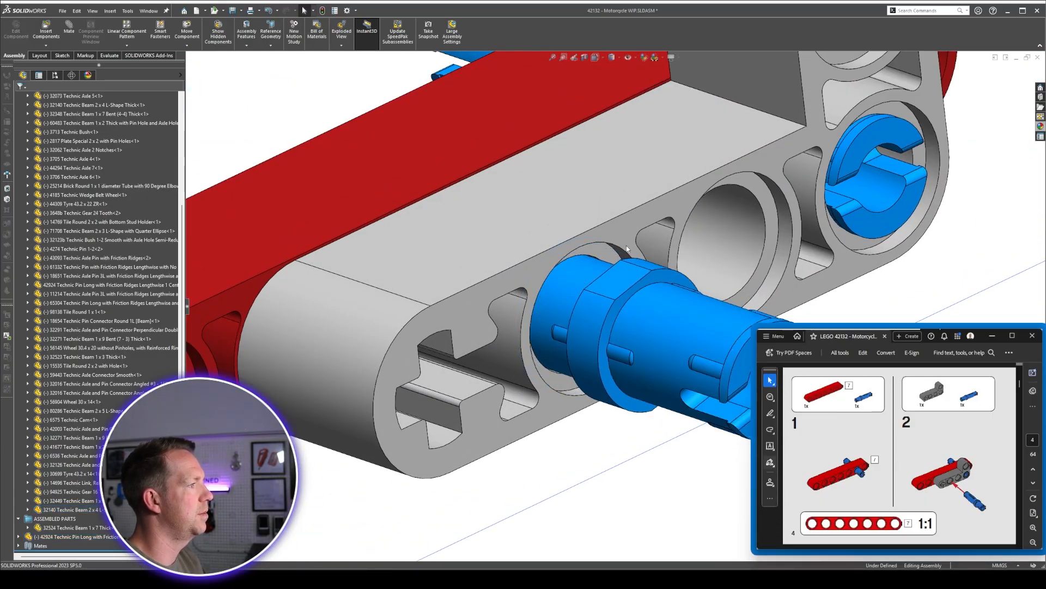
click(599, 259)
middle_drag(599, 259, 681, 265)
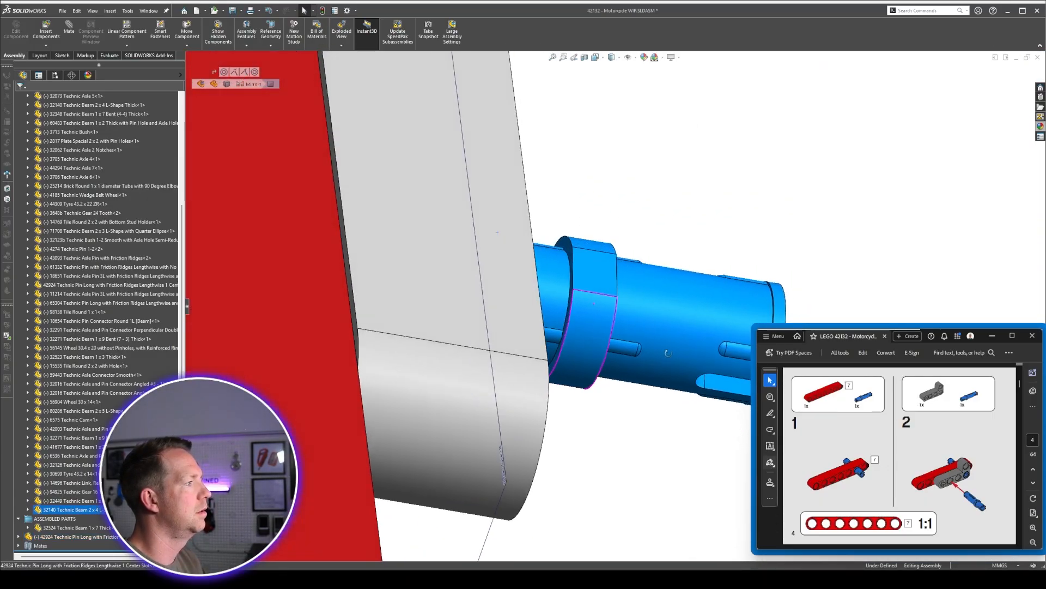
ctrl+click(569, 246)
click(593, 236)
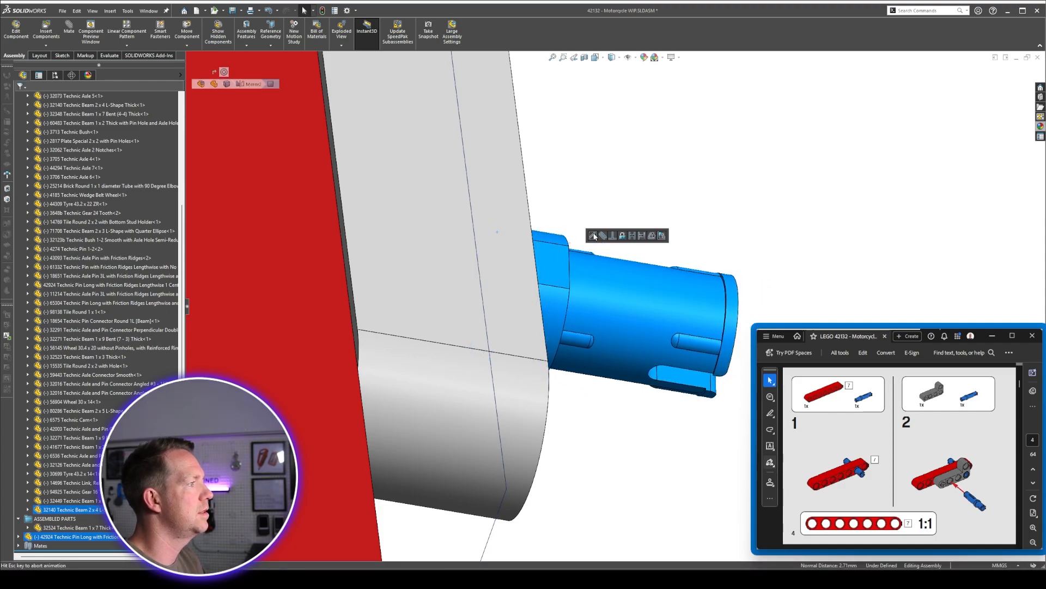
Add a parallel mate between the duplicate pin's slot face and the gray L-shaped beam's upper face.
scroll(604, 250, up, 5)
middle_drag(612, 262, 639, 299)
scroll(676, 289, down, 3)
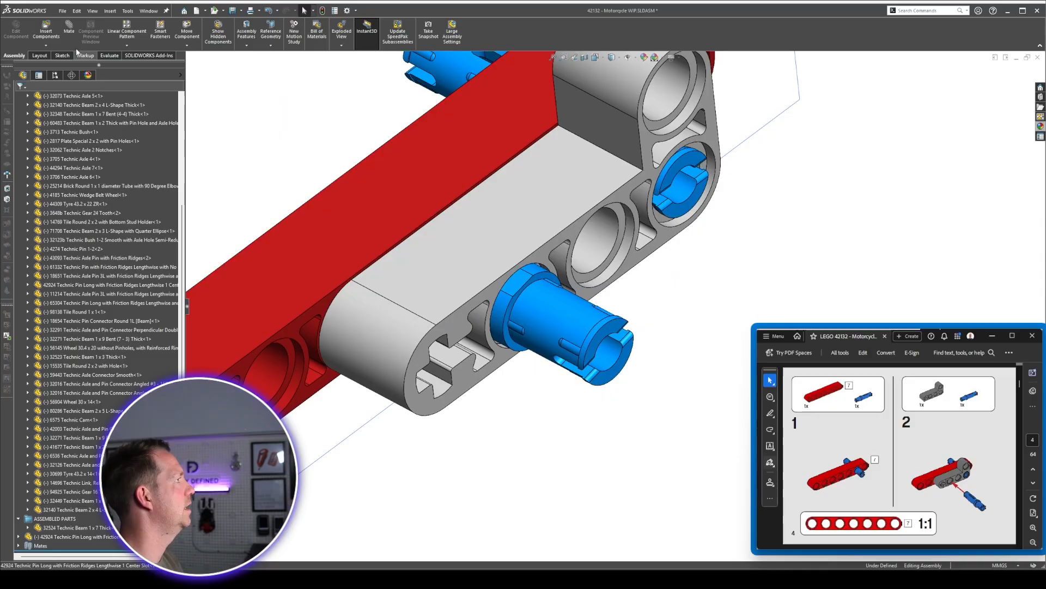
click(69, 27)
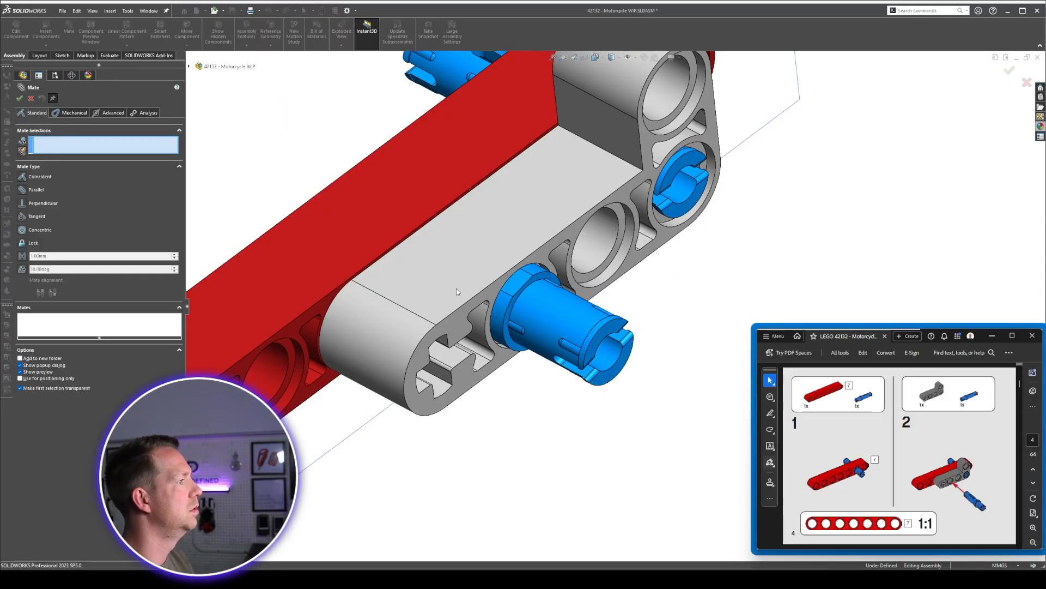
click(620, 339)
click(518, 240)
click(501, 226)
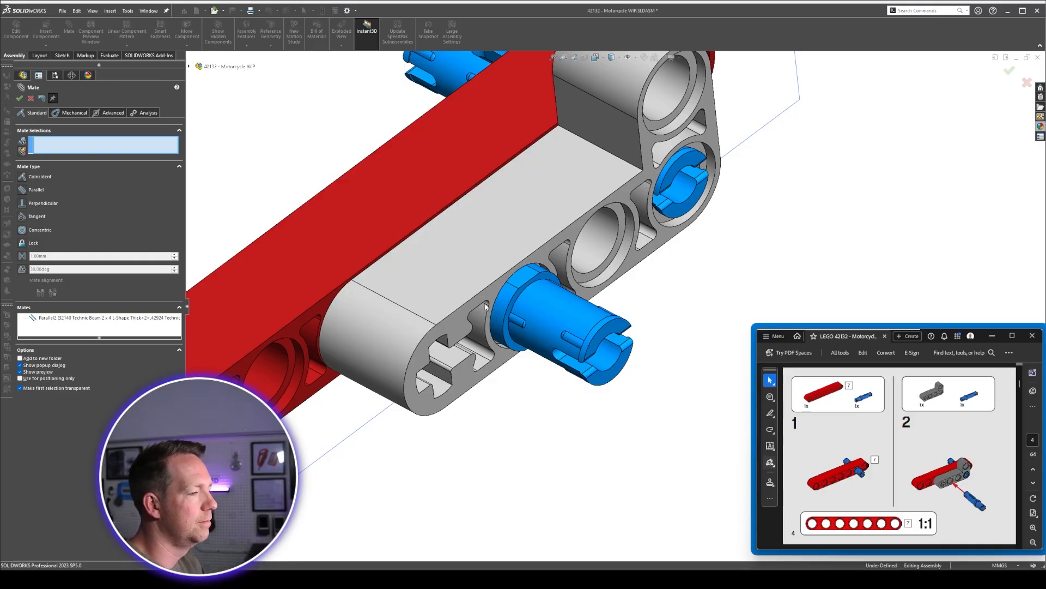
Advance the instructions to step 3 and bring its two red pins from the loose parts over to the beam subassembly.
key(f)
scroll(914, 465, down, 2)
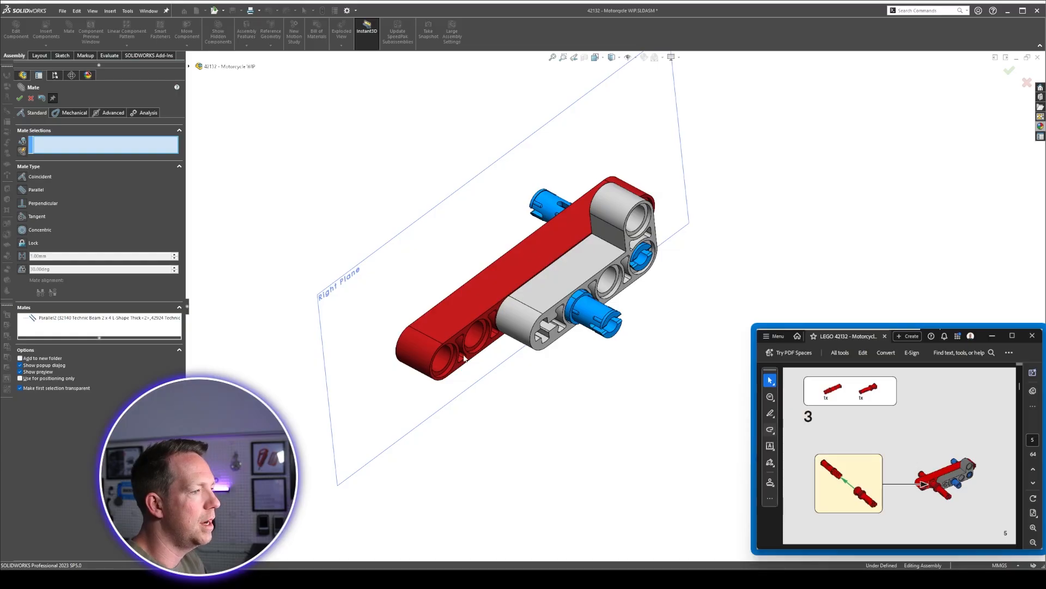
scroll(525, 185, up, 6)
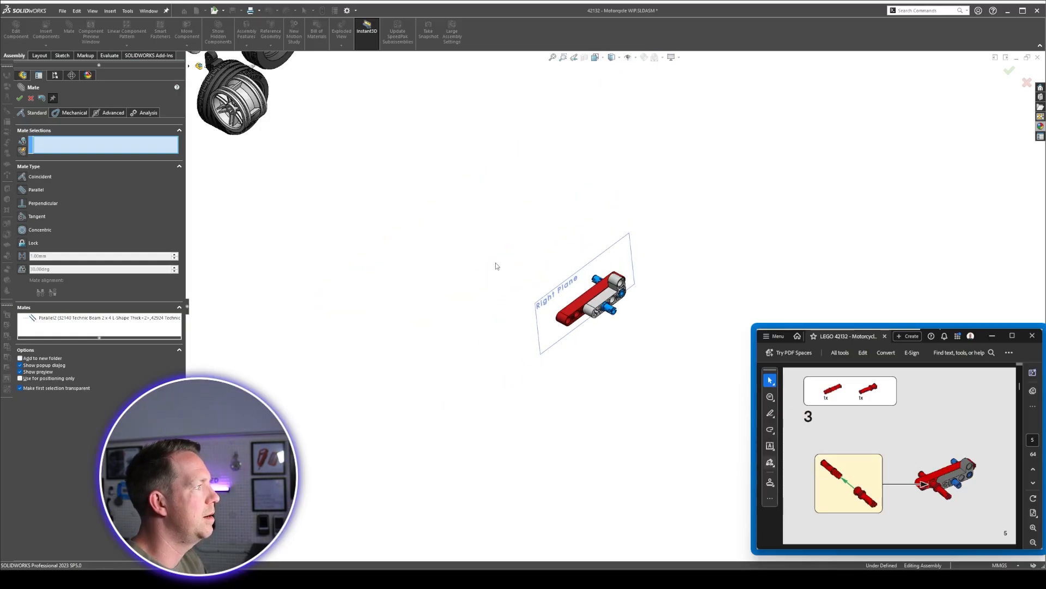
scroll(381, 116, up, 4)
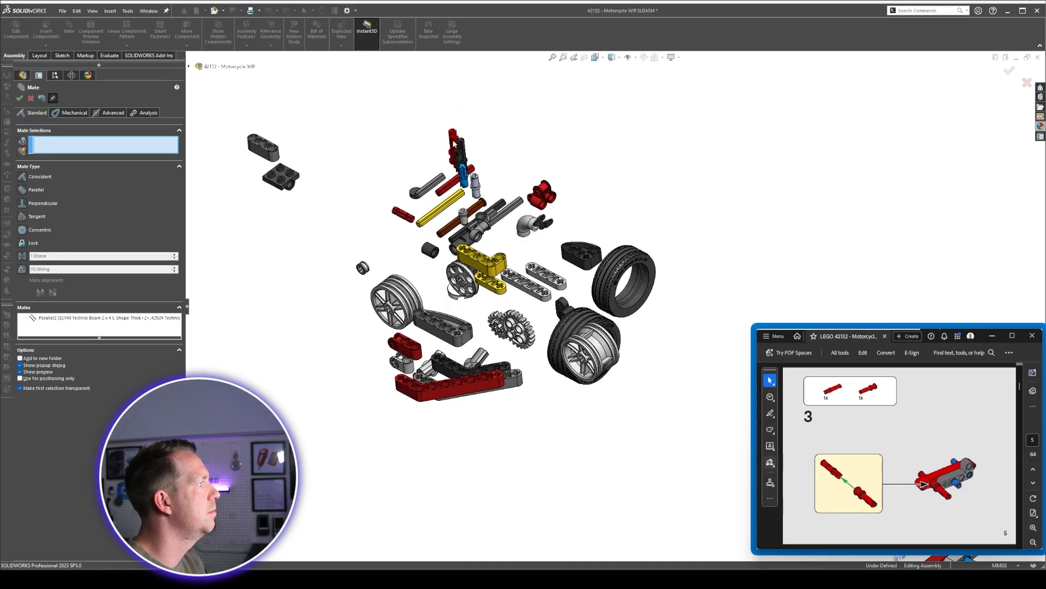
drag(454, 143, 619, 181)
drag(454, 146, 661, 365)
scroll(708, 272, up, 6)
scroll(722, 338, down, 4)
drag(490, 181, 671, 350)
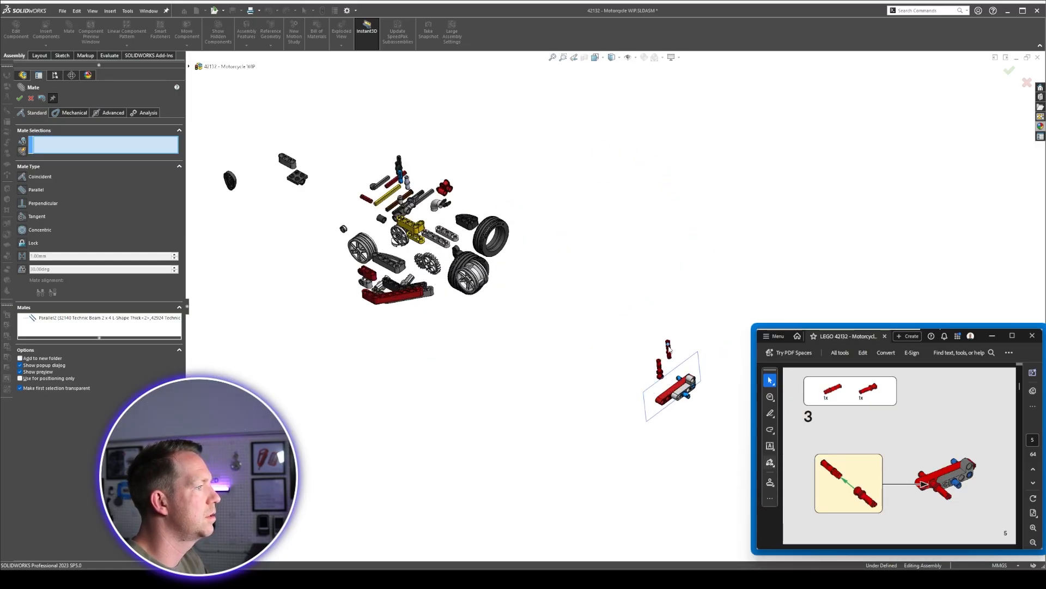
scroll(706, 411, up, 5)
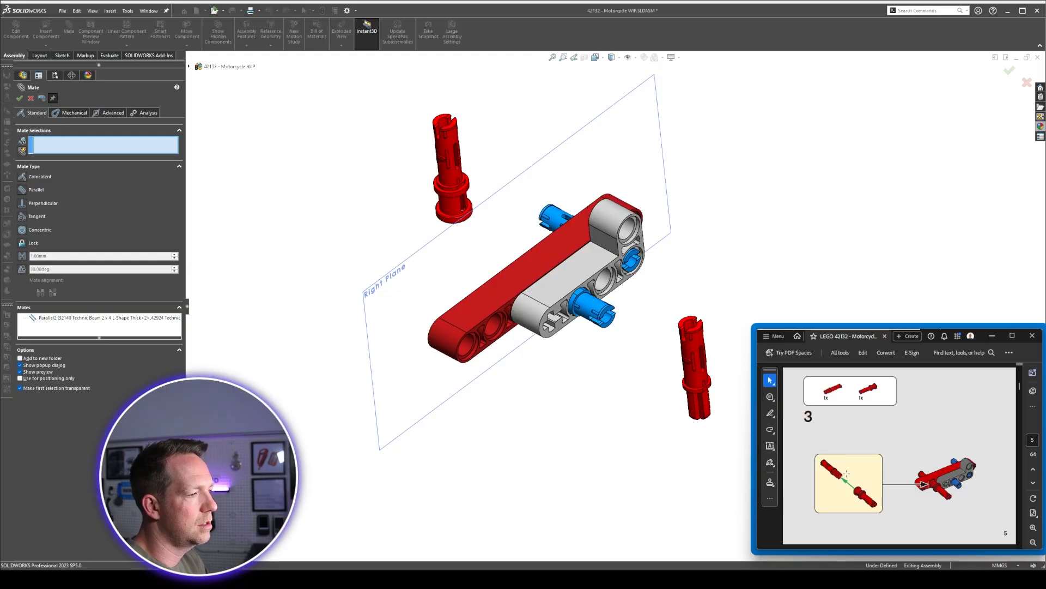
Place the red axle pin behind the red beam and the long red stop-bush pin in front of the subassembly.
drag(691, 386, 400, 252)
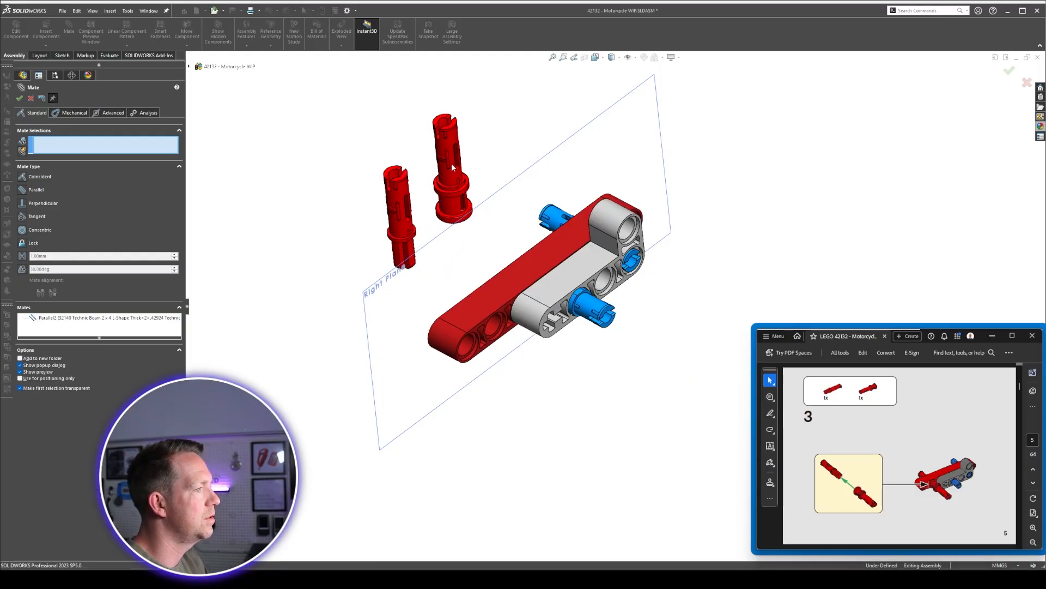
drag(452, 169, 699, 418)
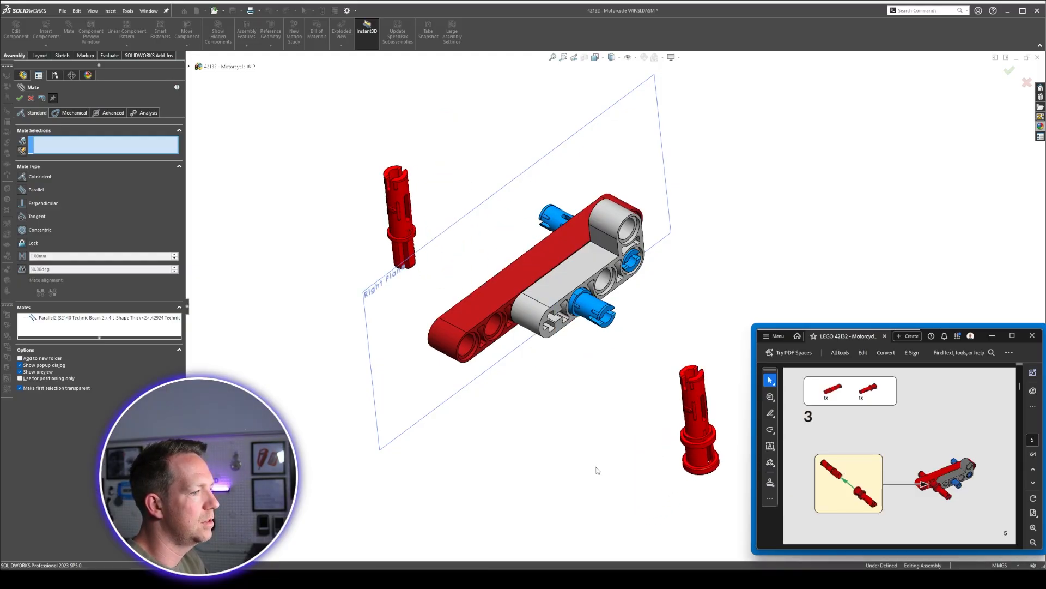
scroll(498, 331, up, 2)
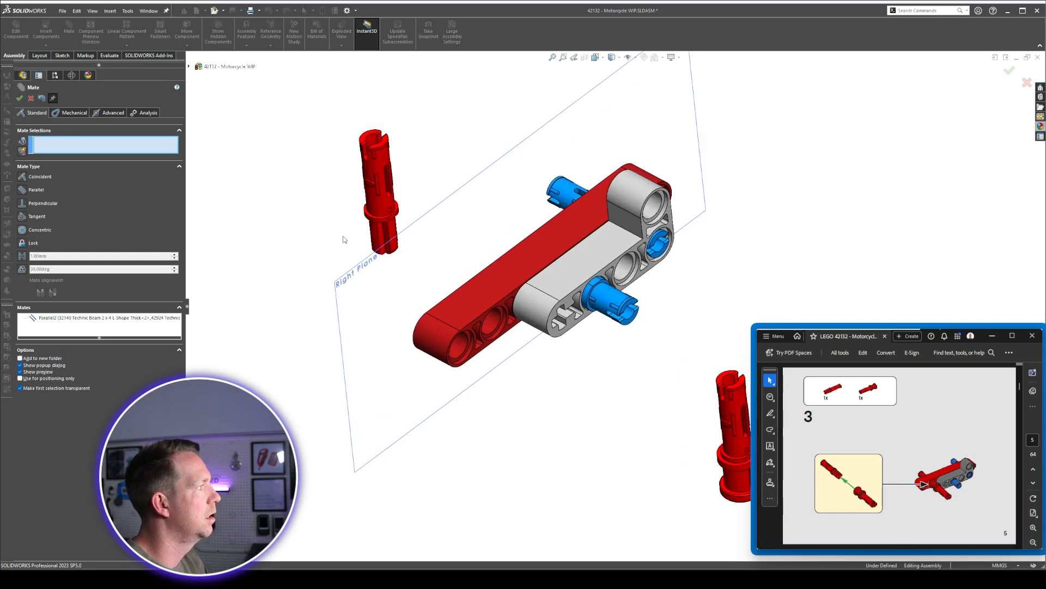
Mate the red axle pin concentric with the red beam's second hole from its free end, flipping it so the cross axle faces the gray beam's side.
click(376, 223)
click(497, 326)
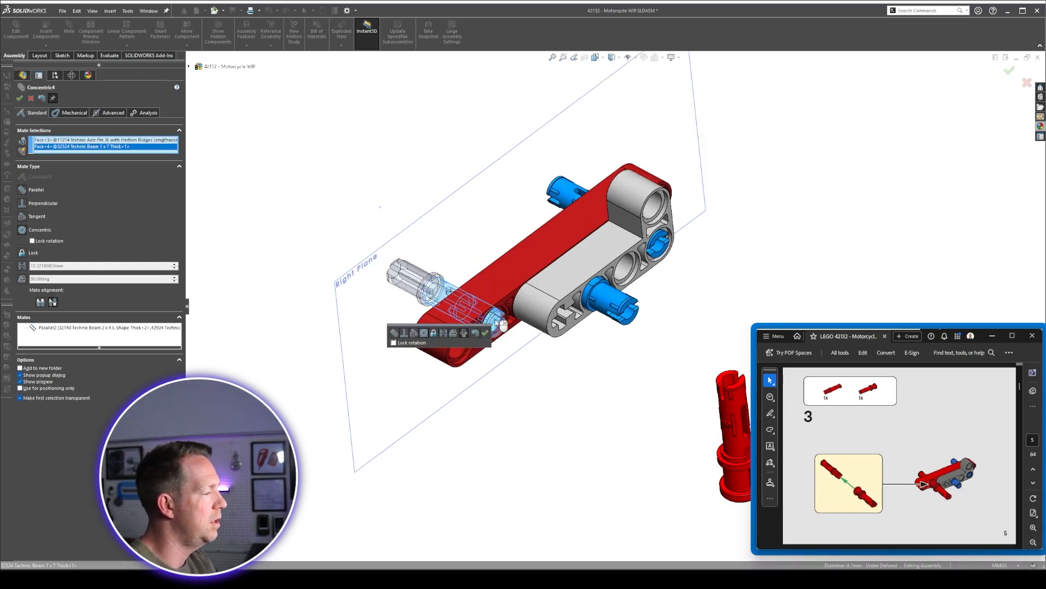
scroll(502, 326, up, 1)
scroll(479, 335, up, 2)
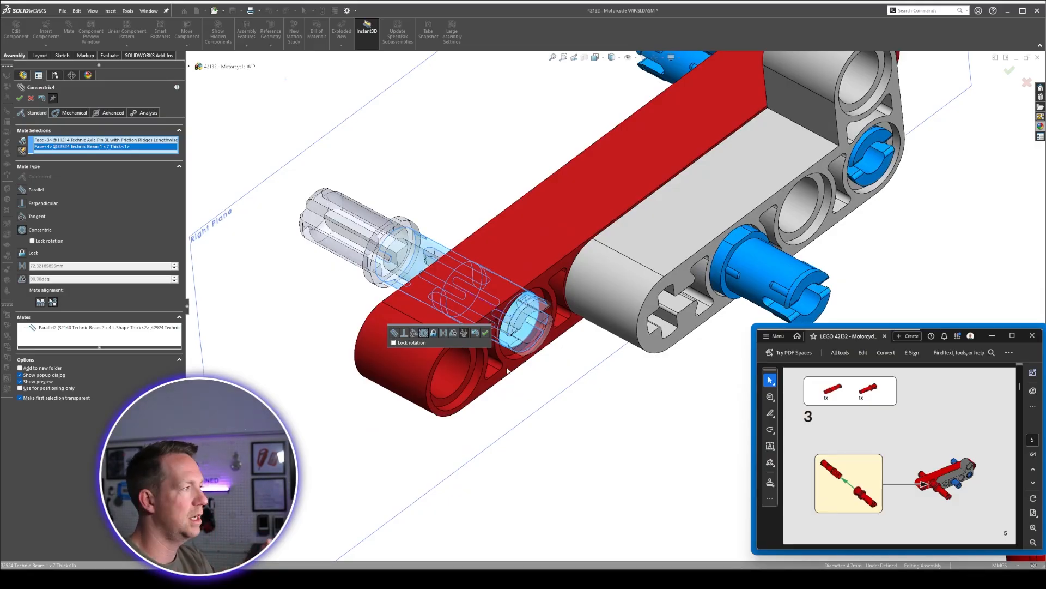
click(465, 333)
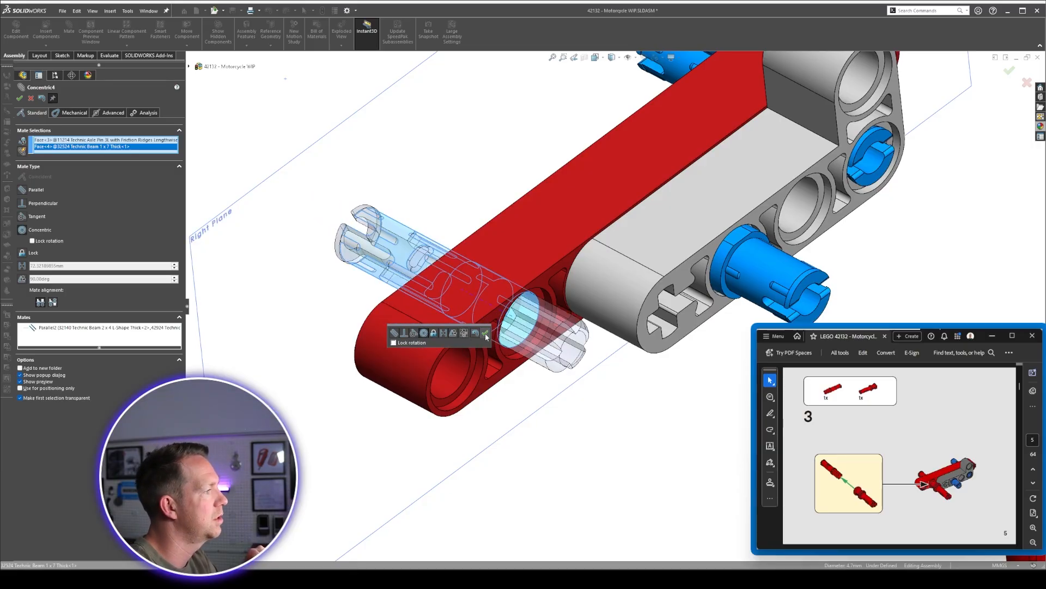
click(485, 332)
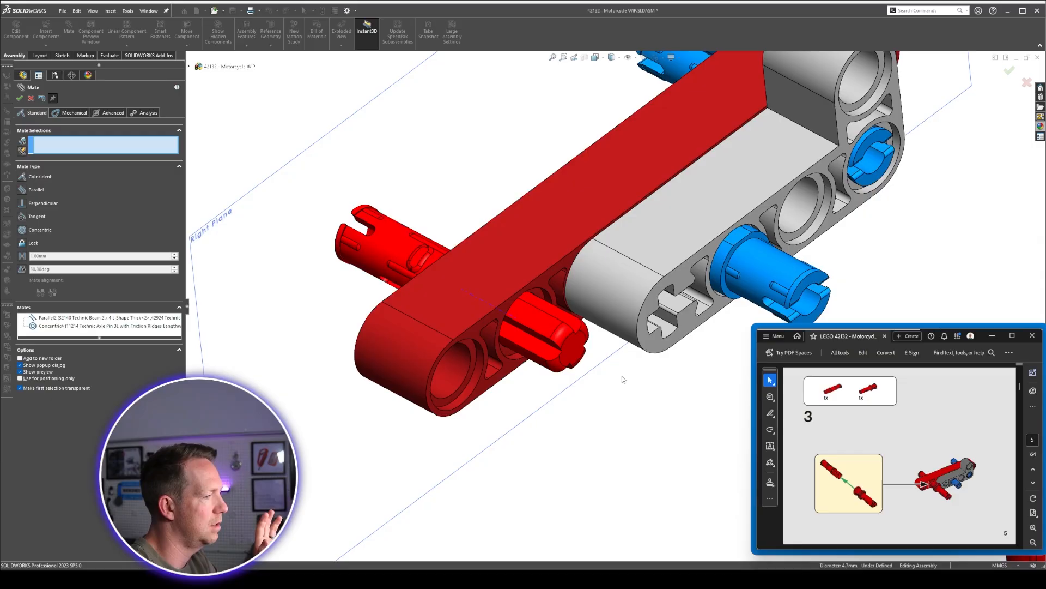
Slide the axle pin out towards the gray beam's side and mate its collar's inner face coincident with the red beam hole's recessed face.
middle_drag(456, 276, 532, 273)
drag(406, 292, 308, 292)
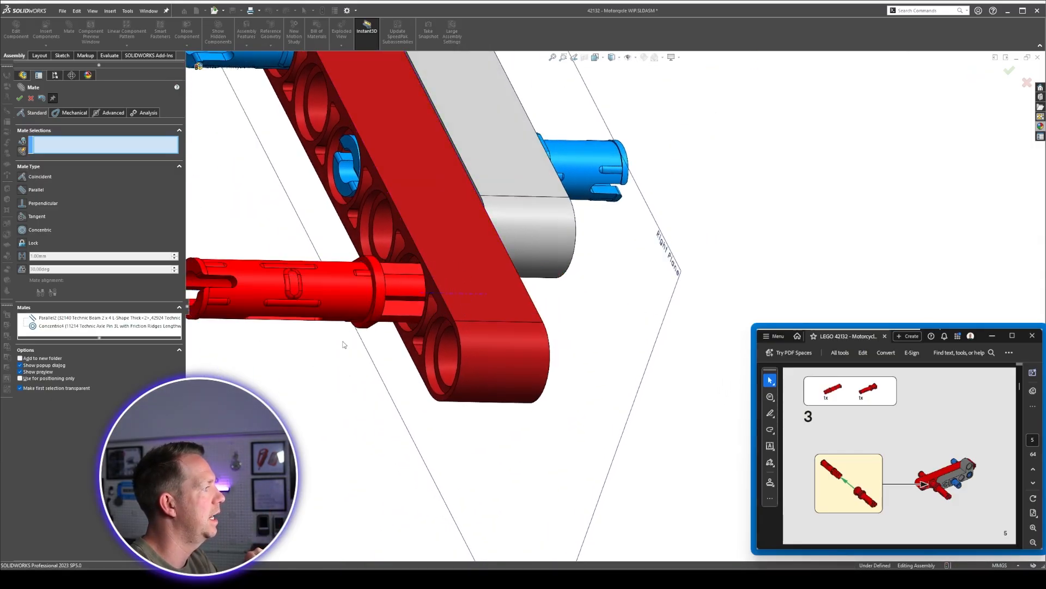
scroll(419, 256, down, 5)
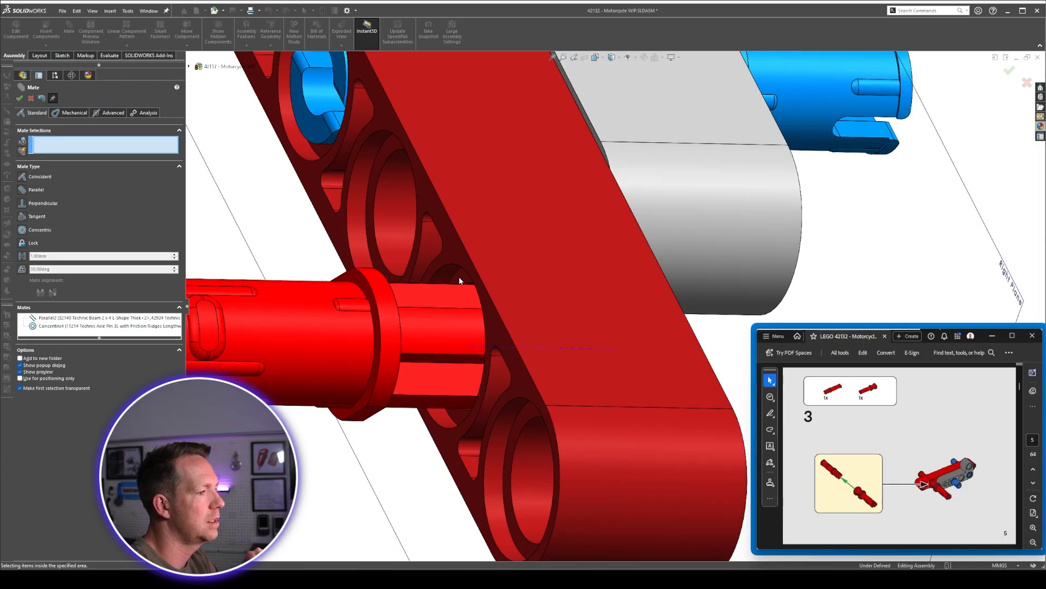
scroll(459, 278, up, 4)
drag(481, 319, 656, 320)
scroll(665, 319, down, 8)
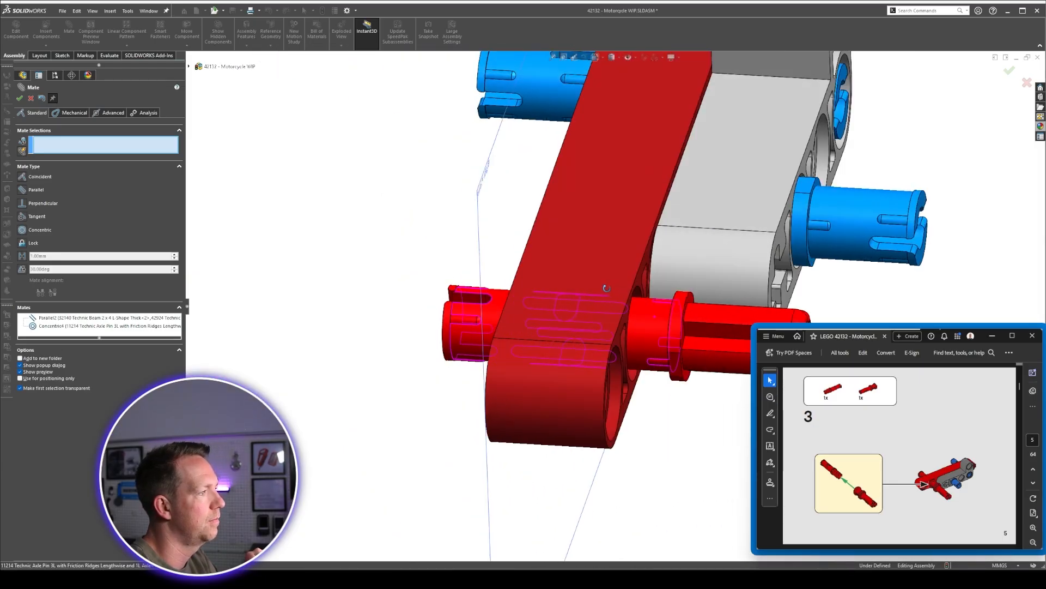
click(641, 280)
scroll(695, 287, up, 3)
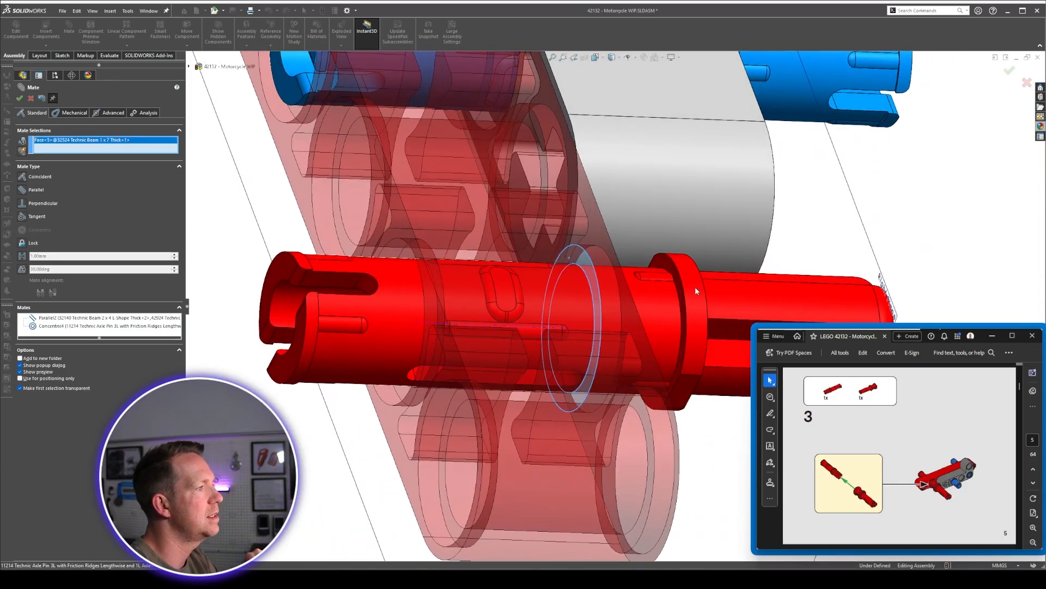
click(661, 262)
right_click(662, 262)
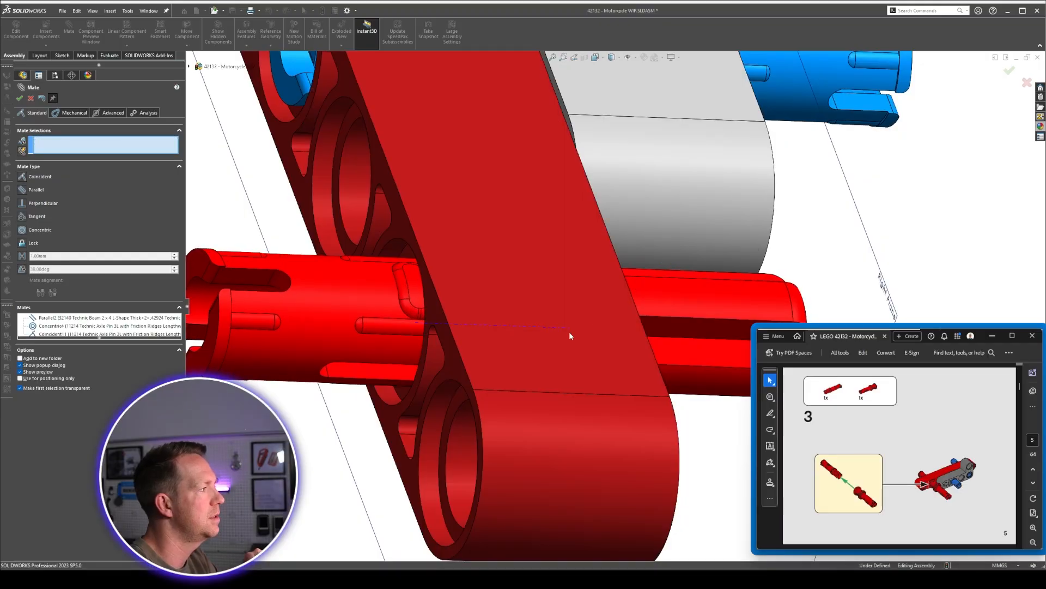
Add a parallel mate between the axle pin's slot face and the red beam's upper face.
scroll(569, 331, up, 5)
middle_drag(544, 331, 518, 369)
scroll(518, 369, down, 3)
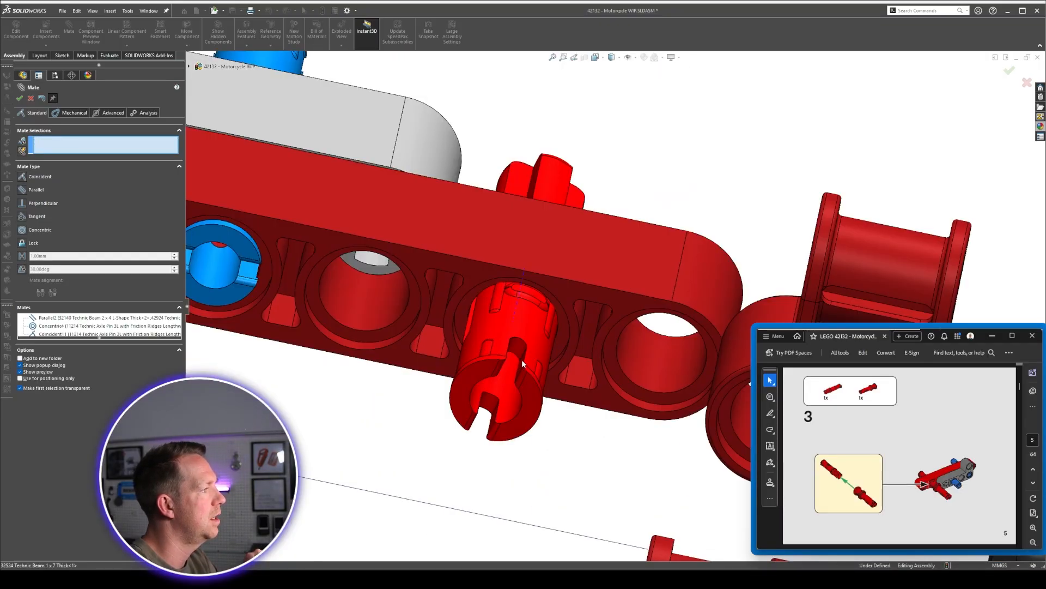
drag(521, 358, 545, 394)
click(533, 396)
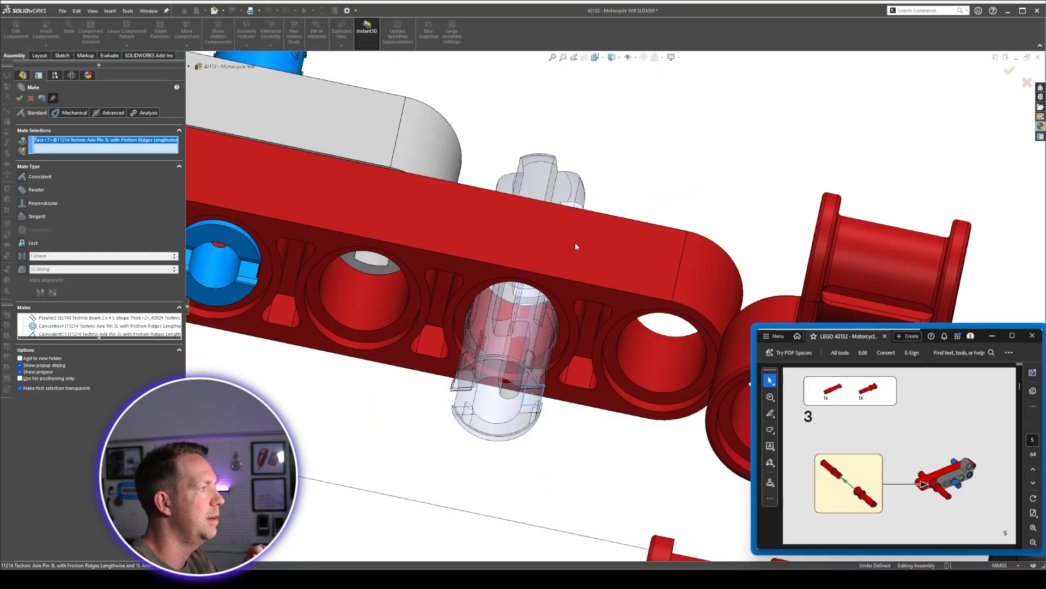
click(569, 259)
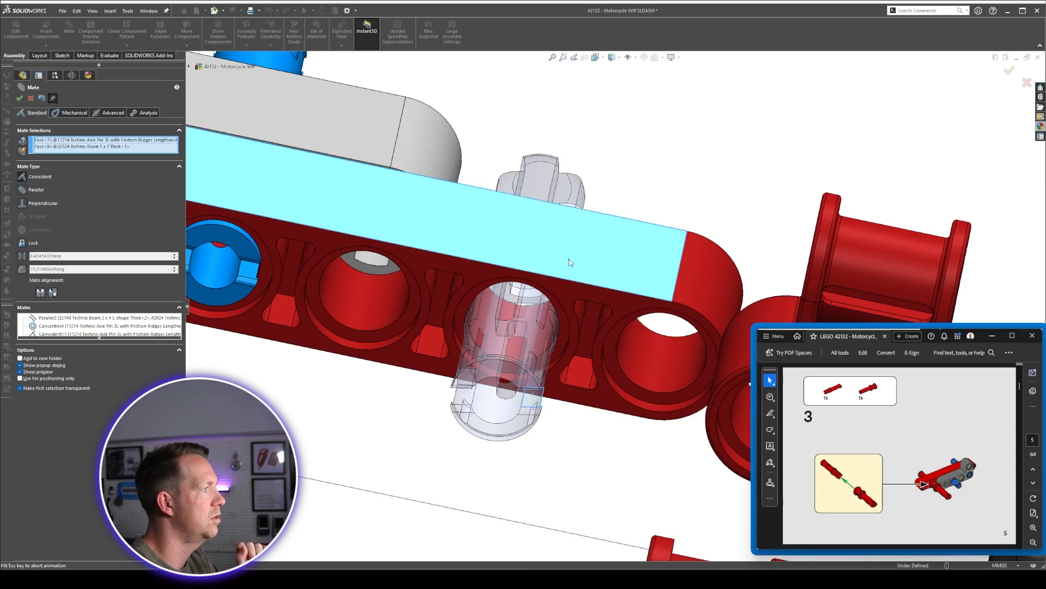
right_click(583, 307)
Move the long stop-bush pin close to the beams and mate it concentric with the axle pin, flipped so its bush end faces the beam.
scroll(583, 307, up, 5)
scroll(545, 349, down, 3)
middle_drag(545, 349, 501, 373)
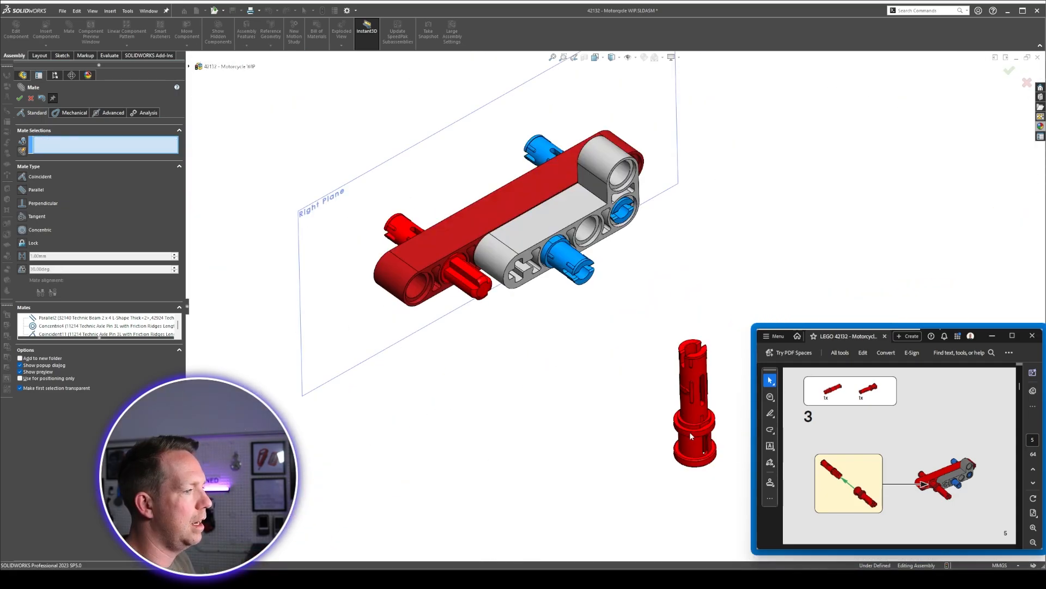
drag(691, 436, 510, 349)
click(511, 350)
scroll(448, 349, down, 3)
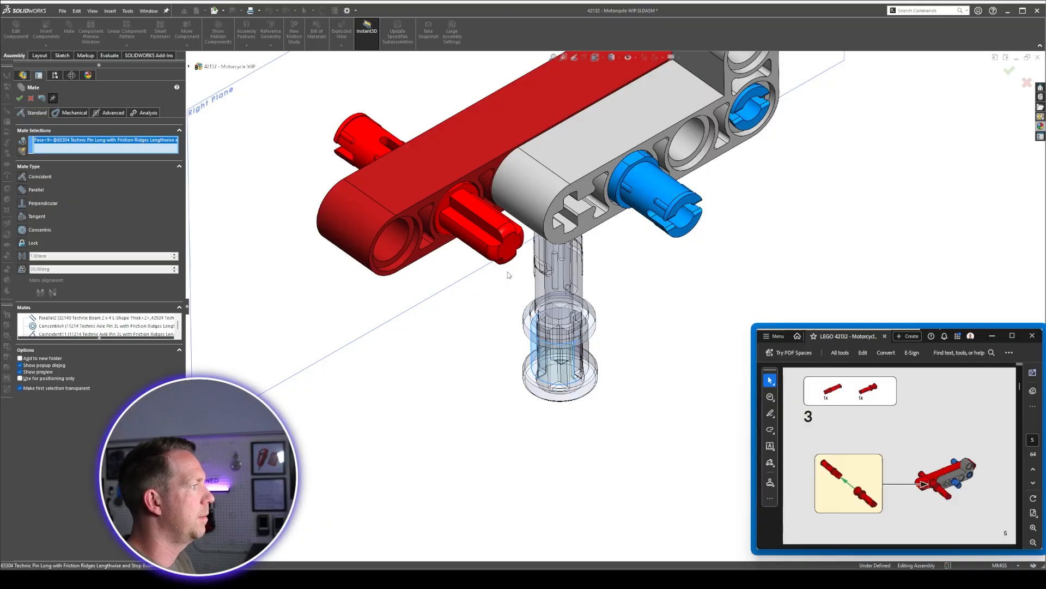
click(501, 226)
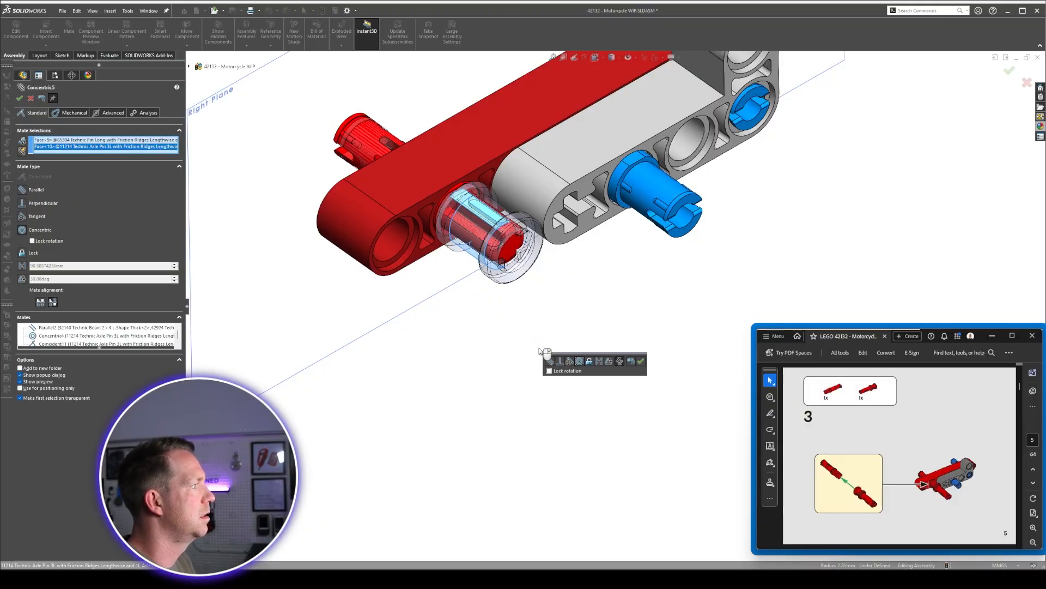
click(622, 362)
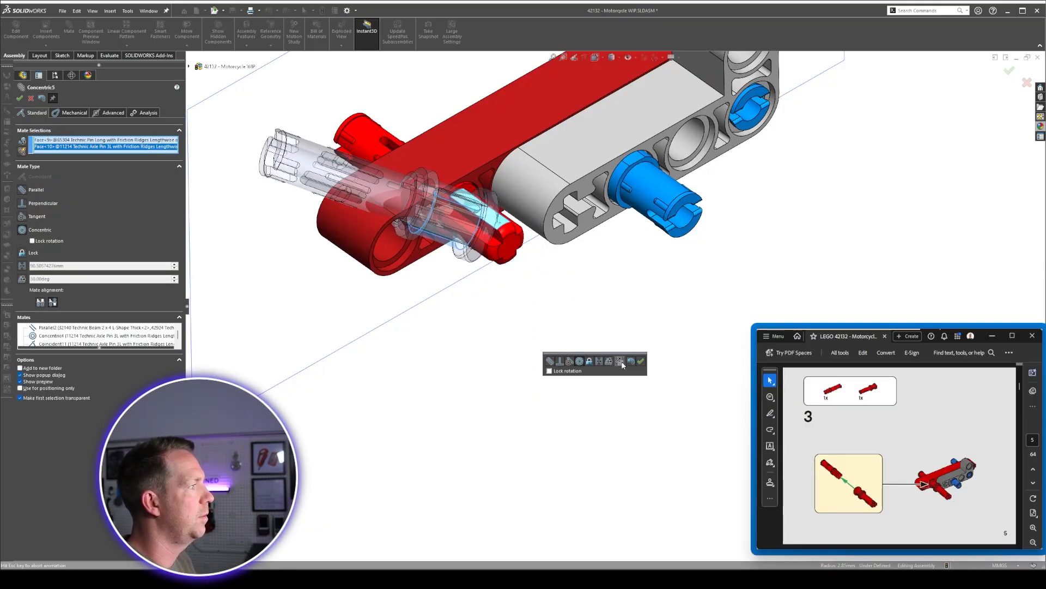
click(641, 361)
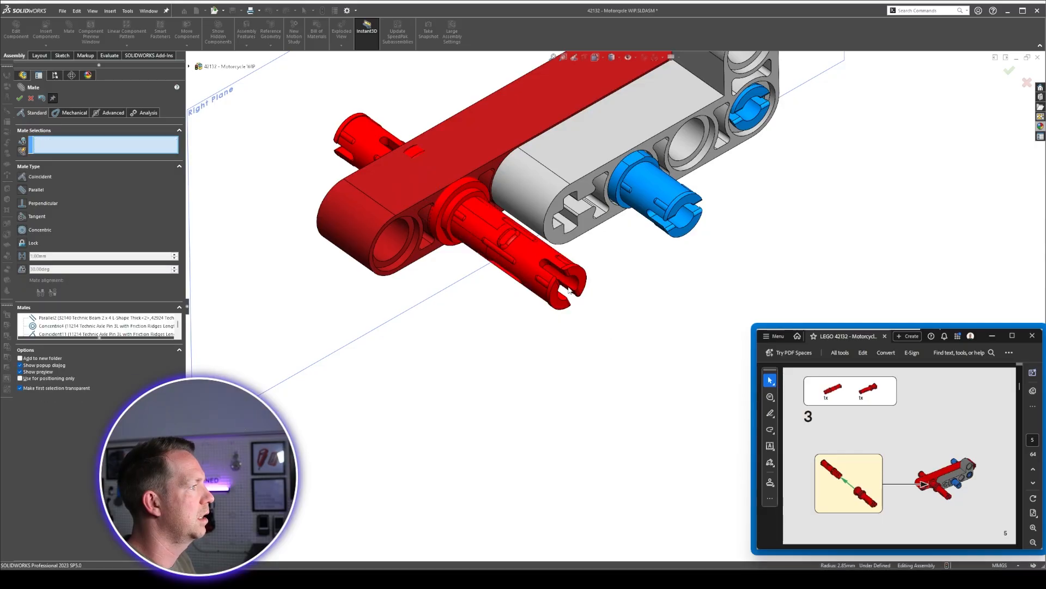
Pull the long pin clear of the axle and mate its bush end face coincident with the axle pin's collar face.
drag(539, 273, 654, 381)
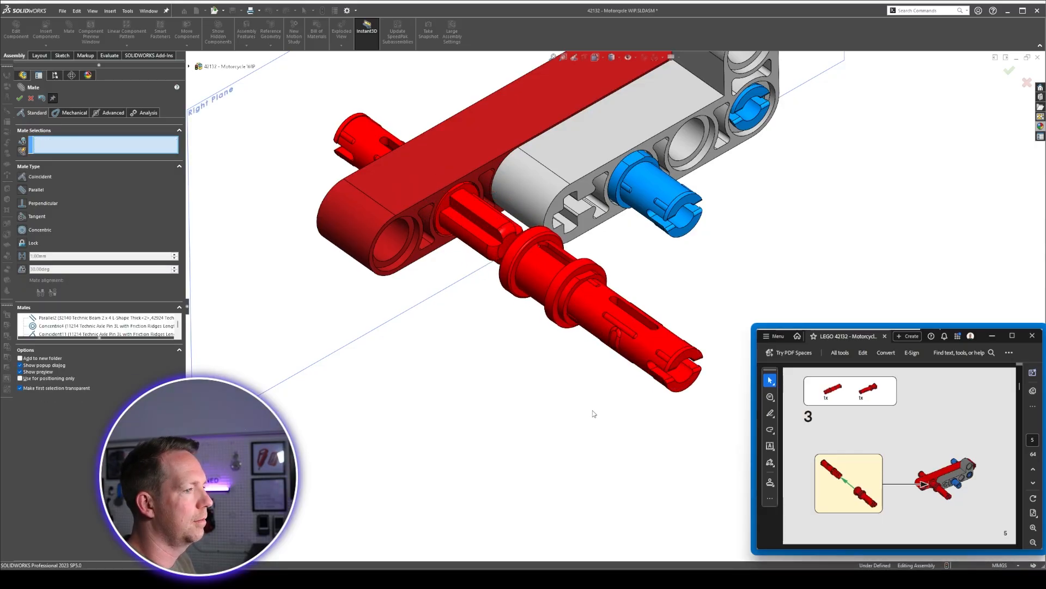
scroll(490, 284, down, 4)
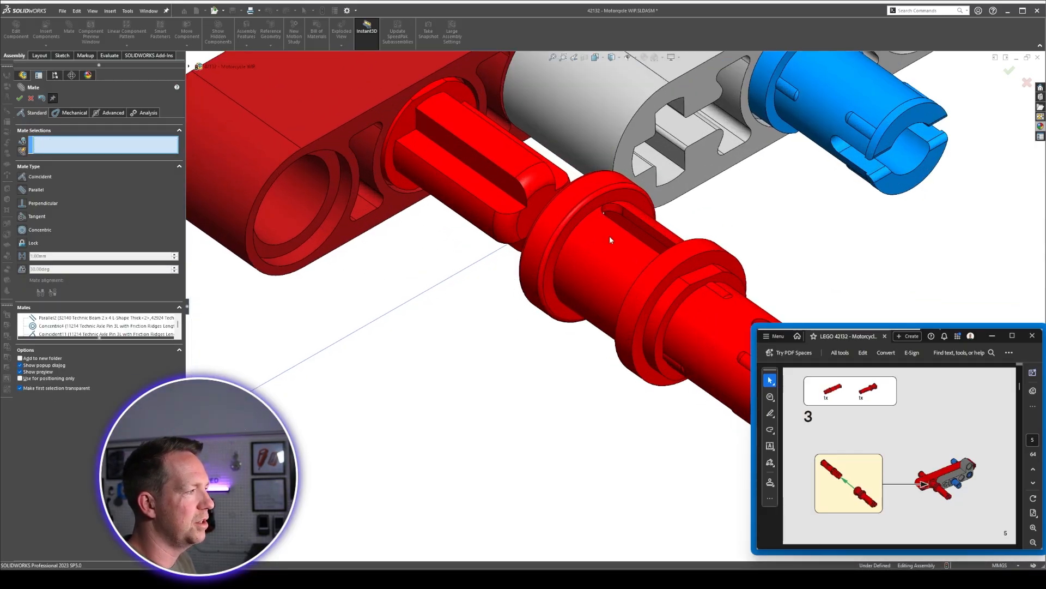
drag(620, 241, 567, 277)
middle_drag(558, 257, 507, 201)
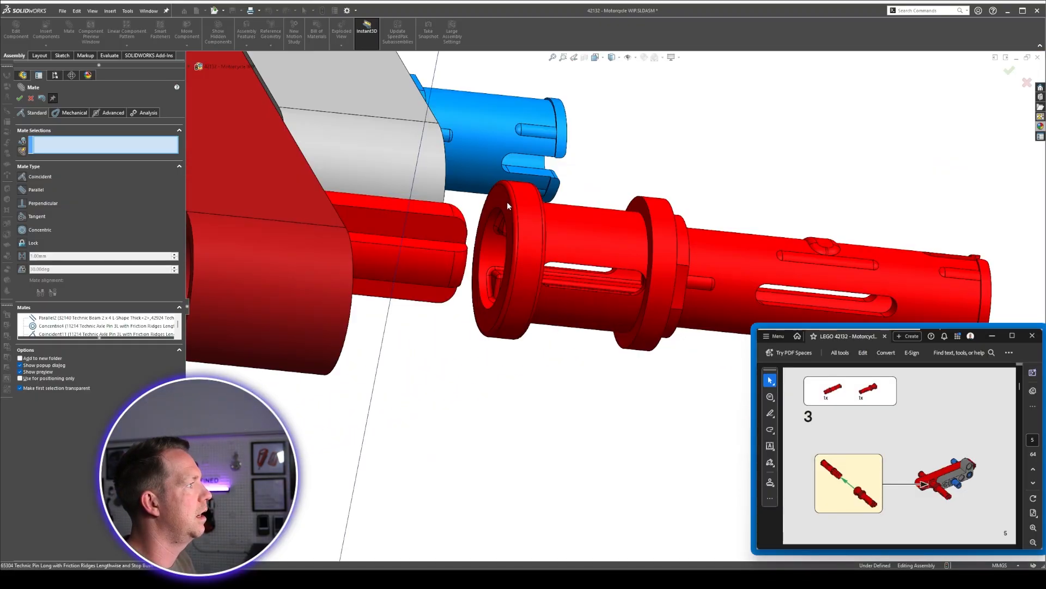
click(507, 202)
scroll(492, 280, up, 3)
middle_drag(492, 280, 454, 271)
scroll(464, 253, down, 3)
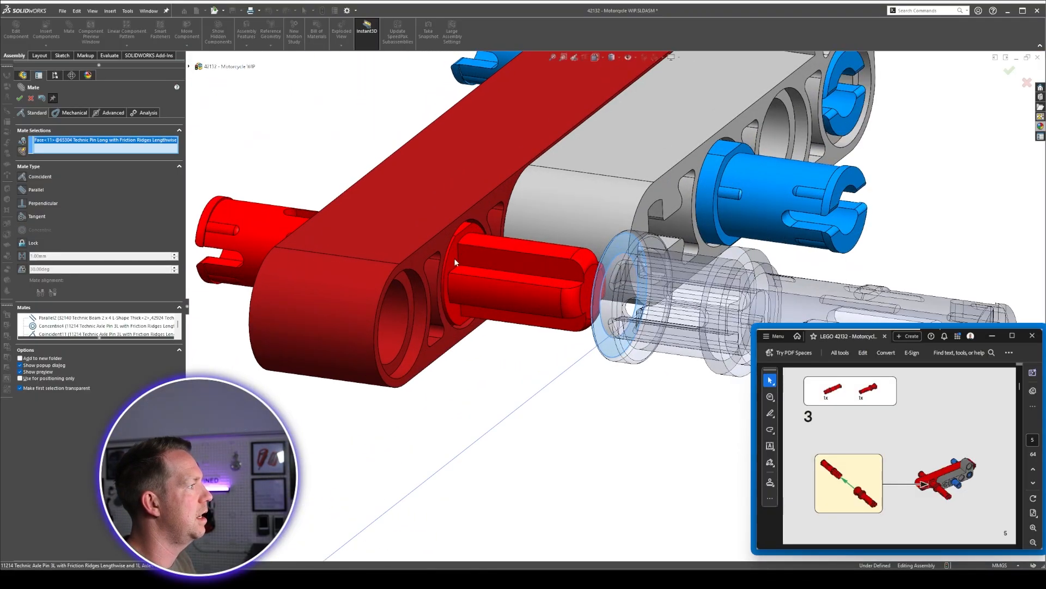
click(453, 257)
right_click(455, 262)
Add a parallel mate between the long pin's side slot face and a flat face of the axle pin's cross-shaped shaft.
middle_drag(455, 262, 511, 287)
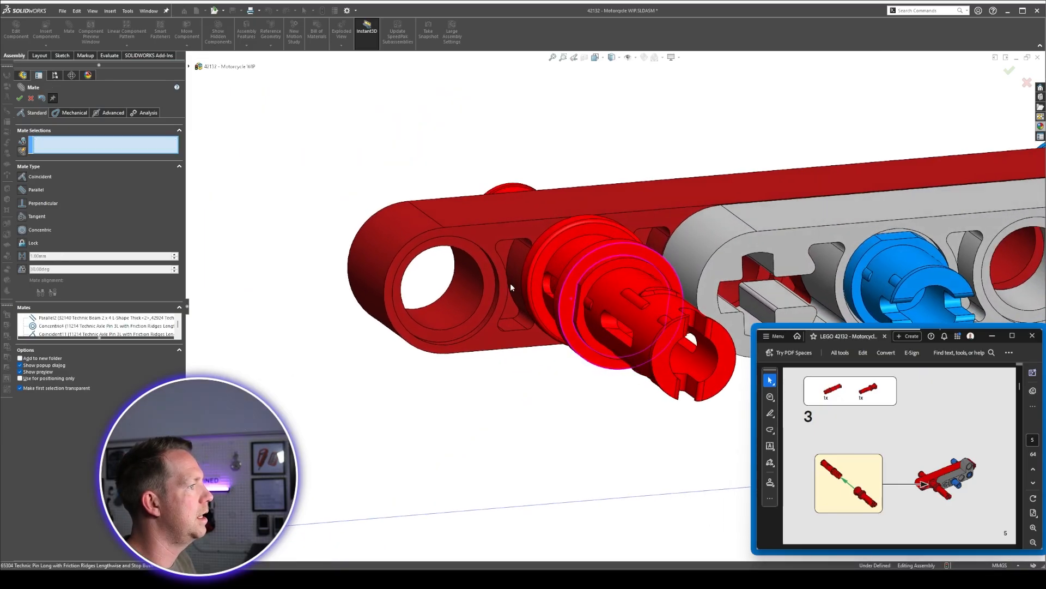
scroll(547, 250, up, 5)
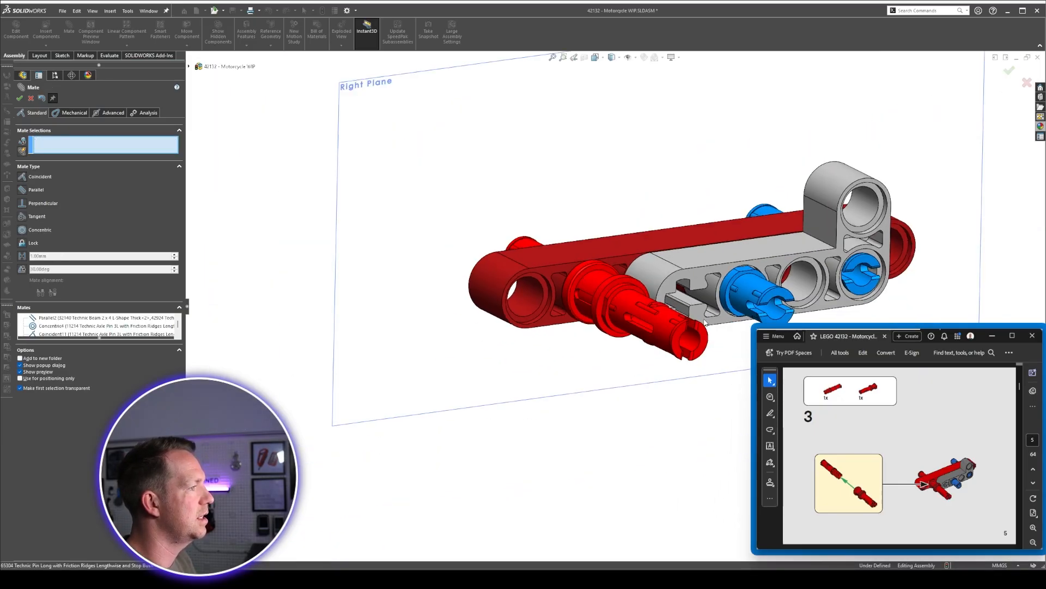
scroll(627, 293, down, 8)
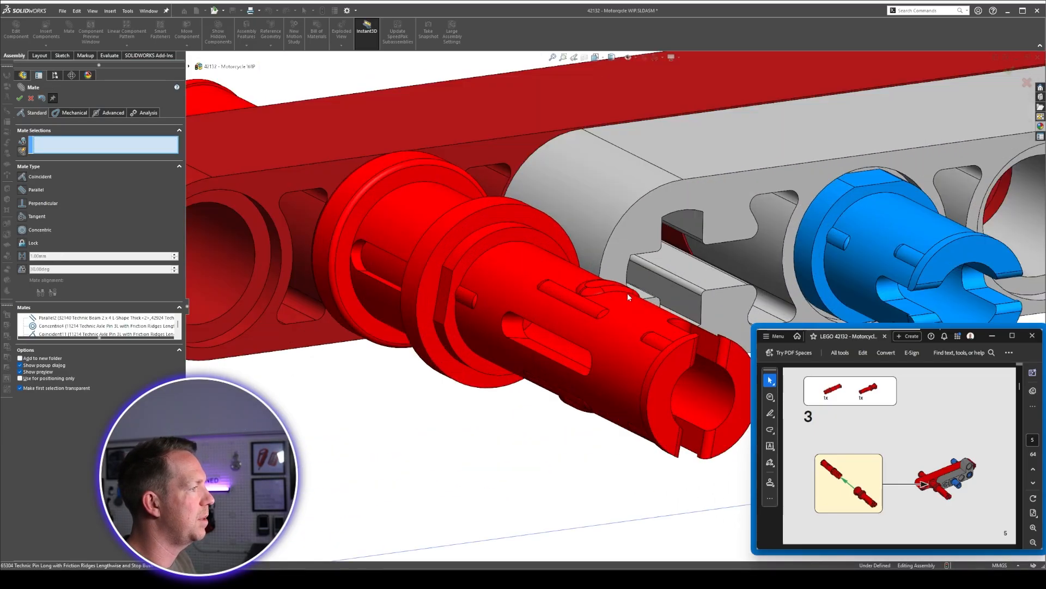
click(550, 354)
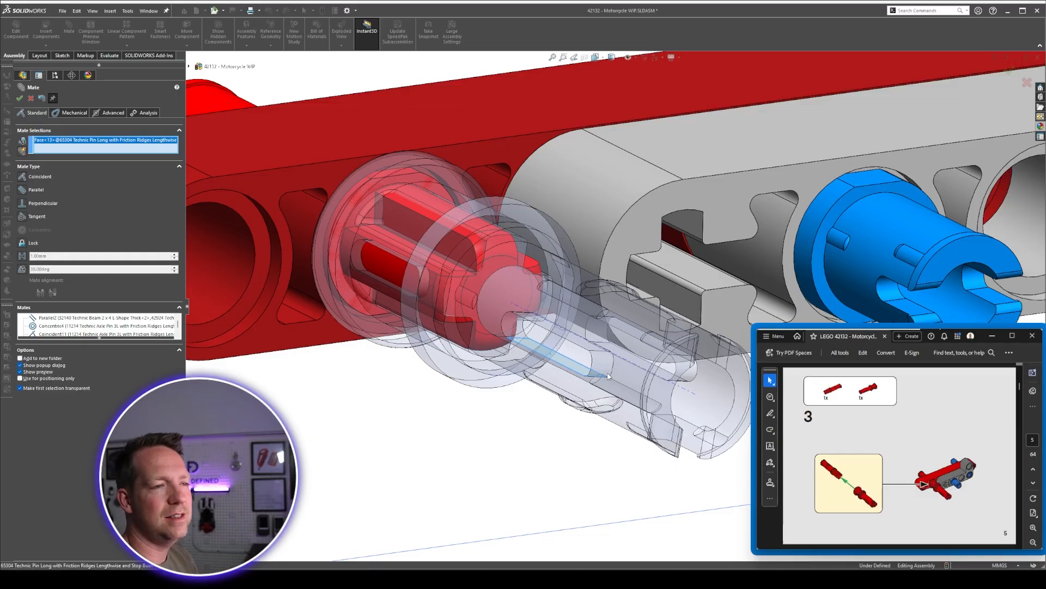
click(449, 273)
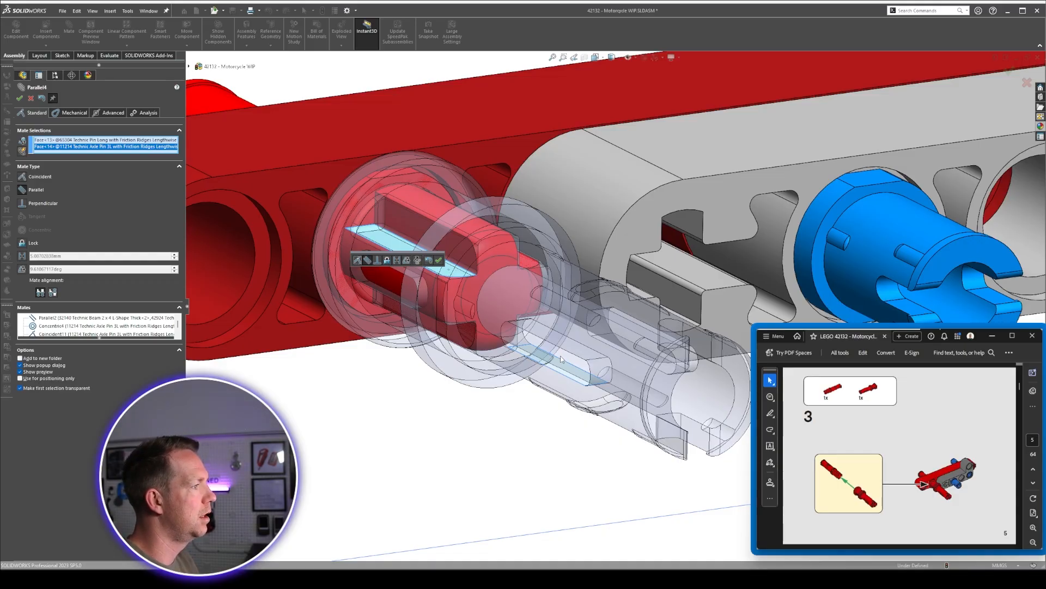
click(440, 261)
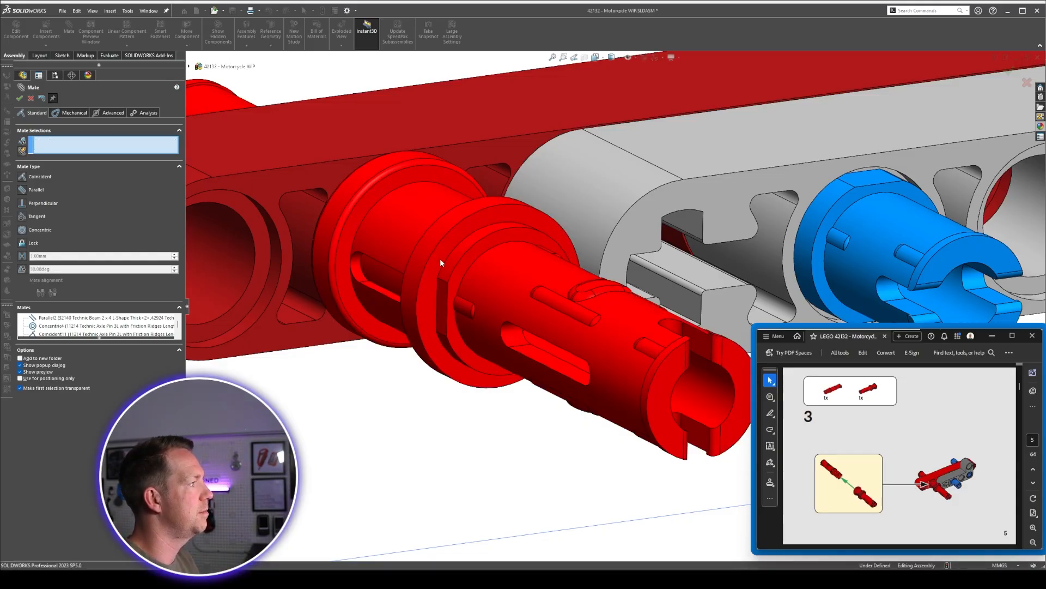
Finish the Mate command and collapse the LOOSE PARTS folder in the assembly tree.
click(19, 98)
scroll(607, 325, up, 1)
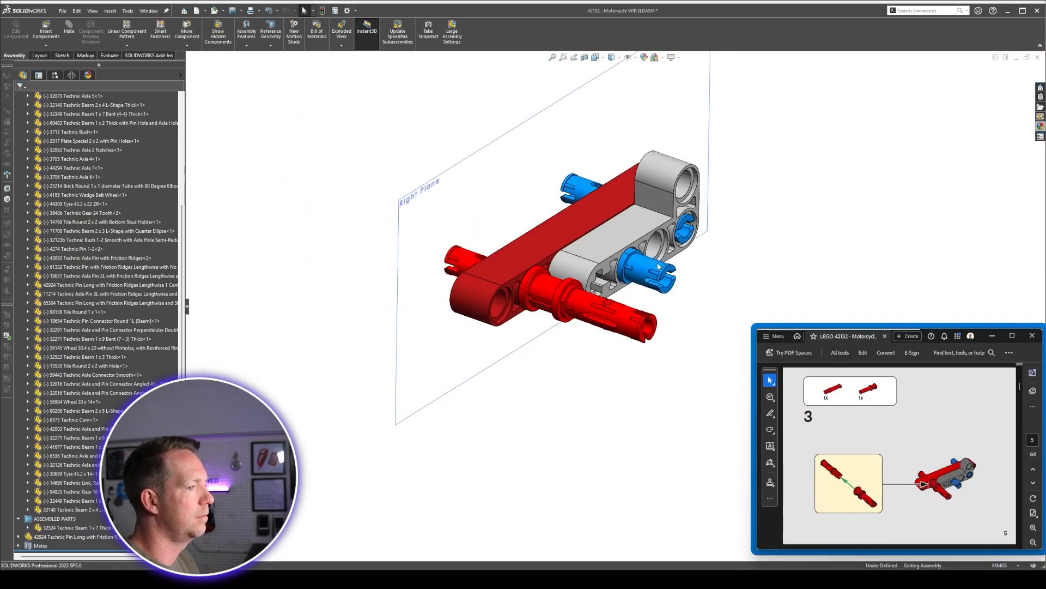
scroll(657, 258, down, 1)
scroll(657, 259, down, 1)
scroll(134, 304, up, 6)
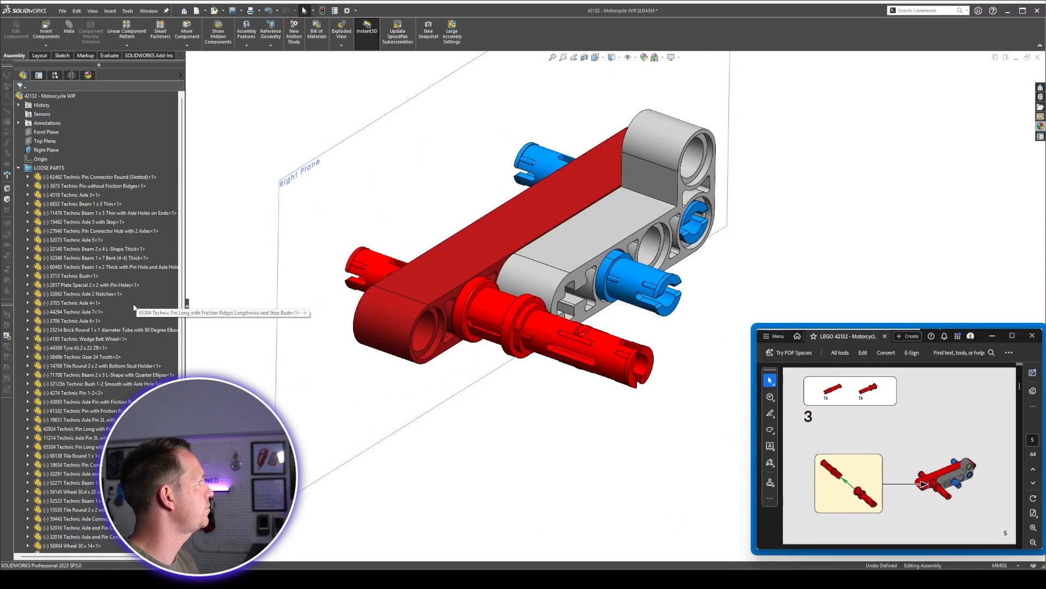
click(19, 169)
Move the blue 42924 long pin that sits outside the folders into the ASSEMBLED PARTS folder, and collapse that folder.
scroll(595, 205, up, 3)
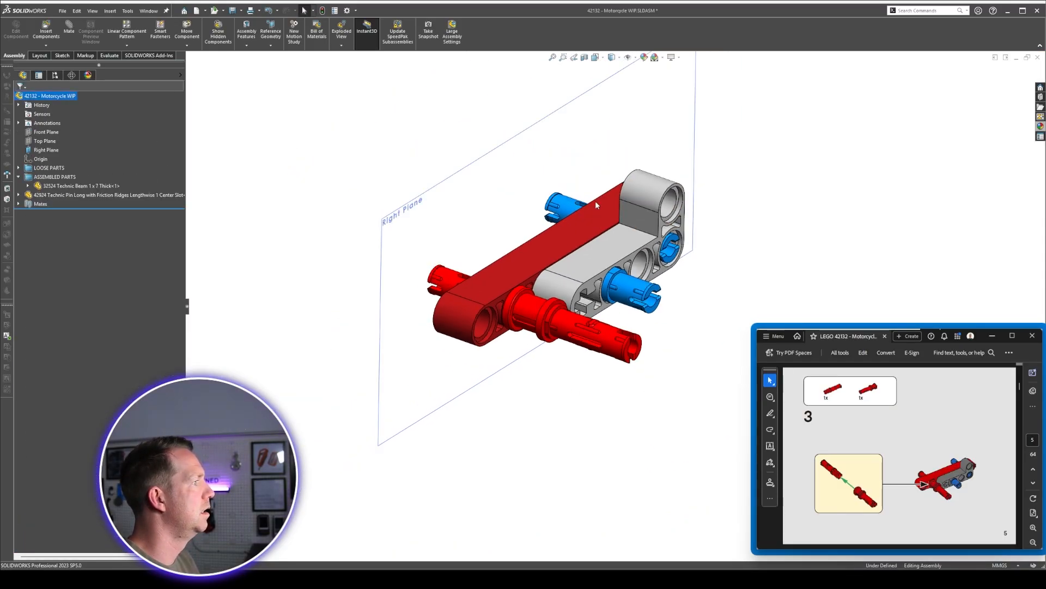
scroll(596, 205, down, 1)
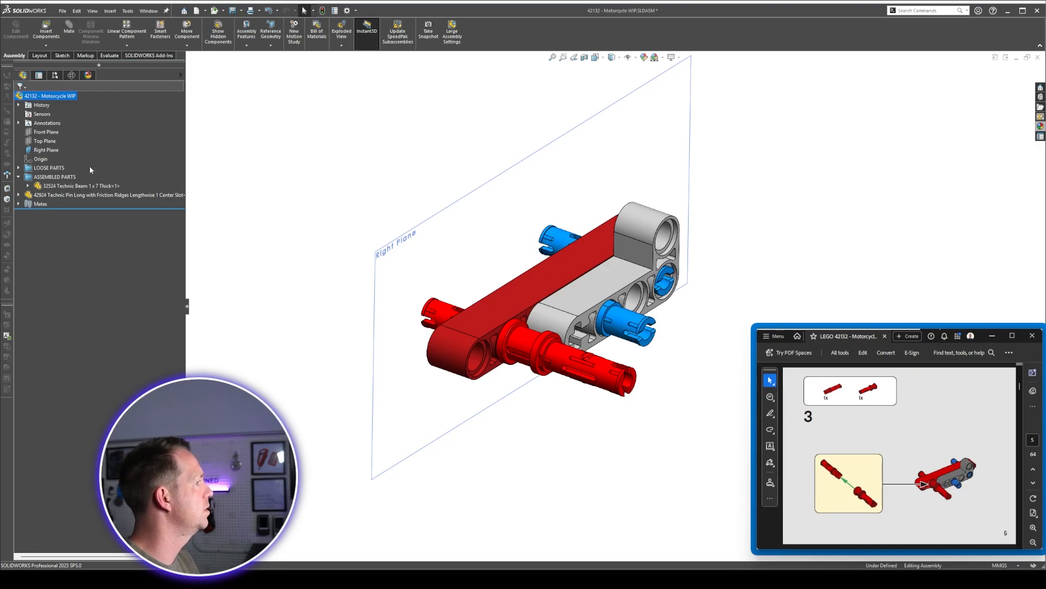
key(ctrl+a)
click(55, 169)
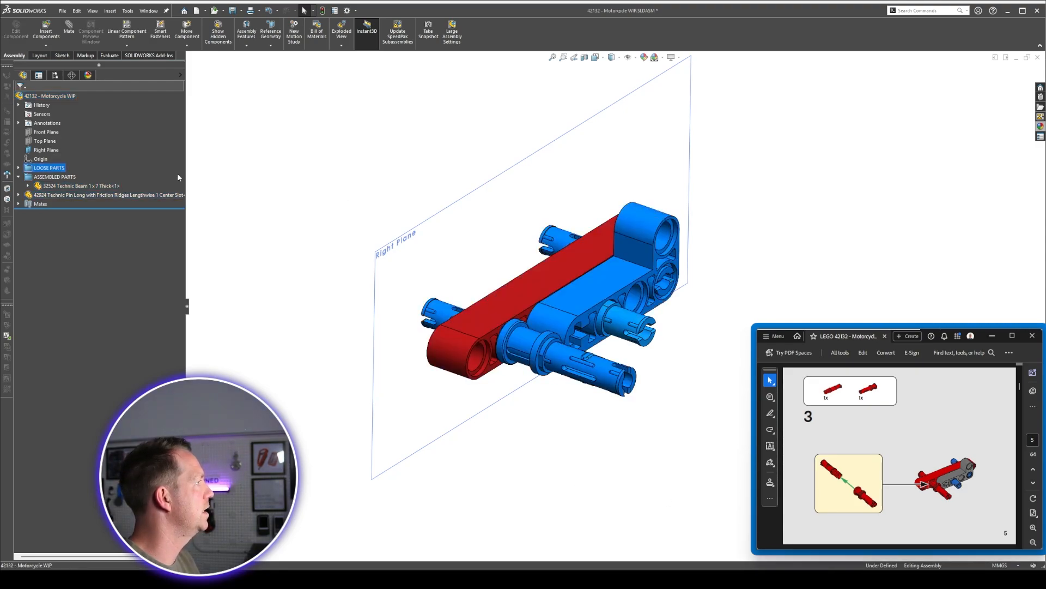
key(Escape)
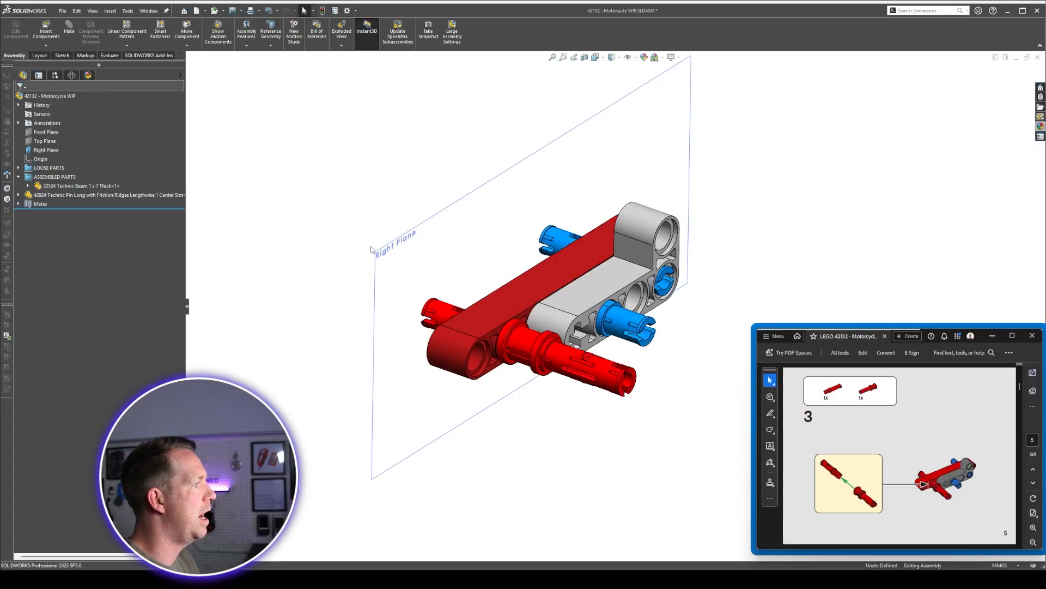
drag(51, 197, 48, 178)
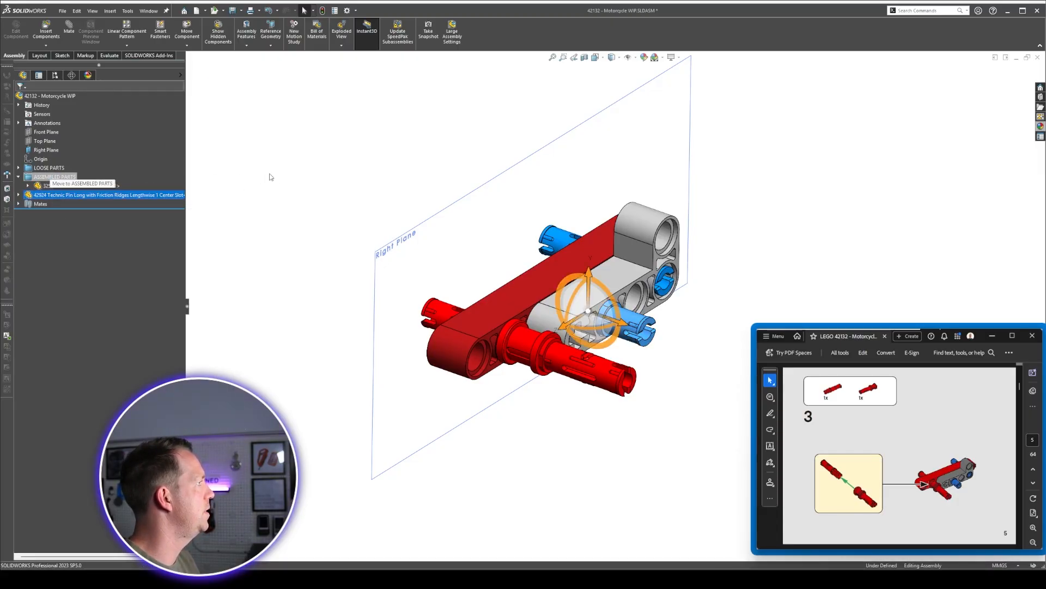
click(18, 178)
Expand the LOOSE PARTS folder and move the grey 32140 2 x 4 L-shape beam into the ASSEMBLED PARTS folder.
click(18, 168)
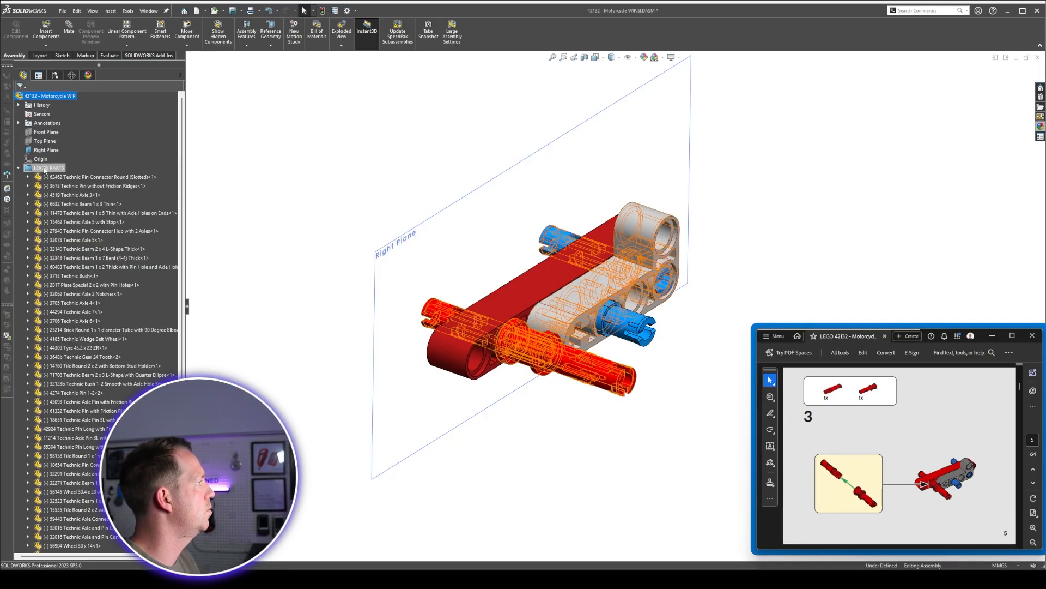
click(44, 169)
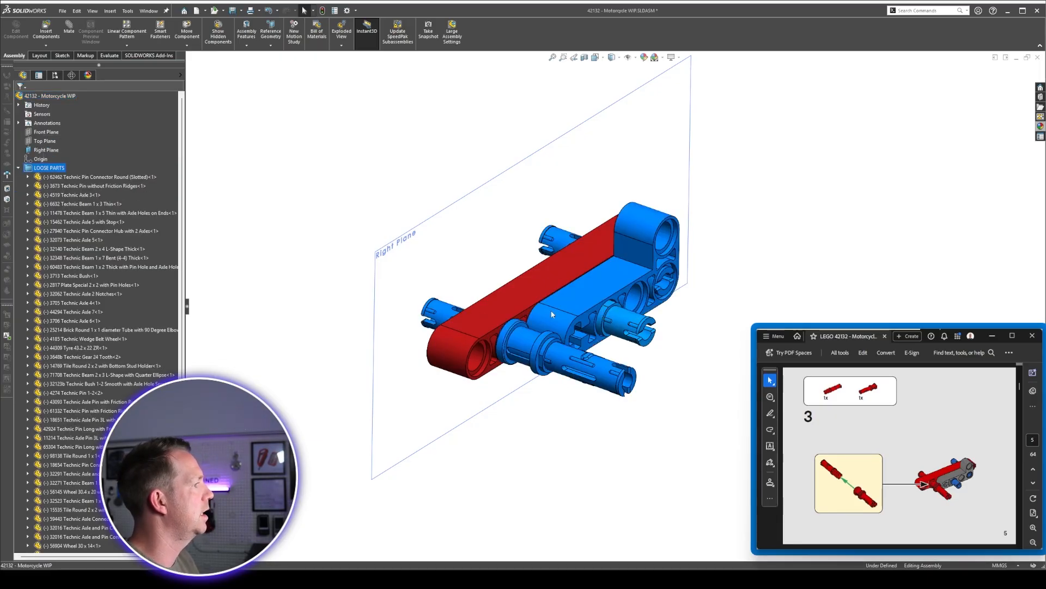
click(602, 297)
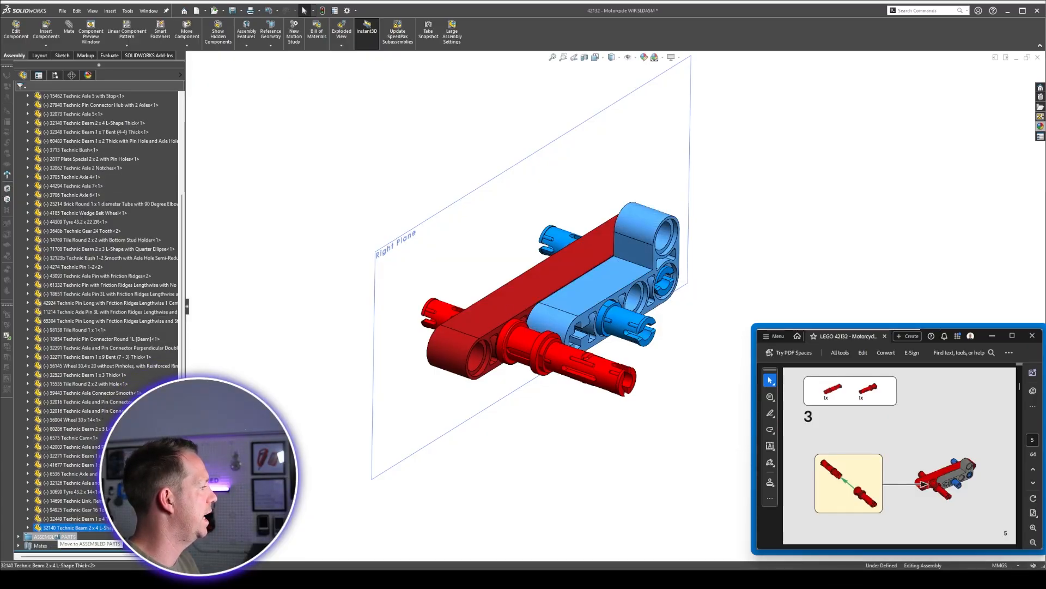
click(629, 443)
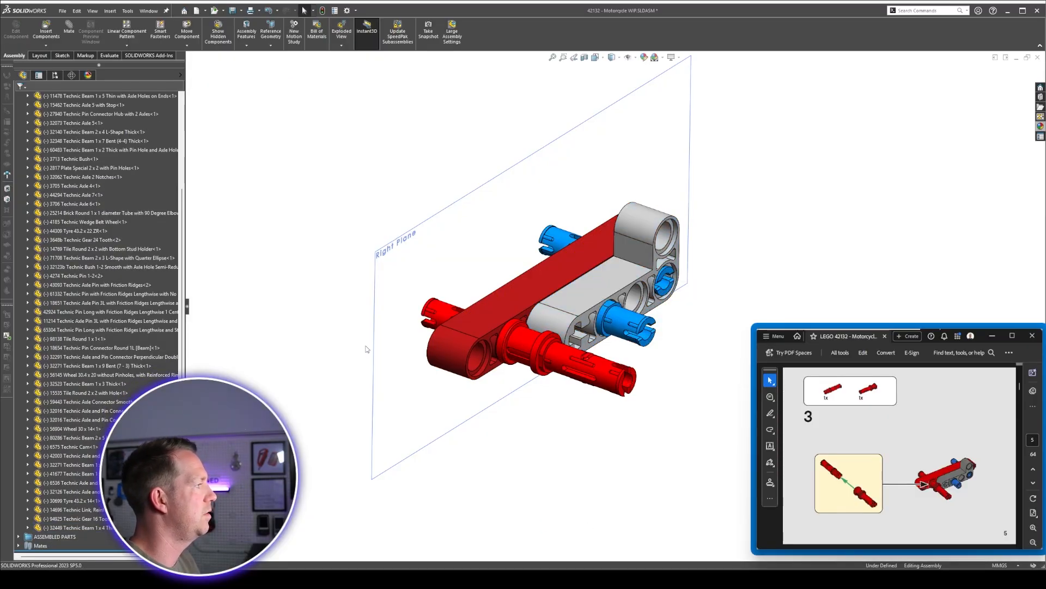
Collapse the LOOSE PARTS folder and hide all the unassembled parts scattered away from the beam assembly.
scroll(305, 317, up, 6)
scroll(116, 235, up, 5)
click(21, 168)
drag(340, 182, 668, 341)
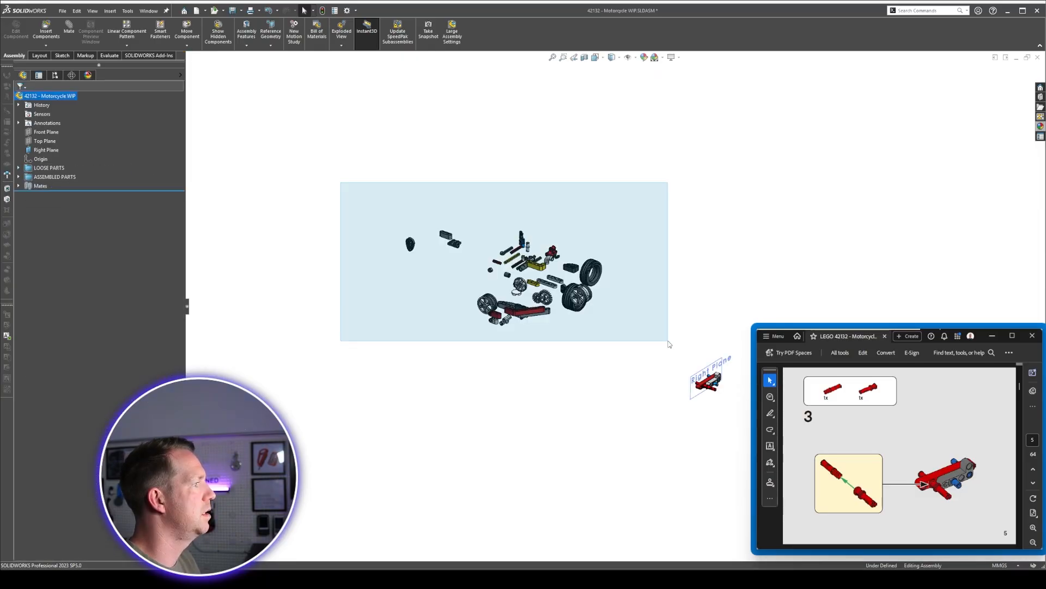
scroll(508, 283, down, 3)
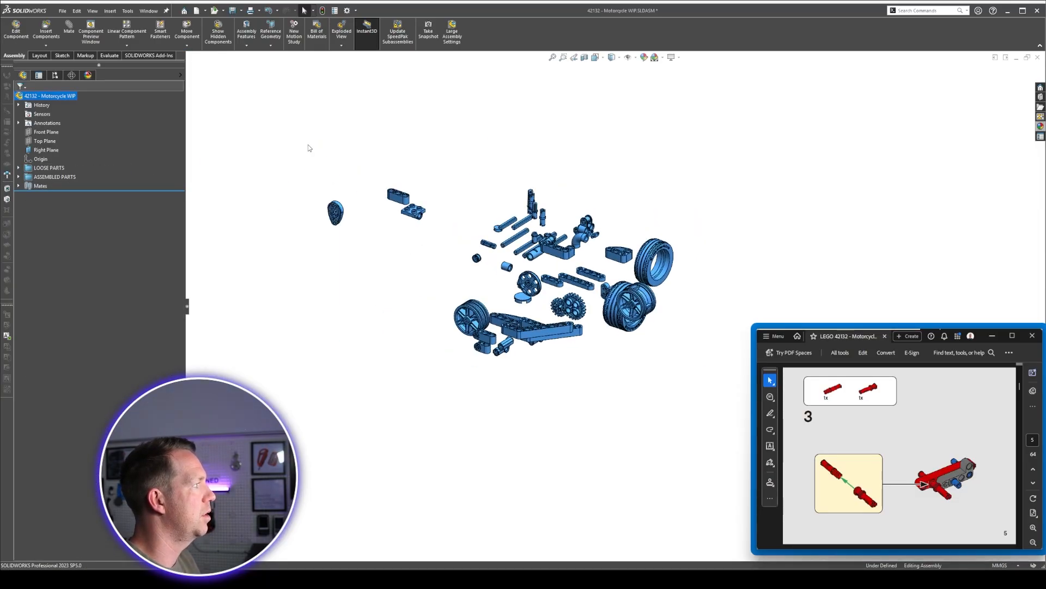
drag(285, 143, 718, 411)
right_click(598, 342)
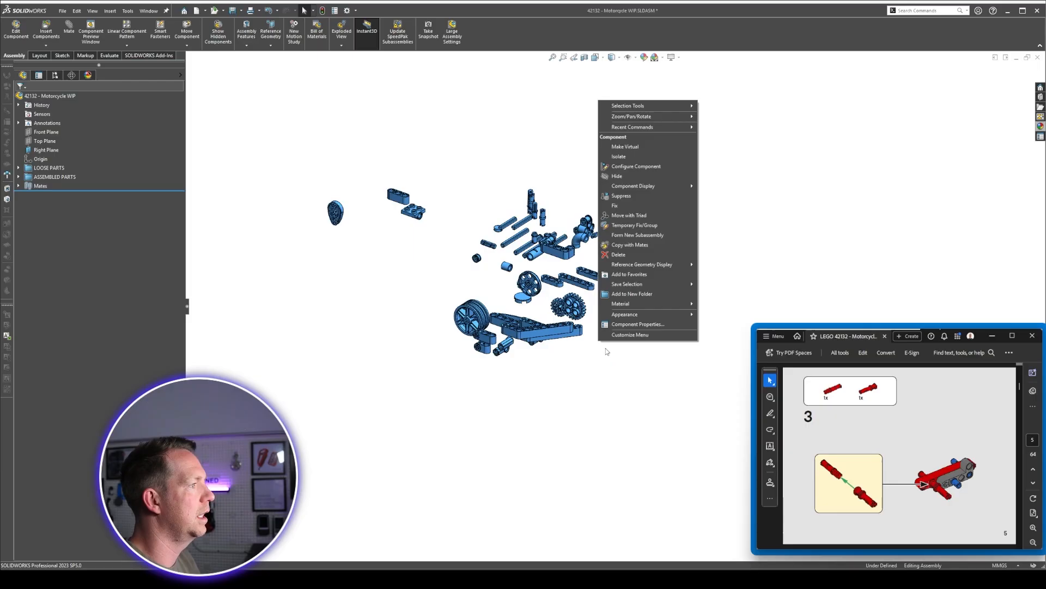
click(627, 179)
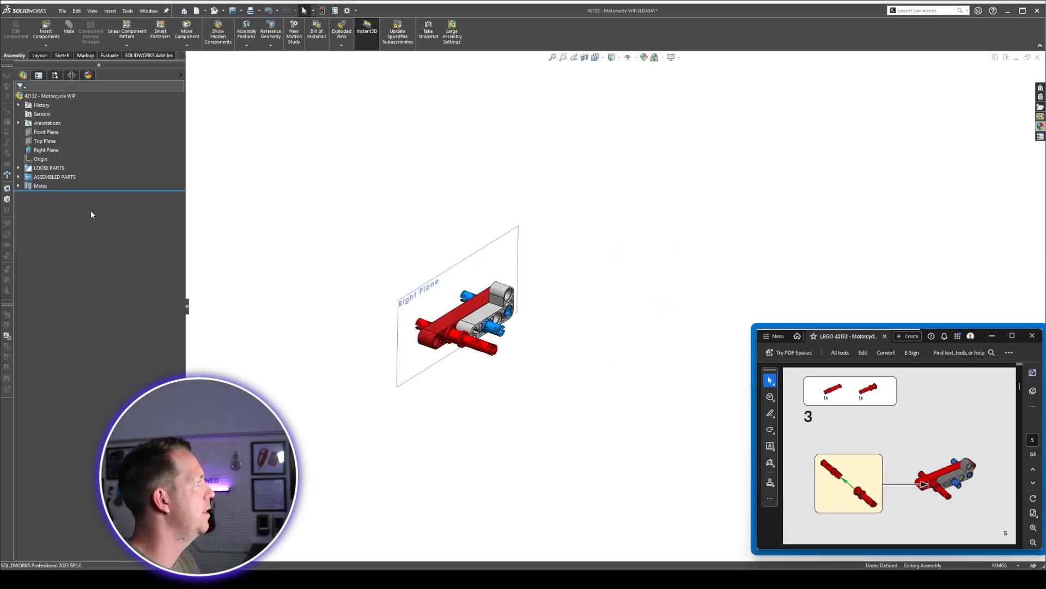
Move the three pins still visible in LOOSE PARTS (42924, 11214 and 65304) into the ASSEMBLED PARTS folder.
click(19, 169)
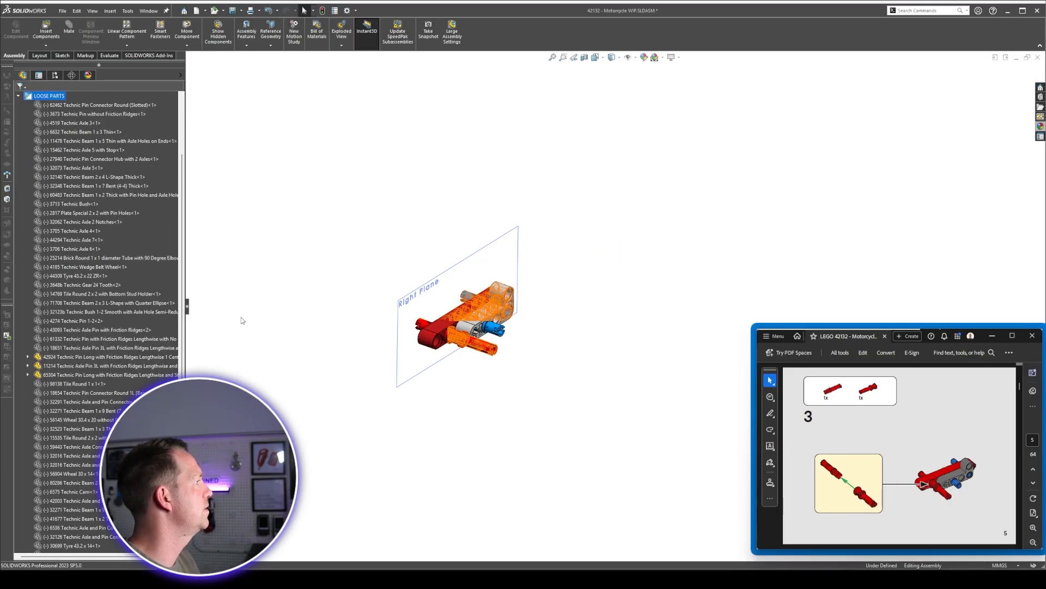
click(97, 356)
shift+click(72, 375)
scroll(74, 384, down, 2)
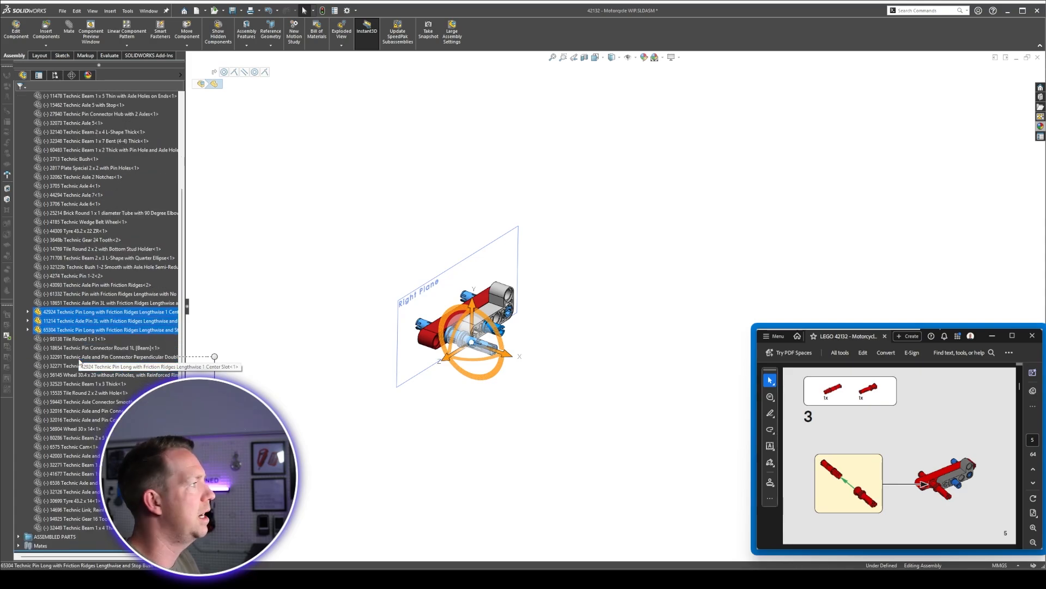
scroll(524, 336, down, 5)
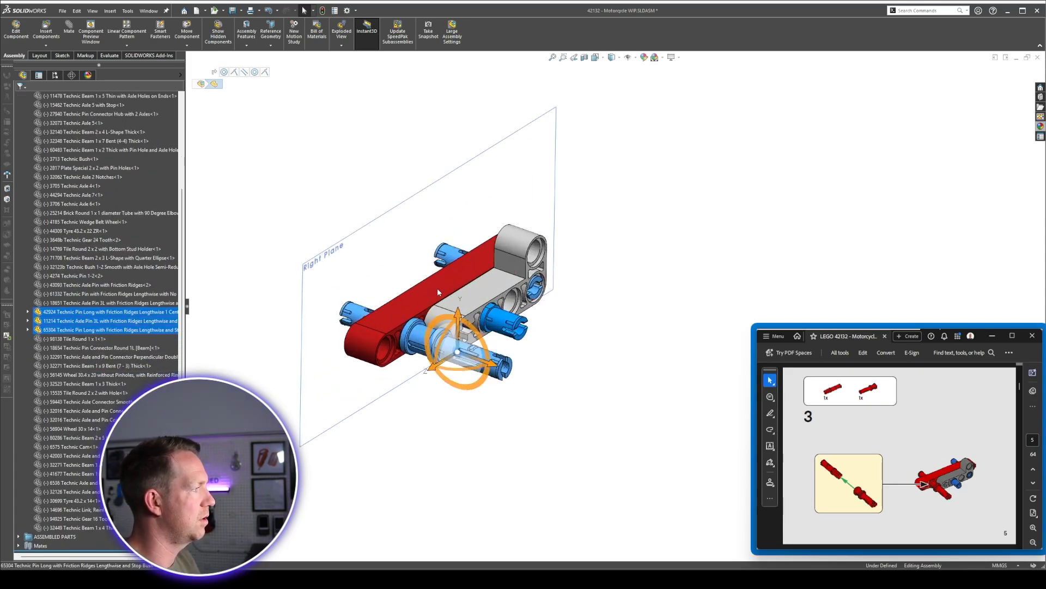
drag(86, 331, 86, 527)
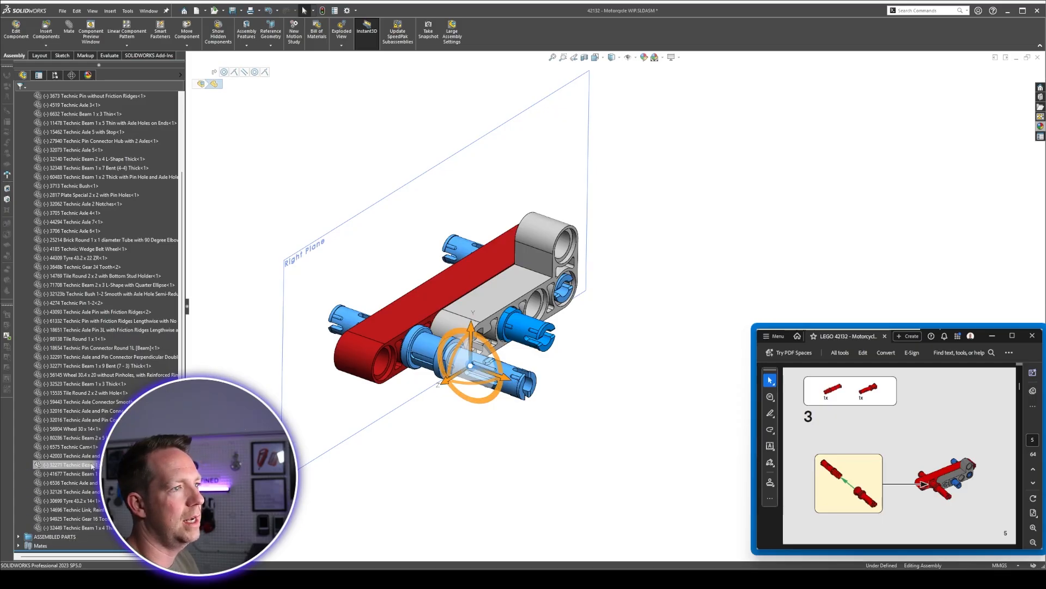
Show all the hidden components of the LOOSE PARTS folder again and collapse the folder.
scroll(76, 463, up, 4)
click(49, 168)
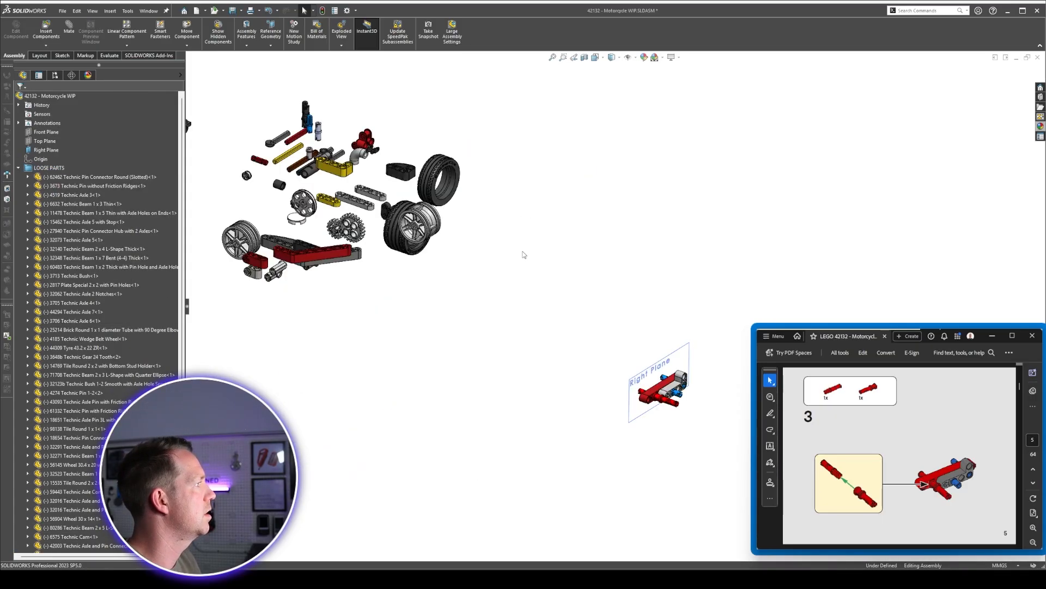
scroll(259, 307, up, 3)
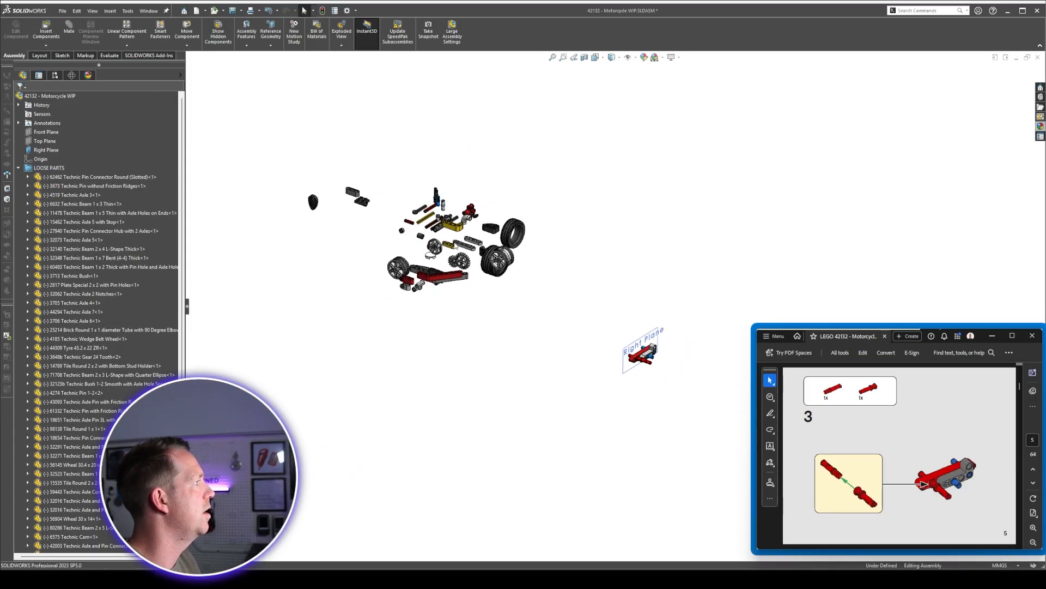
scroll(258, 306, down, 3)
click(19, 168)
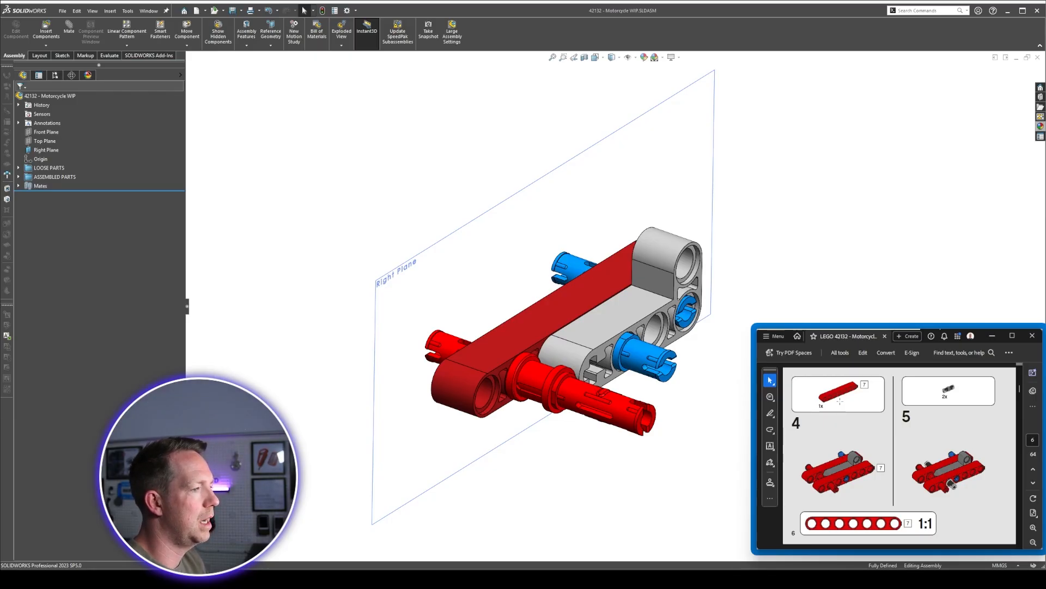
Place a copy of the red 1 x 7 beam in front of the long stop-bush pin.
scroll(643, 477, up, 1)
ctrl+drag(474, 296, 667, 332)
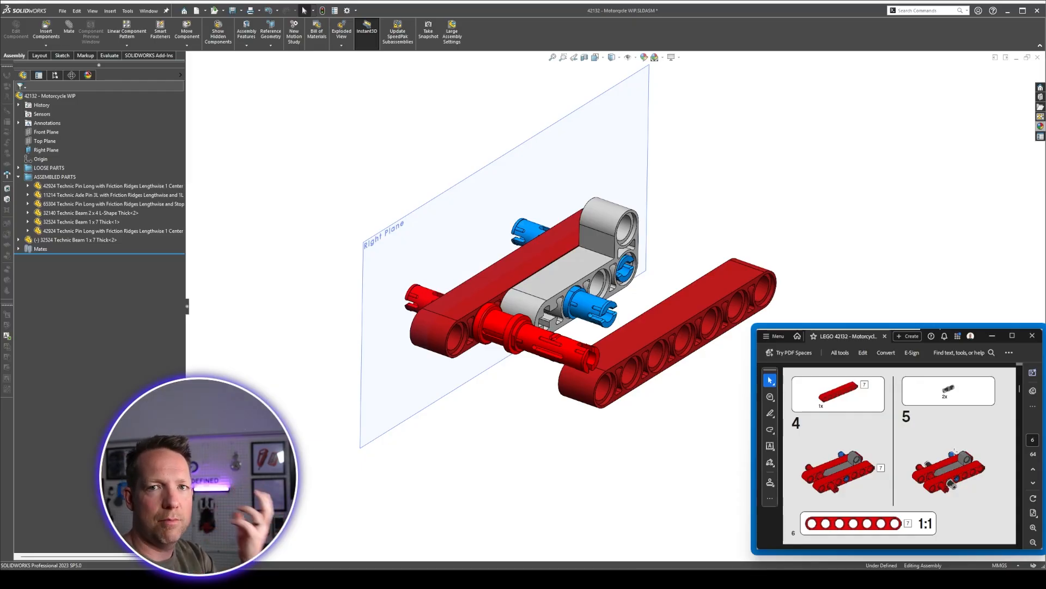
click(127, 45)
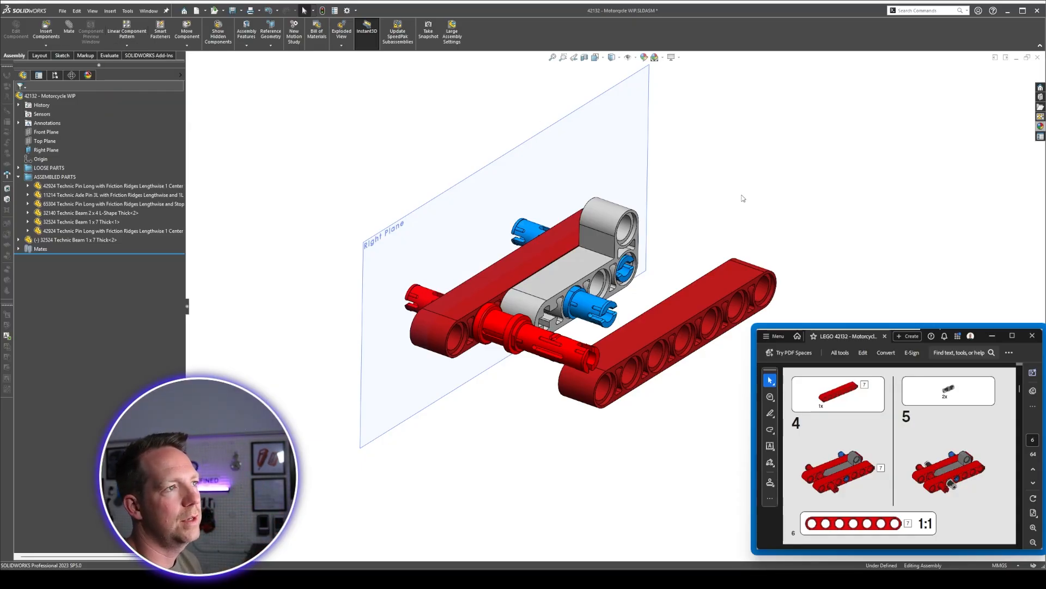
click(728, 213)
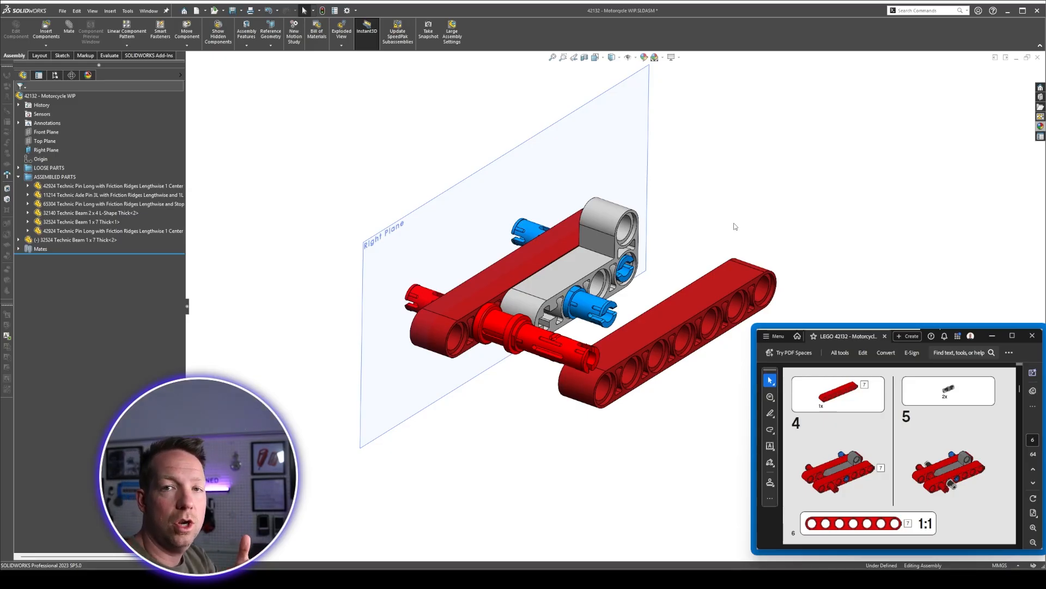
Delete the copied red 1 x 7 beam.
click(698, 293)
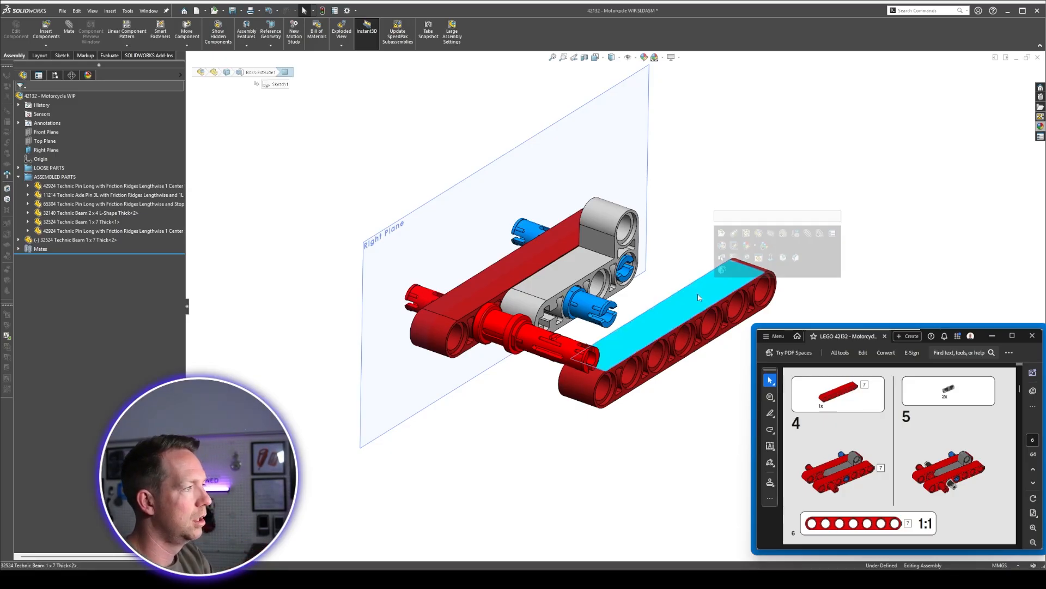
key(Delete)
key(Return)
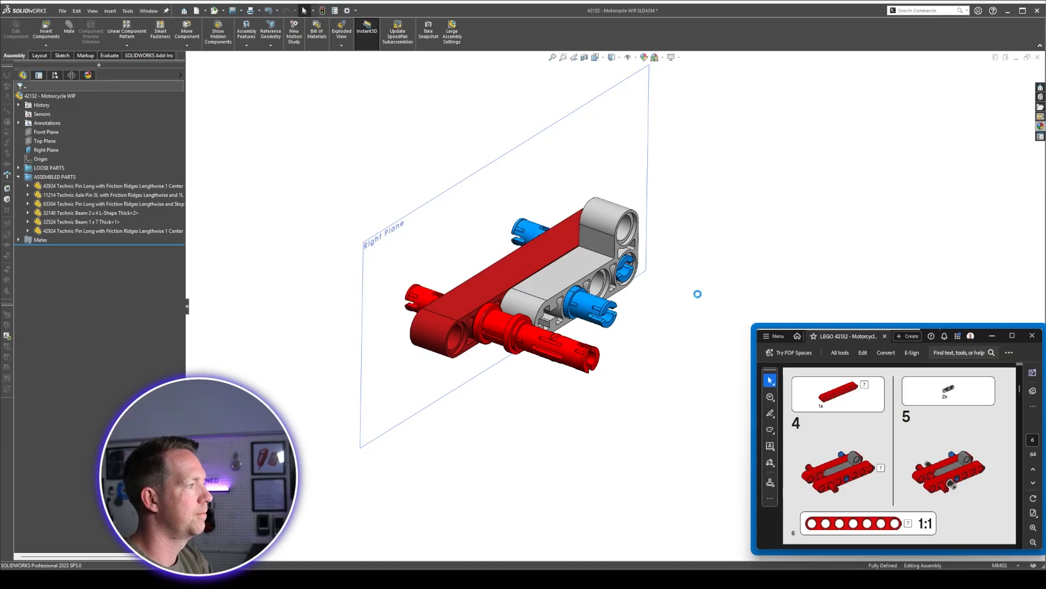
Delete the mate that ties the original red 1 x 7 beam to the assembly's Right Plane.
click(521, 270)
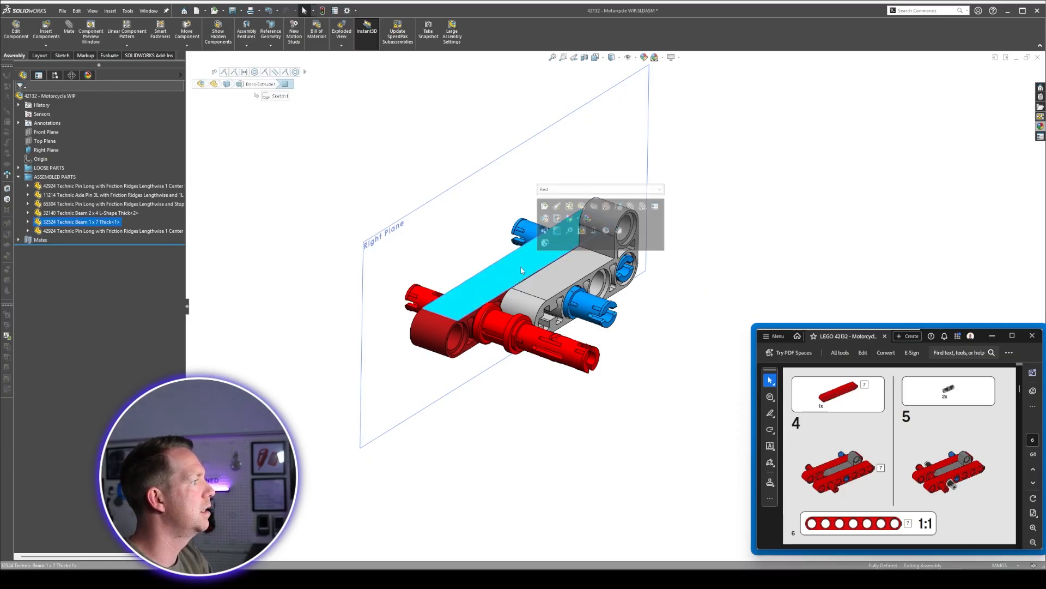
click(96, 222)
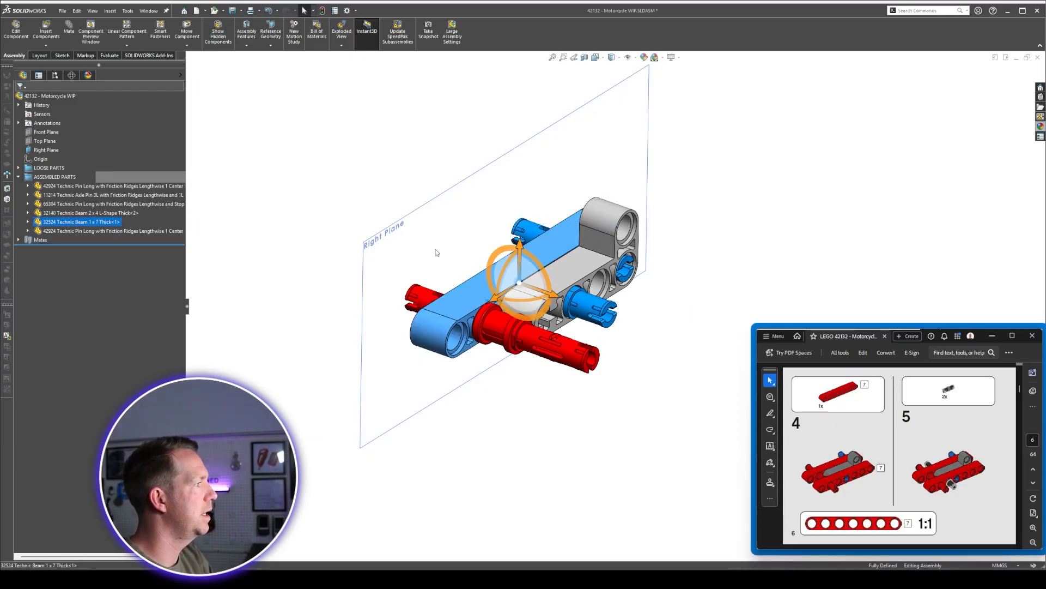
click(548, 251)
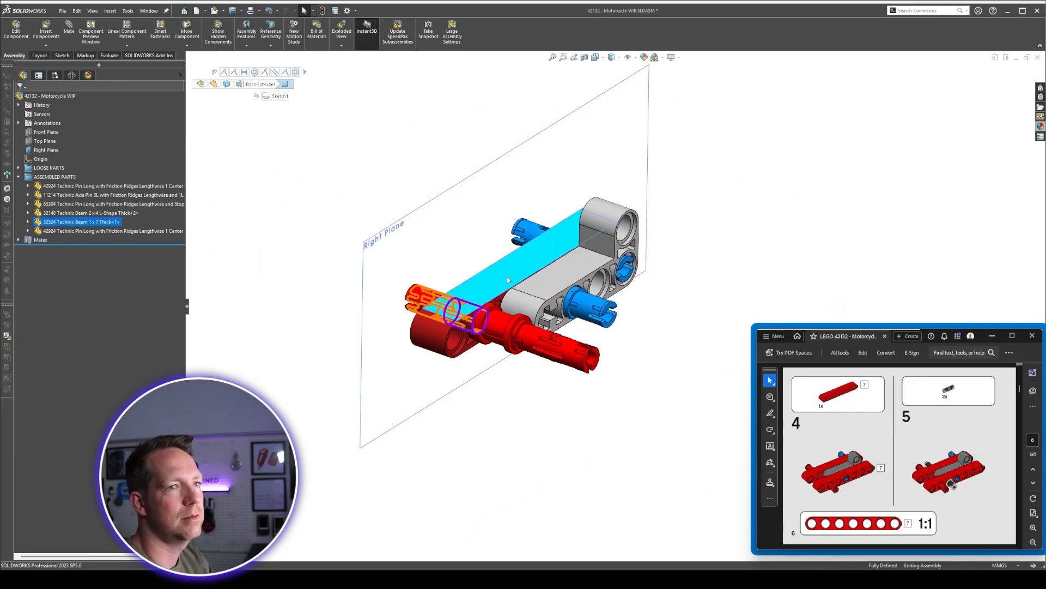
click(224, 72)
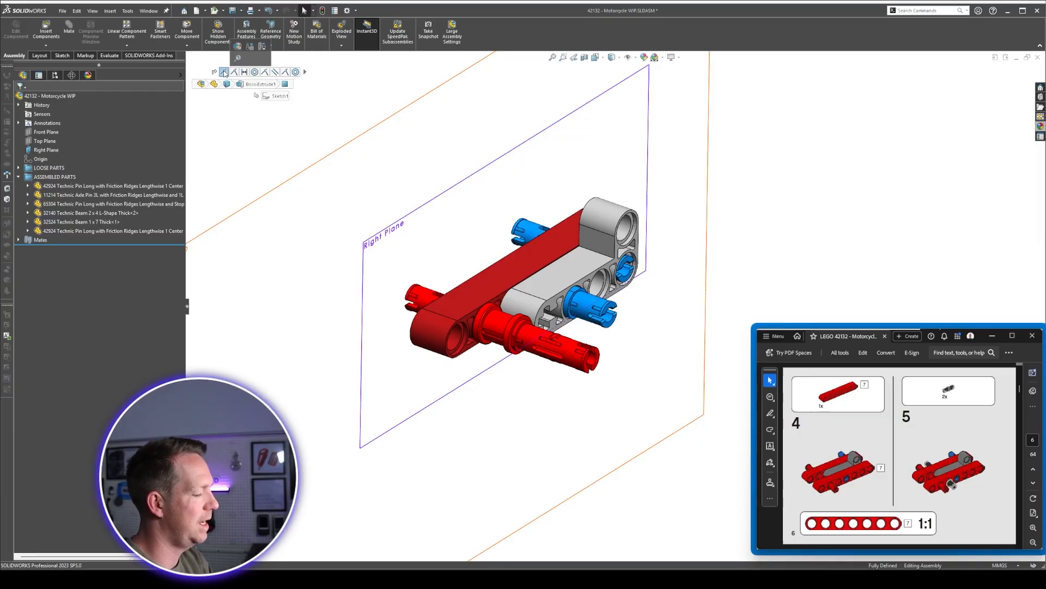
key(Delete)
key(Return)
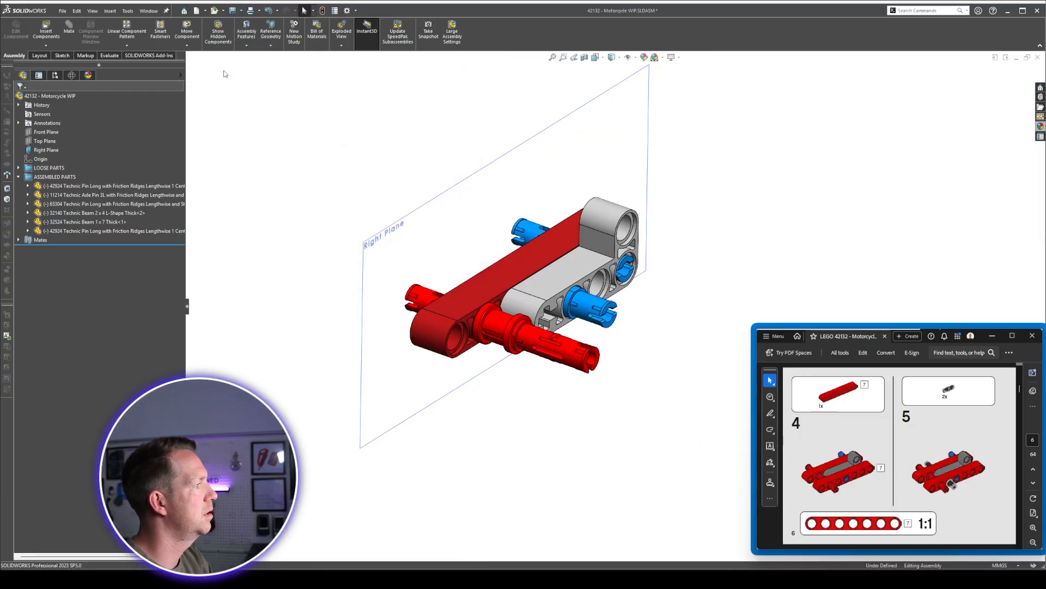
Mate the Top plane of the assembled grey 2 x 4 L-shape beam coincident with the assembly's Right Plane and collapse the beam's feature list.
drag(518, 266, 512, 298)
click(633, 410)
click(506, 237)
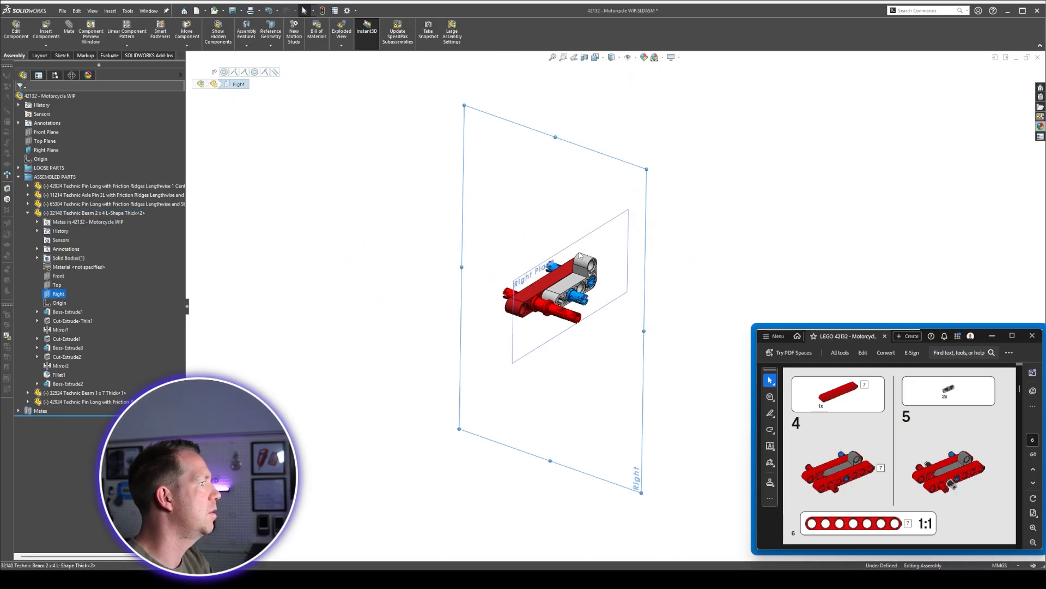
middle_drag(581, 255, 568, 309)
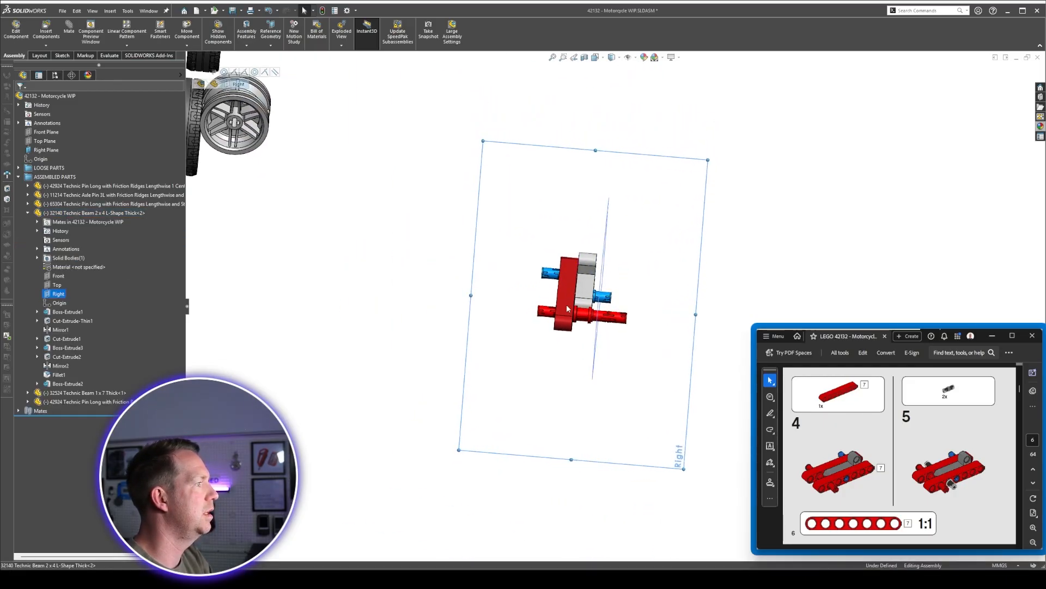
click(57, 284)
scroll(553, 255, down, 3)
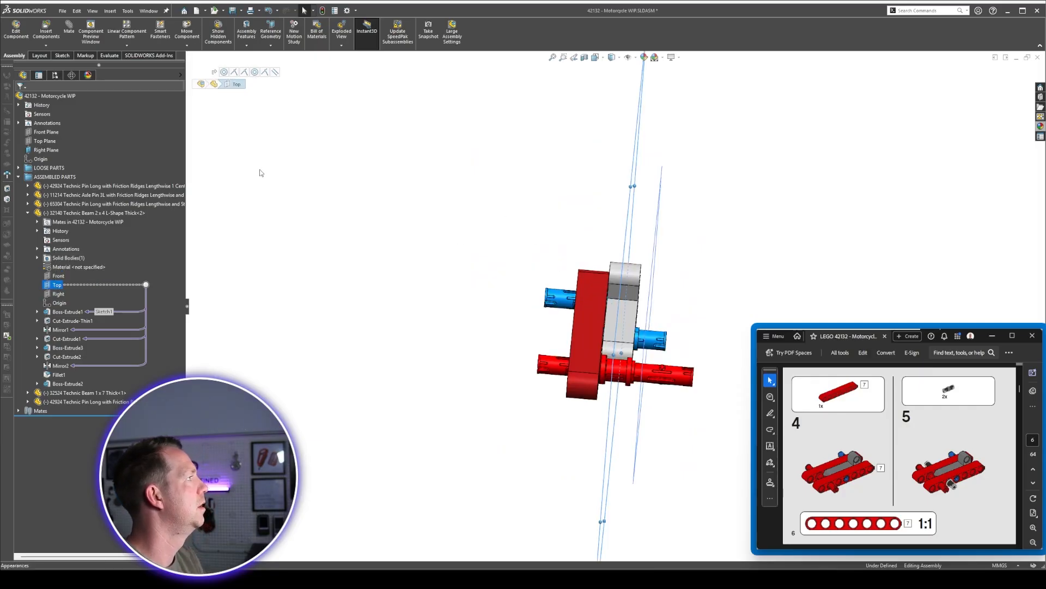
click(48, 150)
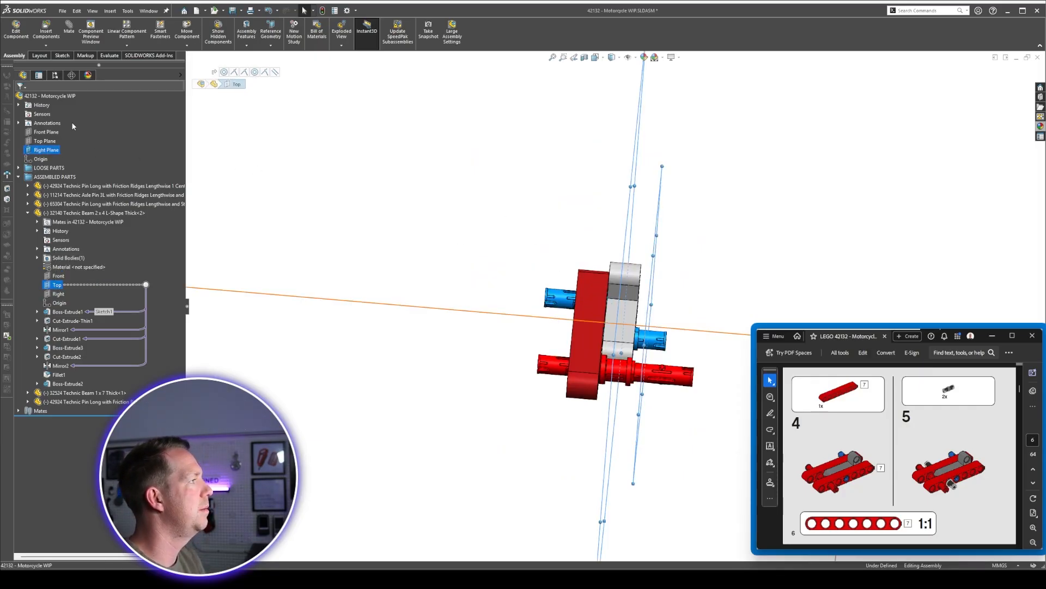
click(68, 28)
key(Escape)
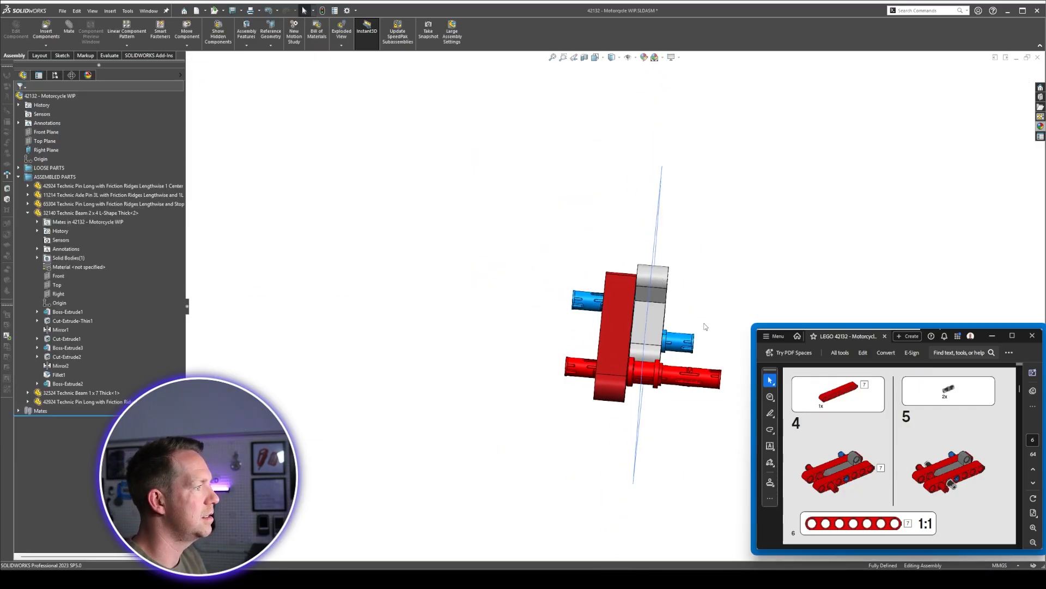
scroll(705, 327, down, 3)
middle_drag(661, 343, 635, 384)
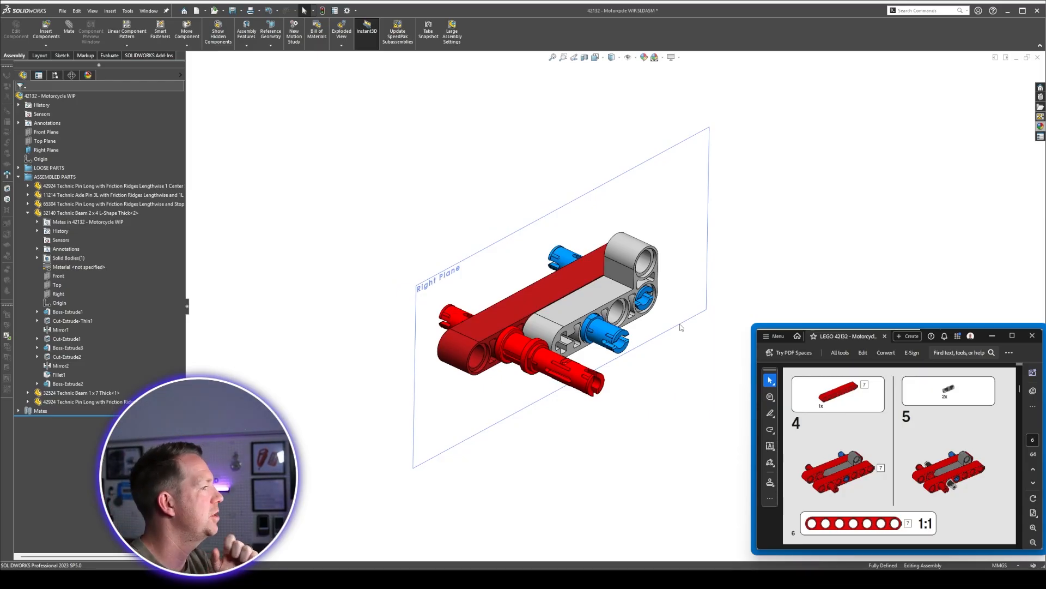
click(28, 213)
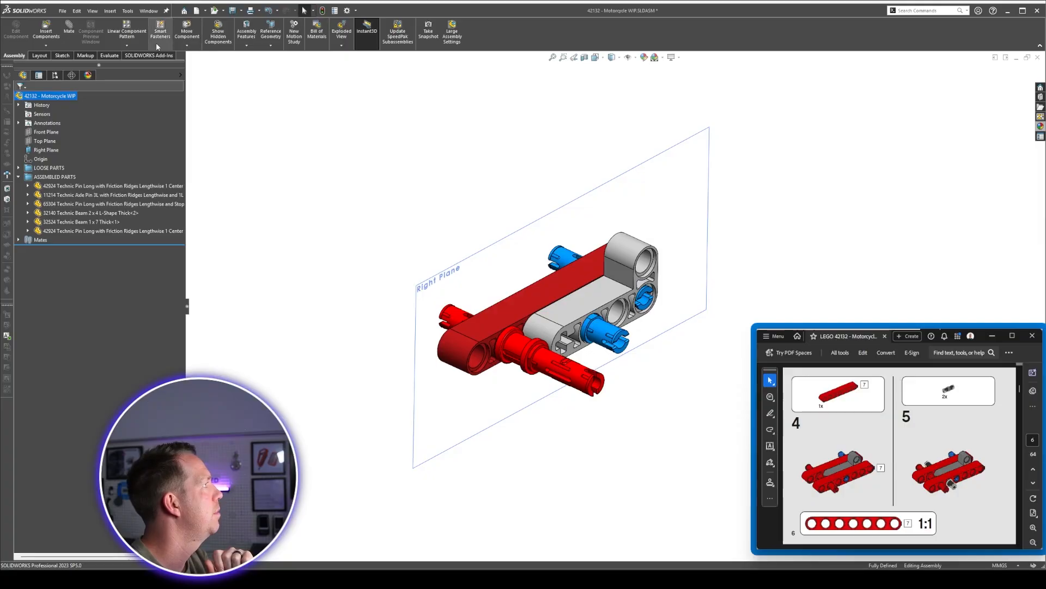
Mirror the red 1 x 7 beam about the assembly's Right Plane with Mirror Components.
click(128, 46)
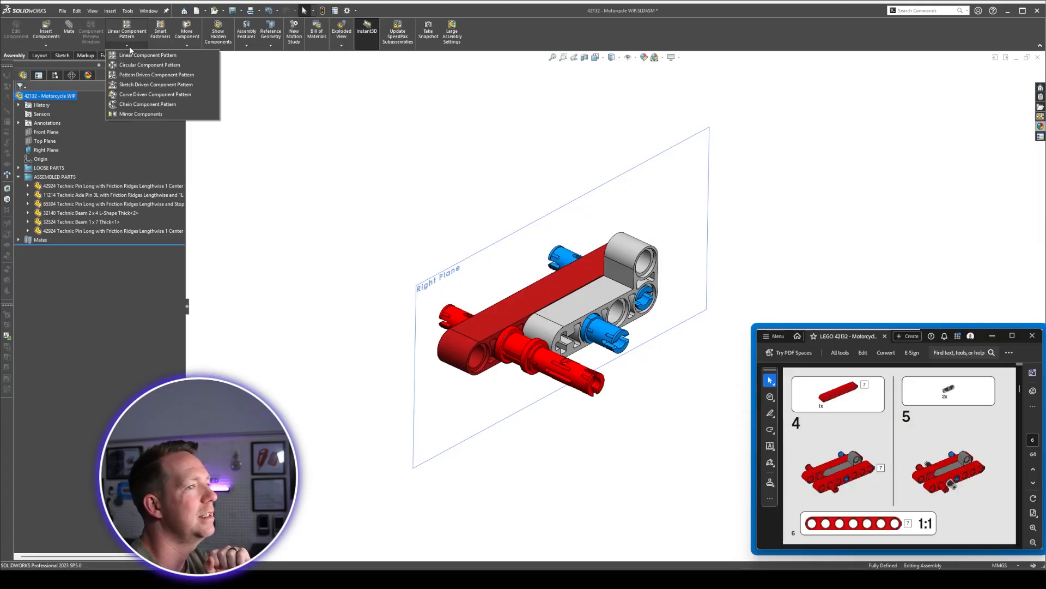
click(150, 114)
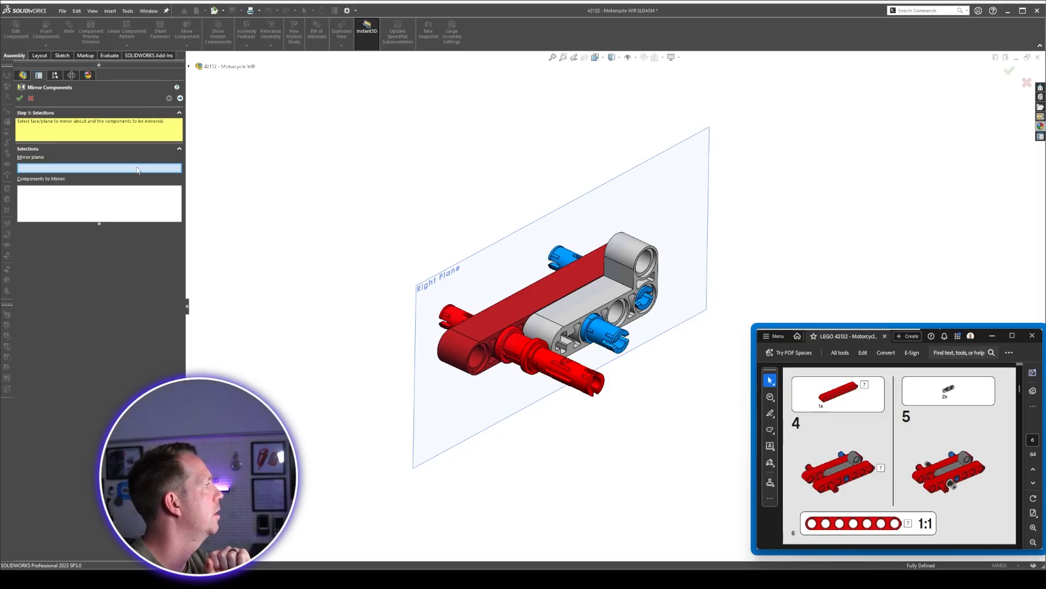
click(455, 269)
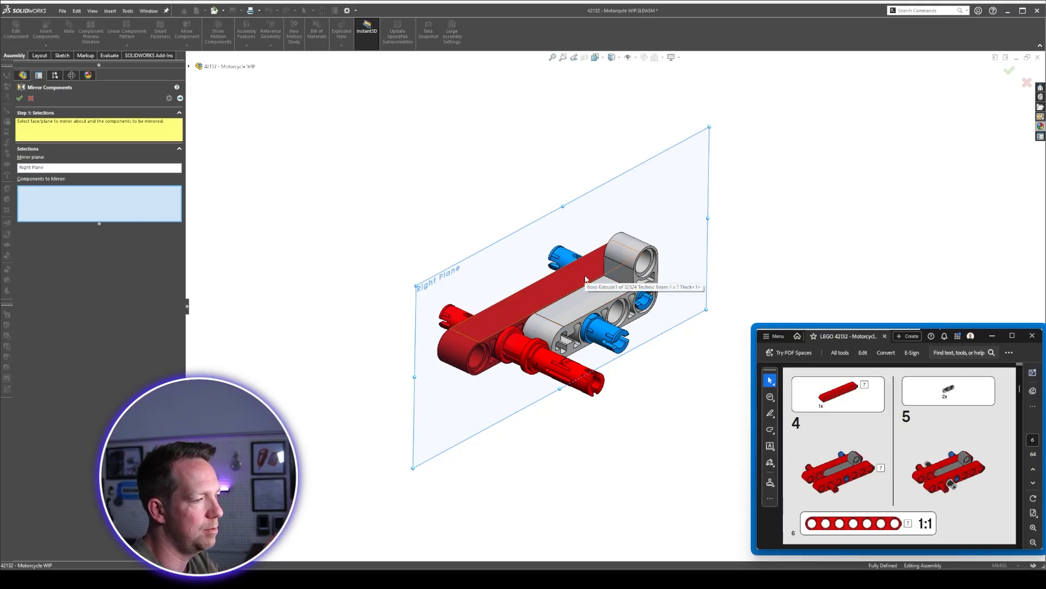
click(560, 293)
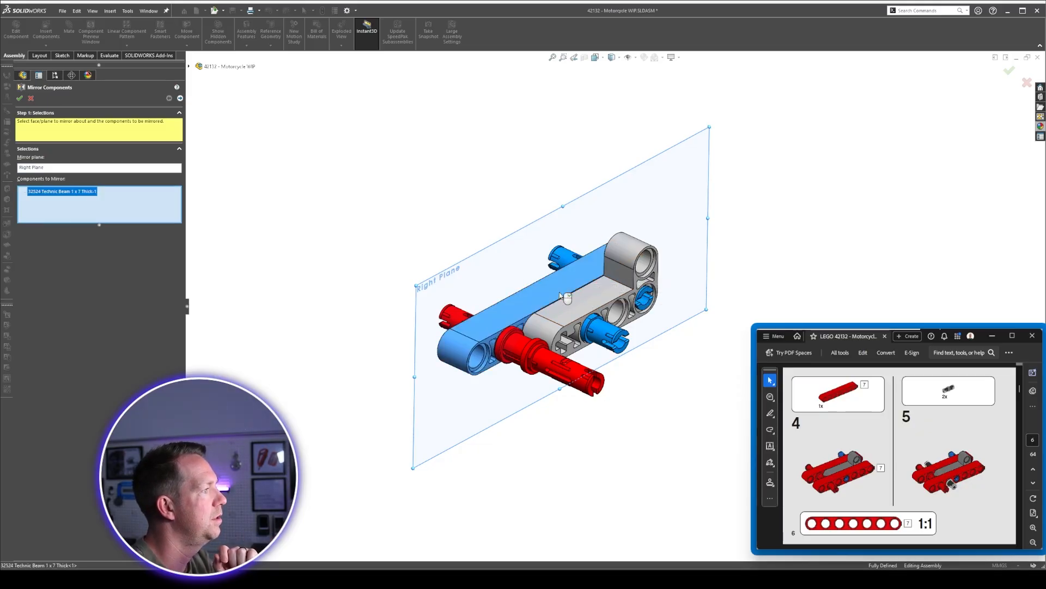
click(179, 98)
click(169, 98)
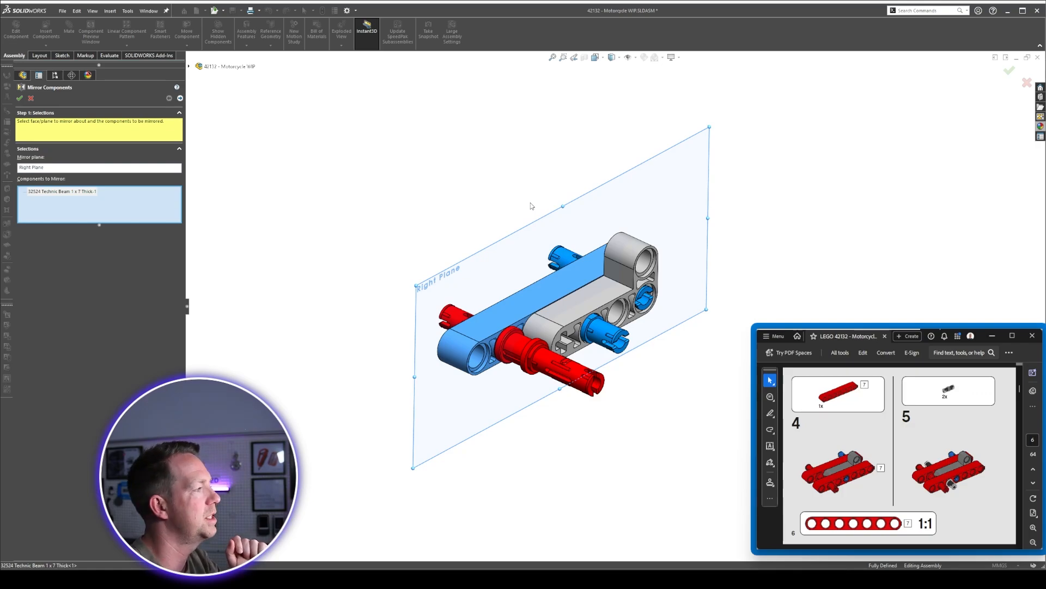
click(19, 98)
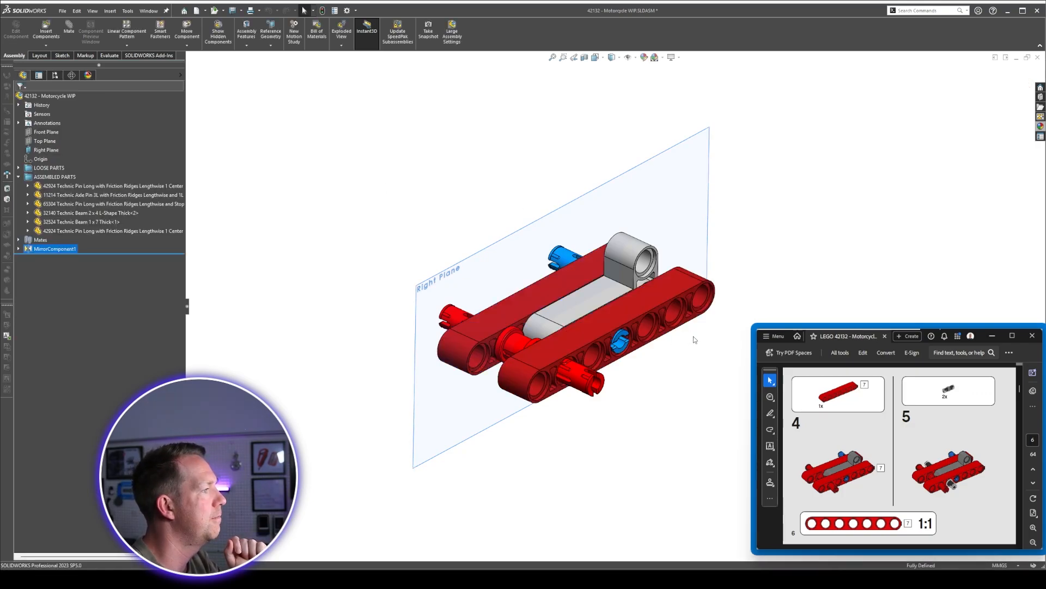
Inspect which component the mirror feature contains and save the assembly.
middle_drag(696, 362, 643, 305)
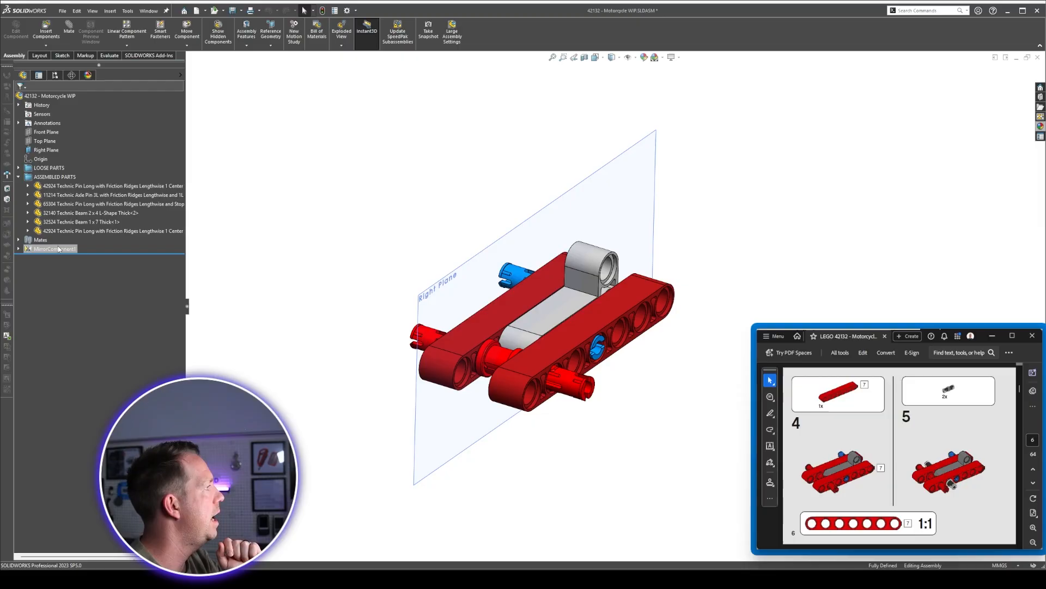
click(19, 249)
click(73, 257)
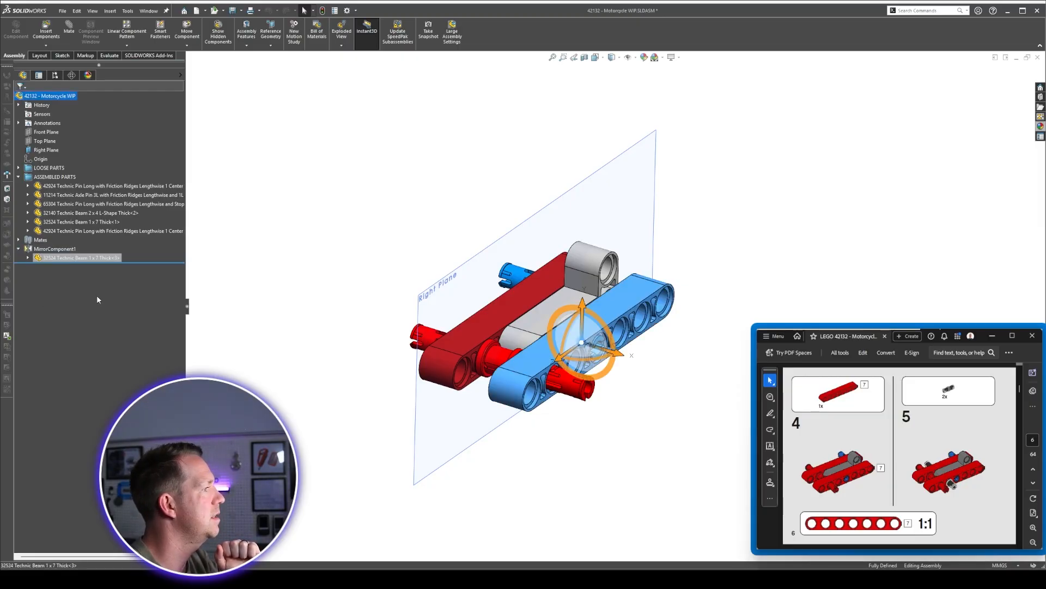
click(547, 482)
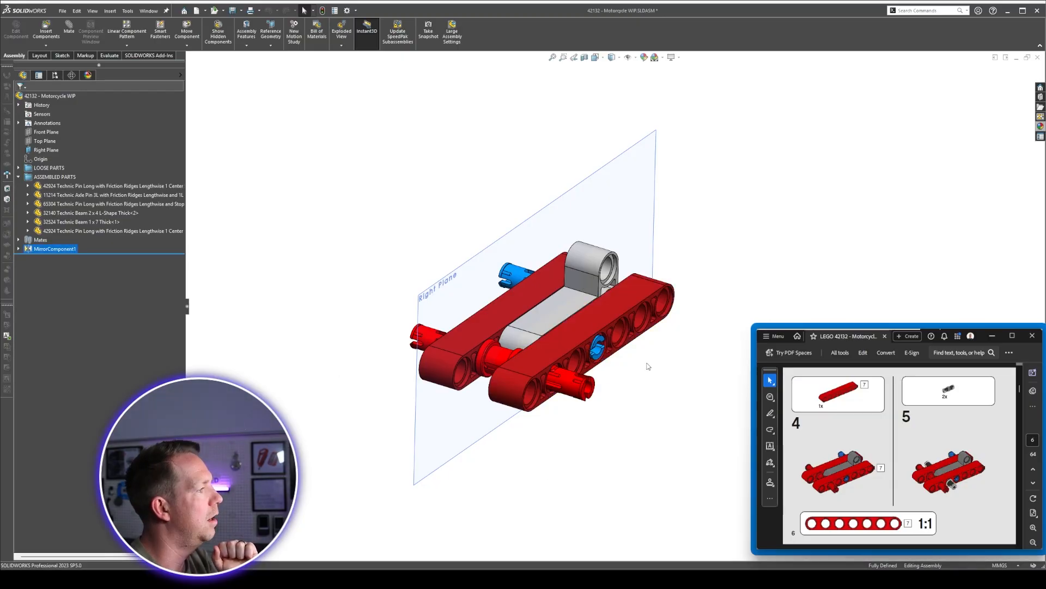
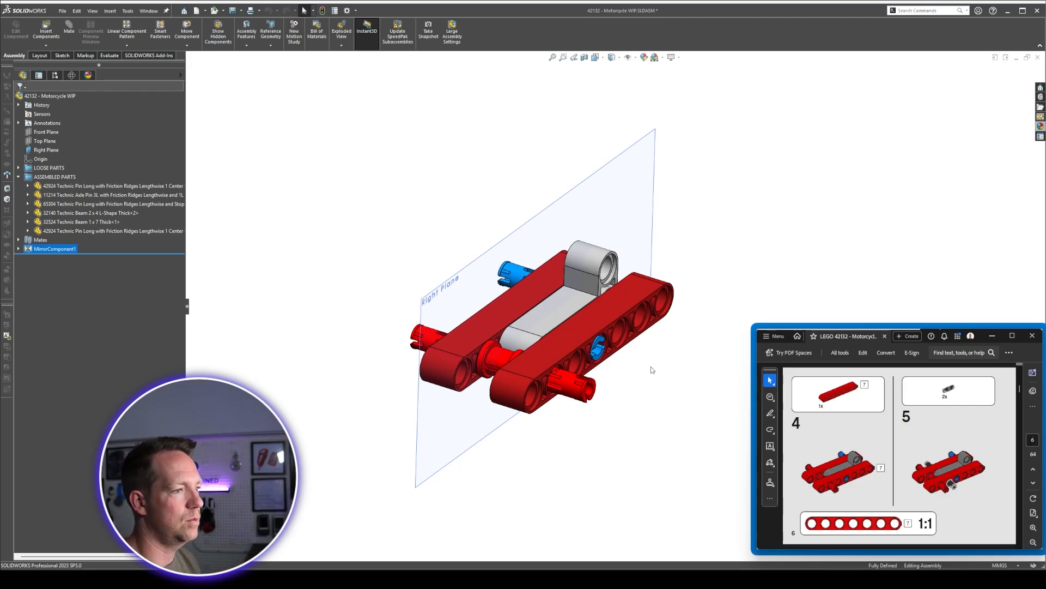
key(ctrl+s)
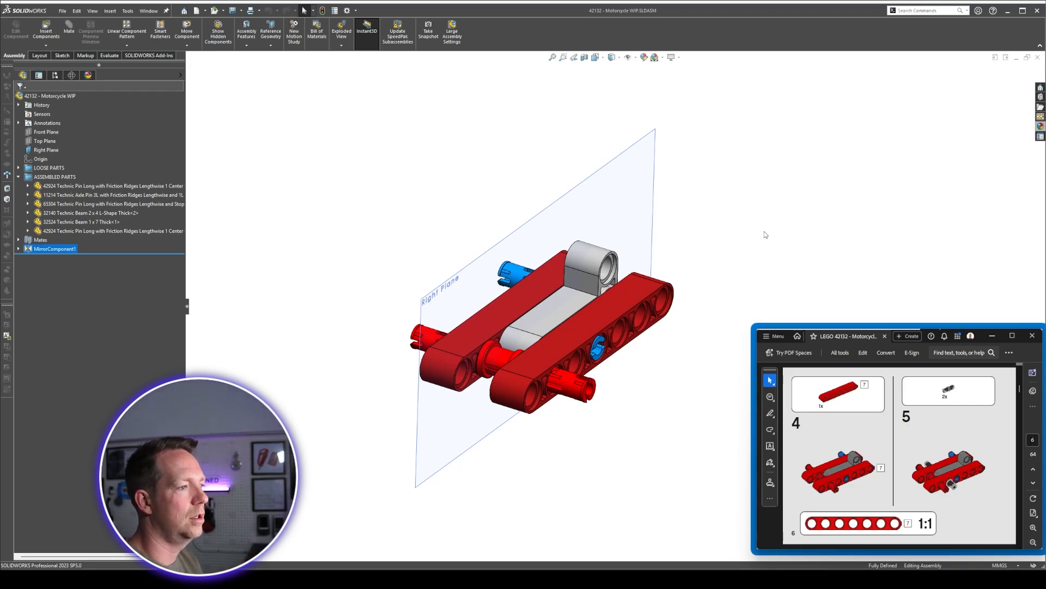
Move the loose black friction-ridge pin (61332) closer to the assembled beams.
middle_drag(610, 322, 674, 308)
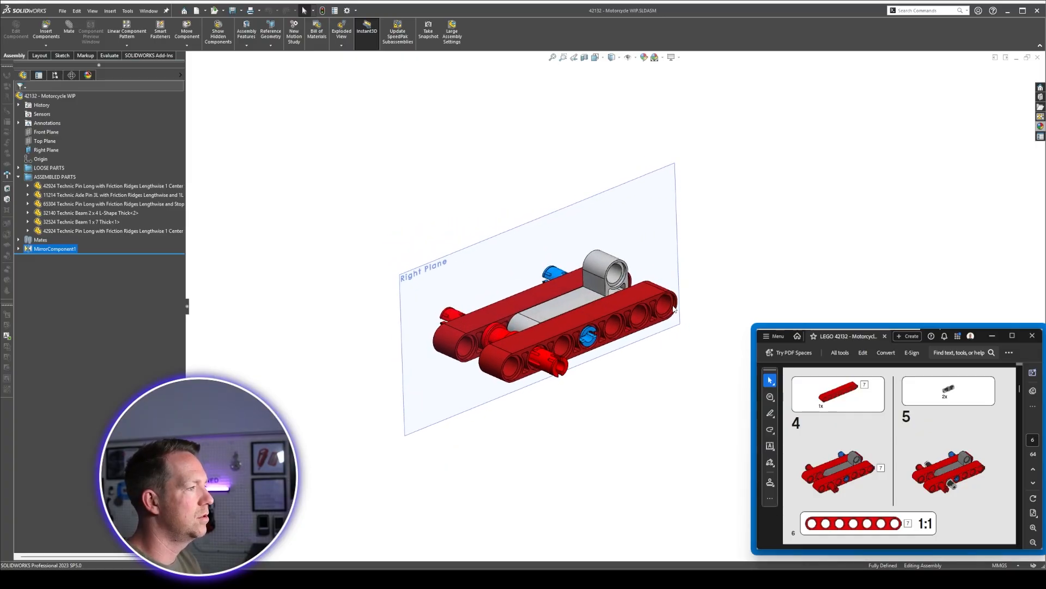
scroll(676, 305, down, 2)
scroll(708, 295, up, 2)
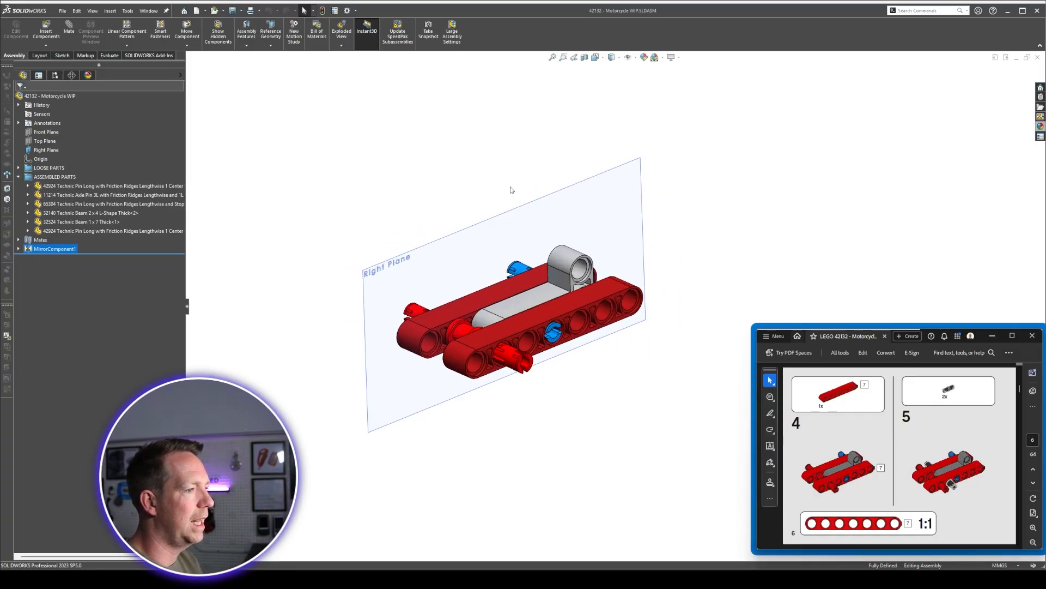
scroll(513, 211, up, 5)
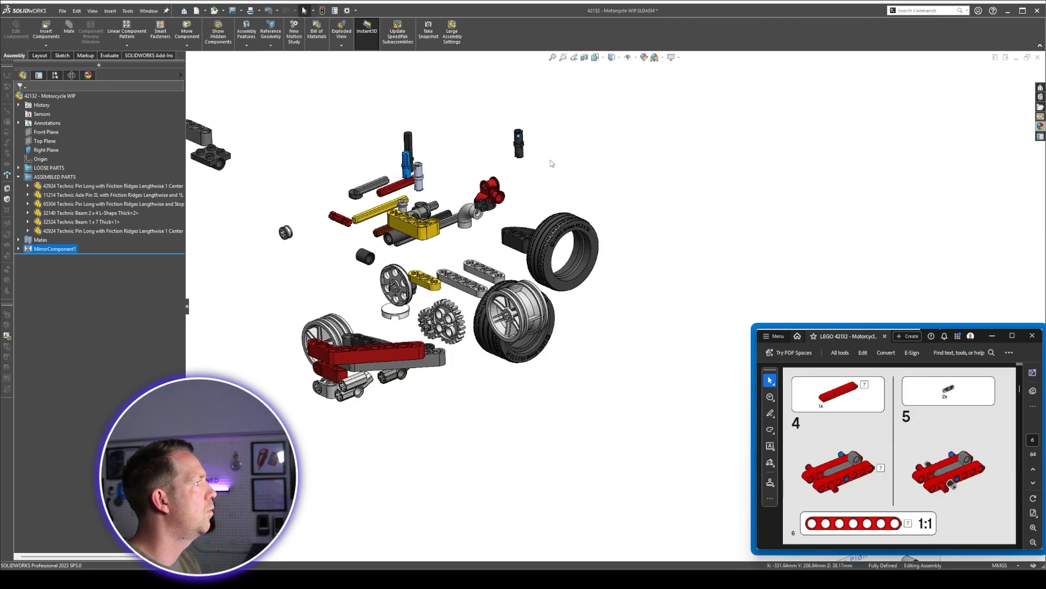
click(536, 164)
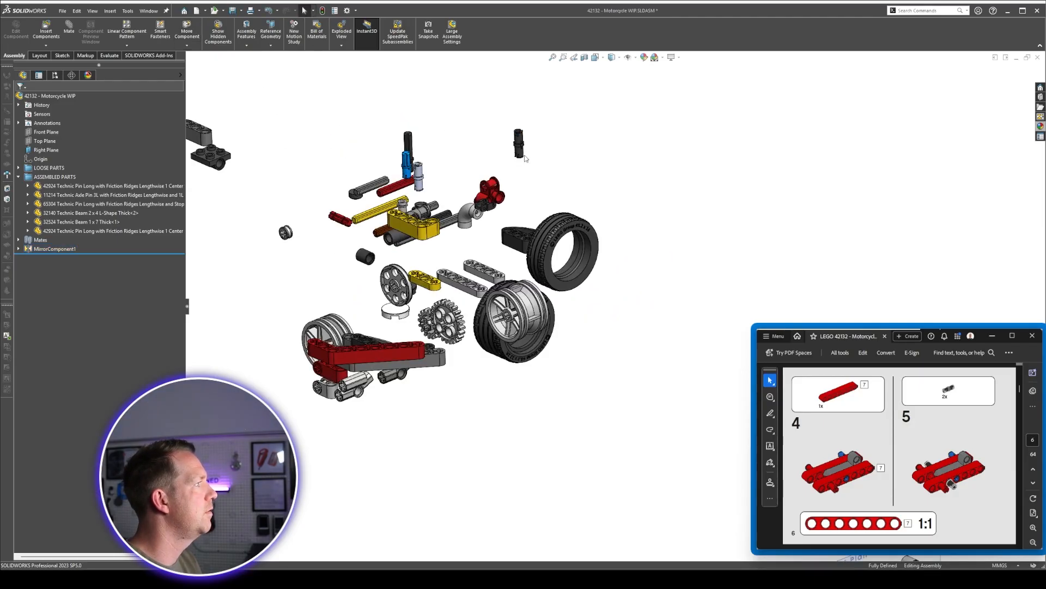
drag(522, 154, 683, 446)
scroll(708, 457, up, 6)
scroll(729, 436, down, 4)
scroll(680, 297, down, 3)
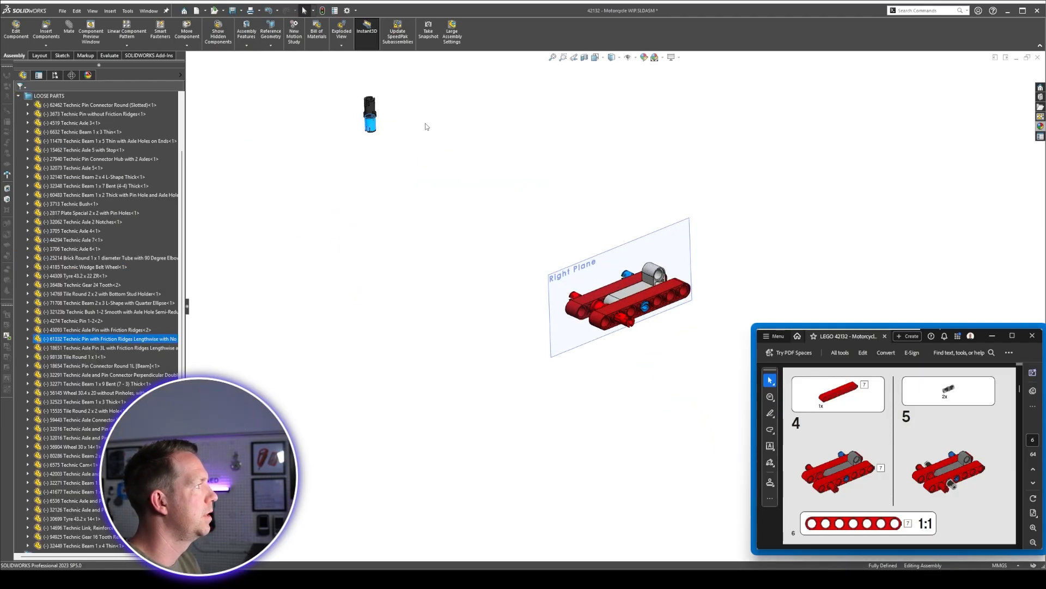
click(341, 119)
drag(370, 110, 511, 120)
Place a copy of the black friction-ridge pin (61332) near the assembled beams.
scroll(654, 142, down, 3)
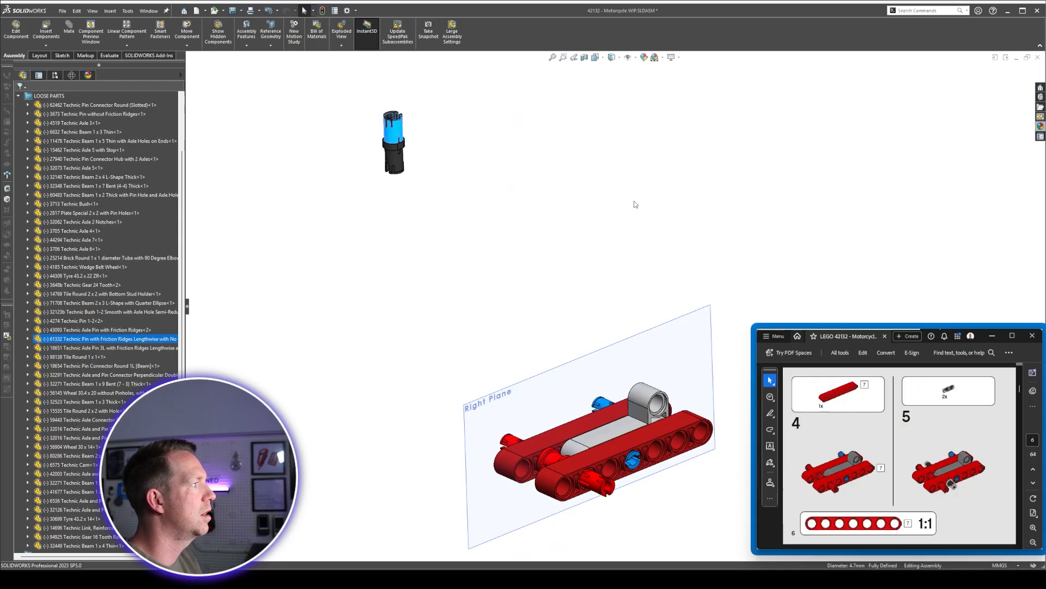
click(635, 206)
scroll(641, 305, up, 3)
scroll(644, 308, down, 2)
click(419, 159)
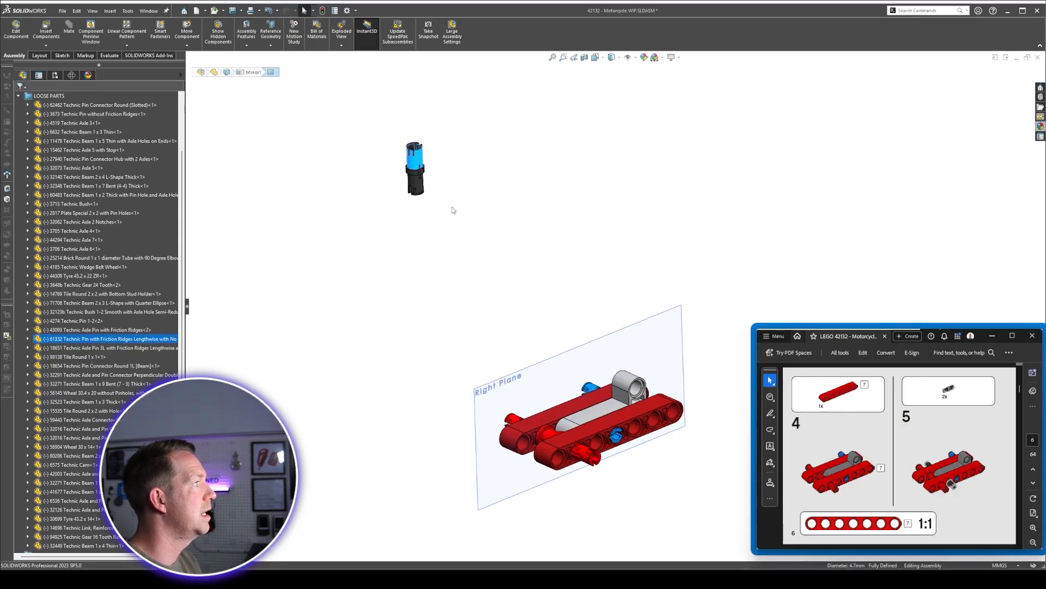
drag(420, 189, 539, 504)
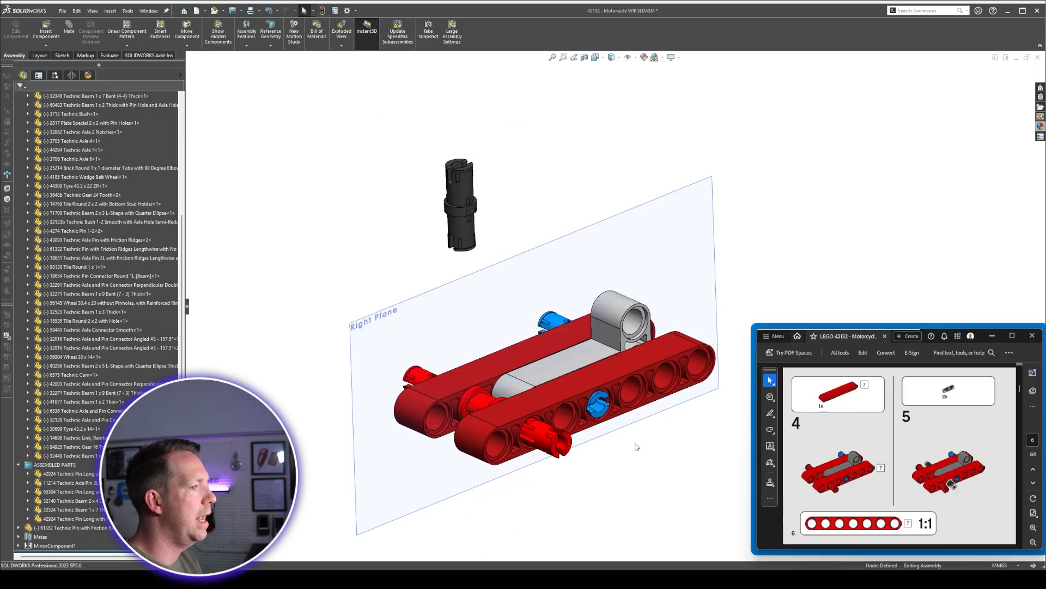
Move the copied black pin beside the outer face of the original red 1 x 7 beam, near its empty hole.
middle_drag(432, 261, 444, 315)
scroll(443, 314, up, 1)
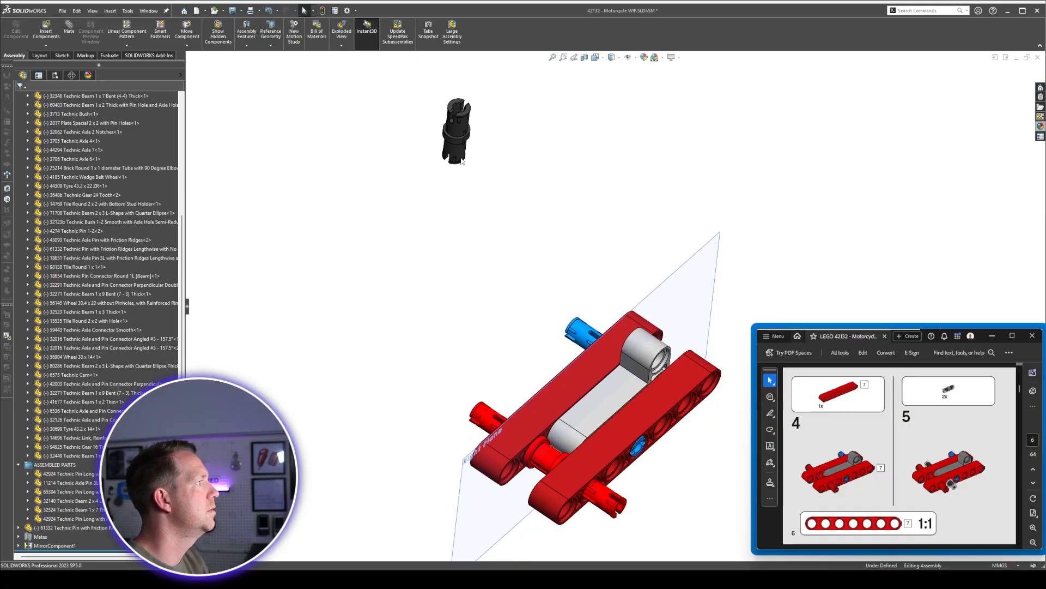
drag(458, 156, 507, 365)
drag(507, 365, 510, 382)
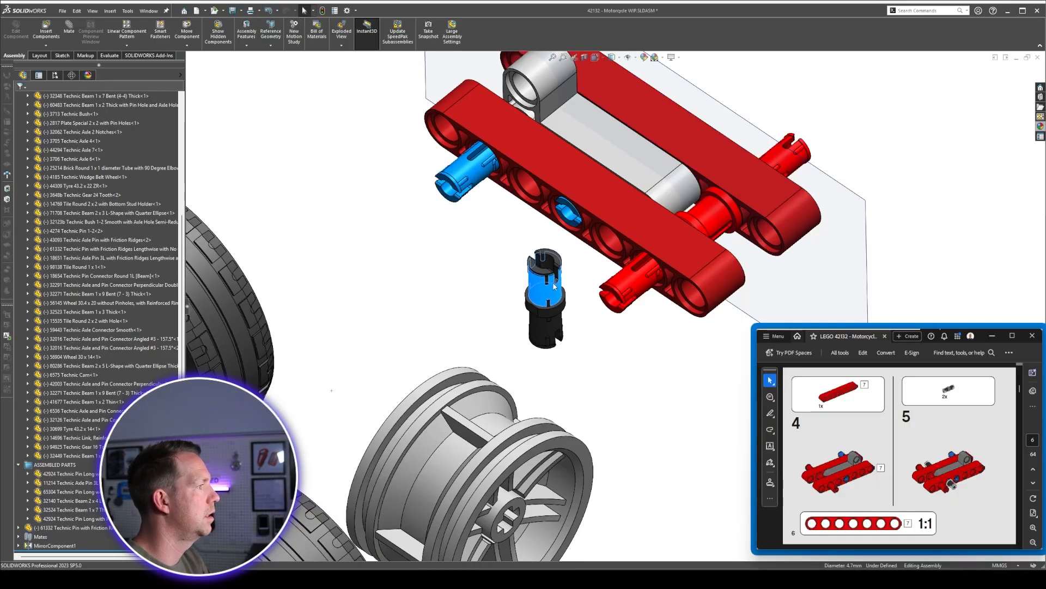
drag(543, 279, 555, 265)
click(619, 311)
scroll(617, 257, down, 3)
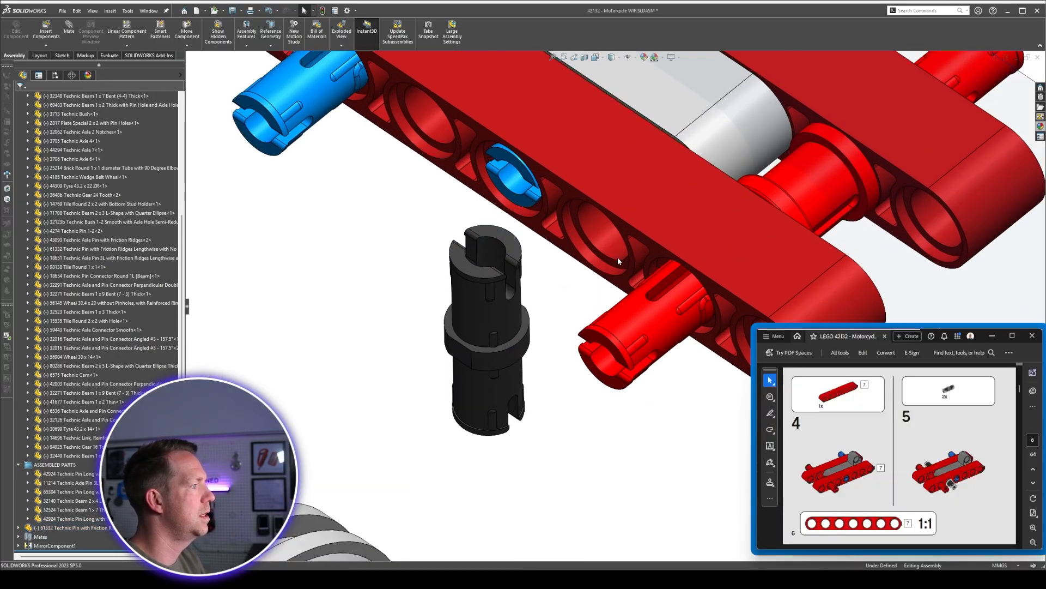
Mate the black pin concentric with the original red beam's empty hole between the blue axle pin and the long red pin.
click(485, 316)
ctrl+click(610, 240)
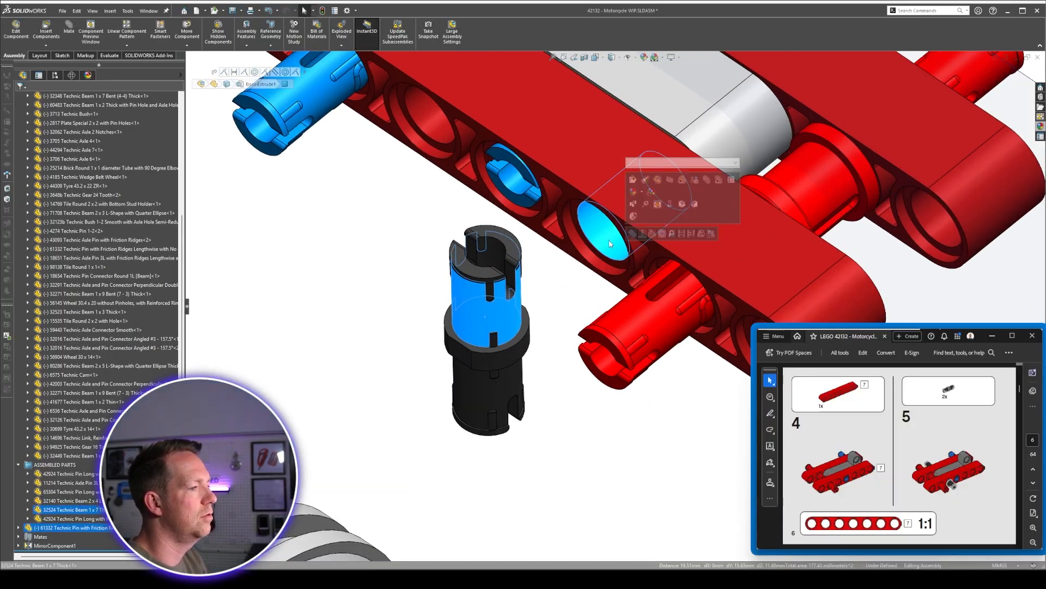
click(662, 235)
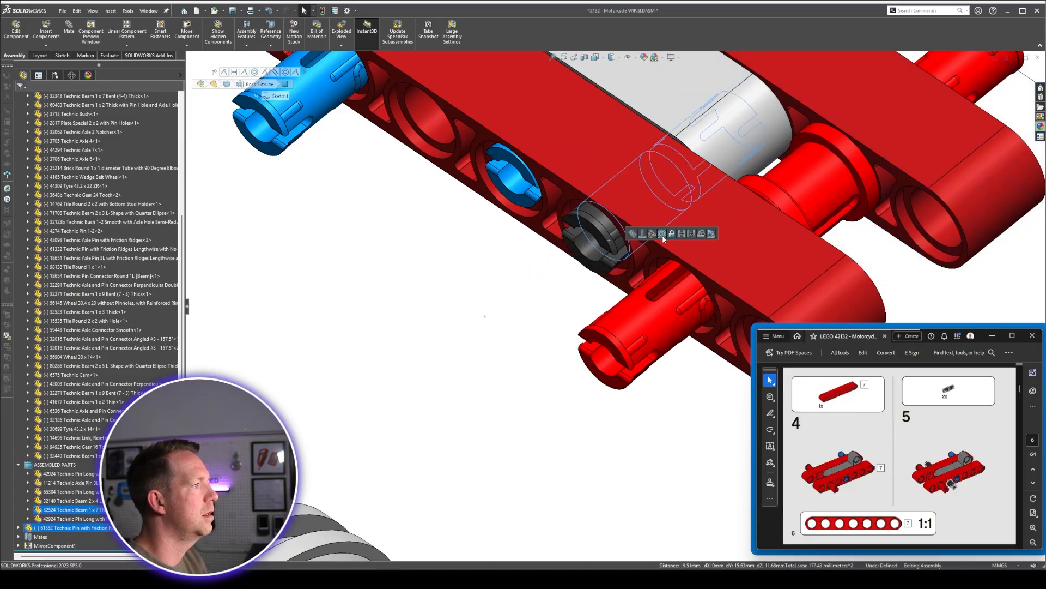
Pull the black pin out of the hole and mate its collar against the red beam so that it sits seated in the hole.
drag(597, 253, 455, 343)
click(616, 262)
middle_drag(616, 262, 527, 266)
ctrl+click(528, 262)
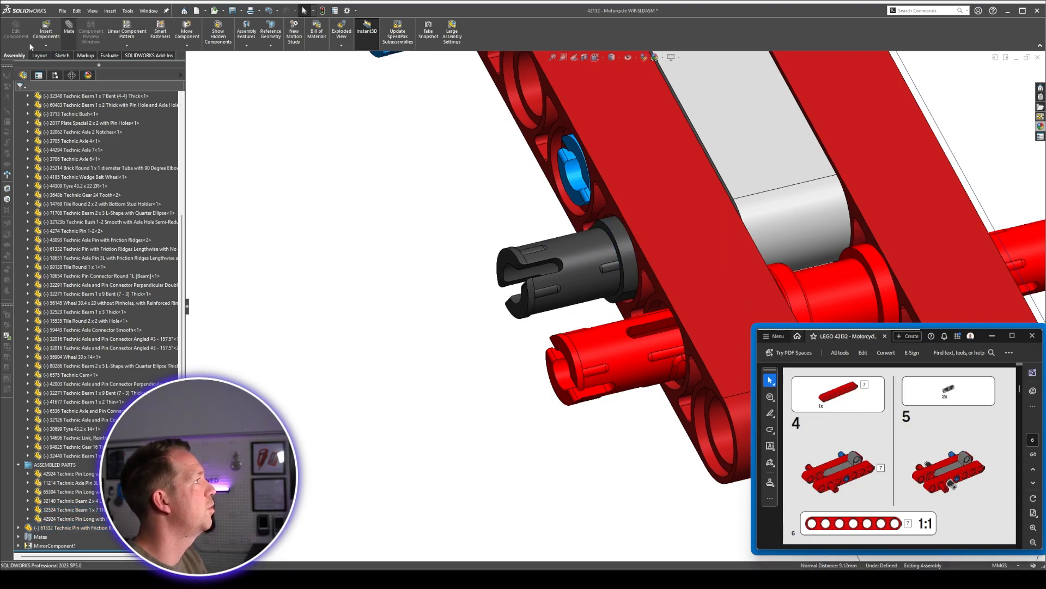
Mate a slot face at the black pin's open end coincident with the matching slot face of the neighbouring red axle pin.
click(68, 31)
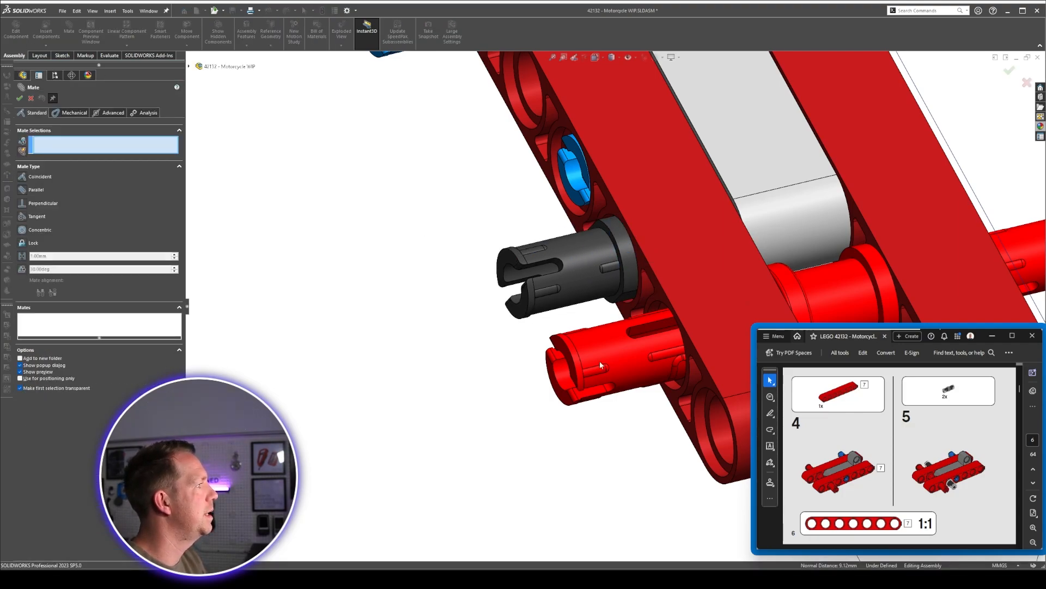
scroll(601, 365, down, 2)
click(513, 237)
middle_drag(512, 237, 620, 413)
scroll(674, 406, up, 3)
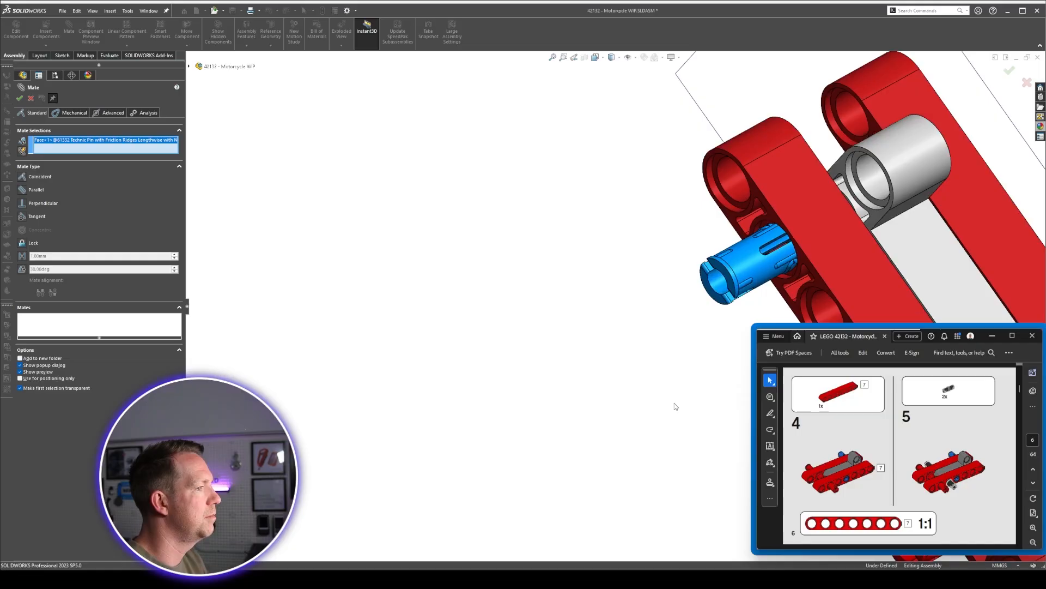
scroll(675, 406, up, 2)
scroll(583, 352, down, 5)
click(581, 348)
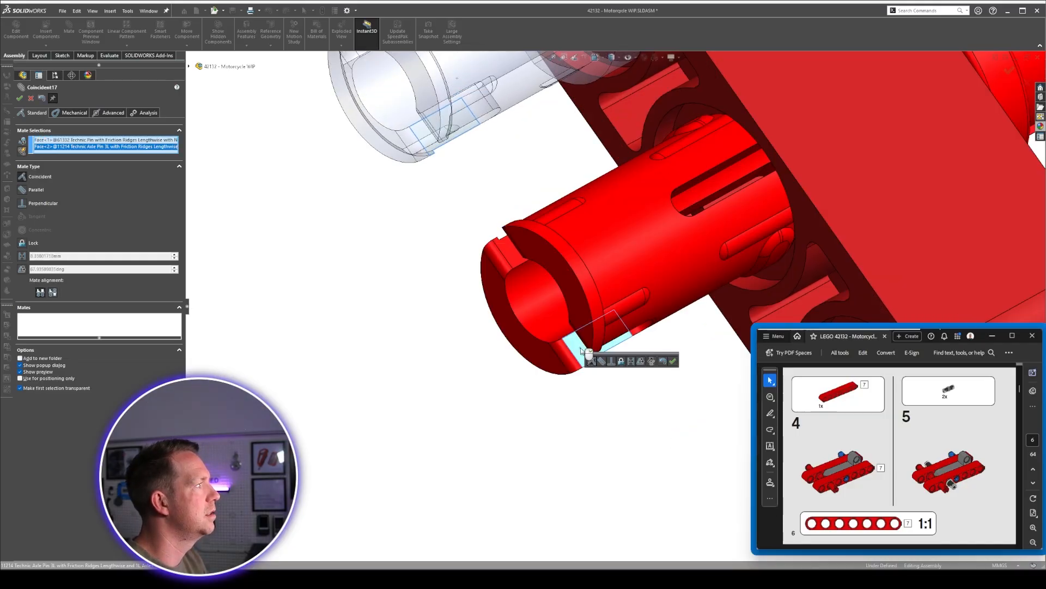
right_click(581, 351)
scroll(581, 351, up, 5)
middle_drag(581, 348, 582, 248)
scroll(577, 237, down, 2)
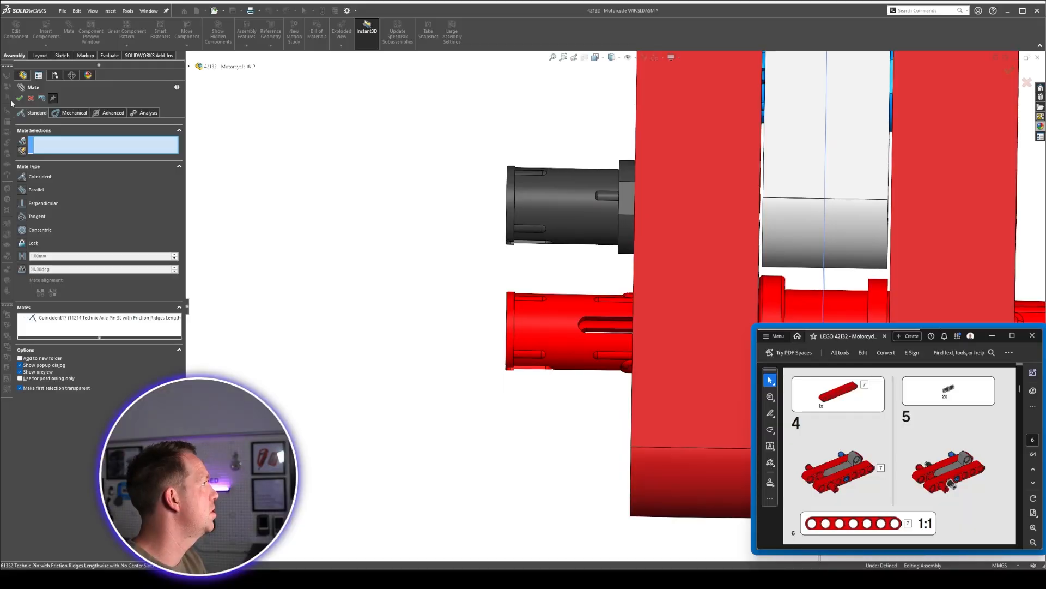
click(19, 99)
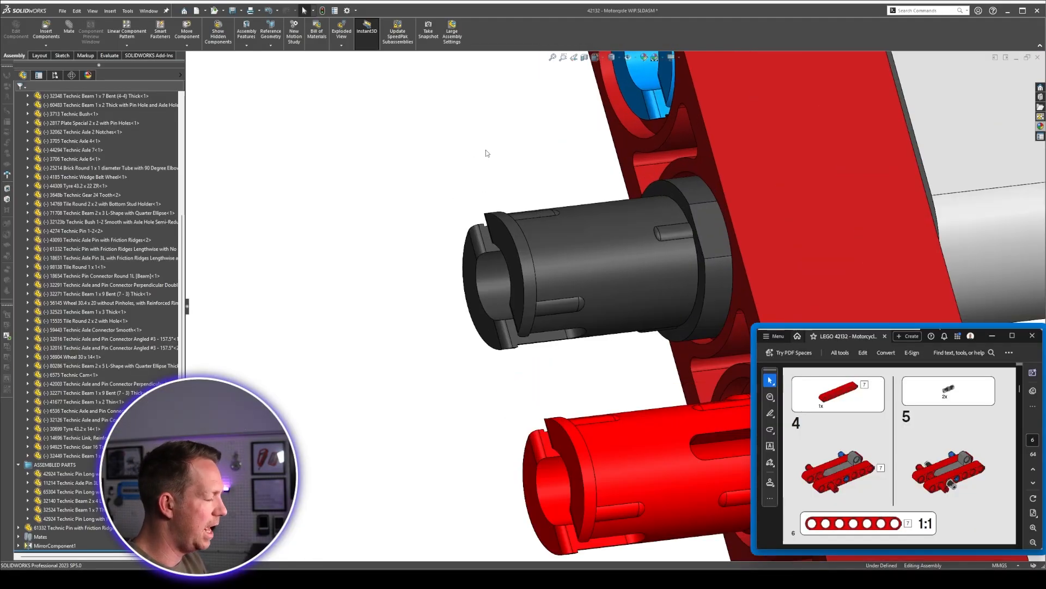
Measure the distances from the red beam's outer face to the end faces of the black pin and the red axle pin.
key(m)
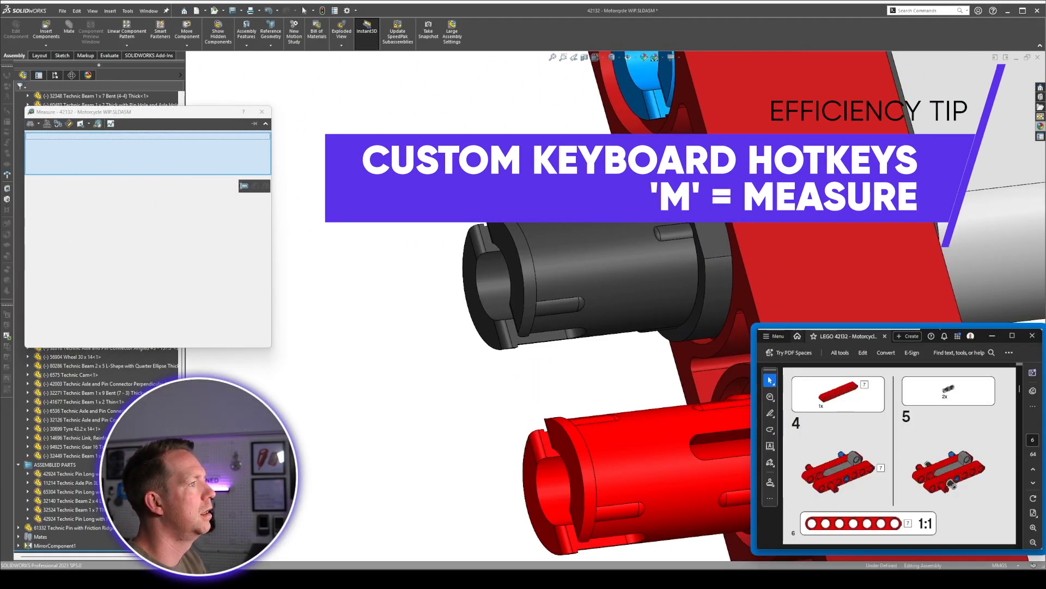
click(741, 262)
click(511, 249)
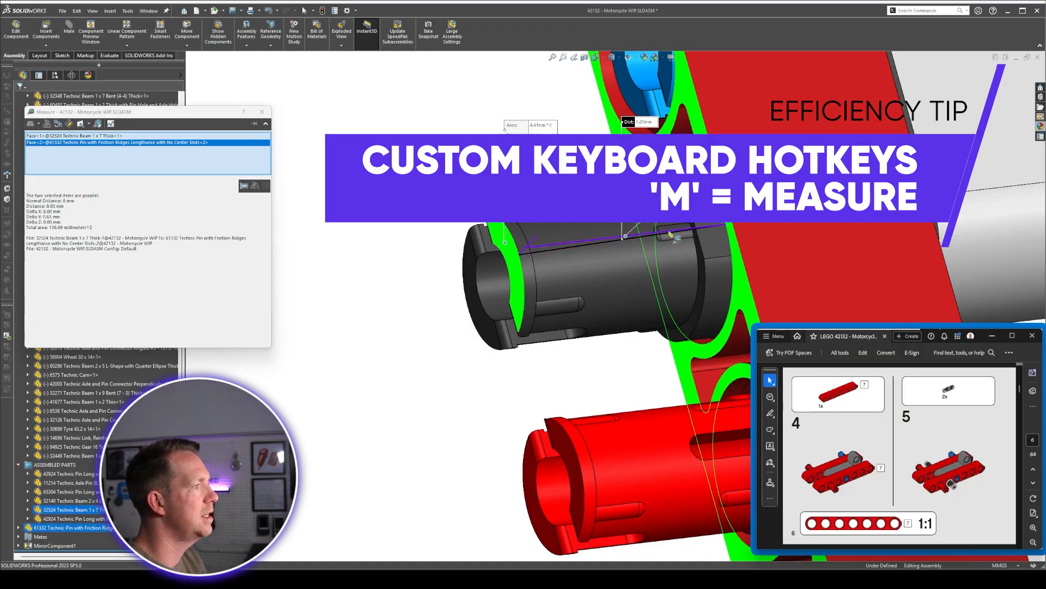
drag(671, 234, 659, 338)
click(630, 369)
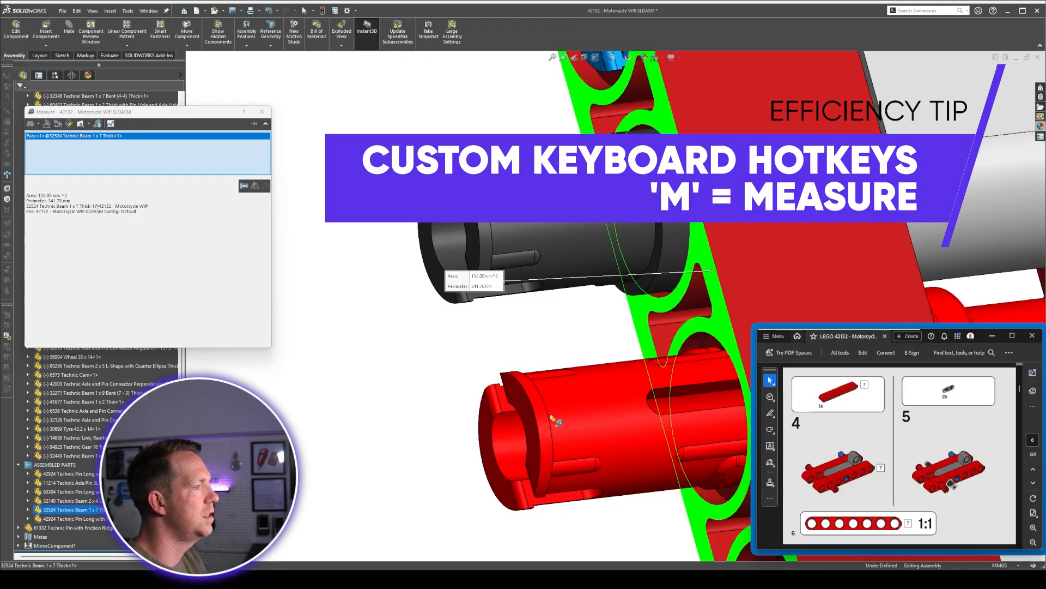
click(524, 403)
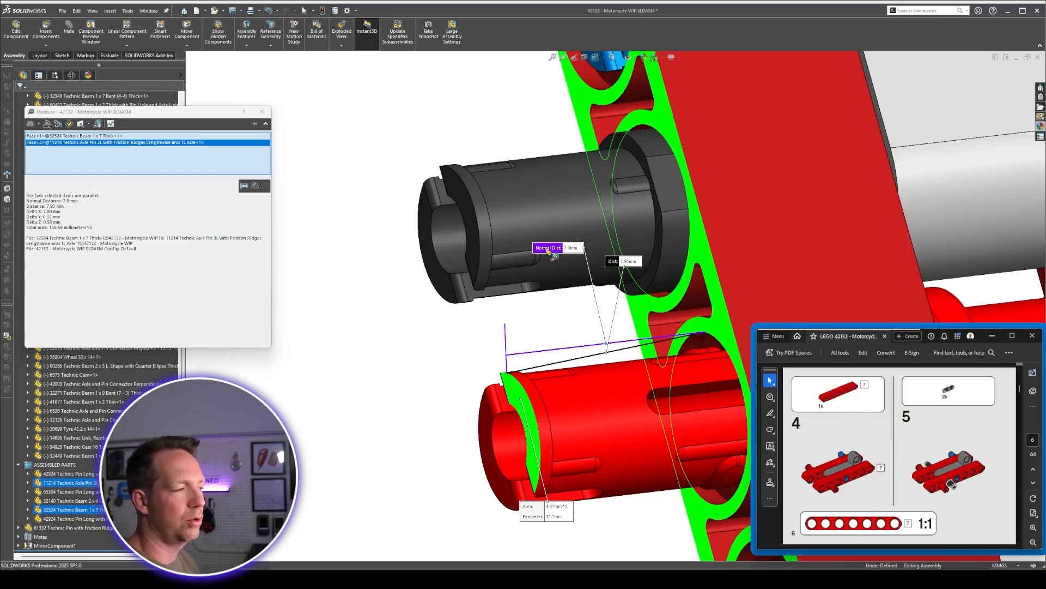
key(Escape)
Add the seated black pin to the existing component mirror of the red 1 x 7 beam about the Right Plane.
scroll(525, 276, up, 8)
middle_drag(525, 276, 582, 279)
scroll(582, 279, up, 2)
scroll(583, 281, up, 3)
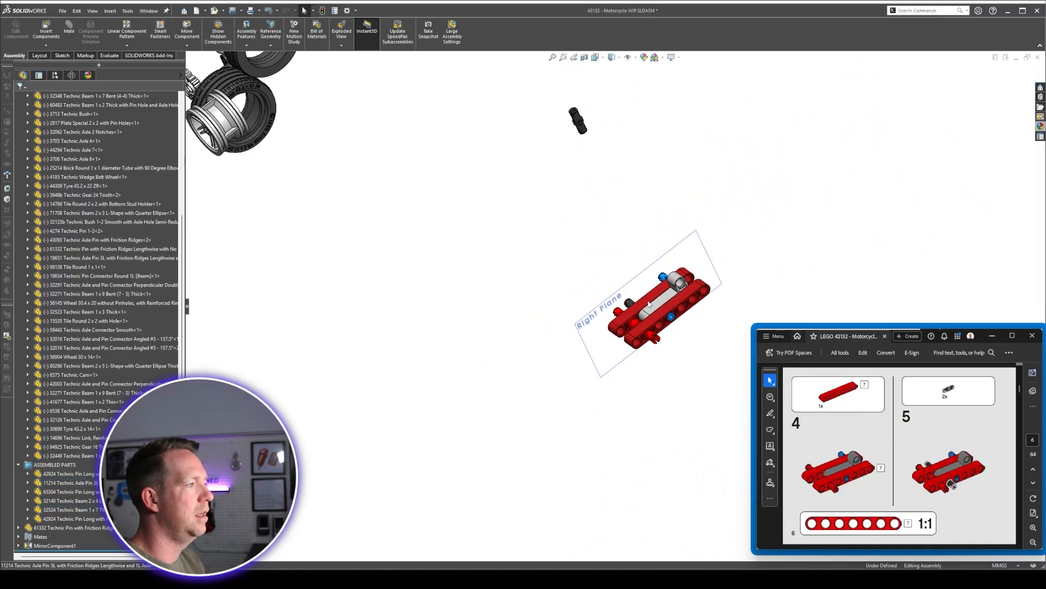
scroll(699, 340, down, 6)
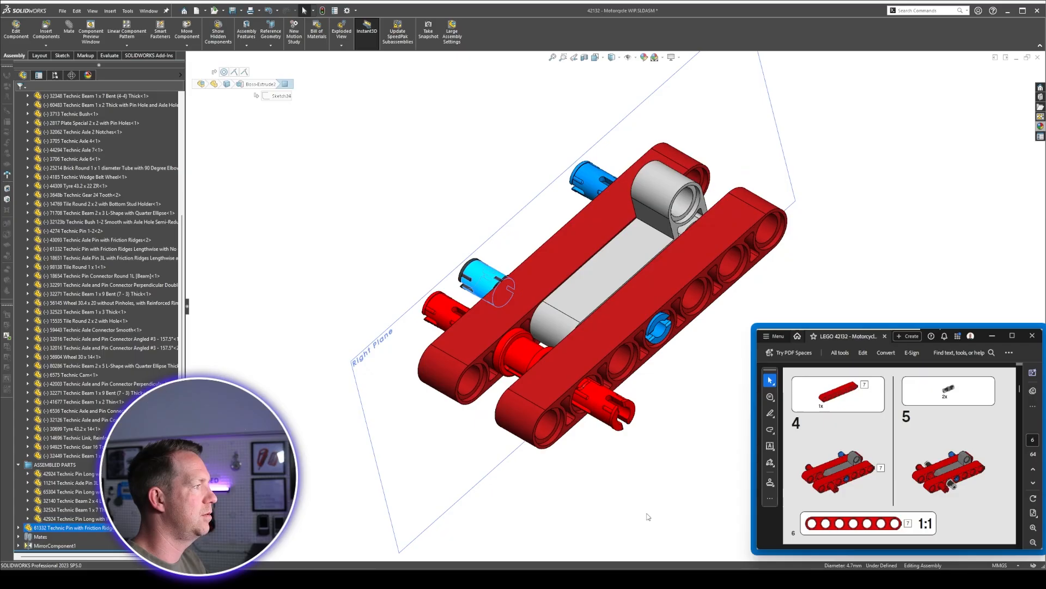
click(60, 545)
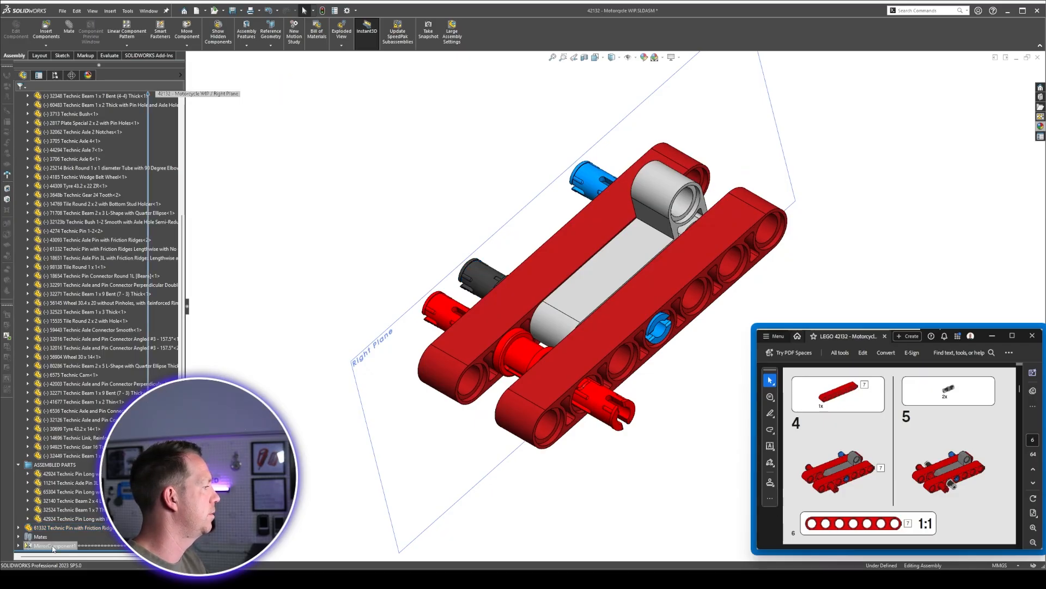
click(60, 522)
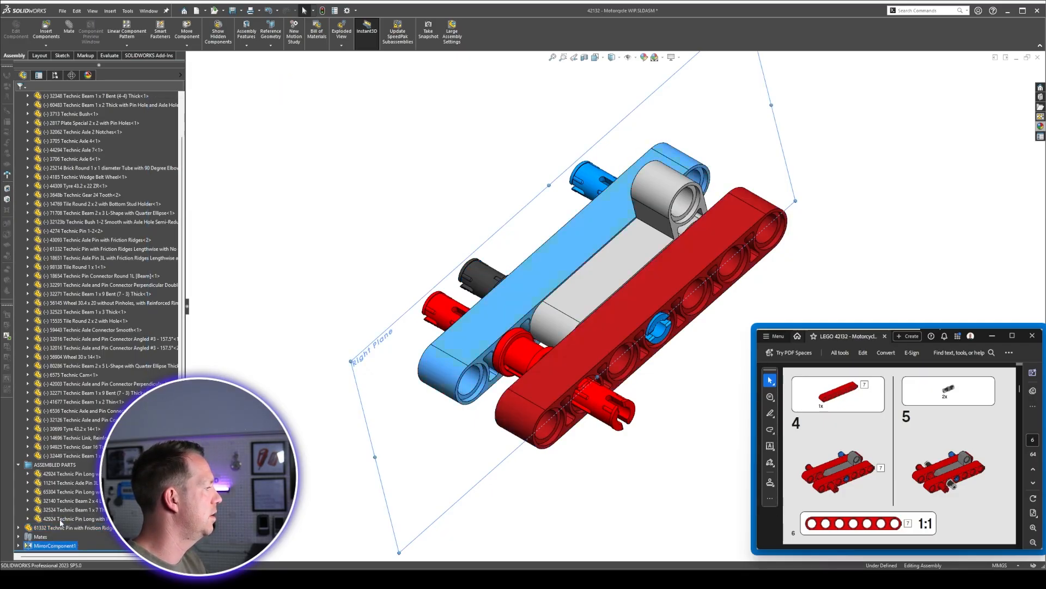
click(490, 282)
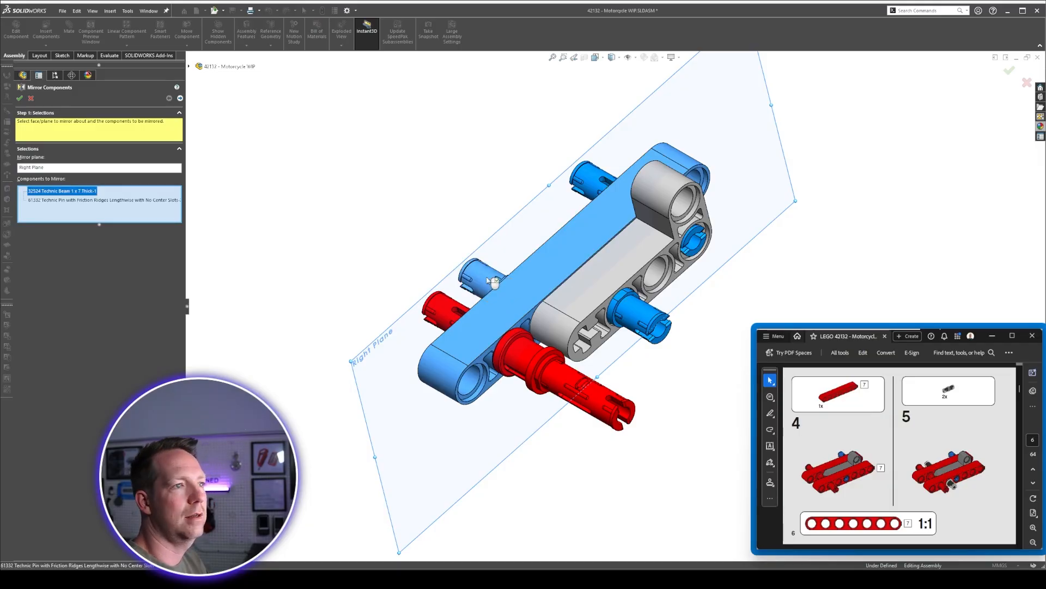
right_click(487, 281)
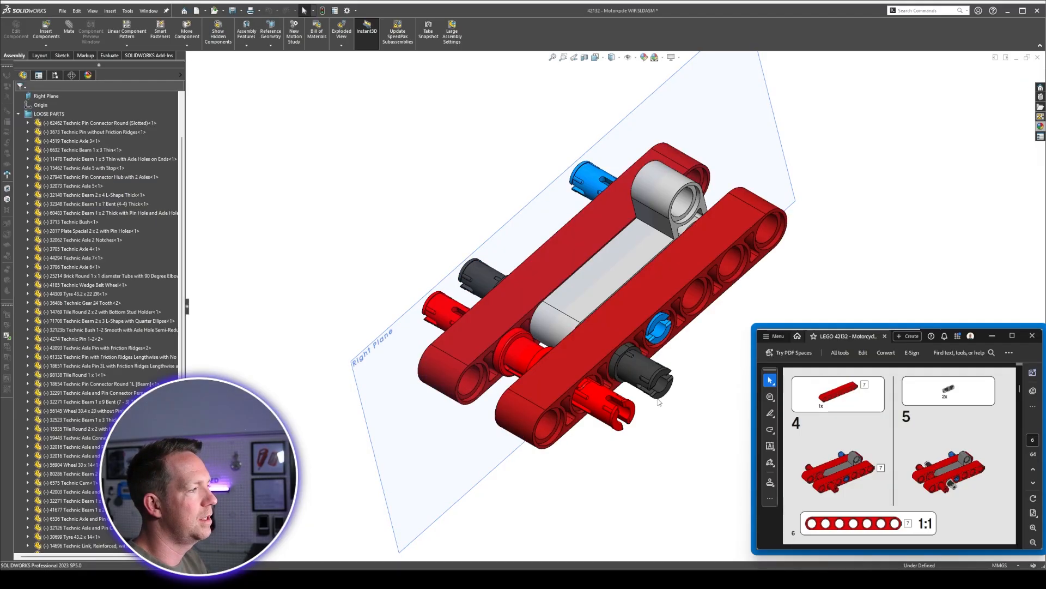
middle_drag(672, 416, 662, 397)
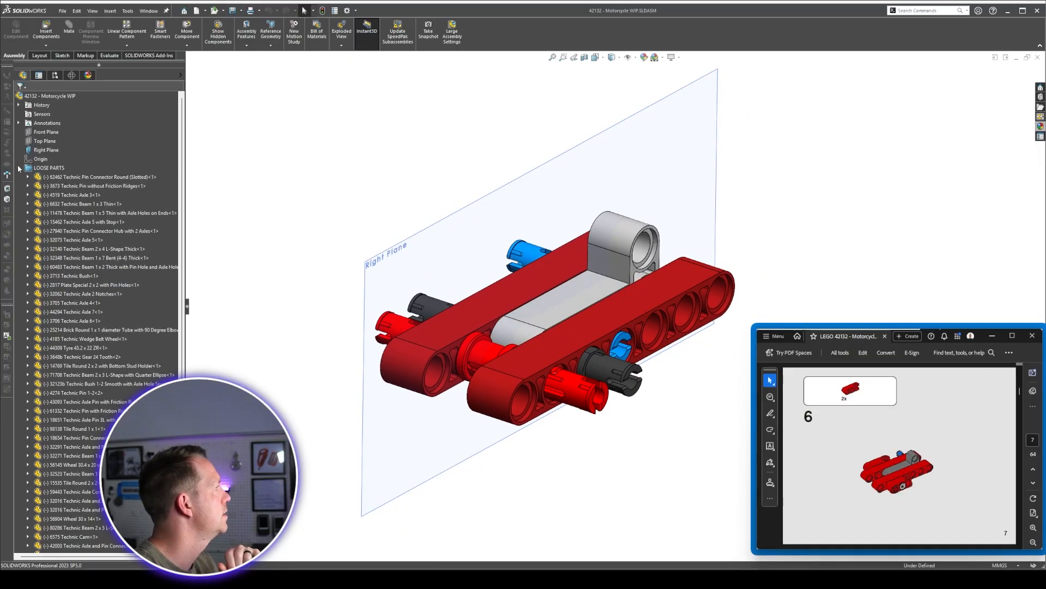
Move the red perpendicular axle and pin connector (42003) from the loose parts to beside the assembled beams.
click(18, 168)
scroll(525, 204, up, 10)
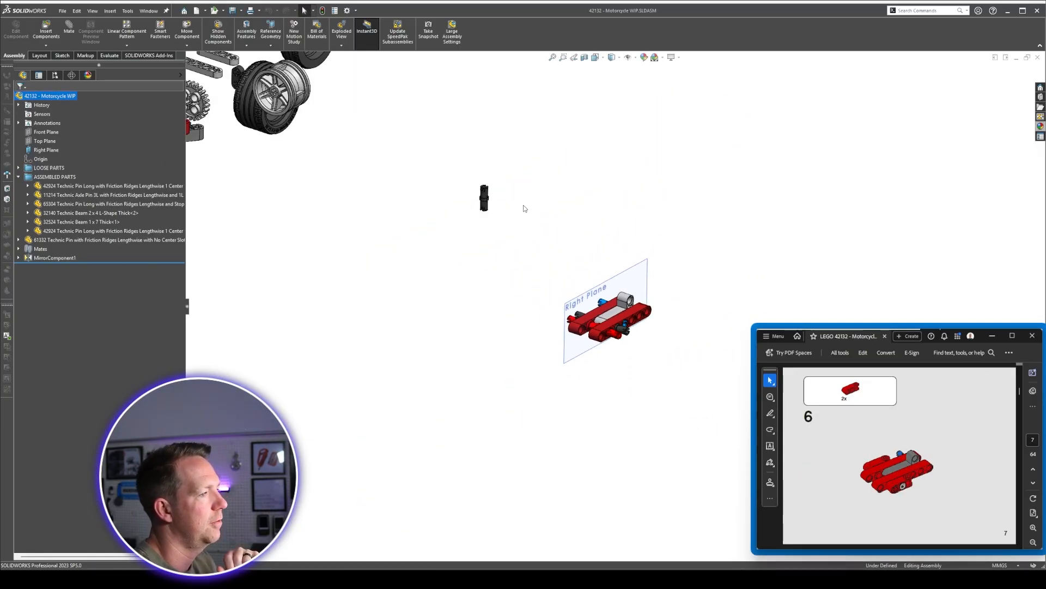
scroll(526, 213, up, 3)
scroll(532, 221, down, 5)
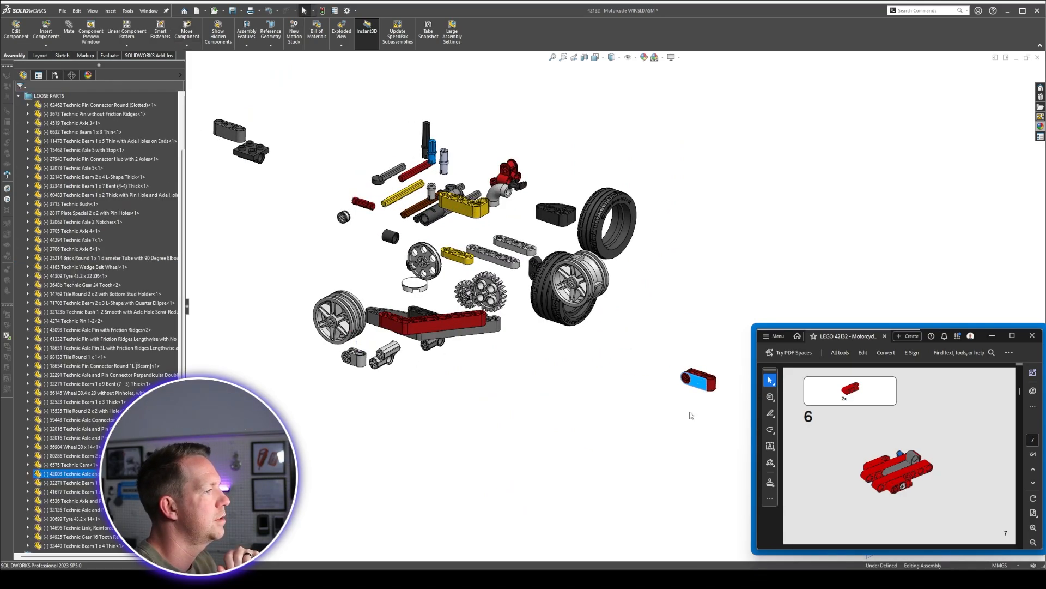
scroll(690, 403, up, 4)
scroll(709, 305, down, 6)
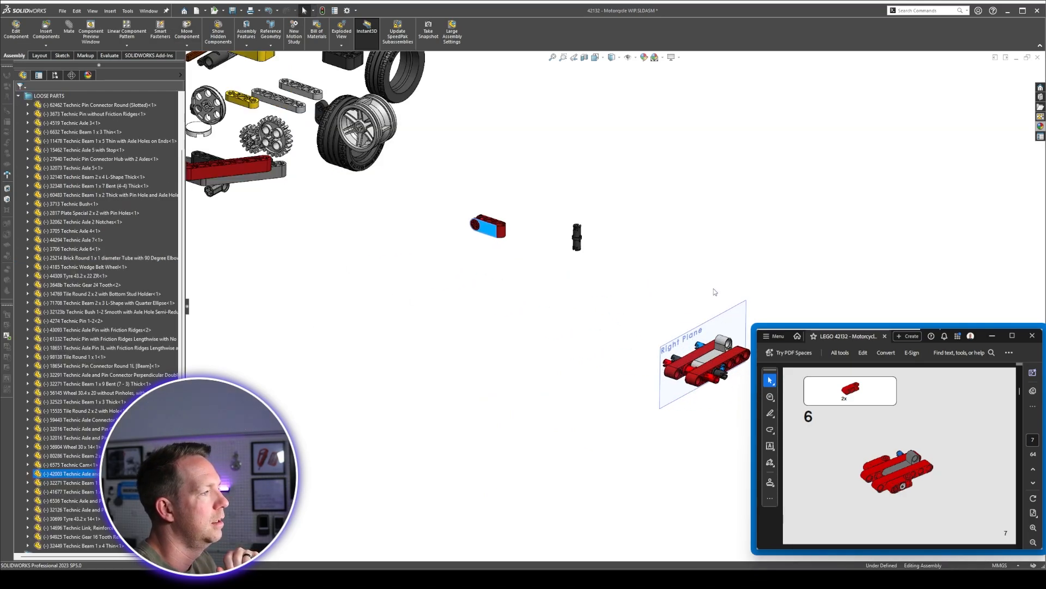
scroll(715, 291, down, 2)
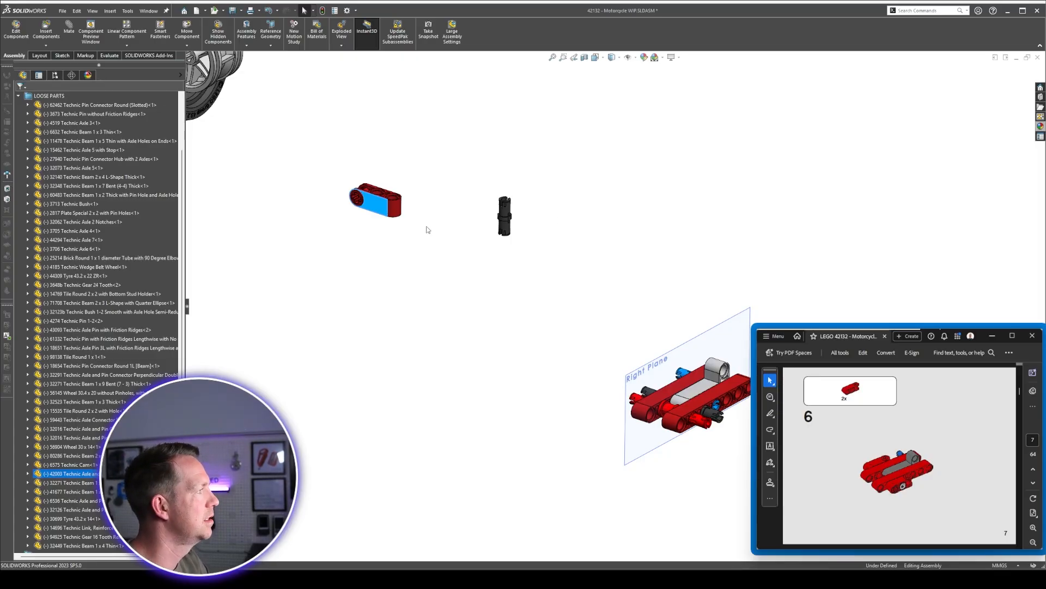
drag(385, 211, 636, 336)
scroll(705, 413, down, 2)
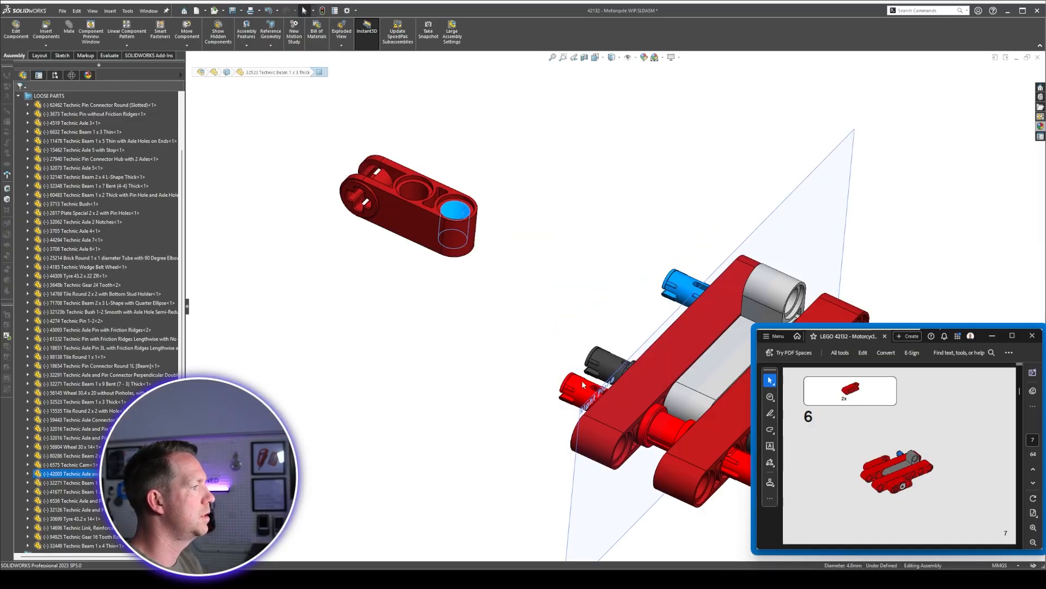
Mate the red connector's end pin hole concentric with the red axle pin, slide the connector closer to the beam and add a second concentric mate.
ctrl+click(589, 394)
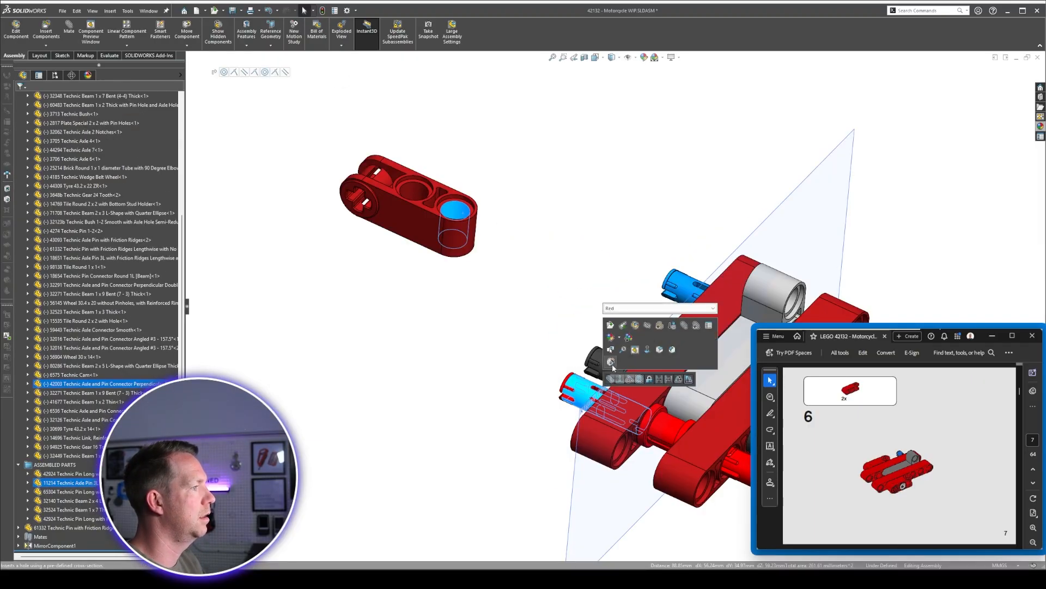
click(639, 379)
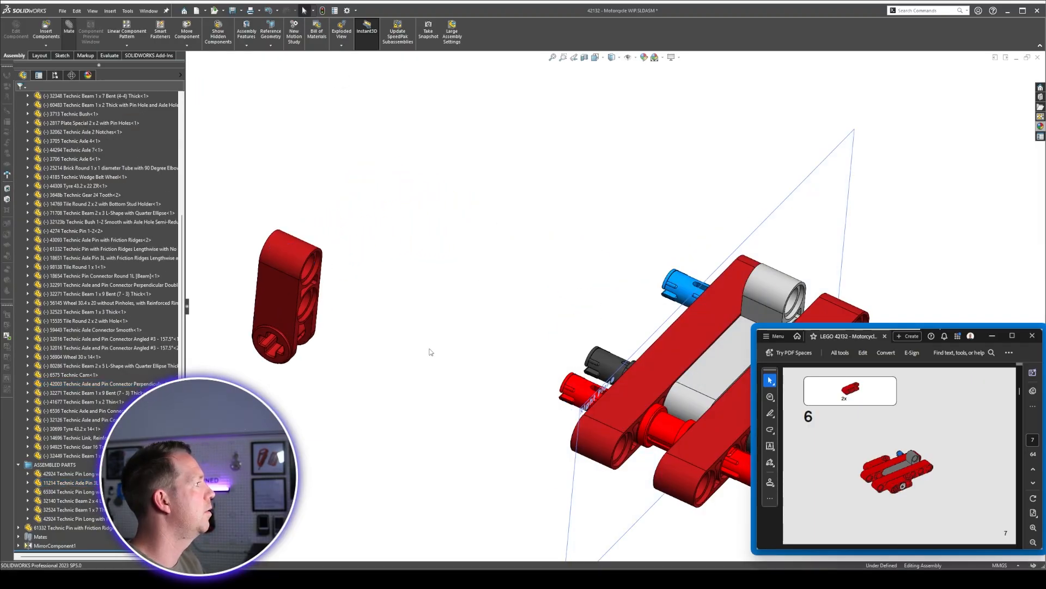
key(m)
drag(289, 294, 471, 382)
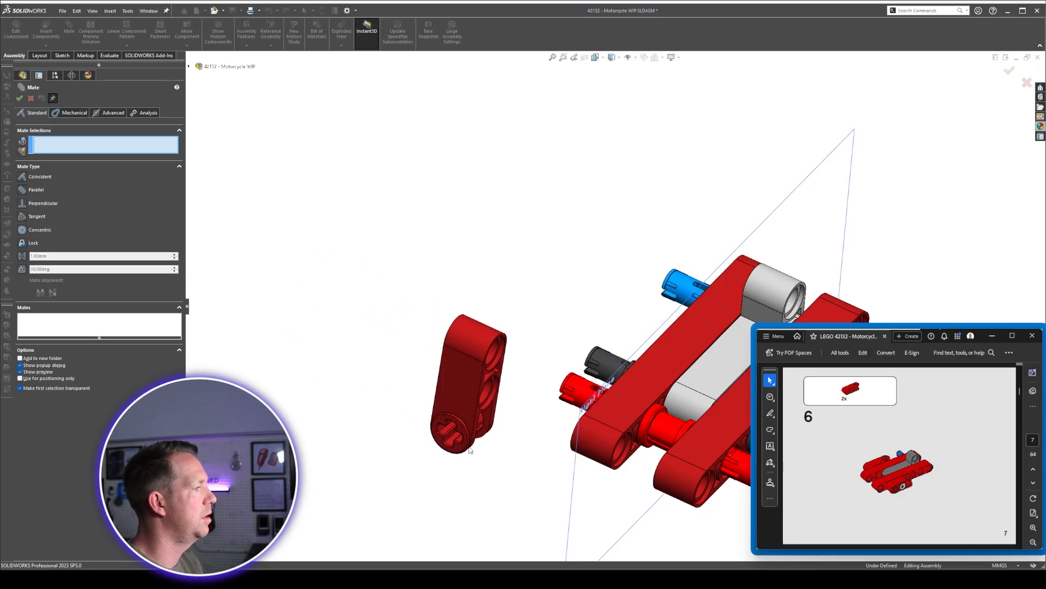
click(463, 422)
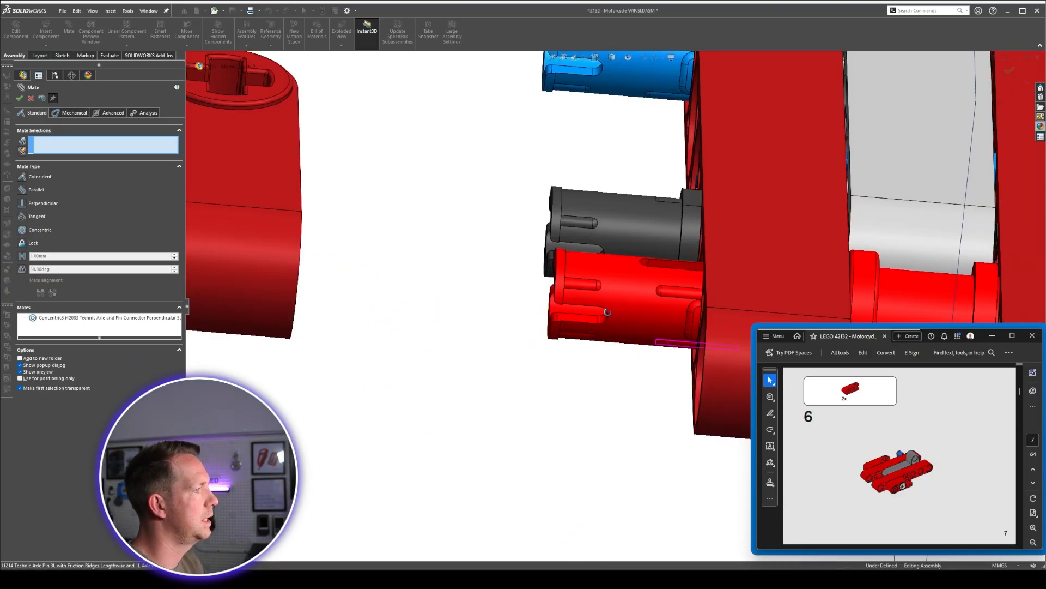
middle_drag(588, 314, 628, 317)
scroll(659, 196, down, 4)
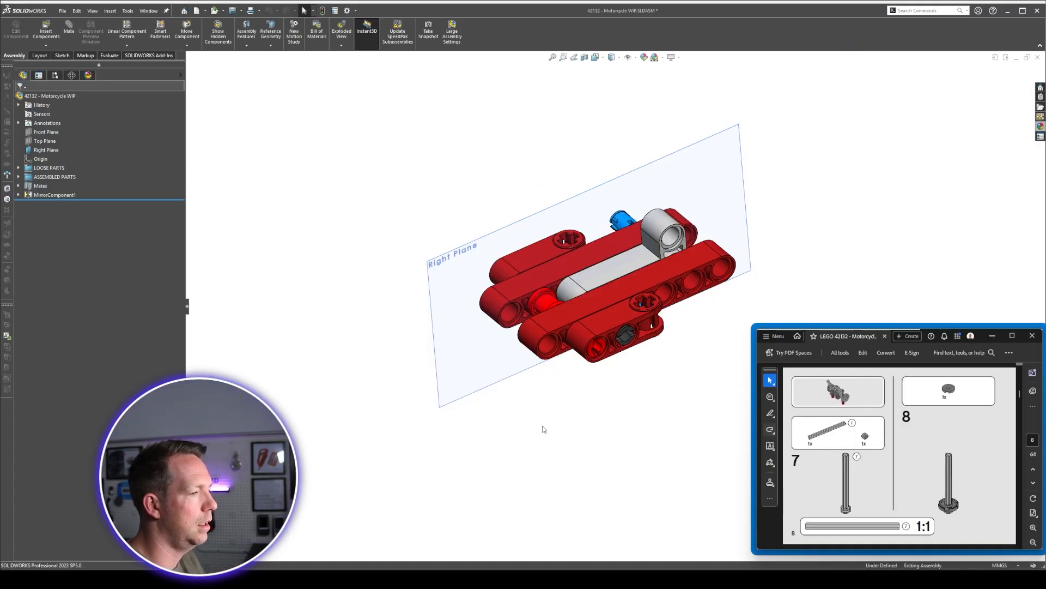
Enlarge the PDF instructions to examine the parts and placement for steps 7 and 8, and shrink the window back.
scroll(570, 365, up, 4)
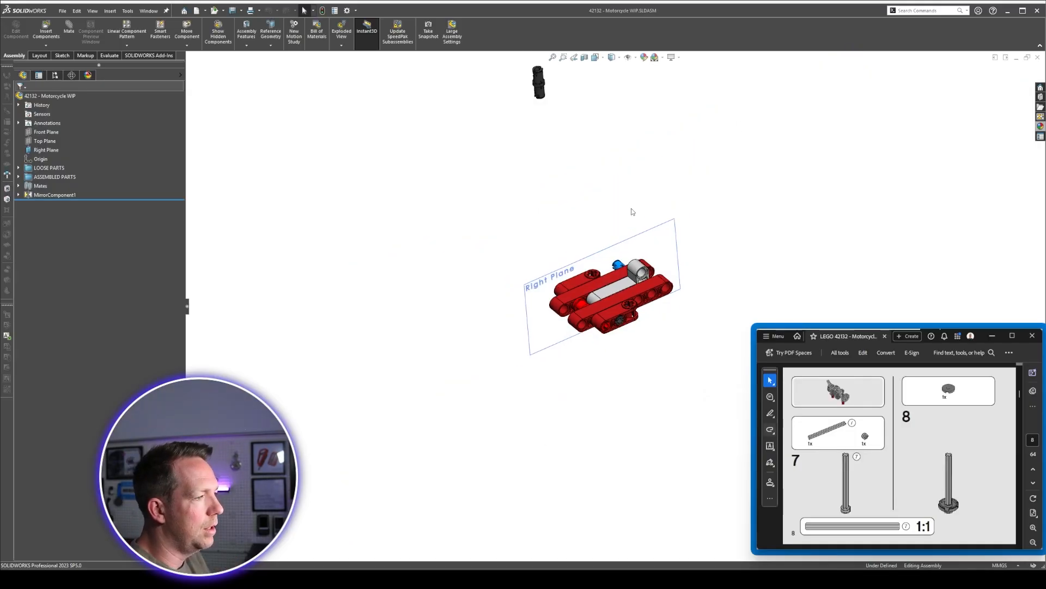
scroll(630, 213, down, 1)
scroll(667, 312, down, 2)
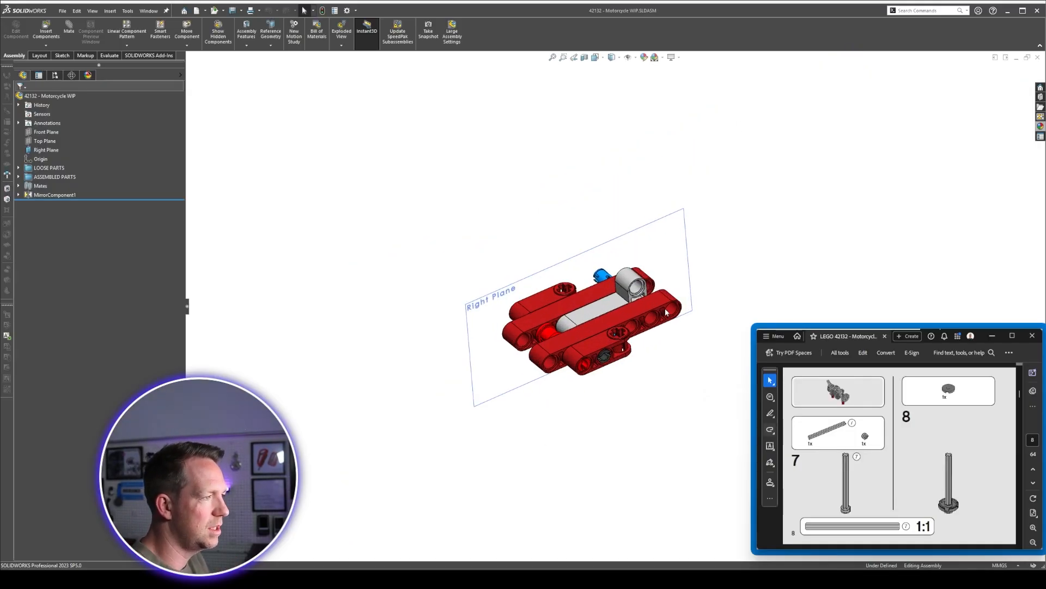
drag(755, 327, 325, 100)
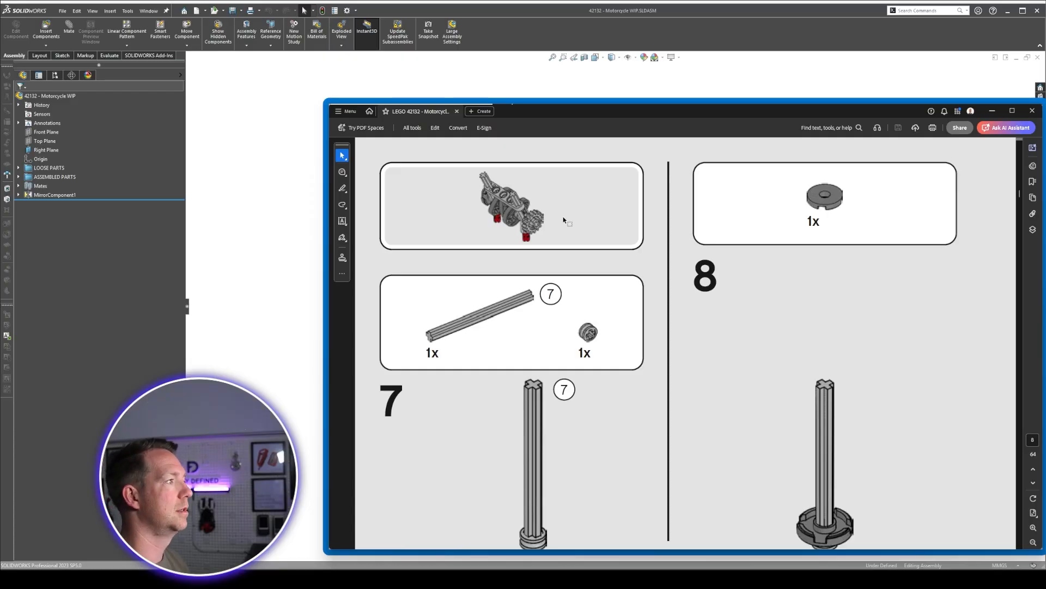
drag(328, 101, 768, 347)
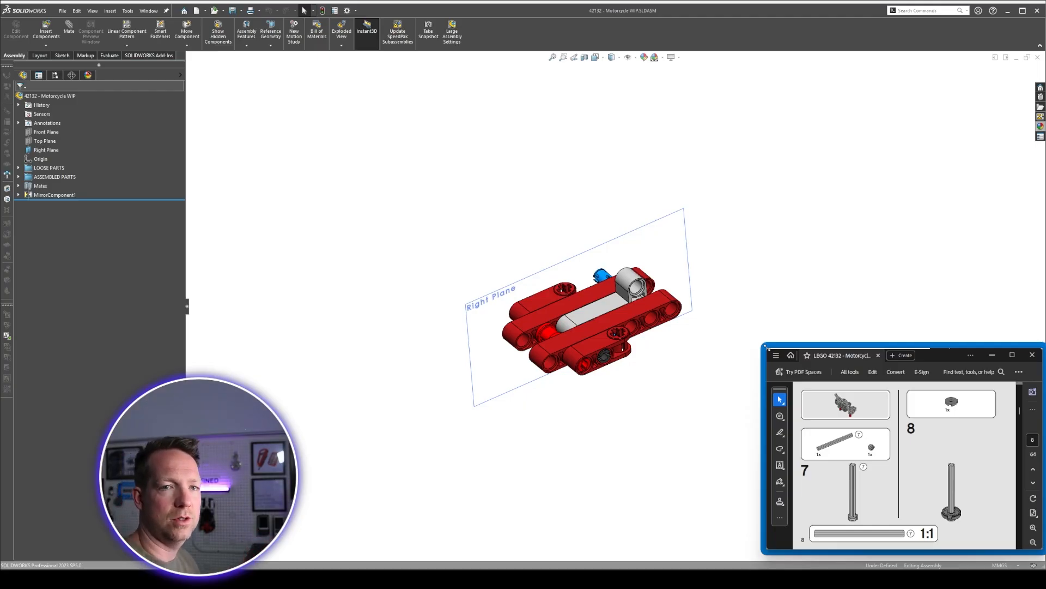
Move the Technic Axle 7 (44294) out of the loose parts to a clear spot near the assembled beams.
scroll(536, 228, up, 10)
scroll(538, 227, down, 5)
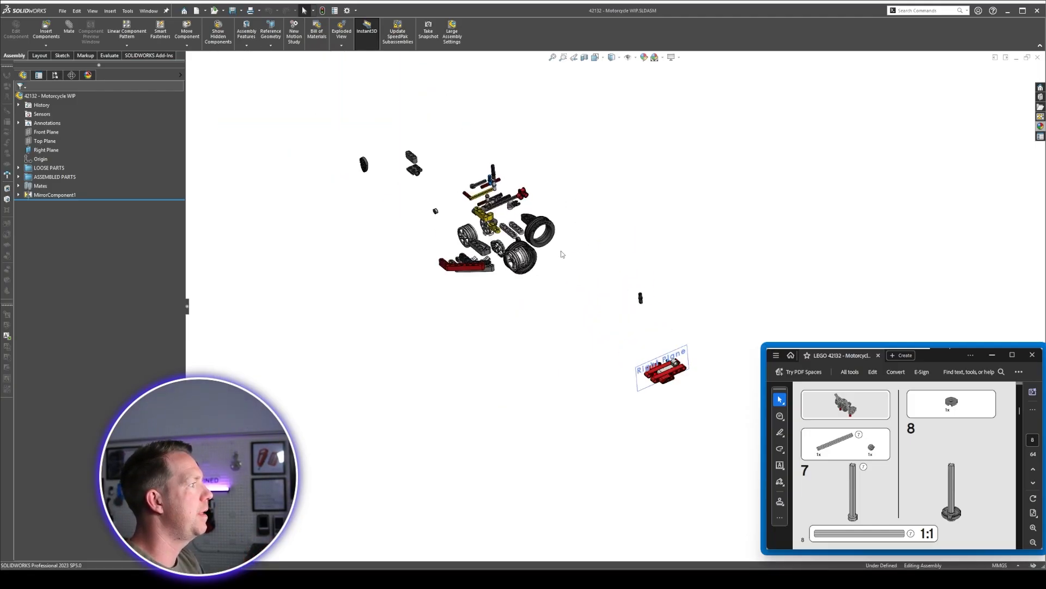
scroll(542, 204, down, 1)
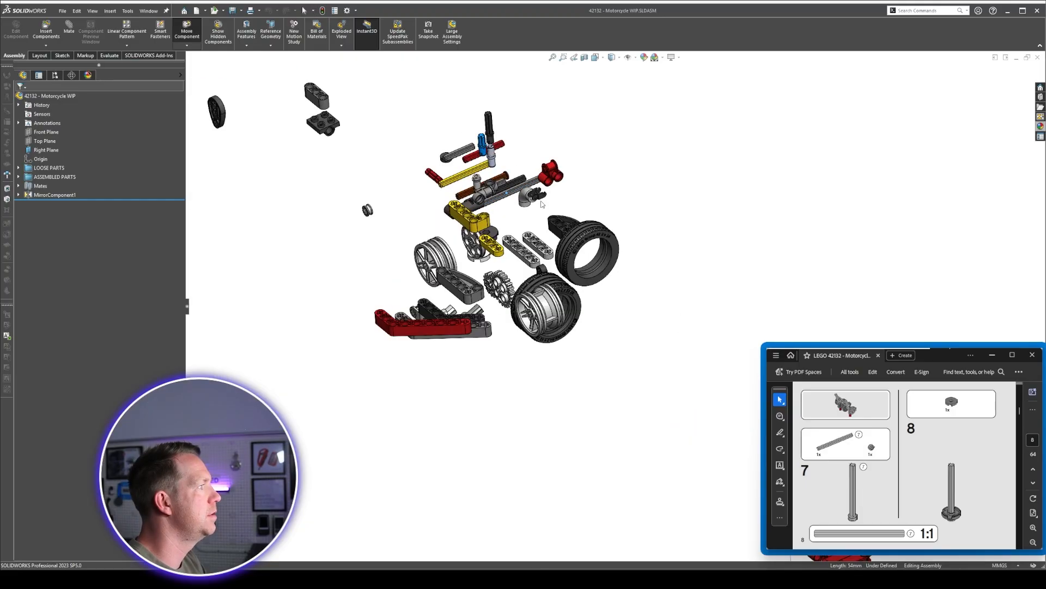
scroll(475, 230, down, 5)
scroll(475, 230, down, 1)
drag(623, 157, 736, 250)
scroll(758, 322, up, 6)
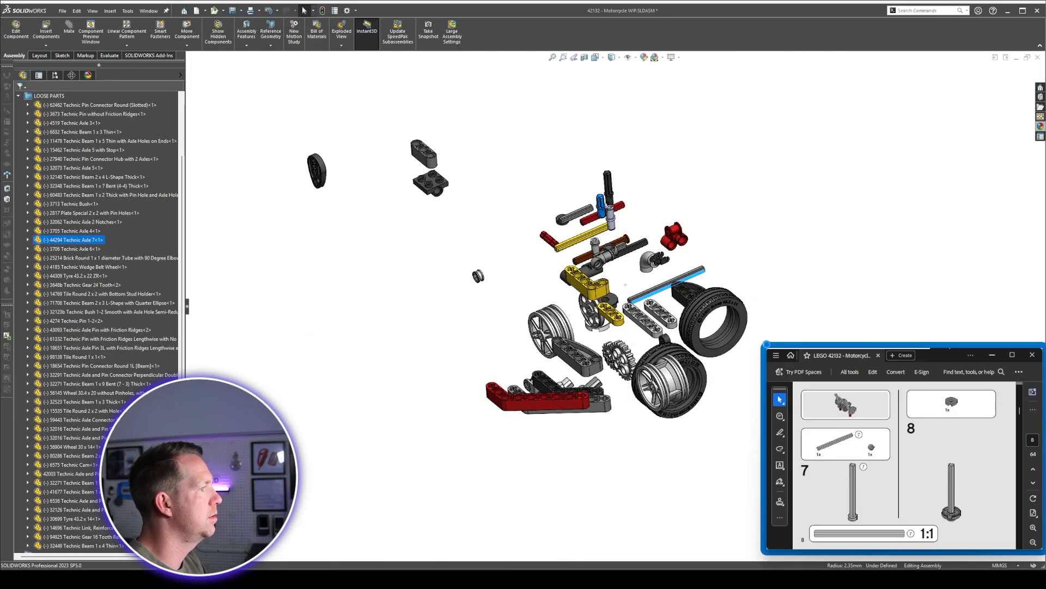
scroll(708, 321, up, 8)
scroll(739, 377, down, 6)
scroll(345, 126, down, 3)
ctrl+drag(360, 151, 627, 520)
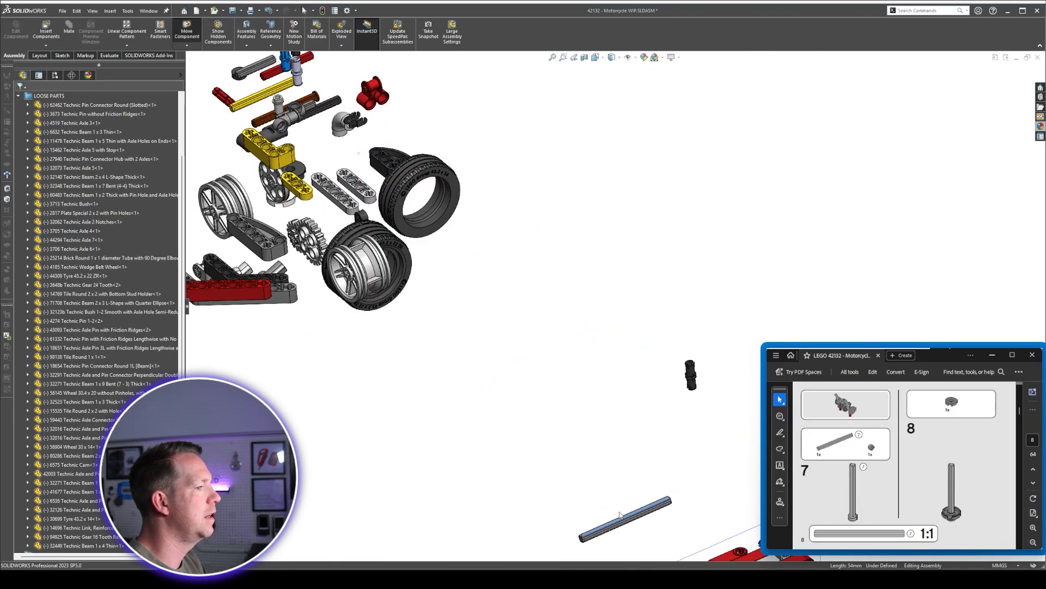
Pull the half bush (32123b) out from the loose parts to clear space in front of the wheels.
scroll(640, 512, up, 4)
scroll(657, 503, down, 3)
scroll(506, 195, up, 4)
scroll(473, 141, down, 5)
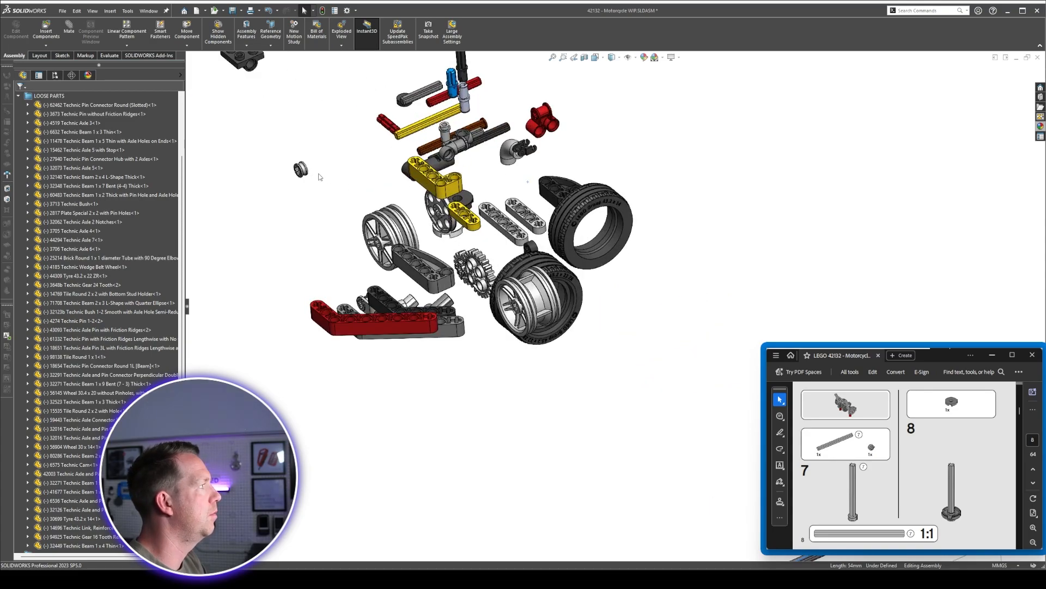
ctrl+drag(303, 171, 527, 298)
scroll(349, 184, down, 3)
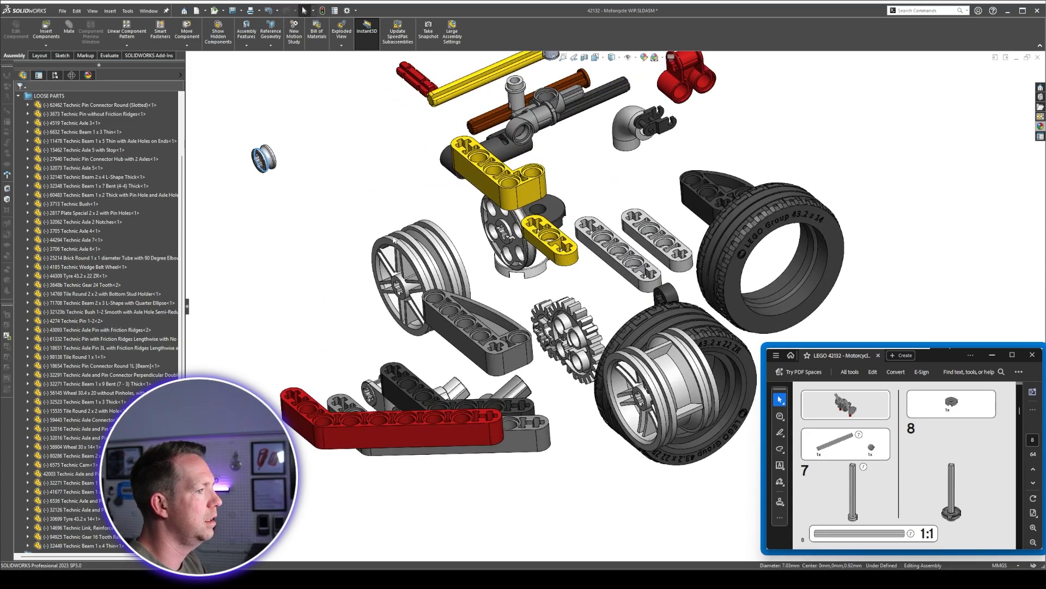
click(271, 163)
drag(272, 163, 631, 489)
scroll(620, 497, up, 3)
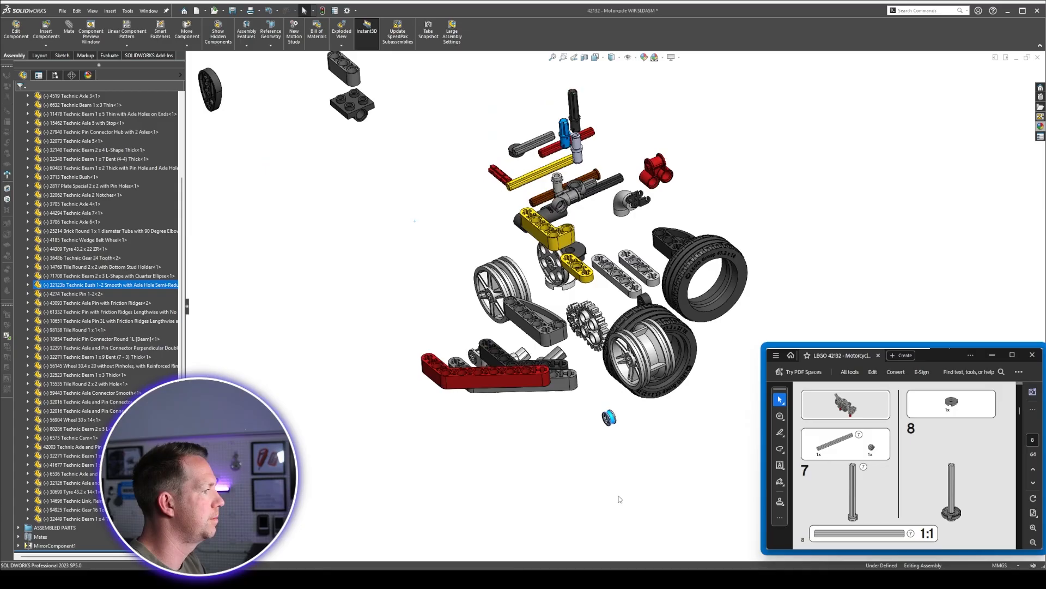
Move the half bush across to the 7-long axle and place it just off the axle's end.
ctrl+middle_drag(619, 498, 425, 295)
drag(422, 218, 683, 408)
click(692, 458)
scroll(557, 395, down, 3)
ctrl+middle_drag(690, 431, 670, 425)
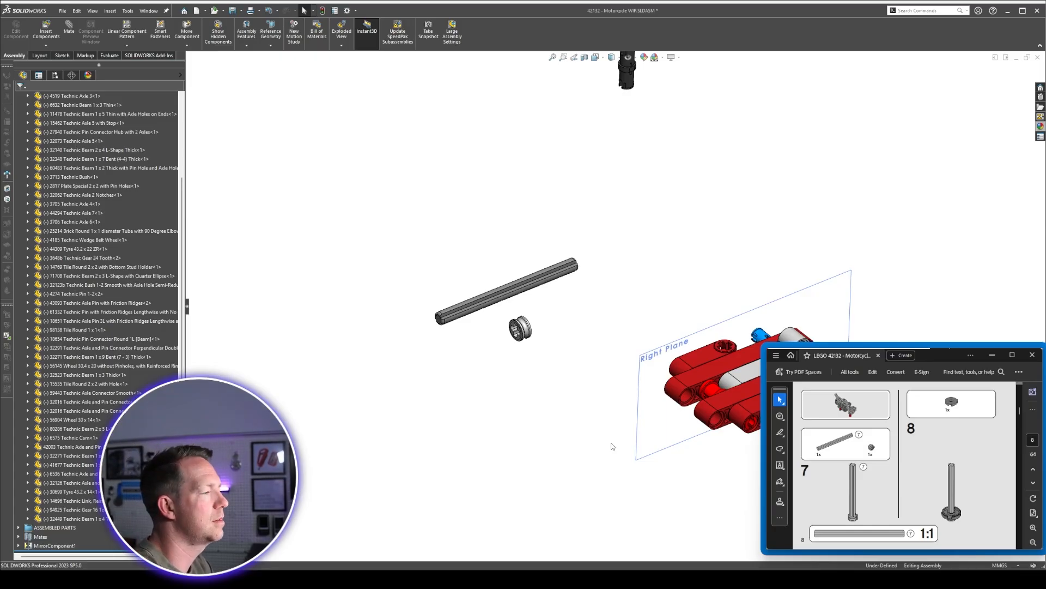
scroll(619, 374, down, 1)
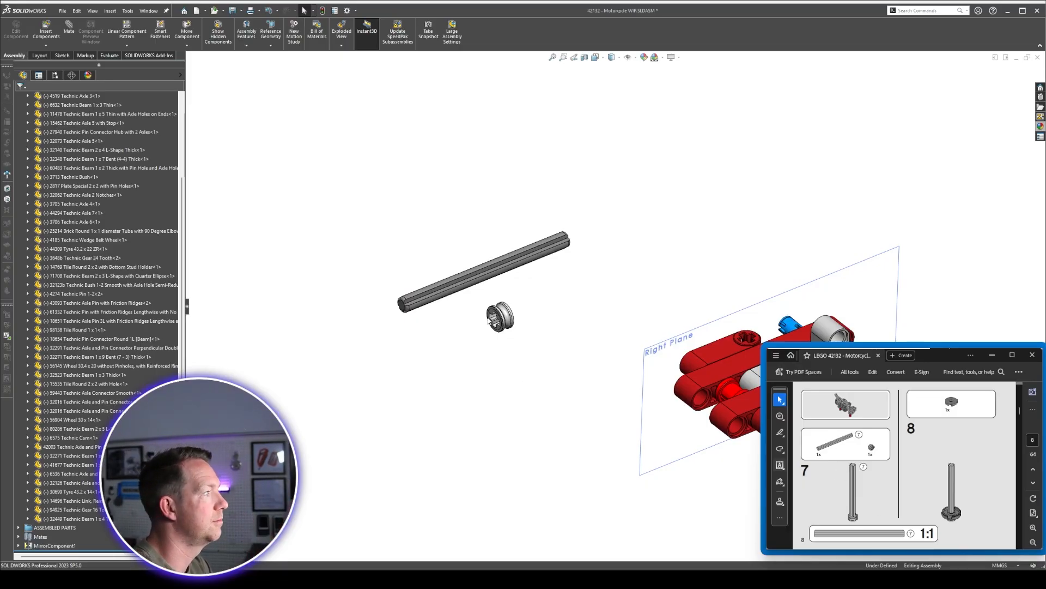
scroll(527, 352, down, 2)
scroll(353, 267, down, 2)
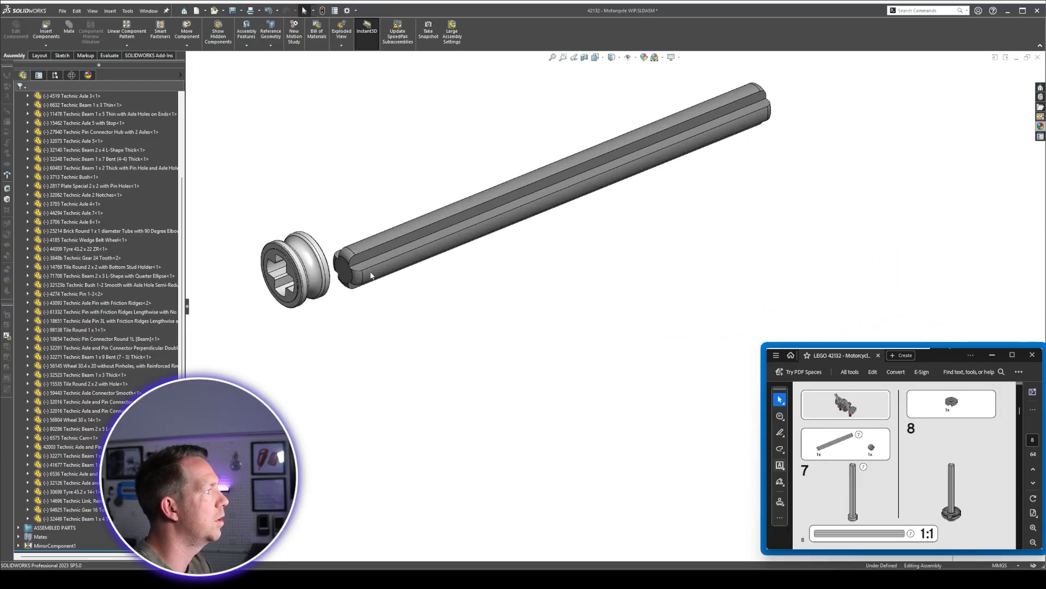
Fix the Technic Axle 7 (44294) in place so that other parts can be mated to it.
click(381, 272)
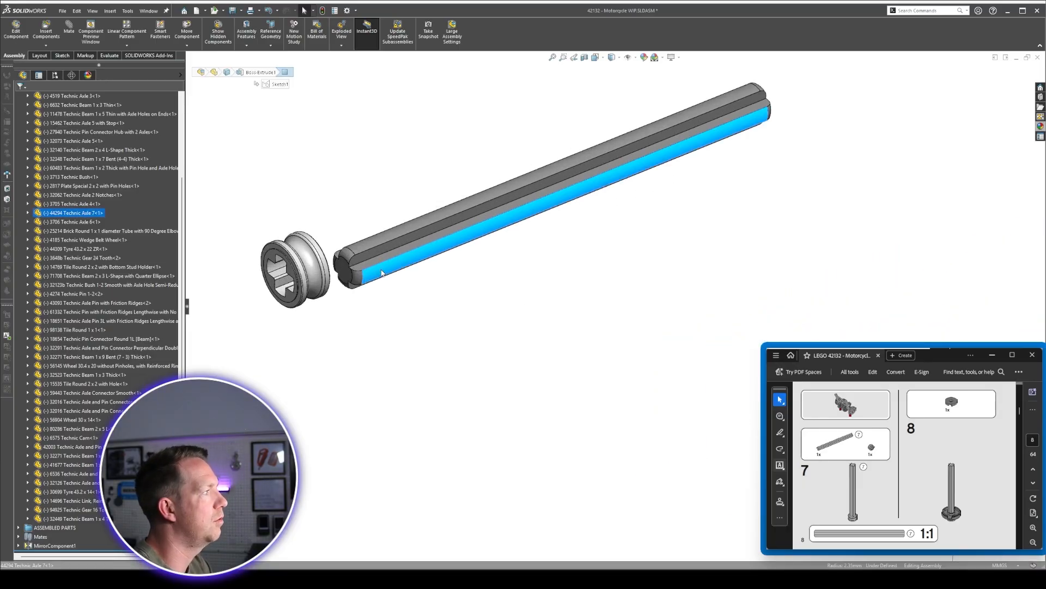
right_click(381, 271)
click(409, 376)
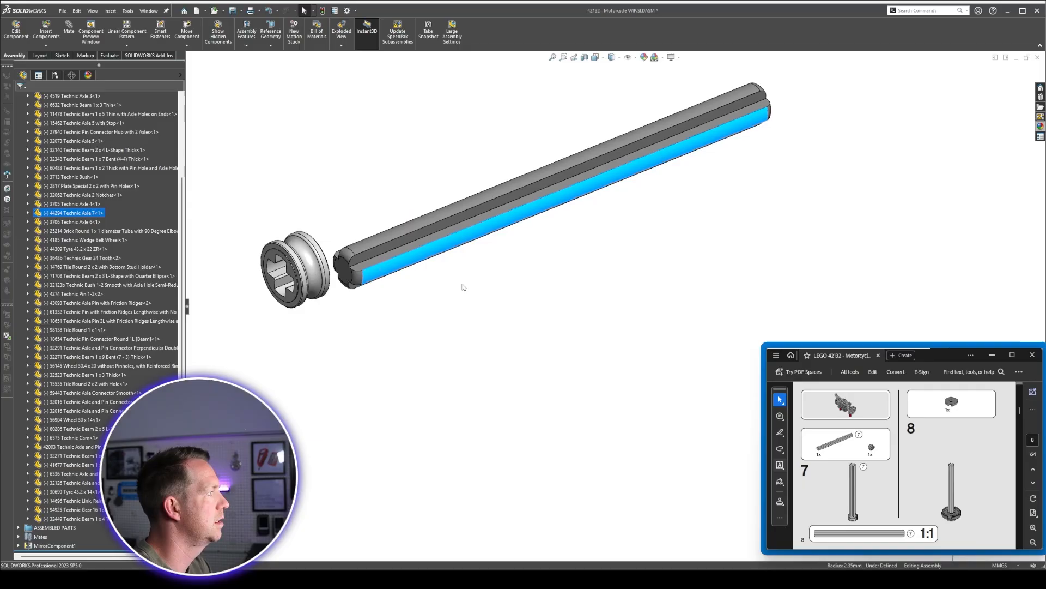
scroll(462, 287, down, 2)
drag(393, 276, 394, 278)
scroll(444, 311, up, 2)
click(446, 313)
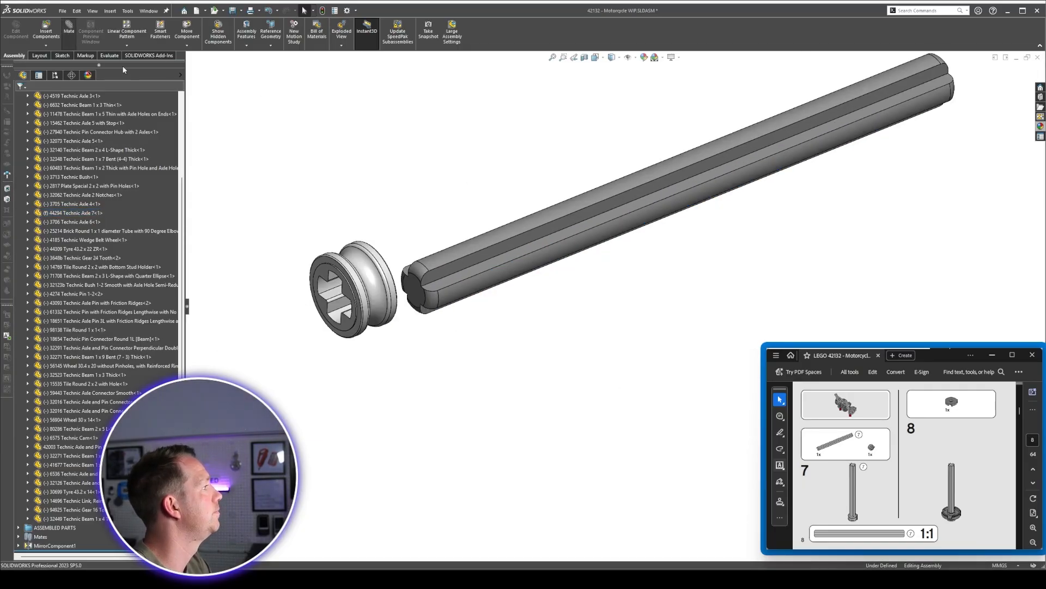
Move the Technic Cam (6575) and the 2 x 2 round tile with hole (15535) from the loose parts to beside the fixed axle.
scroll(808, 229, up, 6)
scroll(763, 230, down, 2)
scroll(555, 198, up, 1)
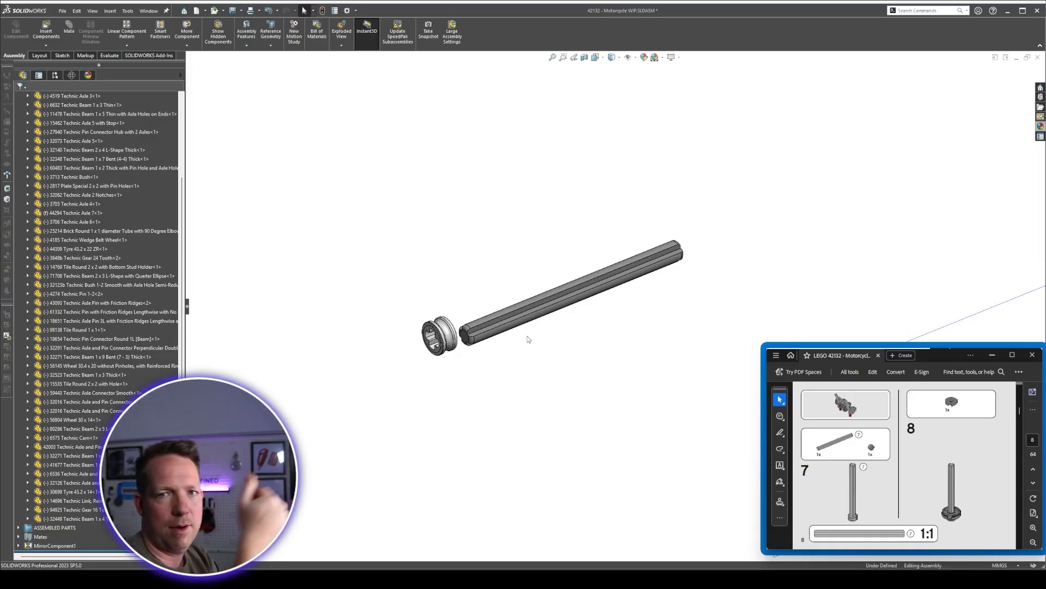
scroll(528, 336, up, 3)
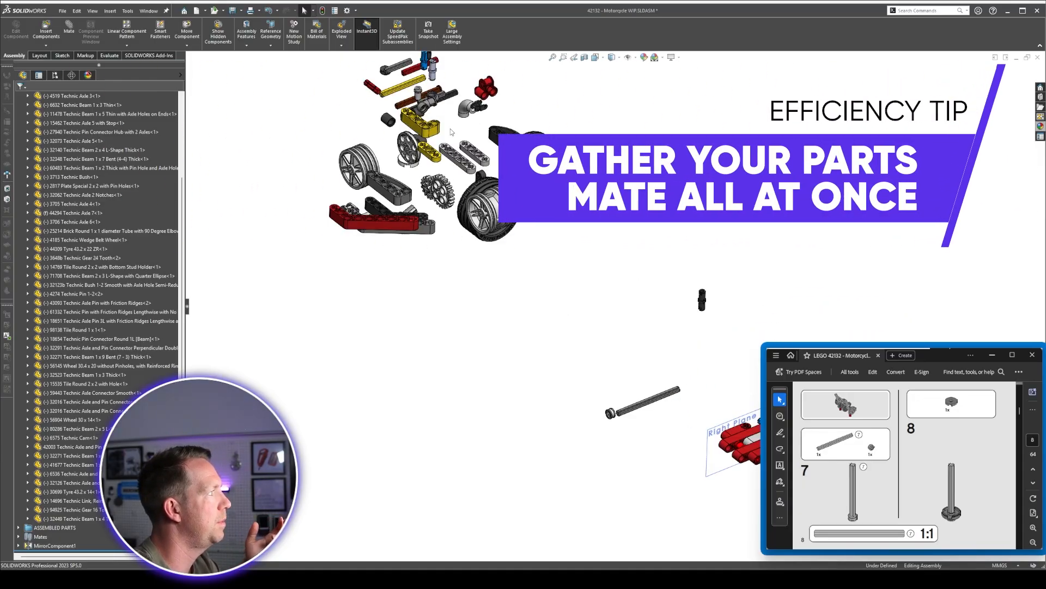
scroll(433, 128, down, 1)
scroll(591, 299, up, 3)
scroll(533, 151, down, 1)
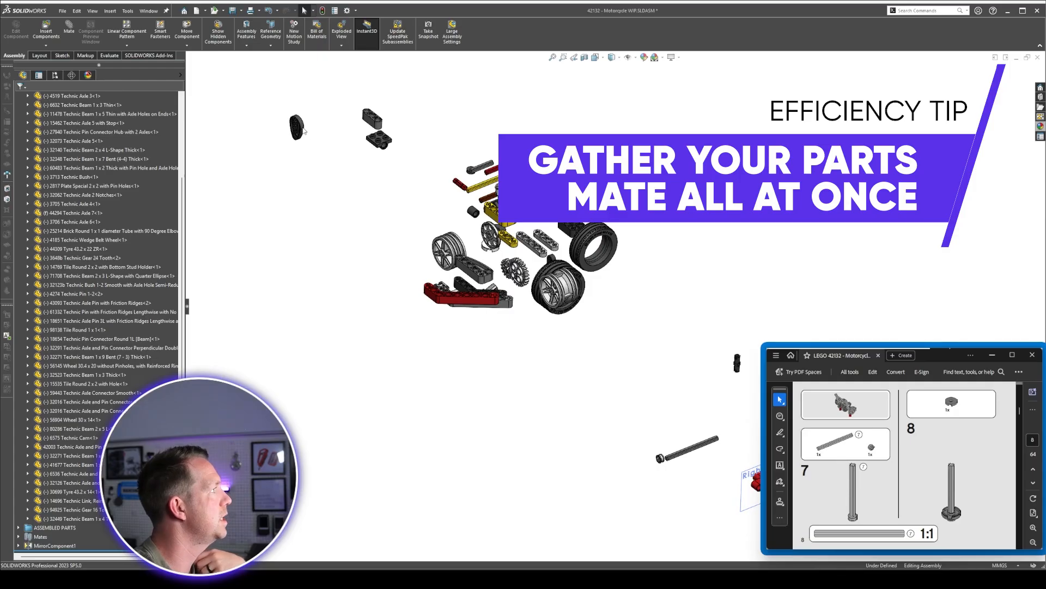
drag(301, 130, 686, 455)
scroll(665, 424, down, 2)
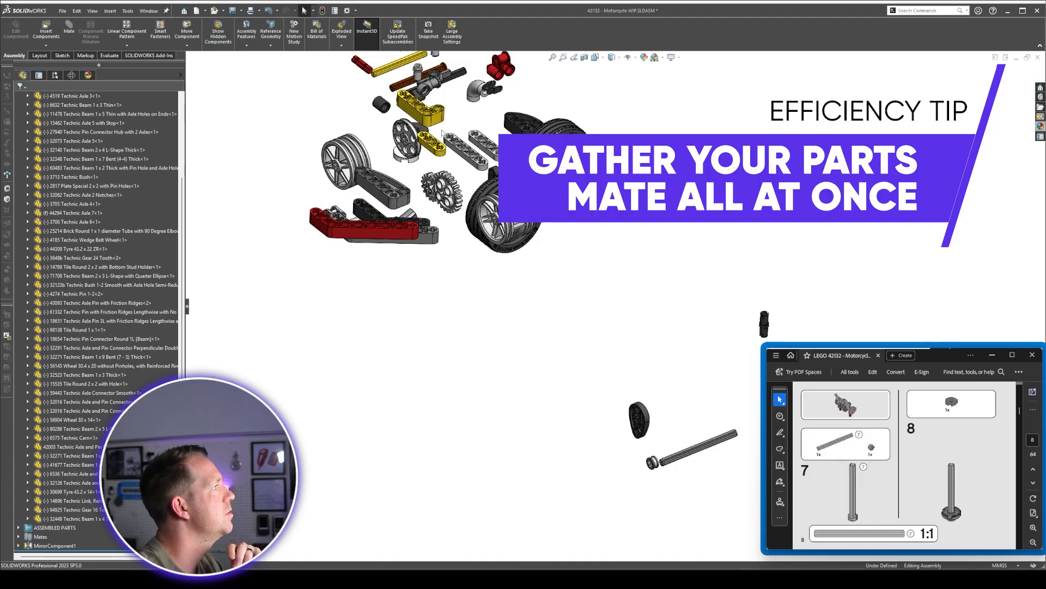
drag(418, 130, 676, 422)
click(751, 470)
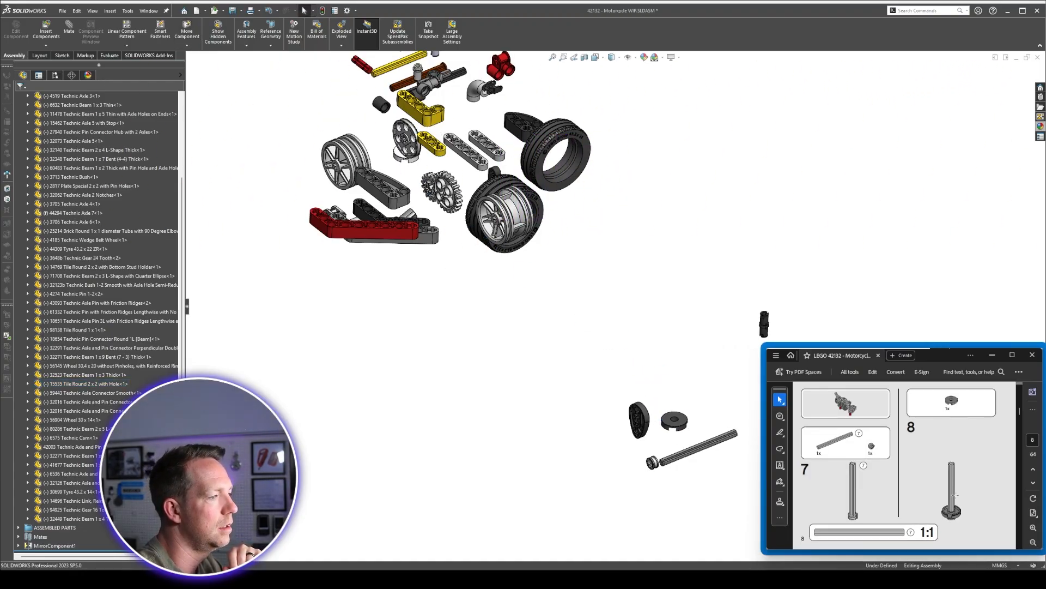
Advance the instructions to steps 9 and 10, and move the grey angle connector and red notched 2-long axle beside the gathered parts.
scroll(954, 496, down, 1)
scroll(957, 496, down, 1)
scroll(956, 496, up, 2)
scroll(956, 496, down, 1)
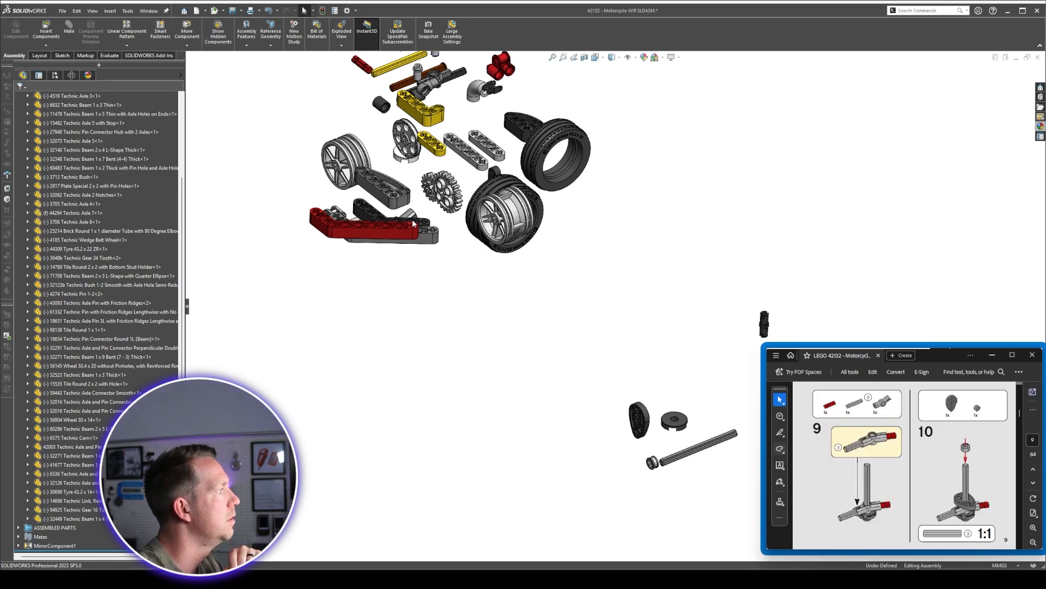
drag(412, 217, 694, 377)
click(617, 323)
drag(364, 64, 644, 373)
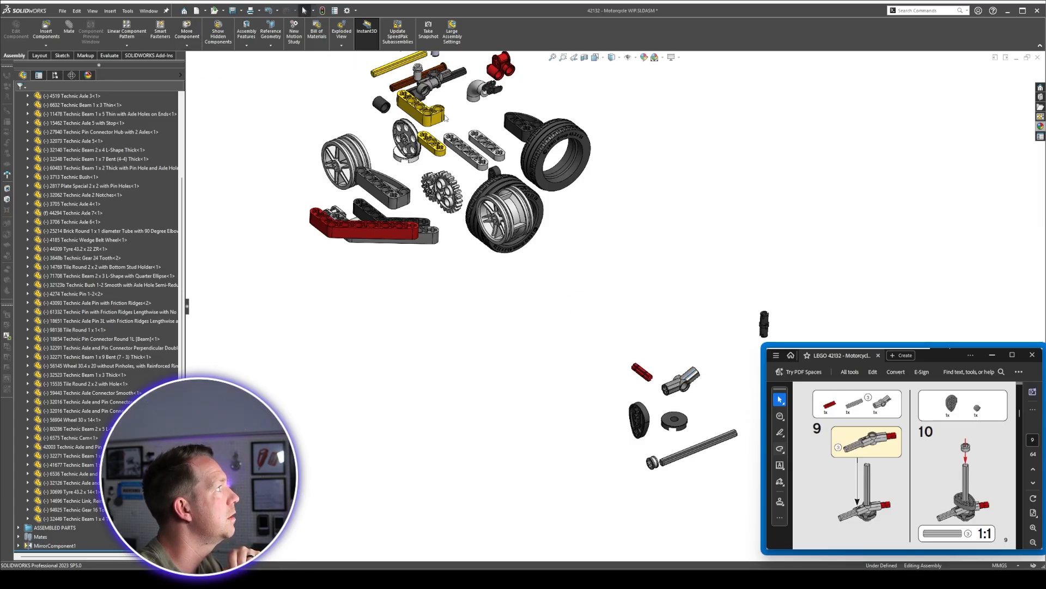
Move the grey Technic Axle 3 and the 16-tooth gear (94925) from the loose parts to the gathered parts.
scroll(446, 119, up, 2)
scroll(485, 111, down, 4)
drag(422, 116, 709, 458)
scroll(719, 474, up, 4)
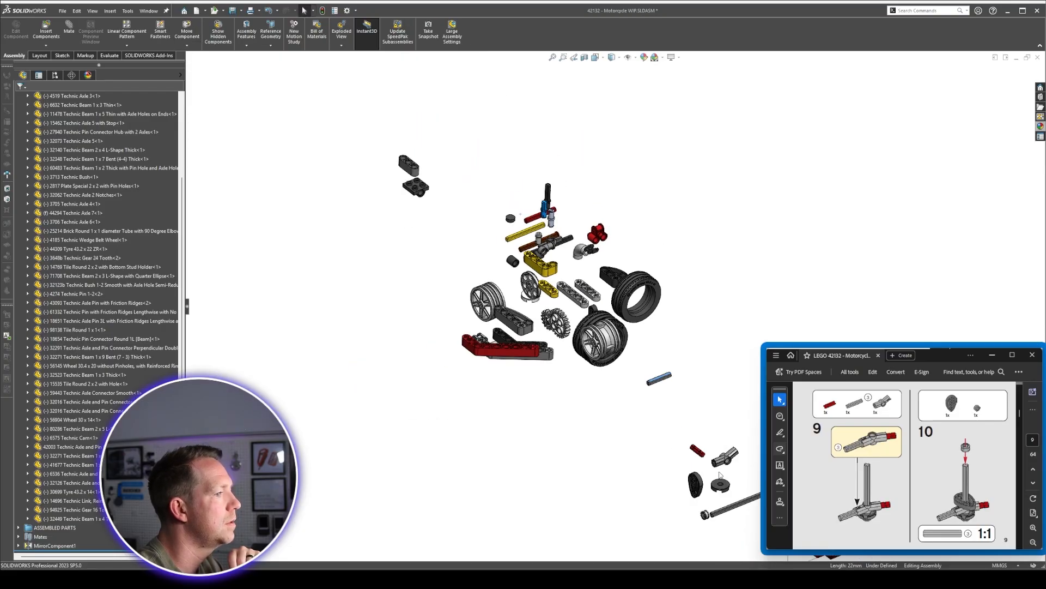
scroll(720, 474, down, 5)
scroll(981, 410, down, 4)
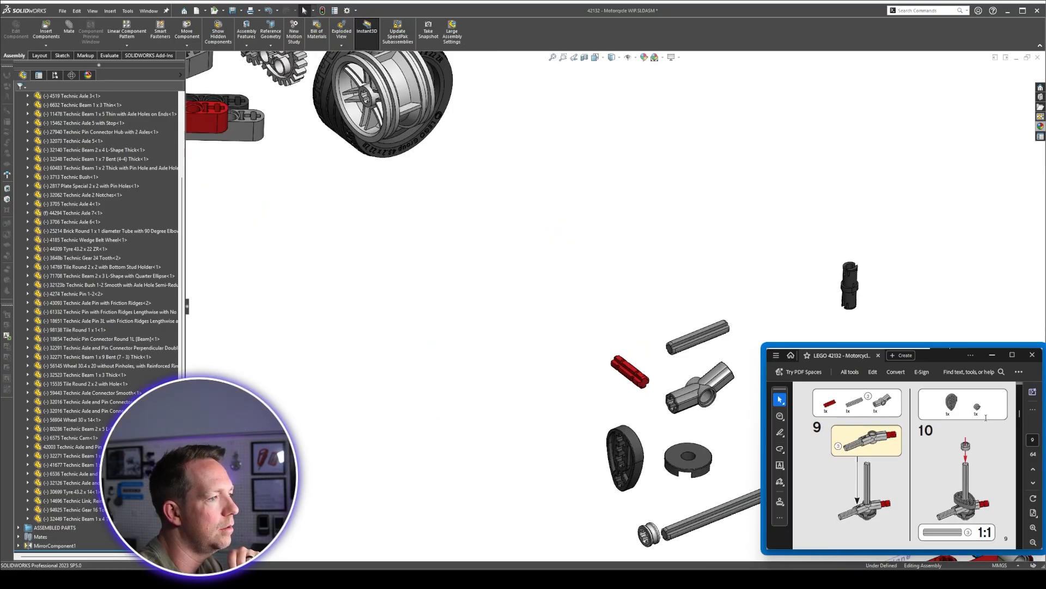
scroll(578, 264, up, 3)
scroll(489, 322, down, 3)
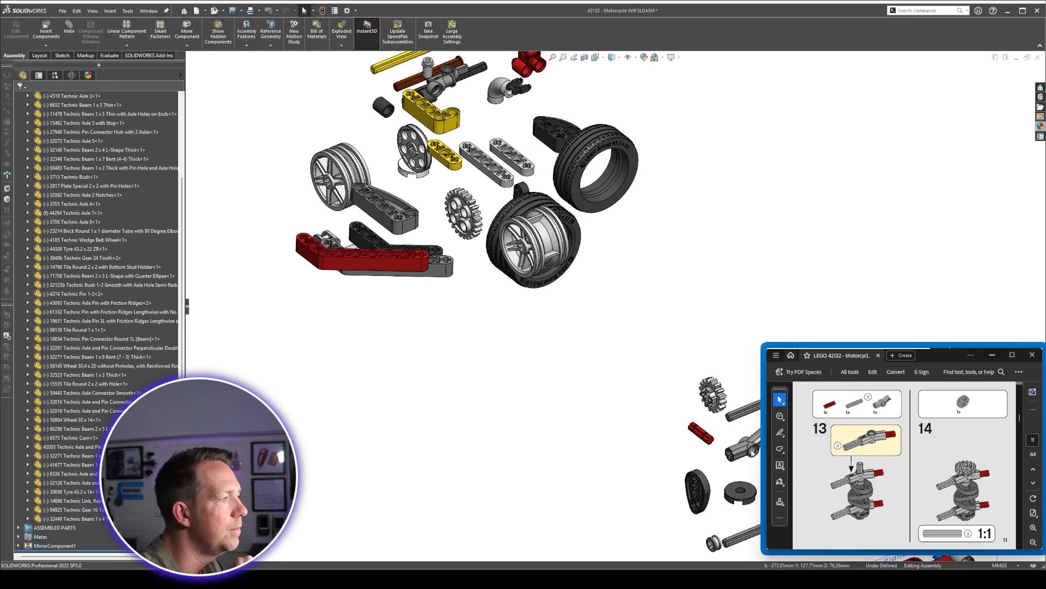
Check the instructions through steps 15 and 16 and move one grey 1 x 4 thin beam (32449) beside the gathered parts.
scroll(688, 382, up, 2)
scroll(688, 382, up, 2)
scroll(628, 234, down, 2)
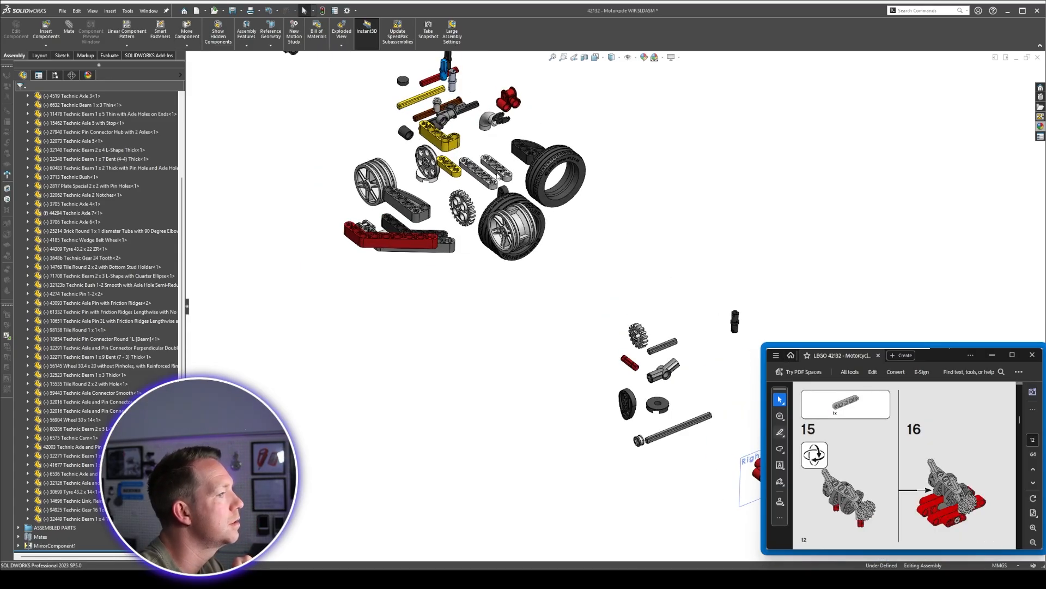
drag(498, 177, 664, 320)
scroll(719, 386, down, 2)
scroll(953, 473, down, 1)
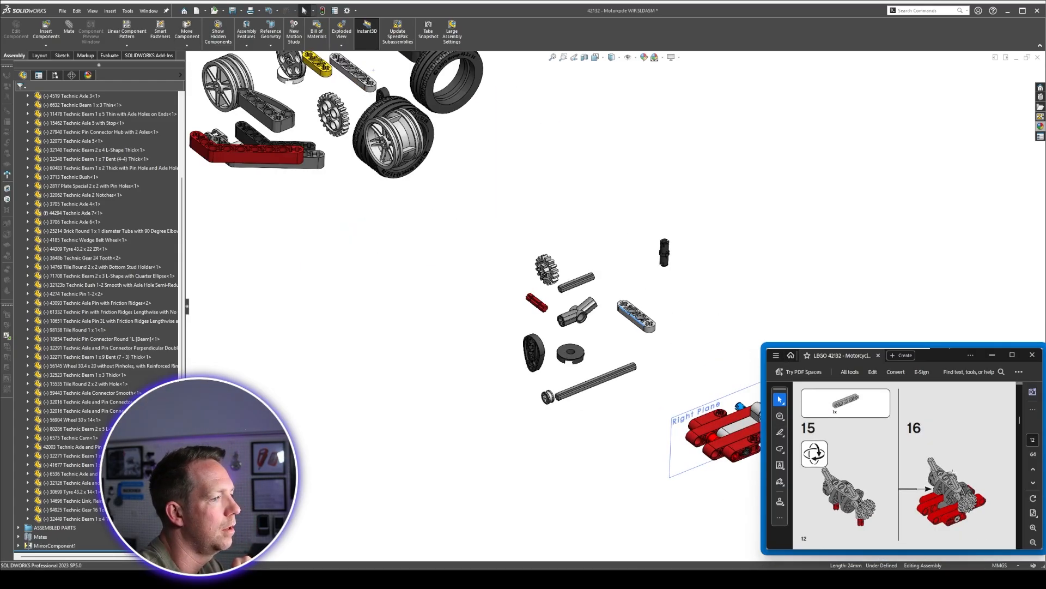
Return the instructions to step 7 and mate the half bush onto the fixed axle's end with concentric, coincident and parallel mates.
scroll(953, 472, up, 8)
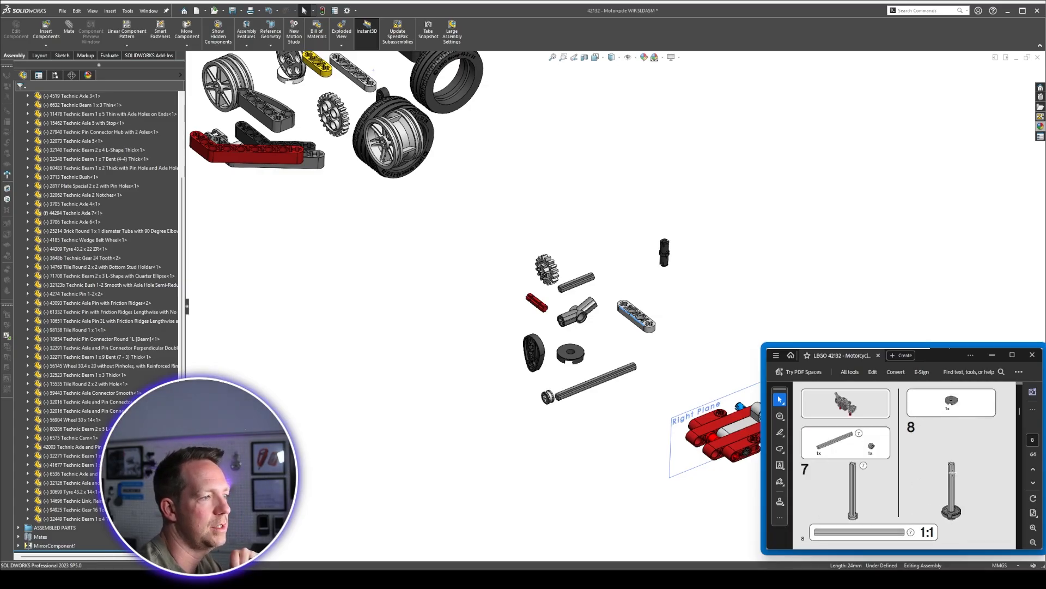
scroll(643, 407, up, 2)
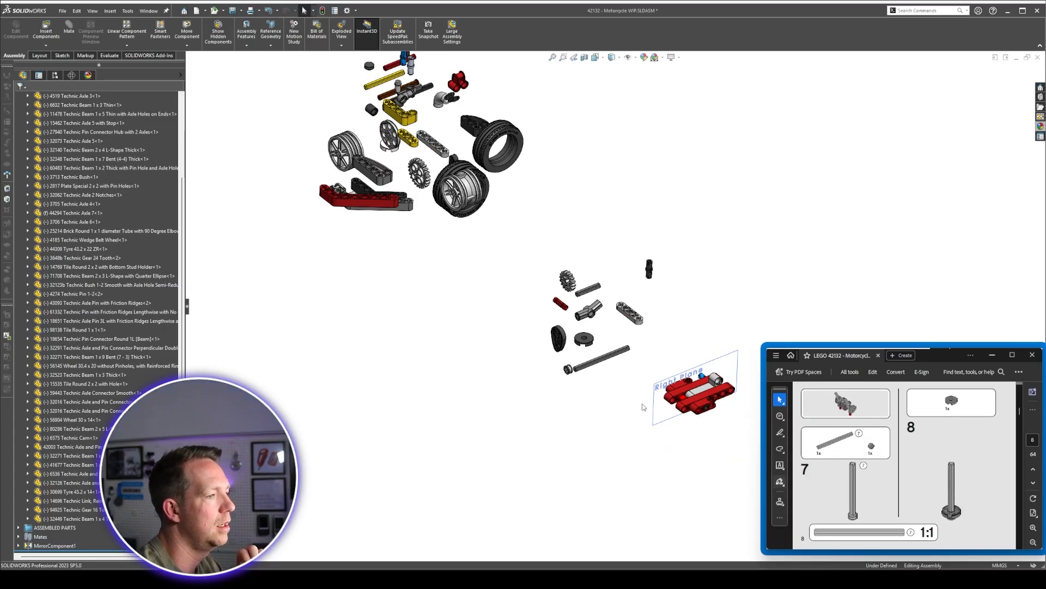
scroll(599, 354, down, 4)
scroll(646, 374, down, 2)
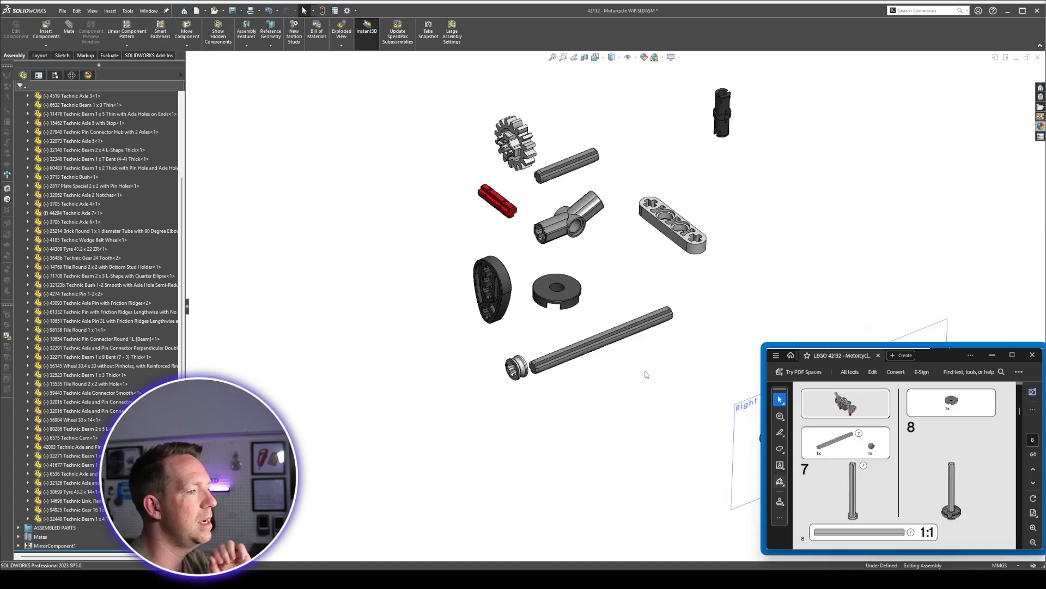
scroll(645, 374, down, 2)
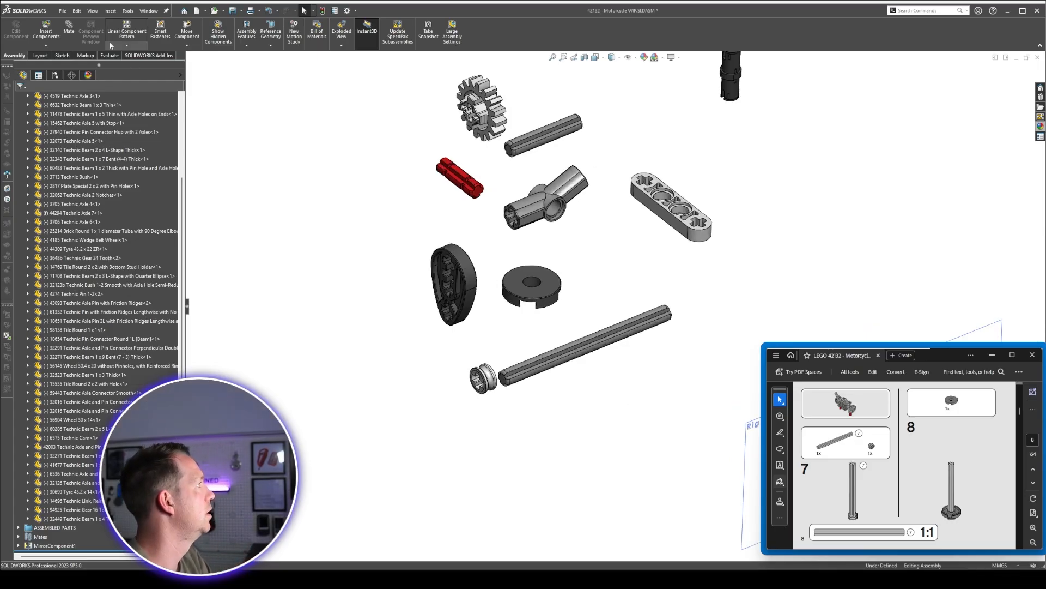
scroll(504, 376, down, 2)
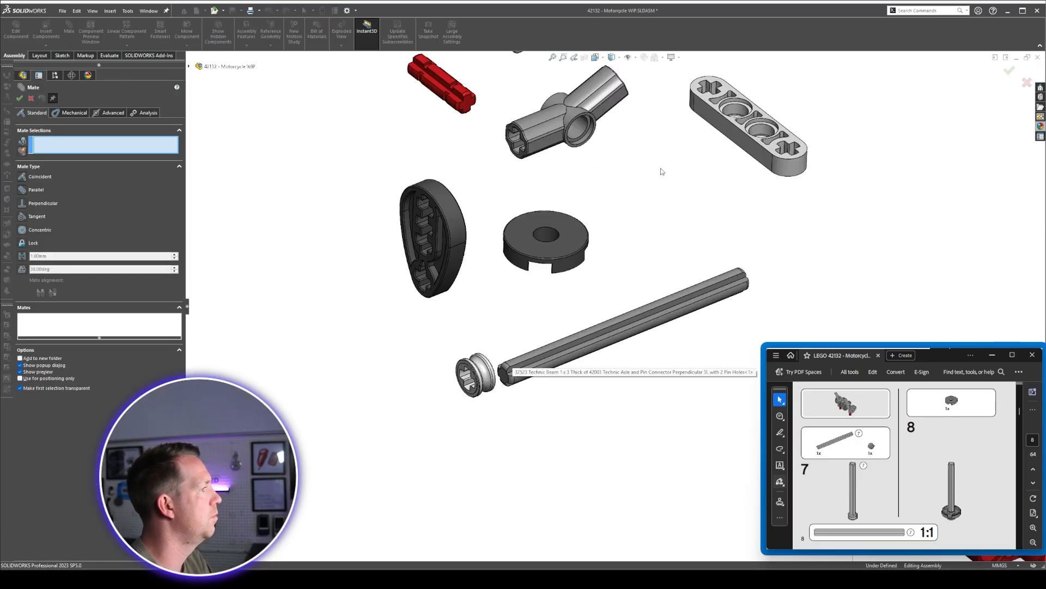
scroll(661, 170, up, 4)
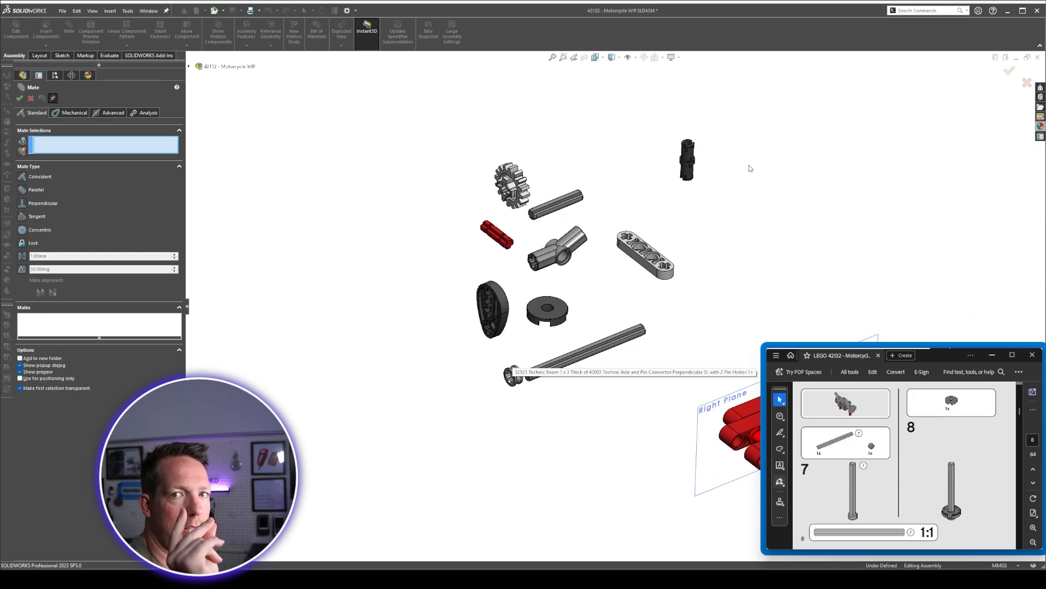
scroll(551, 305, down, 6)
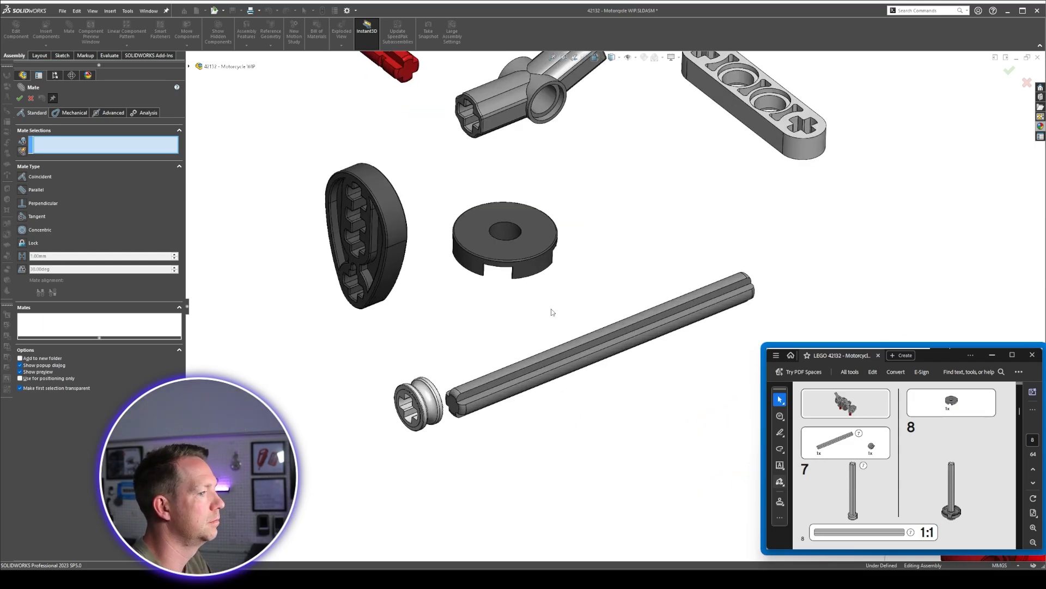
scroll(696, 312, up, 3)
click(593, 175)
scroll(594, 294, down, 3)
Mate the round tile's hole concentric with the 7-long axle and seat the tile against the half bush.
click(526, 295)
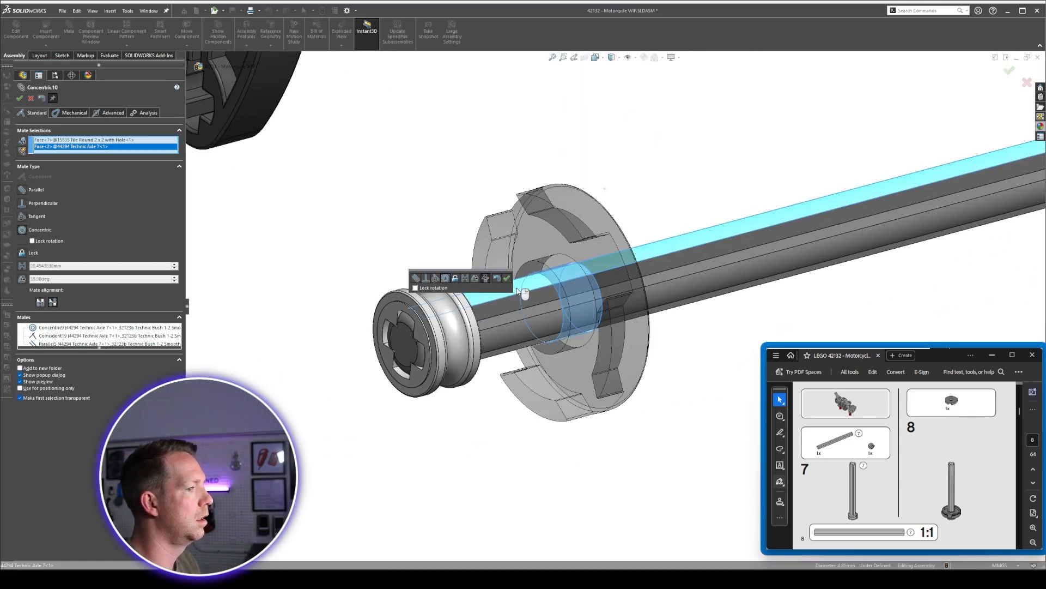
click(504, 279)
scroll(586, 351, up, 2)
scroll(581, 341, up, 3)
click(631, 58)
scroll(673, 103, up, 2)
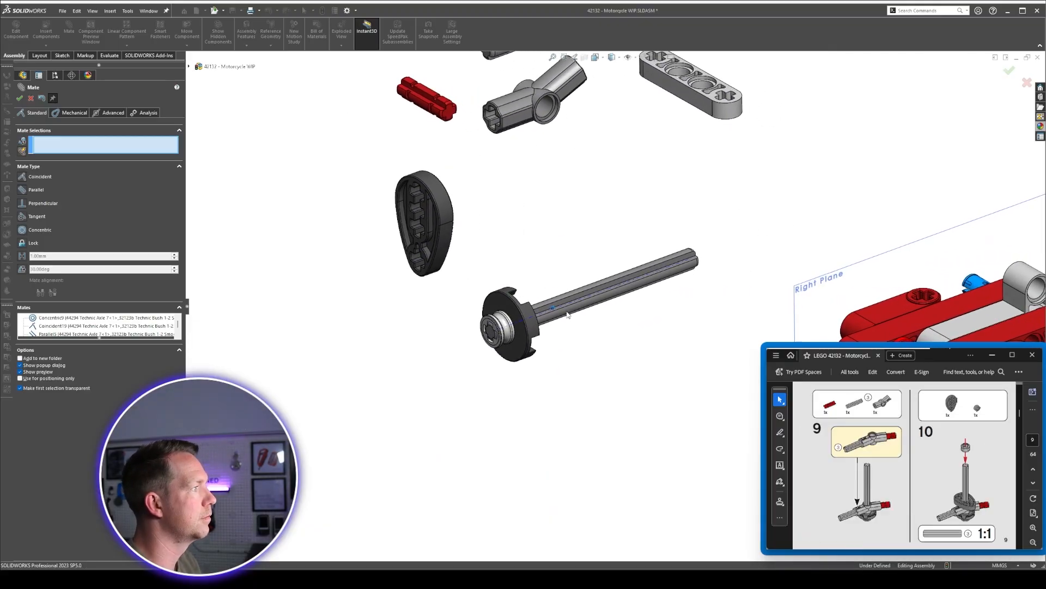
Mate the grey angle connector's pin hole onto the 7-long axle, directly against the round tile.
scroll(599, 316, down, 6)
scroll(679, 409, up, 6)
middle_drag(679, 408, 621, 245)
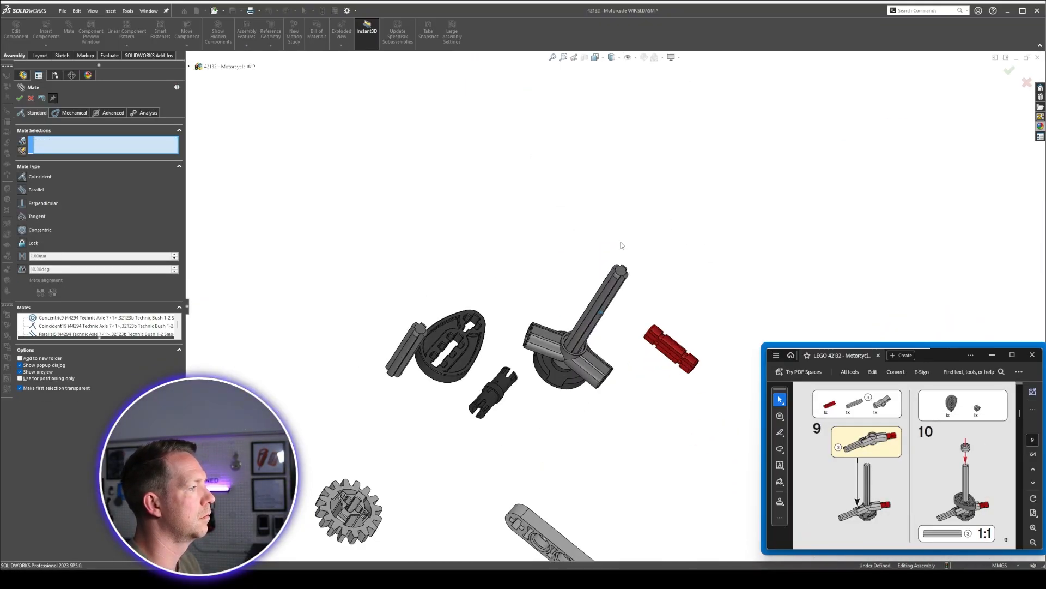
Mate the red notched 2-long axle into one axle socket of the angle connector.
scroll(621, 322, down, 6)
click(580, 392)
click(510, 324)
middle_drag(763, 393, 673, 458)
scroll(652, 385, up, 4)
scroll(652, 386, up, 6)
middle_drag(534, 381, 591, 391)
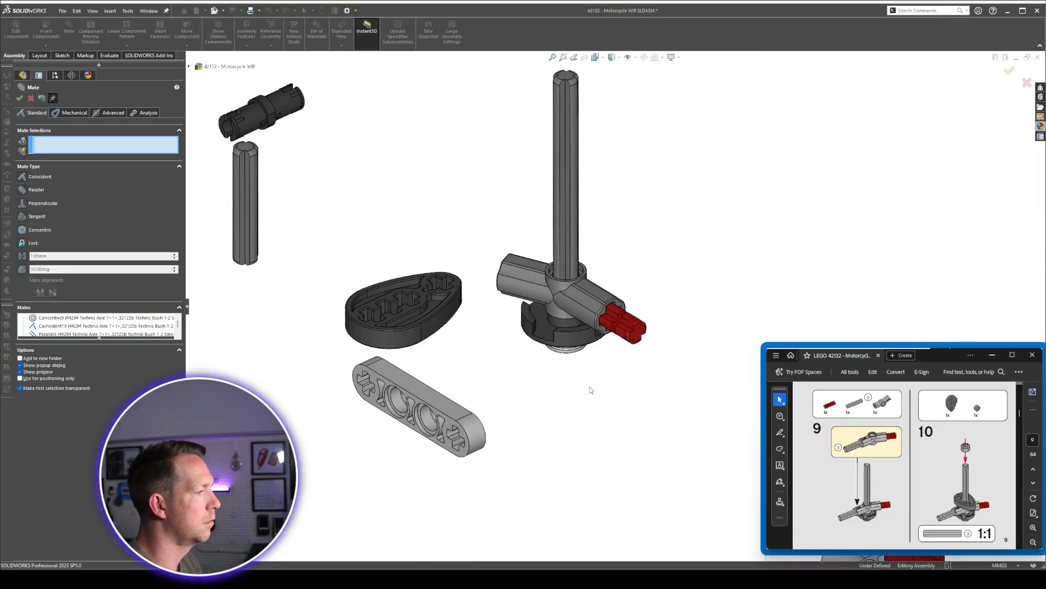
Mate the grey 3-long axle into the free socket of the angle connector, opposite the red axle.
click(245, 198)
scroll(616, 338, down, 6)
click(659, 340)
middle_drag(659, 340, 623, 425)
click(623, 488)
click(643, 422)
scroll(643, 422, up, 8)
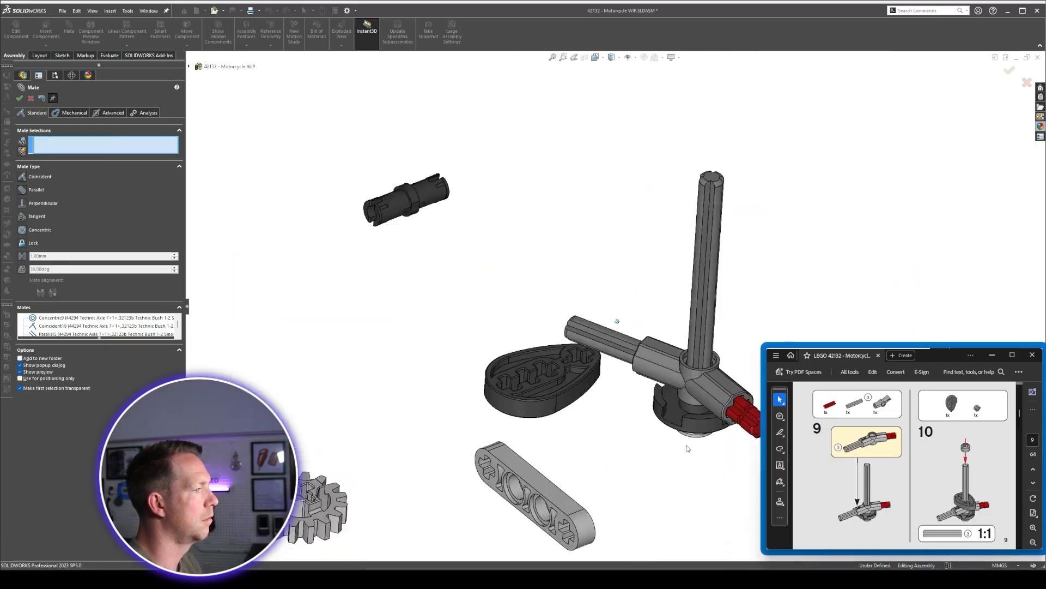
Mate the black cam onto the upright 7-long axle above the angle connector.
drag(507, 376, 670, 376)
scroll(654, 348, down, 4)
scroll(643, 346, up, 2)
click(642, 346)
click(559, 142)
scroll(578, 239, down, 3)
drag(557, 404, 561, 109)
scroll(523, 180, down, 4)
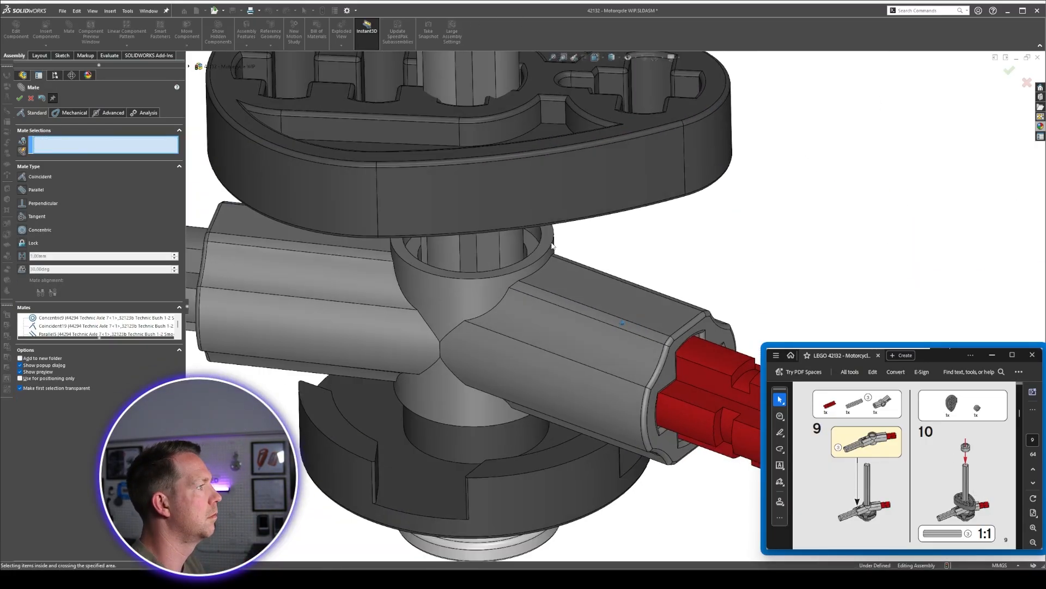
Seat the cam's underside against the angle connector, finish mating, and place a copy of the half bush beside the upright axle.
click(591, 354)
scroll(591, 354, up, 3)
click(564, 218)
scroll(567, 234, down, 3)
click(631, 281)
scroll(694, 431, up, 5)
key(Escape)
scroll(680, 292, down, 4)
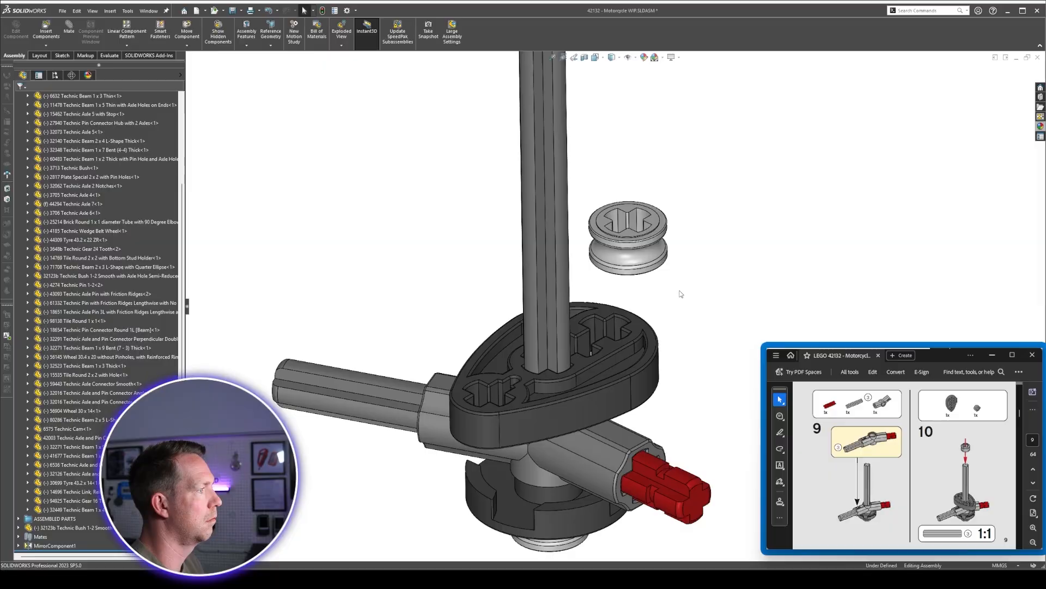
Place two more copies of the half bush and one copy of the black cam beside the upright axle.
ctrl+drag(624, 264, 705, 175)
ctrl+drag(705, 175, 705, 98)
ctrl+drag(631, 343, 794, 186)
Mate the half bush onto the upright 7-long axle, seated on the cam and aligned with the axle profile.
click(621, 263)
scroll(562, 393, down, 5)
click(559, 394)
scroll(501, 253, up, 4)
click(501, 254)
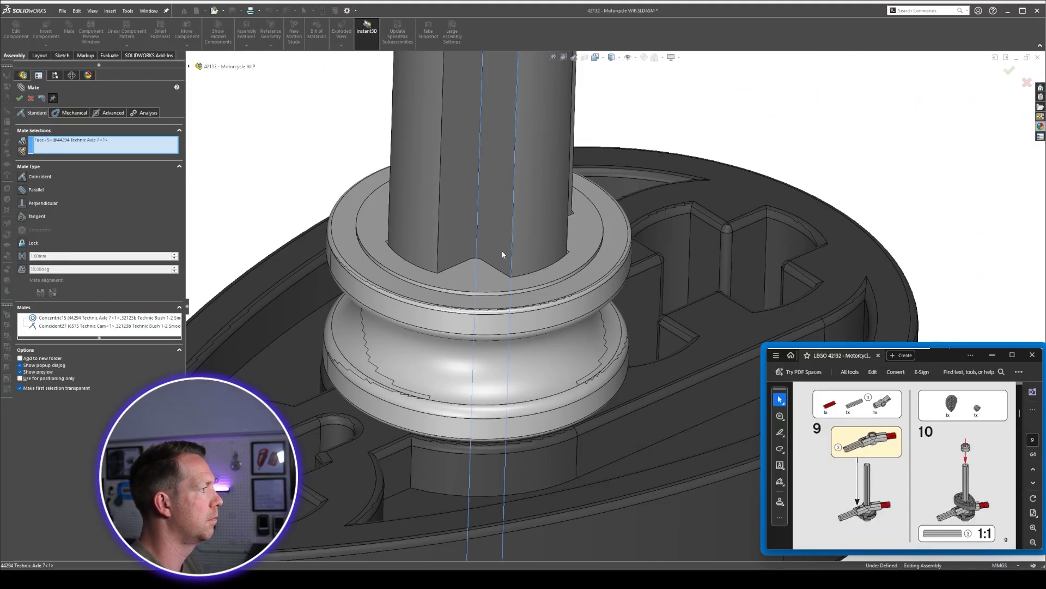
Mate the second black cam onto the upright axle, seated on the first half bush and pointing in a different direction.
scroll(619, 303, down, 7)
middle_drag(619, 304, 720, 311)
scroll(905, 463, down, 1)
drag(515, 87, 447, 349)
scroll(443, 335, up, 5)
click(444, 335)
click(652, 261)
drag(605, 414, 603, 329)
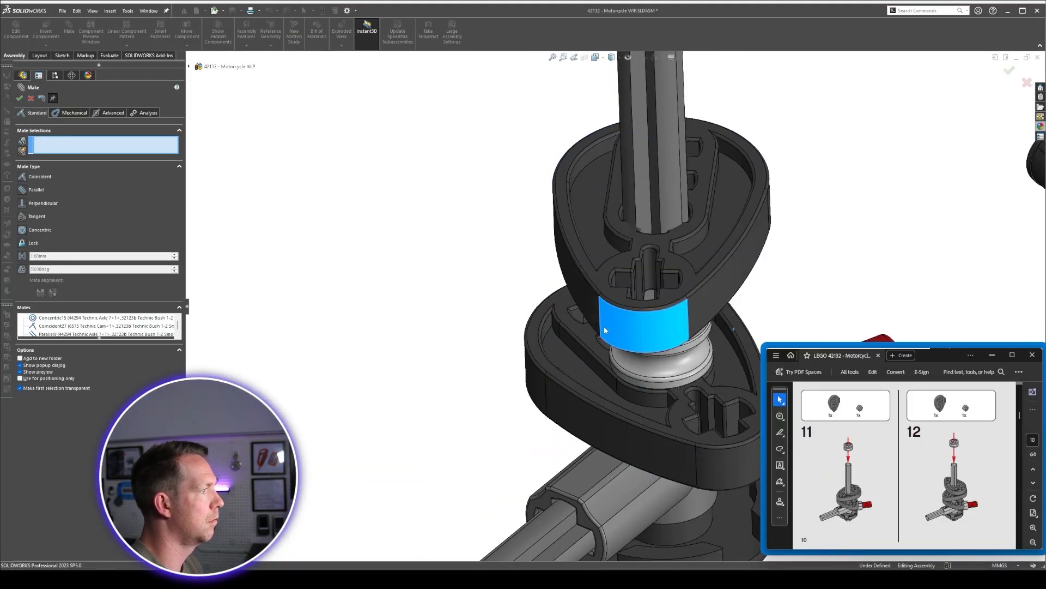
middle_drag(603, 329, 611, 218)
click(689, 427)
Mate the second half bush onto the upright axle, seated on the second cam.
scroll(661, 425, down, 5)
drag(615, 120, 666, 284)
scroll(666, 284, up, 5)
click(666, 284)
click(518, 251)
click(592, 322)
middle_drag(592, 322, 593, 374)
Mate the third black cam onto the upright axle, turned to its own direction and seated on the second half bush.
scroll(589, 297, down, 5)
drag(709, 75, 617, 241)
scroll(616, 241, up, 2)
click(617, 241)
click(479, 306)
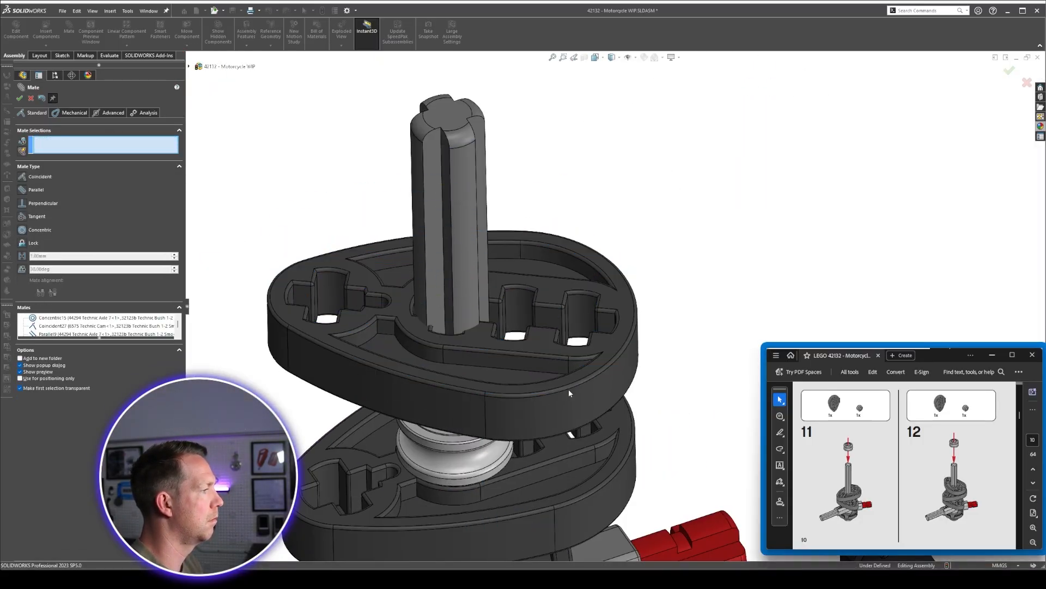
drag(570, 392, 616, 304)
scroll(617, 303, down, 5)
middle_drag(617, 303, 622, 208)
click(703, 453)
click(663, 373)
Mate the last half bush onto the upright axle, seated on the third cam.
middle_drag(664, 374, 654, 479)
click(527, 97)
click(579, 332)
mouse_move(610, 415)
middle_down()
mouse_move(580, 331)
mouse_move(630, 411)
middle_up()
click(630, 411)
scroll(631, 411, down, 5)
scroll(1002, 513, down, 1)
Place copies of the angle connector, the grey 3-long axle and the red notched axle beside the subassembly for step 13.
drag(767, 348, 759, 334)
middle_drag(654, 485, 689, 497)
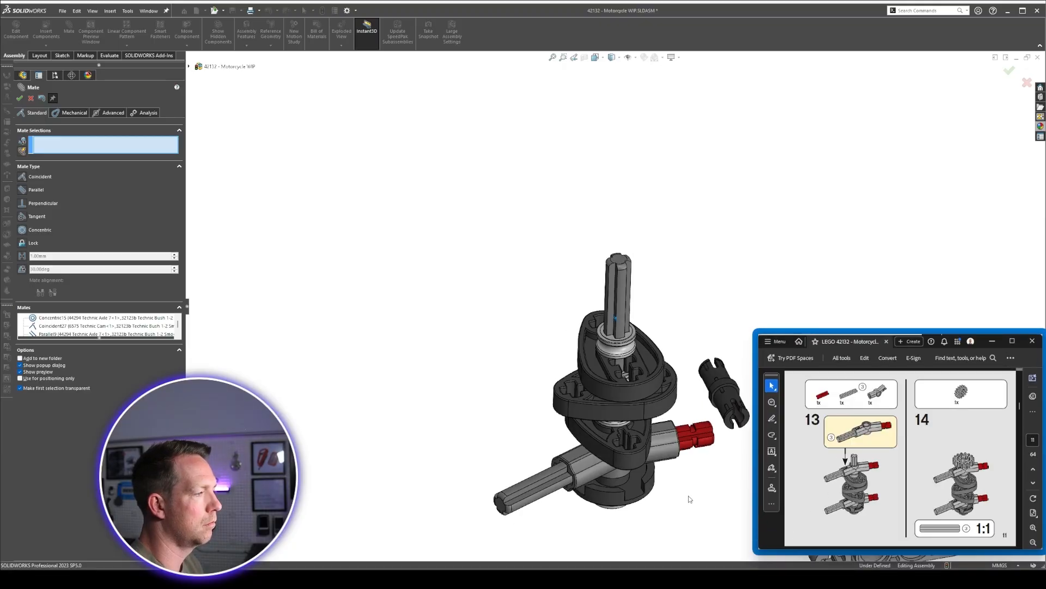
scroll(688, 498, up, 1)
key(Escape)
ctrl+drag(654, 433, 567, 218)
ctrl+drag(497, 462, 402, 309)
ctrl+drag(695, 413, 774, 207)
Mate the copied angle connector onto the upright axle, seated on the top half bush and oriented like the lower connector.
click(69, 27)
click(533, 223)
click(592, 415)
scroll(584, 140, down, 3)
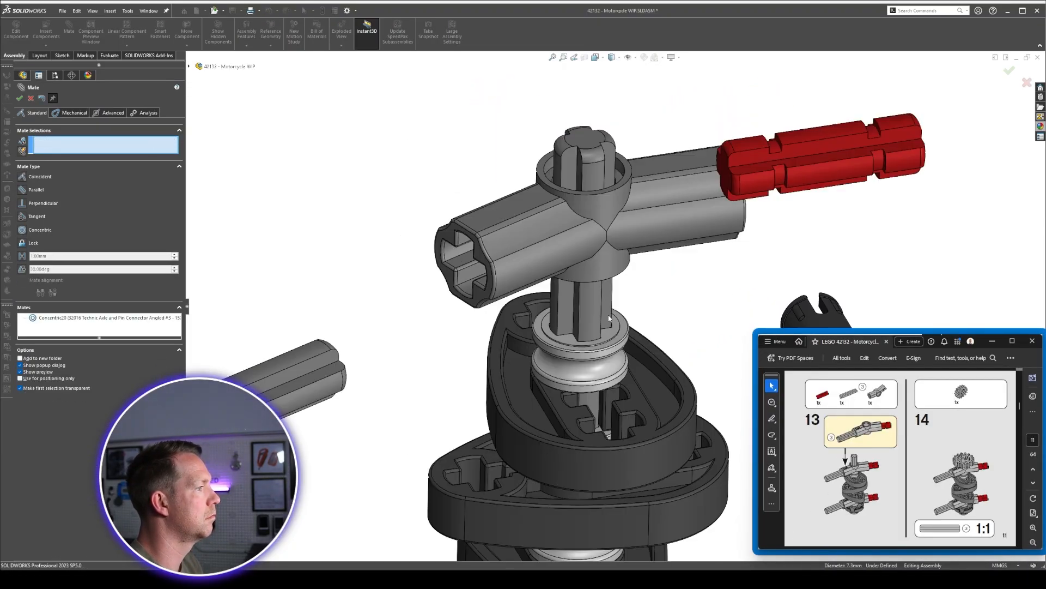
click(579, 343)
scroll(605, 305, up, 5)
click(668, 248)
click(673, 406)
scroll(673, 406, down, 3)
click(19, 102)
Mate the copied red notched axle into a socket of the upper angle connector, with its profile parallel to the socket.
middle_drag(643, 245, 567, 235)
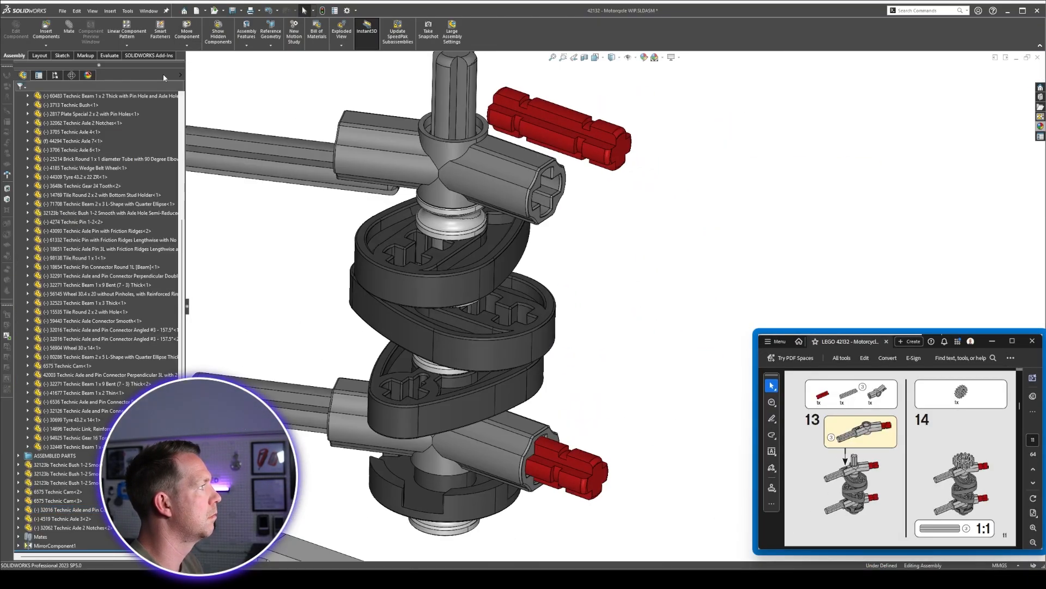
click(69, 27)
scroll(490, 303, up, 5)
click(490, 303)
scroll(535, 336, down, 4)
click(535, 336)
middle_drag(535, 335, 610, 376)
click(599, 377)
middle_drag(655, 419, 610, 349)
click(613, 328)
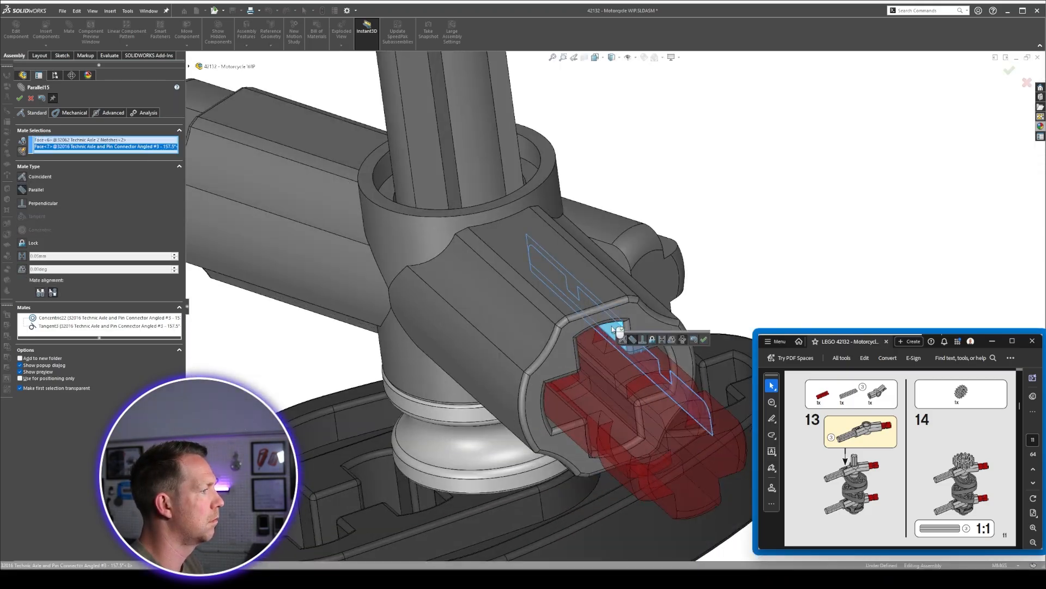
click(692, 342)
Mate the copied grey 3-long axle into the free socket of the upper angle connector, opposite the red axle.
click(526, 229)
click(640, 191)
click(722, 210)
click(733, 206)
click(480, 188)
click(632, 333)
scroll(600, 308, down, 8)
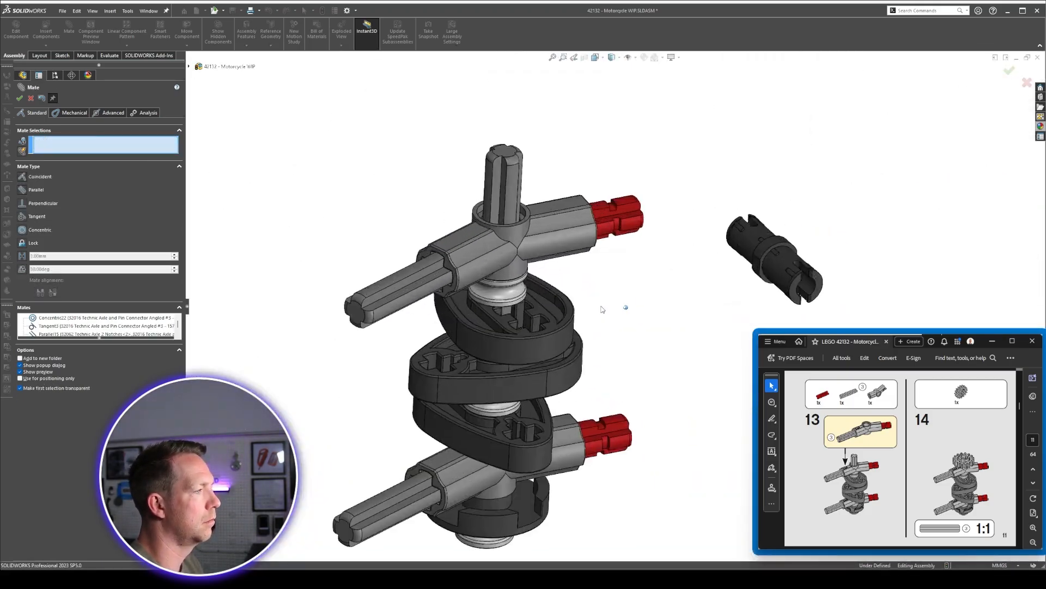
Mate the 16-tooth gear onto the end of the upright axle above the upper angle connector.
scroll(545, 262, up, 3)
drag(997, 251, 551, 141)
scroll(626, 178, up, 2)
middle_drag(626, 178, 600, 261)
scroll(369, 480, up, 5)
click(369, 479)
scroll(369, 479, down, 7)
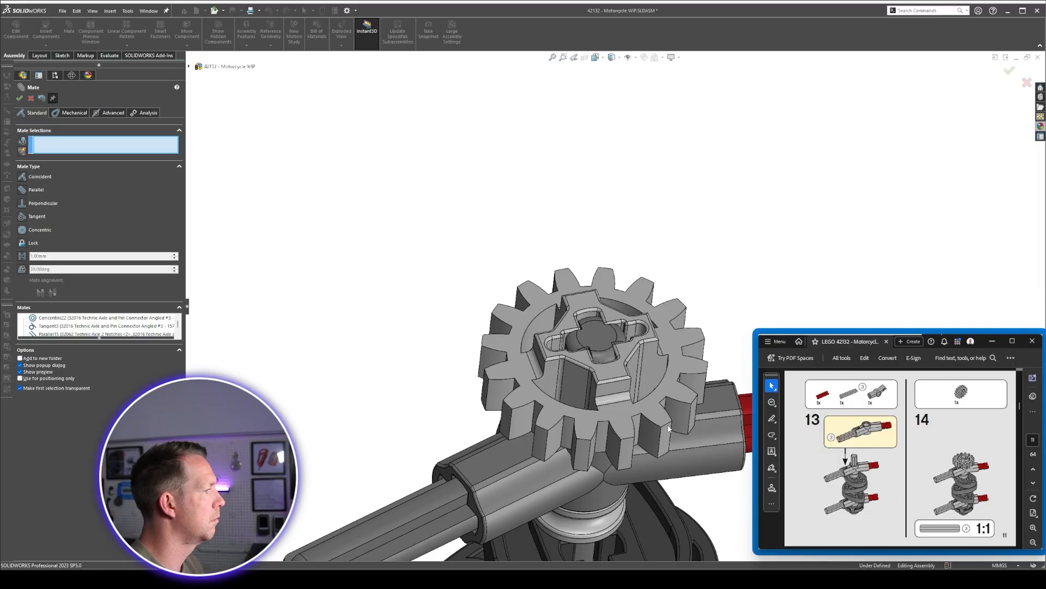
key(Escape)
middle_drag(588, 349, 539, 315)
scroll(573, 305, down, 5)
scroll(540, 315, up, 4)
drag(488, 284, 678, 343)
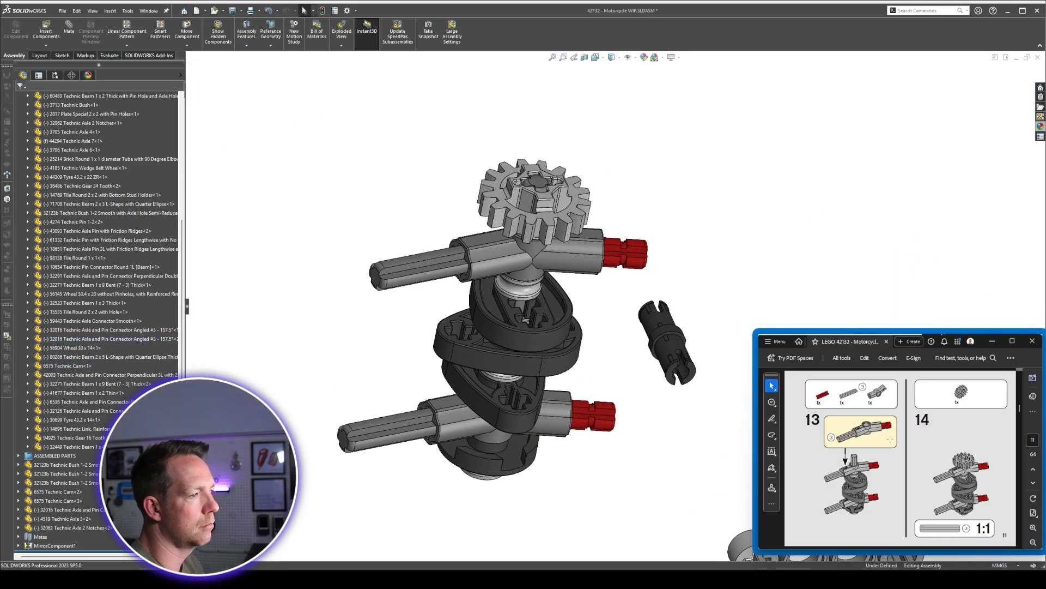
Try to mate the thin 1 x 4 beam onto a grey 3-long axle, against the end face of the angle connector.
scroll(900, 458, down, 1)
middle_drag(600, 305, 530, 381)
drag(530, 485, 432, 218)
scroll(620, 427, up, 3)
click(428, 372)
click(734, 231)
middle_drag(733, 232, 654, 163)
scroll(627, 245, up, 4)
click(614, 284)
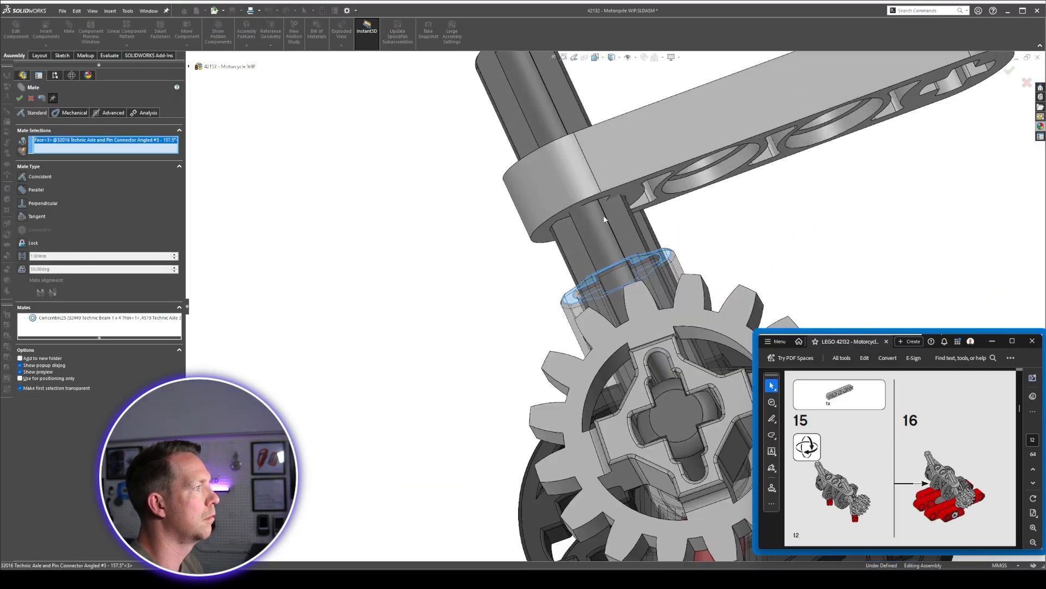
click(607, 212)
scroll(607, 218, down, 4)
middle_drag(607, 218, 545, 305)
key(Escape)
Place a copy of the thin 1 x 4 beam back among the spare parts and delete the mated one.
drag(657, 130, 384, 148)
scroll(468, 273, down, 2)
middle_drag(469, 305, 524, 272)
scroll(616, 261, down, 3)
click(638, 297)
scroll(616, 261, down, 3)
ctrl+drag(627, 283, 289, 275)
key(Delete)
scroll(635, 297, down, 3)
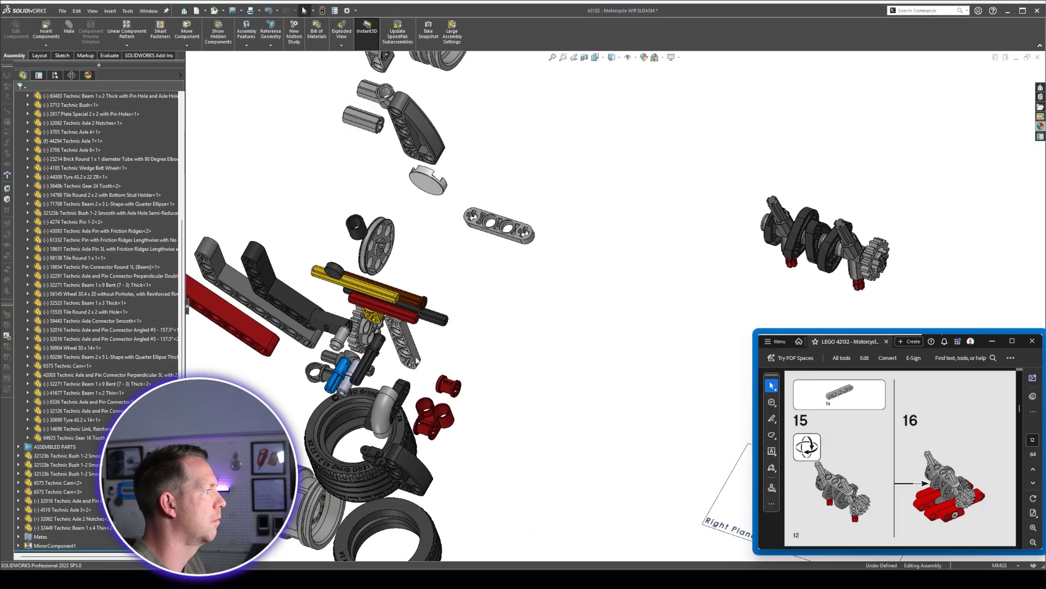
Bring in the thin 1 x 5 beam with axle holes and mate one end onto the gear-side 3-long axle, against the connector.
drag(499, 198, 801, 213)
scroll(806, 229, up, 5)
click(539, 327)
click(496, 213)
click(603, 357)
scroll(573, 327, up, 2)
scroll(572, 392, up, 1)
Try to mate the free axle hole of the thin 1 x 5 beam concentric with the other 3-long axle.
click(674, 223)
click(400, 386)
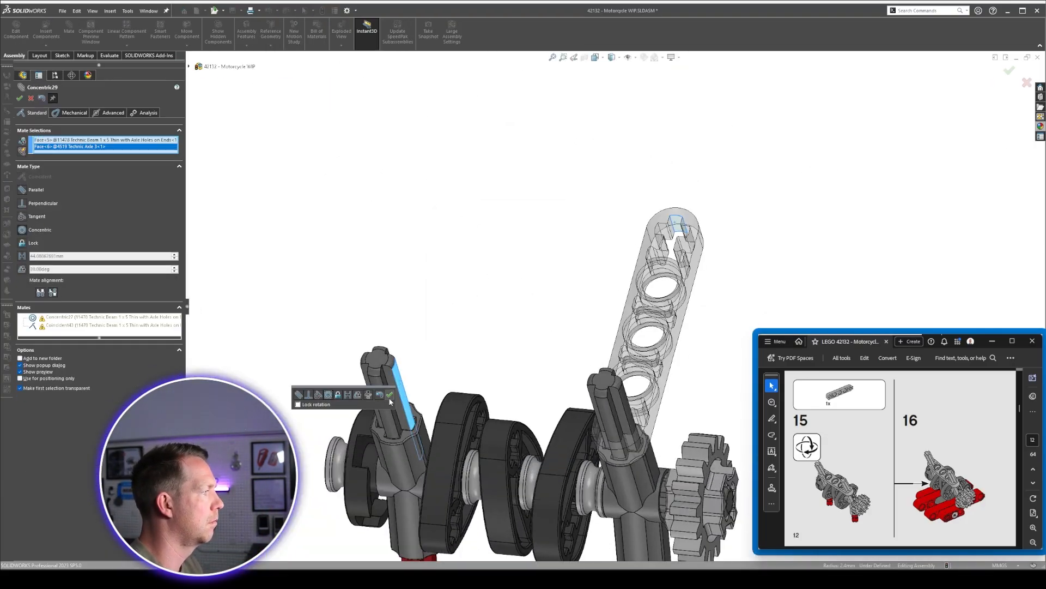
click(389, 396)
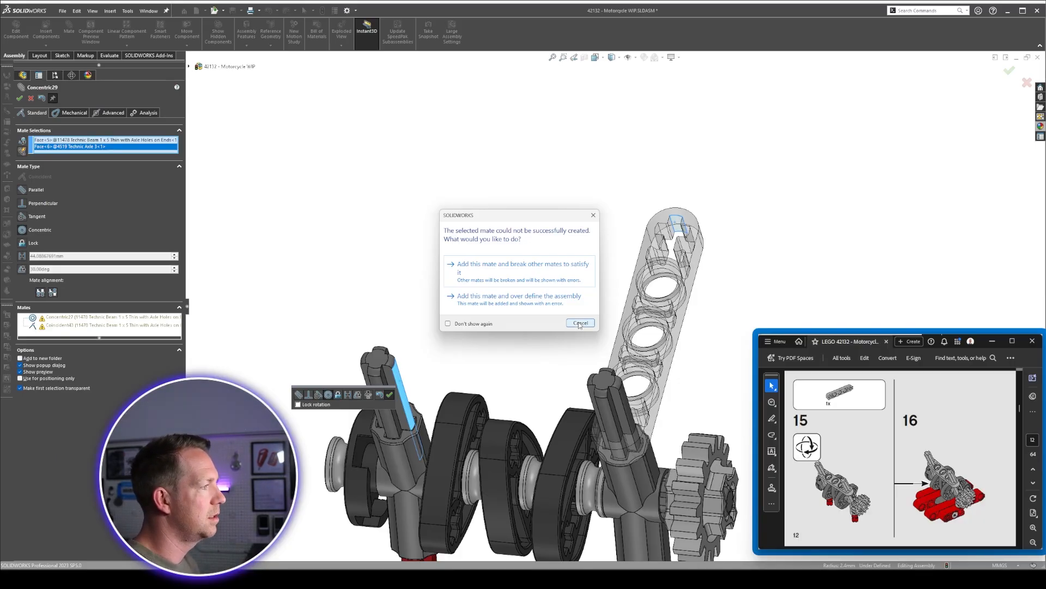
click(580, 323)
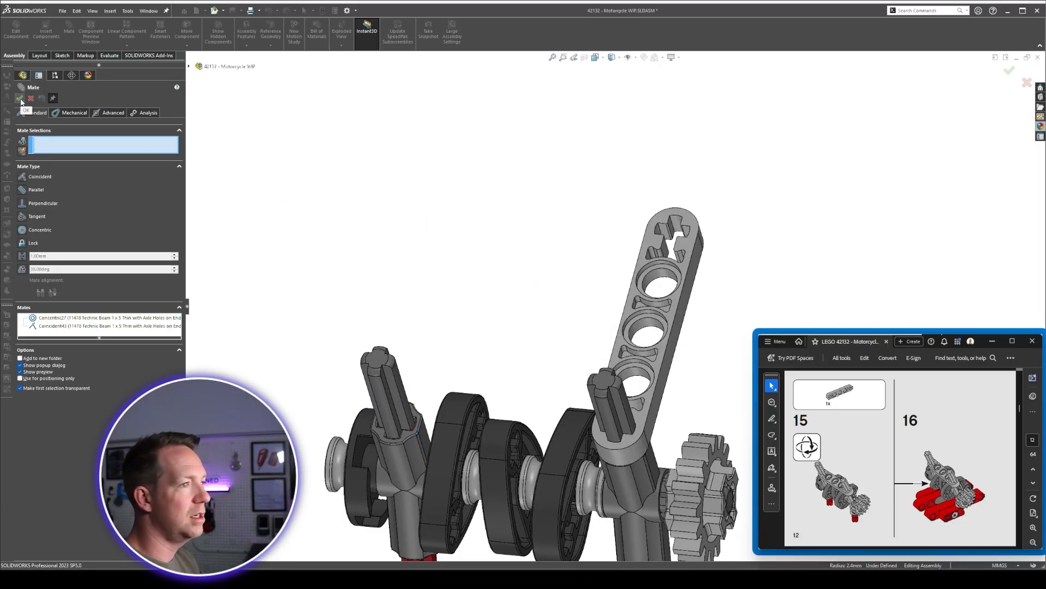
click(20, 98)
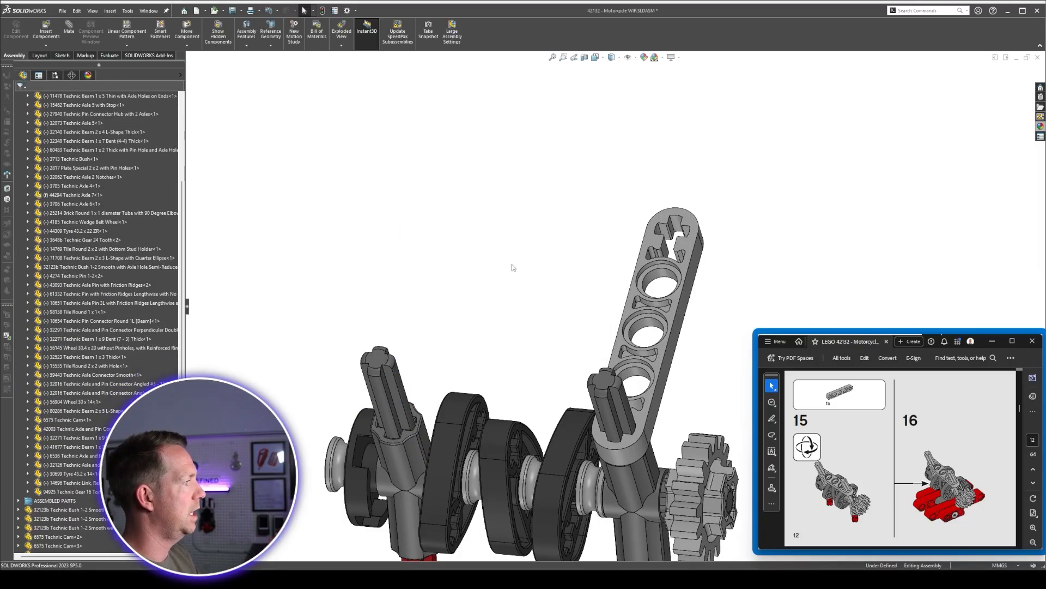
Swing the free end of the thin 1 x 5 beam across to the other 3-long axle and inspect the fit.
drag(671, 248, 330, 388)
scroll(338, 392, down, 6)
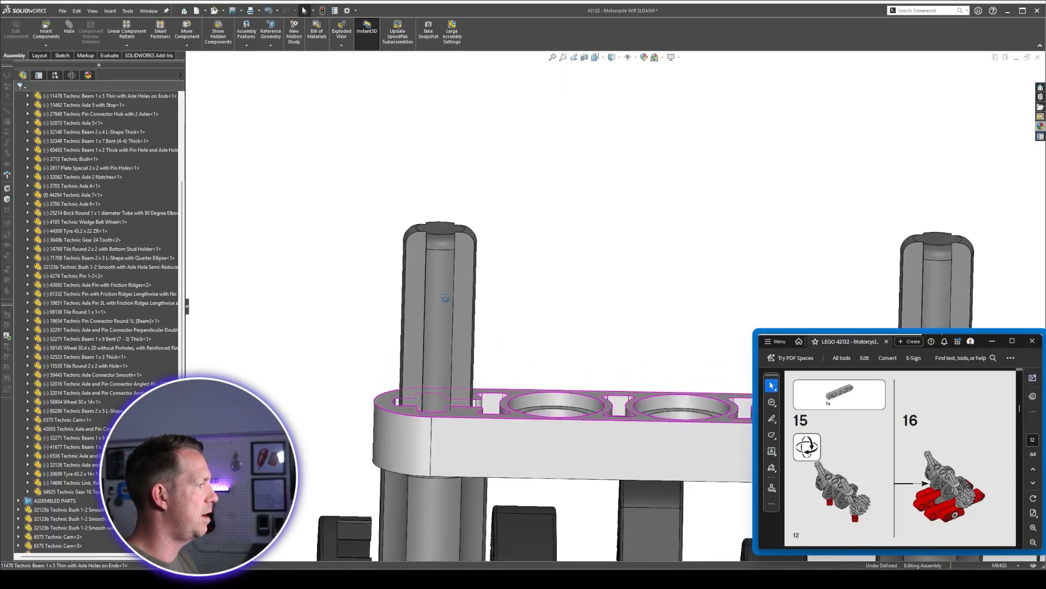
scroll(456, 373, up, 6)
scroll(703, 353, down, 4)
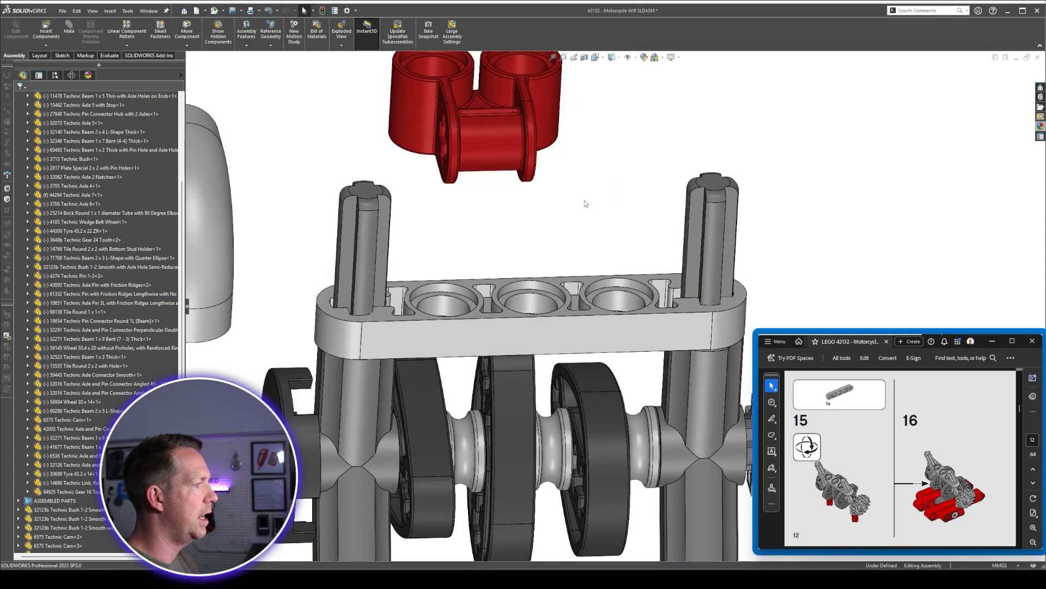
scroll(391, 295, down, 1)
Measure the straight edge of the thin 1 x 5 beam, then clear the selection.
key(m)
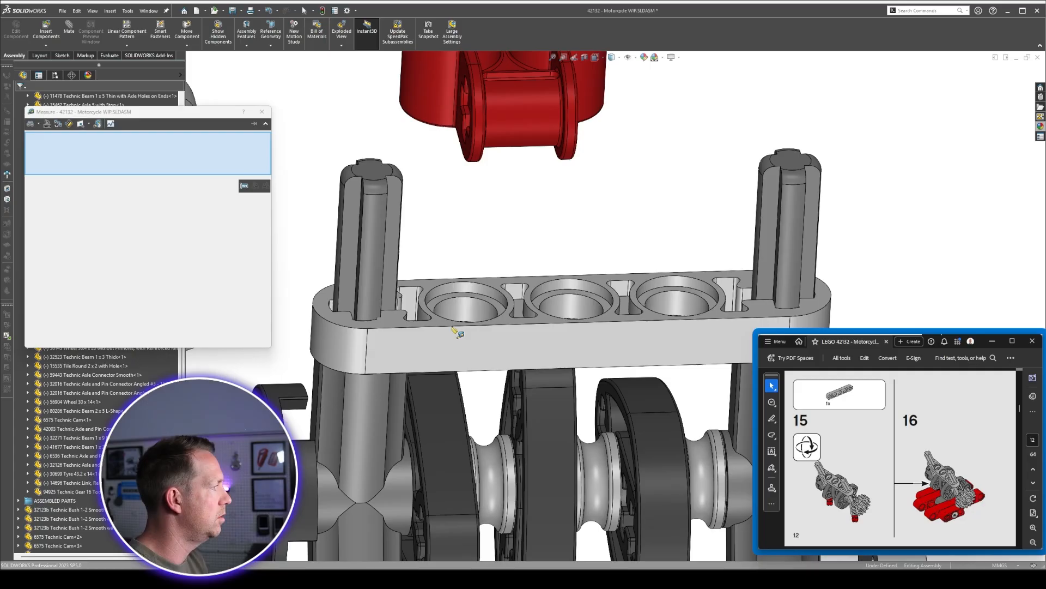
click(452, 327)
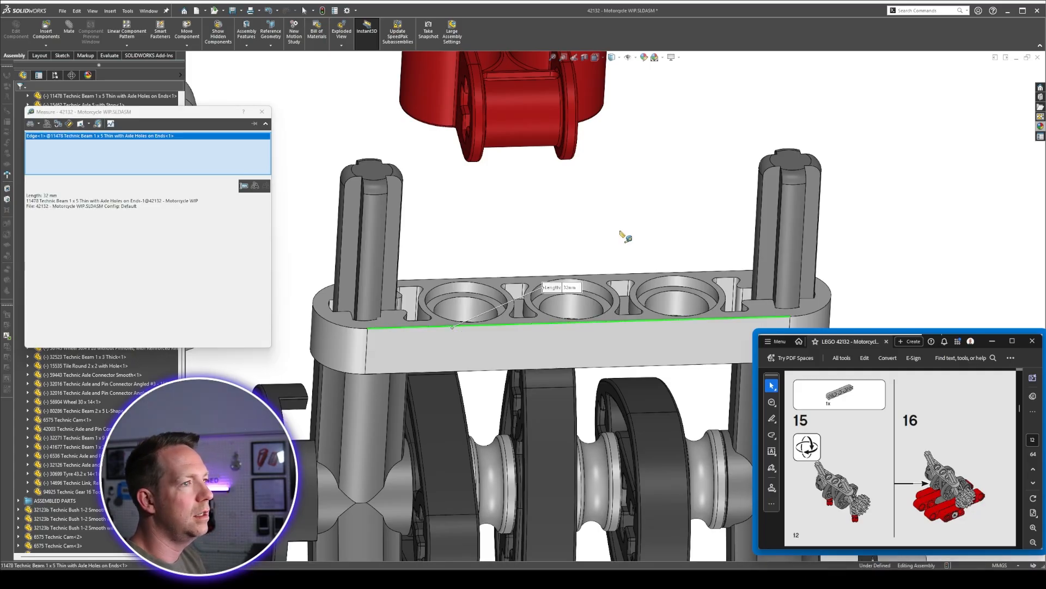
drag(546, 291, 532, 235)
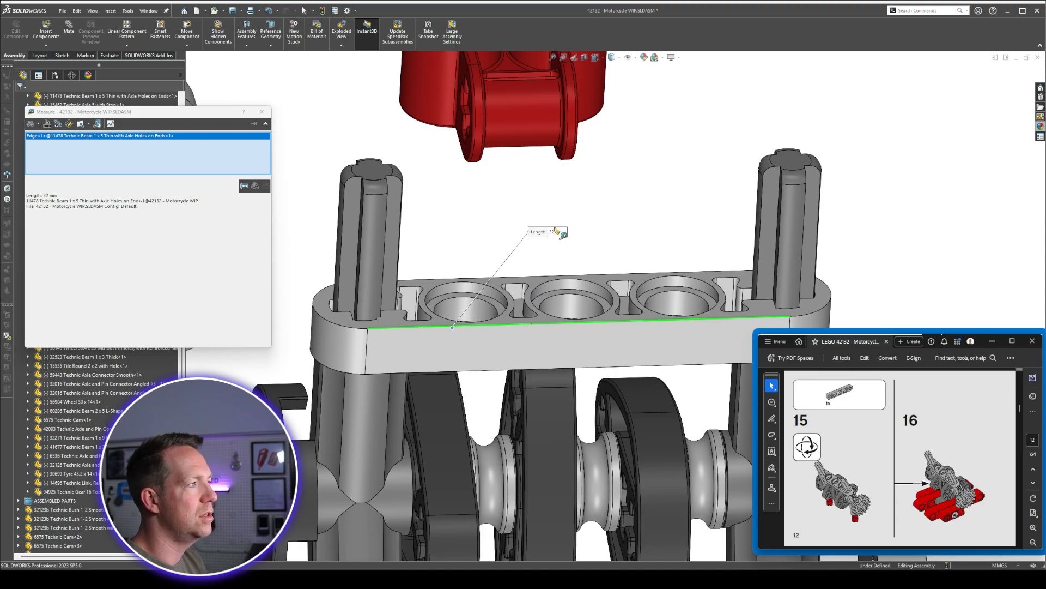
click(494, 204)
Measure the distance between matching faces of the two 3-long axles and examine the spacing of the cams and bushes between them.
click(380, 223)
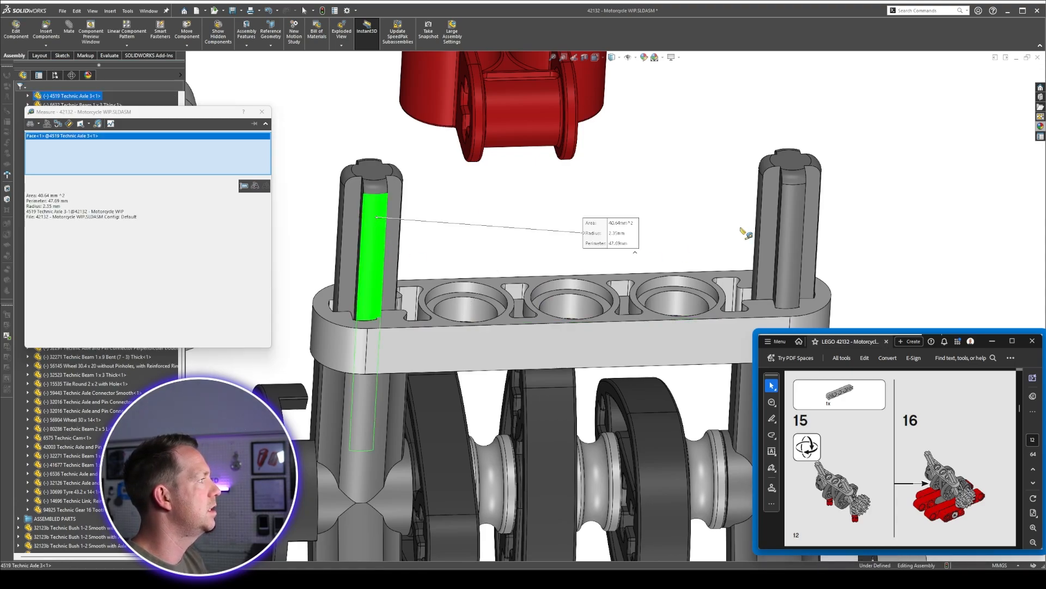
click(799, 203)
scroll(700, 372, up, 4)
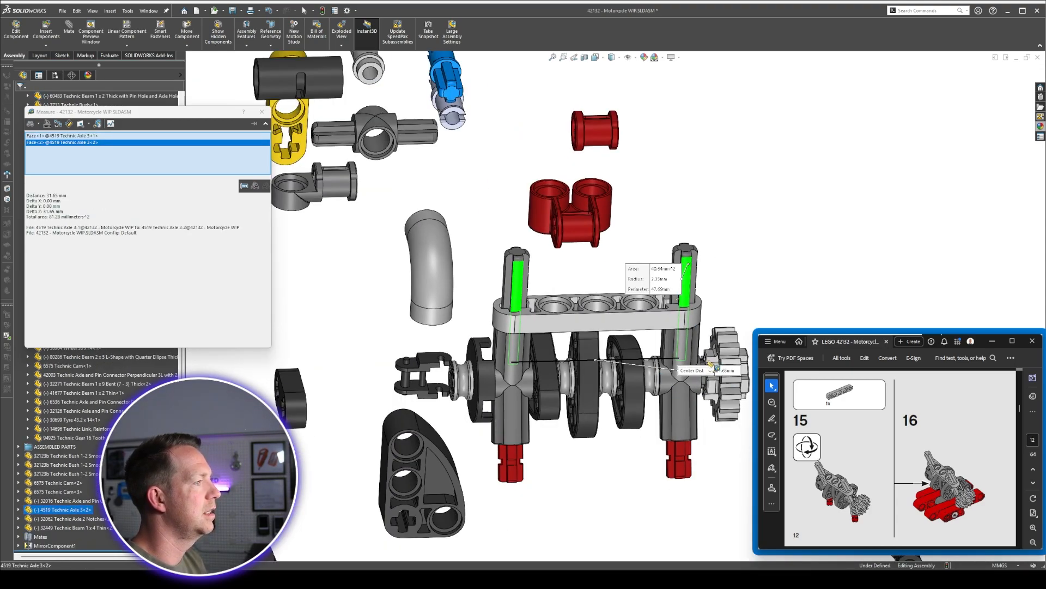
scroll(709, 371, down, 3)
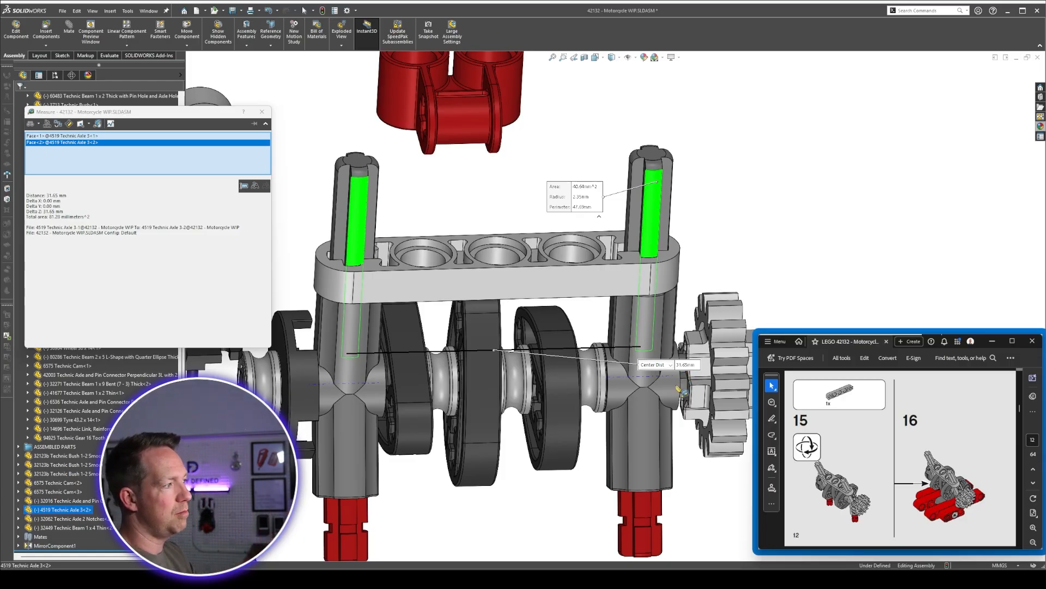
middle_drag(577, 369, 561, 356)
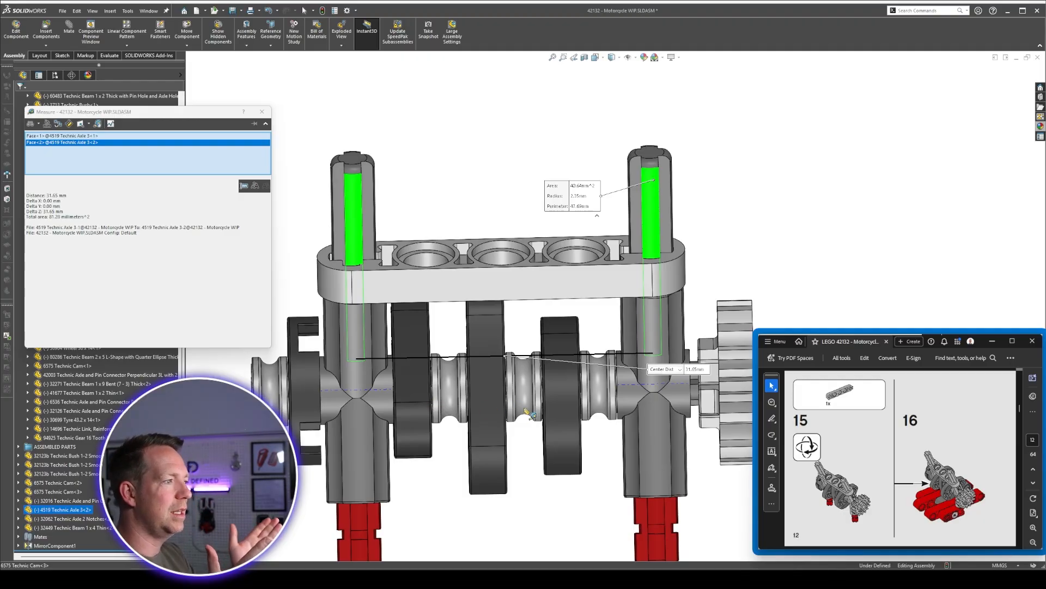
scroll(531, 415, up, 5)
scroll(627, 424, down, 4)
scroll(707, 309, down, 3)
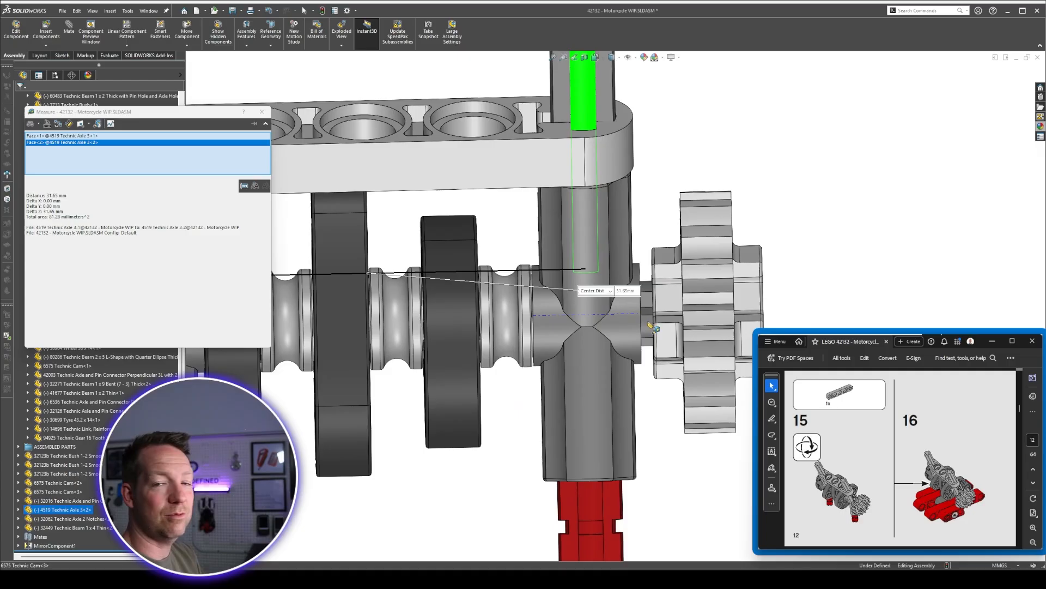
scroll(613, 302, up, 3)
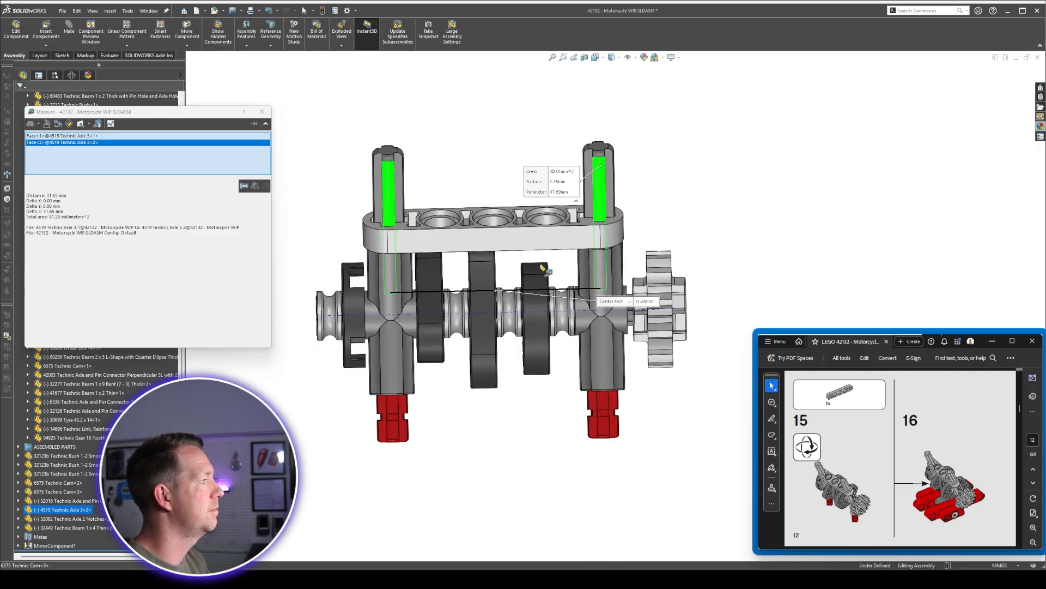
click(262, 111)
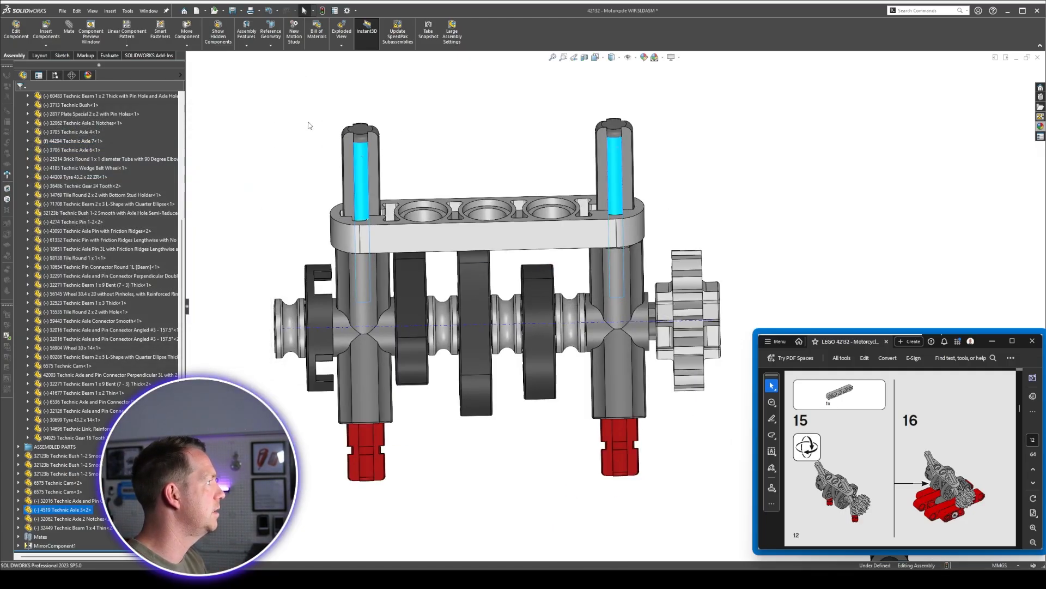
Select the cylindrical face of the gear-side angle connector for a closer look at its contact with the half bush.
click(597, 323)
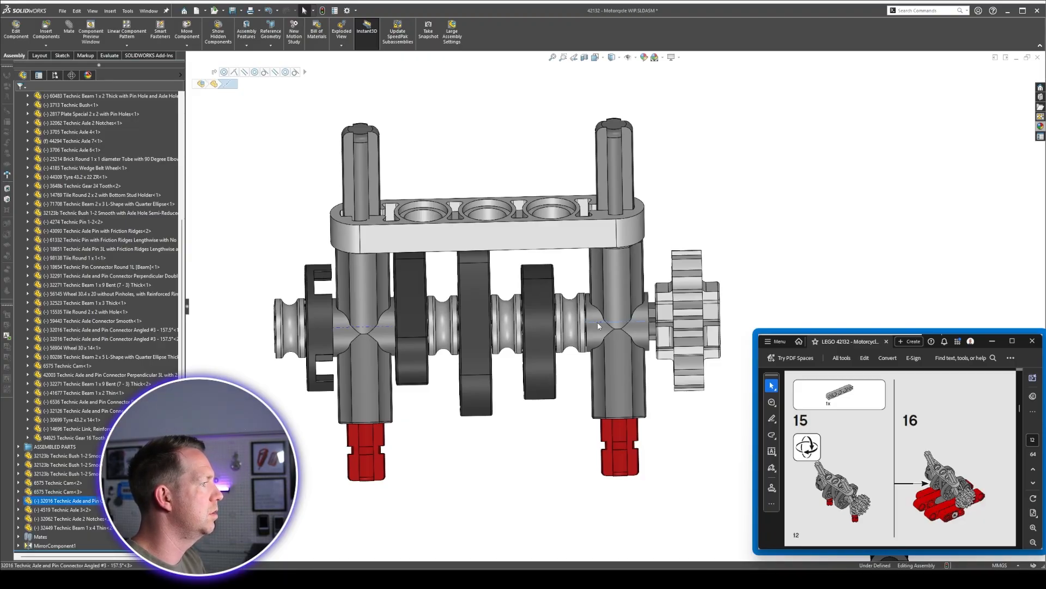
scroll(598, 333, down, 2)
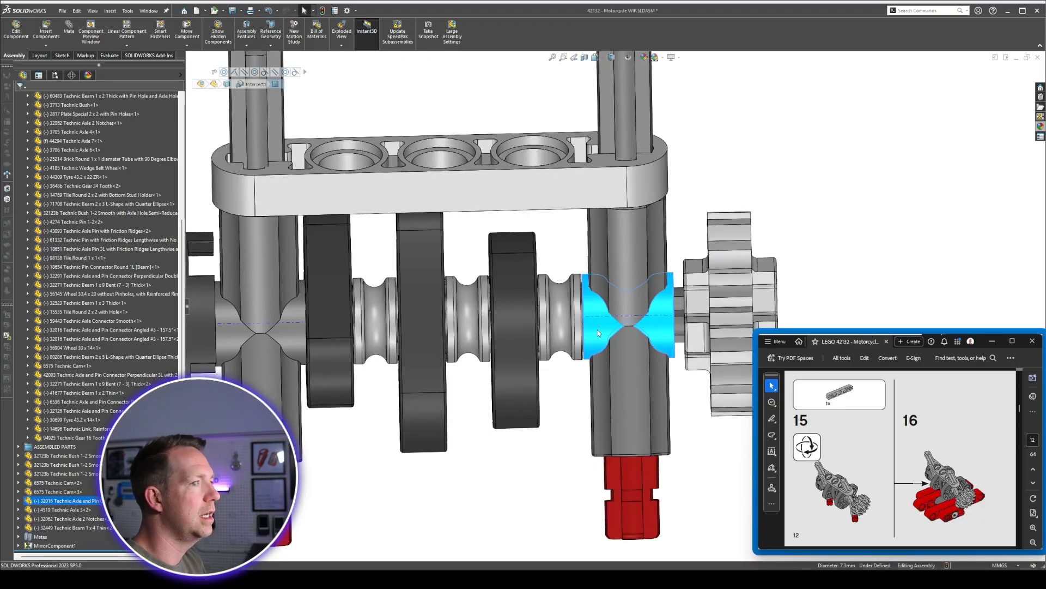
Remove the coincident mate between the gear-side axle and pin connector and its neighbouring bush, and slide the connector along the main axle.
click(234, 72)
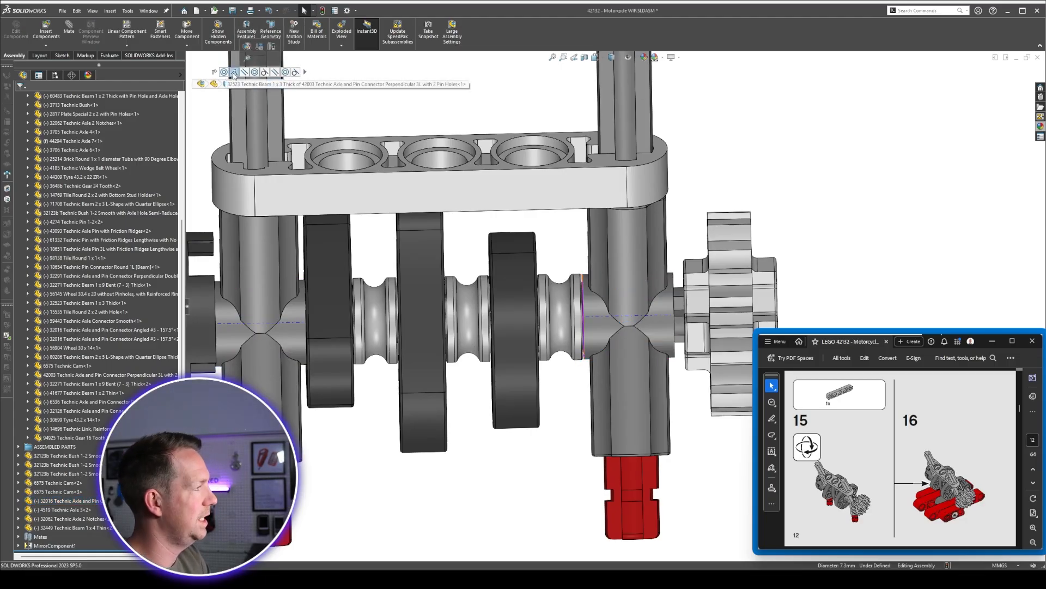
click(633, 351)
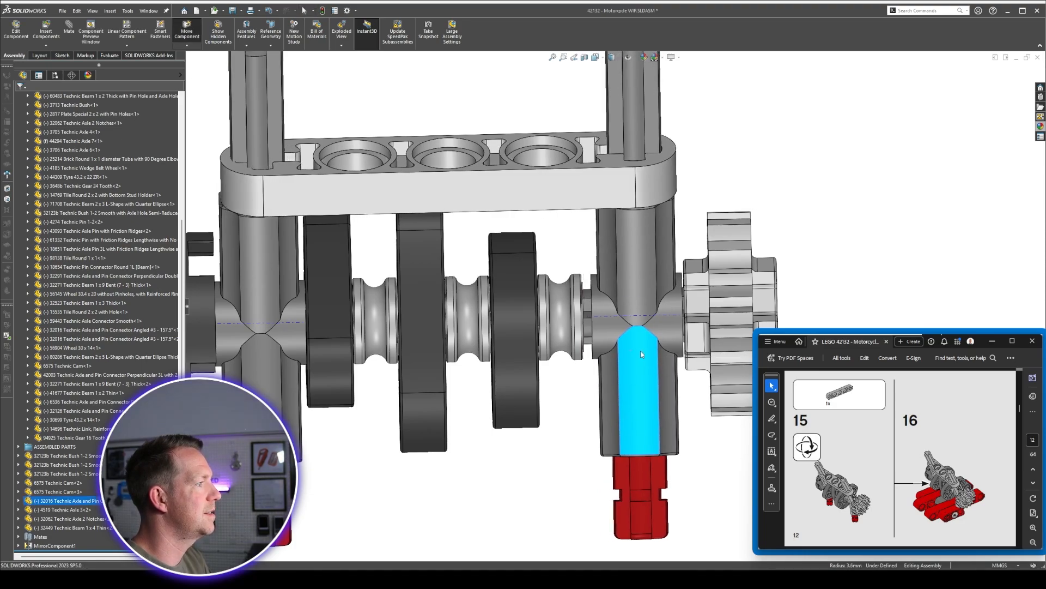
mouse_move(640, 351)
mouse_down()
mouse_move(662, 351)
mouse_move(631, 353)
mouse_move(653, 352)
mouse_up()
click(391, 106)
key(f)
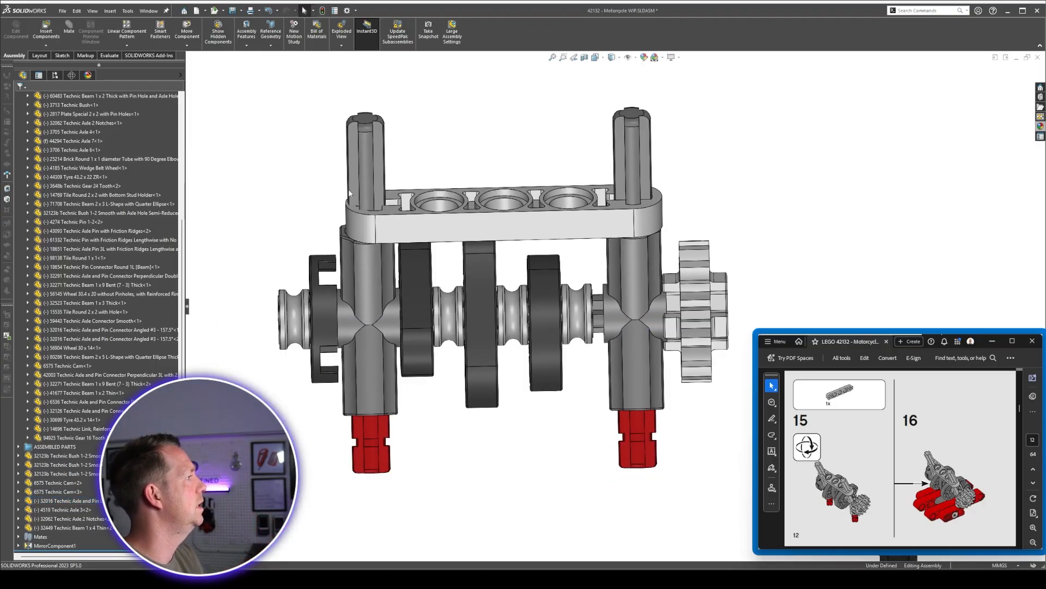
Mate the rounded end face of the thin 1 x 5 beam concentrically with the upright axle at the end away from the gear.
key(m)
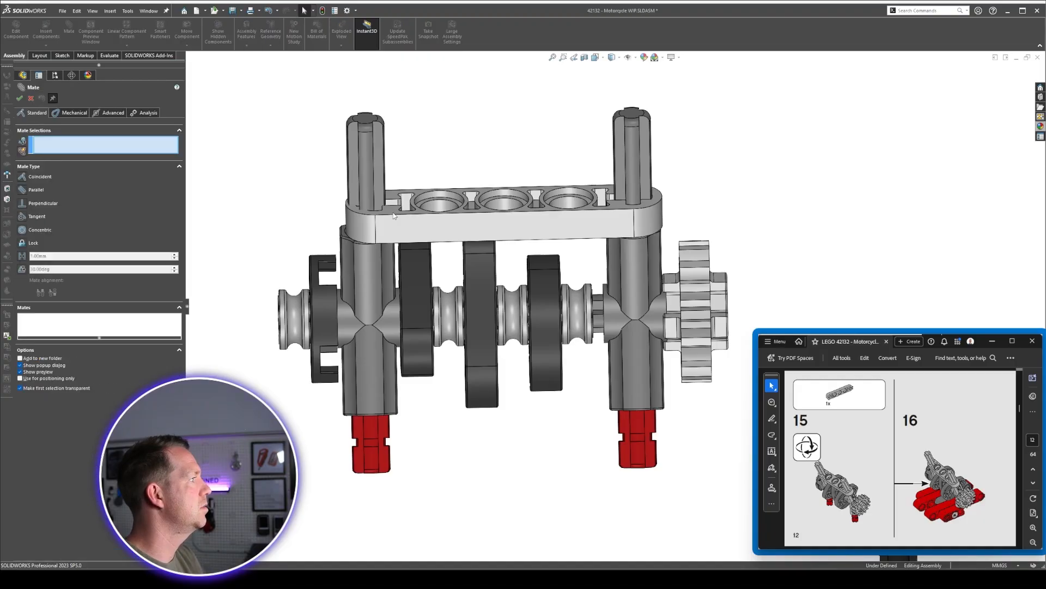
scroll(376, 218, down, 3)
click(358, 239)
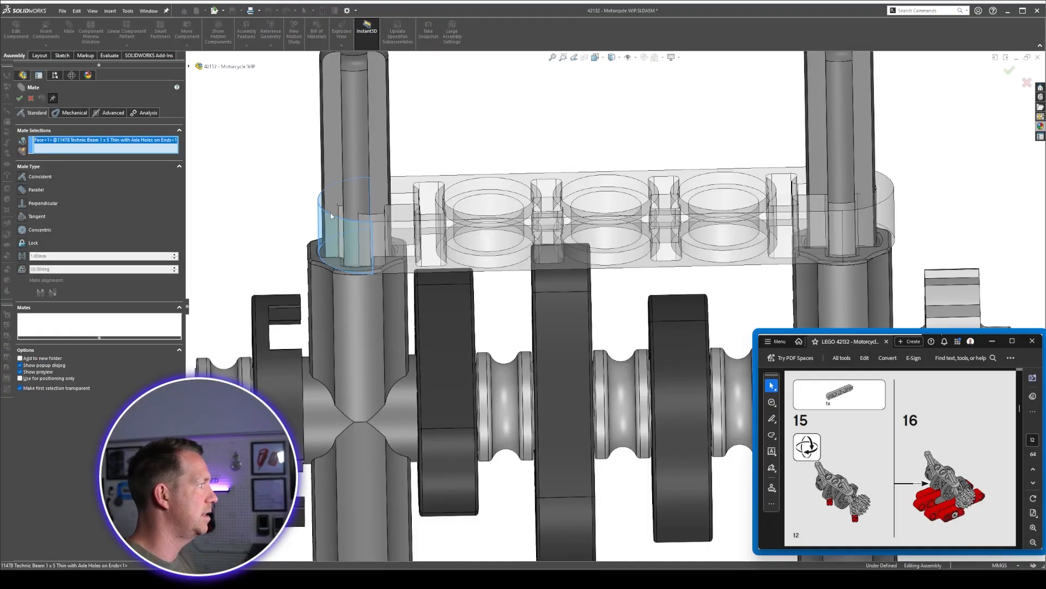
scroll(365, 242, up, 3)
middle_drag(477, 221, 507, 235)
scroll(490, 229, down, 4)
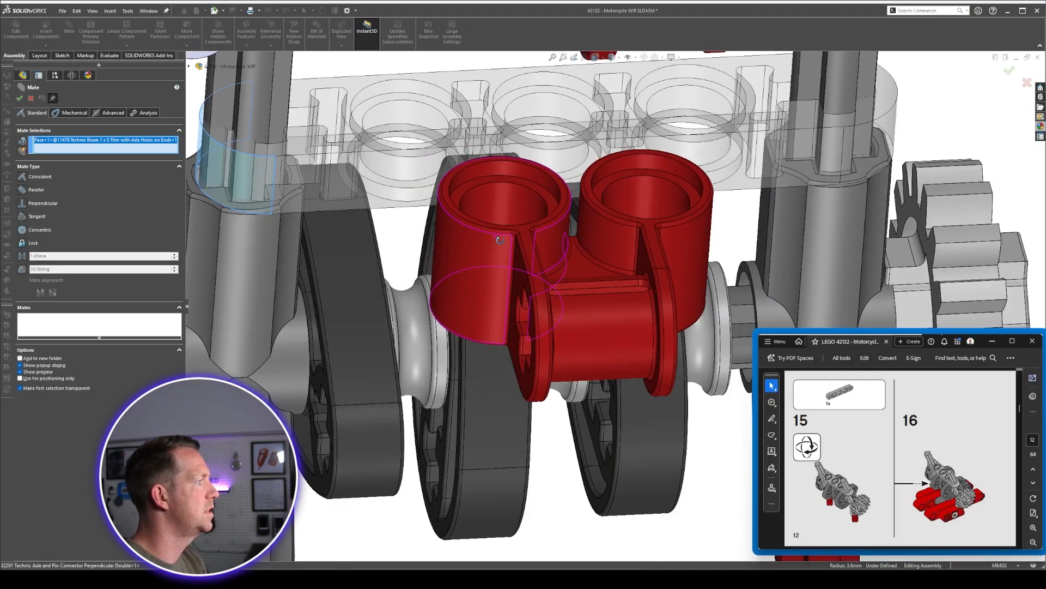
scroll(464, 202, up, 5)
scroll(449, 189, down, 3)
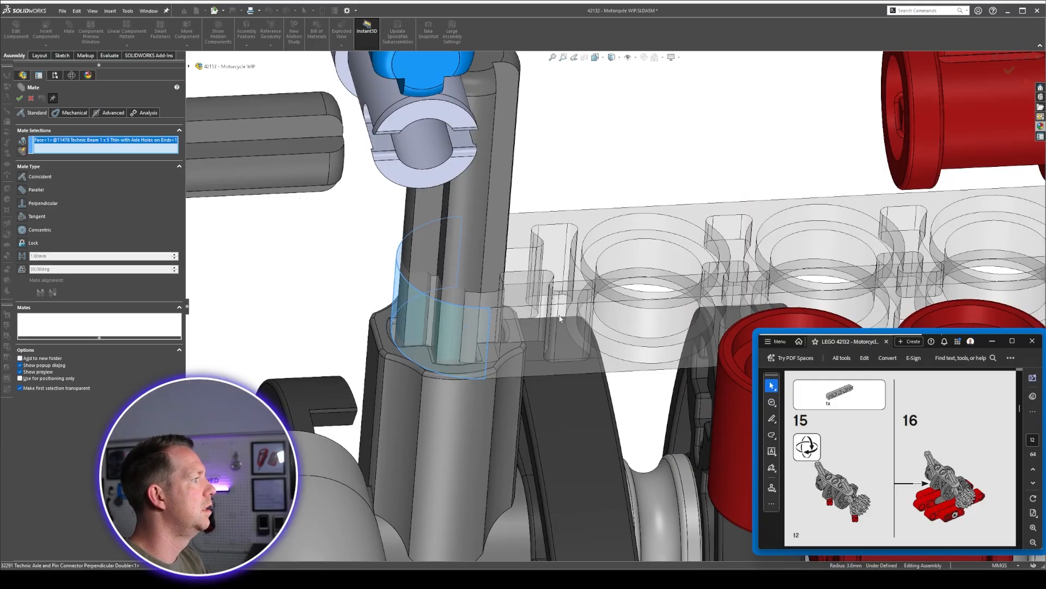
click(471, 243)
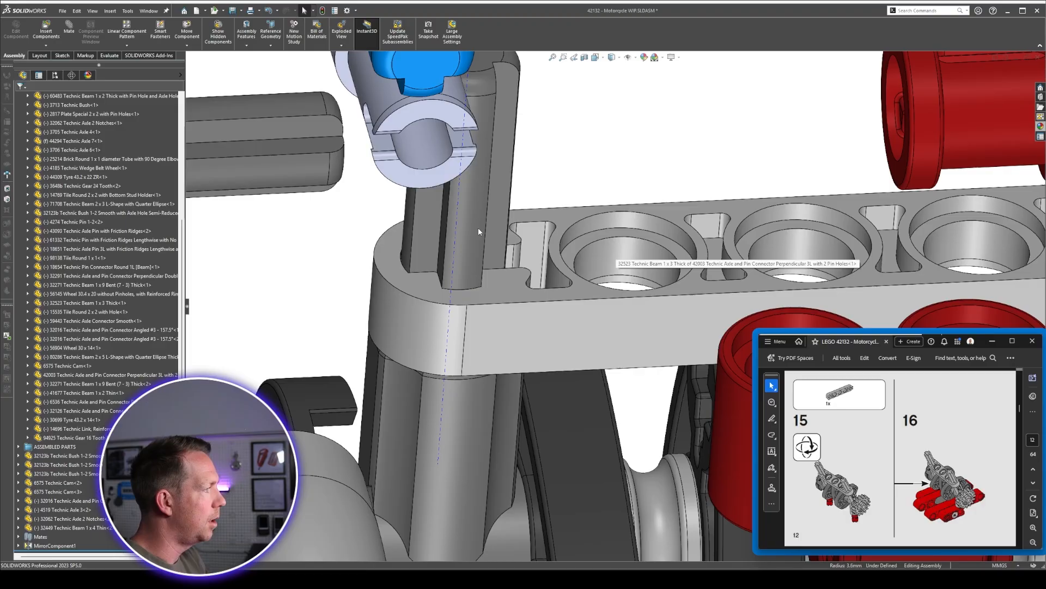
Examine from several angles how the thin beam, upright axles and connectors fit together on the crankshaft assembly.
scroll(619, 262, up, 6)
scroll(647, 353, down, 2)
middle_drag(646, 353, 592, 307)
scroll(587, 304, down, 3)
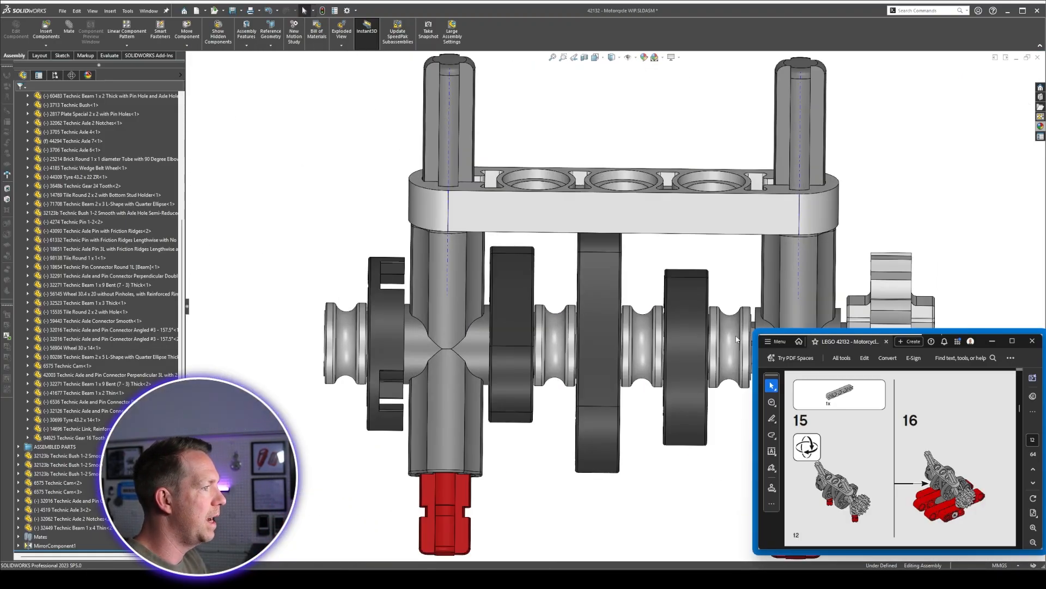
scroll(720, 340, up, 2)
click(734, 326)
middle_drag(734, 326, 728, 236)
click(708, 371)
scroll(707, 370, up, 1)
middle_drag(708, 371, 663, 420)
scroll(662, 420, up, 2)
click(675, 351)
middle_drag(674, 351, 728, 431)
click(728, 432)
scroll(701, 283, down, 2)
middle_drag(700, 289, 739, 309)
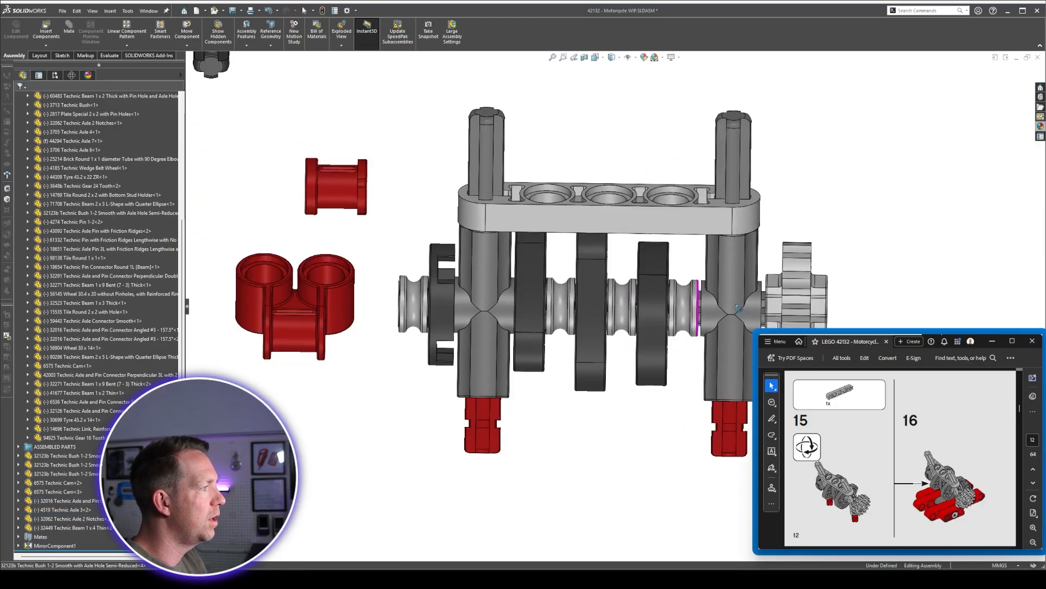
Measure the gap between the end face of the last bush and the facing side of the gear-side connector.
scroll(674, 319, down, 5)
scroll(680, 264, down, 4)
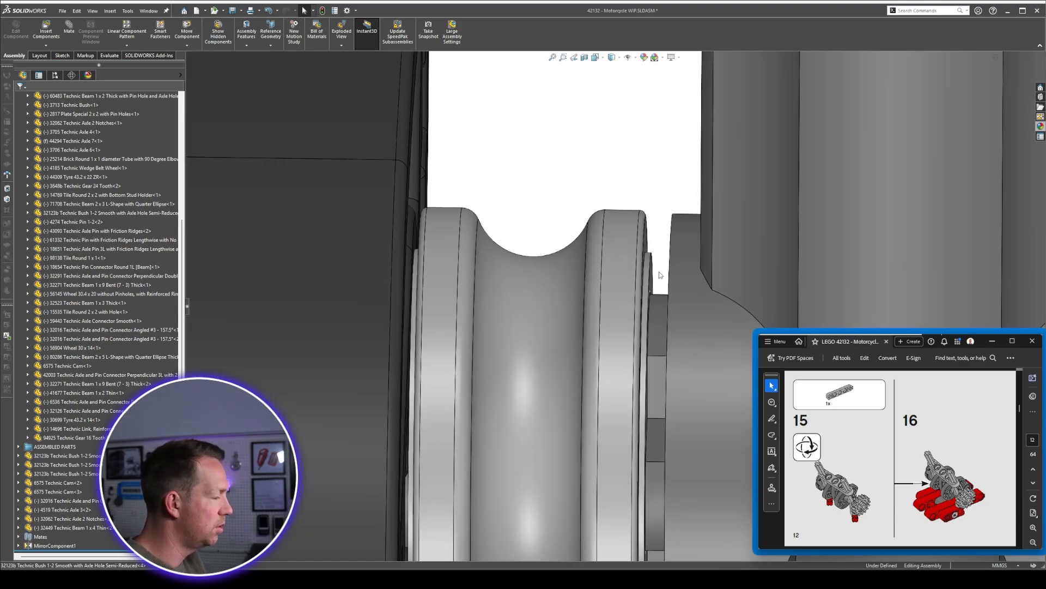
key(m)
click(652, 281)
scroll(656, 281, up, 3)
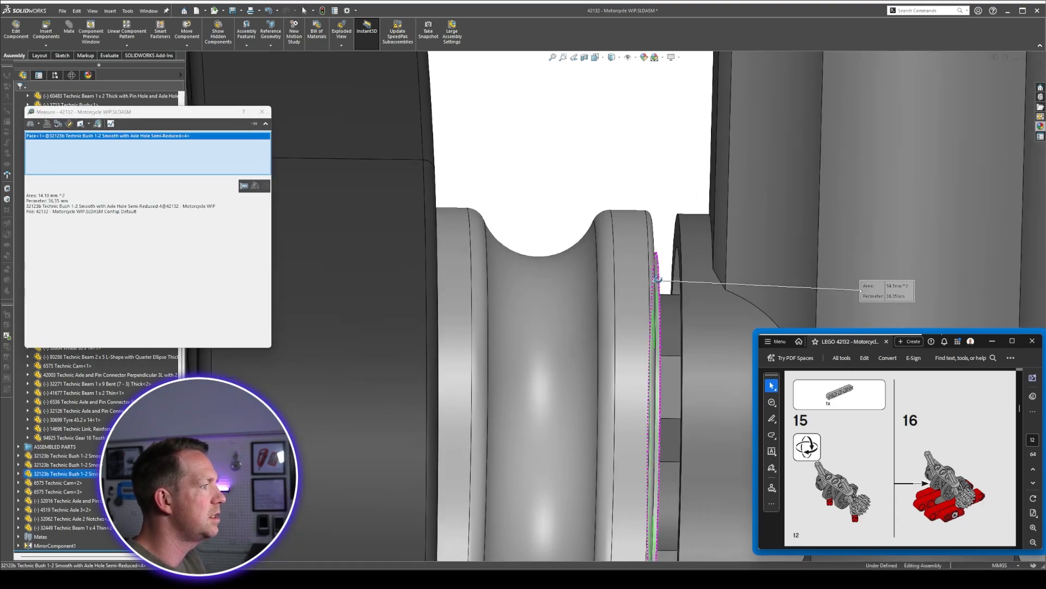
click(674, 283)
scroll(682, 316, up, 5)
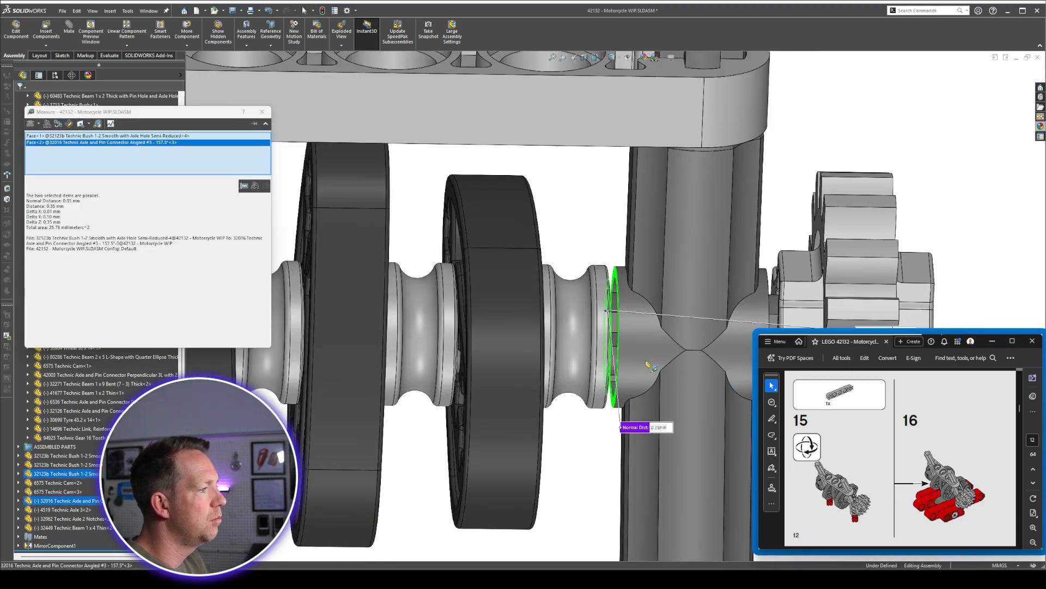
scroll(649, 364, up, 5)
key(Escape)
Isolate the thin 1 x 5 beam together with the 7-long main axle.
middle_drag(525, 380, 520, 375)
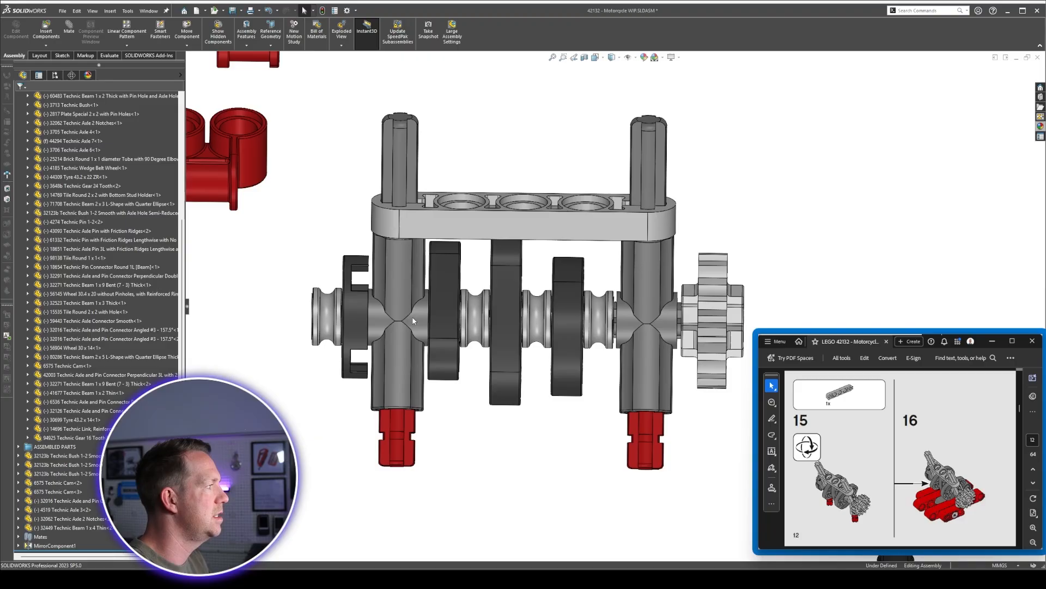
scroll(391, 297, down, 2)
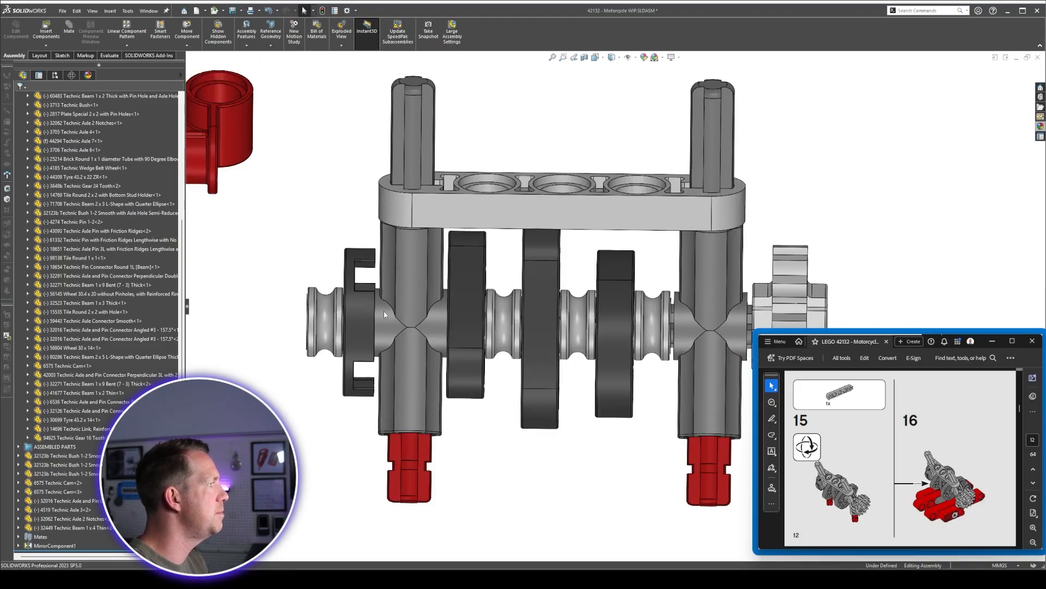
click(525, 199)
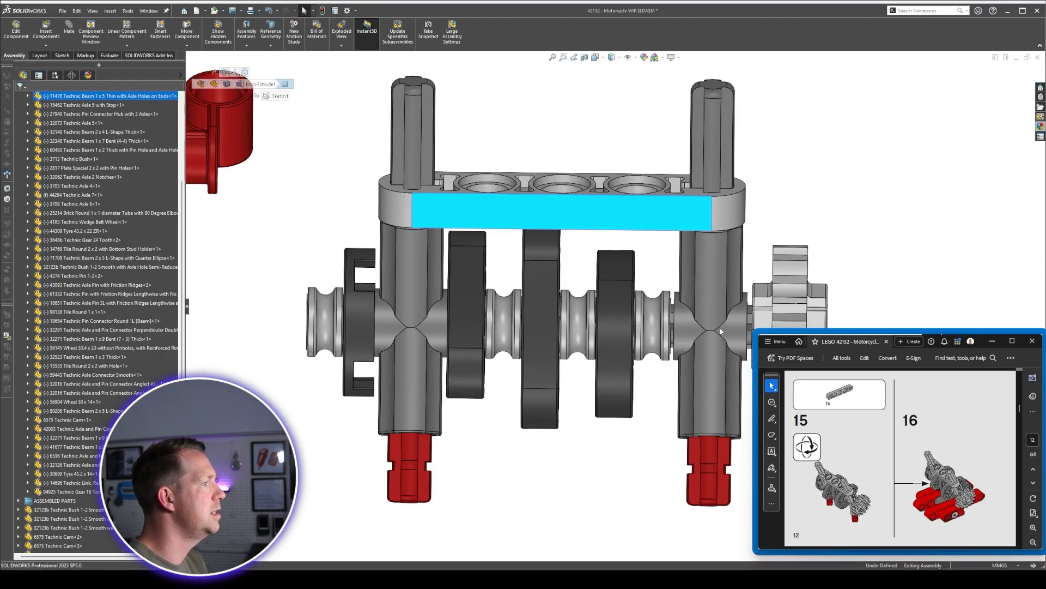
middle_drag(720, 332, 812, 315)
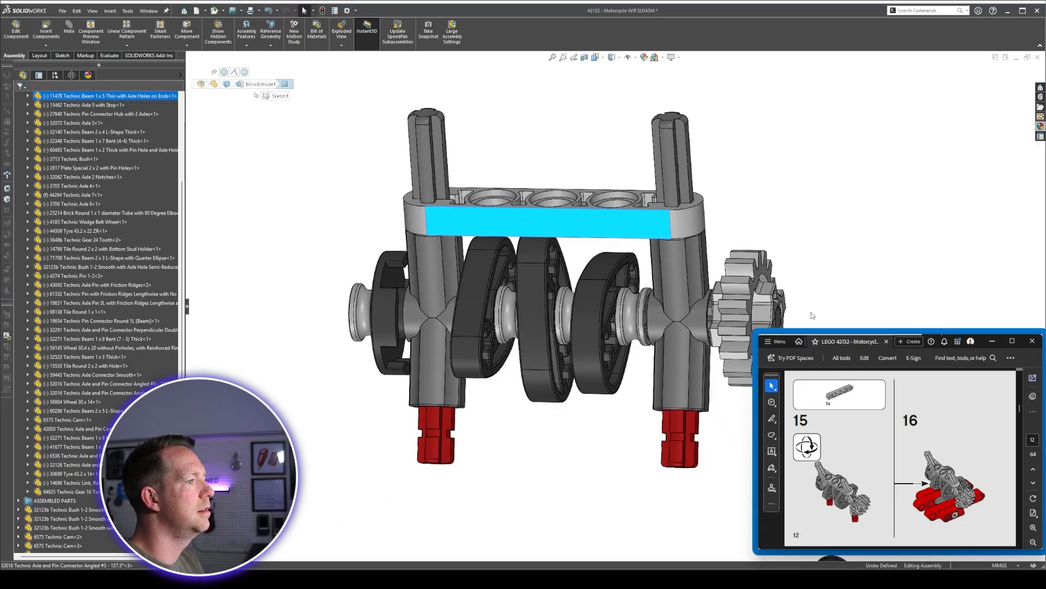
ctrl+click(779, 321)
click(823, 280)
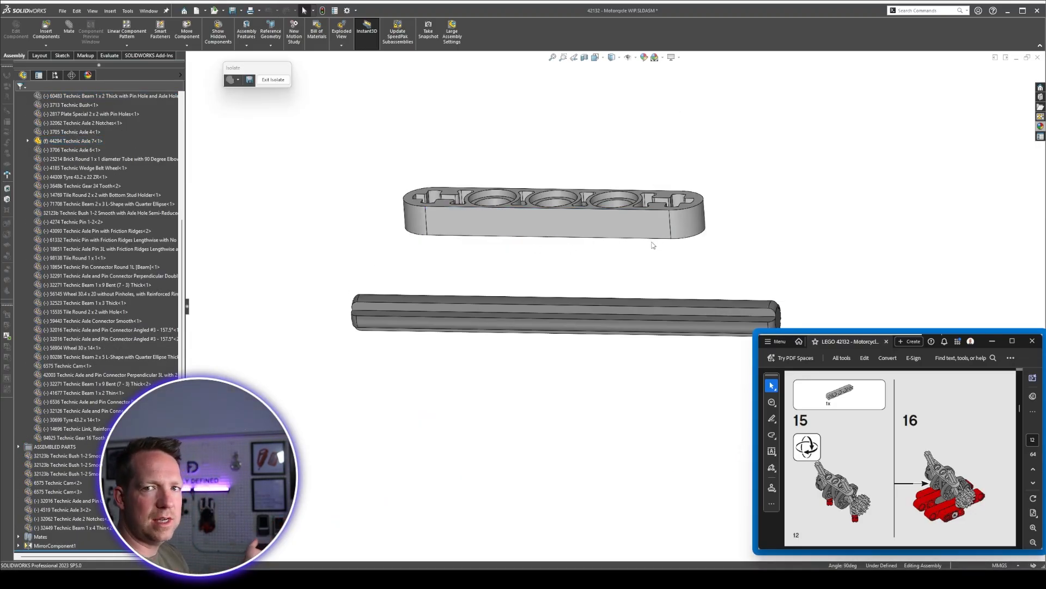
Check the position of the thin beam's Right plane relative to the main axle, and exit the isolated view.
click(596, 234)
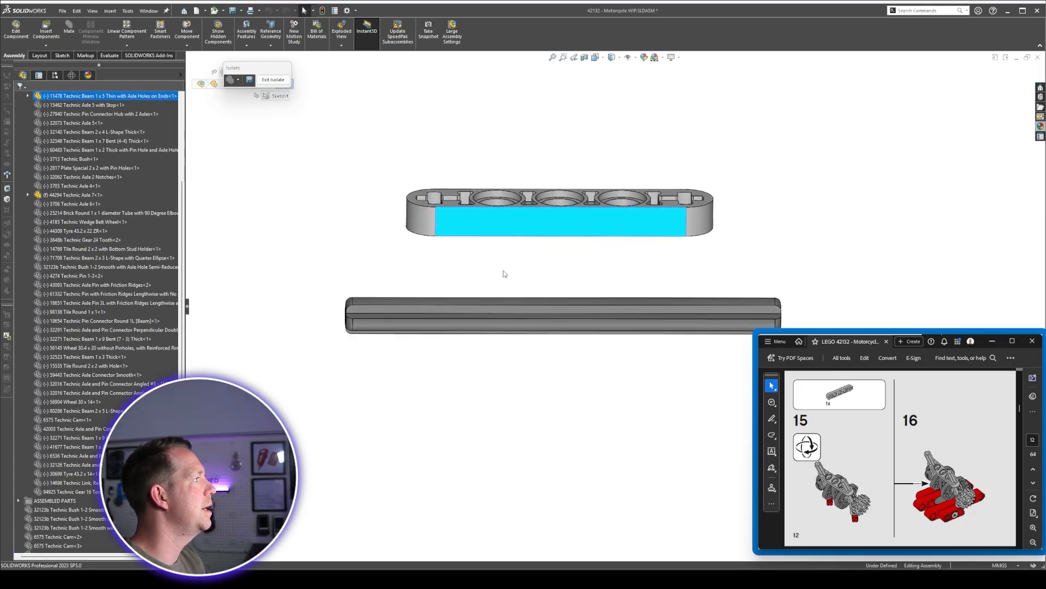
click(27, 95)
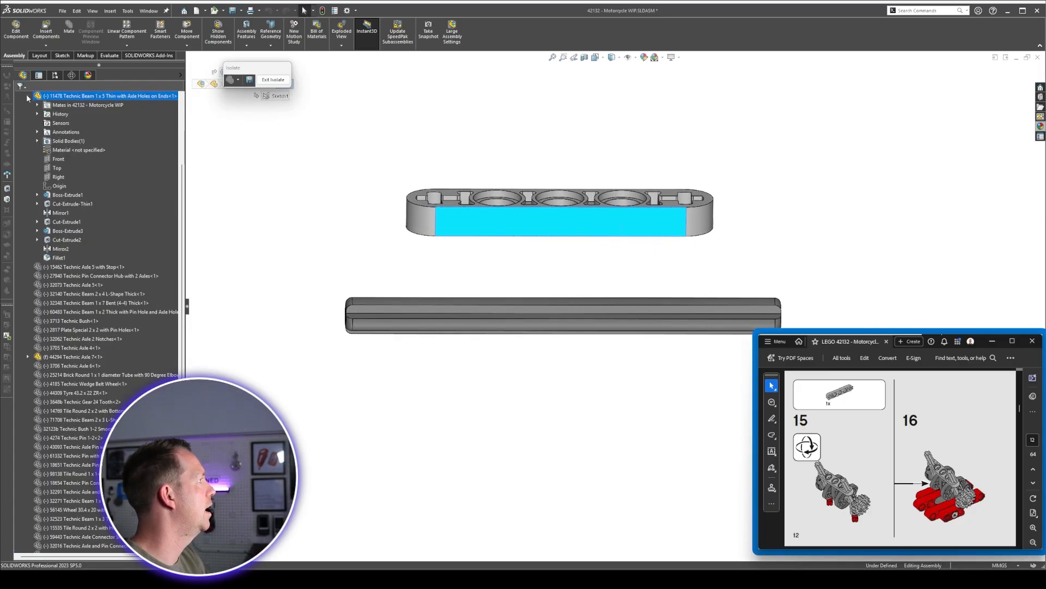
click(59, 176)
middle_drag(545, 257, 552, 268)
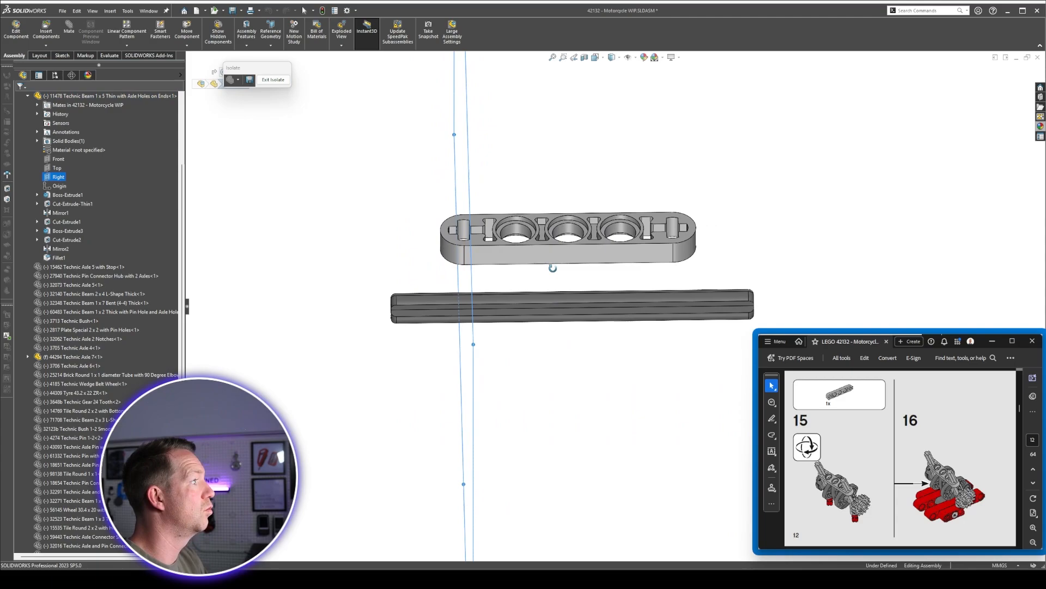
click(273, 80)
click(592, 170)
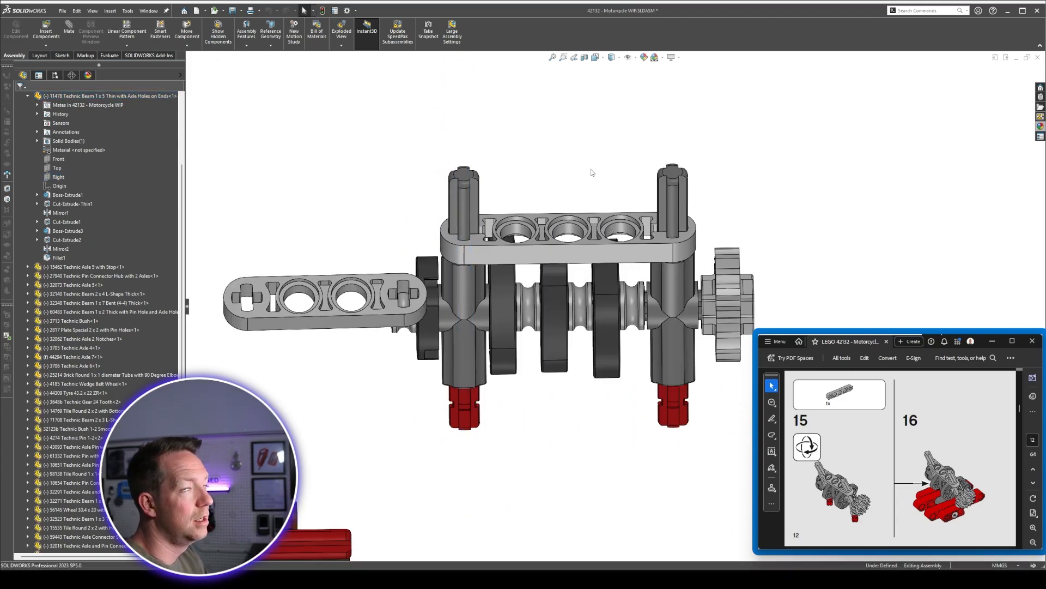
Examine the crankshaft assembly and the red base frame together in the isometric view orientation.
middle_drag(634, 265, 626, 270)
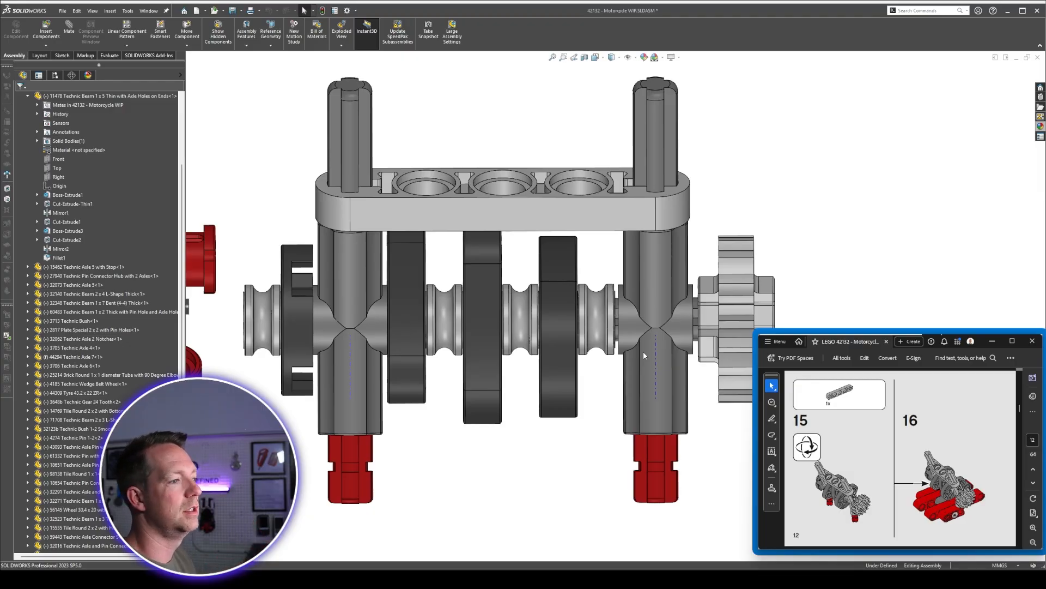
scroll(643, 351, up, 6)
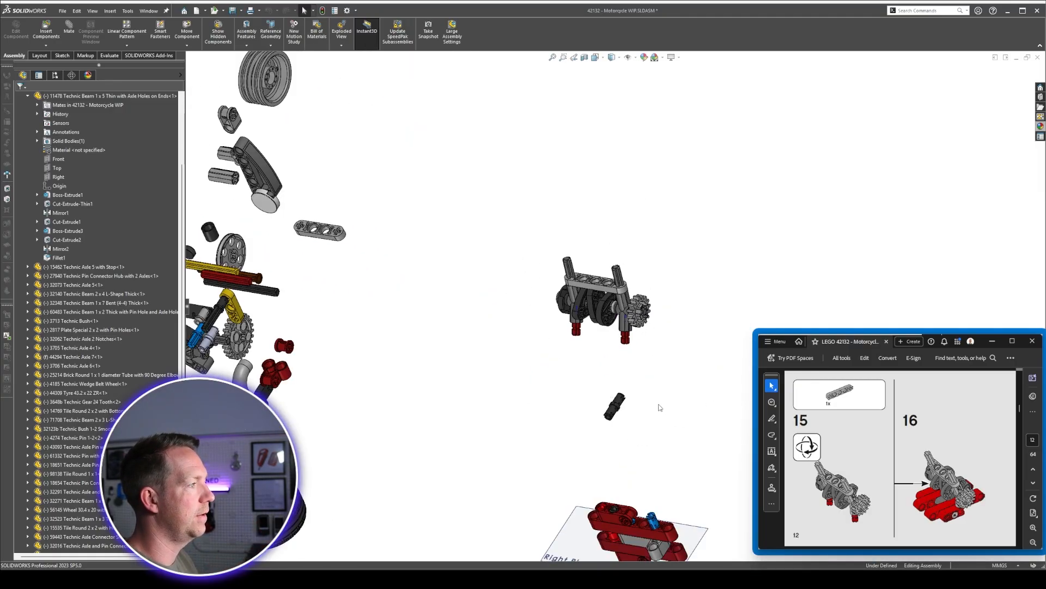
scroll(657, 410, up, 4)
middle_drag(630, 312, 578, 341)
scroll(654, 259, down, 6)
scroll(558, 323, up, 2)
key(space)
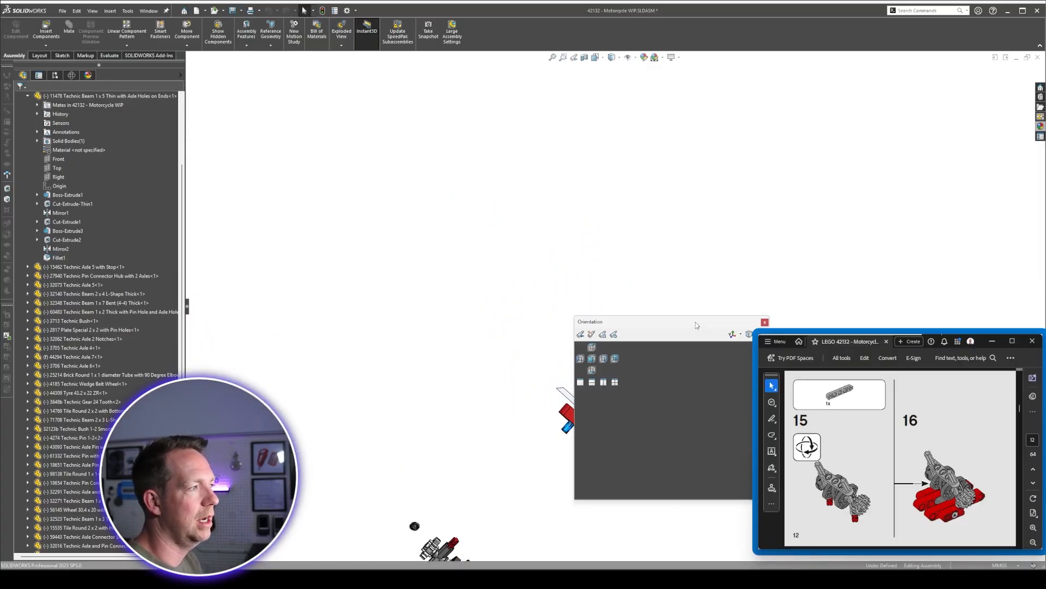
drag(695, 323, 690, 137)
click(727, 171)
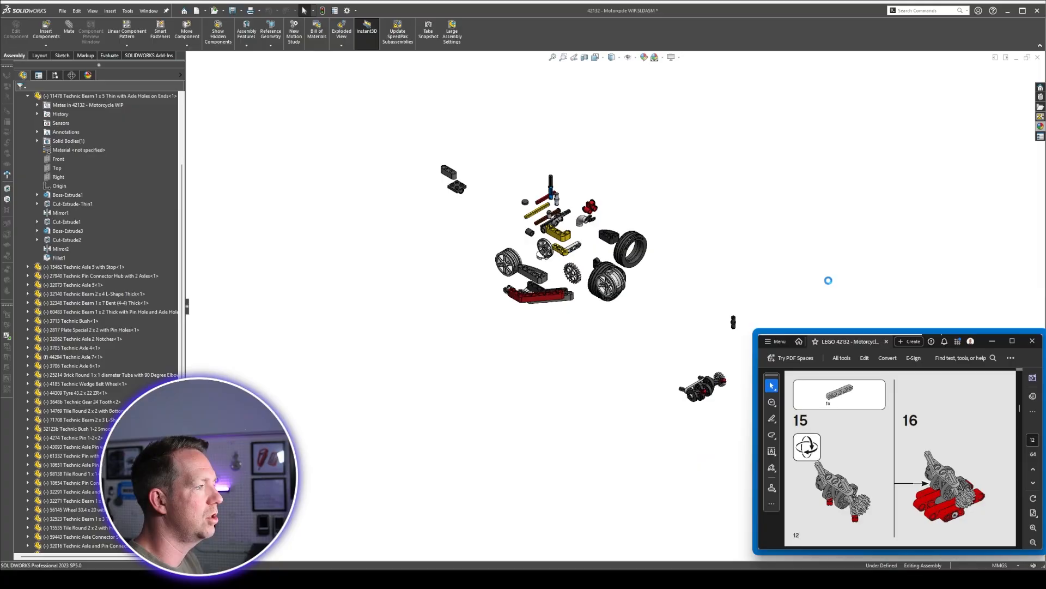
scroll(596, 270, down, 1)
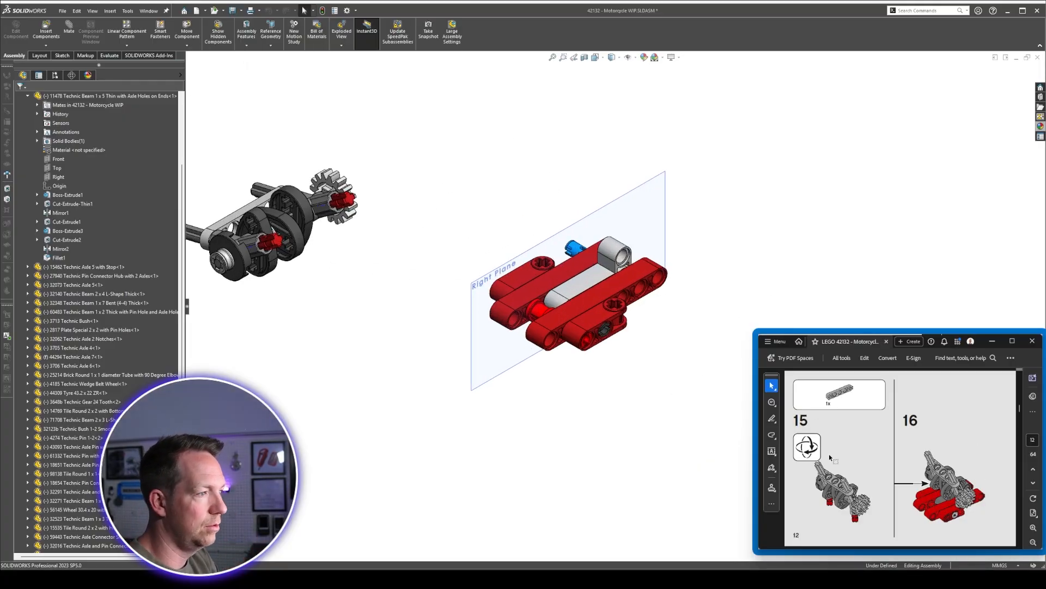
scroll(318, 252, up, 1)
scroll(349, 229, down, 1)
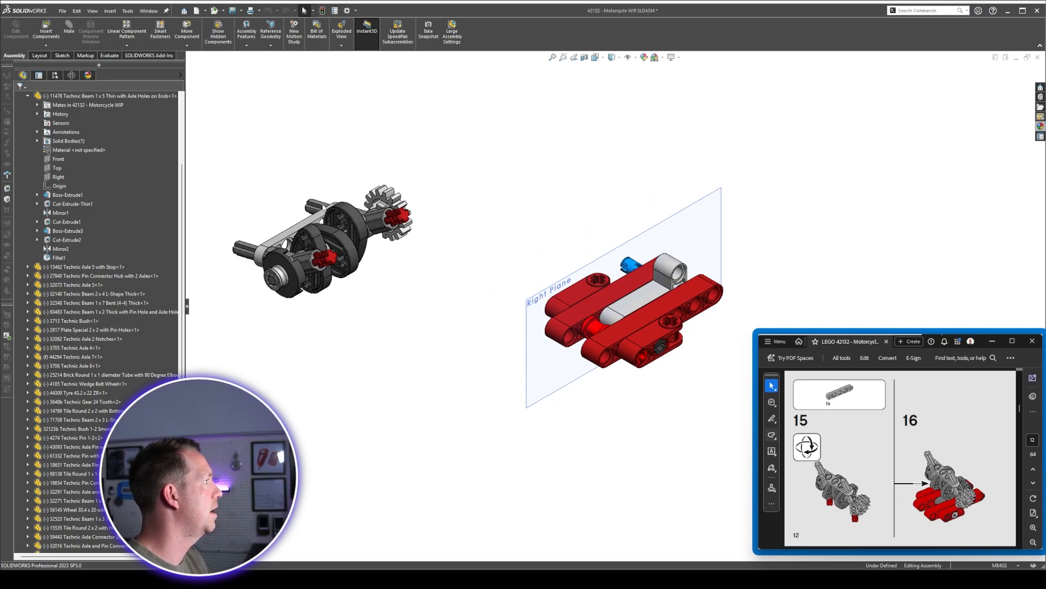
Float the fixed 44294 Technic Axle 7 of the crankshaft assembly.
click(323, 206)
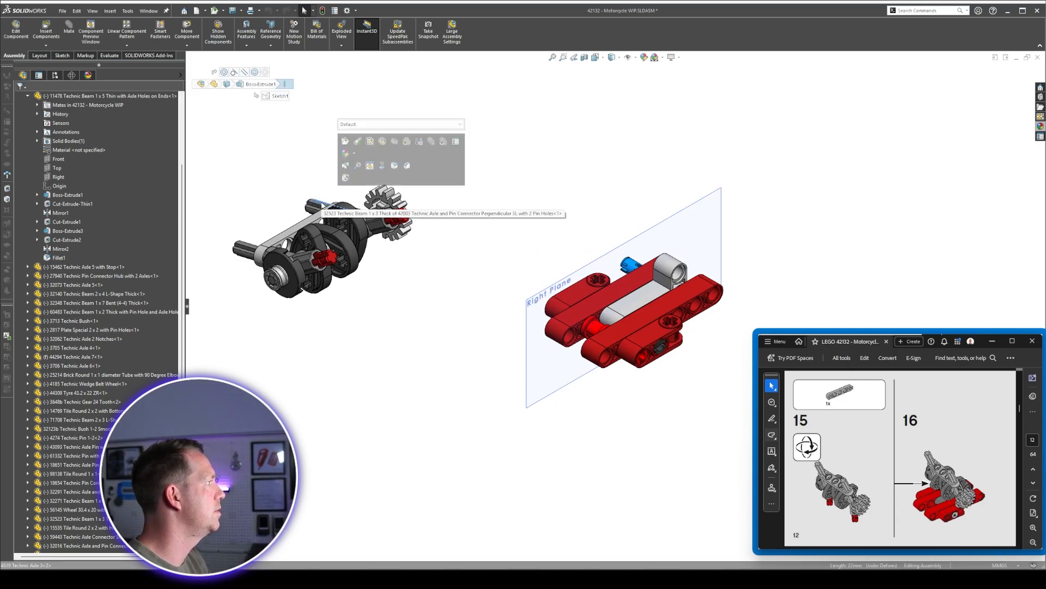
scroll(322, 207, down, 2)
click(274, 315)
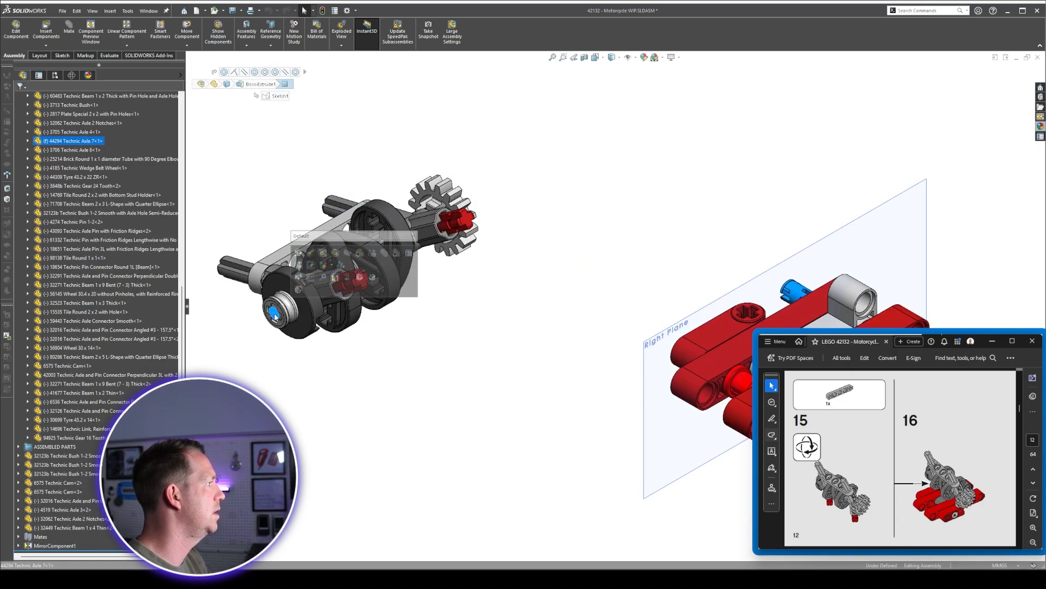
right_click(77, 142)
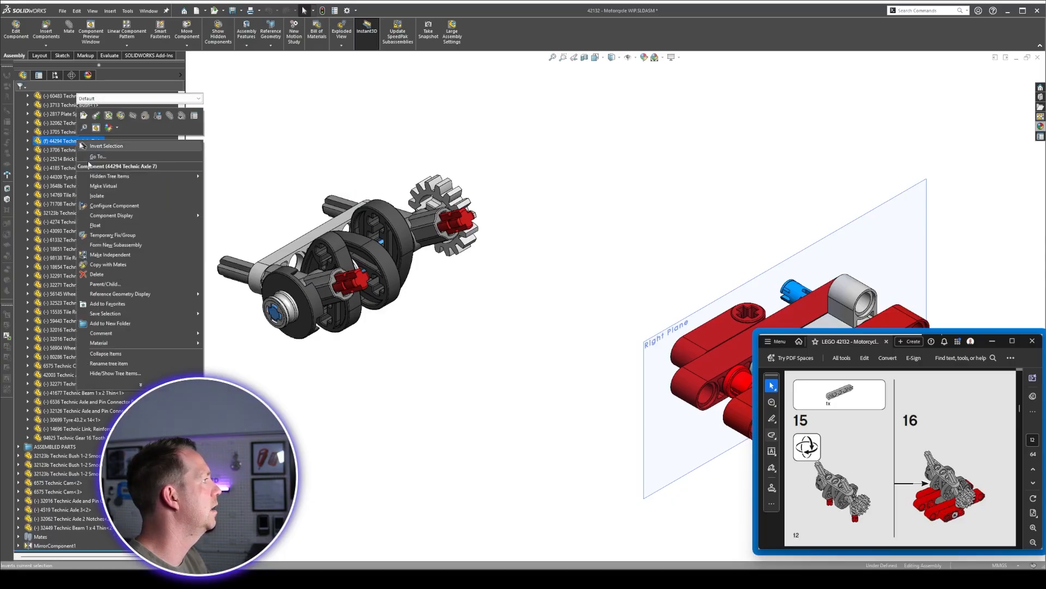
click(107, 226)
key(f)
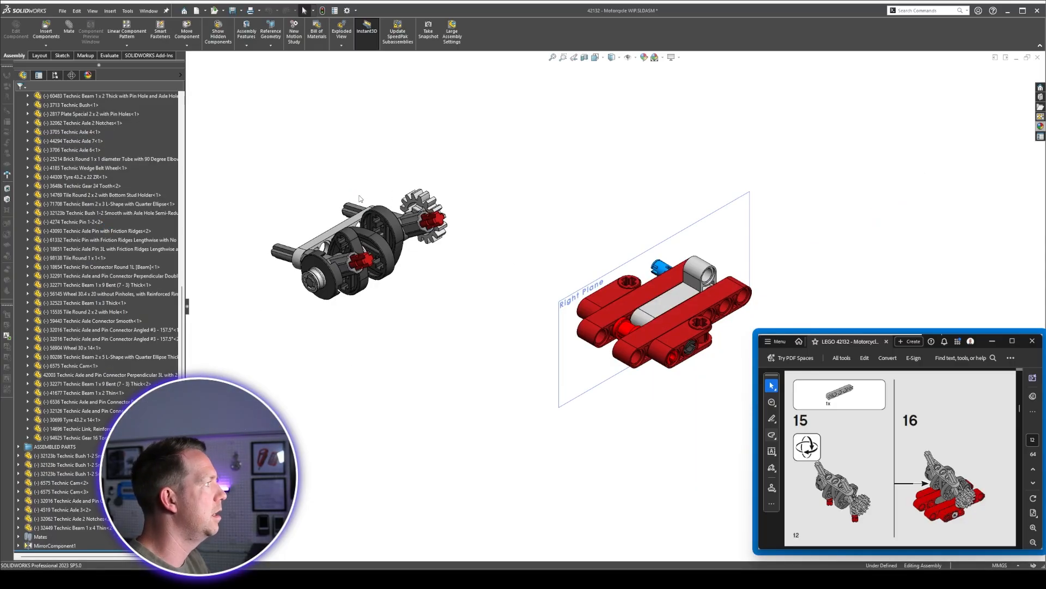
Move the whole crankshaft assembly to a spot above the red base frame.
drag(359, 199, 668, 134)
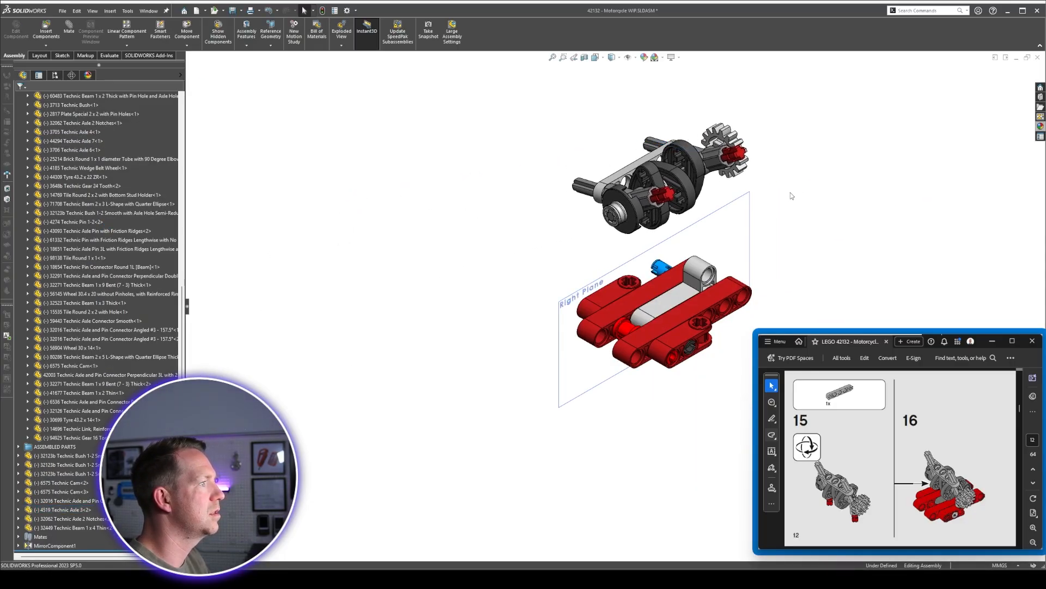
scroll(792, 196, down, 2)
click(700, 147)
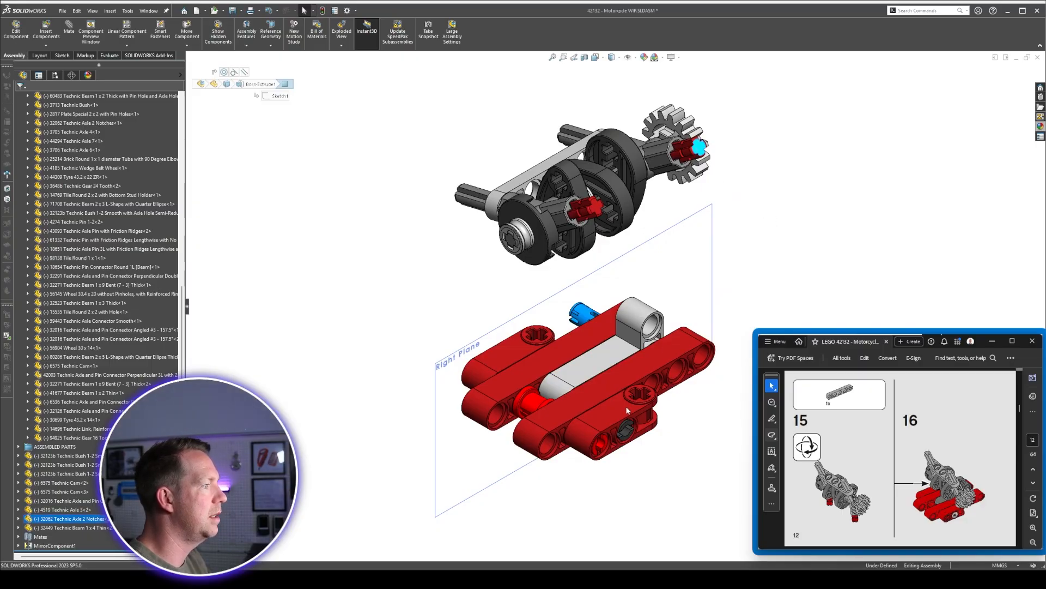
click(768, 224)
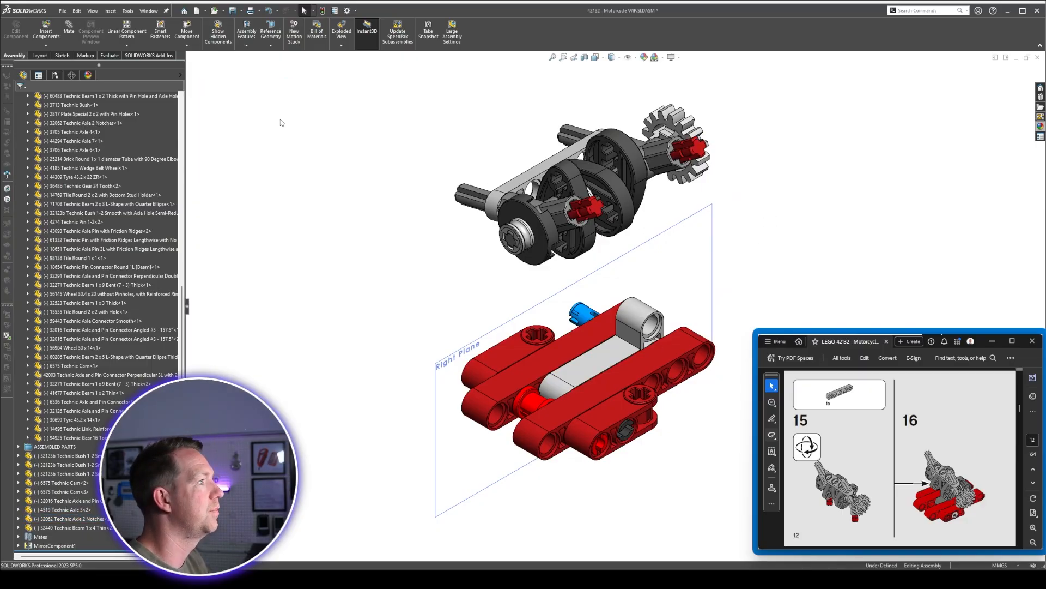
Add a concentric mate between the red 32062 axle nearest the gear and the axle hole of the near-side 42003 connector.
click(687, 153)
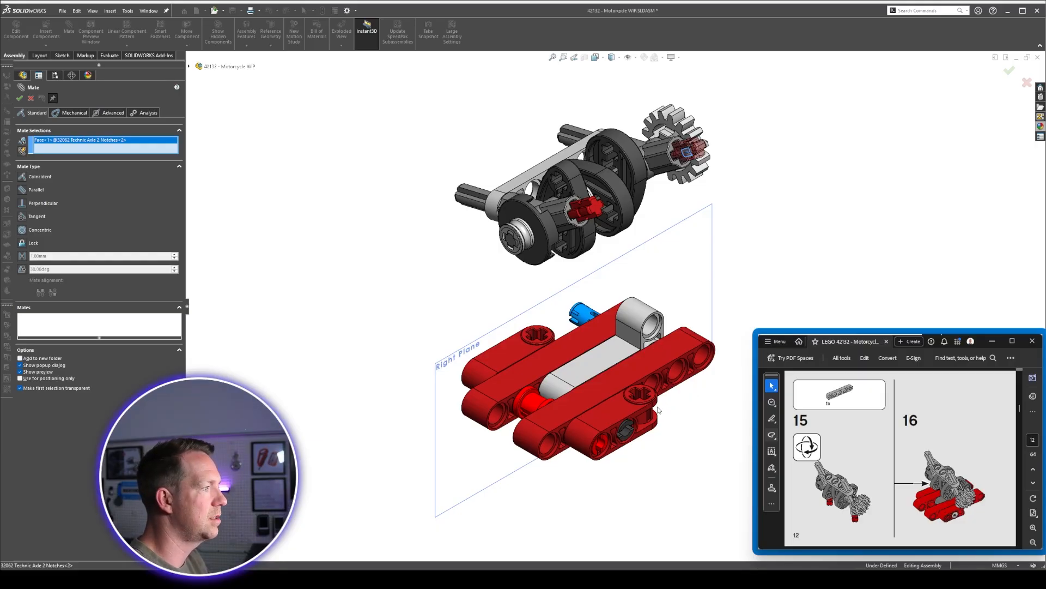
scroll(616, 384, down, 6)
click(607, 336)
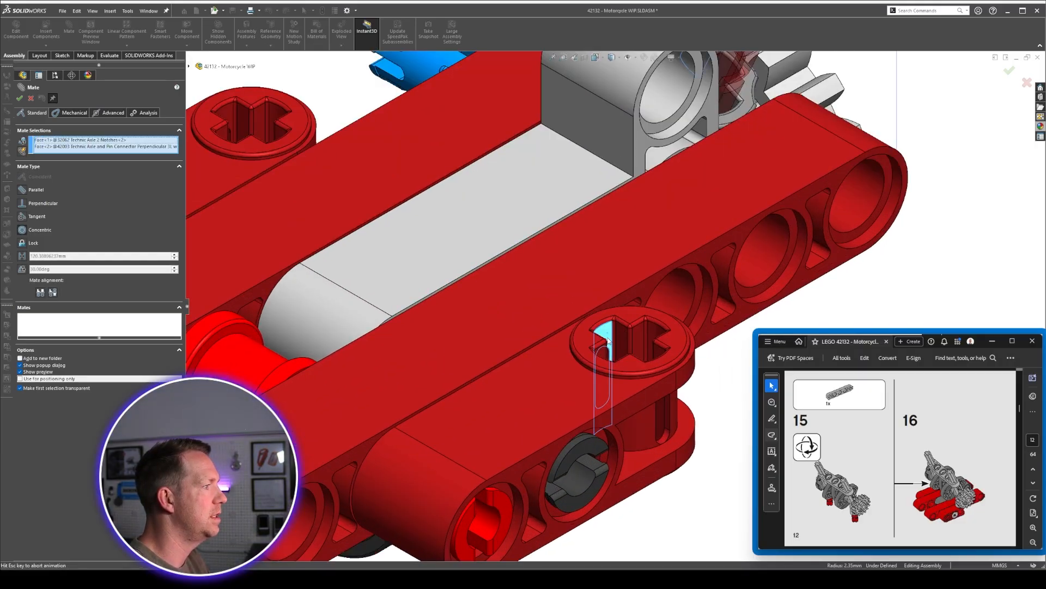
key(f)
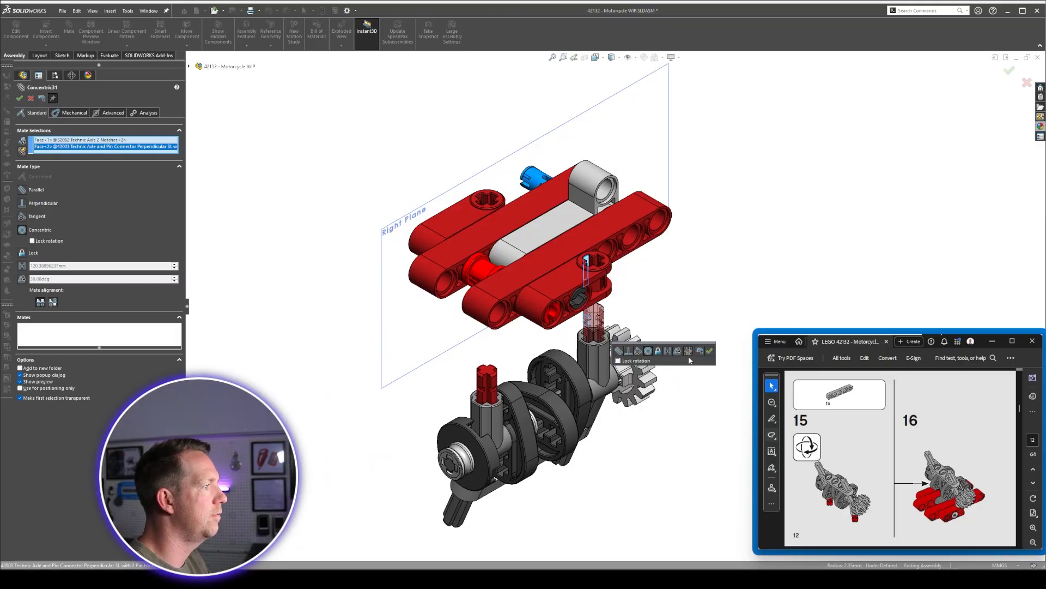
click(709, 351)
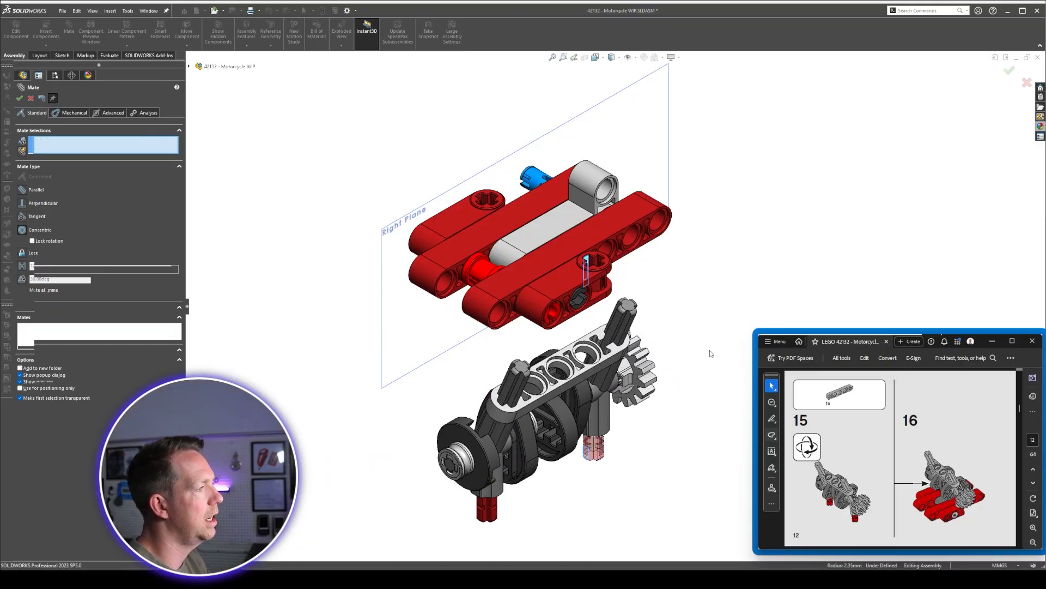
Add a concentric mate between the second red 32062 axle and the axle hole of the far-side 42003 connector.
click(494, 516)
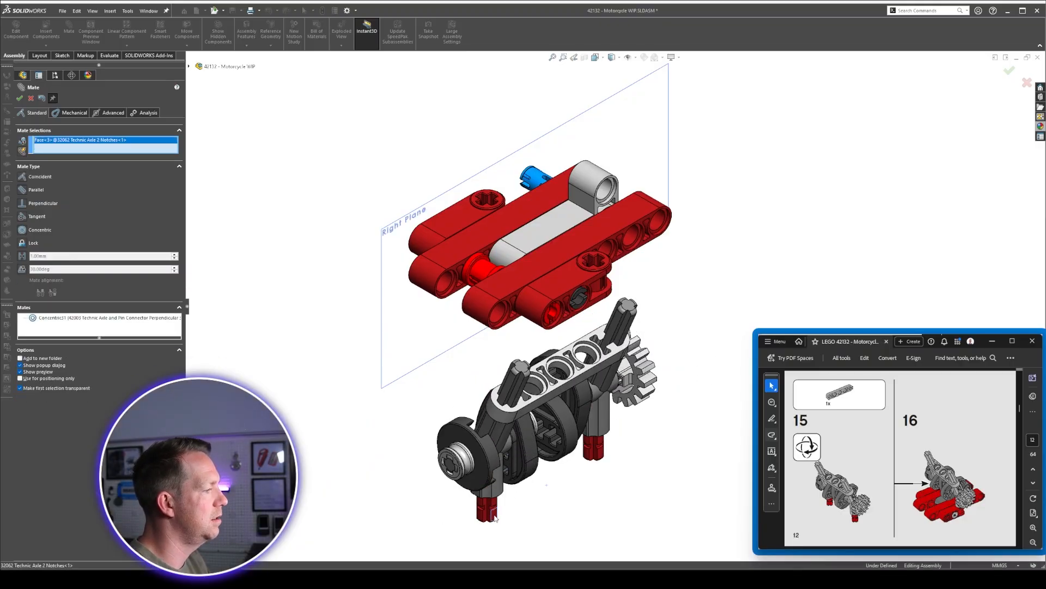
scroll(484, 200, down, 3)
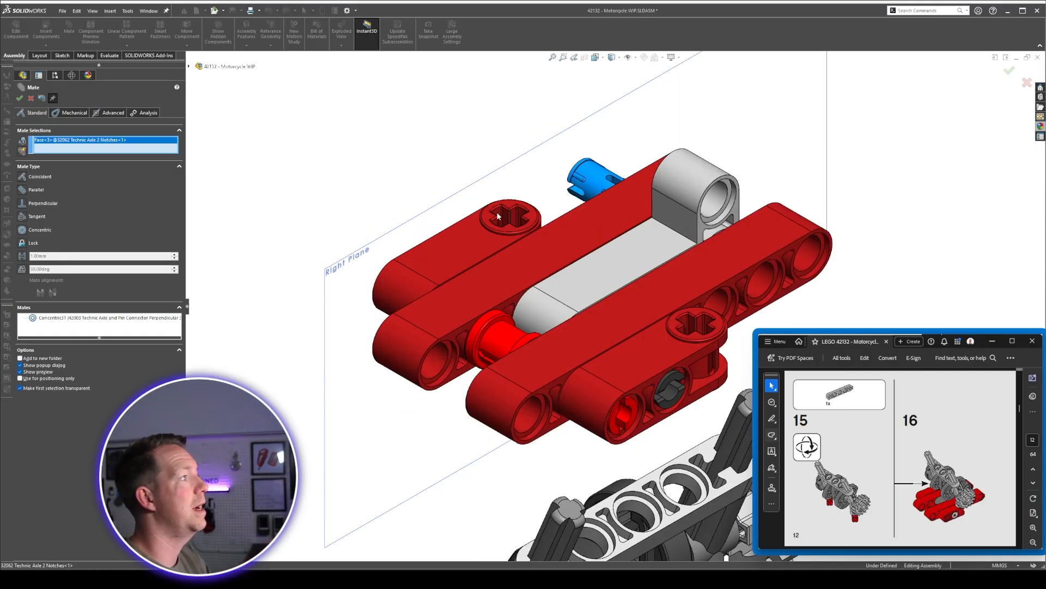
click(497, 212)
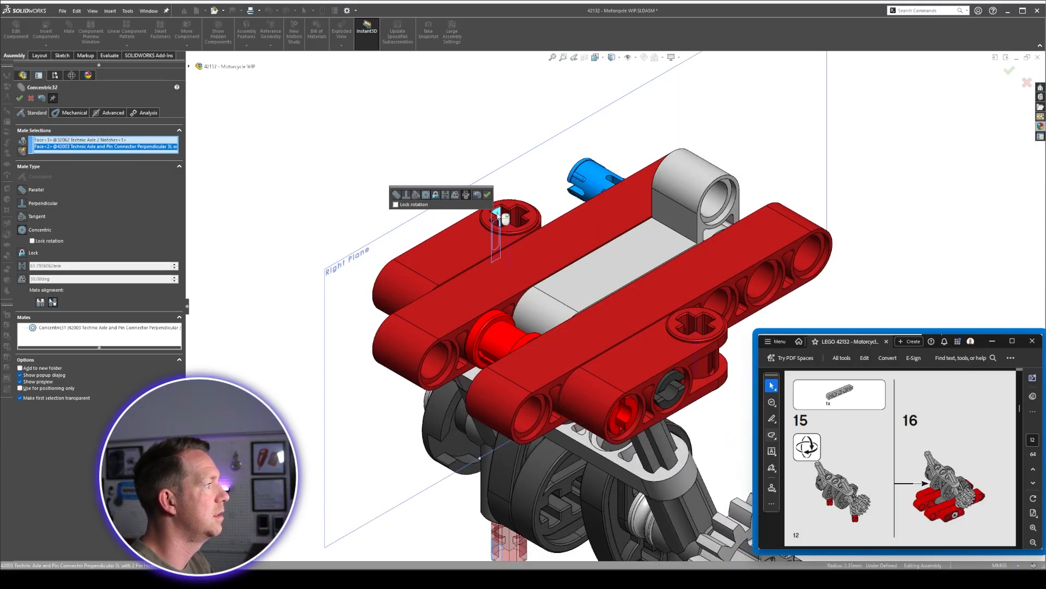
right_click(497, 212)
Mate the crankshaft assembly's angled connector onto the top face of the near-side 42003 connector, seating the assembly on the red base frame.
scroll(497, 212, up, 4)
middle_drag(627, 322, 750, 313)
scroll(749, 313, up, 2)
scroll(749, 312, down, 3)
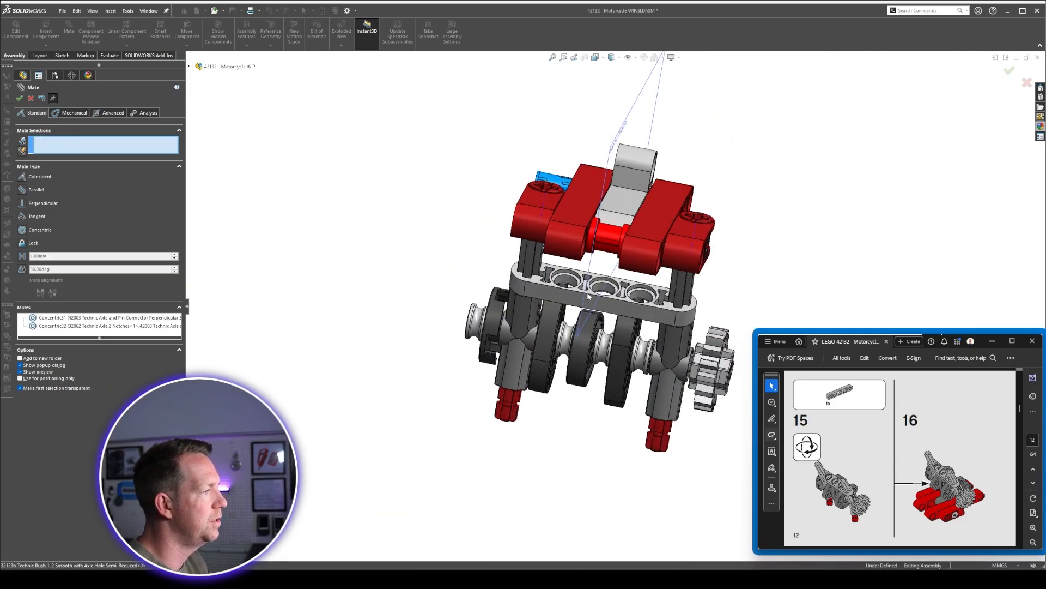
scroll(731, 219, down, 1)
middle_drag(604, 254, 613, 294)
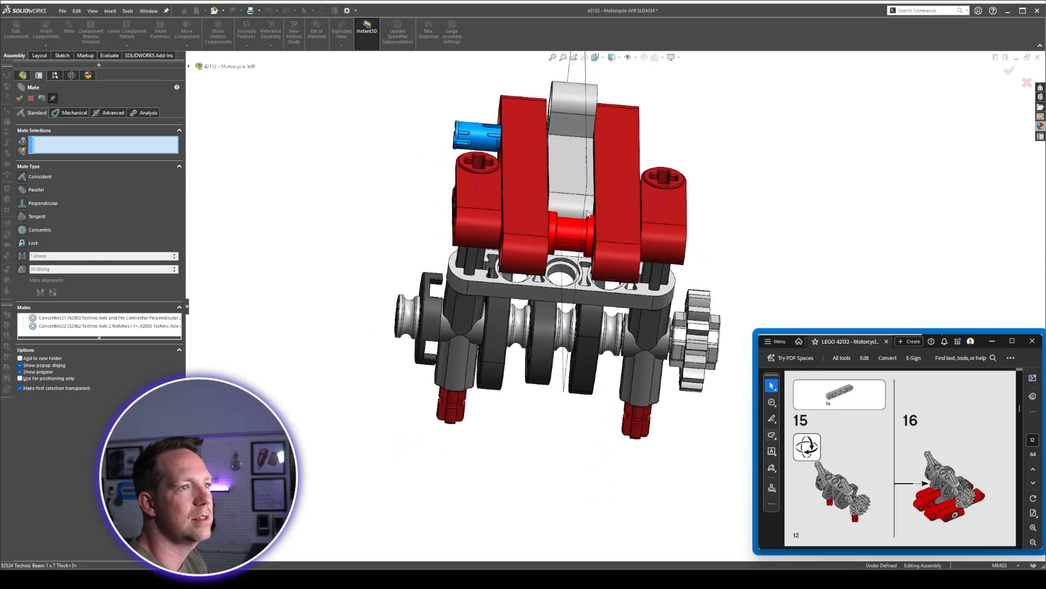
mouse_move(607, 221)
middle_down()
mouse_move(525, 185)
mouse_move(616, 229)
middle_up()
scroll(743, 273, up, 3)
scroll(743, 273, down, 3)
scroll(573, 226, down, 3)
click(574, 234)
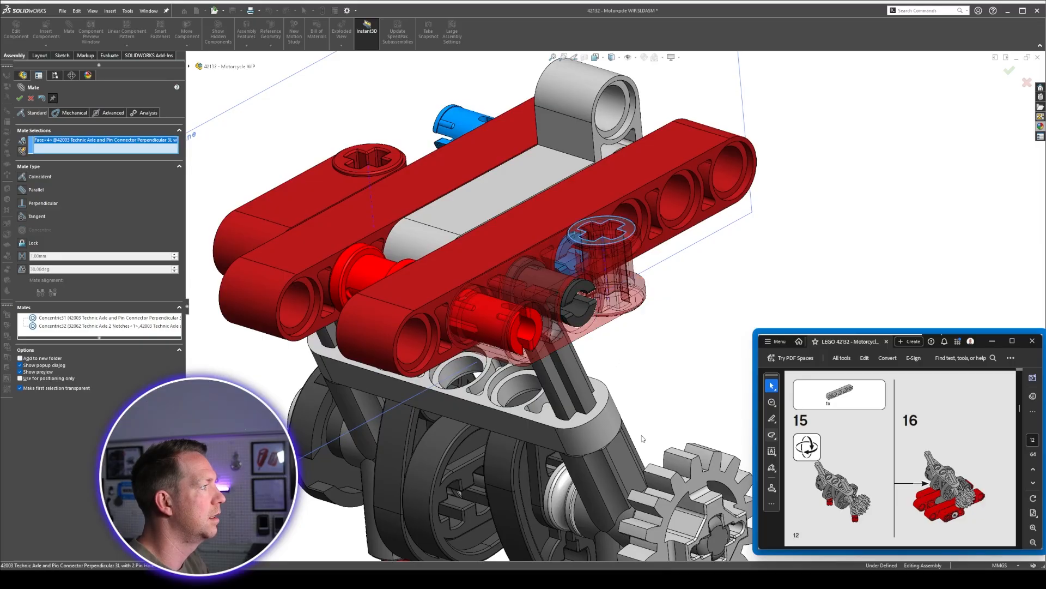
scroll(607, 251, up, 4)
middle_drag(632, 438, 616, 387)
scroll(647, 452, down, 5)
click(570, 495)
right_click(570, 495)
Finish mating and turn the 16-tooth gear to test the crankshaft's rotation on the base frame.
scroll(616, 303, up, 8)
scroll(612, 152, down, 3)
scroll(590, 209, down, 2)
click(19, 98)
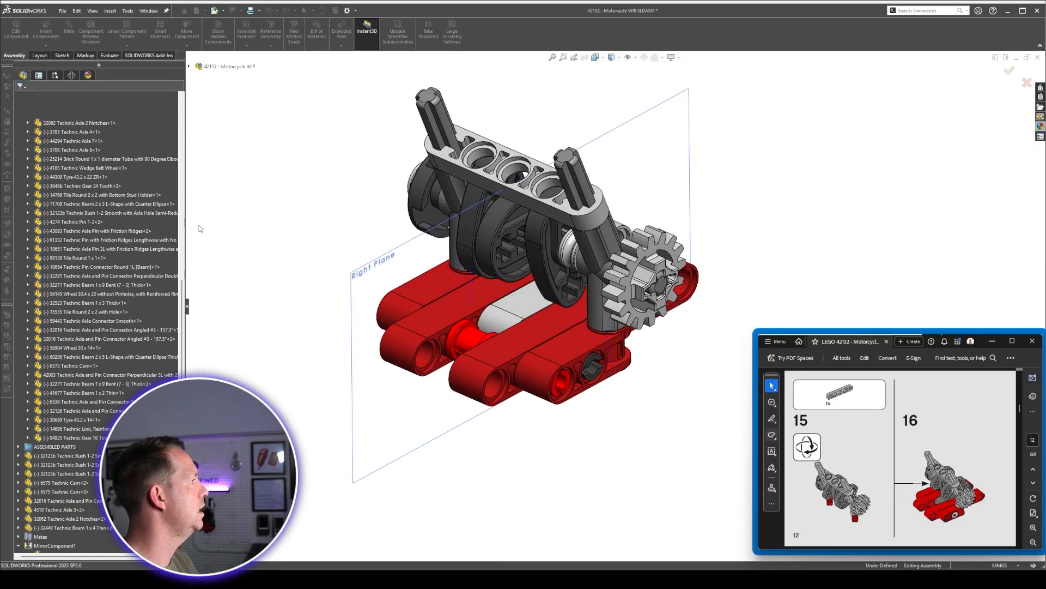
drag(621, 307, 688, 246)
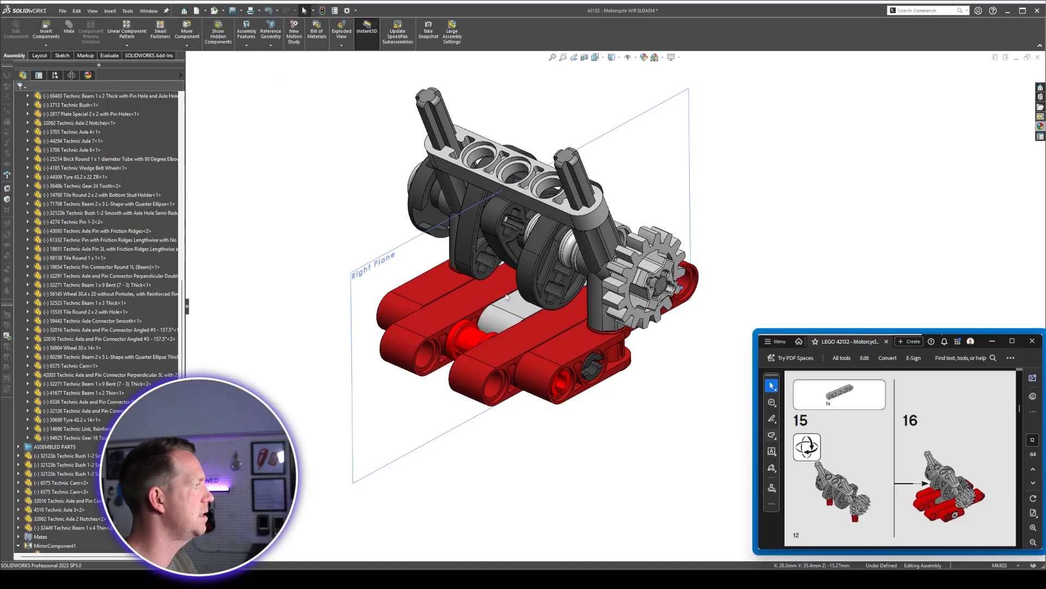
Collapse the LOOSE PARTS folder and move the ungrouped components, from the 32123b bushes to the 32449 thin beam, into the ASSEMBLED PARTS folder.
scroll(91, 291, up, 12)
click(29, 213)
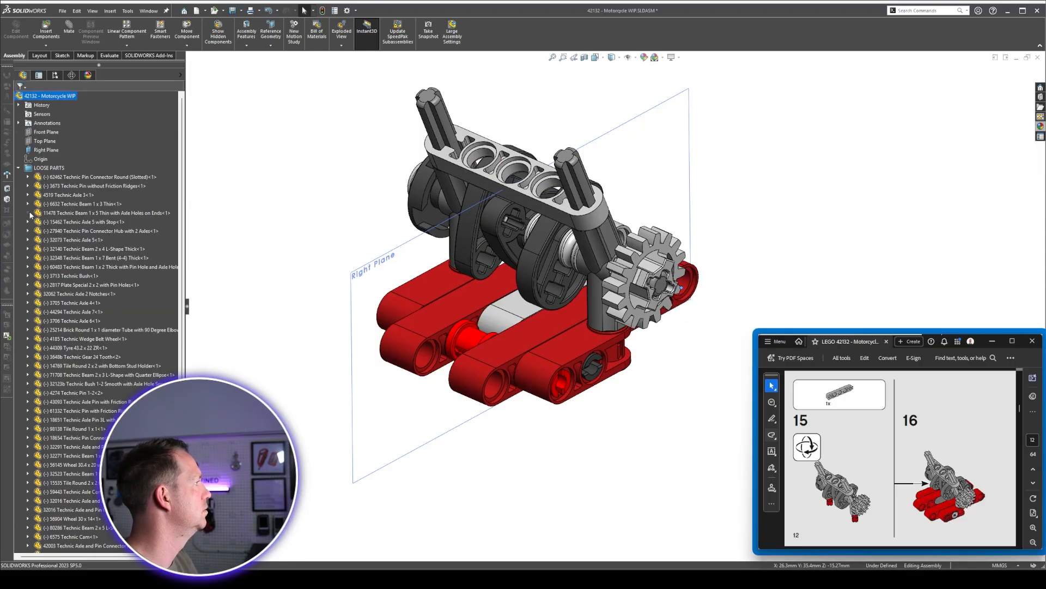
click(18, 167)
scroll(621, 369, up, 2)
scroll(621, 370, down, 1)
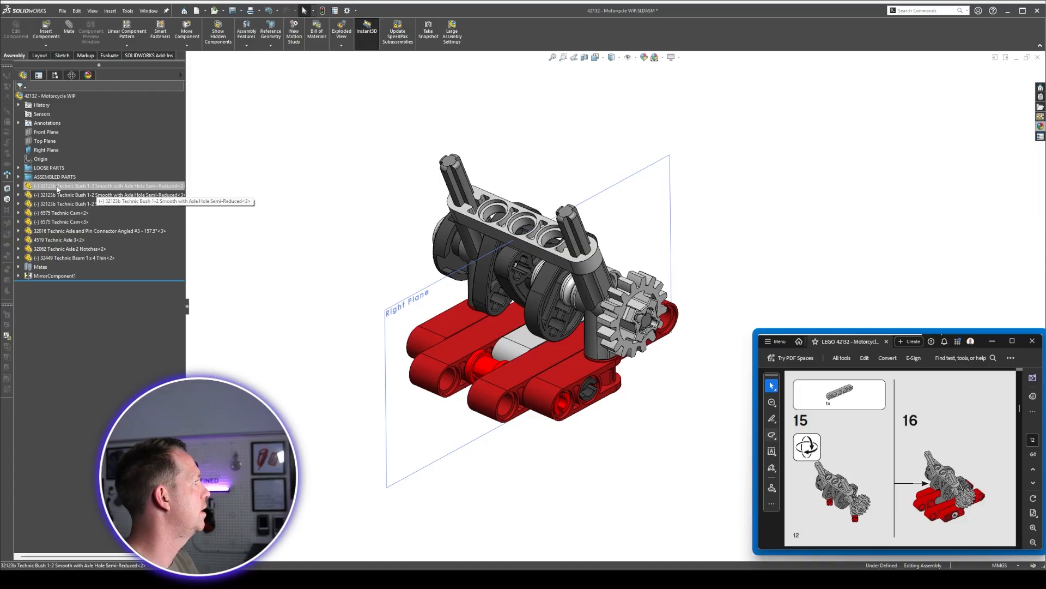
click(85, 186)
shift+click(85, 258)
drag(85, 257, 68, 179)
Select all the scattered loose parts away from the engine assembly and hide them.
click(40, 169)
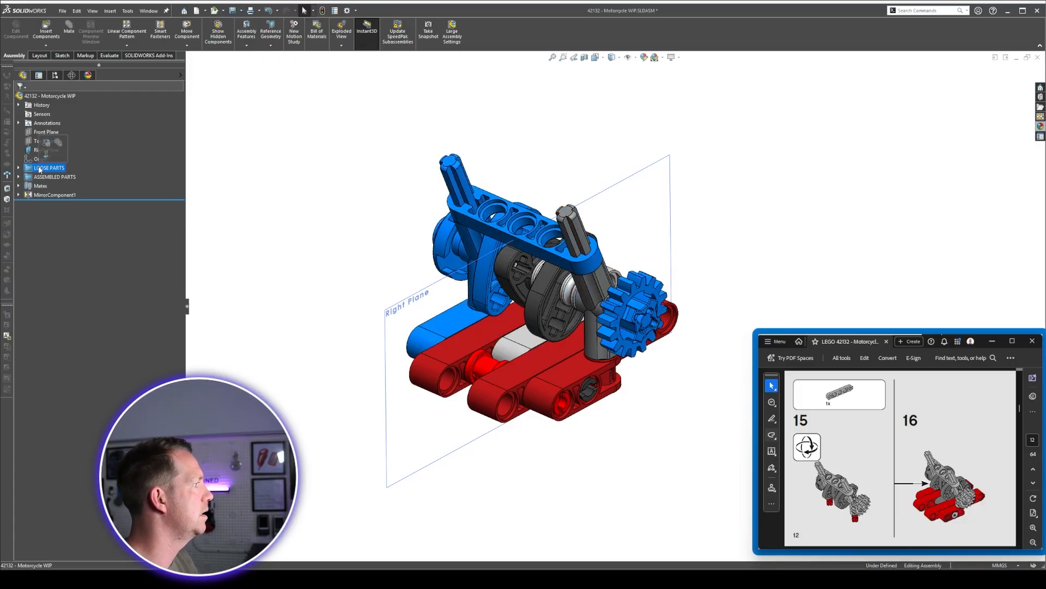
key(f)
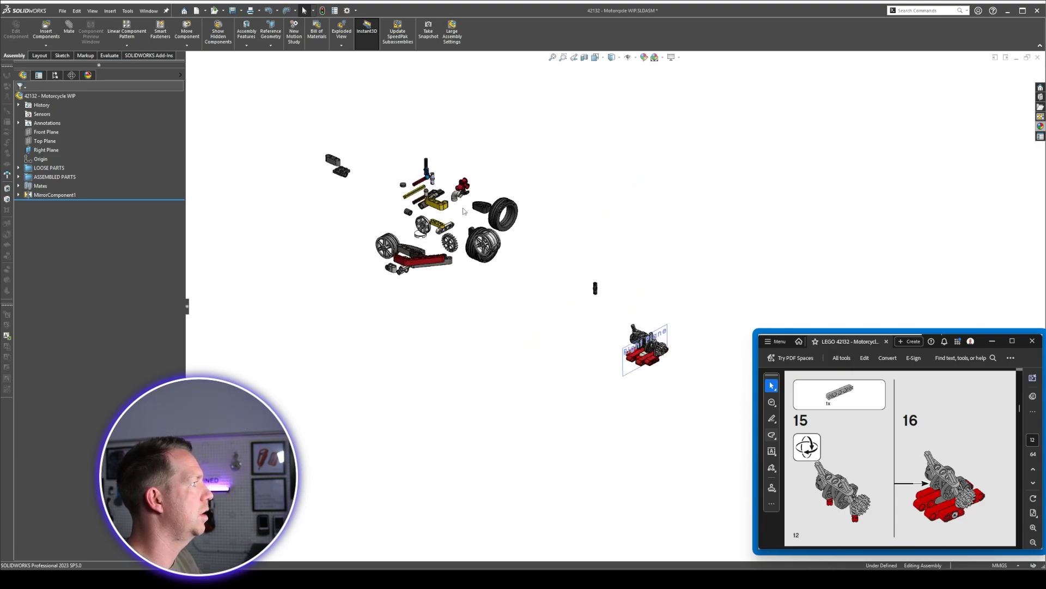
drag(267, 117, 633, 313)
right_click(633, 313)
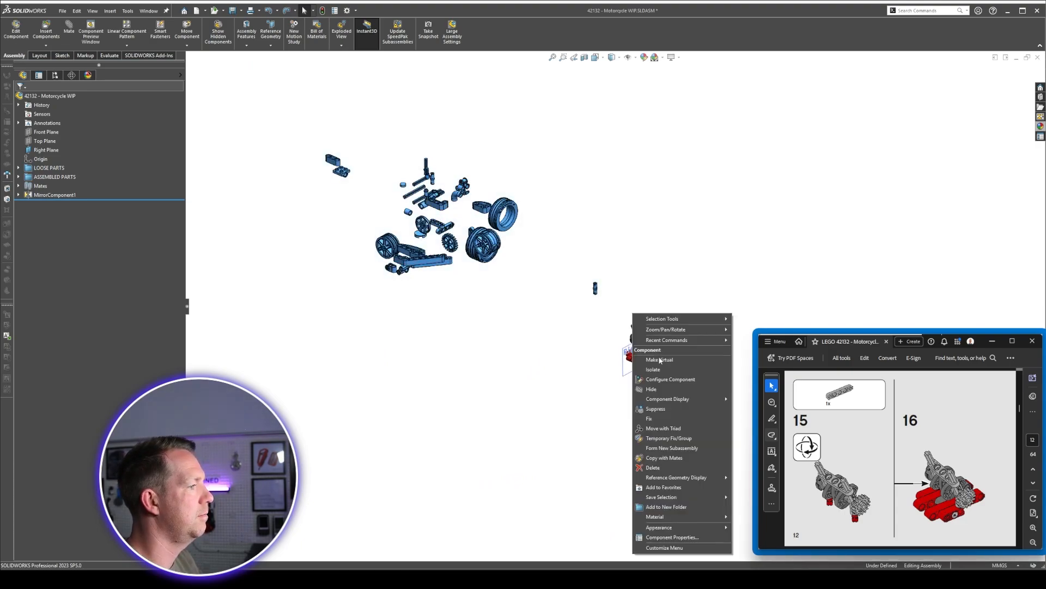
click(659, 418)
key(f)
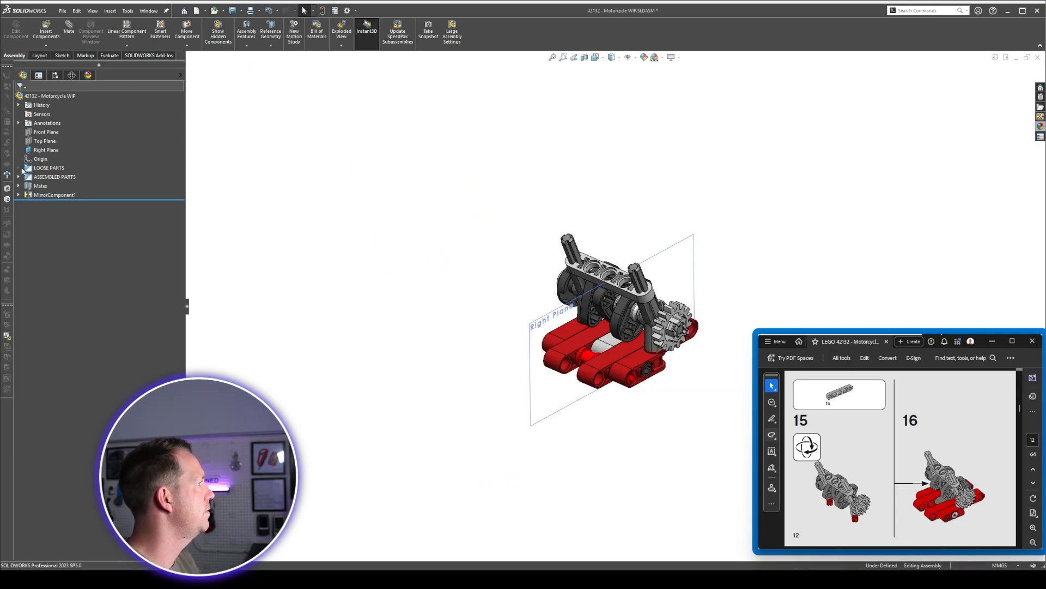
Move the components still visible in the LOOSE PARTS folder, such as 4519, 11478, 32062, 44294, 6575 and 42003, into the ASSEMBLED PARTS folder.
click(21, 169)
click(66, 132)
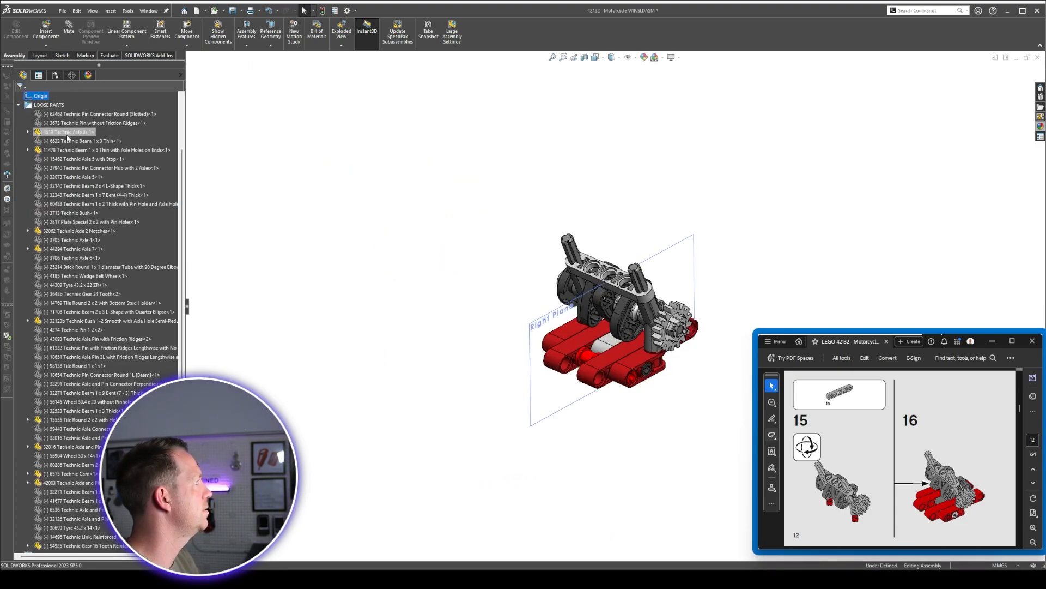
ctrl+click(71, 230)
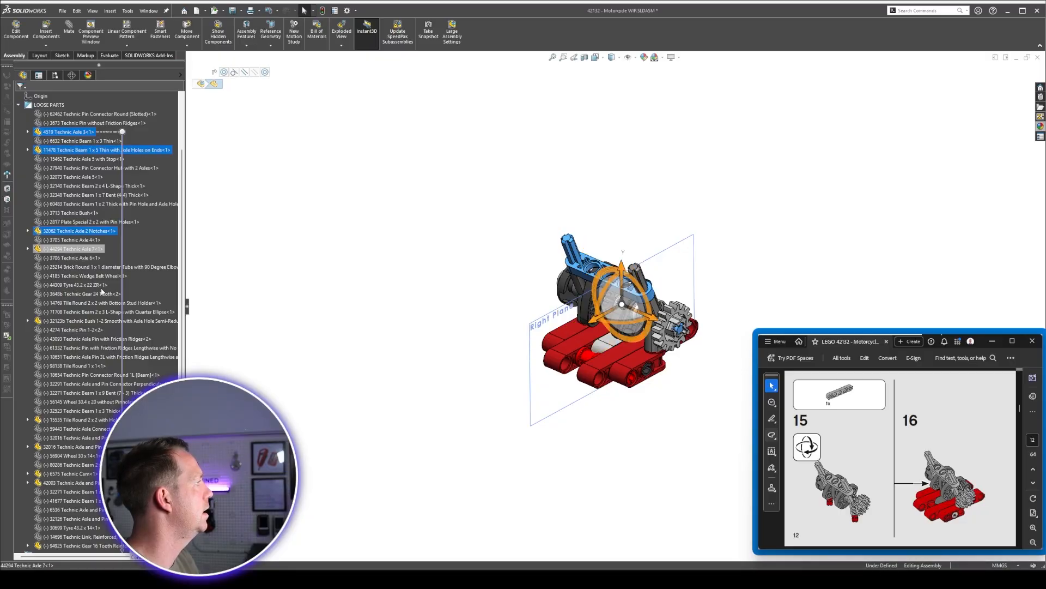
ctrl+click(71, 249)
ctrl+click(71, 321)
ctrl+click(71, 420)
ctrl+click(71, 446)
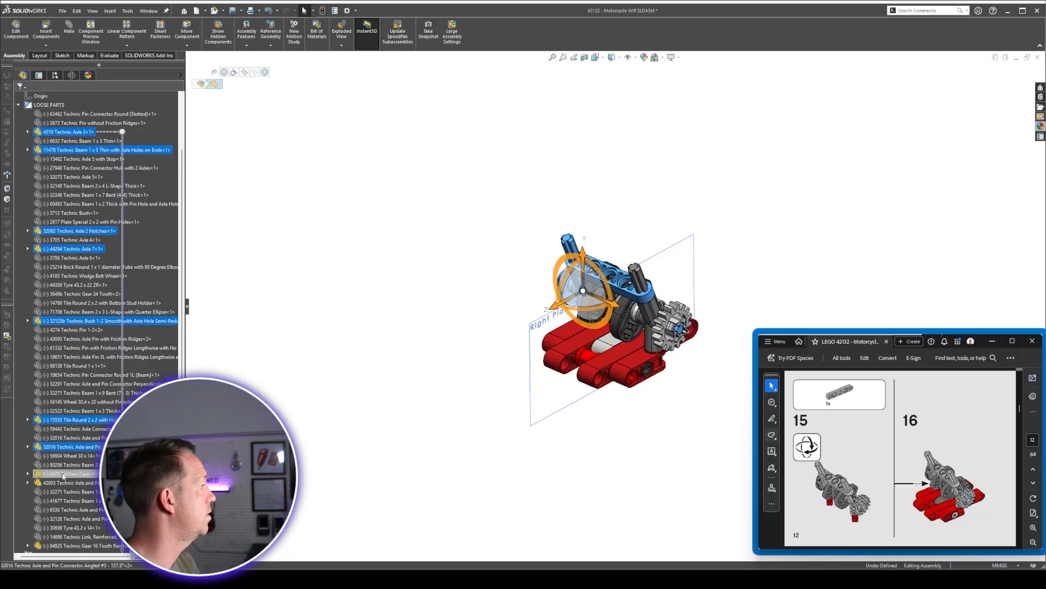
ctrl+click(71, 473)
ctrl+click(71, 482)
drag(74, 547, 65, 528)
scroll(646, 355, down, 2)
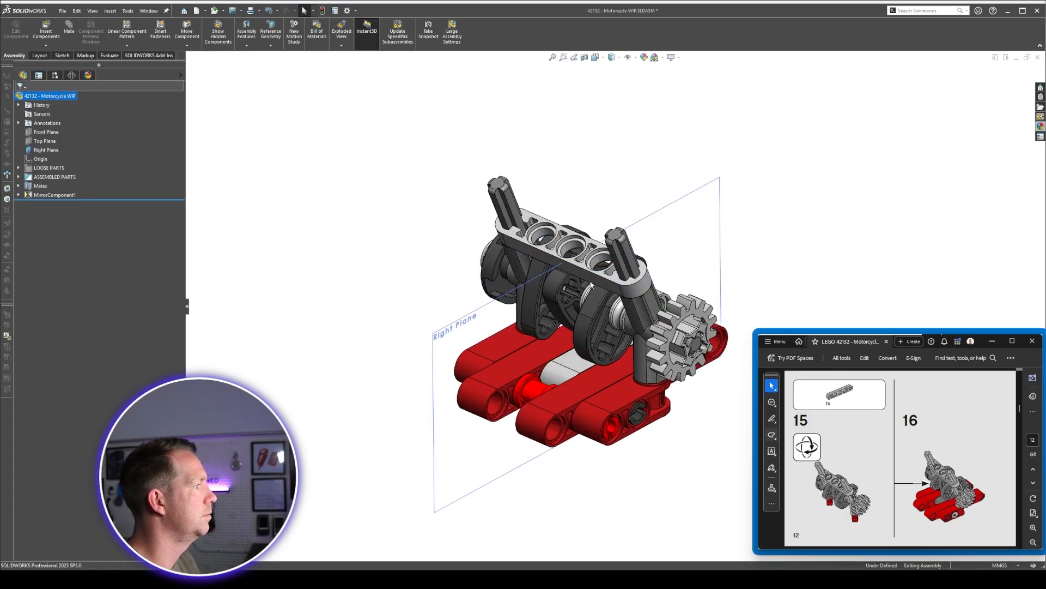
Move the 4274 Technic Pin 1-2 and the 98138 Tile Round 1 x 1 to just above the engine assembly.
scroll(646, 354, down, 2)
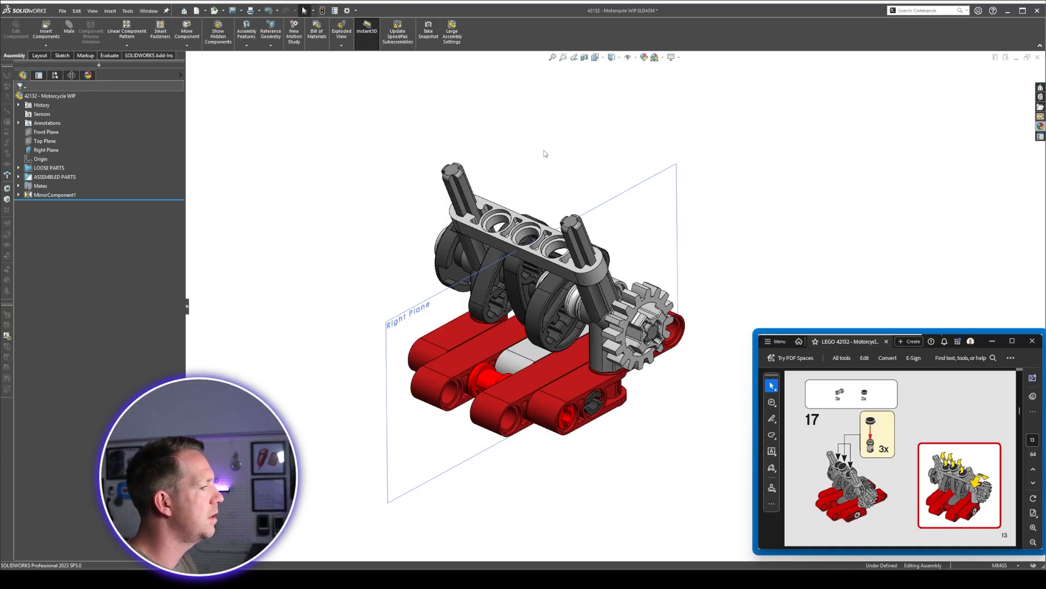
scroll(532, 157, up, 10)
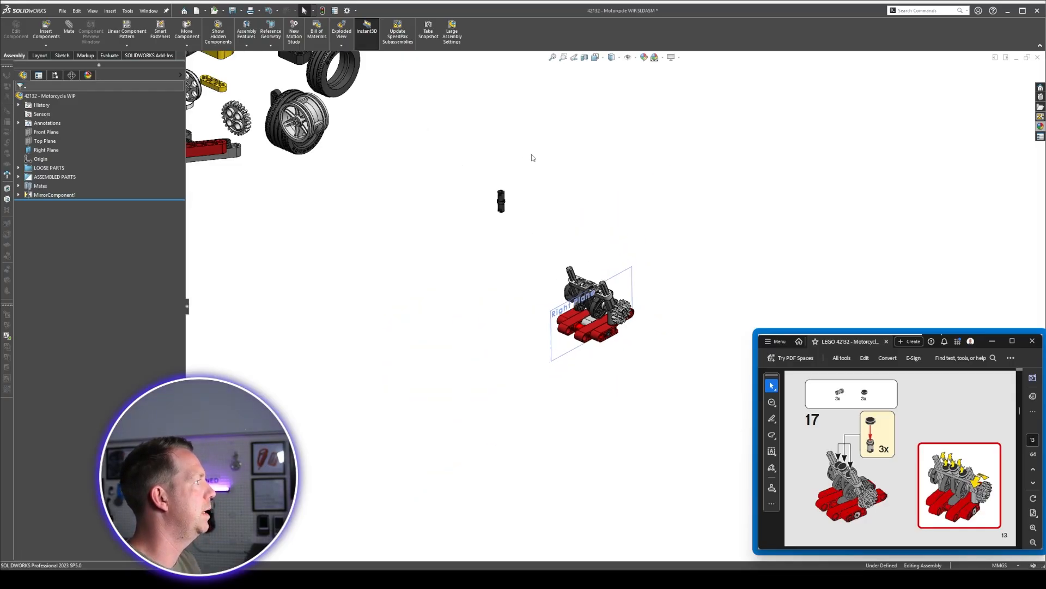
scroll(422, 199, down, 4)
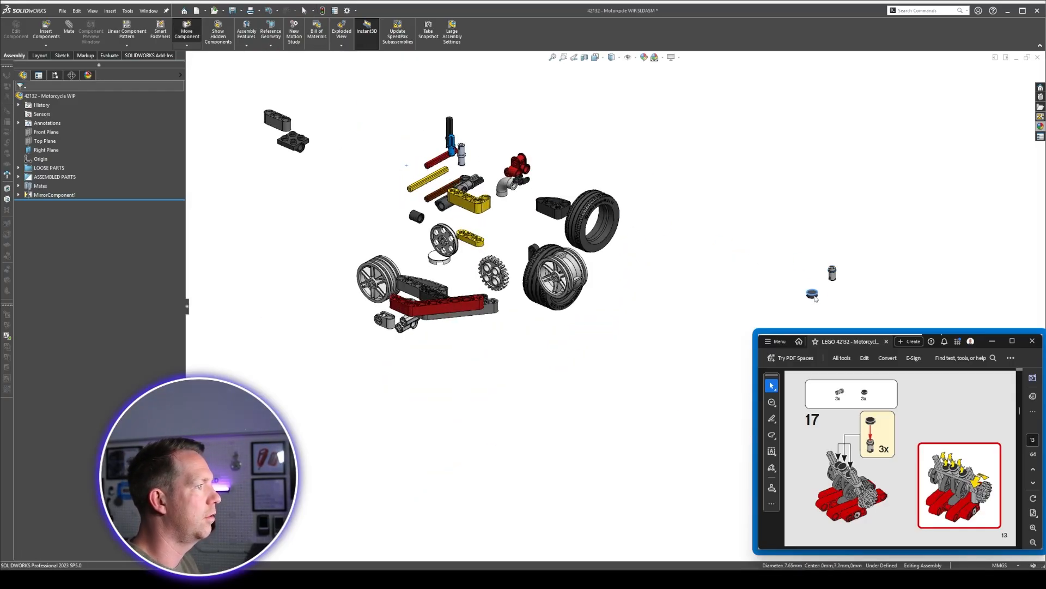
scroll(599, 327, up, 5)
scroll(643, 370, down, 8)
scroll(661, 354, down, 1)
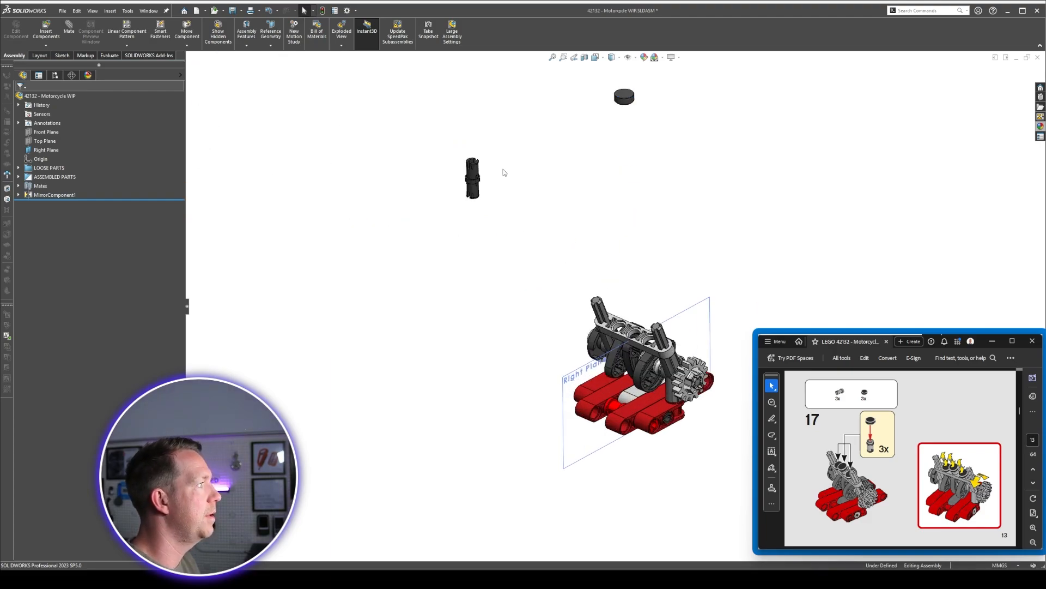
click(472, 179)
scroll(392, 188, up, 1)
drag(525, 109, 601, 330)
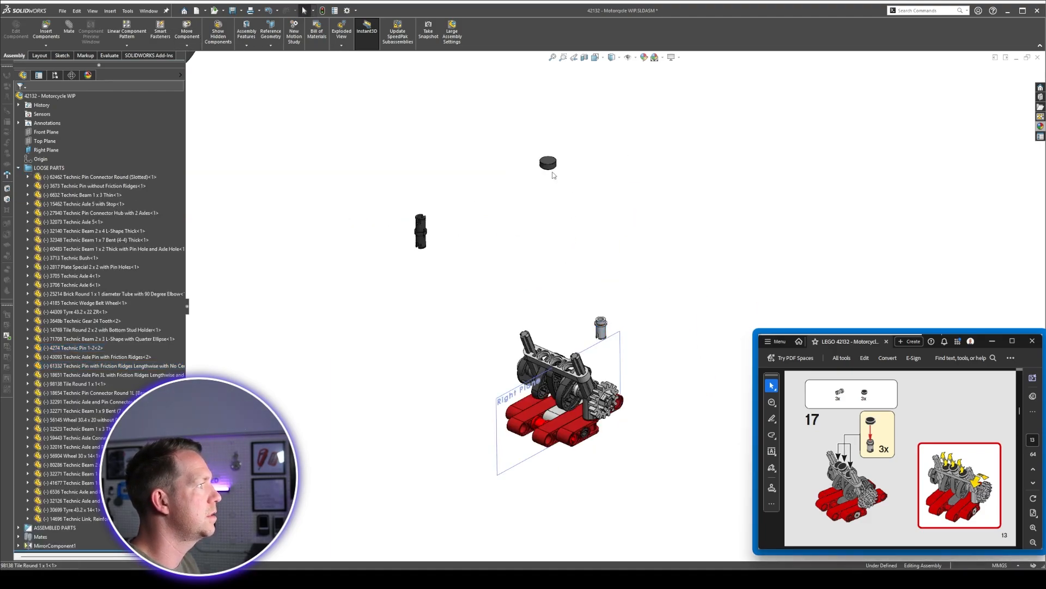
drag(548, 162, 582, 325)
key(Escape)
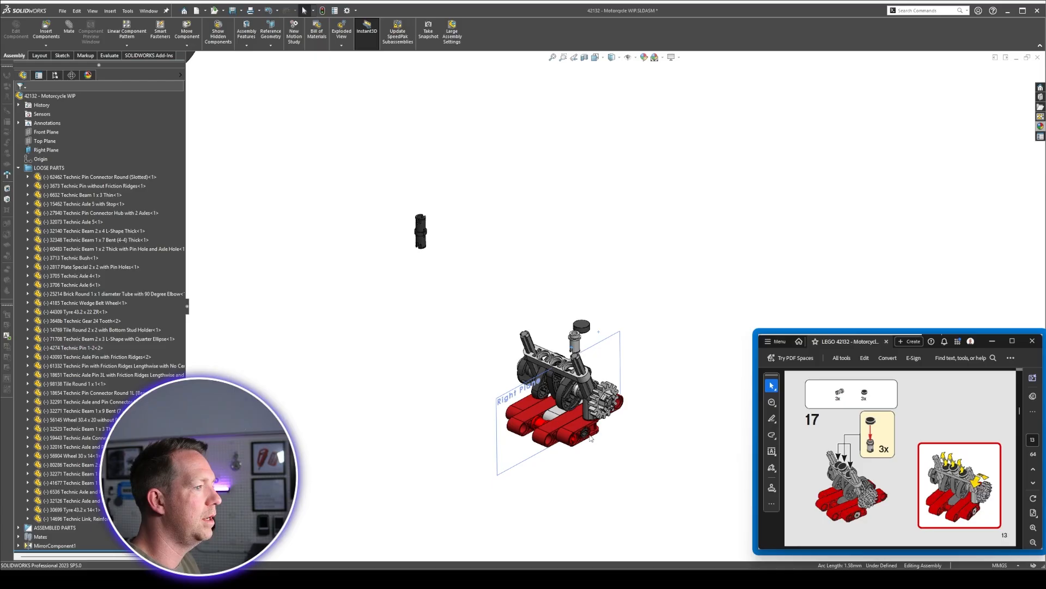
Attach the 98138 round tile to the top of the 4274 pin with concentric, coincident and parallel mates.
scroll(583, 327, down, 5)
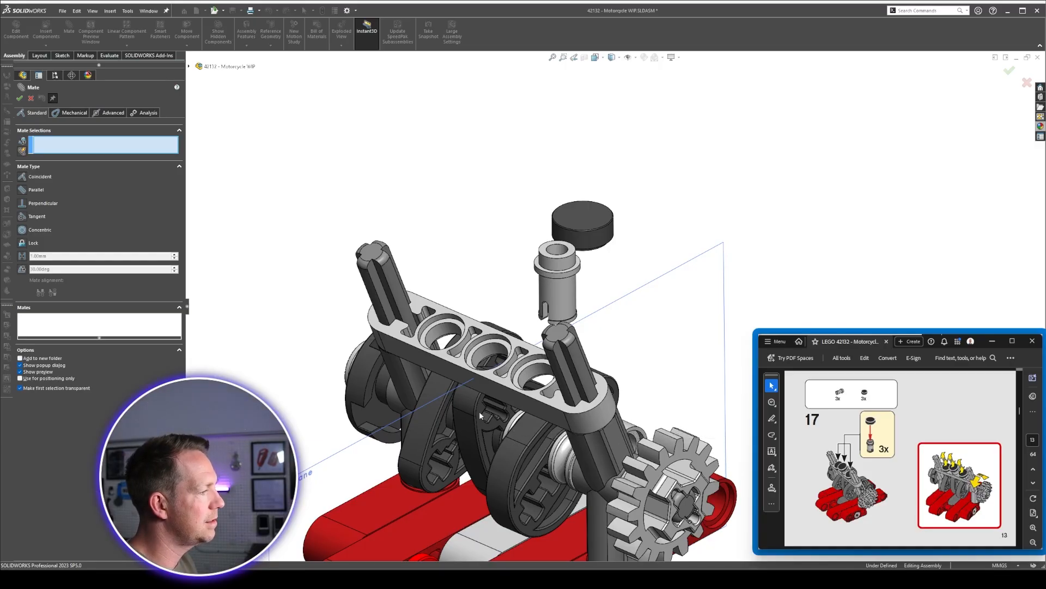
scroll(572, 338, down, 3)
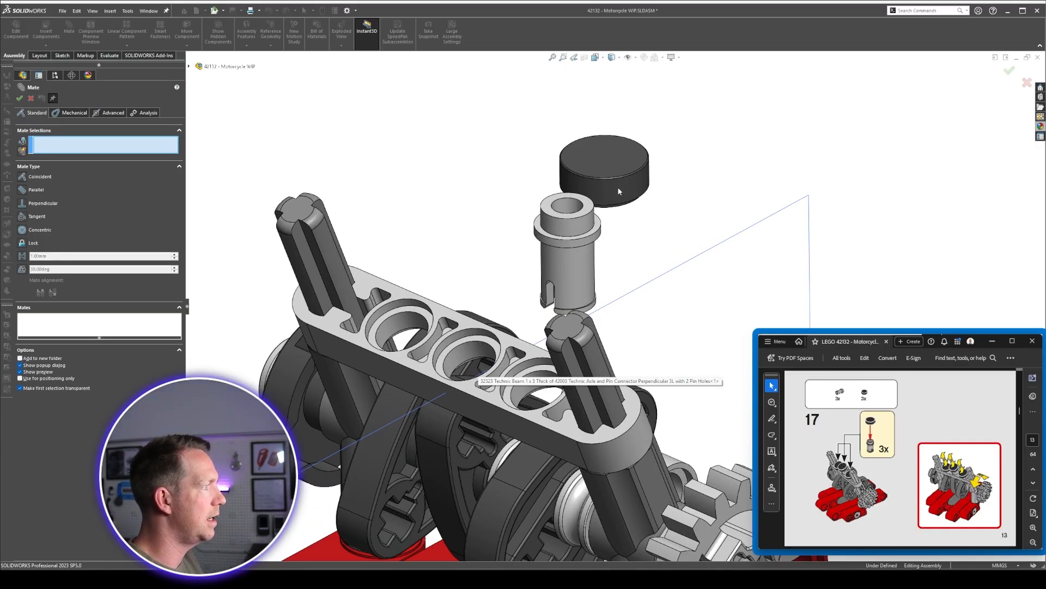
click(618, 191)
click(595, 226)
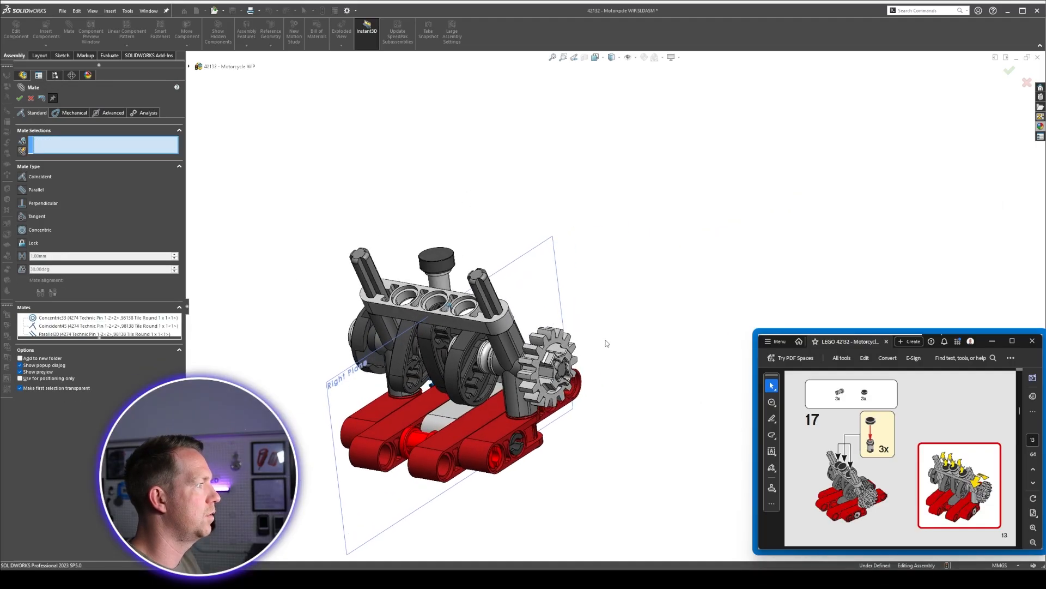
Add a concentric mate between the 4274 pin's shaft and the hole of the 11478 thin beam nearest the gear.
scroll(458, 292, down, 4)
drag(439, 245, 502, 194)
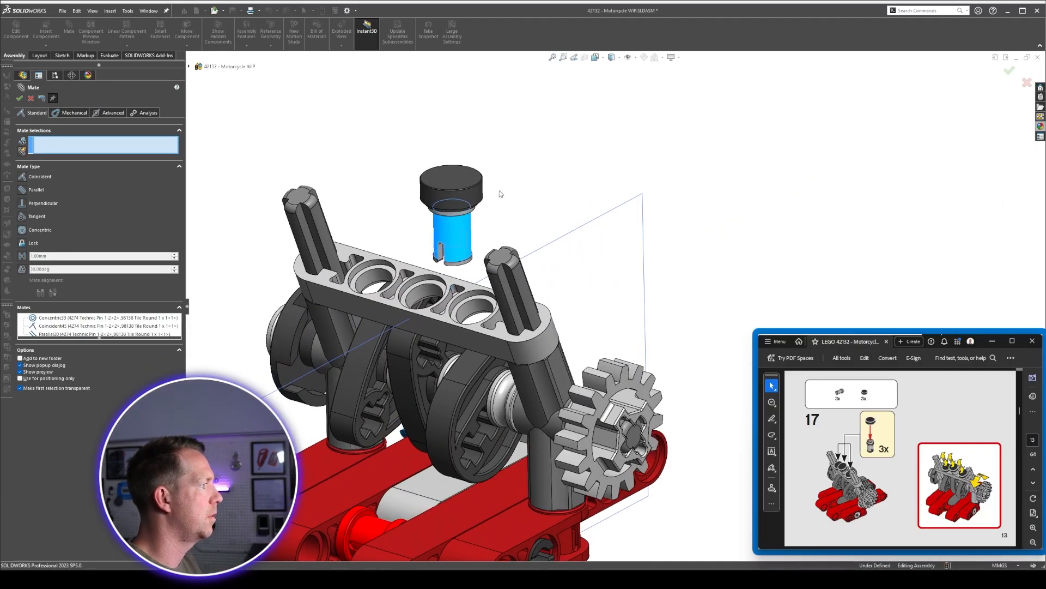
click(473, 229)
click(478, 313)
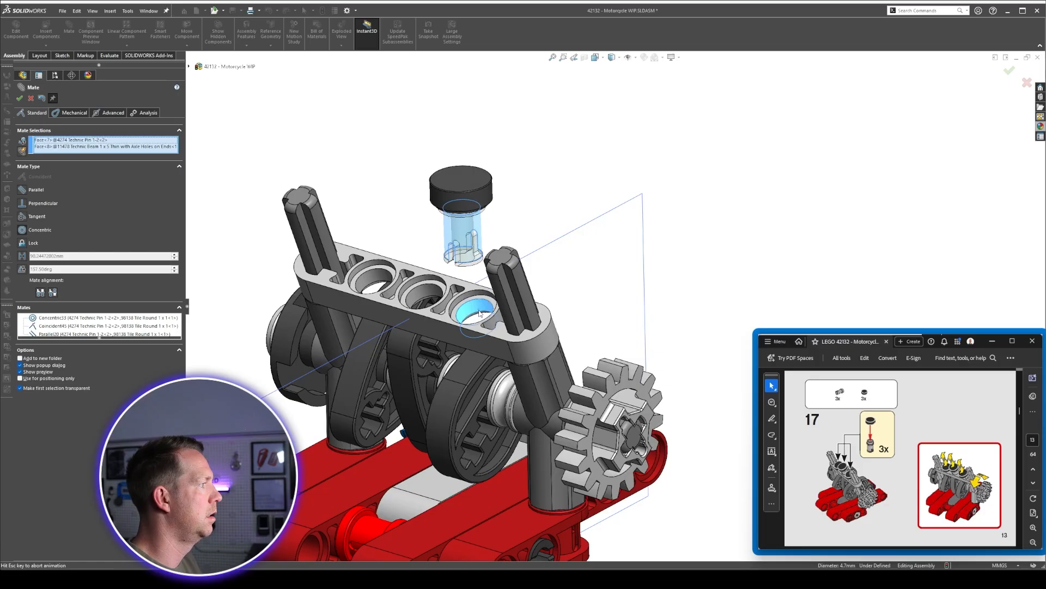
click(471, 323)
Add a parallel mate between the 4274 pin's slot face and the side face of the thin beam, then finish mating.
scroll(473, 320, up, 3)
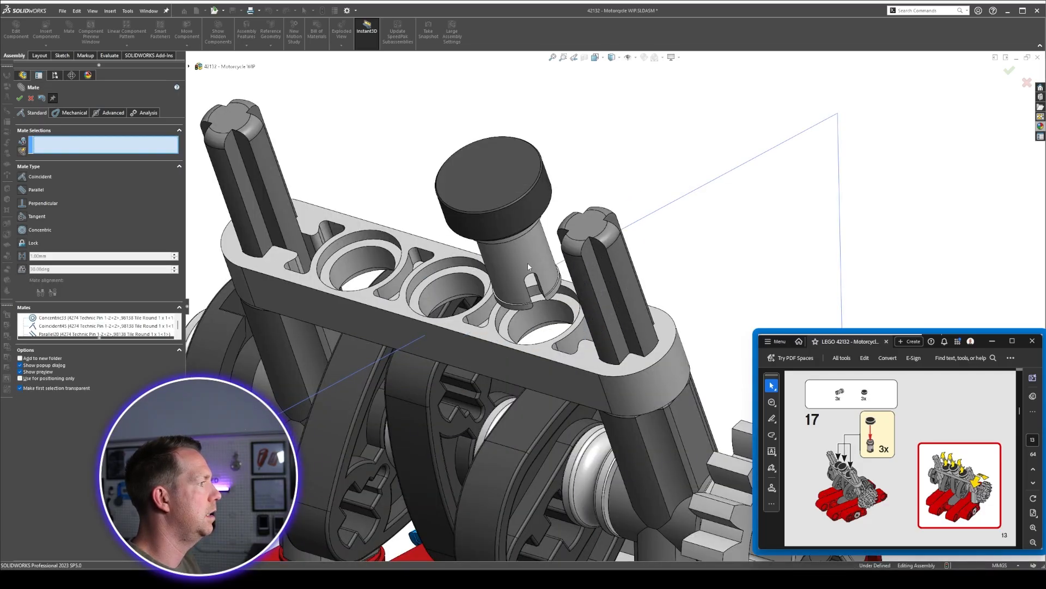
scroll(528, 266, up, 3)
click(554, 258)
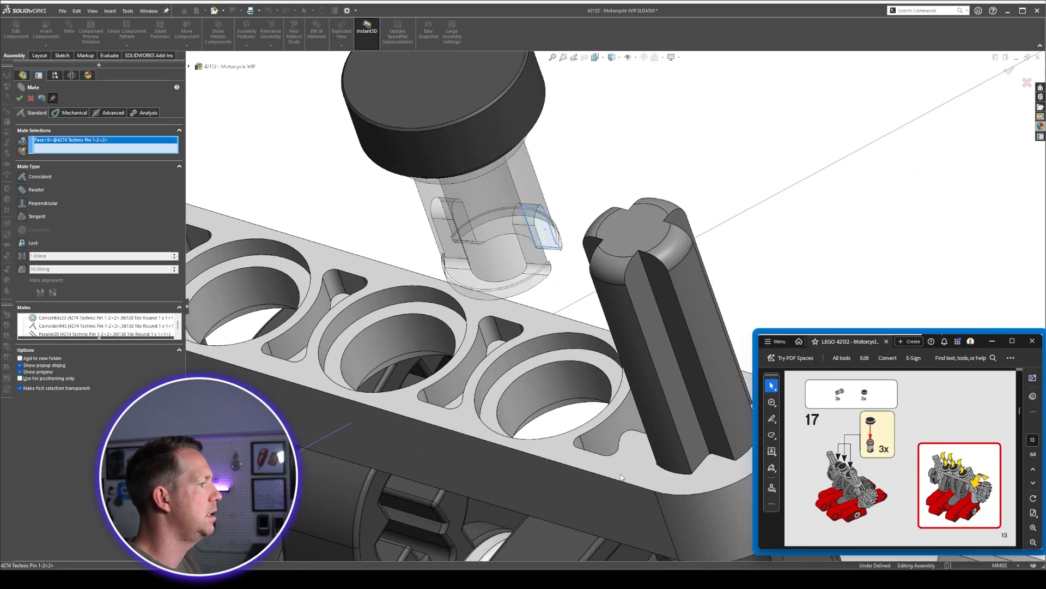
click(532, 484)
right_click(533, 483)
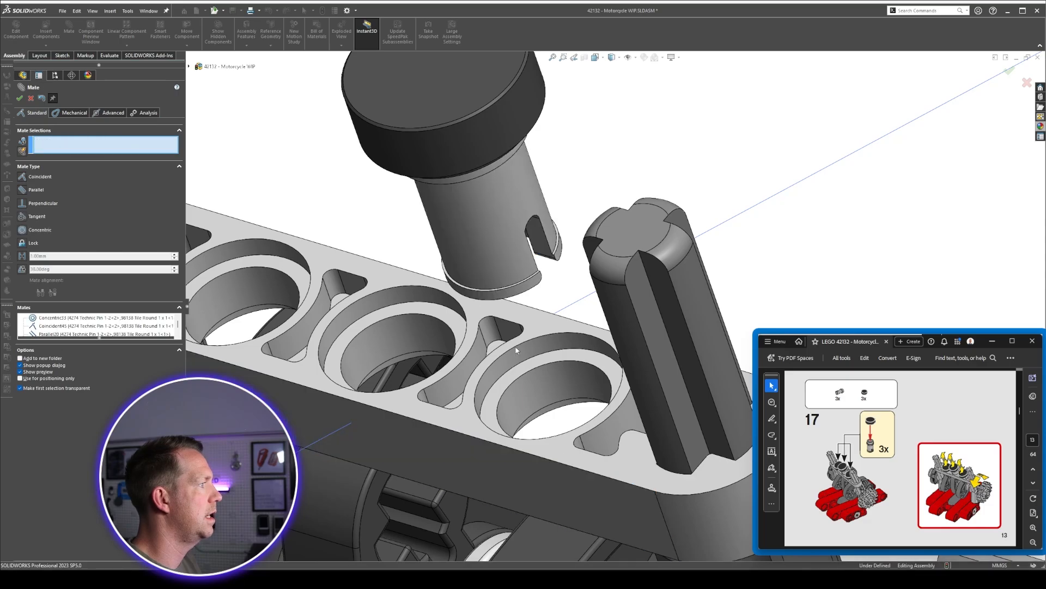
scroll(517, 350, down, 5)
scroll(555, 268, up, 2)
drag(555, 268, 583, 342)
scroll(533, 374, down, 3)
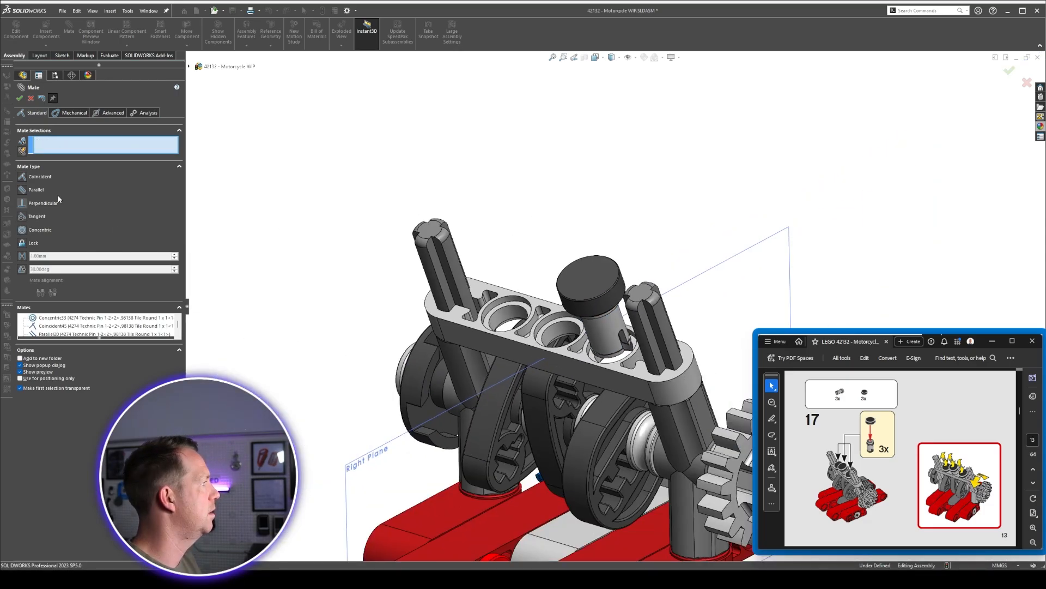
click(20, 98)
Duplicate the 4274 pin and the 98138 round tile twice, placing the copies above the beam's two remaining open holes.
scroll(599, 256, up, 3)
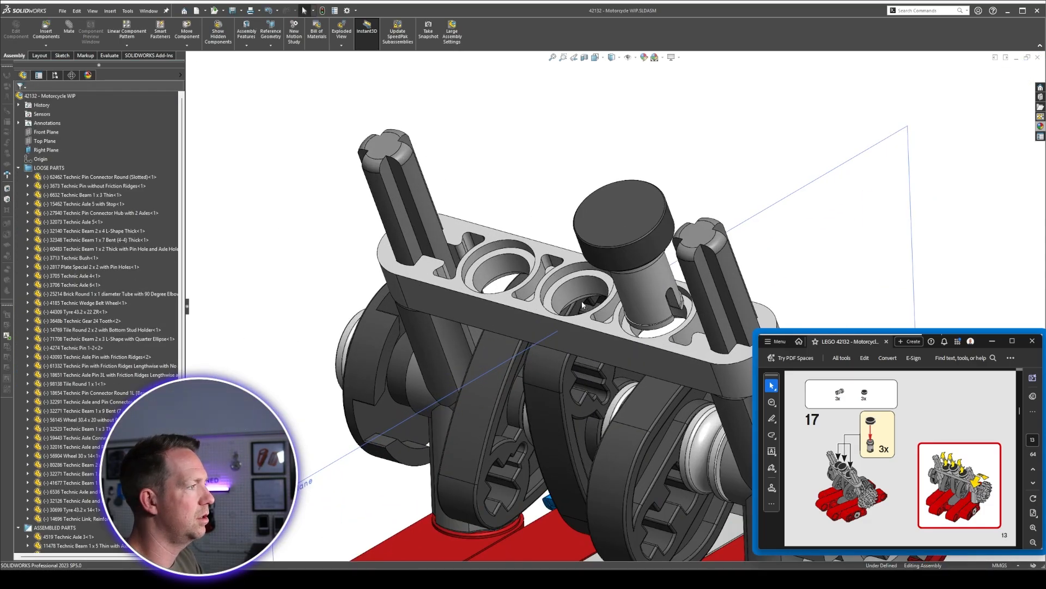
middle_drag(601, 261, 603, 289)
scroll(677, 211, up, 1)
ctrl+drag(671, 285, 562, 228)
ctrl+drag(658, 226, 580, 109)
ctrl+drag(593, 218, 495, 225)
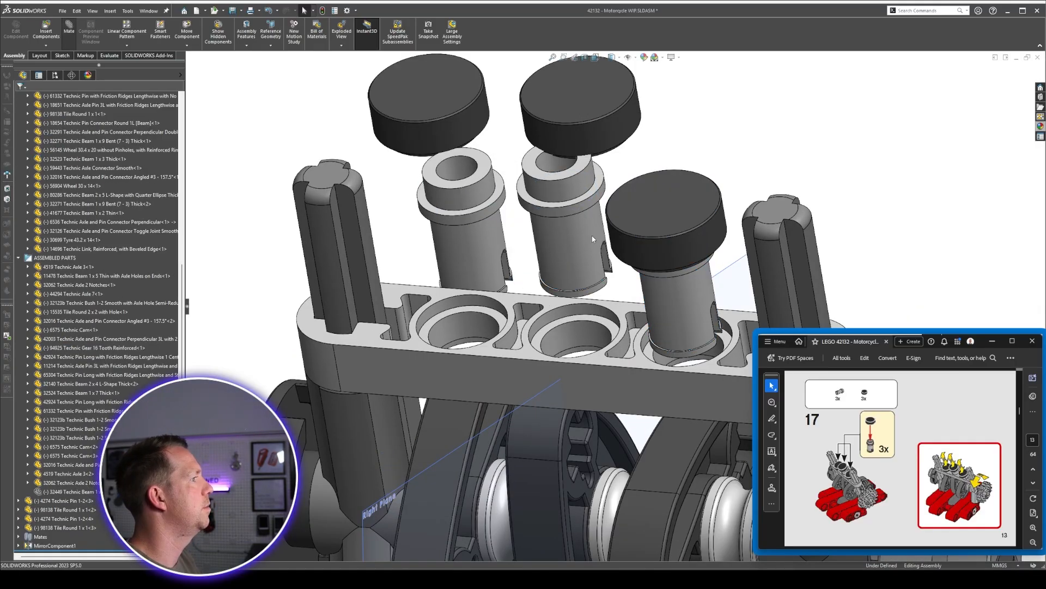
Mate the copied pins and round tiles together and into the beam's two remaining open holes, like the first piston.
key(m)
click(576, 228)
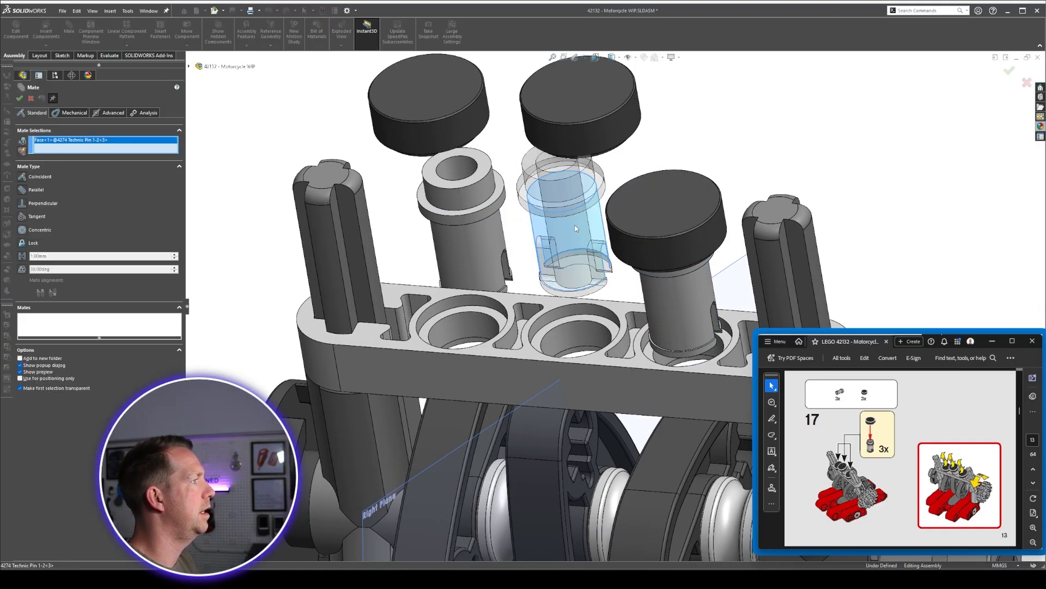
click(598, 140)
right_click(598, 140)
scroll(598, 140, up, 2)
click(630, 171)
middle_drag(630, 170, 586, 427)
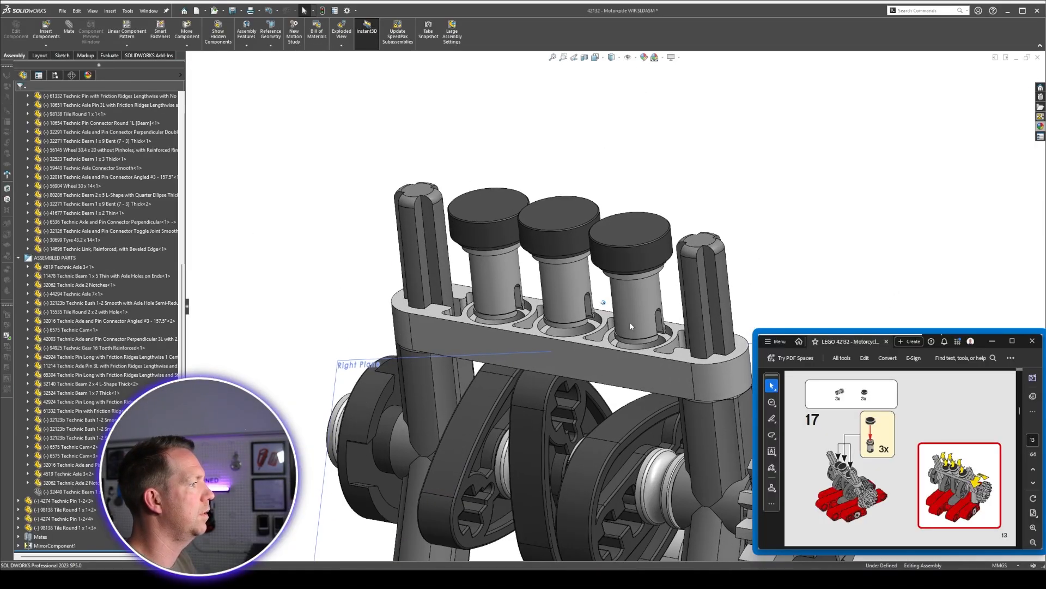
Slide the pistons up and down in the thin beam to test their travel.
scroll(629, 321, up, 5)
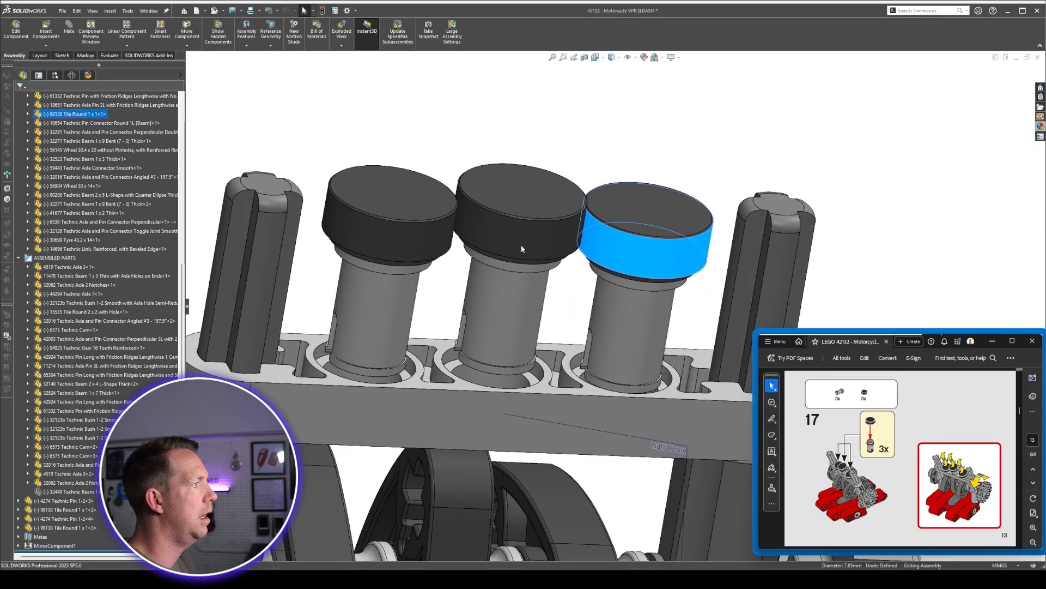
click(507, 239)
click(515, 334)
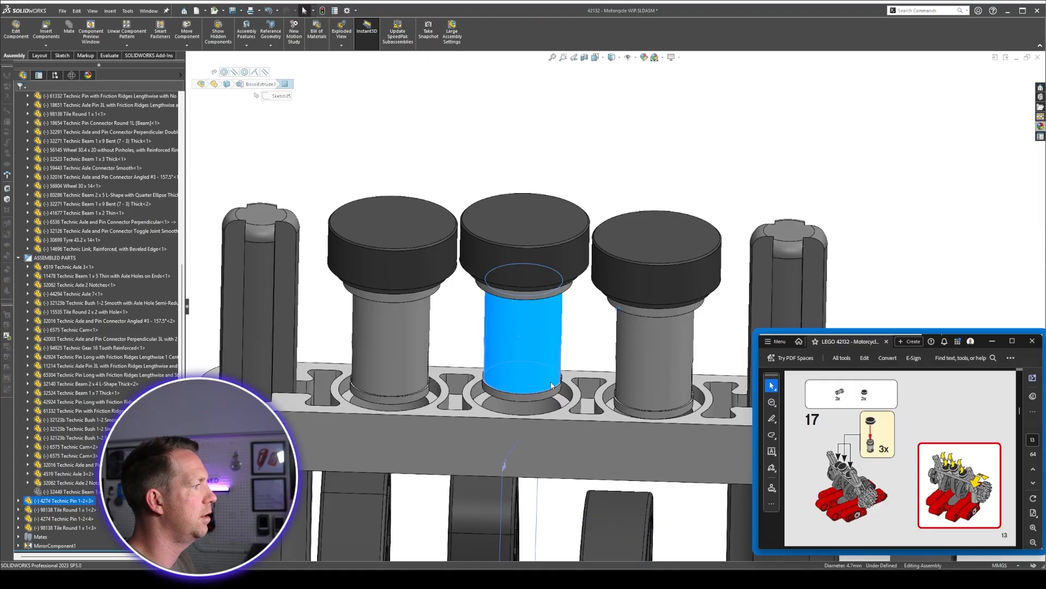
middle_drag(551, 385, 595, 376)
click(596, 339)
drag(550, 282, 551, 384)
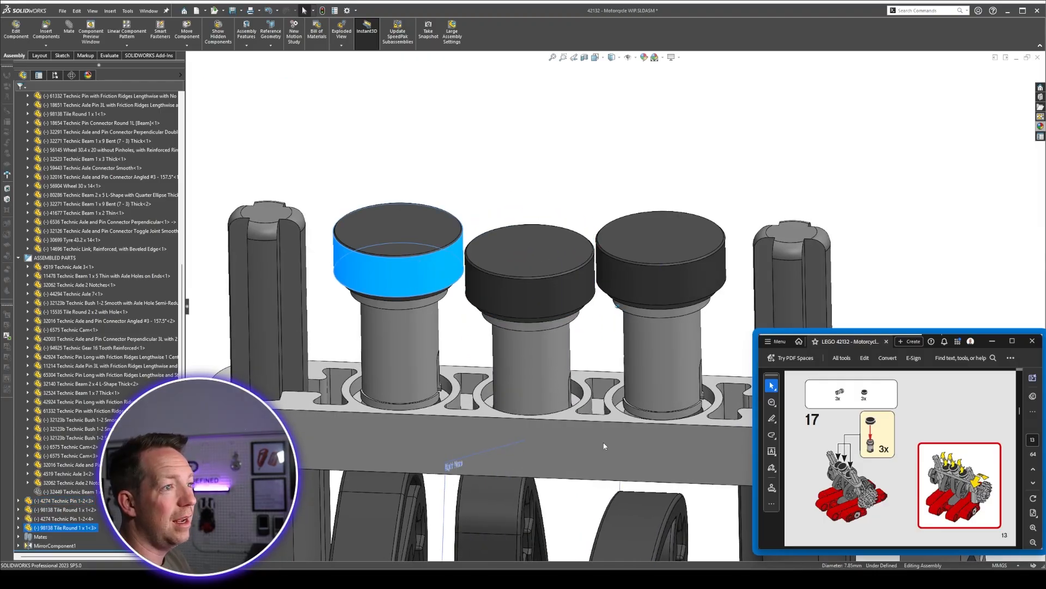
scroll(603, 443, up, 3)
scroll(605, 447, down, 3)
middle_drag(605, 446, 640, 443)
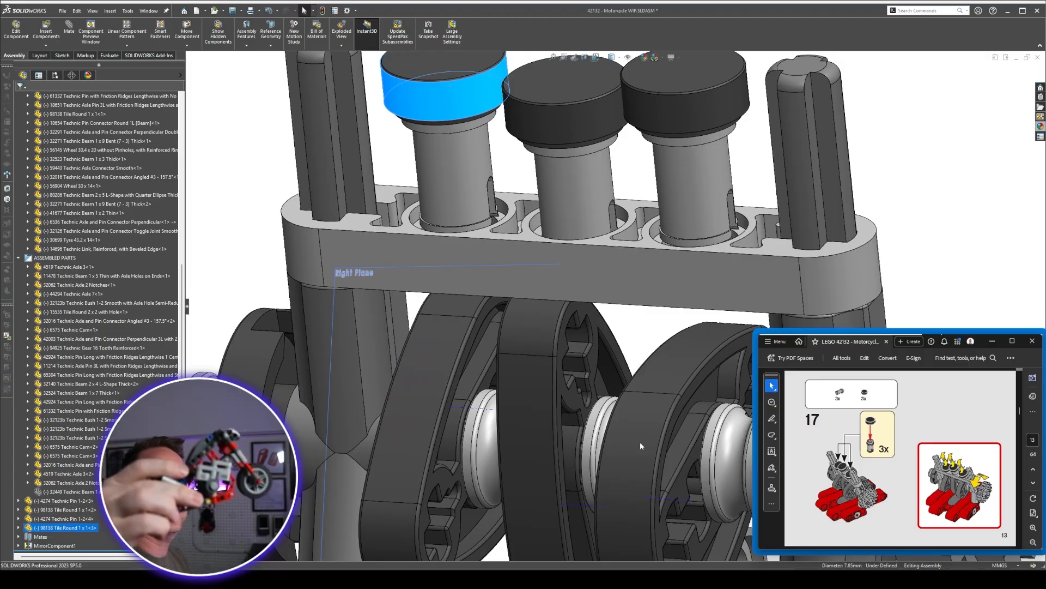
Slide the piston nearest the gear towards its 6575 cam and inspect the cam's curved outer face.
click(640, 446)
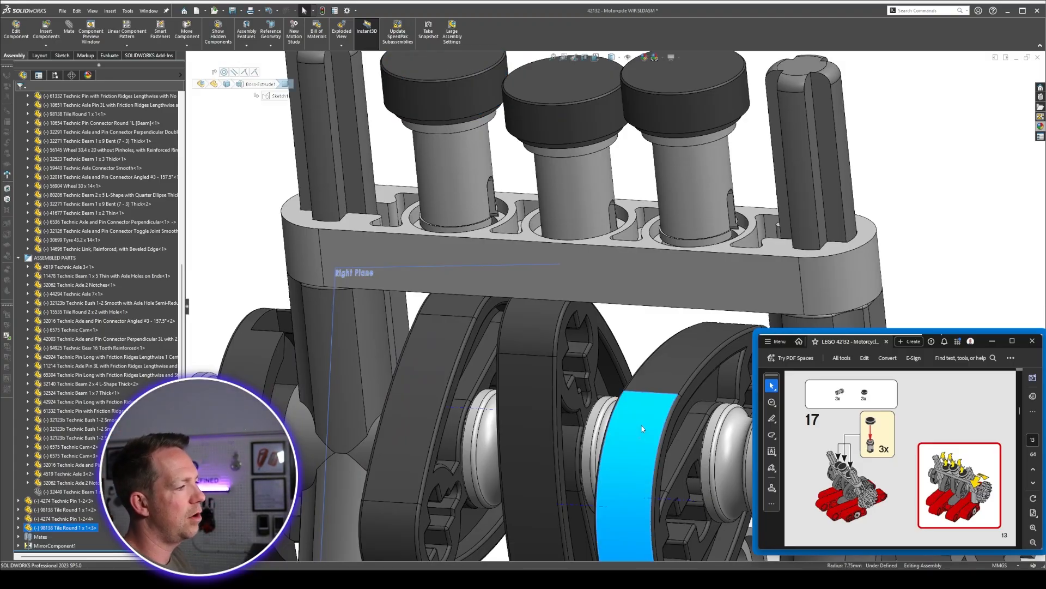
scroll(699, 339, up, 3)
scroll(649, 309, down, 3)
middle_drag(649, 309, 508, 299)
drag(506, 203, 517, 241)
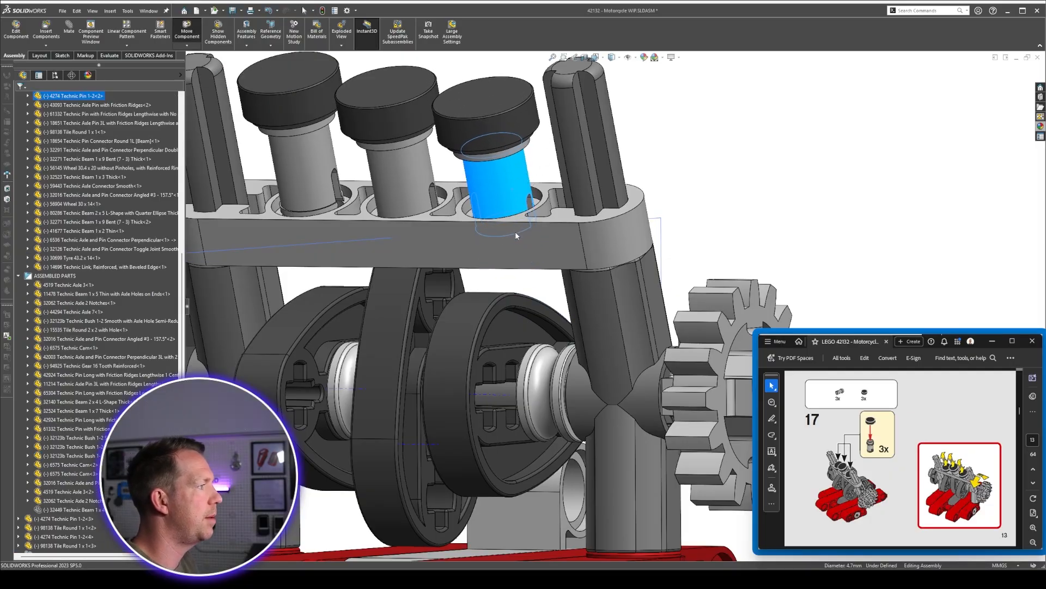
click(480, 303)
right_click(480, 303)
click(498, 311)
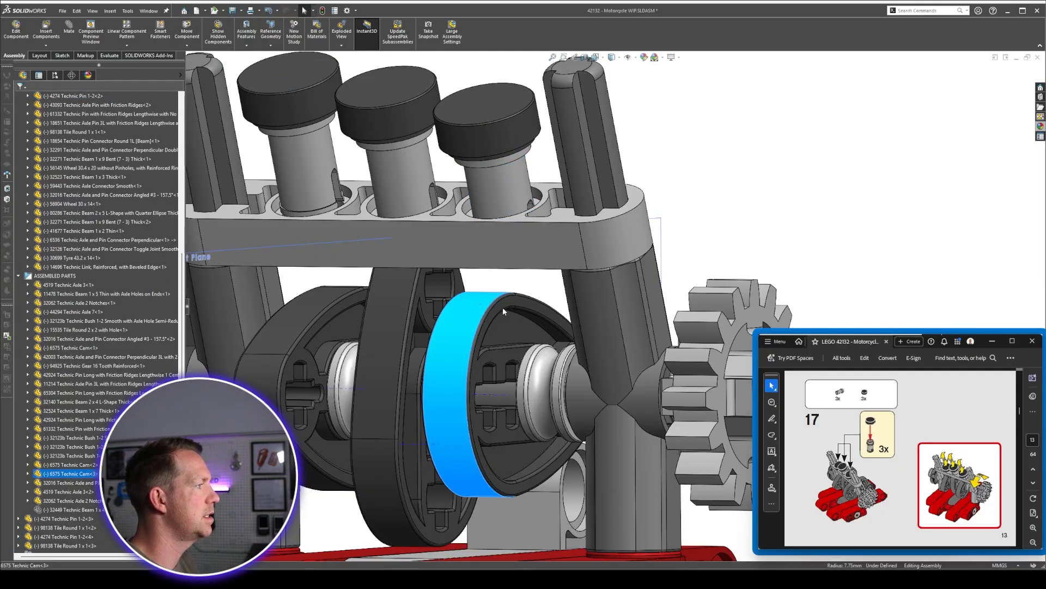
key(Escape)
click(482, 308)
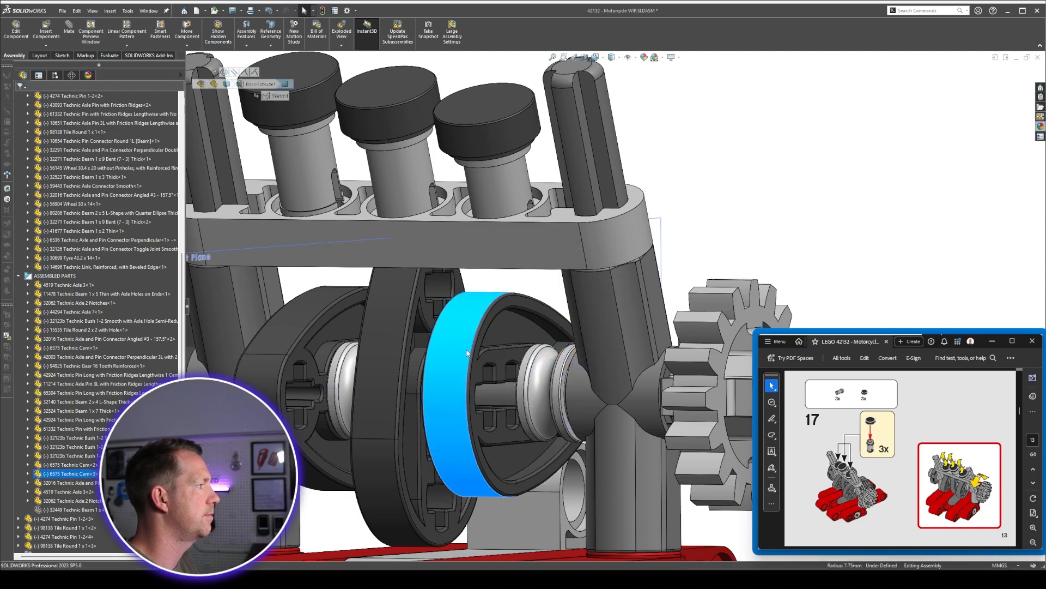
Rotate the crankshaft by the cam nearest the gear to examine how the cams turn beneath the pistons.
drag(481, 308, 583, 433)
scroll(583, 433, up, 5)
scroll(583, 433, down, 4)
key(Escape)
middle_drag(585, 310, 583, 318)
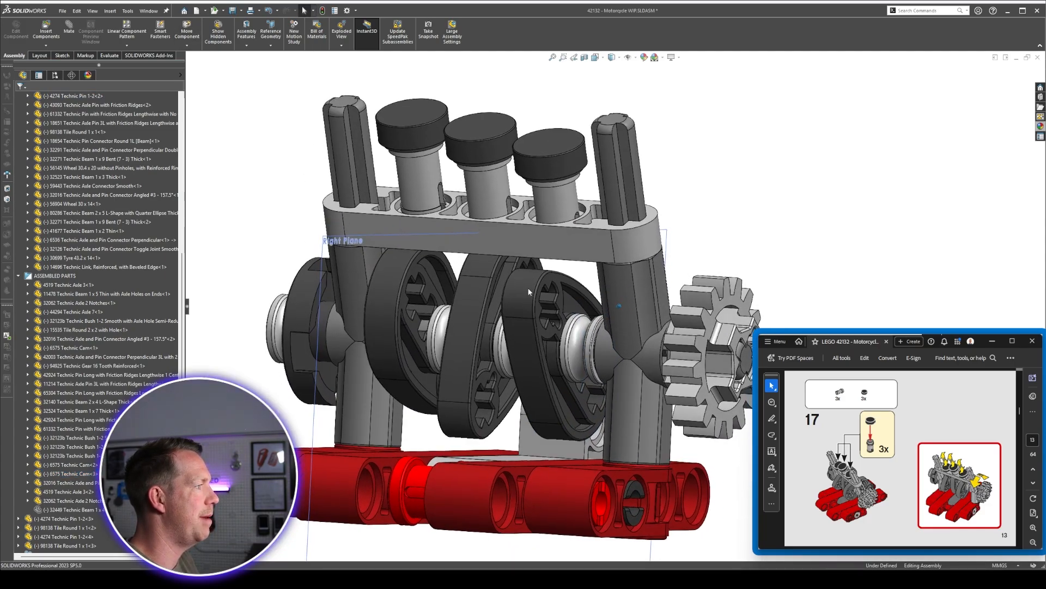
drag(531, 292, 583, 388)
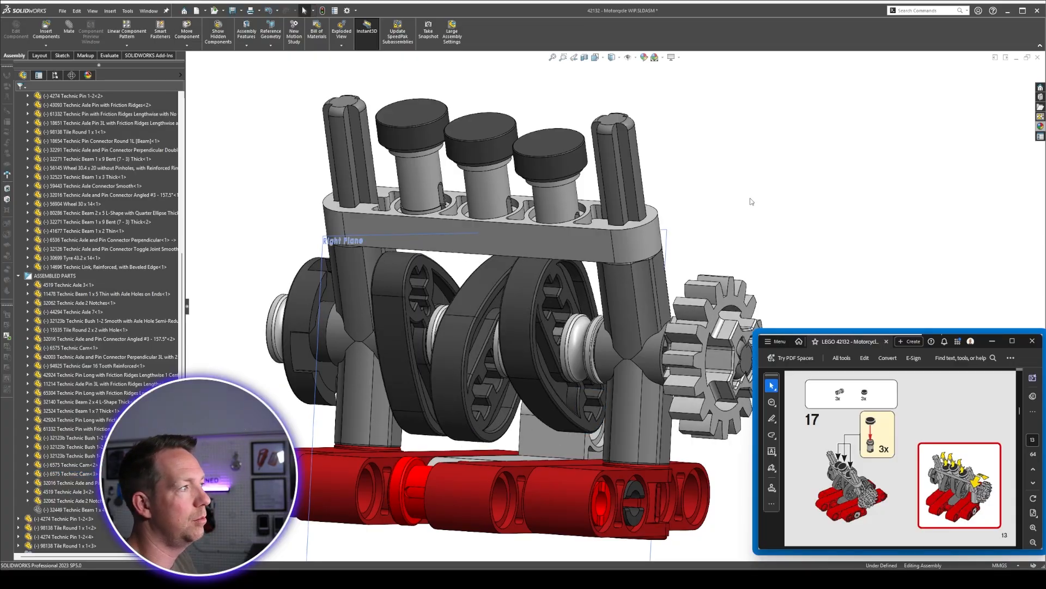
scroll(583, 388, up, 3)
scroll(545, 316, down, 5)
click(527, 297)
drag(527, 298, 611, 171)
Raise all three pistons clear of the thin beam so the lower ends of their pins are exposed.
click(752, 198)
scroll(627, 246, down, 2)
middle_drag(605, 381, 627, 294)
scroll(638, 414, up, 3)
scroll(643, 469, down, 2)
scroll(625, 353, down, 2)
drag(552, 294, 545, 227)
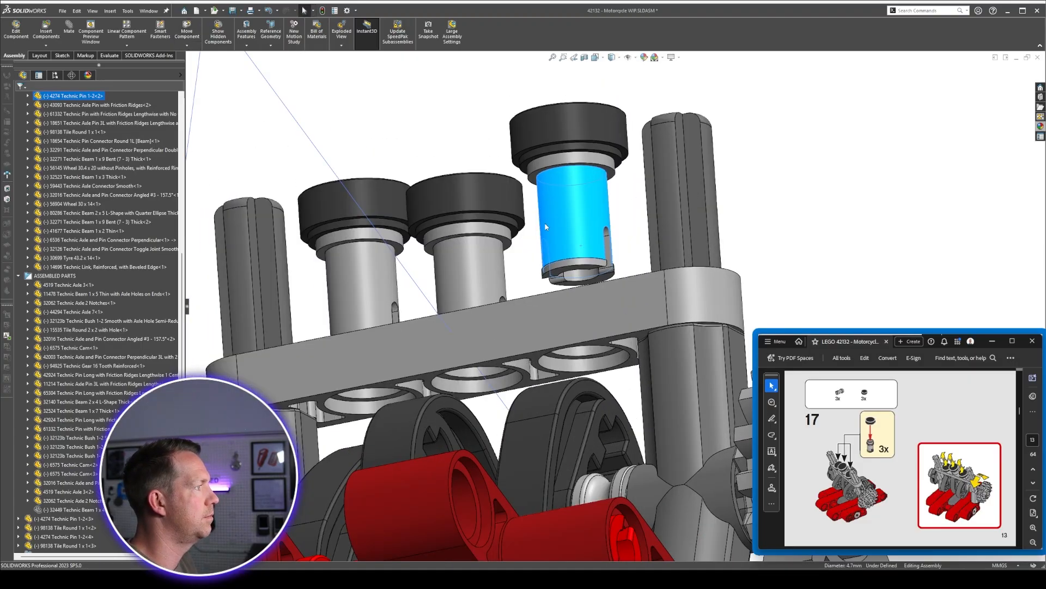
drag(485, 284, 479, 202)
drag(365, 289, 359, 230)
Show Sketch25 of Boss-Extrude3 in the 4274 pin, the circular sketch at the pin's lower end.
click(512, 281)
scroll(607, 307, down, 3)
scroll(575, 243, down, 2)
click(575, 249)
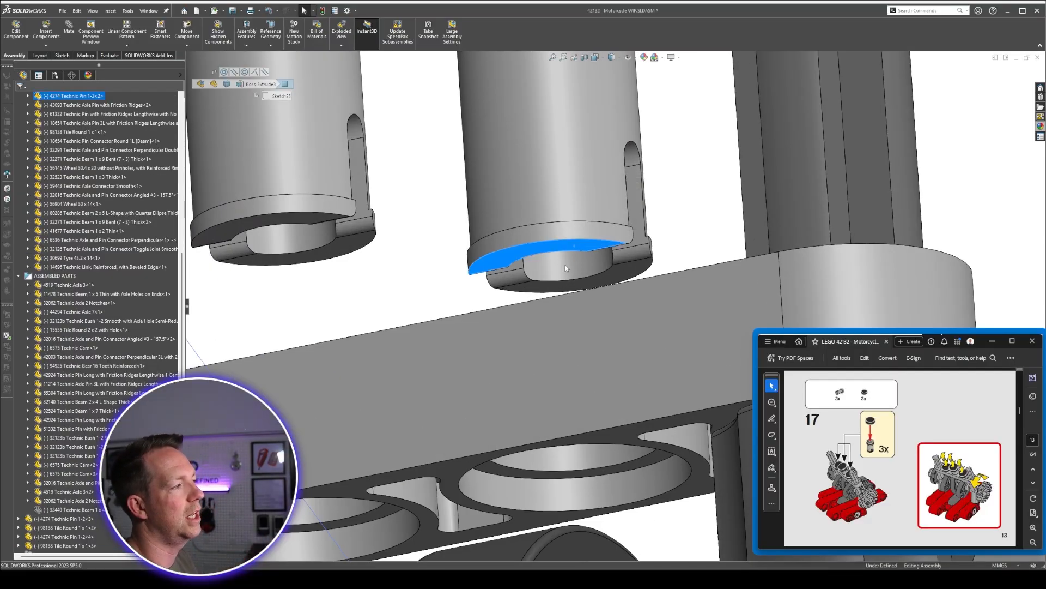
click(547, 244)
click(27, 95)
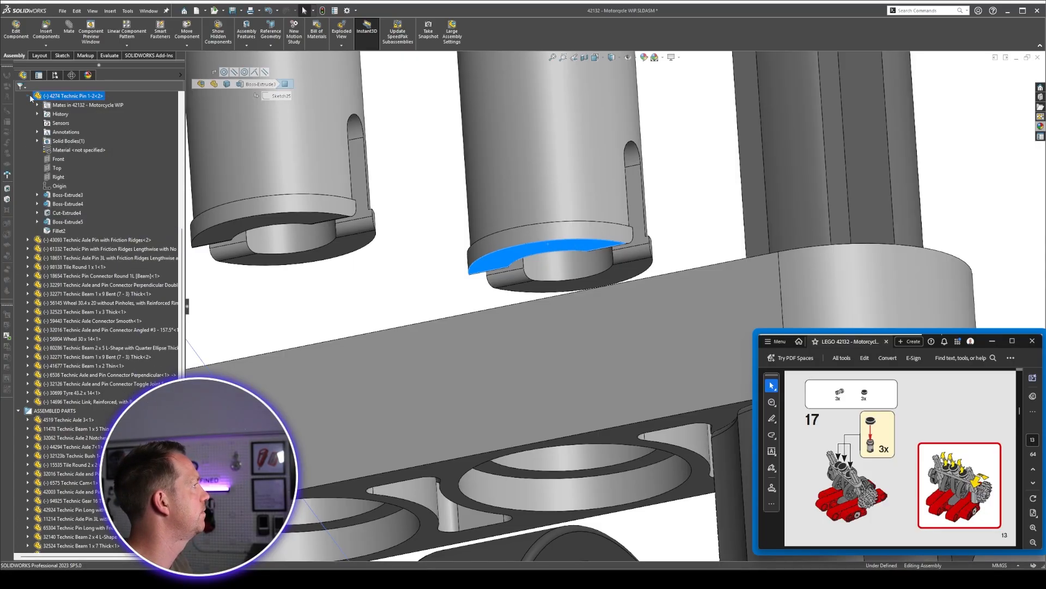
click(67, 195)
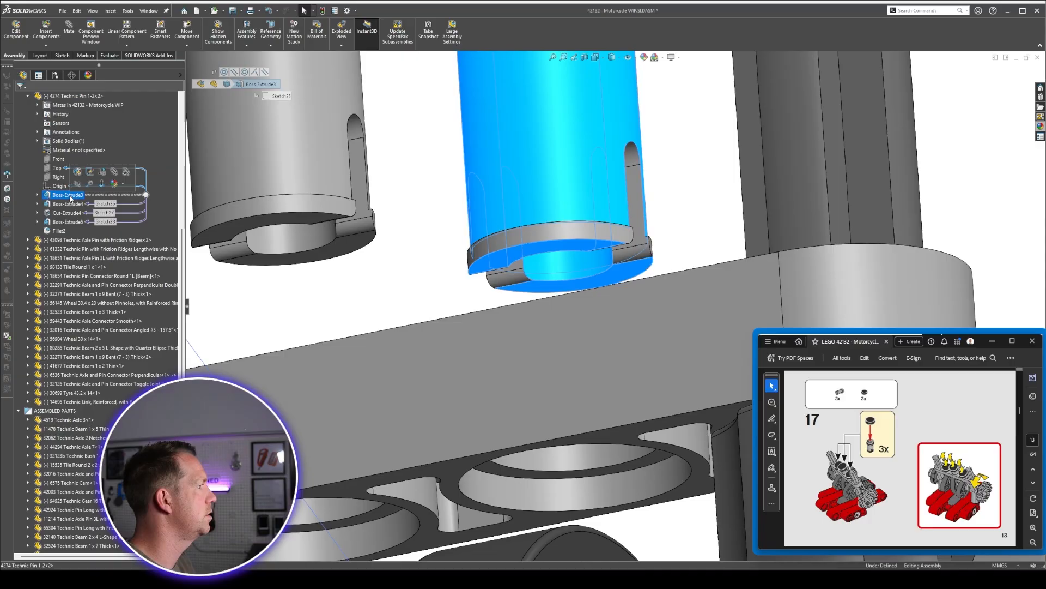
click(37, 195)
click(70, 205)
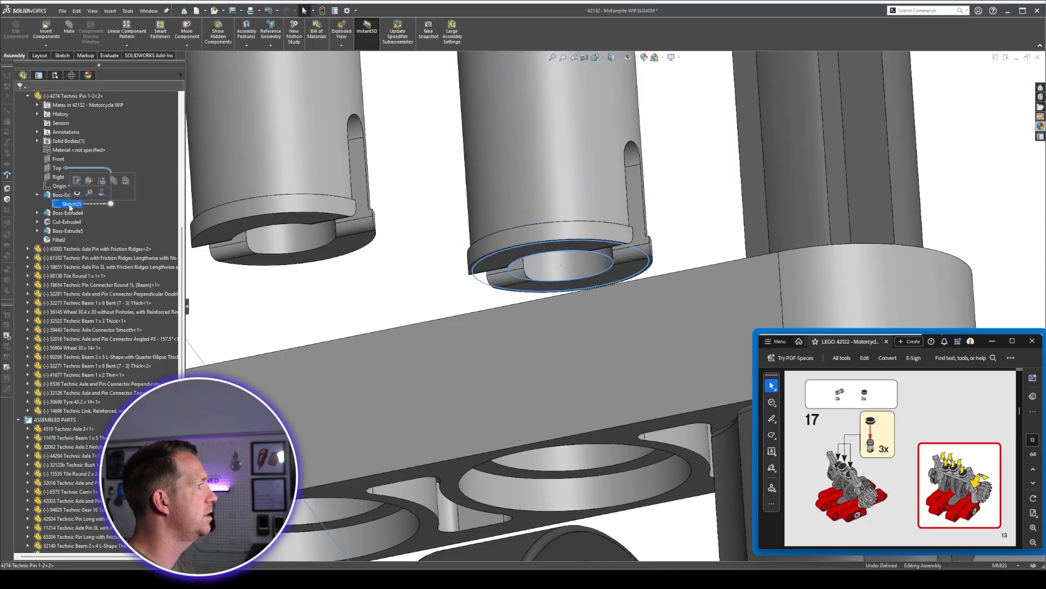
click(77, 195)
click(429, 277)
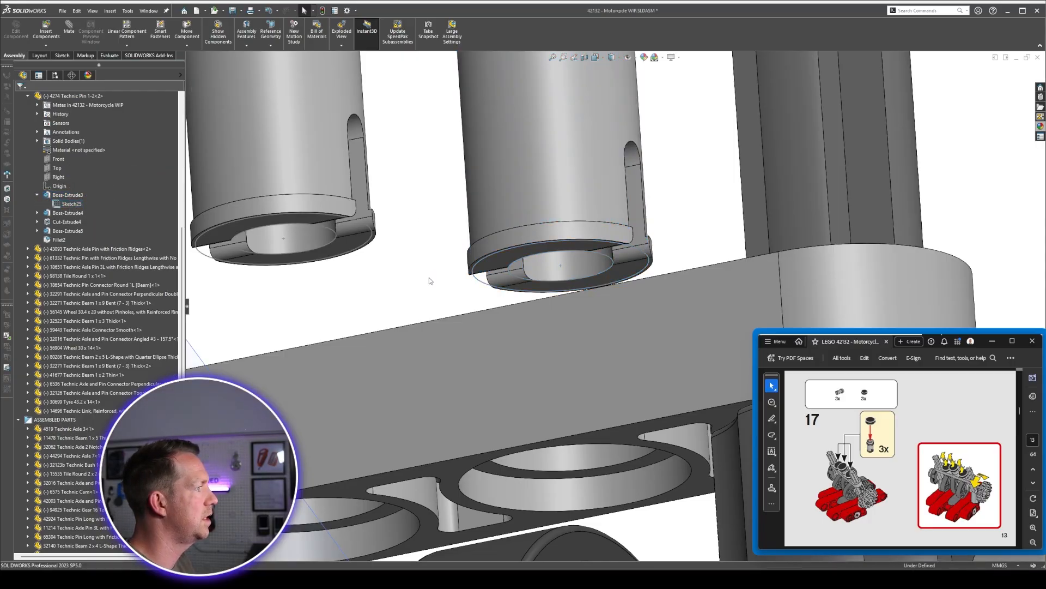
Inspect the shown sketch's centre point on the pin ends and collapse the 4274 pin's feature list.
scroll(429, 277, up, 4)
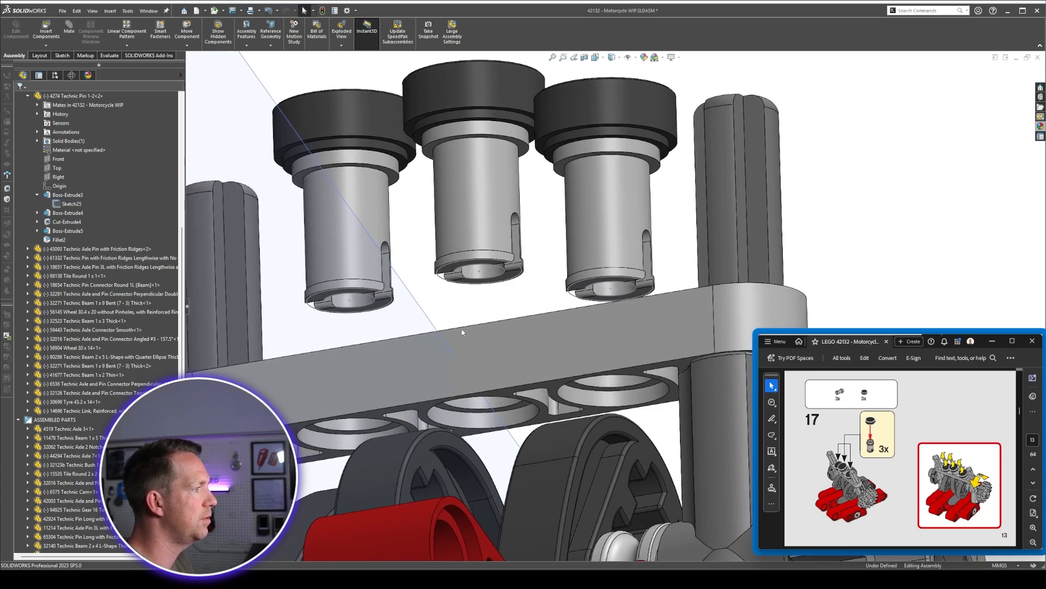
scroll(623, 260, down, 5)
scroll(624, 262, down, 3)
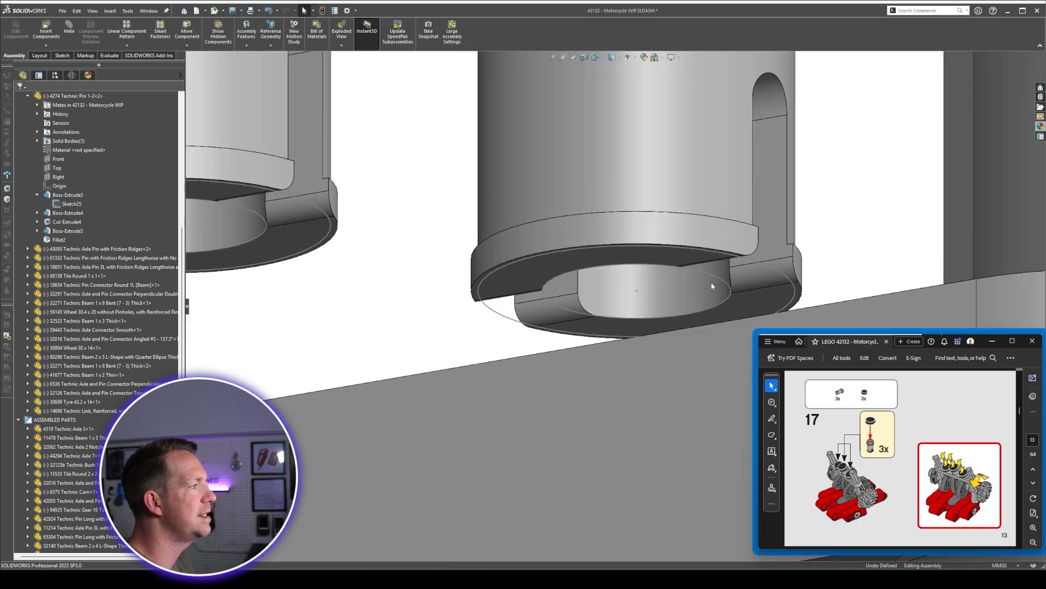
scroll(71, 142, up, 3)
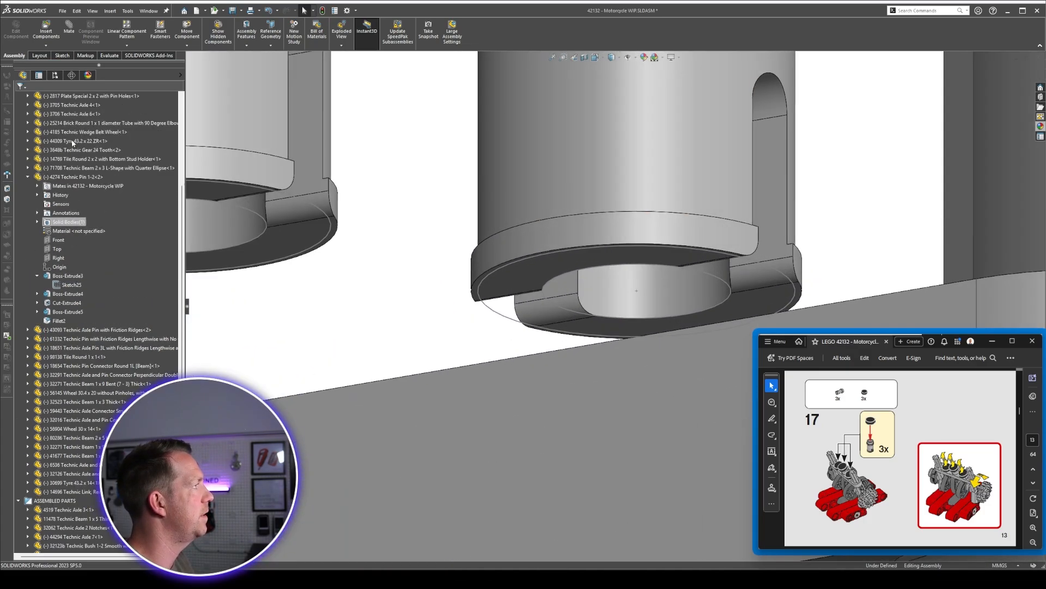
click(28, 177)
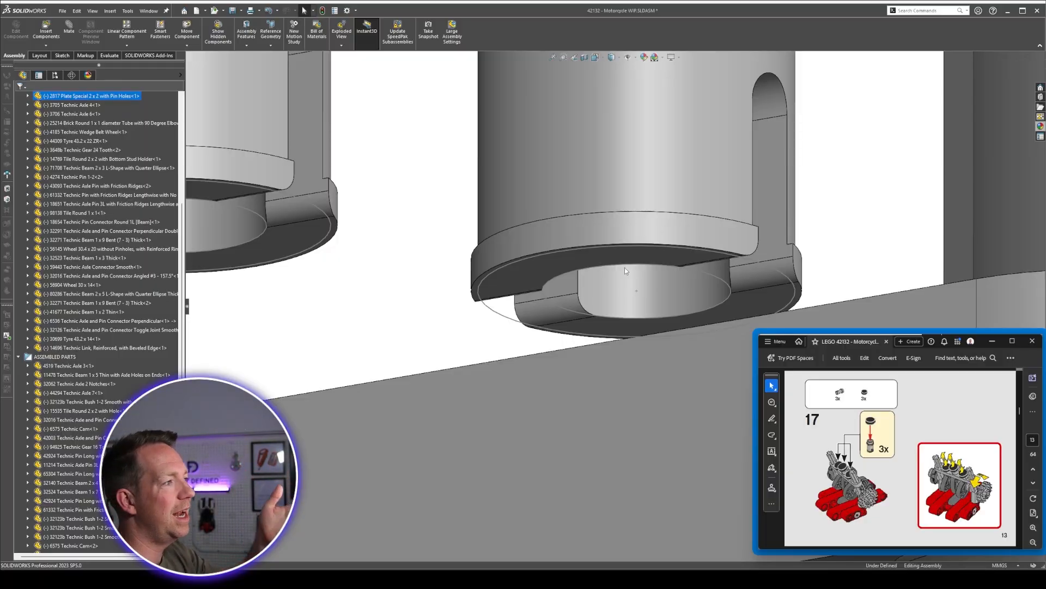
Turn the overall display of sketches and other hideable items off and back on.
click(628, 58)
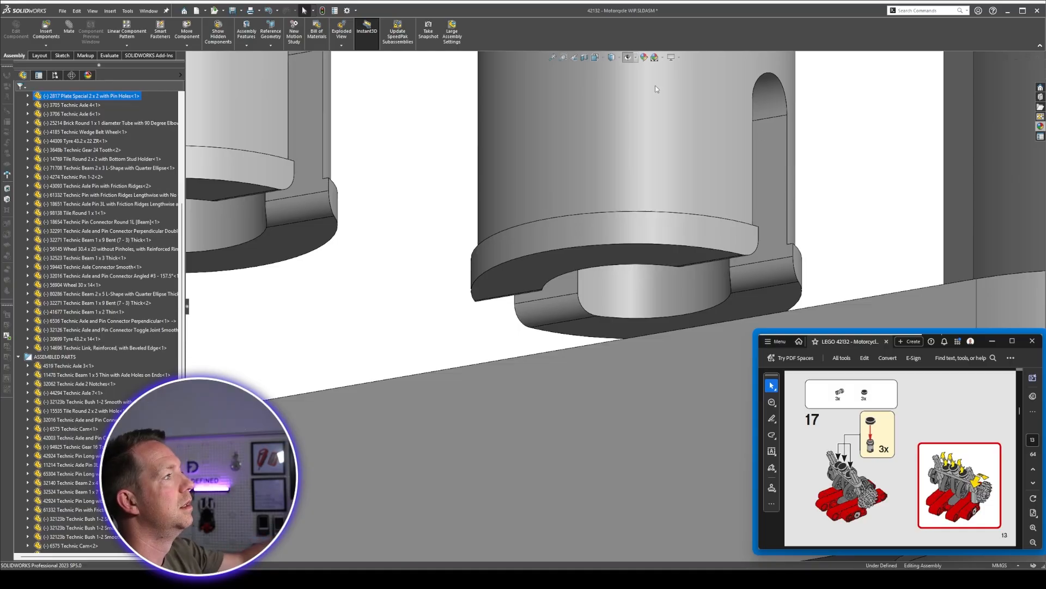
click(628, 58)
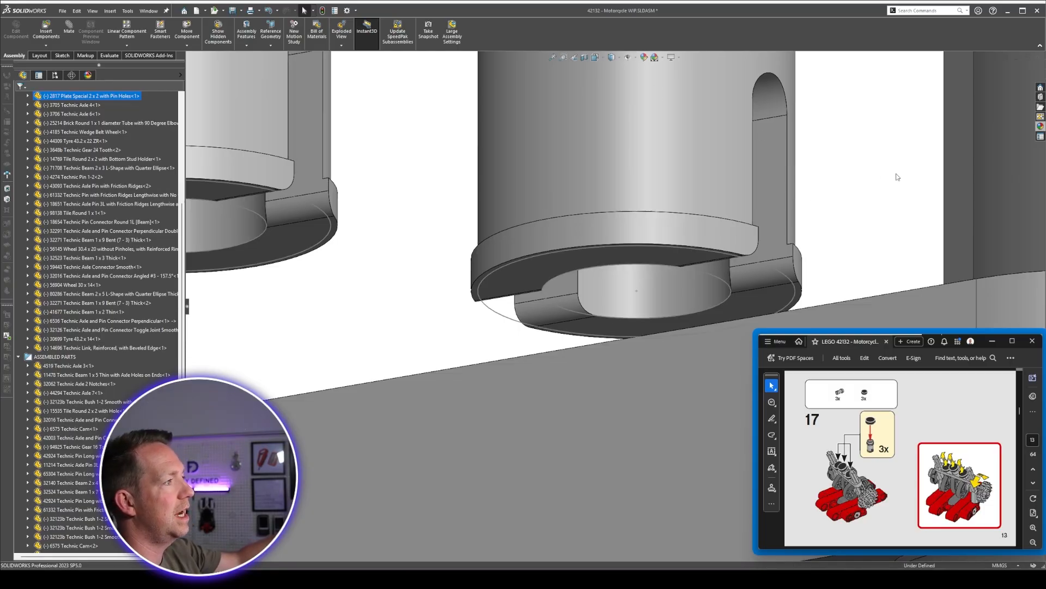
click(635, 57)
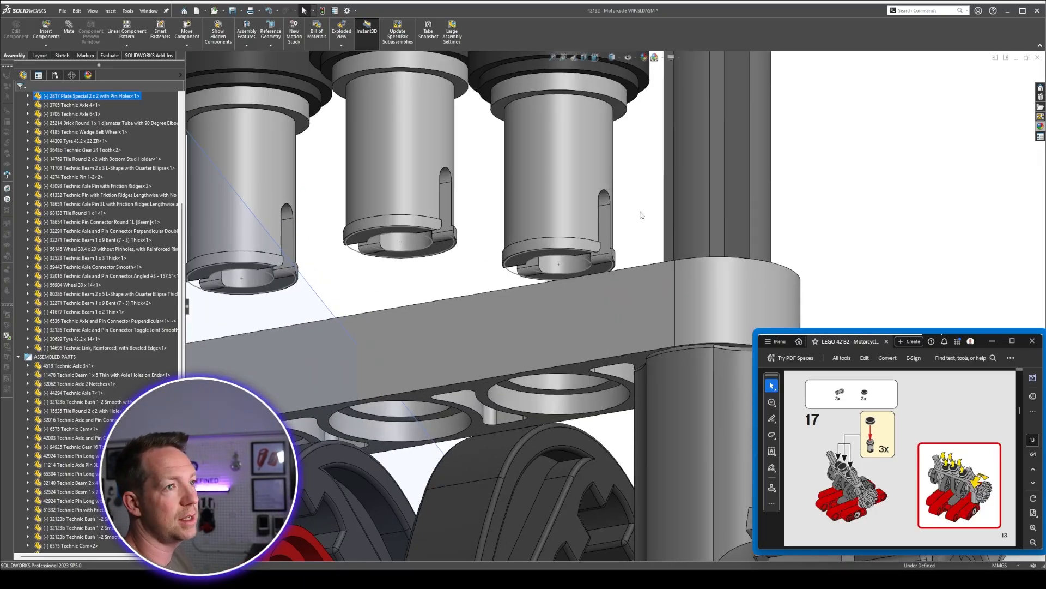
Check that the sketch's centre point can be selected at the lower end of the pin nearest the gear, then clear the selection.
scroll(570, 274, down, 5)
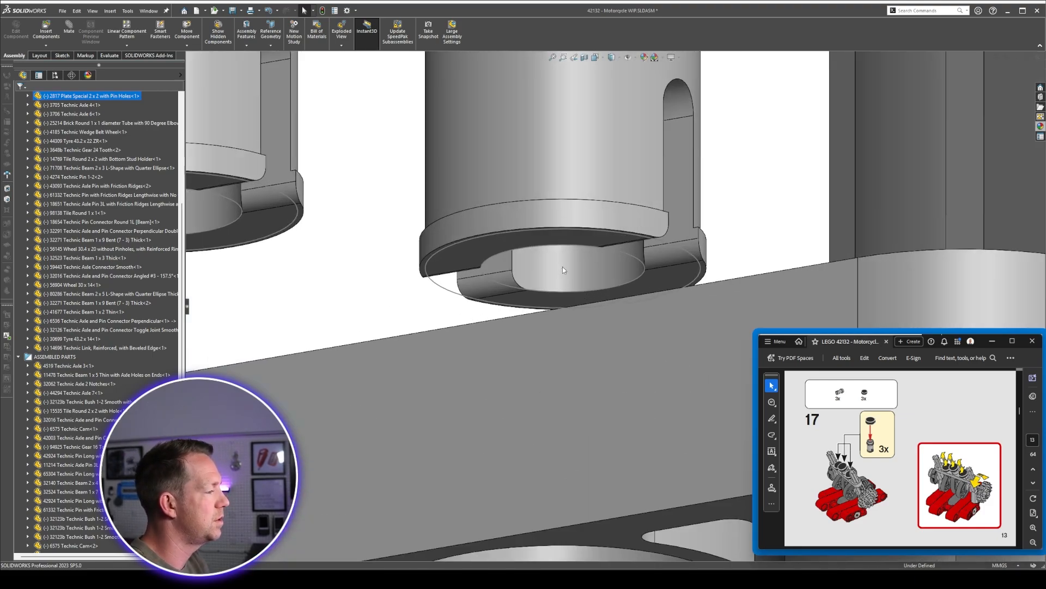
ctrl+click(563, 269)
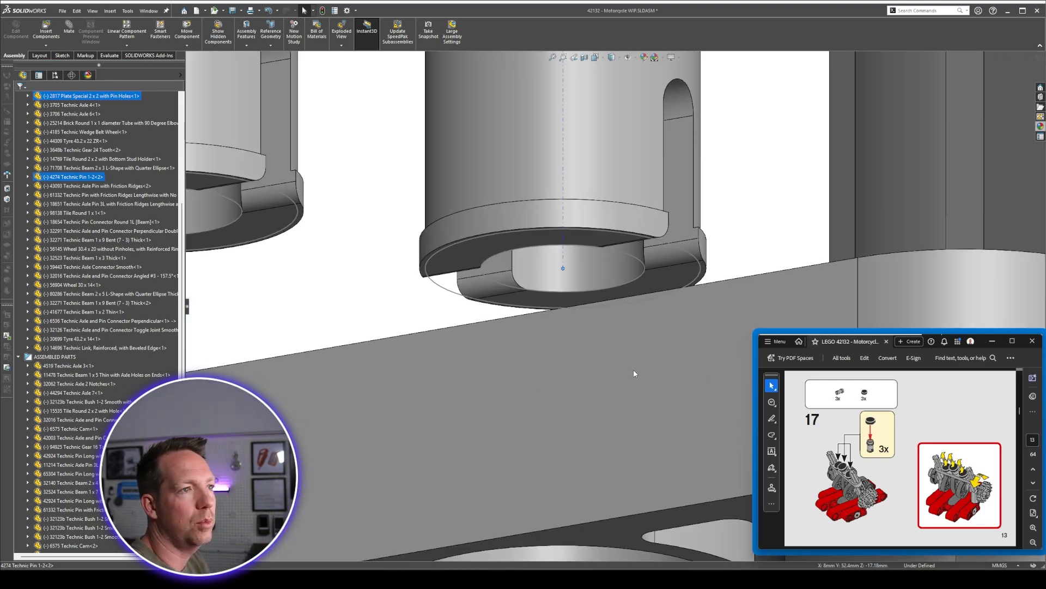
scroll(633, 369, up, 8)
key(Escape)
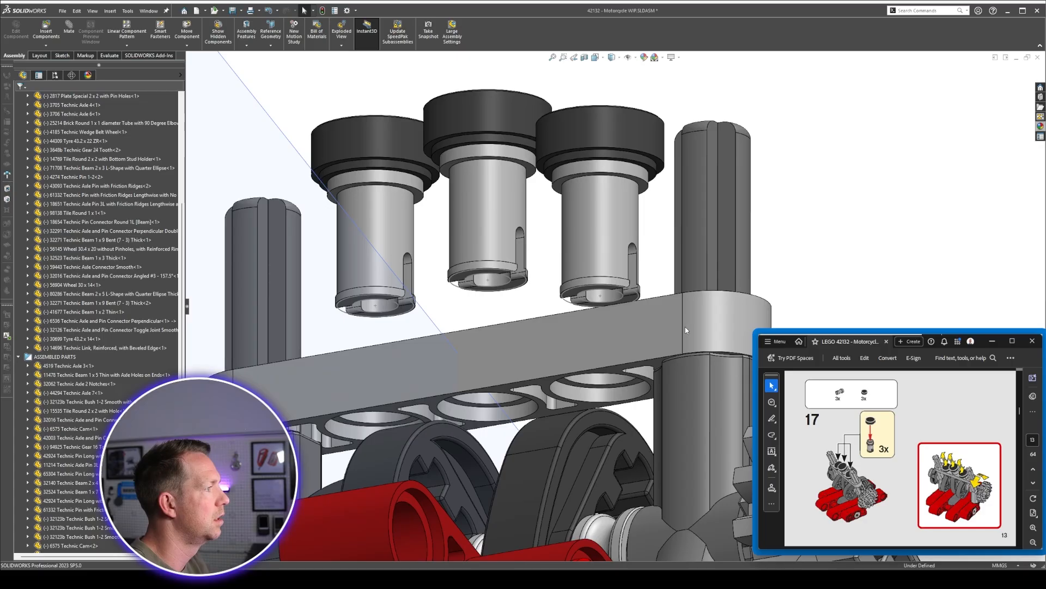
scroll(685, 330, down, 2)
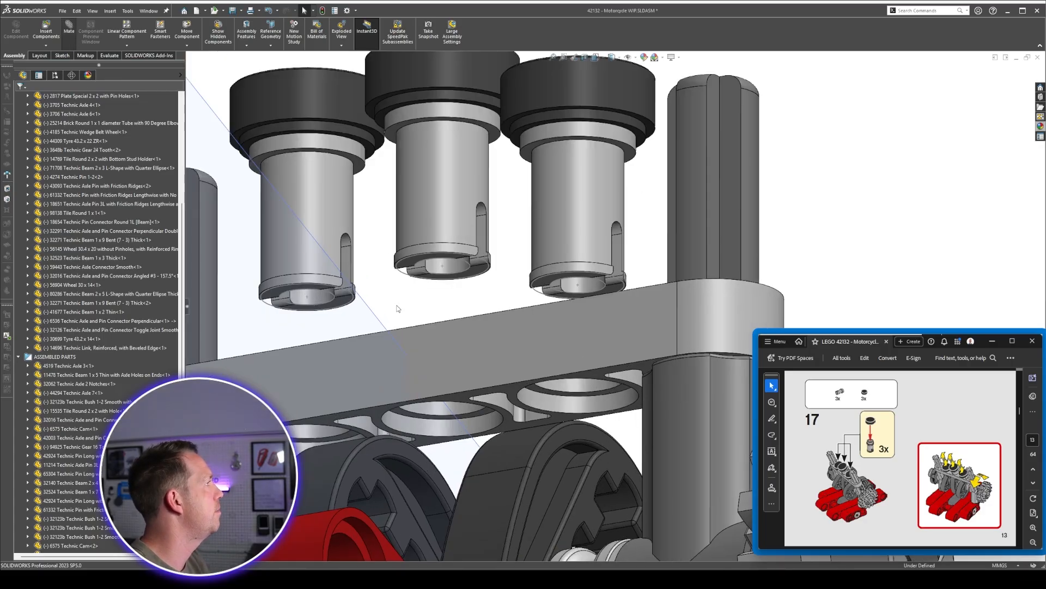
Add a mechanical Cam mate using the outer face of the cam nearest the gear and the centre point of the pin above it as follower.
key(m)
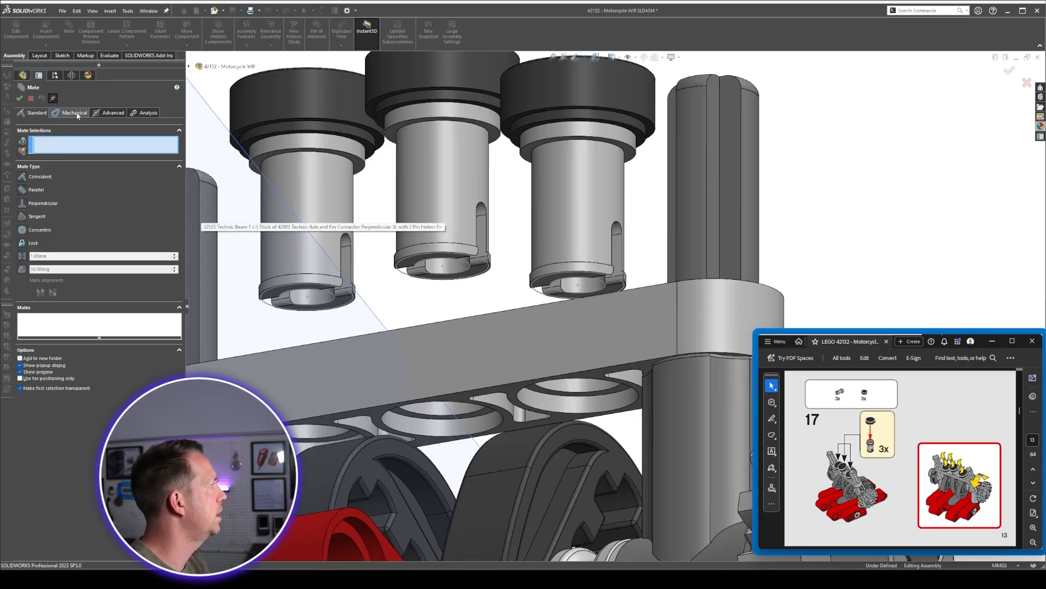
click(74, 113)
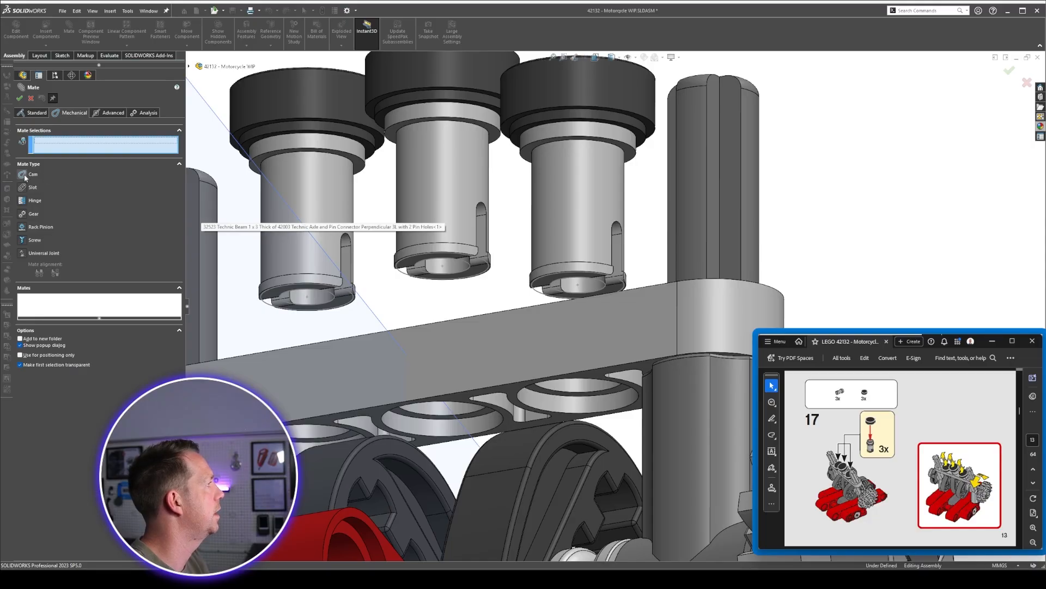
click(24, 175)
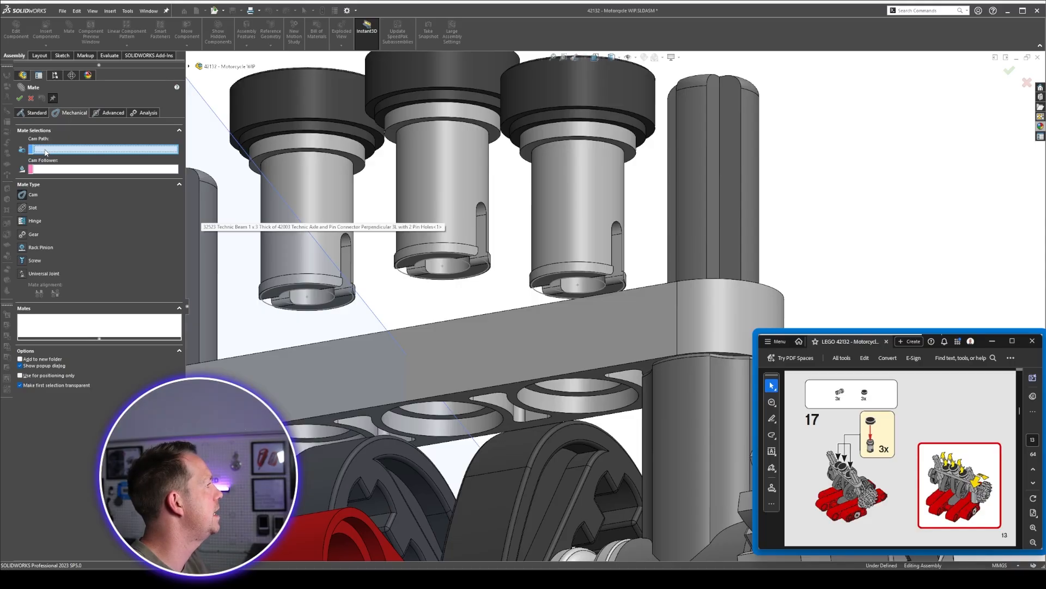
click(527, 446)
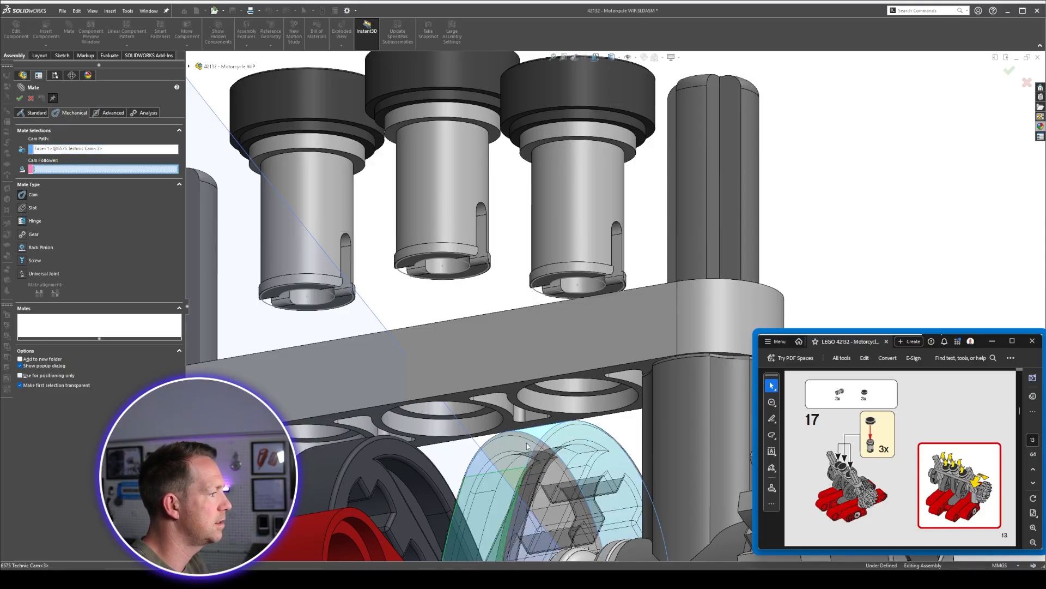
scroll(545, 436, up, 5)
scroll(583, 415, down, 5)
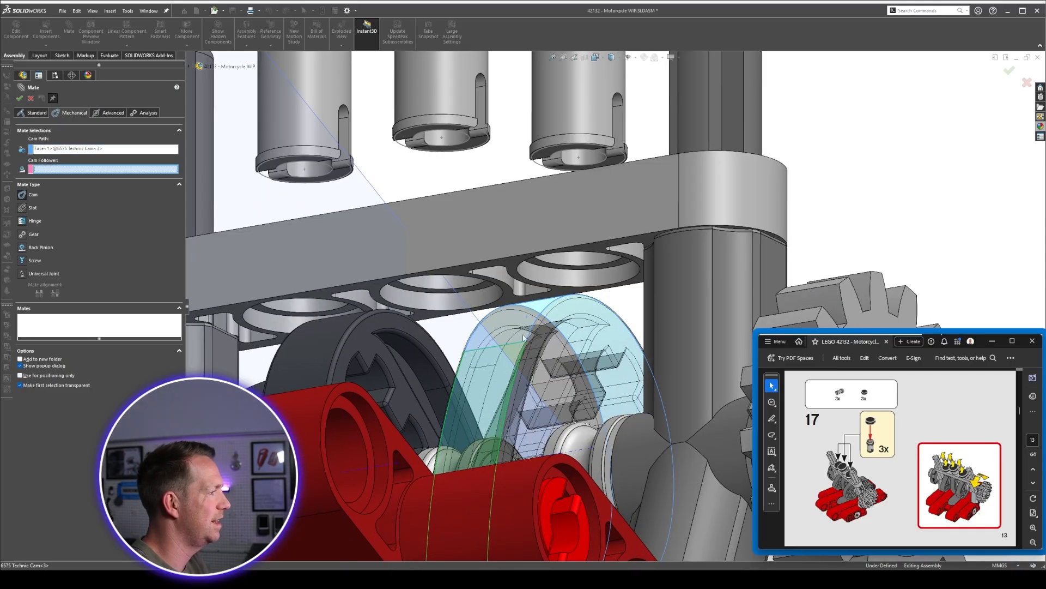
scroll(525, 339, up, 2)
scroll(555, 357, down, 1)
scroll(640, 481, up, 2)
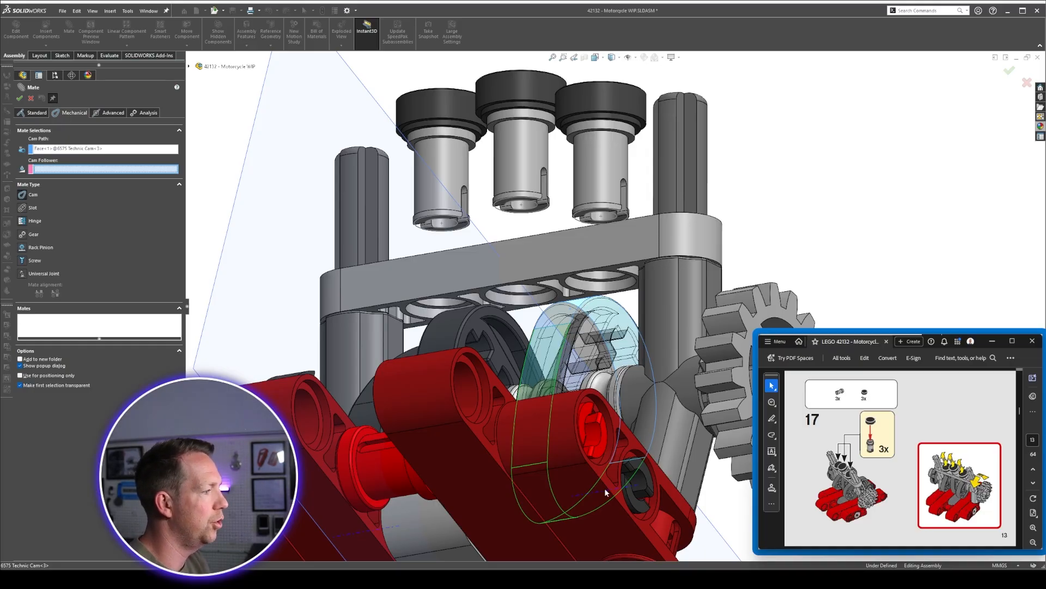
scroll(639, 339, down, 3)
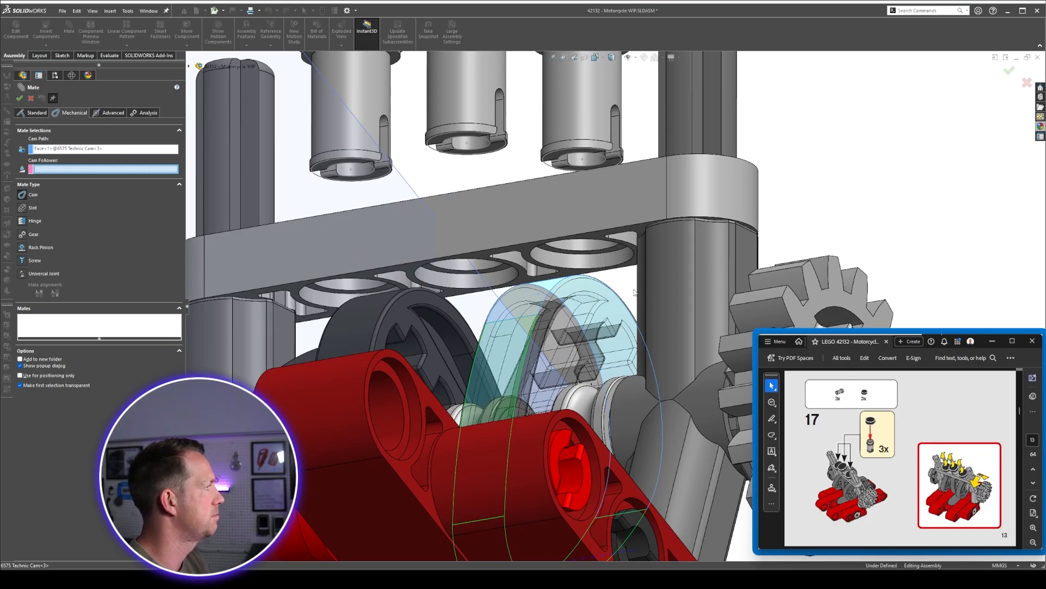
scroll(571, 191, down, 2)
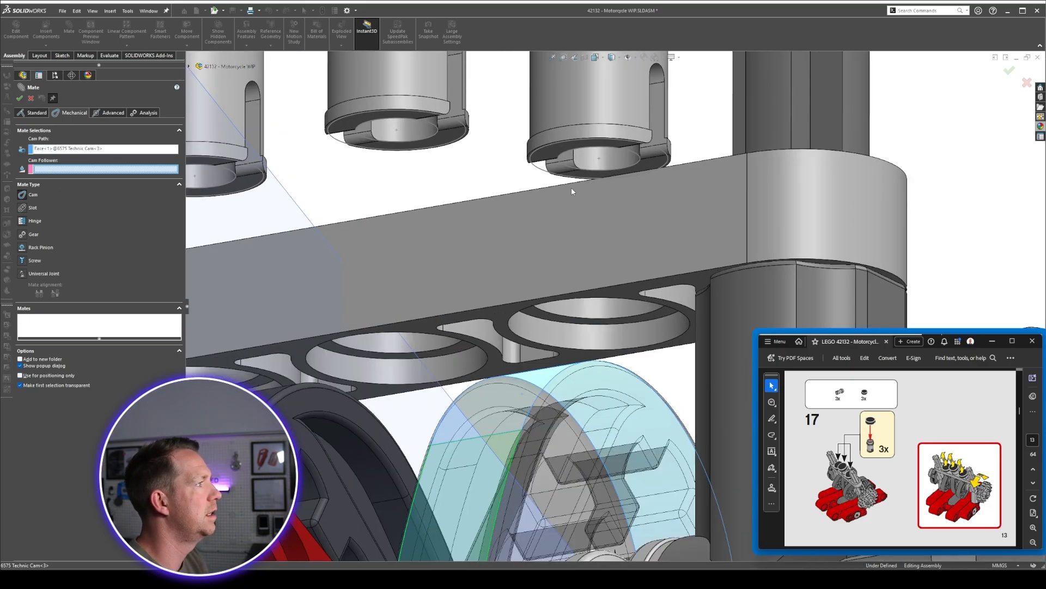
click(600, 162)
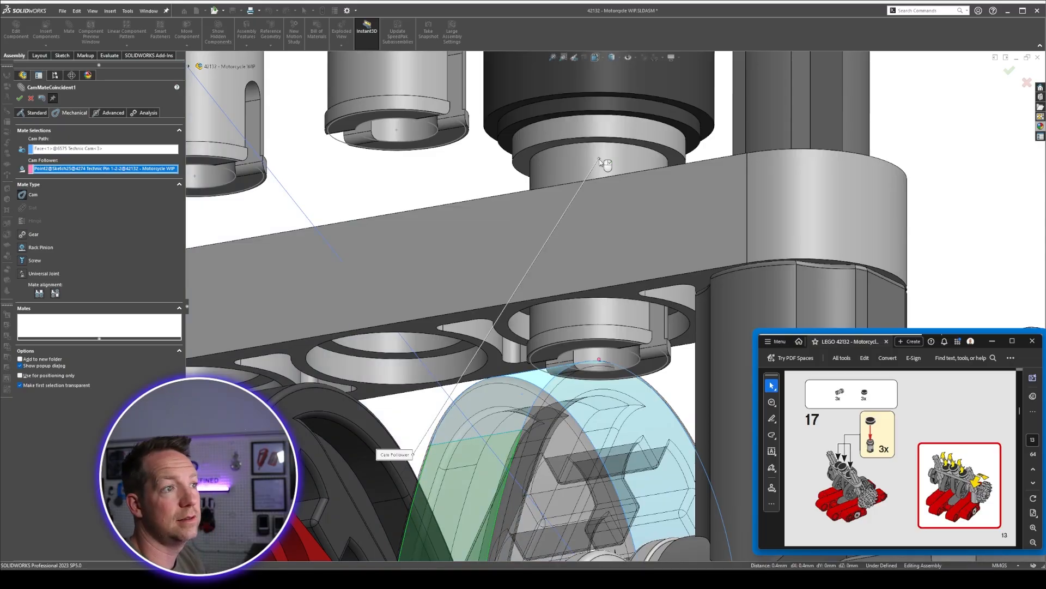
right_click(599, 161)
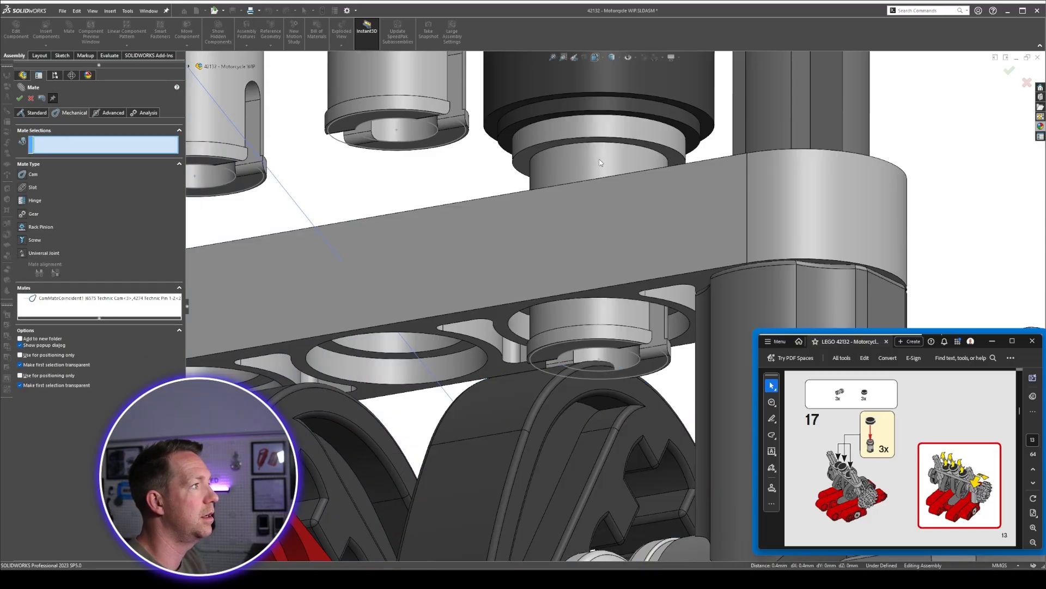
Add a Cam mate between the middle cam's outer face and the sketch centre point at the lower end of the middle pin.
scroll(582, 374, up, 4)
scroll(473, 438, down, 2)
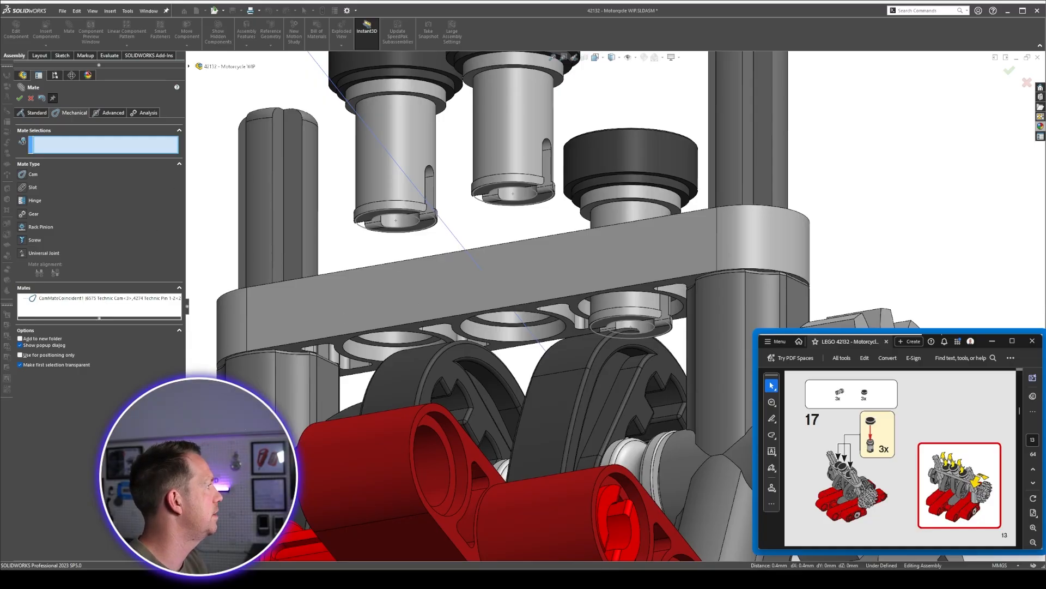
click(27, 175)
click(409, 356)
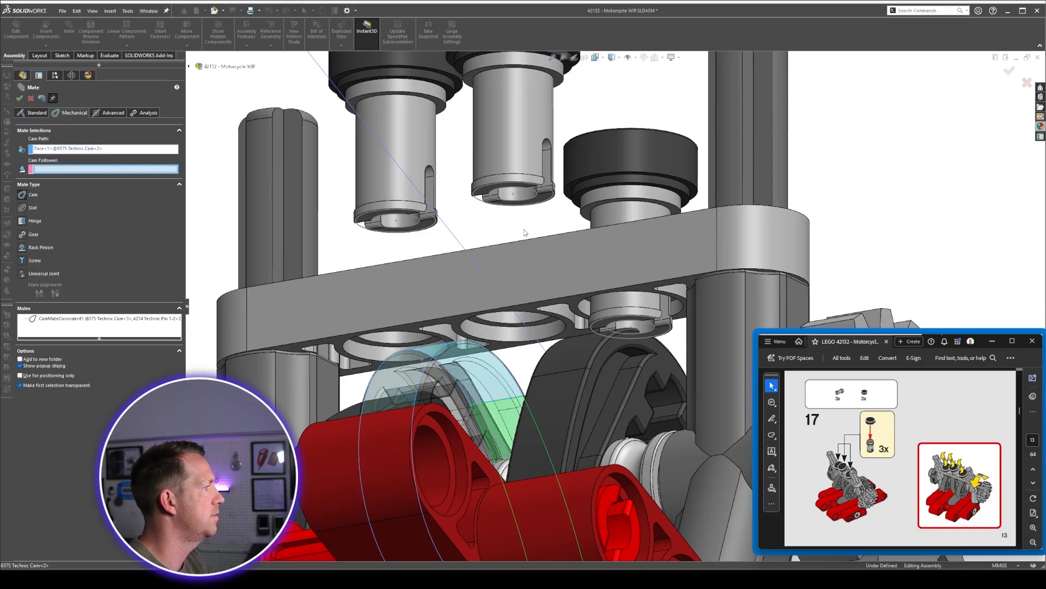
click(514, 197)
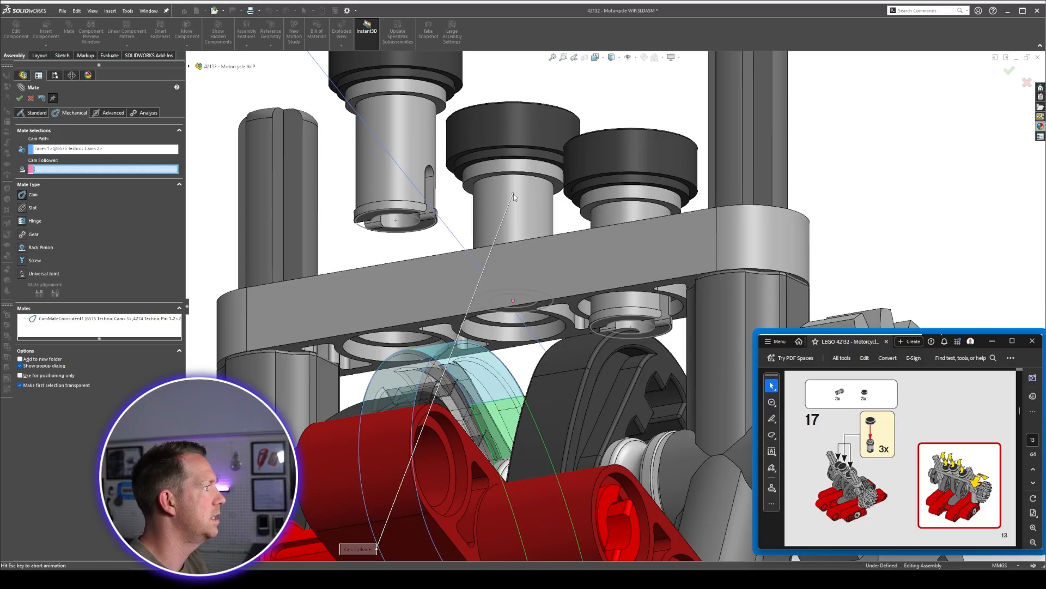
right_click(396, 399)
Cam-mate the sketch centre point of the pin farthest from the gear to the outer face of its cam, and finish mating.
click(407, 380)
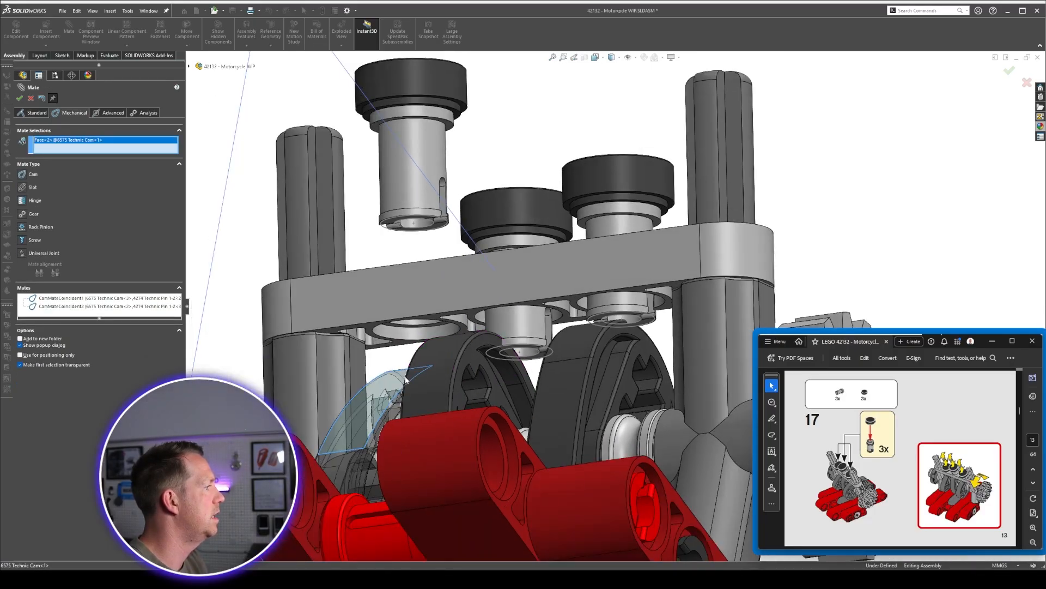
scroll(427, 230, down, 2)
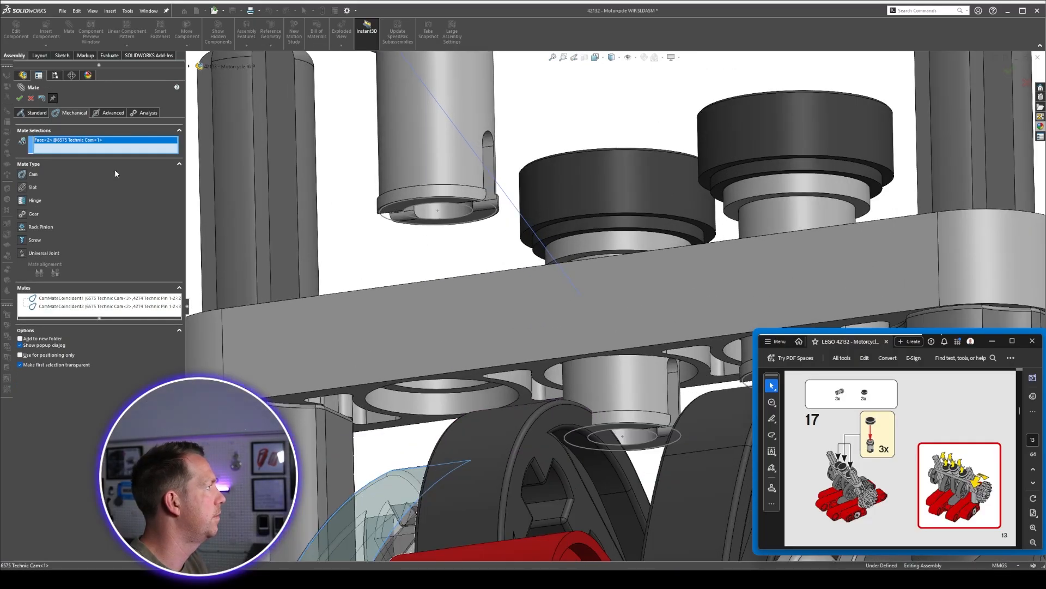
right_click(64, 143)
click(86, 148)
click(31, 175)
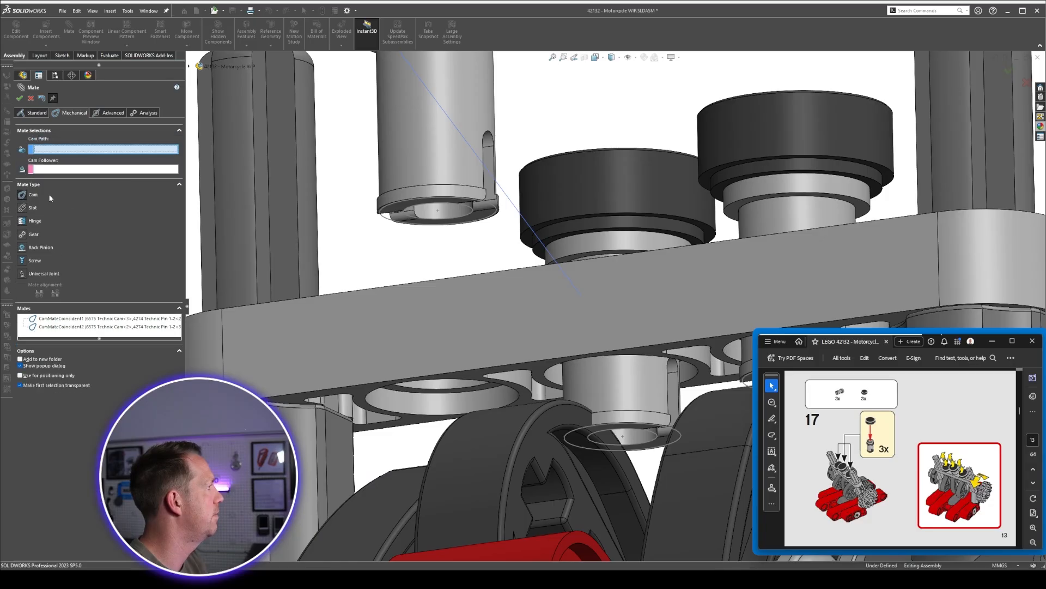
click(354, 482)
click(438, 211)
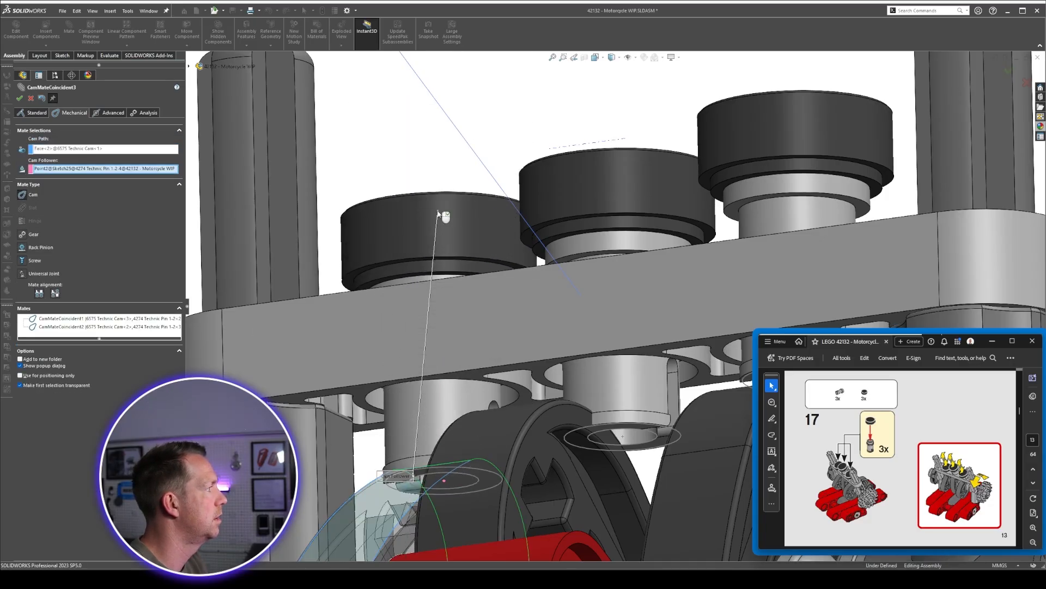
right_click(438, 212)
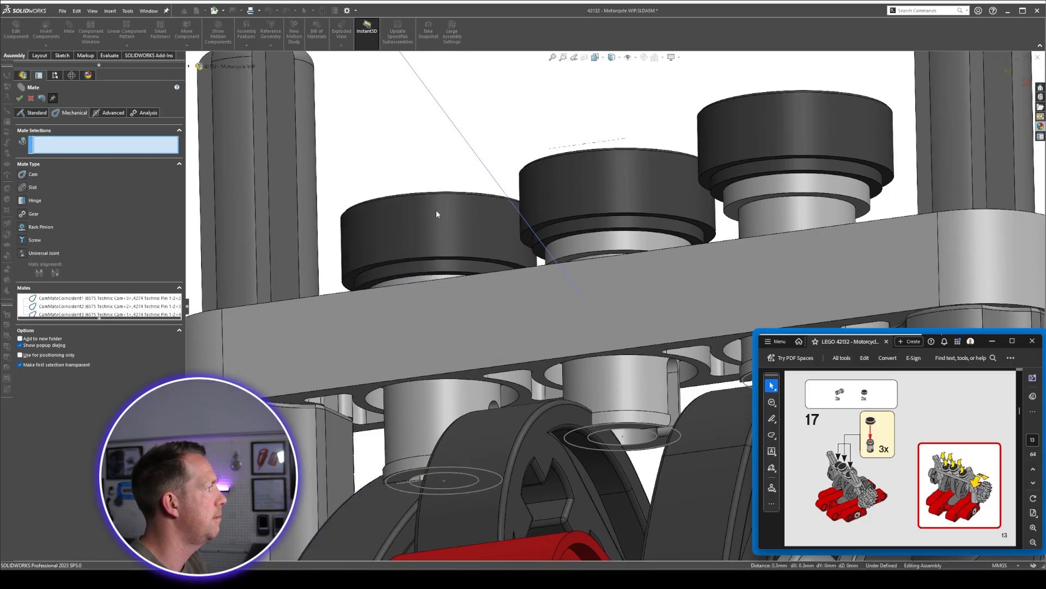
click(19, 99)
Examine from several angles how the lower ends of the three pistons sit against their cams as the crankshaft turns.
scroll(754, 305, up, 5)
scroll(699, 361, down, 4)
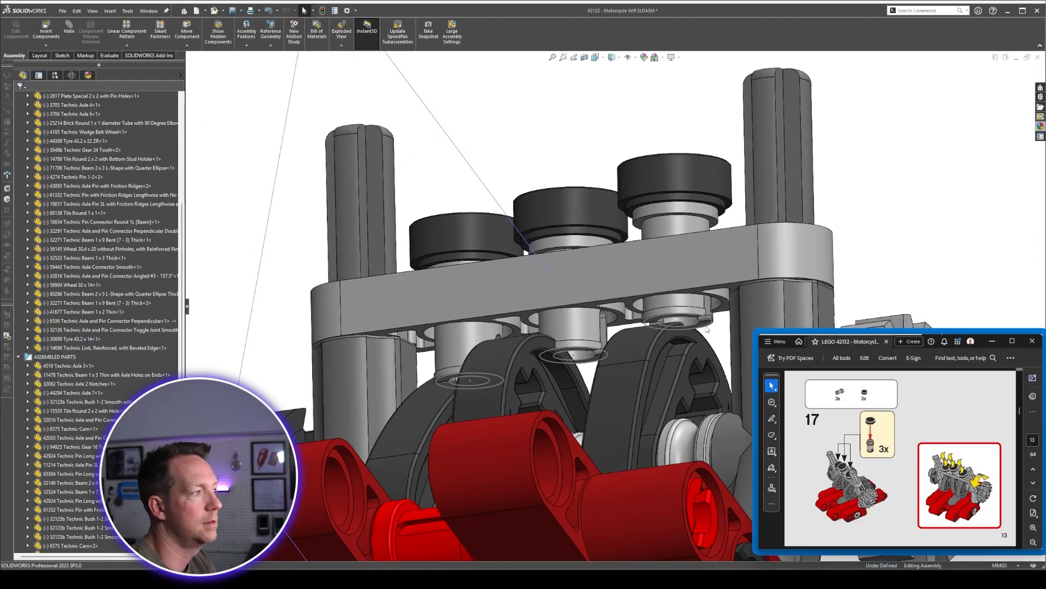
scroll(706, 328, up, 2)
middle_drag(706, 328, 683, 372)
scroll(612, 366, down, 3)
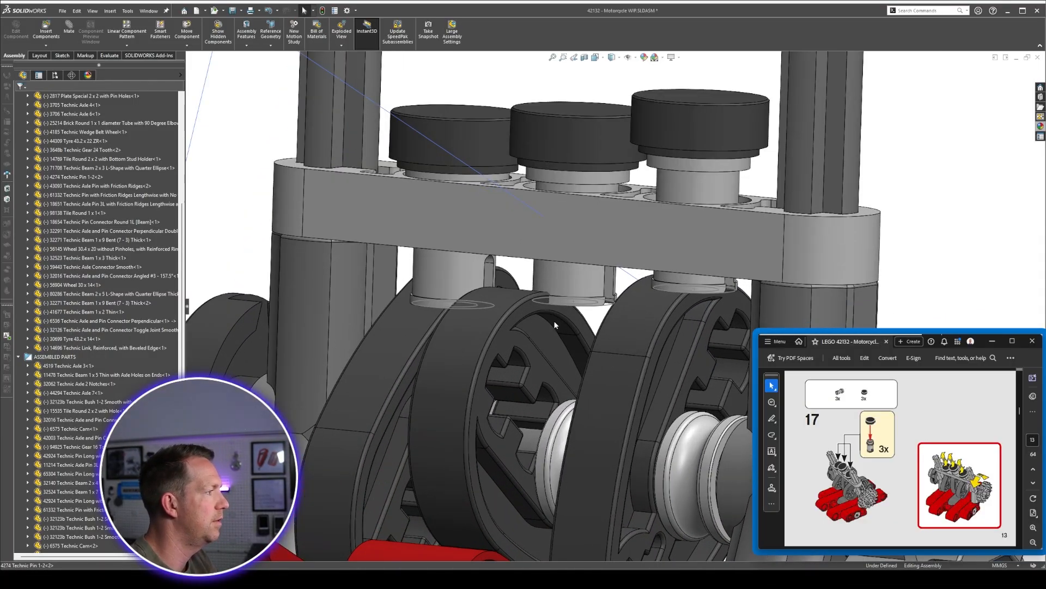
middle_drag(528, 333, 632, 342)
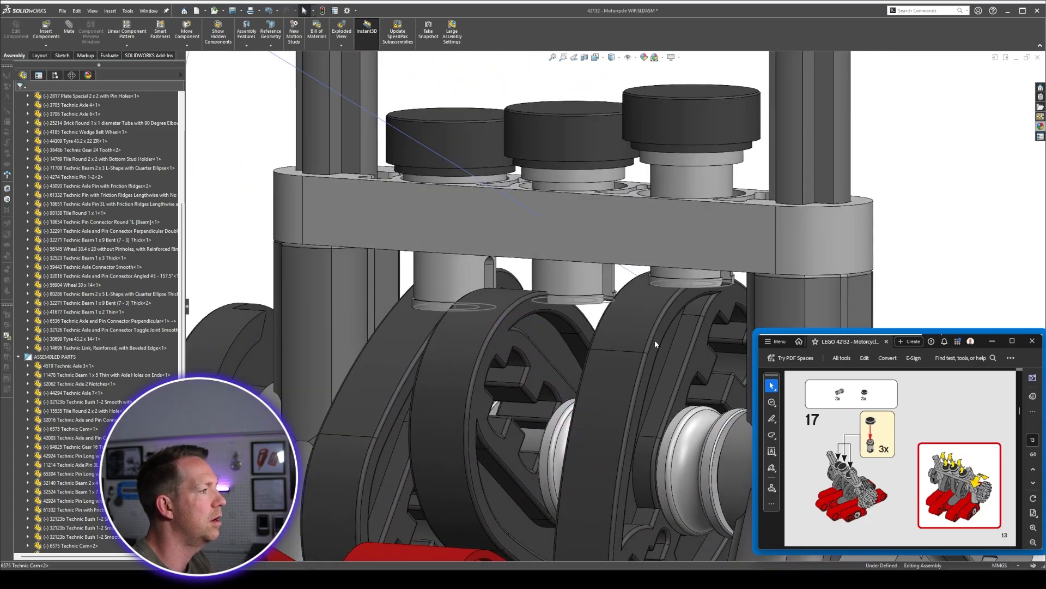
scroll(655, 339, up, 3)
scroll(675, 340, down, 3)
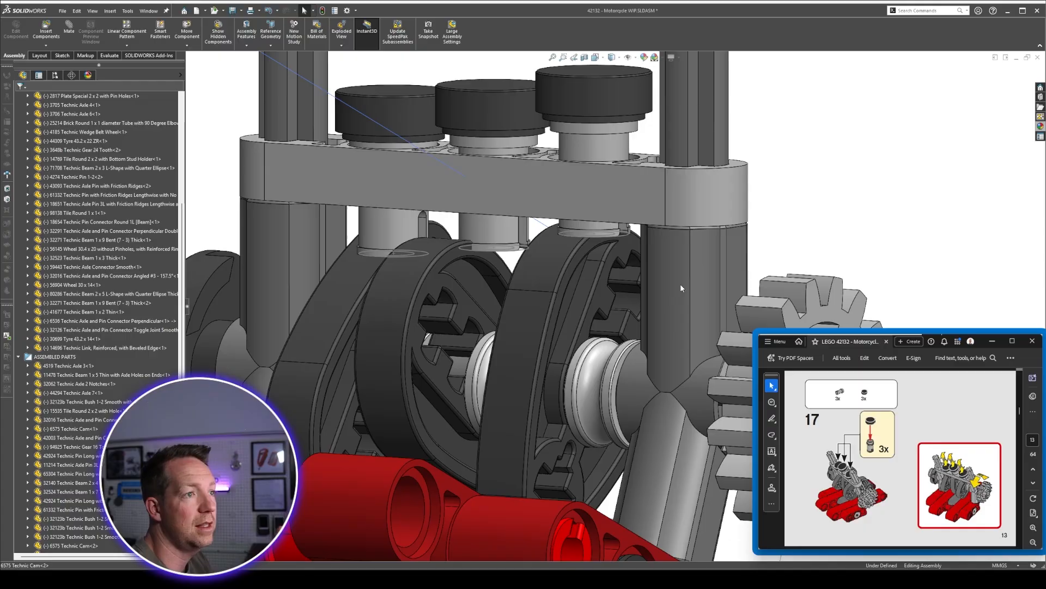
scroll(681, 284, up, 2)
middle_drag(681, 283, 688, 332)
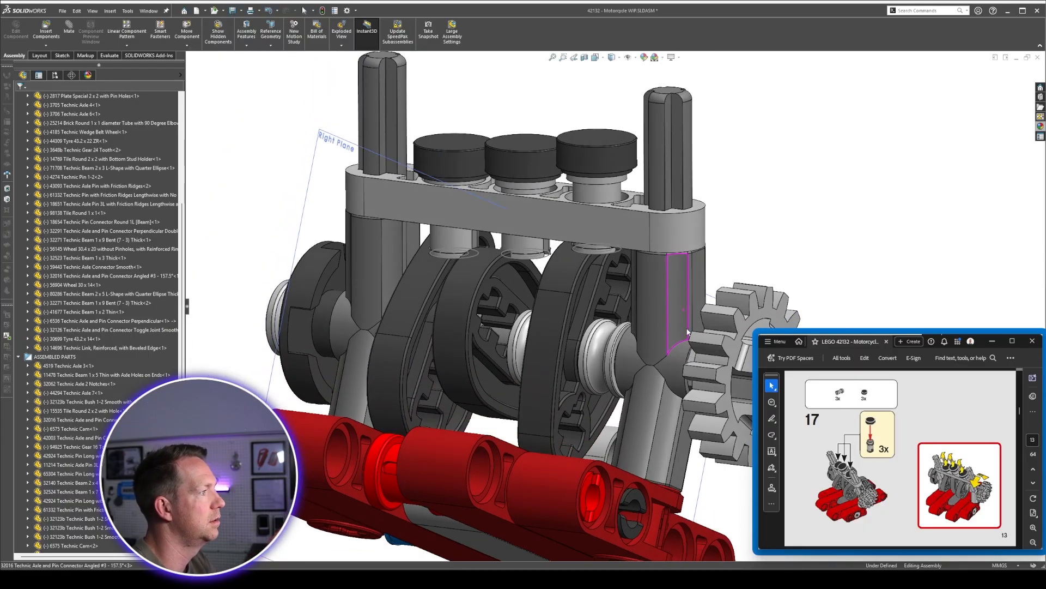
scroll(576, 289, down, 2)
middle_drag(576, 290, 448, 296)
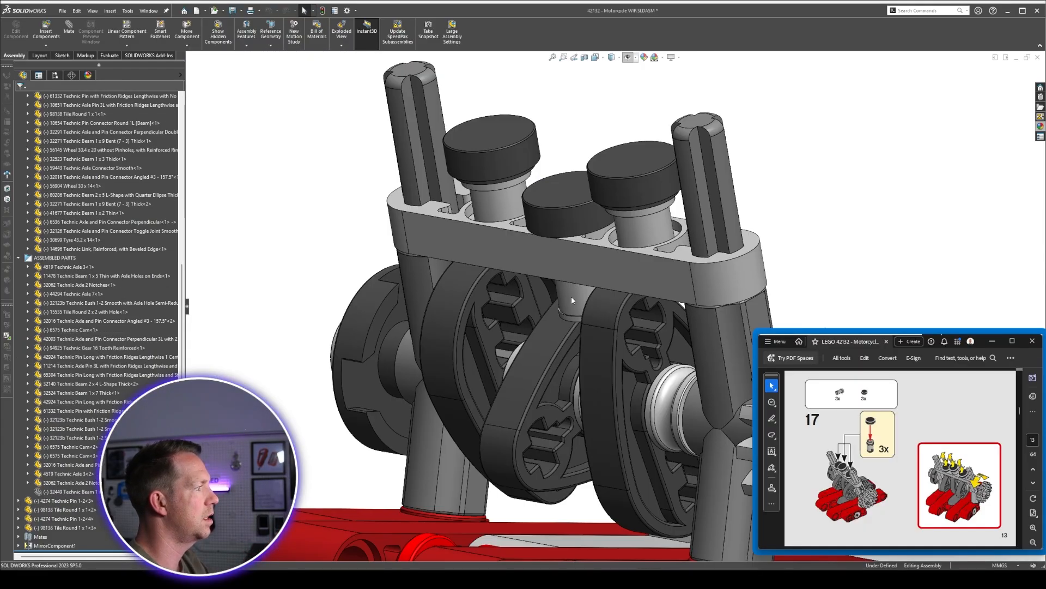
Isolate the piston's 4274 pin farthest from the gear together with the 6575 Technic Cam beneath it.
scroll(572, 299, down, 1)
middle_drag(512, 248, 542, 236)
scroll(487, 218, down, 1)
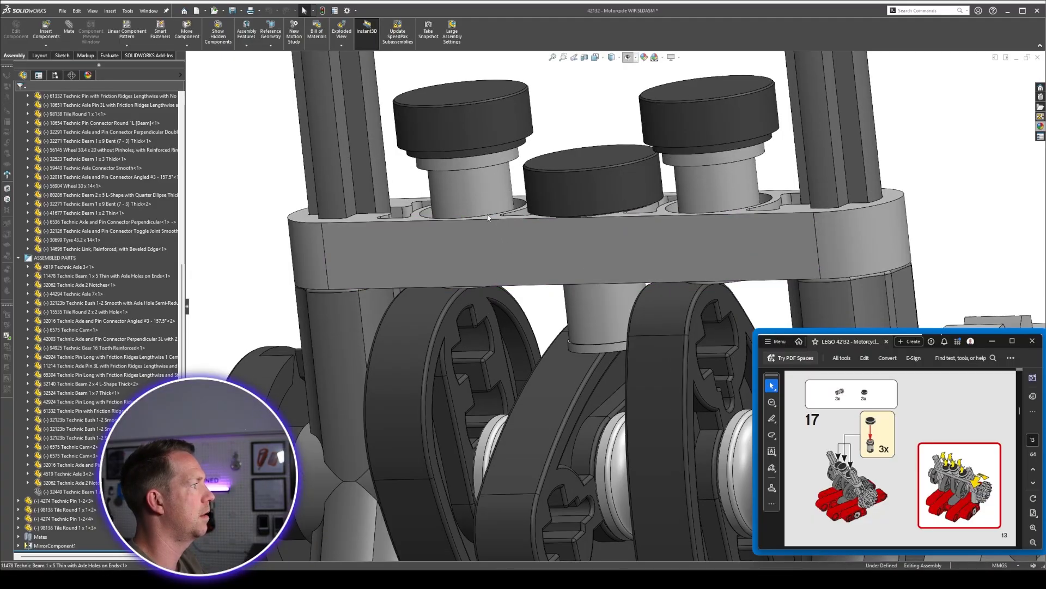
click(484, 210)
ctrl+click(413, 325)
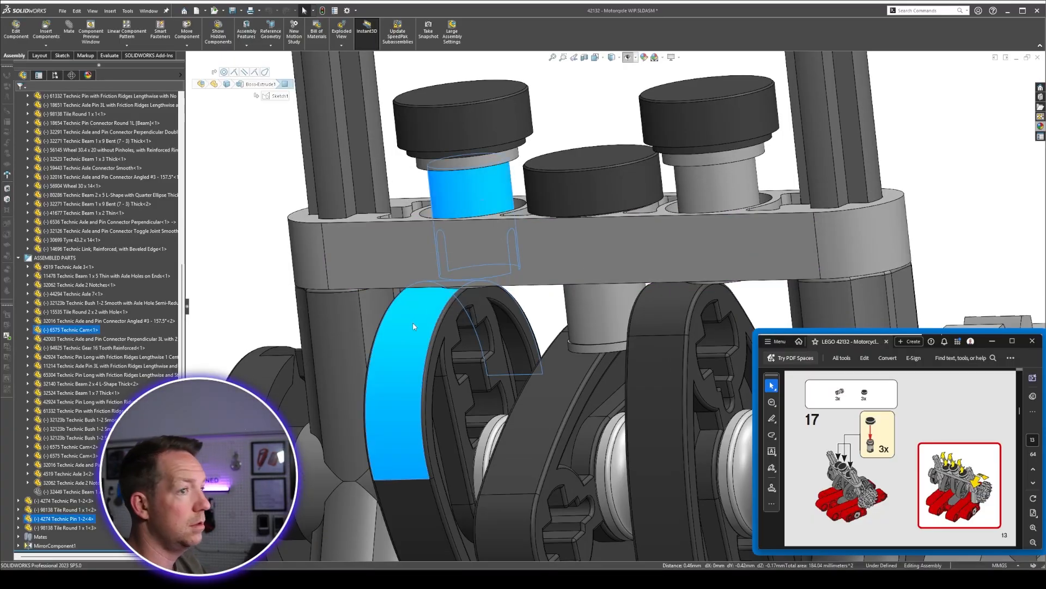
key(i)
click(631, 308)
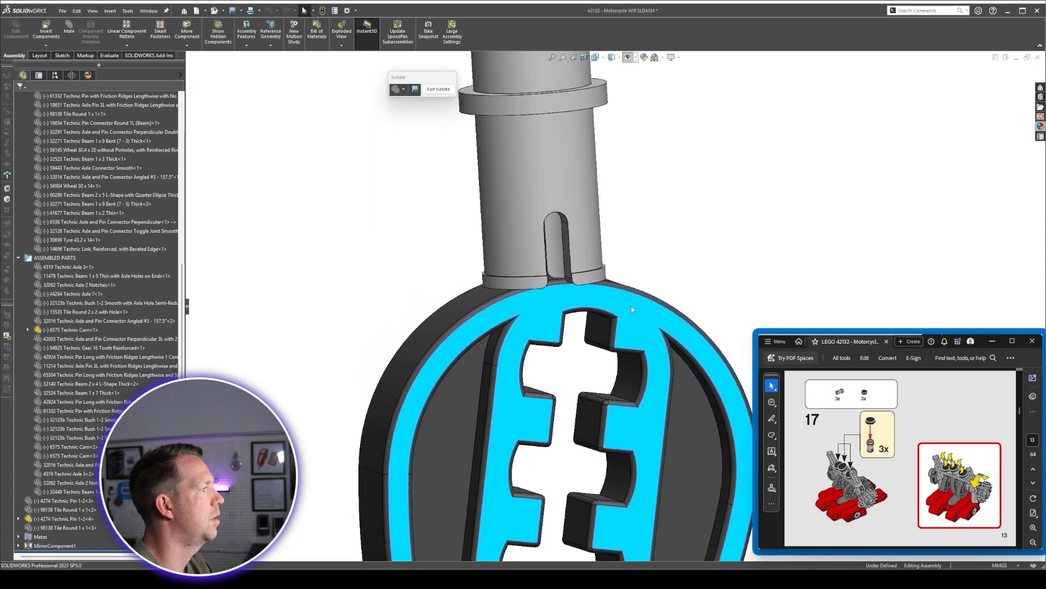
Turn the isolated cam beneath the pin to check how the pin's lower end follows the cam's outline.
middle_drag(631, 309, 690, 296)
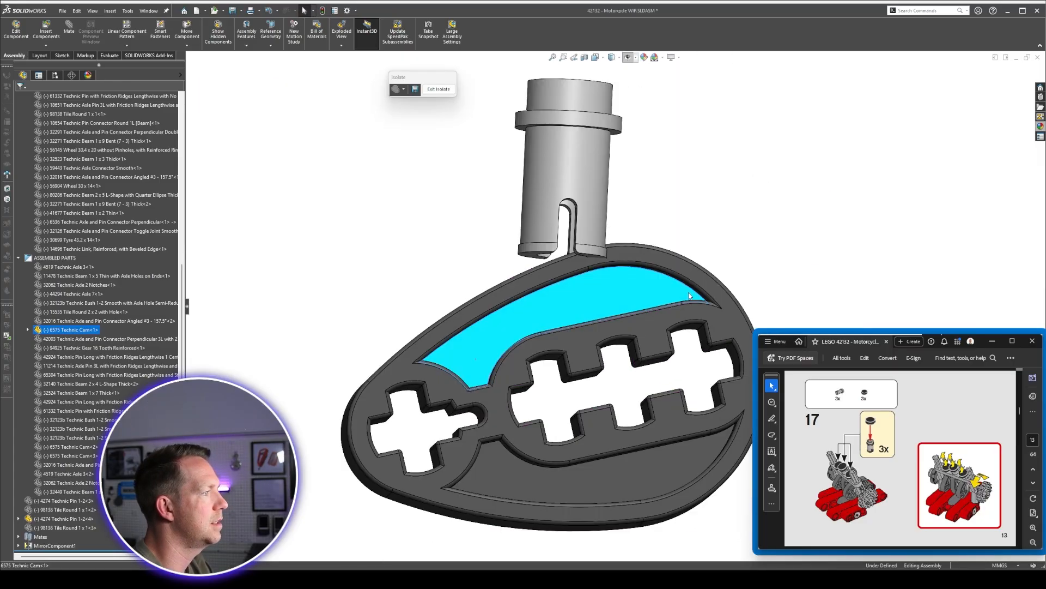
middle_drag(650, 259, 688, 445)
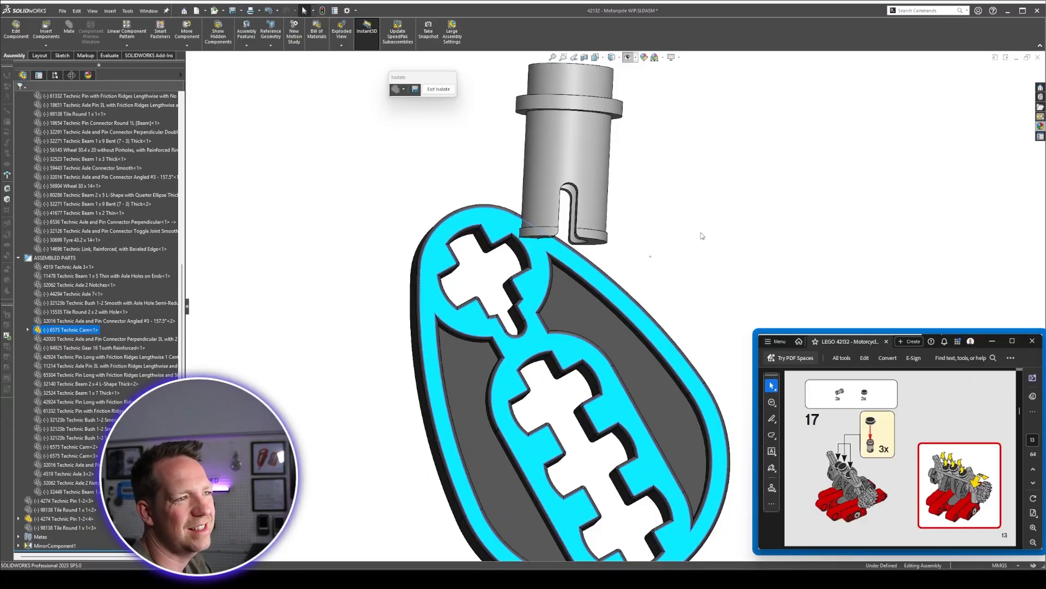
middle_drag(702, 235, 651, 302)
drag(472, 240, 364, 378)
click(358, 239)
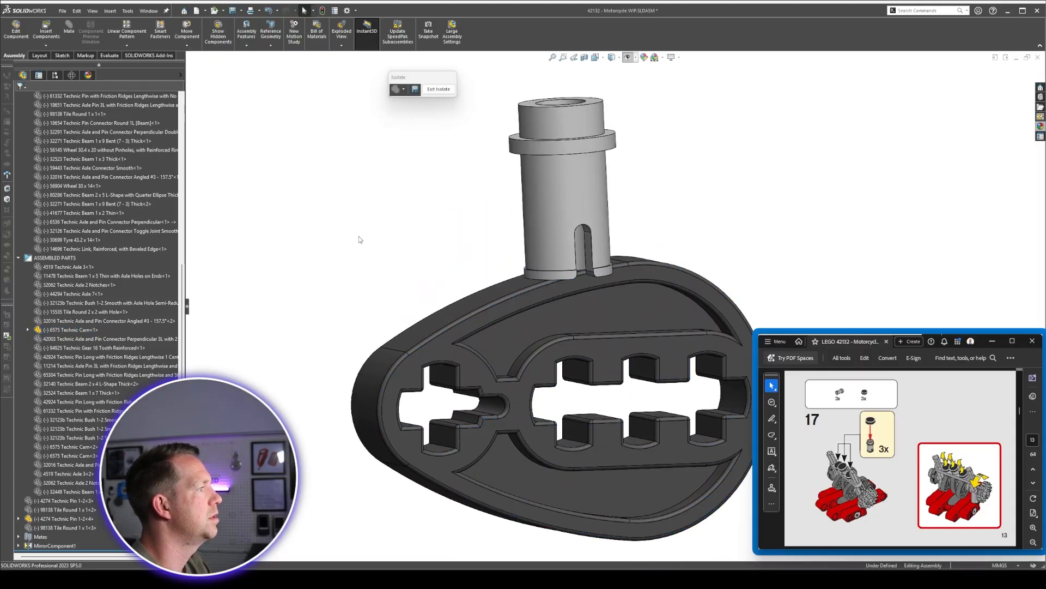
Delete the Cam mate between the isolated 4274 pin and the cam.
click(581, 198)
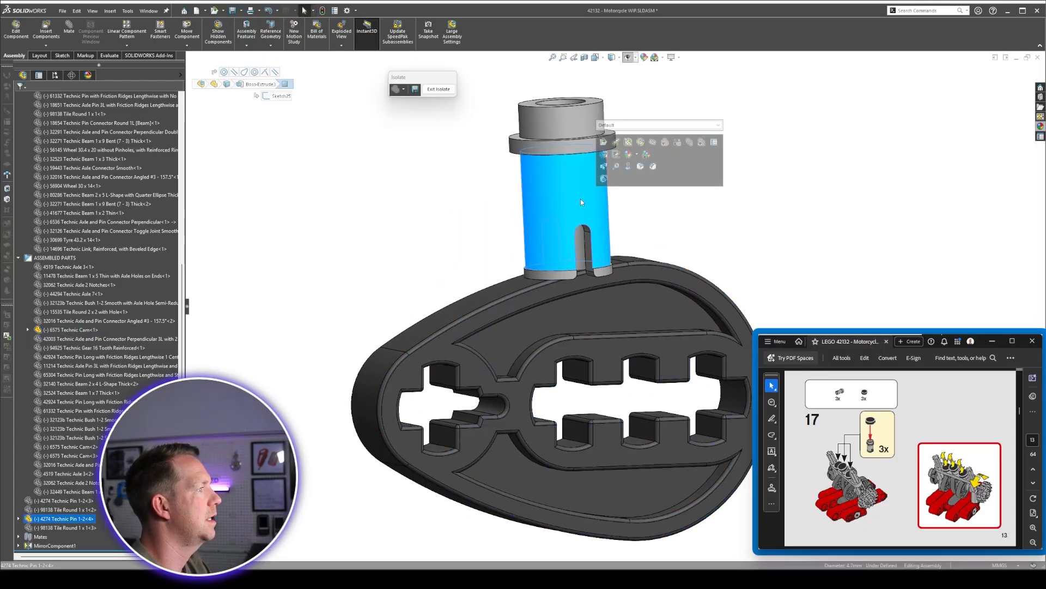
click(246, 75)
key(Delete)
key(Return)
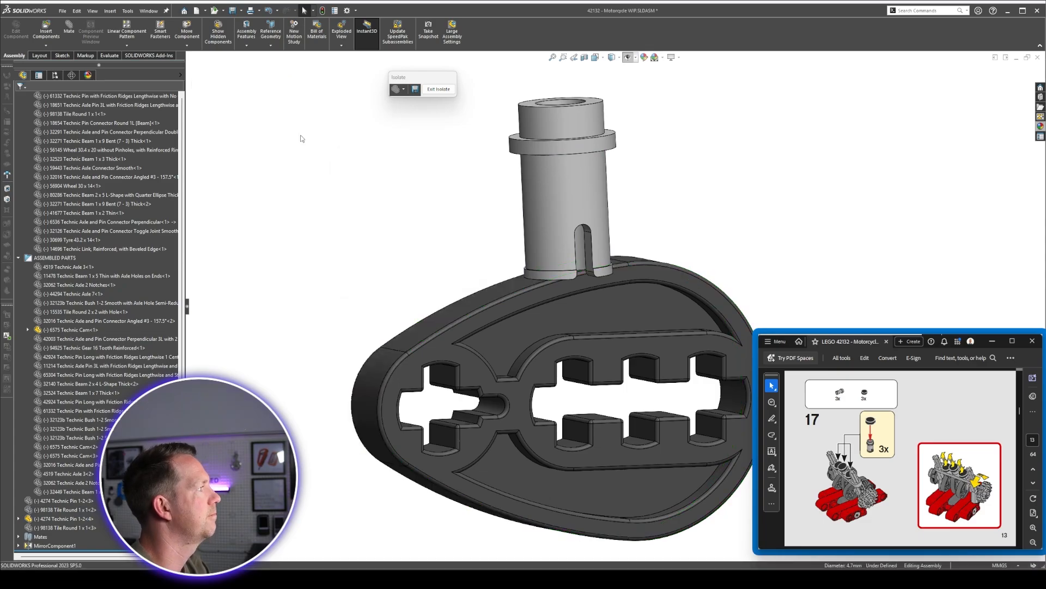
Add a Cam mate with the 6575 cam's outer face as the path and the 4274 pin's flat lower end face as follower.
click(69, 29)
click(71, 114)
click(474, 301)
middle_drag(602, 273, 586, 201)
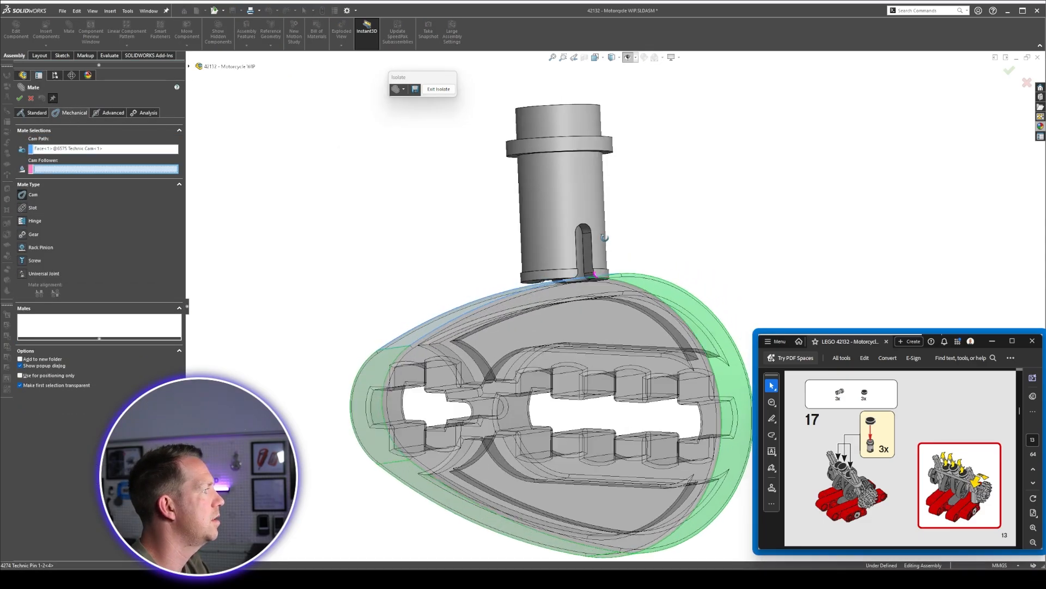
scroll(526, 301, down, 3)
click(479, 311)
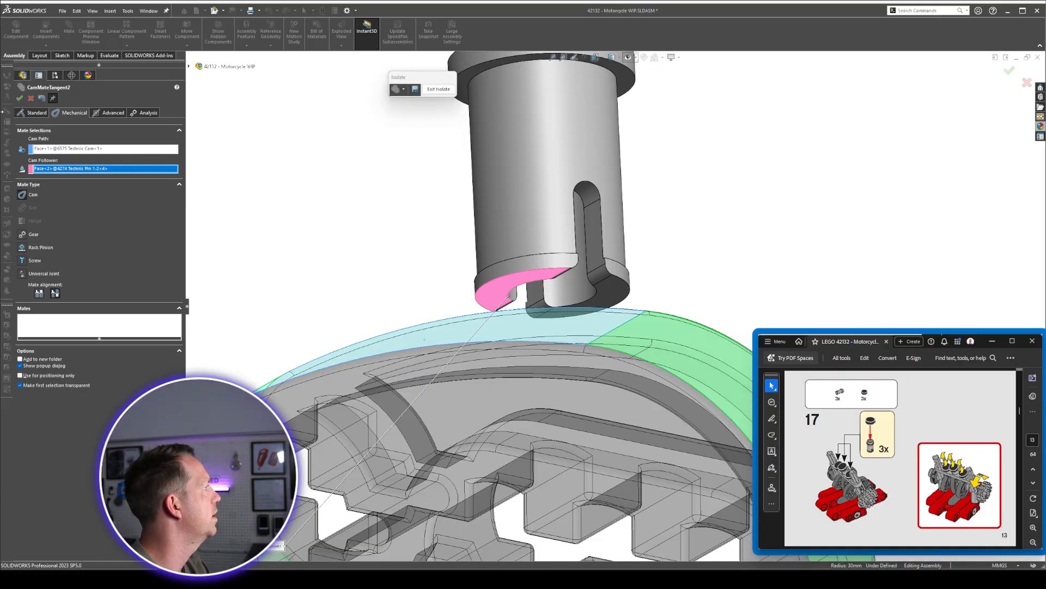
click(20, 98)
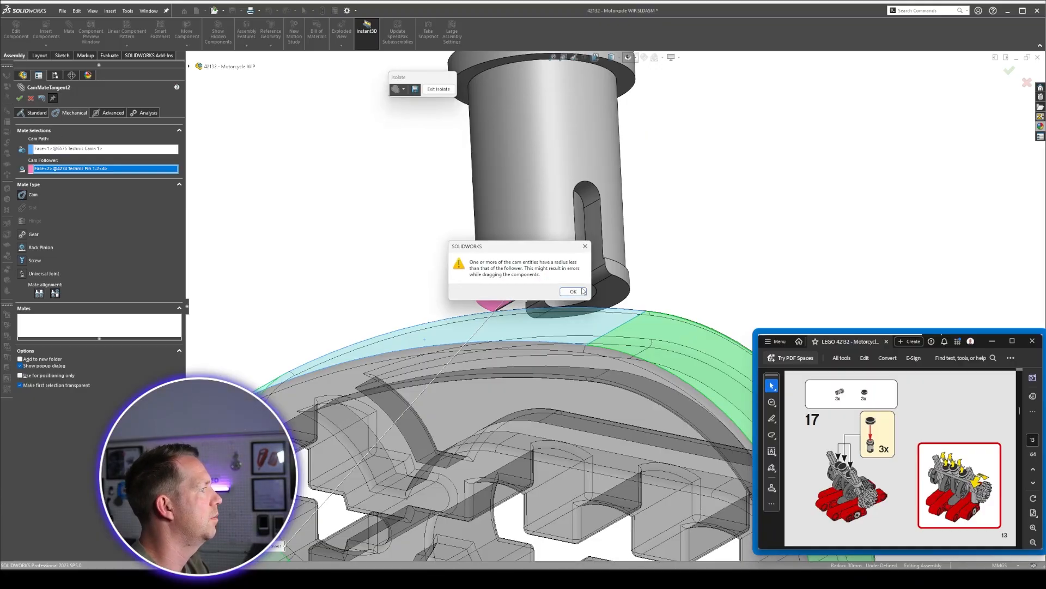
click(573, 291)
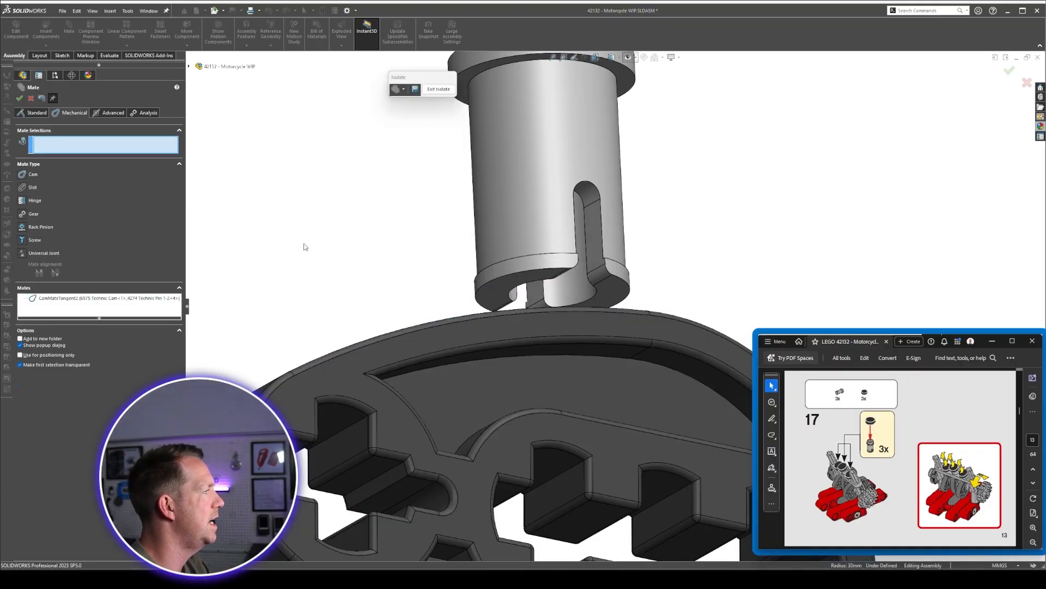
click(20, 99)
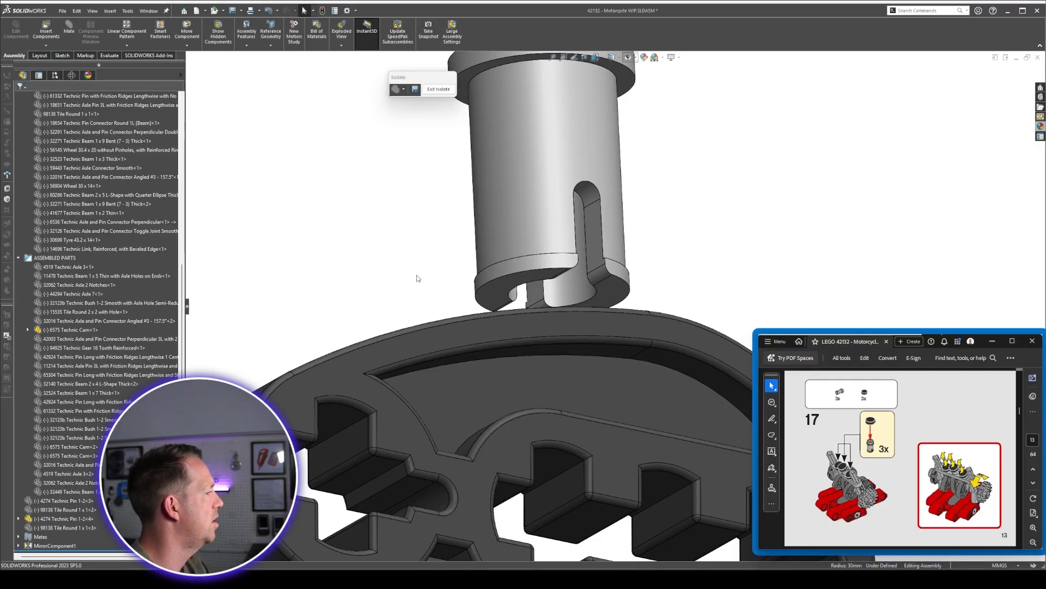
Turn the isolated cam to check how the pin's flat lower end follows the cam's outline.
scroll(436, 283, up, 5)
middle_drag(551, 316, 598, 289)
scroll(578, 321, up, 1)
scroll(599, 282, down, 5)
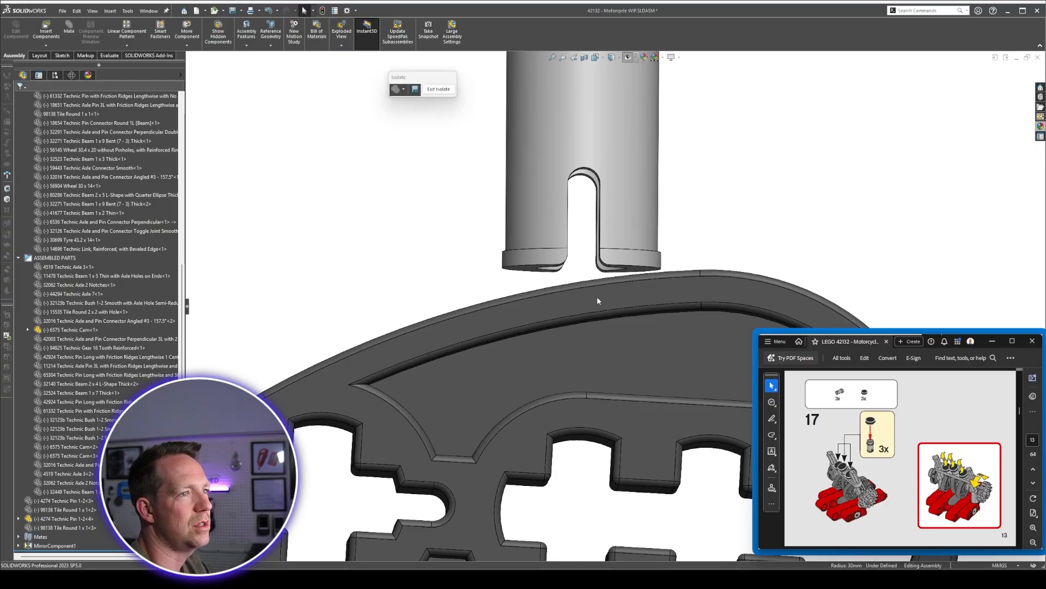
scroll(616, 327, up, 7)
scroll(425, 310, down, 3)
click(408, 304)
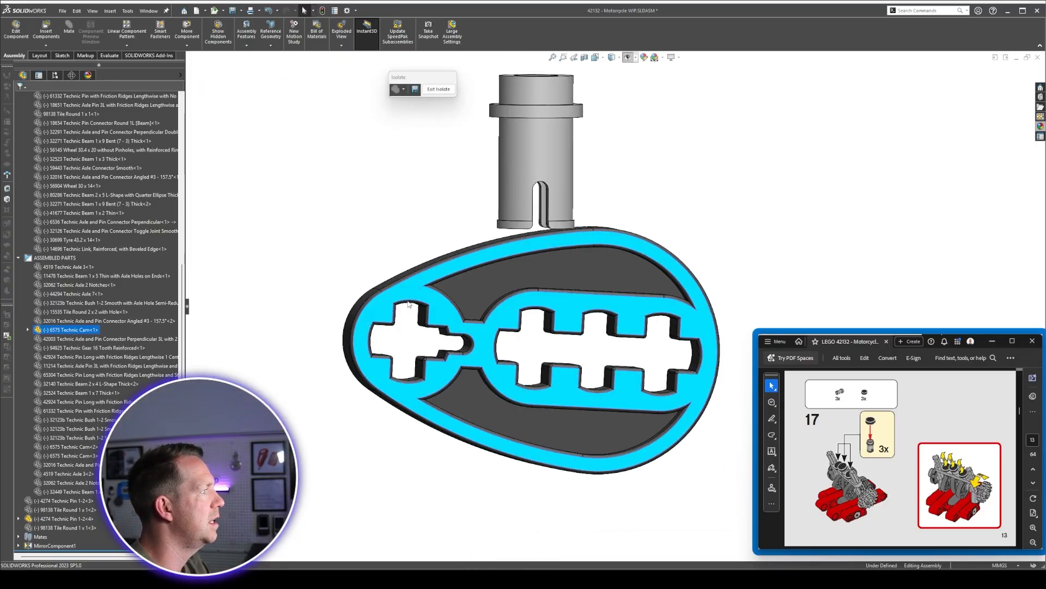
drag(408, 304, 443, 192)
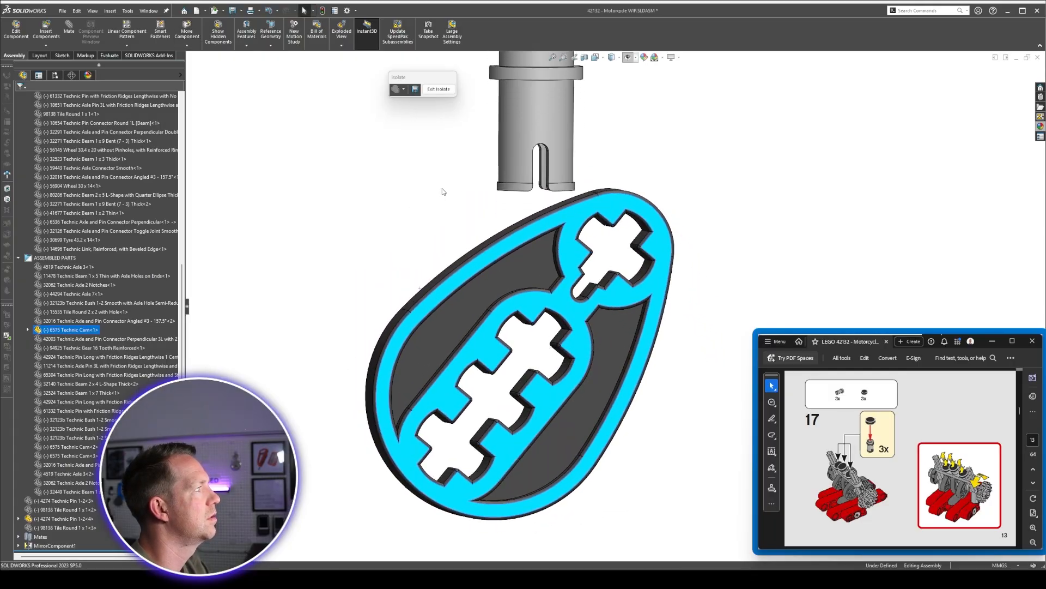
Bring back the full assembly and isolate the middle piston's 4274 pin together with the 6575 cam beneath it.
click(440, 90)
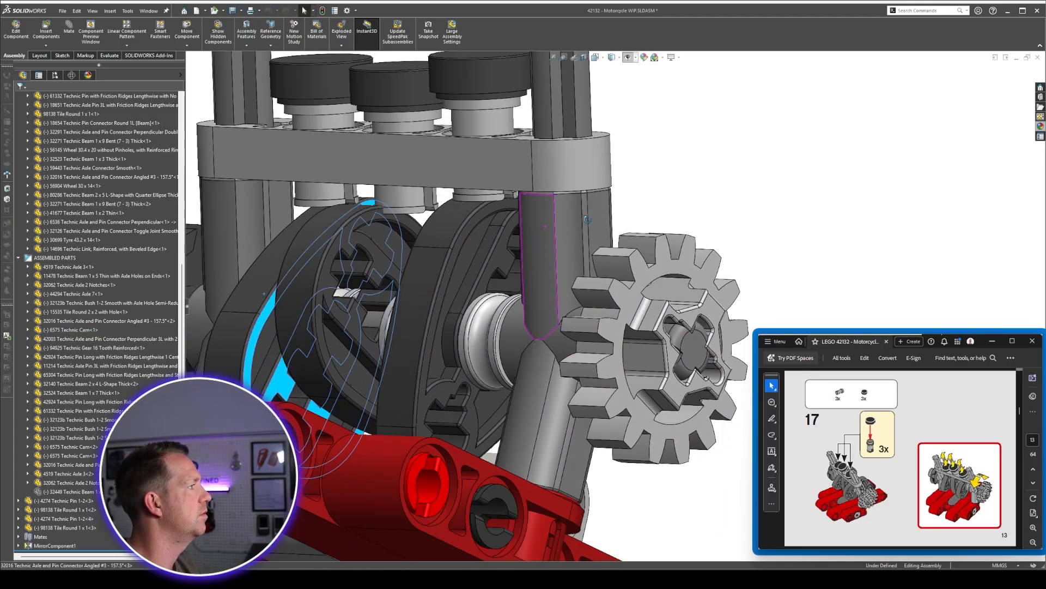
middle_drag(587, 219, 616, 220)
scroll(437, 240, down, 2)
drag(508, 290, 537, 317)
click(562, 263)
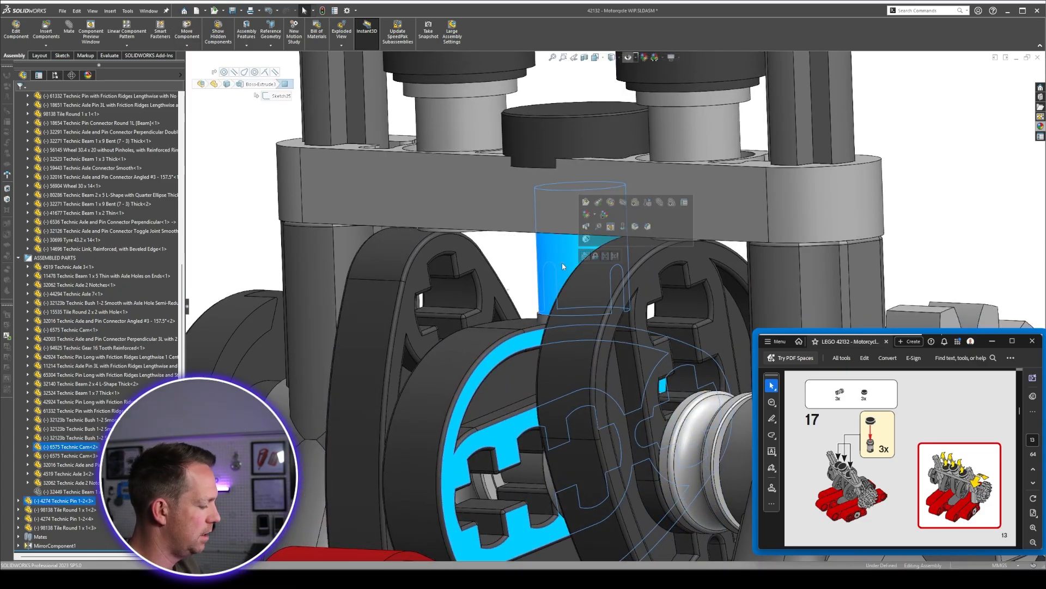
key(i)
click(567, 265)
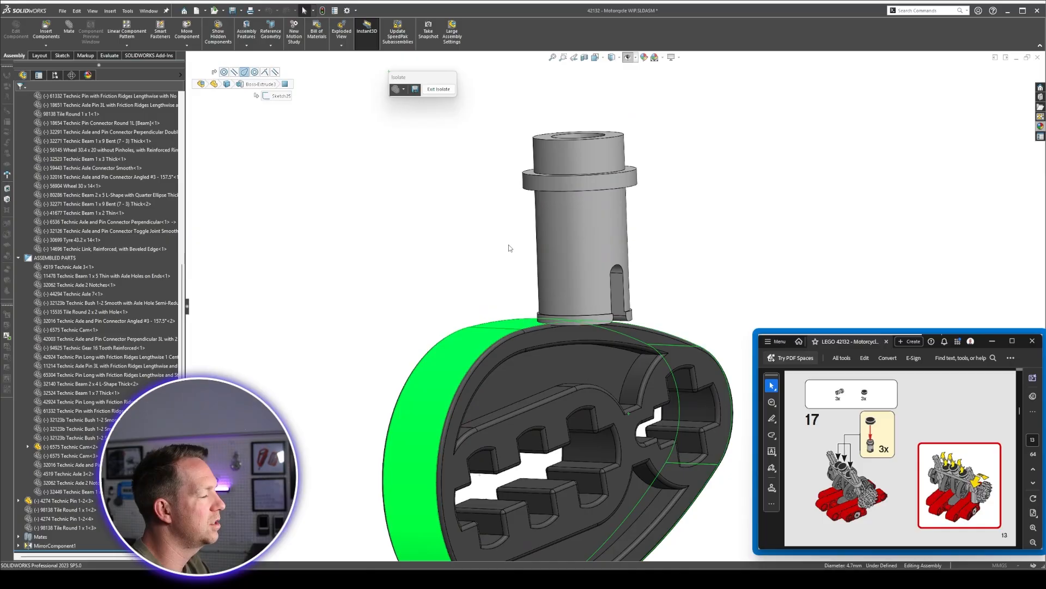
Edit the middle pin's Cam mate, replacing its sketch-point follower with a vertex on the pin's lower end.
click(244, 71)
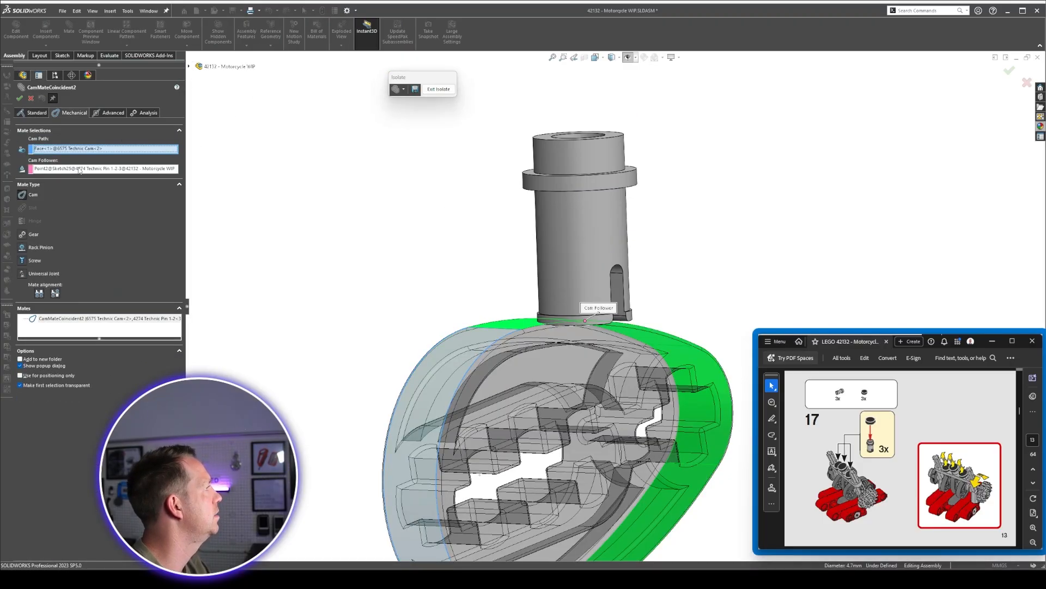
click(78, 169)
right_click(77, 172)
click(96, 184)
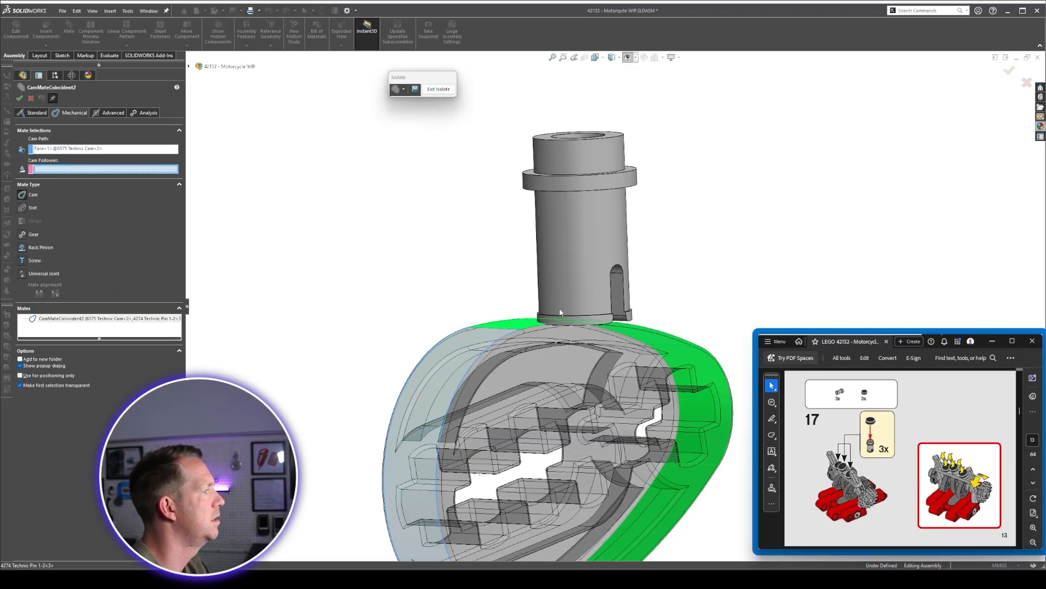
middle_drag(560, 309, 534, 252)
scroll(592, 338, down, 4)
click(496, 314)
mouse_move(497, 301)
middle_down()
mouse_move(502, 336)
mouse_move(537, 354)
mouse_move(503, 312)
middle_up()
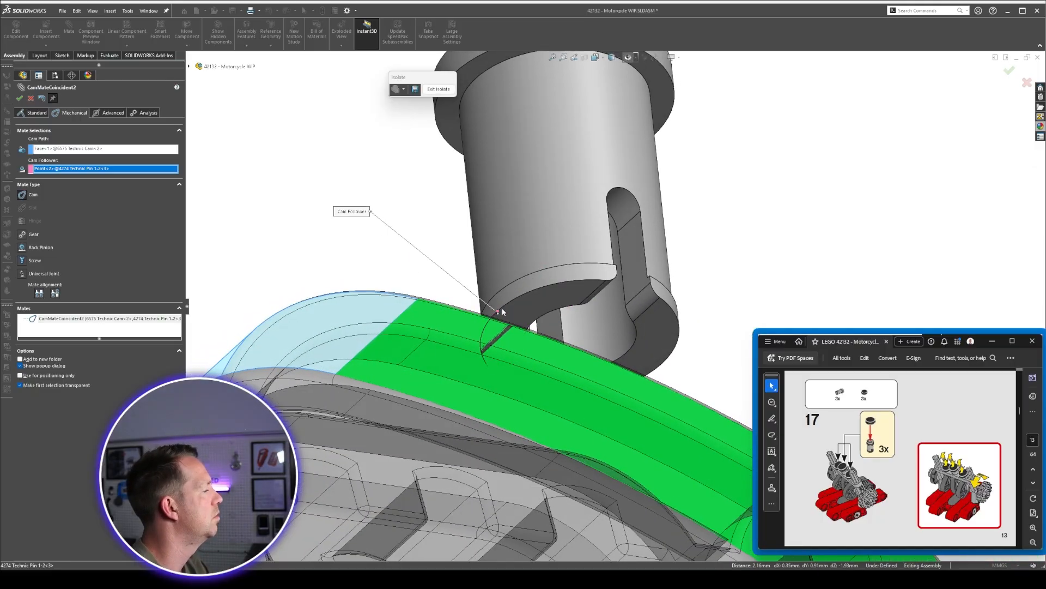
click(19, 98)
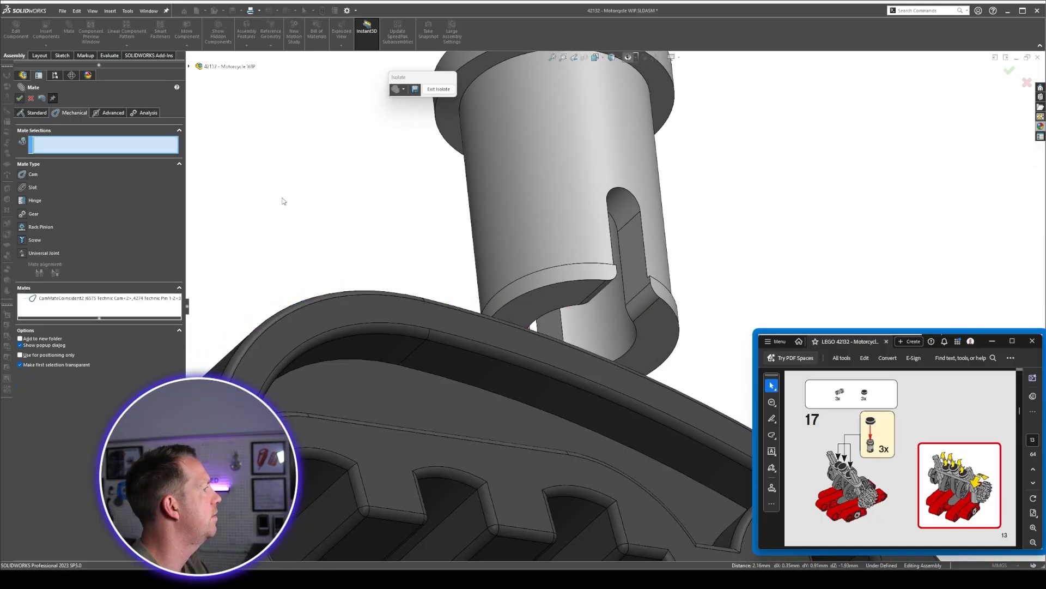
key(Escape)
Turn the middle cam to check how the pin's lower end follows it with the vertex as follower.
scroll(642, 353, up, 4)
middle_drag(642, 353, 669, 416)
scroll(581, 423, up, 2)
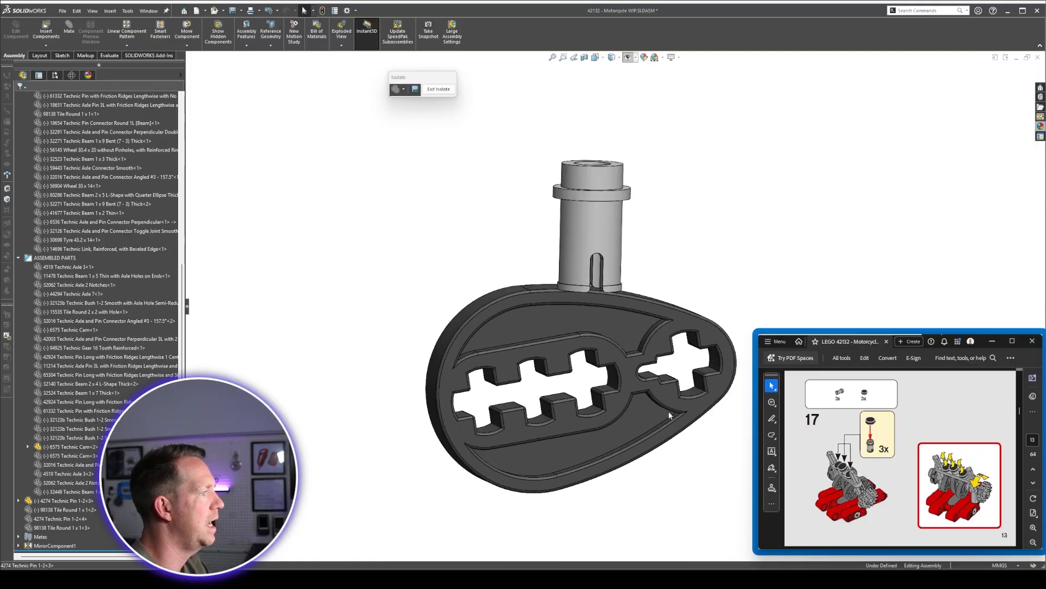
scroll(688, 412, down, 2)
click(722, 362)
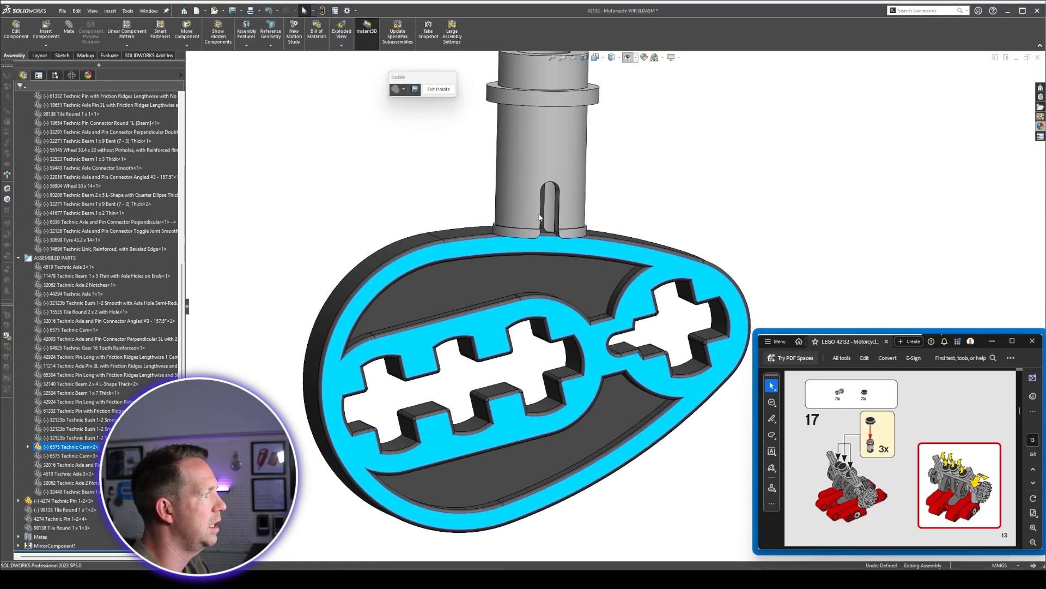
scroll(613, 256, down, 3)
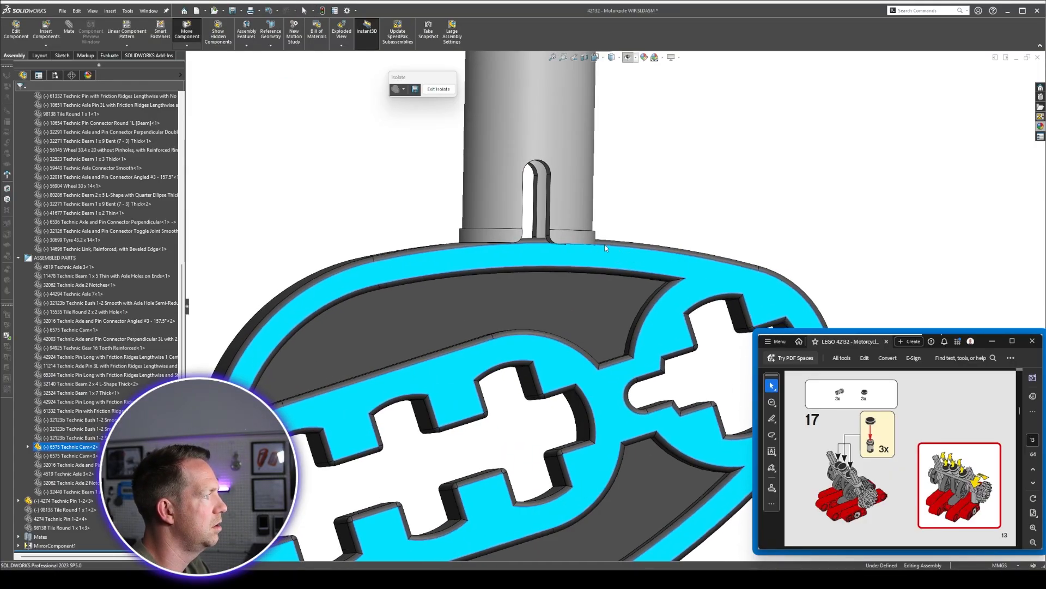
drag(605, 248, 637, 251)
Edit the middle pin's Cam mate so its follower is the pin's flat lower end face.
click(265, 72)
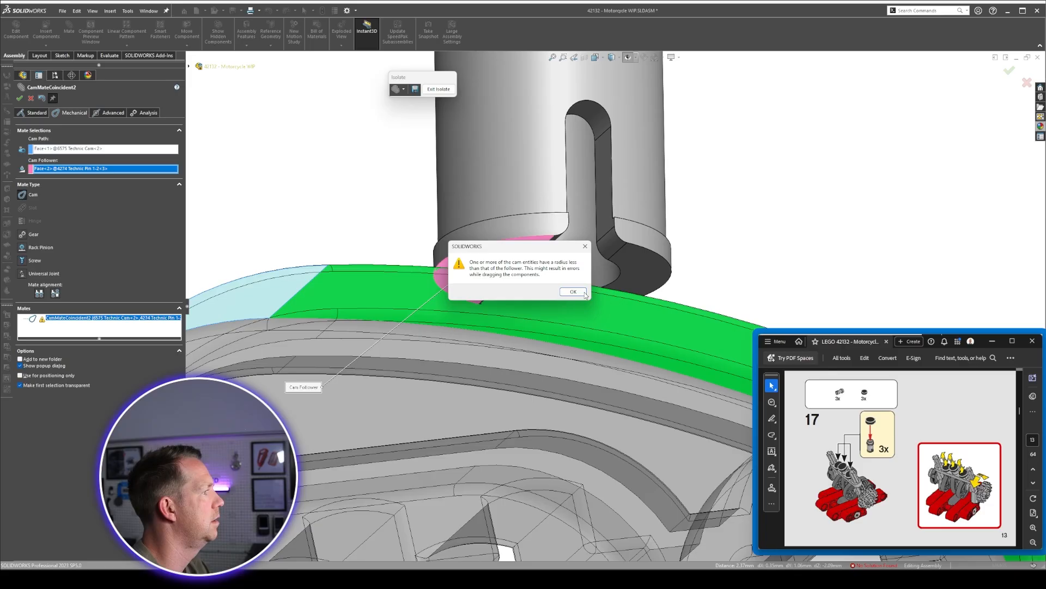
click(585, 292)
click(20, 98)
Try turning the middle cam against the pin, undo the last change, and rebuild the assembly.
scroll(579, 342, up, 5)
middle_drag(580, 341, 545, 273)
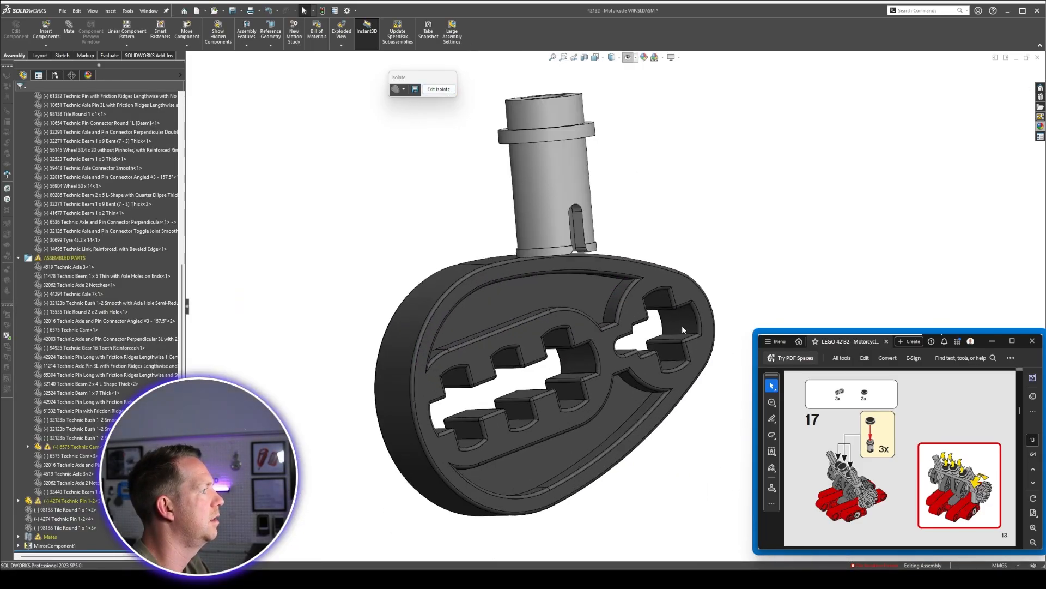
drag(686, 288, 519, 275)
click(268, 10)
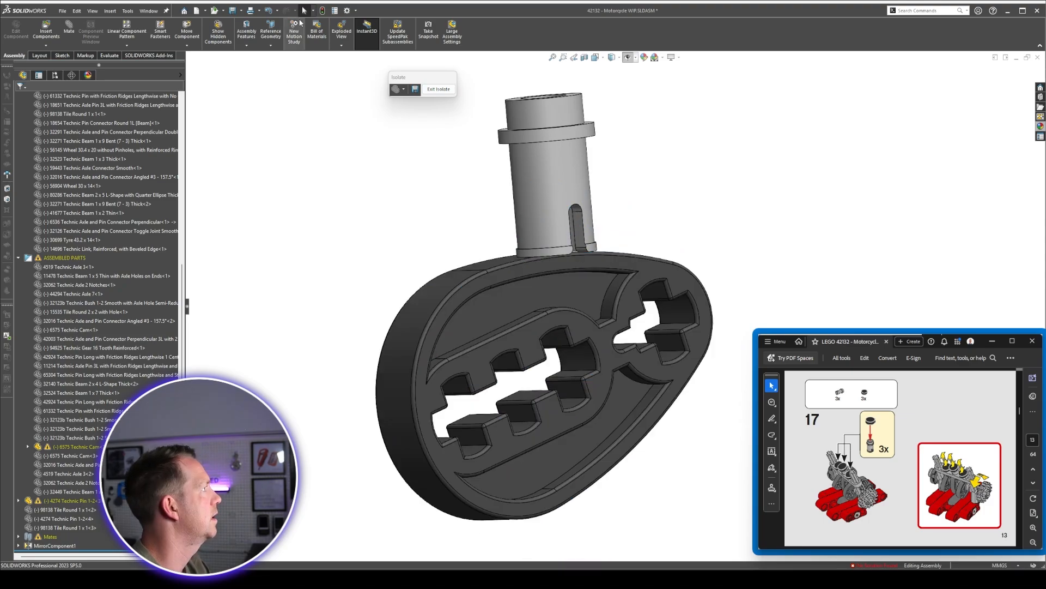
click(322, 10)
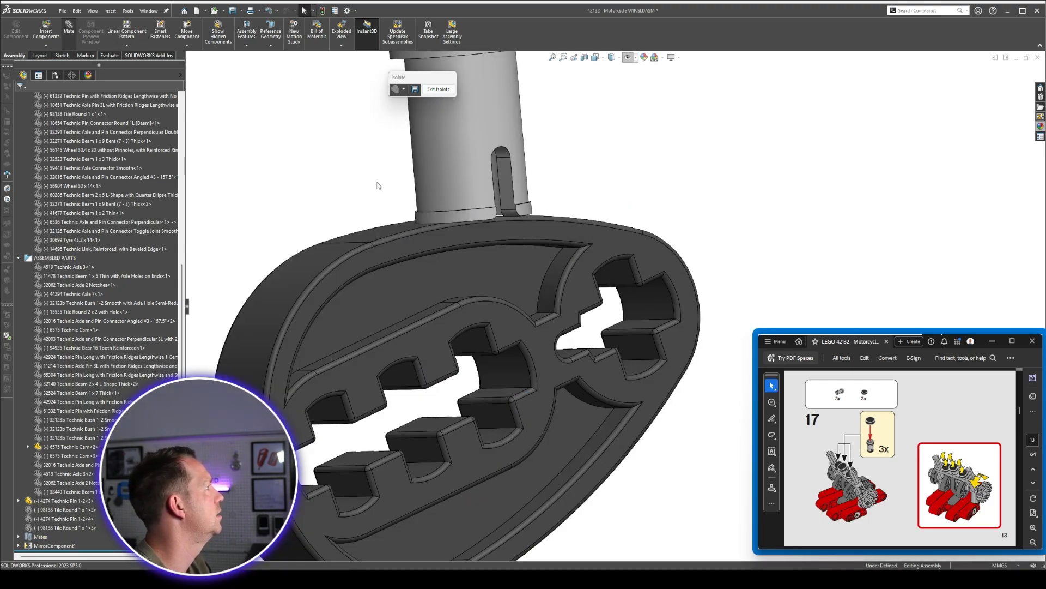
Examine from several angles how the middle pin's lower end rests on its cam.
key(Escape)
scroll(517, 375, down, 3)
scroll(517, 375, up, 7)
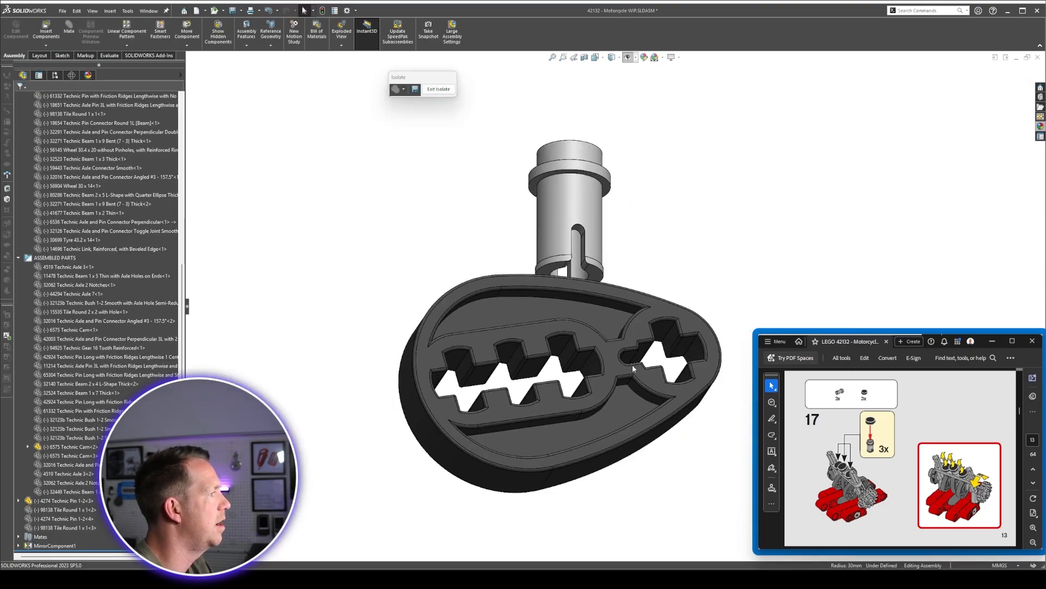
middle_drag(632, 365, 702, 395)
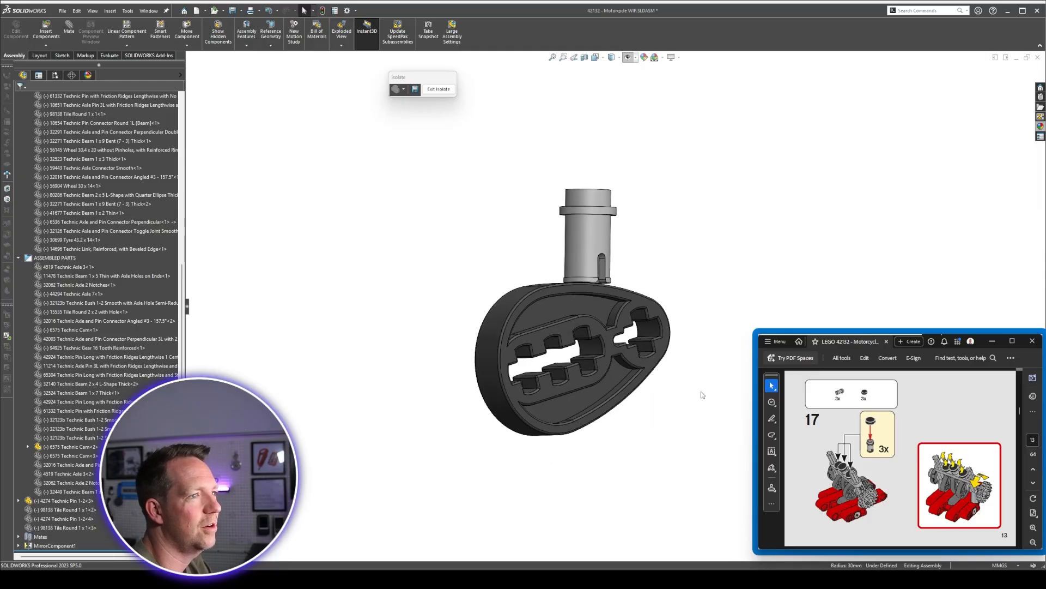
scroll(701, 355, down, 4)
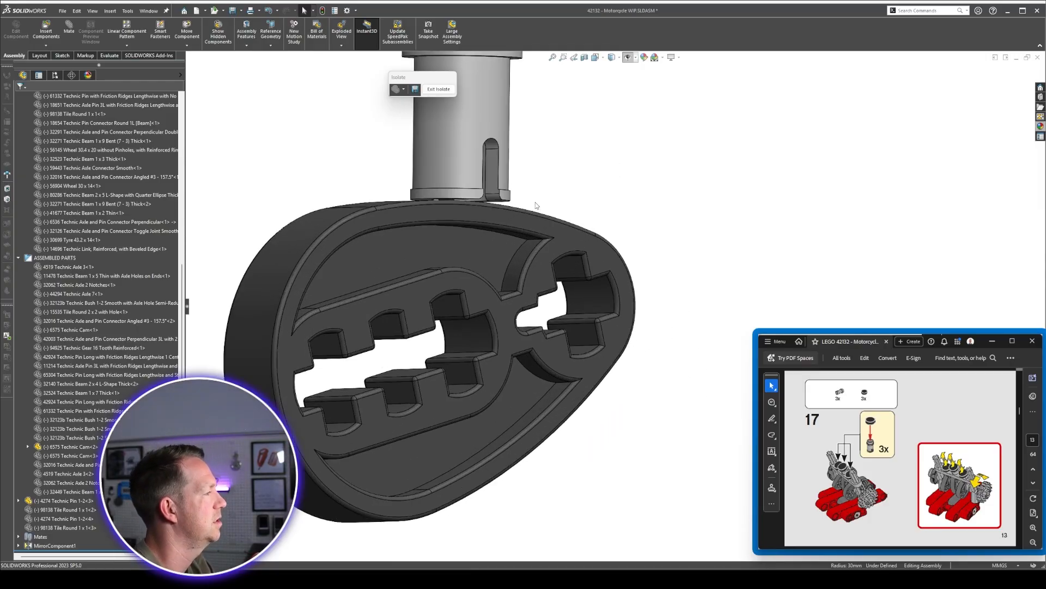
Bring back the full assembly and turn the crankshaft by its gear to check how the three pistons follow their cams.
click(439, 90)
scroll(441, 209, up, 4)
middle_drag(440, 208, 534, 221)
drag(548, 224, 647, 349)
drag(688, 284, 691, 338)
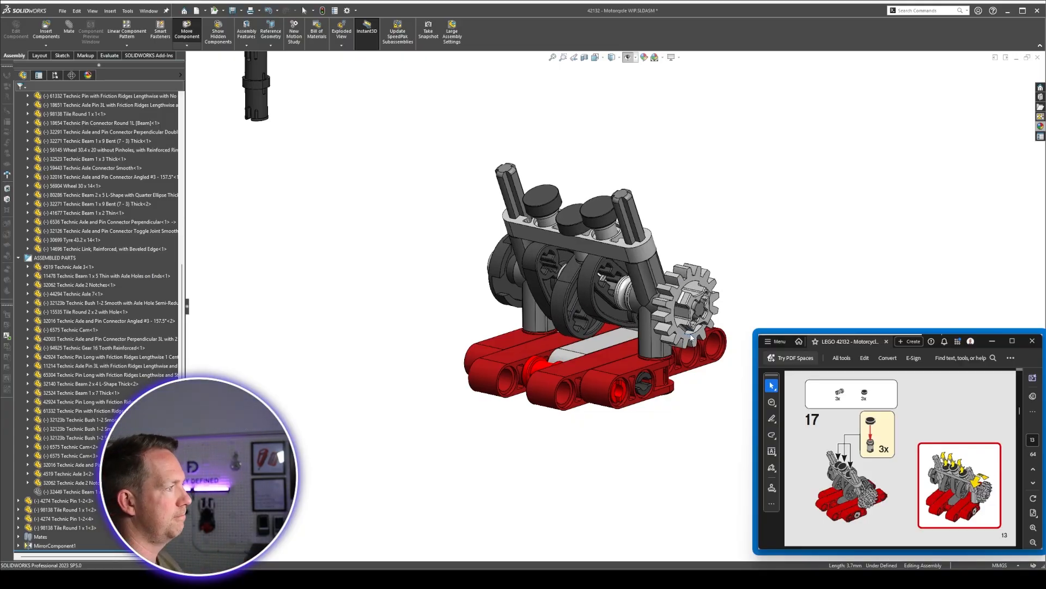
key(Escape)
scroll(691, 338, down, 8)
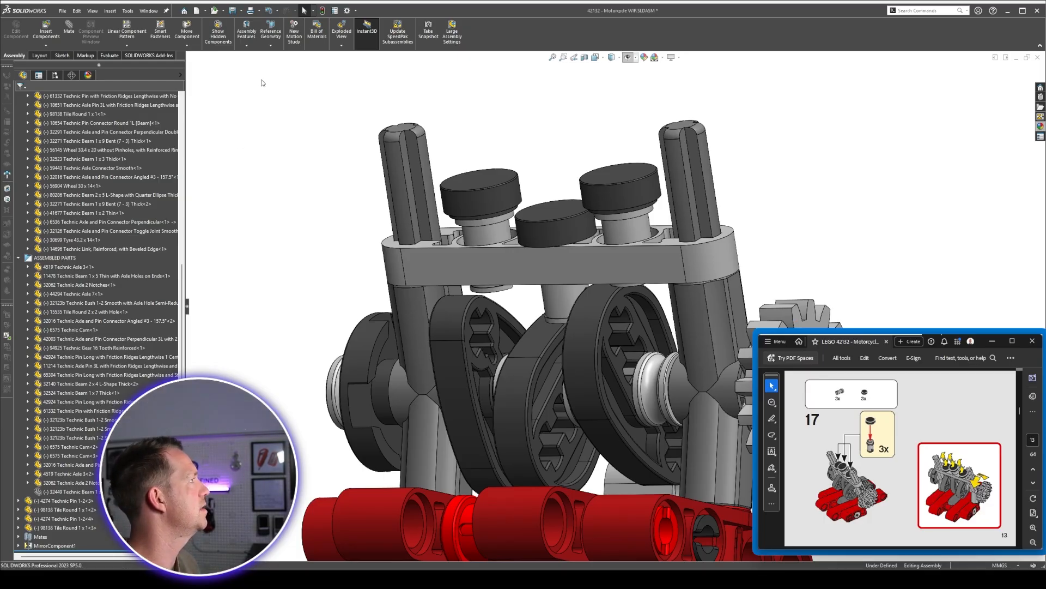
click(69, 28)
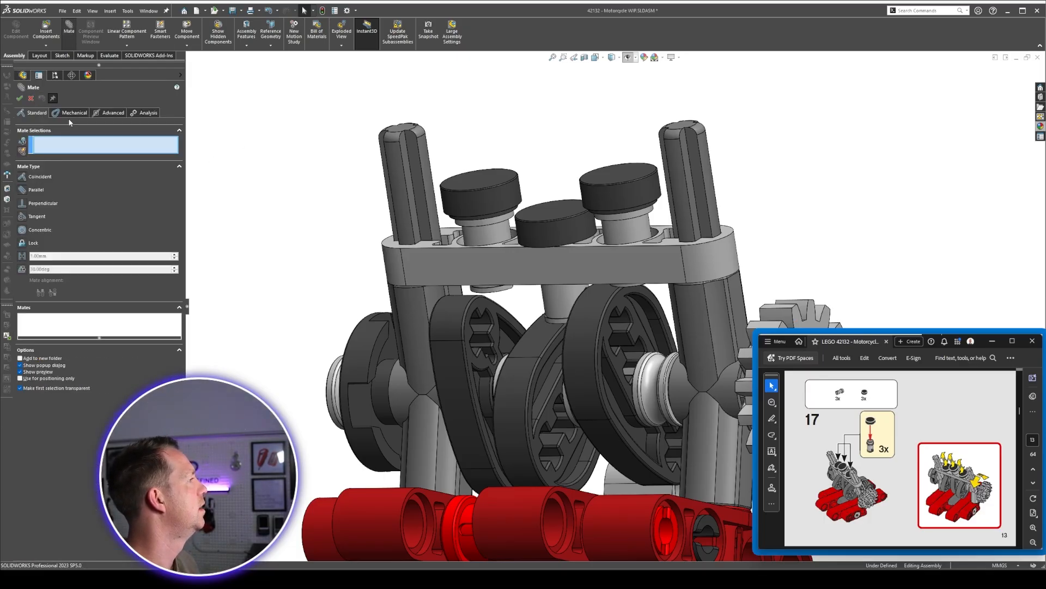
click(102, 112)
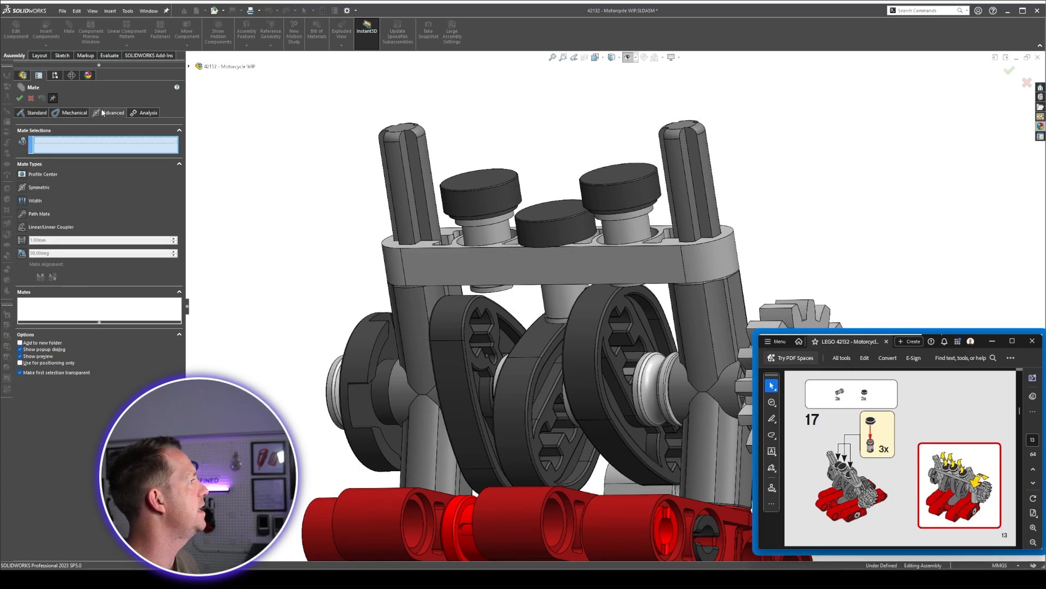
click(22, 240)
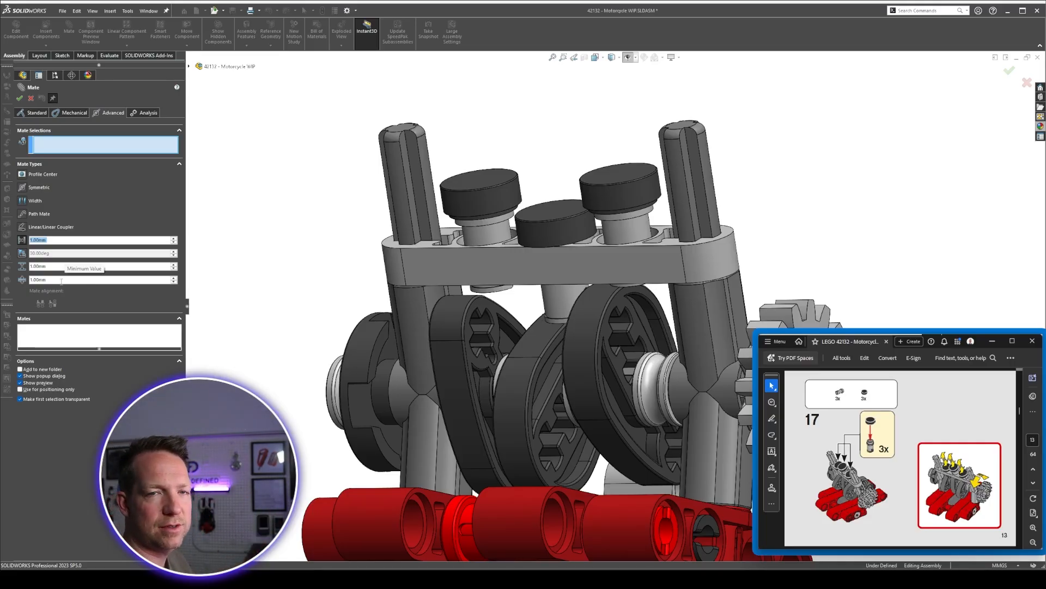
key(Escape)
Make the light grey beam that guides the three pistons transparent.
scroll(534, 269, down, 2)
scroll(603, 243, down, 3)
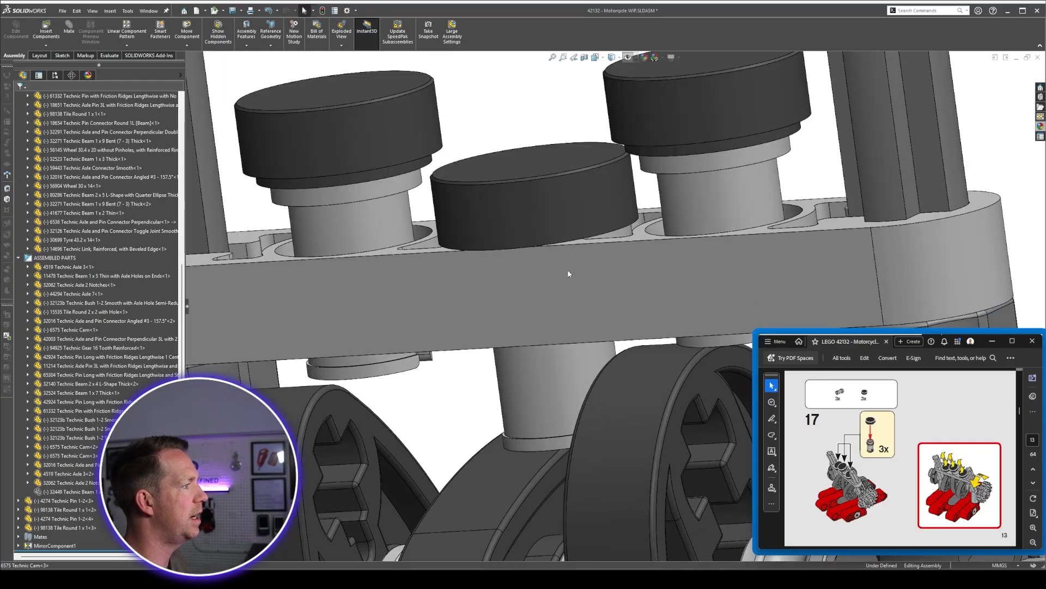
click(671, 256)
Turn the cam nearest the gear and pull the middle piston upward by its tile to check their movement.
drag(623, 355, 643, 305)
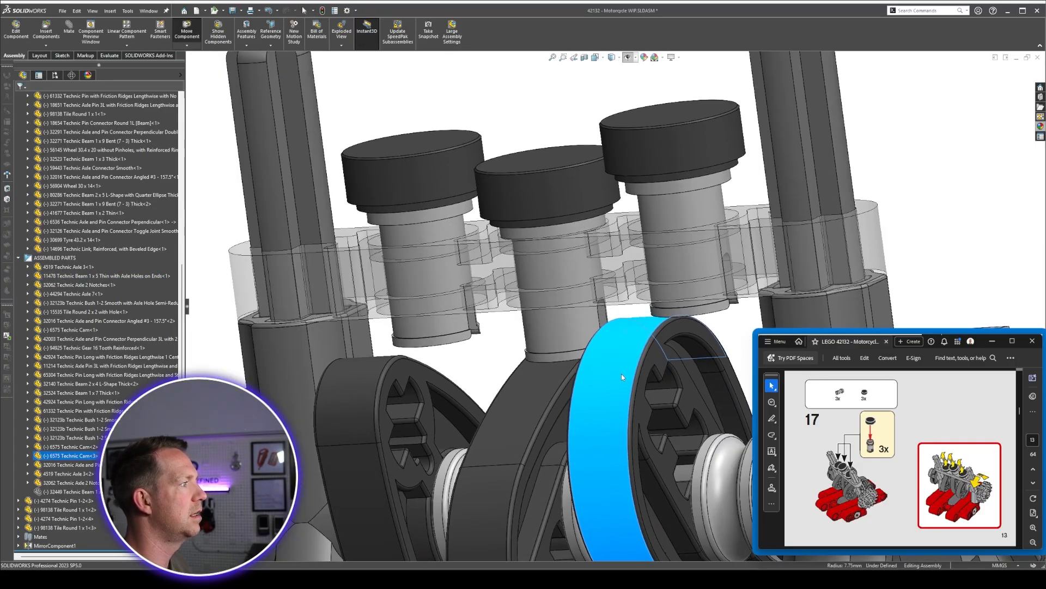
scroll(523, 244, down, 4)
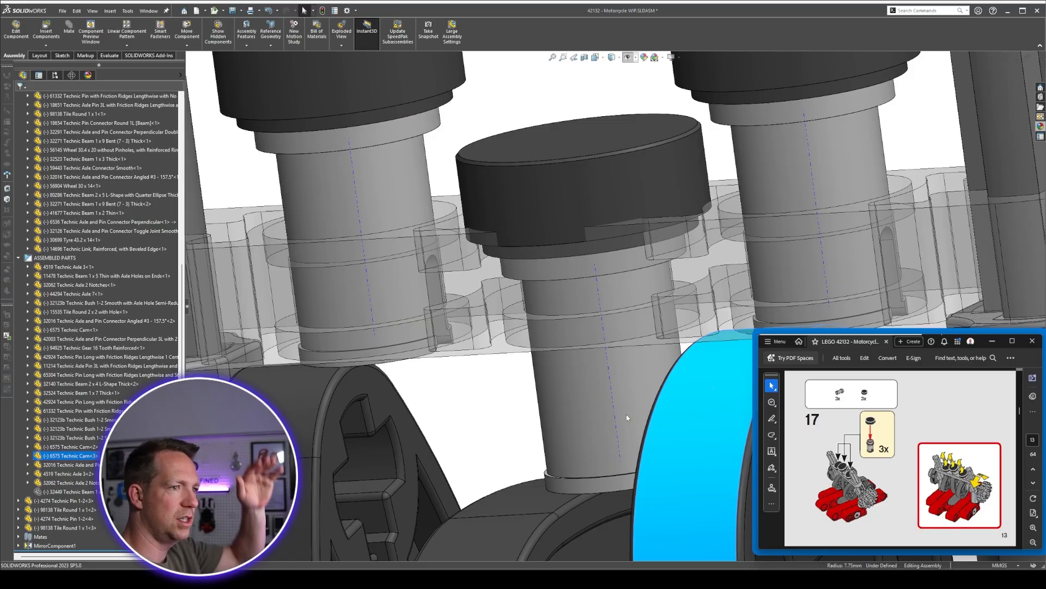
scroll(627, 405, up, 2)
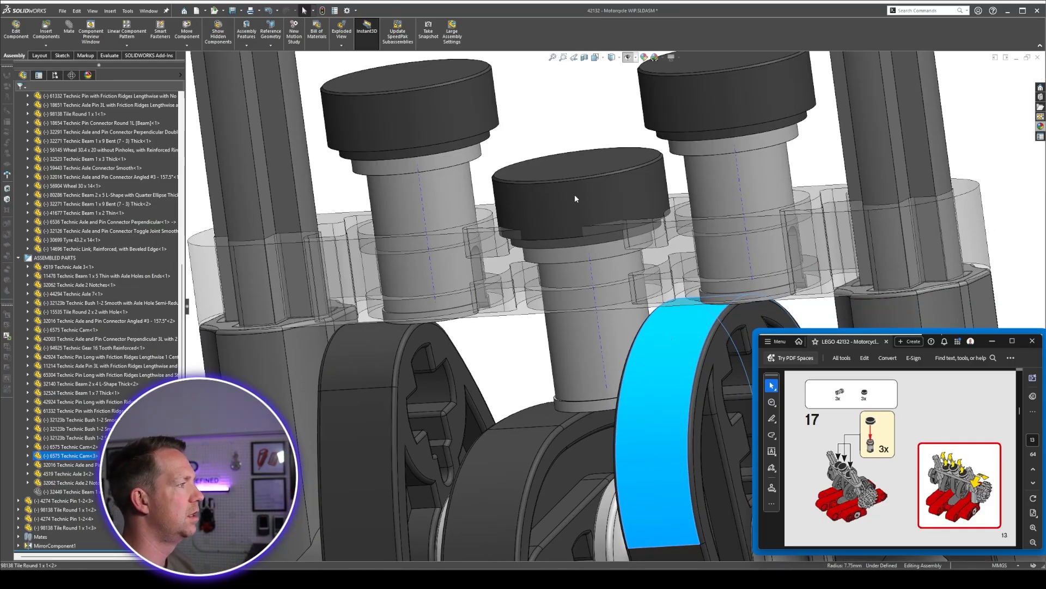
drag(575, 194, 571, 162)
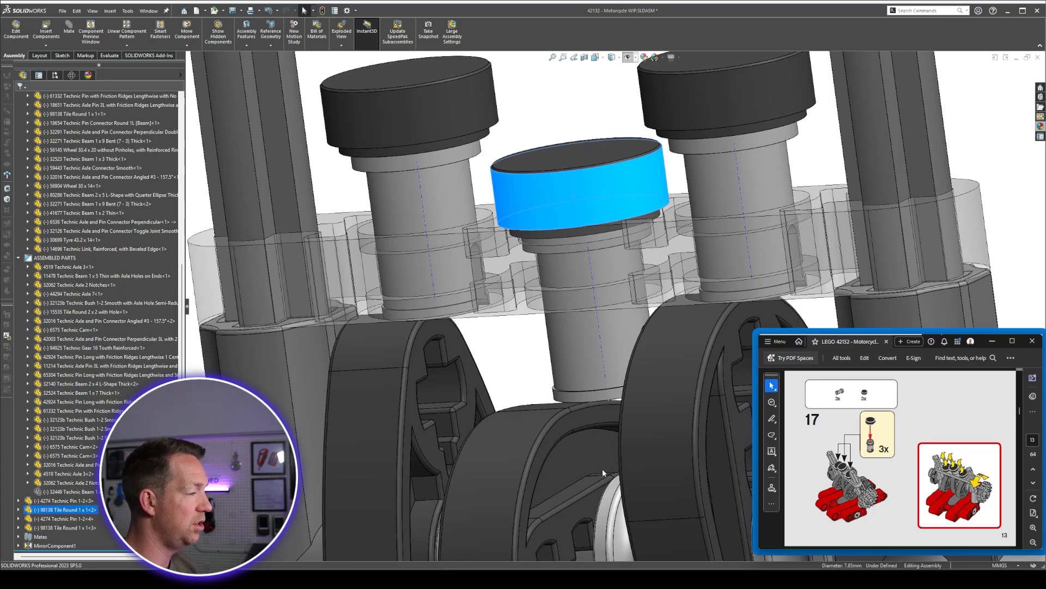
Pull the three pistons up and down by their round tiles to check how they move with their cams.
drag(599, 189, 587, 92)
drag(752, 171, 750, 189)
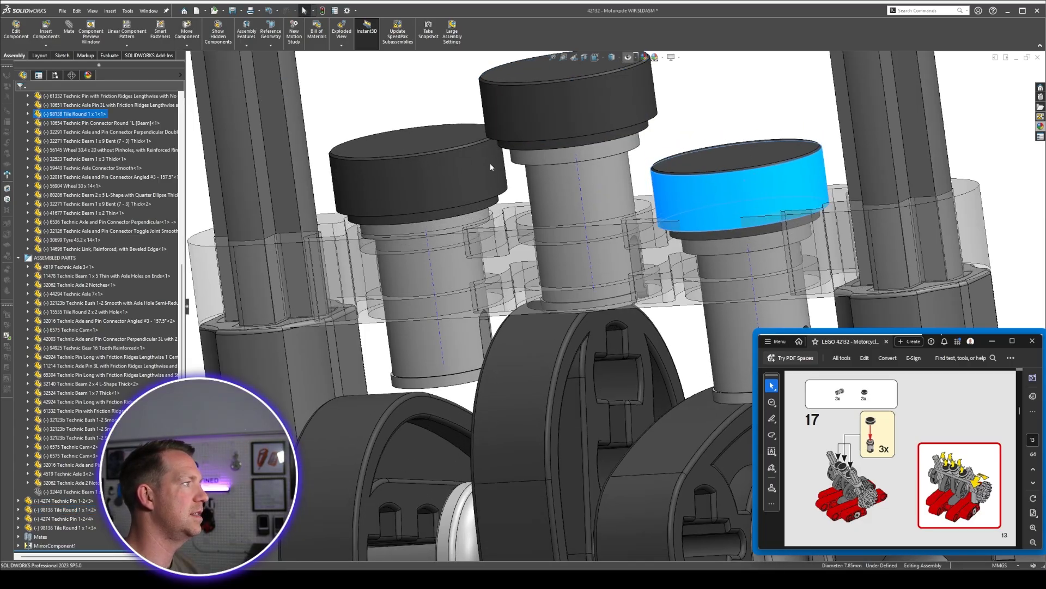
drag(489, 163, 482, 189)
click(434, 144)
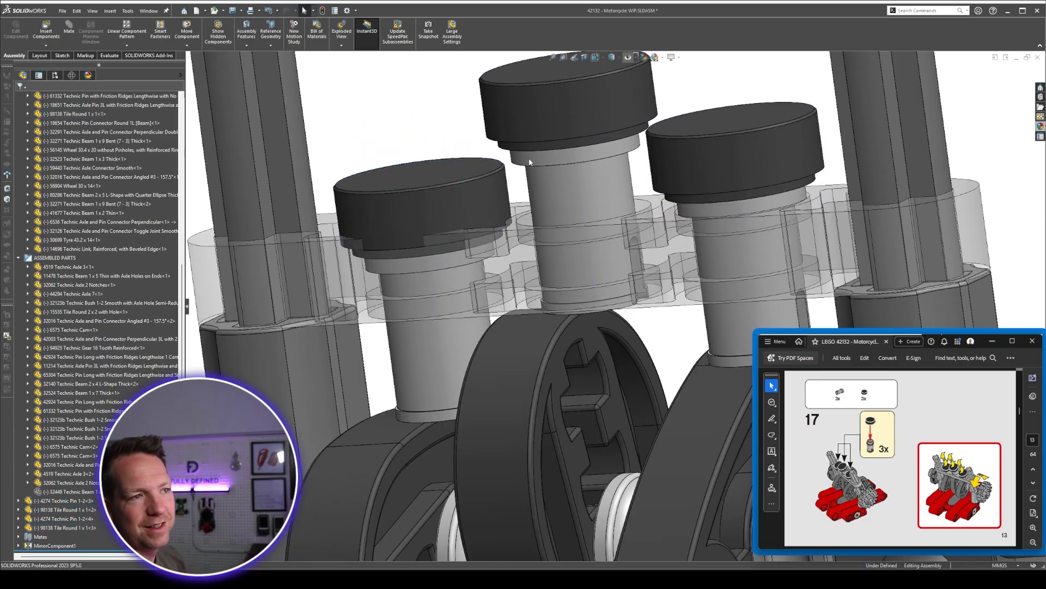
Restore the transparent beam that guides the three pistons to an opaque display.
scroll(677, 236, up, 6)
scroll(693, 283, down, 3)
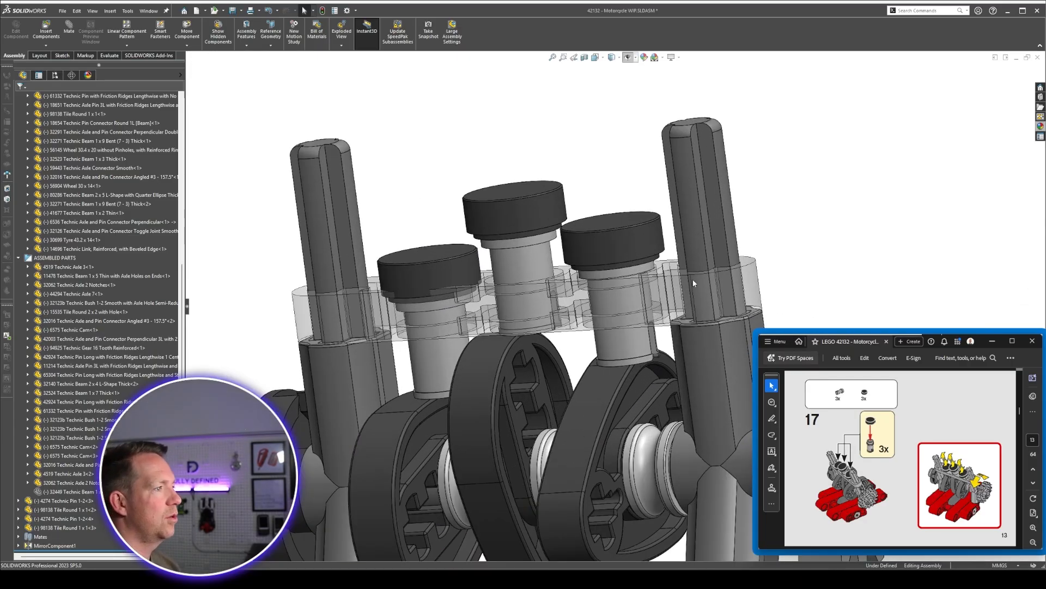
click(751, 274)
click(836, 210)
click(801, 131)
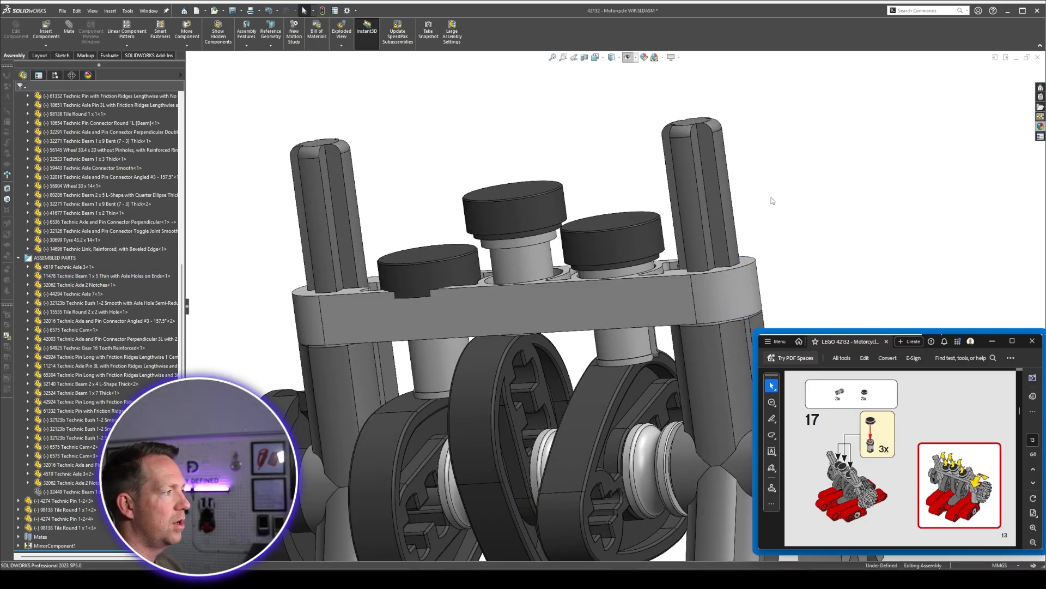
Bring together the 3-long axle and the thin 1 x 2 beam for step 19 and mate them.
scroll(773, 201, up, 5)
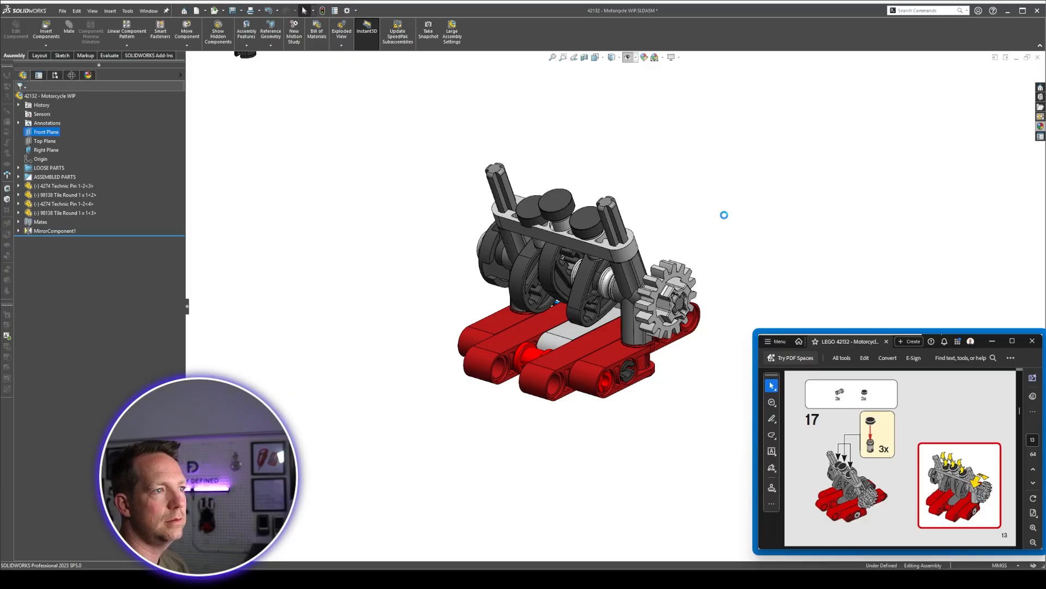
scroll(885, 433, down, 3)
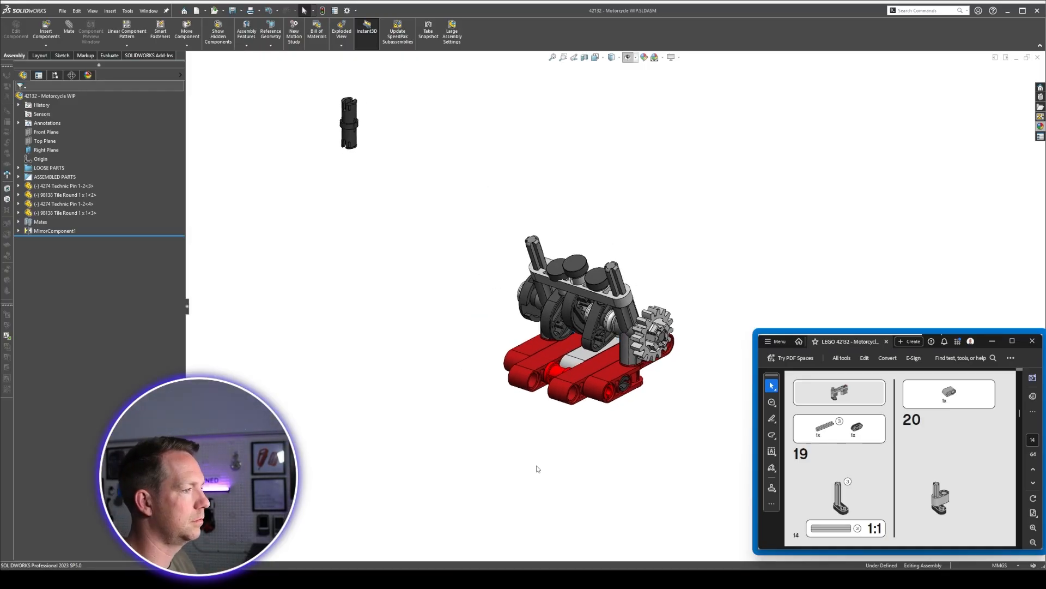
scroll(674, 282, down, 5)
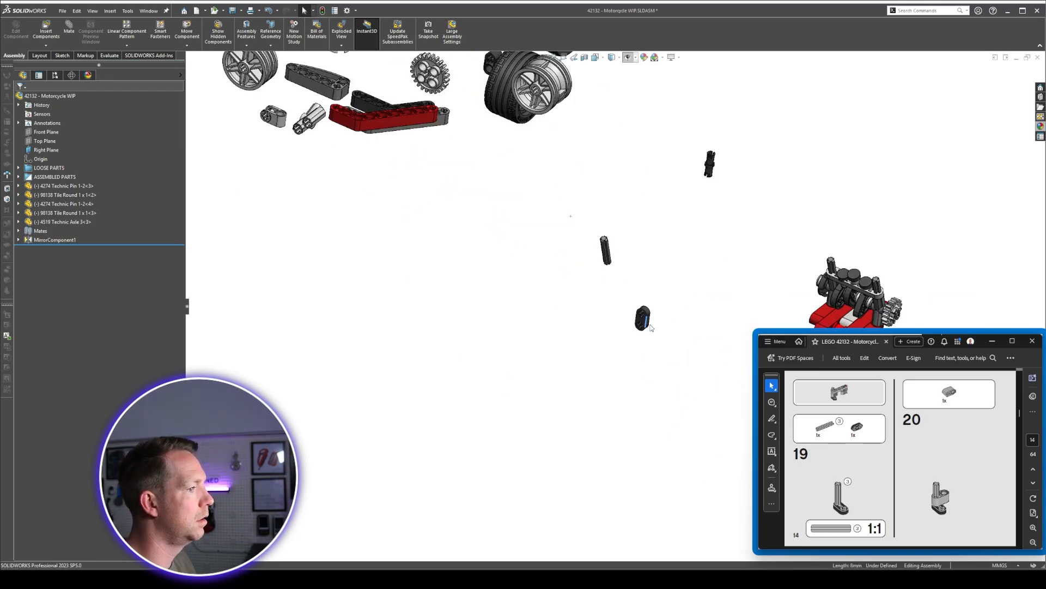
drag(470, 164, 466, 265)
key(m)
middle_drag(486, 297, 586, 345)
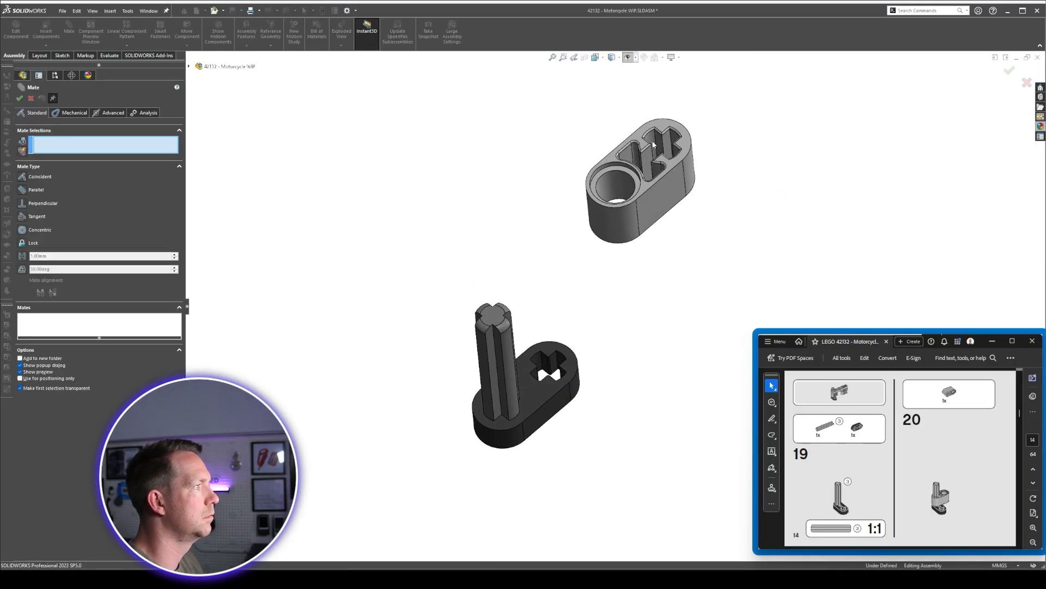
Mate the thick 1 x 2 beam onto the axle above the thin beam with concentric, perpendicular and coincident mates.
click(654, 144)
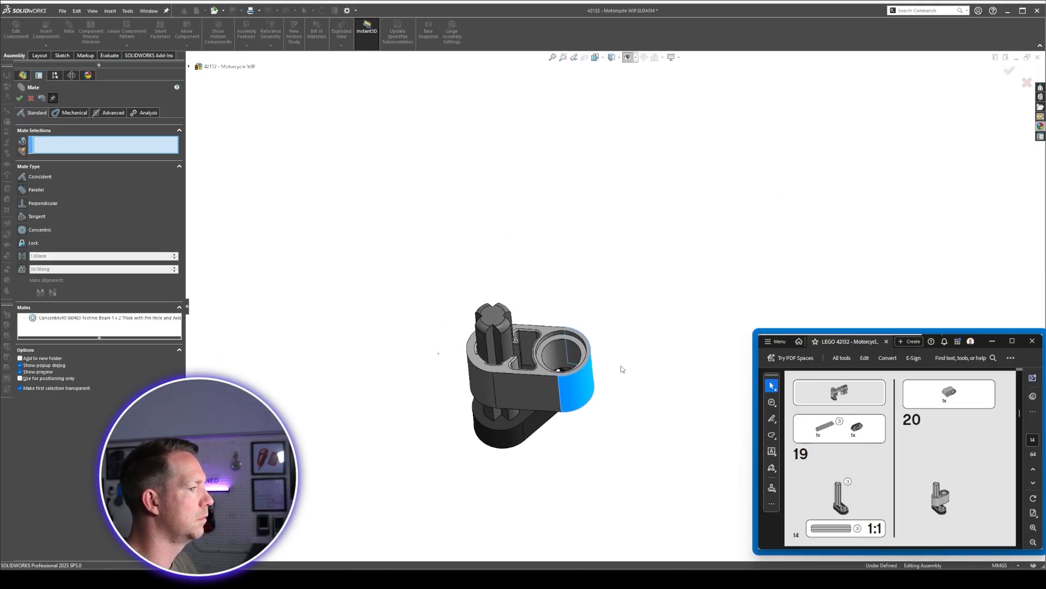
middle_drag(621, 369, 629, 421)
click(635, 381)
middle_drag(654, 387, 609, 425)
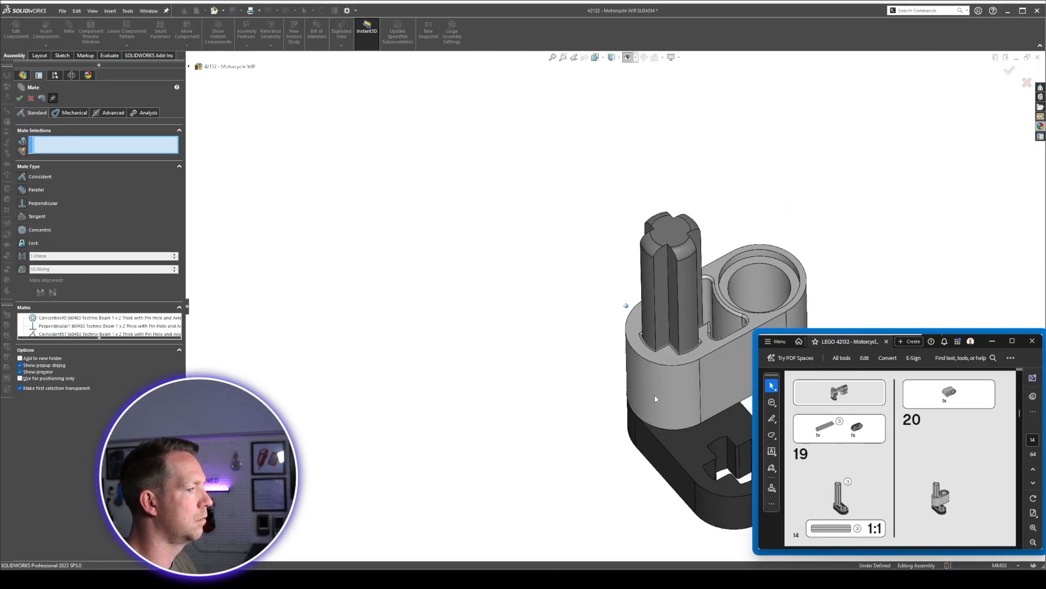
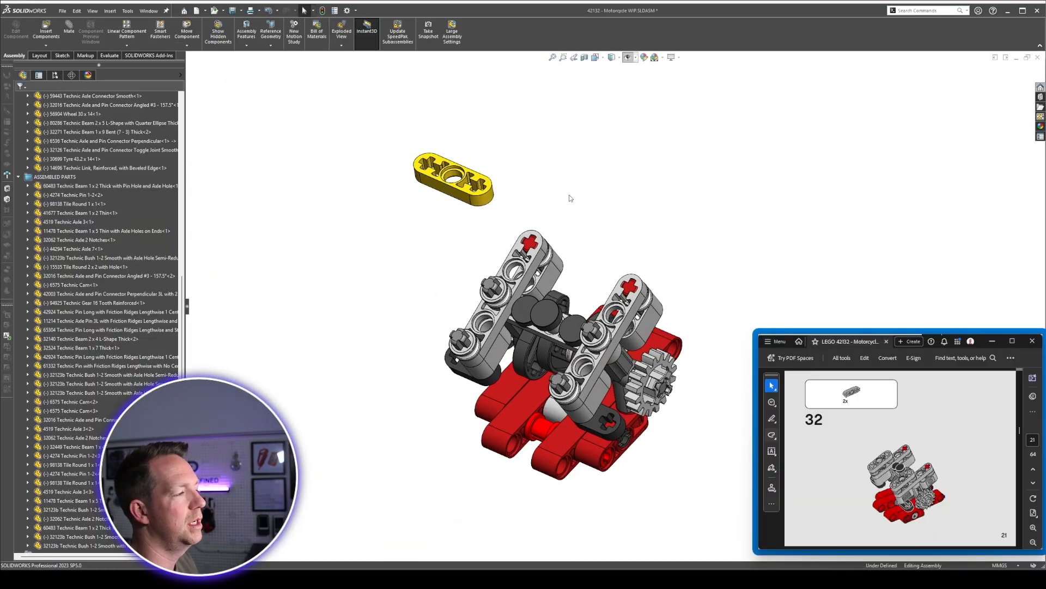
Bring the loose yellow thin 1 x 3 beam over to a free spot above the engine.
drag(479, 200, 579, 200)
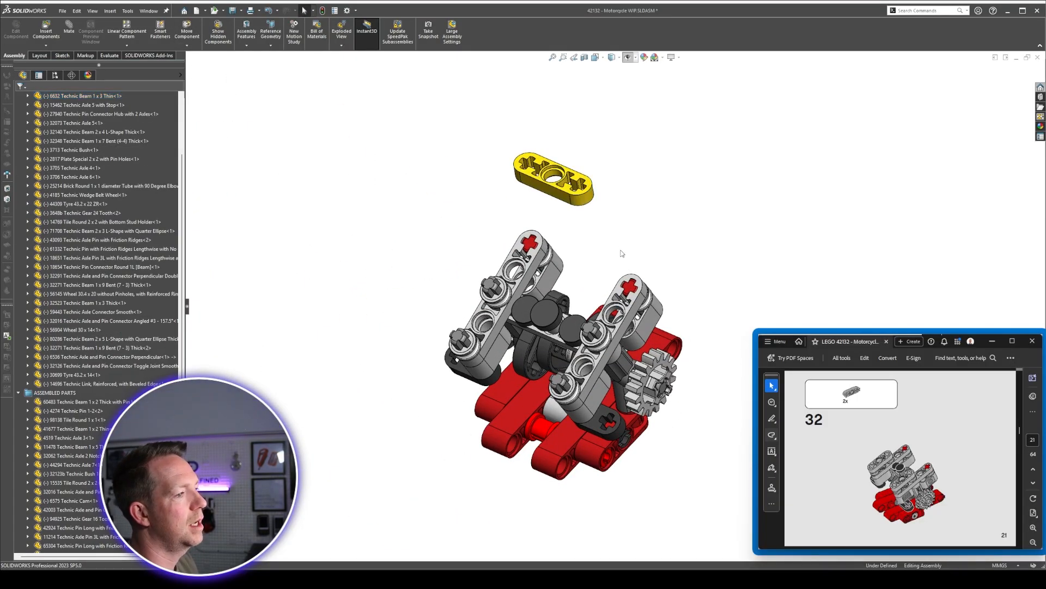
scroll(625, 269, down, 2)
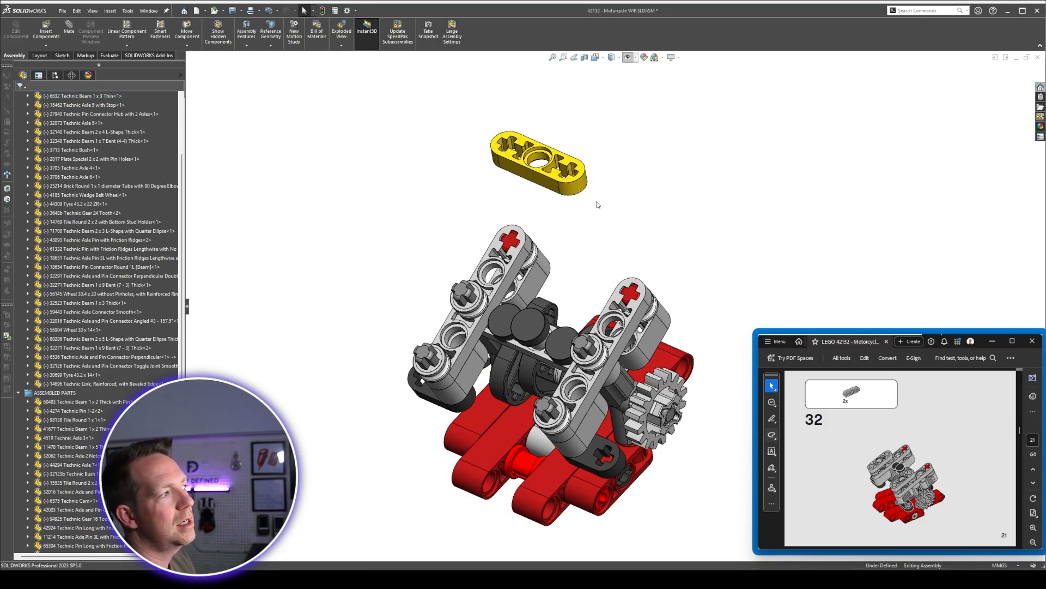
drag(567, 190, 617, 220)
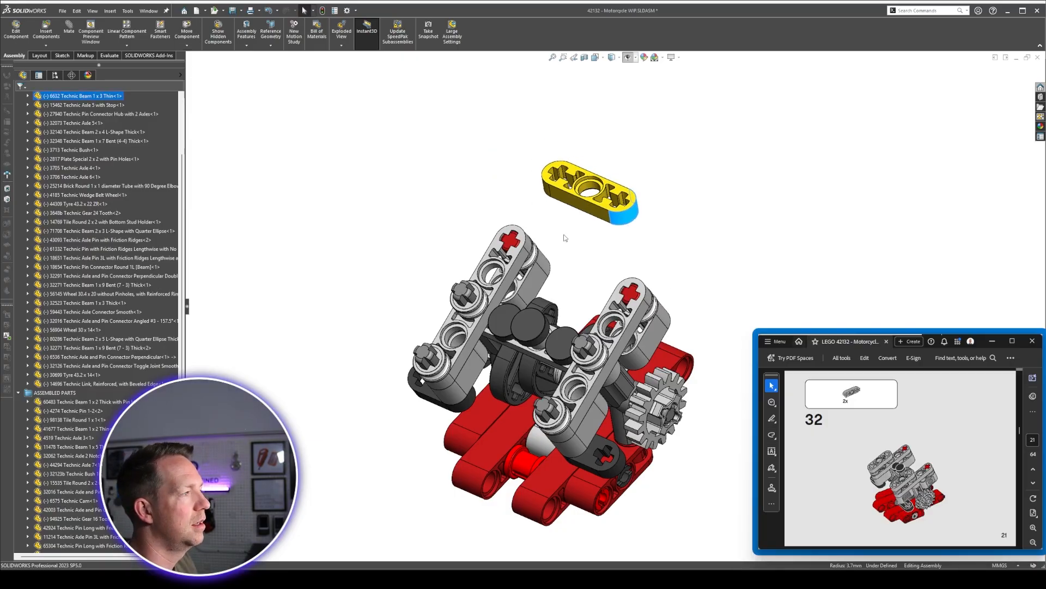
click(508, 163)
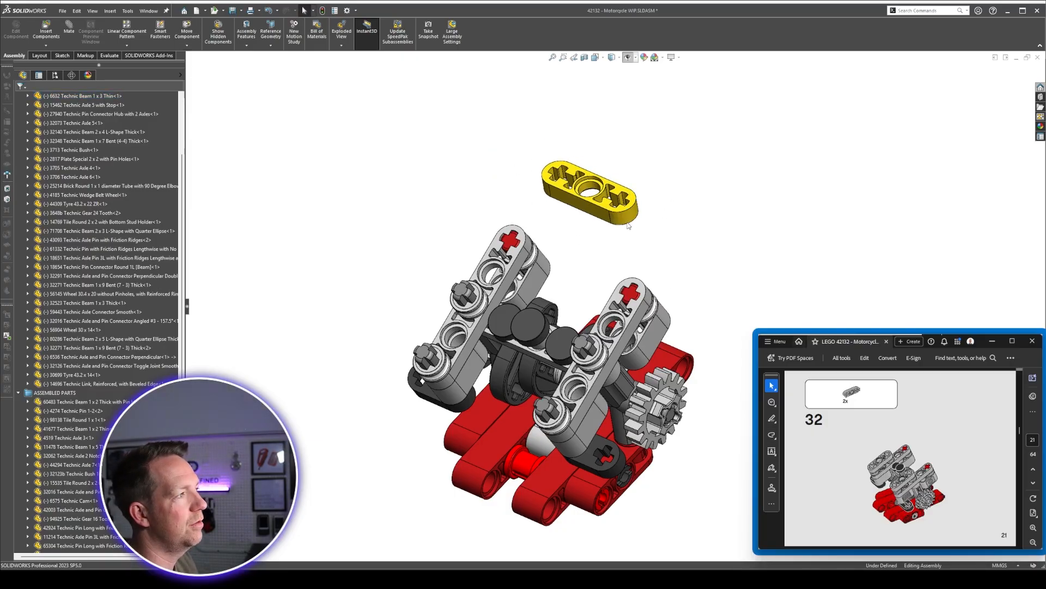
drag(627, 216, 714, 213)
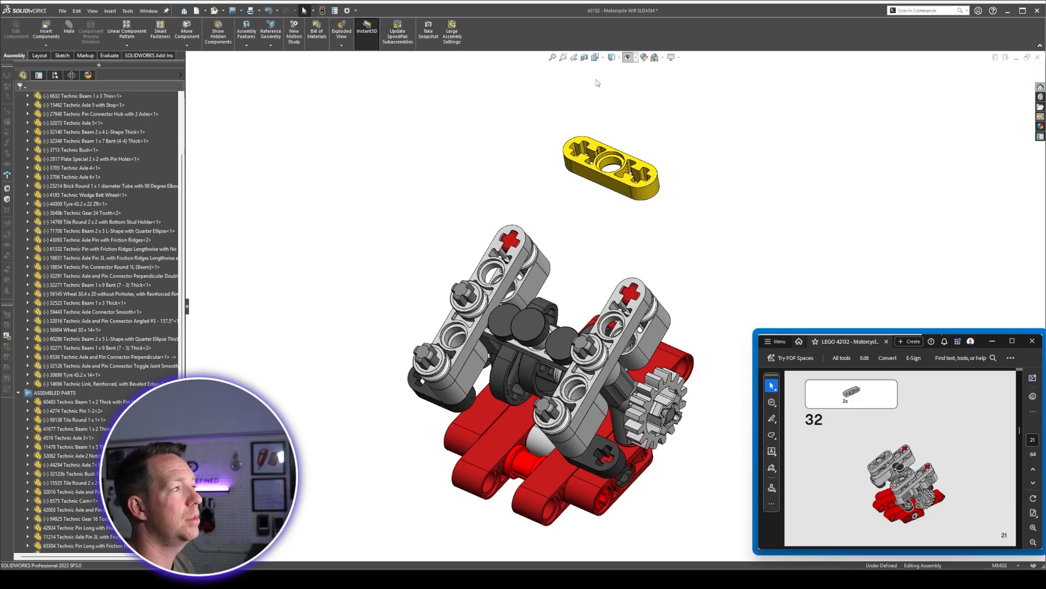
Switch the yellow thin 1 x 3 beam to its Gray configuration.
scroll(655, 152, down, 3)
click(571, 242)
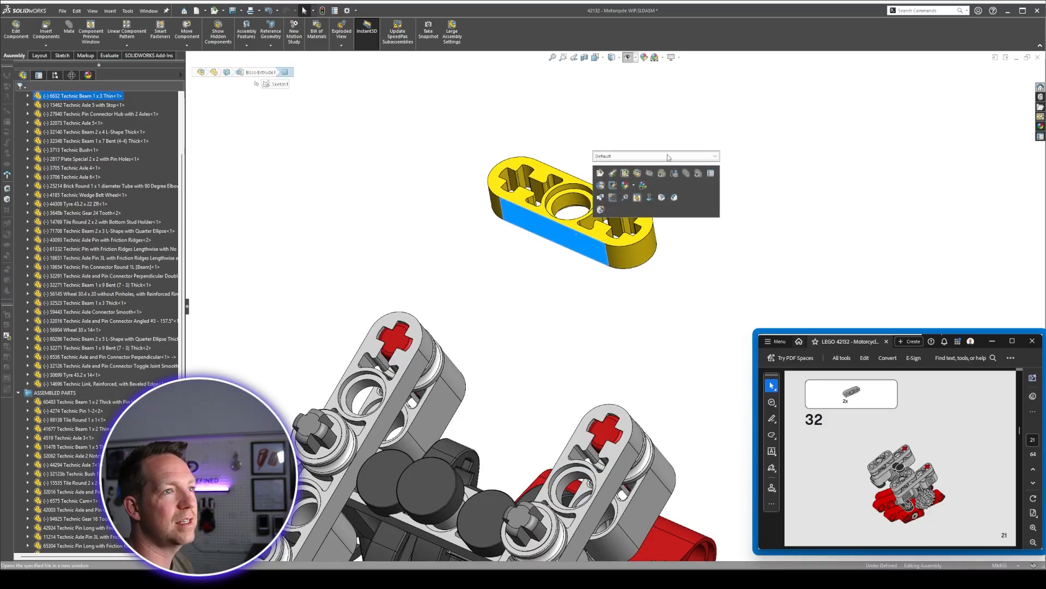
click(662, 156)
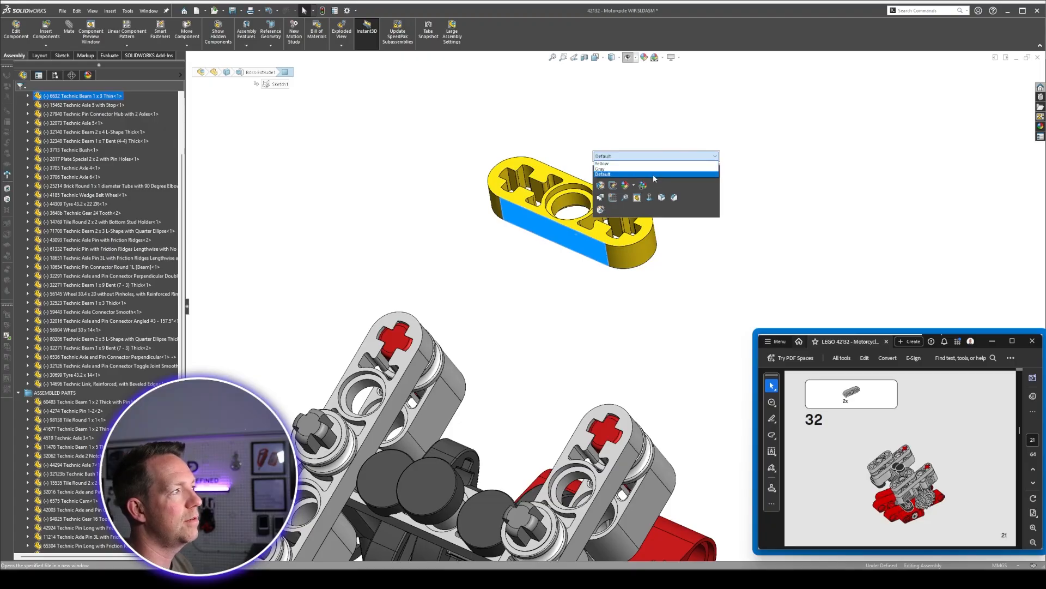
click(654, 169)
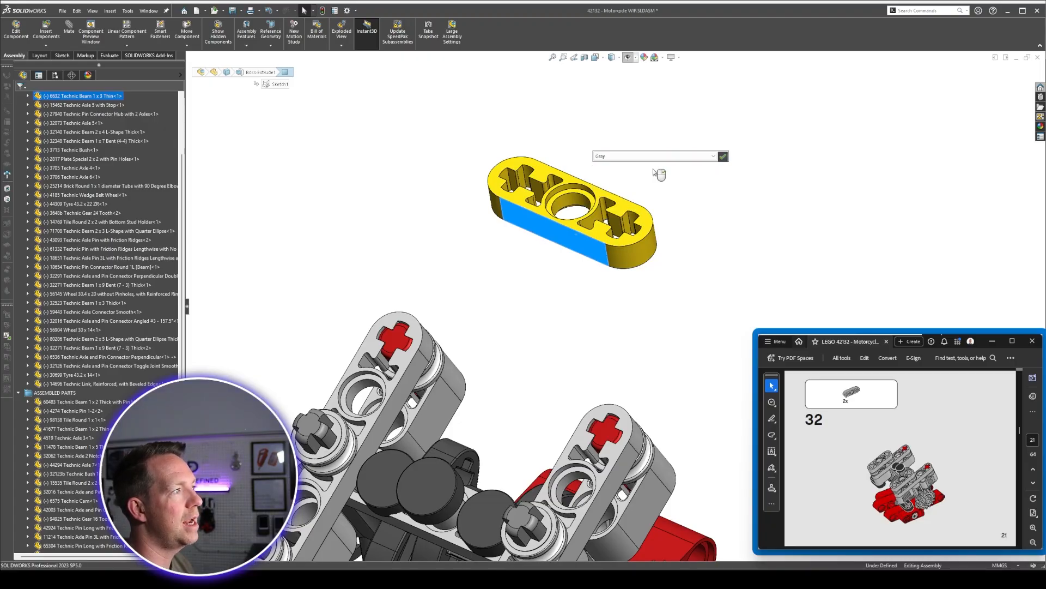
click(723, 157)
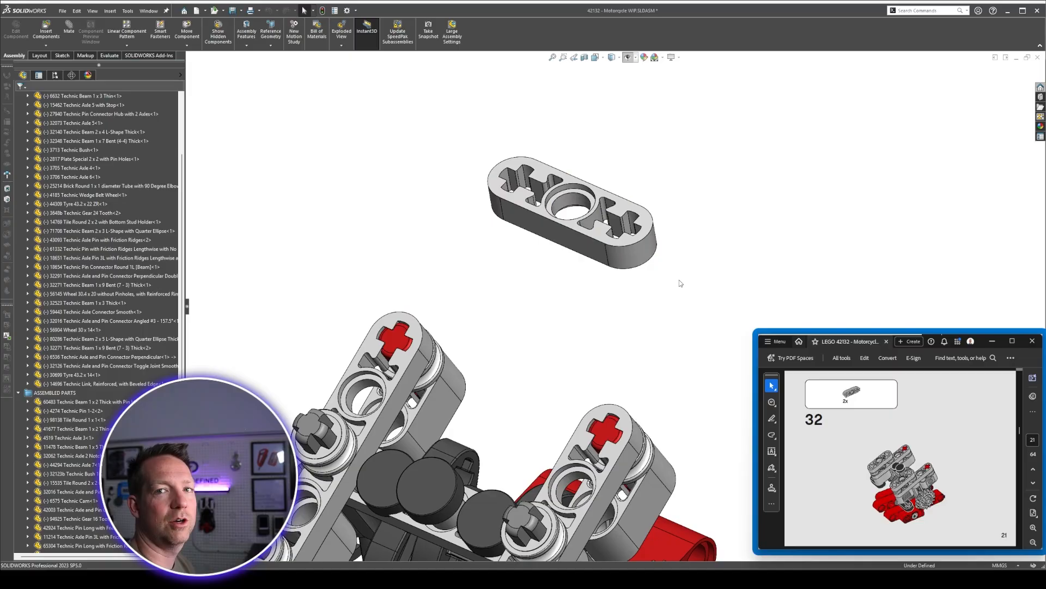
Switch the angled #3 axle and pin connector on the side away from the gear to its Gray configuration.
scroll(680, 284, up, 5)
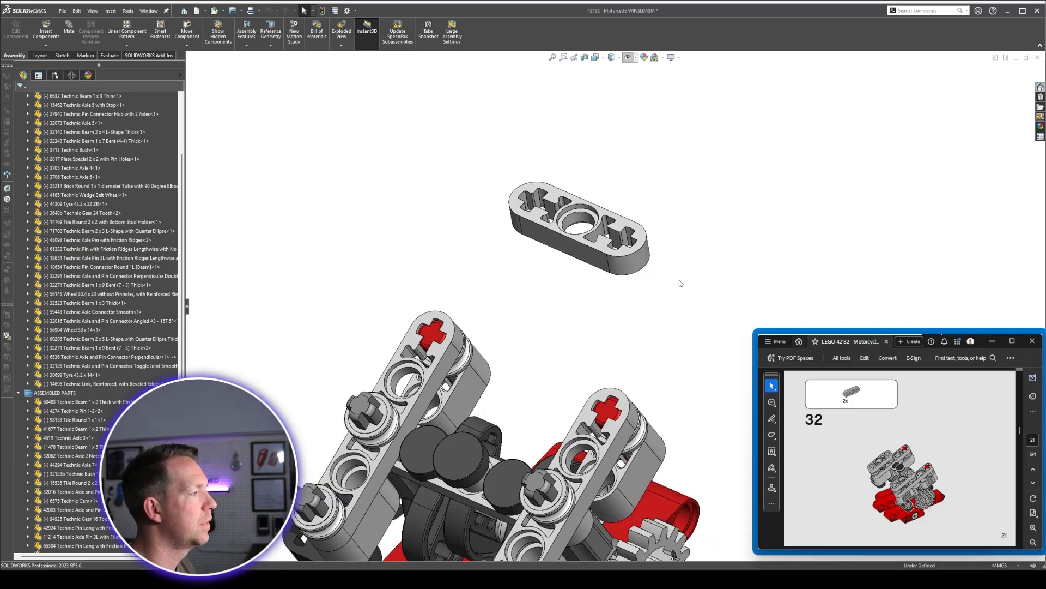
middle_drag(652, 381, 490, 382)
scroll(648, 339, down, 3)
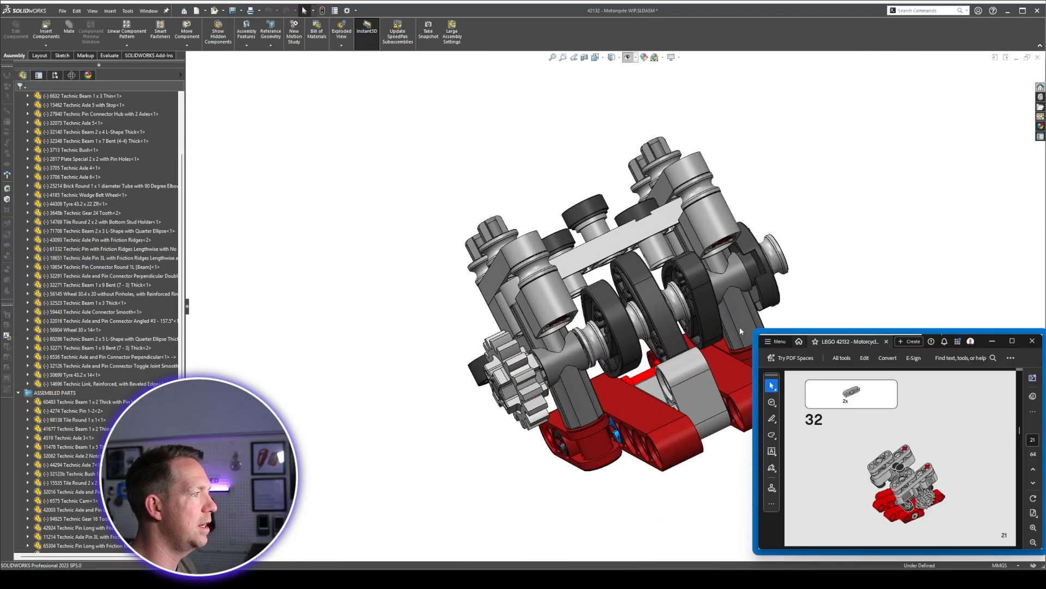
middle_drag(740, 326, 484, 354)
click(746, 306)
click(485, 354)
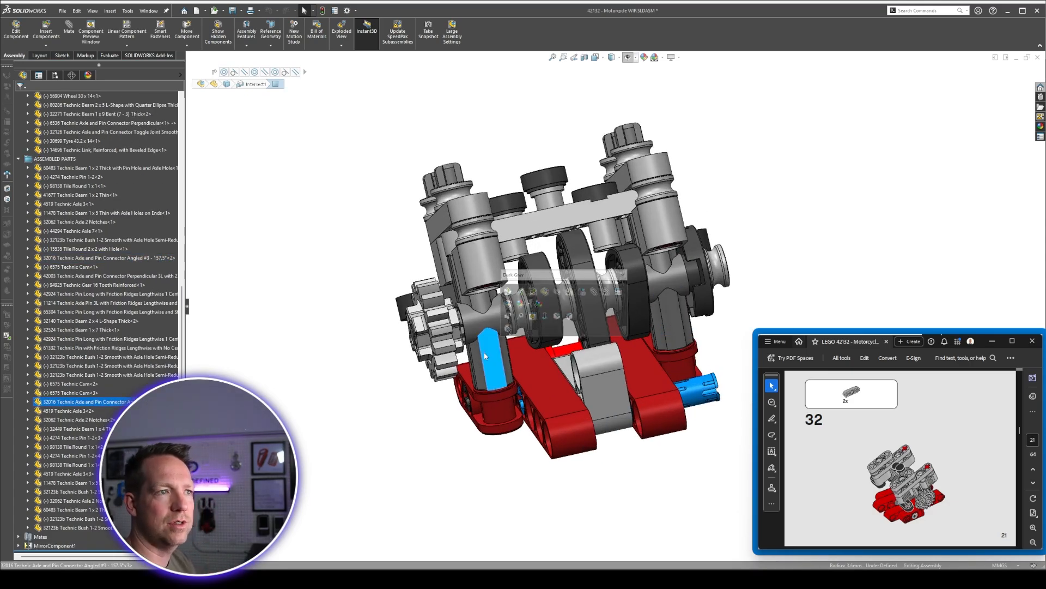
click(670, 309)
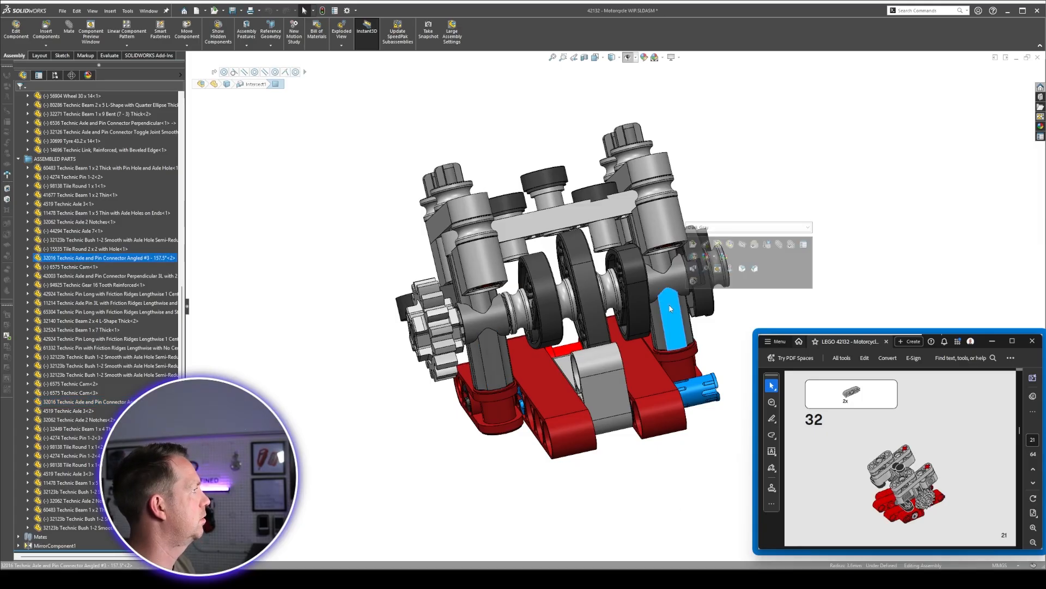
click(709, 227)
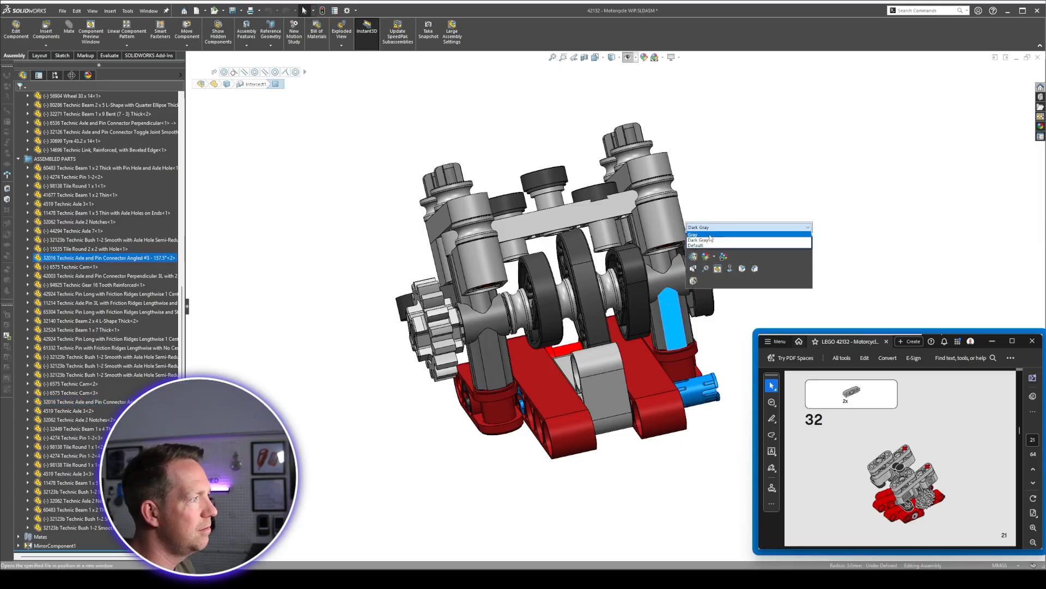
click(710, 235)
Switch the angled #3 axle and pin connector beside the gear to its Gray configuration as well.
click(495, 353)
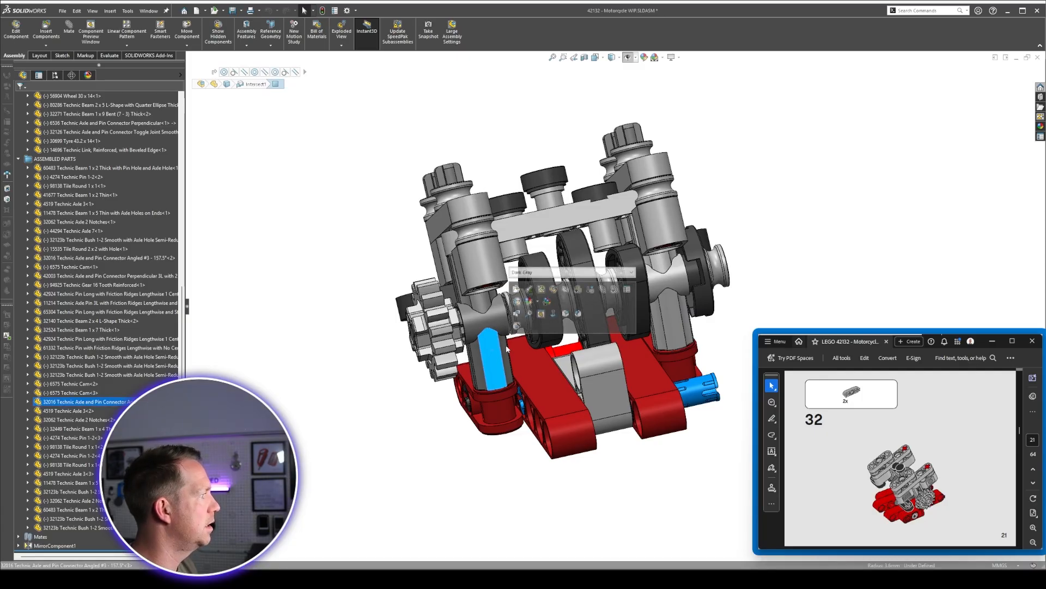
click(531, 268)
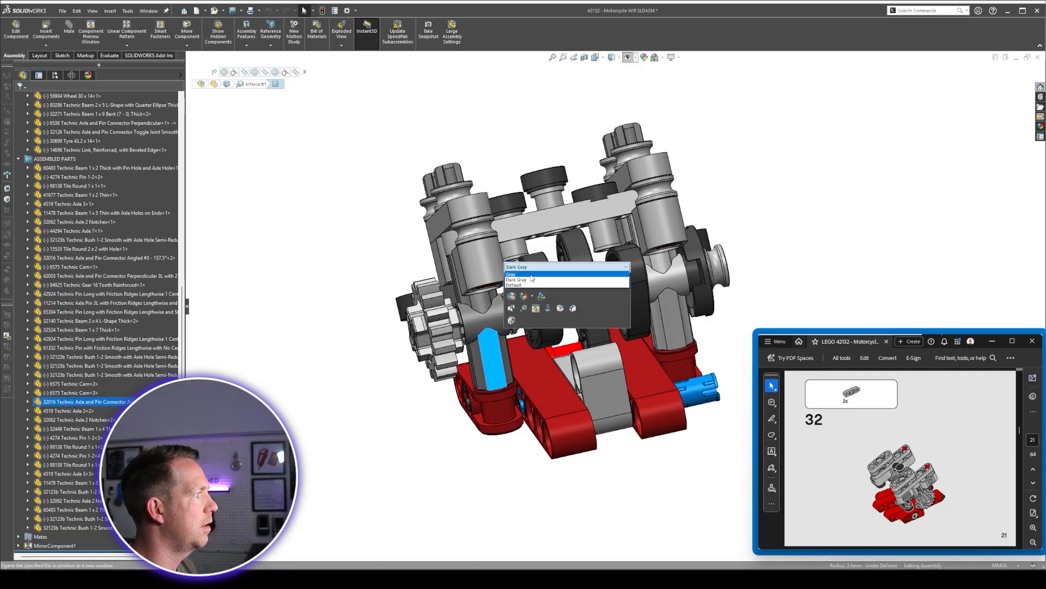
click(545, 278)
click(634, 267)
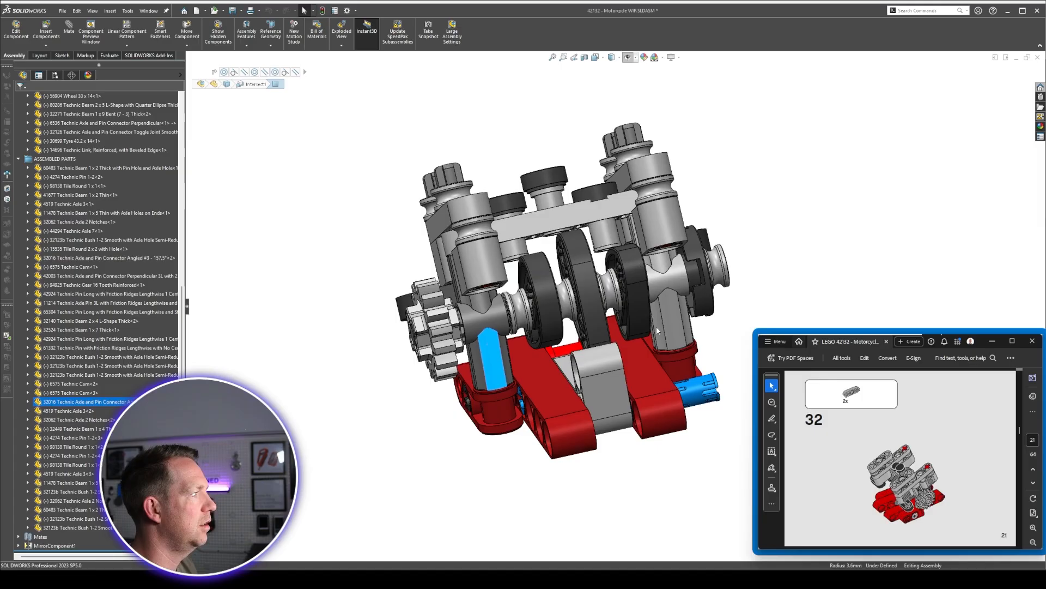
middle_drag(634, 267, 666, 282)
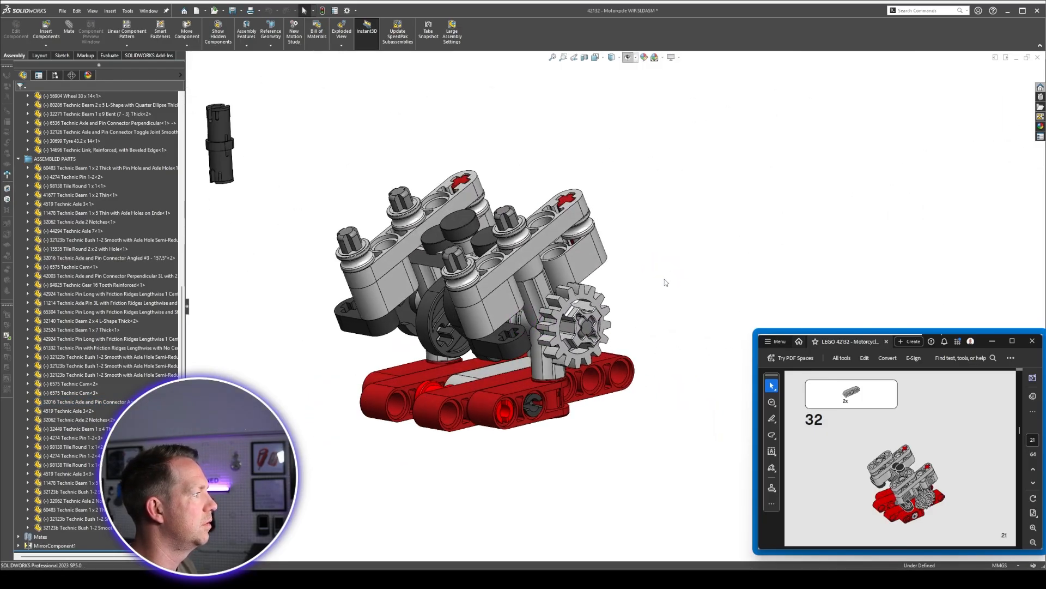
scroll(485, 272, up, 5)
middle_drag(467, 274, 515, 264)
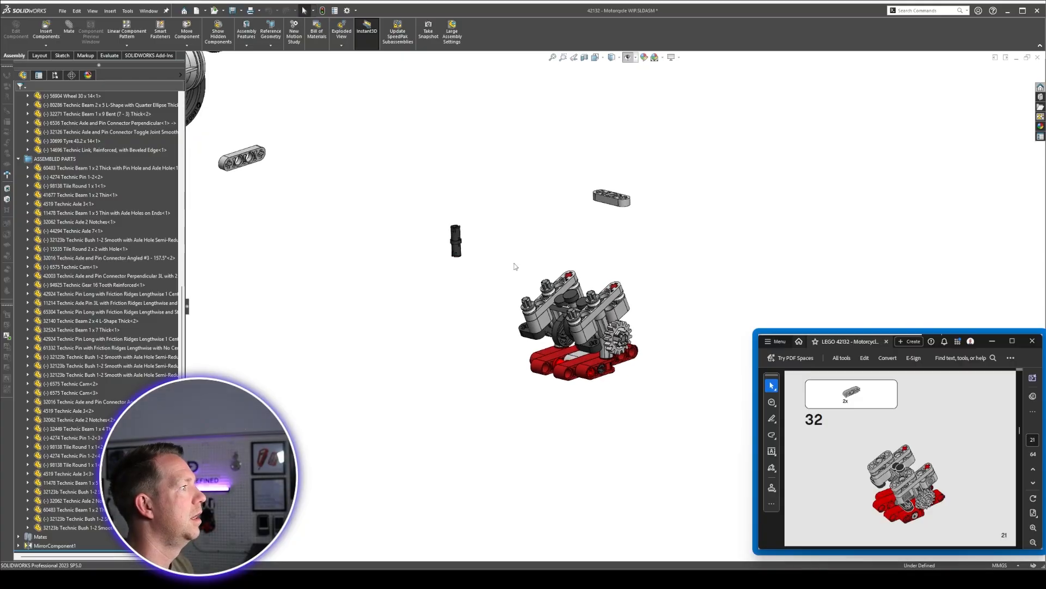
scroll(603, 271, down, 2)
middle_drag(615, 234, 622, 265)
scroll(622, 264, down, 3)
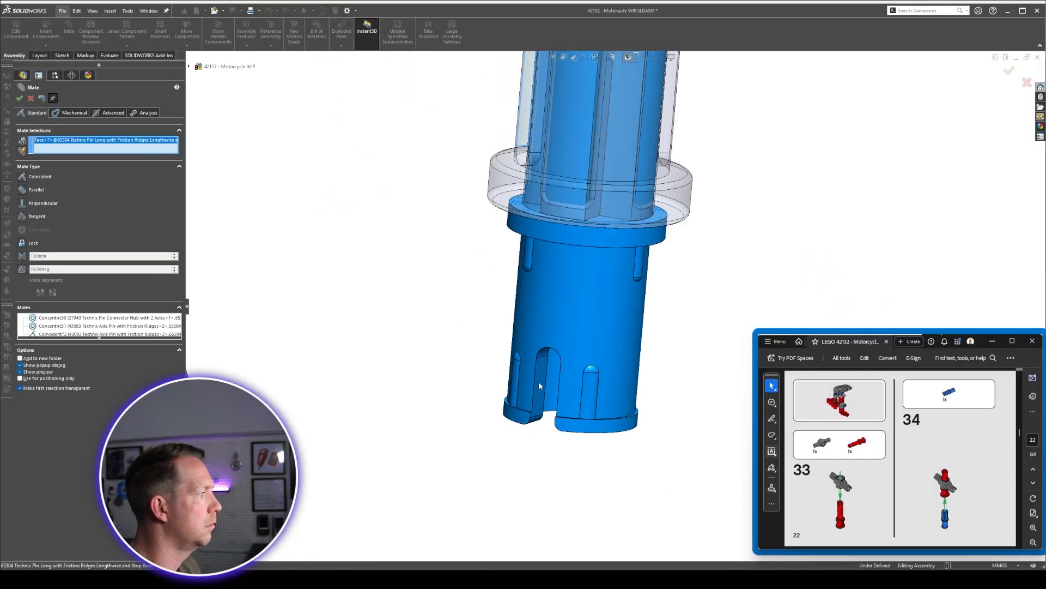
Mate the blue pin parallel to the red pin, then replace the hub's coincident mate to seat the hub against the red pin's collar.
click(539, 386)
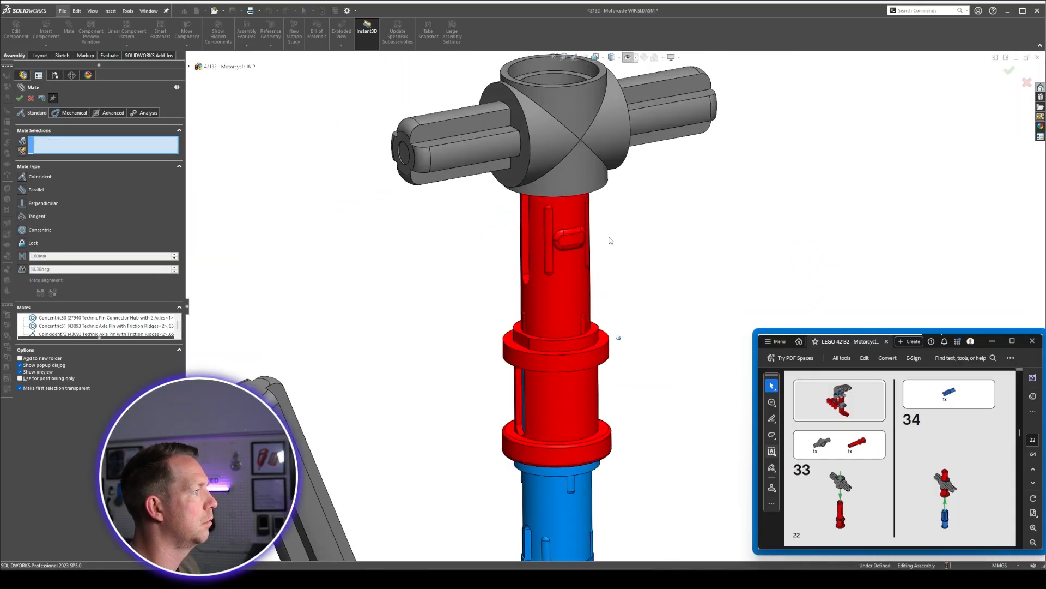
drag(98, 338, 98, 422)
click(73, 351)
key(Delete)
click(530, 356)
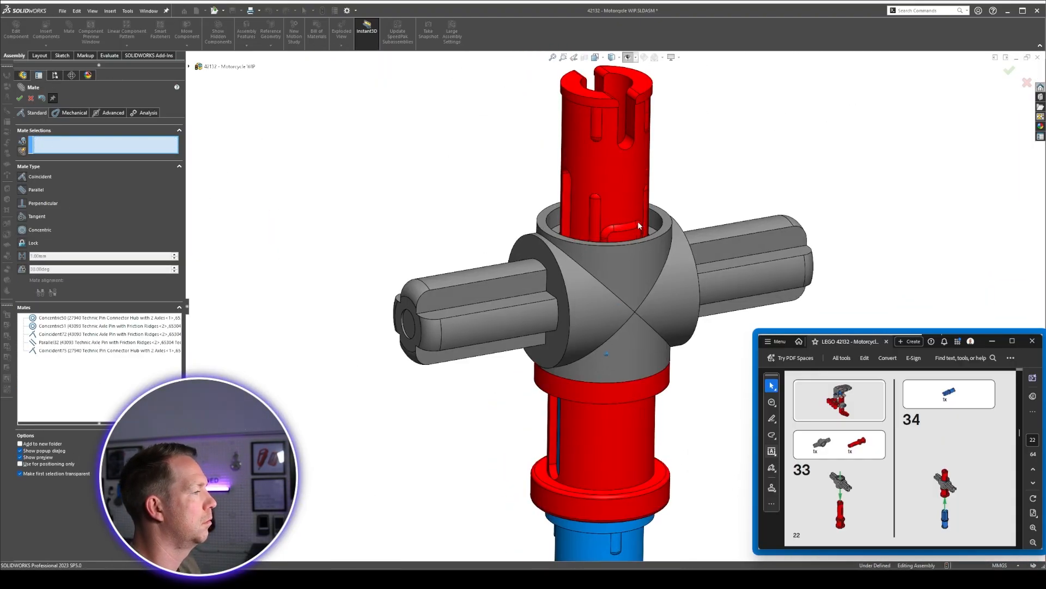
Add a parallel mate between the two-axle connector hub and the red pin to fix the hub's rotation.
middle_drag(639, 227, 669, 202)
scroll(549, 241, down, 4)
click(549, 240)
click(252, 374)
Mate a gray perpendicular axle and pin connector concentrically onto the blue pin, seating it against the pin's collar.
scroll(614, 355, up, 8)
scroll(901, 458, down, 1)
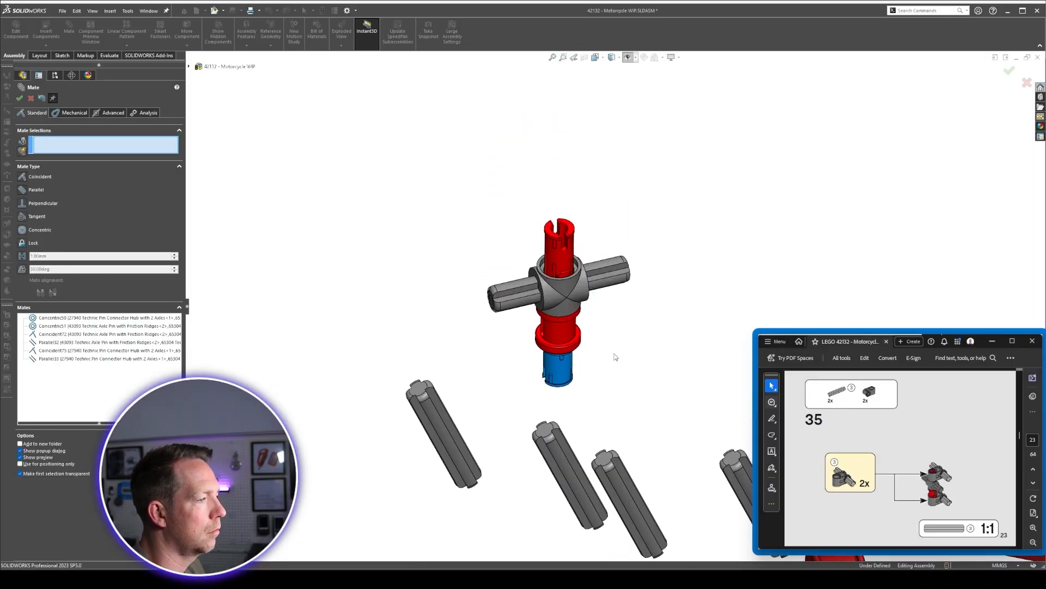
middle_drag(614, 355, 665, 367)
scroll(537, 255, up, 3)
scroll(545, 218, down, 6)
click(671, 332)
click(540, 291)
right_click(538, 320)
scroll(537, 305, down, 6)
click(616, 305)
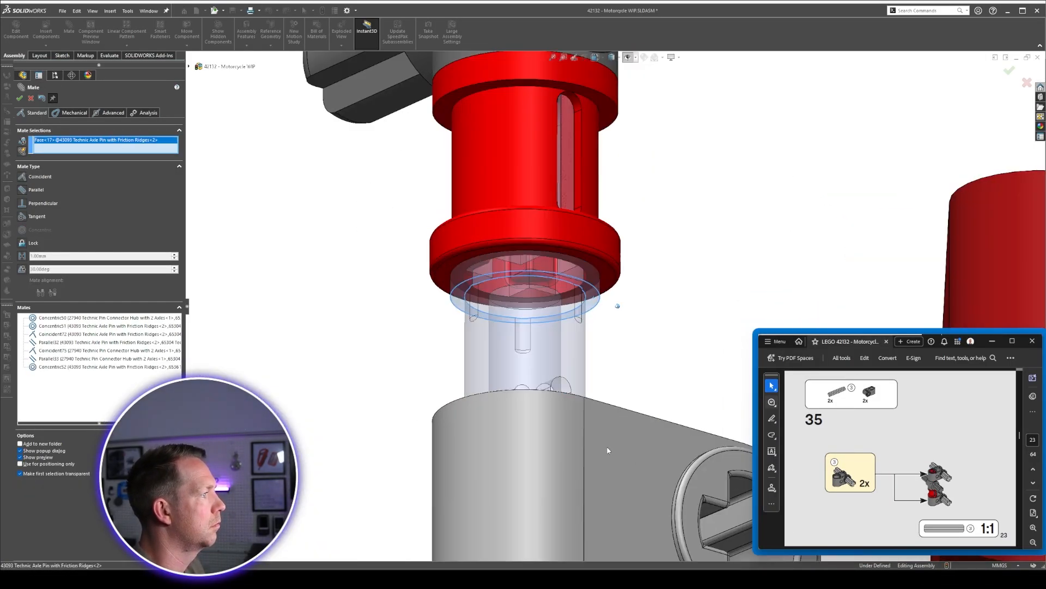
click(607, 448)
Mate a Technic Axle 3 through the axle hole of the lower perpendicular connector.
scroll(545, 327, up, 6)
click(450, 434)
click(635, 332)
scroll(683, 373, down, 5)
scroll(611, 361, up, 10)
click(20, 98)
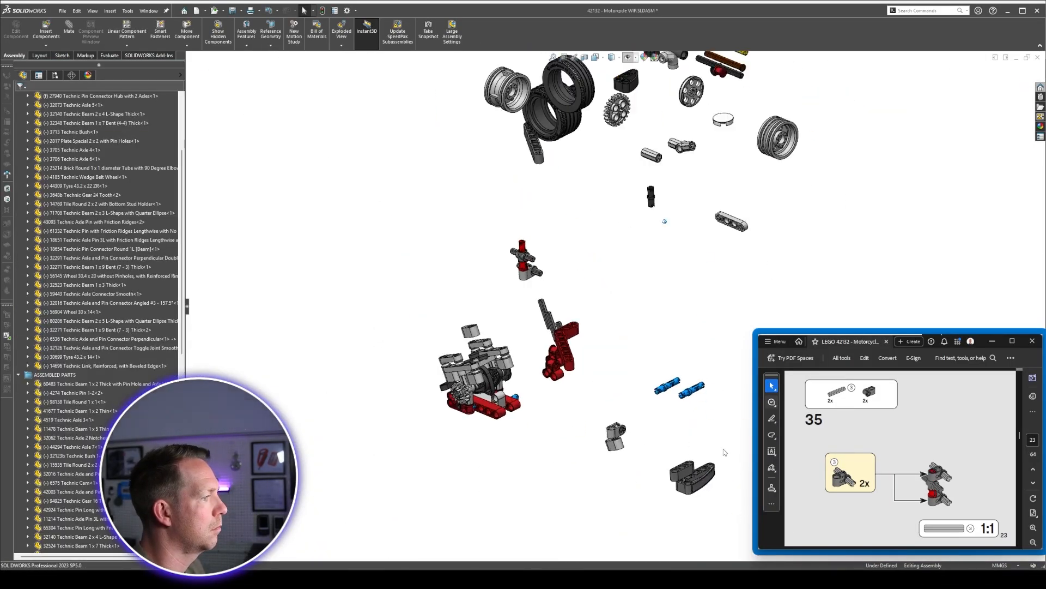
Mate a second perpendicular axle and pin connector concentrically onto the red pin, seating its underside on the two-axle hub.
scroll(545, 256, down, 8)
click(69, 28)
click(539, 256)
click(417, 243)
right_click(417, 243)
drag(476, 258, 476, 176)
scroll(477, 176, down, 3)
click(467, 523)
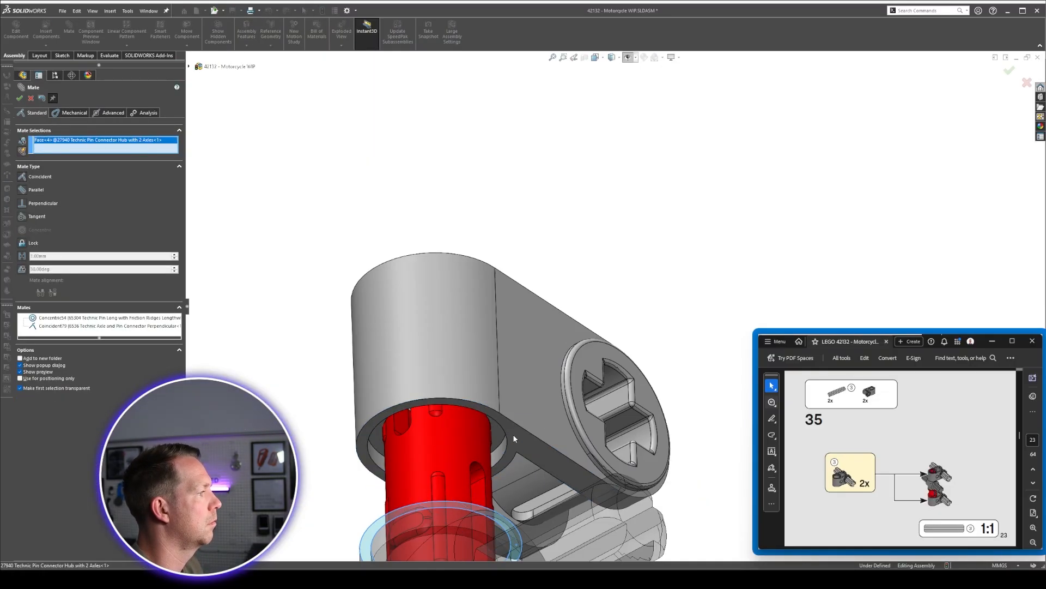
click(514, 439)
Mate another Technic Axle 3 into the upper connector's axle hole, with its end flush with the lower axle's end.
scroll(558, 233, up, 6)
scroll(558, 233, down, 6)
click(794, 147)
click(558, 357)
scroll(481, 204, up, 6)
click(481, 206)
click(479, 357)
scroll(490, 327, up, 3)
middle_drag(763, 349, 632, 377)
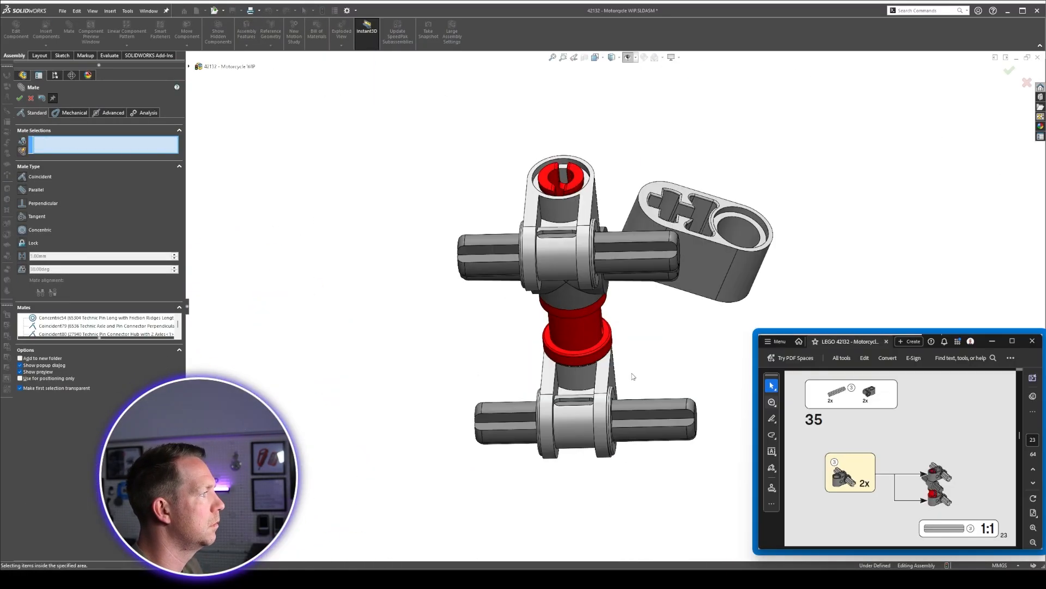
key(Escape)
Move the loose gray 1 x 2 beam clear of the connector subassembly.
scroll(643, 305, up, 4)
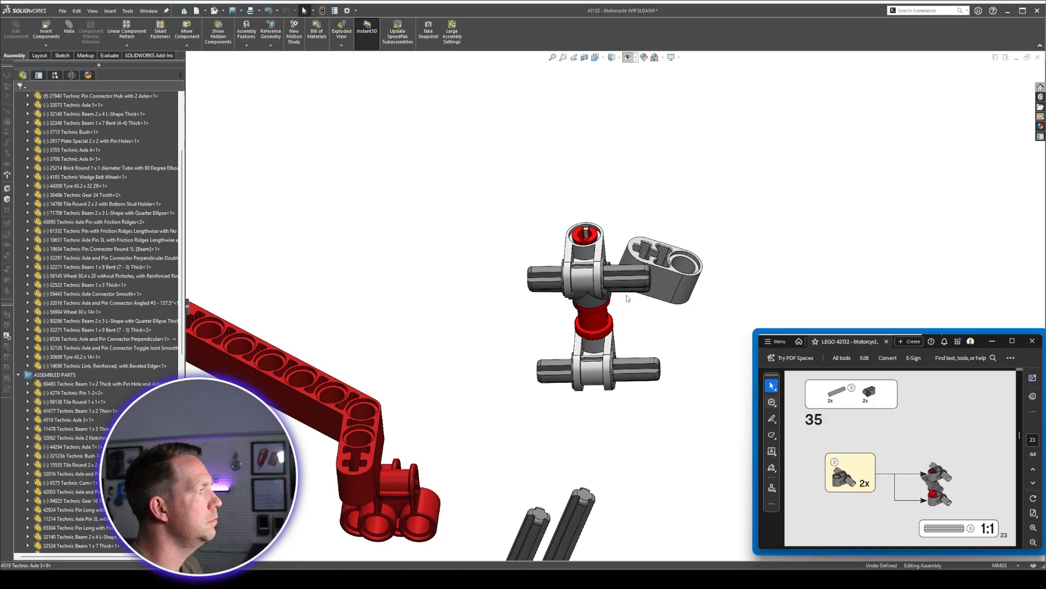
middle_drag(627, 300, 632, 322)
drag(653, 281, 686, 222)
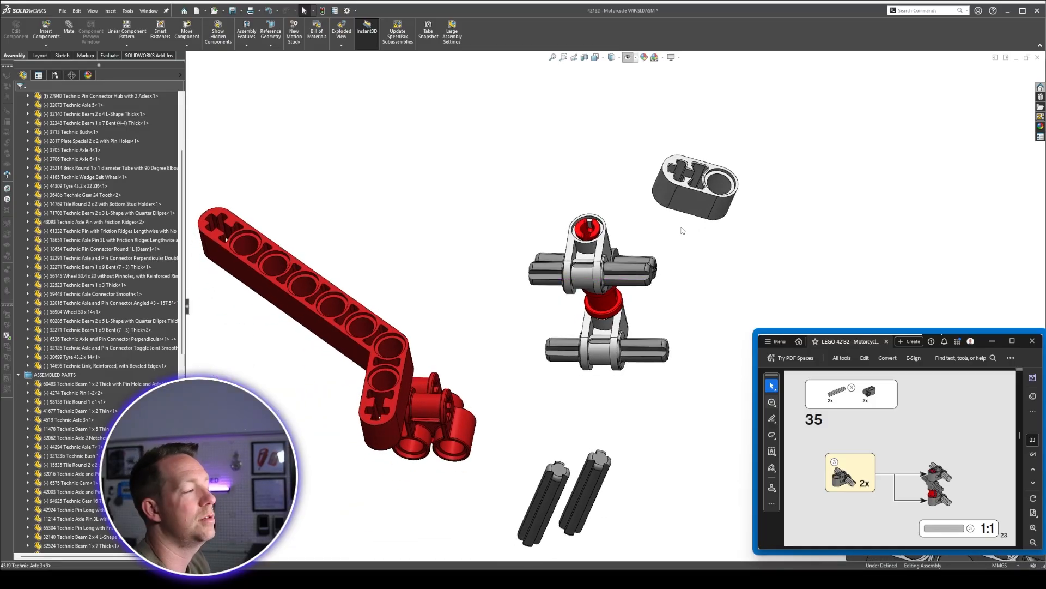
Slide the upper axle sideways in its connector until it is roughly centred.
middle_drag(683, 230, 654, 303)
scroll(656, 305, down, 4)
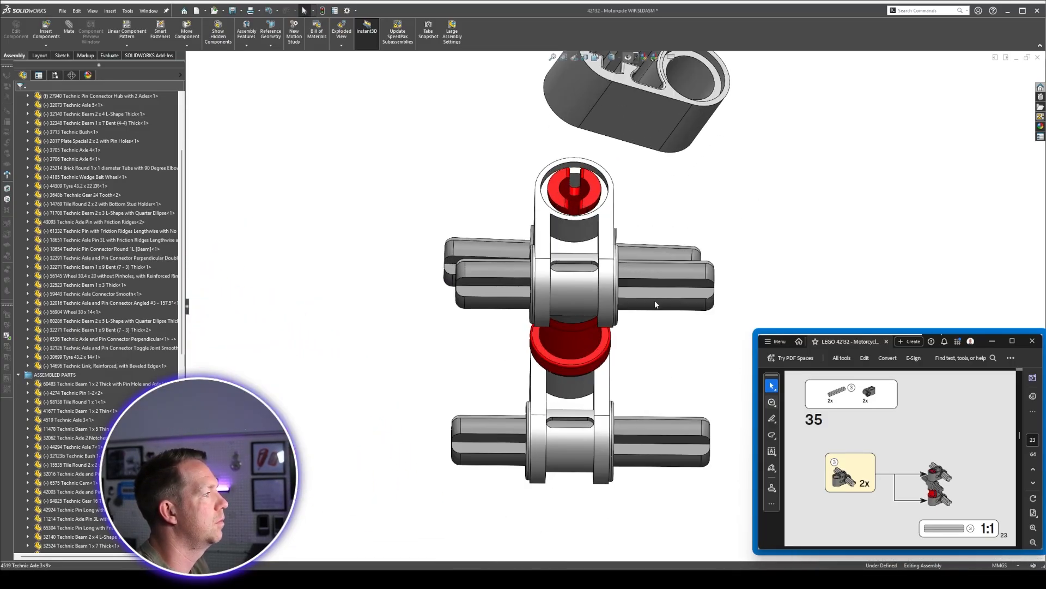
mouse_move(664, 294)
mouse_down()
mouse_move(652, 294)
mouse_move(722, 297)
mouse_move(566, 301)
mouse_move(720, 298)
mouse_move(573, 295)
mouse_move(665, 308)
mouse_move(593, 297)
mouse_move(647, 303)
mouse_up()
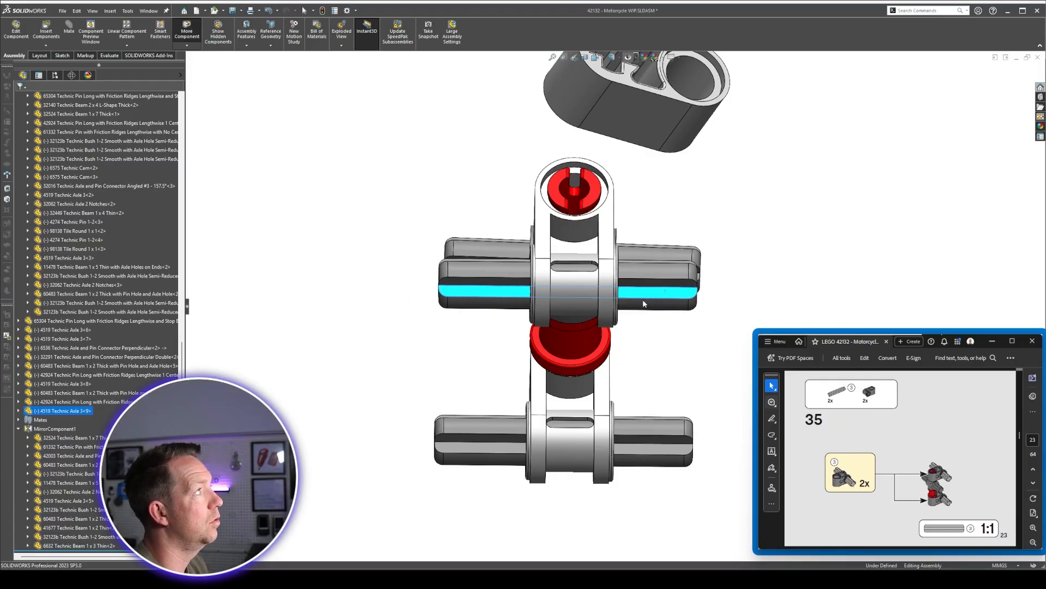
ctrl+click(609, 275)
click(680, 314)
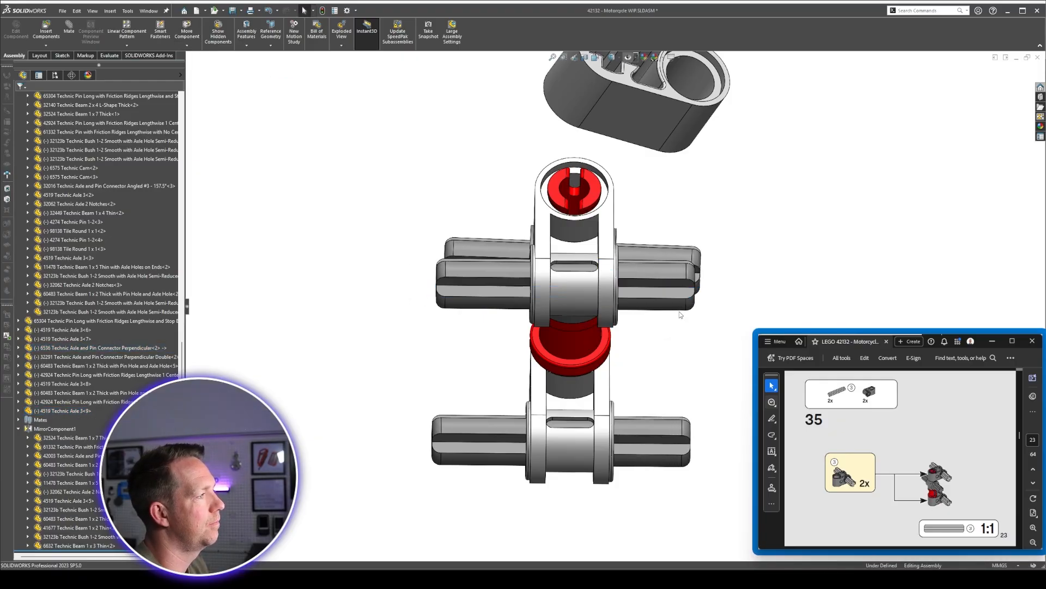
Add a centered width mate between the upper axle's two end faces and the two side faces of its connector.
mouse_move(681, 312)
middle_down()
mouse_move(670, 311)
mouse_move(674, 321)
middle_up()
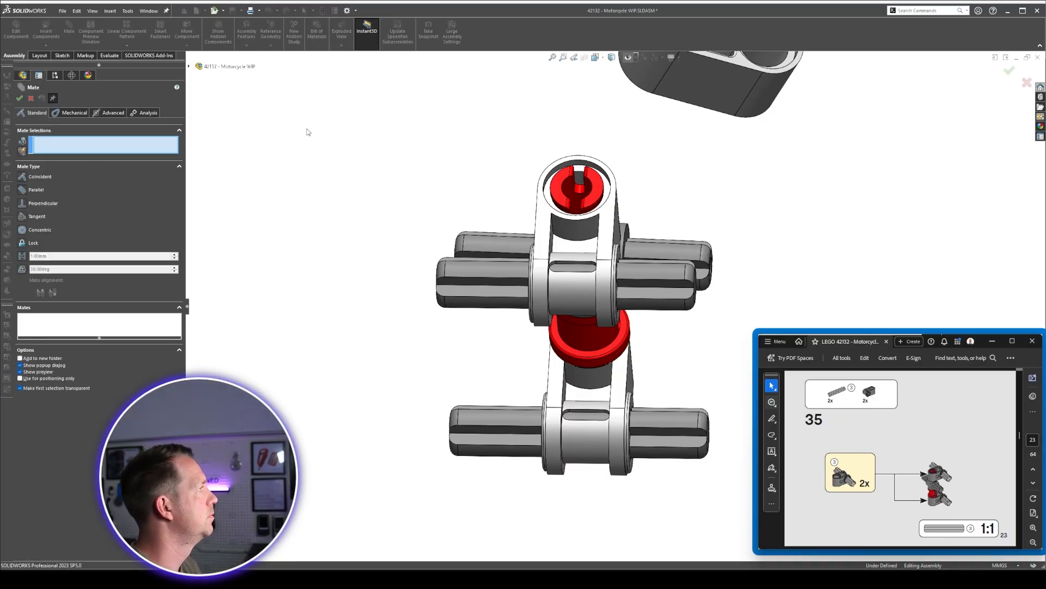
click(114, 113)
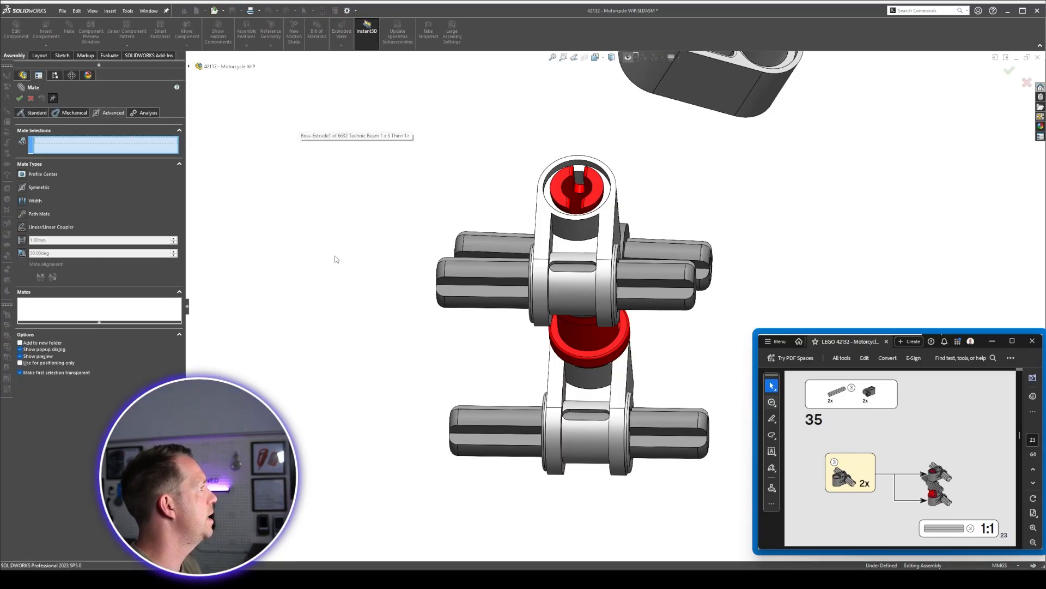
click(22, 200)
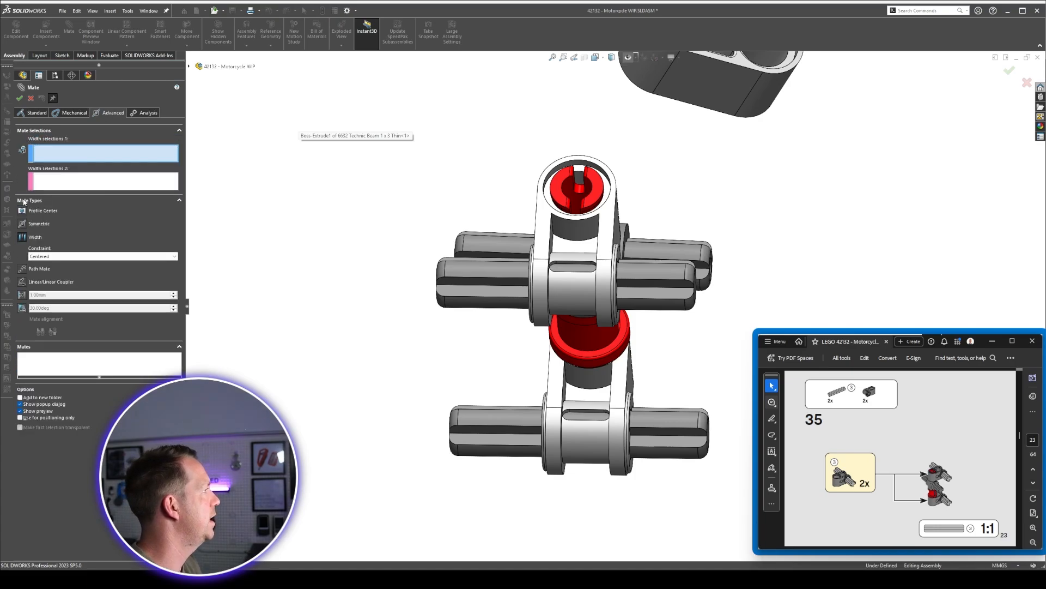
middle_drag(572, 285, 801, 290)
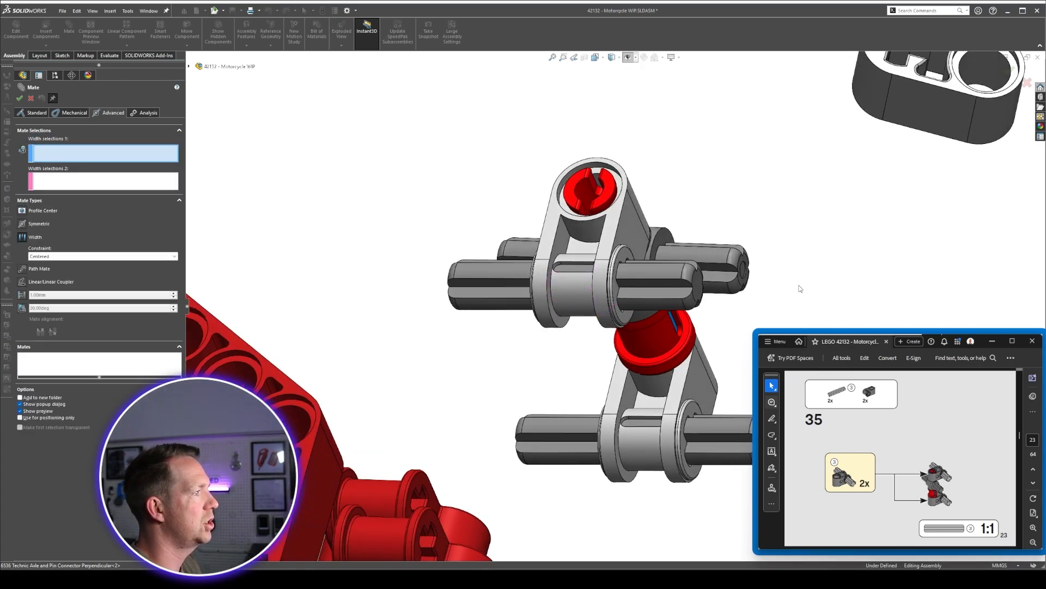
scroll(801, 290, down, 1)
middle_drag(448, 287, 382, 296)
click(369, 297)
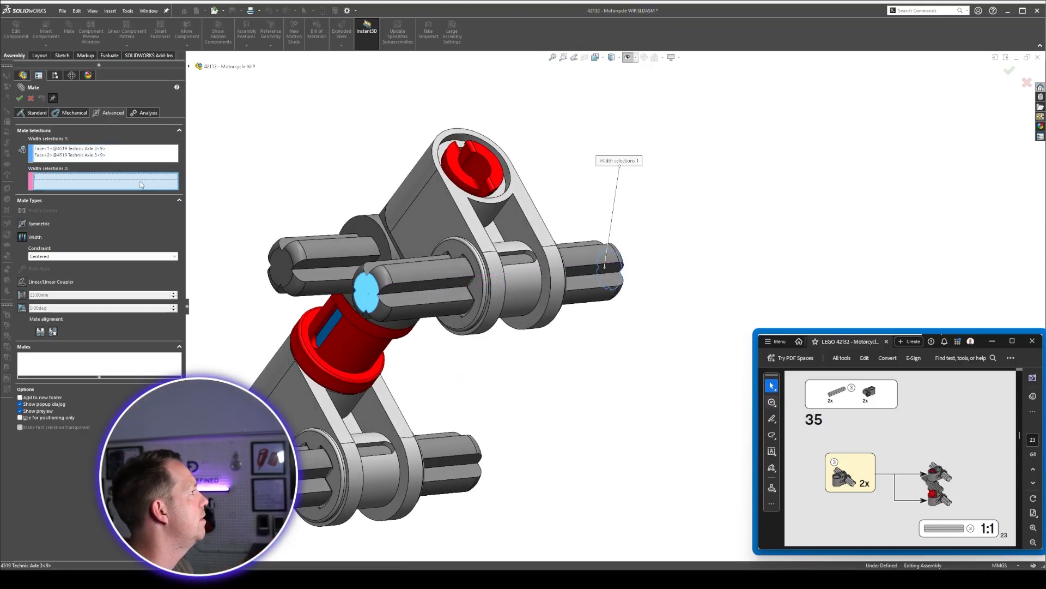
click(460, 252)
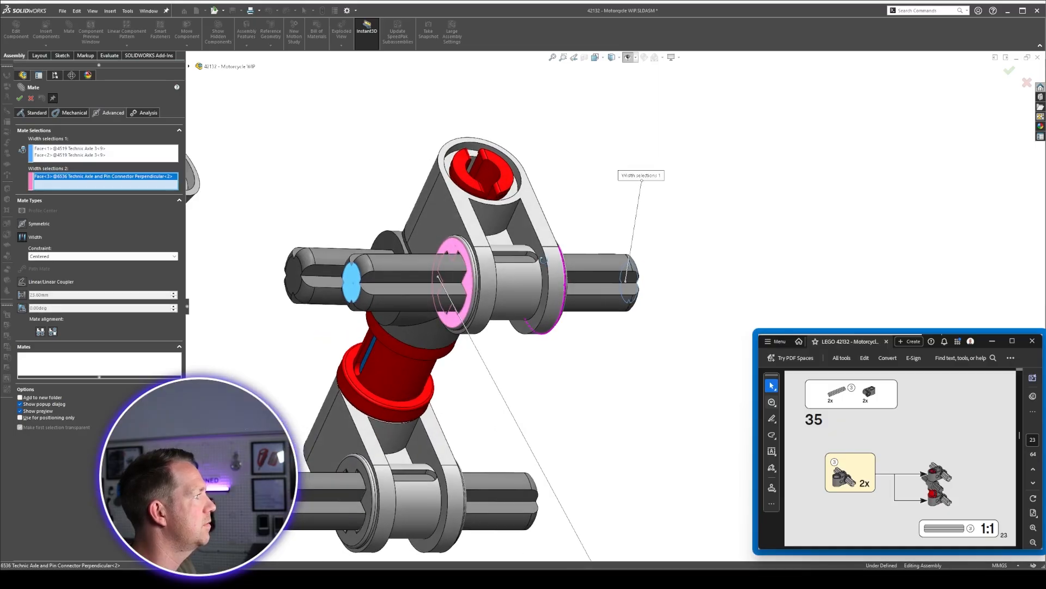
middle_drag(460, 252, 558, 267)
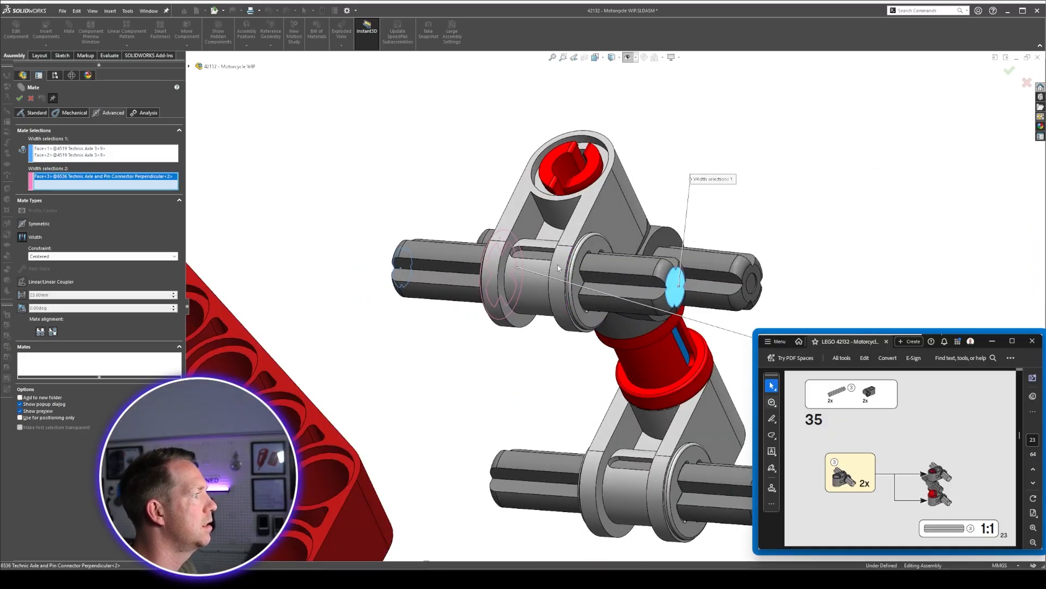
click(598, 247)
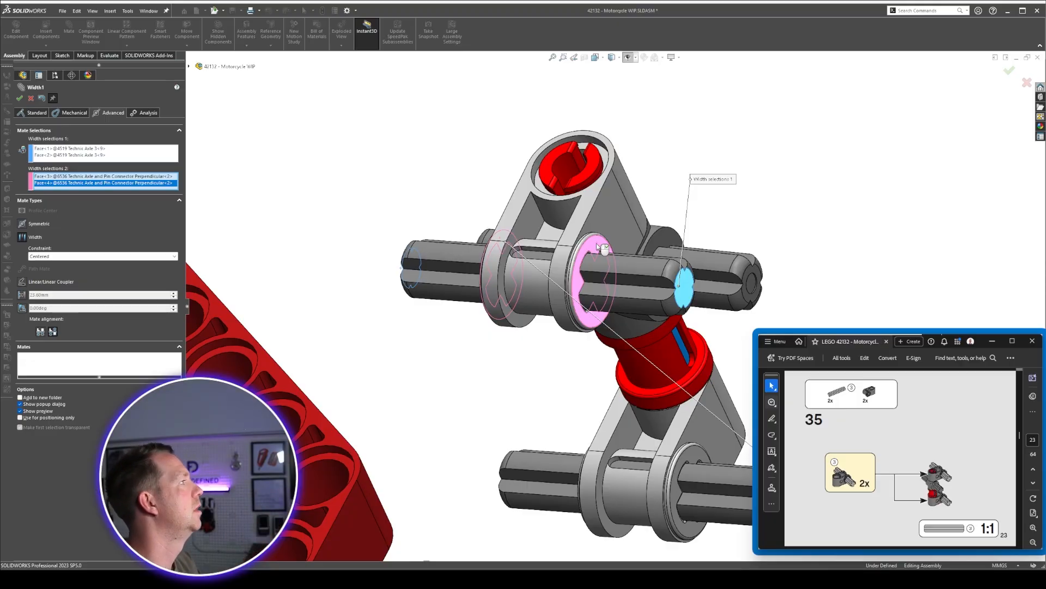
click(22, 99)
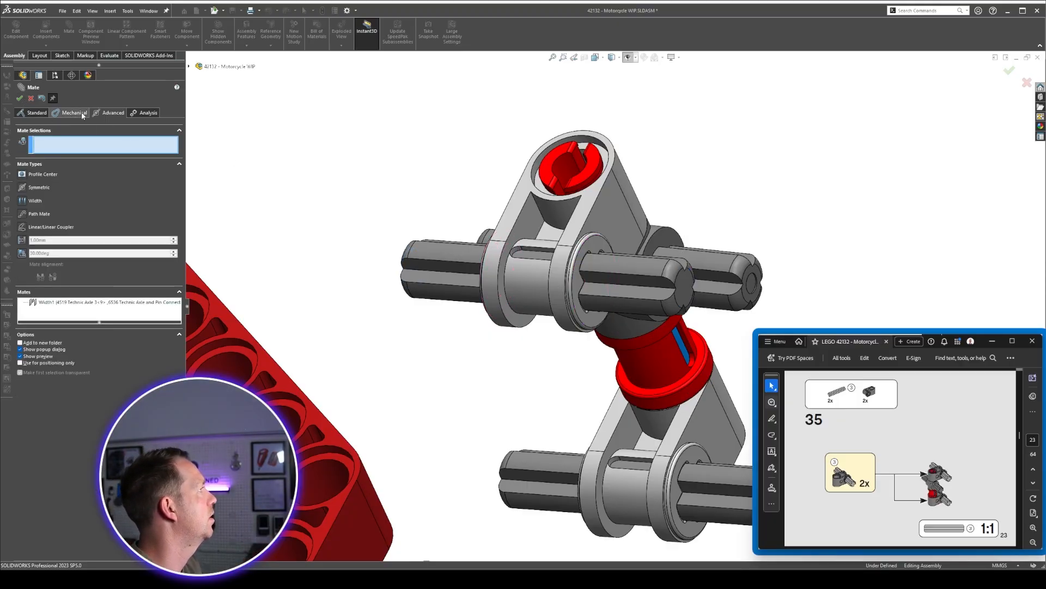
key(Escape)
Measure from the upper connector's side face to the axle's end face on both sides to check the centring.
scroll(594, 254, down, 2)
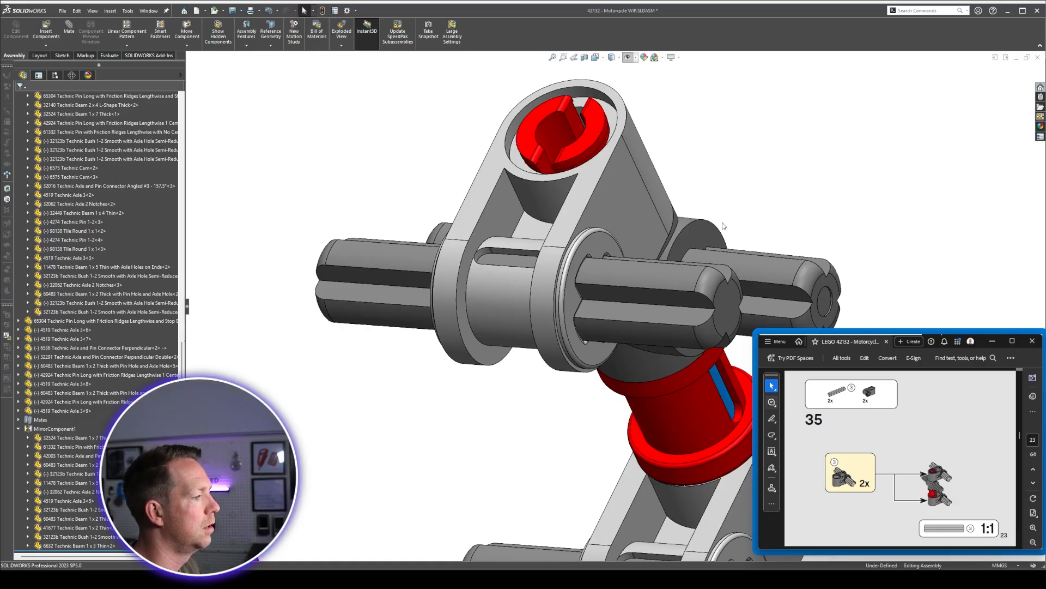
key(m)
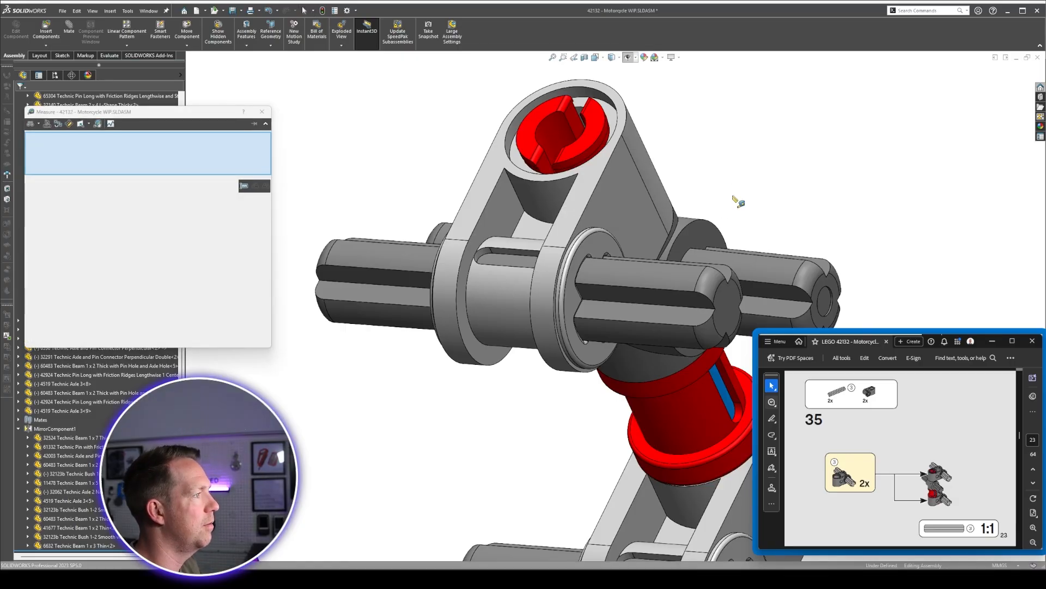
click(602, 247)
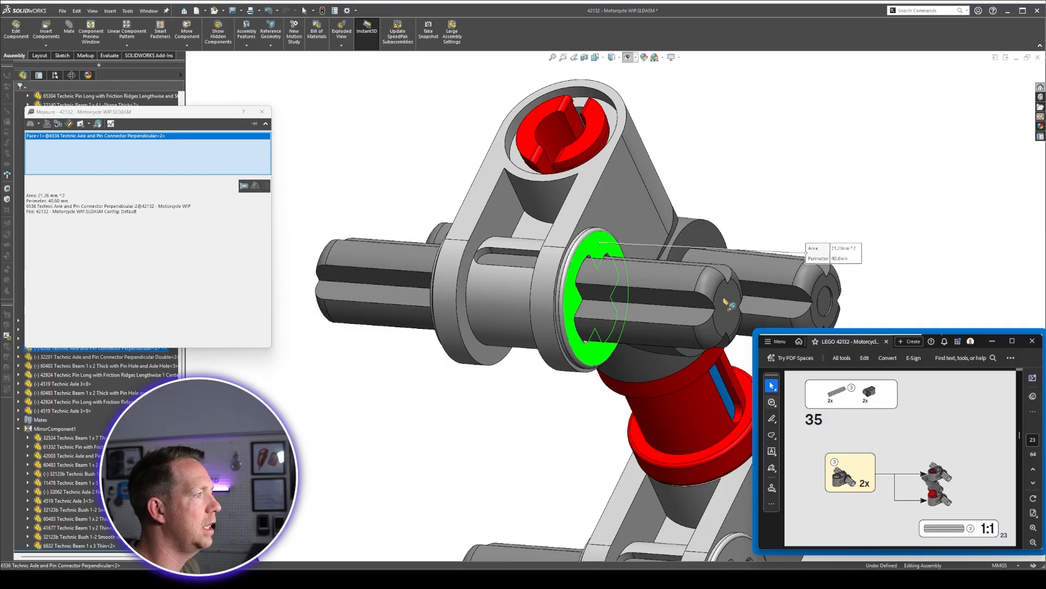
click(727, 301)
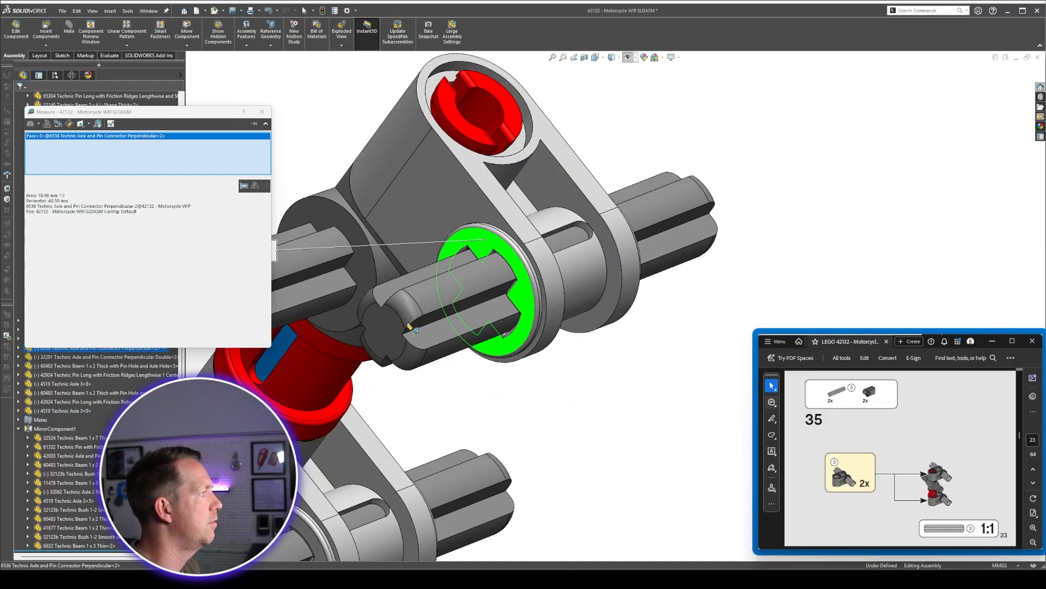
click(391, 334)
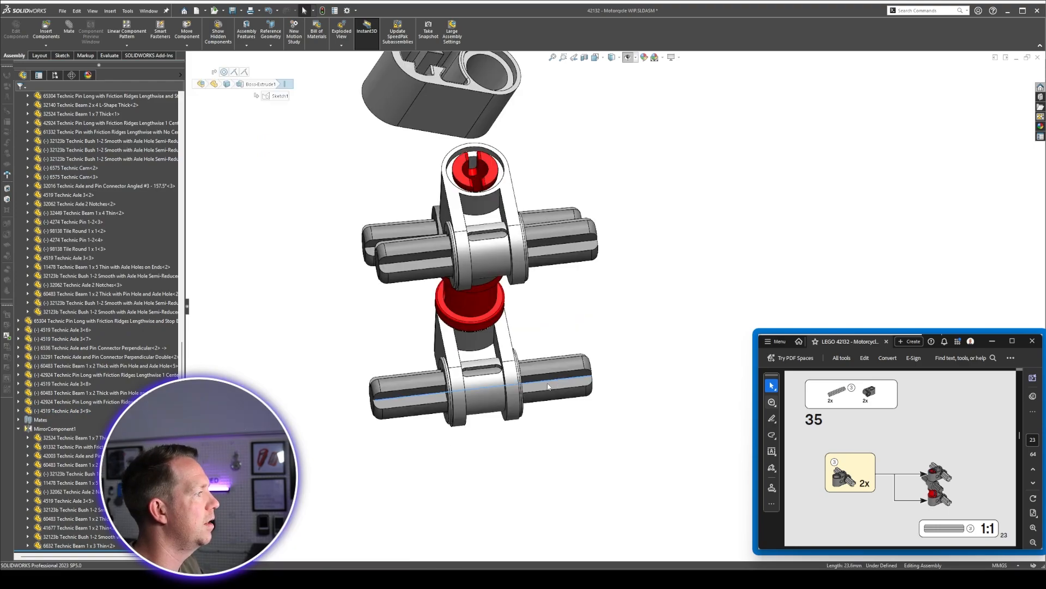
Swing the lower axle to test how it moves with the upper one, and compare the end faces of both axles.
drag(555, 383, 570, 381)
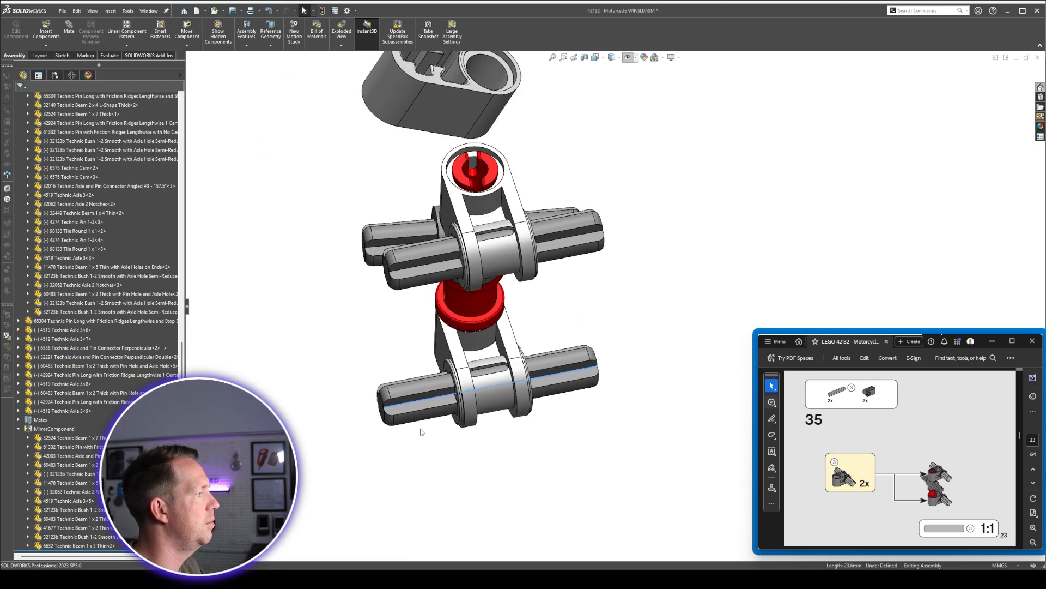
middle_drag(420, 431, 402, 414)
click(381, 408)
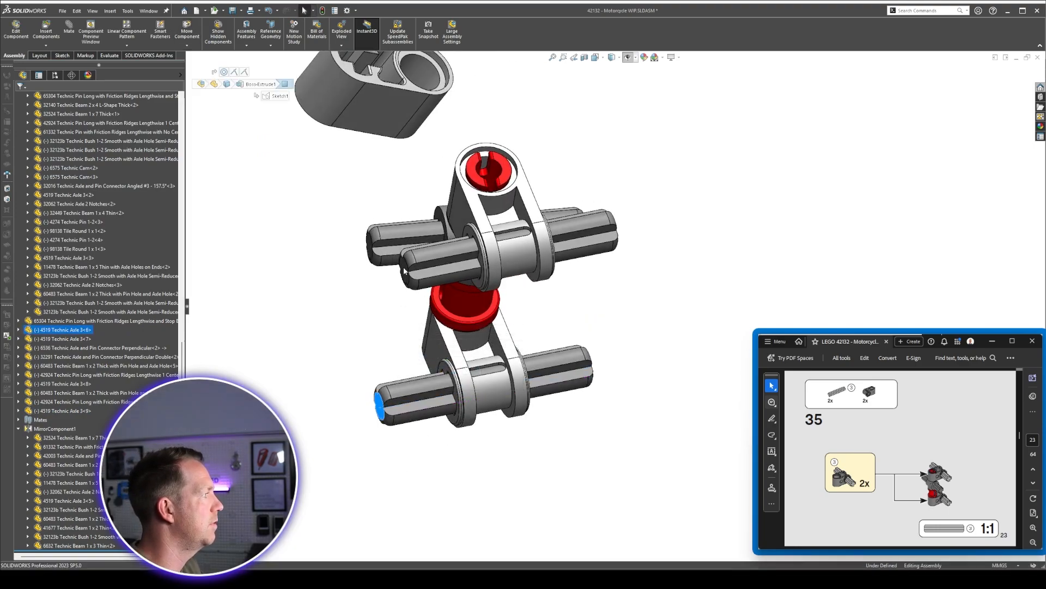
ctrl+click(407, 274)
scroll(482, 364, up, 4)
click(481, 364)
For step 36, mate one red double perpendicular connector onto the lower axle and the other onto the two-axle hub.
middle_drag(482, 364, 545, 403)
scroll(605, 421, up, 8)
scroll(608, 424, down, 5)
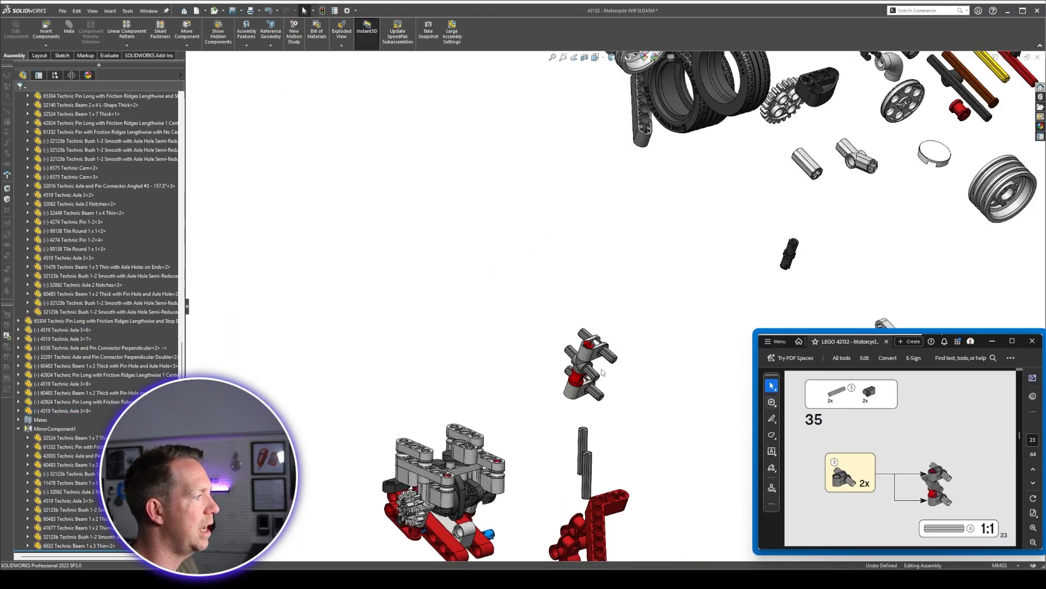
middle_drag(616, 406, 604, 419)
scroll(530, 428, down, 4)
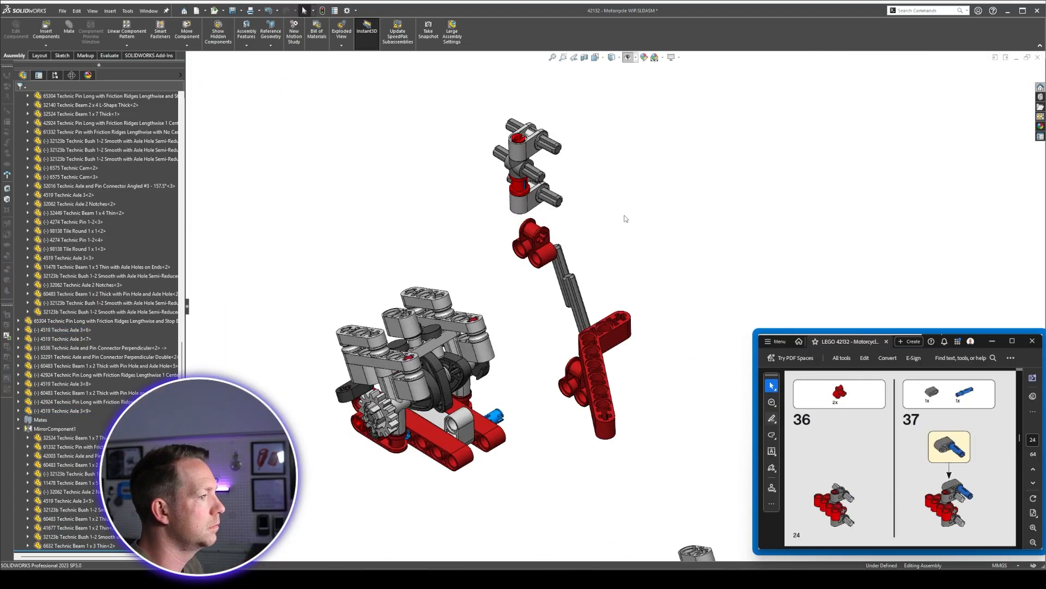
scroll(491, 273, down, 5)
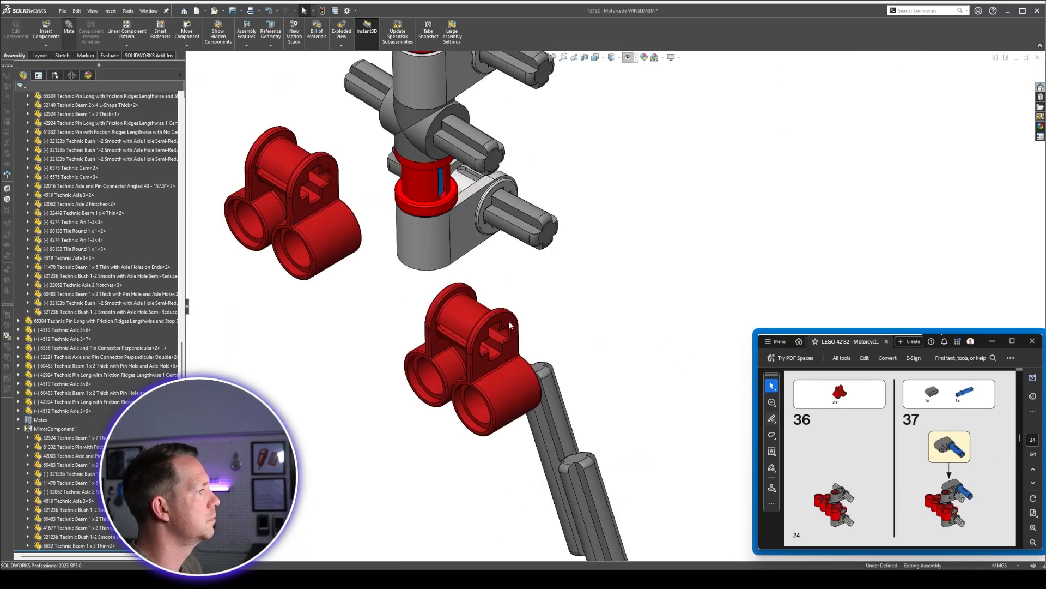
click(491, 444)
scroll(480, 348, up, 2)
scroll(480, 349, down, 5)
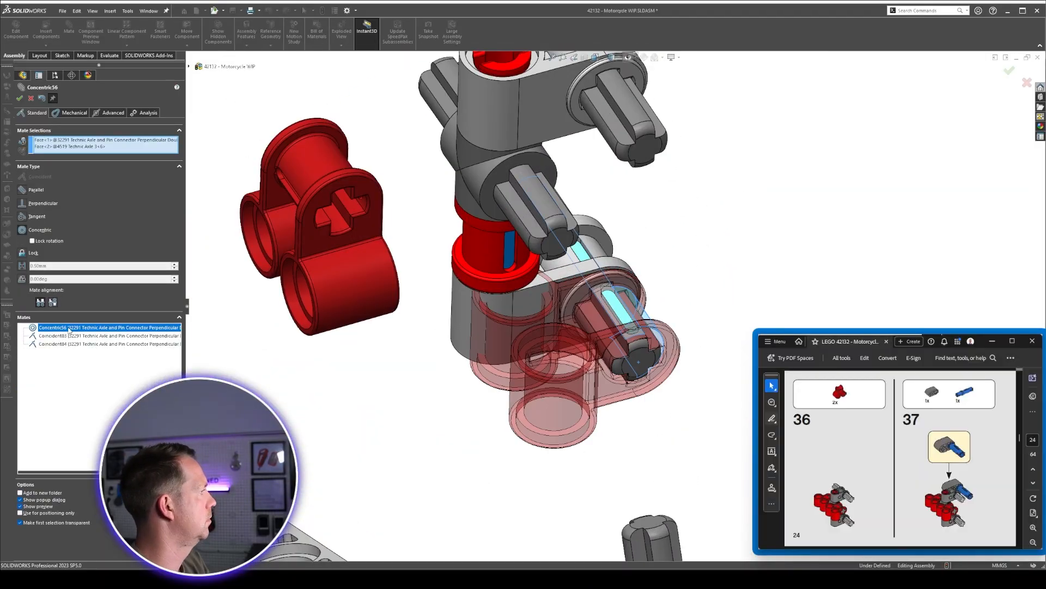
click(542, 199)
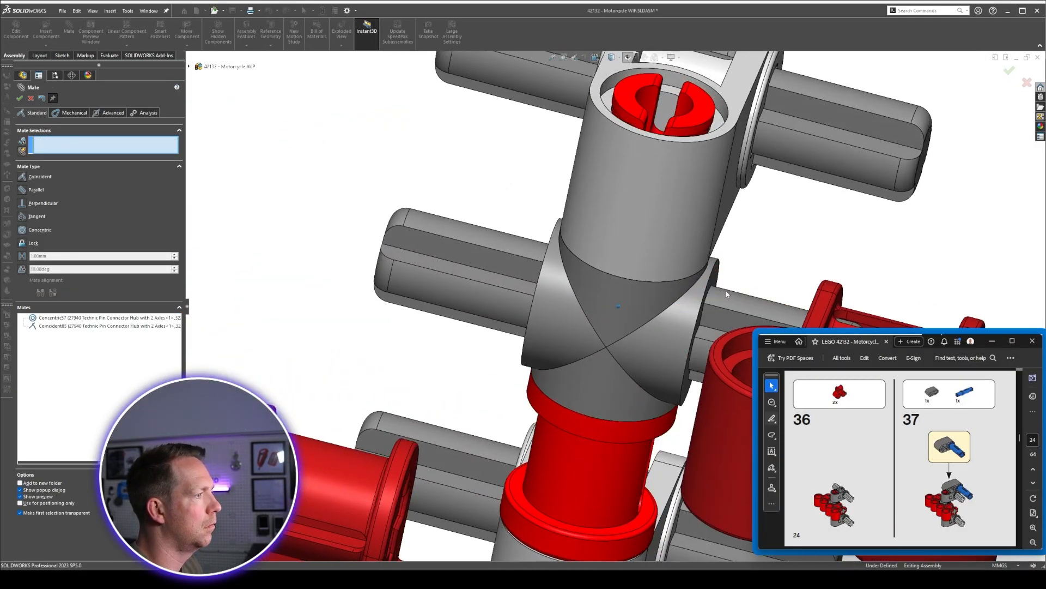
click(676, 290)
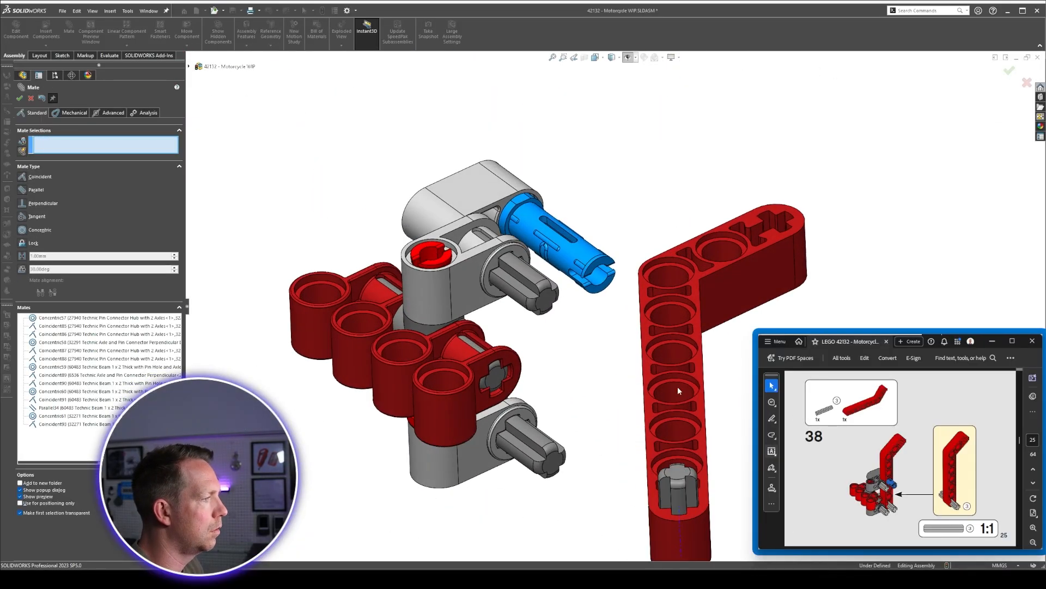
Mate the red 1 x 9 bent beam to the subassembly as shown in step 38.
click(677, 393)
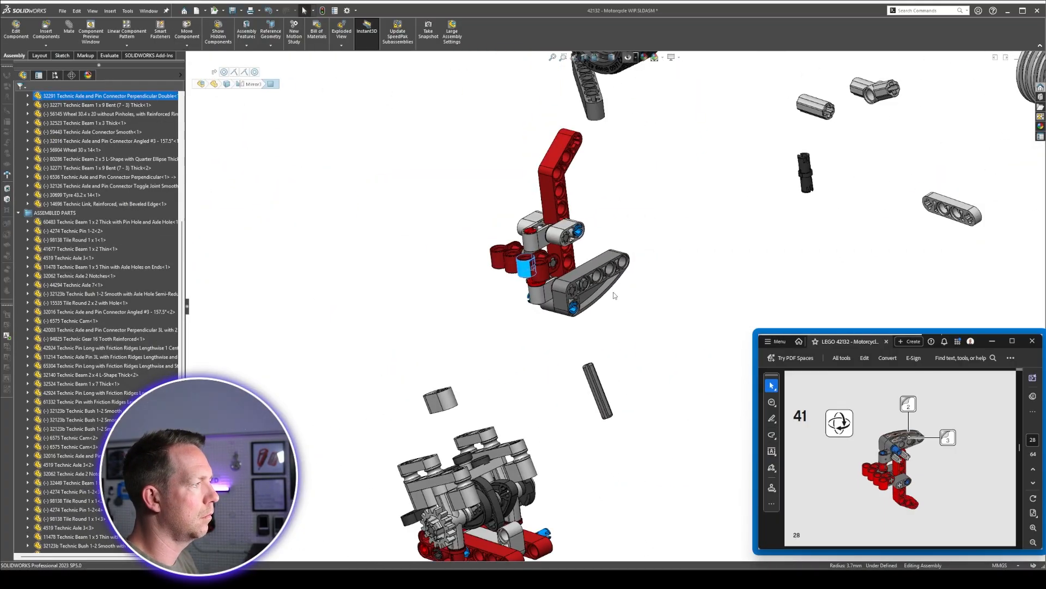
scroll(614, 296, down, 3)
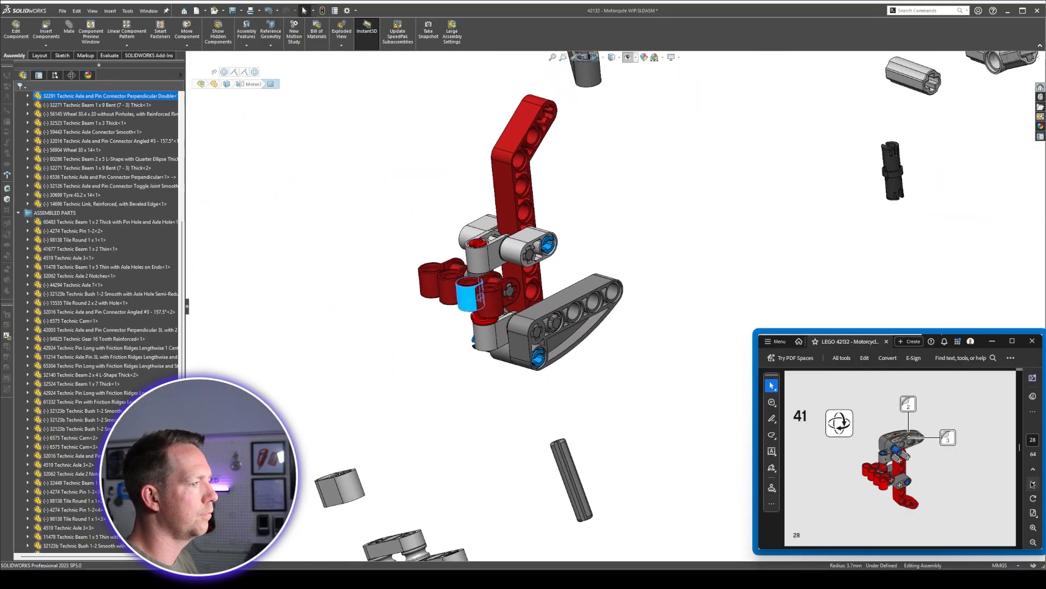
scroll(930, 450, down, 1)
scroll(931, 450, up, 1)
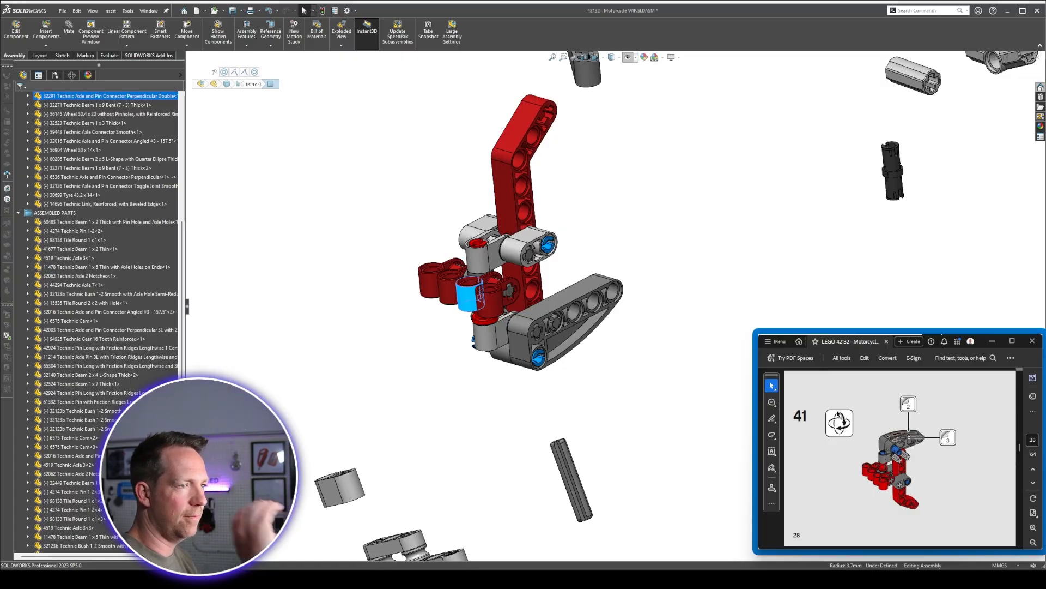
Find the fixed part among the subassembly's components and float the 27940 Technic Pin Connector Hub with 2 Axles.
scroll(121, 266, up, 6)
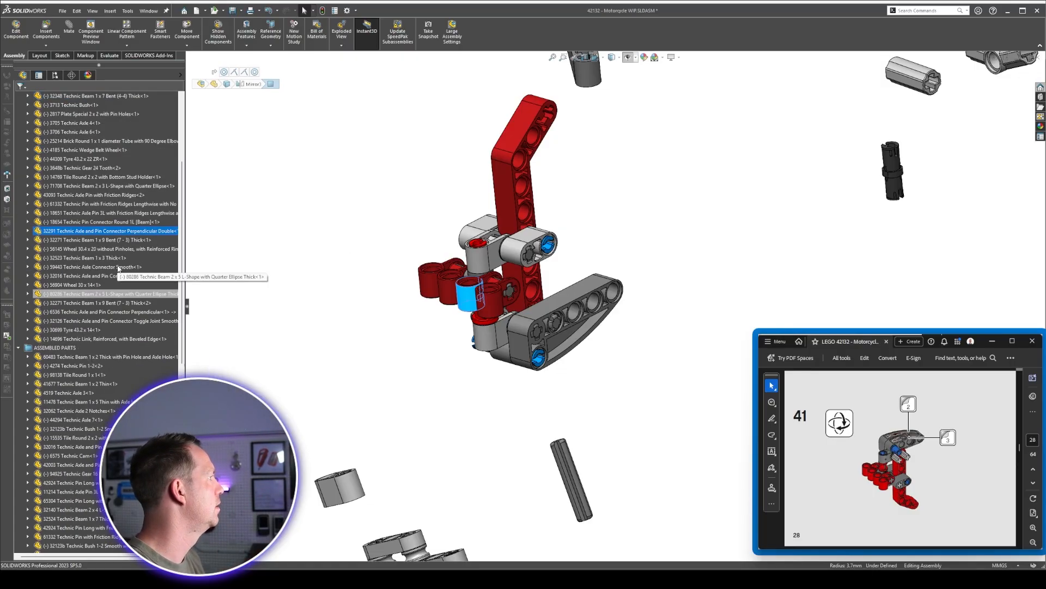
click(327, 311)
scroll(508, 294, down, 3)
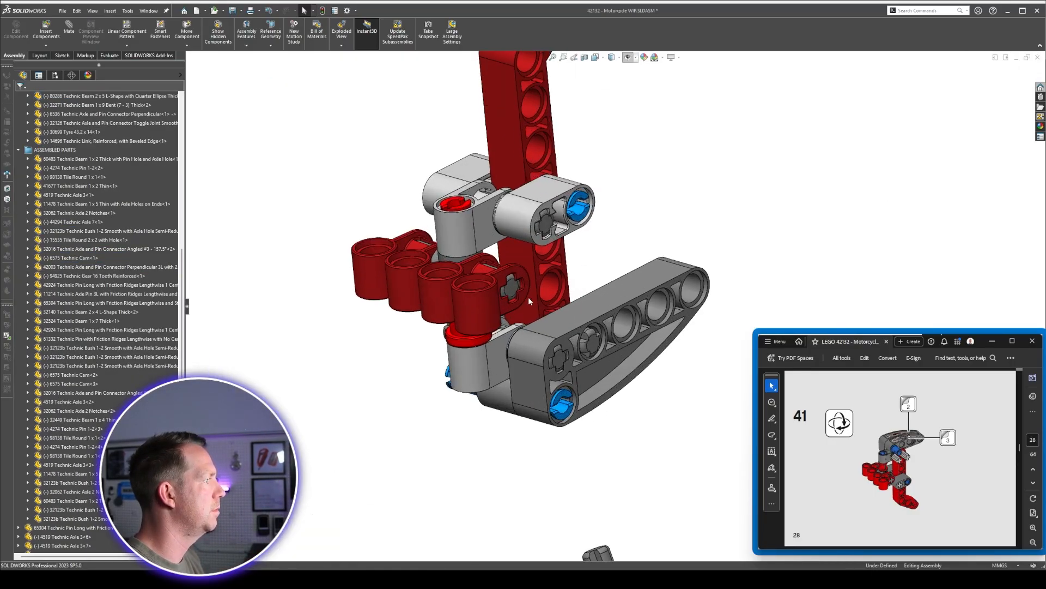
click(501, 356)
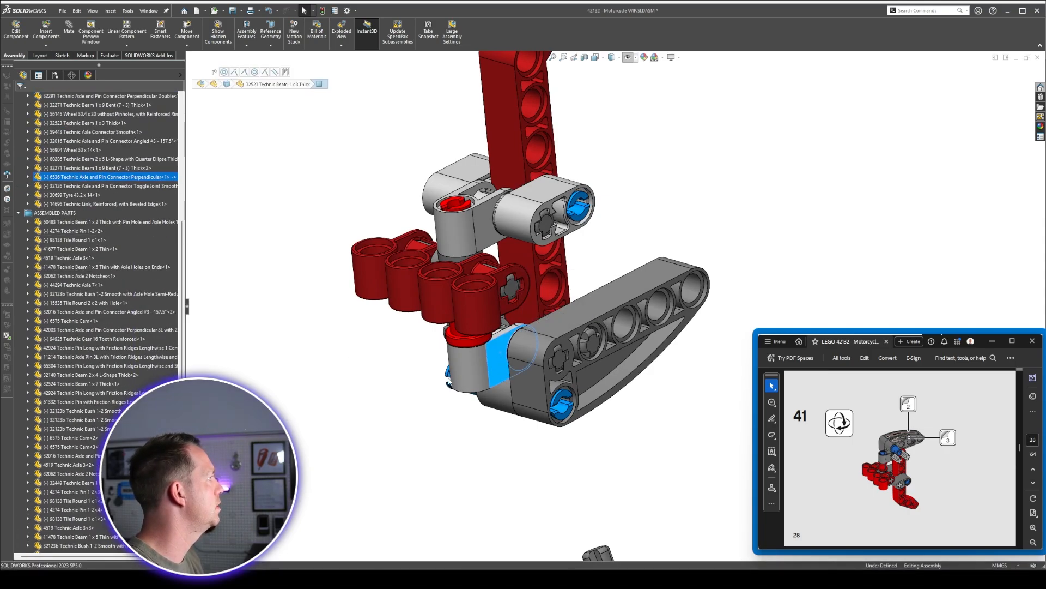
scroll(533, 348, up, 4)
click(442, 183)
drag(429, 138, 667, 370)
scroll(124, 254, up, 5)
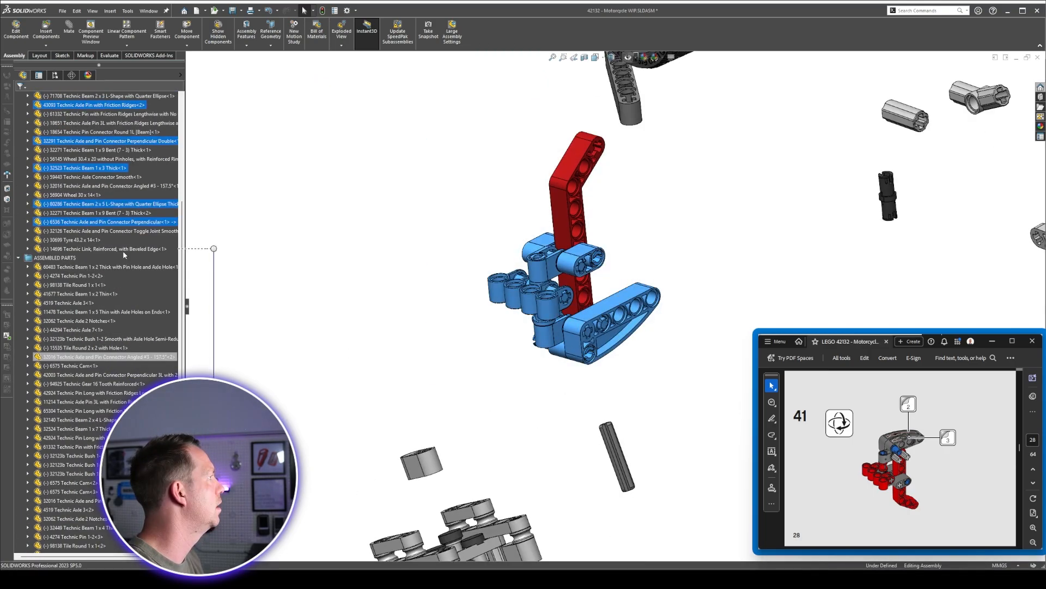
scroll(92, 195, up, 7)
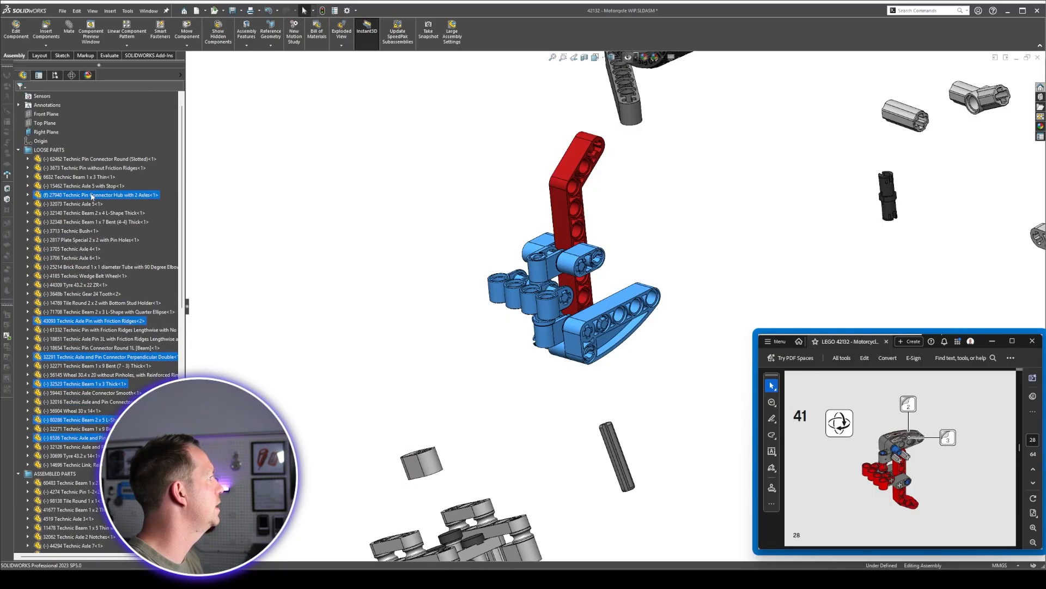
key(Escape)
right_click(111, 196)
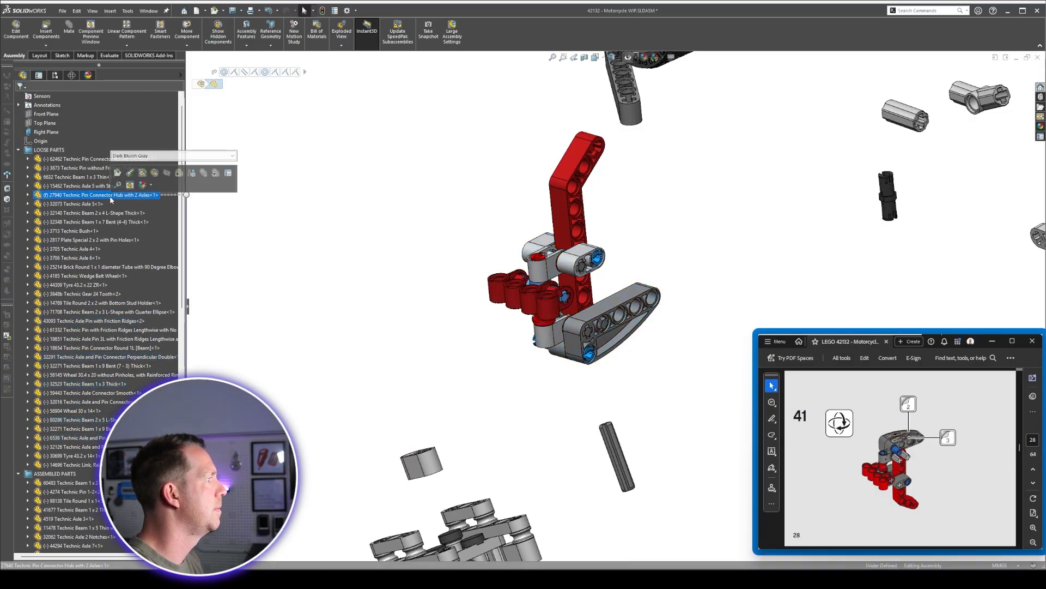
click(149, 283)
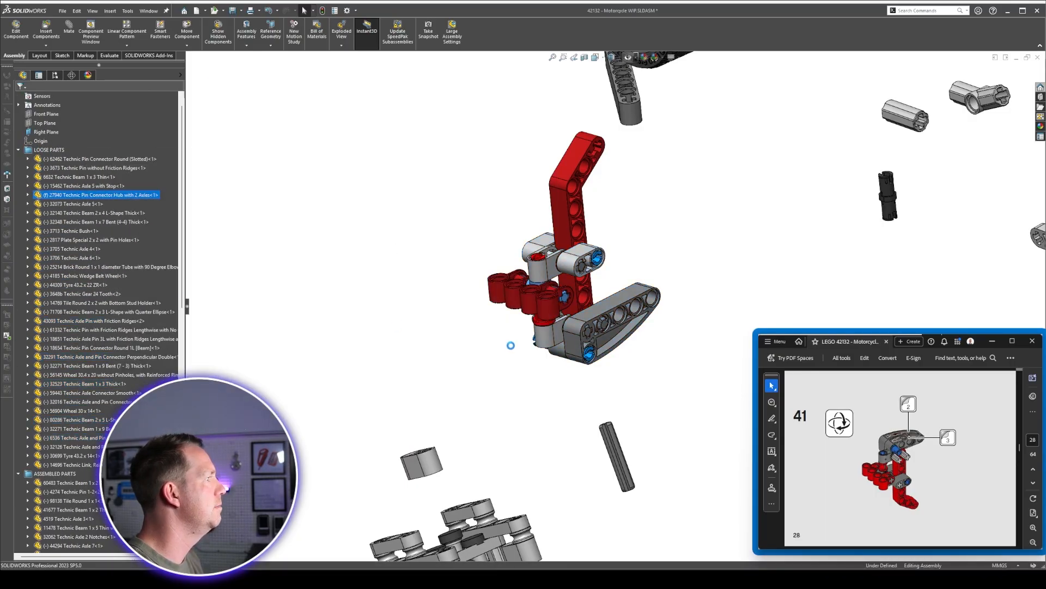
Move the freed motorcycle subassembly next to the engine assembly.
drag(556, 320, 691, 435)
scroll(667, 414, up, 5)
scroll(665, 413, down, 3)
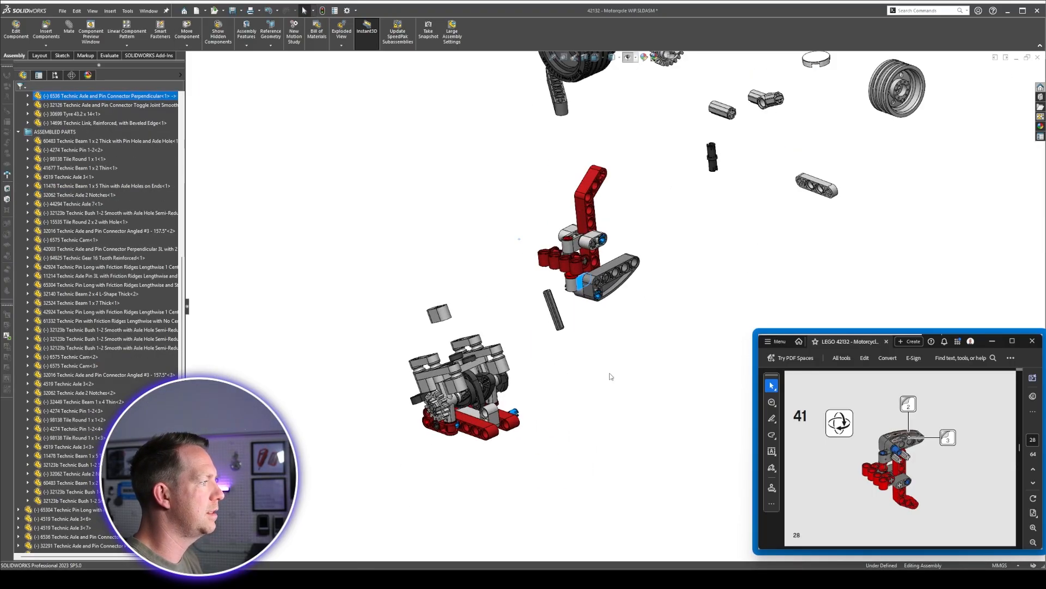
click(612, 376)
middle_drag(612, 376, 637, 418)
scroll(638, 418, up, 3)
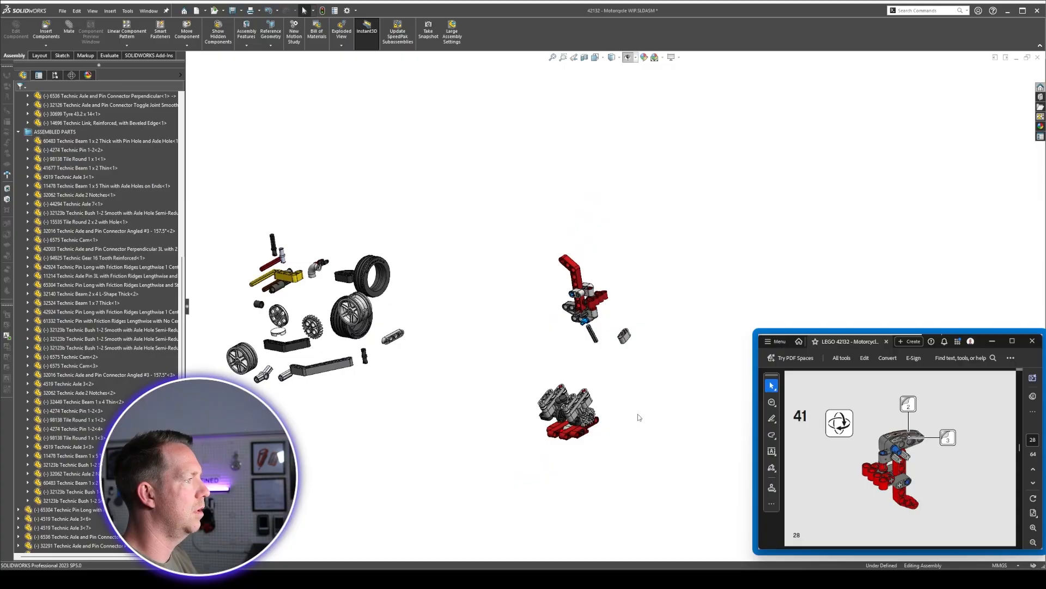
scroll(611, 446, down, 4)
middle_drag(598, 303, 600, 312)
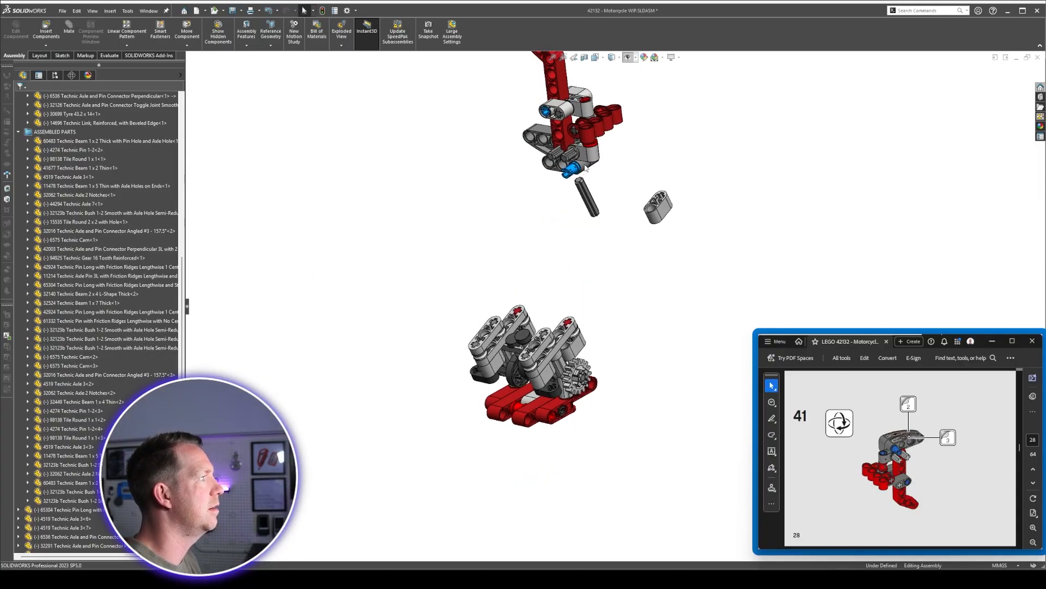
drag(586, 168, 461, 454)
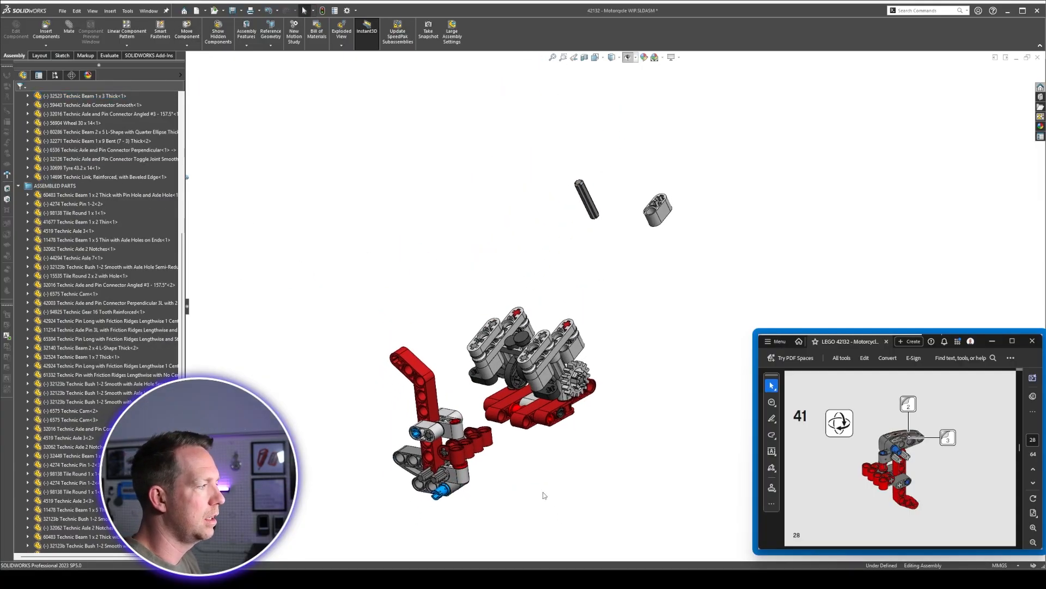
Rotate the subassembly to the orientation shown in the instructions and reposition it beside the engine.
middle_drag(544, 495, 527, 470)
drag(495, 409, 488, 561)
click(187, 46)
click(207, 65)
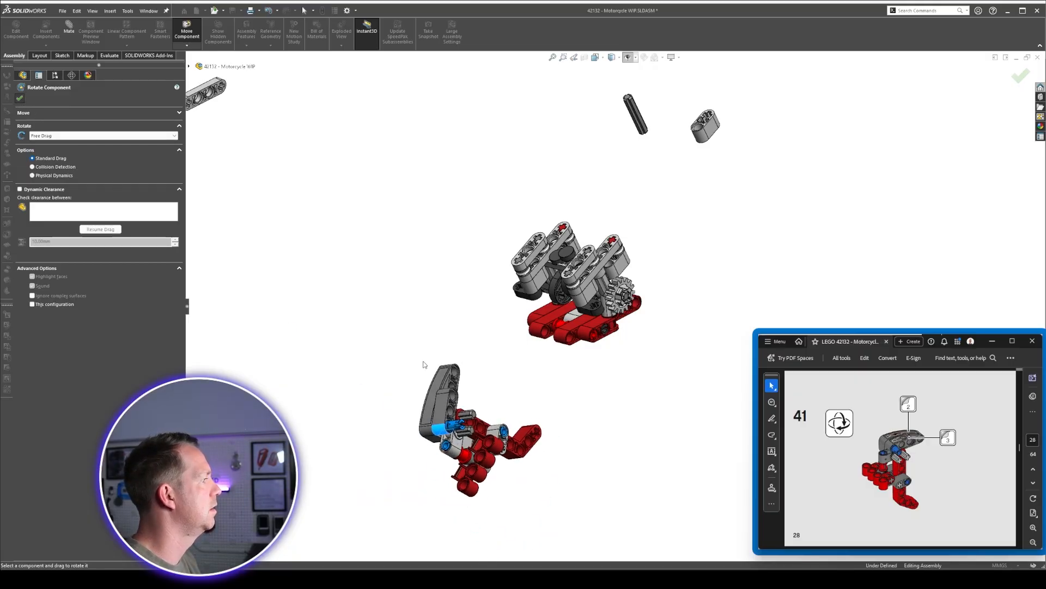
key(Escape)
drag(428, 417, 435, 282)
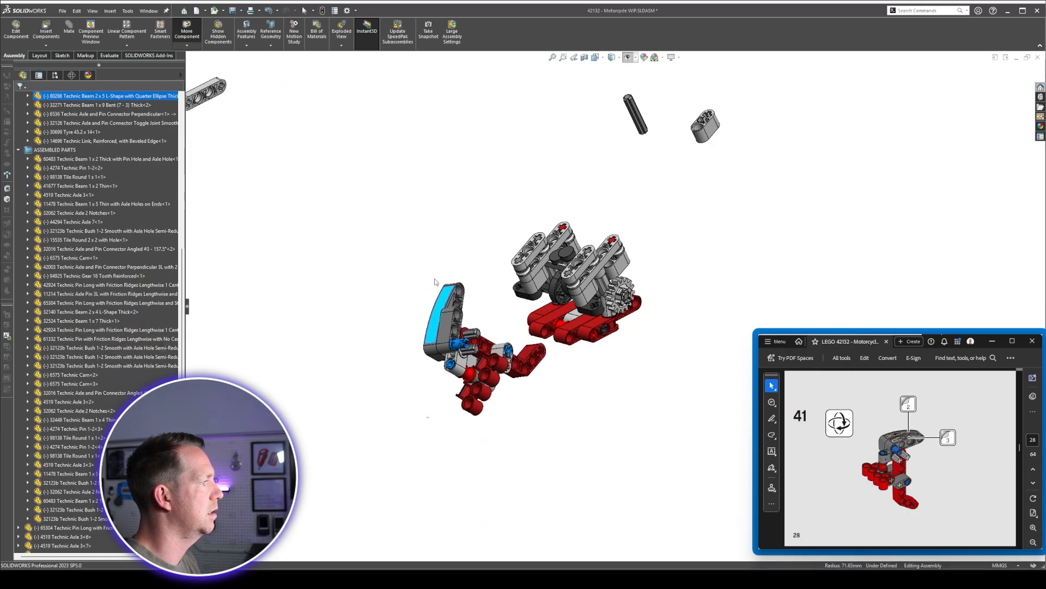
For step 42, mate the end hole of the red 1 x 9 bent beam concentric with the 1 x 7 beam's end hole.
scroll(534, 312, down, 1)
scroll(947, 457, down, 1)
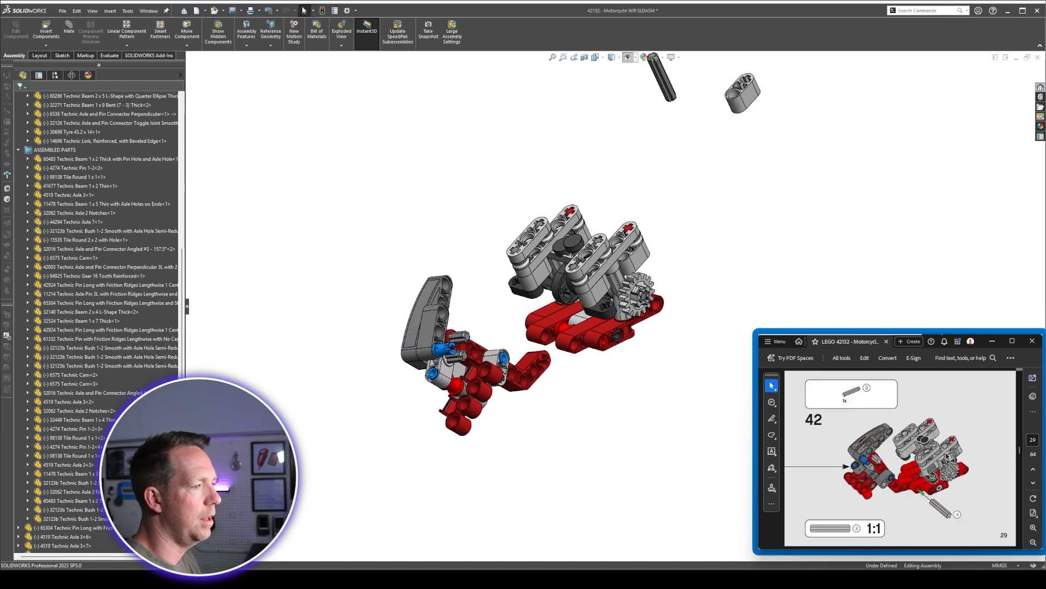
scroll(532, 355, down, 4)
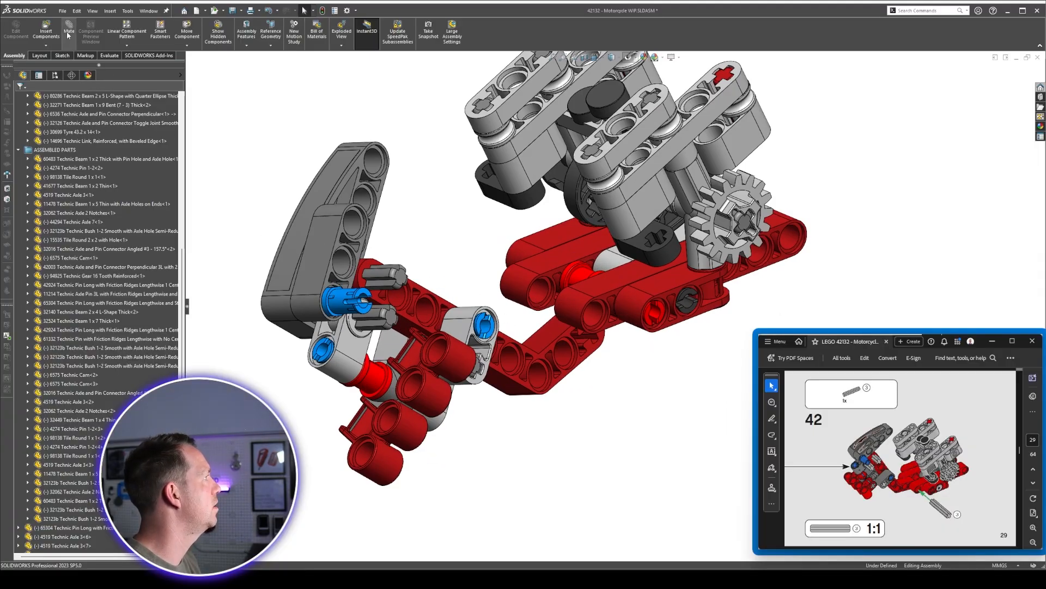
scroll(553, 339, down, 1)
key(m)
click(606, 319)
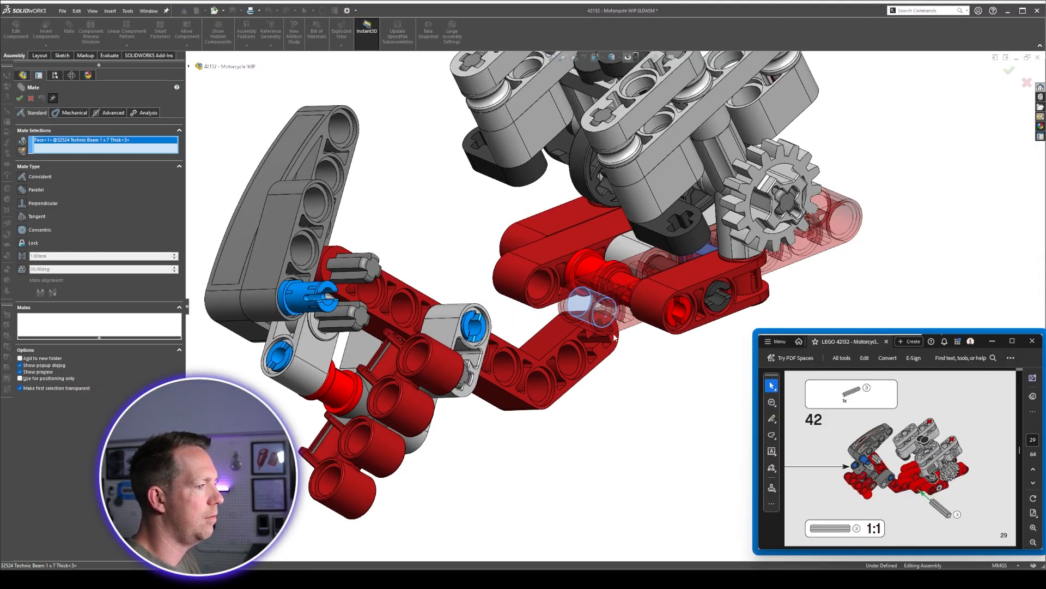
scroll(615, 339, down, 3)
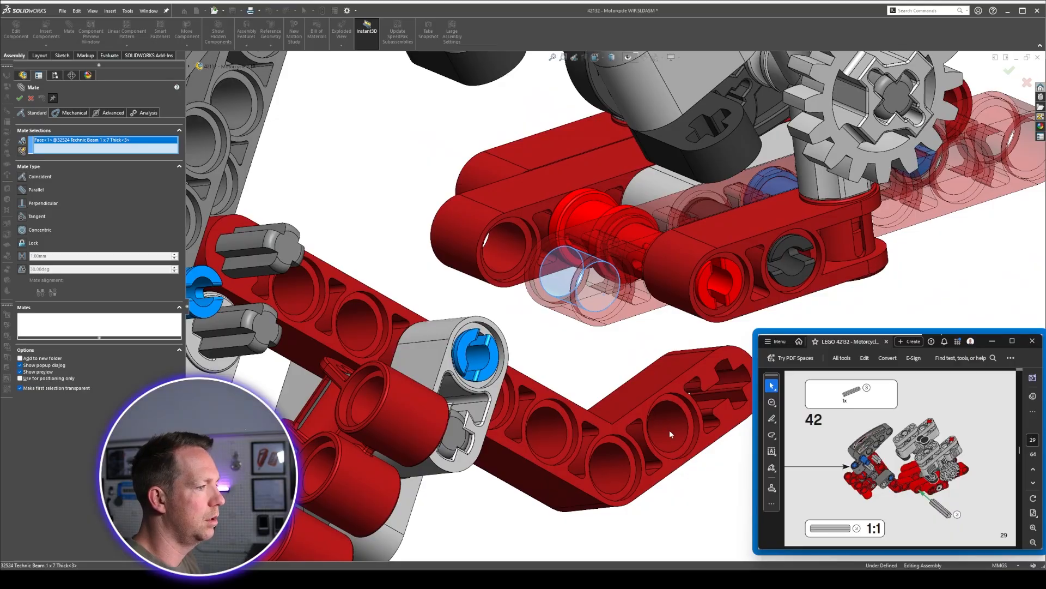
scroll(721, 394, down, 2)
click(736, 355)
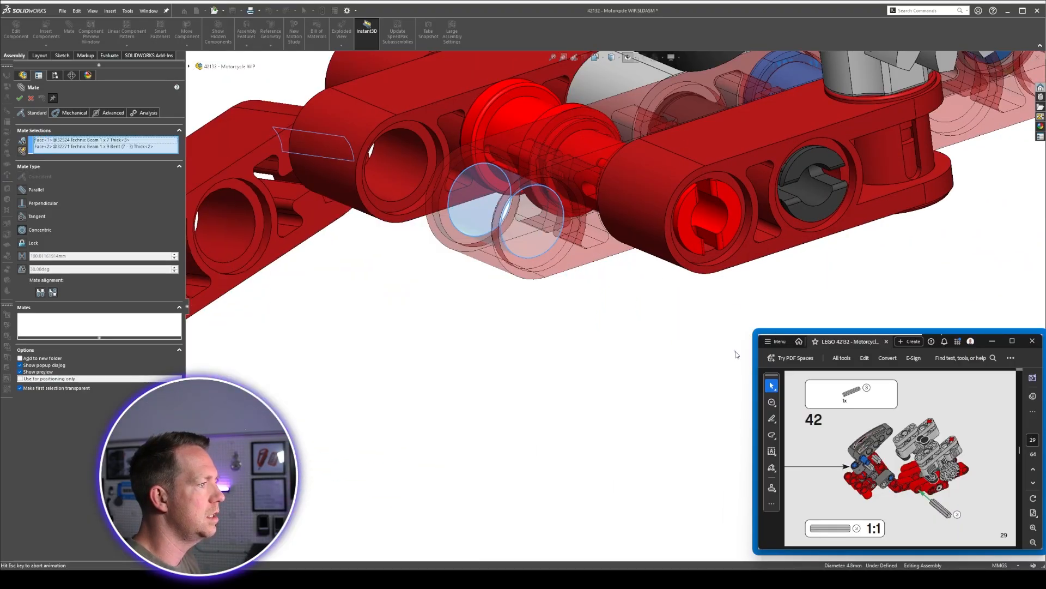
right_click(736, 354)
scroll(609, 319, up, 8)
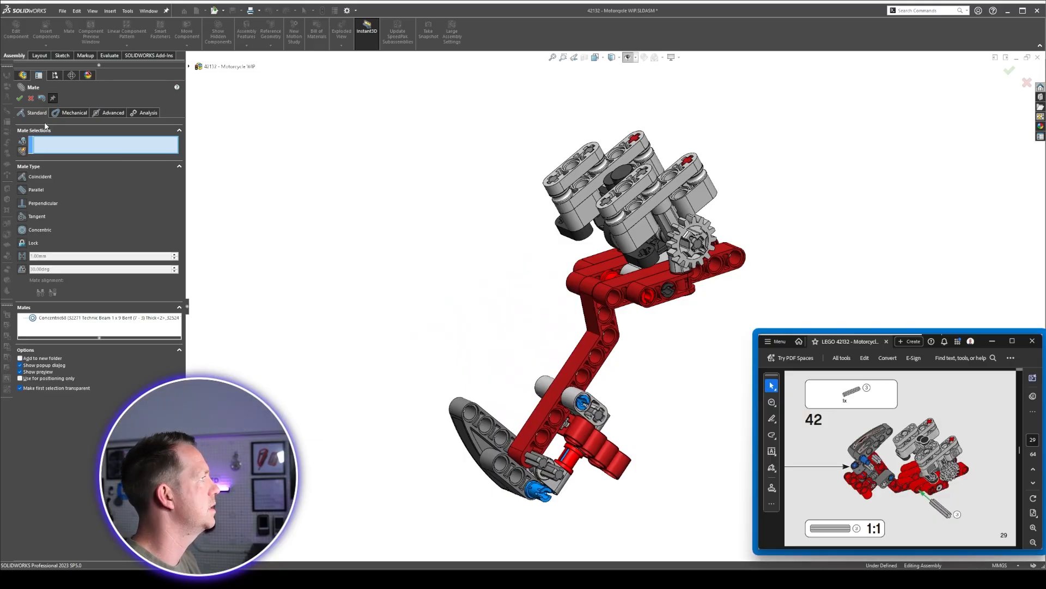
click(23, 100)
Mate the bent beam's Top plane coincident with the assembly's Right Plane, and swing the subassembly up toward the engine.
click(578, 356)
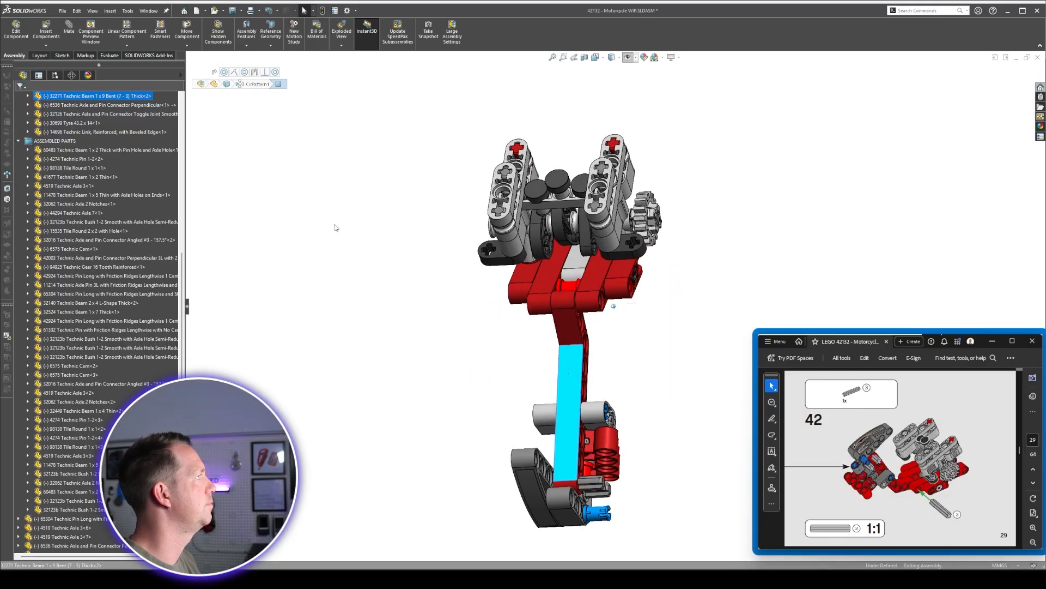
scroll(39, 207, up, 4)
click(39, 207)
click(30, 203)
click(58, 267)
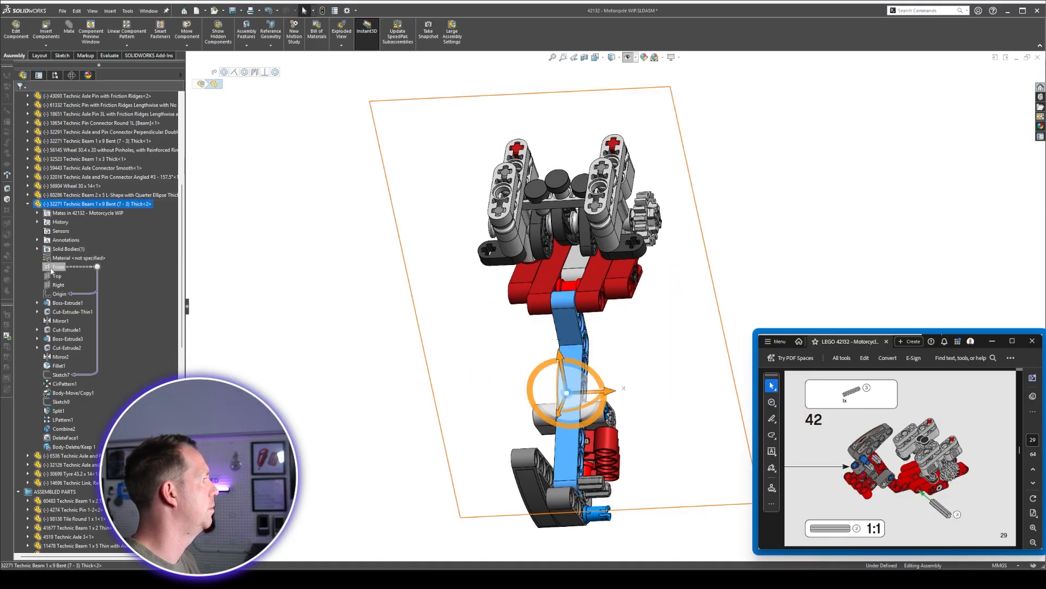
click(58, 276)
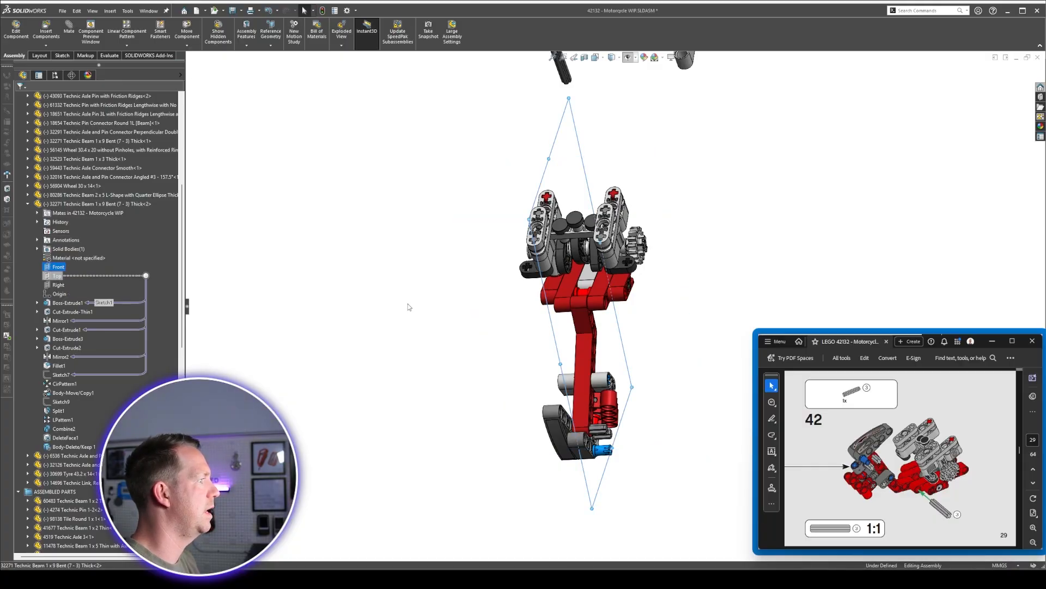
scroll(93, 215, up, 9)
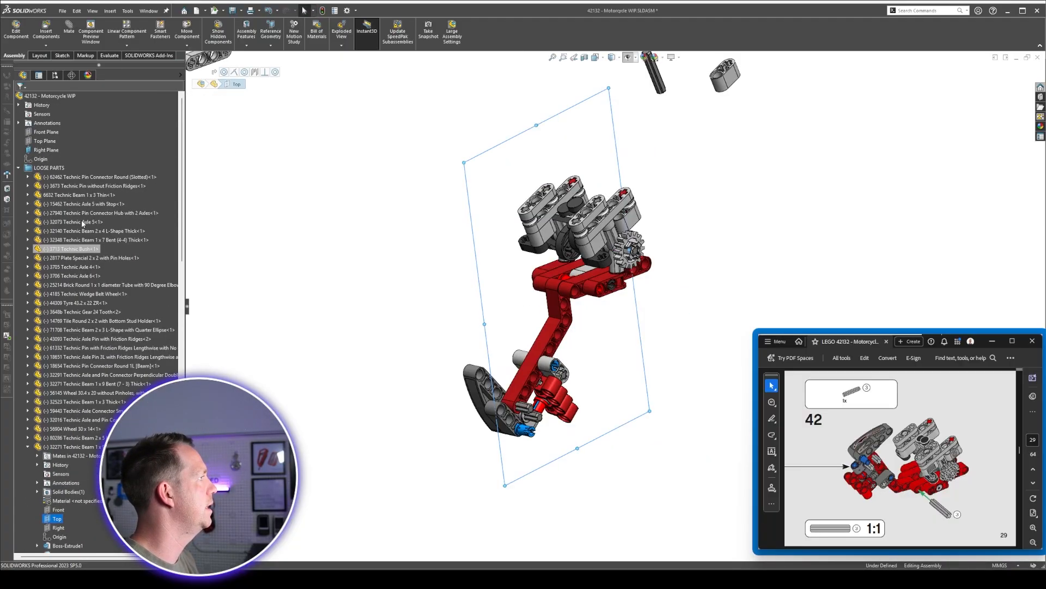
click(70, 33)
click(690, 388)
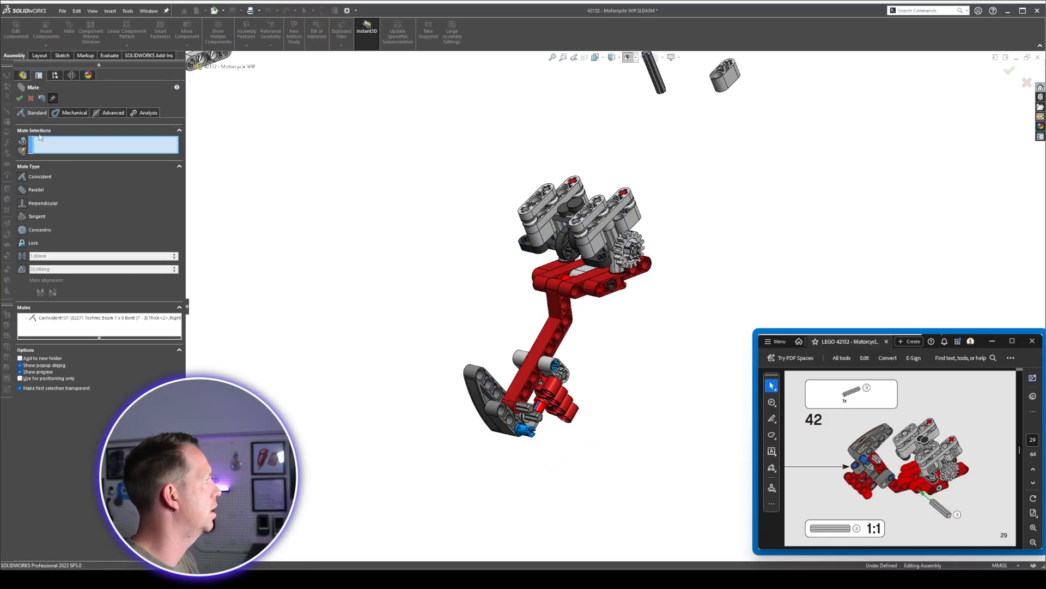
key(Escape)
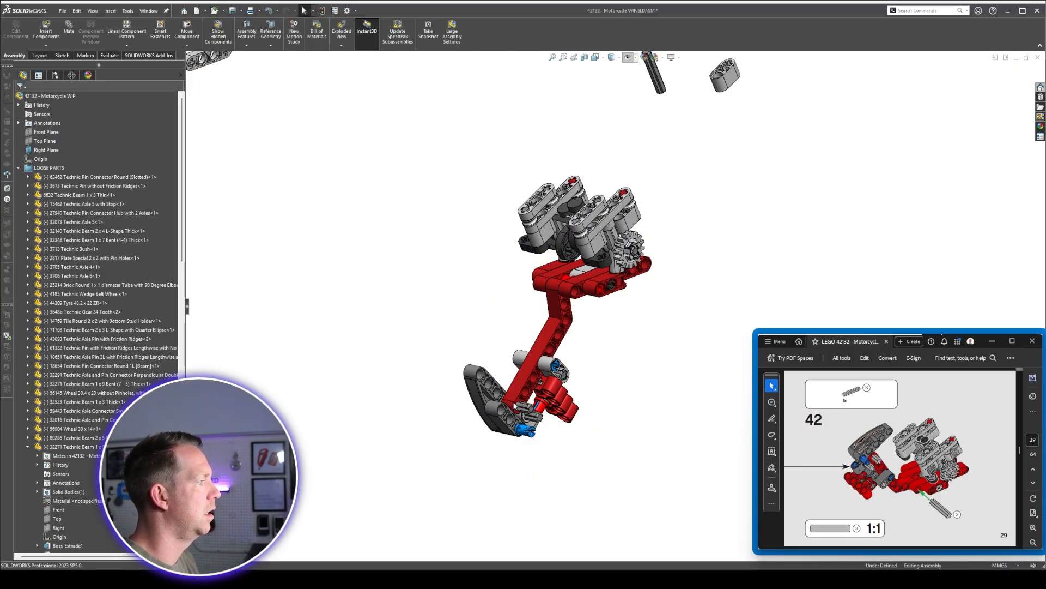
drag(517, 404, 502, 250)
Mate the loose Technic Axle 3 concentric with the 1 x 7 beam's end hole and coincident with the bent beam's axle hole.
middle_drag(649, 131, 630, 172)
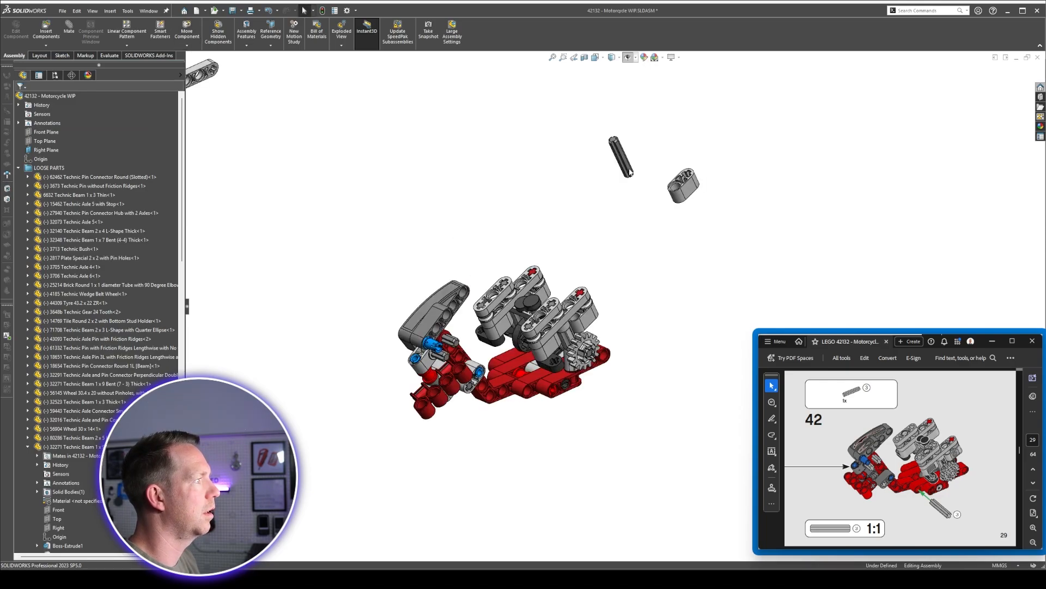
scroll(545, 473, down, 1)
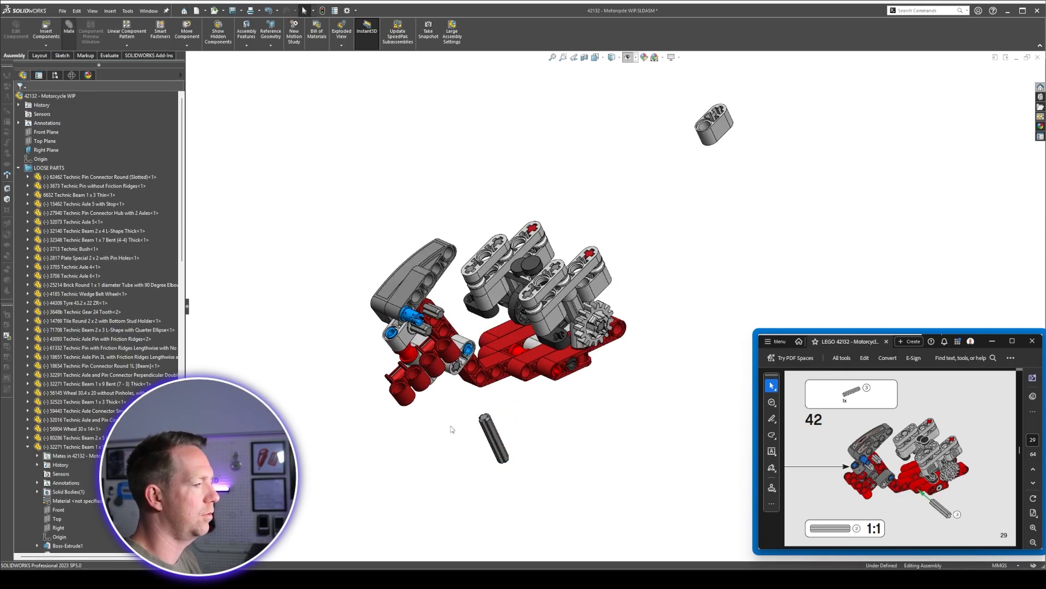
scroll(435, 385, down, 4)
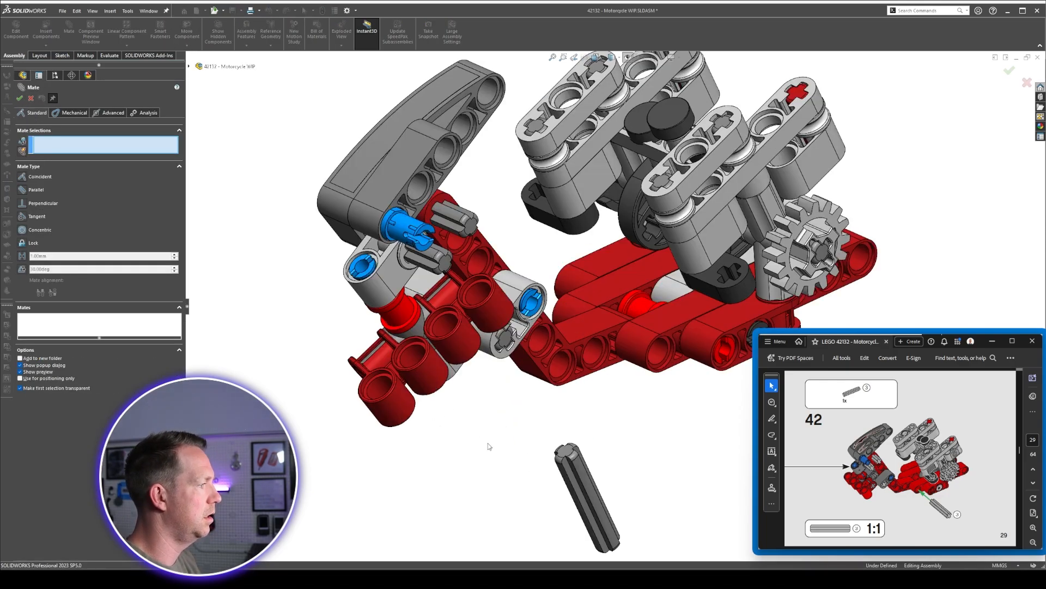
click(584, 477)
scroll(586, 474, up, 2)
scroll(610, 425, down, 3)
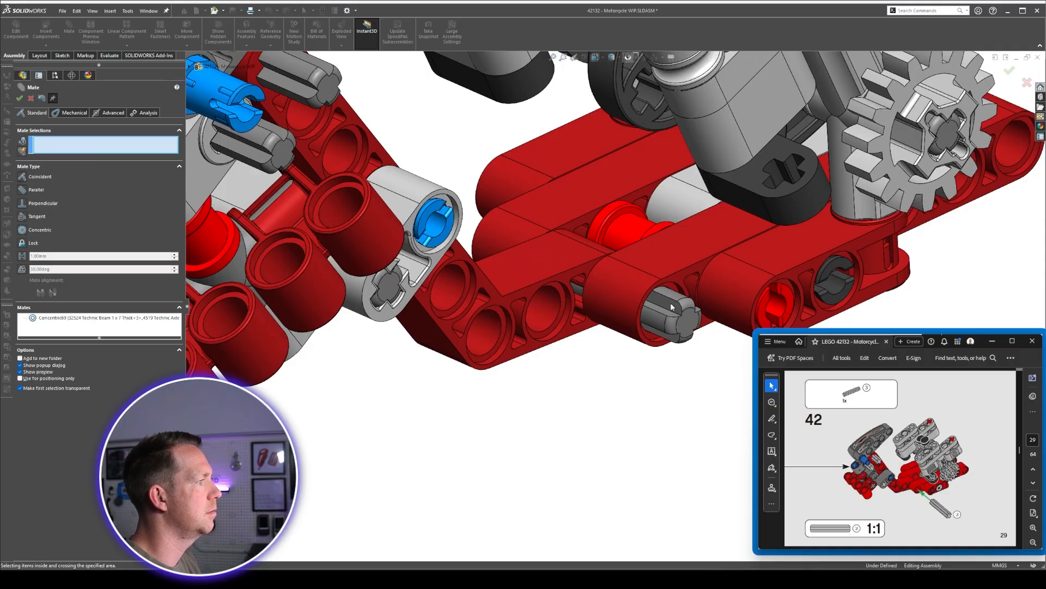
click(670, 304)
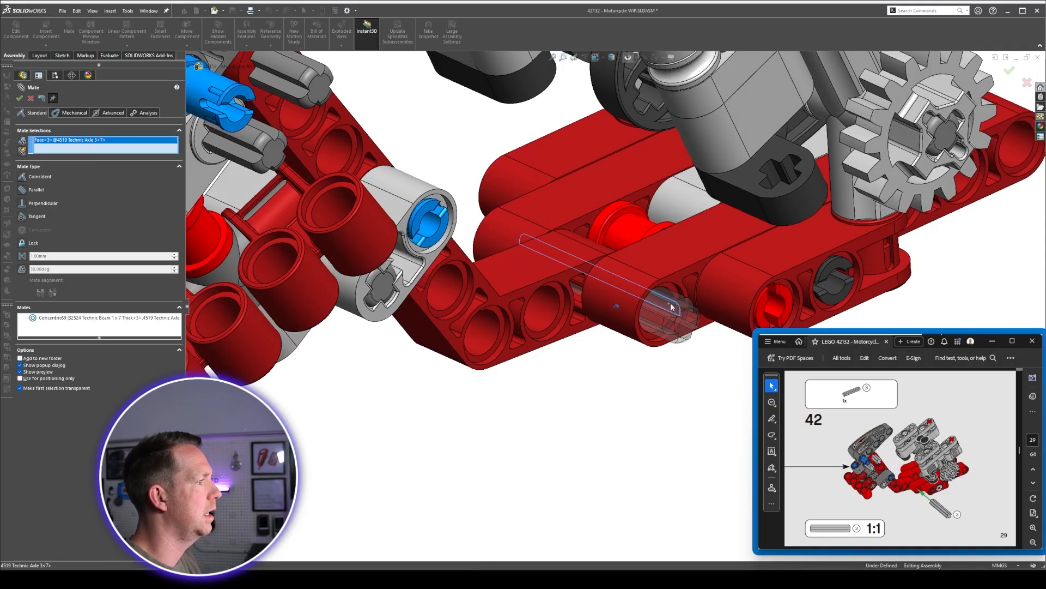
scroll(654, 311, down, 8)
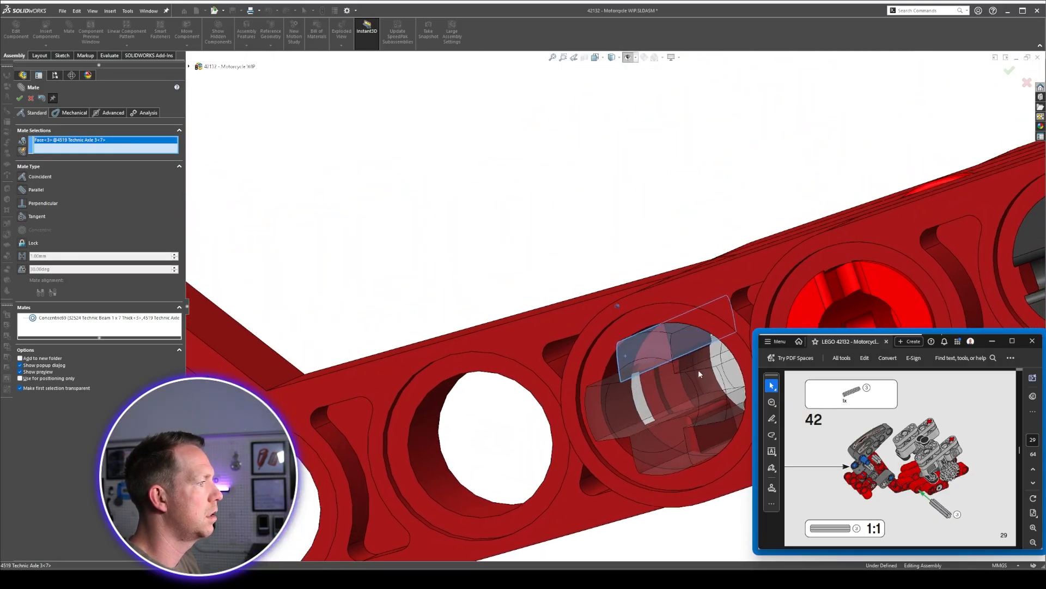
click(639, 420)
click(662, 430)
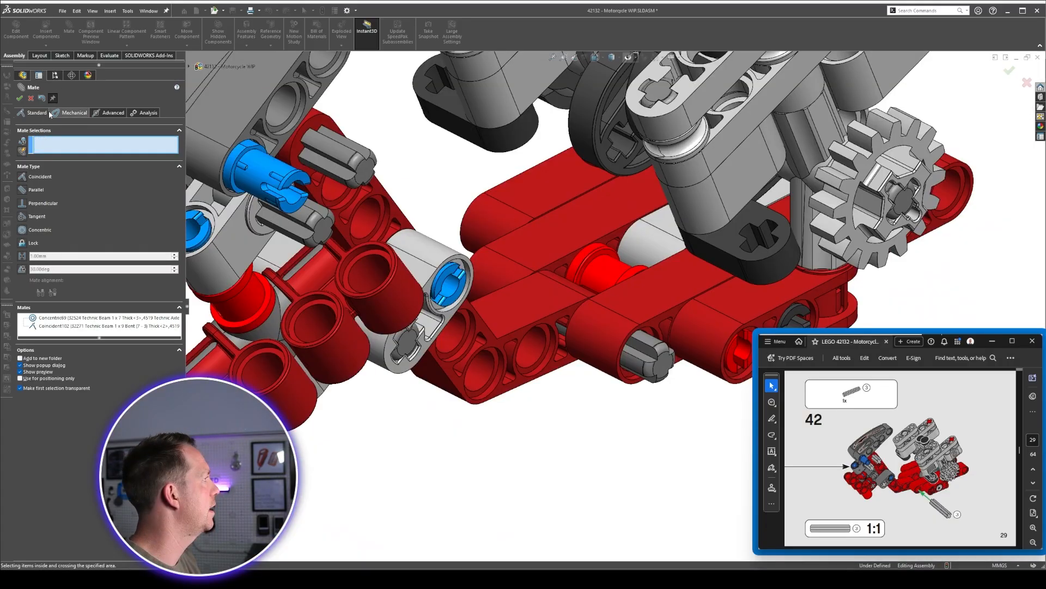
key(Escape)
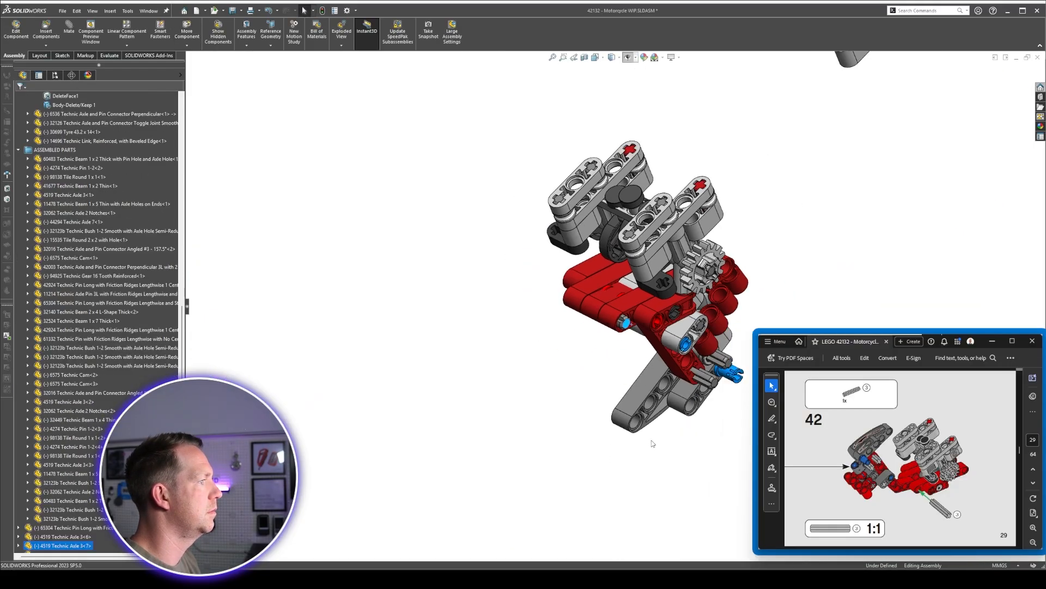
Swing the subassembly about the new axle into the position shown in step 42.
click(729, 319)
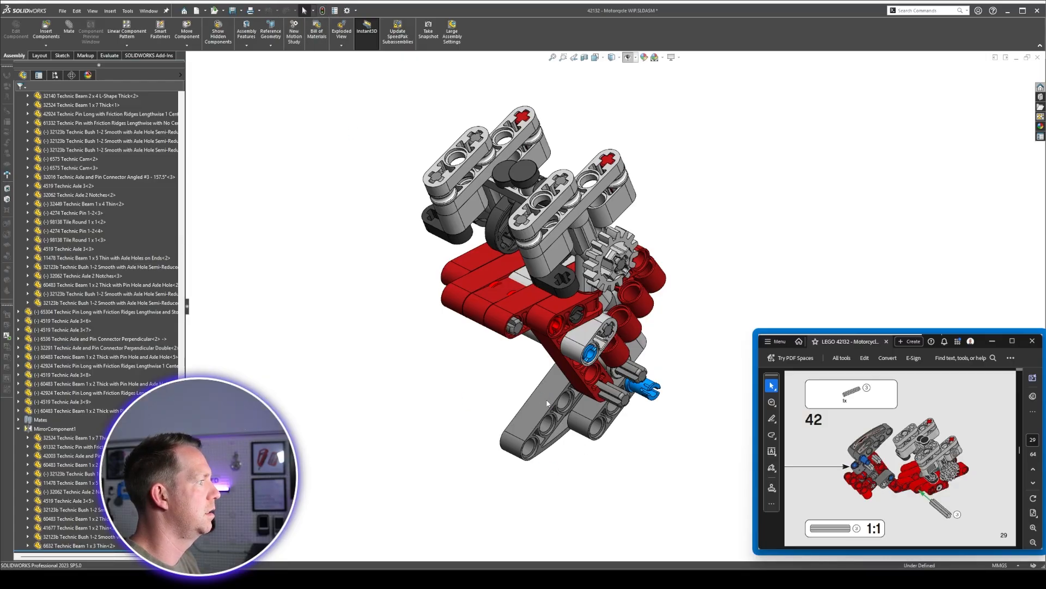
drag(547, 401, 380, 281)
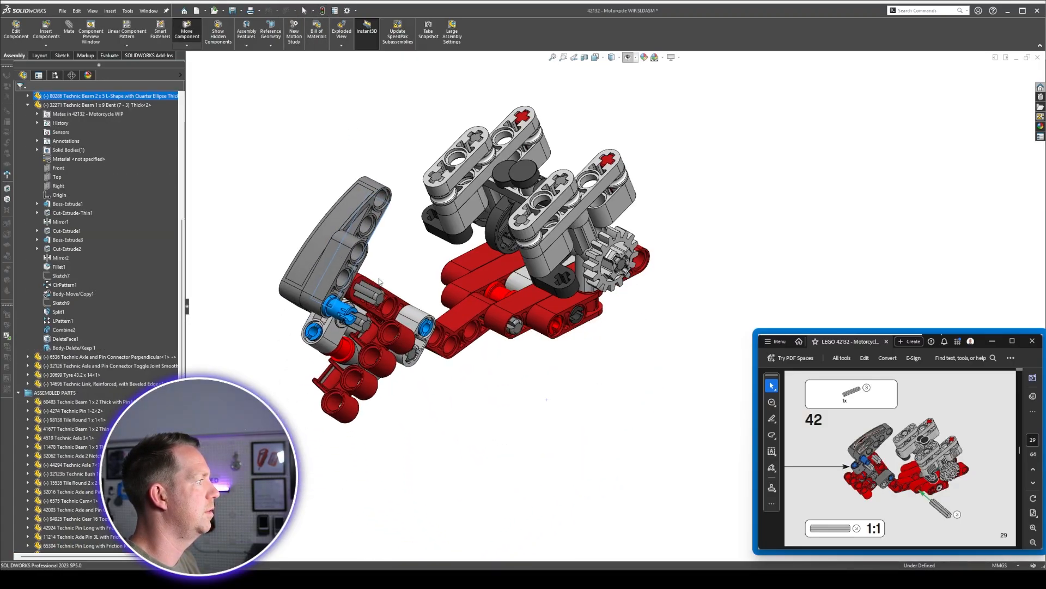
Mate the new Technic Axle 3's Front plane coincident with the assembly's Right Plane and finish mating.
scroll(518, 303, down, 5)
click(538, 355)
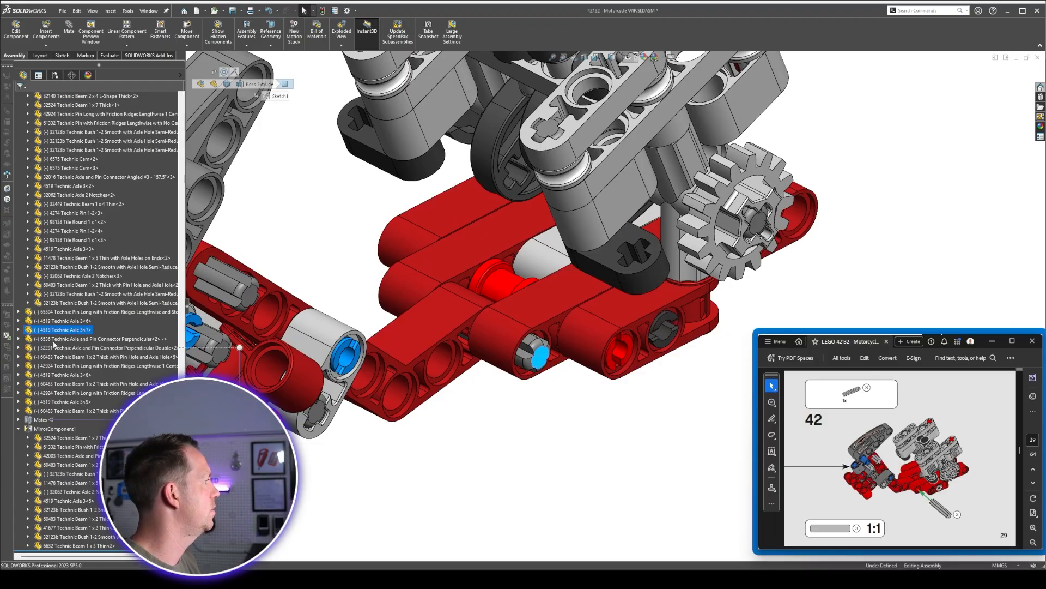
click(19, 330)
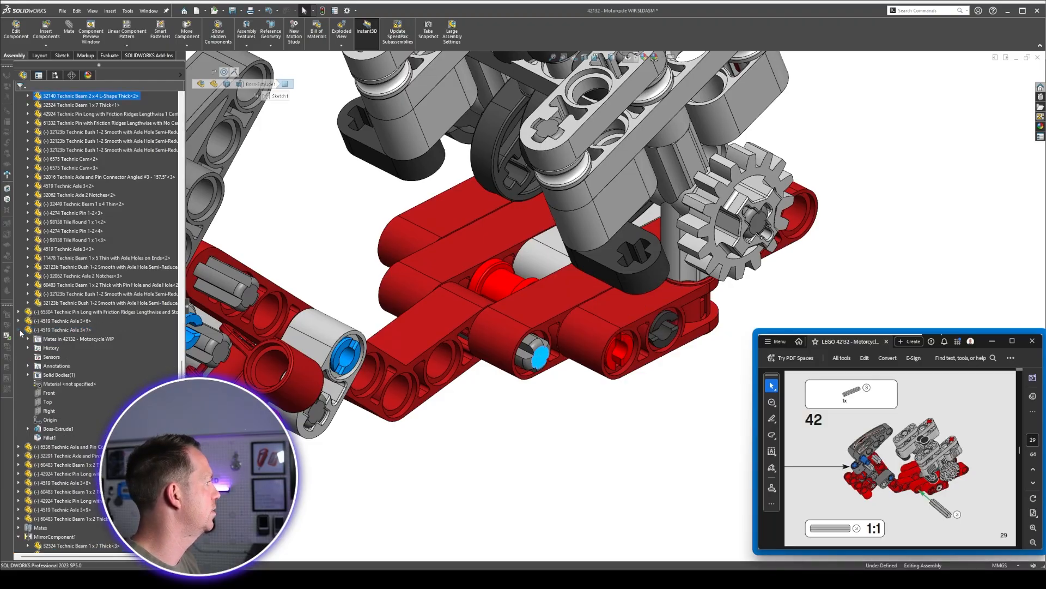
click(49, 394)
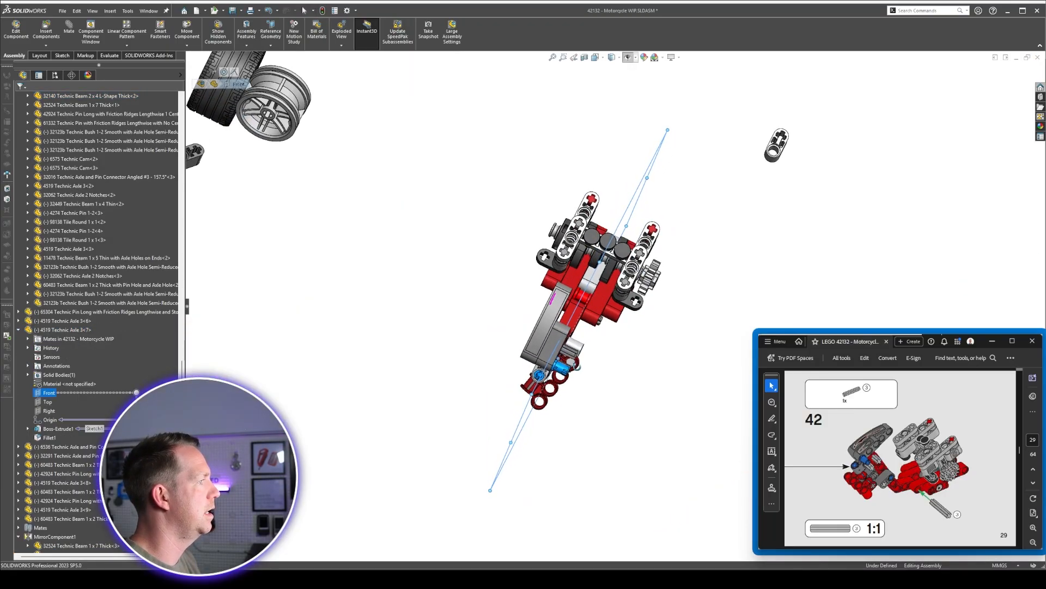
middle_drag(578, 366, 519, 308)
scroll(104, 292, up, 12)
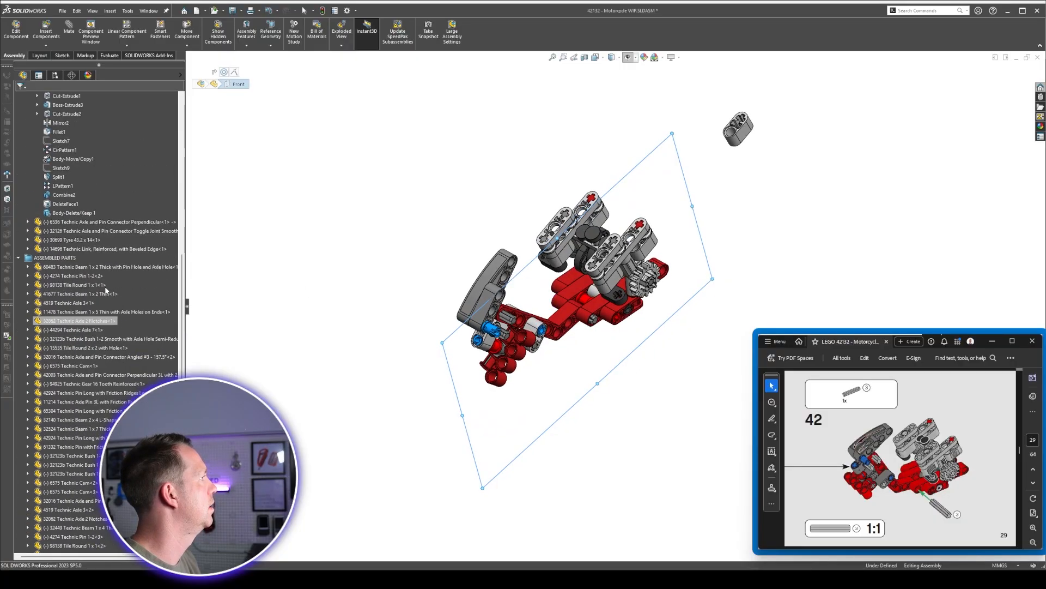
scroll(107, 291, up, 10)
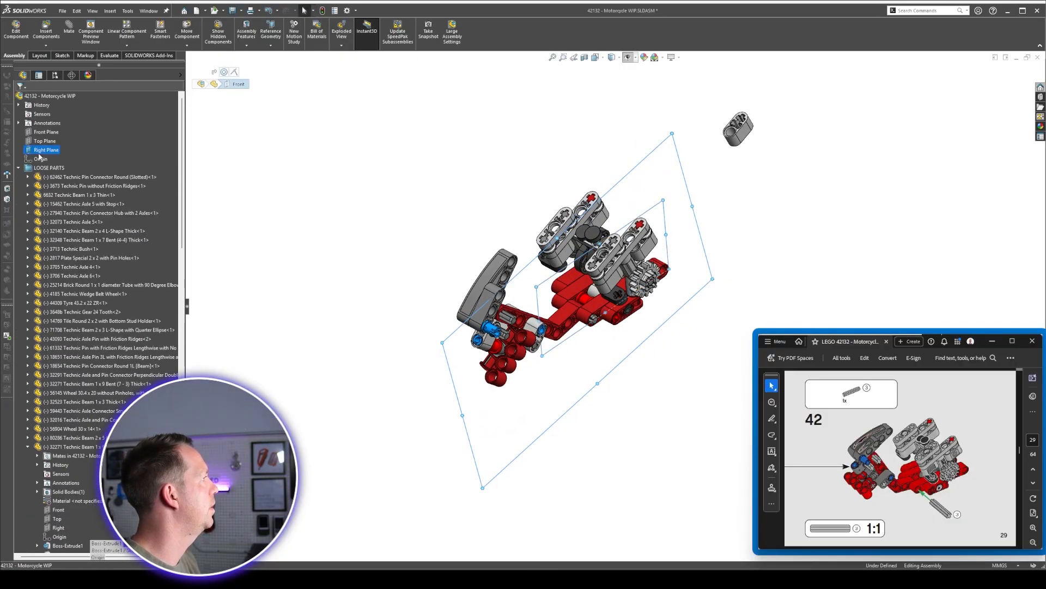
click(68, 36)
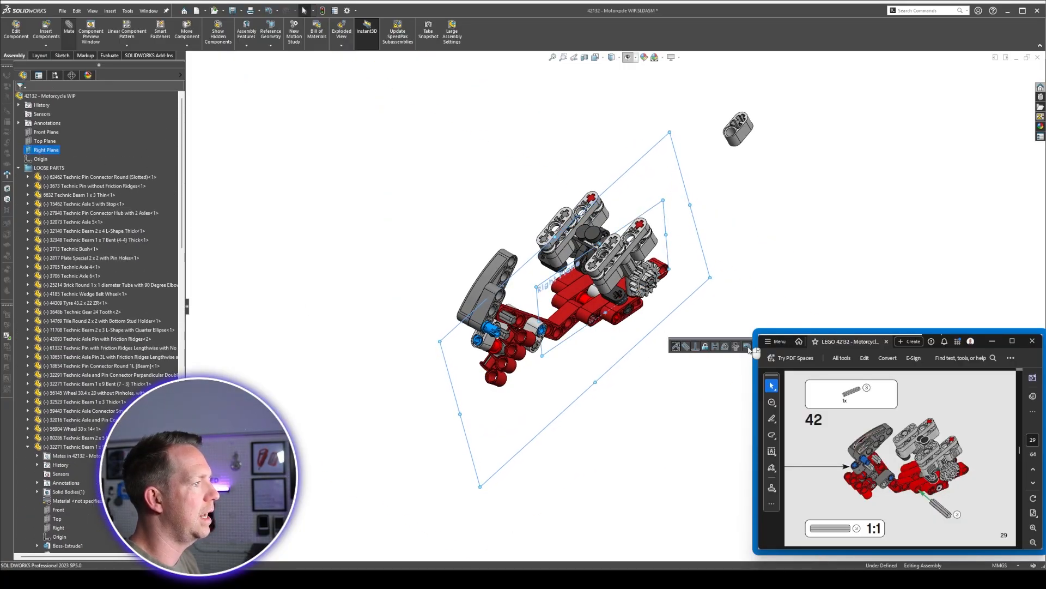
key(Return)
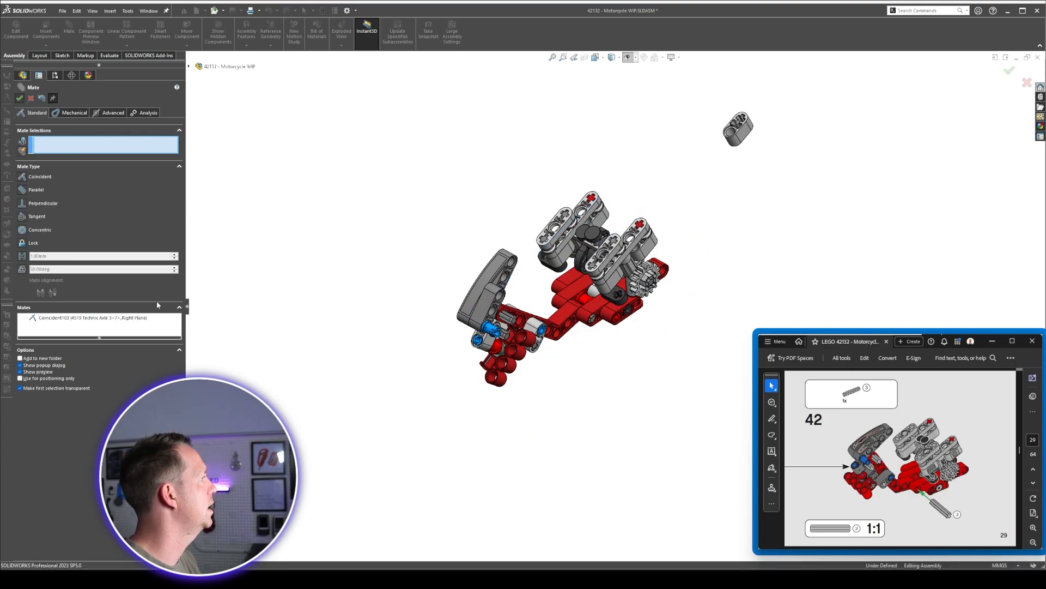
key(Return)
Hide all the loose components scattered away from the model so only the parts near the assembly stay displayed.
click(19, 204)
click(19, 302)
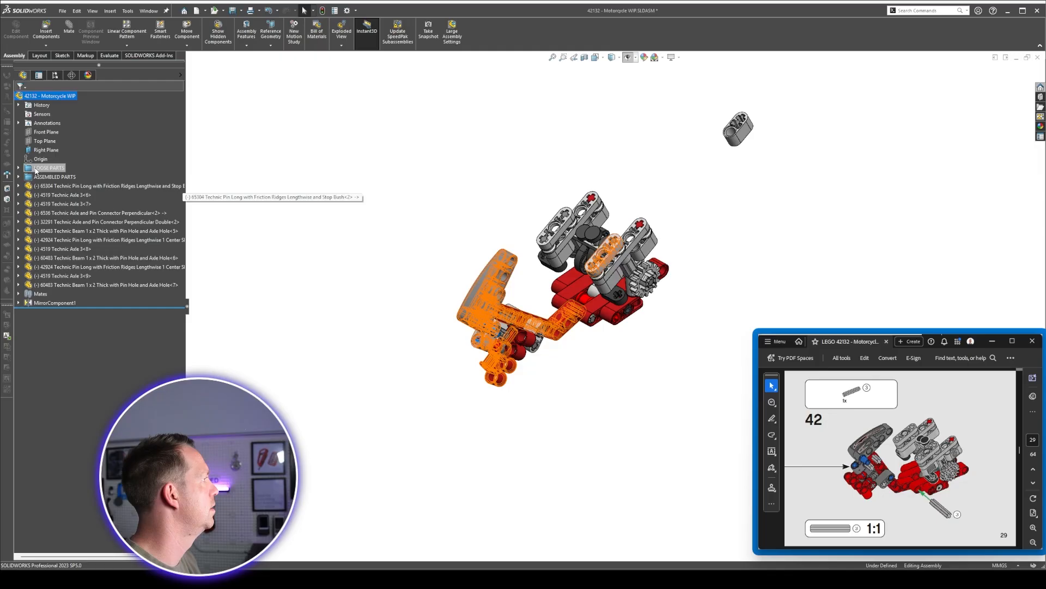
scroll(338, 170, up, 6)
scroll(554, 186, up, 1)
drag(337, 122, 554, 275)
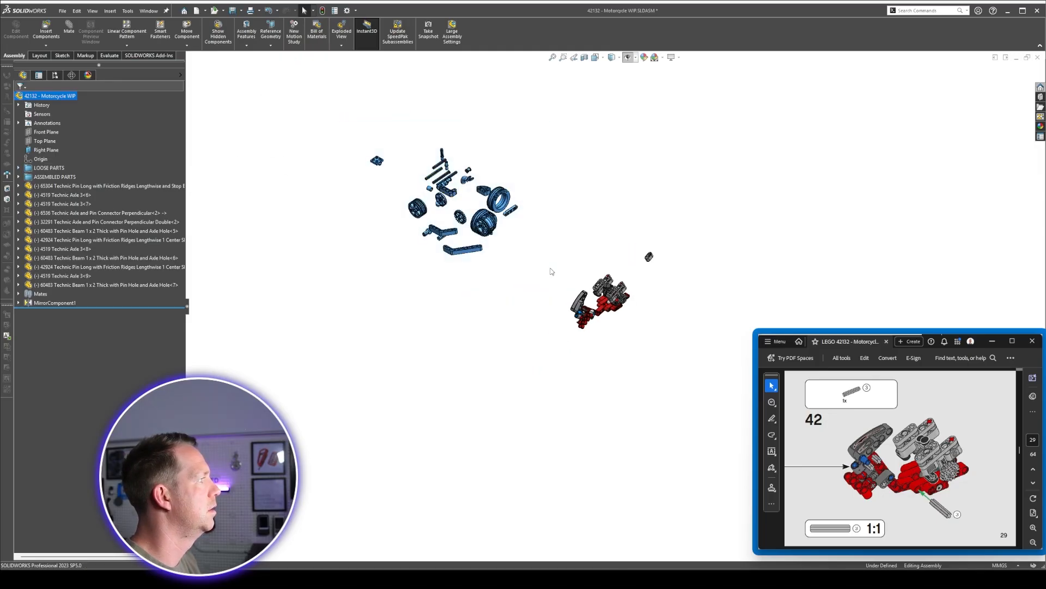
right_click(542, 245)
click(560, 318)
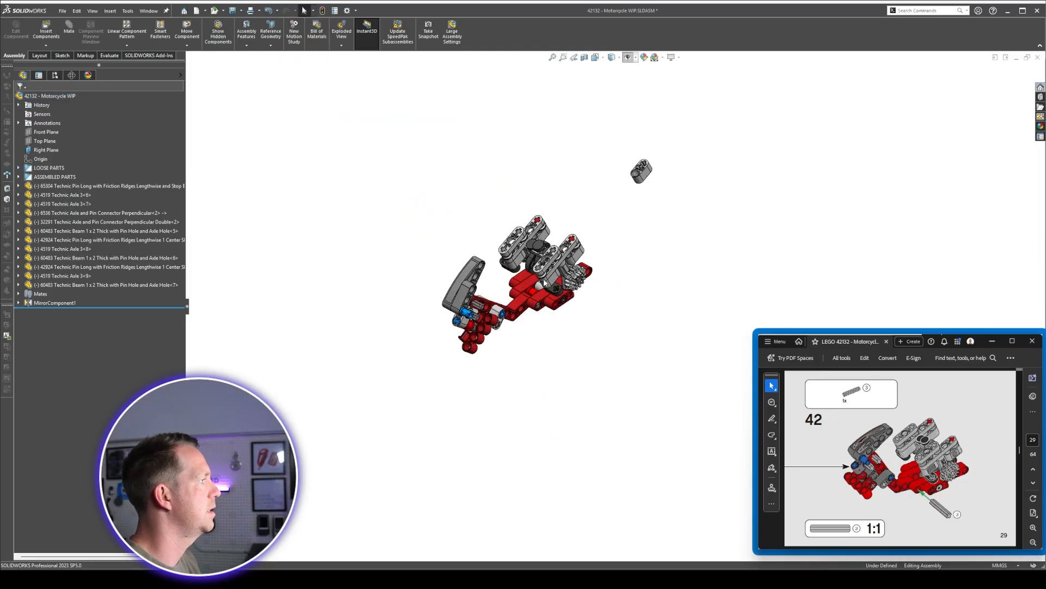
Move all the ungrouped components, from the 65304 pin to the last 60483 beam, into the ASSEMBLED PARTS folder.
click(71, 187)
shift+click(64, 286)
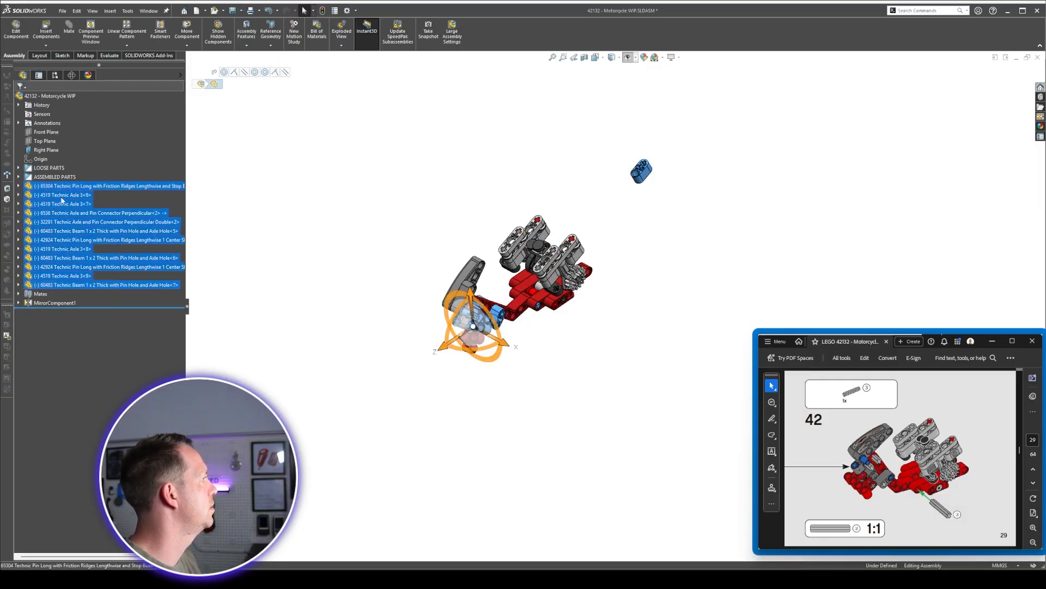
drag(54, 195, 54, 175)
drag(167, 200, 167, 200)
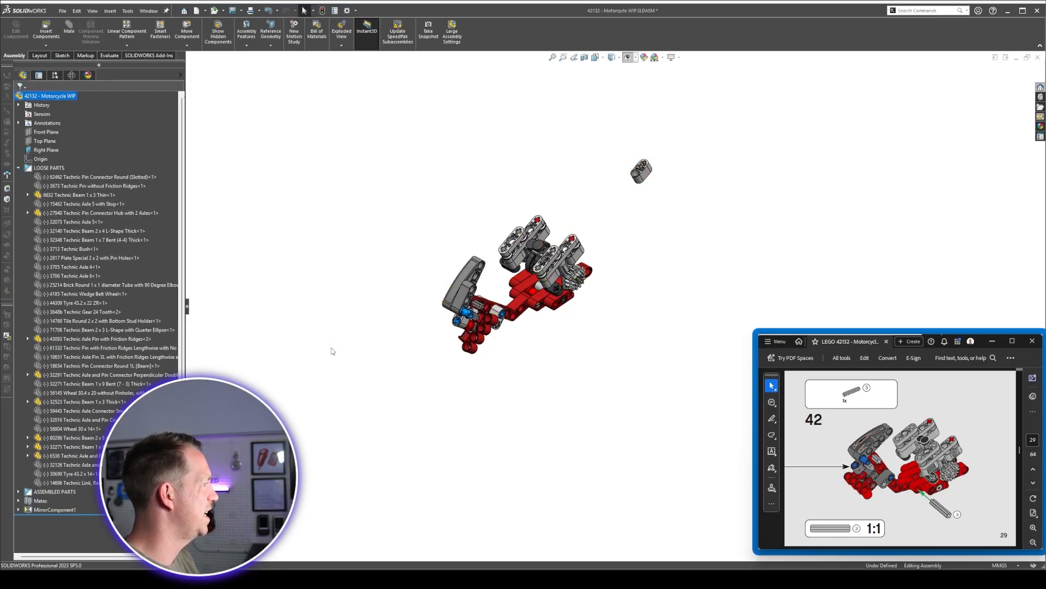
Move the used parts still in LOOSE PARTS, including 6632, 27940, 43093, 32291 and 32523, into the ASSEMBLED PARTS folder.
click(60, 228)
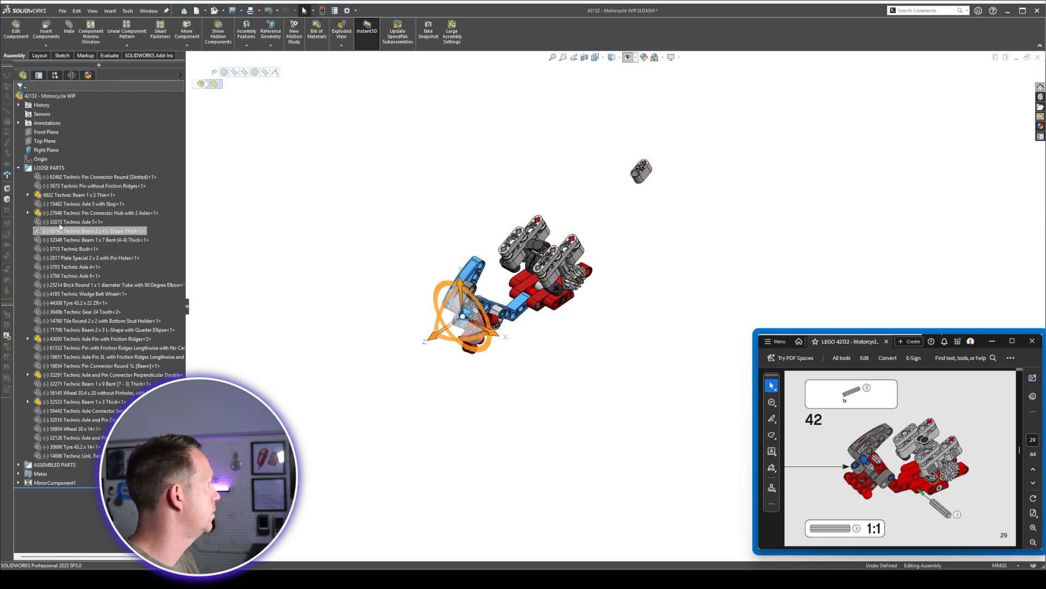
click(59, 196)
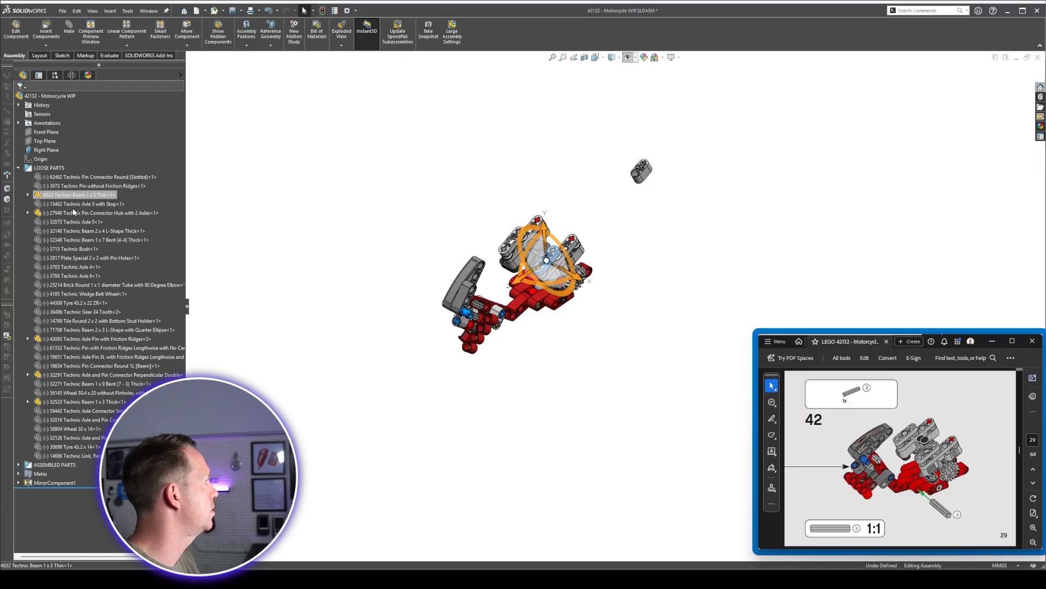
ctrl+click(74, 340)
ctrl+click(71, 375)
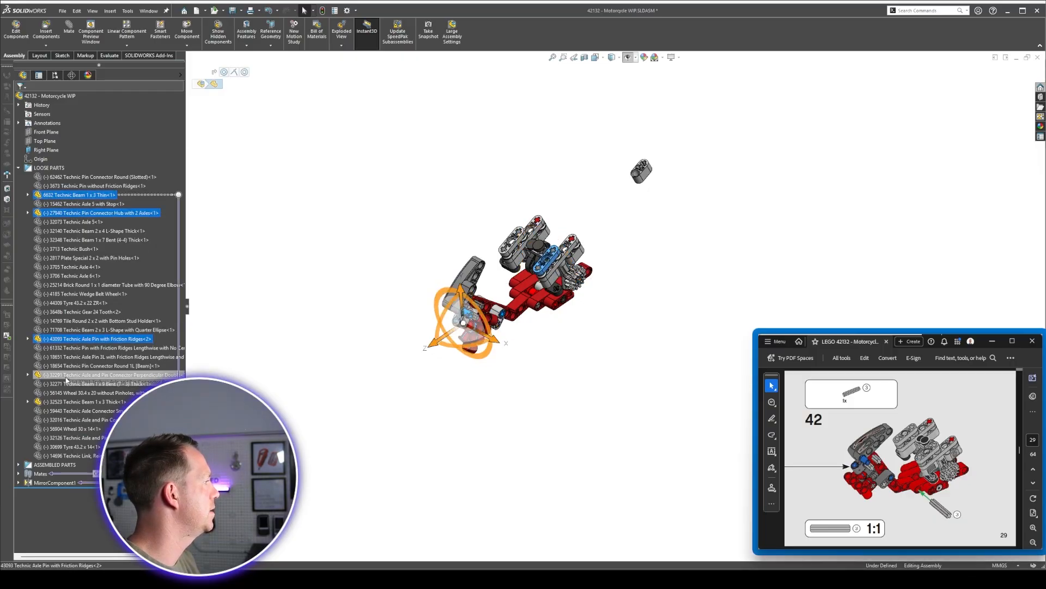
ctrl+click(65, 404)
drag(61, 455, 57, 464)
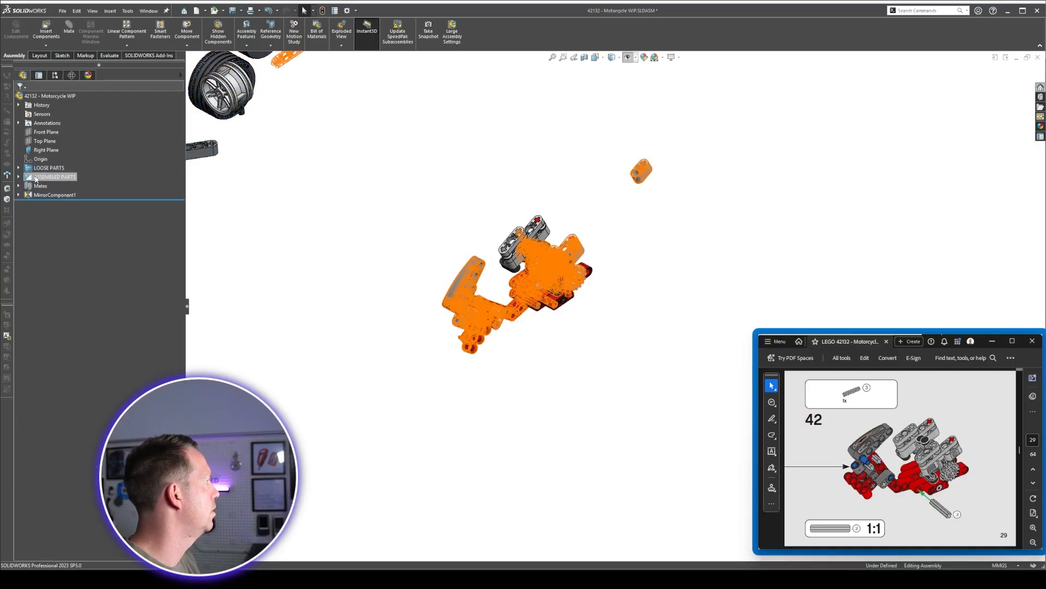
Show the hidden components of the ASSEMBLED PARTS folder and return the unused 1 x 4 thin beam to LOOSE PARTS.
right_click(47, 177)
click(78, 262)
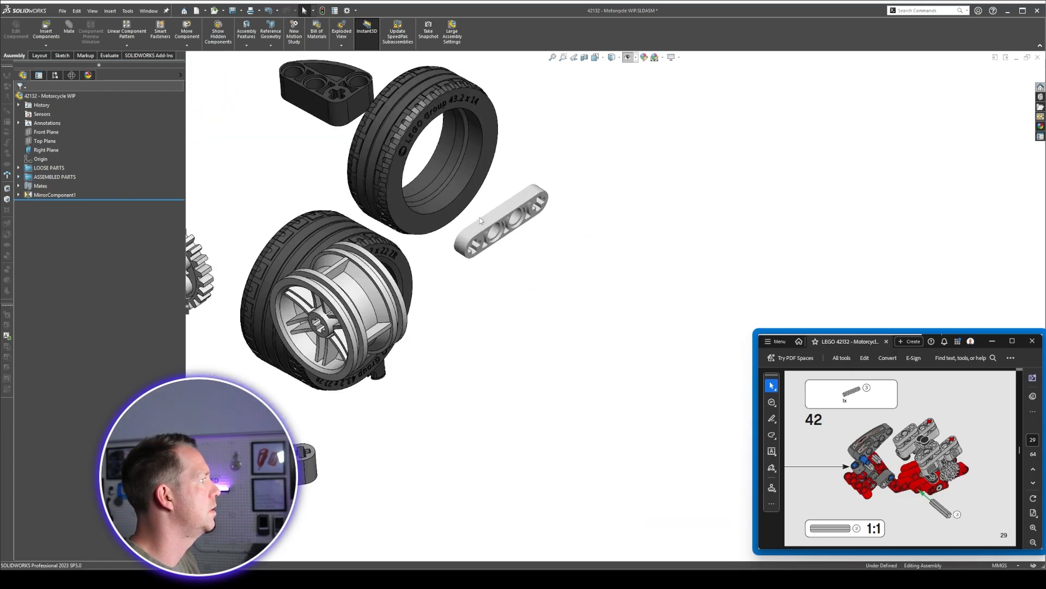
click(483, 222)
scroll(91, 430, up, 2)
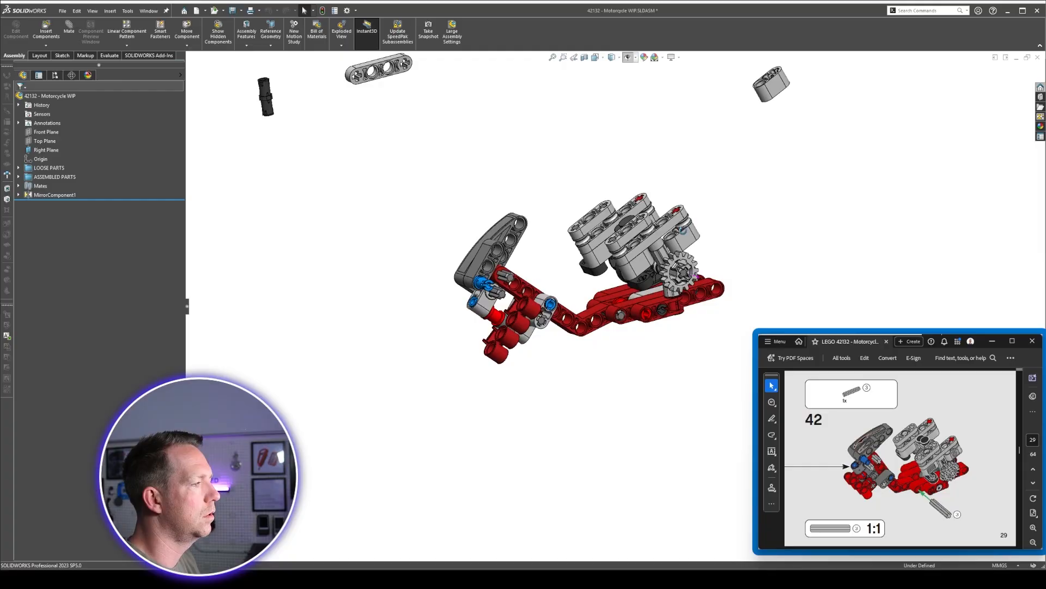
Delete the leftover 1 x 2 thick beam beside the model and swing the front subassembly toward the engine.
middle_drag(683, 231, 701, 273)
scroll(774, 185, down, 2)
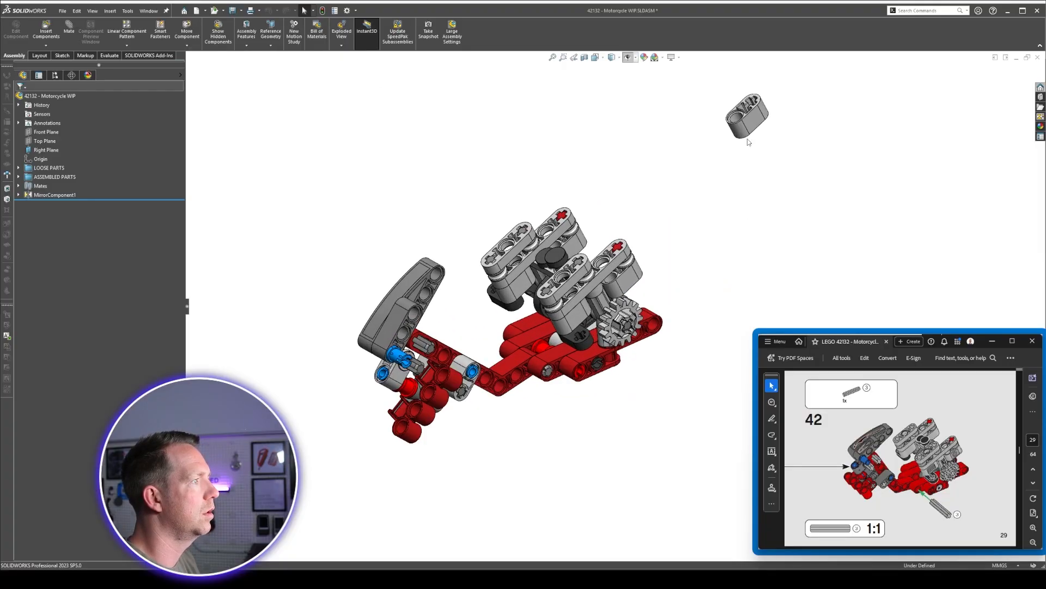
drag(749, 122, 754, 217)
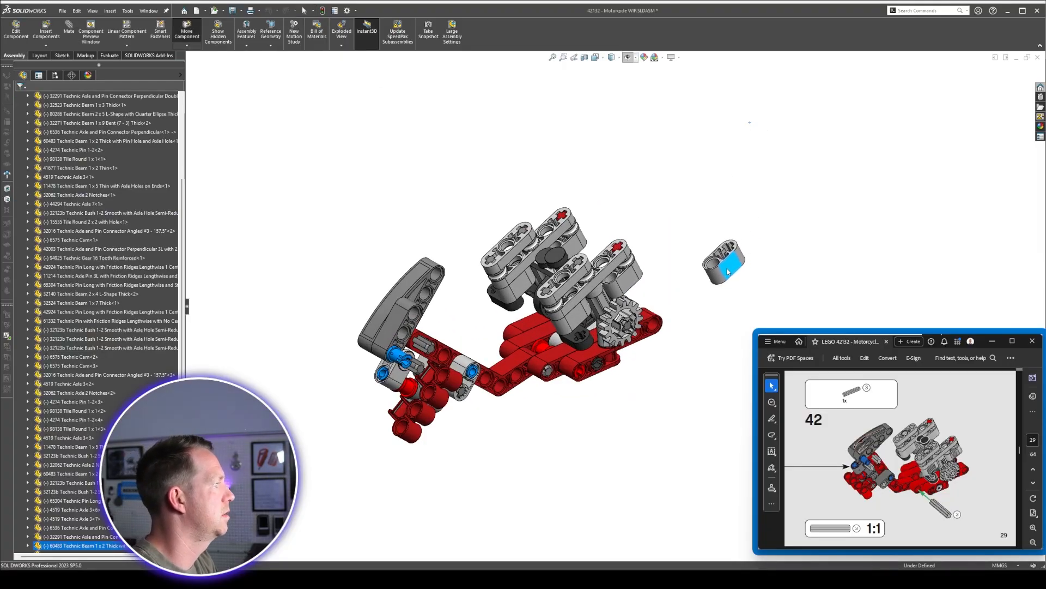
scroll(956, 453, down, 2)
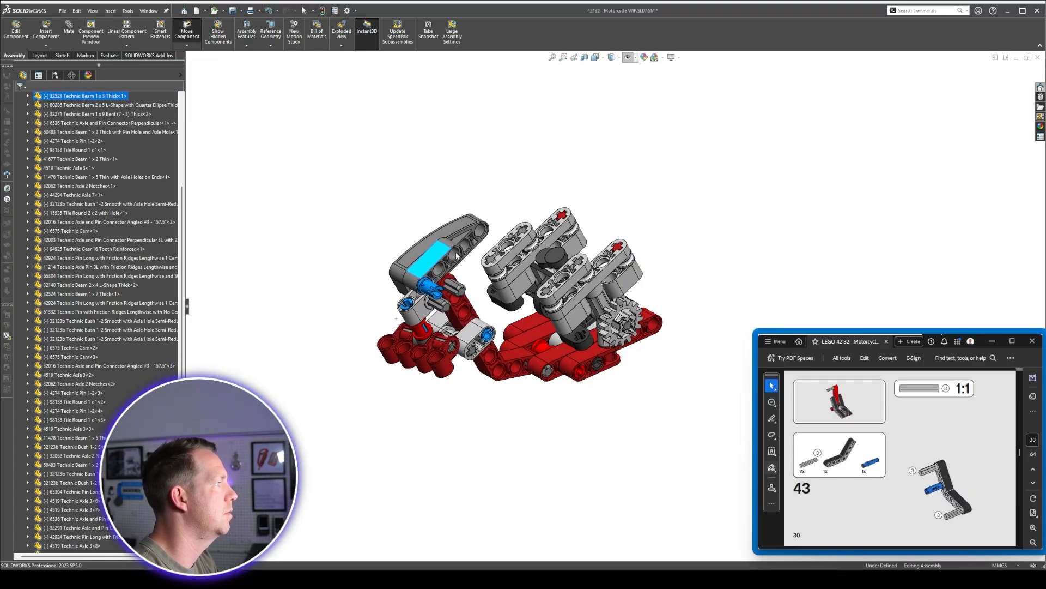
Copy two Technic Axle 3 parts from the model into the free space above it for step 43.
middle_drag(516, 271, 528, 306)
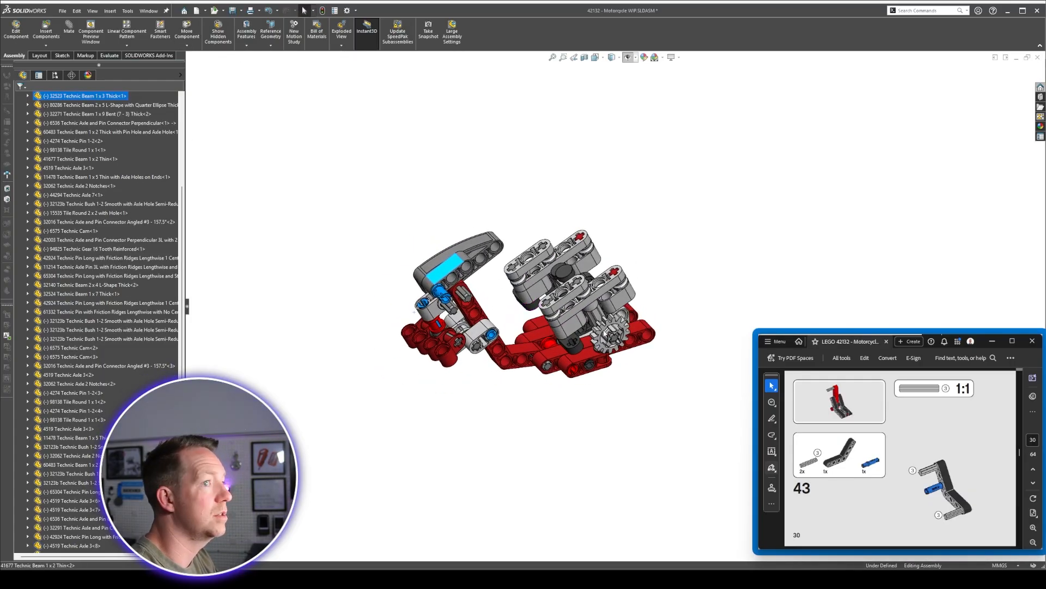
scroll(605, 334, up, 3)
middle_drag(606, 334, 589, 344)
scroll(581, 306, down, 4)
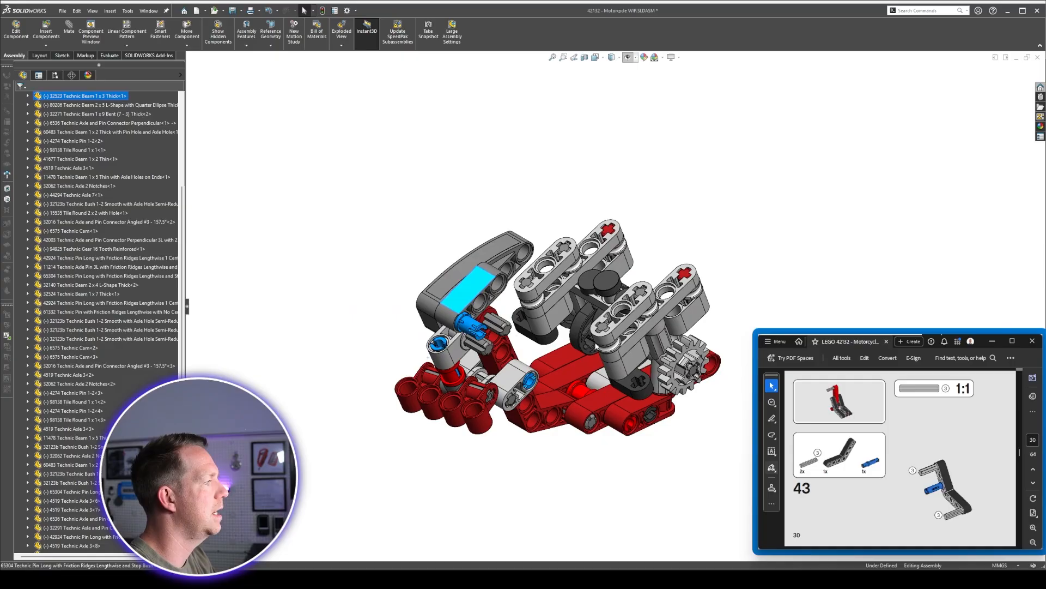
middle_drag(579, 390, 599, 373)
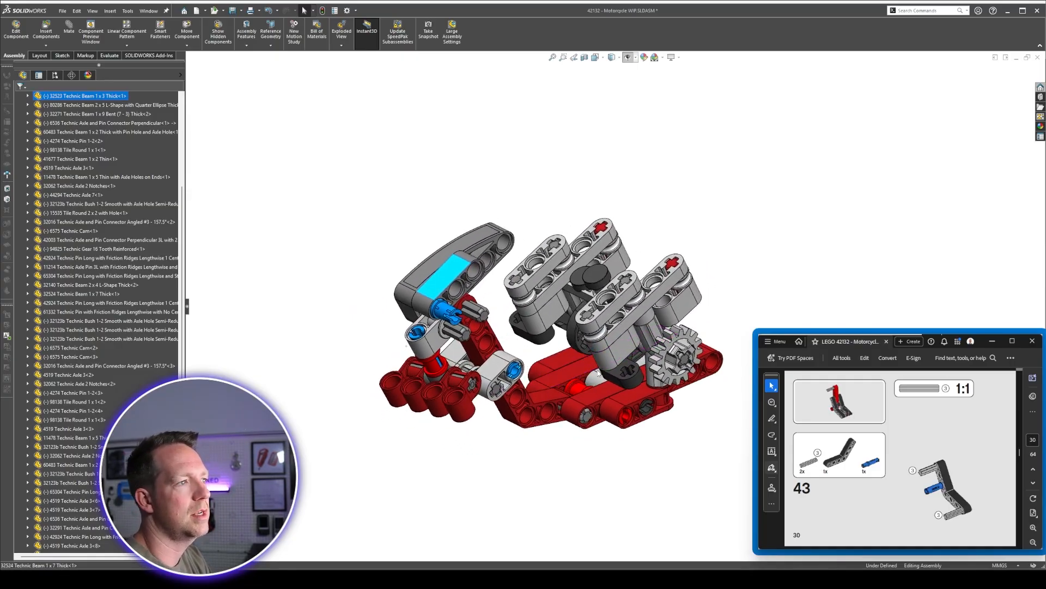
click(656, 221)
scroll(656, 222, down, 2)
ctrl+drag(484, 415, 706, 196)
scroll(694, 201, up, 2)
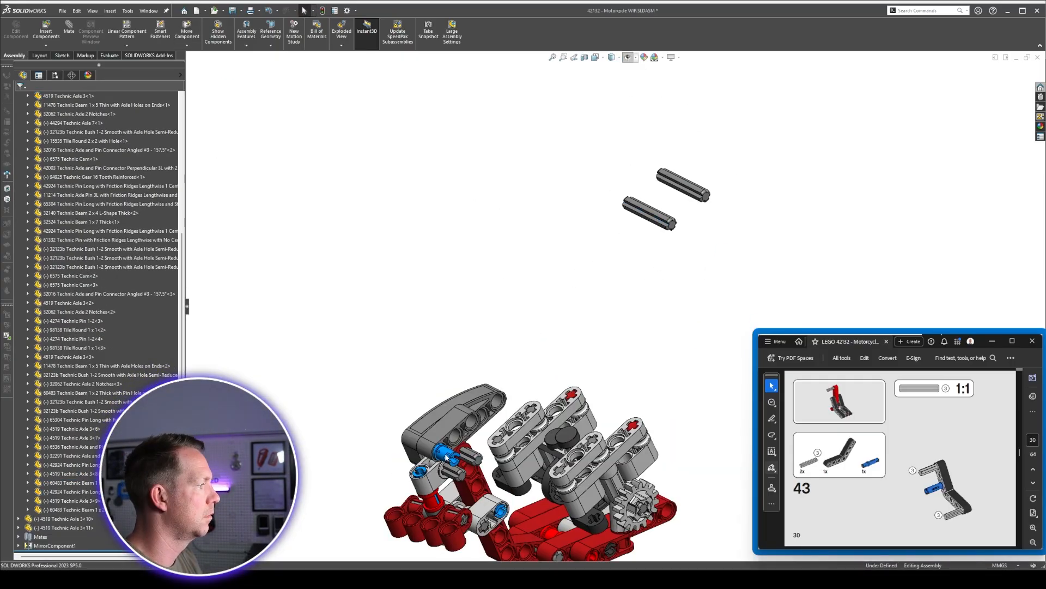
Copy the blue long friction pin from the model and gather it with the axles beside the black 1 x 7 bent beam.
ctrl+drag(447, 457, 640, 234)
scroll(641, 234, up, 2)
ctrl+drag(357, 288, 796, 261)
scroll(797, 262, down, 3)
click(187, 46)
click(212, 64)
key(Escape)
middle_drag(344, 195, 625, 308)
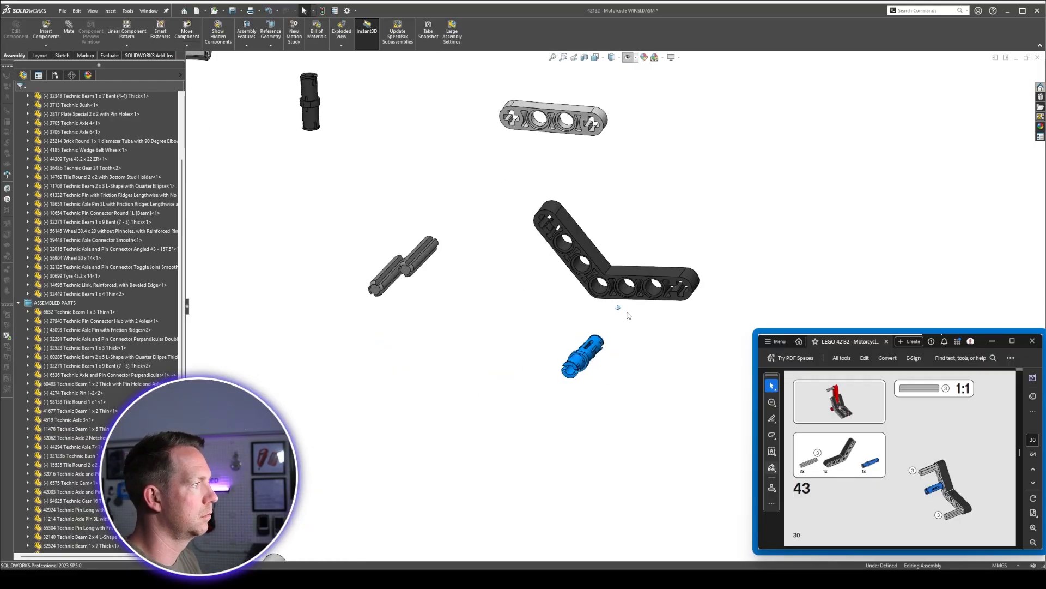
Mate the blue pin concentric with the 1 x 7 bent beam's hole and its collar coincident with the beam's face.
click(654, 276)
scroll(636, 378, down, 2)
click(69, 28)
click(525, 439)
click(514, 234)
click(531, 223)
middle_drag(530, 223, 549, 245)
scroll(548, 246, down, 3)
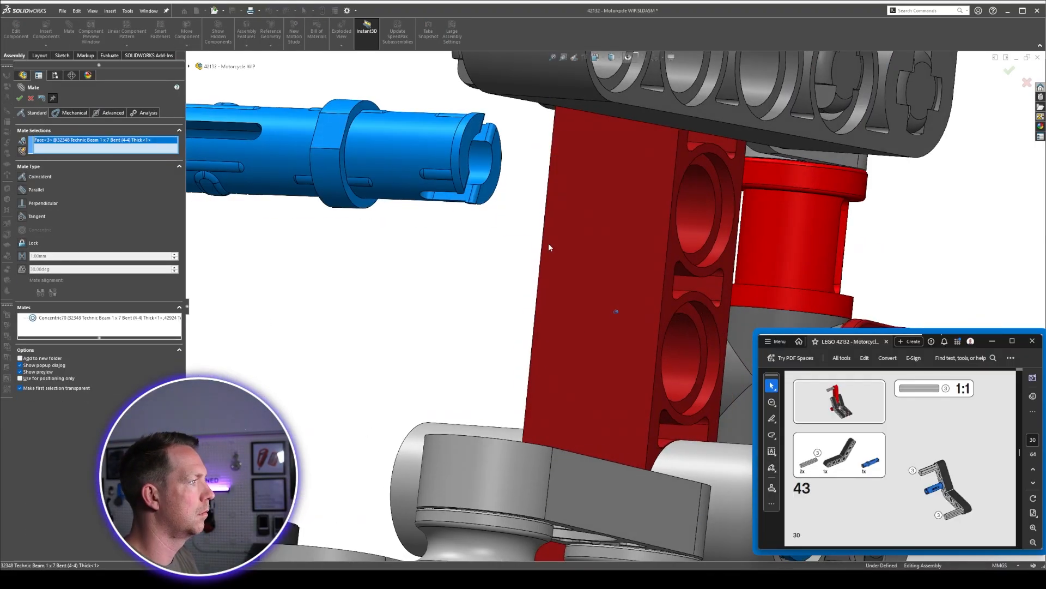
click(321, 122)
scroll(549, 245, up, 5)
scroll(679, 327, down, 5)
Lock the blue pin's rotation with a perpendicular mate between a face of the bent beam and a face of the pin.
click(485, 293)
click(643, 214)
click(36, 189)
drag(98, 337, 99, 375)
click(63, 334)
click(43, 204)
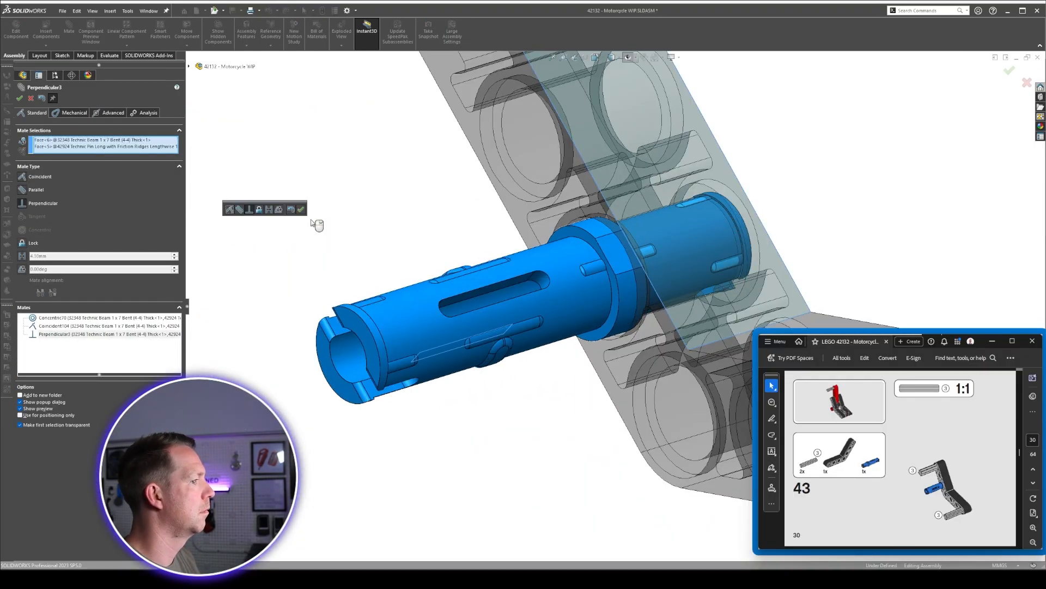
click(300, 209)
Mate one Technic Axle 3 concentric and coincident with the axle hole at the bent beam's upper end.
scroll(614, 327, up, 5)
click(495, 233)
click(544, 293)
click(560, 274)
scroll(560, 274, up, 8)
middle_drag(627, 349, 717, 451)
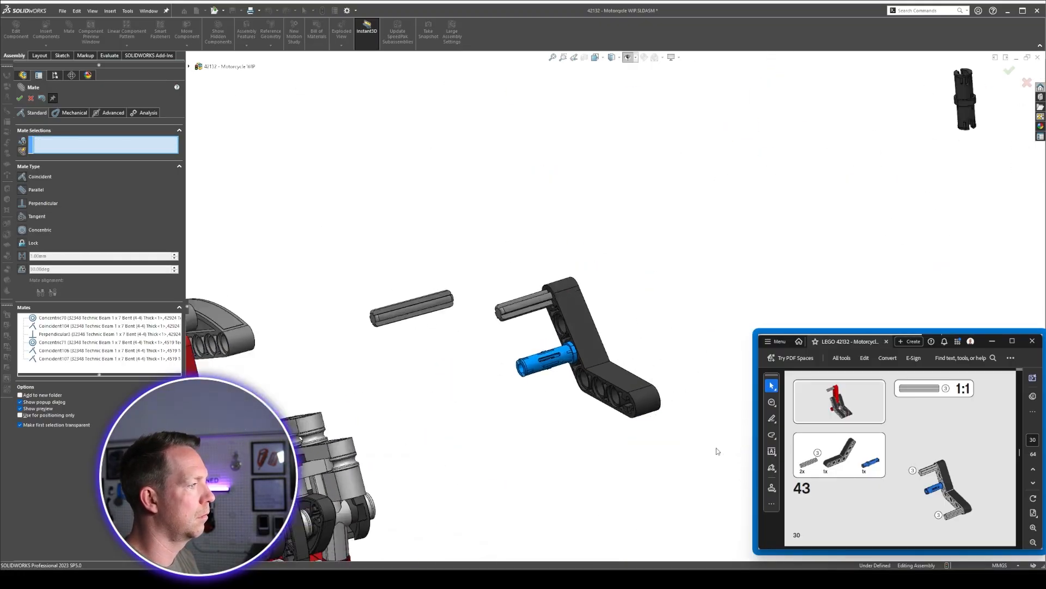
Mate the second Technic Axle 3 into the axle hole at the bent beam's lower end to complete step 43.
scroll(600, 369, down, 5)
click(545, 354)
scroll(600, 360, down, 4)
click(608, 356)
click(549, 358)
scroll(570, 302, up, 8)
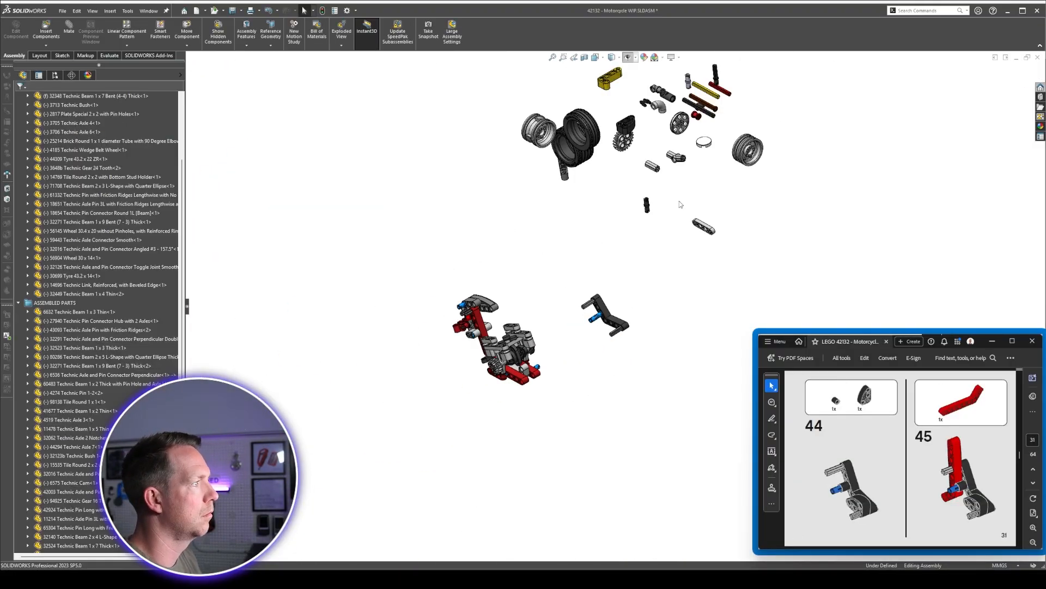
For step 44, mate the round pin connector onto the blue pin and the 2 x 3 L-shape beam concentric and coincident with the lower axle.
scroll(661, 293, down, 8)
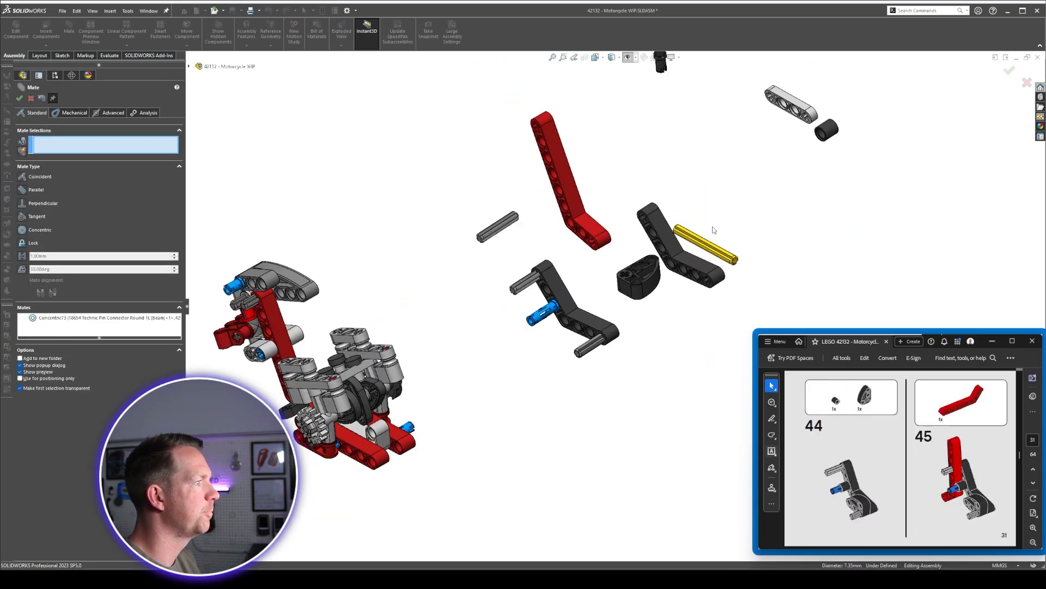
scroll(469, 327, down, 5)
scroll(319, 273, up, 3)
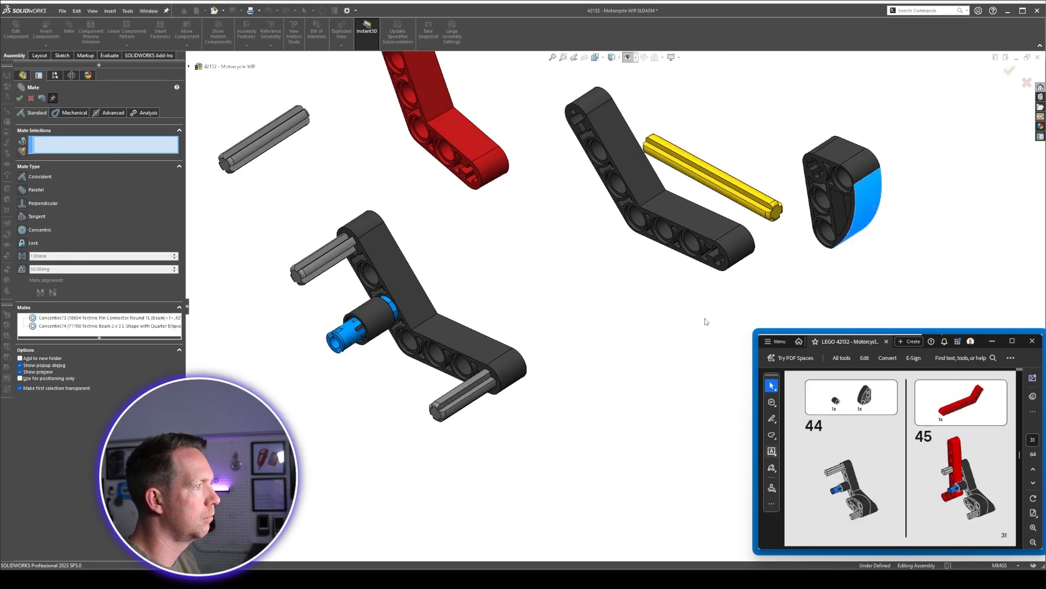
click(825, 223)
click(480, 392)
click(579, 392)
middle_drag(515, 343, 557, 362)
scroll(515, 348, down, 6)
click(491, 338)
click(493, 390)
scroll(556, 361, up, 6)
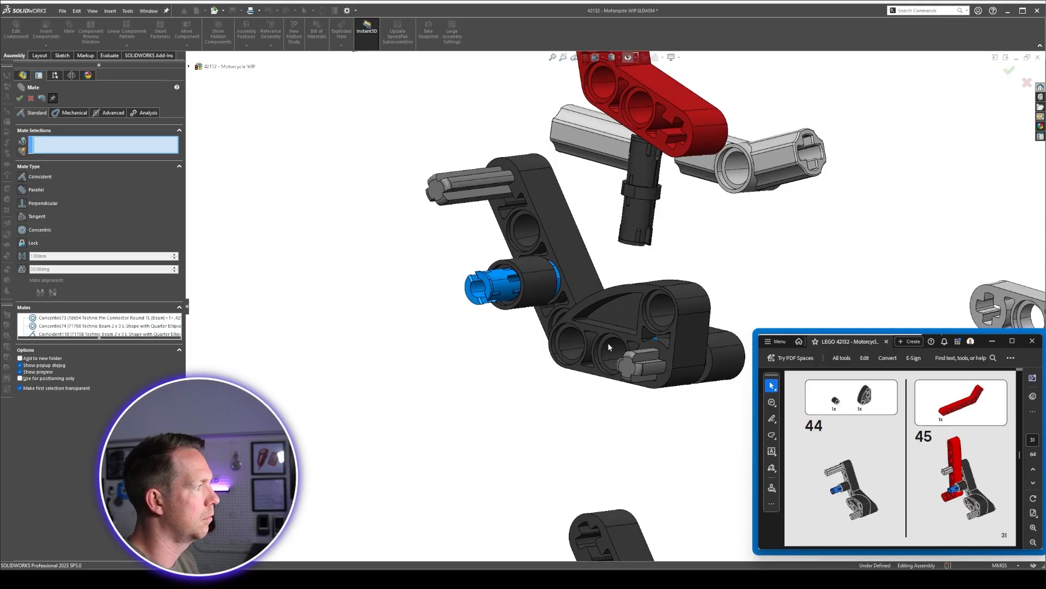
For step 45, mate the red 1 x 9 bent beam's hole concentric with the blue pin and turn the beam into place.
drag(681, 104, 462, 404)
click(462, 404)
click(477, 304)
scroll(479, 327, down, 2)
drag(469, 463, 379, 425)
scroll(614, 311, up, 5)
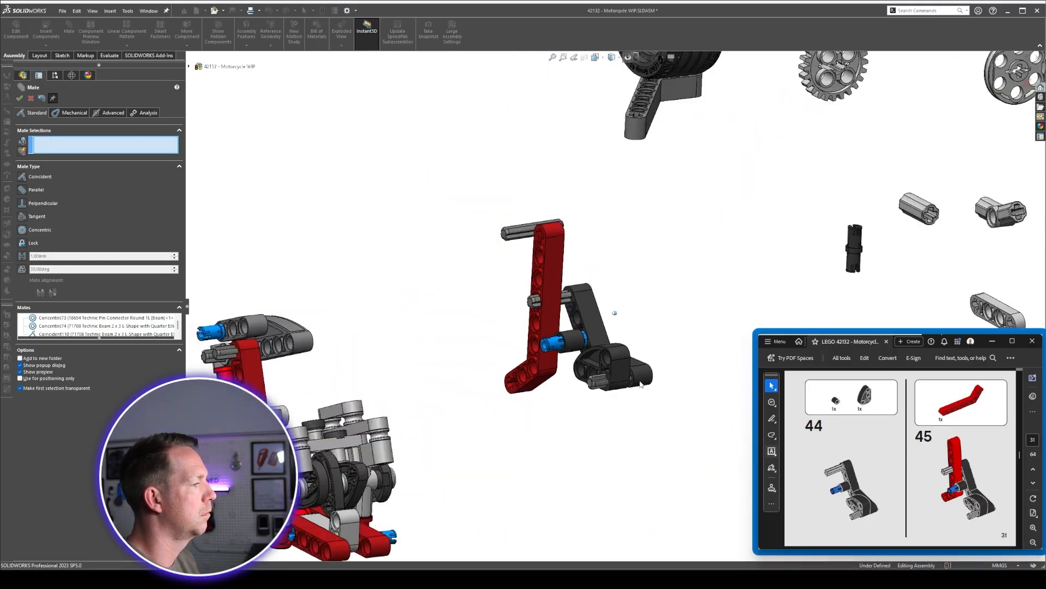
Add the remaining mates that position the red bent beam on the step 44 subassembly and finish mating.
scroll(600, 278, down, 4)
scroll(900, 458, down, 1)
click(403, 94)
scroll(441, 93, down, 5)
click(456, 163)
click(450, 171)
middle_drag(456, 164, 480, 327)
click(463, 370)
click(486, 338)
click(476, 347)
scroll(485, 338, up, 8)
key(Escape)
Slide the 2 x 3 L-shape beam outward along the lower axle.
middle_drag(590, 406, 665, 382)
click(705, 338)
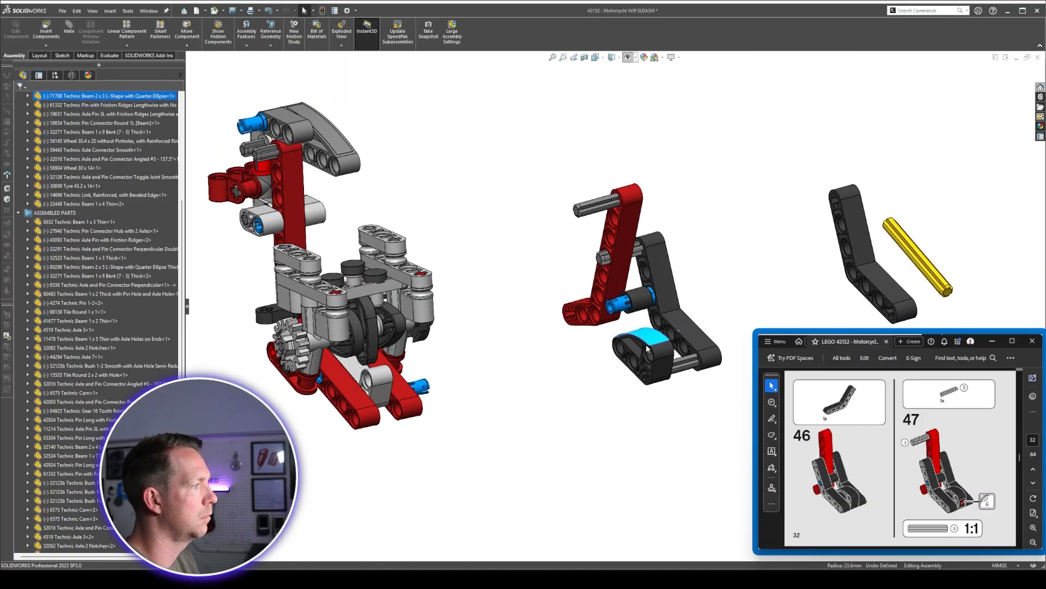
Mate the 2 x 3 L-shape beam coincident with the black 1 x 7 bent beam and the round pin connector coincident with the blue pin.
scroll(703, 343, down, 6)
click(575, 402)
click(532, 393)
scroll(668, 187, down, 3)
middle_drag(668, 187, 596, 345)
scroll(596, 345, up, 5)
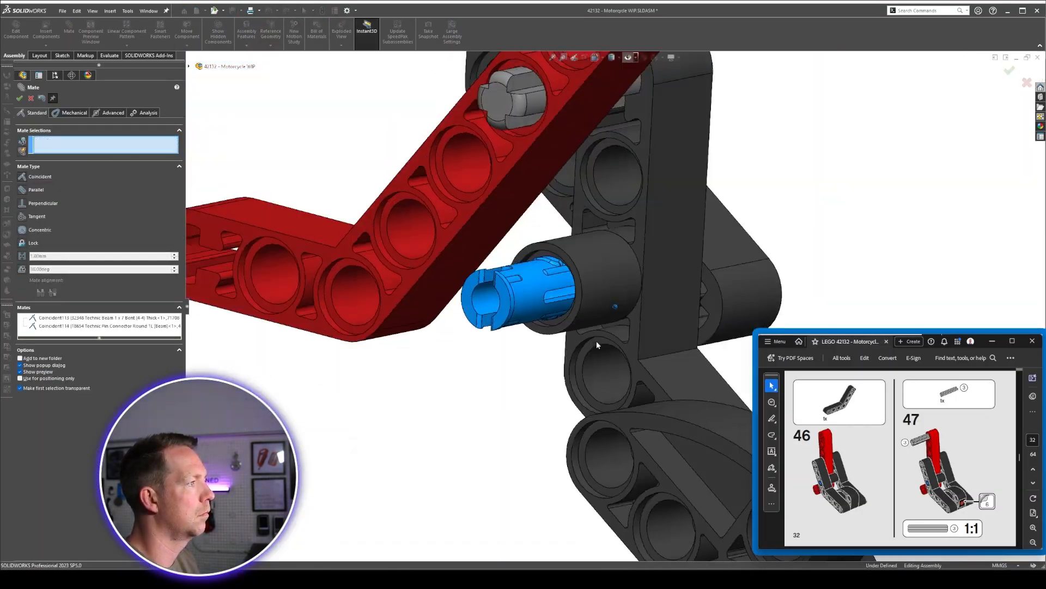
key(Escape)
scroll(596, 345, up, 4)
click(550, 262)
scroll(663, 320, down, 6)
click(663, 320)
scroll(663, 320, up, 8)
key(Escape)
scroll(571, 402, up, 5)
scroll(899, 463, down, 1)
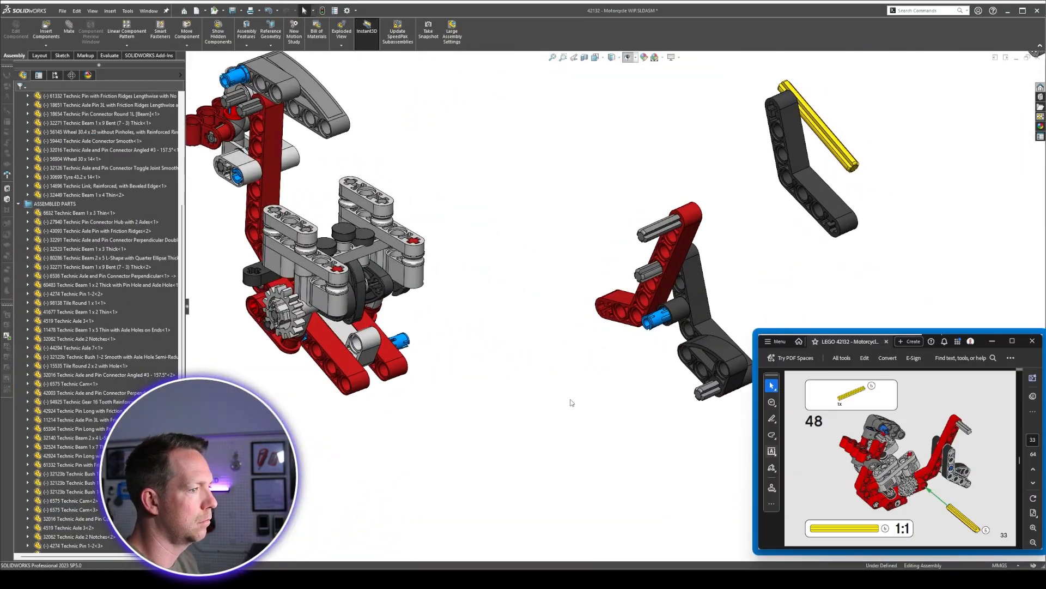
For step 48, mate the yellow axle 5 concentric with the end hole of the lower red 1 x 7 beam.
click(612, 308)
middle_drag(570, 401, 619, 343)
scroll(619, 343, down, 4)
click(677, 293)
click(451, 347)
middle_drag(451, 347, 404, 374)
scroll(404, 374, up, 8)
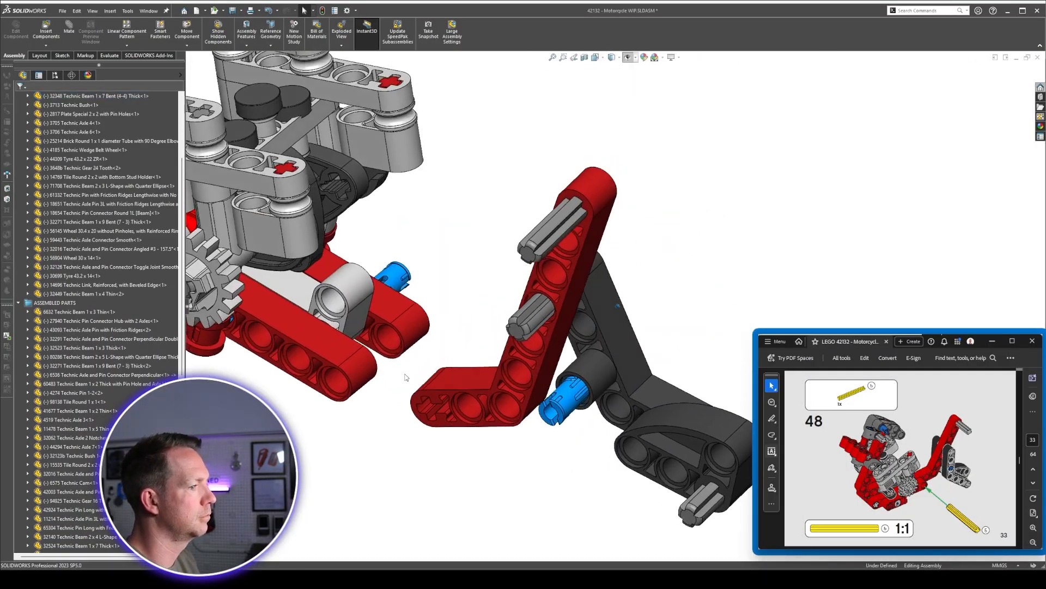
scroll(540, 436, down, 6)
drag(480, 458, 521, 385)
scroll(521, 385, down, 3)
click(521, 376)
click(479, 345)
scroll(590, 389, up, 5)
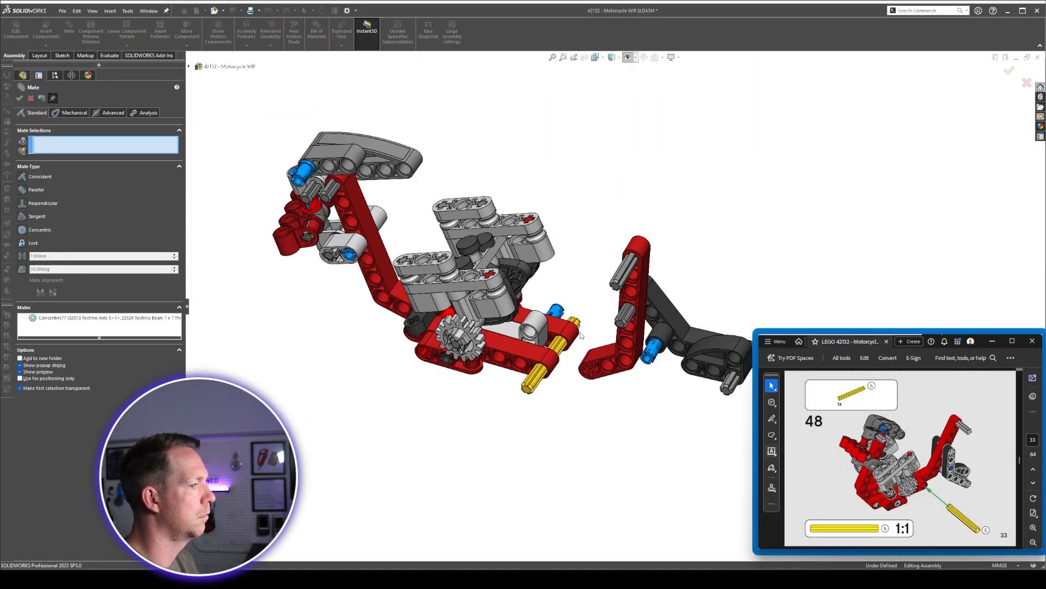
Mate the red 1 x 9 bent beam's lower end hole concentric with the yellow axle and add their coincident mate.
scroll(579, 377, down, 5)
click(539, 376)
click(606, 349)
drag(575, 403, 637, 378)
middle_drag(637, 378, 551, 382)
scroll(480, 381, down, 6)
click(480, 357)
click(312, 351)
scroll(474, 376, up, 10)
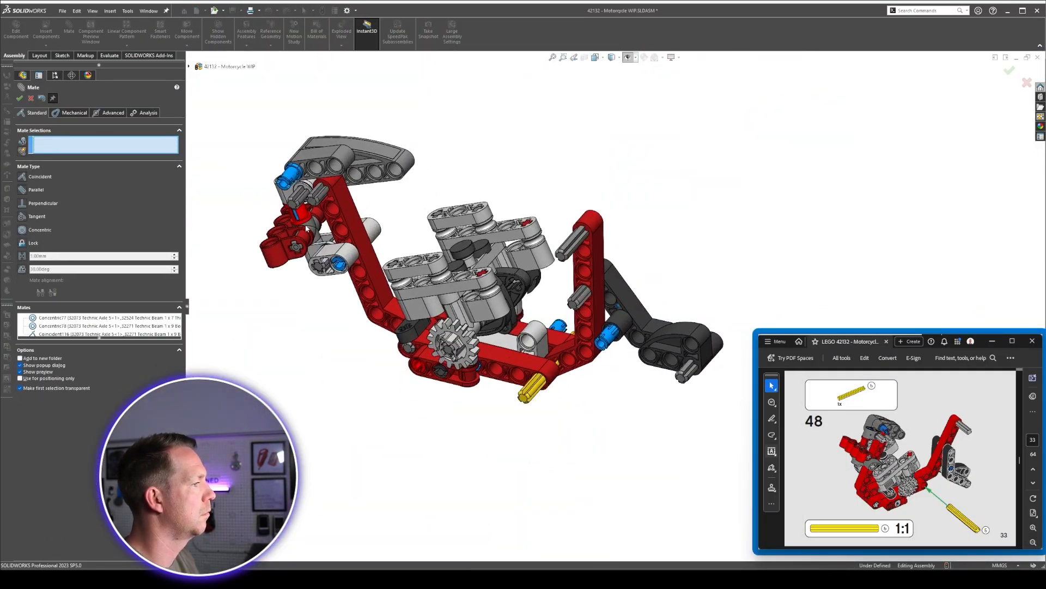
Mate the red 1 x 9 bent beam to the assembly's Right Plane so it is centred between the lower red beams.
key(Escape)
middle_drag(474, 376, 338, 349)
click(570, 338)
click(229, 84)
scroll(81, 179, up, 10)
ctrl+click(46, 150)
click(390, 323)
key(Escape)
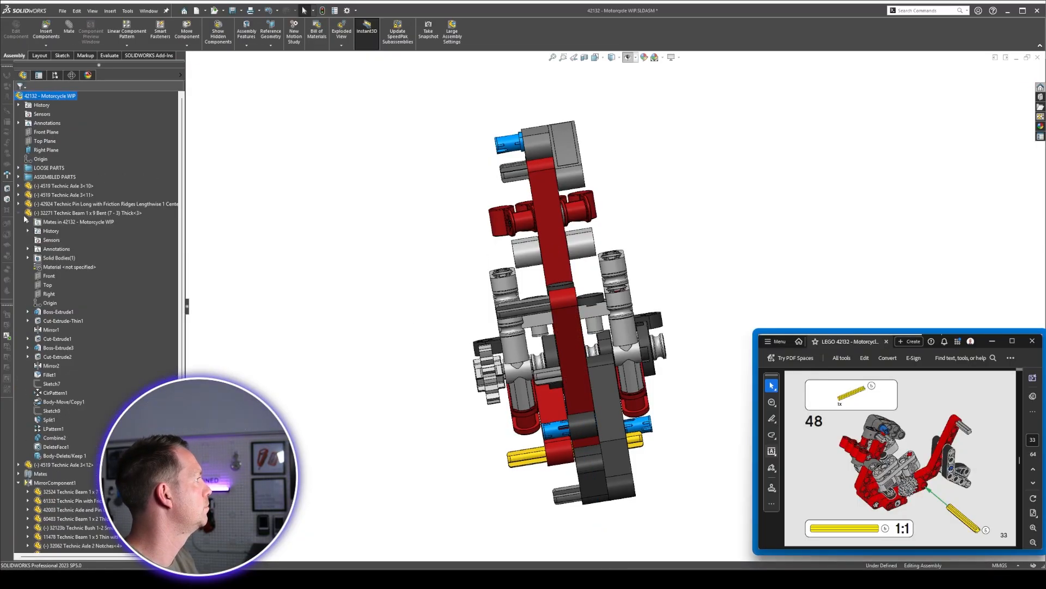
click(18, 213)
Swing the red bent beam with its attached parts over the frame and expand the LOOSE PARTS folder.
middle_drag(402, 313, 507, 283)
drag(537, 210, 498, 199)
scroll(505, 309, up, 3)
click(18, 168)
scroll(863, 446, down, 1)
middle_drag(515, 295, 546, 319)
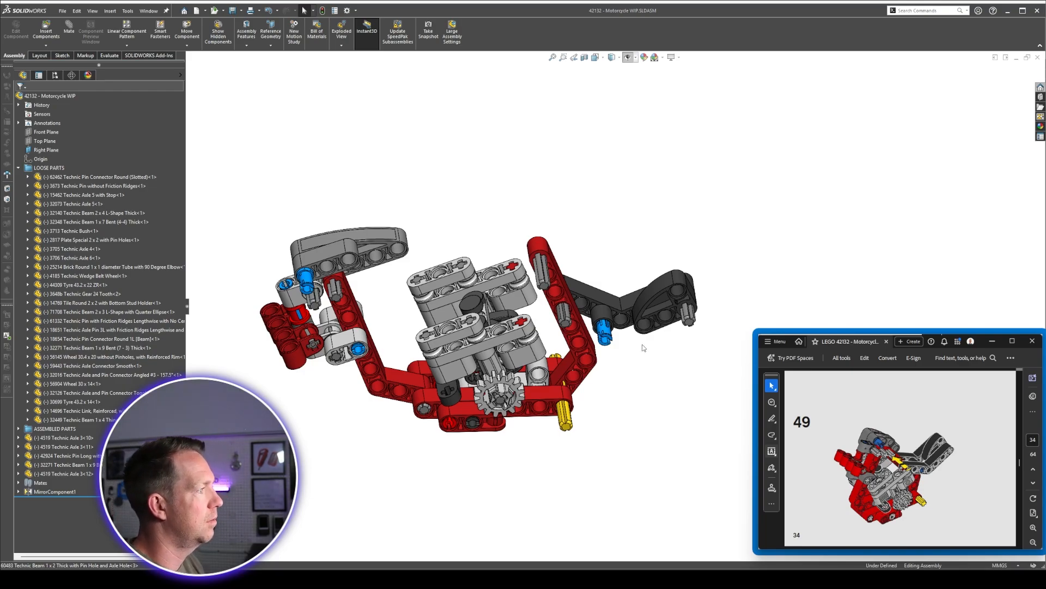
Edit the component mirror to also mirror the black 1 x 7 bent beam about the Right Plane.
click(64, 495)
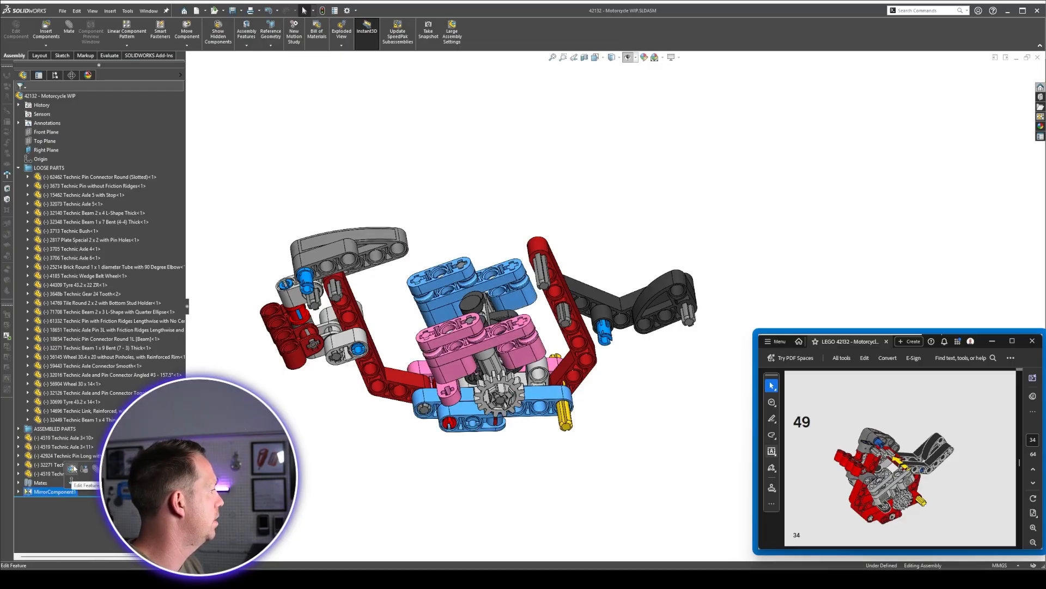
click(73, 470)
scroll(637, 338, down, 3)
click(613, 277)
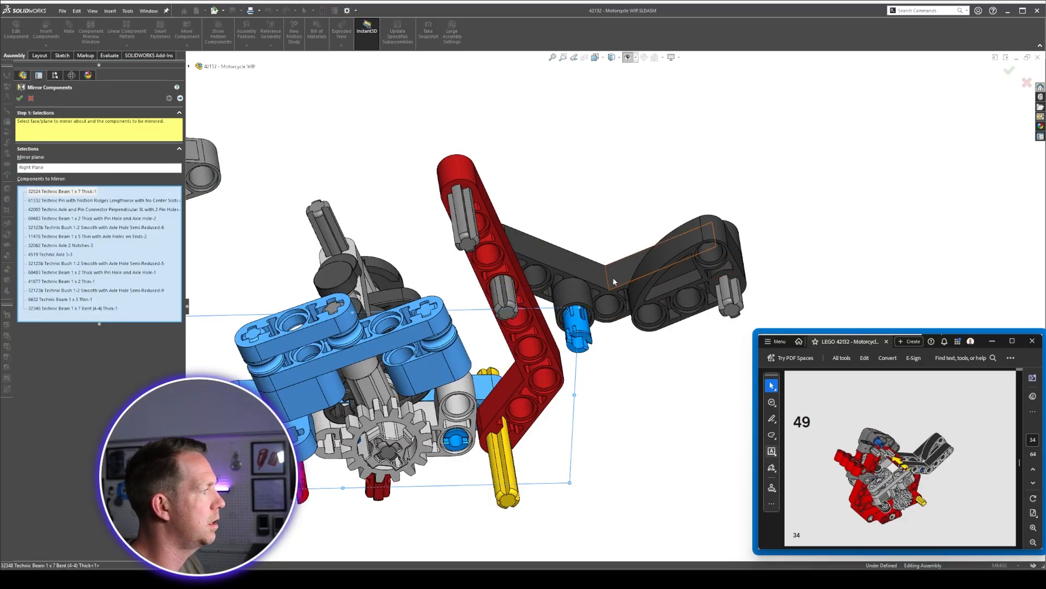
right_click(601, 188)
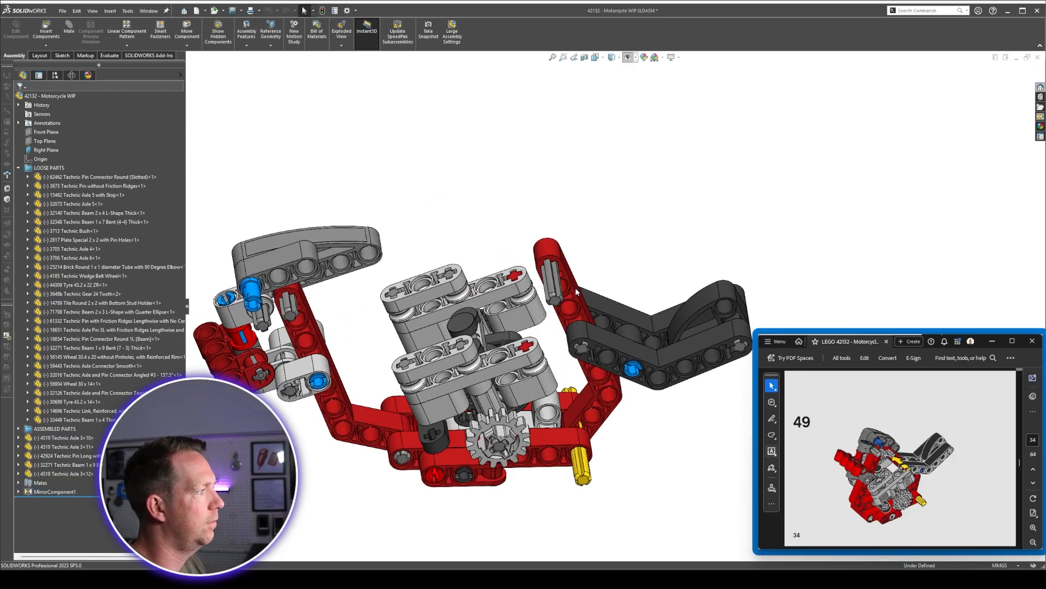
Swing the red rear bent beam forward toward the grey 2 x 5 L-shape beam with quarter ellipse.
scroll(576, 291, down, 3)
click(536, 267)
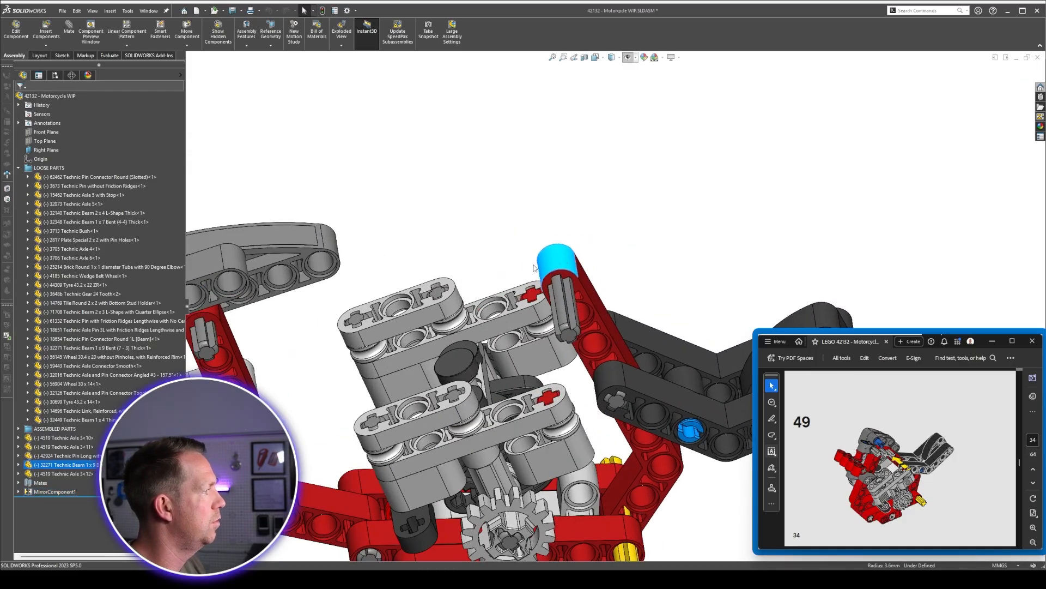
drag(534, 267, 470, 275)
click(469, 216)
scroll(555, 338, up, 1)
middle_drag(557, 343, 559, 310)
Rotate the grey 2 x 5 L-shape beam and the red bent beams until their ends nearly meet.
drag(284, 311, 492, 260)
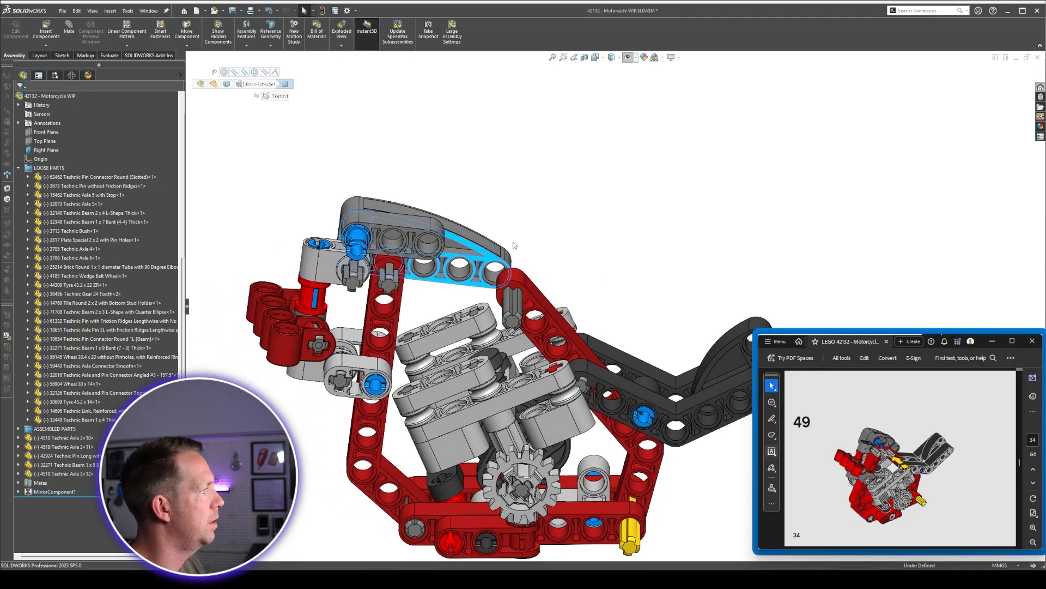
scroll(527, 308, down, 1)
drag(527, 308, 511, 310)
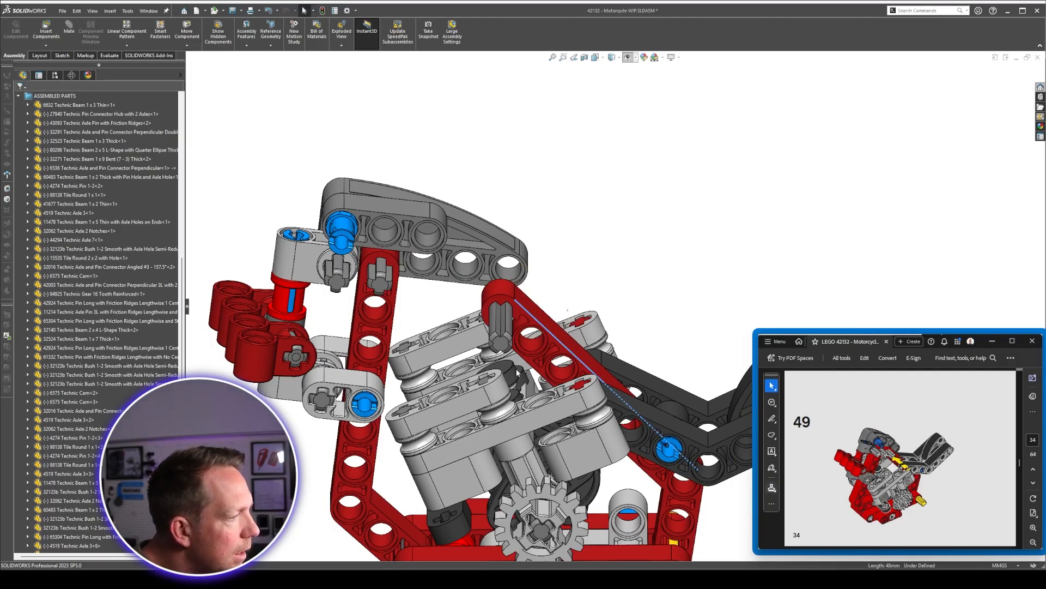
drag(427, 270, 372, 247)
drag(276, 258, 555, 302)
middle_click(550, 290)
mouse_move(572, 305)
middle_down()
mouse_move(578, 314)
mouse_move(531, 316)
mouse_move(580, 320)
middle_up()
scroll(583, 318, down, 1)
Mate the axle 3 at the red bent beam's upper end concentric with the grey 2 x 5 L-shape beam's hole.
click(680, 238)
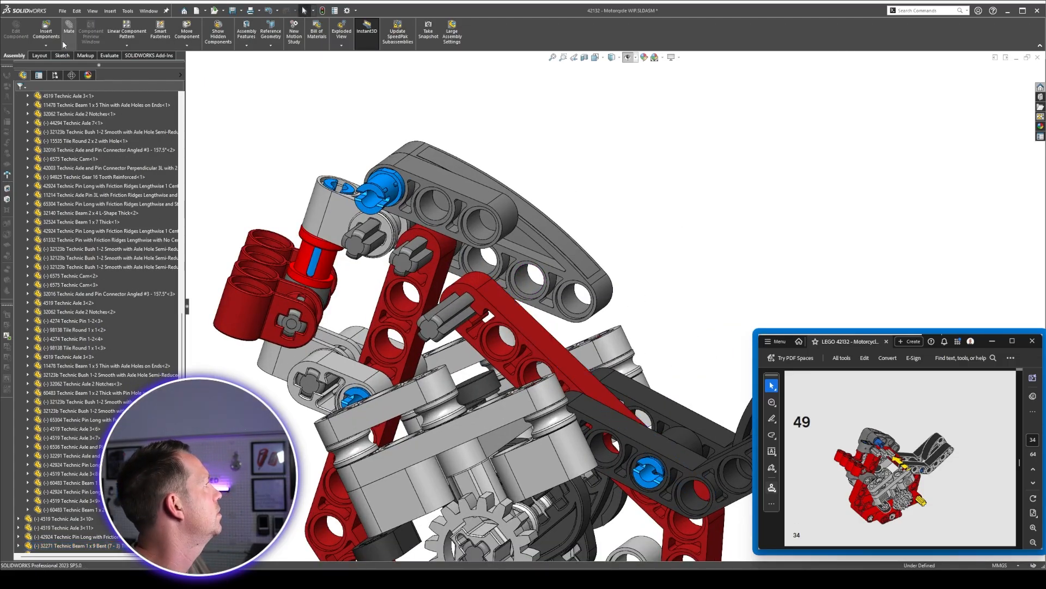
click(453, 304)
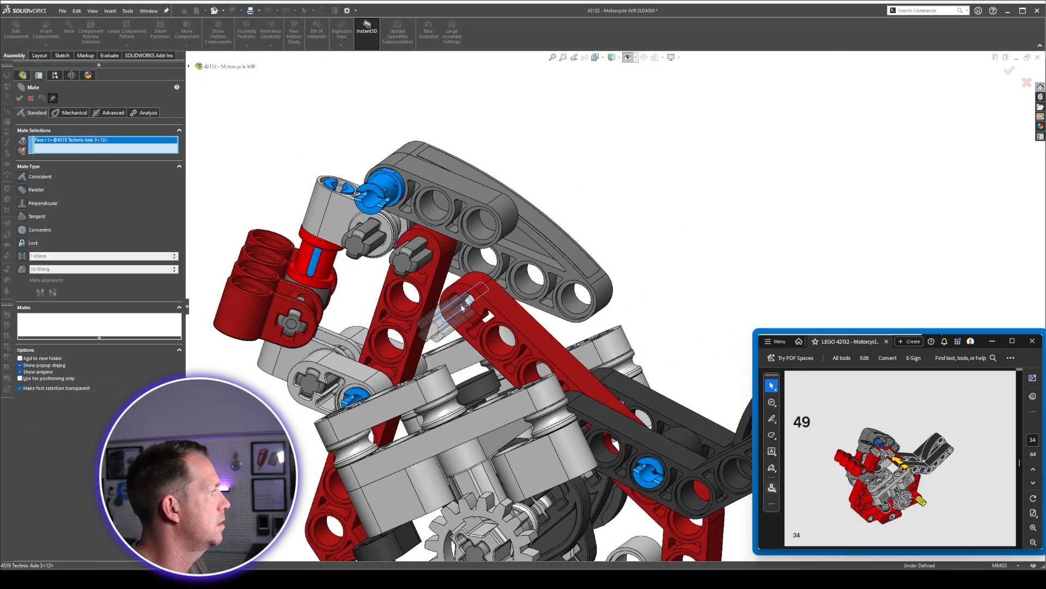
click(483, 270)
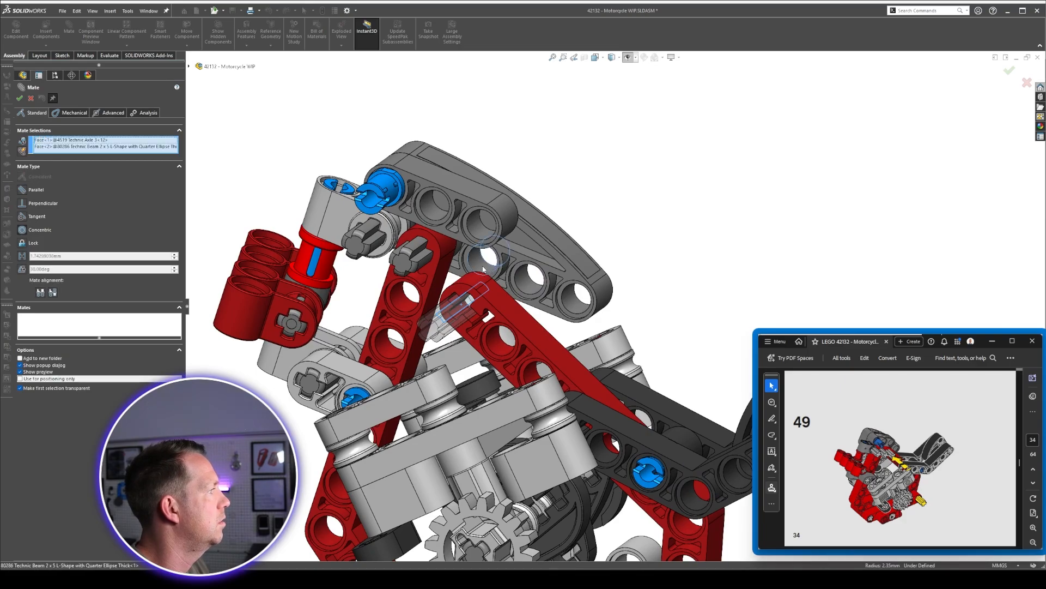
click(19, 98)
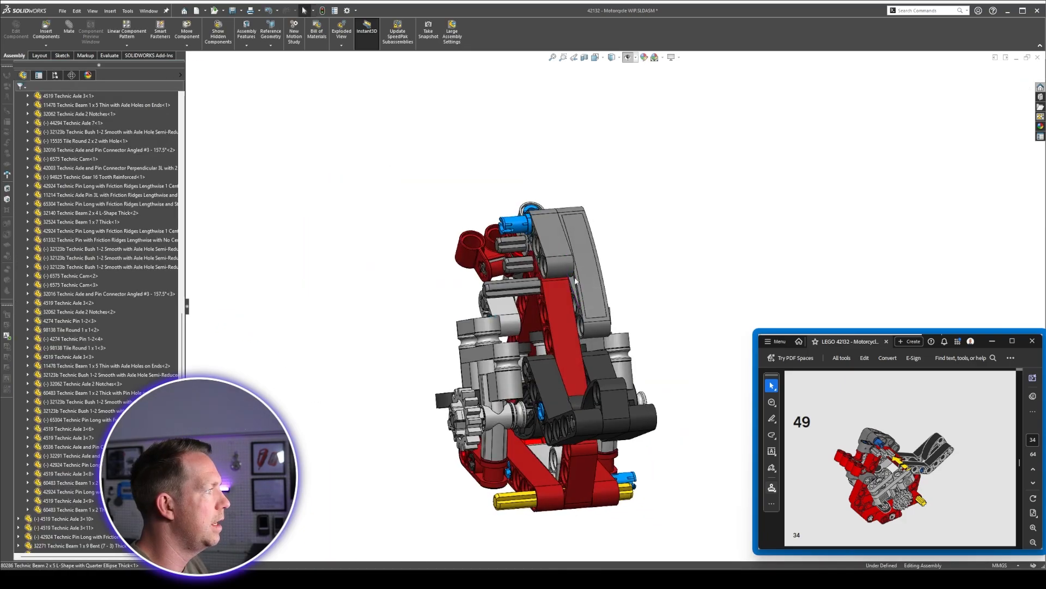
Delete the coincident mate between the upper axle 3 and the 1 x 7 bent beam, and slide the axle inward through the red beam.
scroll(498, 310, down, 3)
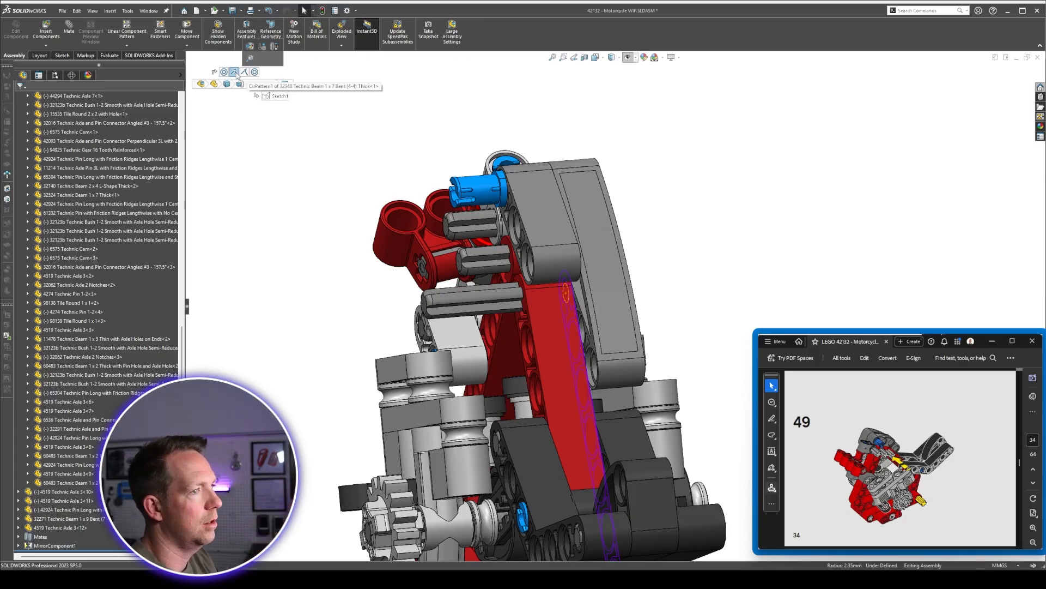
key(Delete)
key(Return)
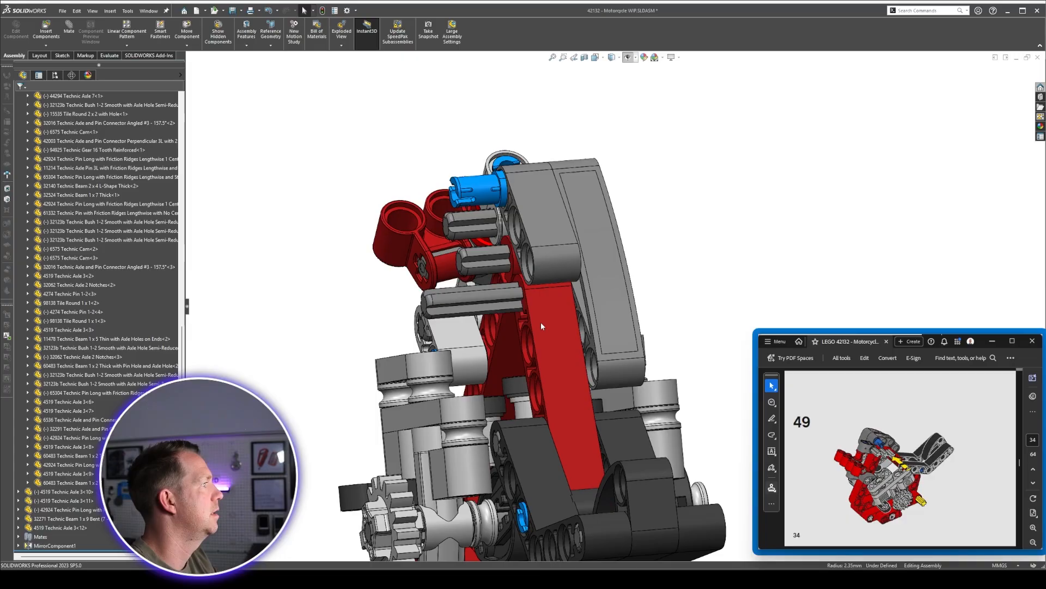
click(467, 300)
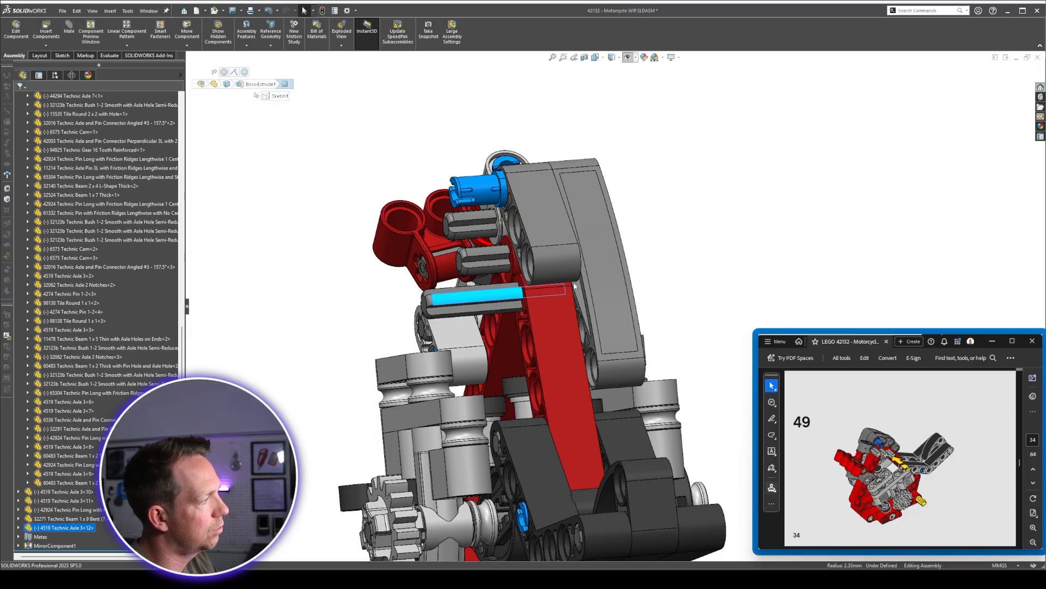
scroll(428, 311, down, 1)
drag(435, 283, 493, 278)
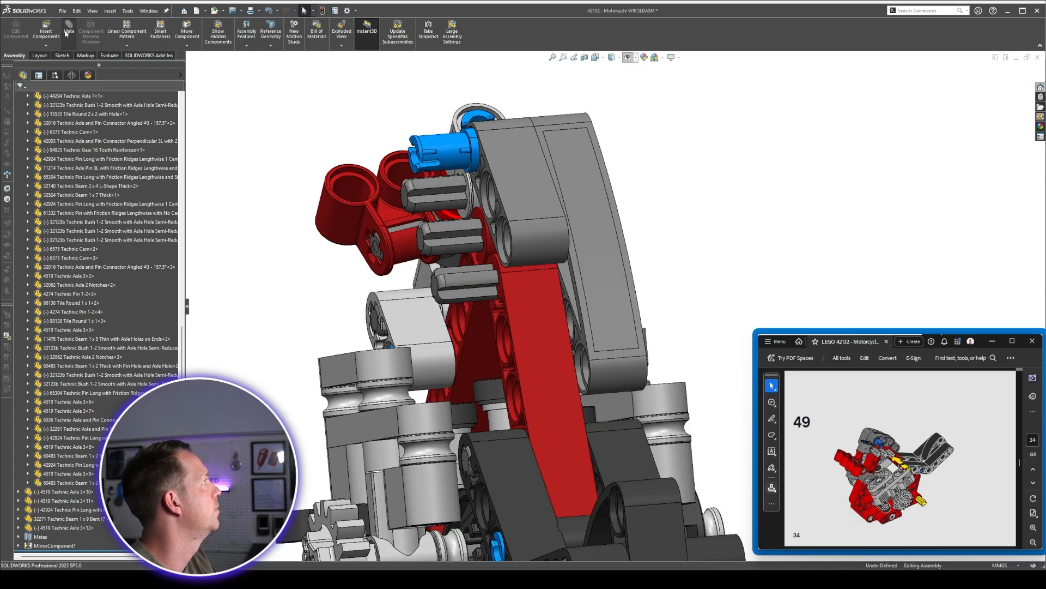
Mate the upper axle 3's end face coincident with the end face of the neighbouring axle 3.
scroll(466, 267, down, 3)
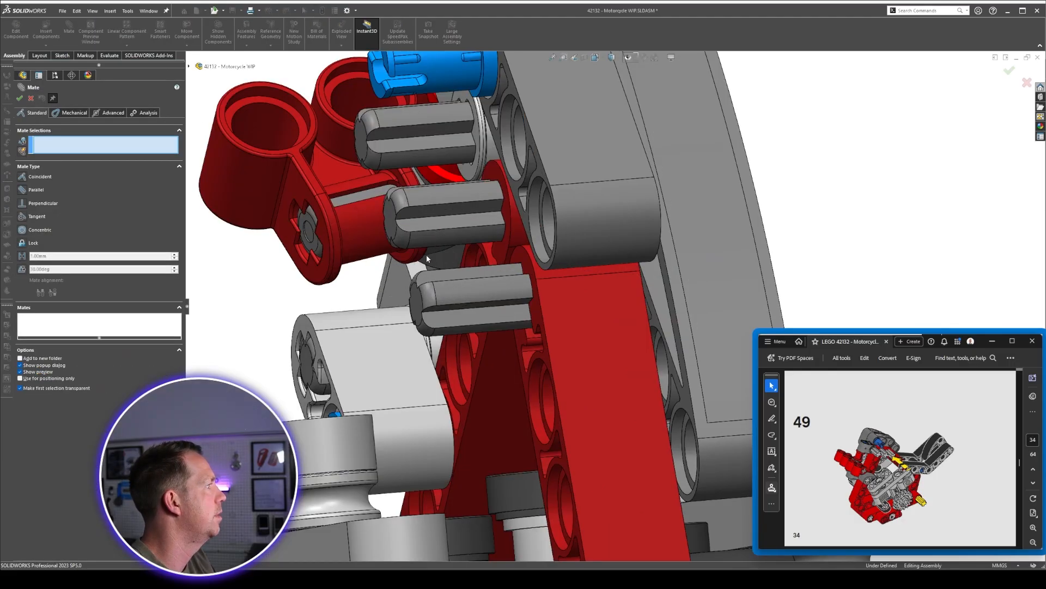
click(390, 227)
click(417, 308)
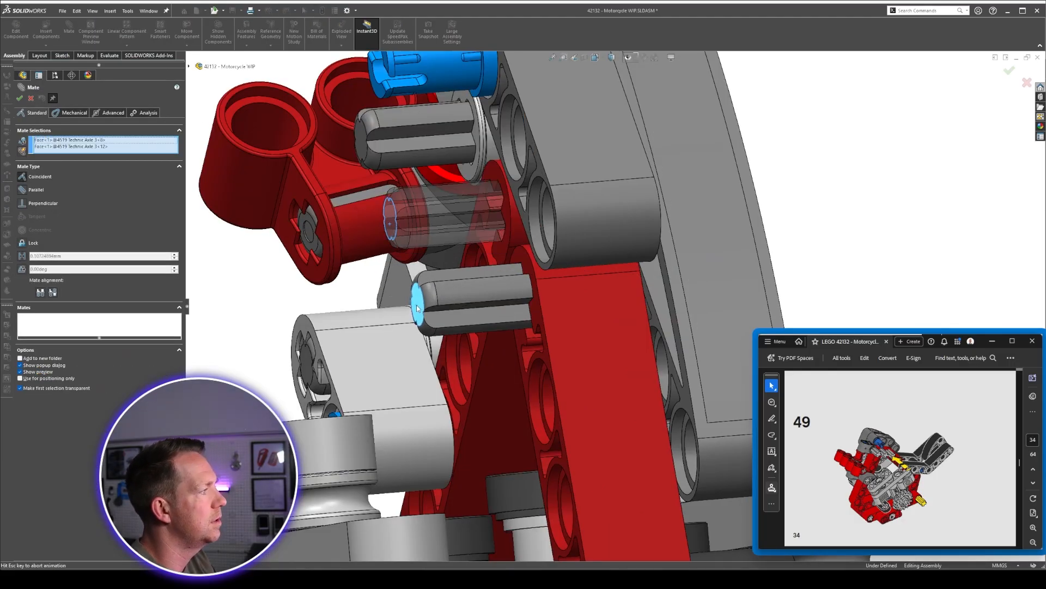
middle_drag(654, 284, 717, 403)
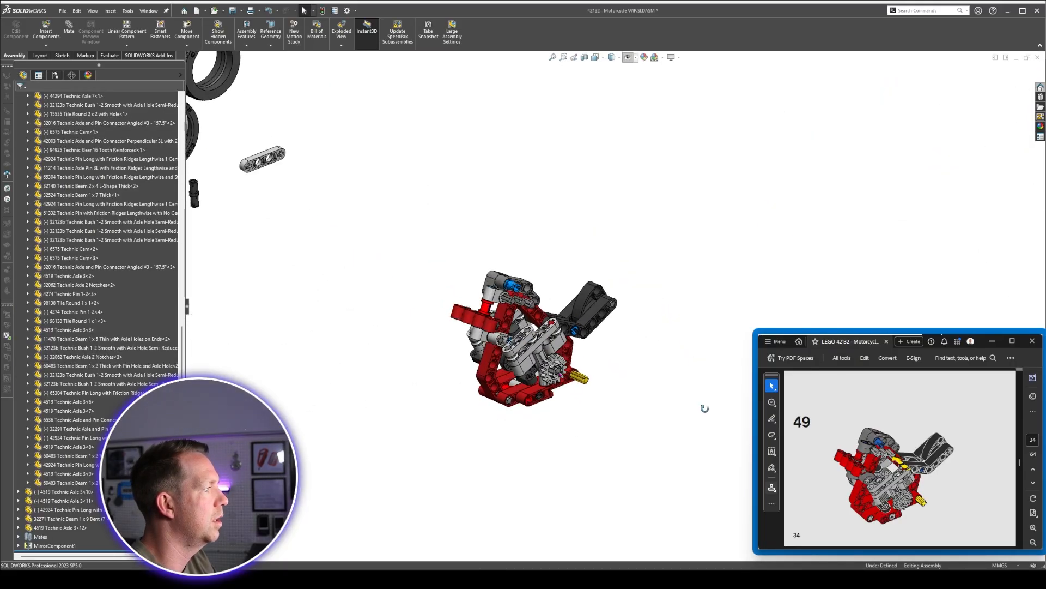
Swing the black bent beams upward at the rear of the motorcycle.
scroll(563, 321, down, 1)
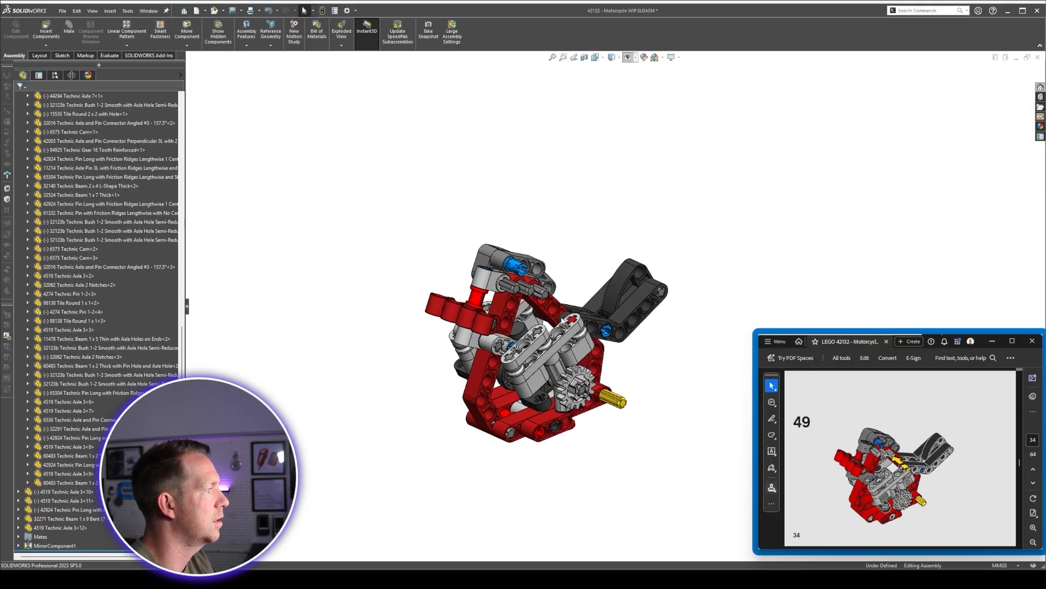
middle_drag(617, 349, 590, 330)
scroll(597, 327, down, 3)
click(694, 311)
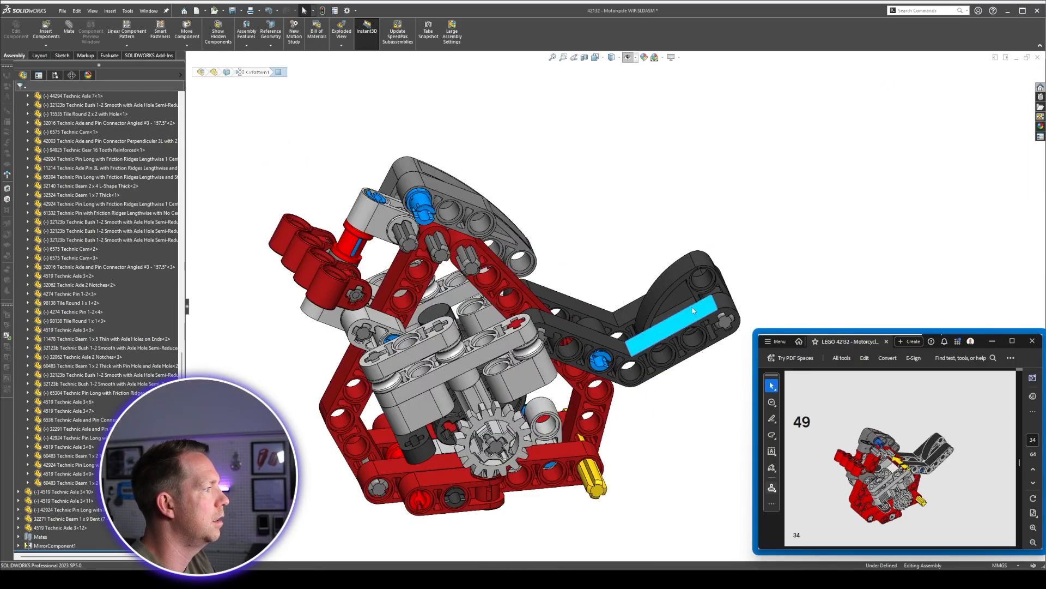
drag(694, 311, 702, 285)
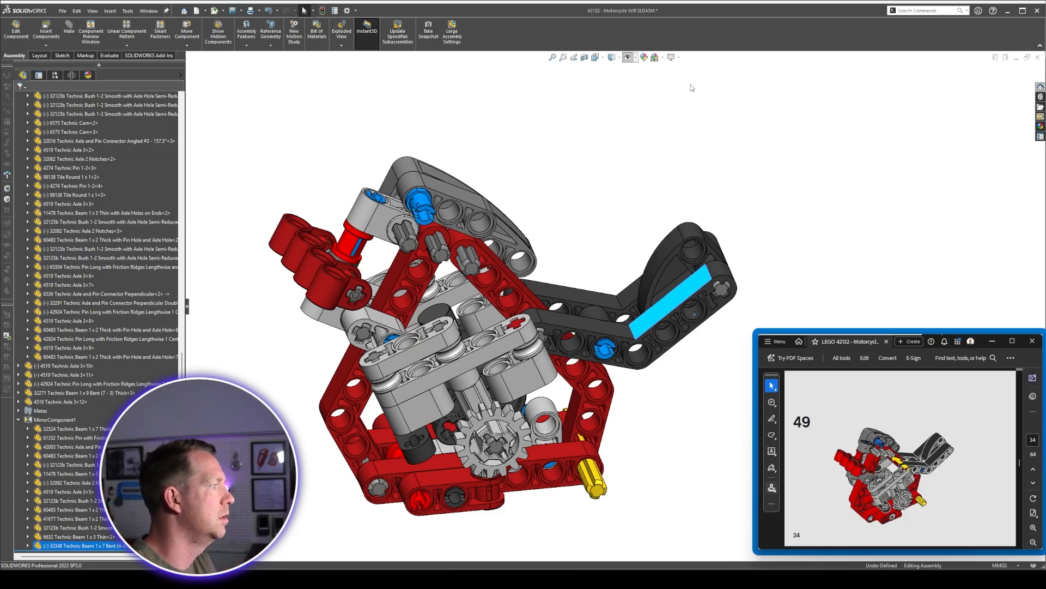
Mate the round pin connector tangent to the rear face of the red 1 x 9 bent beam and finish mating.
scroll(591, 360, down, 5)
click(628, 201)
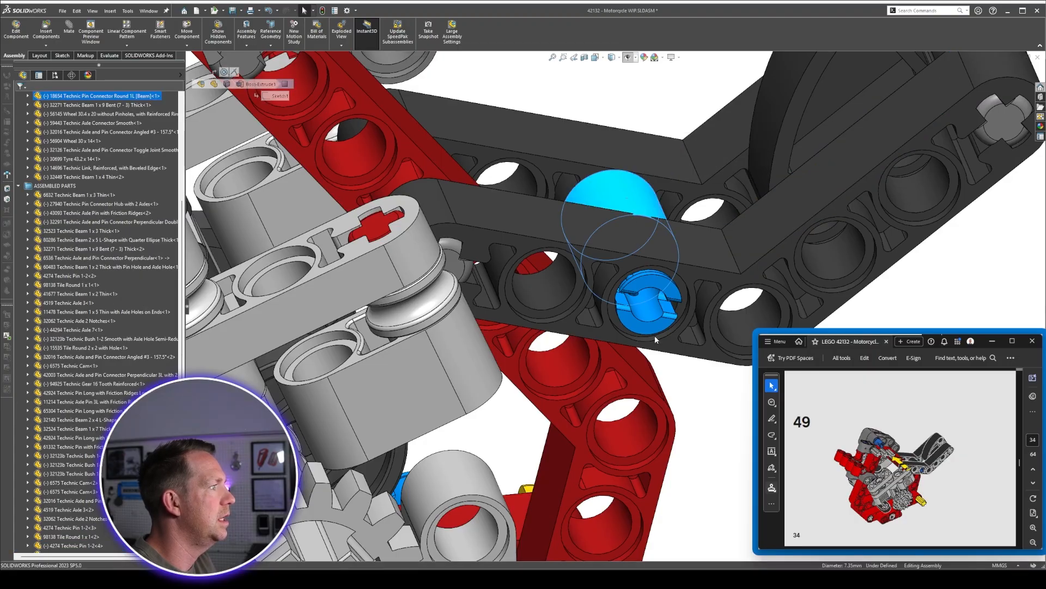
middle_drag(656, 337, 599, 289)
click(705, 384)
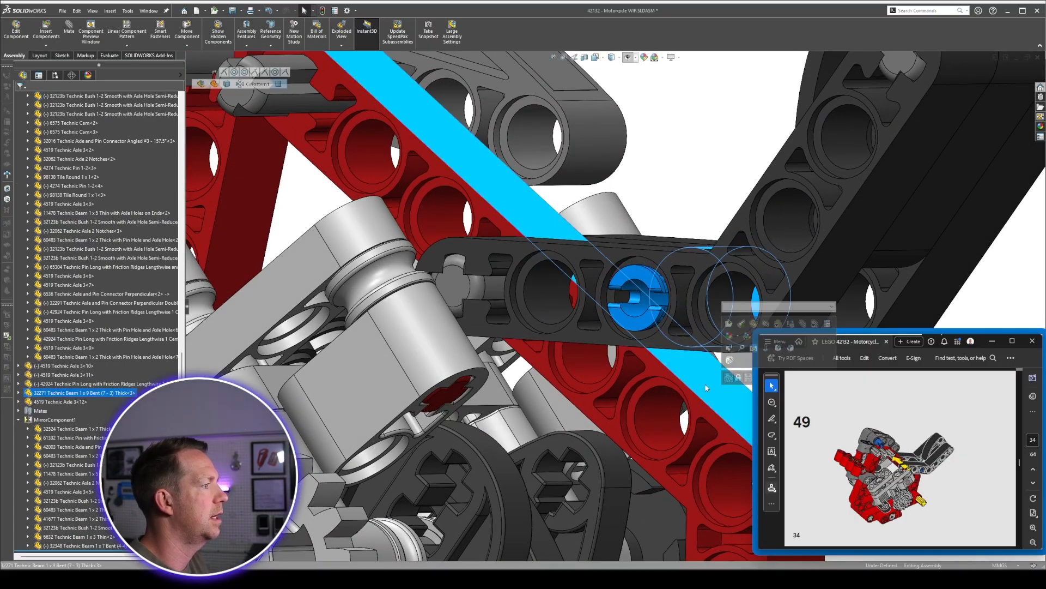
click(74, 37)
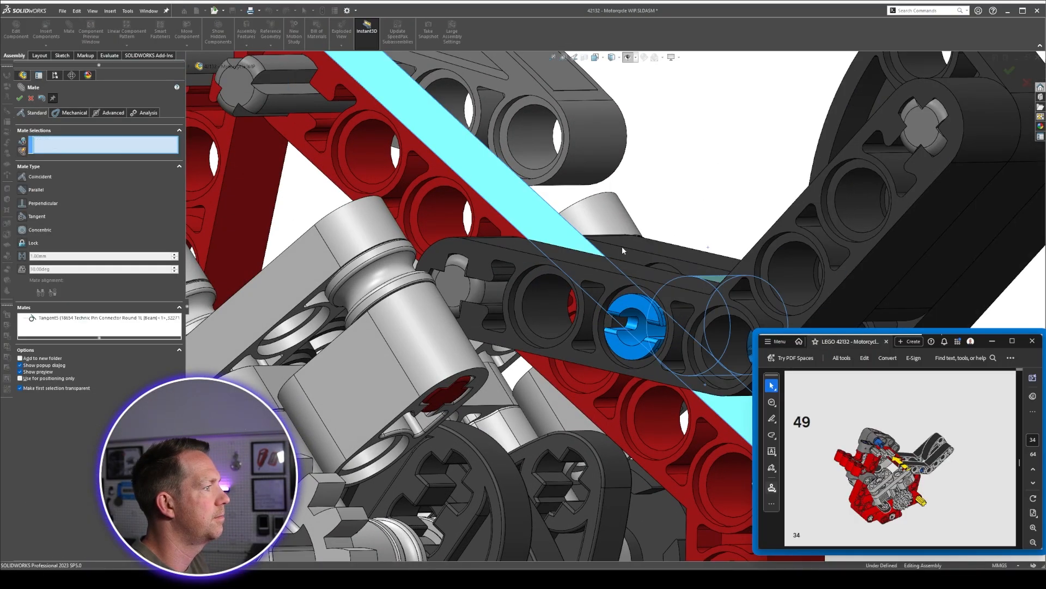
key(Return)
key(Escape)
Examine from behind how the pin connector and red bent beam line up between the black bent beams.
scroll(598, 309, up, 6)
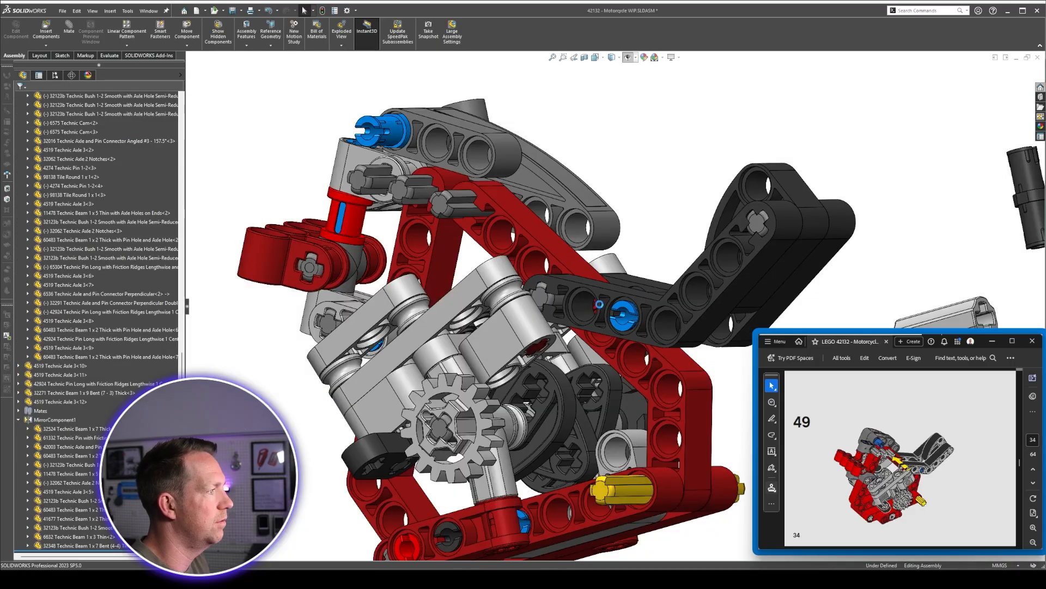
middle_drag(692, 338, 568, 425)
scroll(568, 425, up, 3)
scroll(743, 276, down, 4)
middle_drag(649, 287, 576, 279)
scroll(576, 280, down, 5)
scroll(532, 326, down, 2)
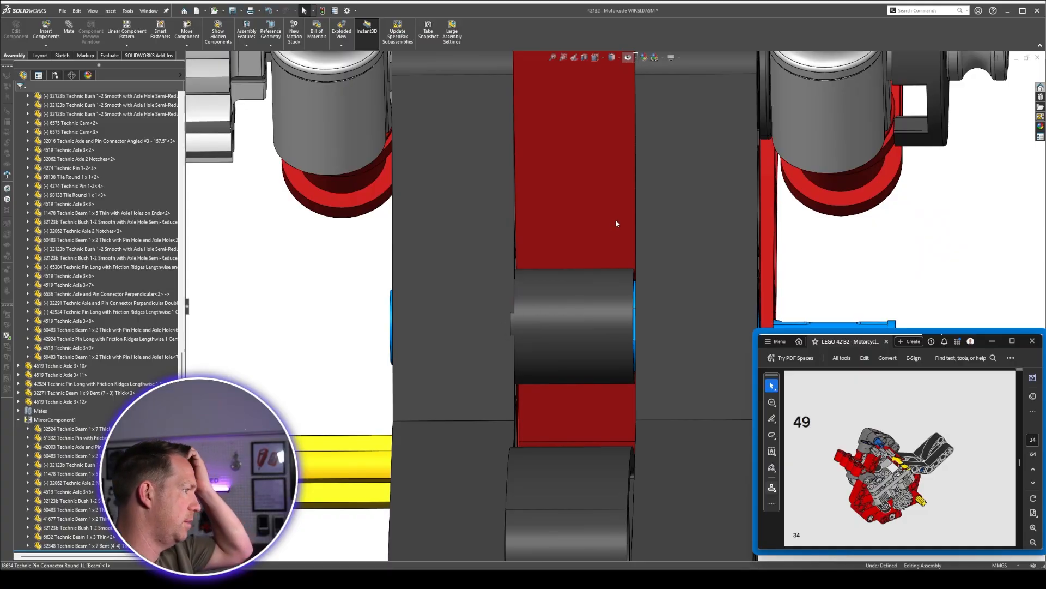
scroll(616, 223, up, 5)
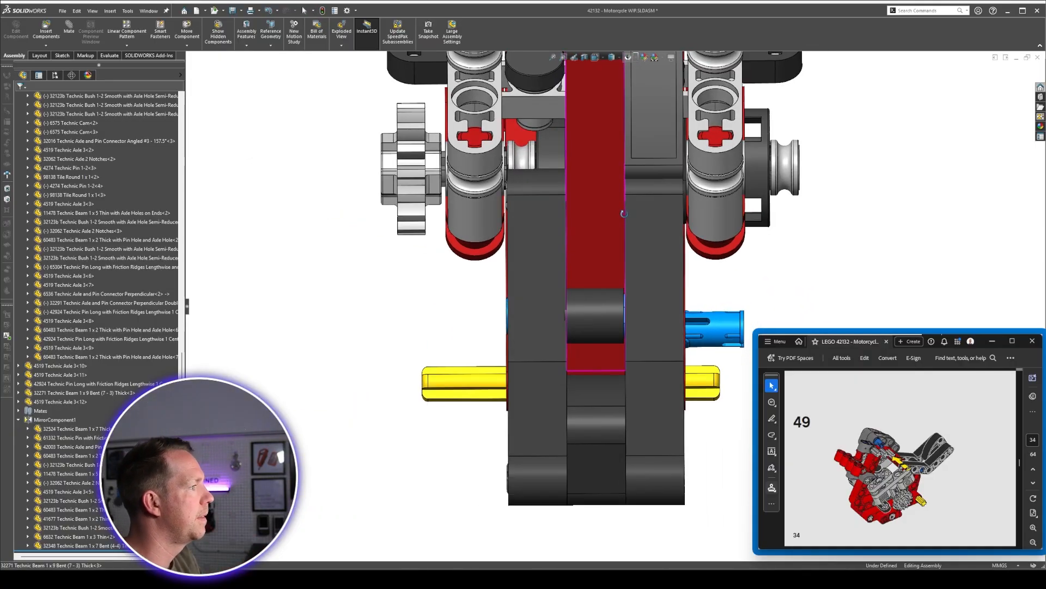
scroll(649, 209, up, 3)
scroll(626, 318, down, 3)
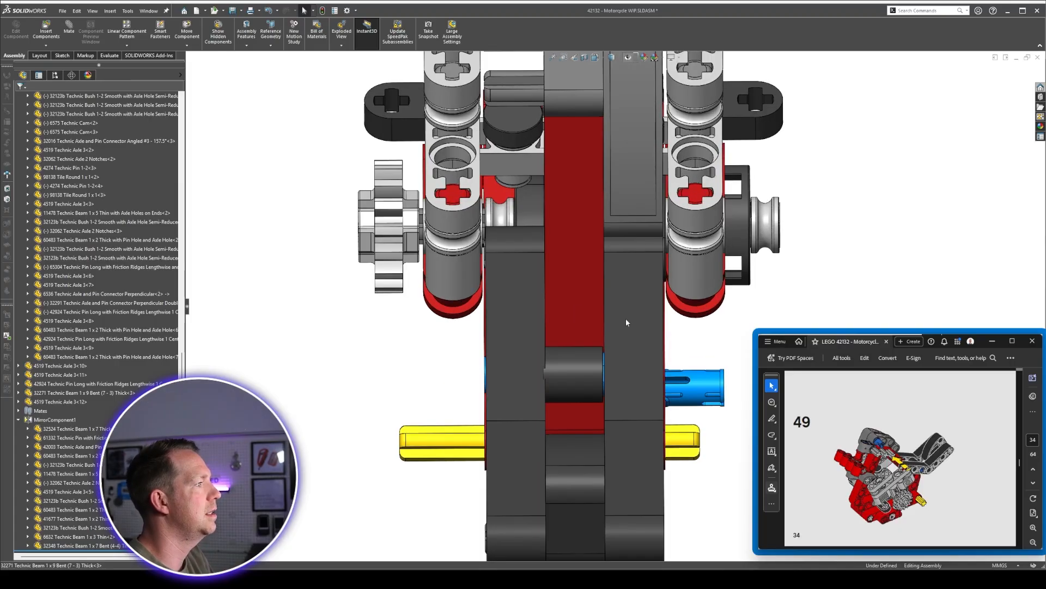
click(628, 292)
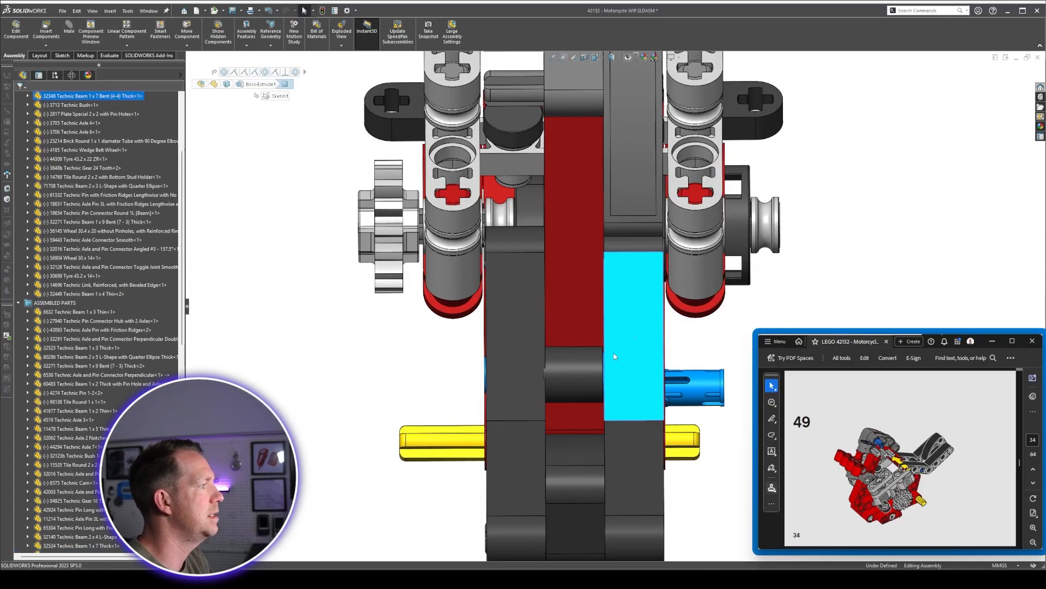
Examine from behind how the round pin connector sits against the neighbouring black bent beams.
scroll(614, 306, up, 3)
middle_drag(625, 215, 610, 329)
scroll(650, 361, down, 2)
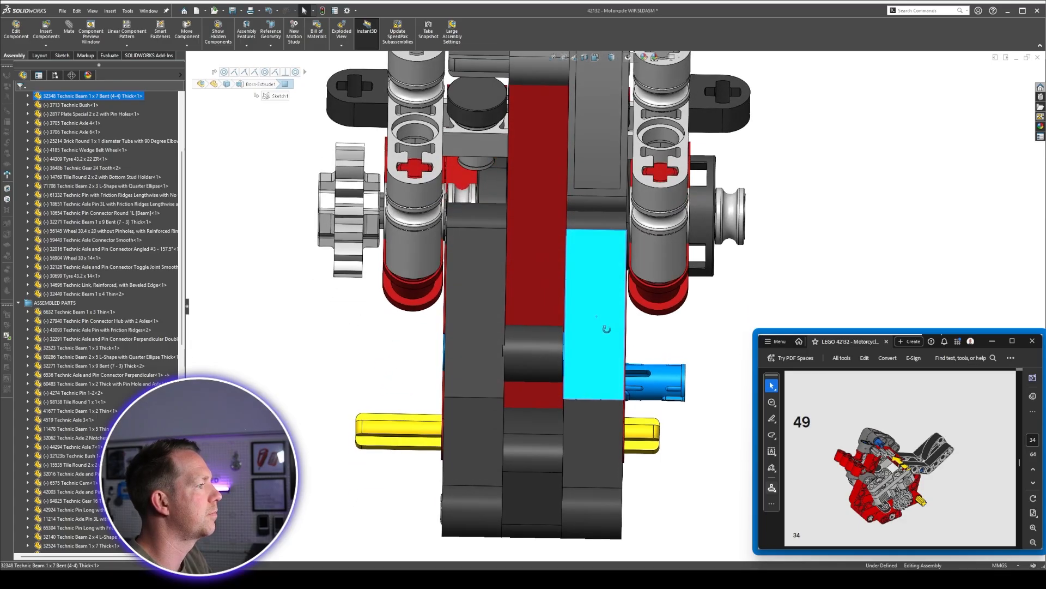
scroll(597, 442, down, 2)
click(549, 343)
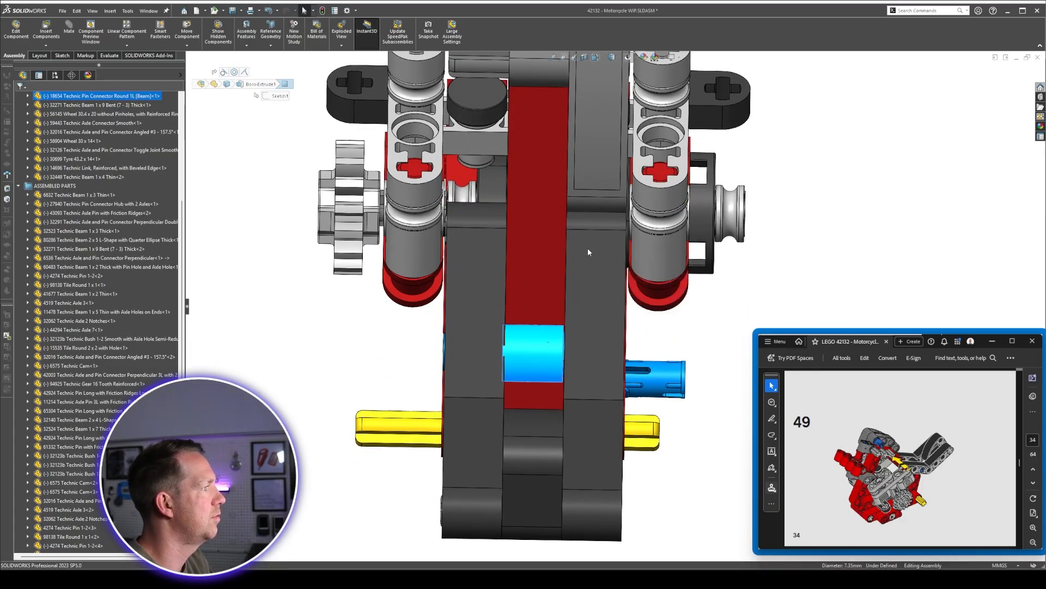
click(593, 227)
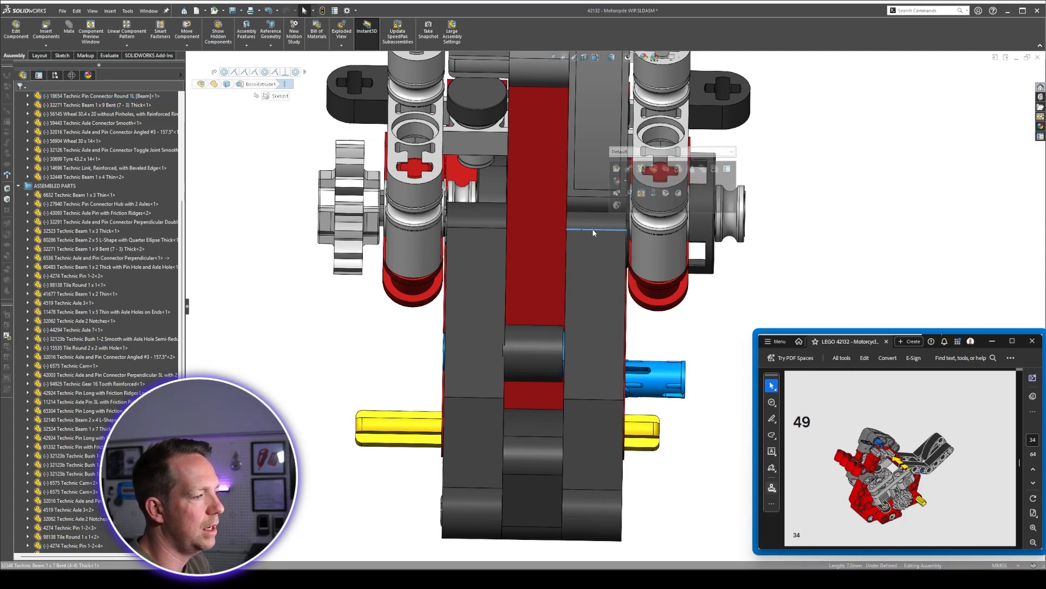
click(616, 309)
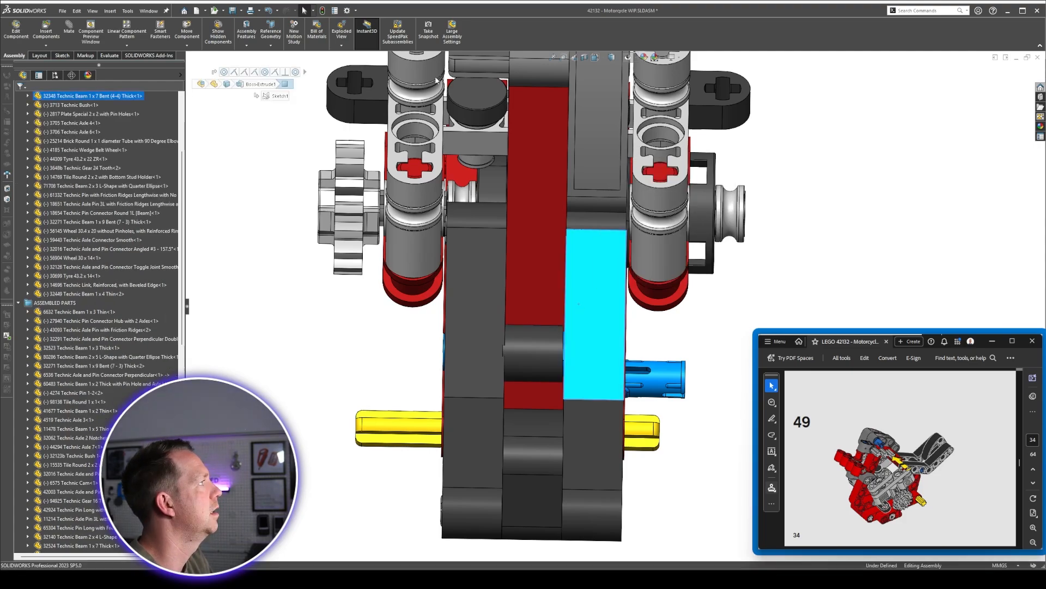
Change the coincident mate between the black 1 x 7 bent beam and the 2 x 3 L-shape beam into a 0.1 mm distance mate.
click(552, 485)
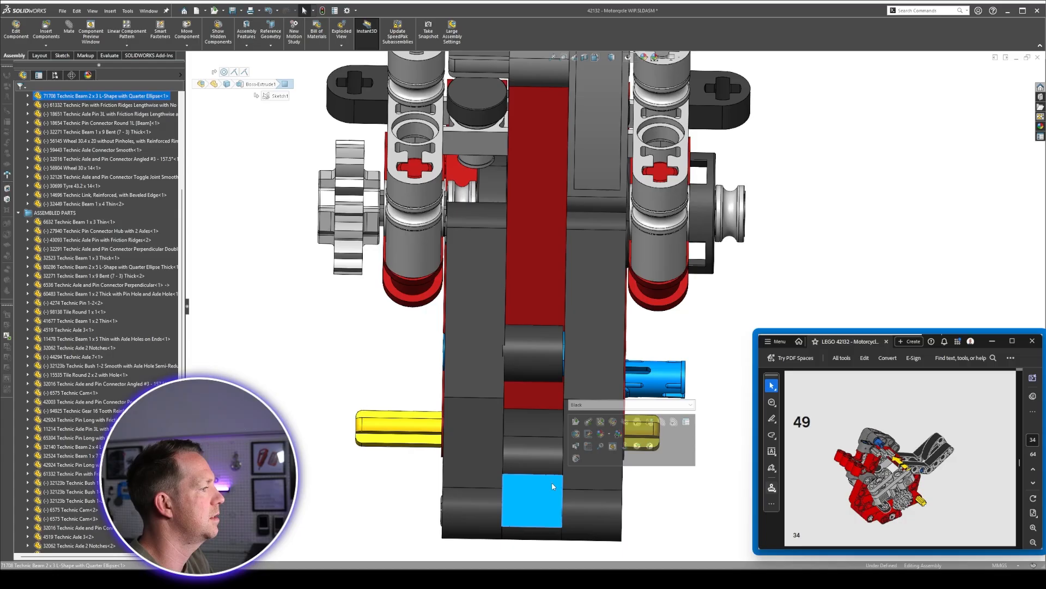
click(245, 73)
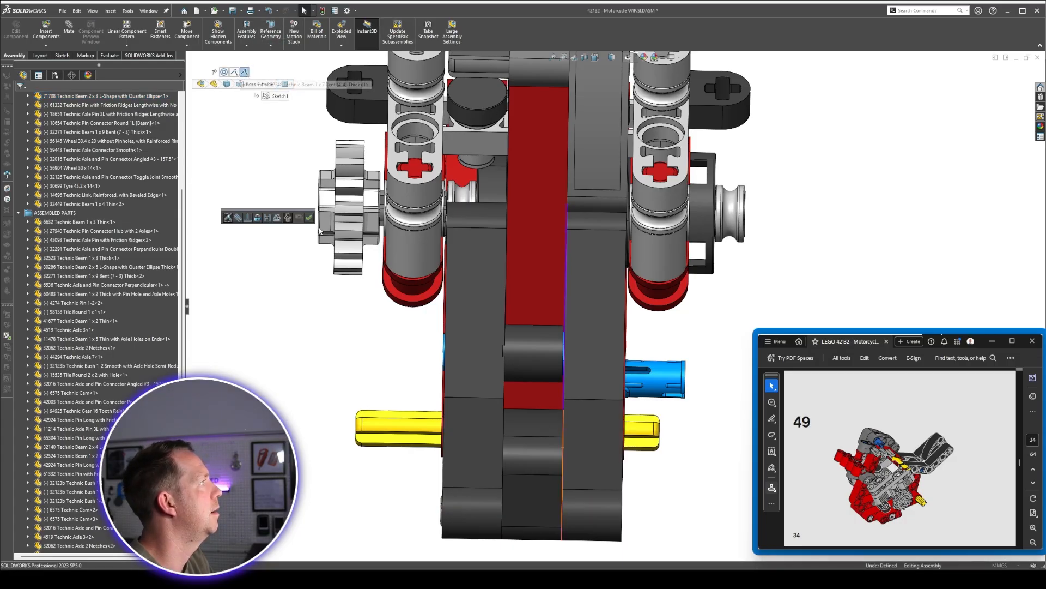
click(268, 218)
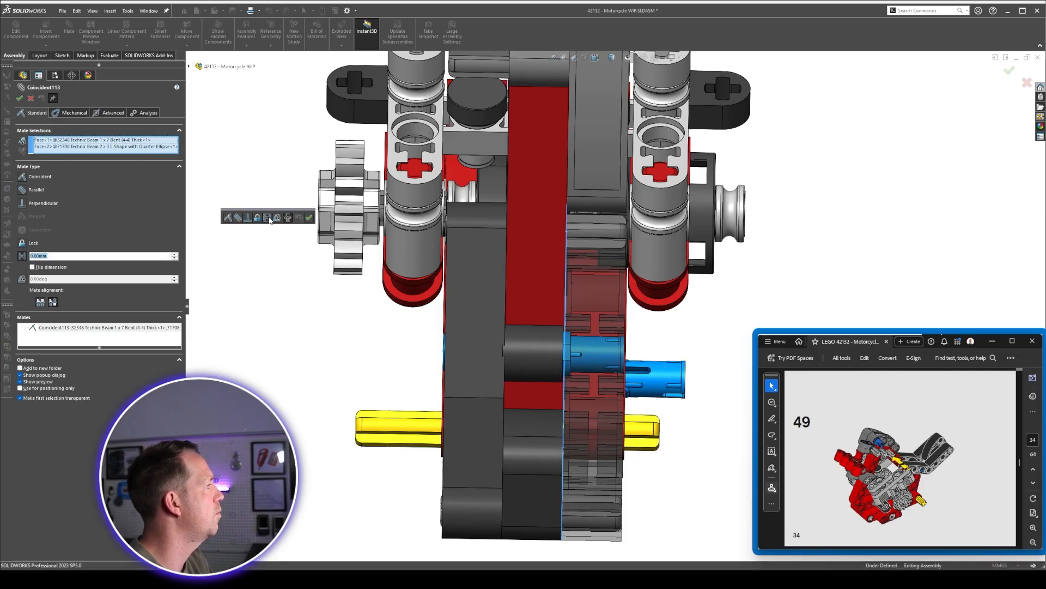
text(0.1)
key(Return)
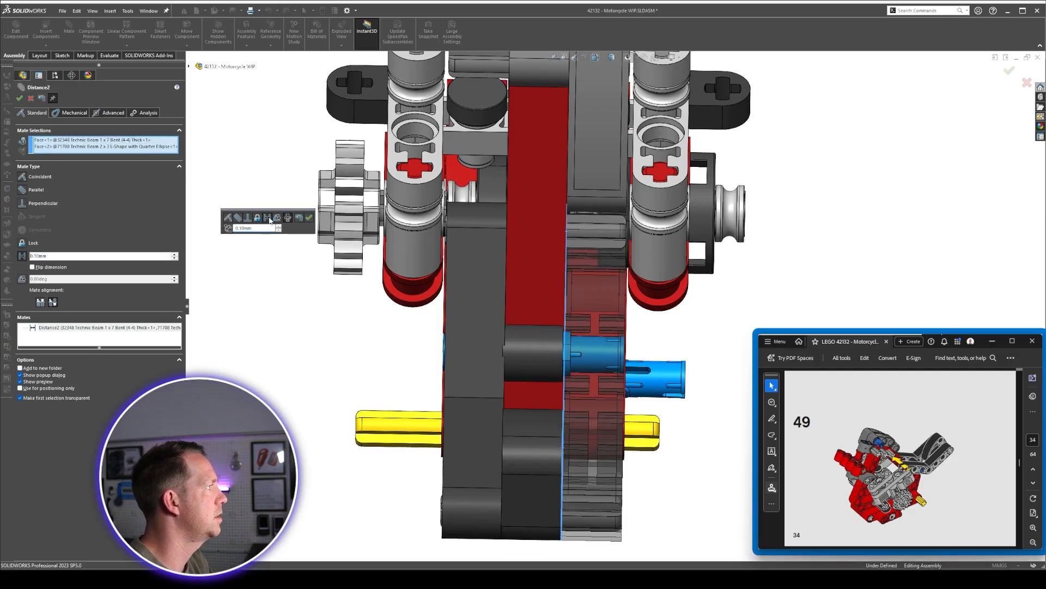
click(309, 219)
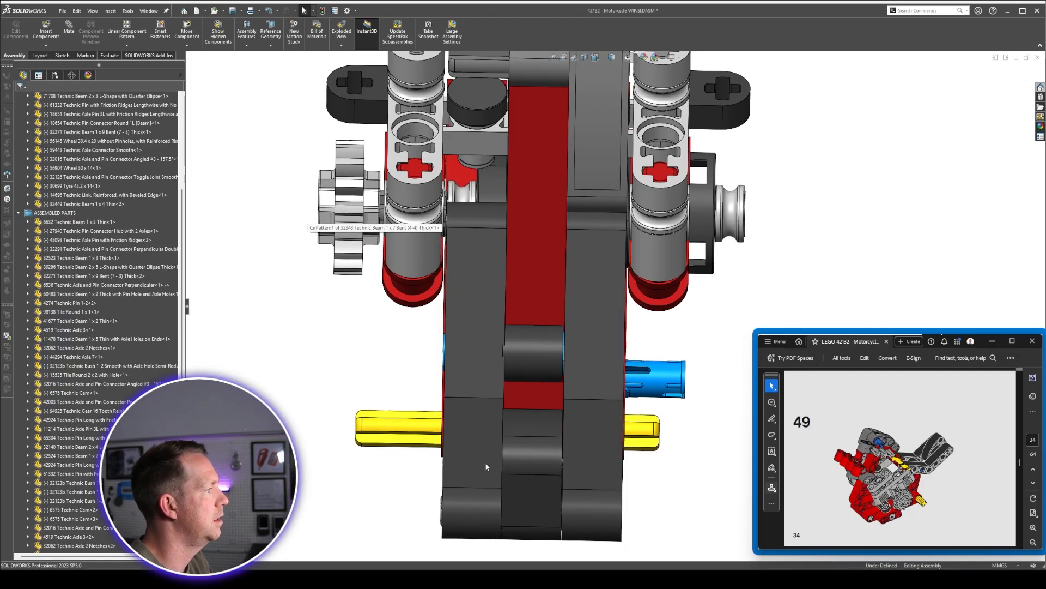
Measure the distance between the 2 x 3 L-shape beam's Top plane and the assembly's Right Plane.
click(474, 439)
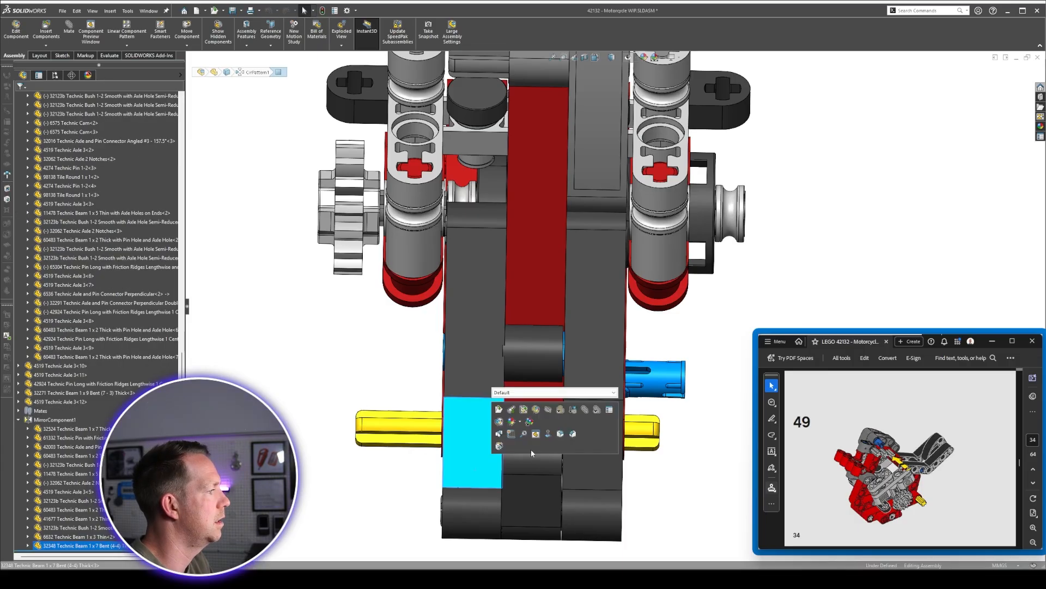
click(538, 467)
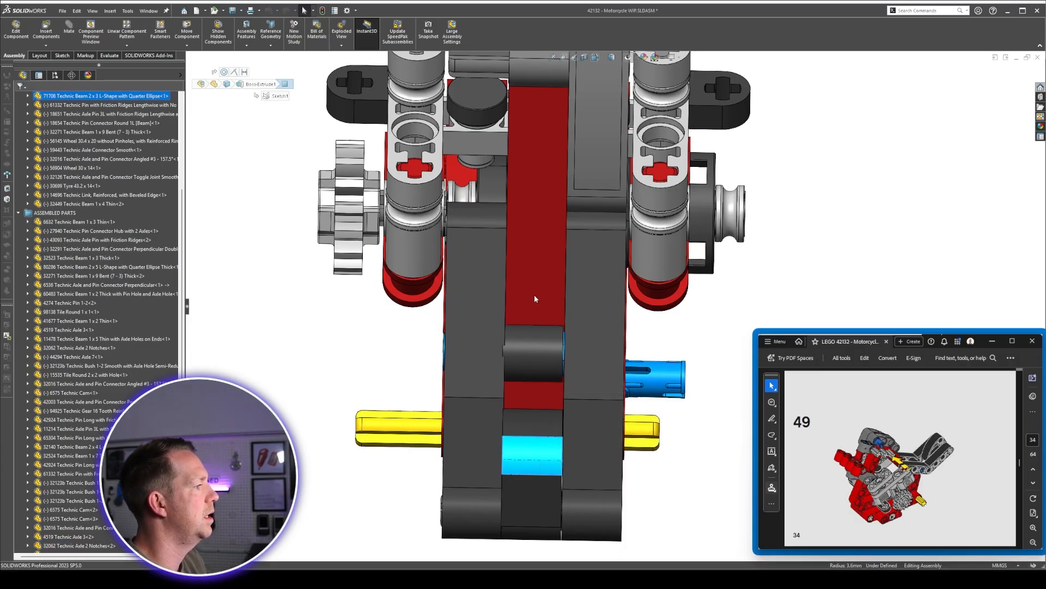
click(28, 95)
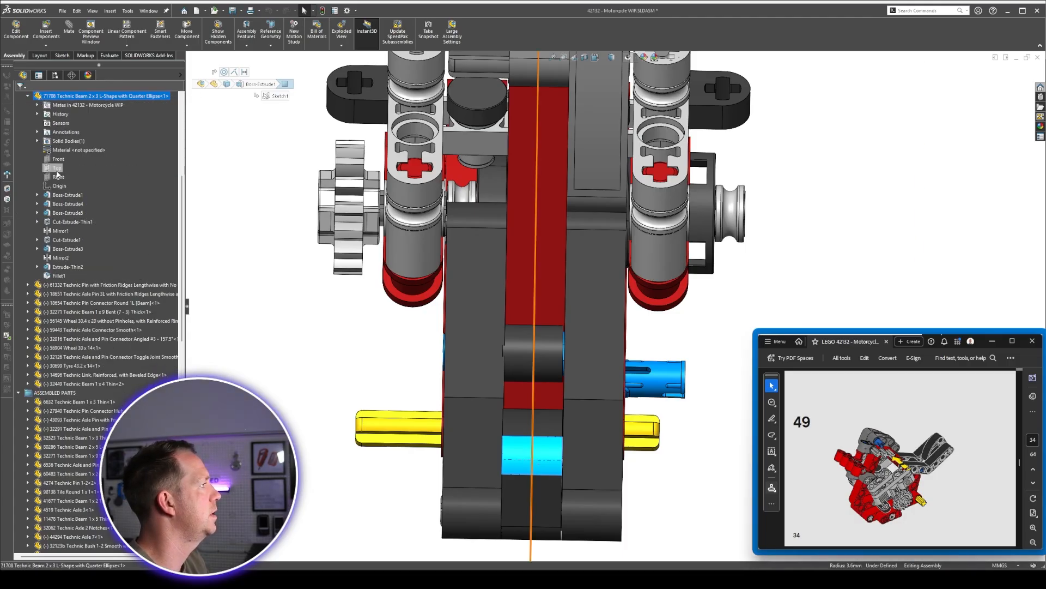
click(58, 168)
scroll(139, 217, up, 8)
ctrl+click(47, 152)
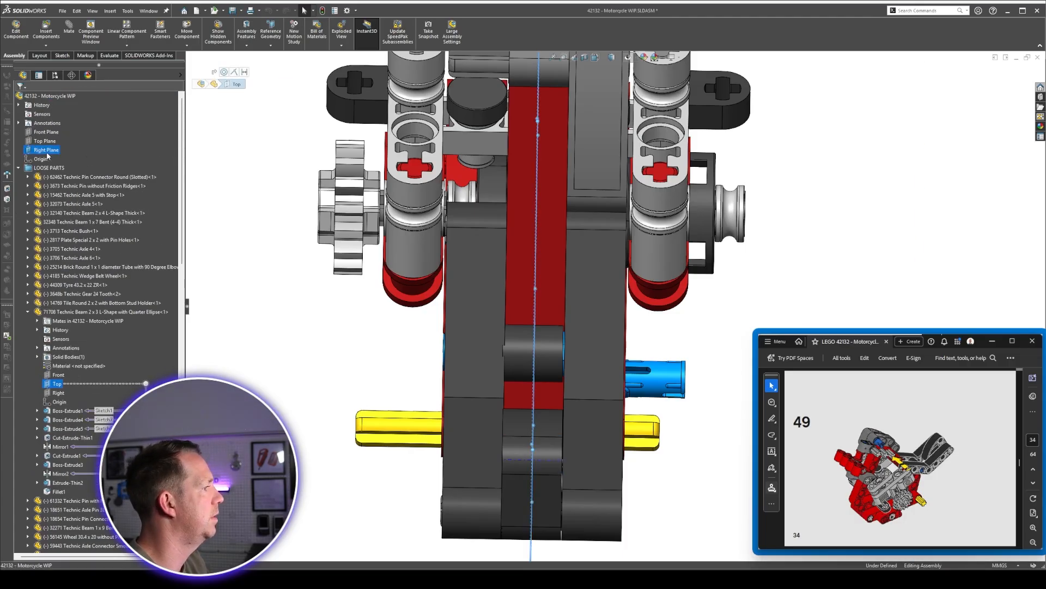
key(m)
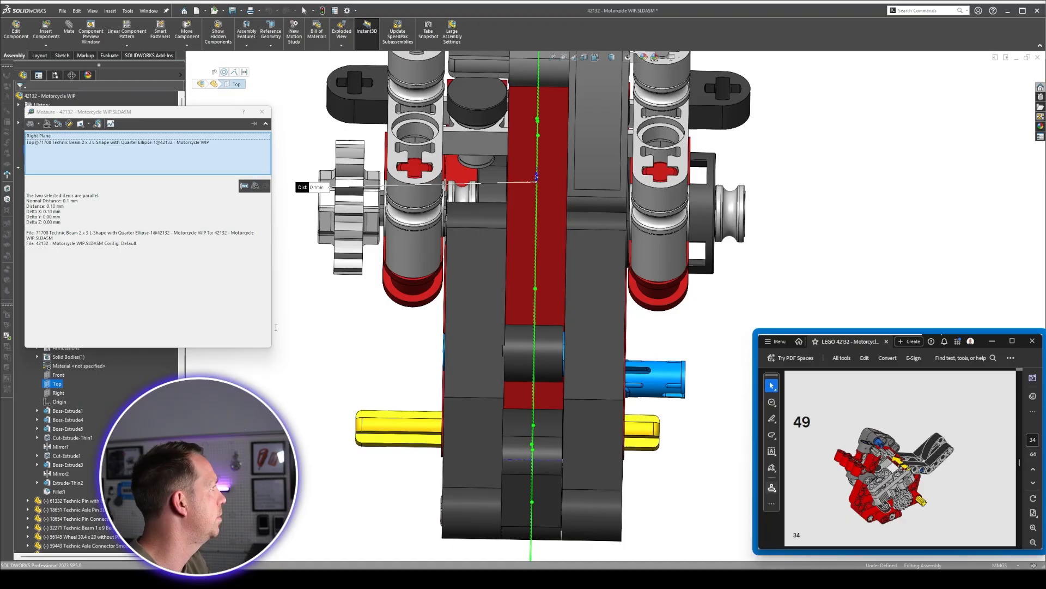
key(Escape)
key(Escape)
Convert the coincident mate between the black 1 x 7 bent beam and the red 1 x 9 bent beam into a 0.1 mm distance mate.
middle_drag(599, 451, 595, 313)
click(598, 314)
click(234, 74)
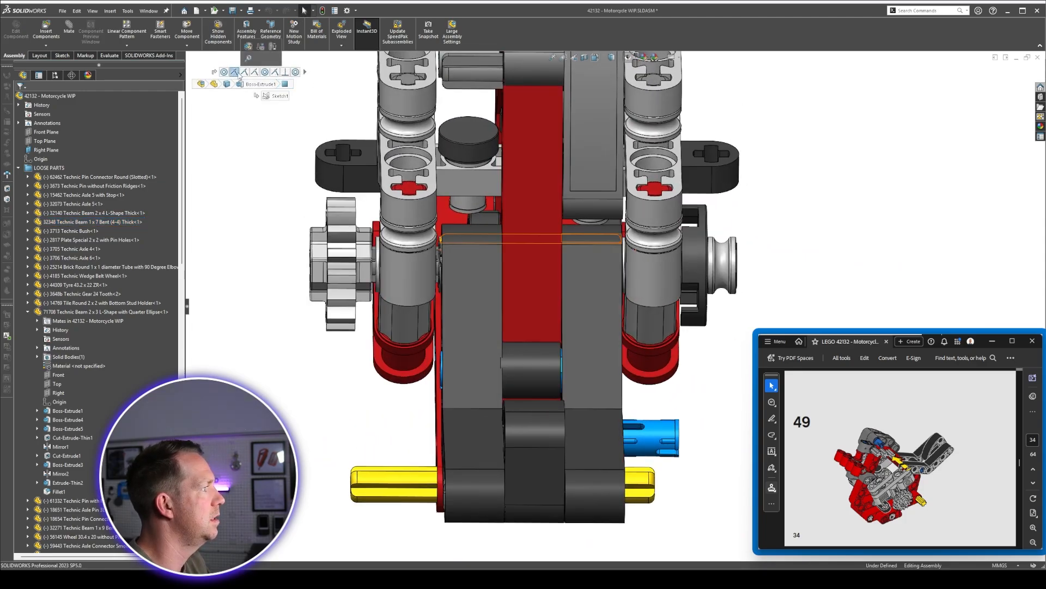
click(254, 73)
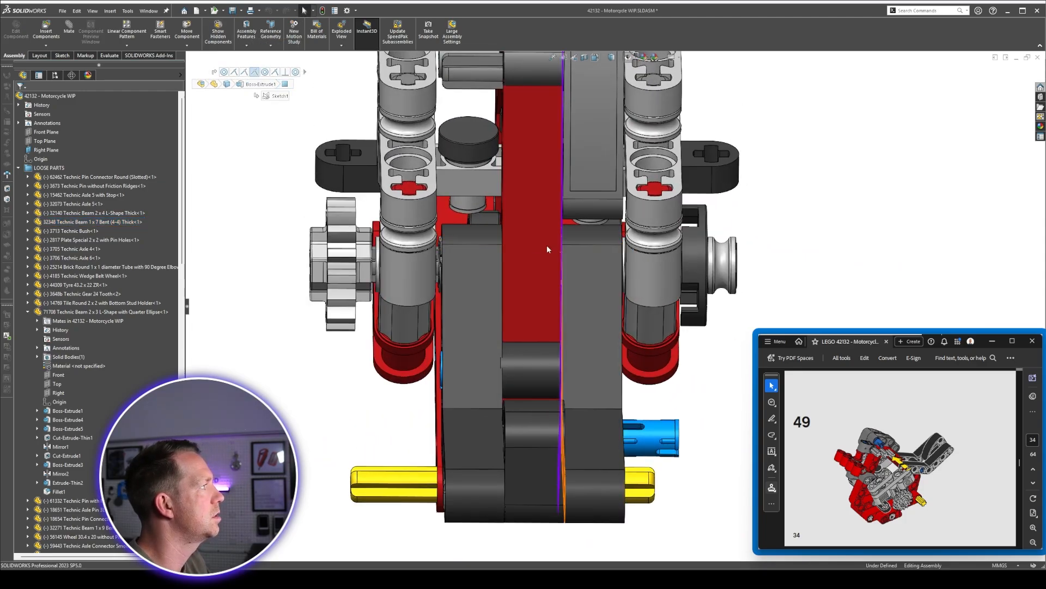
scroll(550, 245, up, 2)
middle_drag(666, 318, 469, 87)
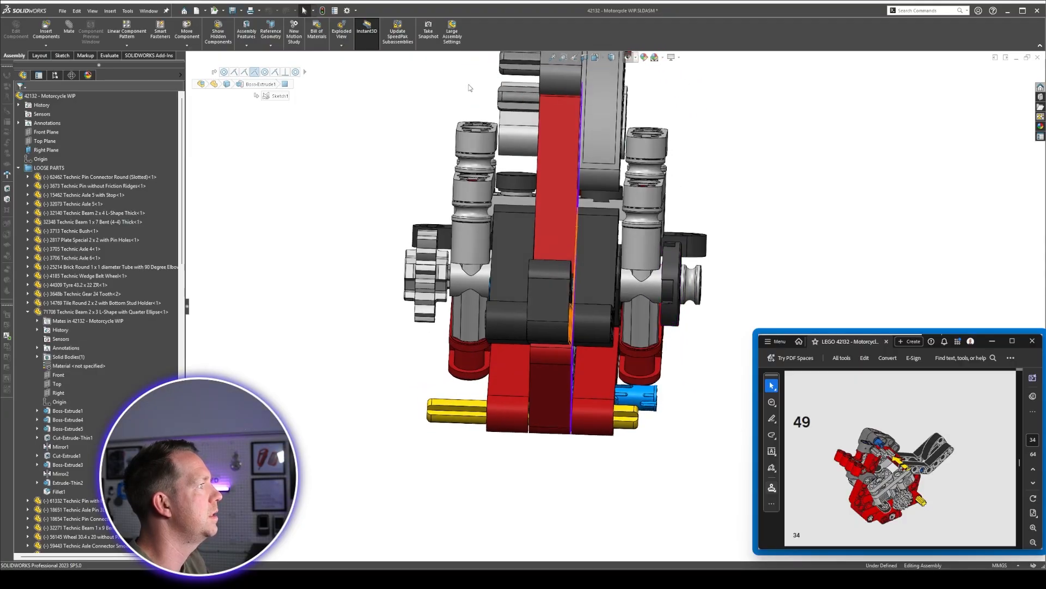
right_click(258, 74)
click(265, 57)
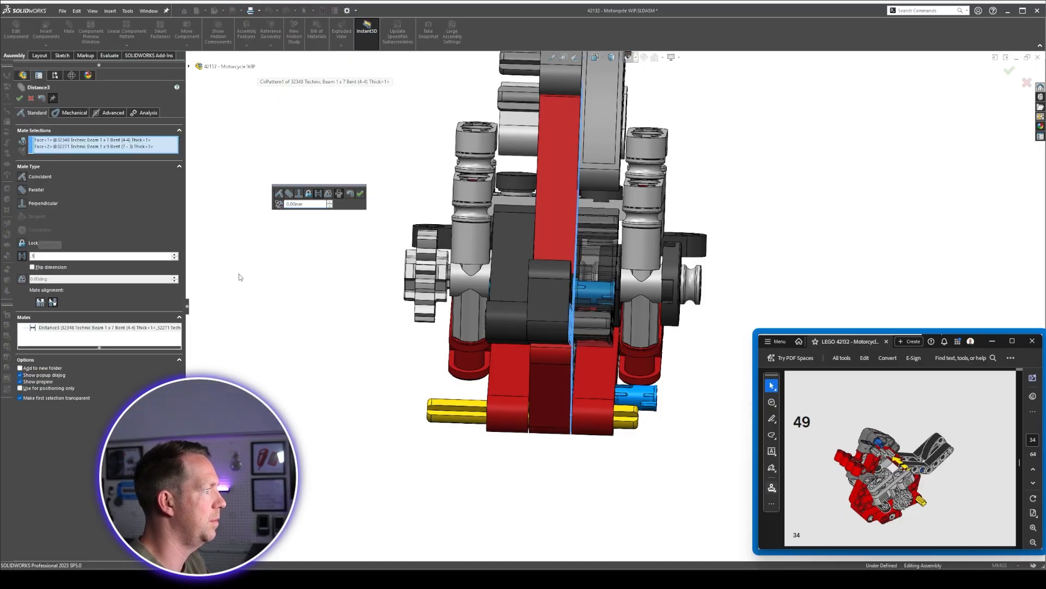
click(20, 98)
key(Escape)
Isolate the round pin connector between the black bent beams and measure the distance between its two end faces.
scroll(588, 404, down, 4)
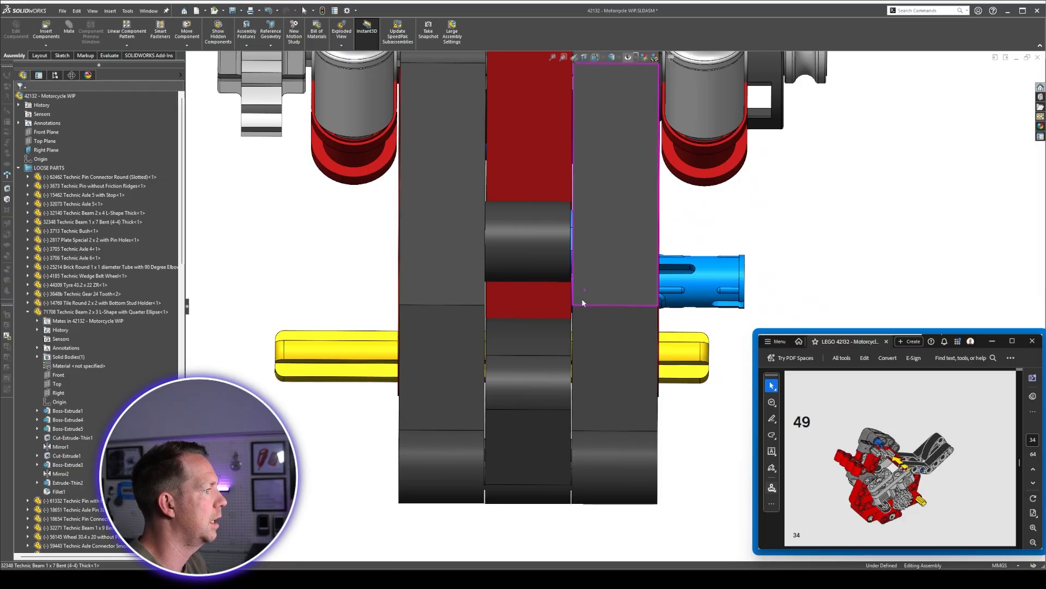
click(561, 251)
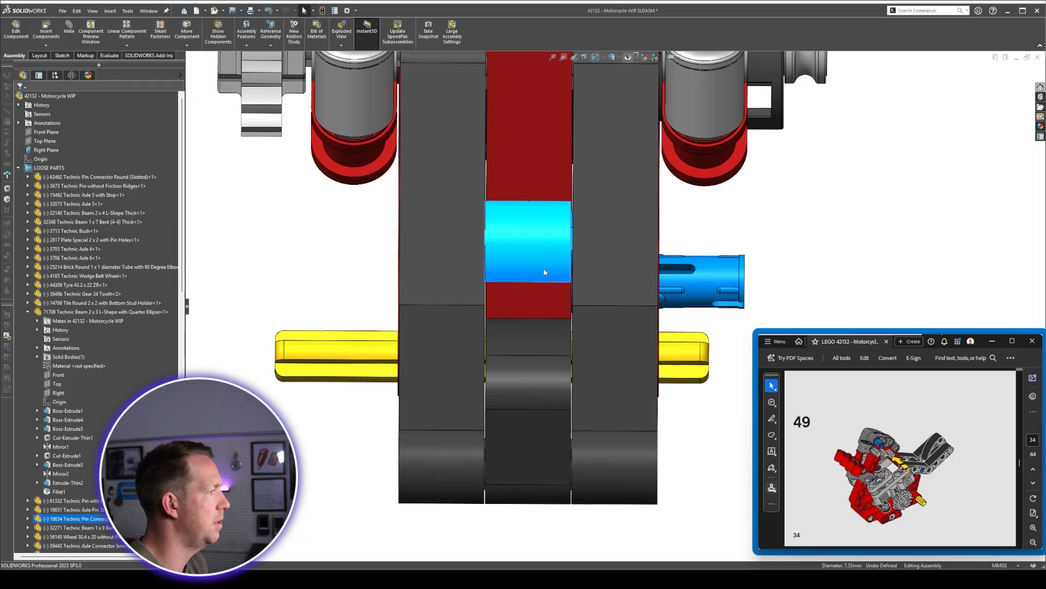
key(i)
middle_drag(545, 267, 536, 290)
scroll(575, 260, down, 3)
key(m)
click(568, 296)
click(432, 301)
scroll(493, 298, up, 4)
scroll(497, 297, down, 2)
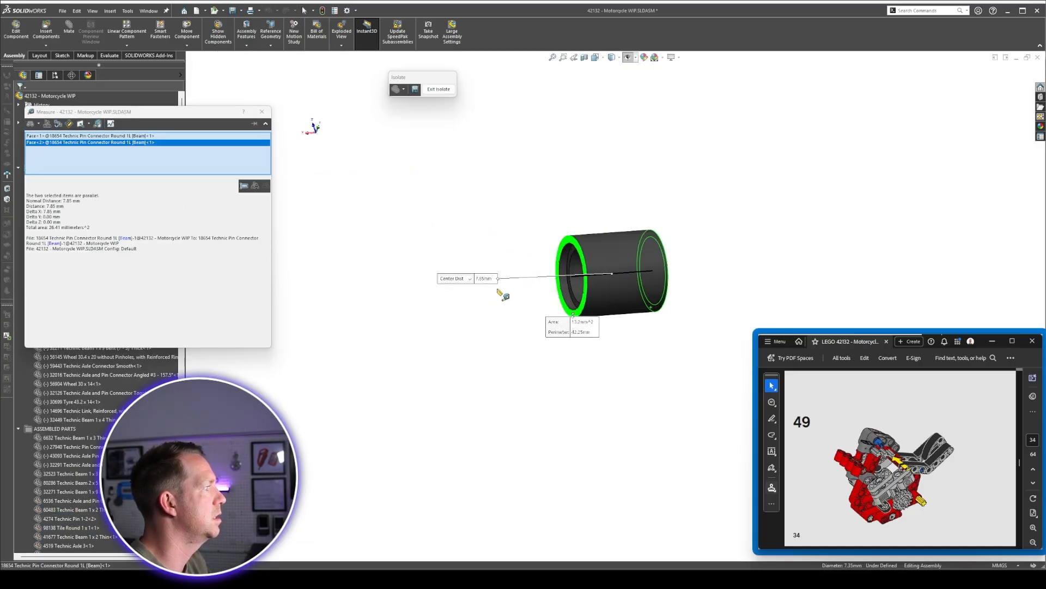
Exit the pin connector's isolated view and make the connector and the adjacent 32348 bent beam transparent.
key(Escape)
click(446, 89)
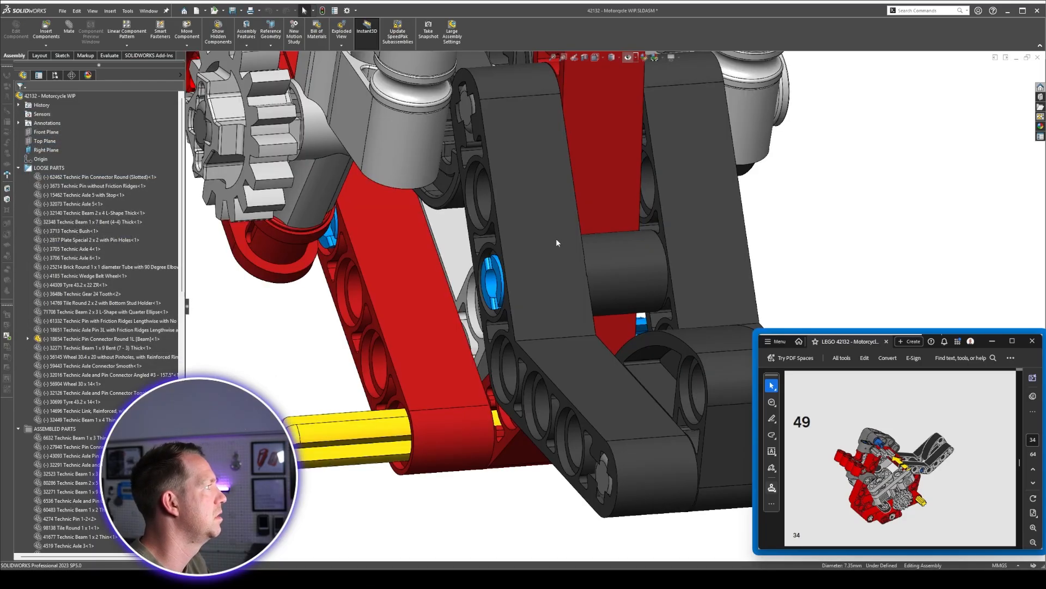
middle_drag(629, 283, 602, 301)
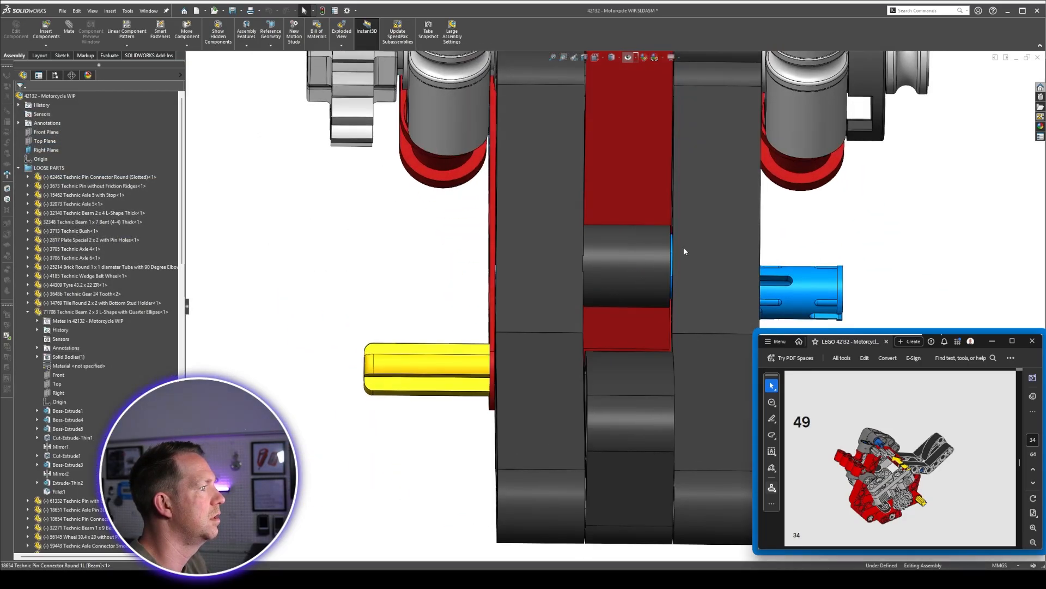
scroll(683, 246, down, 5)
click(641, 262)
ctrl+click(590, 261)
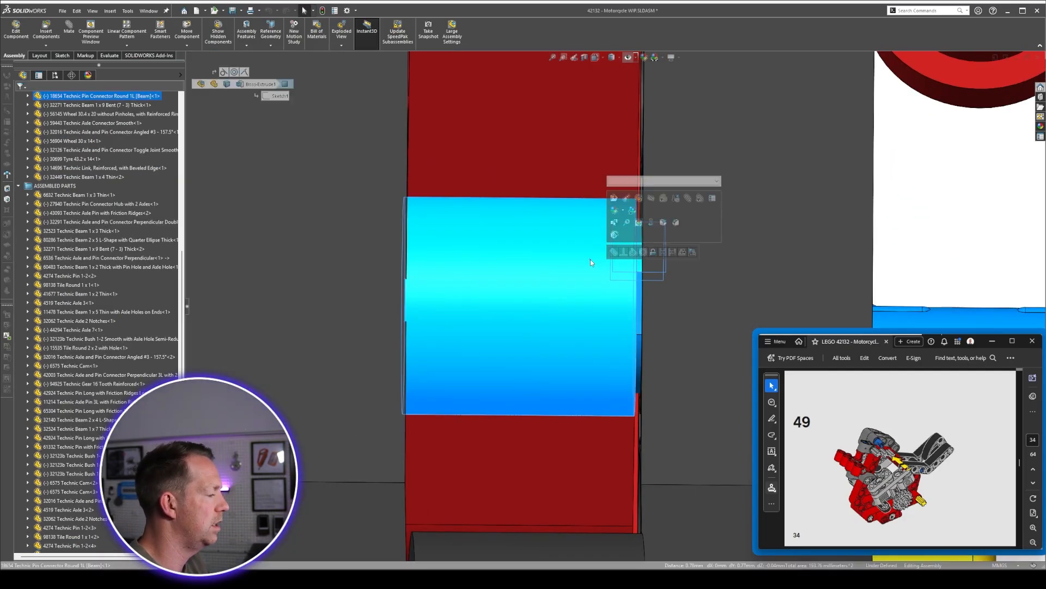
click(592, 267)
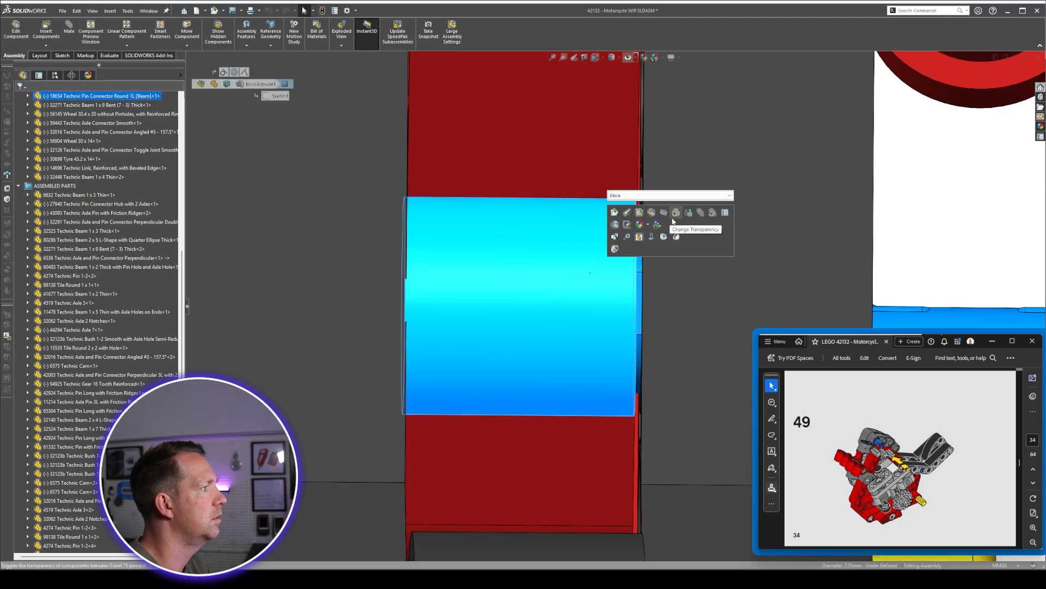
click(666, 309)
click(778, 204)
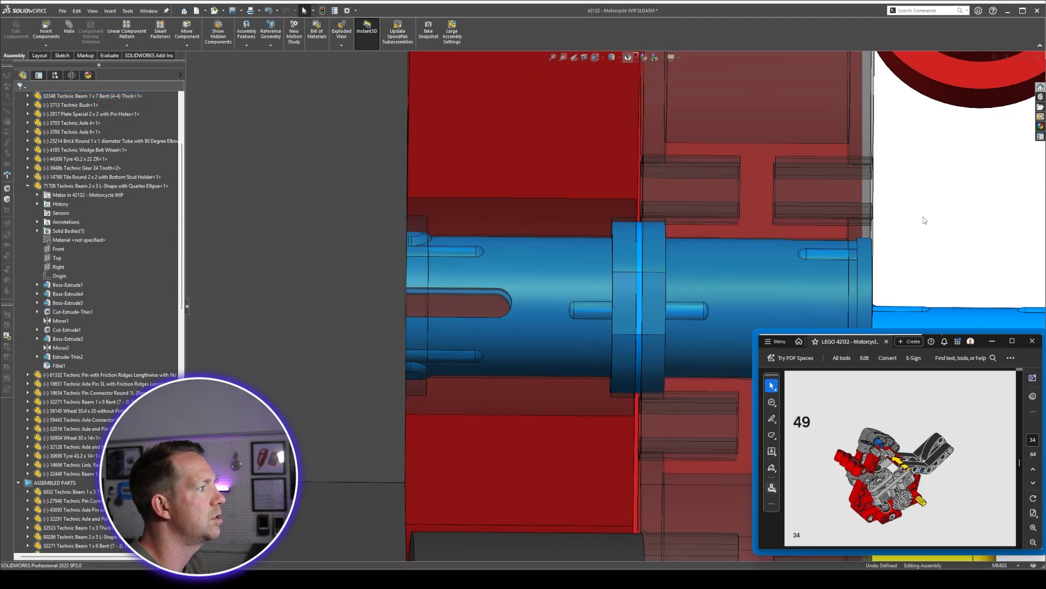
Inspect the blue pin's collar, isolate the 32348 bent beam and switch the beam back to opaque.
mouse_move(645, 243)
middle_down()
mouse_move(644, 212)
mouse_move(646, 224)
middle_up()
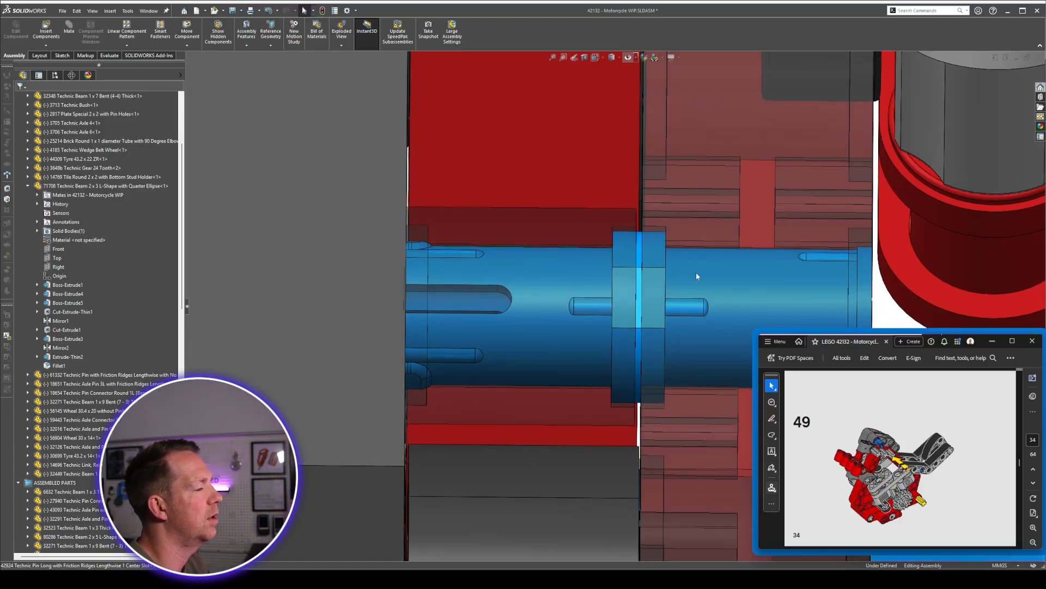
click(640, 248)
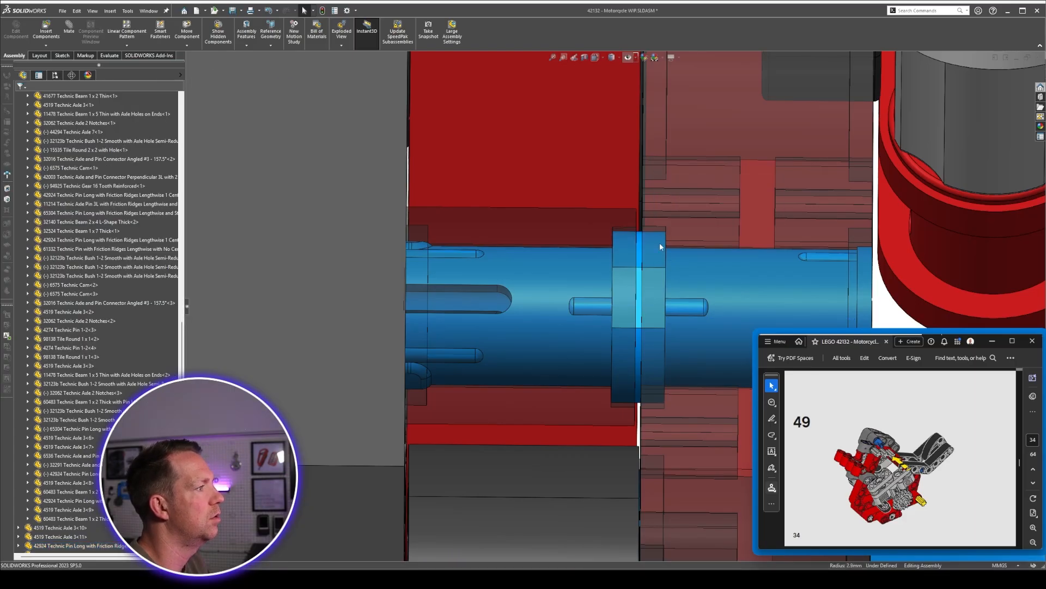
click(685, 237)
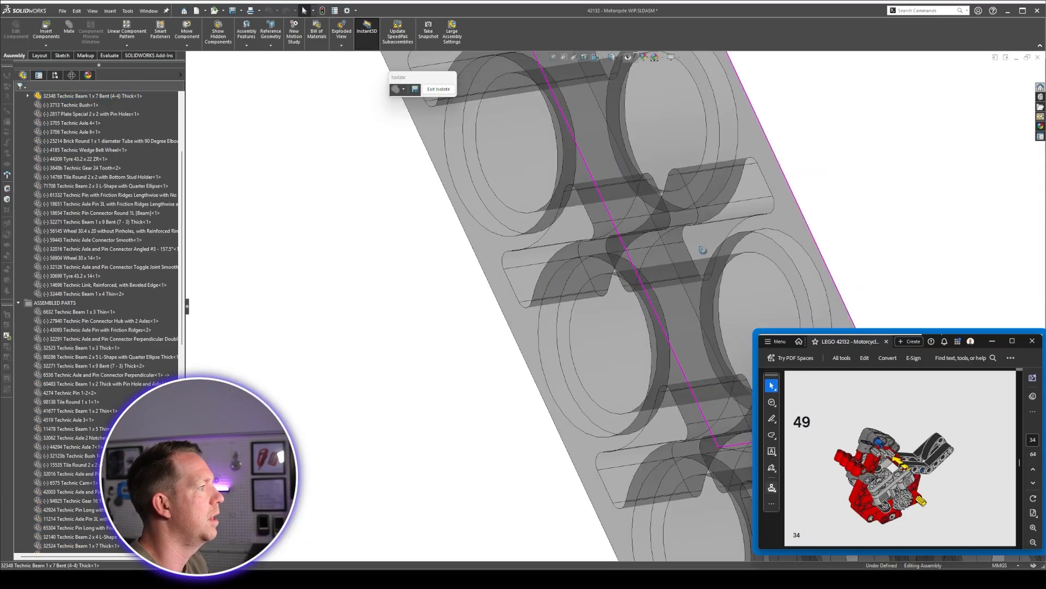
middle_drag(701, 250, 675, 264)
click(670, 270)
click(749, 204)
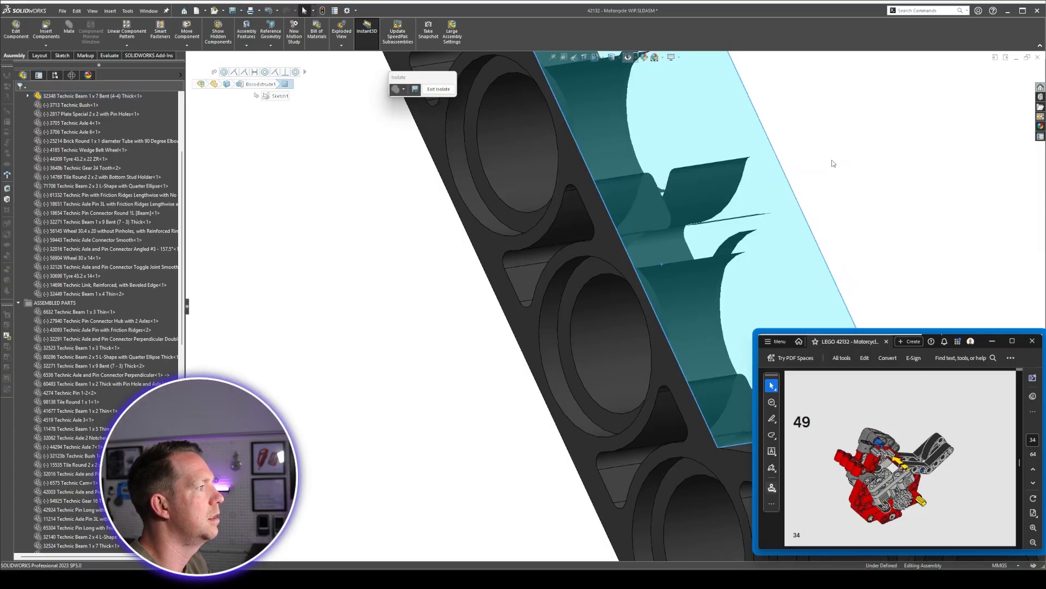
Measure the distance between the bent beam's side face and the recessed face of its pin hole.
click(832, 162)
key(m)
click(595, 271)
click(601, 249)
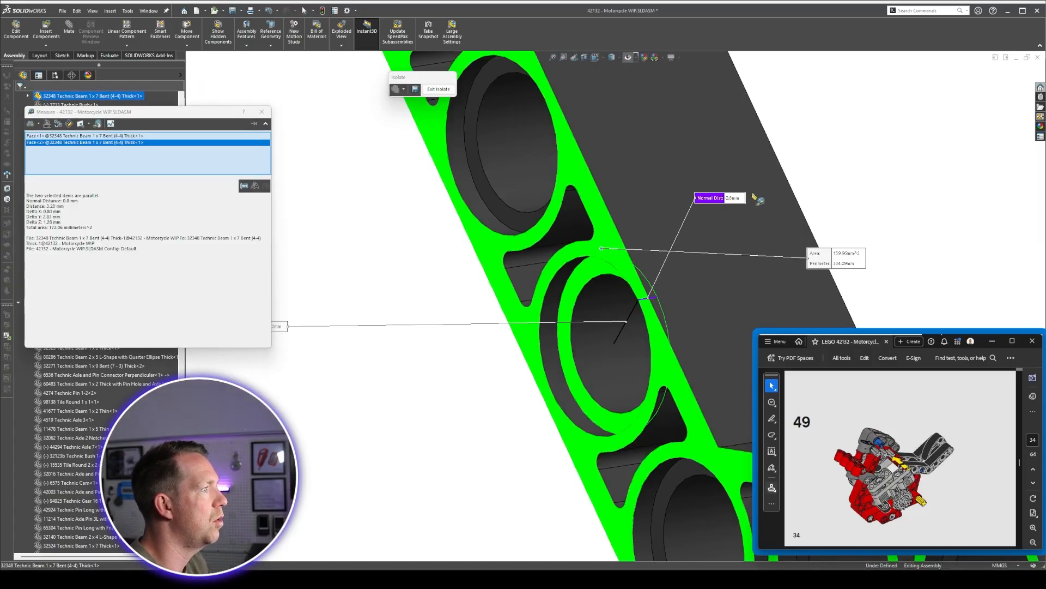
key(Escape)
Open the bent beam for in-context editing, check which features form the pin-hole recess, and return to the full assembly.
click(598, 273)
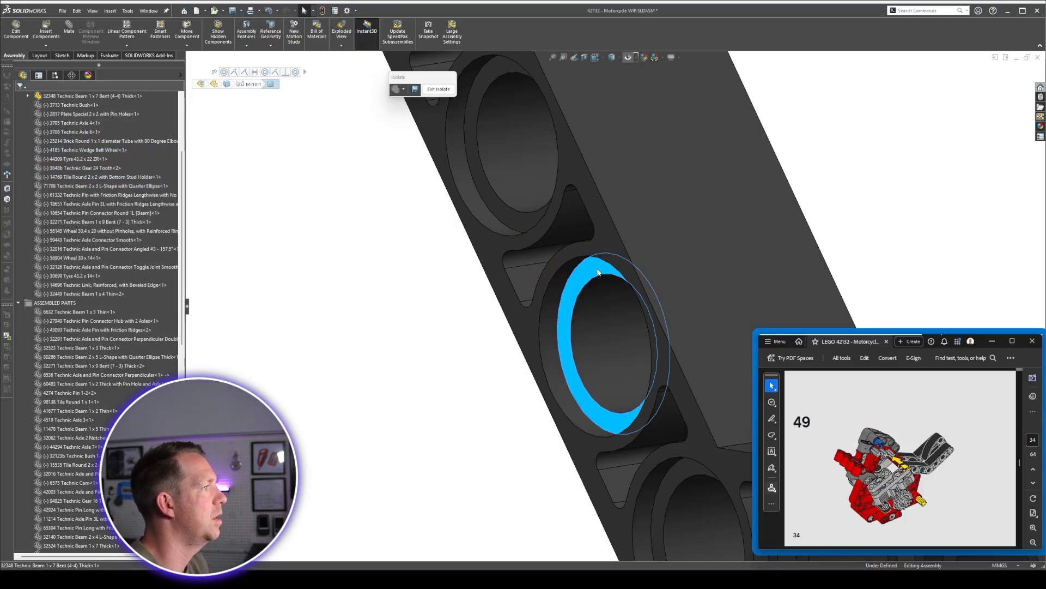
click(661, 210)
click(600, 272)
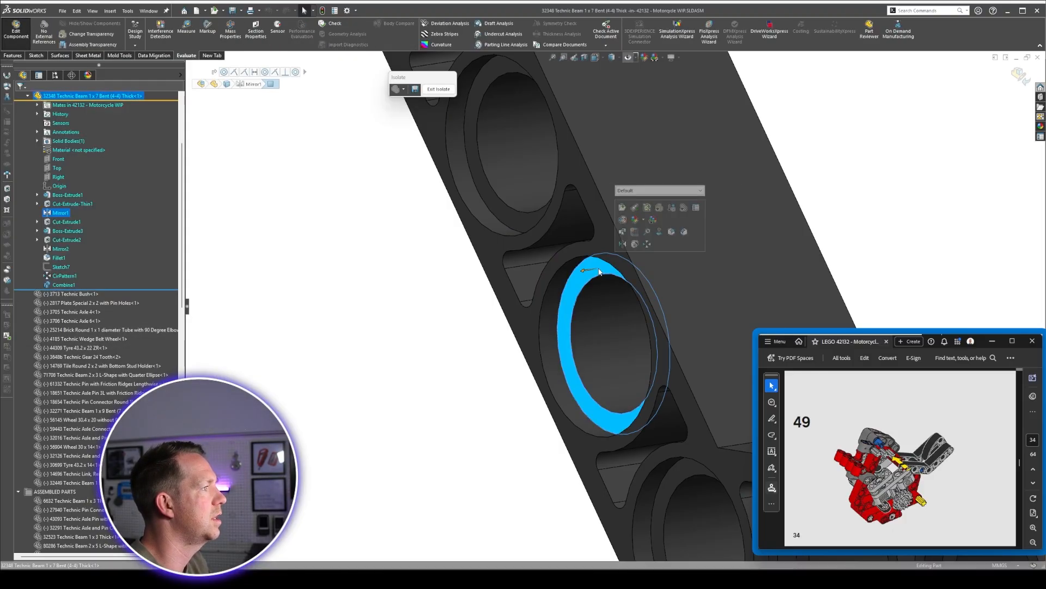
middle_drag(599, 272, 650, 268)
click(652, 271)
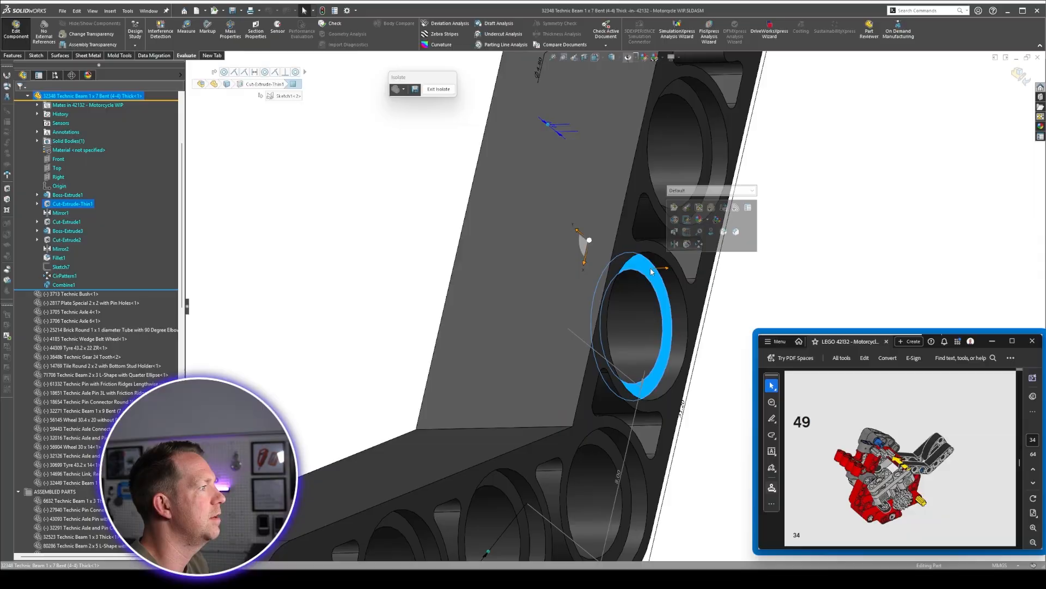
scroll(652, 325, up, 5)
scroll(643, 272, down, 3)
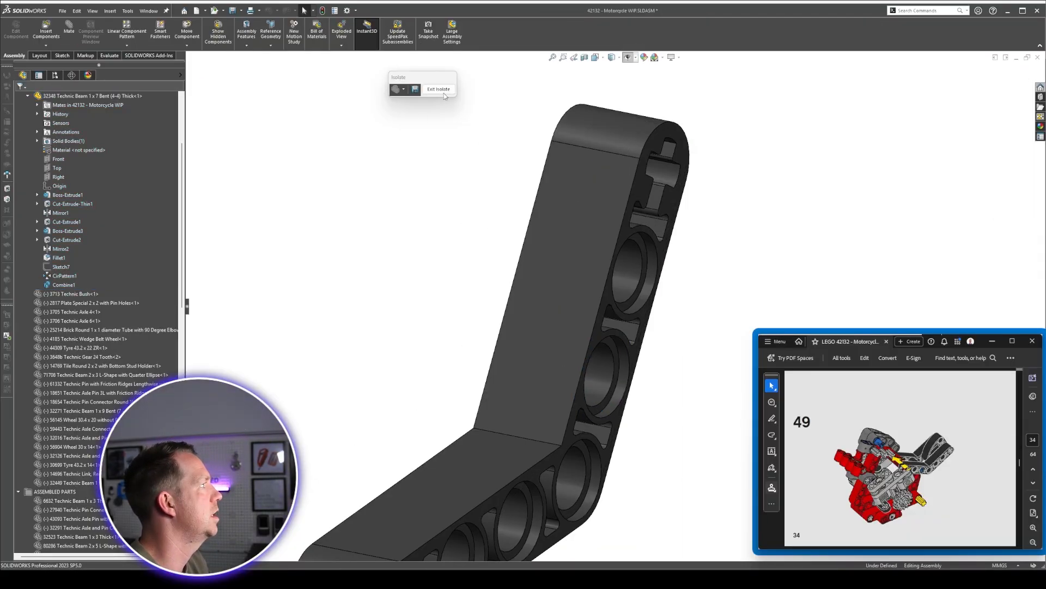
click(443, 94)
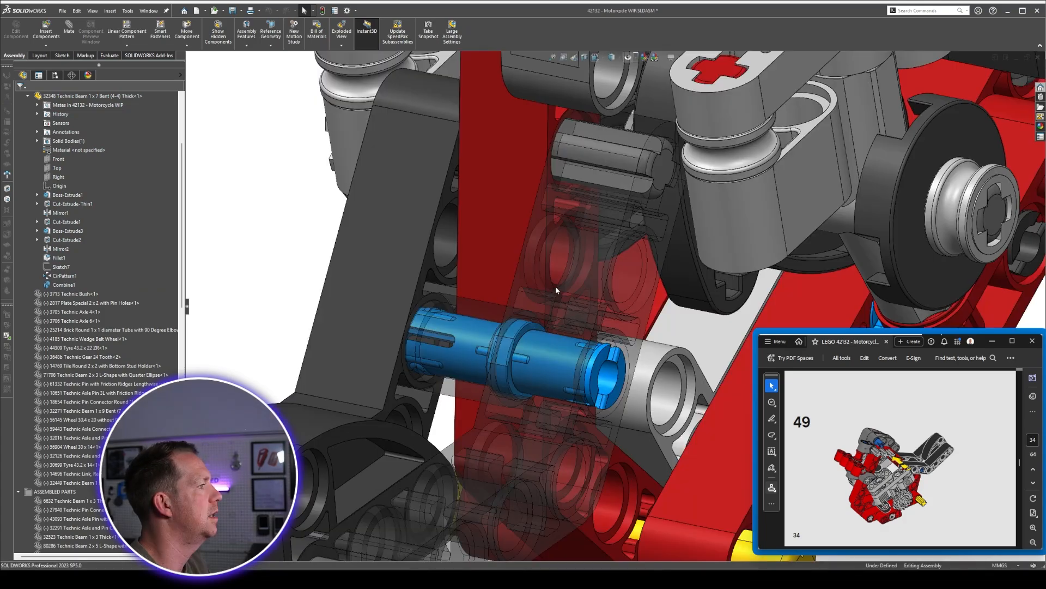
Examine the pin connector's fit between the beams from a straight-on view and make the connector and bent beam opaque.
middle_drag(551, 266, 581, 343)
key(space)
click(599, 378)
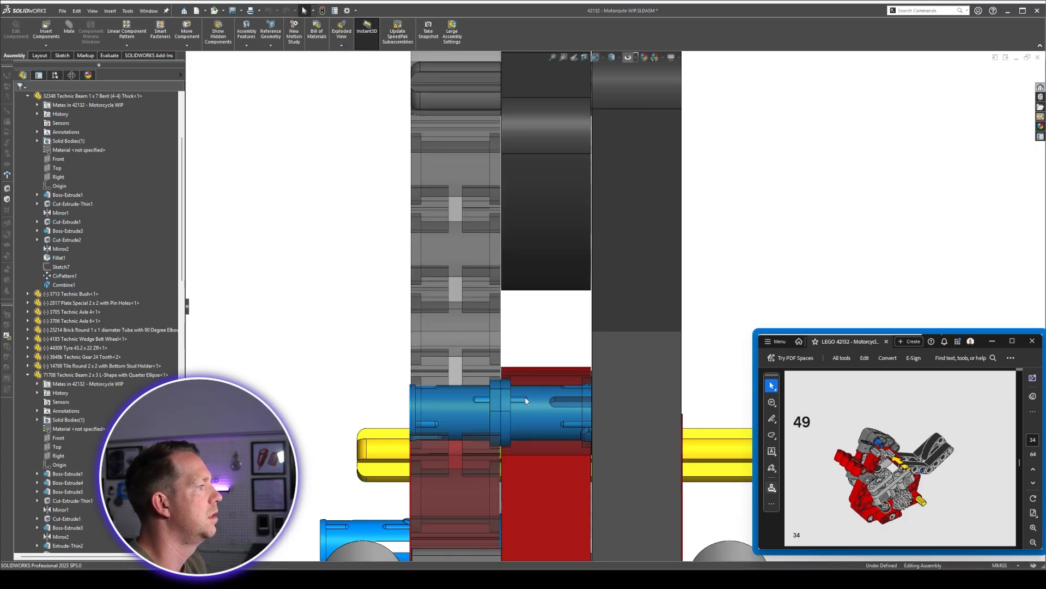
click(548, 368)
click(615, 304)
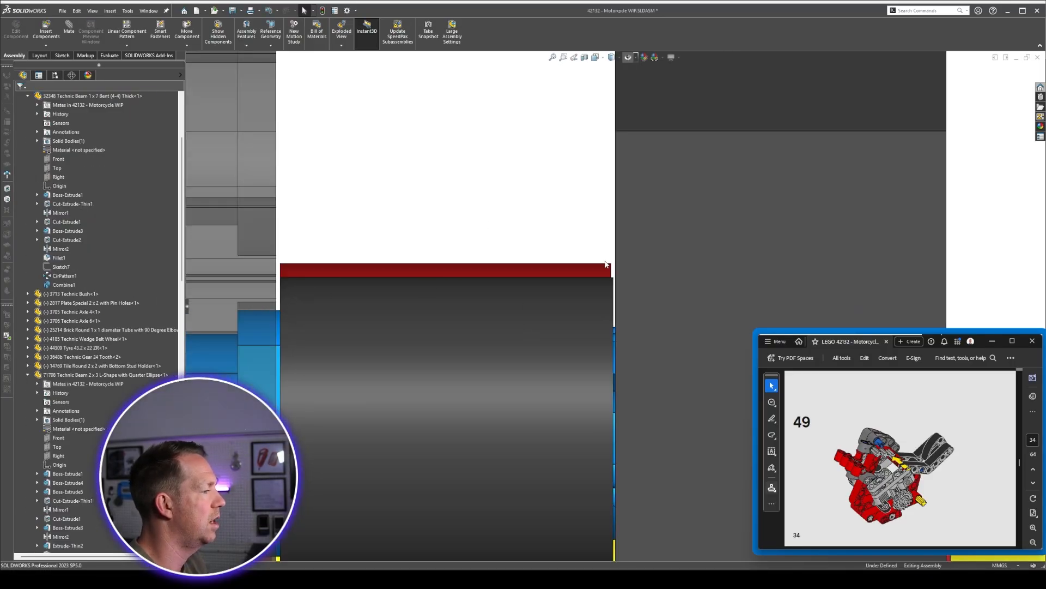
click(291, 293)
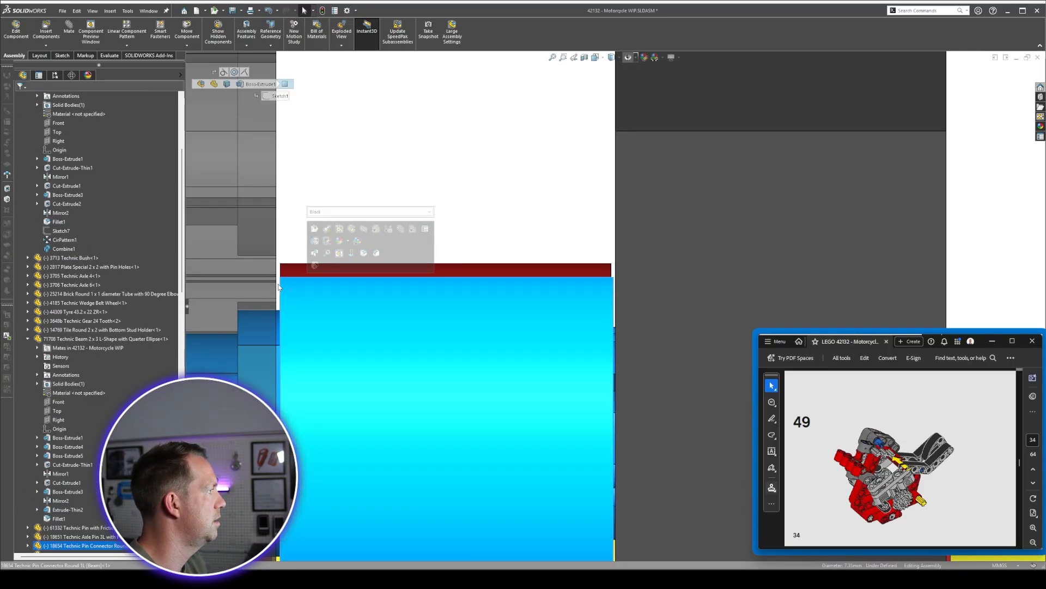
click(423, 263)
ctrl+click(434, 240)
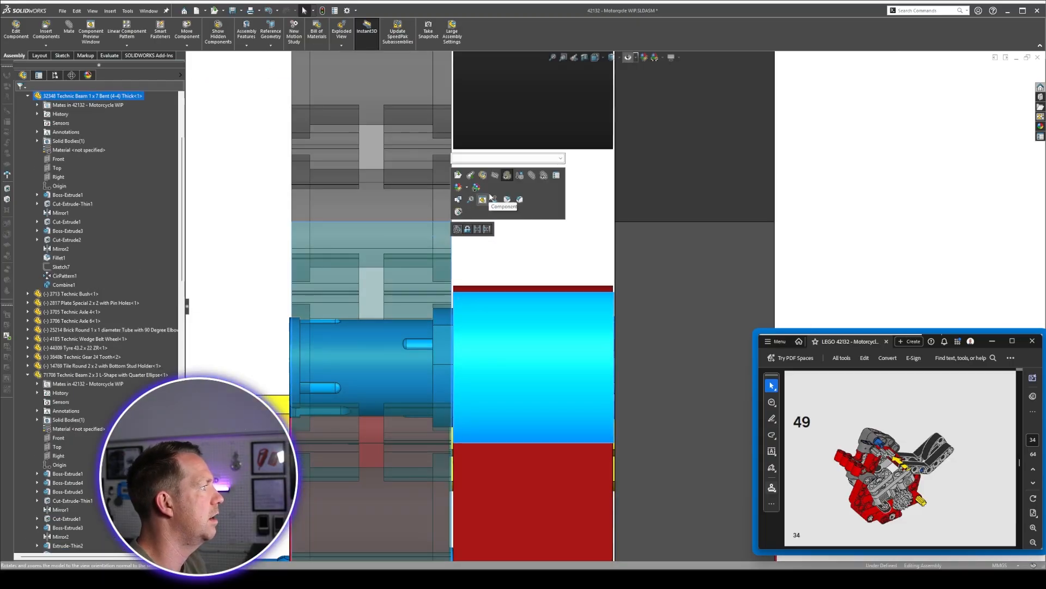
click(487, 199)
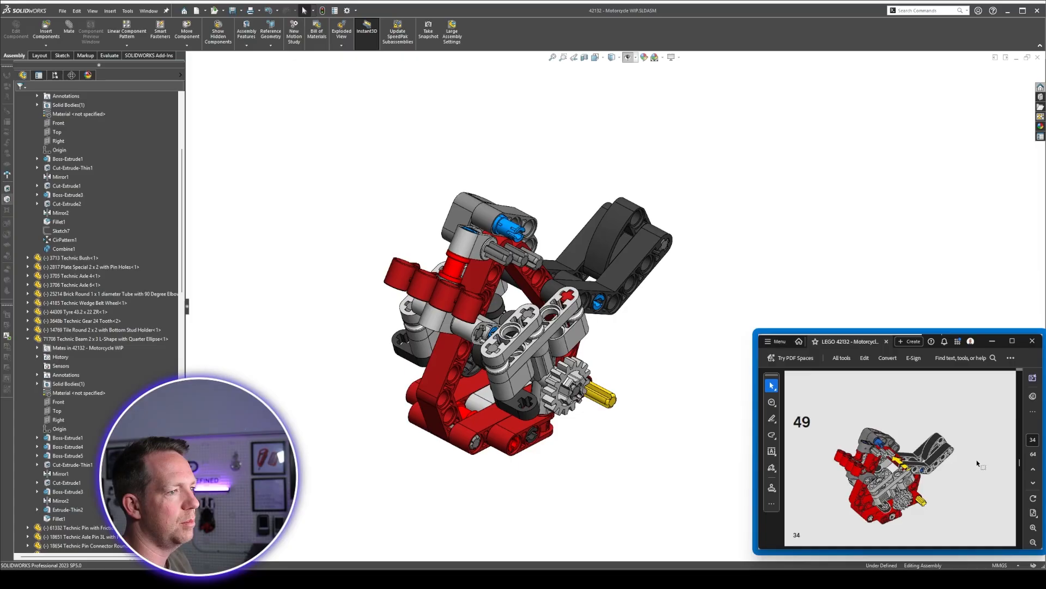
Advance the building instructions to step 50 and clear the selection in the assembly.
scroll(976, 463, down, 1)
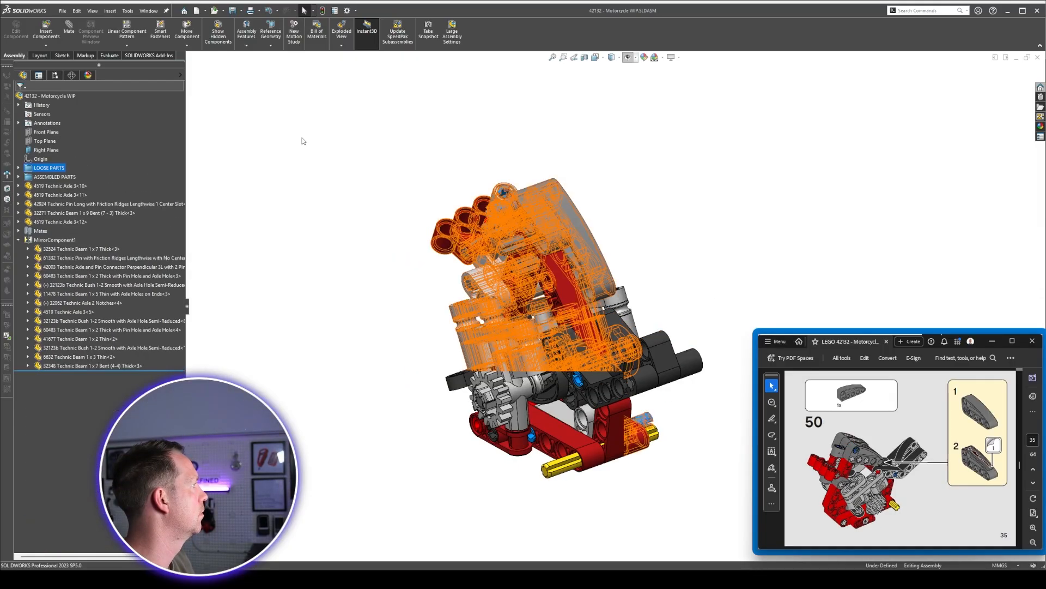
click(303, 141)
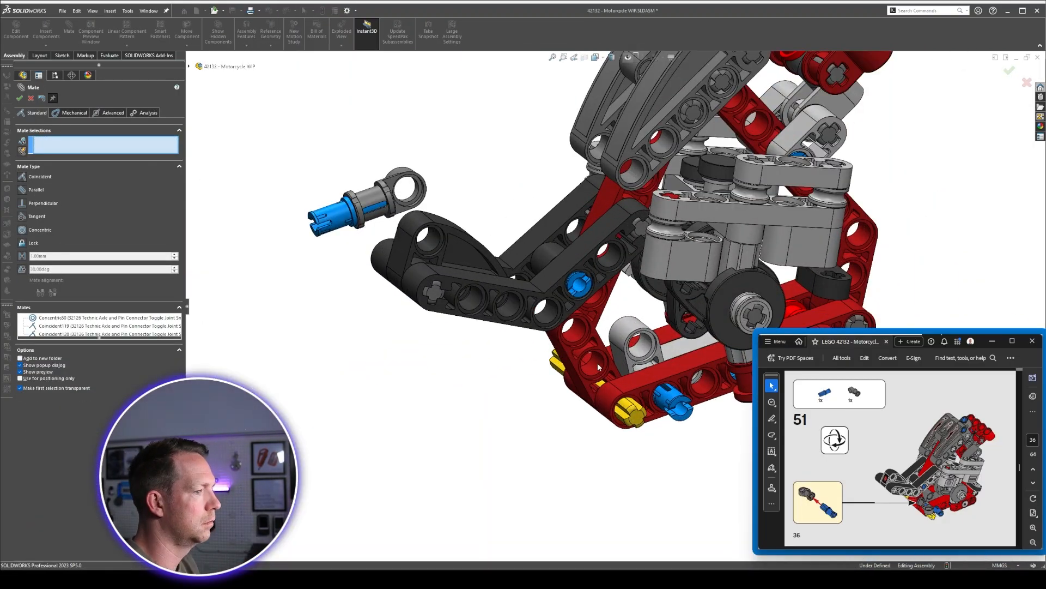
Mate the blue axle pin carrying the toggle joint connector into the red beam's hole above the yellow axle.
click(598, 366)
scroll(521, 299, down, 5)
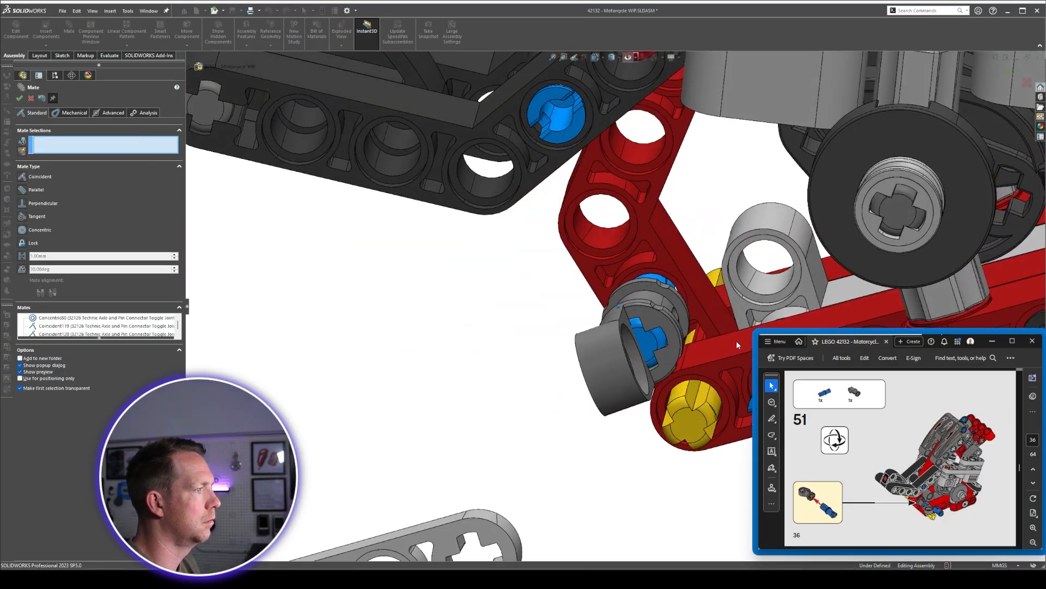
click(665, 388)
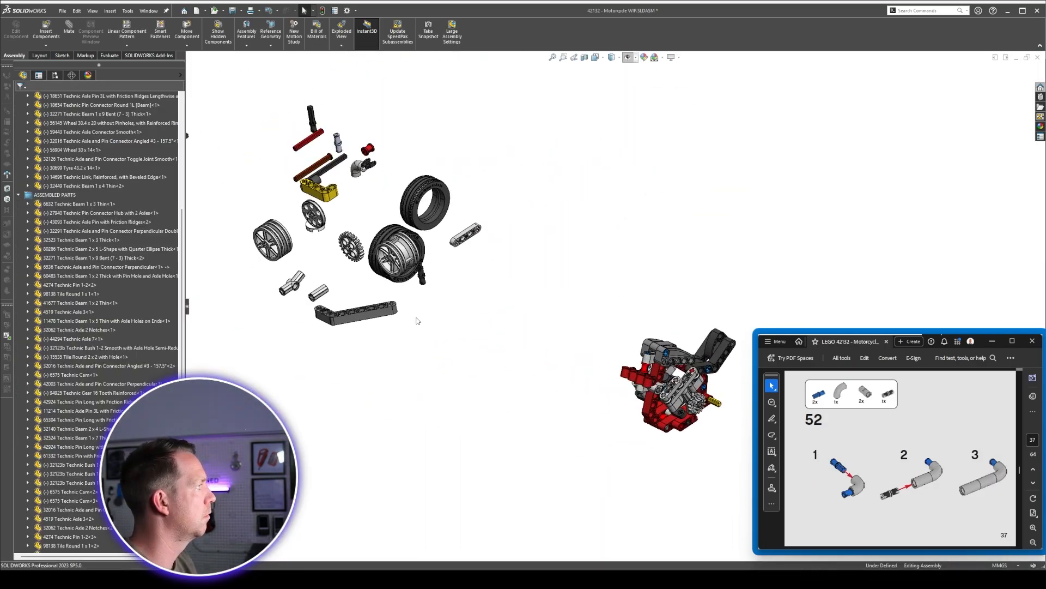
Duplicate the slotted round pin connector and bring the black friction pin near the two connectors.
scroll(626, 425, down, 3)
scroll(578, 403, down, 3)
ctrl+drag(567, 293, 663, 387)
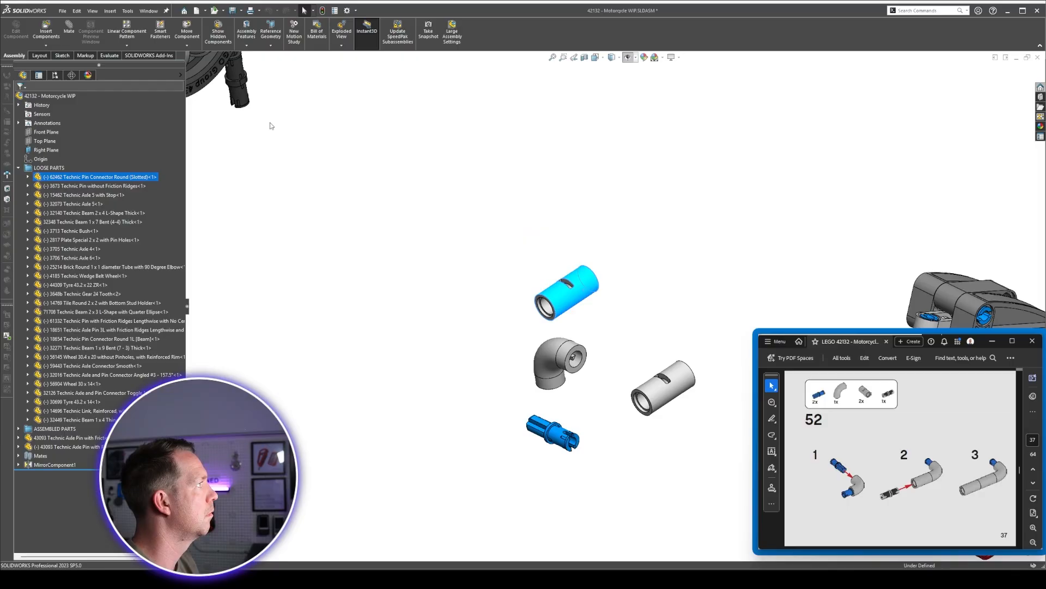
drag(238, 90, 647, 297)
Reposition and turn the 90-degree elbow tube, and place the blue axle pin beside its opening.
drag(564, 360, 486, 309)
drag(487, 309, 477, 395)
right_click(501, 297)
click(535, 400)
drag(553, 433, 480, 213)
Mate the blue axle pin concentric with the first opening of the elbow tube.
click(68, 28)
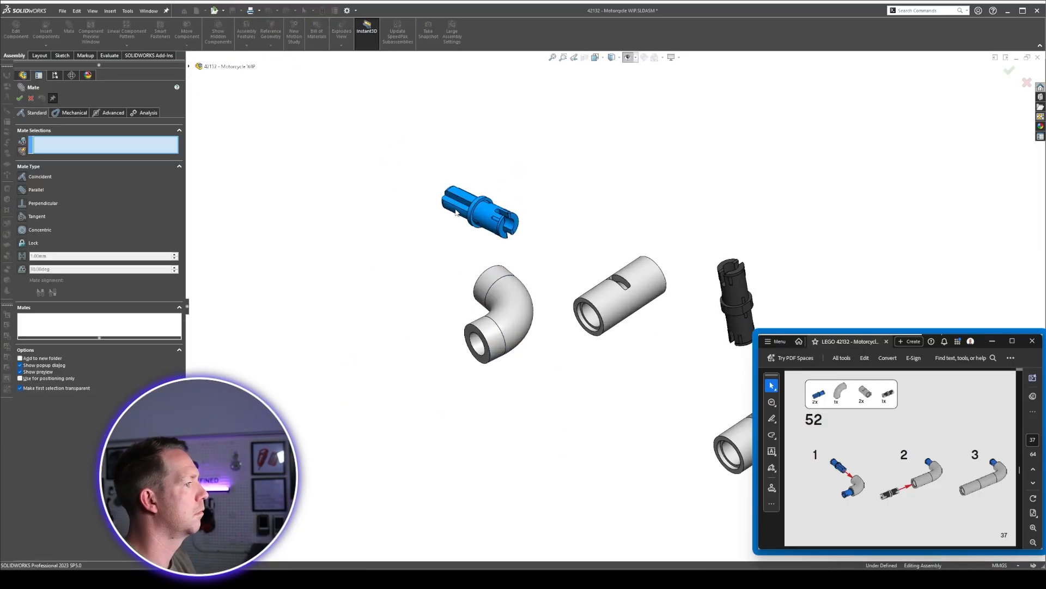
scroll(453, 205, down, 3)
click(455, 197)
middle_drag(718, 367, 579, 183)
click(591, 326)
click(699, 344)
Align the axle pin's cross-shaped end with the elbow's cross hole and seat its collar against the tube end.
drag(545, 345, 464, 390)
click(643, 328)
middle_drag(572, 382, 591, 182)
click(751, 347)
click(618, 305)
click(726, 324)
scroll(475, 387, up, 5)
key(Escape)
Duplicate the blue axle pin and mate the copy concentric with the elbow tube's second opening.
ctrl+drag(463, 262, 415, 350)
click(69, 27)
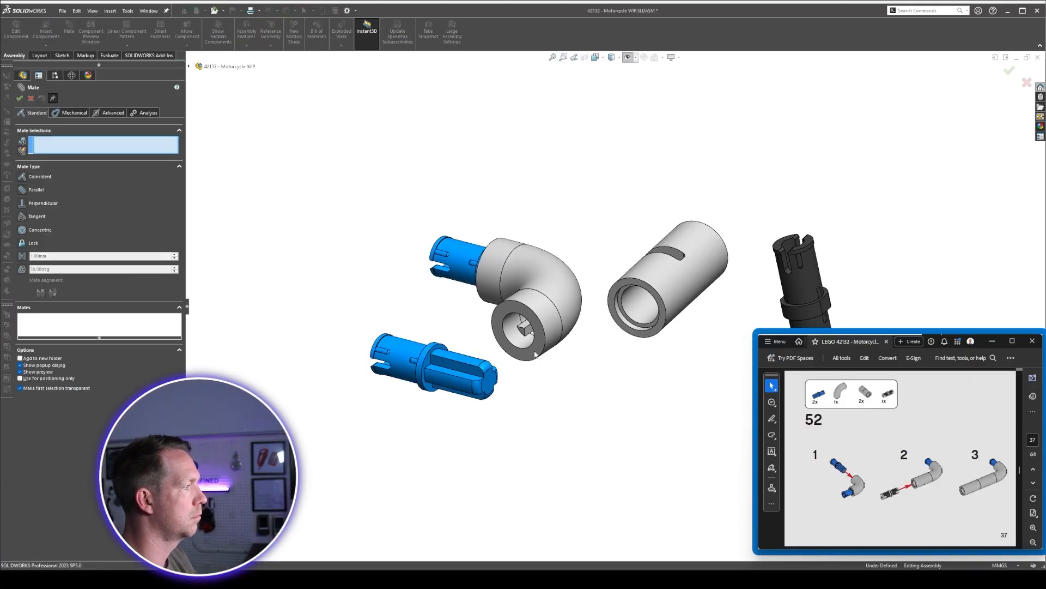
click(436, 352)
click(619, 225)
click(726, 243)
Seat the second axle pin in the elbow tube with parallel and coincident mates.
drag(796, 202, 490, 382)
click(617, 307)
middle_drag(629, 346, 523, 305)
click(525, 402)
click(634, 420)
scroll(649, 381, up, 3)
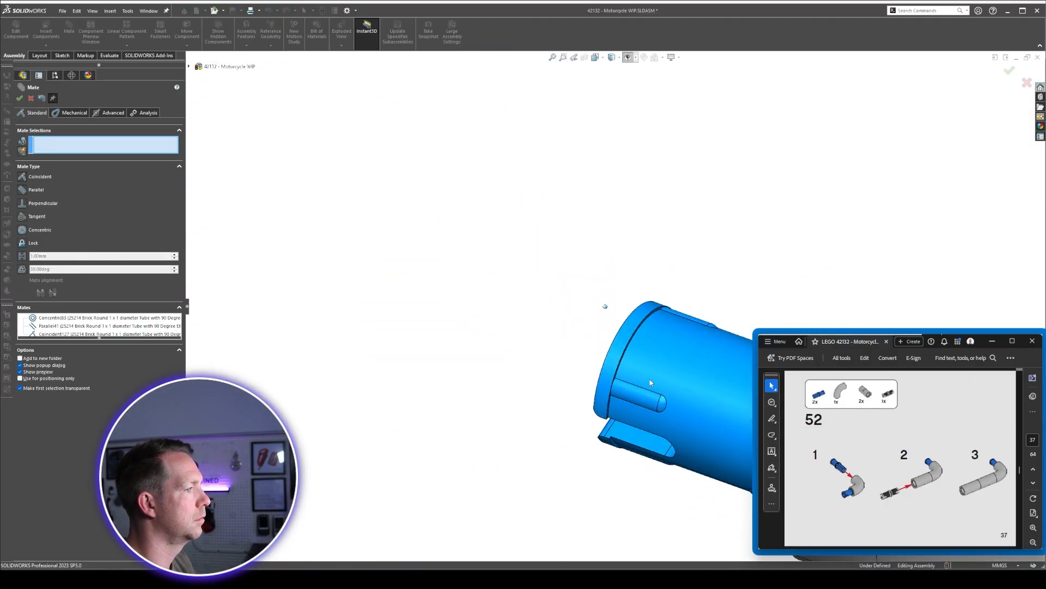
Mate a slotted pin connector onto the second axle pin, with the pin face coincident to the connector's recessed face.
click(649, 381)
scroll(617, 348, down, 4)
middle_drag(617, 347, 685, 362)
scroll(685, 361, up, 3)
click(617, 365)
middle_drag(616, 365, 460, 301)
click(460, 302)
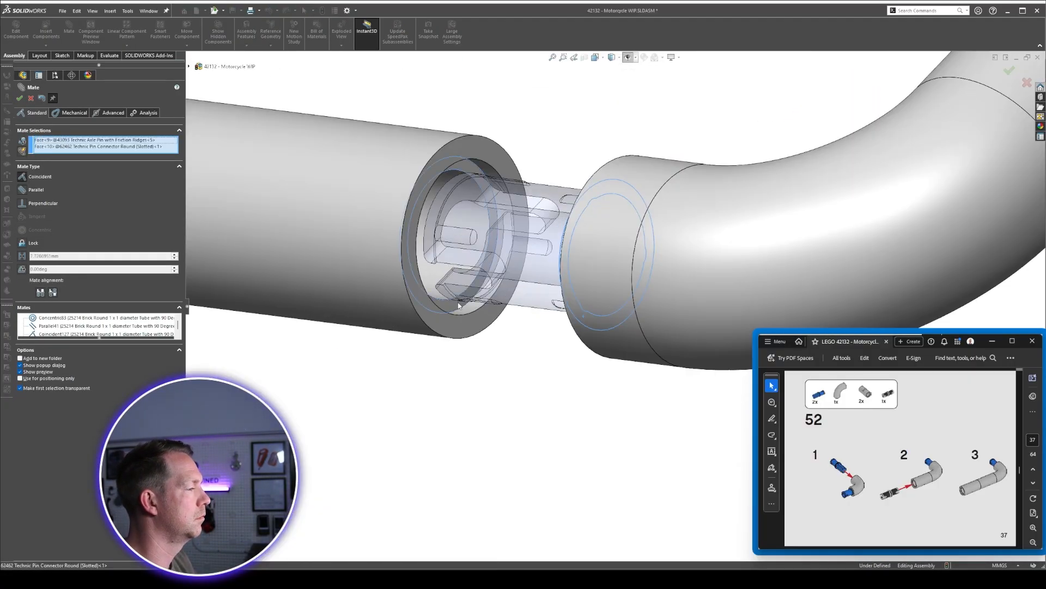
click(568, 320)
Mate the black friction pin into the open end of the slotted pin connector attached to the elbow.
click(509, 292)
click(618, 311)
click(562, 299)
middle_drag(600, 336, 554, 397)
click(515, 329)
click(624, 347)
key(ctrl+7)
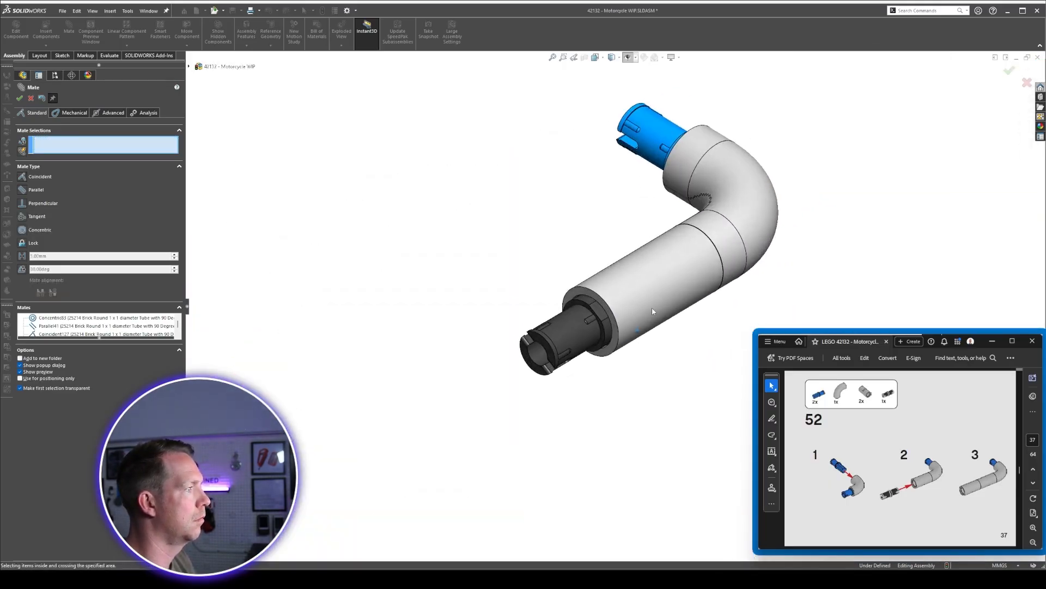
Add a second slotted pin connector and mate it onto the free end of the black friction pin.
scroll(615, 307, down, 3)
click(31, 98)
ctrl+drag(648, 278, 468, 324)
click(623, 357)
scroll(621, 371, up, 5)
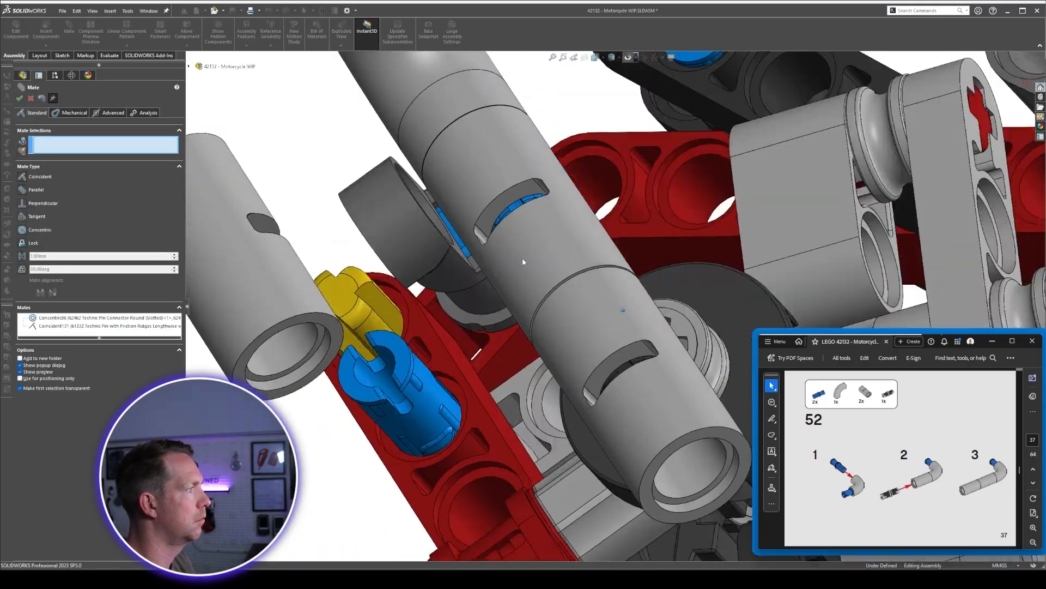
scroll(522, 258, down, 3)
scroll(614, 372, up, 6)
middle_drag(614, 371, 668, 333)
key(Escape)
Advance the instructions to page 38 and move the assembled elbow tube next to the motorcycle frame.
scroll(899, 463, down, 1)
scroll(493, 283, up, 5)
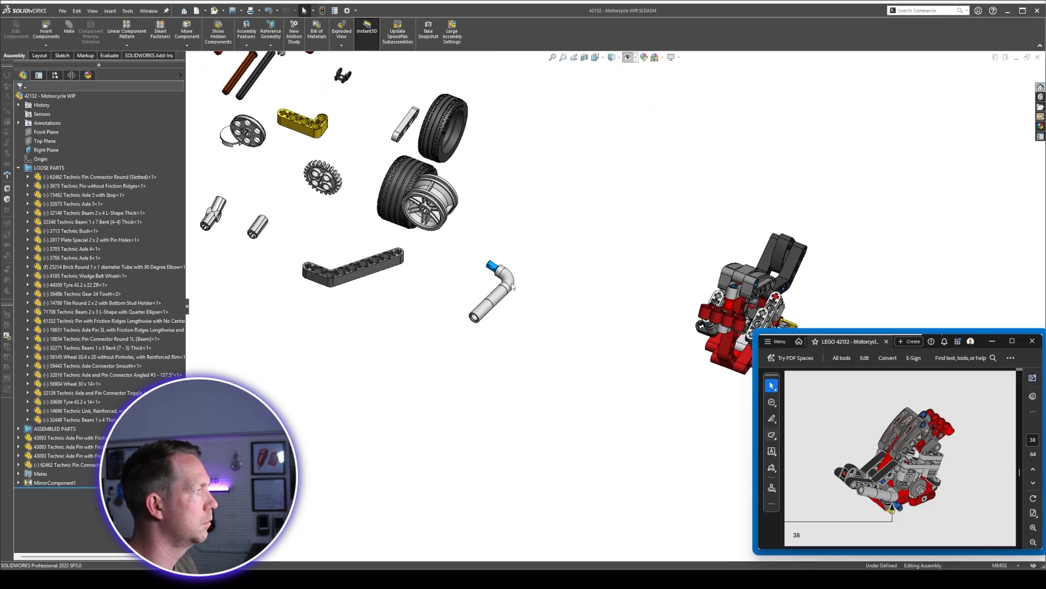
drag(507, 277, 698, 268)
middle_drag(692, 273, 493, 427)
scroll(479, 406, down, 8)
key(Escape)
Mate the elbow tube's blue pin into the 32140 L-shape beam's round hole with concentric and coincident mates.
click(686, 301)
click(604, 356)
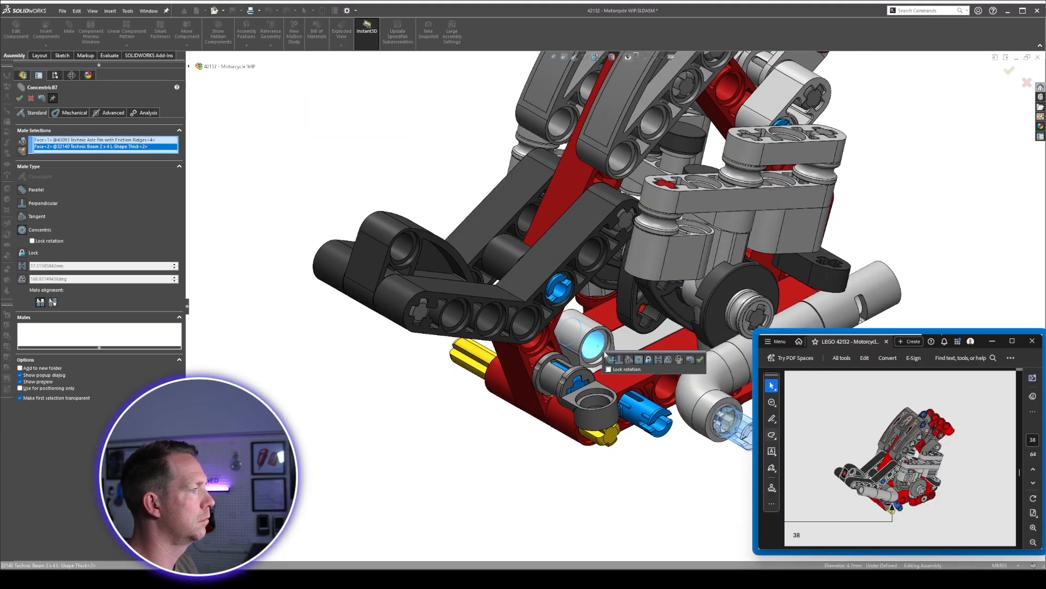
right_click(604, 356)
scroll(604, 355, down, 6)
click(610, 374)
right_click(610, 374)
Swing the mated tube about its pin so it runs along the frame above the toggle joint connector.
scroll(610, 373, up, 10)
drag(648, 490, 665, 459)
right_drag(665, 458, 632, 430)
scroll(665, 459, up, 3)
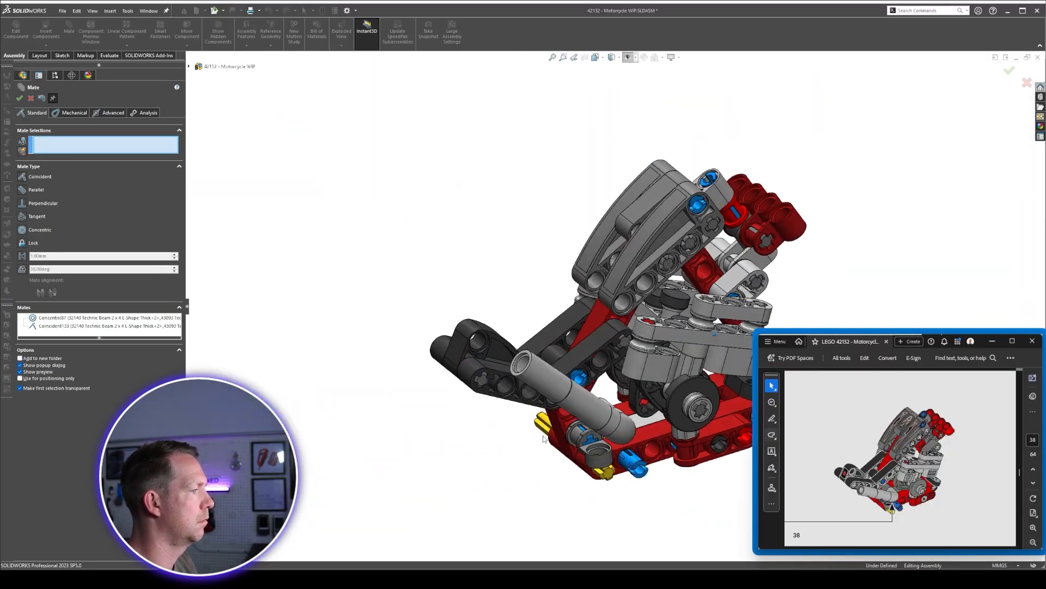
scroll(616, 403, down, 3)
drag(616, 404, 654, 409)
Mate the point on the 32126 toggle joint connector to the elbow tube above it.
scroll(627, 381, down, 4)
middle_drag(654, 409, 710, 382)
click(651, 433)
scroll(610, 382, down, 6)
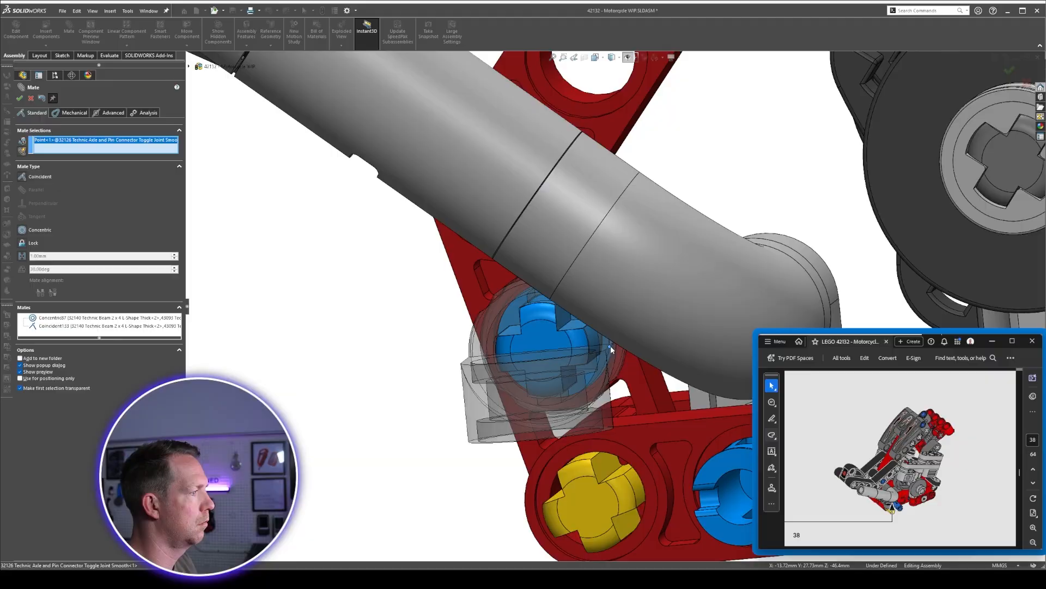
click(610, 345)
scroll(666, 332, up, 10)
key(Escape)
Bring in the 32271 bent beam and yellow 32073 axle, and mate both concentric with holes in the frame's 32524 beam.
scroll(900, 464, down, 1)
drag(591, 374, 397, 392)
scroll(549, 375, down, 5)
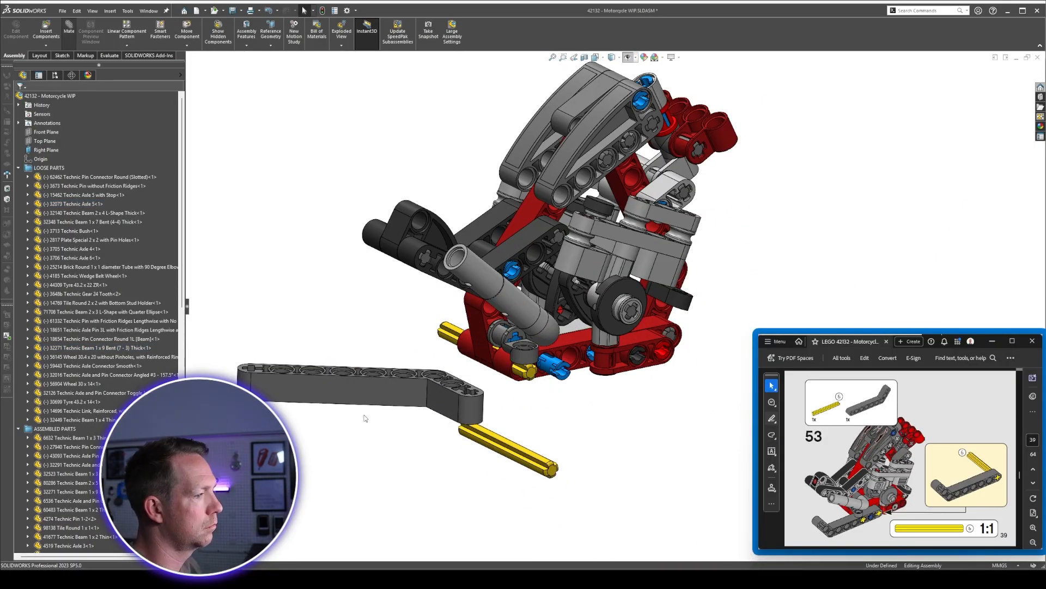
key(m)
scroll(280, 357, down, 5)
click(280, 357)
scroll(545, 305, up, 4)
click(572, 261)
drag(614, 411, 551, 417)
click(531, 412)
click(570, 263)
right_click(570, 263)
scroll(643, 267, down, 3)
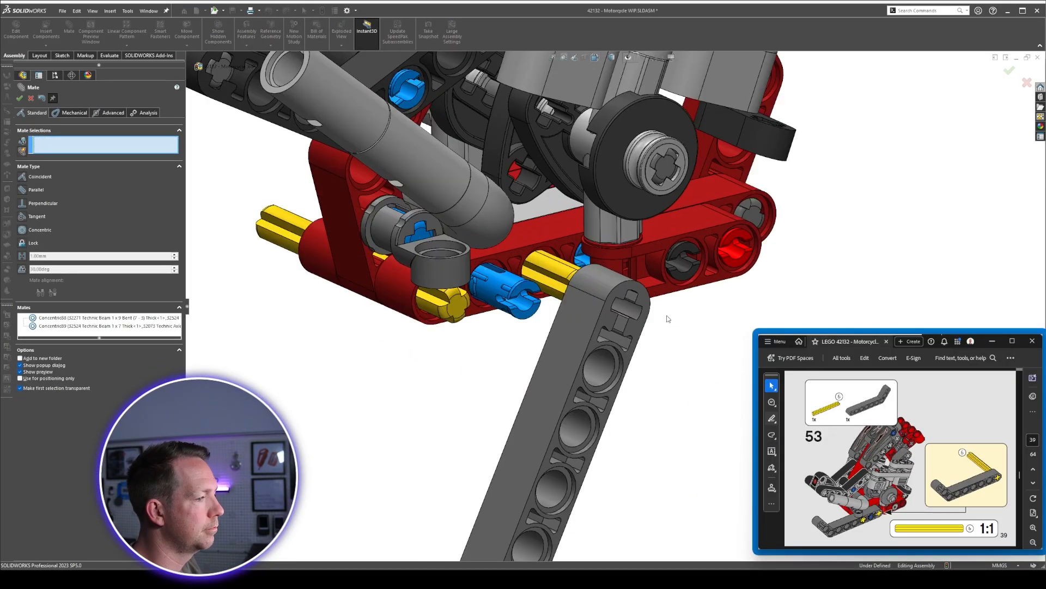
Mate the yellow axle flush with the 32271 bent beam and seat the beam against the frame.
scroll(561, 272, down, 5)
click(602, 300)
click(578, 309)
right_click(579, 309)
scroll(578, 309, up, 5)
middle_drag(579, 310, 597, 351)
drag(597, 351, 649, 376)
scroll(649, 376, up, 3)
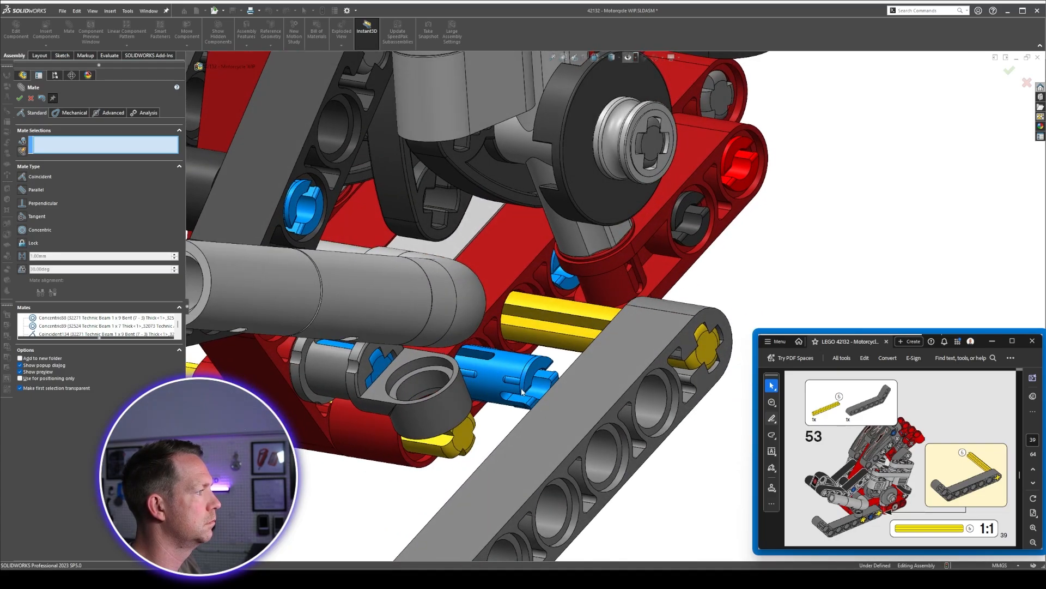
click(550, 248)
middle_drag(550, 248, 651, 366)
click(652, 365)
right_click(652, 365)
Move the wedge belt wheel, the 43.2 x 14 tyre, the 30 x 14 wheel and the small round connector beside the motorcycle.
scroll(452, 274, up, 5)
middle_drag(452, 274, 602, 421)
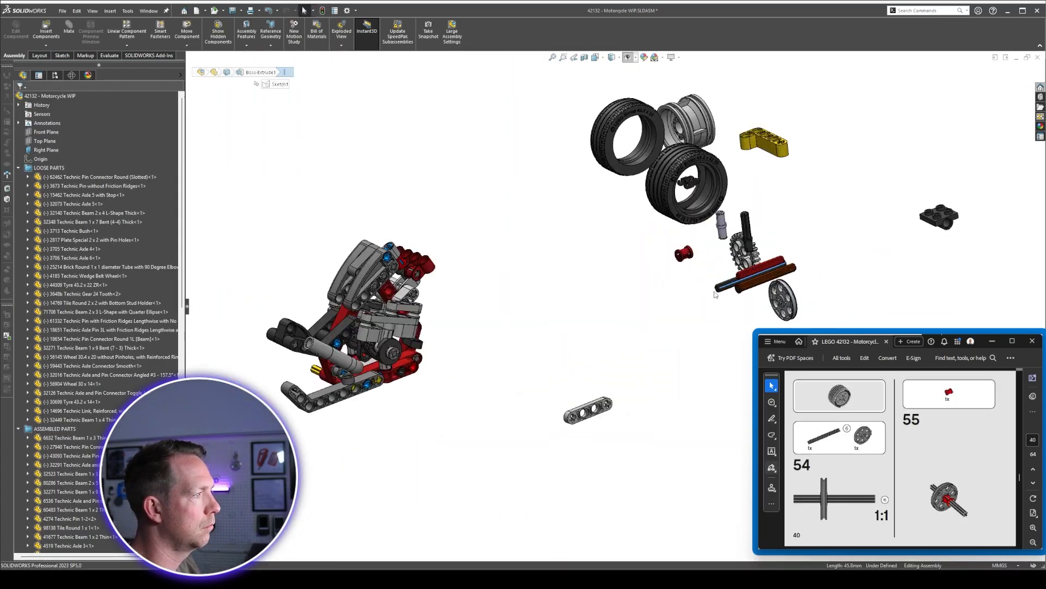
drag(566, 376, 408, 425)
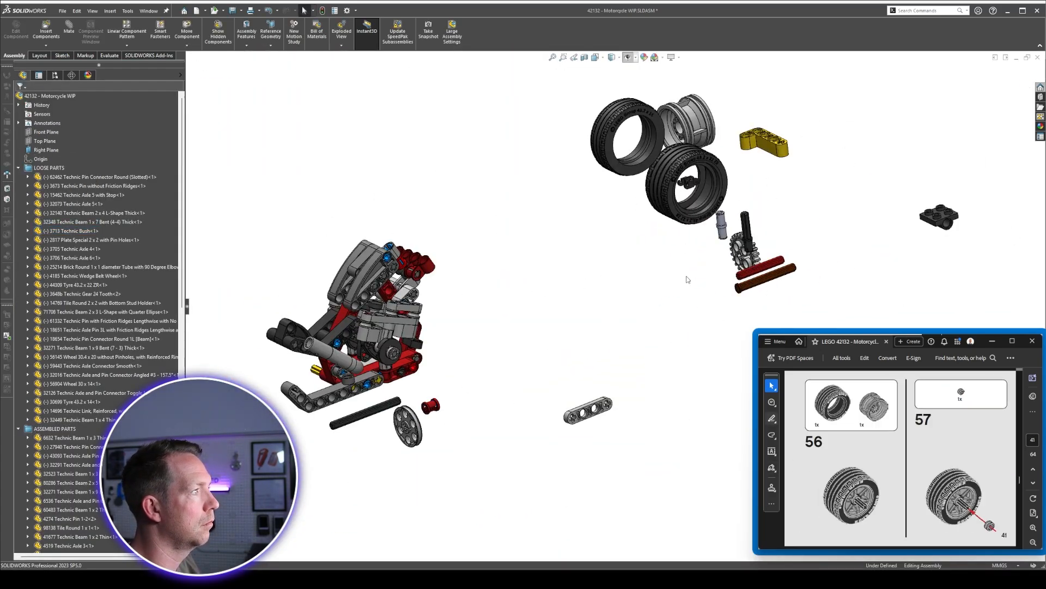
drag(609, 157, 484, 420)
drag(688, 121, 513, 453)
ctrl+middle_drag(580, 336, 661, 250)
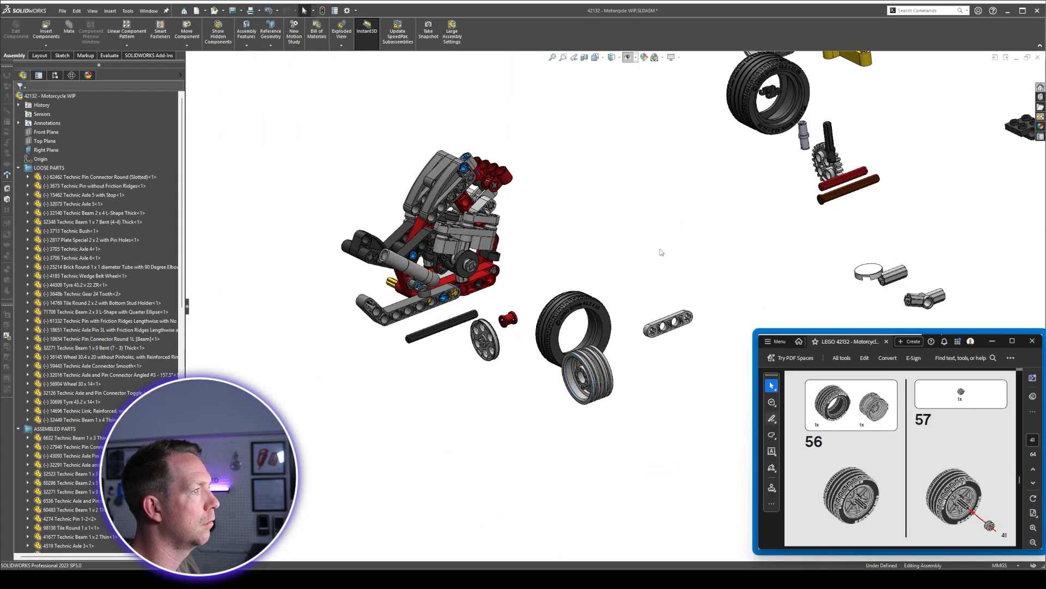
drag(877, 277, 533, 298)
scroll(453, 240, down, 4)
scroll(885, 434, up, 2)
Mate the 3706 axle concentric with the end hole of the 32271 bent beam.
click(70, 33)
click(433, 419)
click(296, 388)
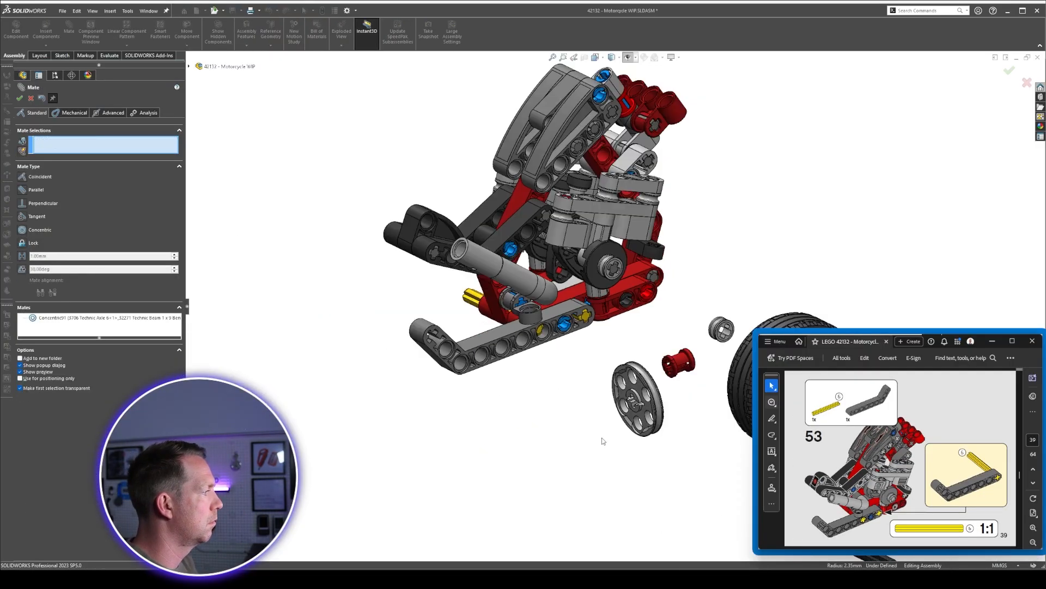
ctrl+middle_drag(603, 439, 579, 385)
Mate the 4185 wedge belt wheel concentric with the 3706 axle.
scroll(885, 434, down, 3)
scroll(885, 435, up, 2)
drag(712, 327, 491, 362)
scroll(414, 354, down, 3)
click(420, 315)
click(546, 367)
scroll(705, 374, up, 6)
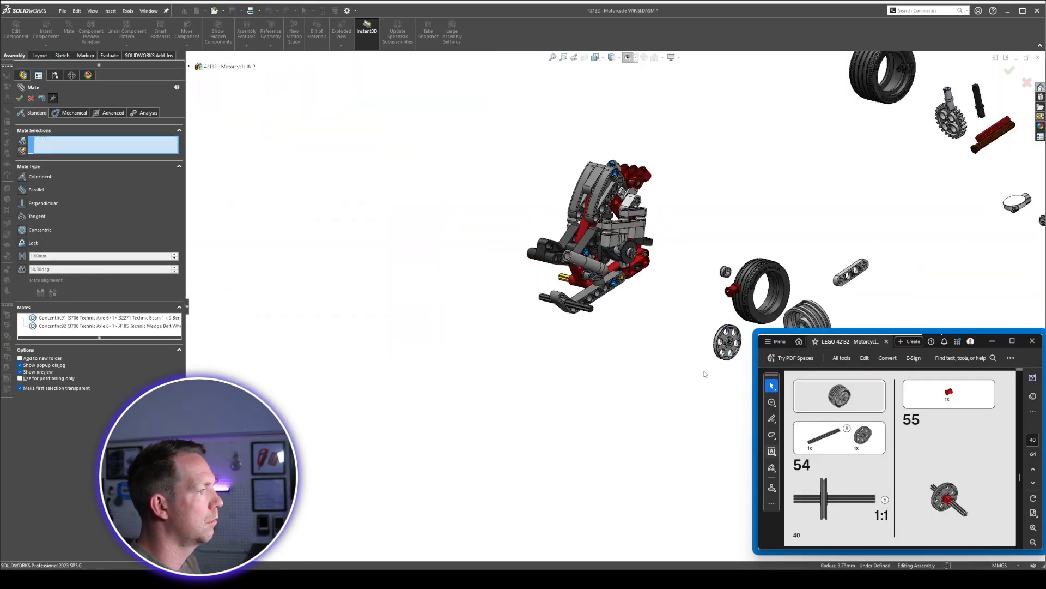
Fix the wedge belt wheel's position along the 3706 axle with a coincident mate.
scroll(462, 304, down, 10)
click(462, 303)
click(675, 334)
scroll(674, 334, up, 4)
drag(752, 349, 588, 329)
scroll(532, 334, up, 4)
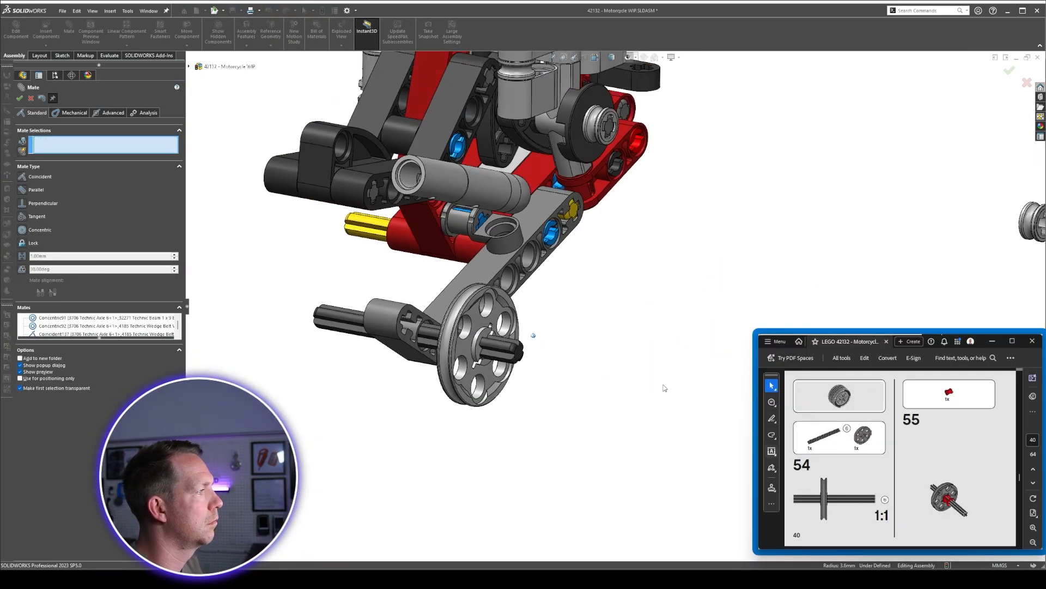
Mate the red bush onto the 3706 axle and seat it against the wedge belt wheel.
scroll(491, 349, down, 5)
click(493, 313)
click(518, 319)
scroll(717, 392, down, 6)
click(202, 330)
click(266, 309)
scroll(643, 318, up, 10)
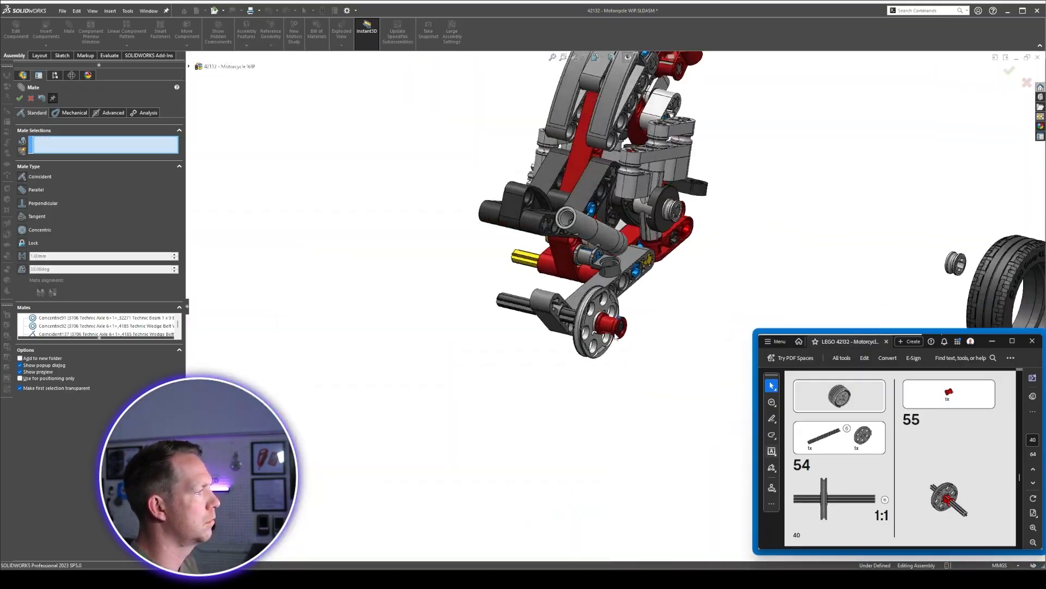
Move the 56904 wheel beside the axle and mate its hub concentric with the 3706 axle.
middle_drag(518, 348, 616, 337)
scroll(414, 334, down, 4)
scroll(917, 455, down, 1)
scroll(401, 334, up, 5)
drag(804, 286, 514, 355)
scroll(334, 327, down, 5)
scroll(569, 349, down, 2)
click(425, 374)
click(727, 356)
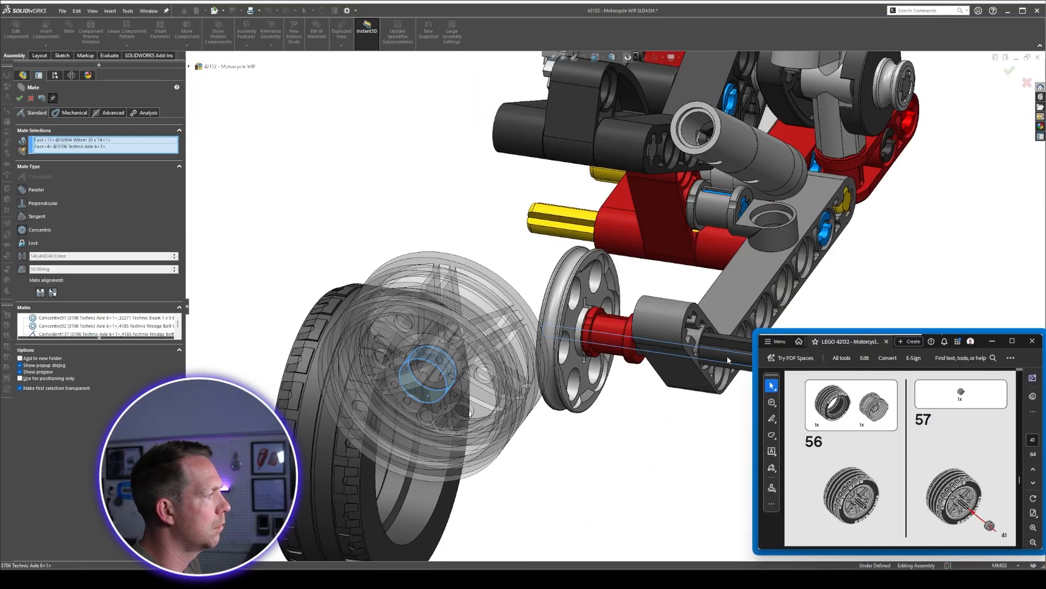
Seat the 56904 wheel on the axle next to the belt wheel with further mates on its hub and spoke faces.
click(461, 362)
middle_drag(666, 339, 573, 348)
click(213, 330)
drag(431, 327, 283, 329)
middle_drag(305, 338, 412, 381)
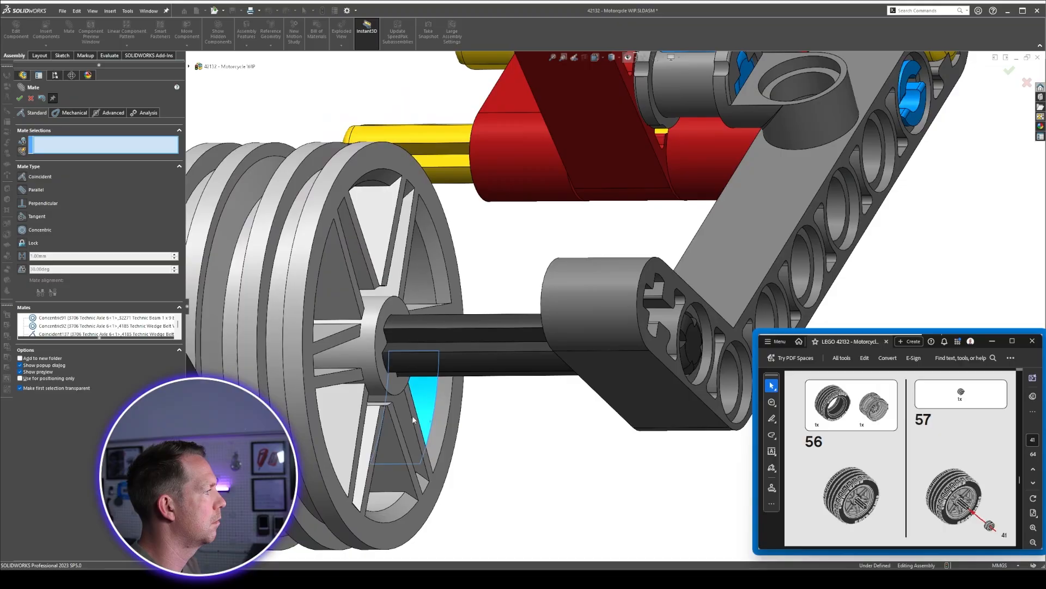
click(412, 415)
click(956, 194)
Mate the 30699 tyre onto the 56904 wheel with concentric and coincident mates.
scroll(600, 369, up, 10)
scroll(601, 368, down, 6)
click(436, 349)
click(668, 273)
click(757, 280)
click(647, 464)
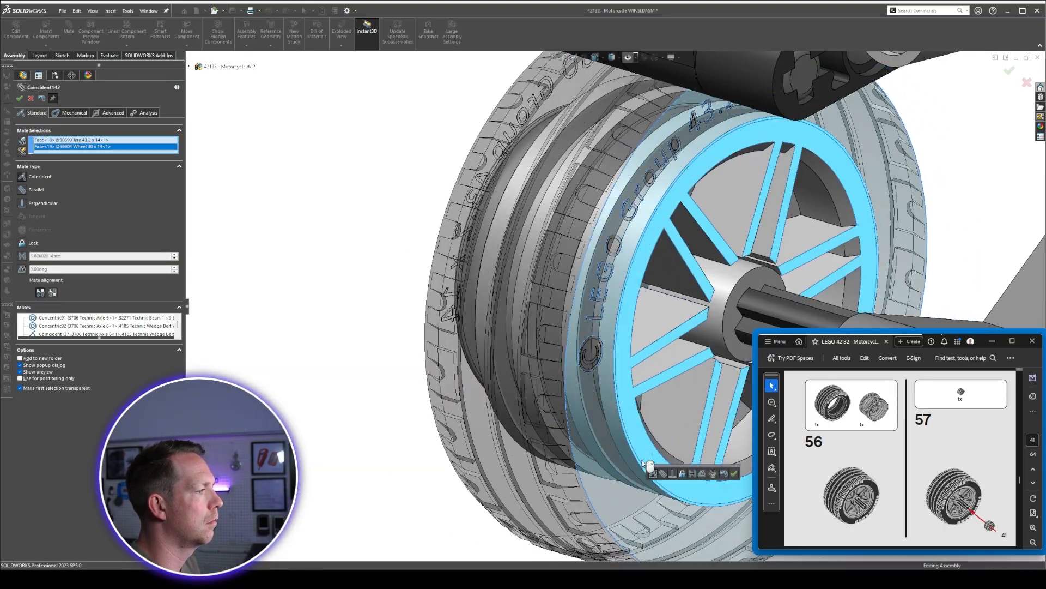
click(736, 472)
middle_drag(735, 382, 612, 320)
scroll(612, 320, up, 5)
key(Escape)
Isolate the 30699 tyre and 56904 wheel and expand the tyre's feature list.
click(685, 280)
ctrl+click(558, 351)
right_click(328, 351)
click(359, 430)
click(28, 401)
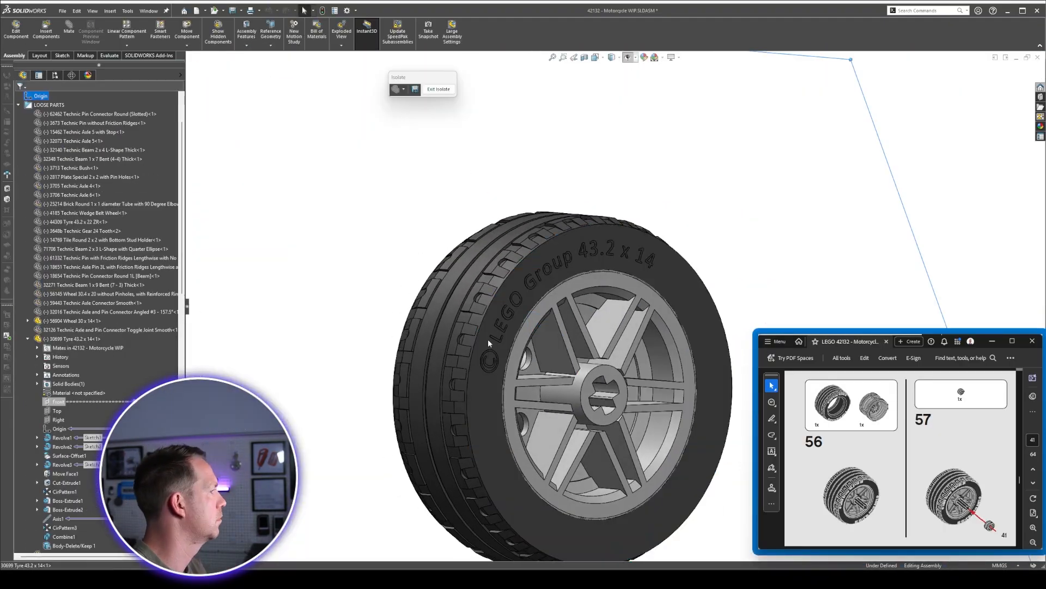
Preview the tyre's Front plane and turn the tyre to check its free rotation relative to the wheel.
click(59, 402)
scroll(700, 307, up, 6)
scroll(733, 307, down, 2)
click(807, 225)
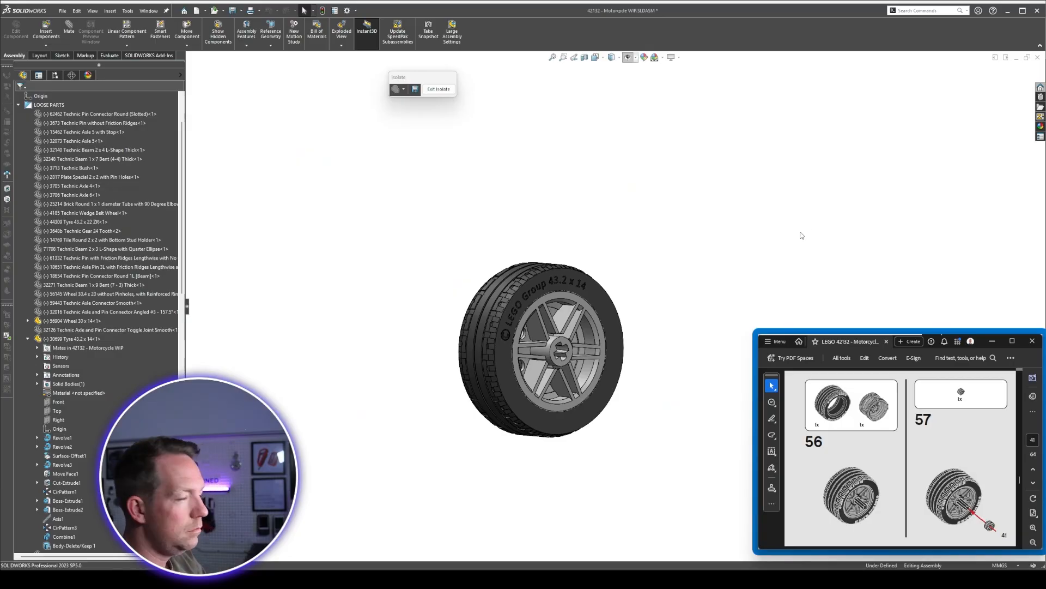
scroll(616, 300, down, 3)
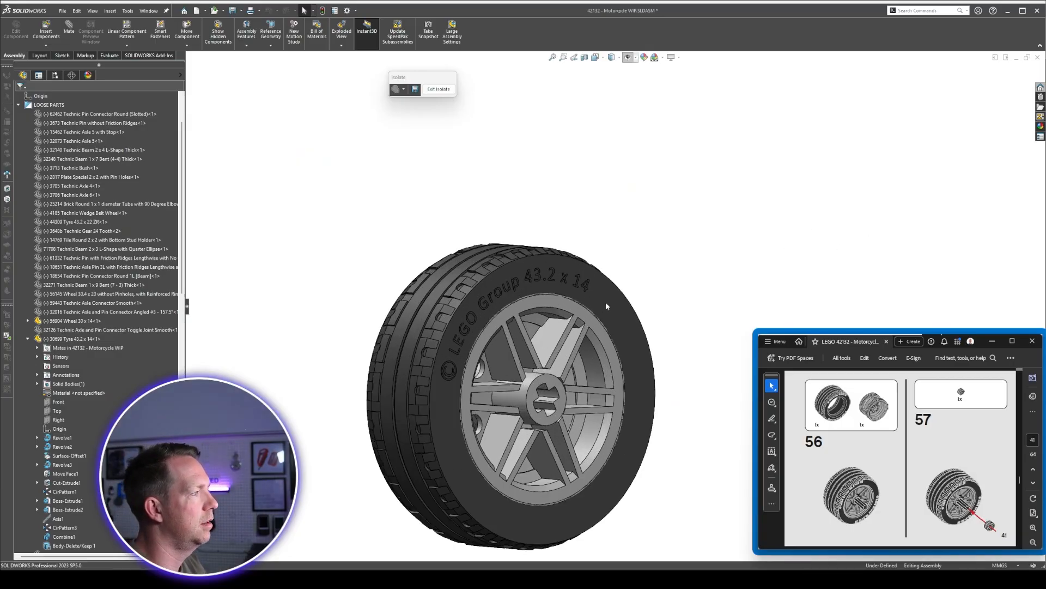
drag(606, 303, 612, 412)
drag(642, 371, 672, 324)
click(677, 264)
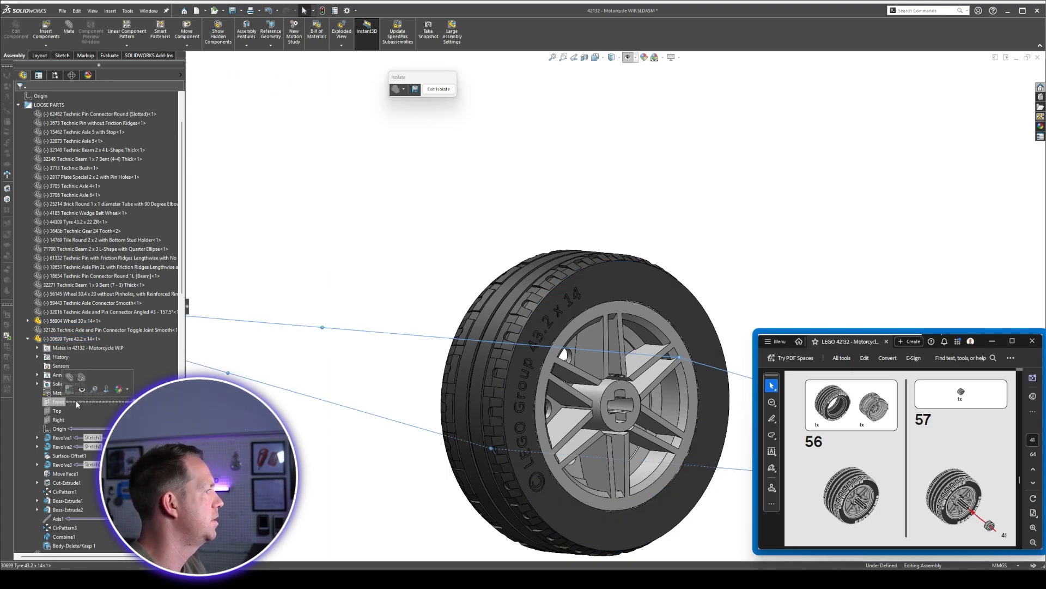
Mate the 56904 wheel's Top plane to the 30699 tyre's Front plane to lock their relative rotation.
scroll(616, 317, up, 5)
middle_drag(706, 324, 686, 381)
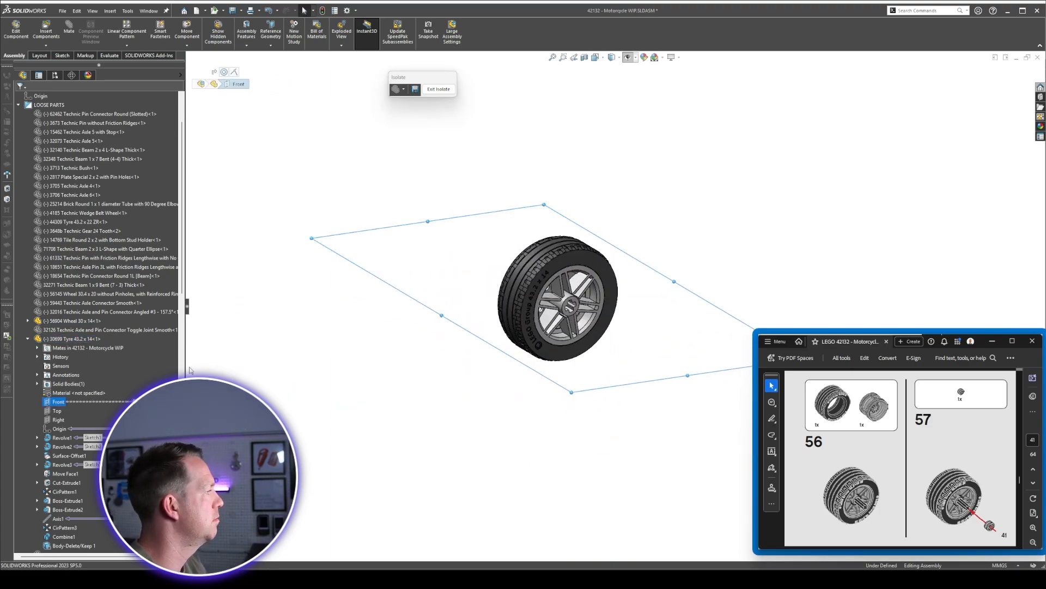
click(30, 321)
mouse_move(600, 254)
middle_down()
mouse_move(656, 240)
mouse_move(600, 267)
middle_up()
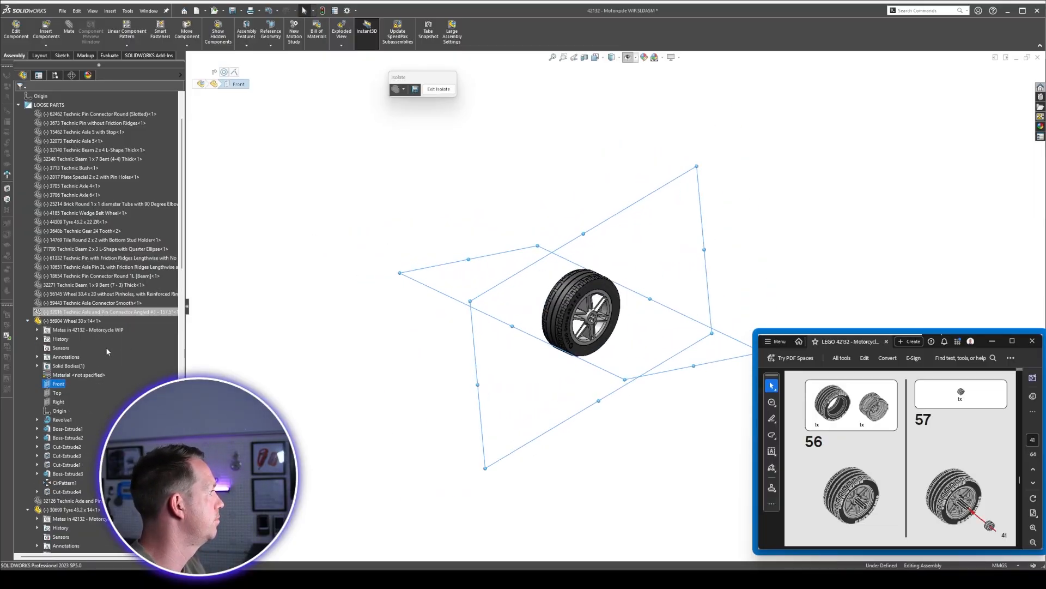
click(56, 394)
middle_drag(677, 292, 627, 234)
scroll(49, 467, down, 4)
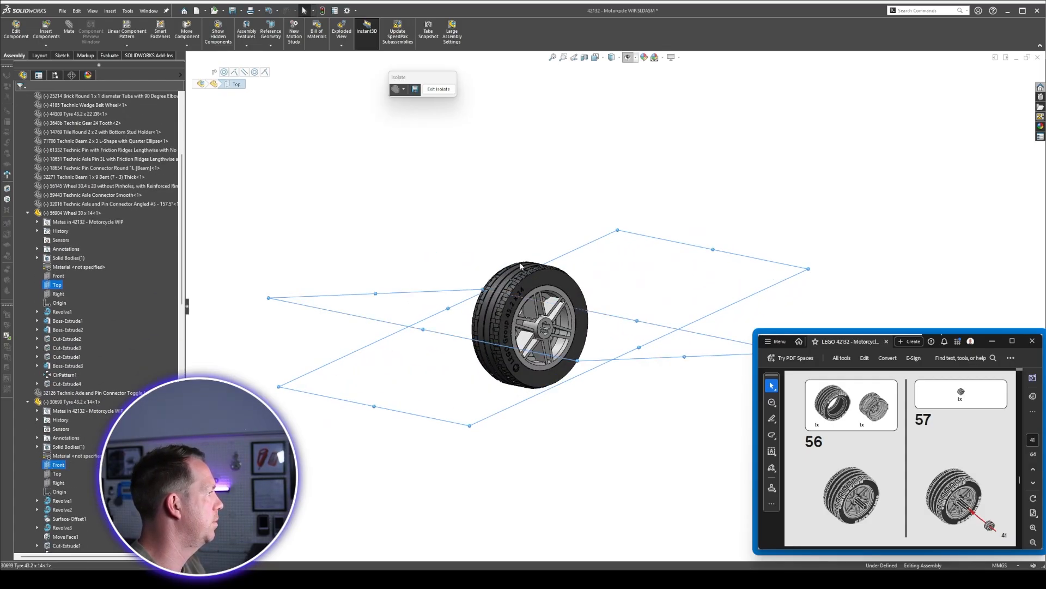
middle_drag(627, 295, 605, 322)
scroll(605, 321, down, 1)
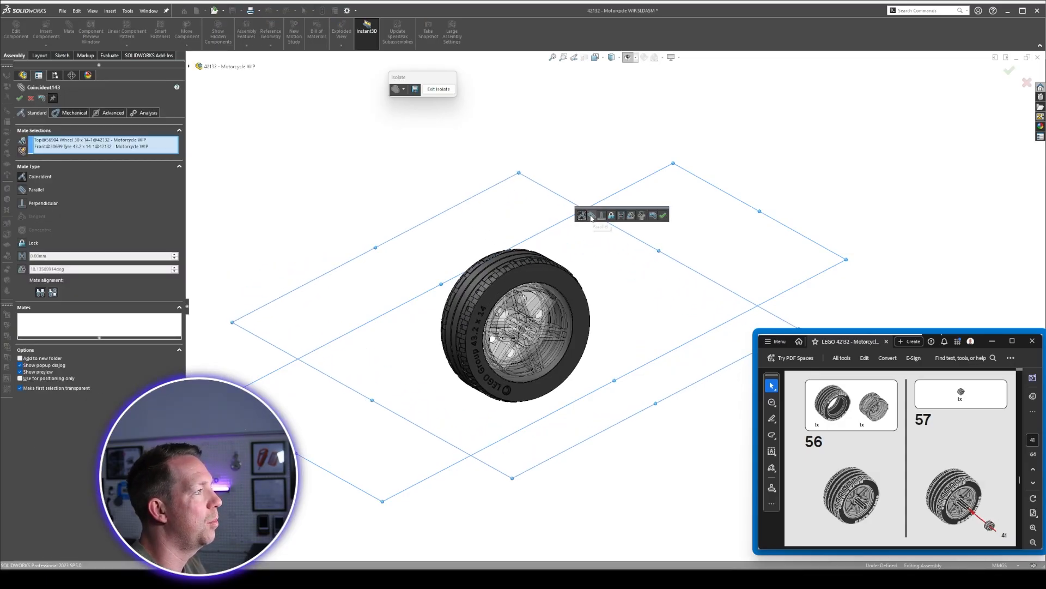
click(663, 216)
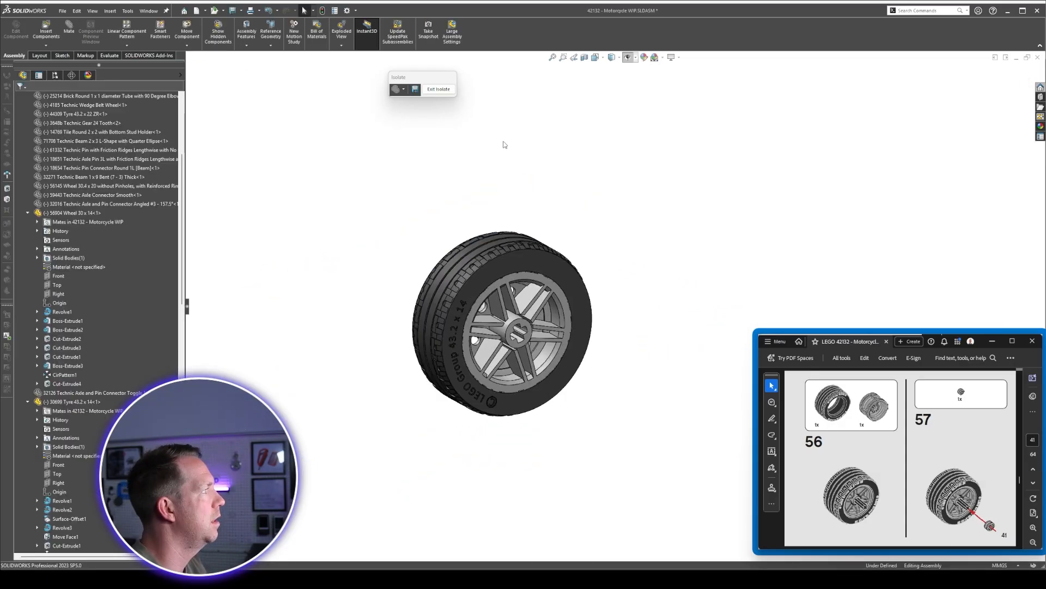
Exit the isolated view and slide the mated tyre and wheel along the axle direction.
click(438, 88)
click(527, 397)
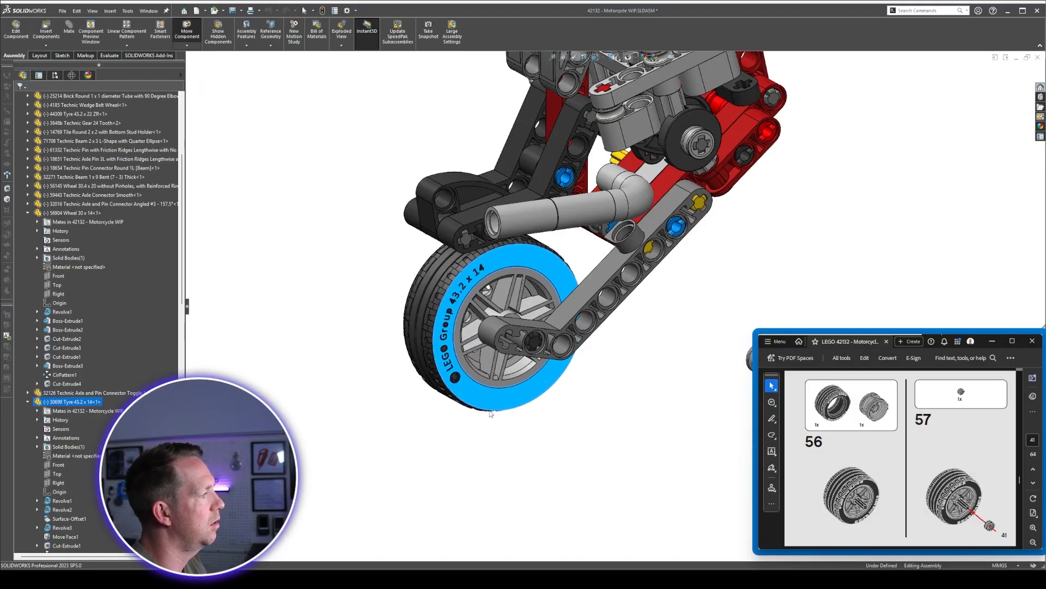
drag(562, 357, 470, 394)
click(518, 449)
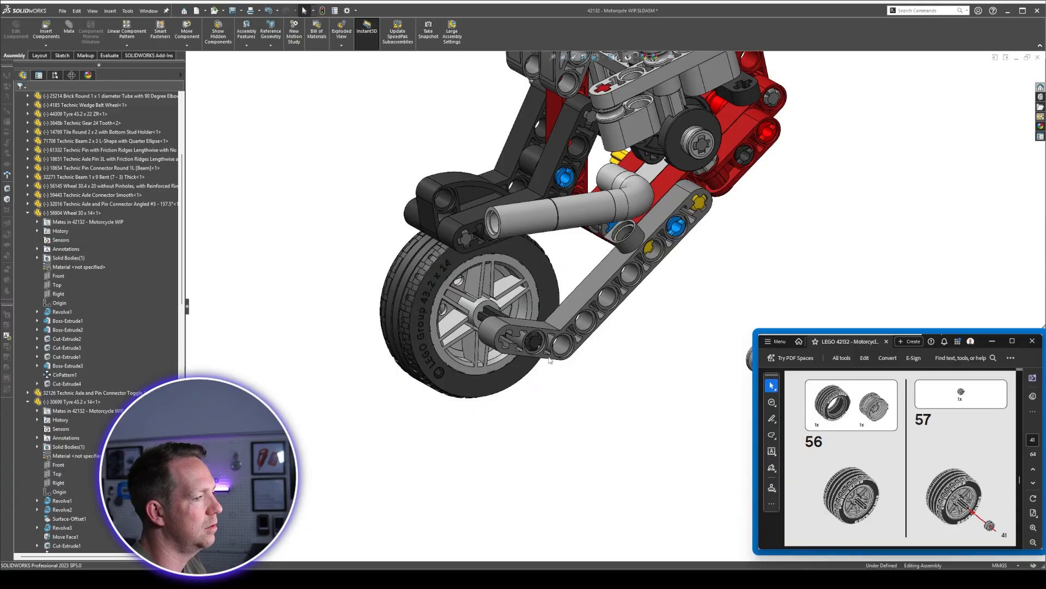
Move the selected used components from the LOOSE PARTS folder into the ASSEMBLED PARTS folder.
scroll(906, 495, down, 1)
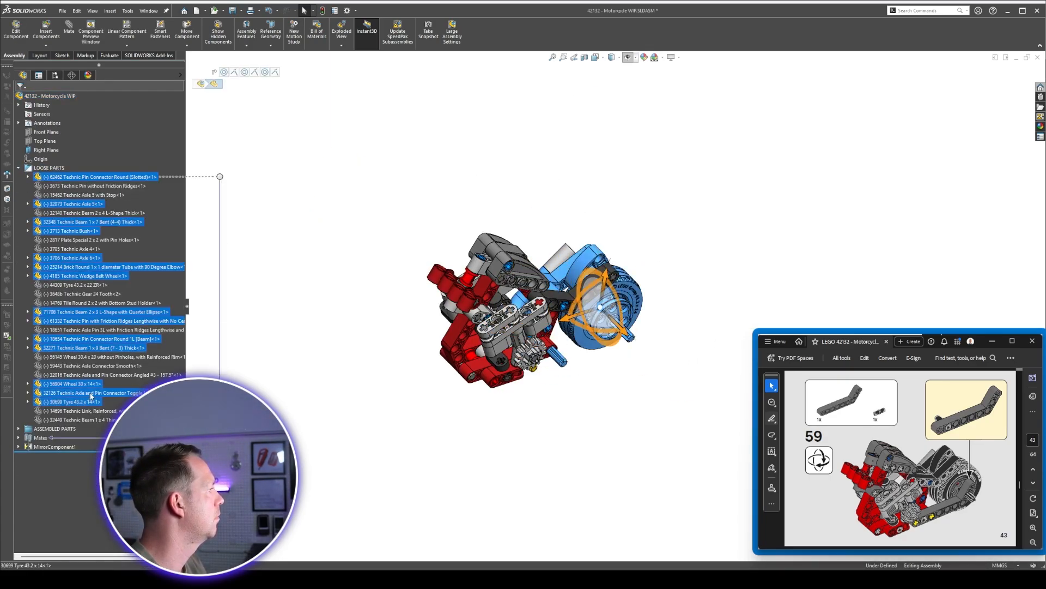
right_click(52, 168)
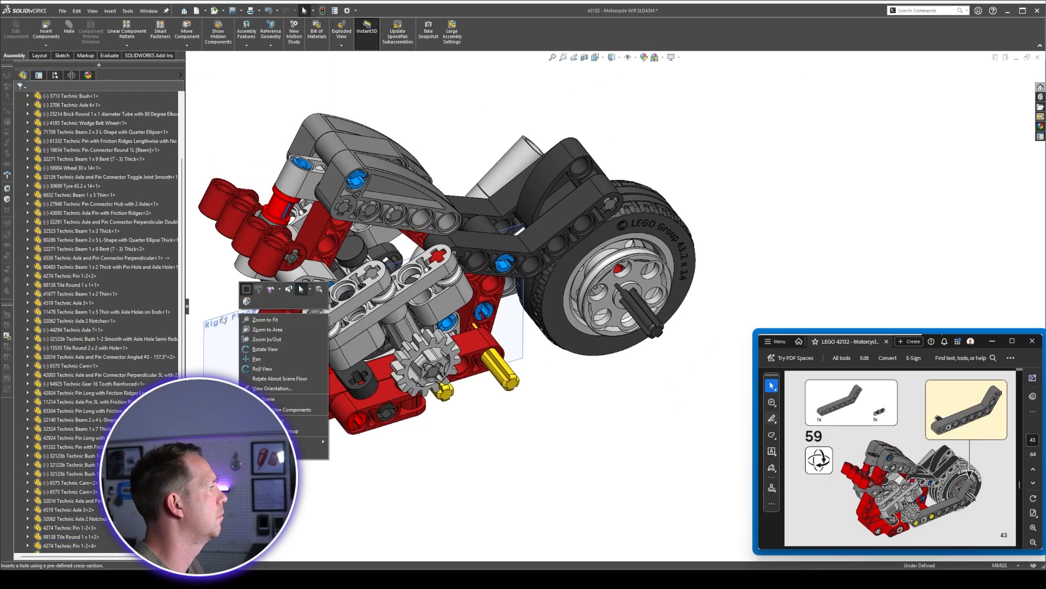
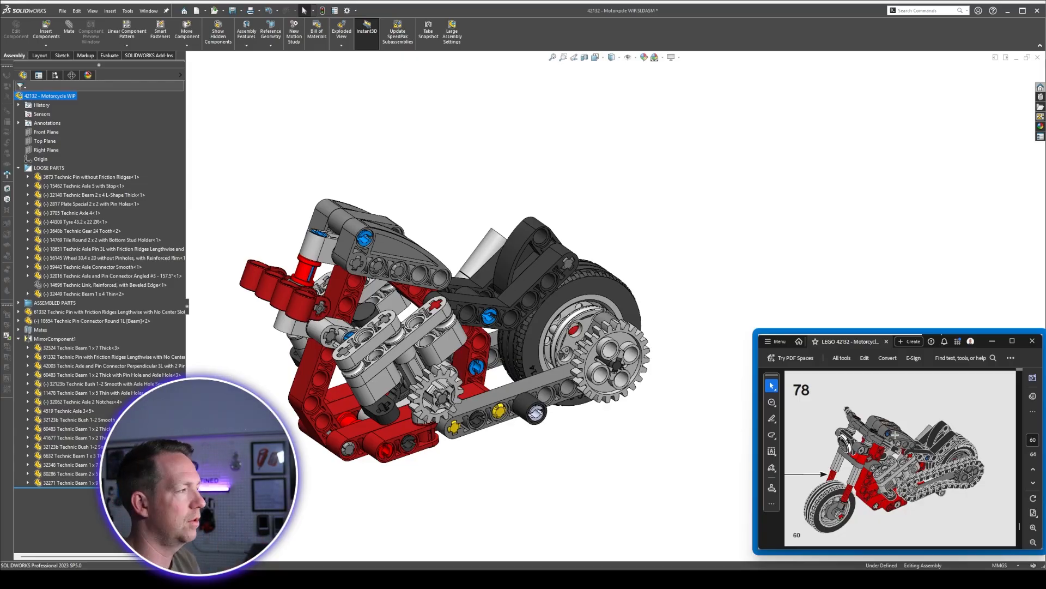
Move the 56145 wheel closer to the 44309 tyre among the remaining loose parts.
scroll(450, 247, up, 8)
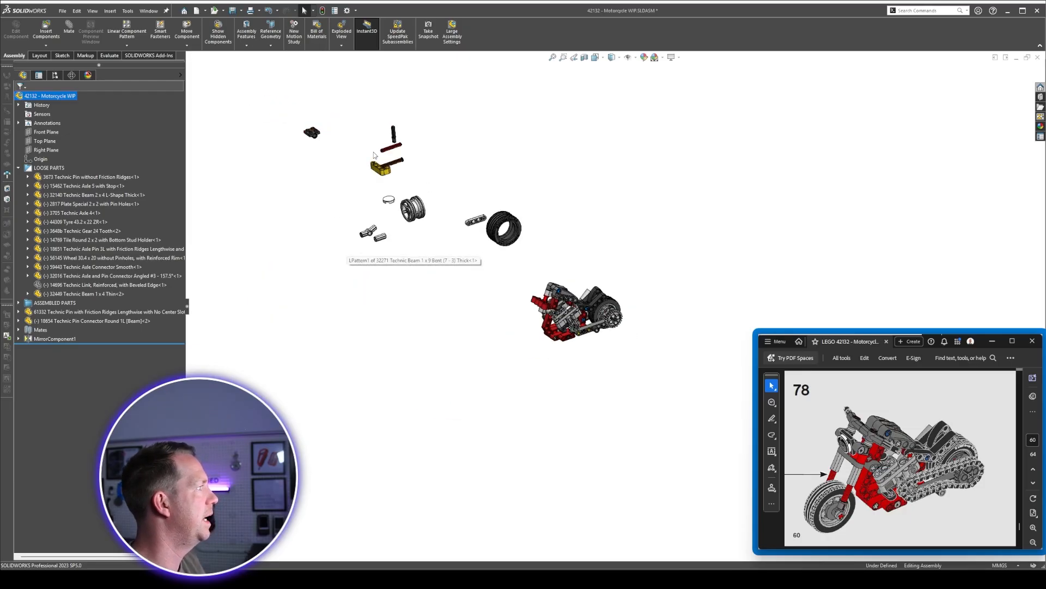
scroll(463, 180, down, 2)
scroll(465, 182, down, 3)
scroll(698, 392, up, 6)
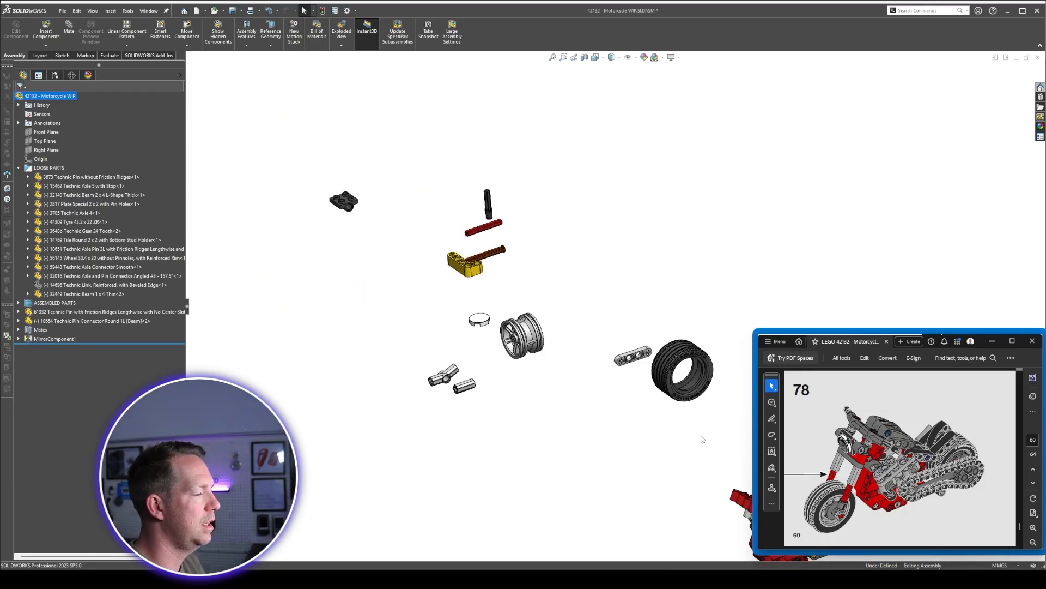
scroll(601, 401, down, 4)
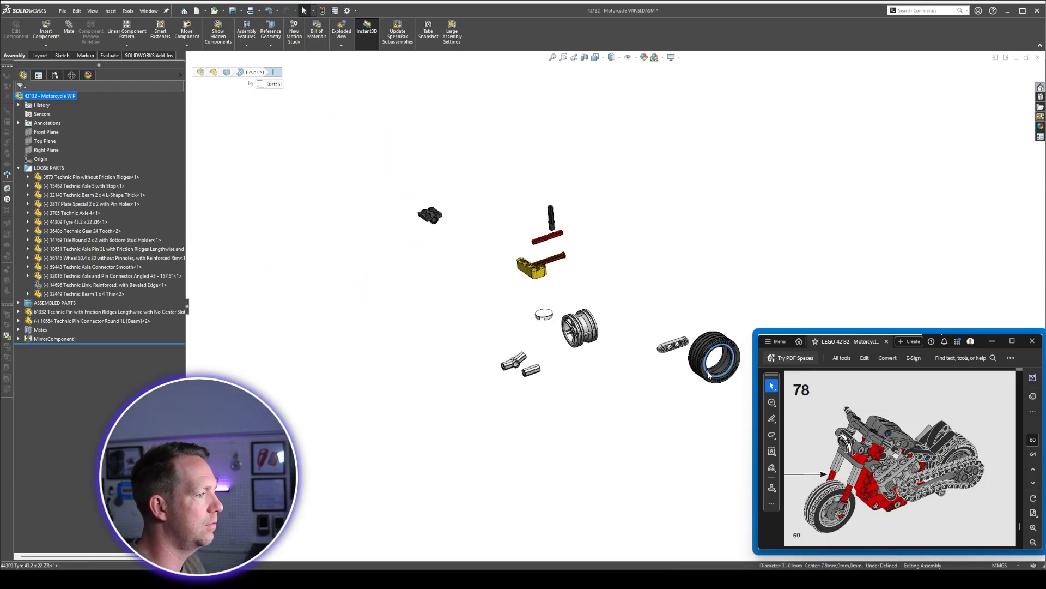
scroll(709, 374, down, 3)
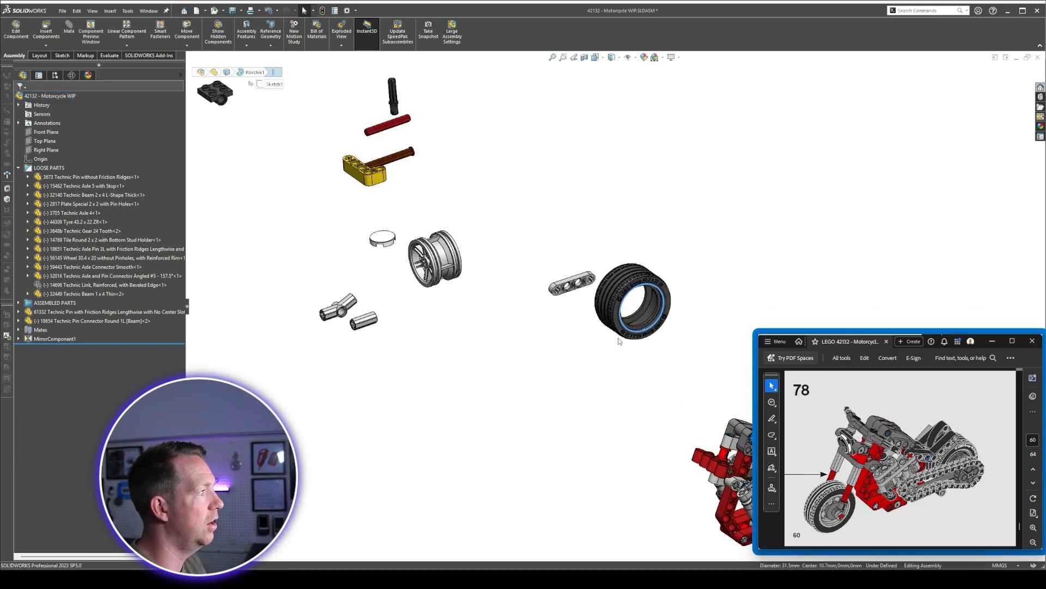
drag(434, 277, 524, 304)
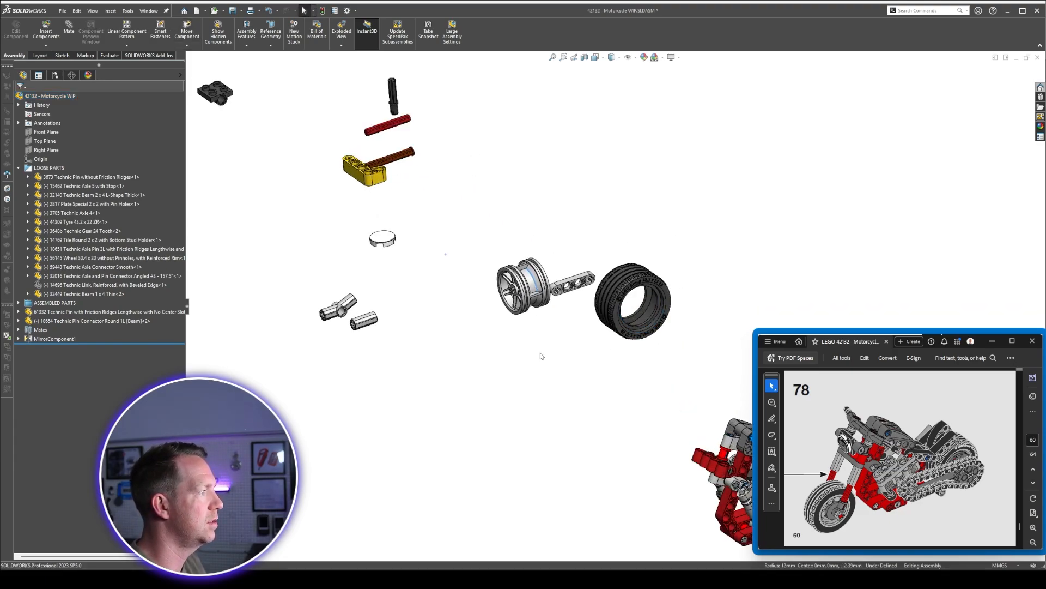
Bring the 56145 wheel and the 44309 tyre next to the motorcycle's rear wheel.
scroll(615, 306, up, 4)
scroll(668, 329, down, 3)
scroll(652, 321, up, 5)
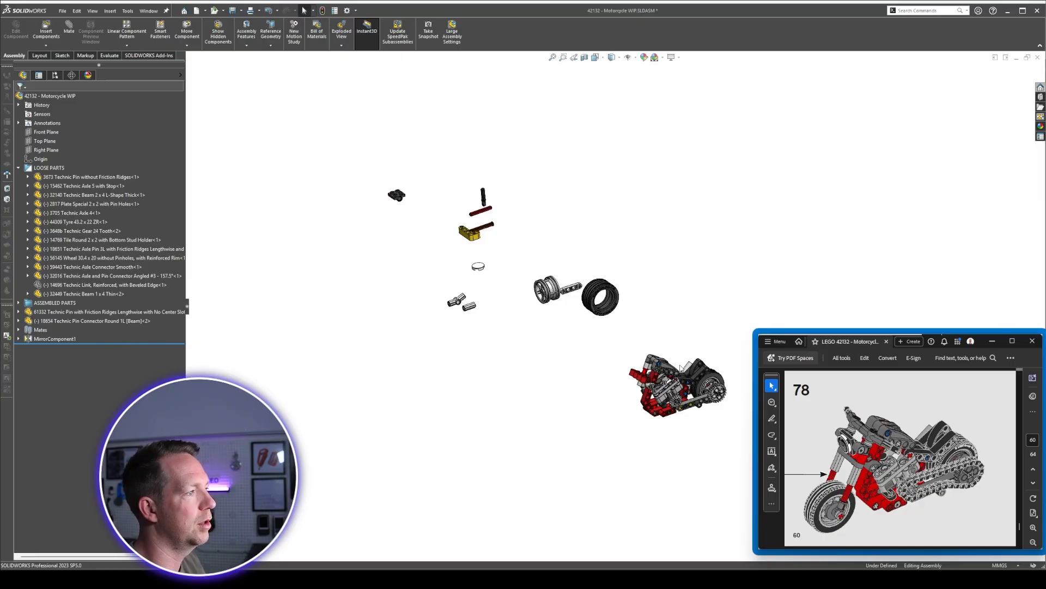
scroll(439, 374, down, 4)
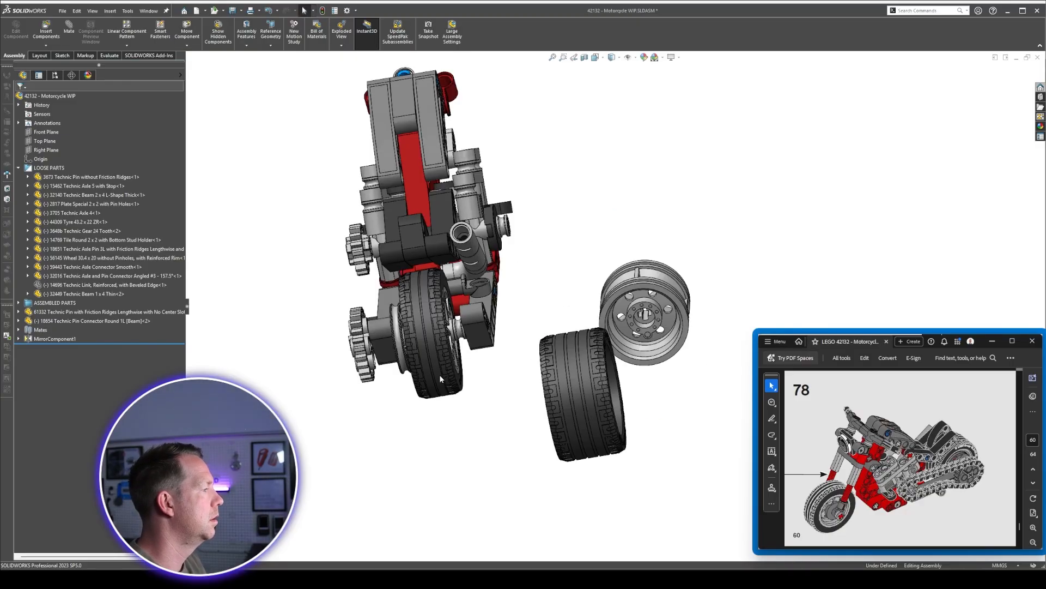
Mate the 56145 wheel concentric with the rear axle of the motorcycle.
scroll(441, 373, up, 6)
scroll(518, 320, down, 2)
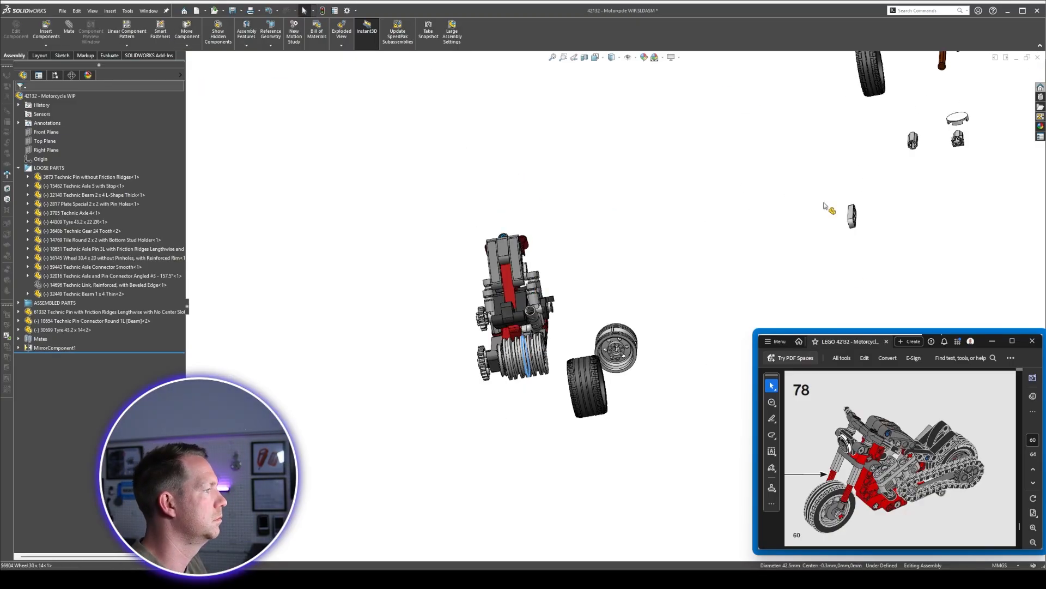
scroll(499, 376, down, 3)
click(712, 327)
click(69, 27)
scroll(526, 352, down, 6)
click(619, 338)
click(545, 248)
scroll(613, 311, up, 6)
middle_drag(763, 270, 643, 277)
scroll(594, 288, down, 5)
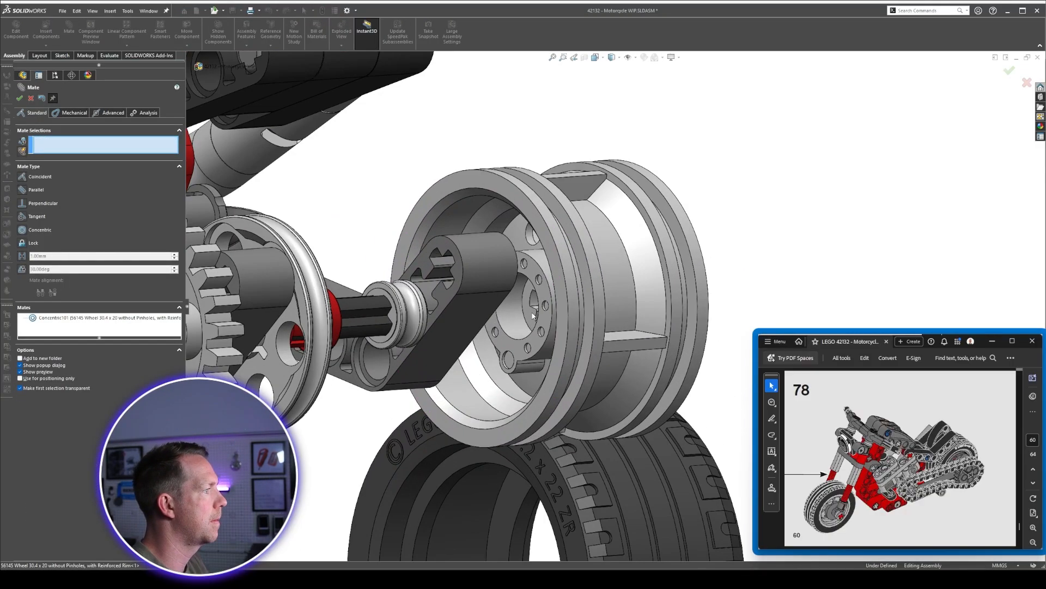
Seat the 56145 wheel on the rear axle with a coincident mate and lock its rotation with a parallel mate.
click(532, 285)
click(528, 326)
scroll(527, 305, down, 3)
click(527, 287)
middle_drag(527, 286, 469, 267)
click(453, 255)
click(489, 269)
scroll(479, 267, up, 10)
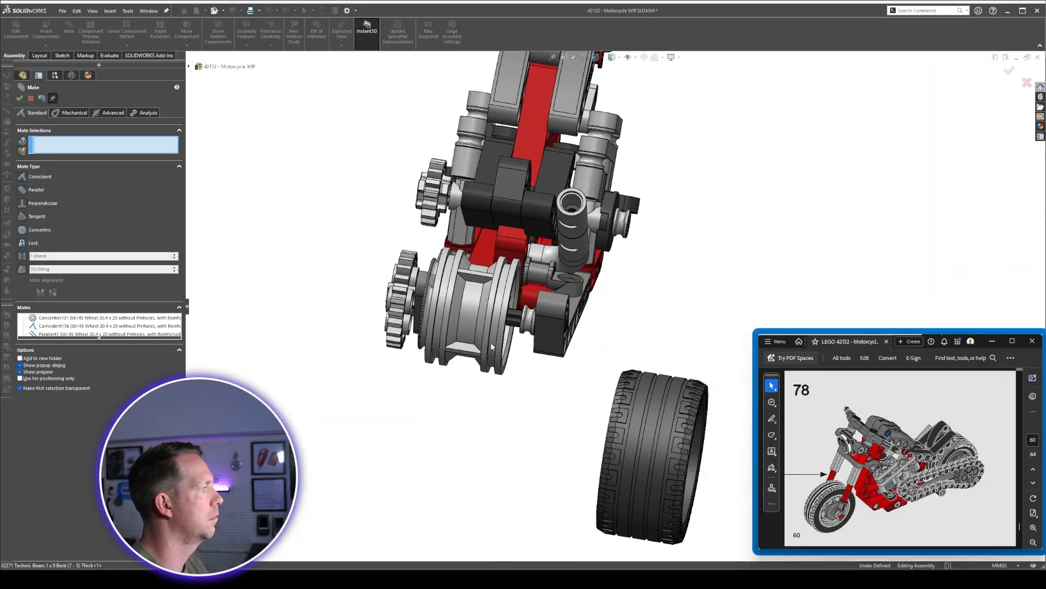
Mate the 44309 tyre concentric with the rim edge of the 56145 wheel and finish the mate command.
scroll(545, 305, down, 3)
click(567, 431)
click(597, 254)
middle_drag(599, 283, 551, 218)
scroll(627, 256, down, 4)
click(644, 215)
click(603, 235)
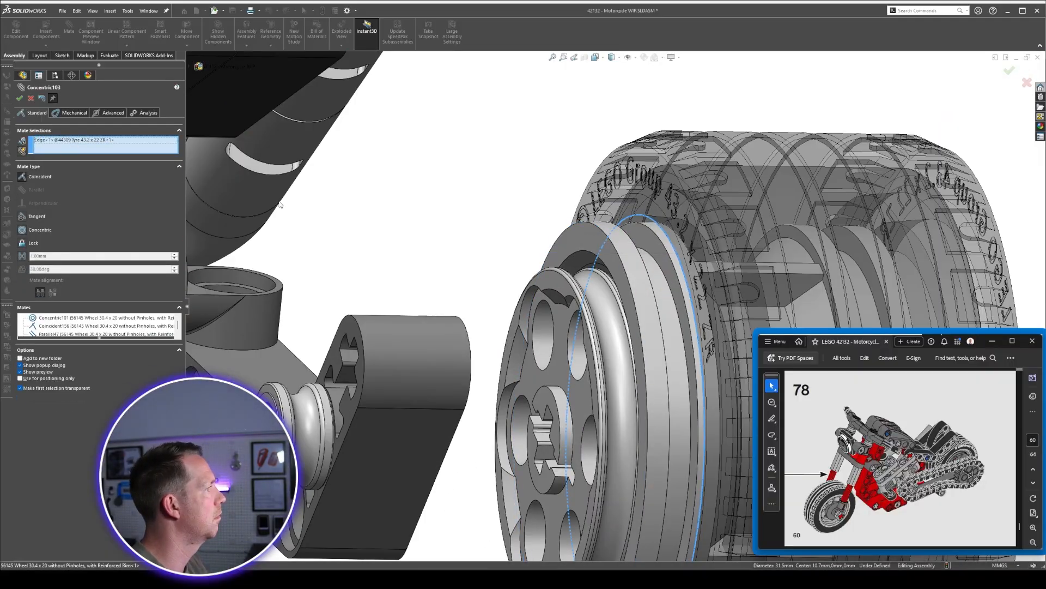
scroll(602, 245, up, 8)
click(20, 98)
Isolate the 44309 tyre together with the 56145 wheel and expand their feature lists to reach the reference planes.
middle_drag(567, 306, 469, 283)
click(496, 370)
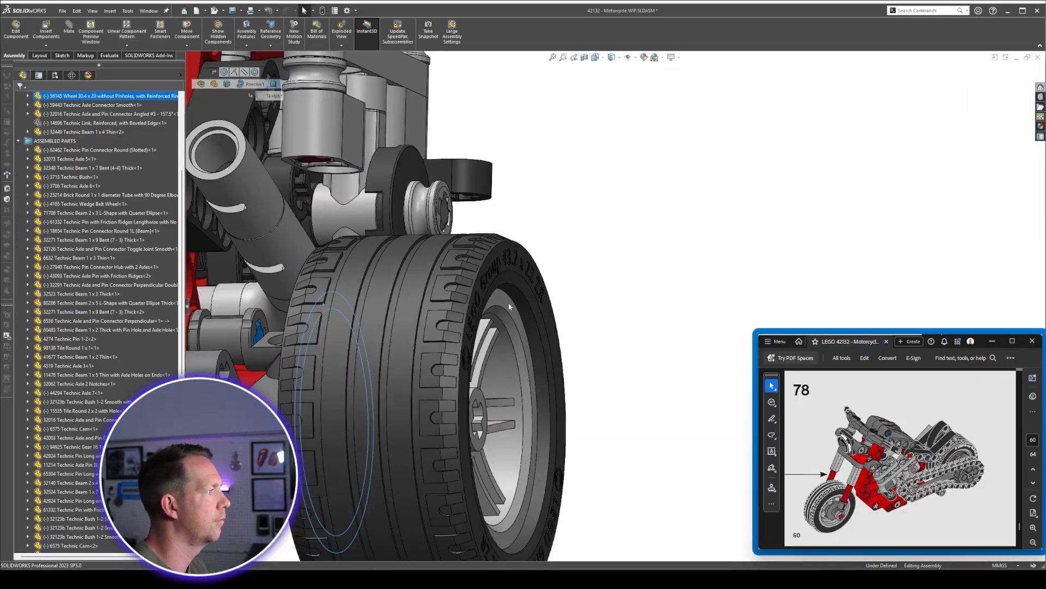
ctrl+click(218, 306)
click(554, 250)
click(477, 312)
ctrl+click(447, 327)
scroll(121, 297, up, 5)
right_click(91, 257)
click(28, 222)
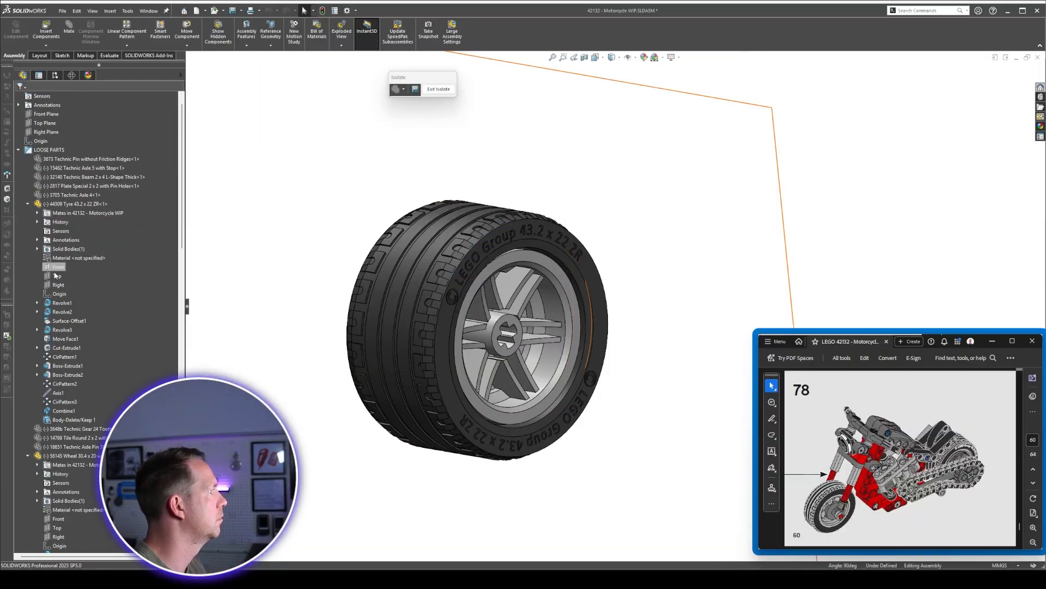
Centre the 44309 tyre on the 56145 wheel by mating their matching reference planes coincident, and exit the isolated view.
click(57, 273)
ctrl+click(56, 392)
scroll(593, 307, up, 7)
click(82, 376)
click(439, 89)
Move the outlying grey connector next to the rest of the loose front-wheel parts.
middle_drag(436, 305, 508, 349)
click(568, 339)
ctrl+click(411, 295)
scroll(491, 305, up, 10)
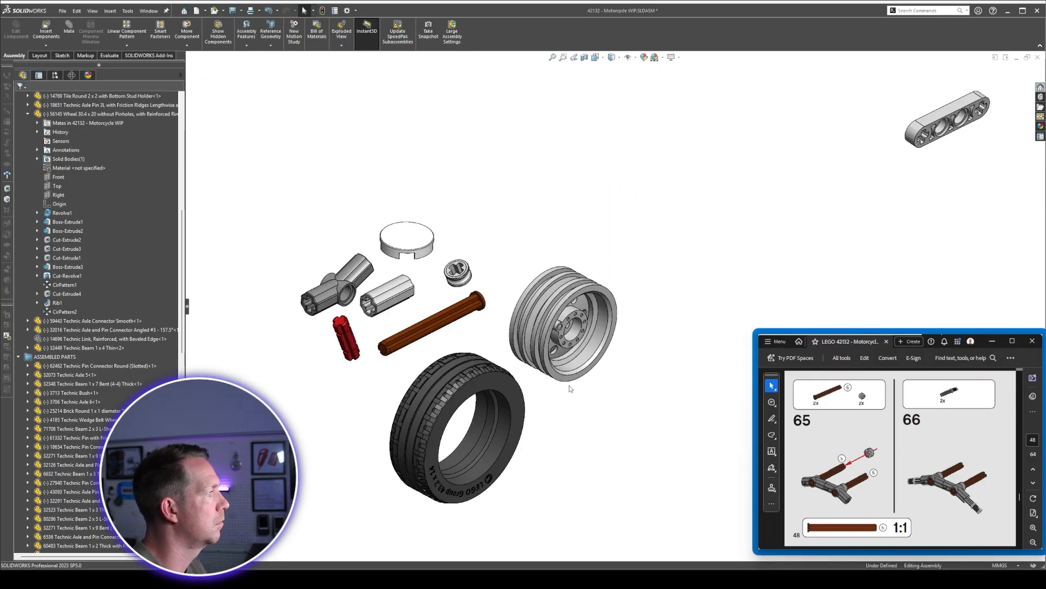
scroll(608, 316, up, 5)
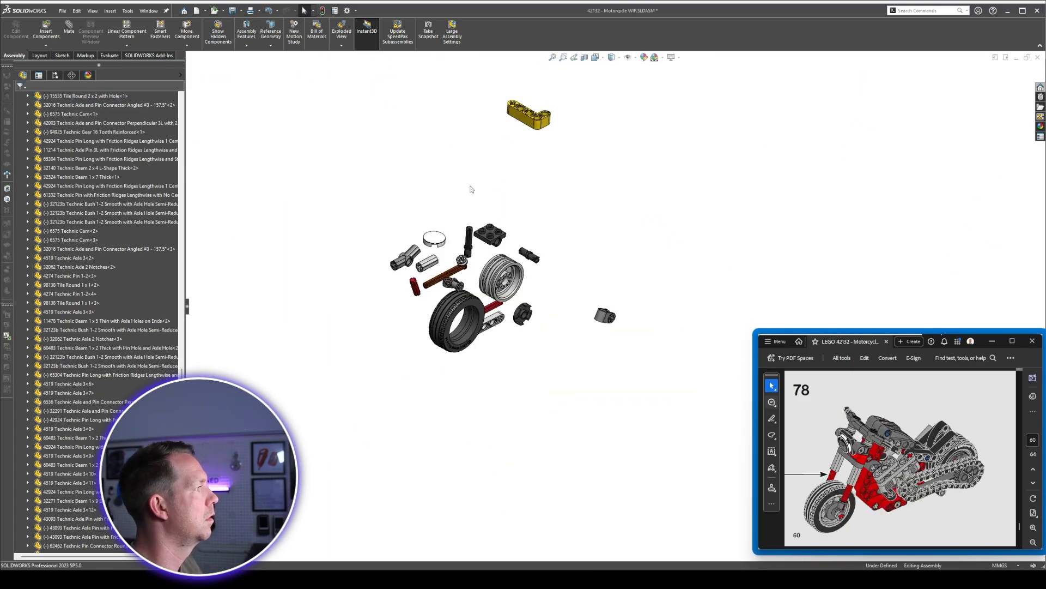
scroll(542, 267, down, 3)
drag(661, 368, 556, 322)
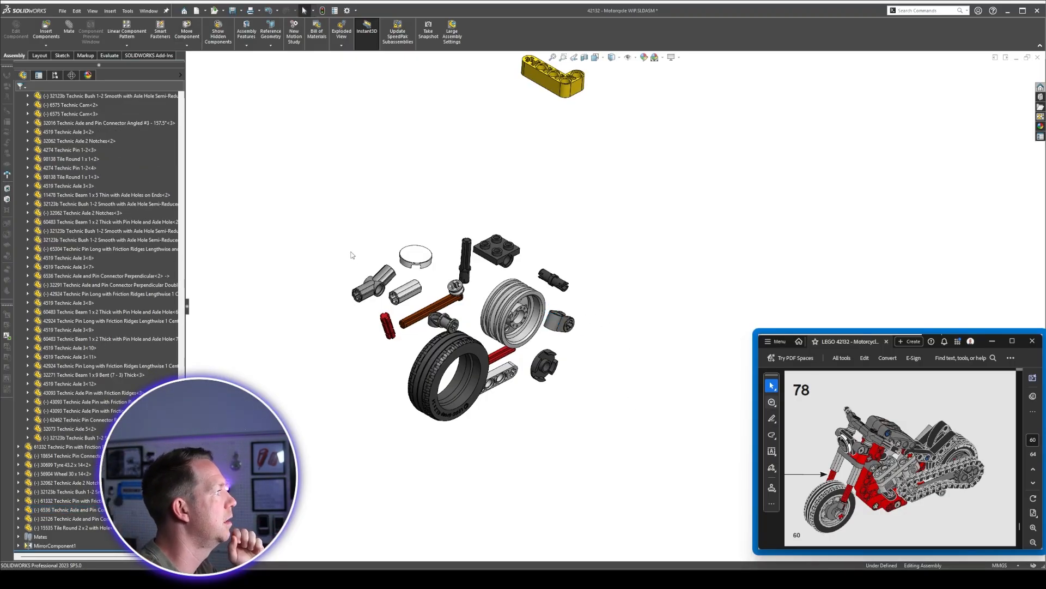
drag(312, 222, 680, 473)
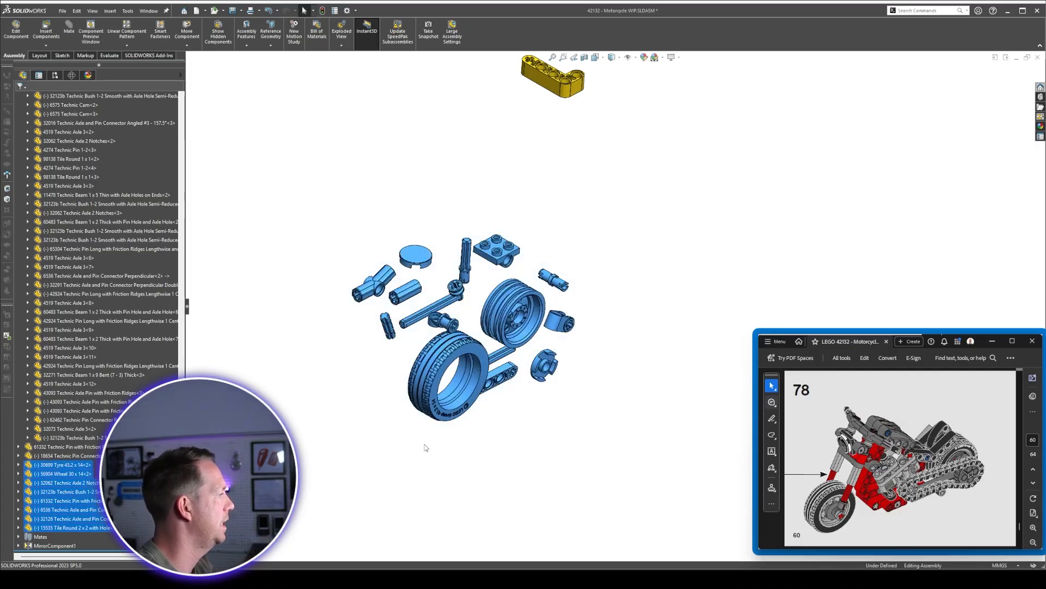
right_click(140, 509)
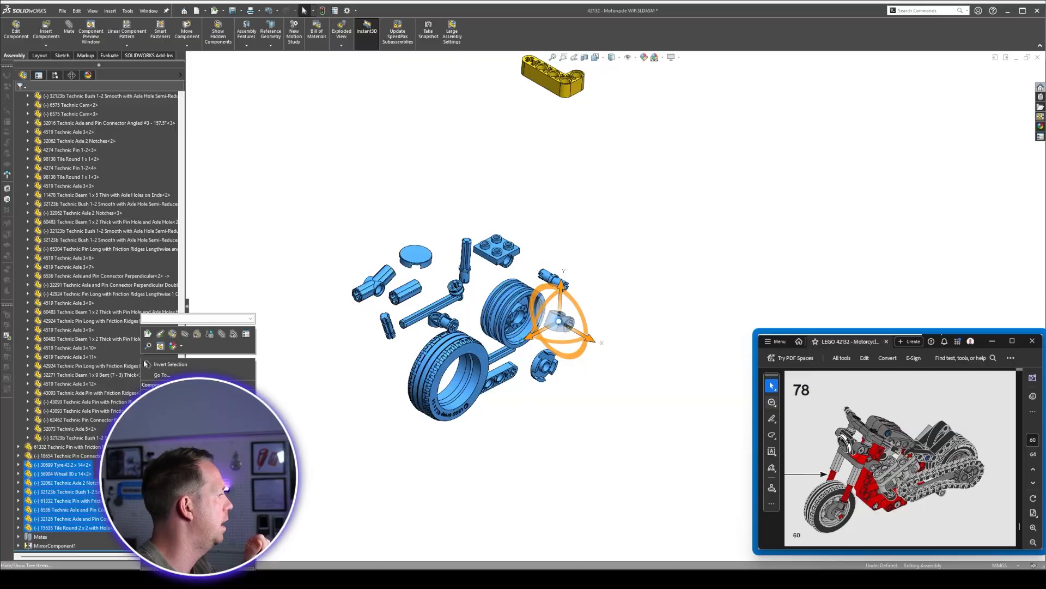
click(191, 566)
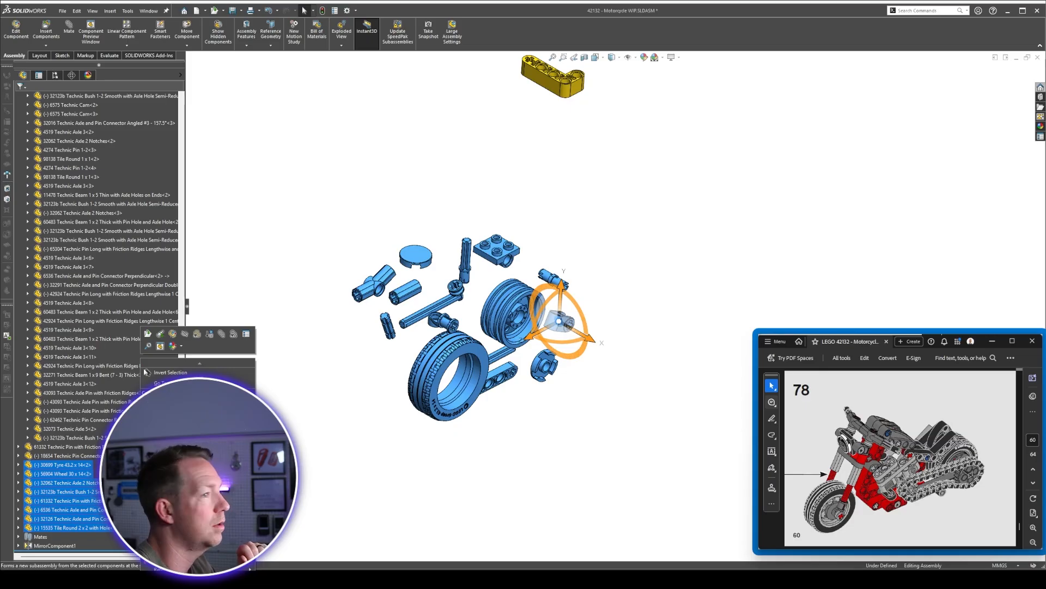
click(146, 372)
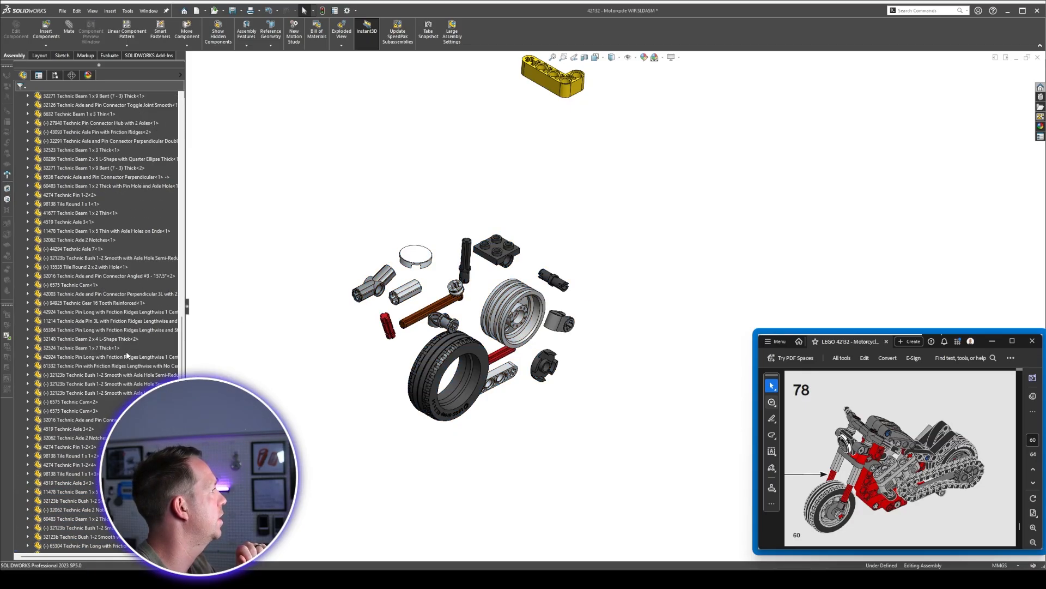
Select all the loose front-wheel parts, leaving out the yellow beam, and form a new subassembly from them.
drag(299, 175, 632, 473)
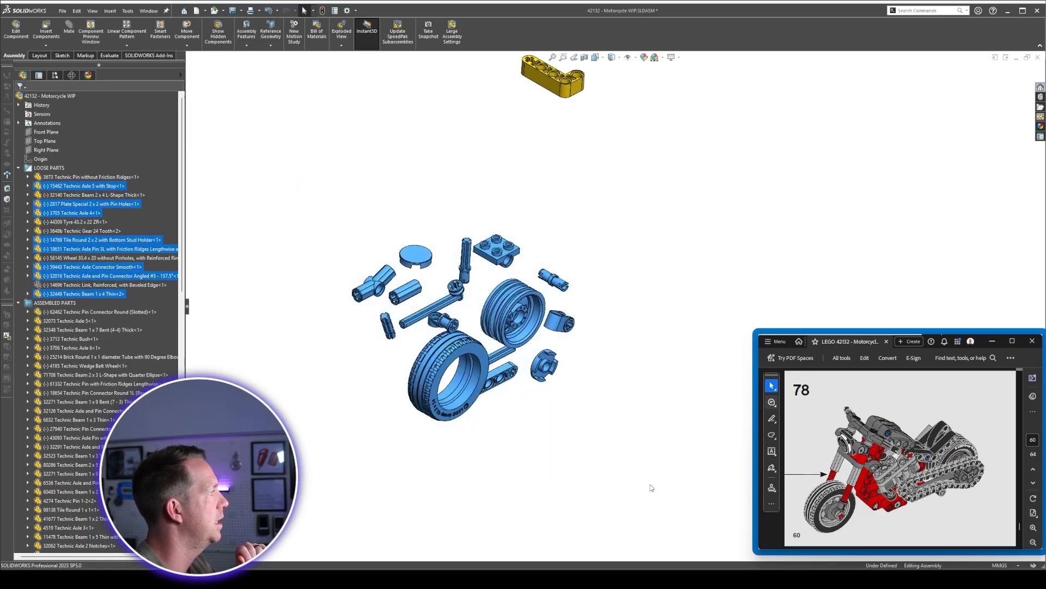
right_click(99, 190)
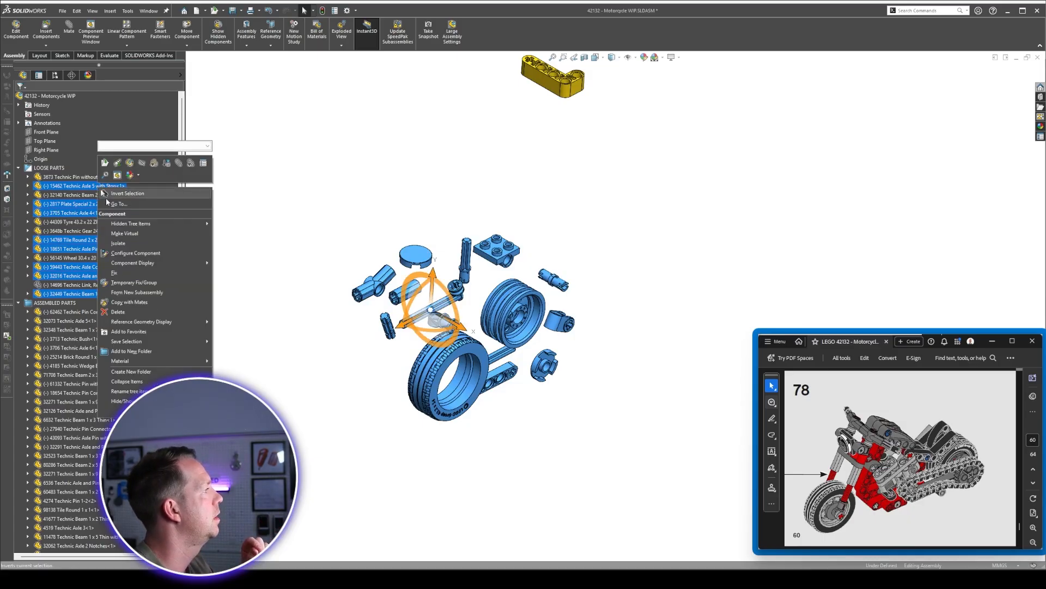
click(115, 411)
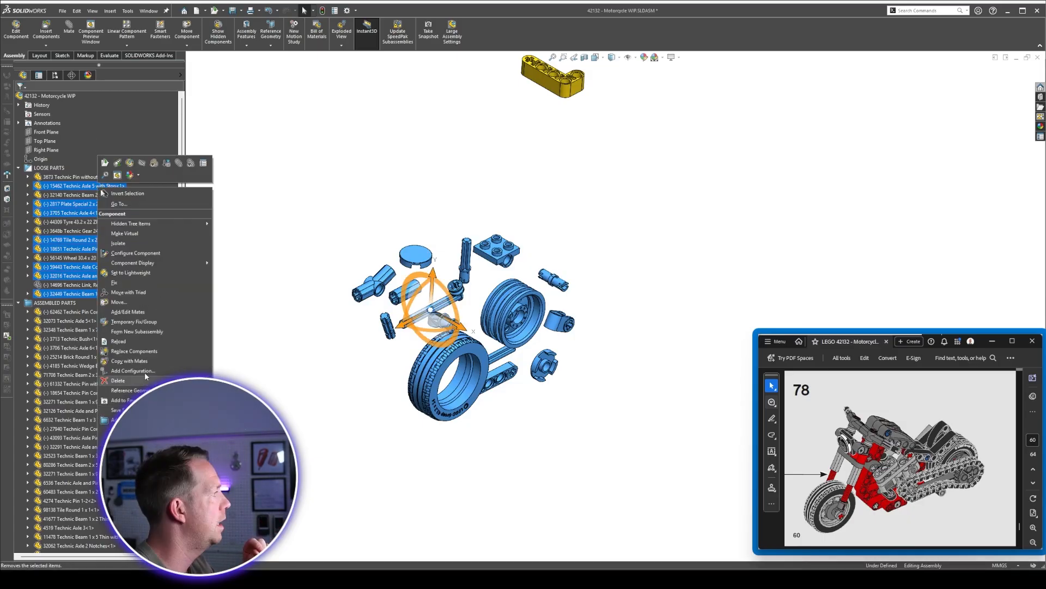
click(136, 332)
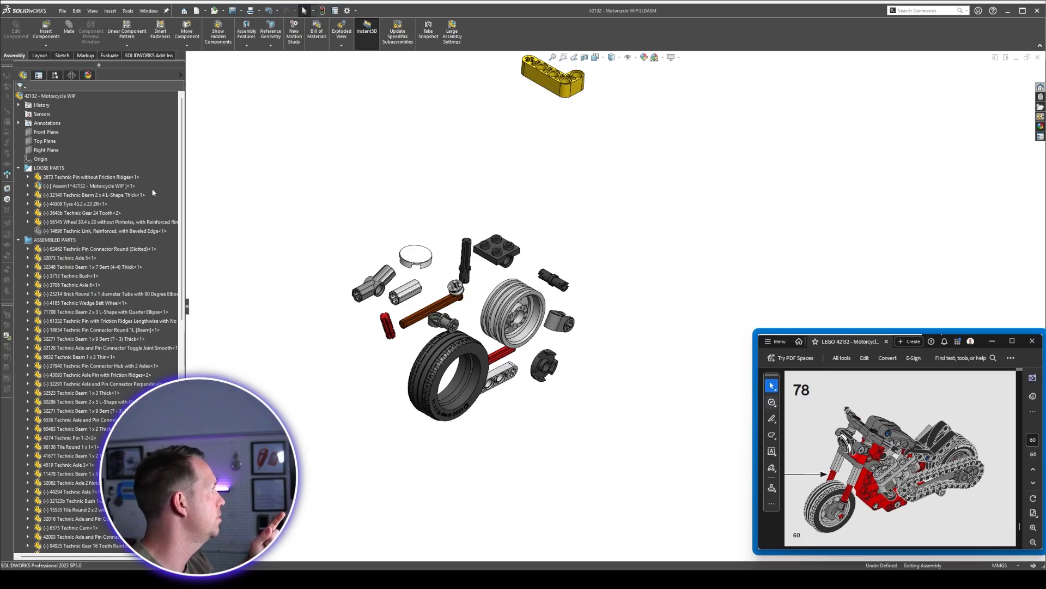
Open the new subassembly in its own window and widen the feature tree to show the full part names.
click(113, 186)
right_click(112, 187)
click(116, 158)
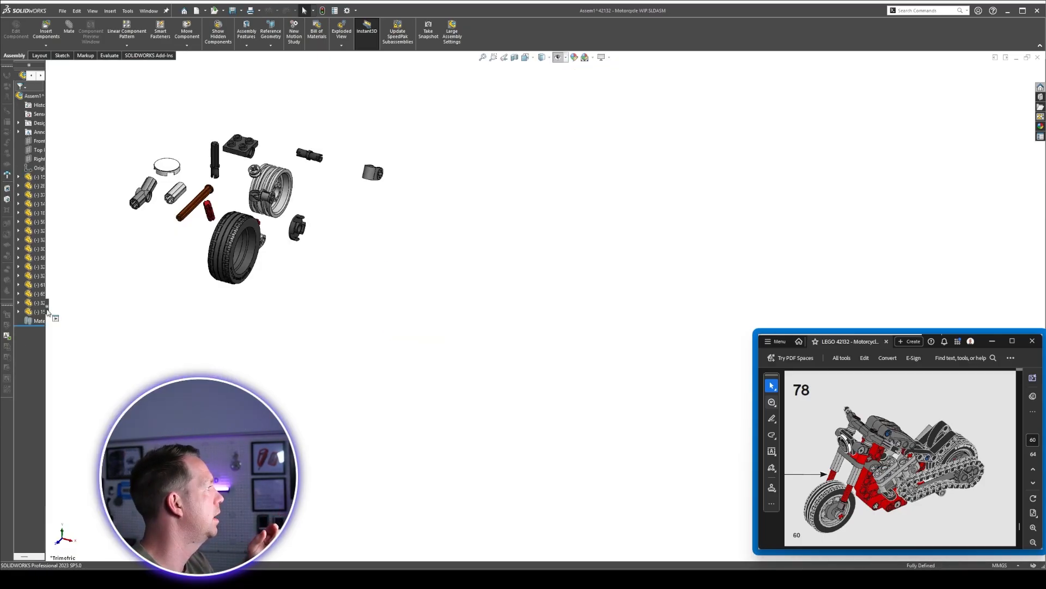
drag(190, 298, 183, 297)
scroll(300, 241, up, 5)
scroll(353, 254, down, 6)
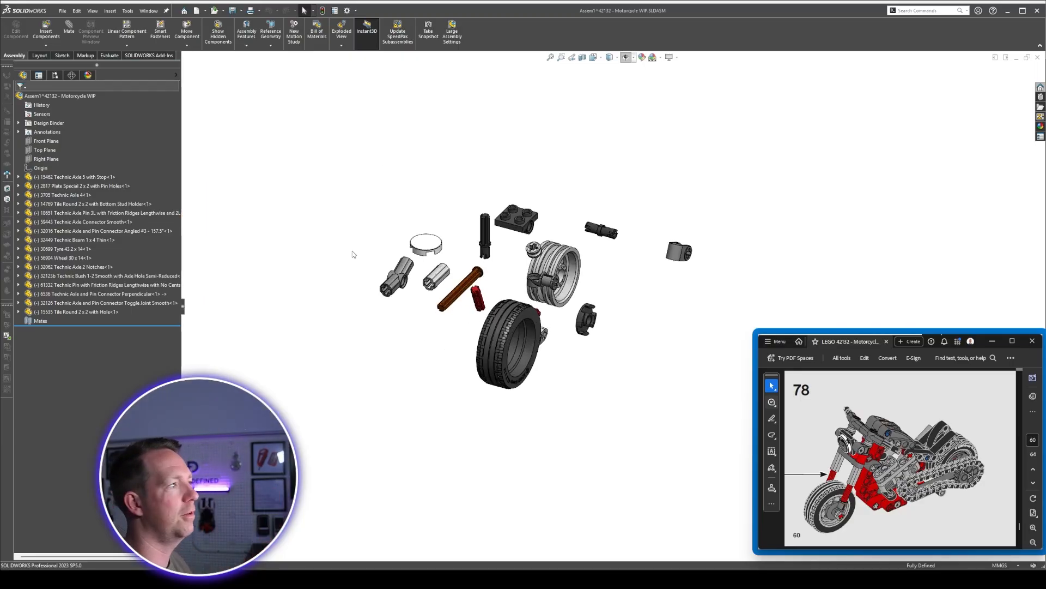
scroll(639, 280, up, 7)
middle_drag(678, 313, 649, 310)
scroll(649, 311, down, 7)
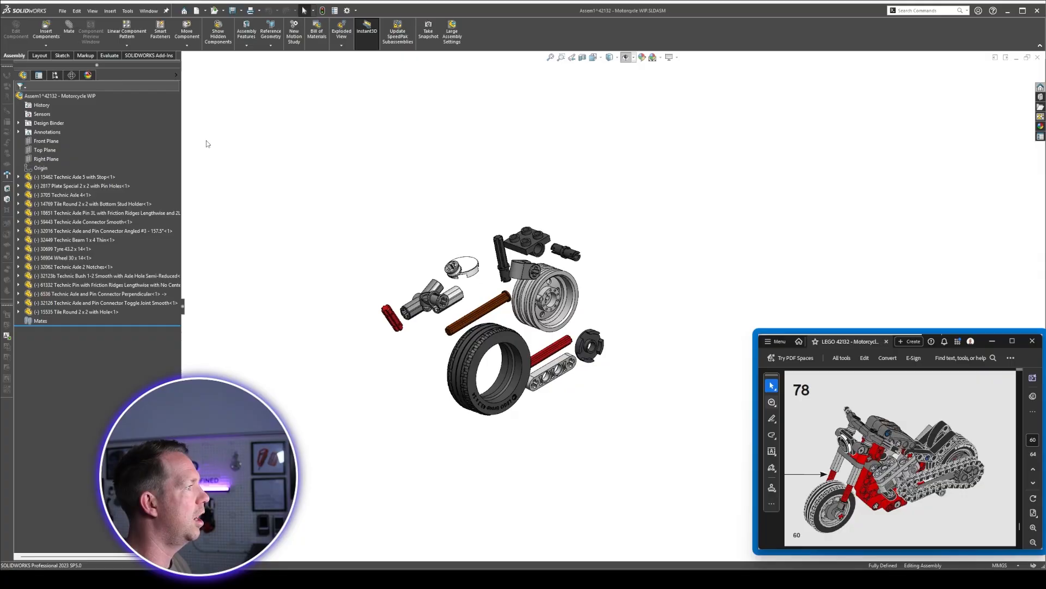
Save the subassembly as 42132 - Motorcycle - FRONT WHEEL SUB-ASM.SLDASM, overwriting the existing file in the ASM READY folder.
click(63, 10)
click(96, 115)
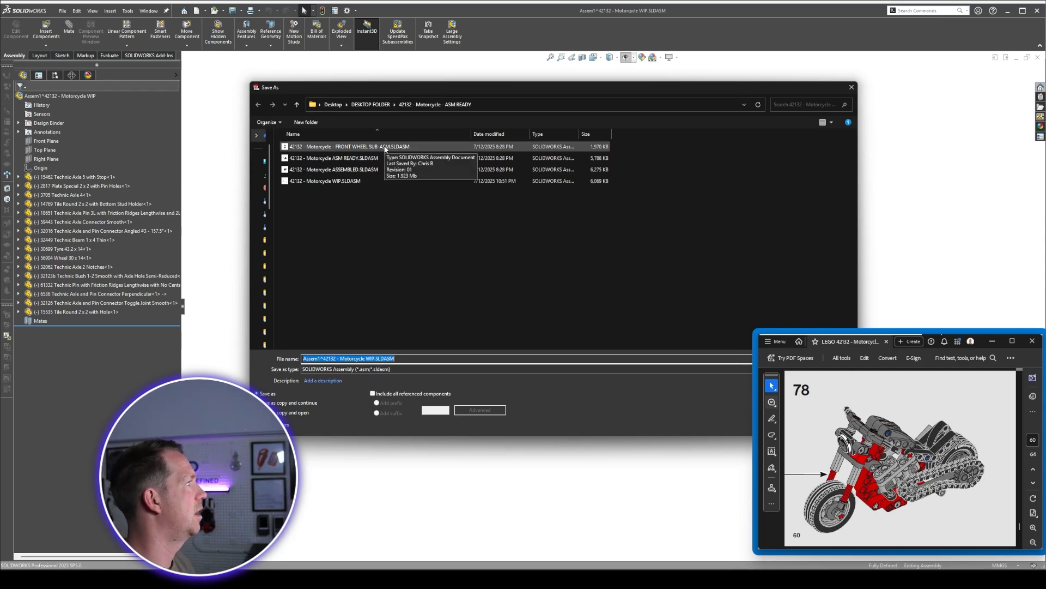
click(385, 148)
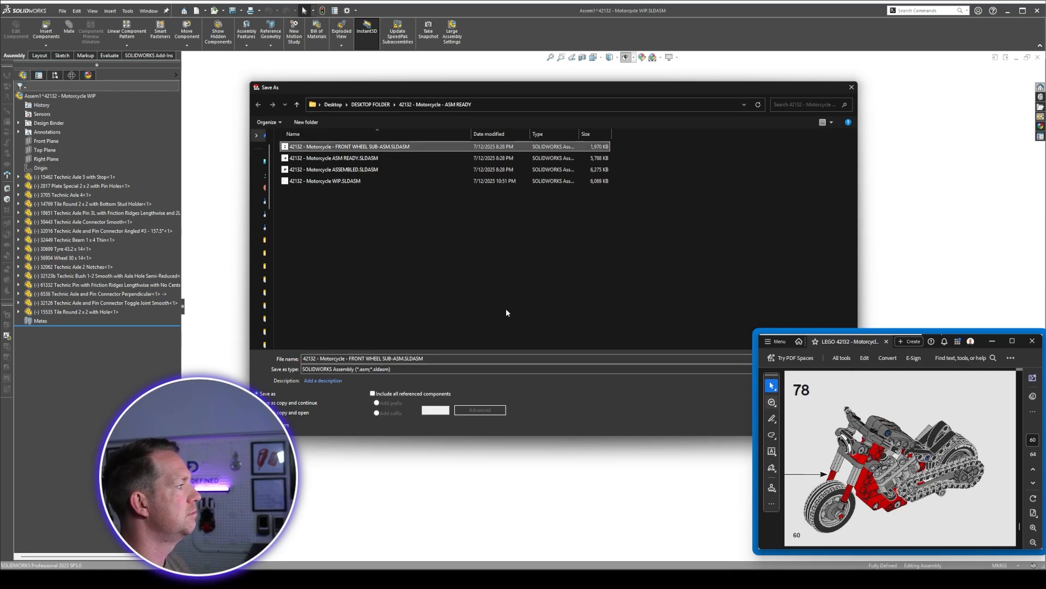
drag(641, 91, 540, 85)
click(693, 417)
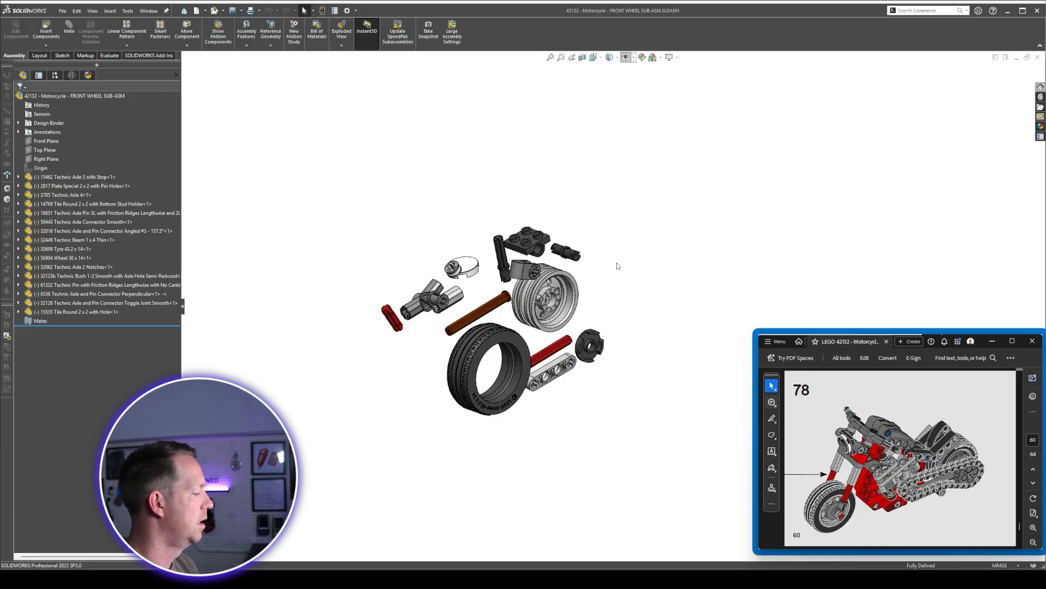
Return to the 42132 - Motorcycle WIP assembly and highlight the FRONT WHEEL SUB-ASM to check which parts it contains.
key(ctrl+Tab)
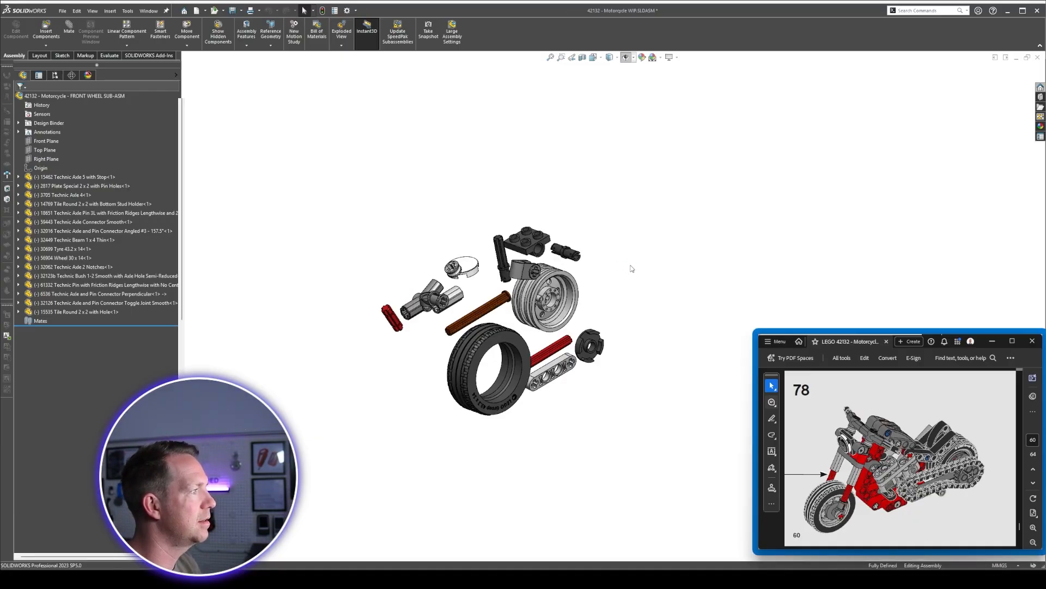
click(104, 186)
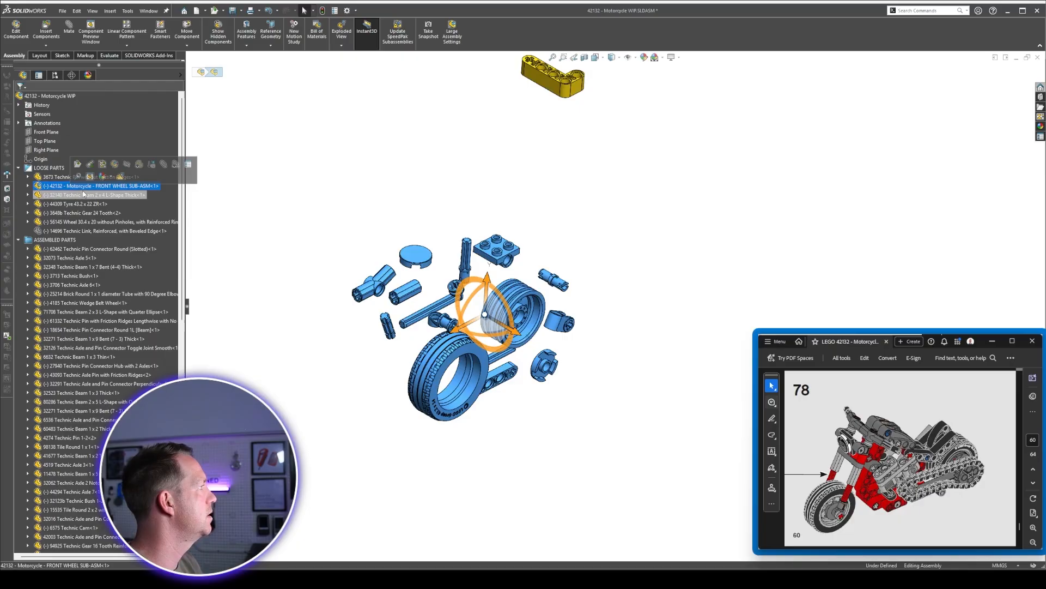
click(303, 352)
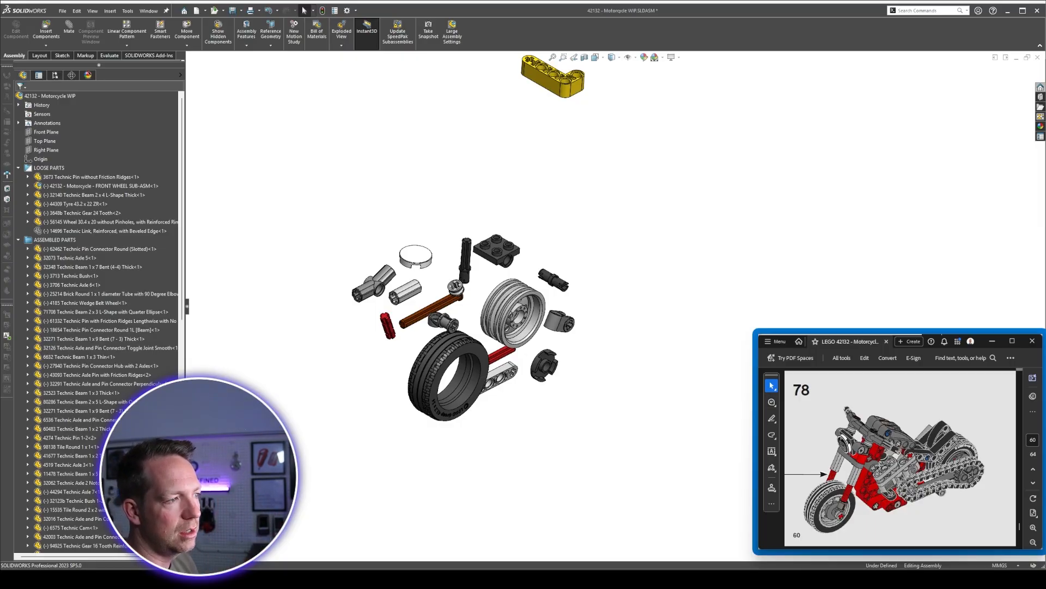
Swivel the red steering connector at the front of the motorcycle to test its movement.
scroll(685, 356, up, 5)
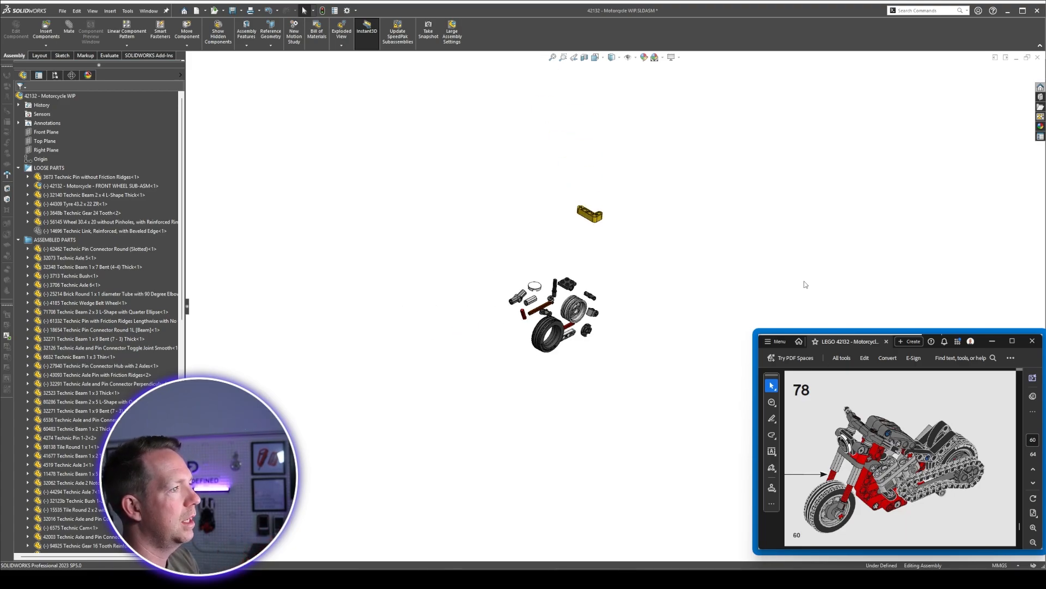
scroll(620, 340, down, 10)
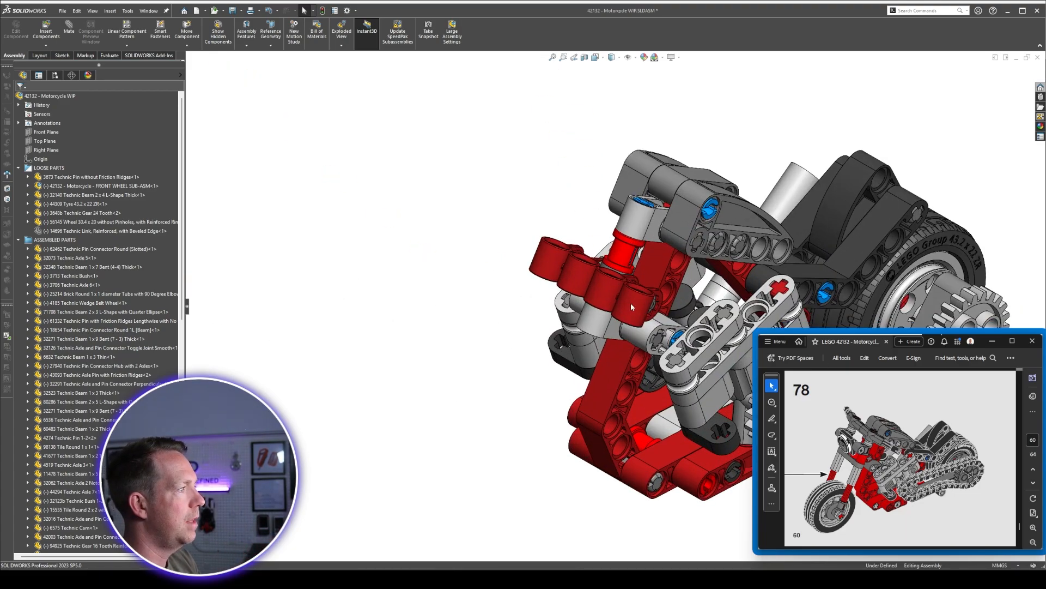
click(631, 307)
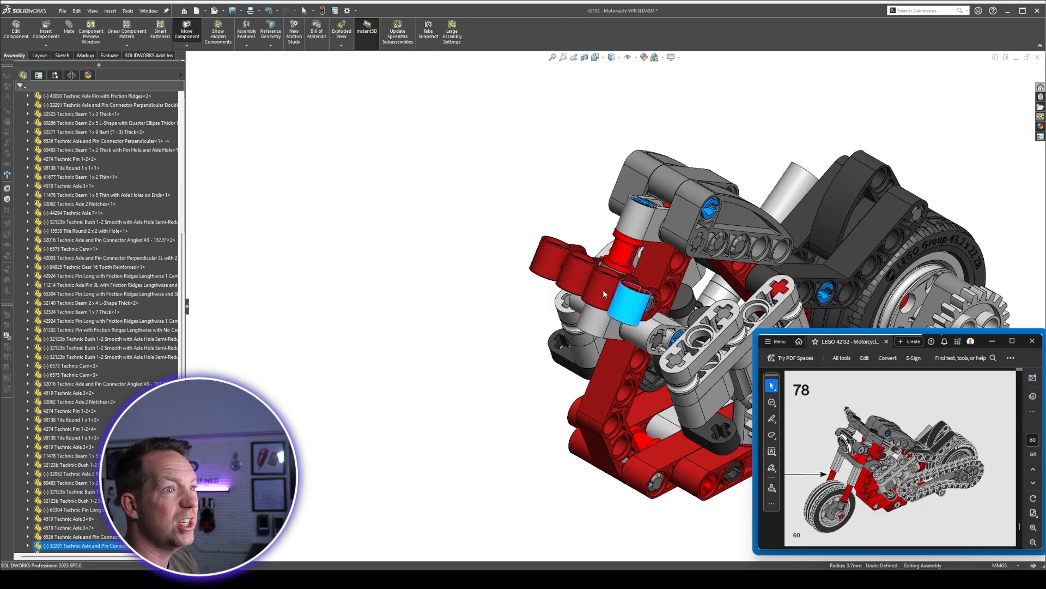
drag(604, 294, 587, 329)
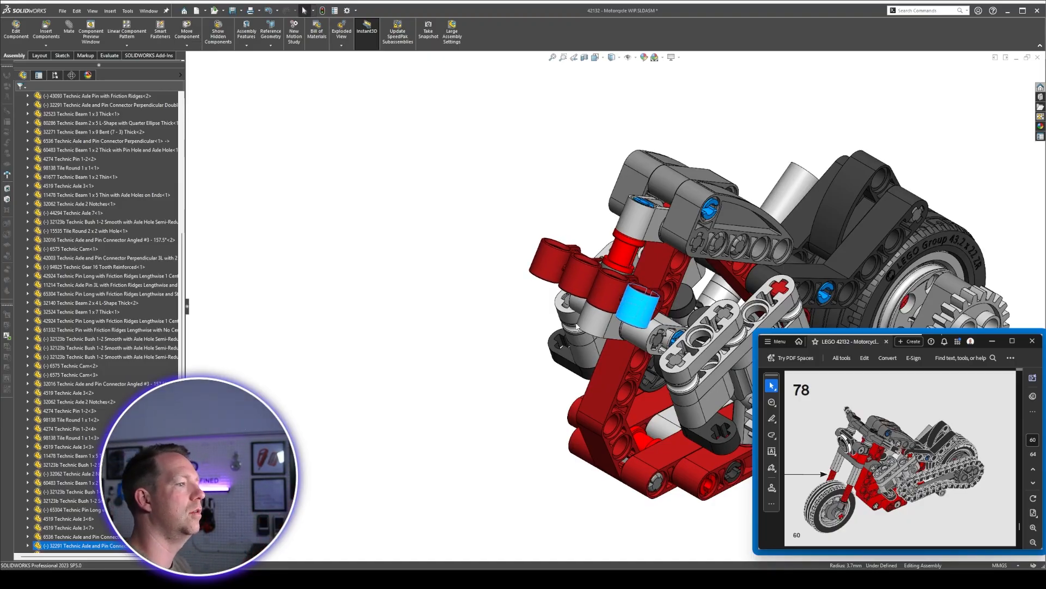
Switch to the FRONT WHEEL SUB-ASM window and go back through the building instructions to steps 63 and 64.
key(ctrl+Tab)
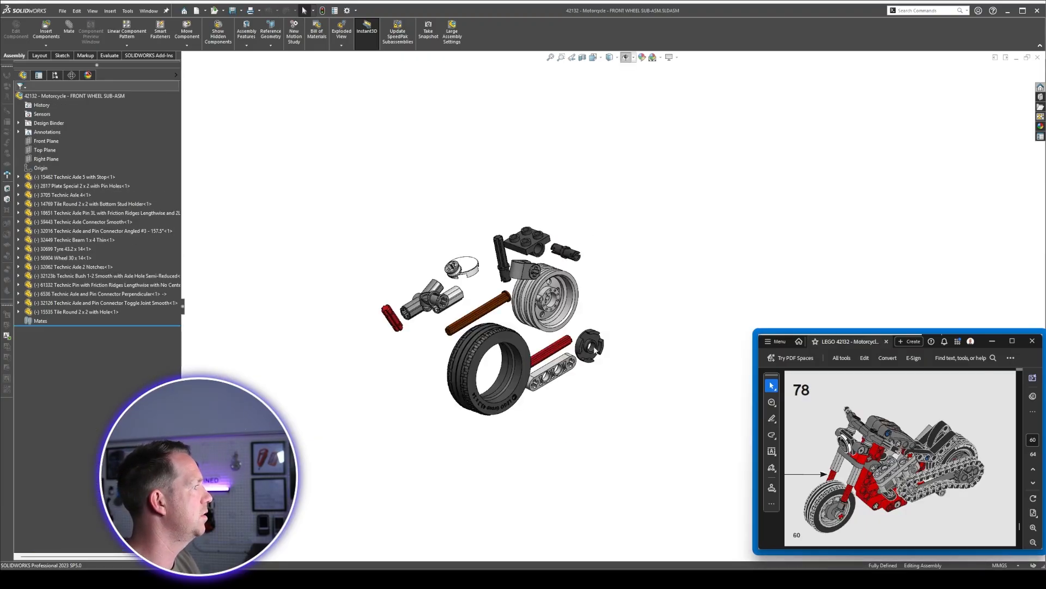
scroll(607, 338, up, 2)
scroll(876, 469, up, 11)
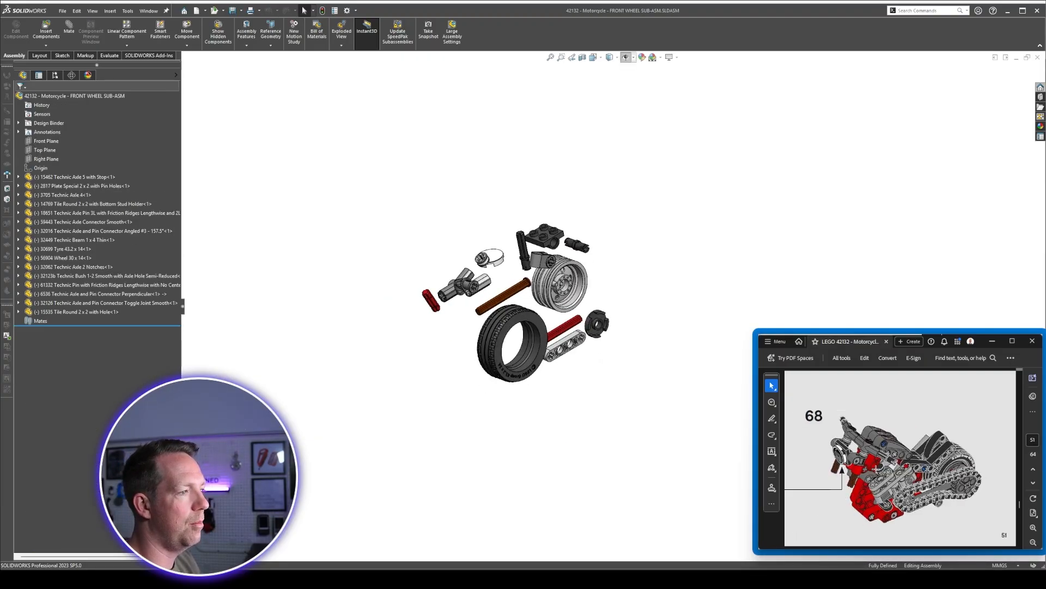
scroll(876, 469, up, 4)
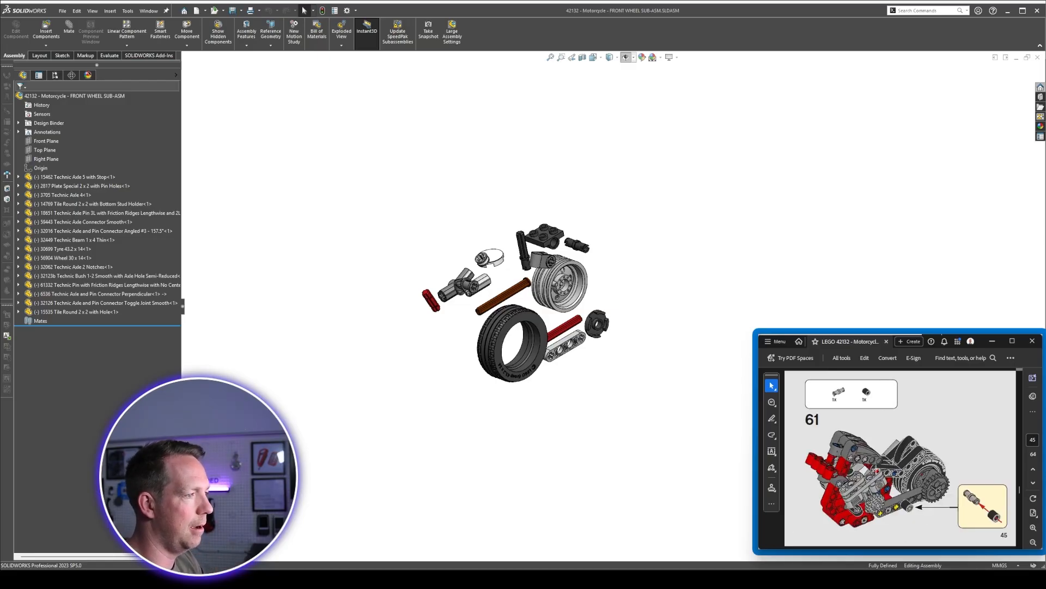
scroll(876, 468, down, 1)
scroll(876, 468, down, 1)
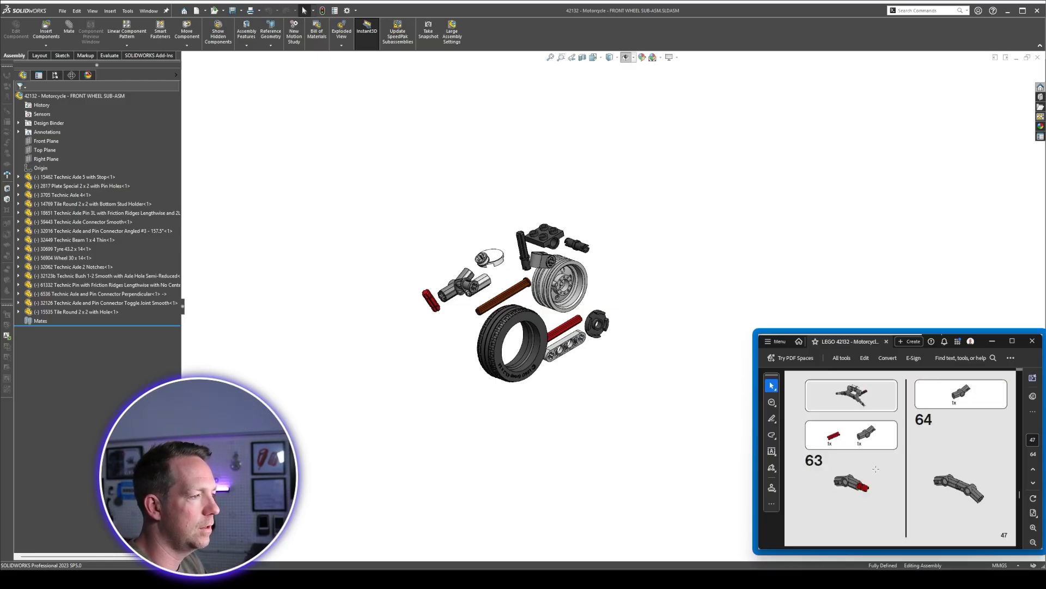
scroll(626, 349, up, 3)
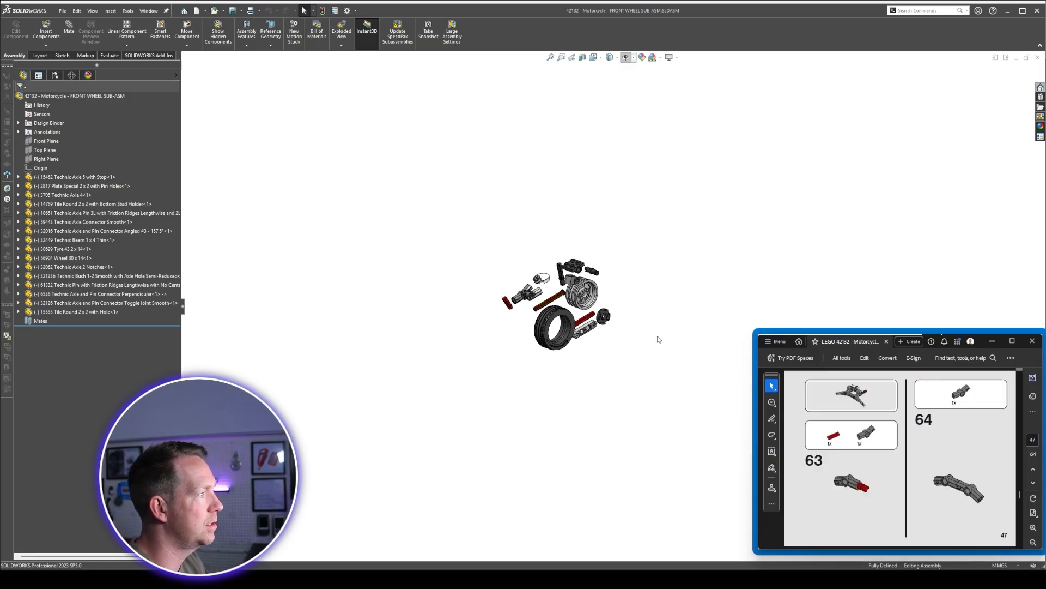
Move the grey 32016 angled connector clear of the other parts and set the assembly's Right Plane to show.
scroll(657, 336, down, 3)
drag(410, 267, 567, 211)
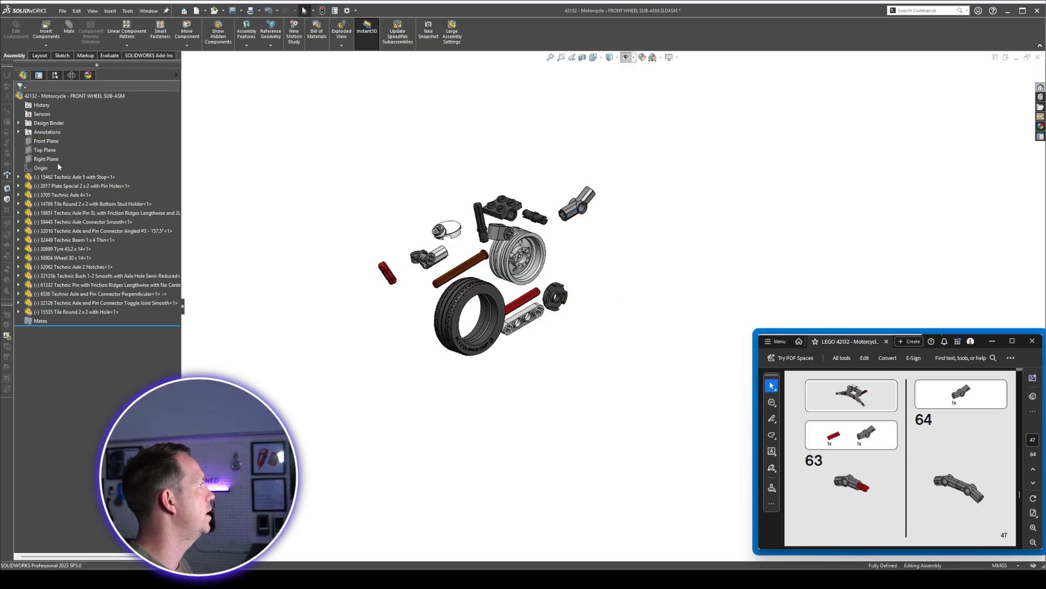
right_click(49, 159)
click(56, 145)
Turn on the display of planes in the graphics view.
scroll(653, 132, up, 2)
scroll(731, 338, up, 4)
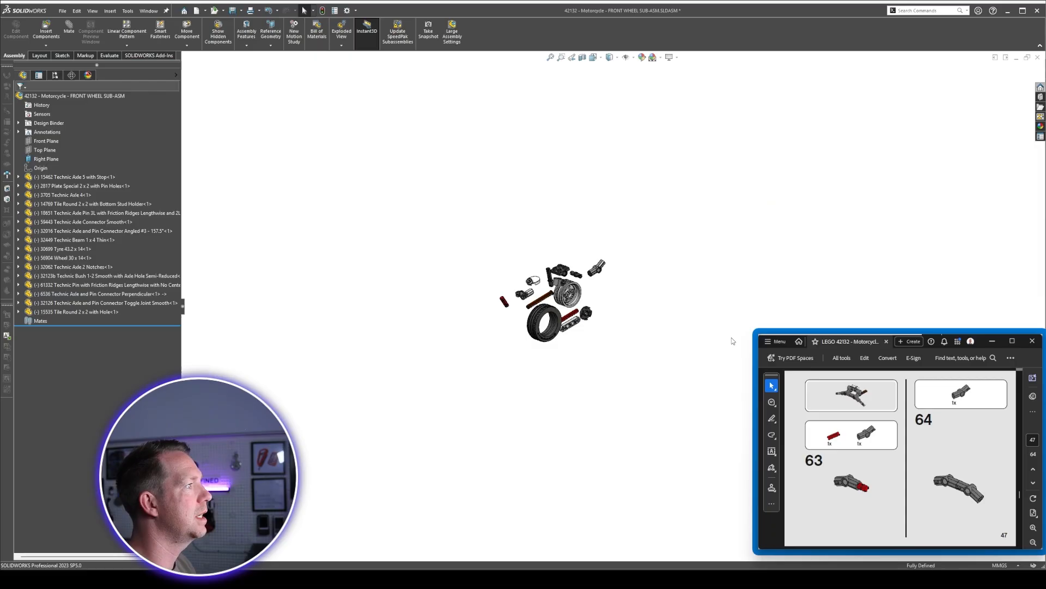
scroll(730, 337, down, 2)
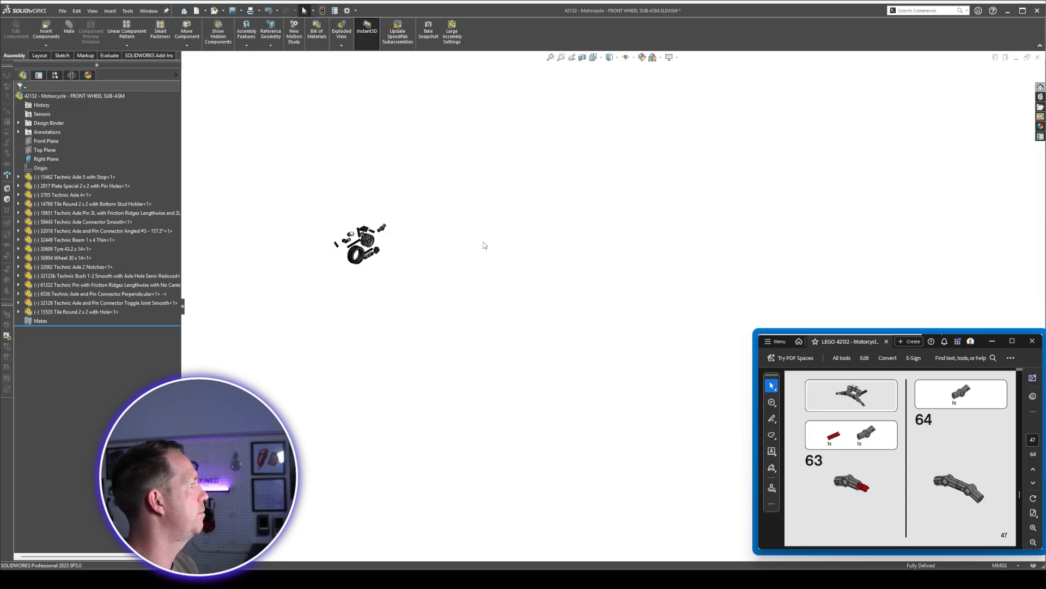
scroll(604, 258, up, 3)
scroll(610, 261, down, 5)
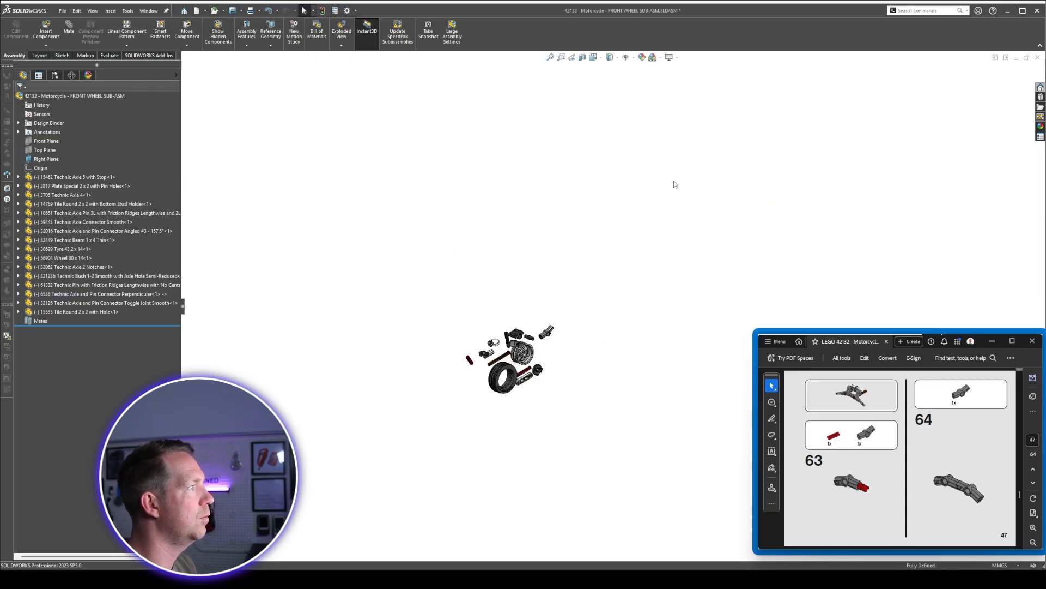
click(634, 59)
click(634, 60)
click(634, 59)
click(628, 69)
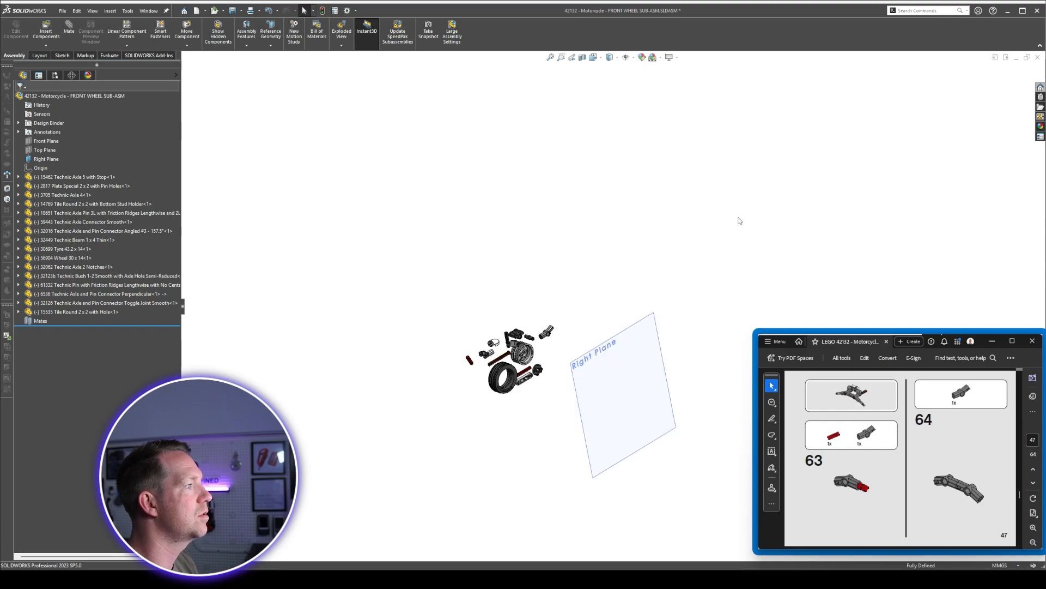
Rotate the 32016 angled connector to match its orientation in instruction step 63 and fix it in place.
middle_drag(739, 220, 645, 351)
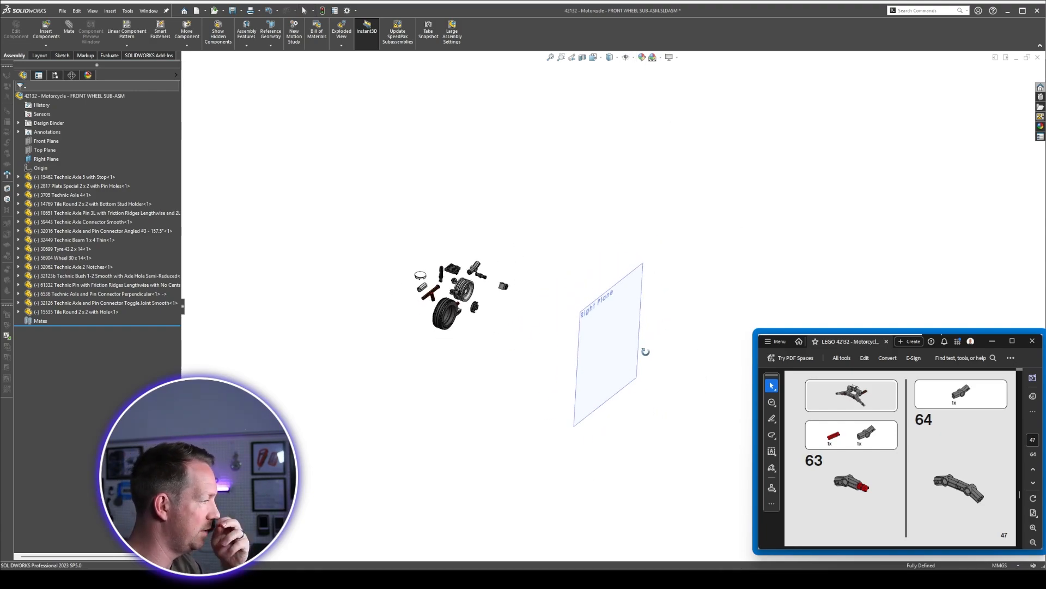
scroll(645, 352, down, 3)
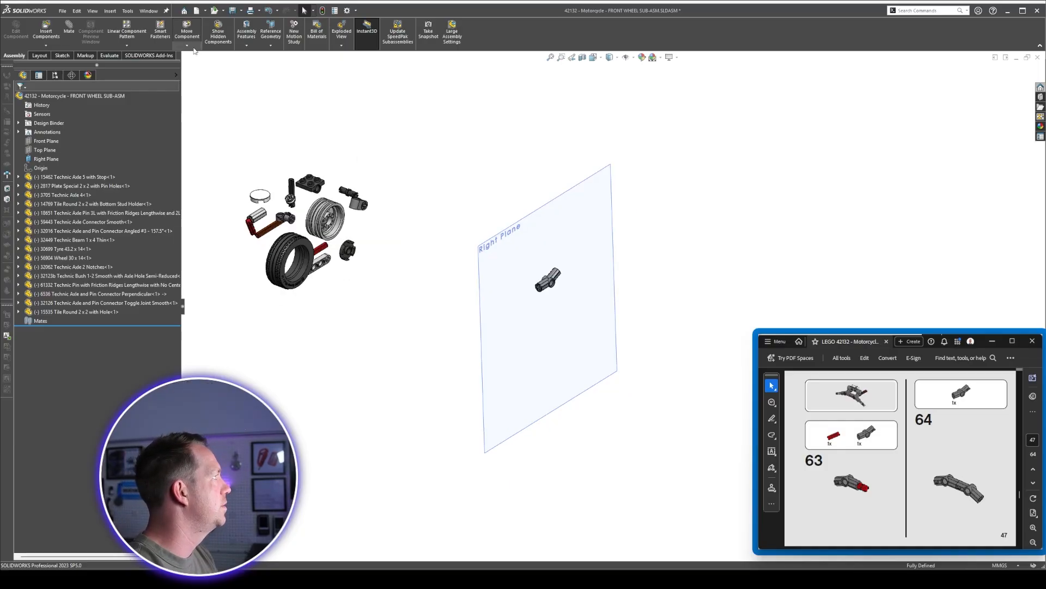
click(187, 46)
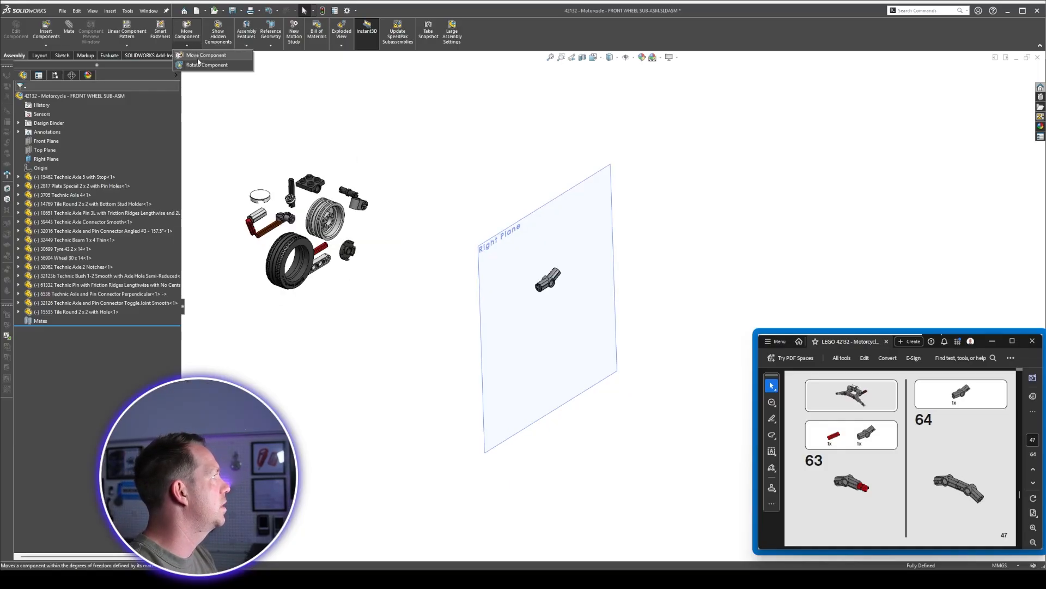
click(209, 64)
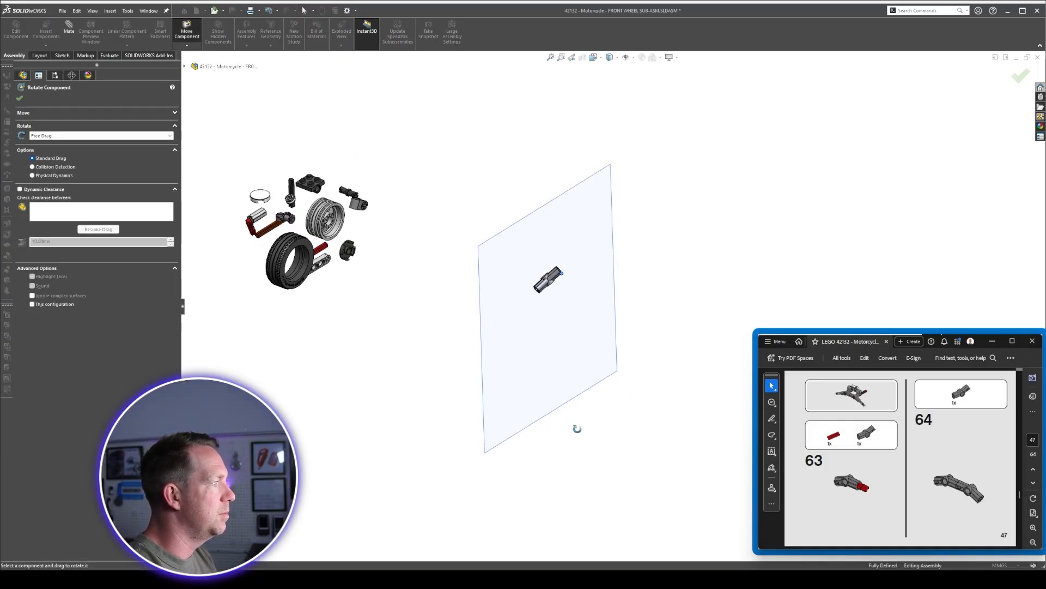
drag(577, 429, 584, 390)
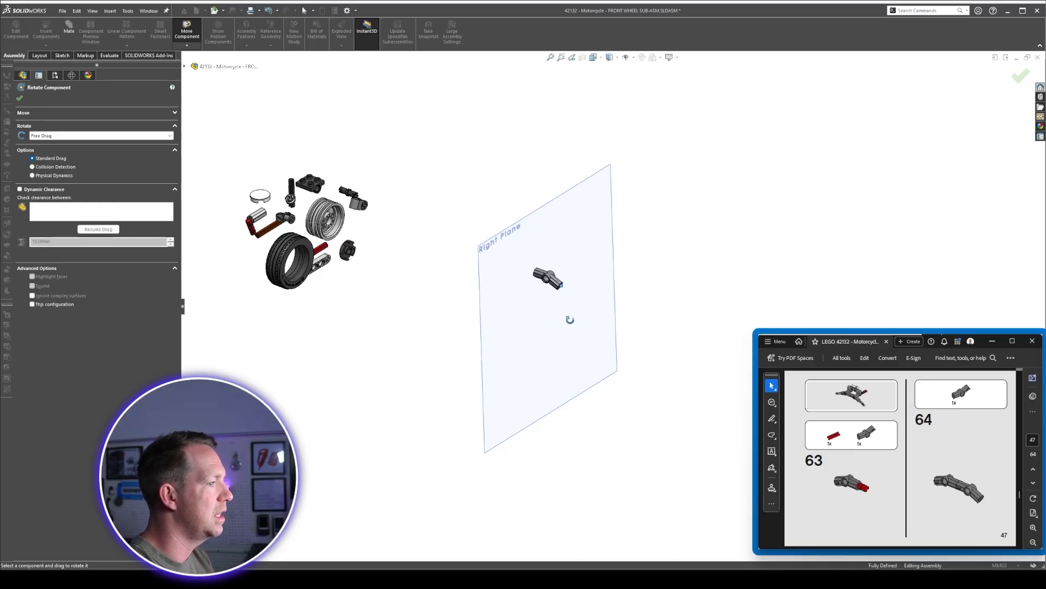
scroll(558, 279, down, 7)
click(20, 99)
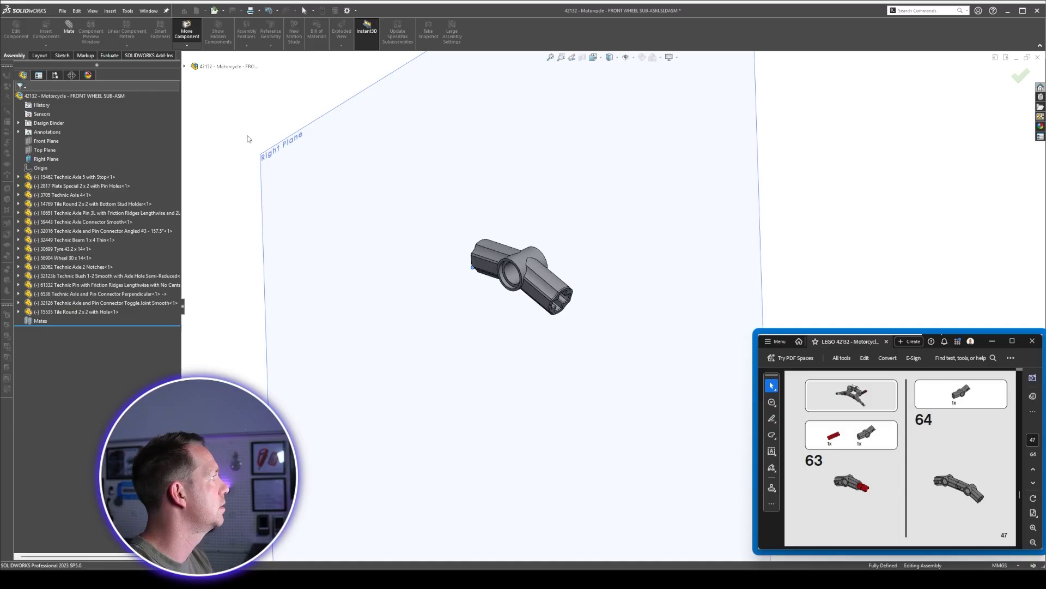
right_click(541, 256)
click(632, 383)
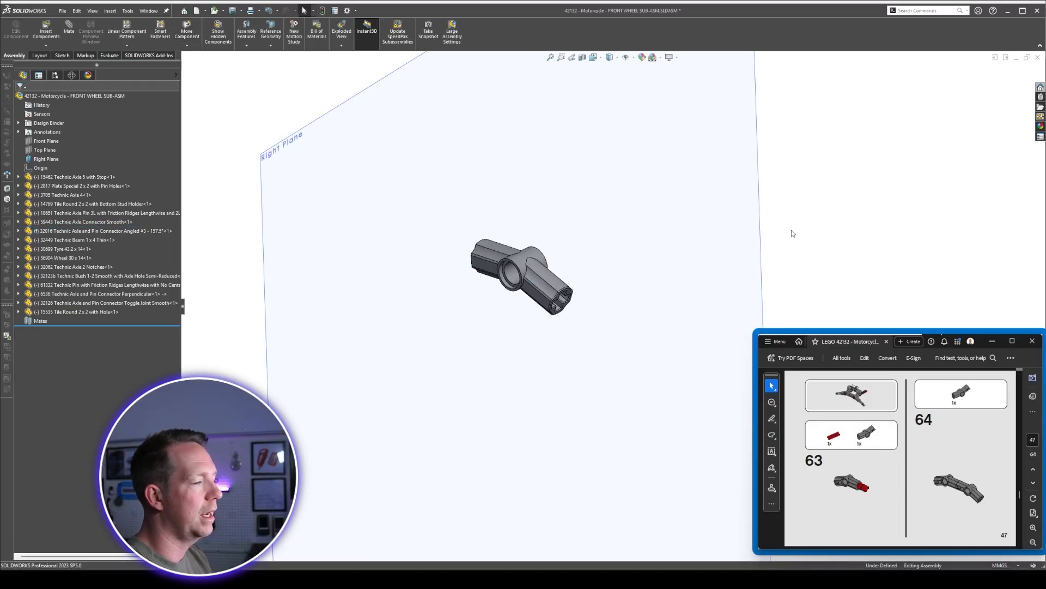
Mate the red 32062 Technic Axle 2 Notches into the angled connector's end bore with concentric, tangent and parallel mates.
scroll(511, 252, up, 5)
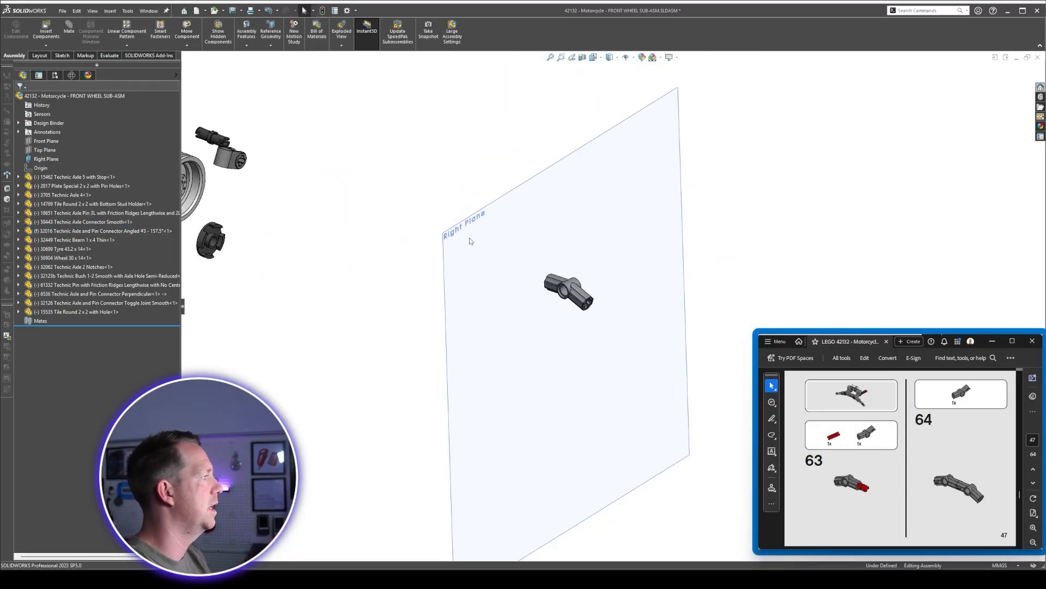
drag(339, 268, 423, 240)
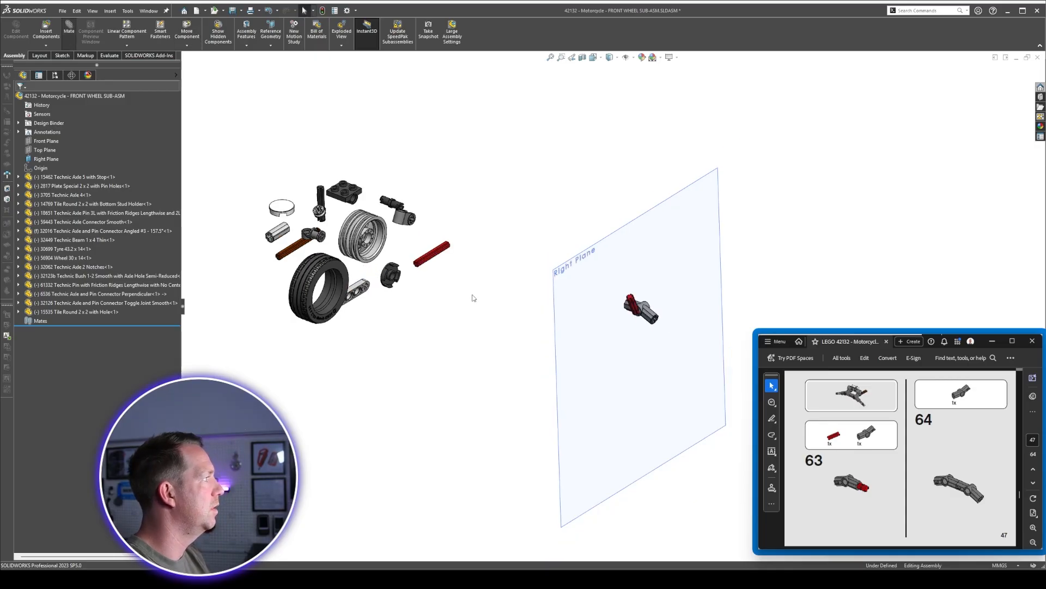
right_drag(472, 295, 475, 276)
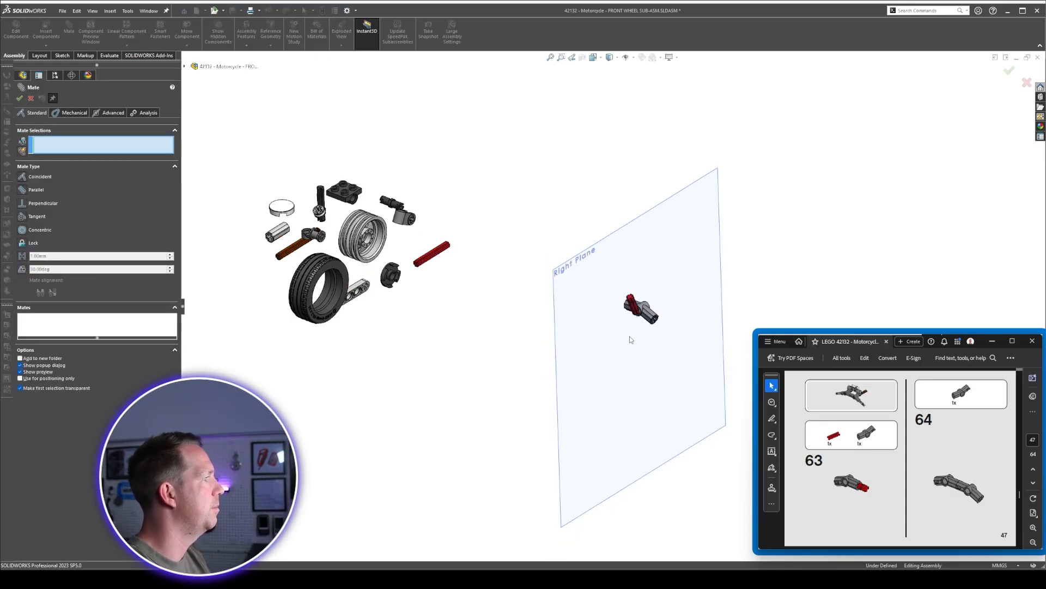
scroll(631, 340, down, 3)
scroll(708, 277, down, 4)
click(525, 252)
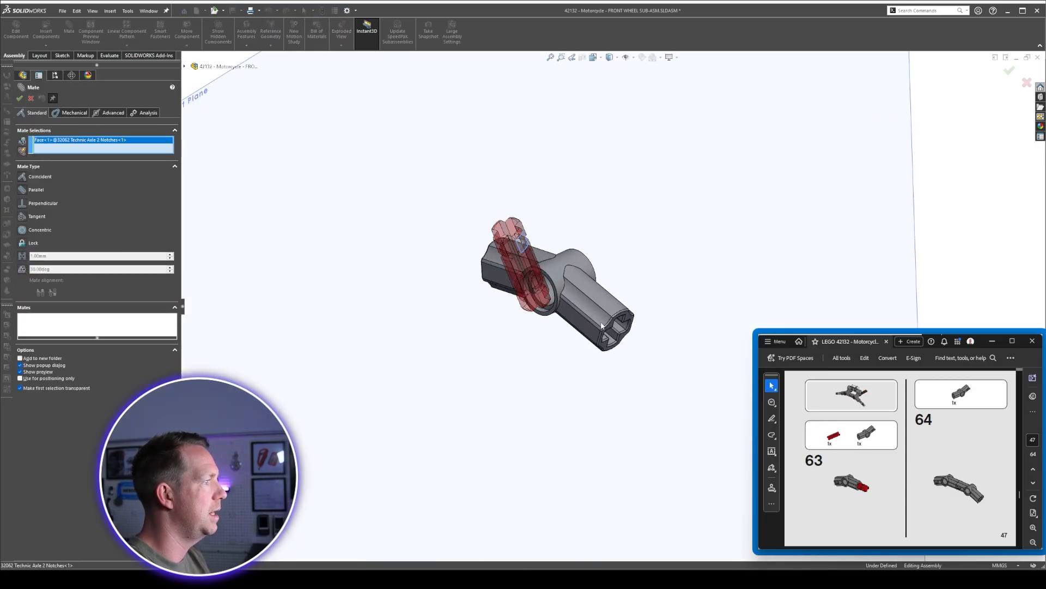
click(619, 309)
click(630, 288)
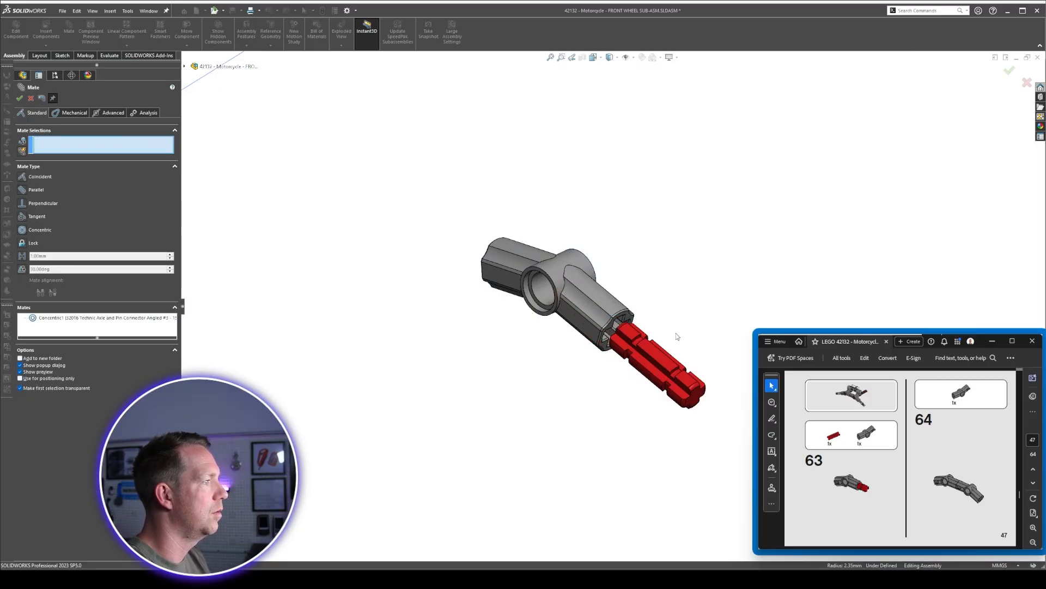
scroll(578, 311, down, 3)
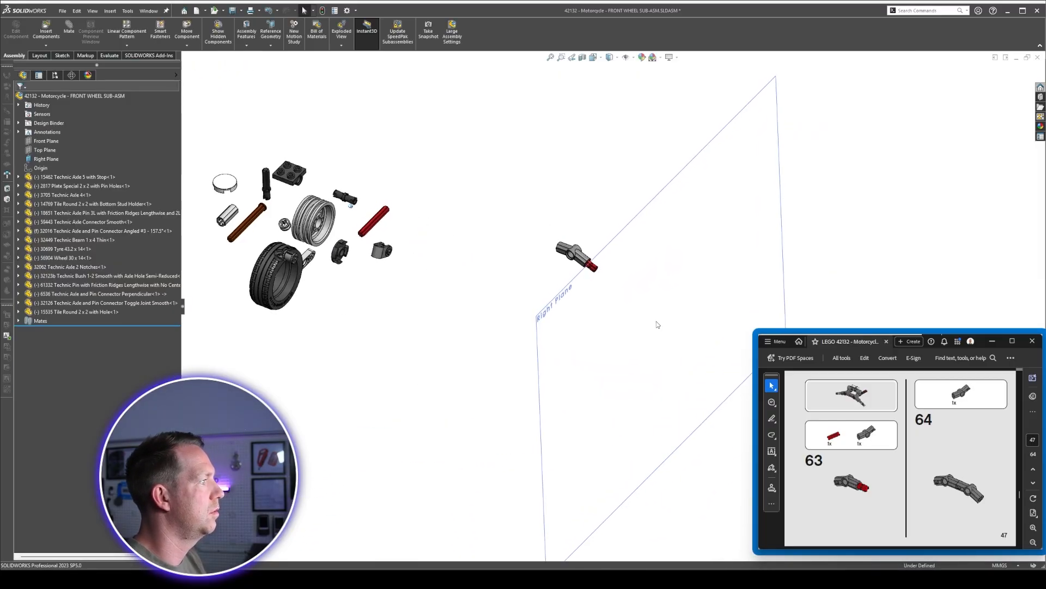
Float the fixed 32016 angled connector.
scroll(578, 297, down, 5)
click(631, 288)
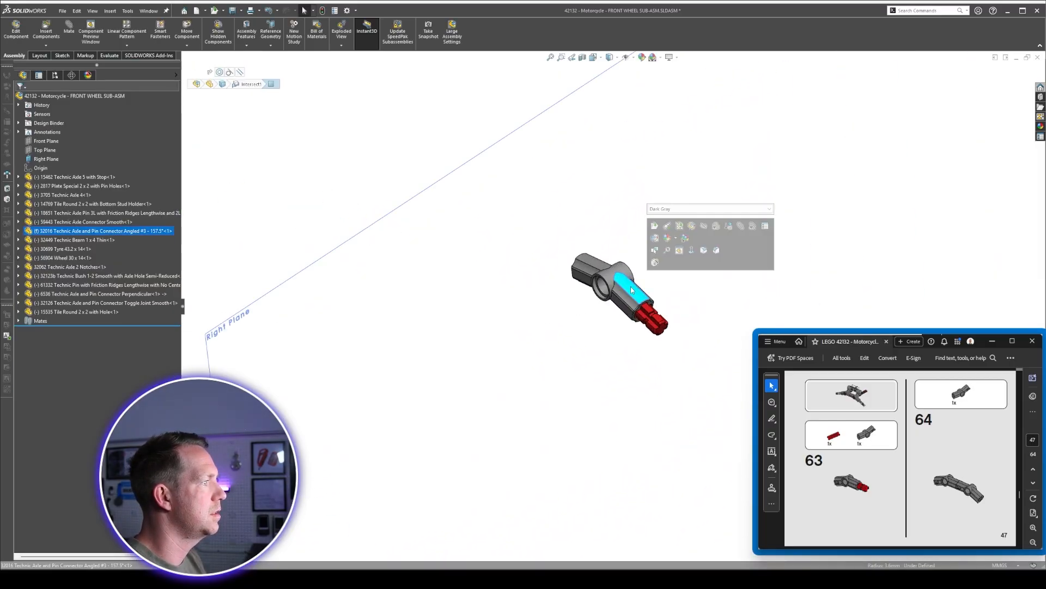
scroll(573, 316, down, 3)
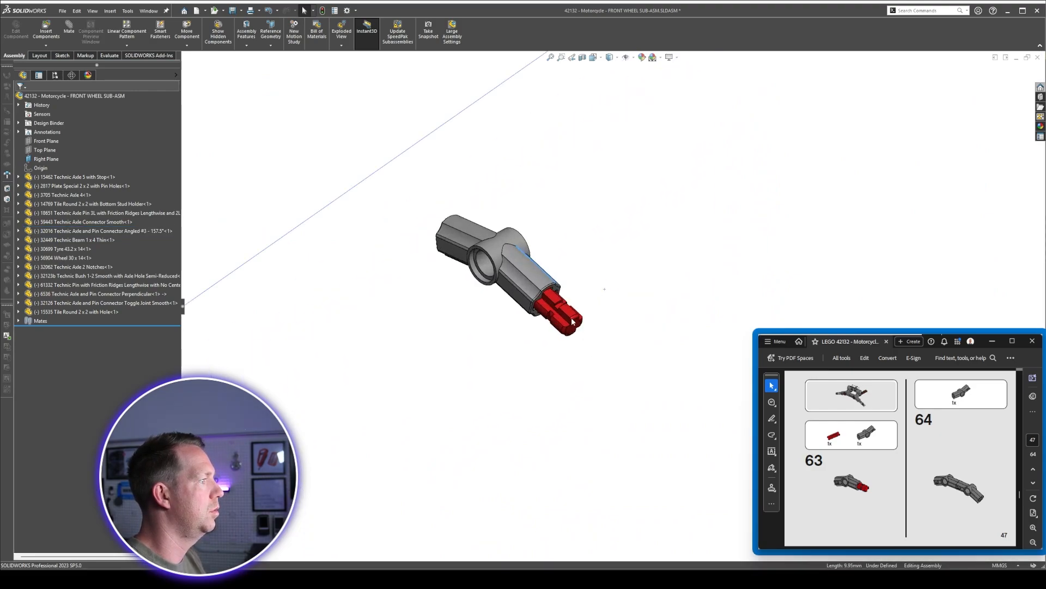
Mate the Right plane of the red 32062 axle coincident with the assembly's Right Plane.
click(571, 313)
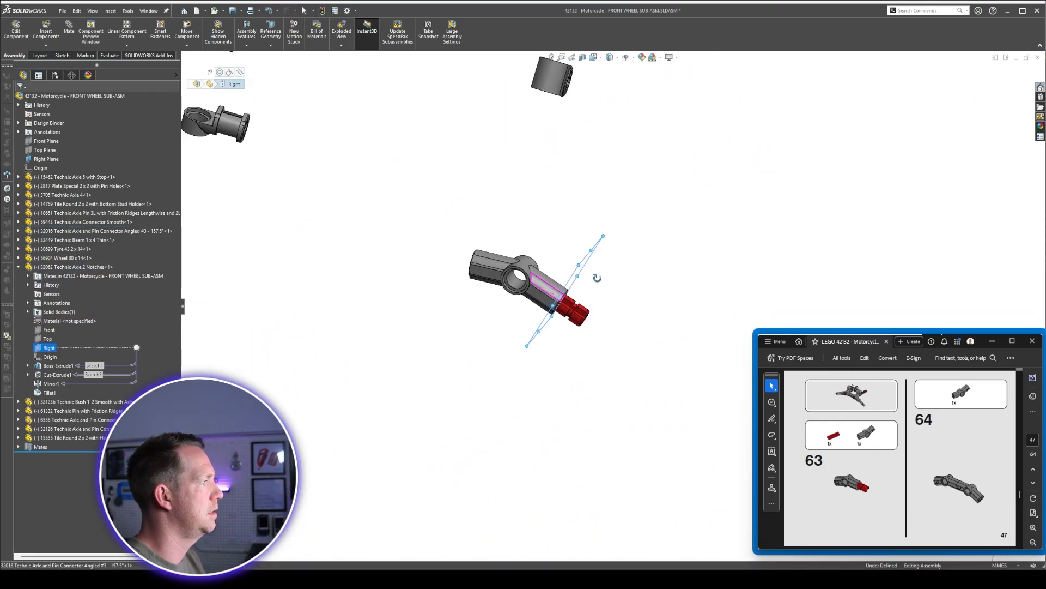
middle_drag(596, 277, 588, 293)
scroll(588, 296, down, 2)
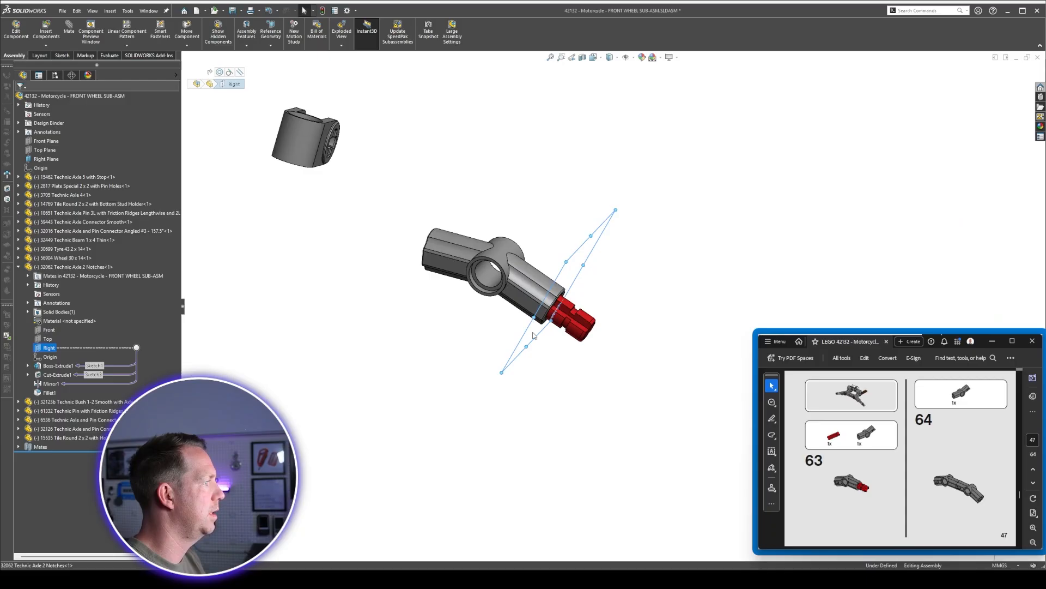
scroll(671, 322, up, 6)
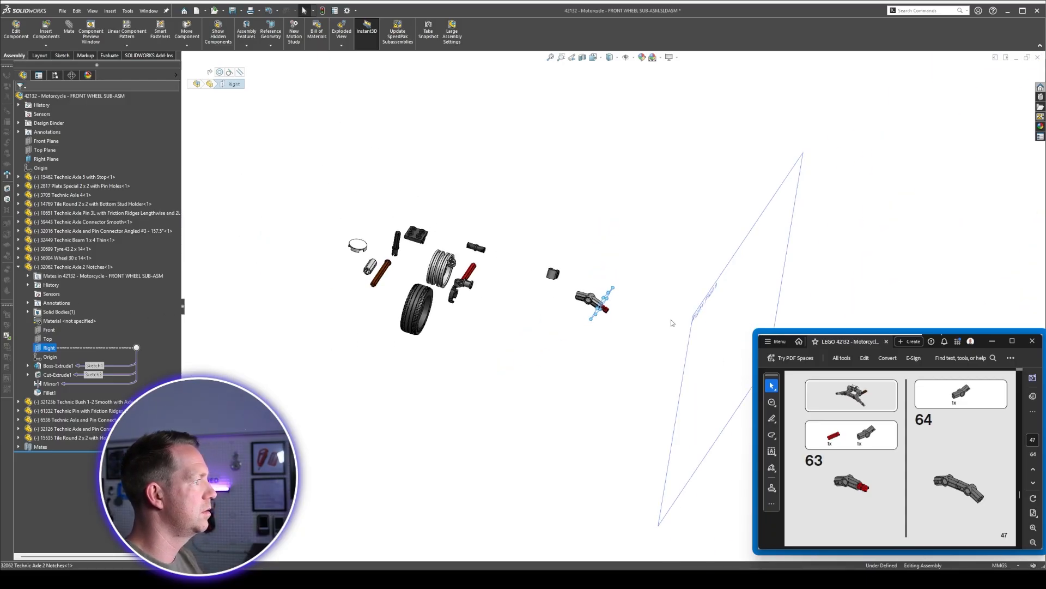
ctrl+click(655, 268)
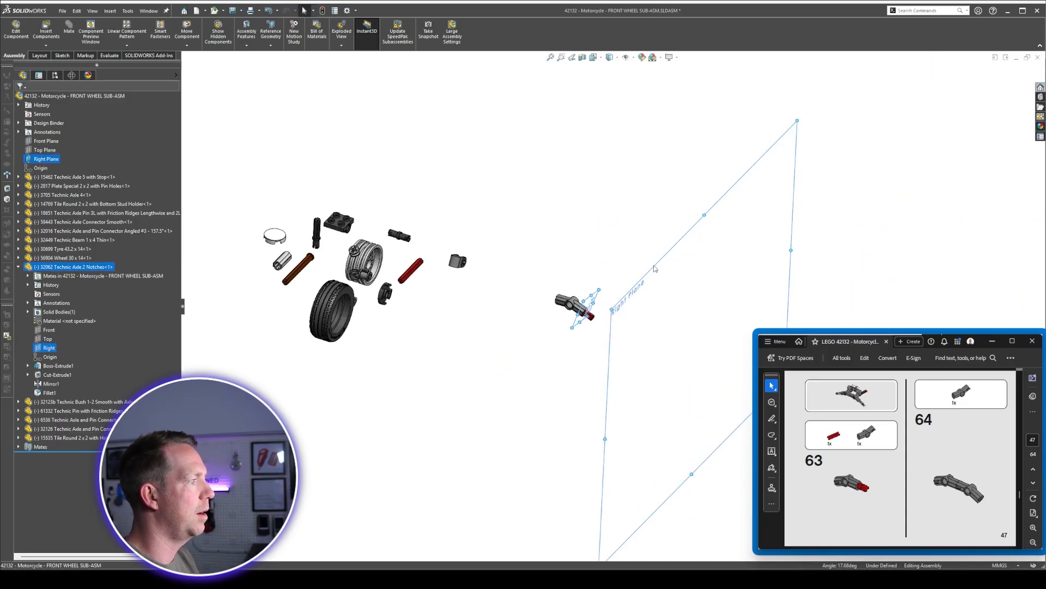
click(678, 259)
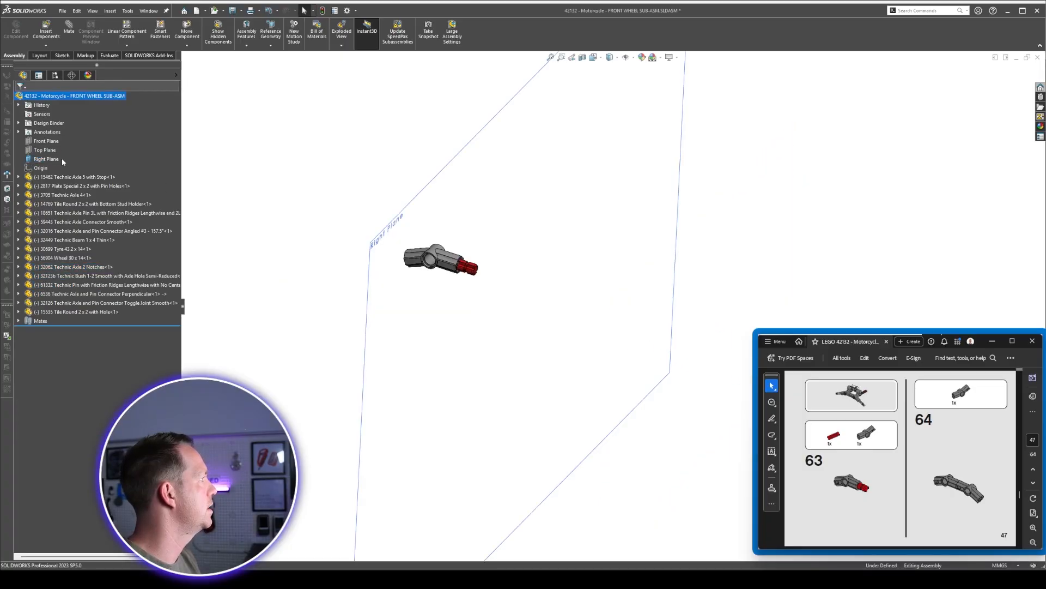
Mirror the 32016 angled connector about the assembly's Right Plane with Mirror Components.
click(61, 159)
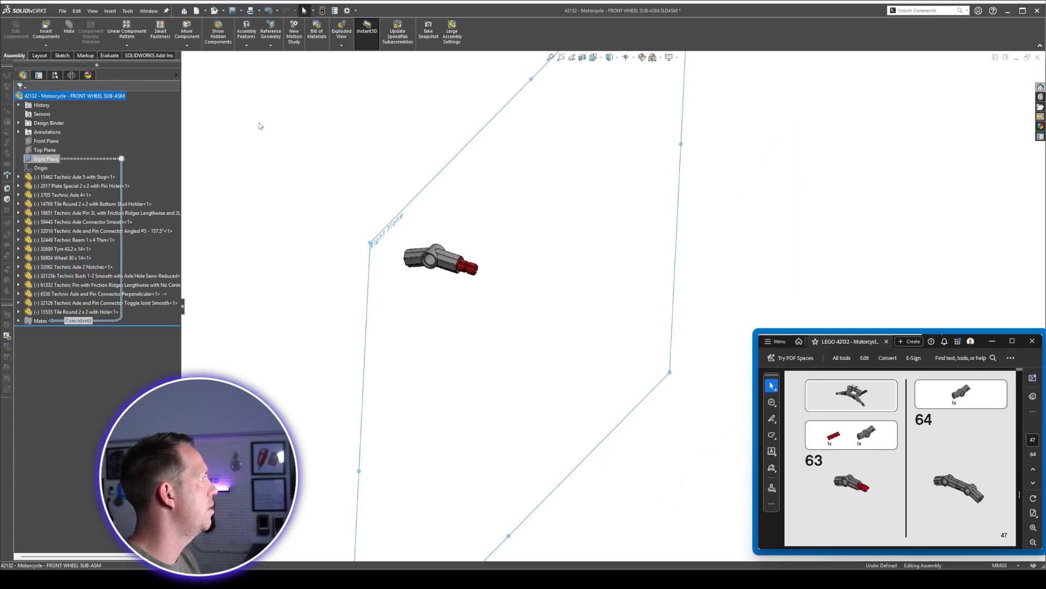
click(127, 45)
click(144, 104)
click(450, 260)
right_click(450, 259)
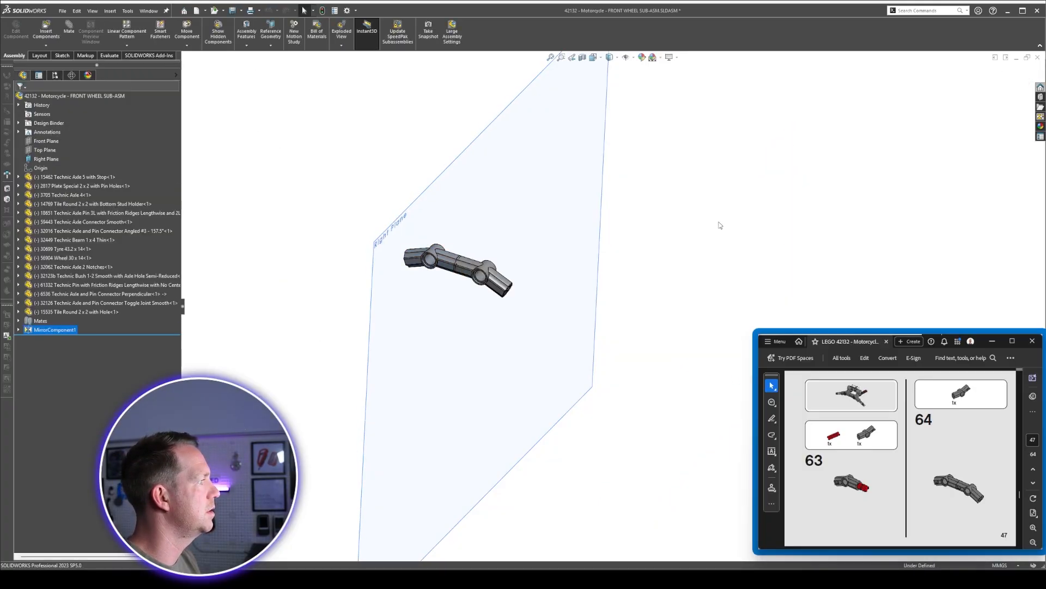
click(745, 211)
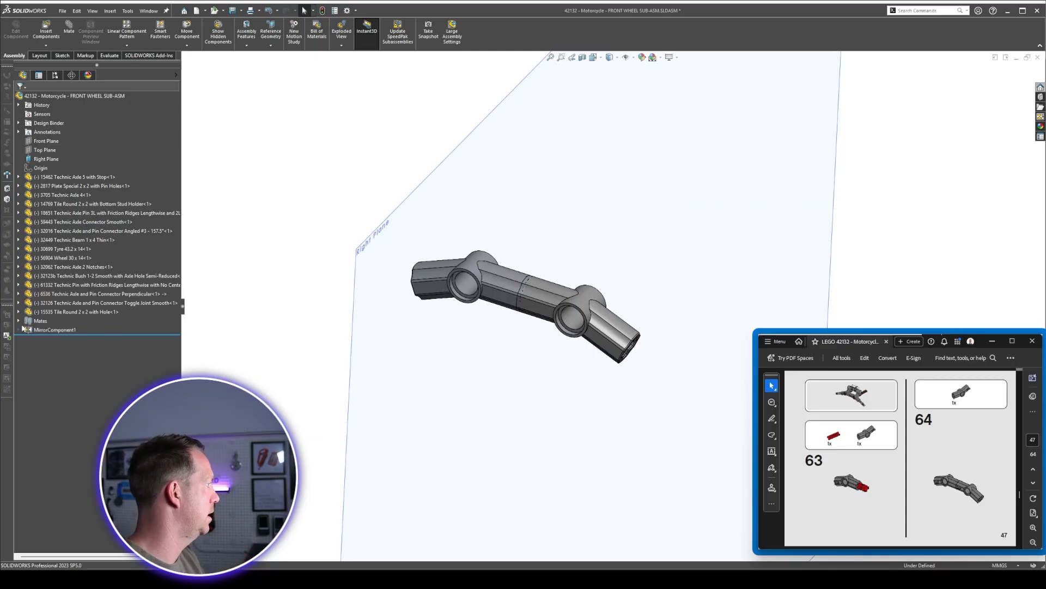
Delete the Tangent1 mate between the angled connector and the red axle.
click(19, 321)
click(73, 339)
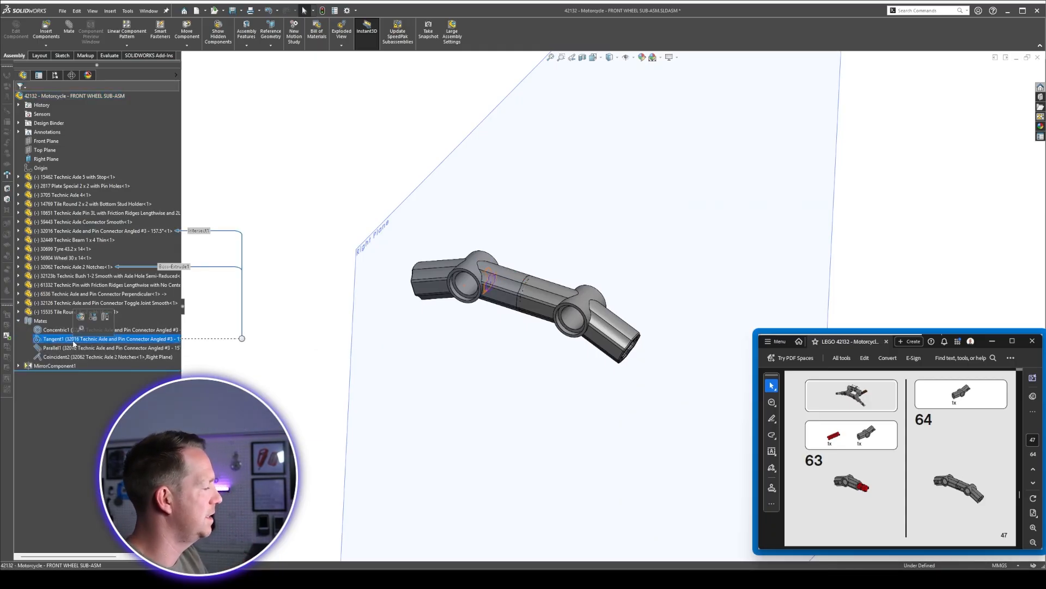
key(Delete)
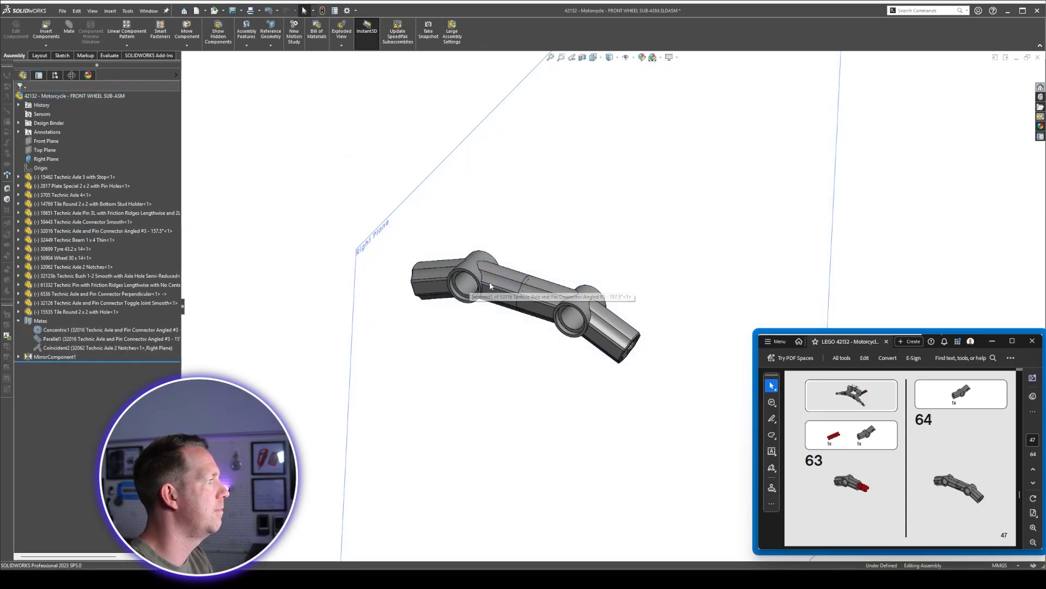
Slide the angled connector along the red axle, leaving a small gap to its mirrored copy.
drag(473, 282, 467, 279)
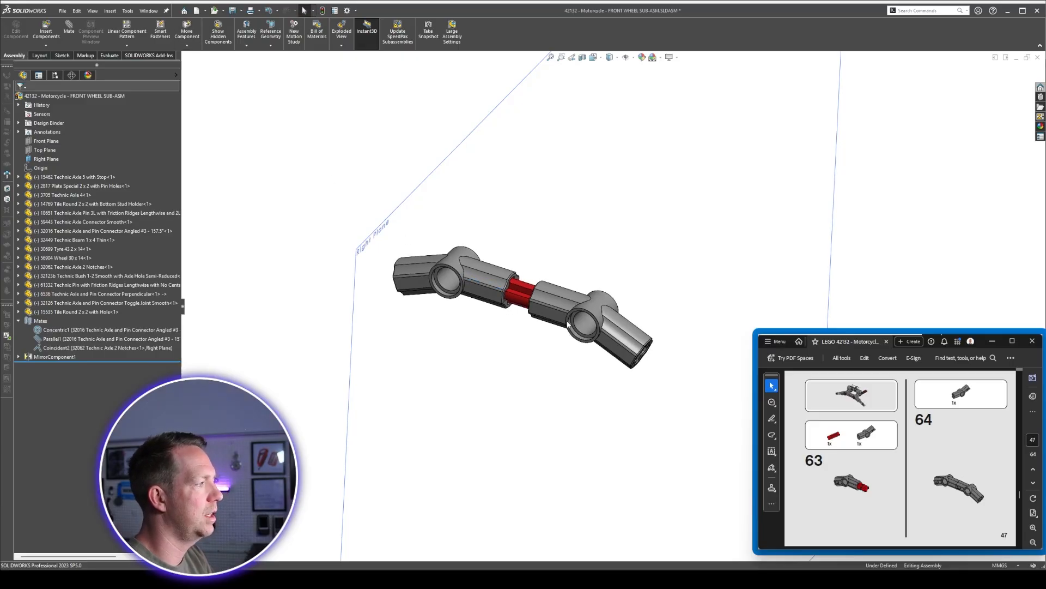
scroll(531, 297, down, 5)
click(471, 247)
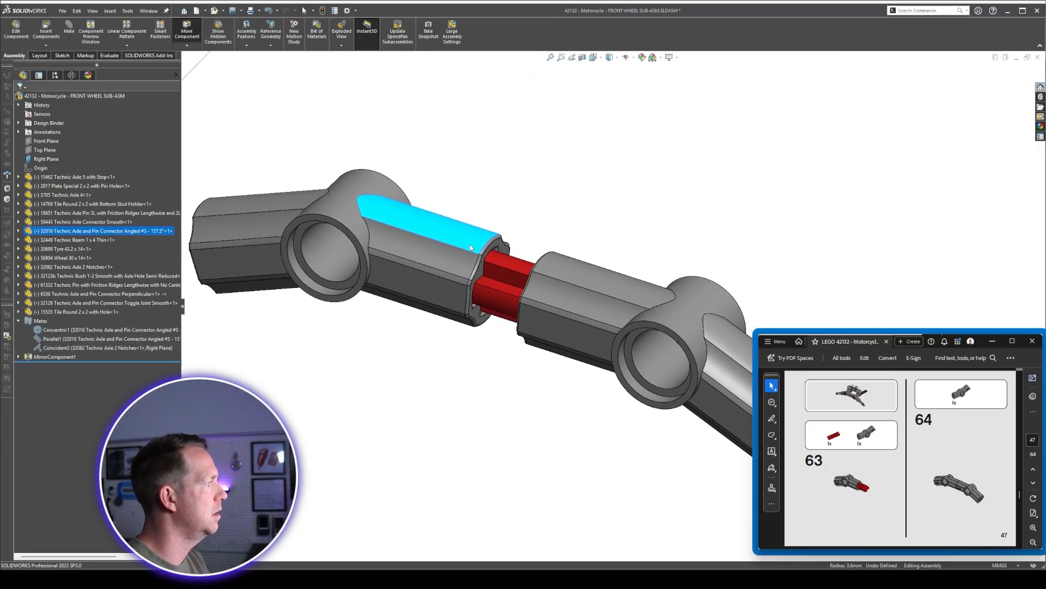
mouse_move(470, 248)
mouse_down()
mouse_move(501, 257)
mouse_move(483, 243)
mouse_up()
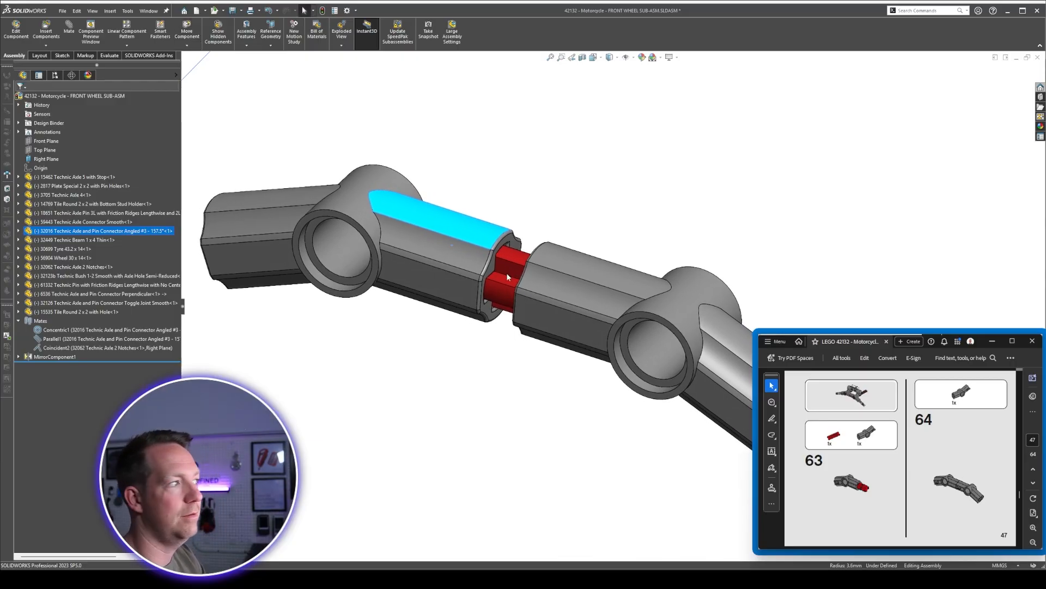
Clear the connector selection and advance the building instructions to steps 65 and 66.
scroll(507, 276, up, 10)
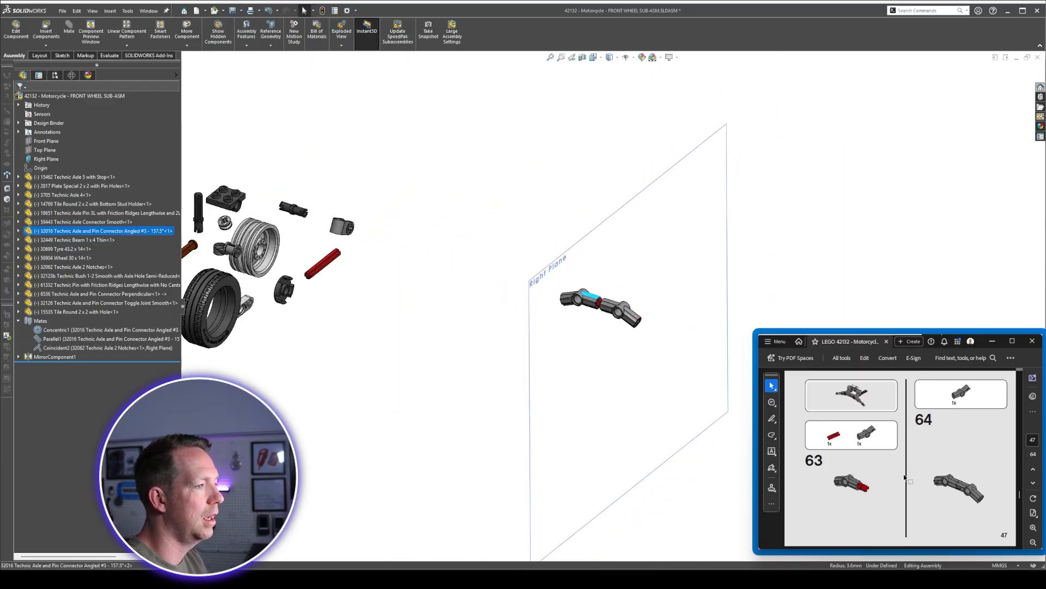
scroll(904, 477, down, 3)
click(382, 389)
scroll(314, 294, up, 3)
scroll(313, 295, down, 3)
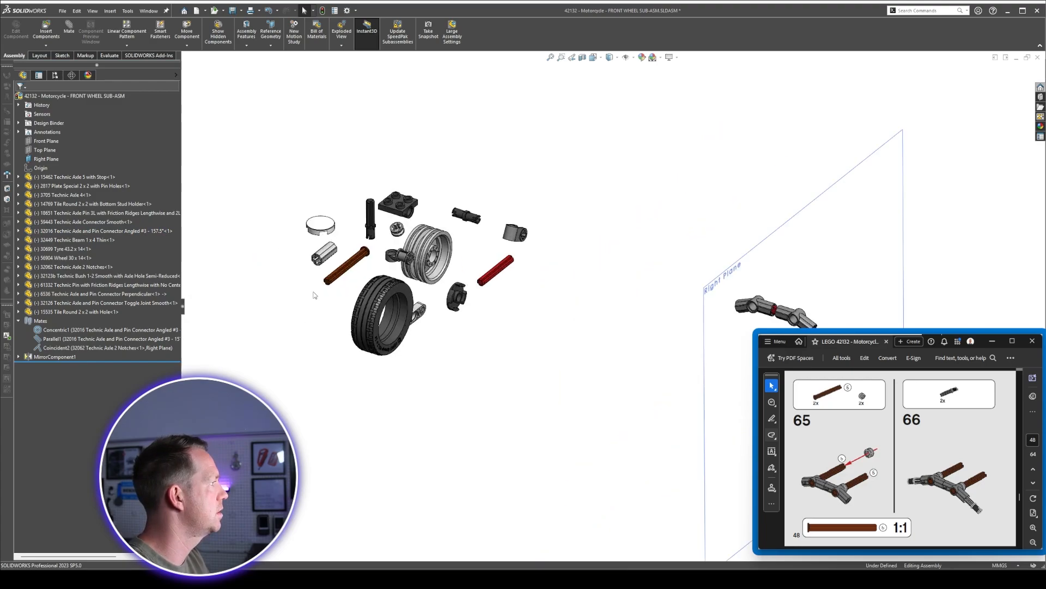
Move the brown 15462 Technic Axle 5 with Stop next to the two angled connectors.
drag(346, 273, 355, 265)
drag(795, 285, 810, 288)
scroll(861, 313, up, 2)
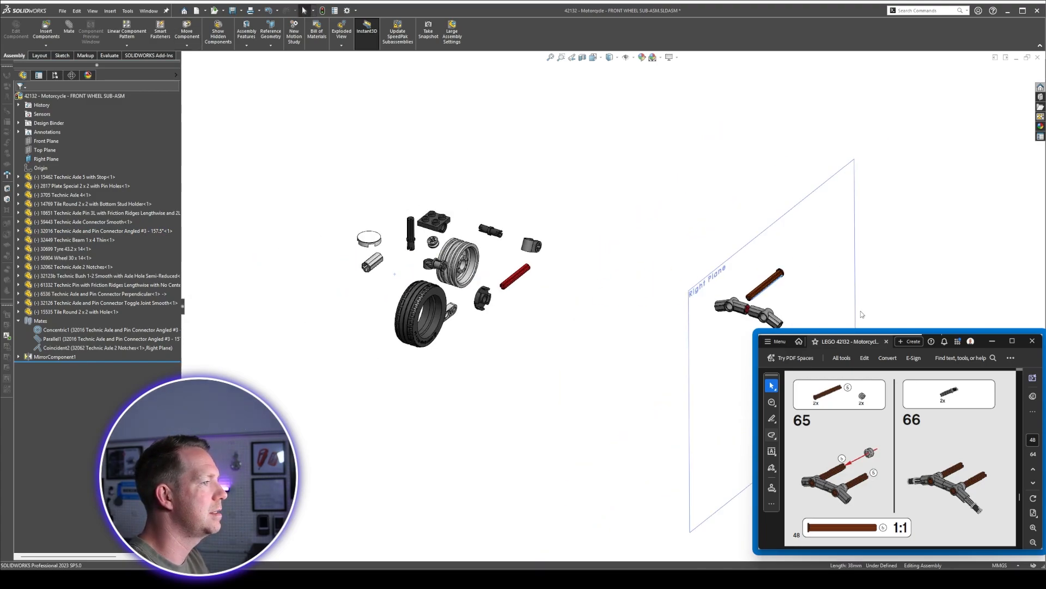
scroll(861, 313, down, 6)
click(827, 226)
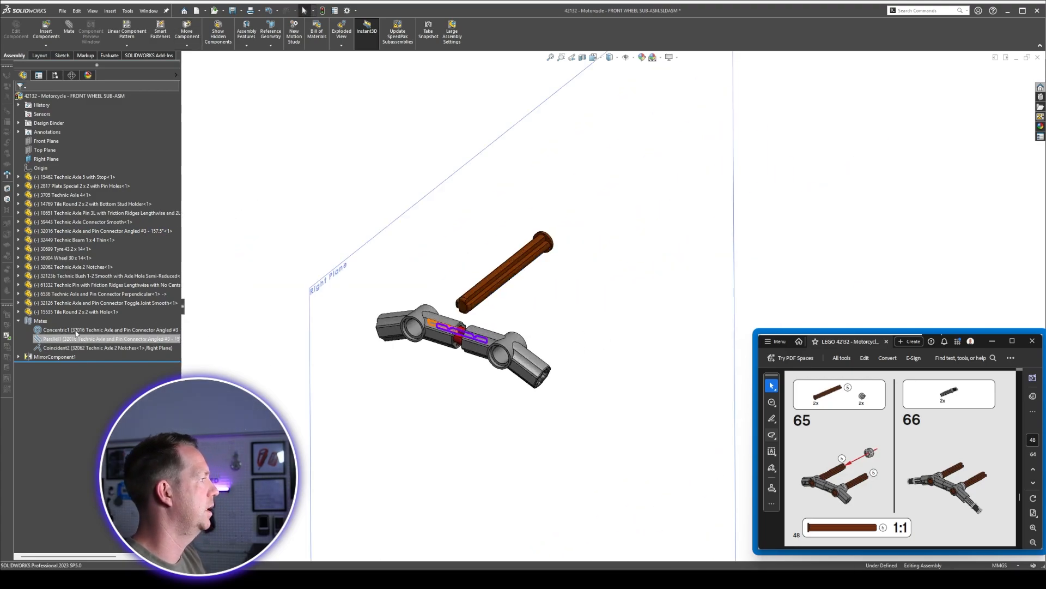
Roll the assembly back to before the mirrored connector feature.
click(18, 320)
scroll(410, 320, down, 3)
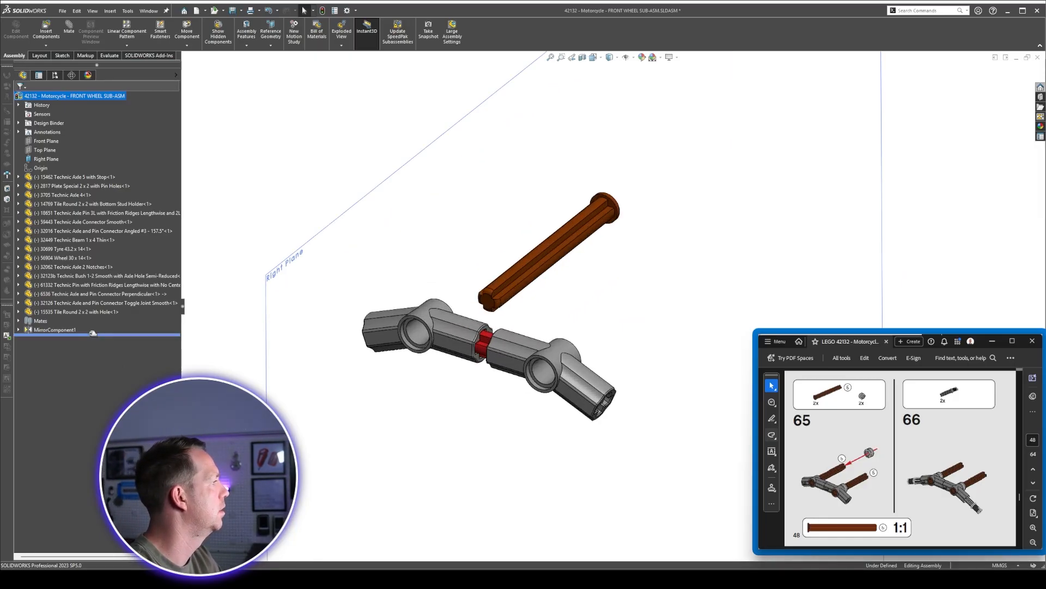
drag(92, 333, 92, 327)
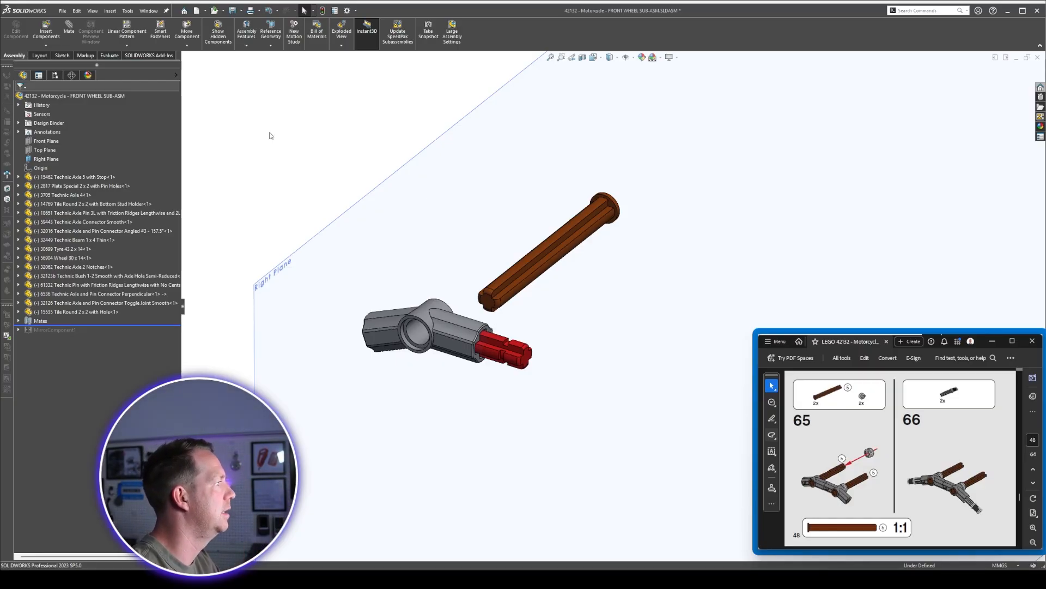
Mate the brown axle concentric to the angled connector's pin hole, reversing the alignment so the stop end faces the opposite way.
scroll(436, 308, down, 2)
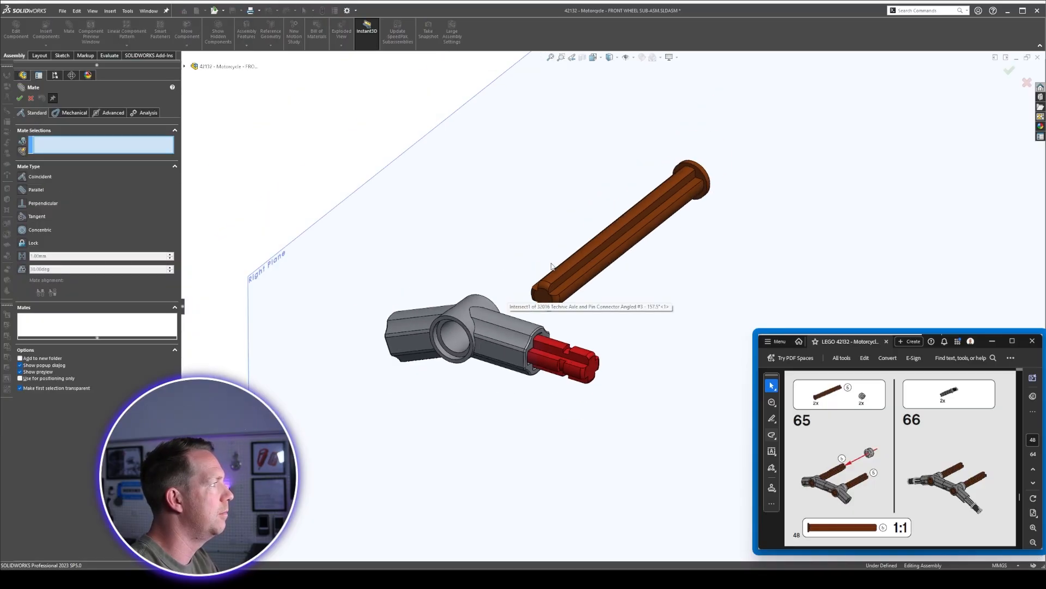
scroll(664, 273, up, 2)
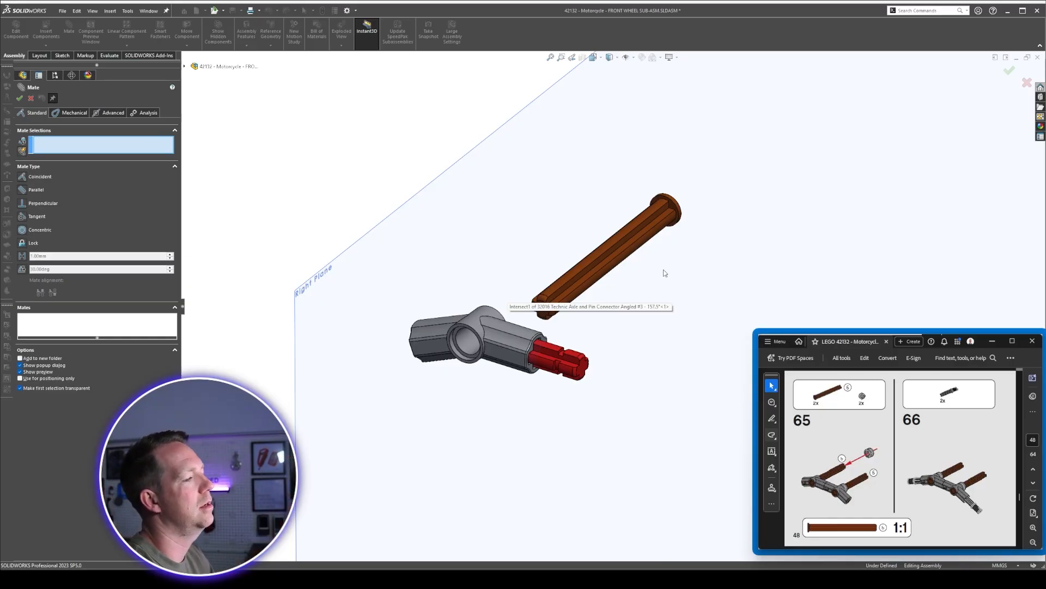
scroll(621, 264, down, 1)
click(535, 303)
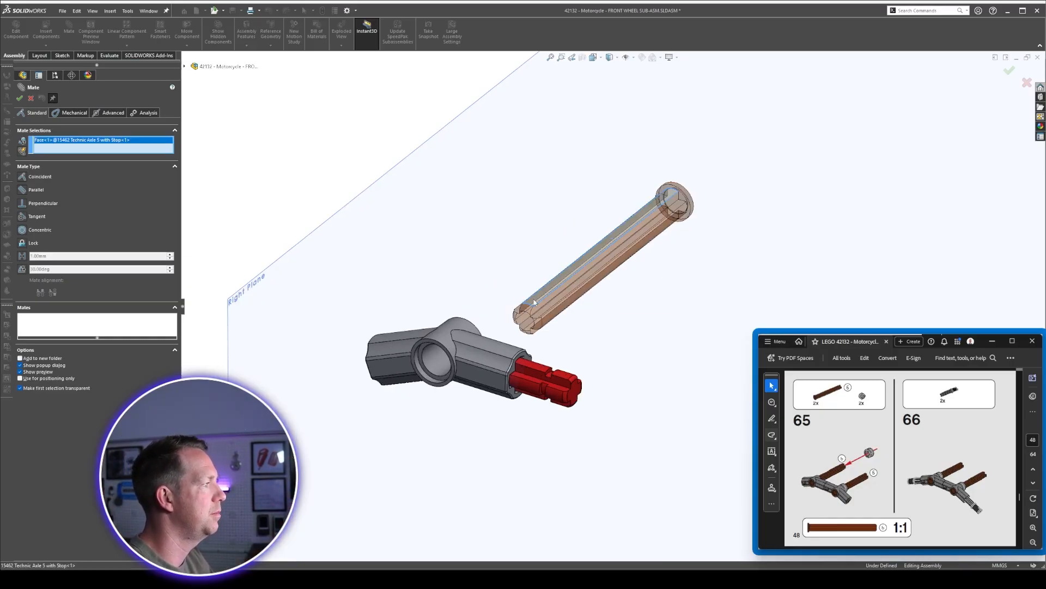
click(436, 360)
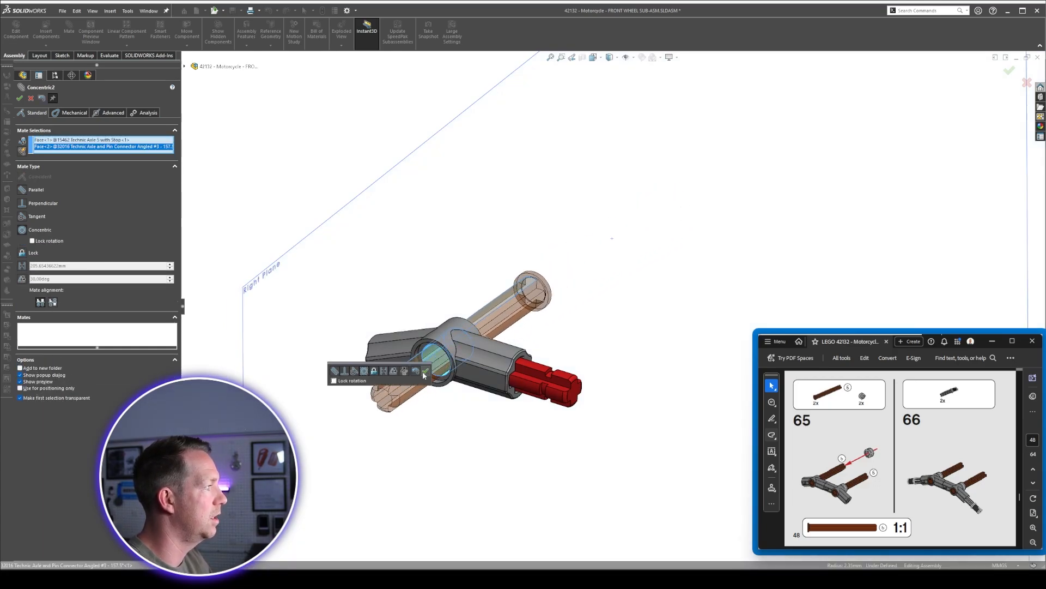
click(405, 372)
click(425, 371)
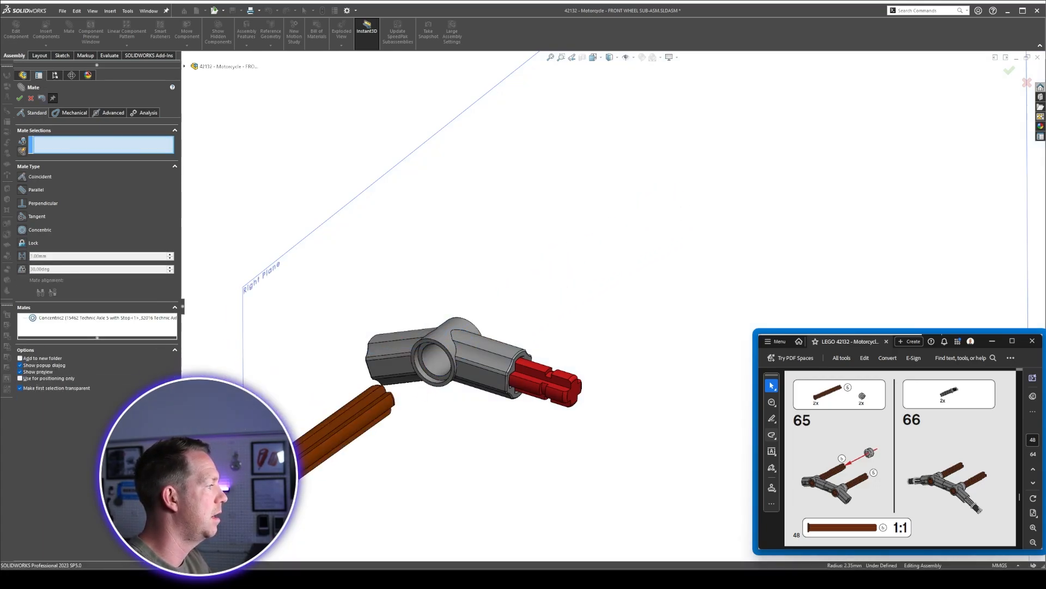
Seat the brown axle's stop in the connector with a coincident mate between the stop's inner face and the pin hole's recessed face.
scroll(357, 410, down, 2)
scroll(395, 393, down, 2)
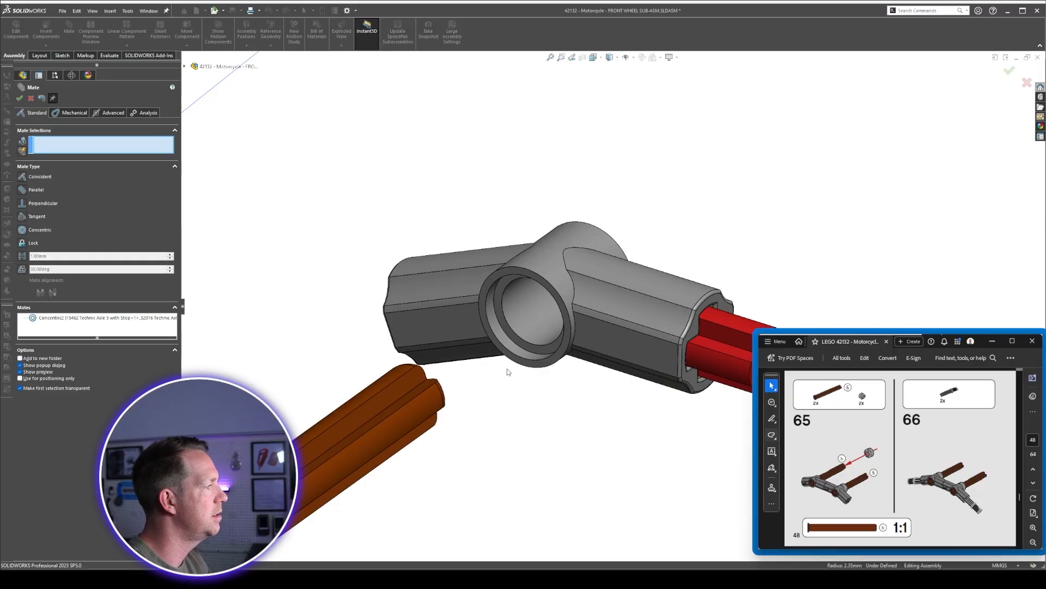
click(530, 351)
scroll(500, 425, up, 3)
scroll(535, 433, up, 3)
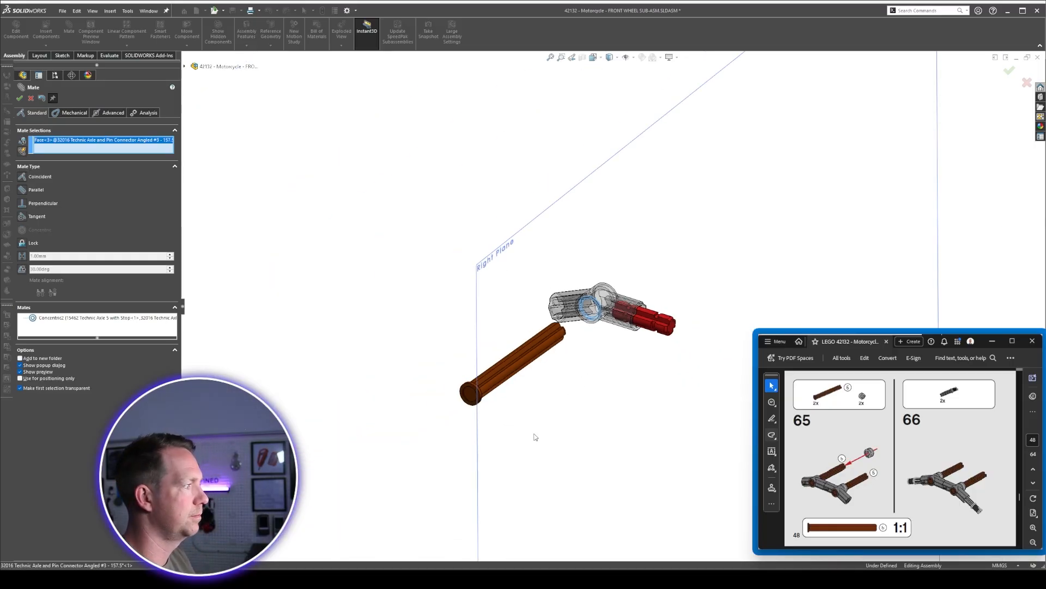
middle_drag(534, 434, 435, 444)
scroll(441, 443, down, 4)
scroll(465, 398, down, 3)
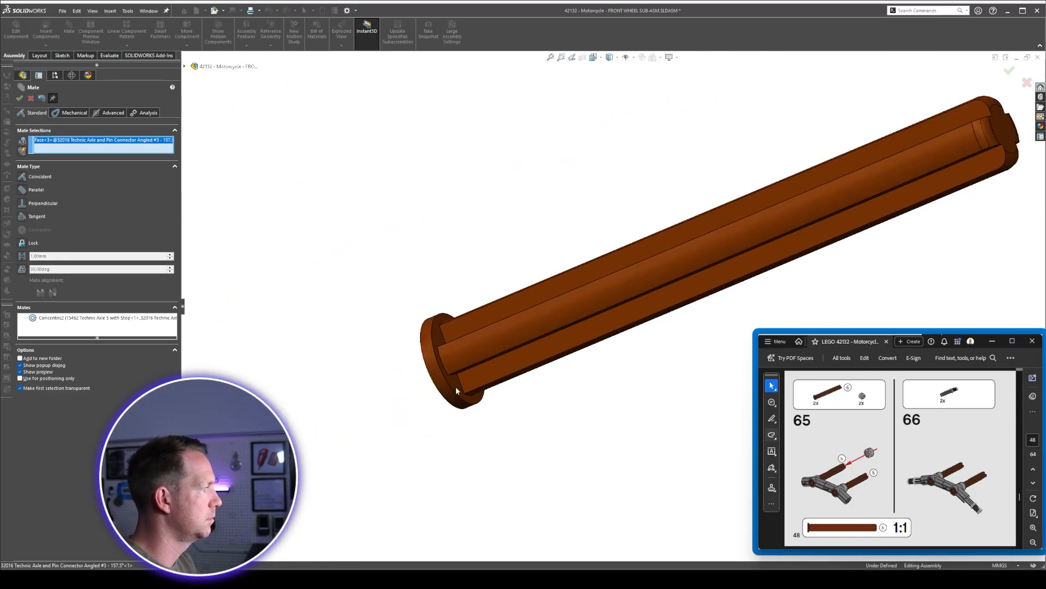
click(456, 388)
right_click(458, 388)
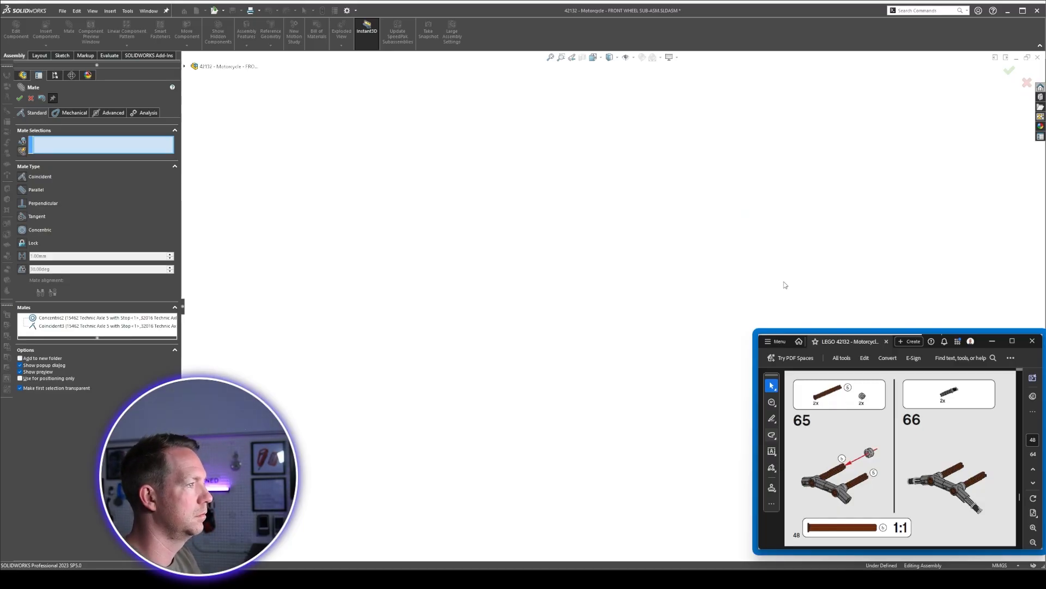
Move the 32123b half bush from the loose parts to beside the brown axle.
scroll(657, 307, up, 5)
scroll(669, 289, down, 5)
scroll(432, 388, up, 5)
click(871, 299)
scroll(425, 447, down, 5)
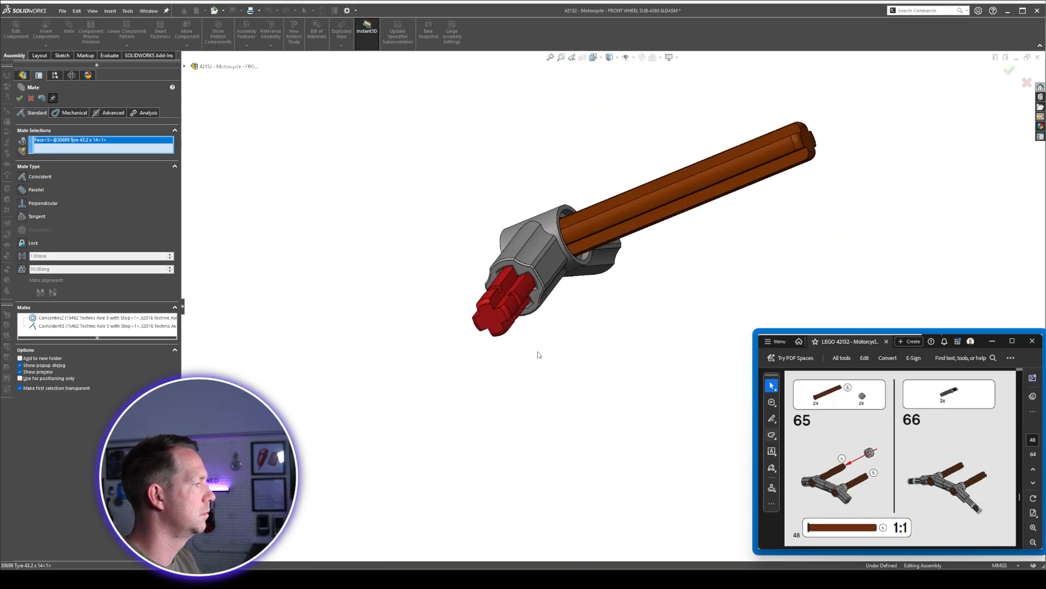
scroll(539, 355, down, 5)
scroll(423, 143, up, 3)
scroll(528, 266, down, 5)
middle_drag(529, 266, 615, 304)
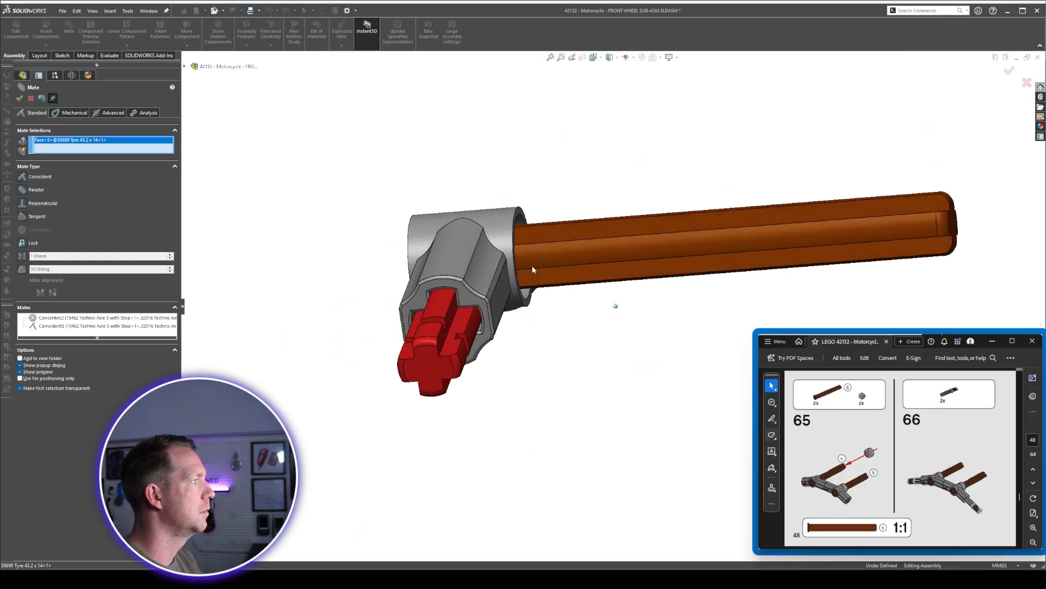
scroll(607, 318, down, 3)
scroll(607, 319, up, 5)
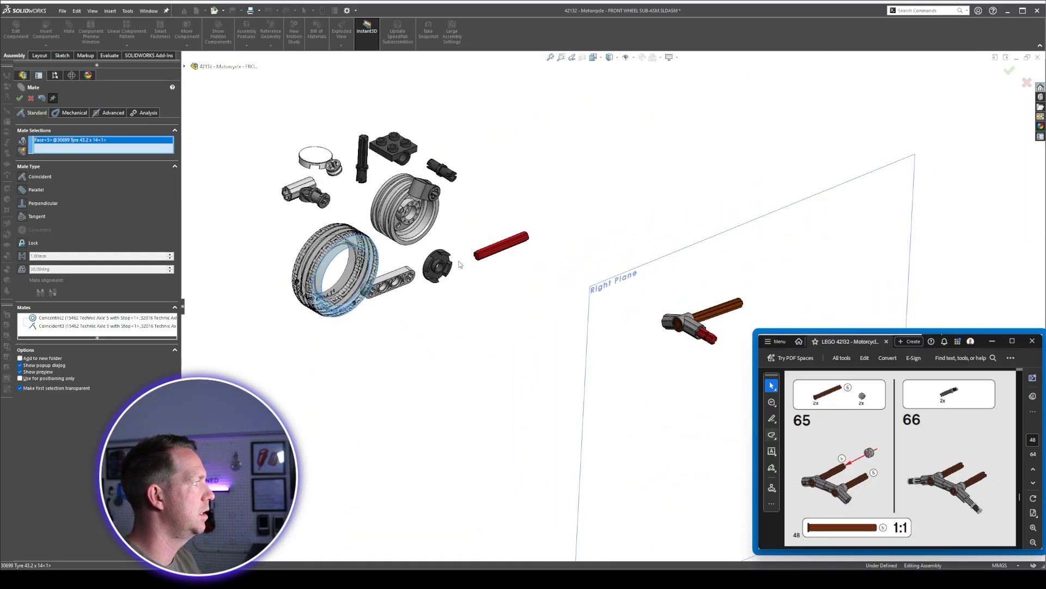
drag(336, 173, 725, 292)
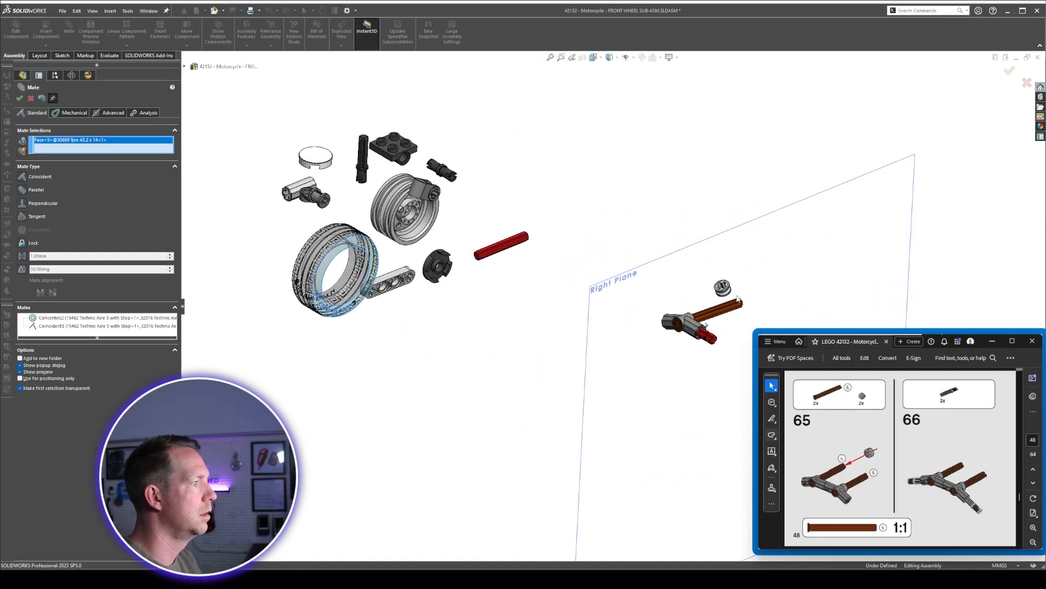
Try to mate the half bush's round rim to the brown axle with a tangent mate.
scroll(727, 294, down, 9)
click(670, 273)
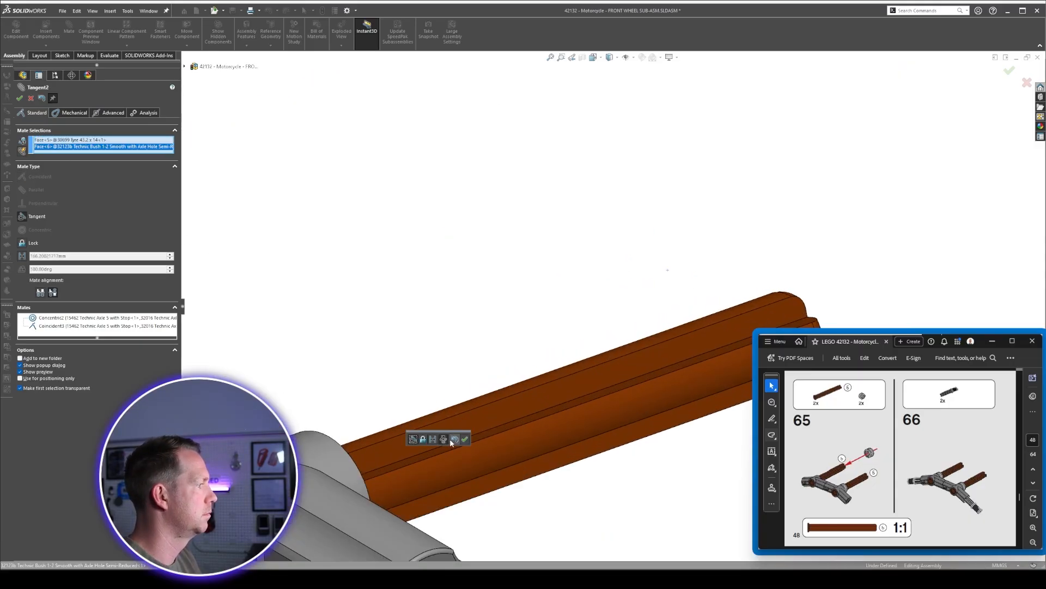
click(452, 440)
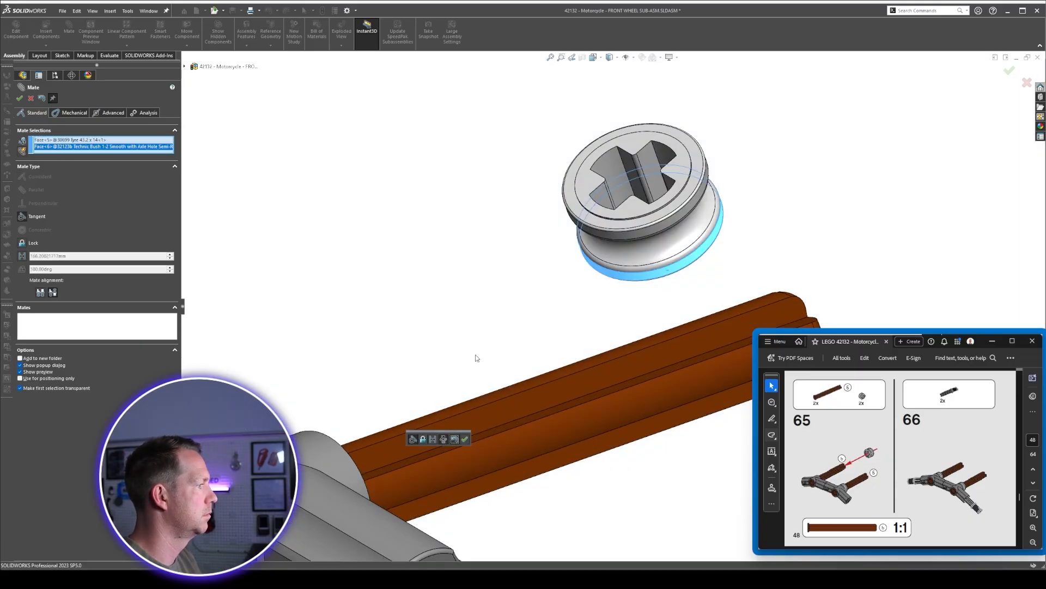
click(645, 238)
click(535, 399)
key(Return)
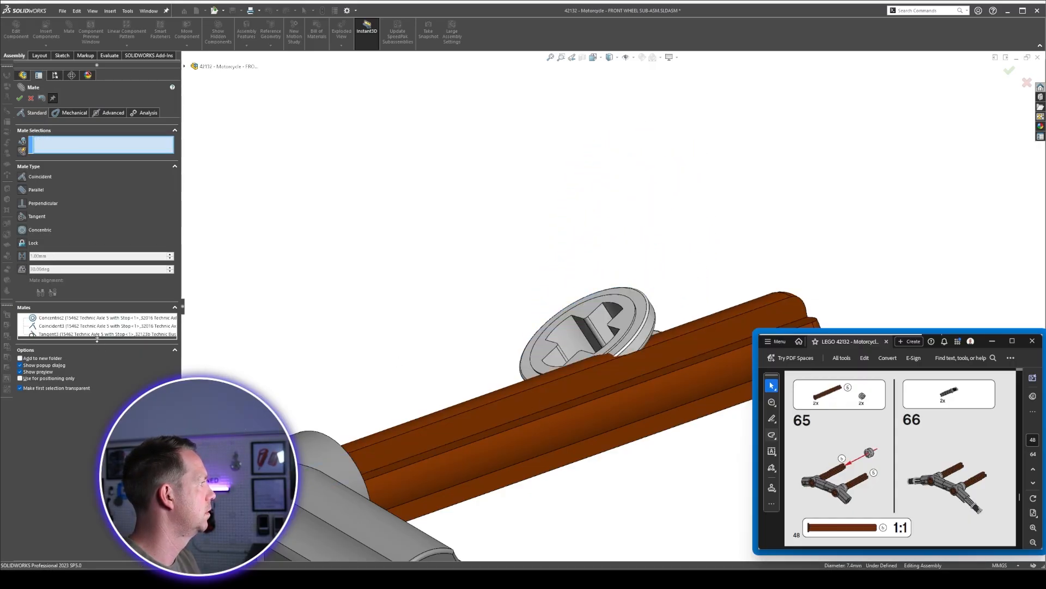
Enlarge the list of new mates and delete the Tangent3 mate between the half bush and the brown axle.
drag(97, 337, 97, 440)
click(66, 335)
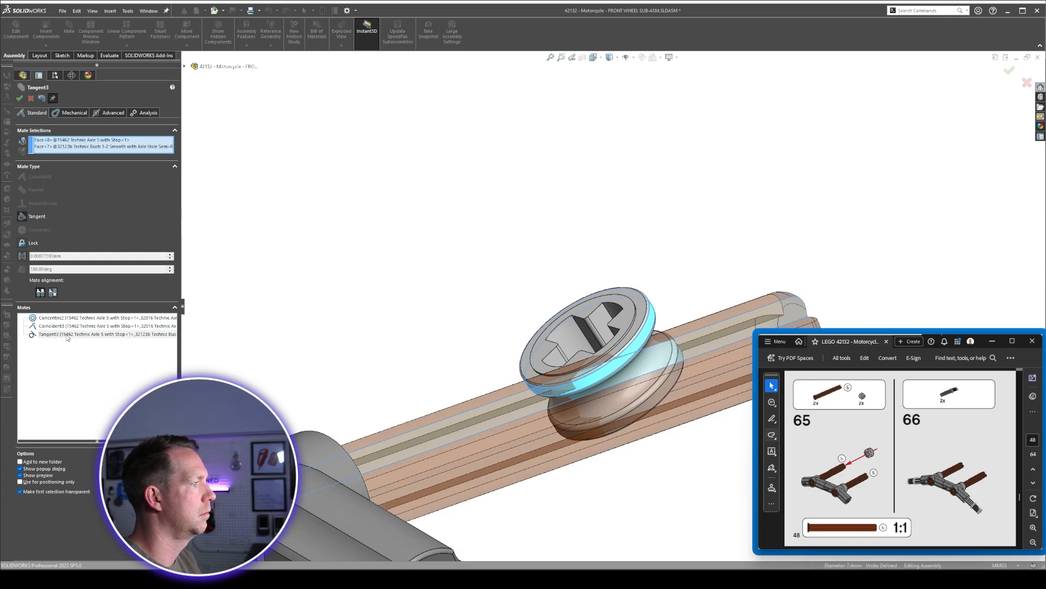
right_click(67, 335)
click(85, 342)
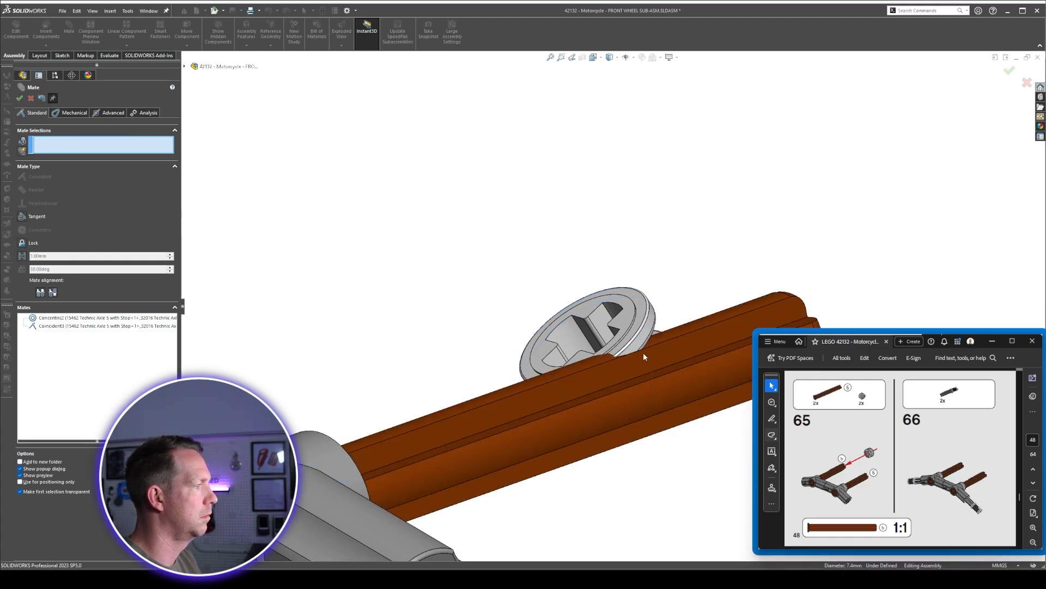
Mate the half bush concentric to the brown axle using the axle's rounded outer face.
scroll(635, 325, down, 3)
click(632, 317)
click(556, 359)
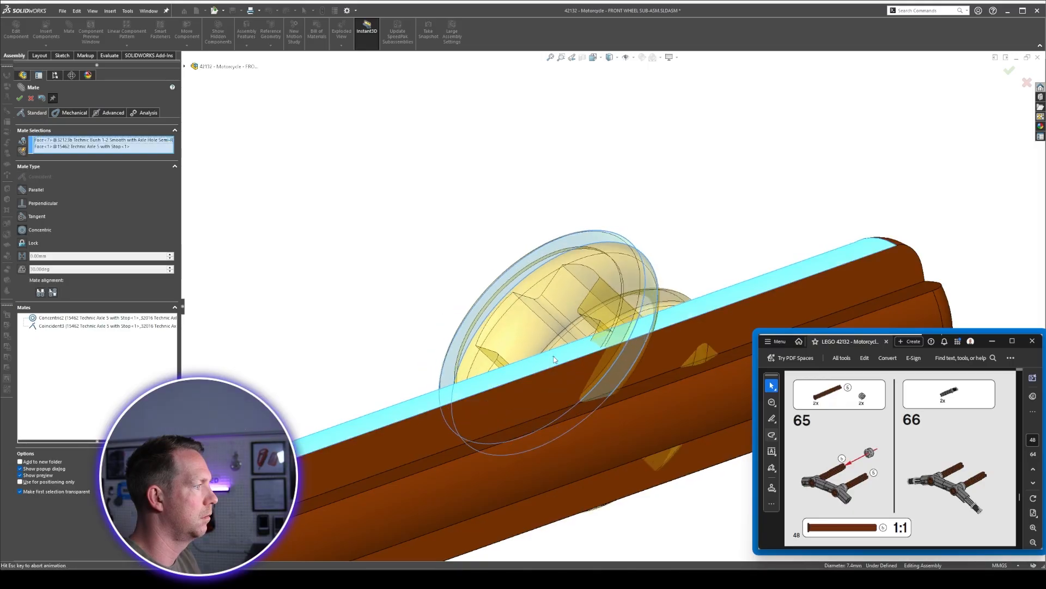
right_click(554, 360)
Mate the half bush's end face coincident with the rim of the angled connector's pin hole.
click(553, 345)
middle_drag(550, 354, 373, 325)
scroll(523, 418, up, 2)
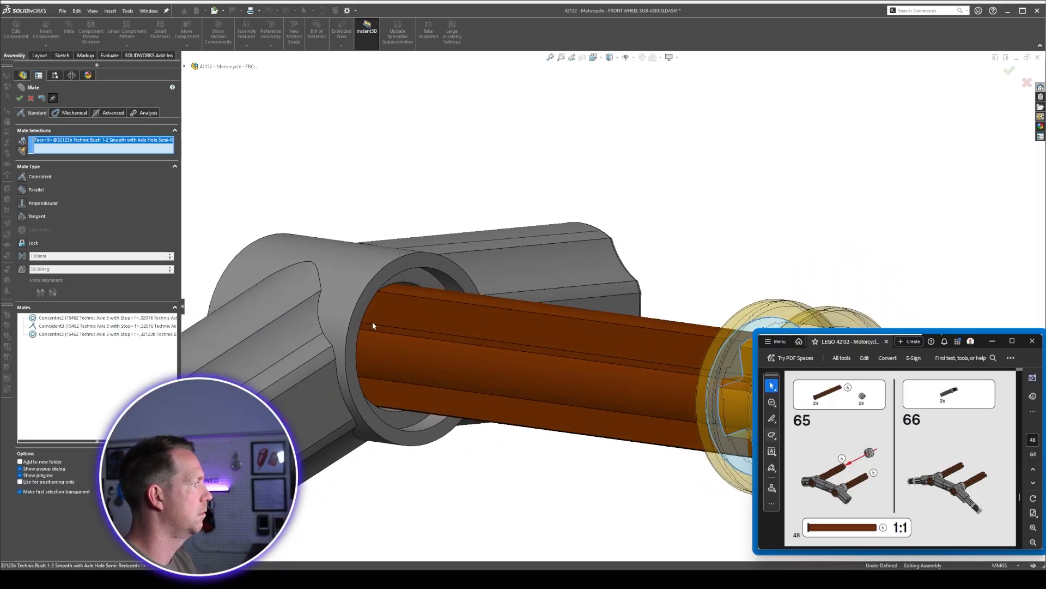
click(437, 264)
right_click(470, 286)
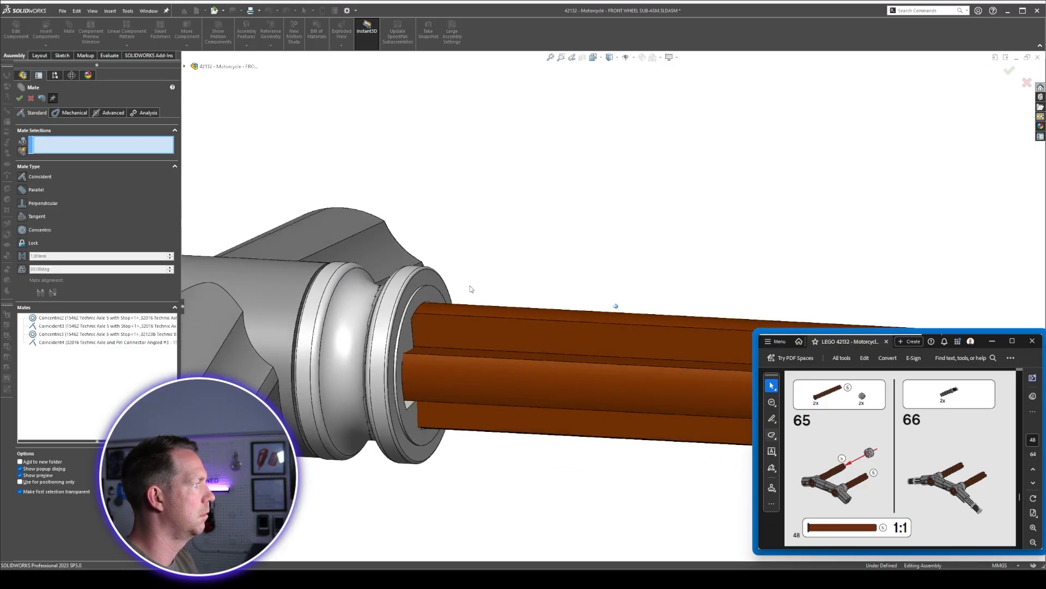
Move the 18651 Technic Axle Pin 3L from the loose parts to near the angled connector.
middle_drag(470, 286, 462, 349)
scroll(461, 348, up, 8)
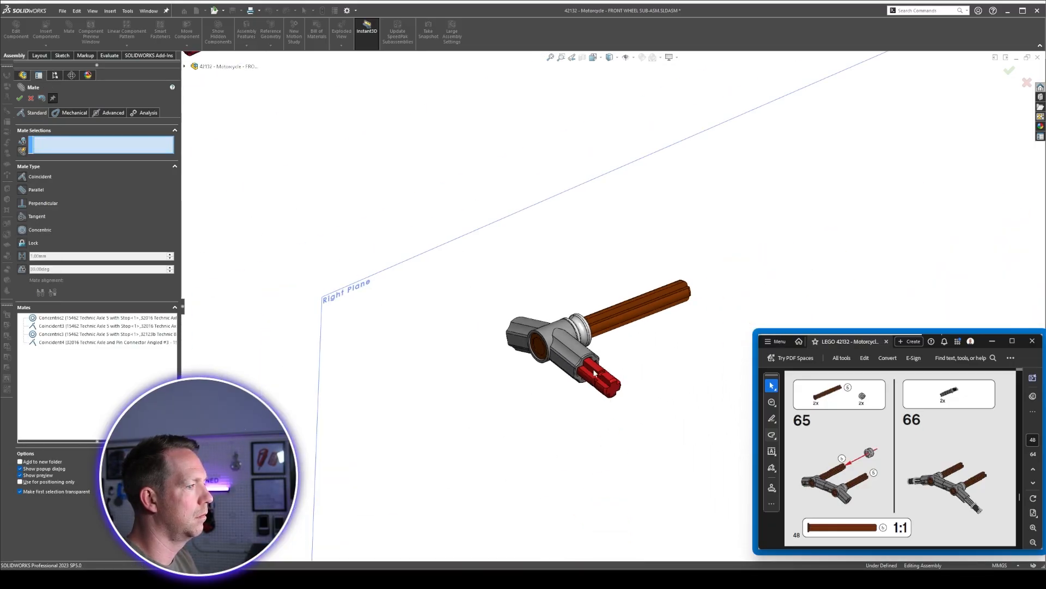
middle_drag(594, 373, 403, 349)
scroll(423, 264, up, 5)
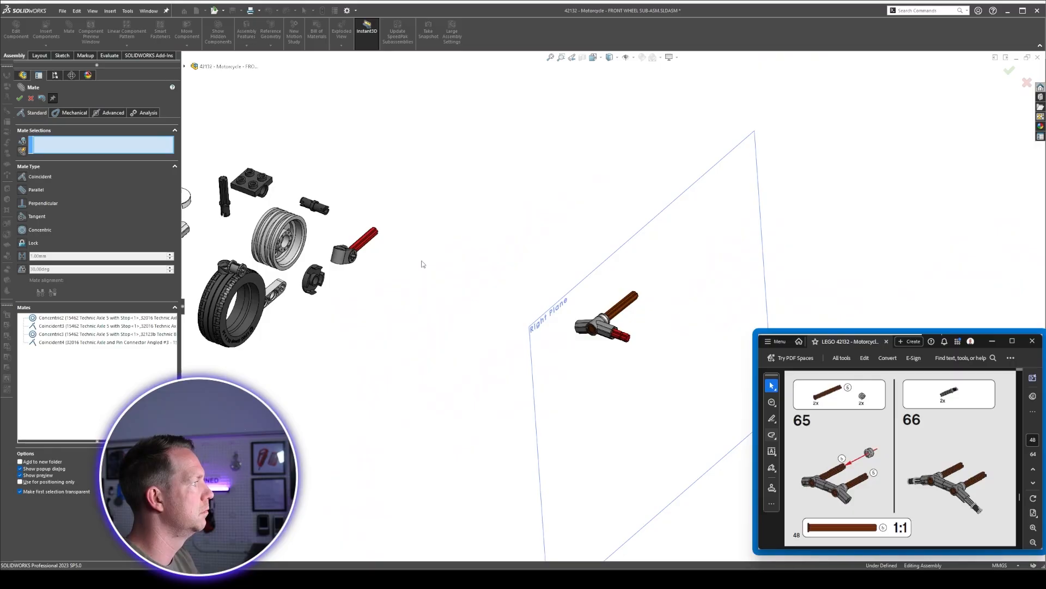
middle_drag(423, 263, 293, 232)
drag(218, 225, 436, 255)
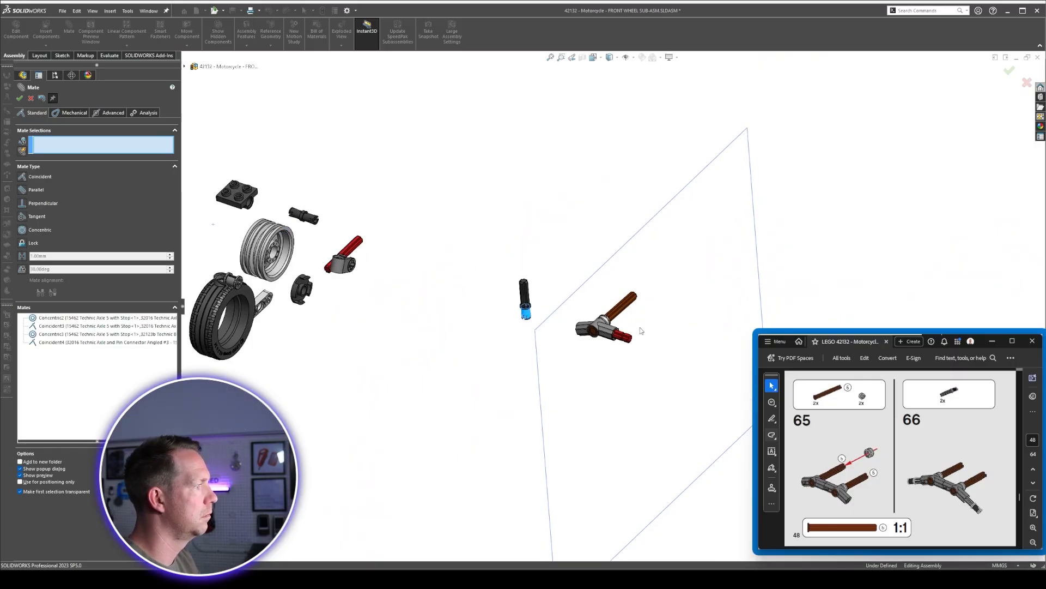
scroll(671, 347, down, 8)
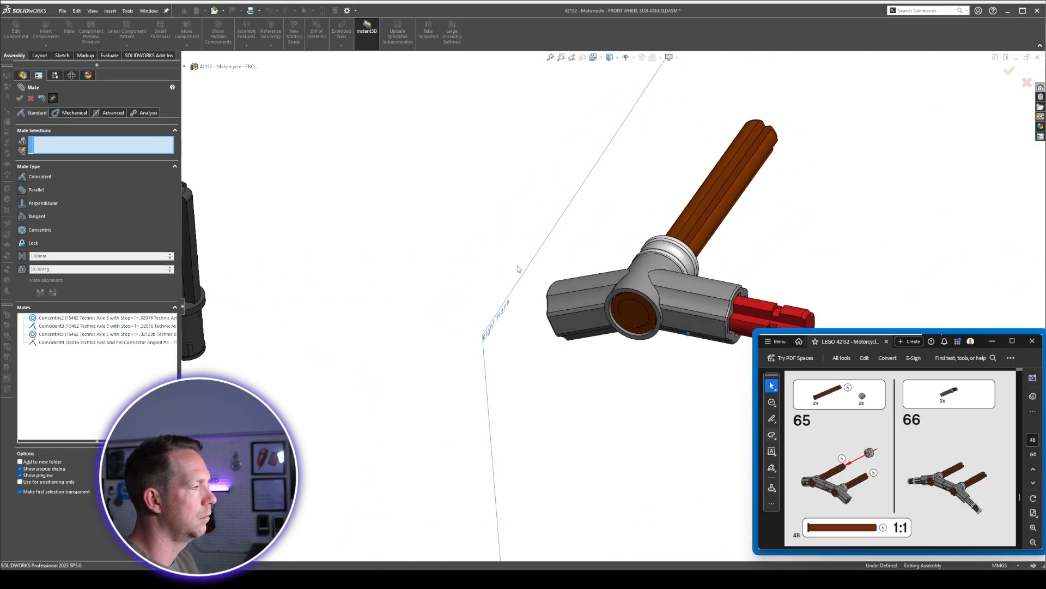
scroll(494, 272, up, 3)
scroll(409, 313, down, 4)
Mate the axle pin's shaft concentric to the free arm of the angled connector.
click(427, 299)
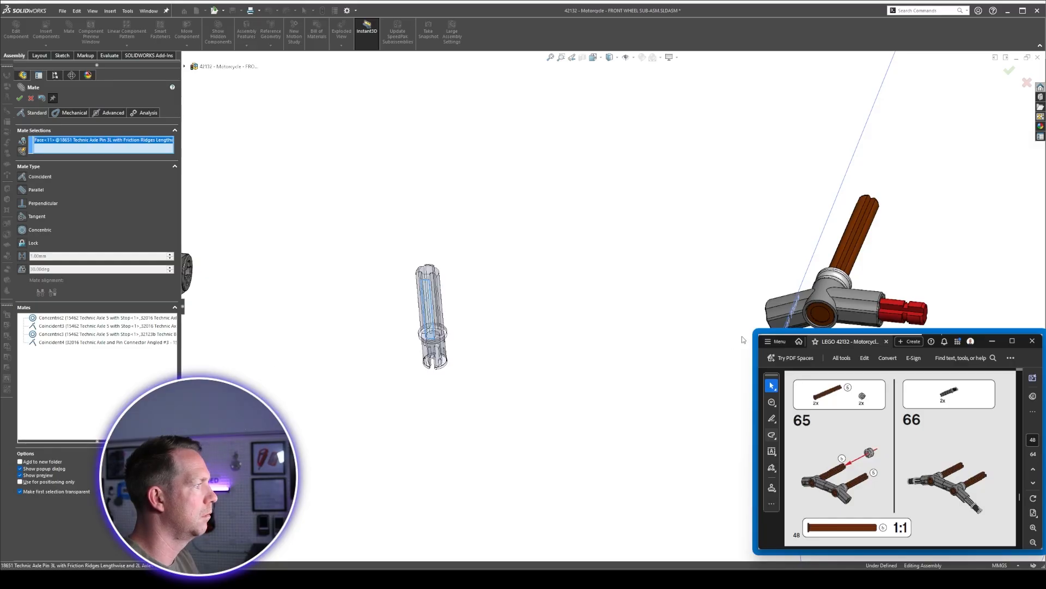
scroll(764, 304, down, 3)
click(773, 288)
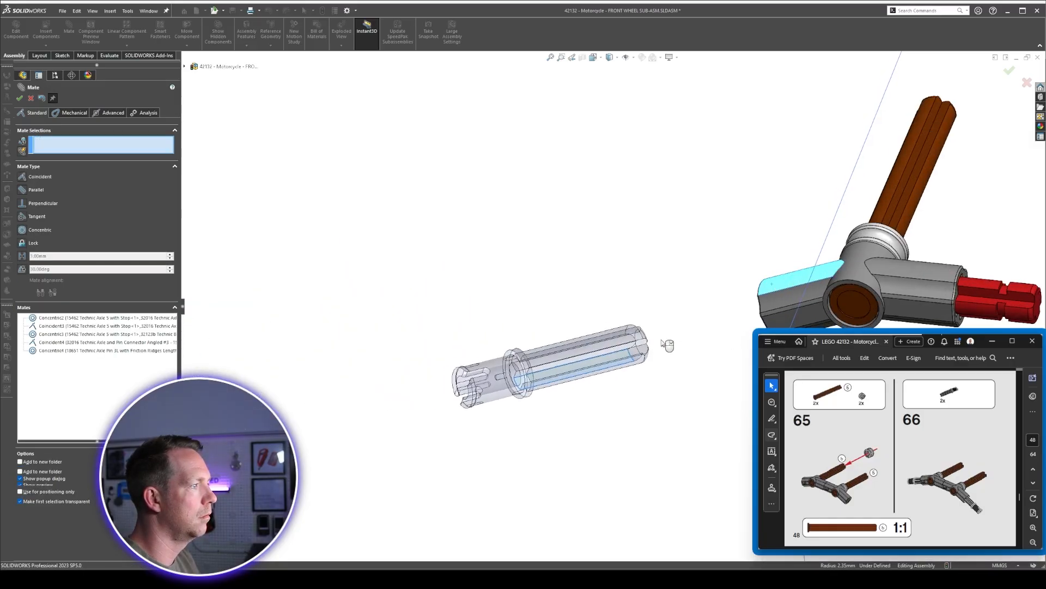
Add a tangent mate between the axle pin and the angled connector to seat the pin in the arm.
click(647, 338)
middle_drag(649, 340, 614, 367)
click(685, 327)
right_click(685, 326)
Fix the axle pin's rotation with a parallel mate to the angled connector and finish mating.
scroll(613, 329, down, 5)
click(568, 350)
click(613, 314)
right_click(612, 315)
scroll(597, 353, up, 3)
scroll(597, 353, up, 3)
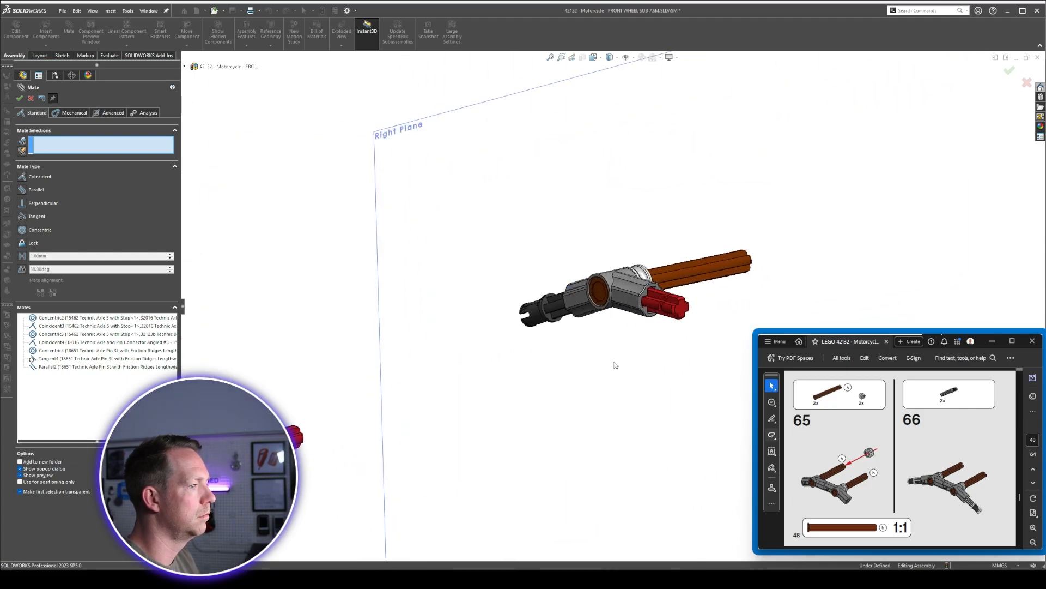
scroll(614, 367, up, 2)
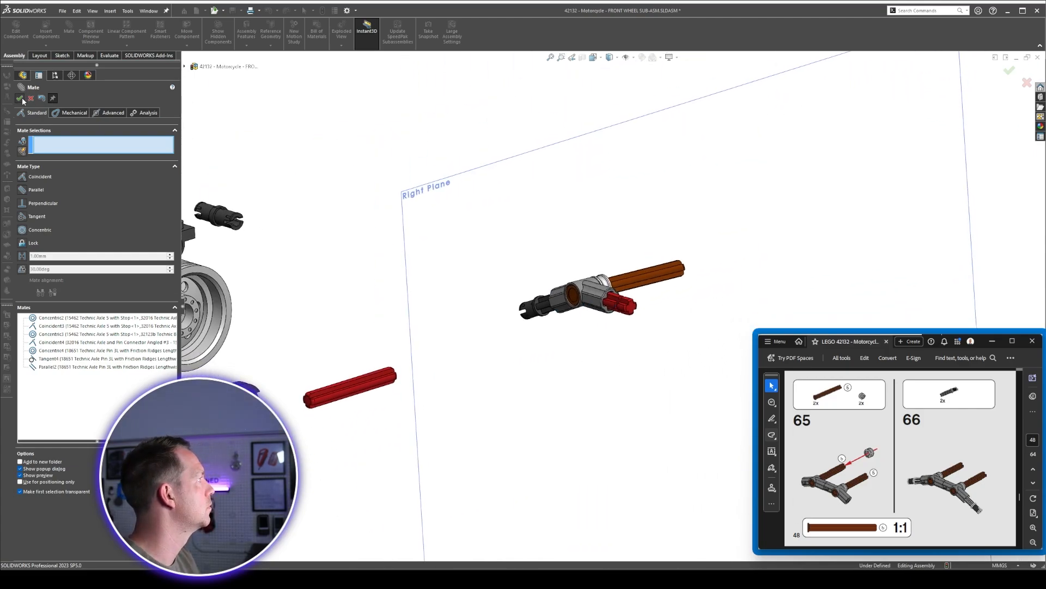
key(Escape)
Add the Technic Axle 5 with Stop, the half bush and the Axle Pin 3L to the existing mirror about the Right Plane.
scroll(648, 303, up, 2)
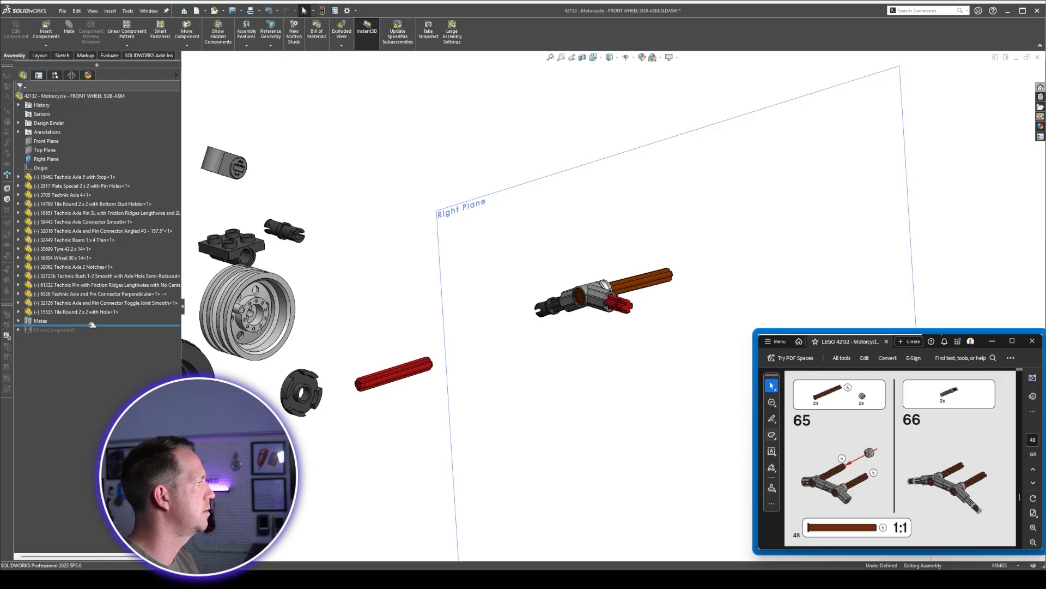
scroll(570, 317, down, 5)
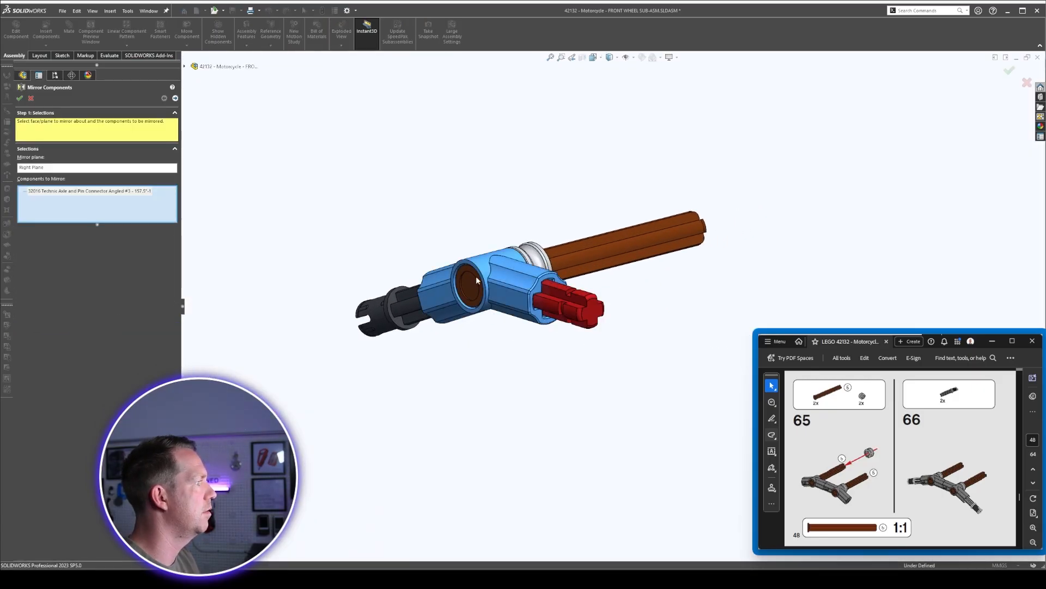
middle_drag(478, 281, 523, 322)
scroll(563, 359, down, 3)
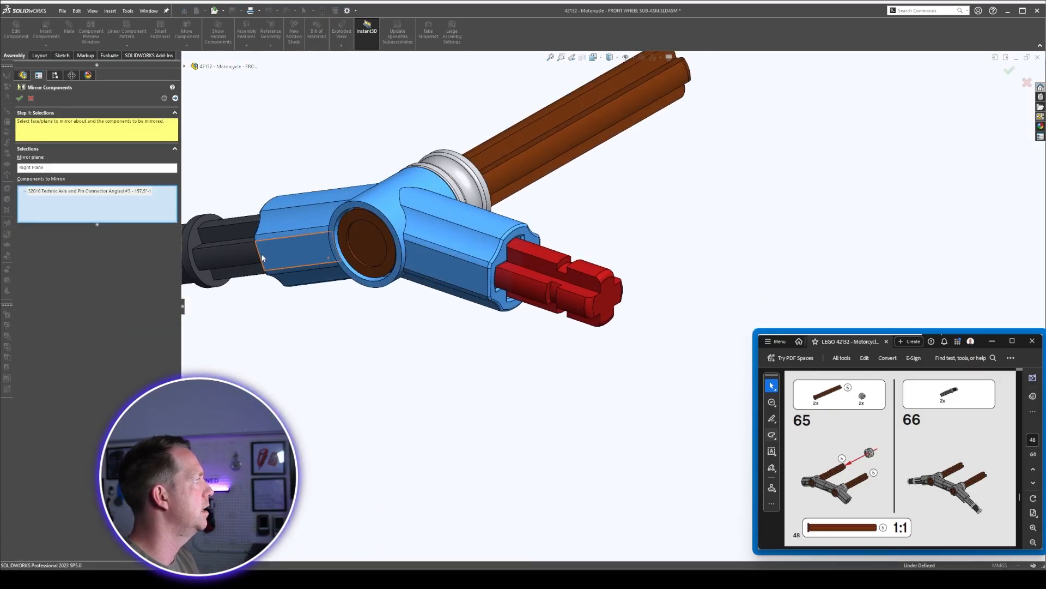
click(366, 243)
click(462, 177)
scroll(305, 262, up, 1)
click(277, 273)
right_click(277, 274)
scroll(488, 376, up, 5)
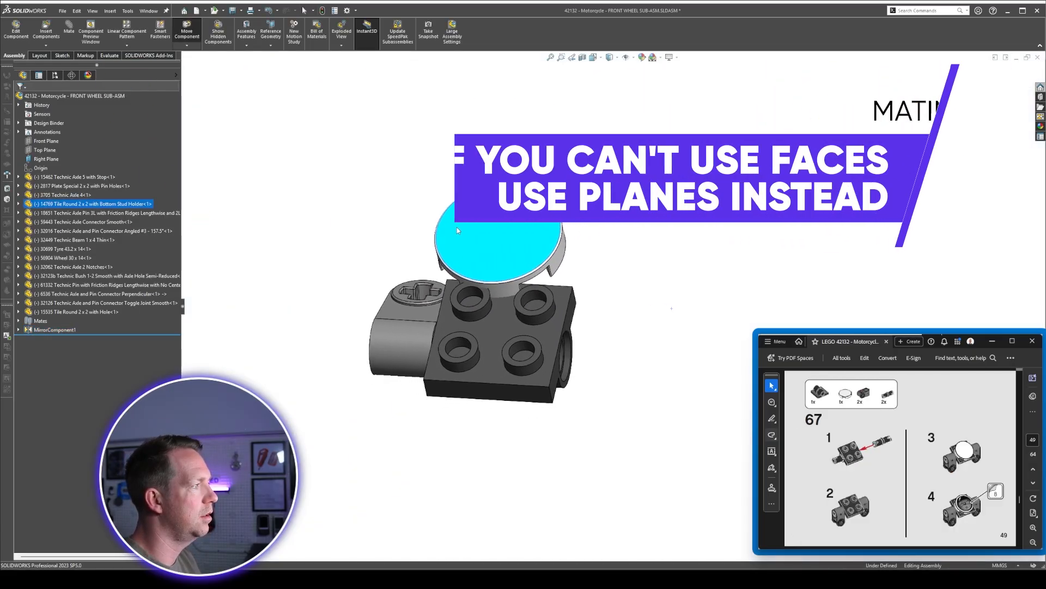
Move the 14769 round tile over the studs of the 2 x 2 plate and show the tile's Front plane.
drag(456, 227, 460, 250)
drag(541, 280, 585, 272)
middle_drag(644, 294, 642, 314)
click(502, 263)
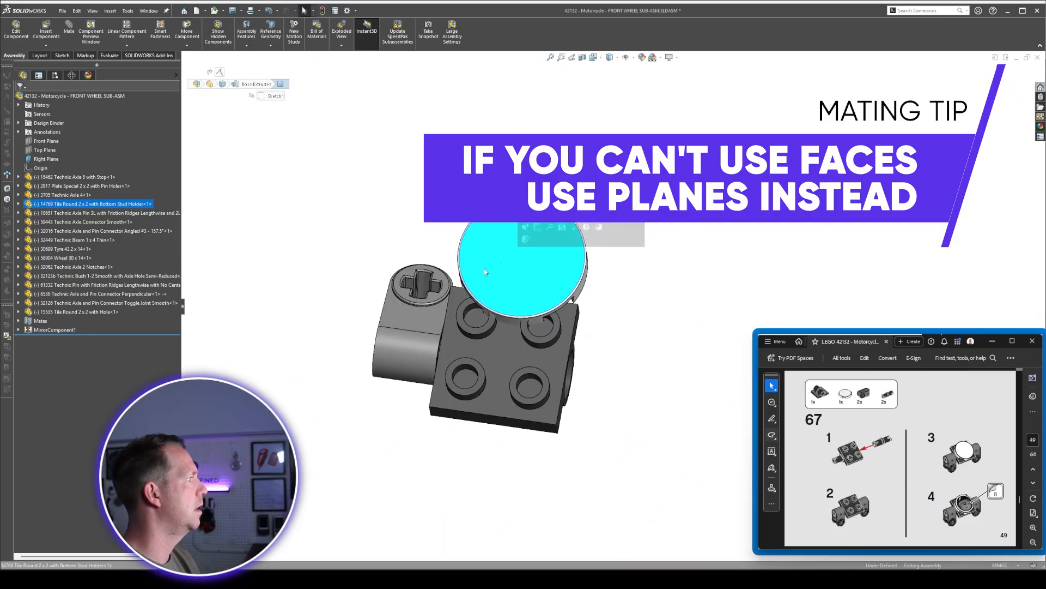
click(18, 204)
click(93, 204)
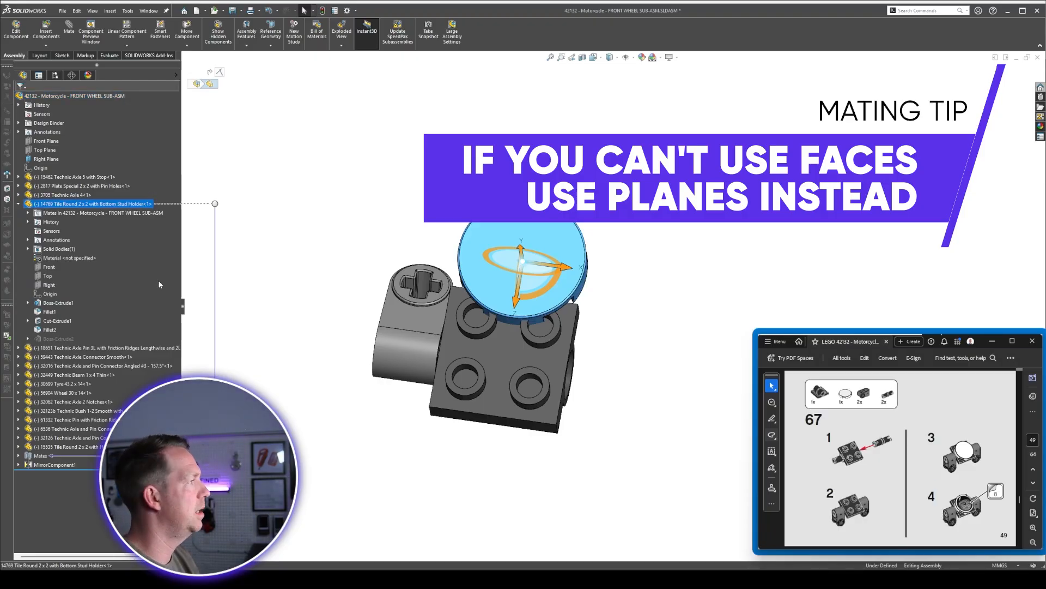
click(49, 266)
middle_drag(564, 270, 607, 392)
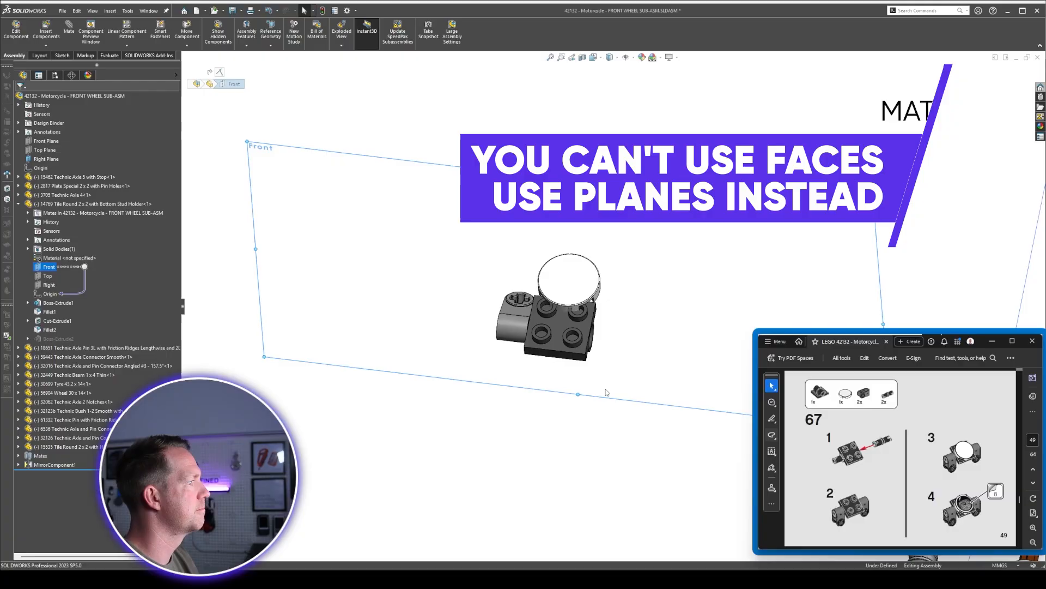
Isolate the 2817 Plate Special 2 x 2 and the 14769 round tile from the rest of the assembly.
click(561, 330)
ctrl+click(574, 291)
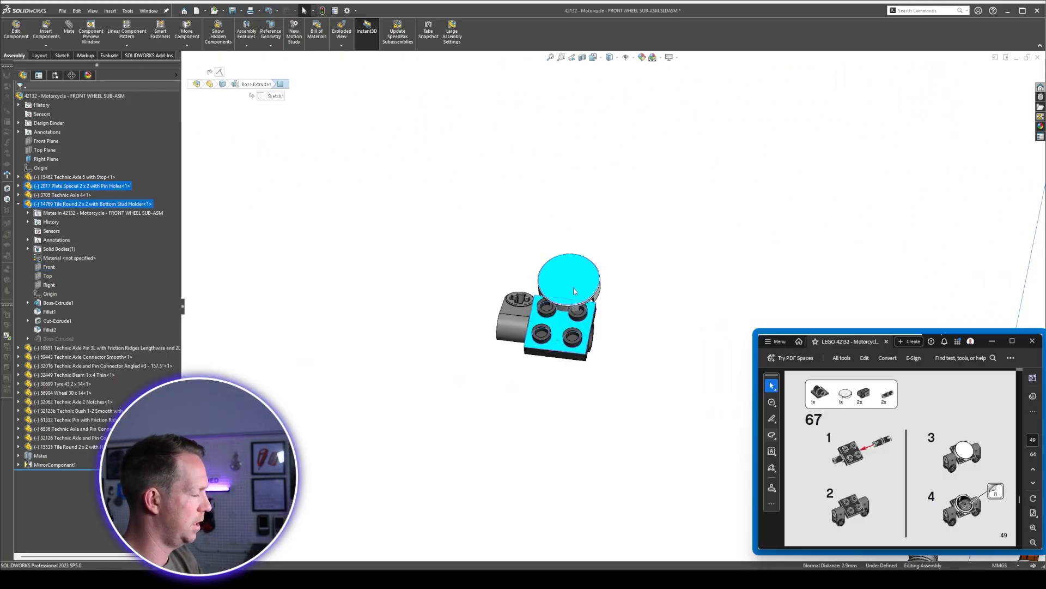
right_click(574, 291)
click(617, 393)
Mate the Front plane of the 2 x 2 plate coincident with the Front plane of the round tile.
click(559, 326)
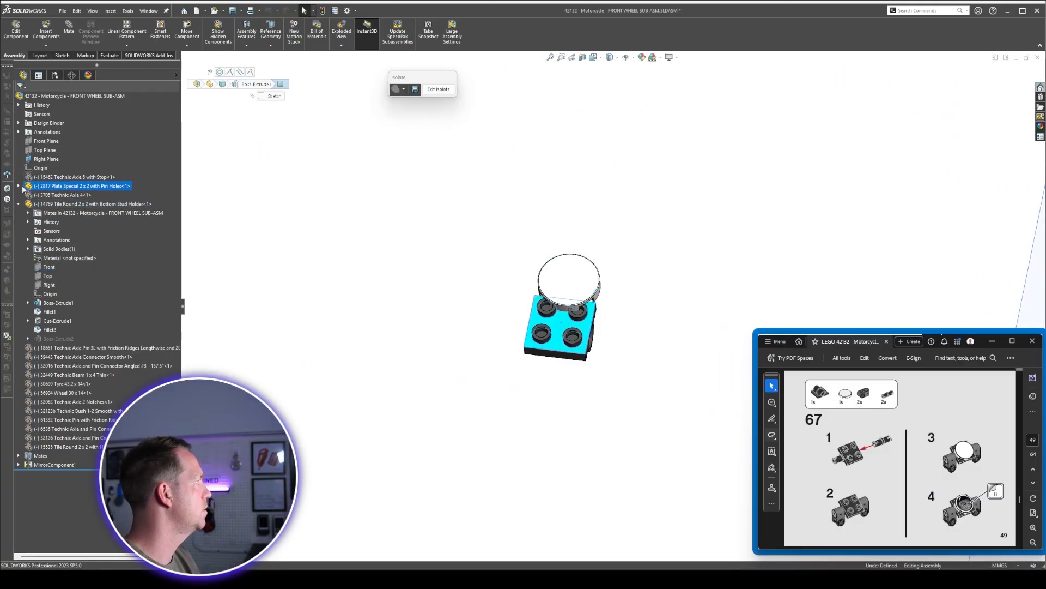
click(19, 186)
click(334, 205)
click(48, 249)
scroll(521, 302, up, 2)
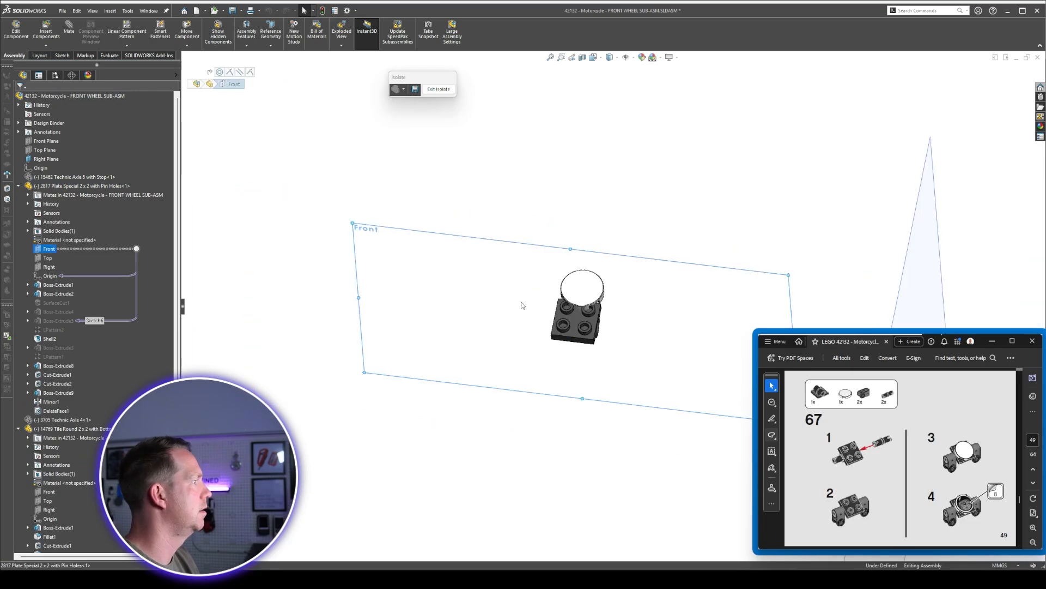
middle_drag(521, 305, 493, 310)
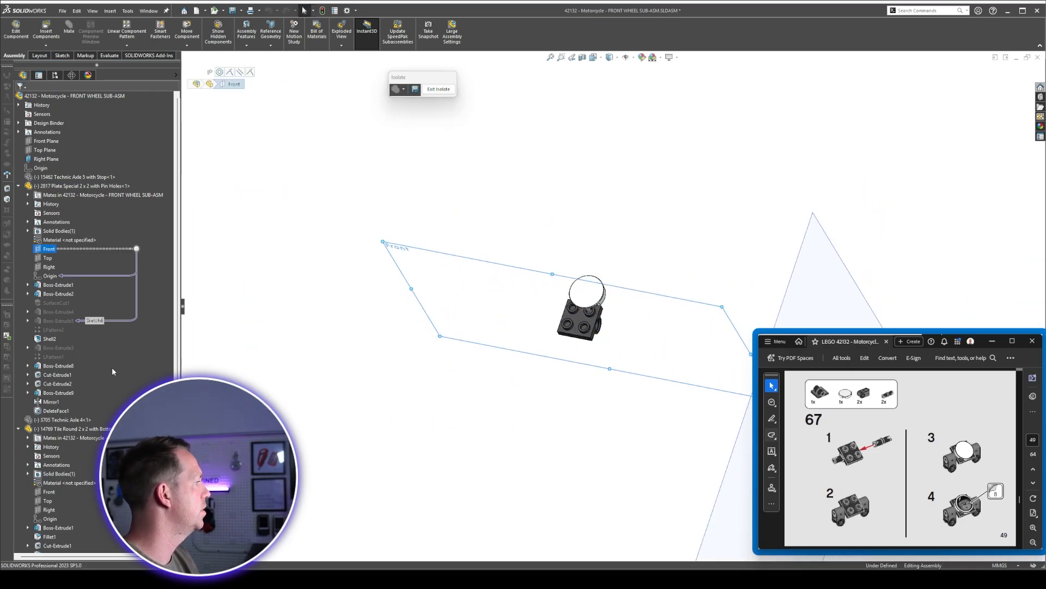
scroll(113, 371, down, 1)
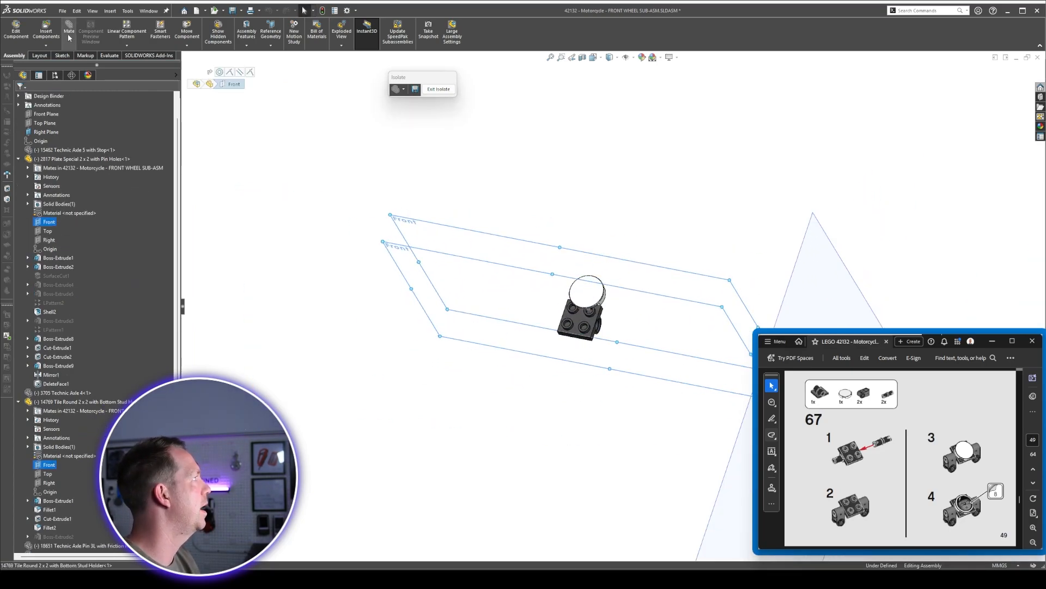
click(685, 255)
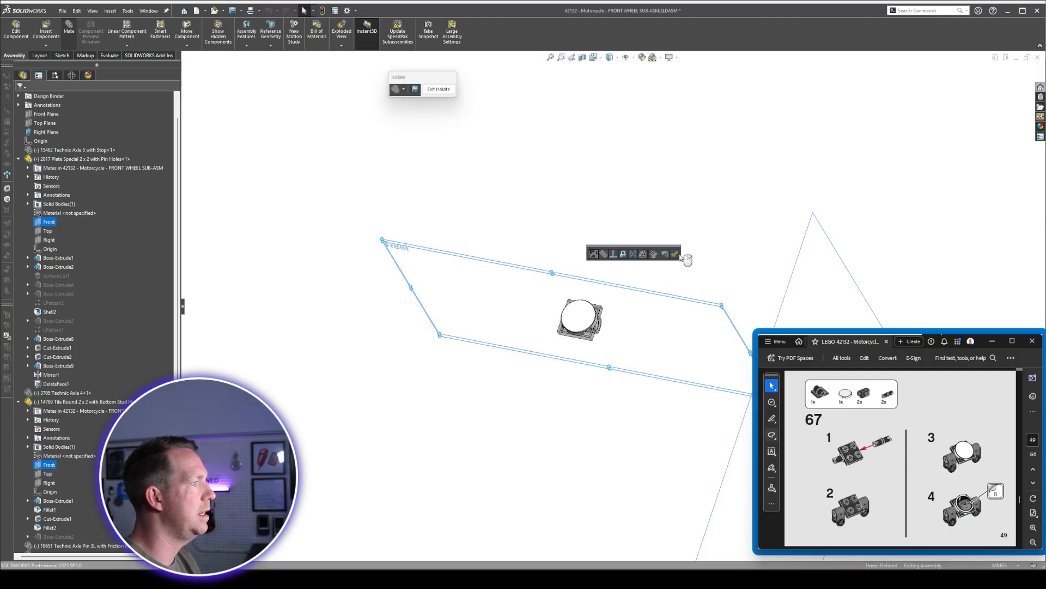
key(Escape)
Mate the Right planes of the round tile and the 2 x 2 plate coincident to centre the tile.
scroll(599, 335, down, 5)
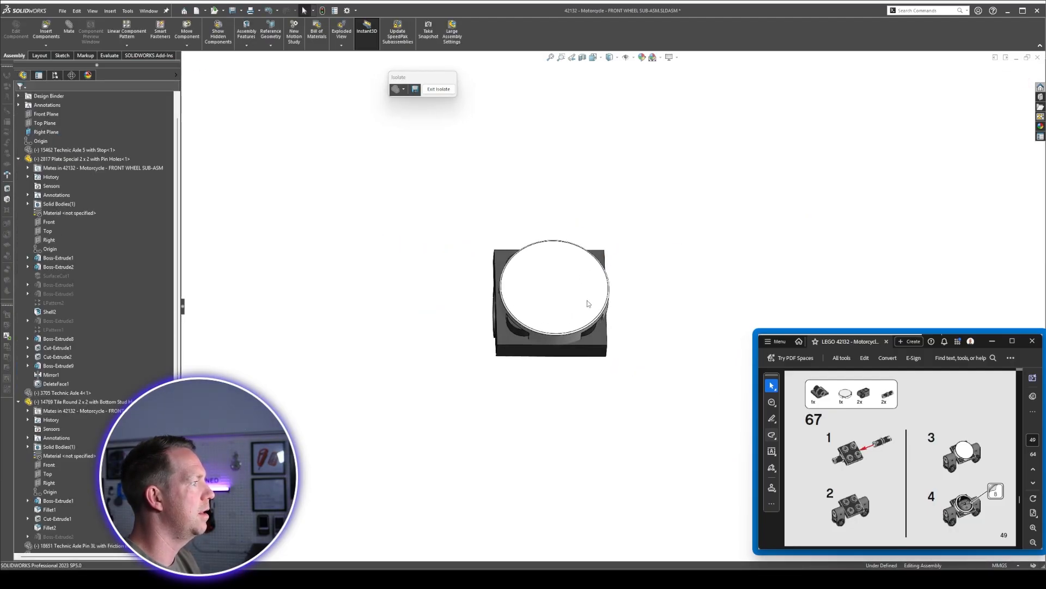
click(44, 483)
ctrl+click(46, 240)
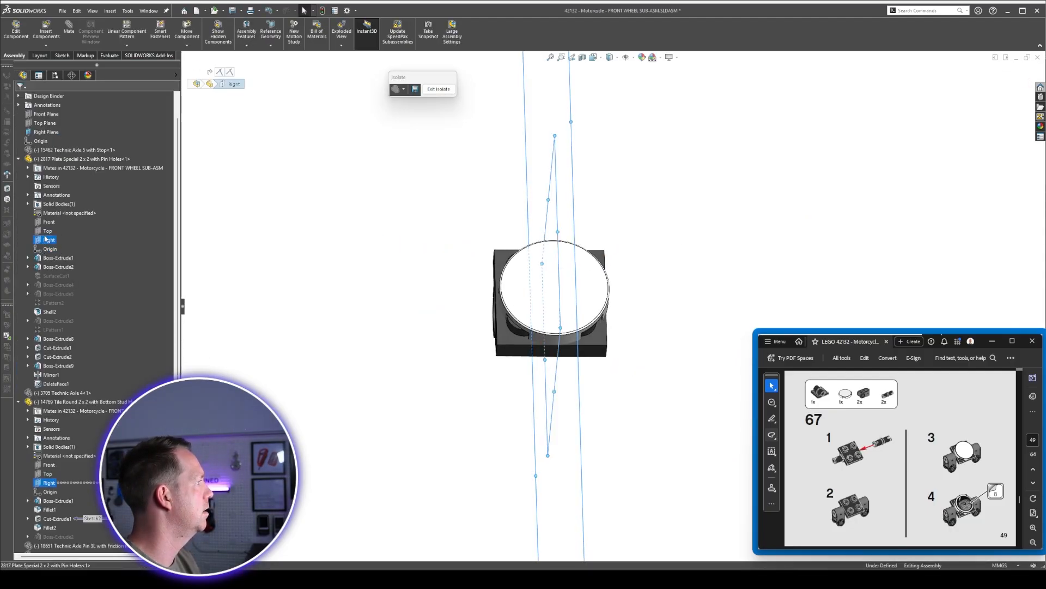
click(71, 38)
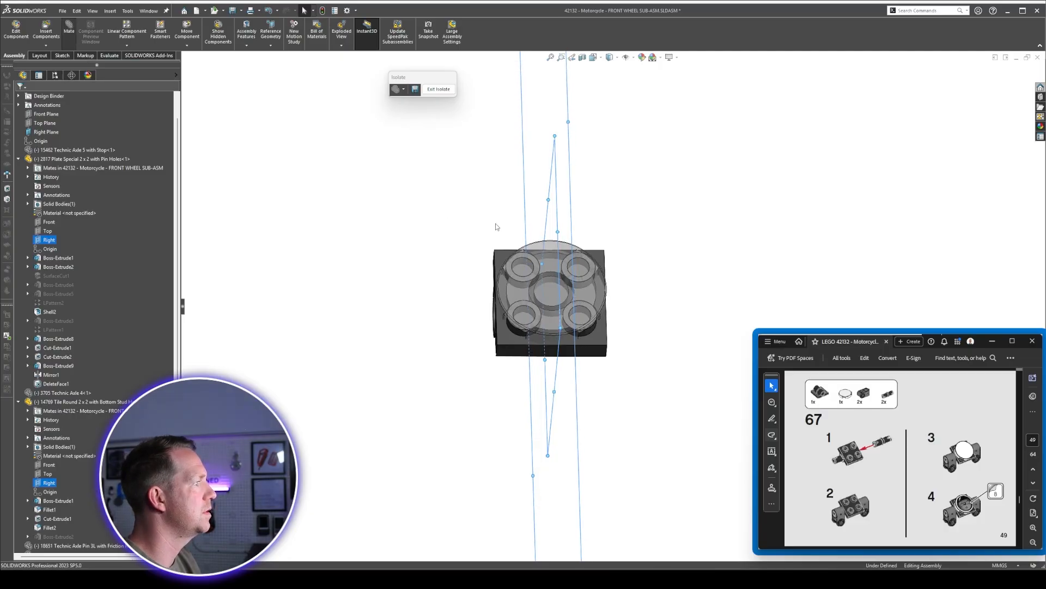
click(486, 212)
click(19, 100)
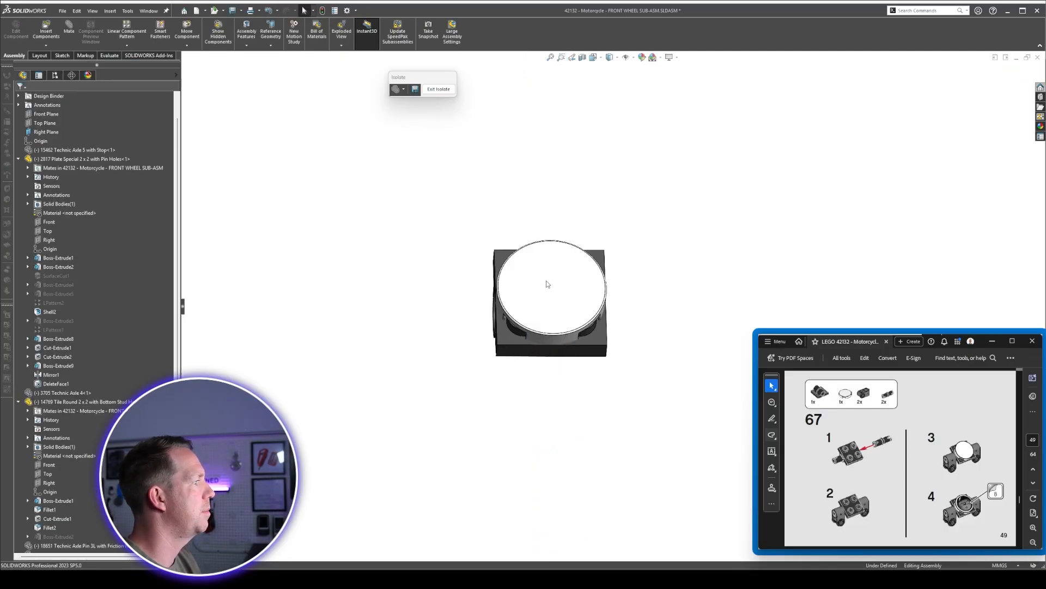
Lift the tile off the plate and mate its underside rim coincident with the plate's upper face.
scroll(610, 321, down, 3)
middle_drag(610, 320, 565, 253)
scroll(565, 254, down, 2)
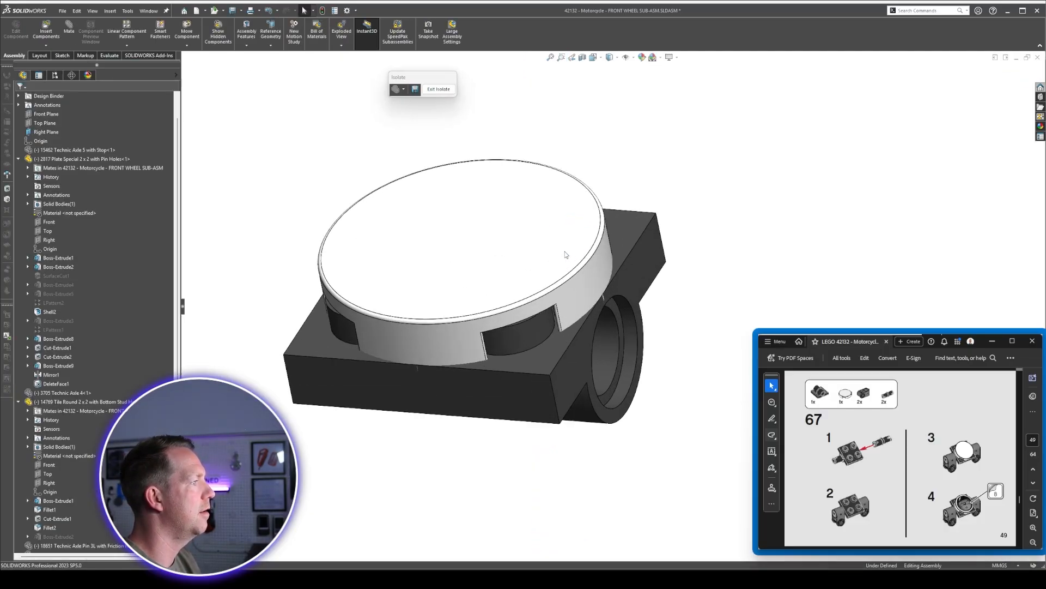
click(583, 295)
click(221, 71)
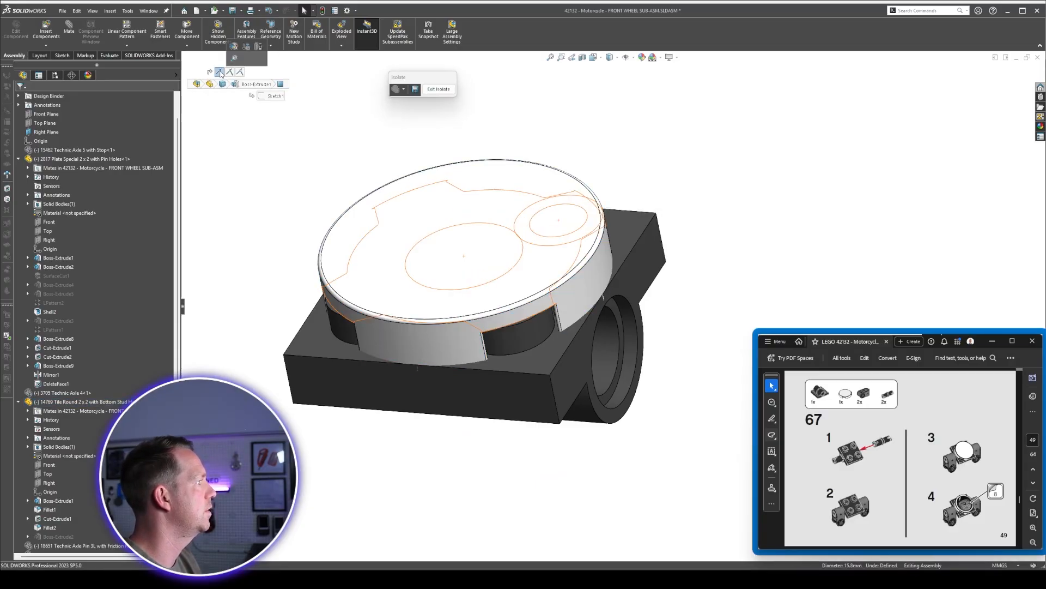
key(Escape)
drag(448, 269, 447, 215)
click(627, 164)
ctrl+click(599, 216)
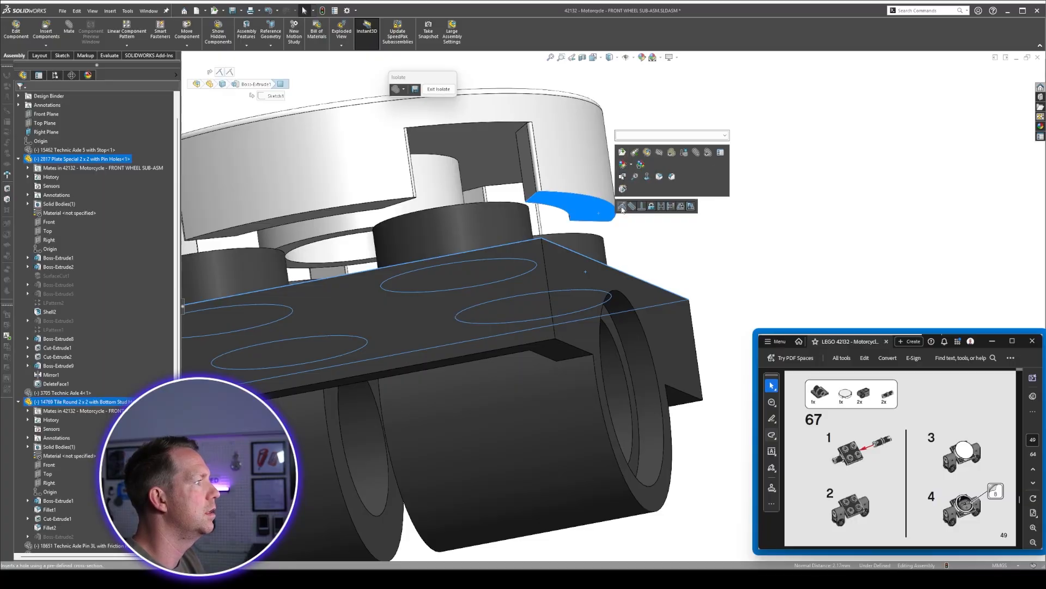
click(622, 207)
middle_drag(667, 303, 660, 336)
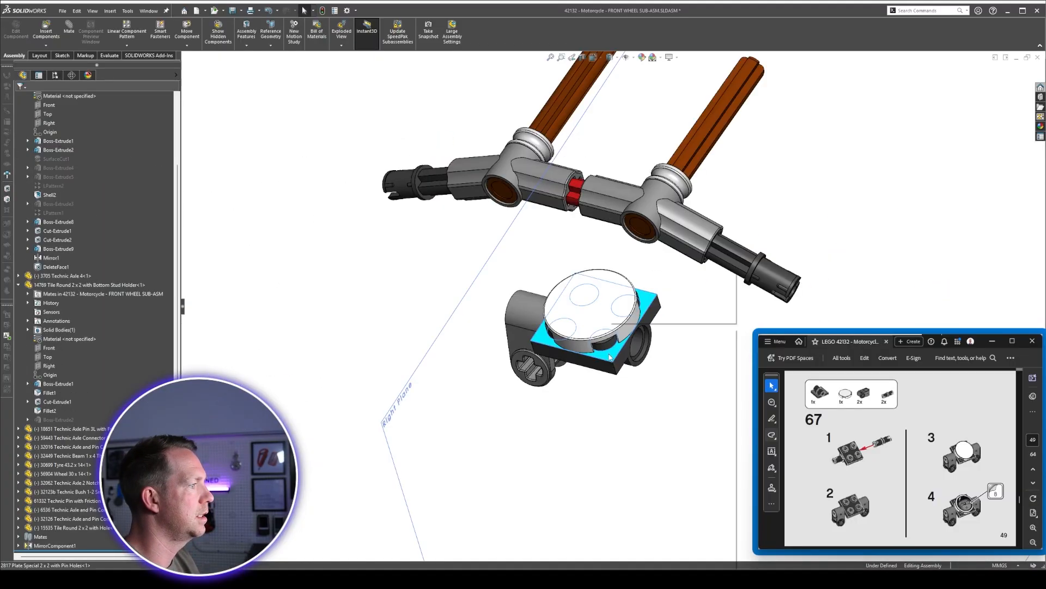
Move the fork half with the angled connector back toward the centre so it meets its mirrored copy at the red axle.
right_click(605, 267)
click(655, 362)
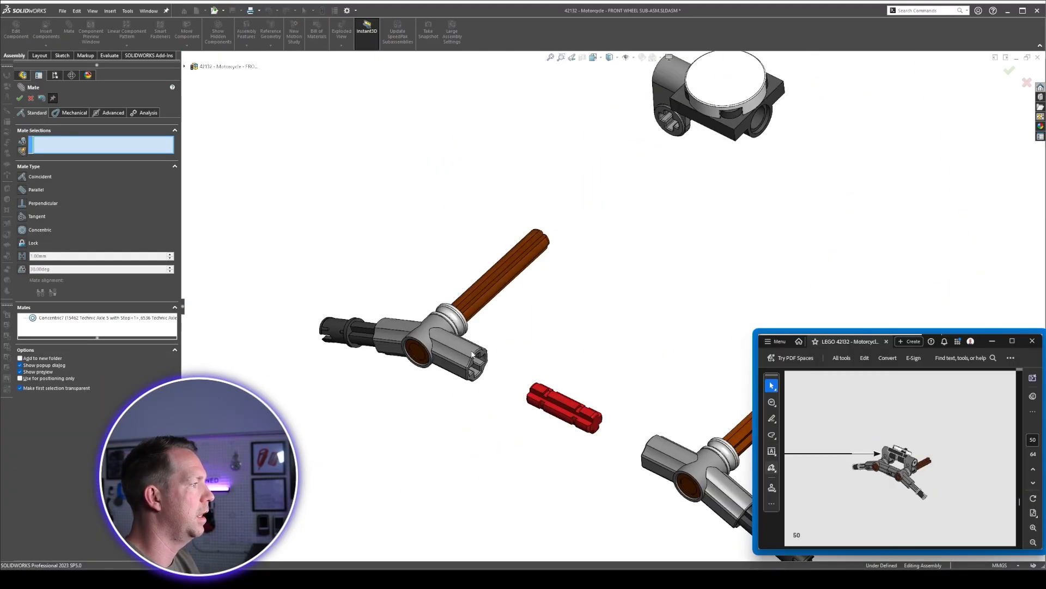
drag(472, 353, 579, 422)
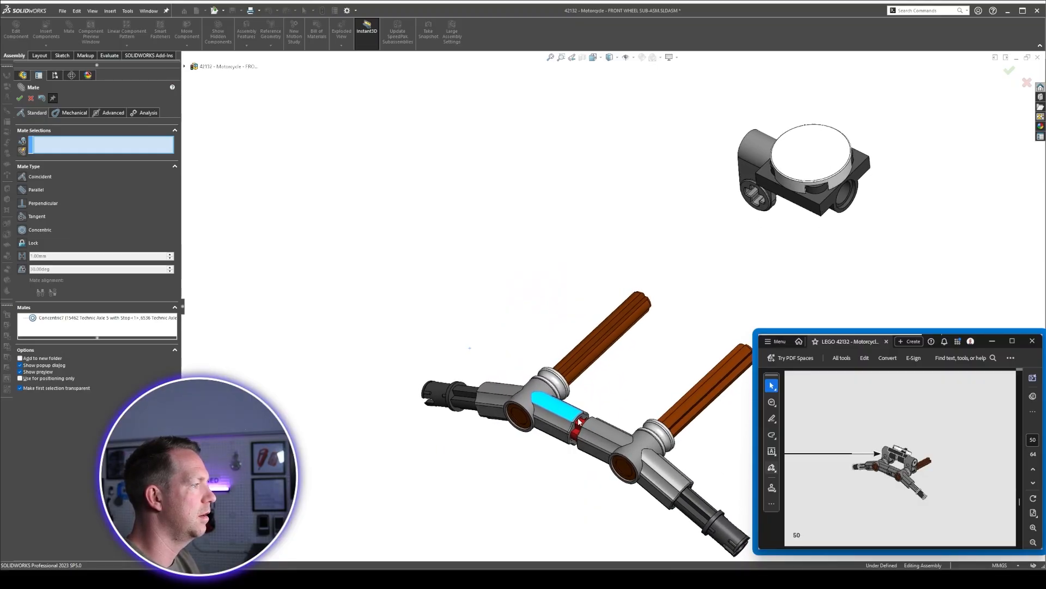
Mate the end face of the 6536 perpendicular connector coincident with the half bush on the brown axle and finish mating.
click(767, 208)
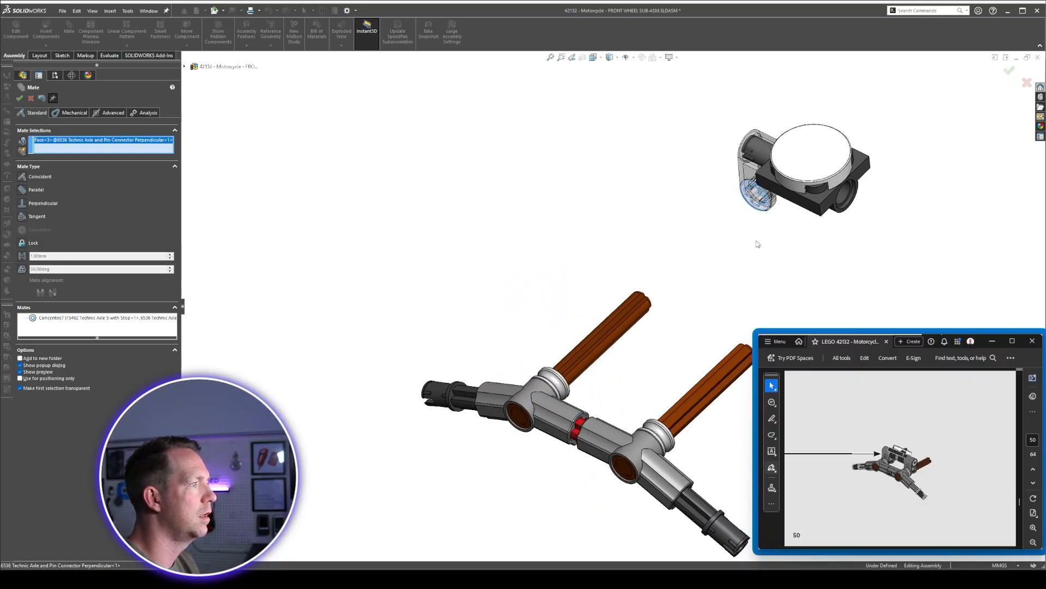
scroll(757, 243, up, 4)
middle_drag(755, 245, 656, 369)
scroll(614, 330, down, 5)
scroll(615, 330, down, 3)
click(615, 327)
scroll(656, 369, up, 7)
scroll(686, 314, down, 3)
scroll(627, 315, down, 2)
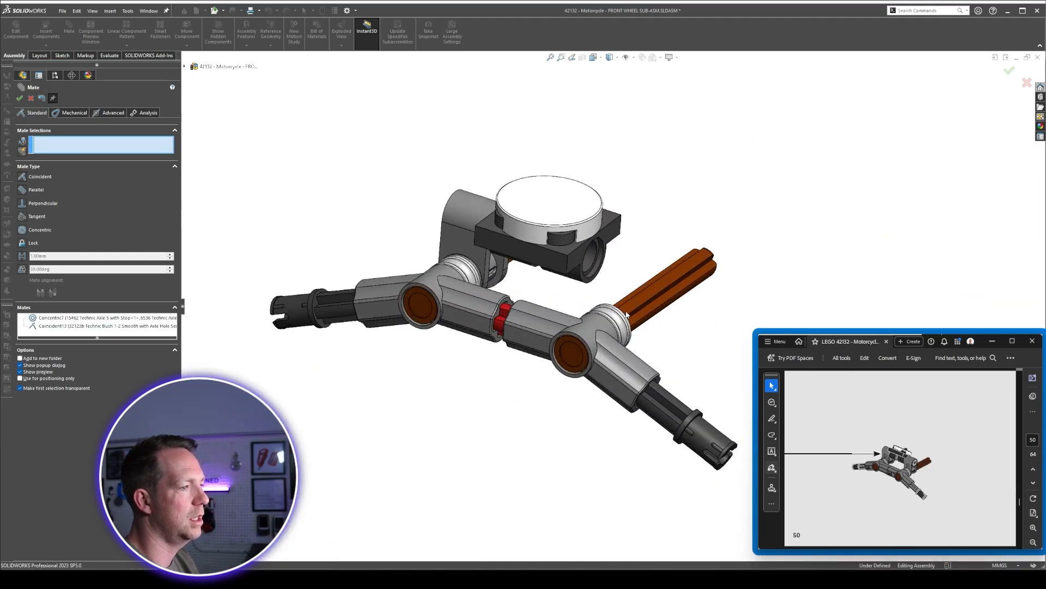
middle_drag(627, 315, 626, 309)
scroll(627, 310, down, 1)
key(Escape)
Edit the component mirror to include the 6536 Technic Axle and Pin Connector Perpendicular.
scroll(111, 405, down, 3)
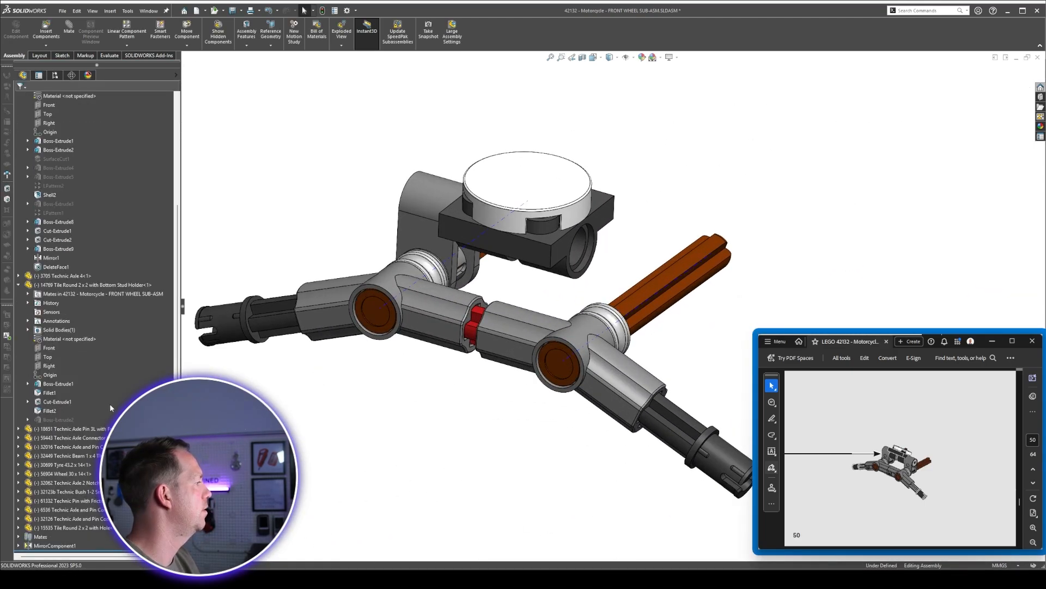
click(62, 546)
click(73, 524)
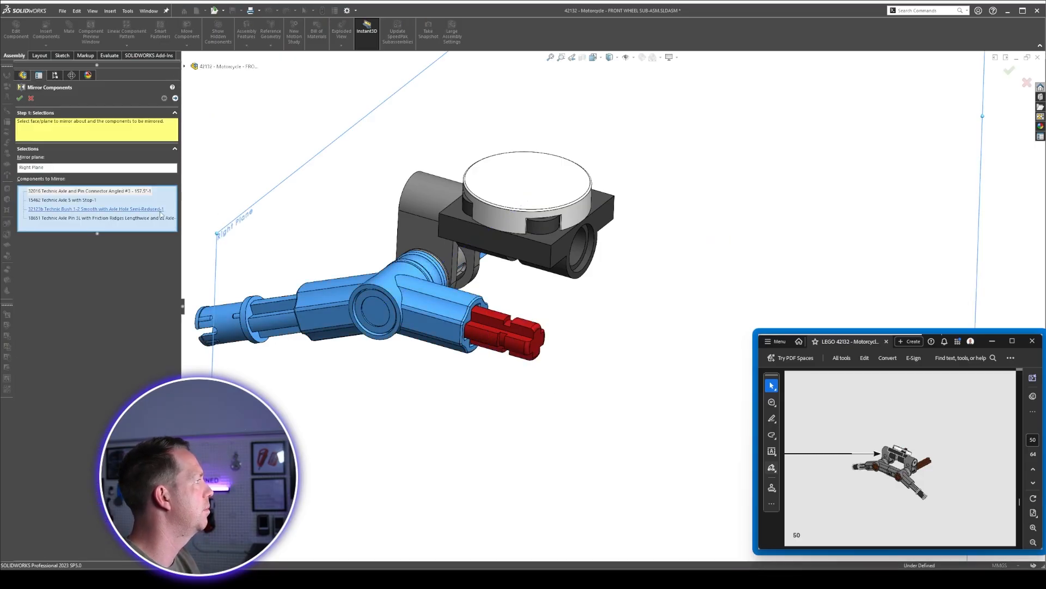
click(429, 238)
middle_drag(429, 239, 419, 268)
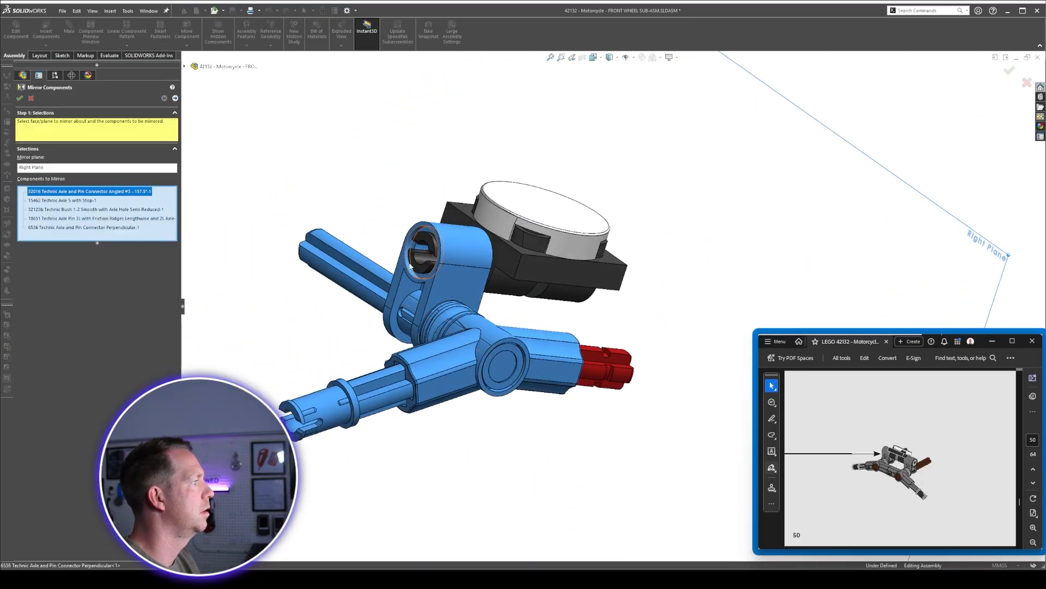
right_click(417, 266)
middle_drag(697, 376, 674, 360)
scroll(674, 360, up, 4)
scroll(957, 458, down, 2)
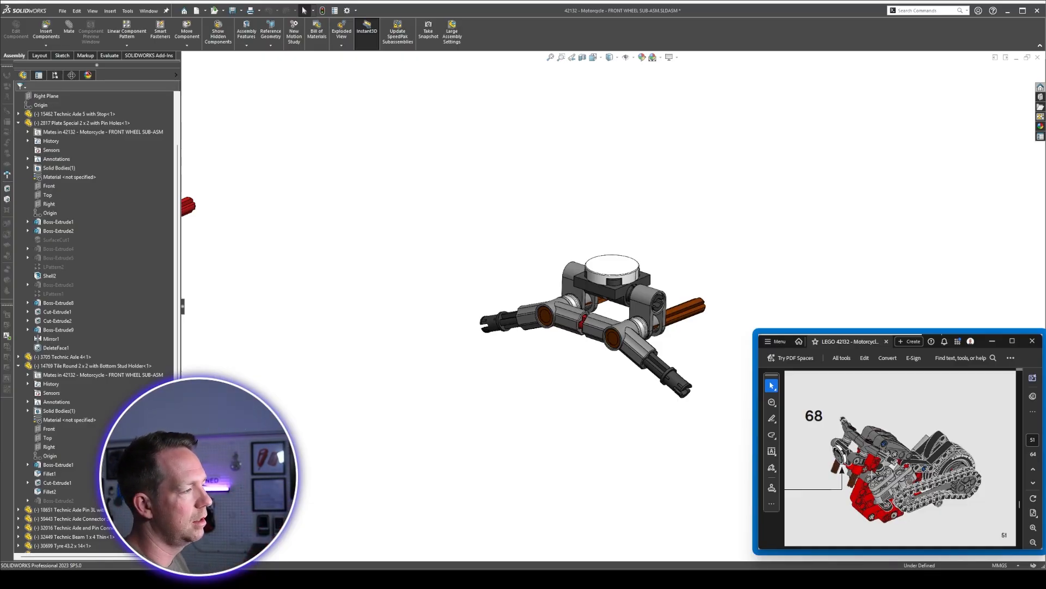
Advance the instructions to step 69 and move the 32449 Technic Beam 1 x 4 Thin beside the ends of the brown axles.
scroll(871, 474, down, 2)
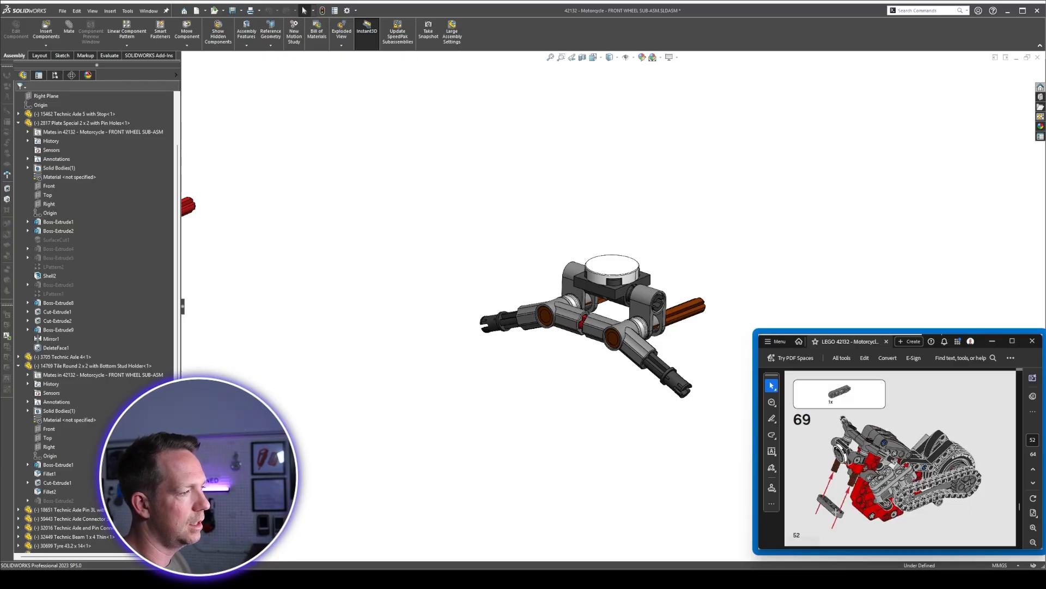
scroll(609, 371, up, 6)
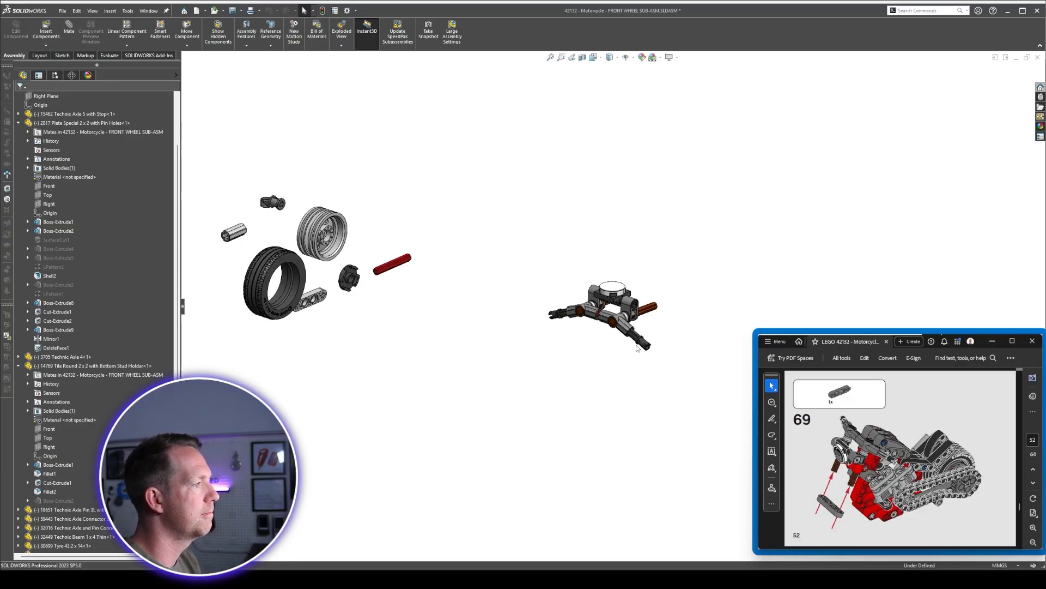
middle_drag(609, 371, 545, 392)
scroll(496, 372, down, 4)
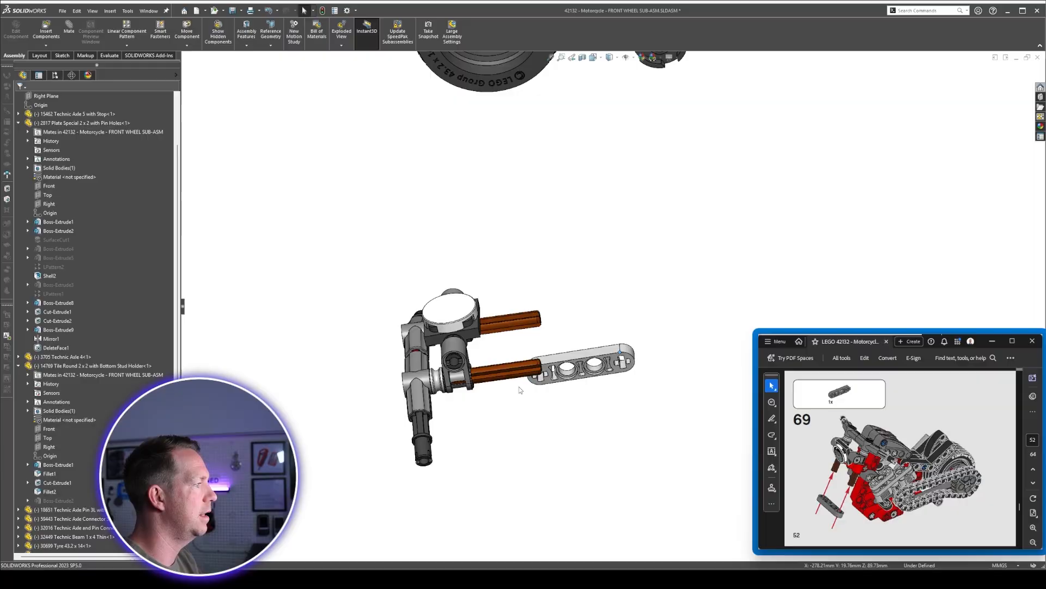
Mate the axle hole at one end of the thin beam concentric with the first brown axle.
click(74, 40)
scroll(567, 341, down, 5)
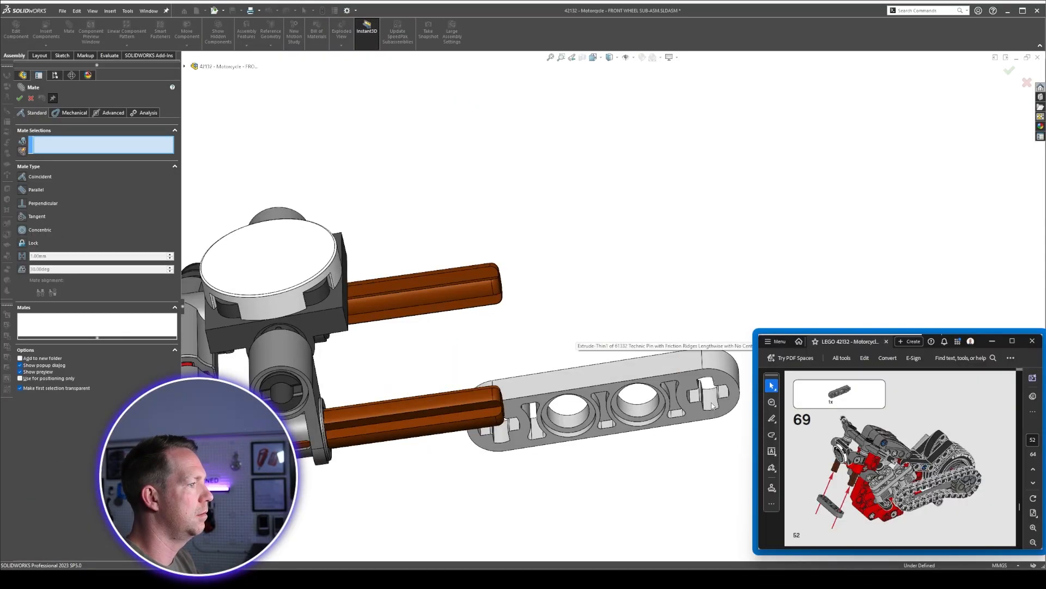
click(712, 403)
click(480, 287)
scroll(492, 391, down, 2)
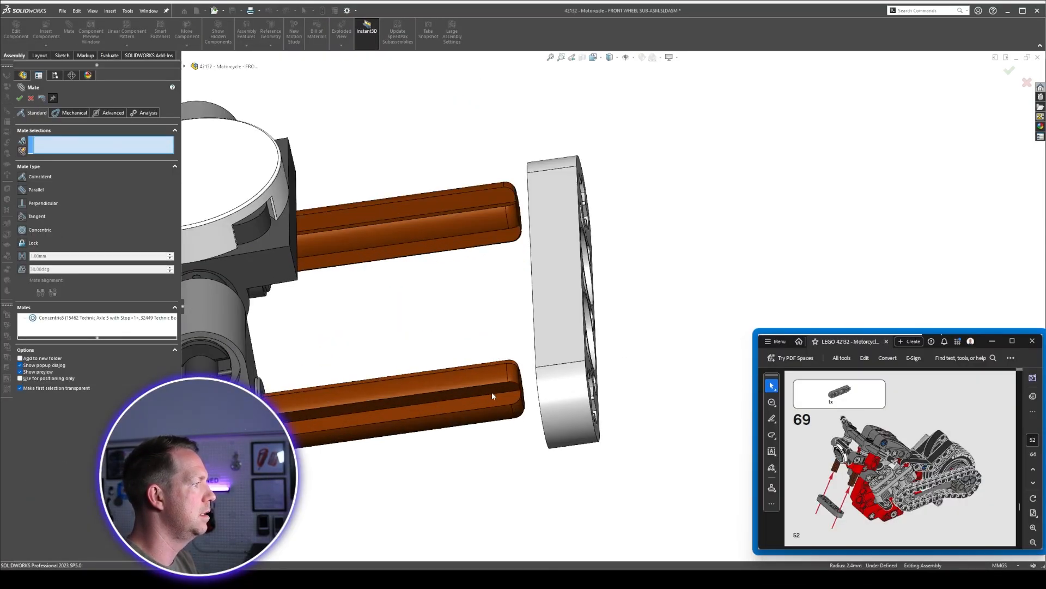
Mate the rounded other end of the thin beam concentric with the second brown axle.
click(557, 404)
right_click(558, 403)
middle_drag(609, 312, 648, 338)
scroll(581, 405, up, 3)
scroll(605, 458, down, 8)
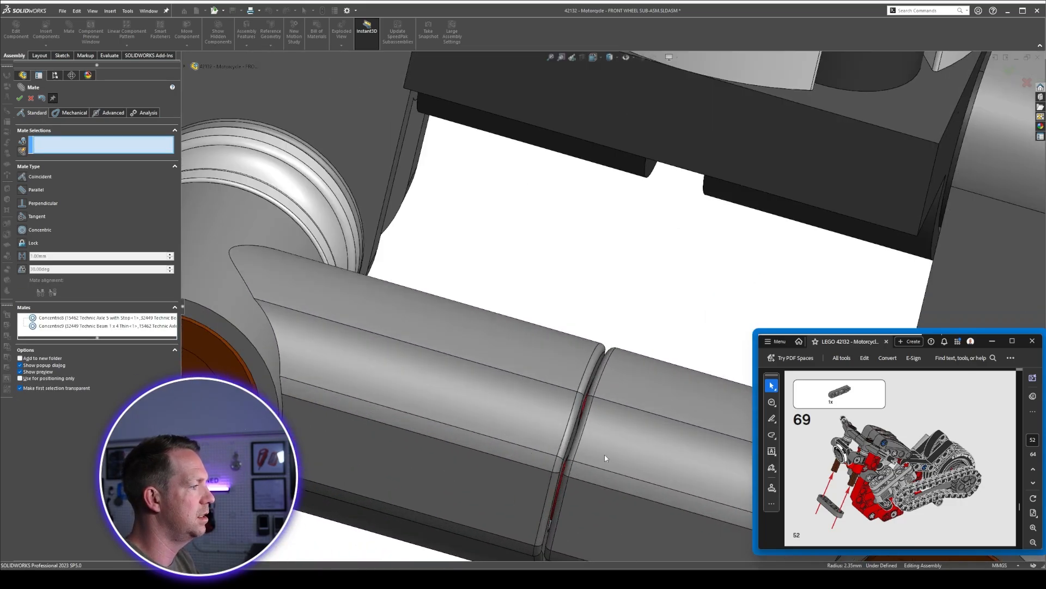
Slide the 32449 thin beam partway along both brown axles while the first axle is temporarily fixed.
scroll(597, 374, up, 6)
middle_drag(616, 323, 662, 351)
click(661, 353)
drag(661, 352, 683, 349)
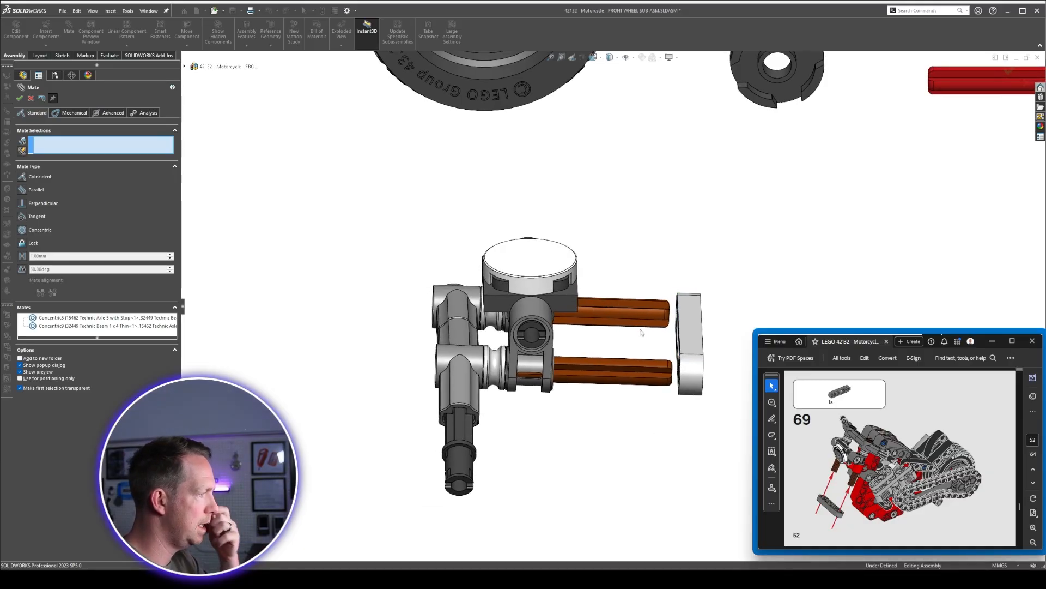
scroll(673, 364, down, 2)
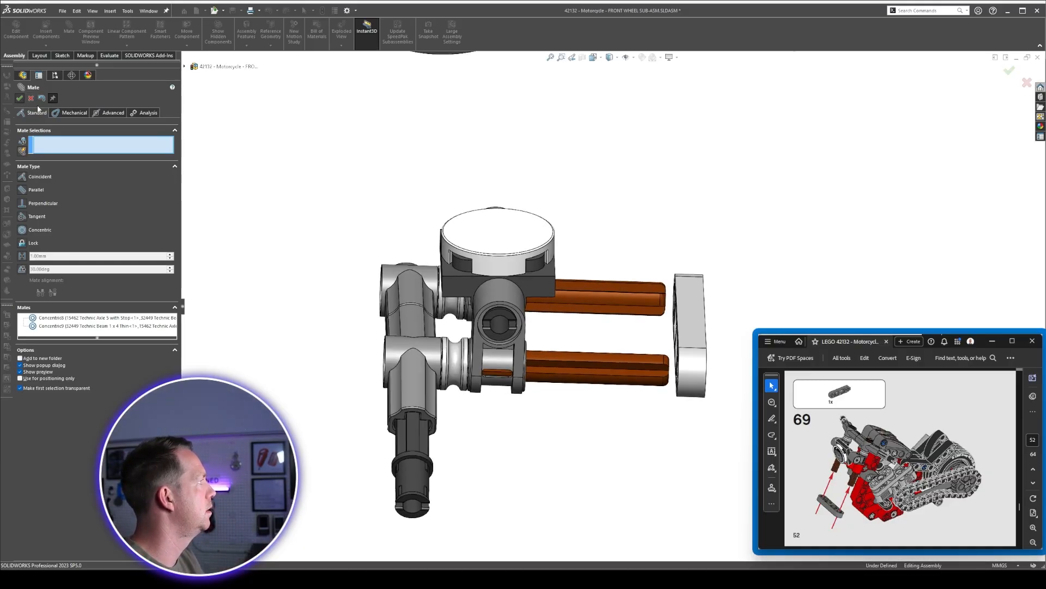
click(21, 98)
right_click(600, 301)
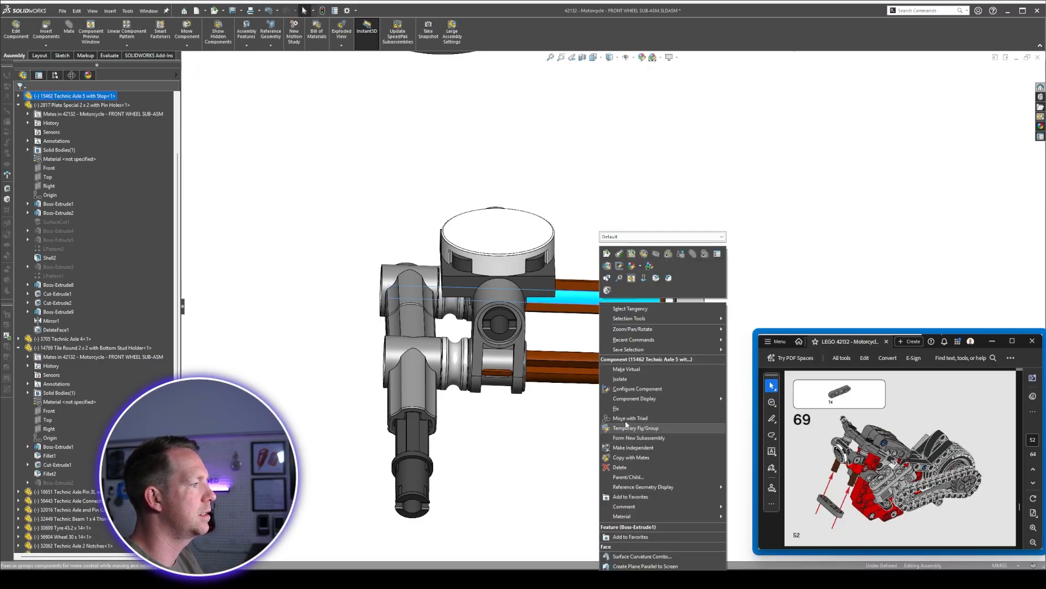
click(621, 407)
drag(698, 333, 612, 344)
right_click(568, 295)
click(593, 419)
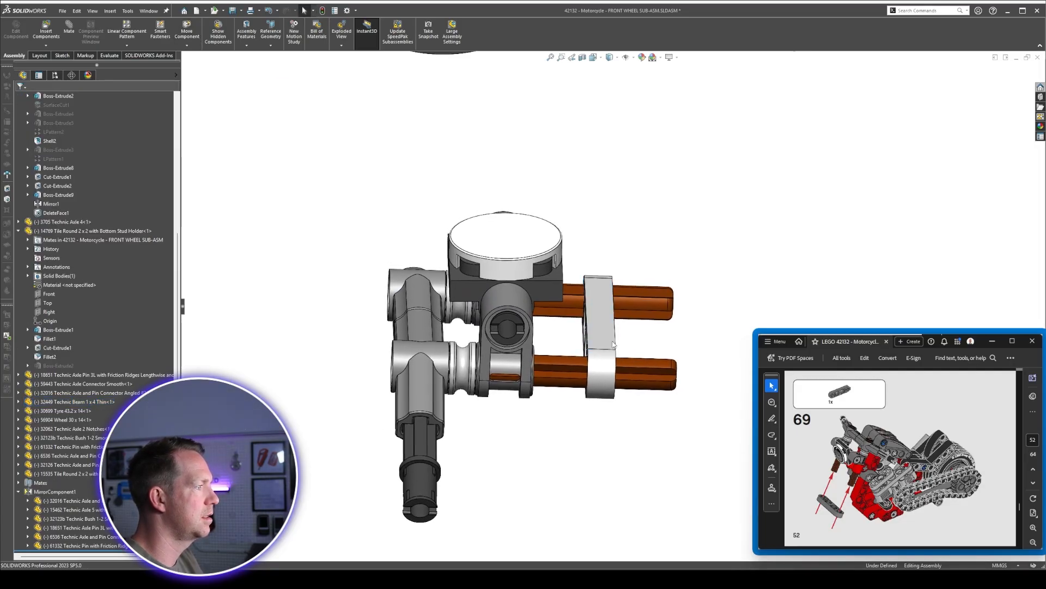
Advance the instructions to step 70 and move the 59443 Technic Axle Connector Smooth beside the end of the farther brown axle.
scroll(613, 344, up, 5)
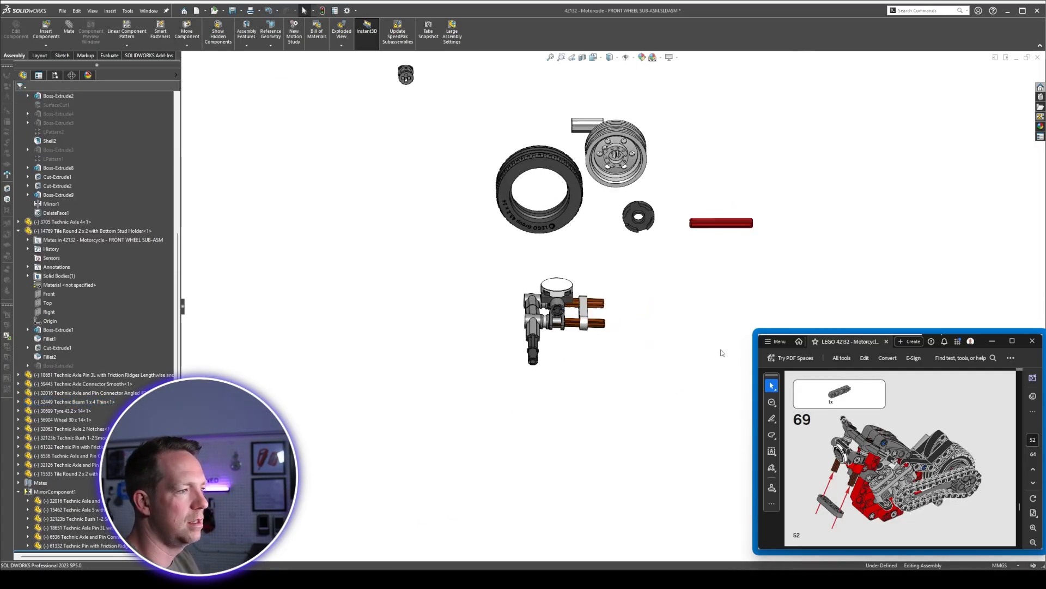
scroll(887, 460, down, 1)
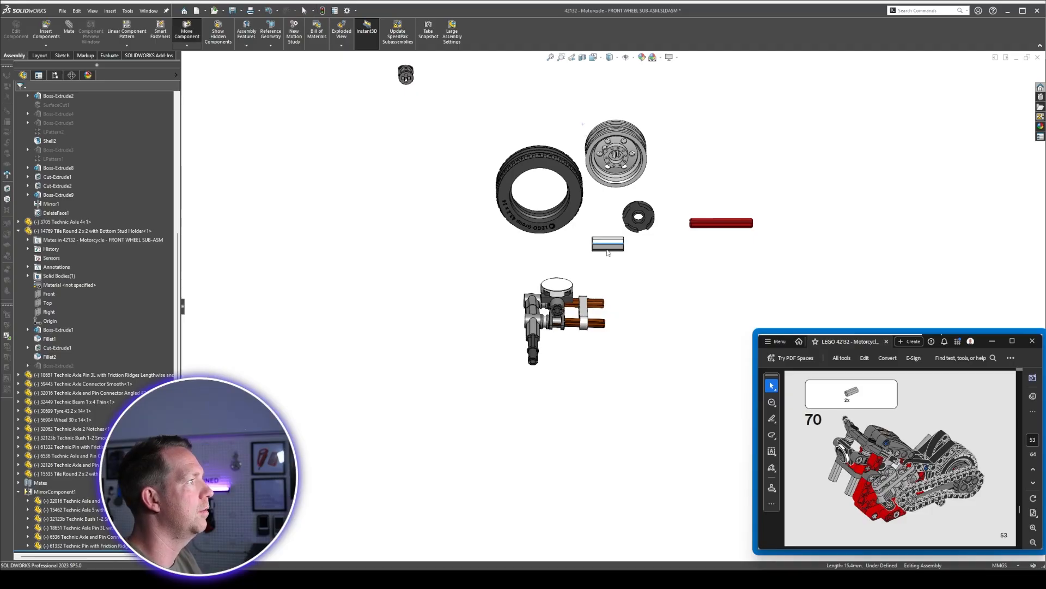
drag(607, 252, 628, 310)
scroll(646, 303, down, 5)
middle_drag(646, 303, 637, 332)
drag(802, 303, 447, 337)
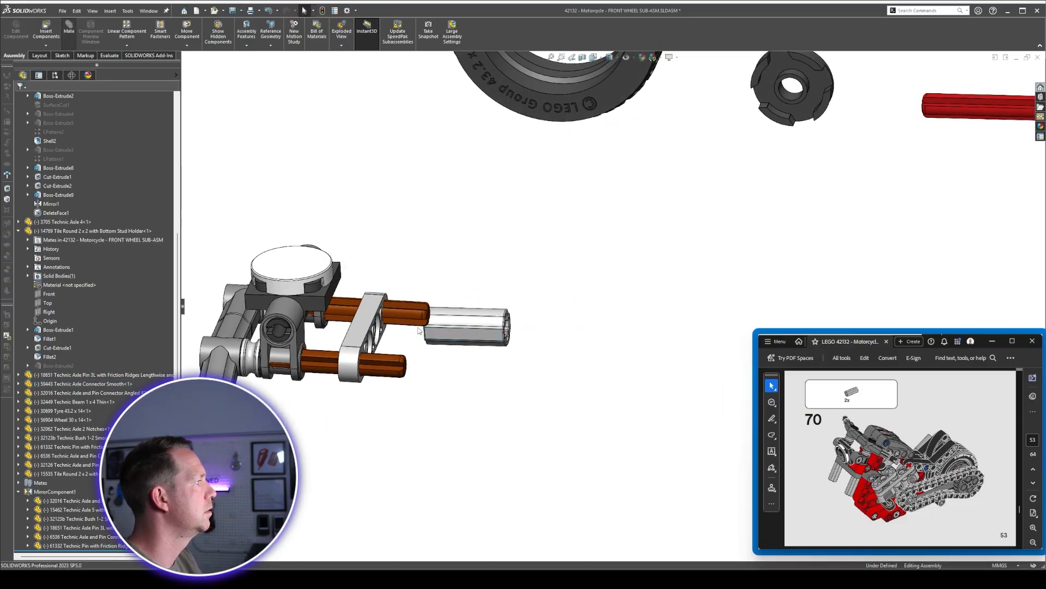
Mate the smooth axle connector concentric with the 15462 Technic Axle 5 with Stop.
key(m)
scroll(422, 327, down, 3)
click(558, 292)
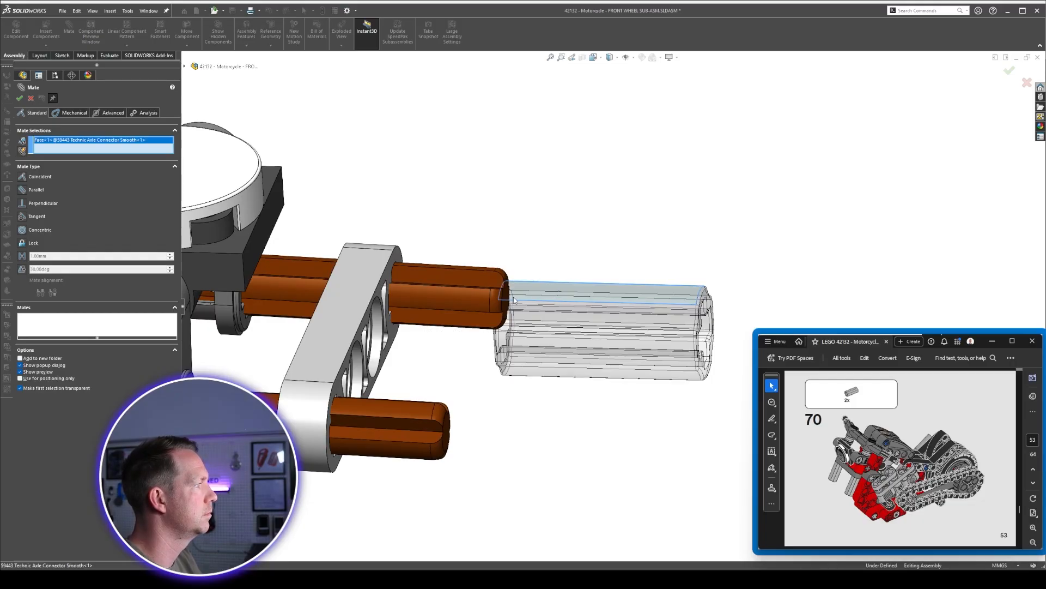
click(458, 298)
right_click(457, 298)
scroll(462, 301, up, 5)
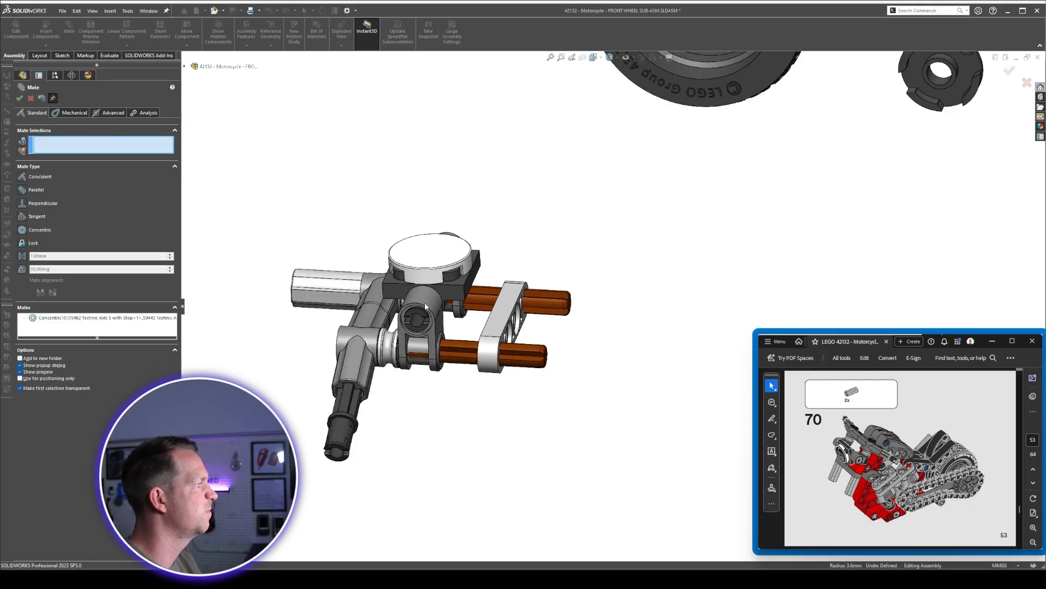
Mate the end face of the smooth axle connector coincident with the outer face of the thin beam.
scroll(600, 332, down, 3)
click(603, 336)
middle_drag(603, 337, 334, 379)
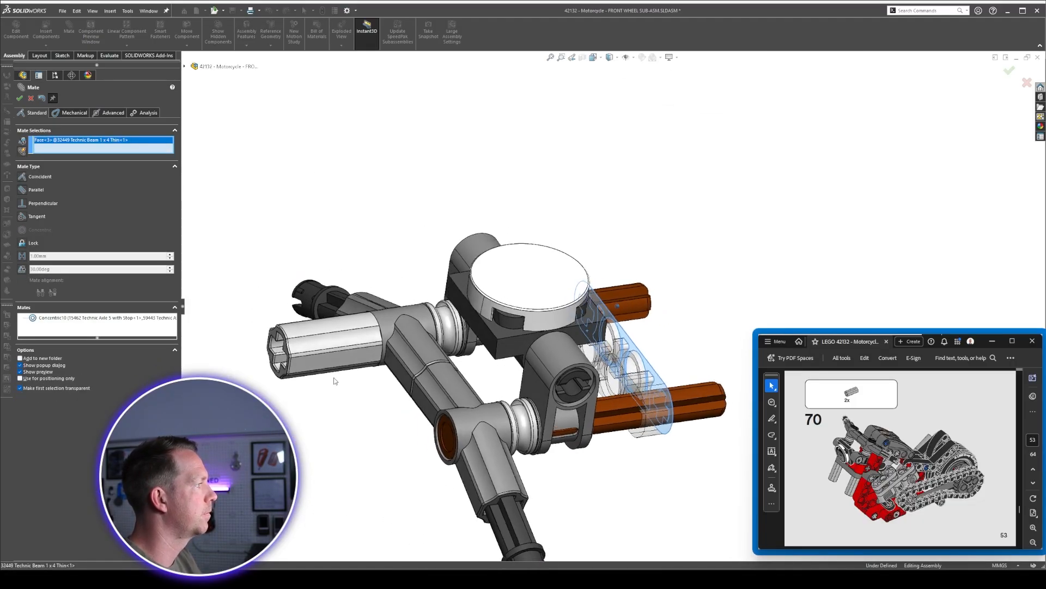
scroll(330, 371, down, 3)
click(303, 362)
right_click(303, 362)
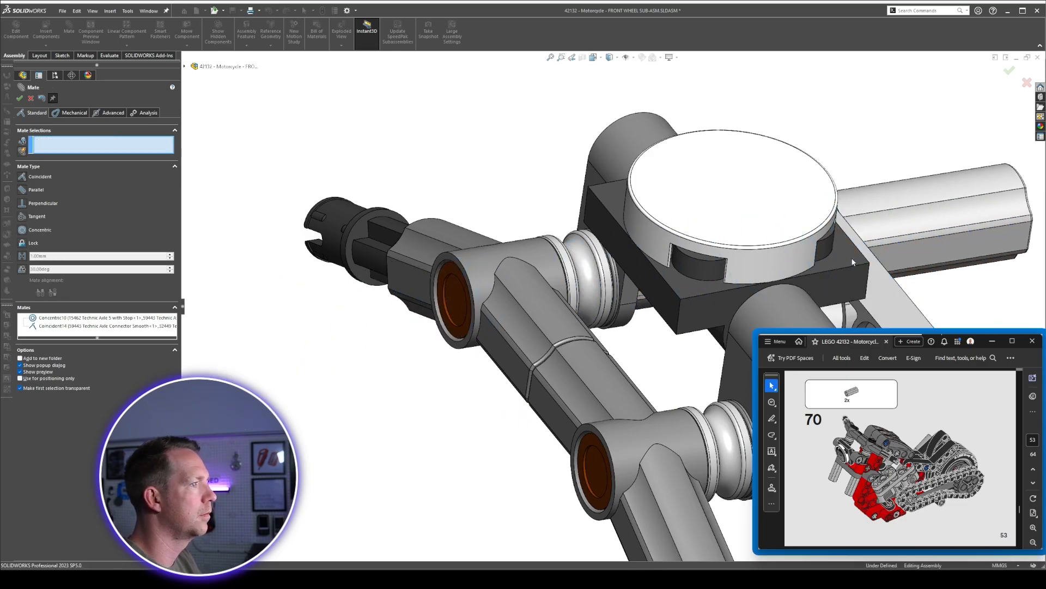
Mate a flat side of the brown axle coincident with the matching axle-hole face of the 6536 perpendicular connector.
middle_drag(853, 261, 813, 307)
scroll(598, 286, down, 4)
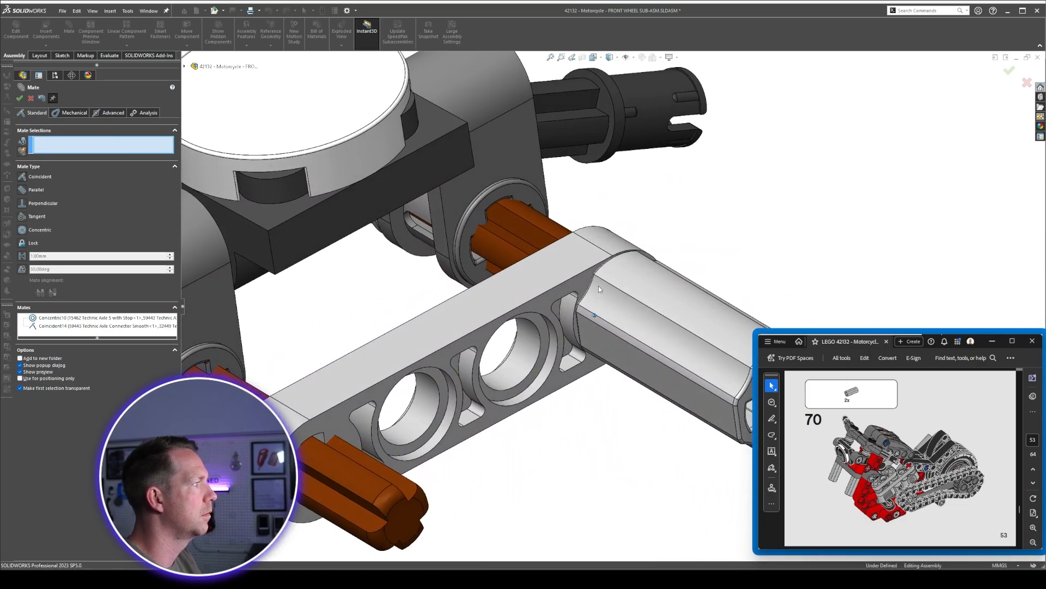
click(533, 238)
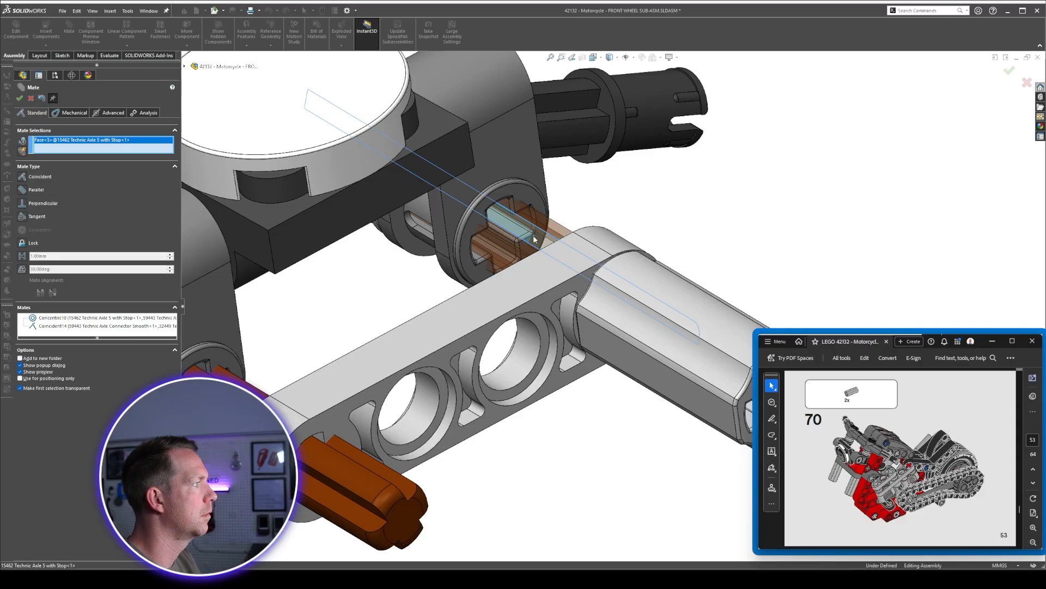
scroll(533, 239, down, 1)
middle_drag(534, 239, 469, 204)
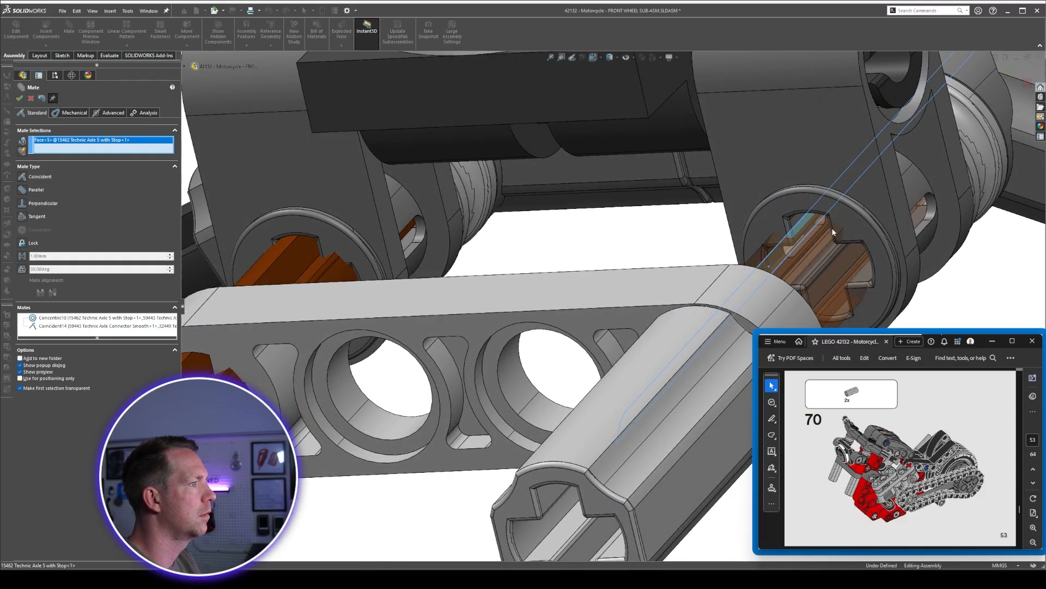
click(802, 225)
right_click(802, 226)
scroll(705, 254, up, 4)
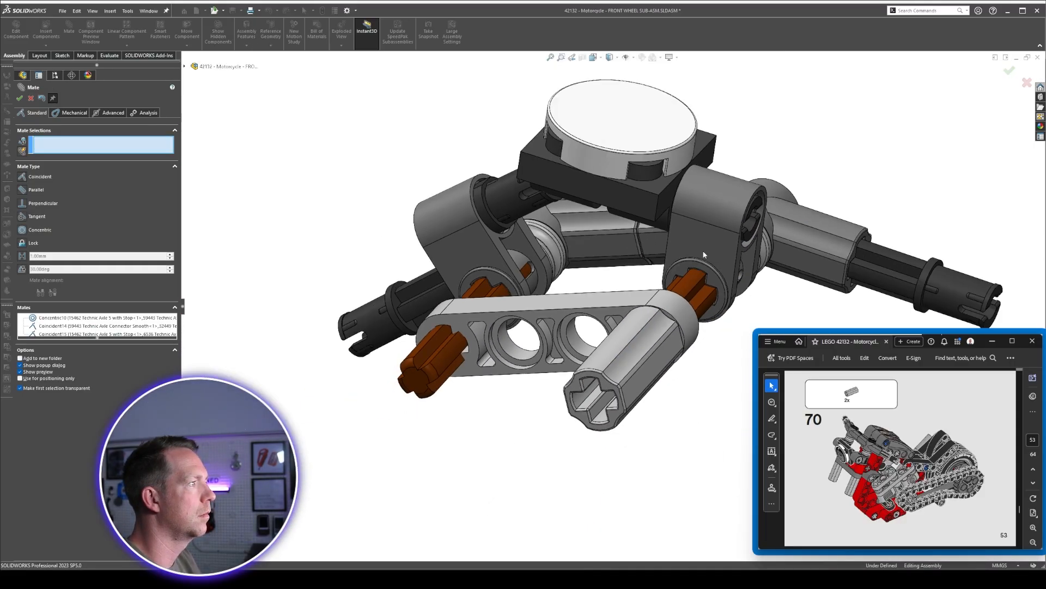
Mate the pin hole of the 2817 Plate Special 2 x 2 concentric with the 61332 friction pin.
middle_drag(626, 238, 547, 162)
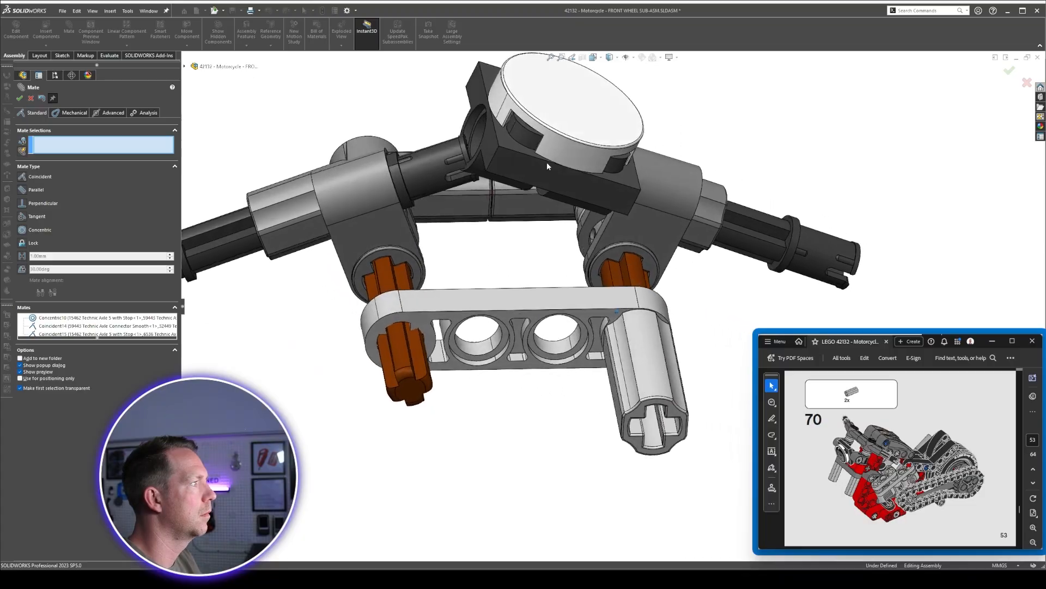
scroll(474, 150, down, 2)
click(451, 145)
click(407, 169)
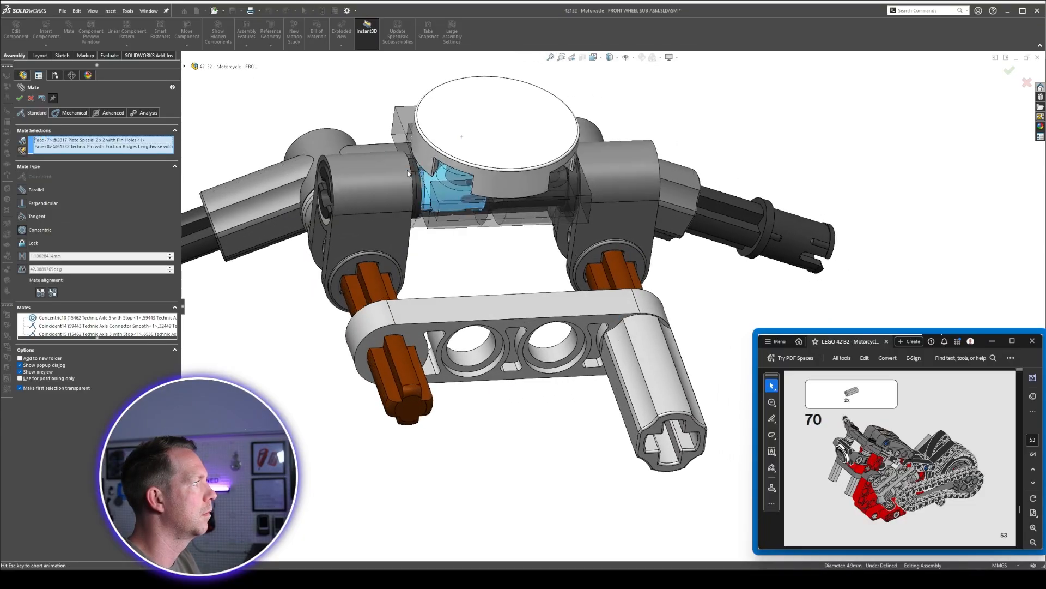
right_click(407, 170)
middle_drag(509, 250, 624, 403)
scroll(580, 364, down, 3)
scroll(577, 356, down, 3)
scroll(625, 406, up, 10)
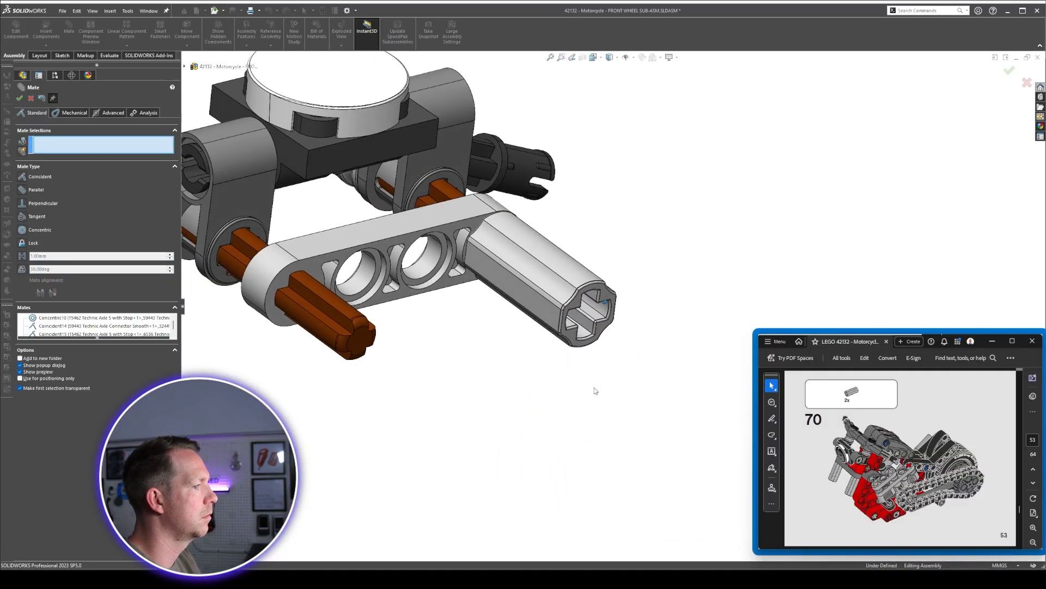
Advance the instructions to step 71 and bring the red 3705 Technic Axle 4 near the open end of the smooth connector.
key(Right)
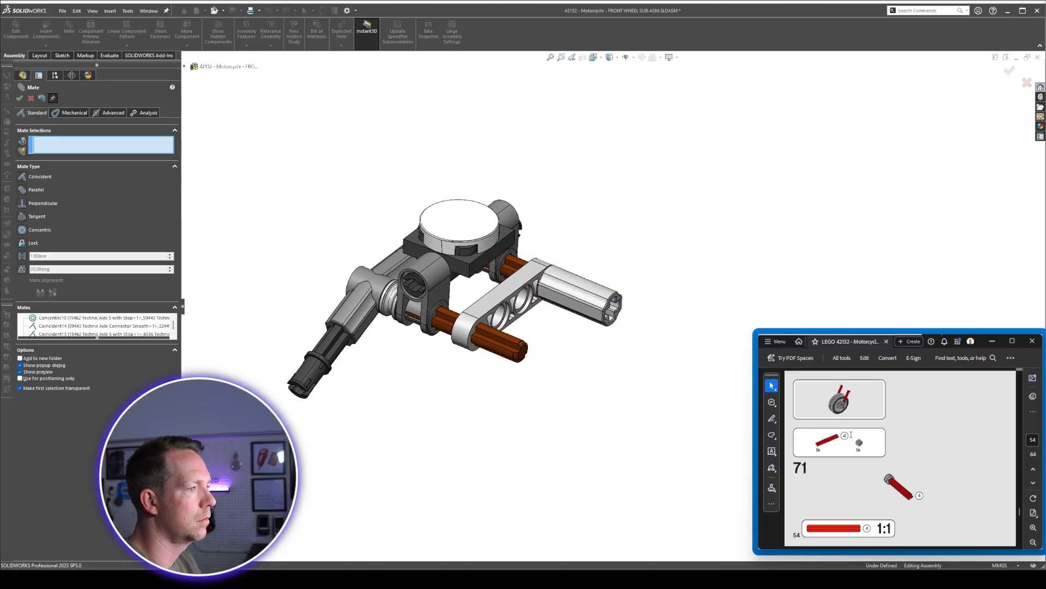
scroll(566, 417, up, 3)
middle_drag(582, 342, 1005, 111)
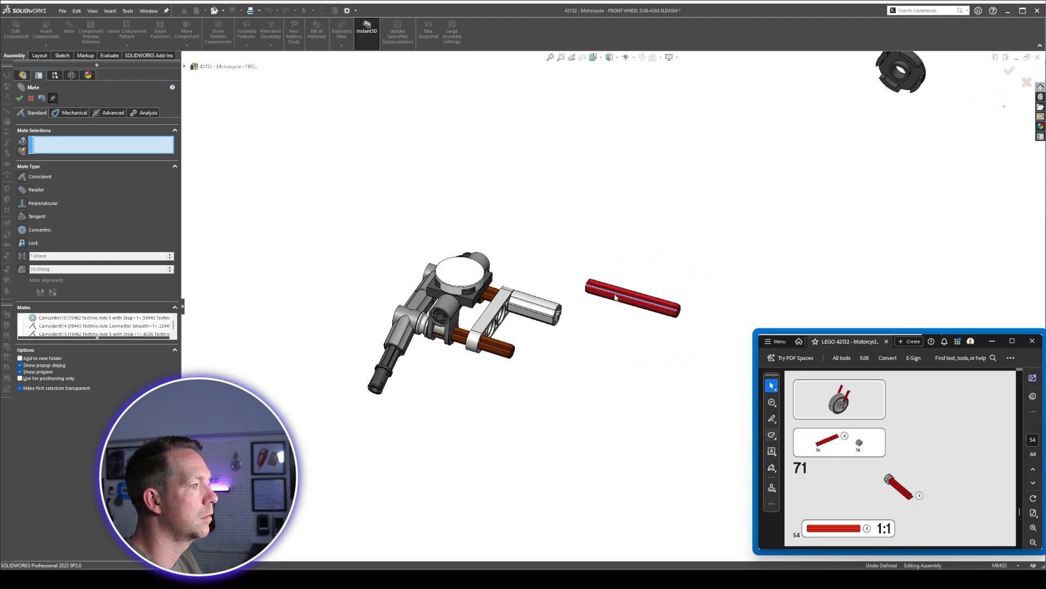
middle_drag(741, 275, 816, 247)
middle_drag(748, 192, 680, 175)
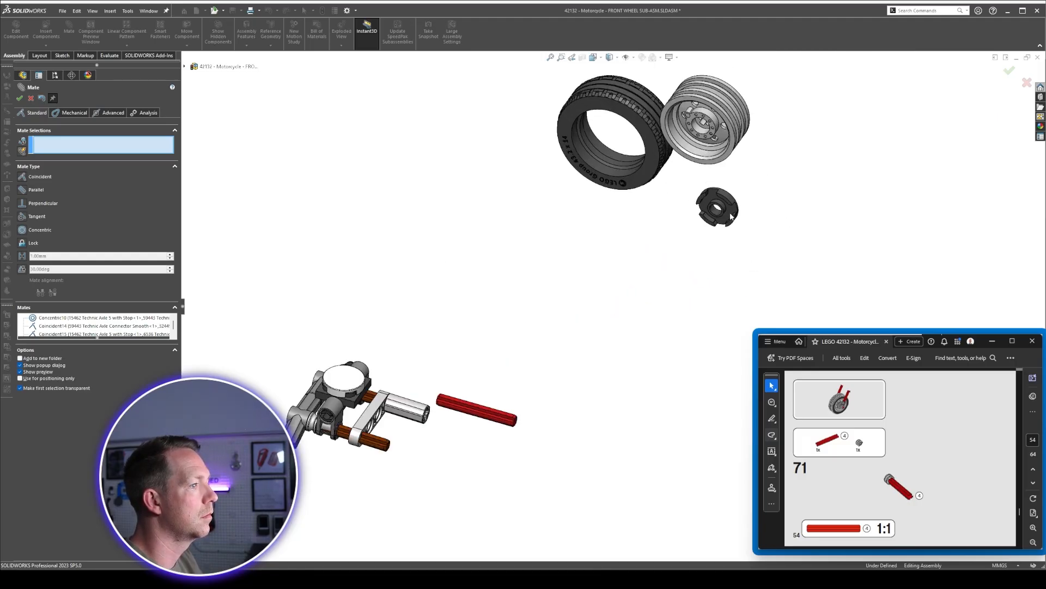
scroll(455, 376, down, 1)
scroll(397, 424, down, 2)
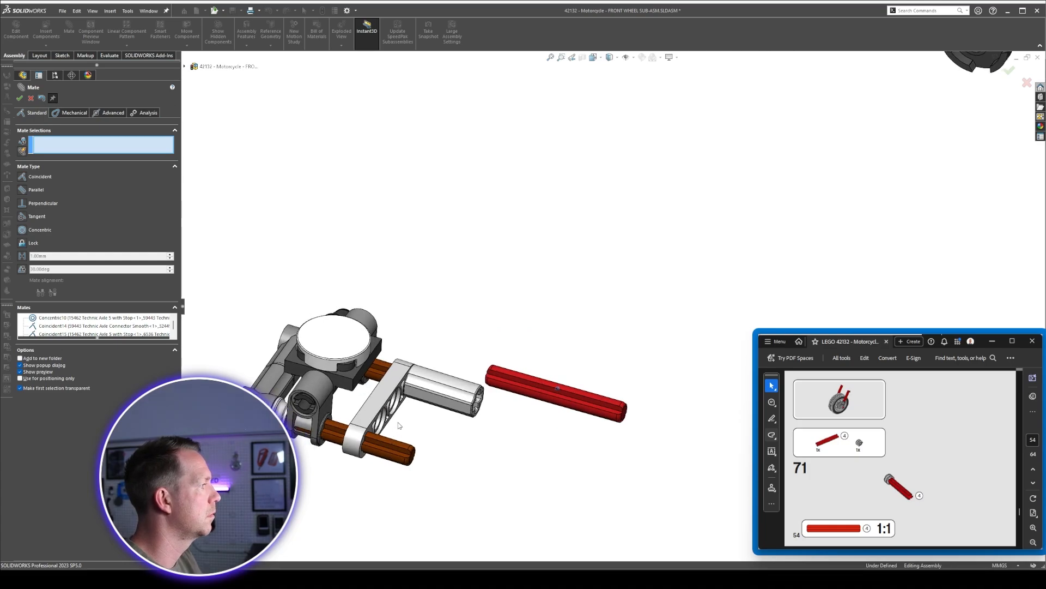
middle_drag(397, 415, 275, 308)
scroll(638, 169, down, 4)
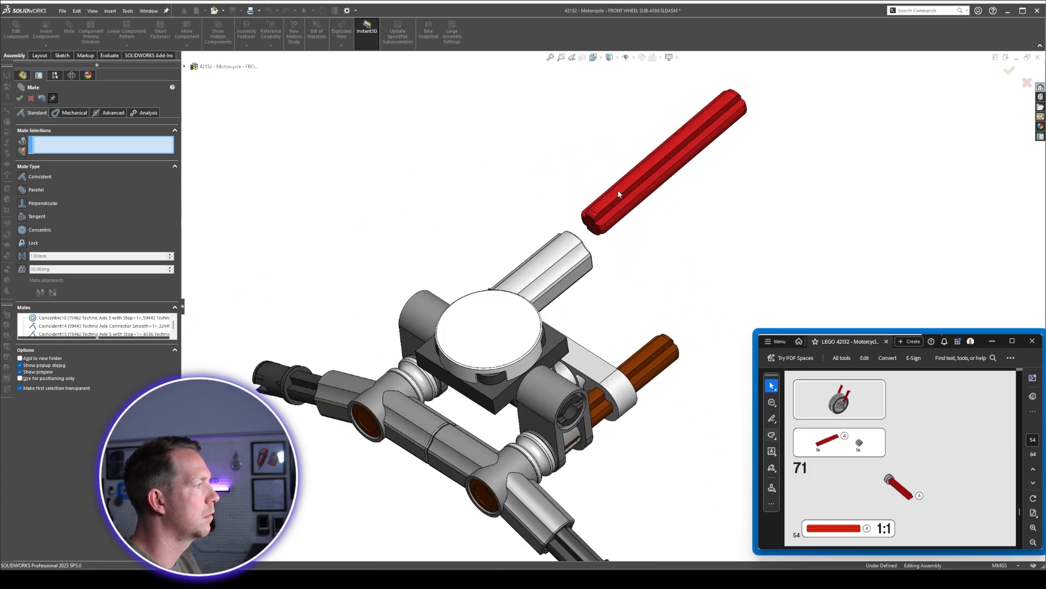
Mate the red axle concentric with the smooth connector and slide it close to the connector's open end.
click(690, 248)
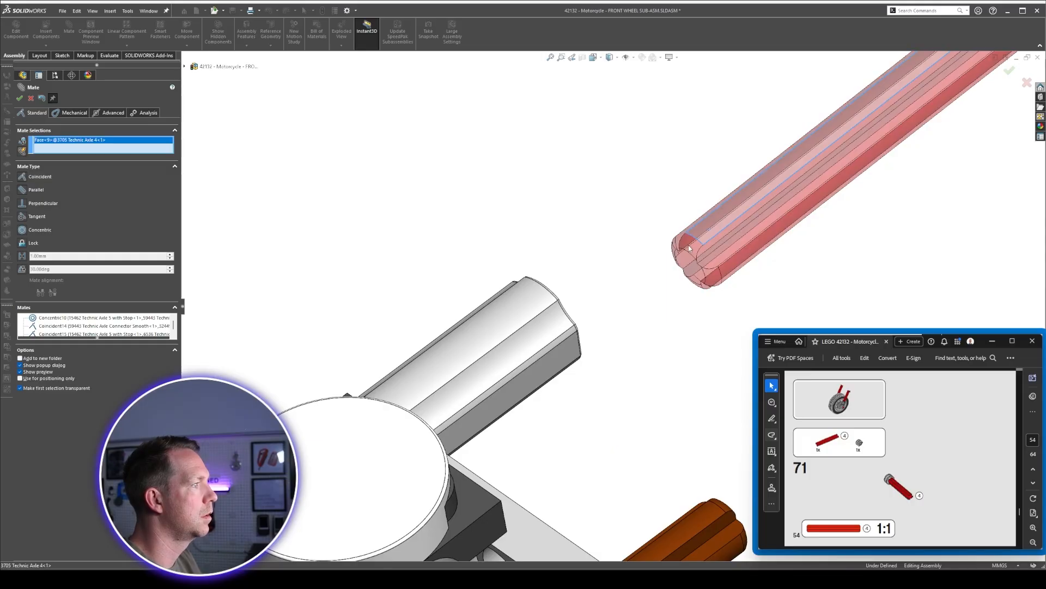
click(528, 306)
right_click(757, 267)
scroll(757, 267, up, 5)
middle_drag(768, 251, 935, 265)
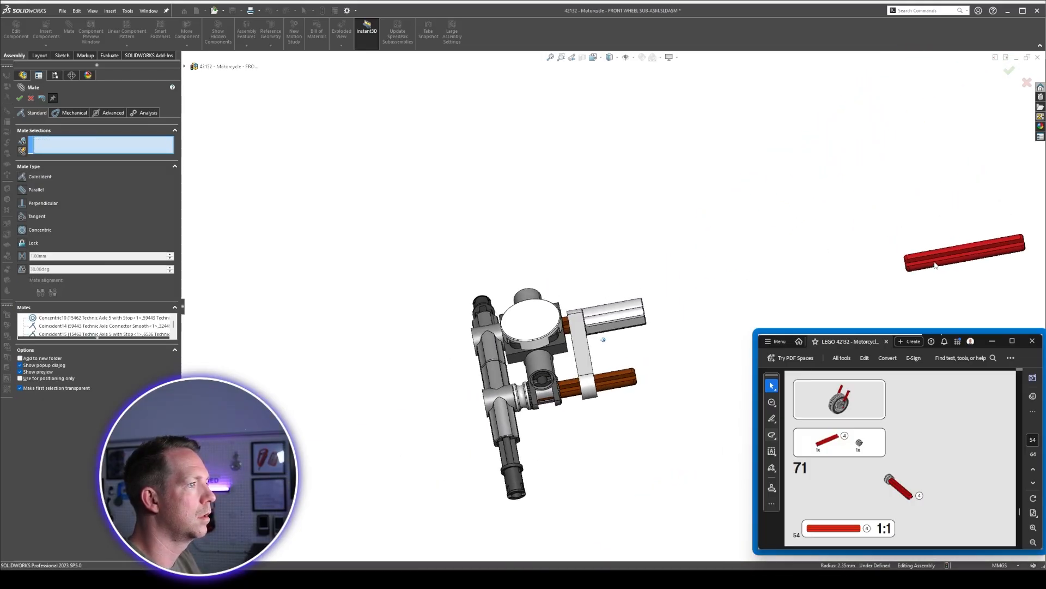
drag(935, 265, 684, 301)
scroll(684, 301, down, 5)
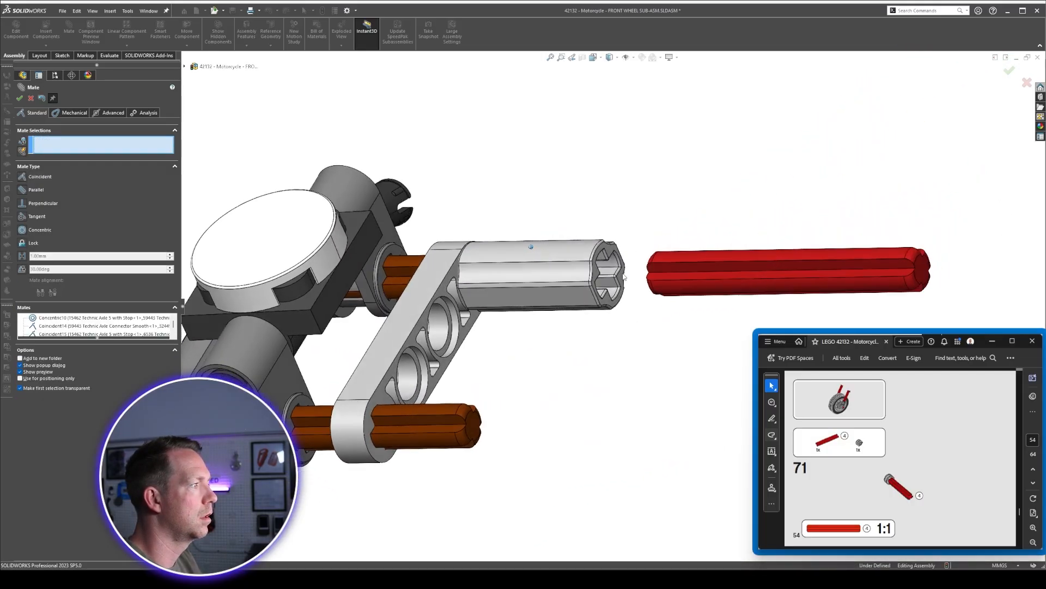
Mate the red axle end to end with the brown axle inside the smooth connector and align its flat side with the cross hole.
click(568, 281)
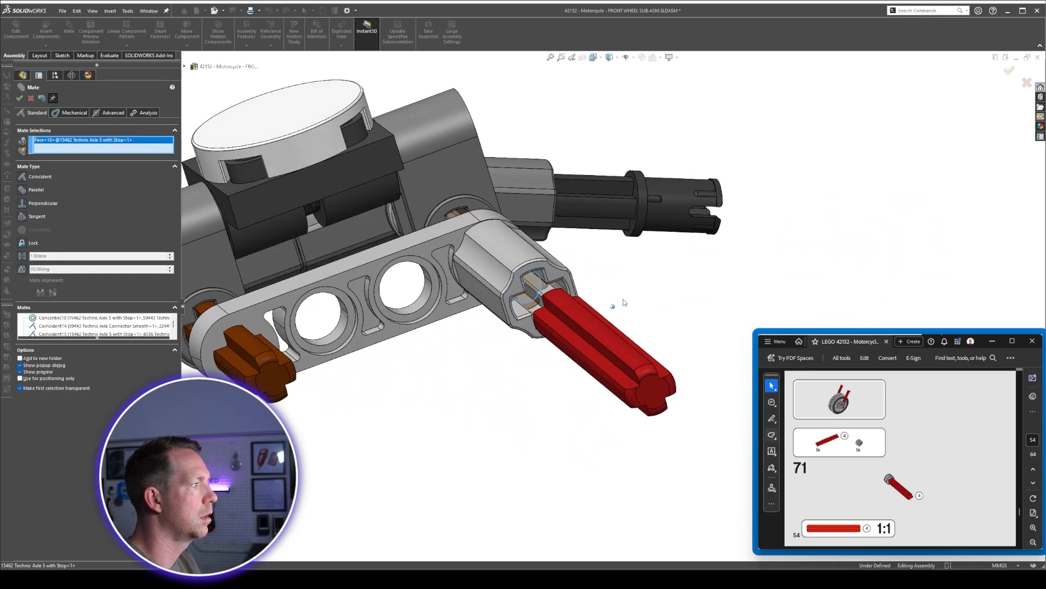
middle_drag(624, 303, 548, 312)
right_click(544, 336)
click(549, 313)
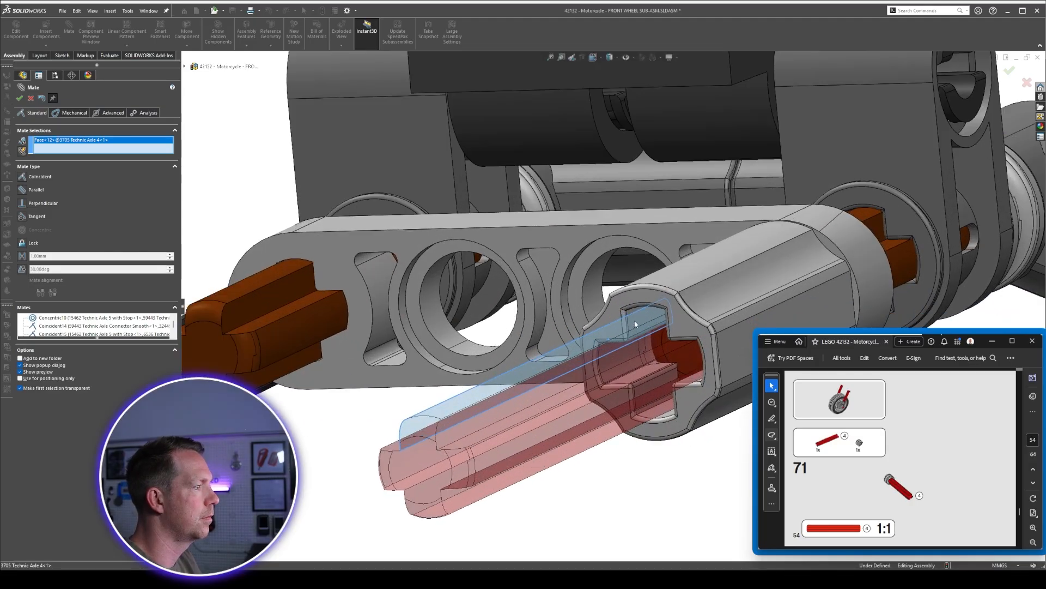
click(635, 321)
right_click(635, 324)
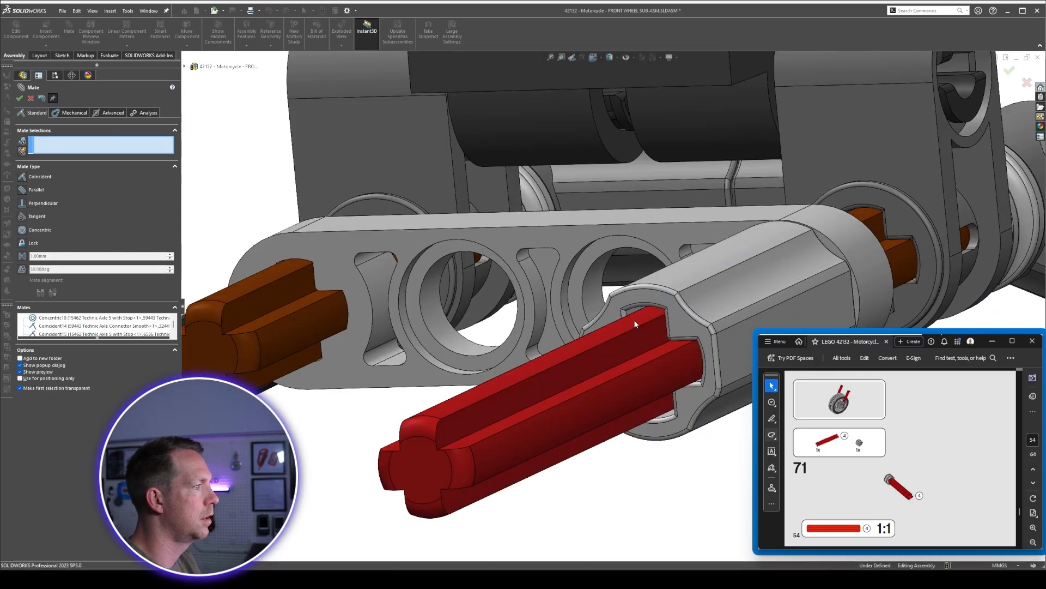
middle_drag(634, 322, 658, 371)
scroll(658, 369, up, 8)
middle_drag(648, 324, 655, 361)
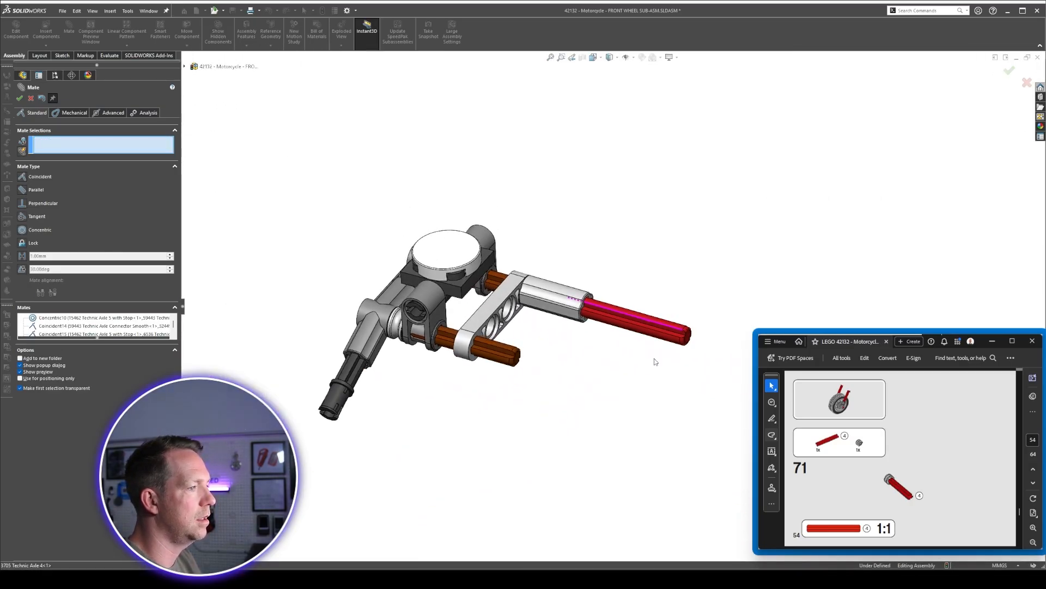
Advance the instructions to step 72 and mate the 32126 toggle joint connector concentric with the red axle, flipping its alignment.
scroll(914, 425, down, 2)
scroll(914, 425, up, 2)
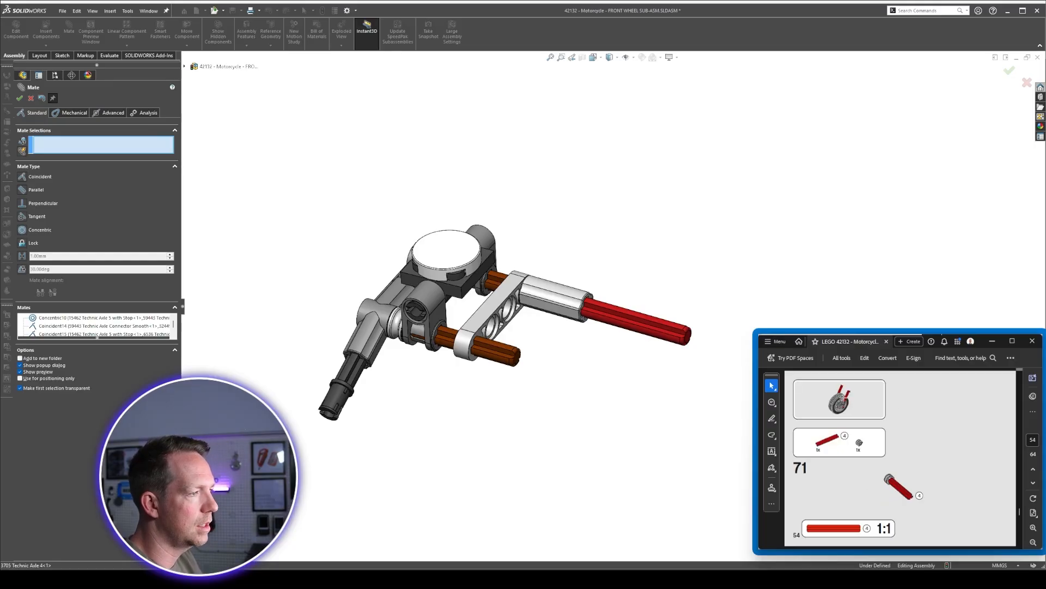
scroll(926, 452, down, 2)
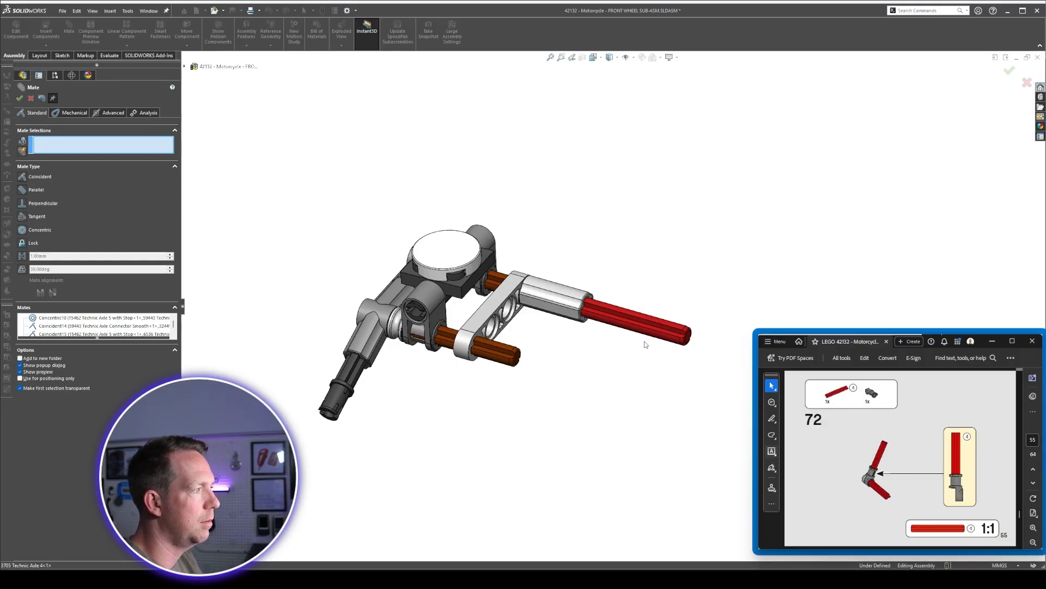
middle_drag(645, 343, 573, 275)
scroll(502, 316, up, 4)
scroll(482, 320, down, 4)
scroll(574, 274, down, 1)
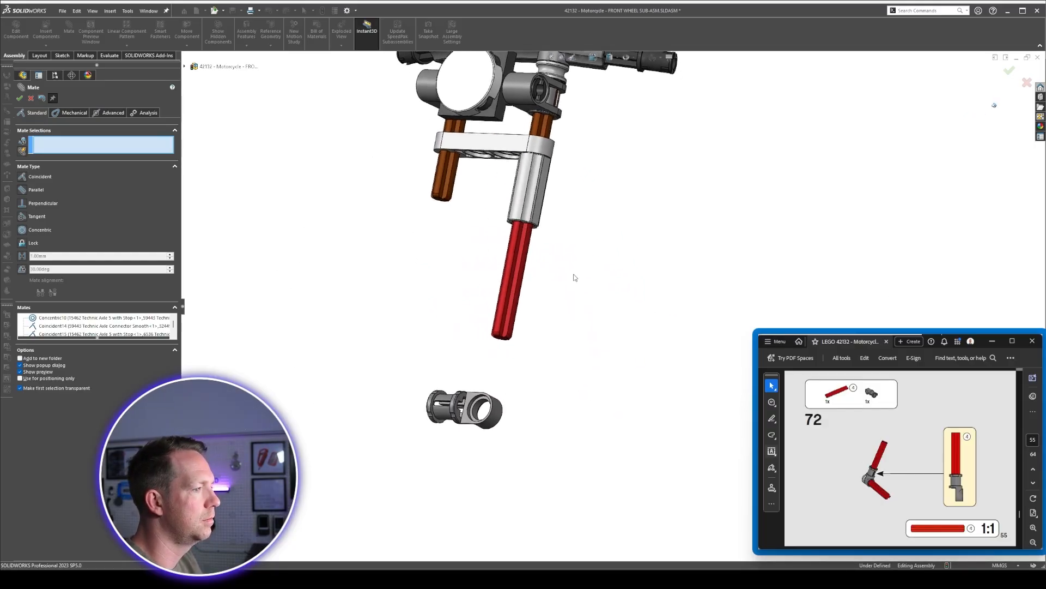
click(609, 298)
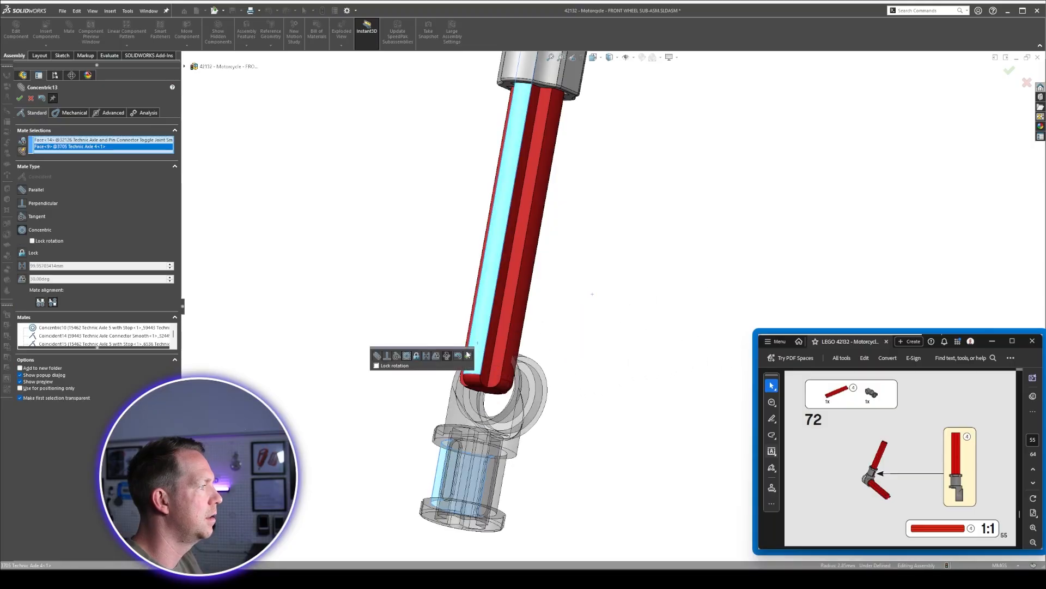
scroll(565, 488, up, 3)
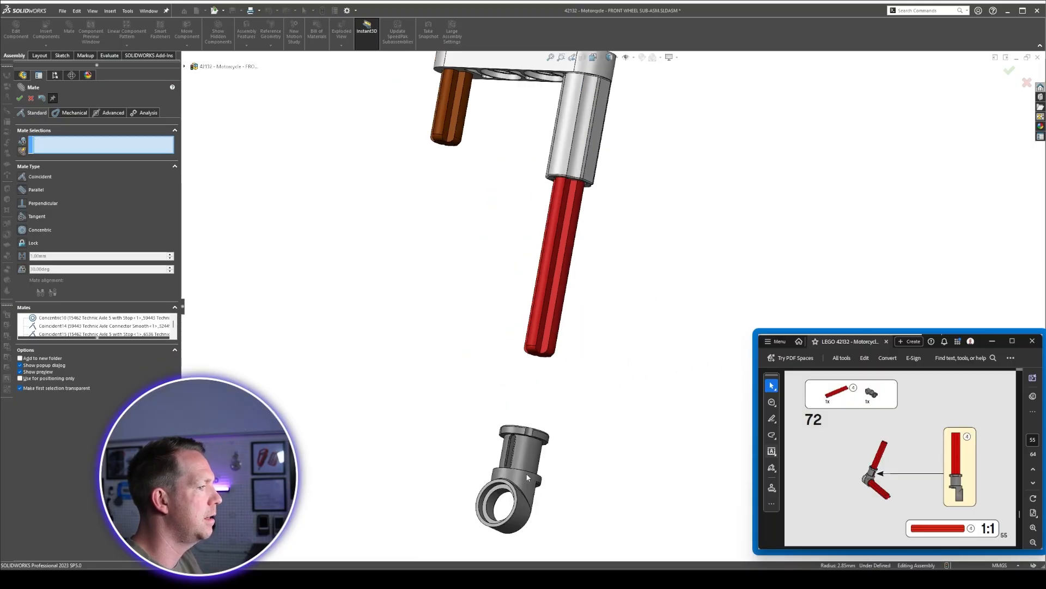
Slide the toggle joint connector up onto the lower end of the red axle and turn it about the axle.
middle_drag(527, 478, 538, 390)
scroll(542, 385, down, 6)
scroll(537, 390, up, 9)
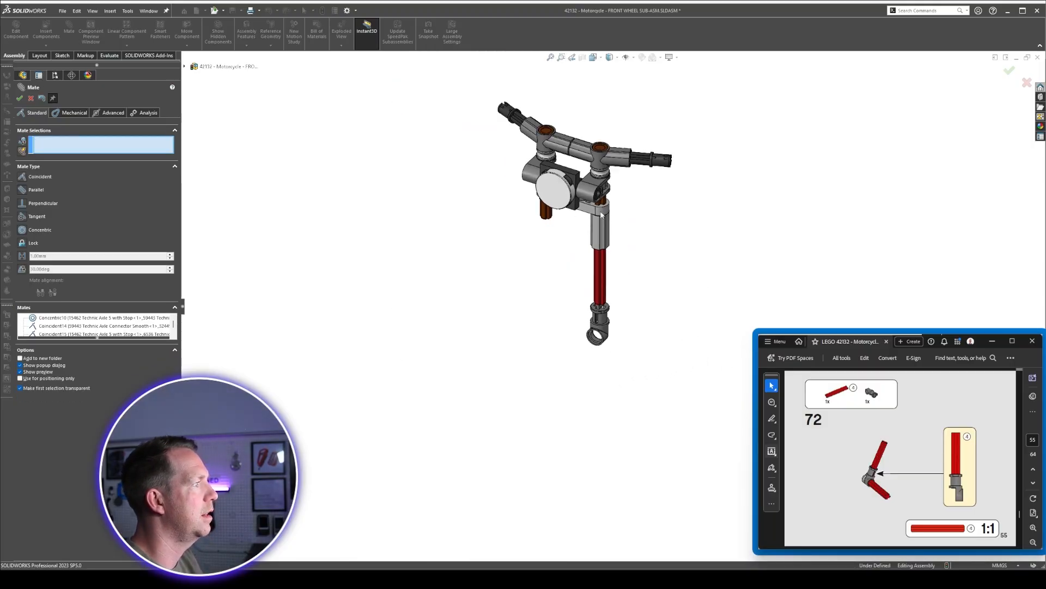
scroll(654, 216, down, 5)
drag(543, 451, 551, 398)
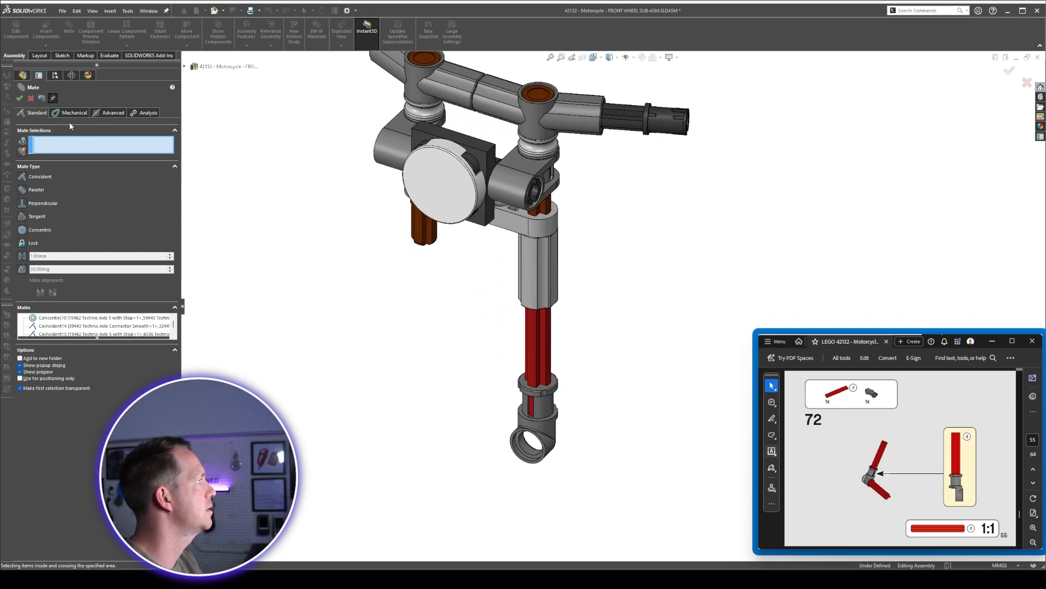
click(20, 98)
right_click(489, 153)
right_click(480, 151)
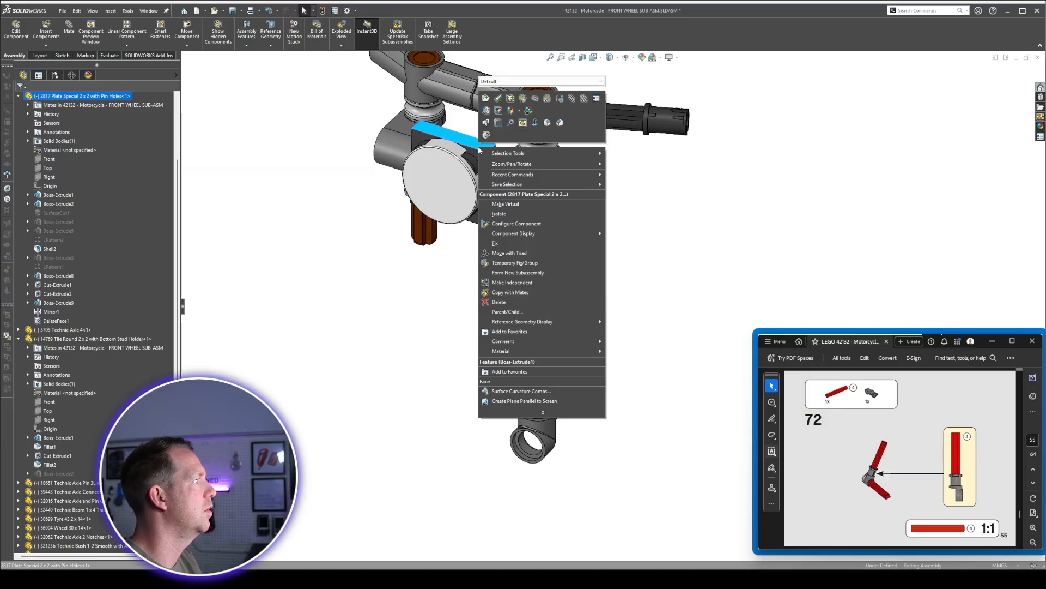
key(Escape)
click(516, 428)
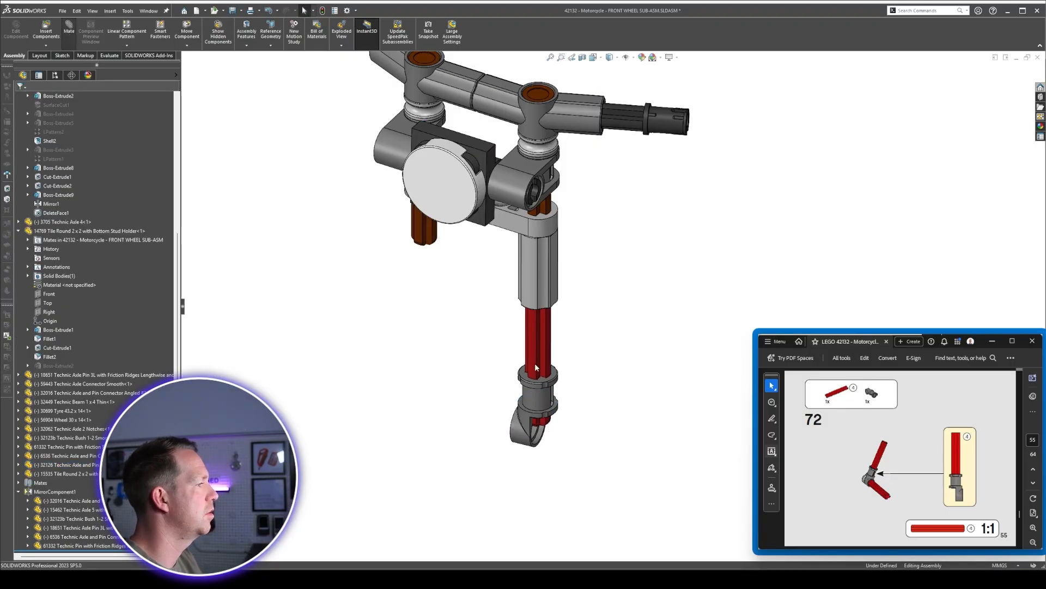
Mate the red axle's flat face coincident with the edge of the toggle joint's cross hole.
scroll(546, 382, down, 8)
click(511, 348)
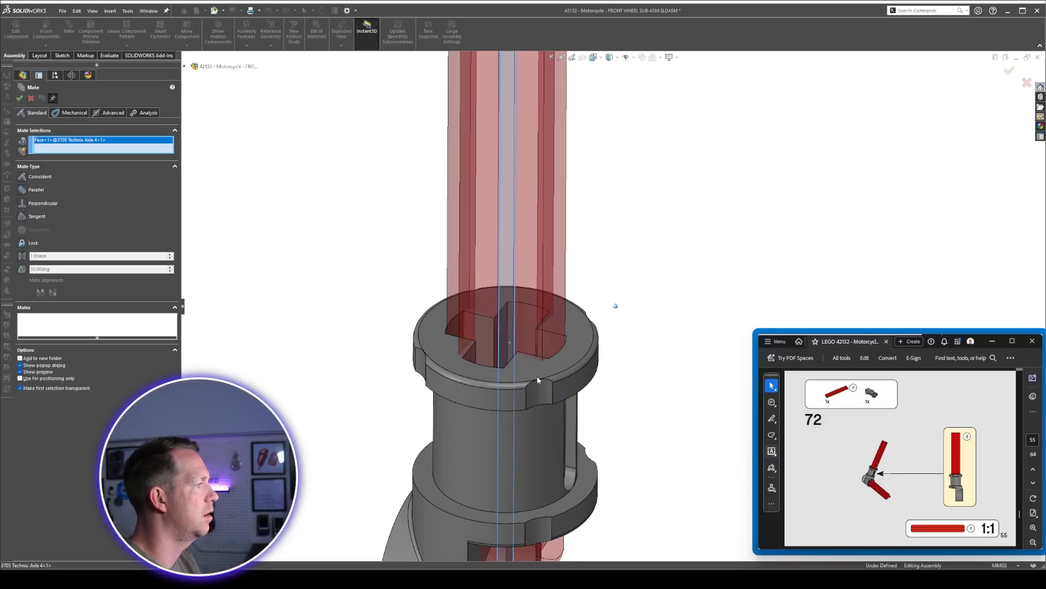
middle_drag(537, 375, 522, 398)
click(546, 410)
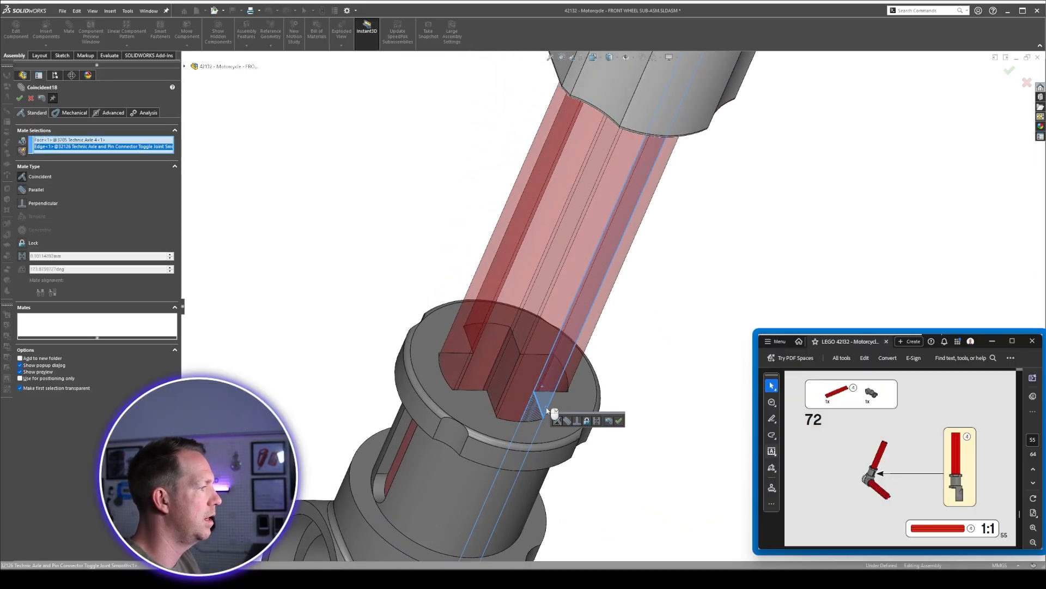
click(609, 424)
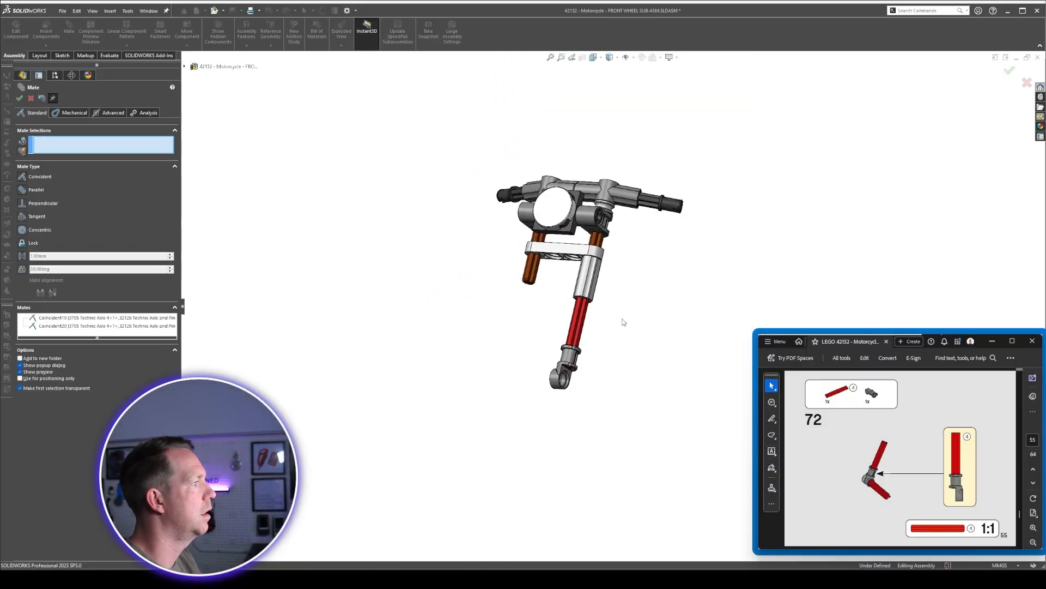
Mate the 32123b half bush concentric with the second red axle that runs through the toggle joint.
scroll(626, 323, up, 5)
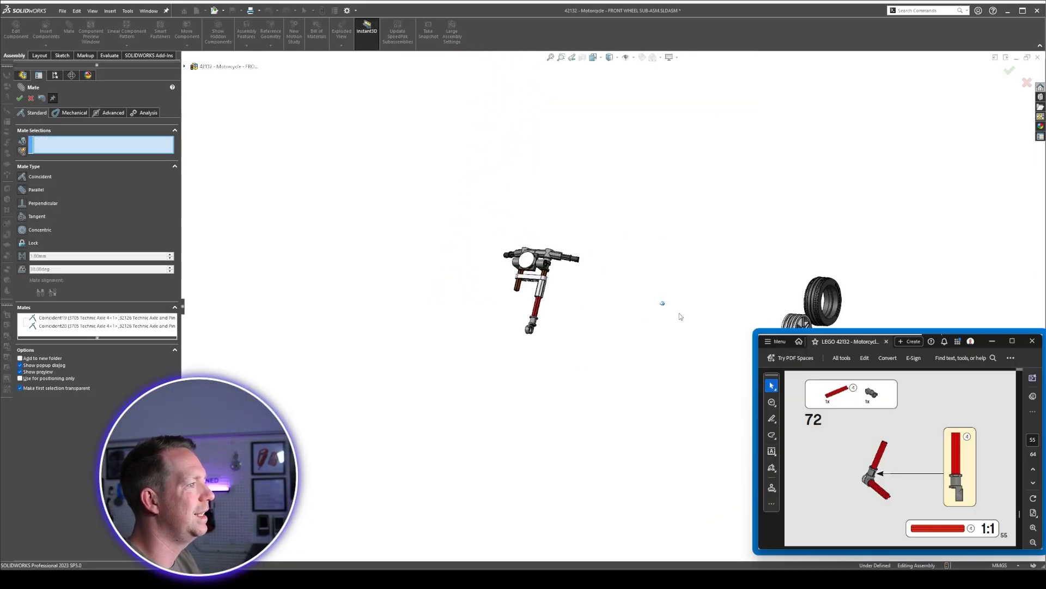
scroll(680, 318, up, 2)
scroll(621, 329, down, 3)
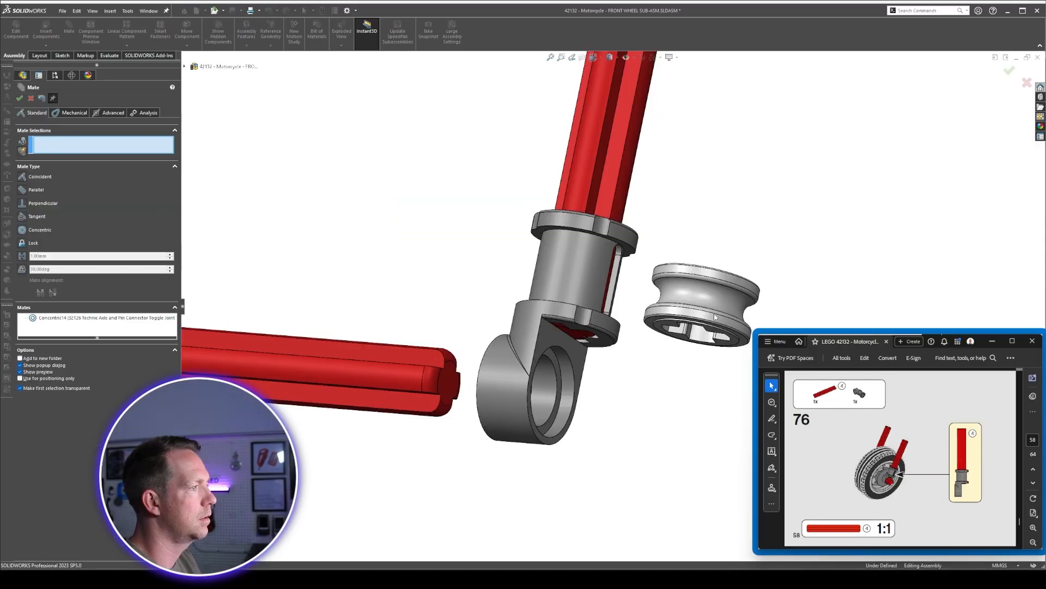
click(676, 339)
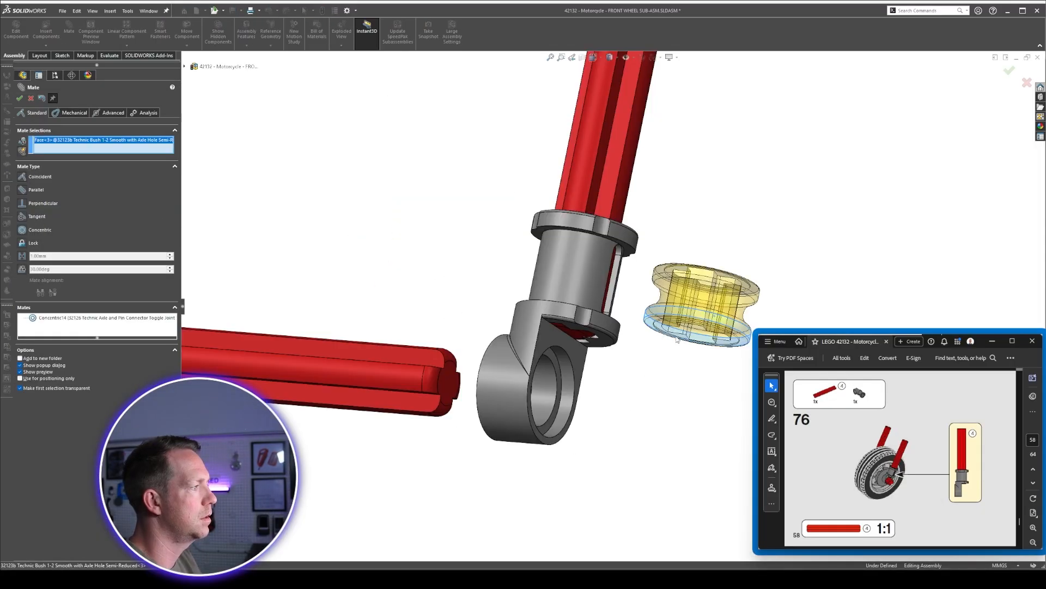
click(404, 384)
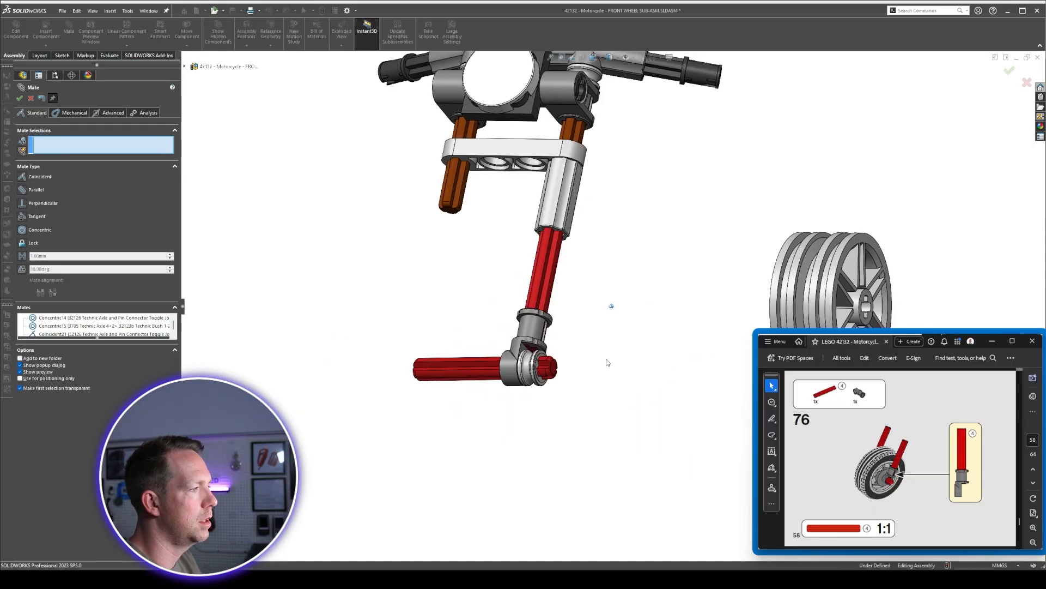
Review instruction steps 73 to 75 and mate the hub of the 15535 round tile against the half bush's outer face.
scroll(852, 451, up, 3)
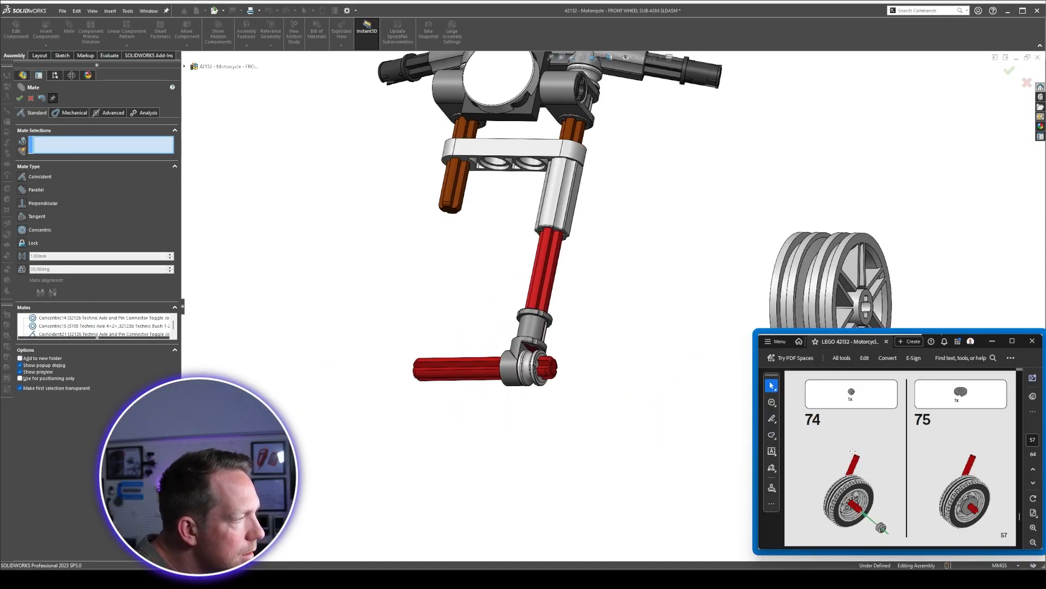
scroll(852, 451, up, 3)
scroll(647, 366, up, 5)
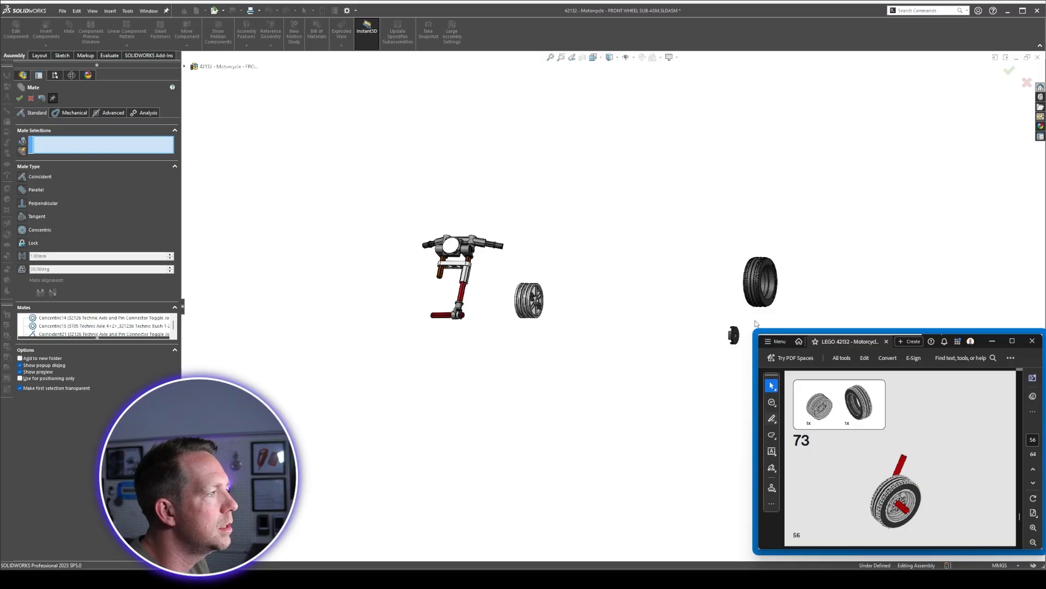
scroll(755, 324, down, 2)
scroll(293, 310, down, 3)
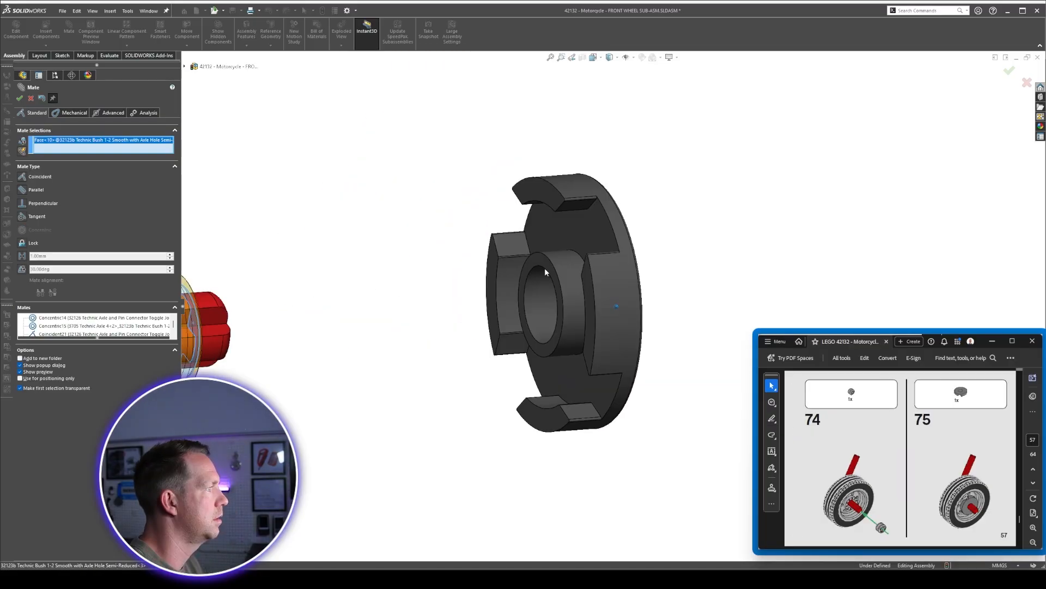
scroll(534, 281, up, 1)
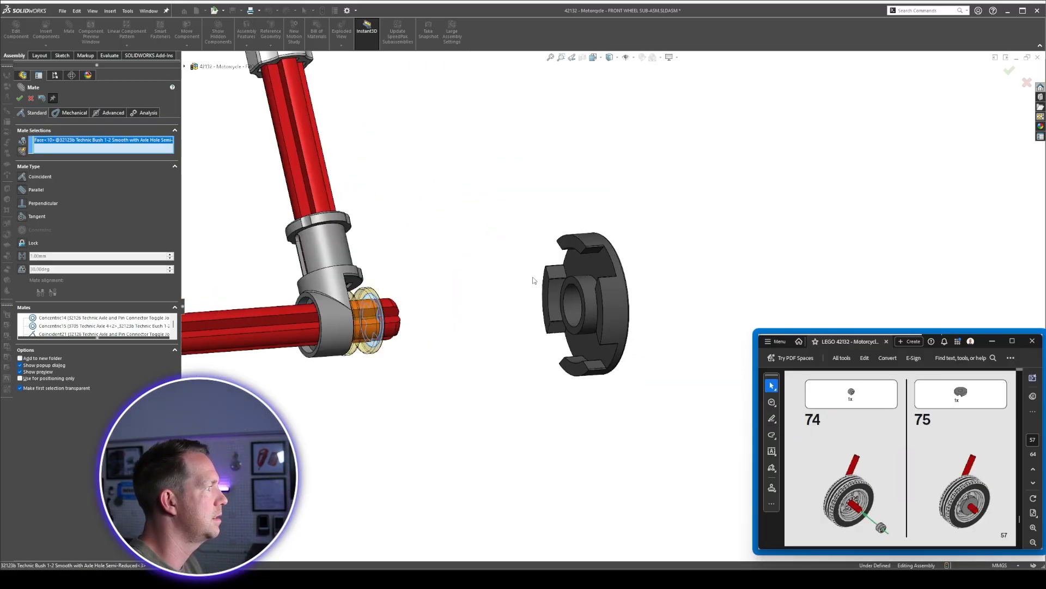
click(571, 285)
click(436, 302)
Move the 56904 wheel beside the free end of the horizontal red axle and mate it concentric with the axle.
scroll(508, 293, up, 3)
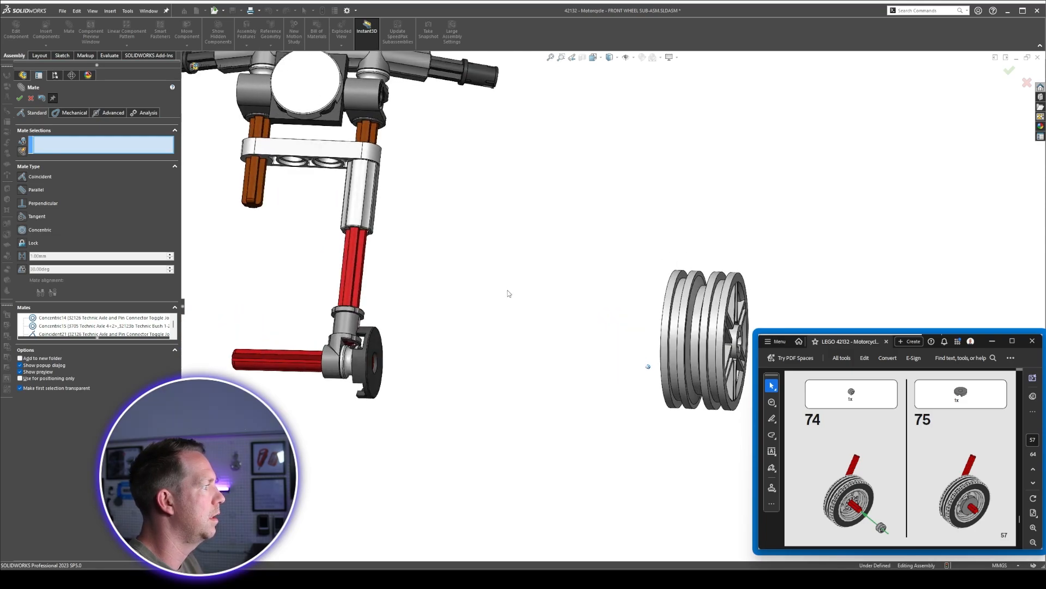
scroll(350, 338, down, 3)
scroll(494, 377, up, 6)
middle_drag(545, 368, 638, 357)
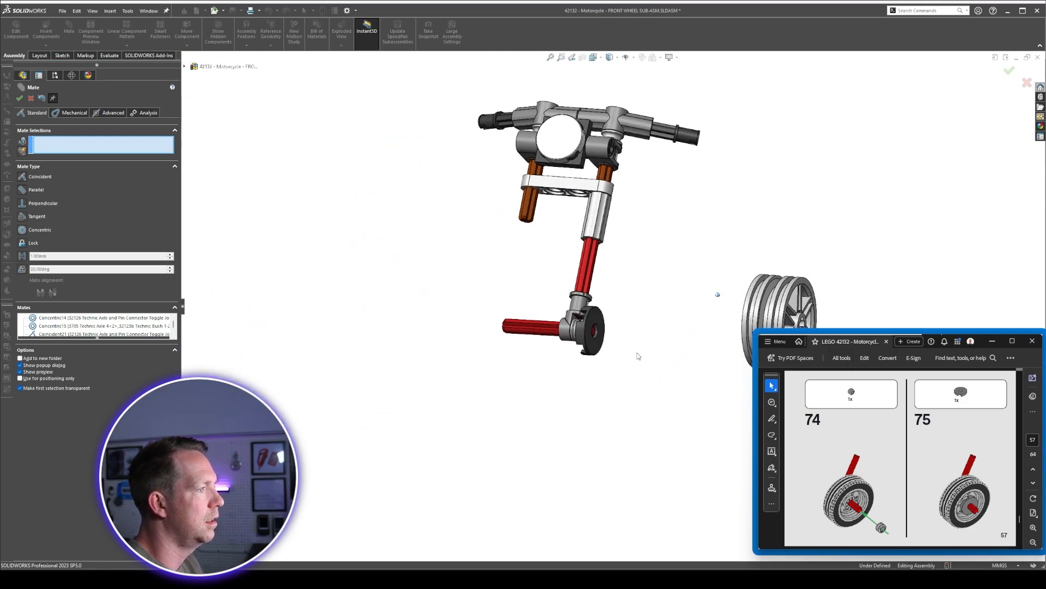
scroll(709, 317, up, 3)
scroll(763, 277, down, 1)
scroll(676, 313, down, 1)
drag(682, 326, 416, 316)
middle_drag(774, 281, 787, 276)
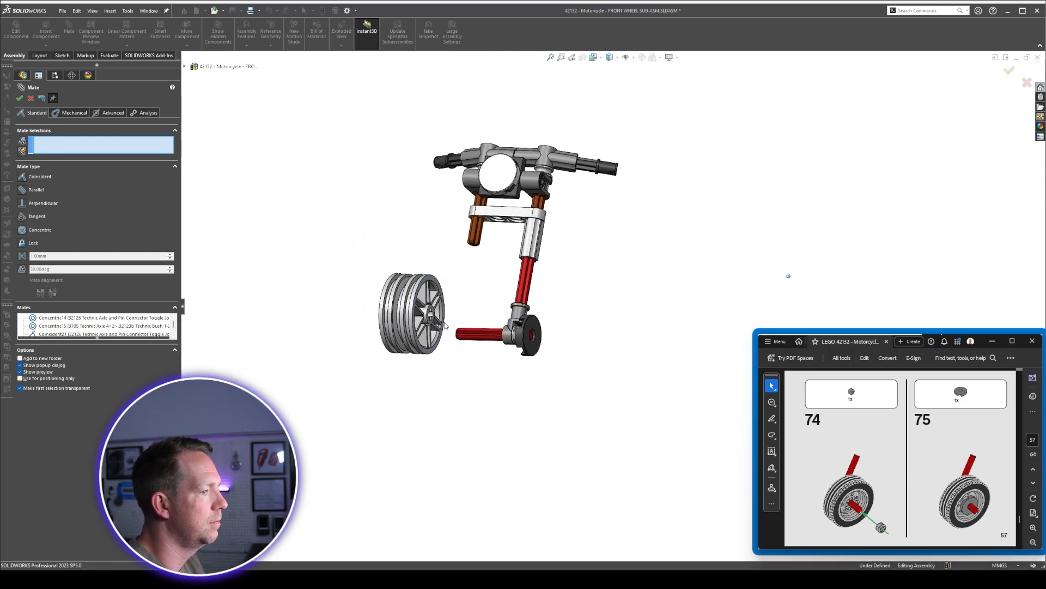
scroll(428, 311, down, 6)
click(415, 310)
click(612, 378)
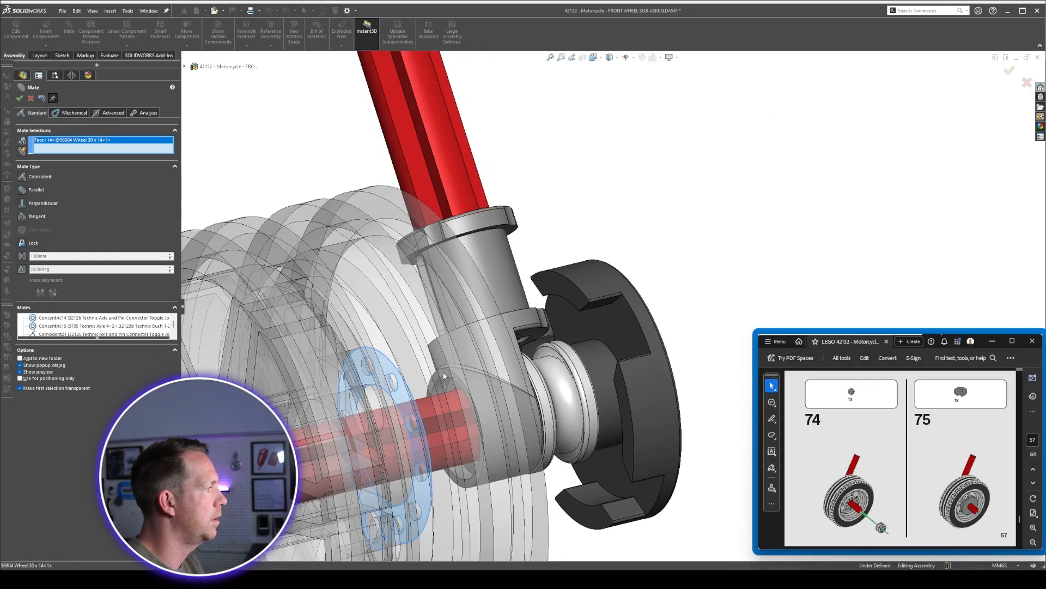
Mate the wheel's hub face coincident with the side face of the toggle joint.
click(444, 372)
click(435, 384)
middle_drag(537, 400, 452, 403)
scroll(609, 349, up, 5)
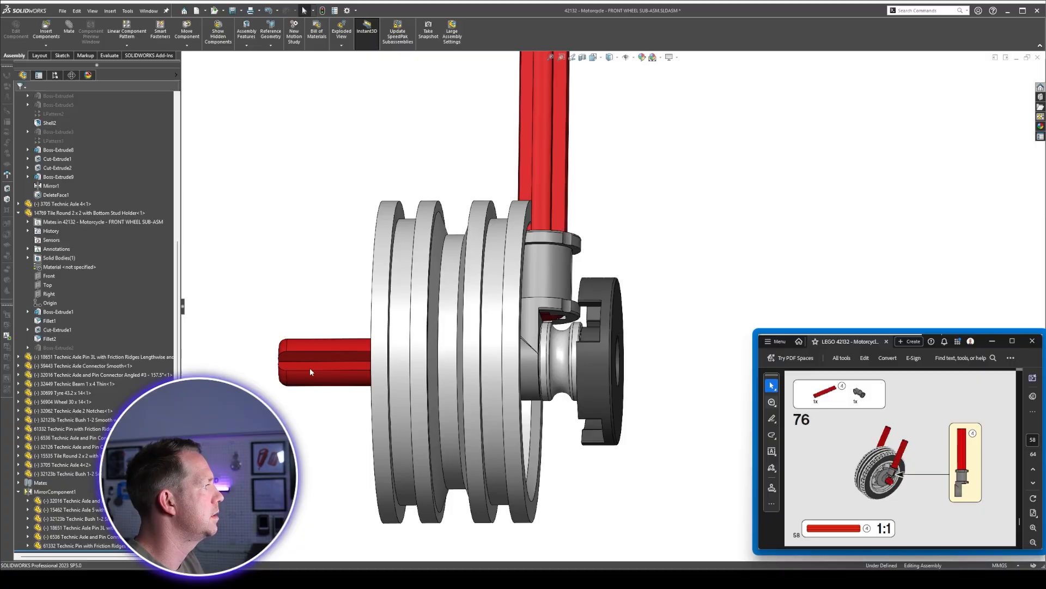
Slide the red axle through the wheel and round tile, and pull the wheel away from the toggle joint.
drag(310, 371, 352, 372)
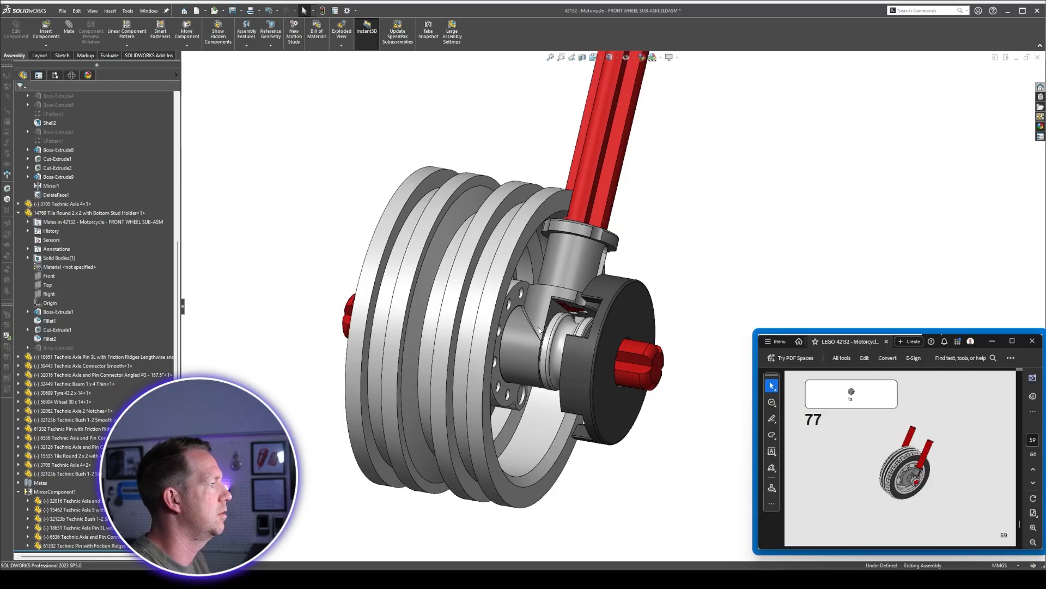
click(516, 307)
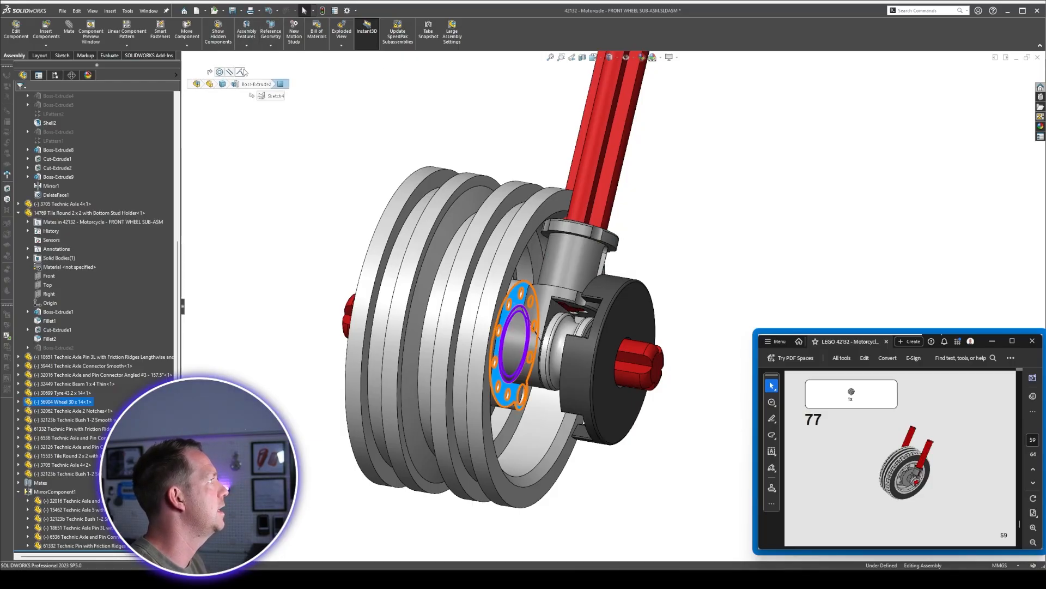
drag(534, 324, 493, 315)
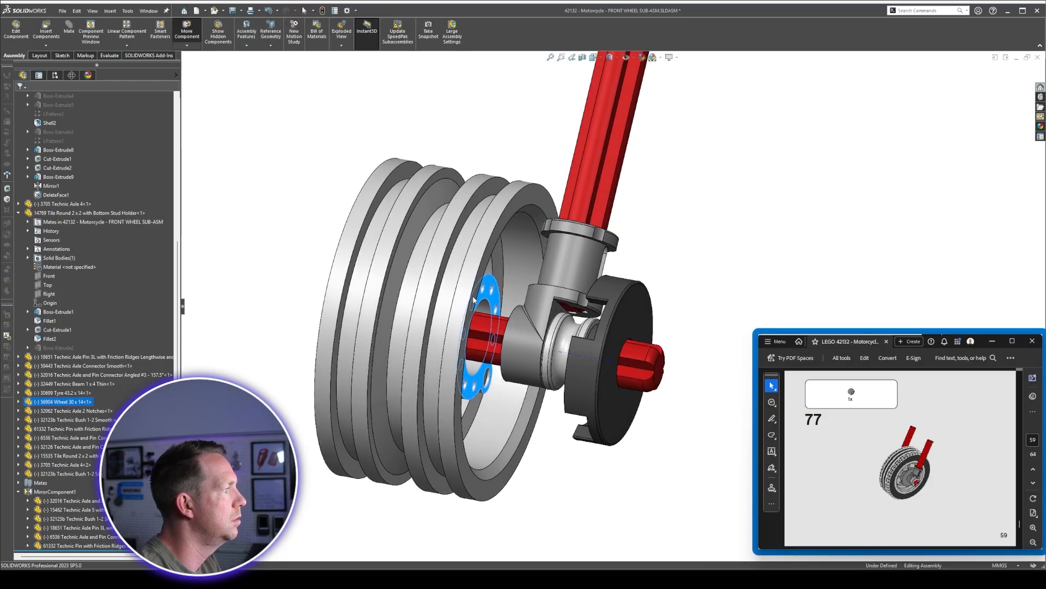
click(609, 318)
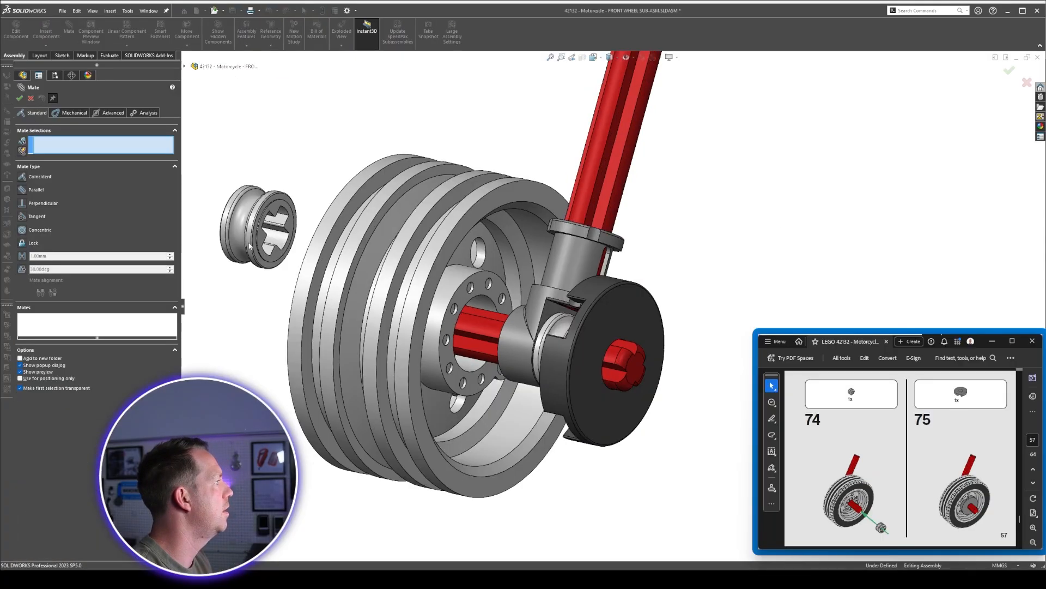
Mate the second 32123b half bush concentric with the wheel and coincident with the flat face inside the wheel's hub.
click(277, 229)
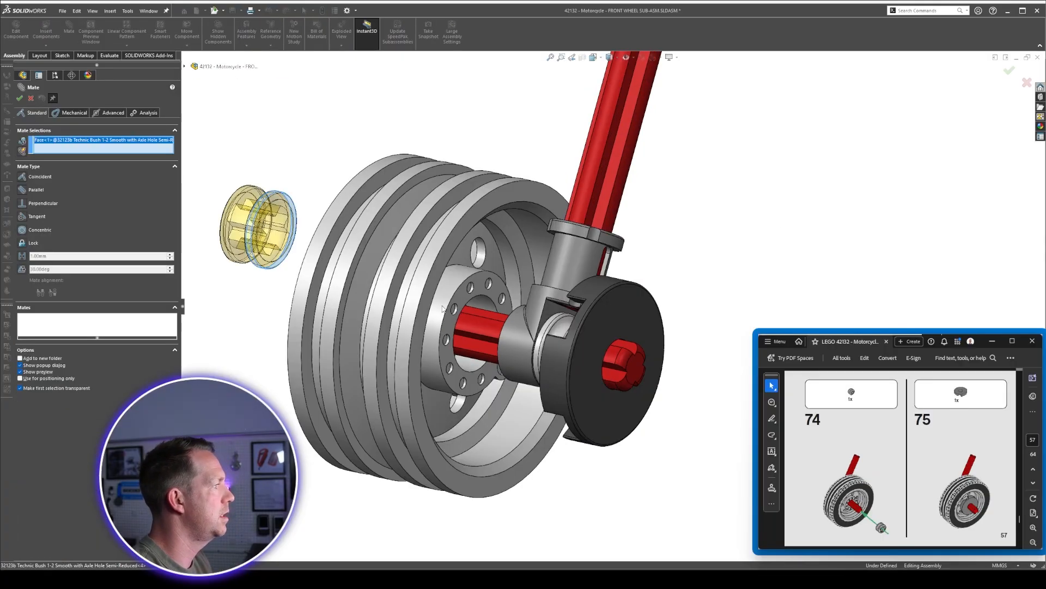
middle_drag(483, 330, 289, 301)
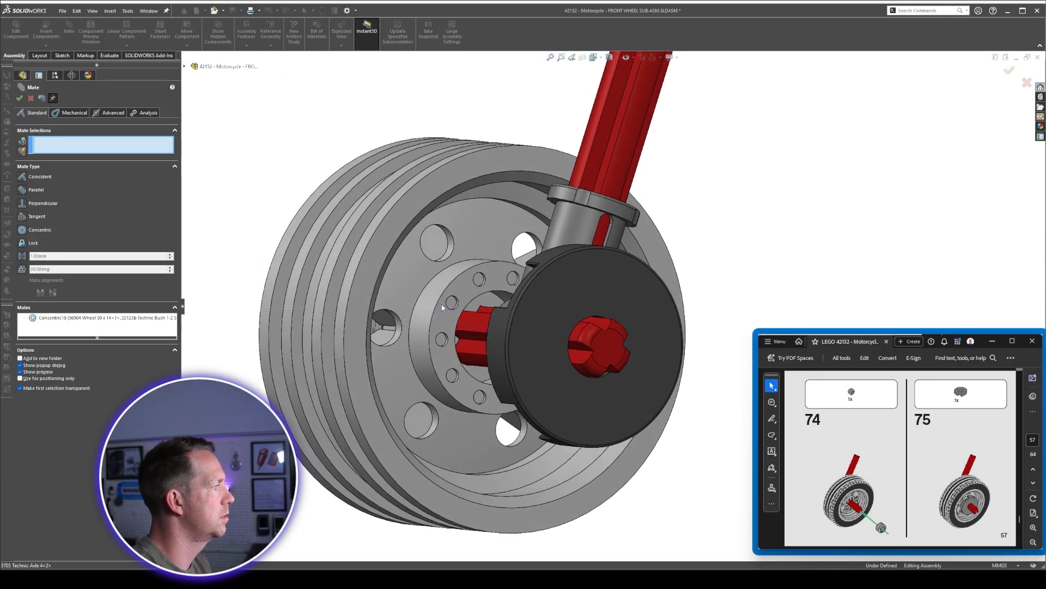
click(481, 309)
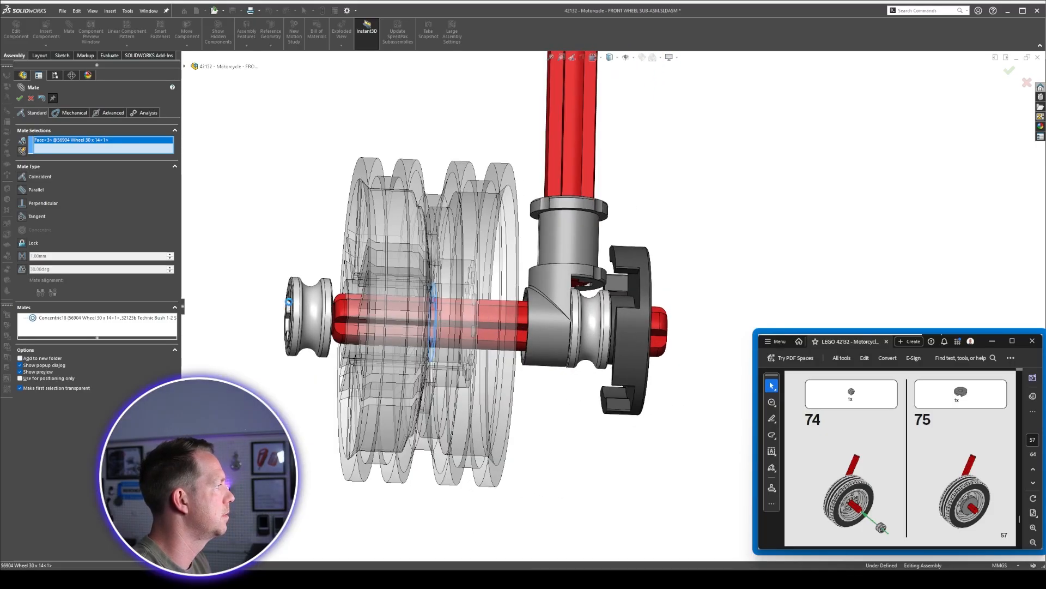
scroll(328, 299, down, 4)
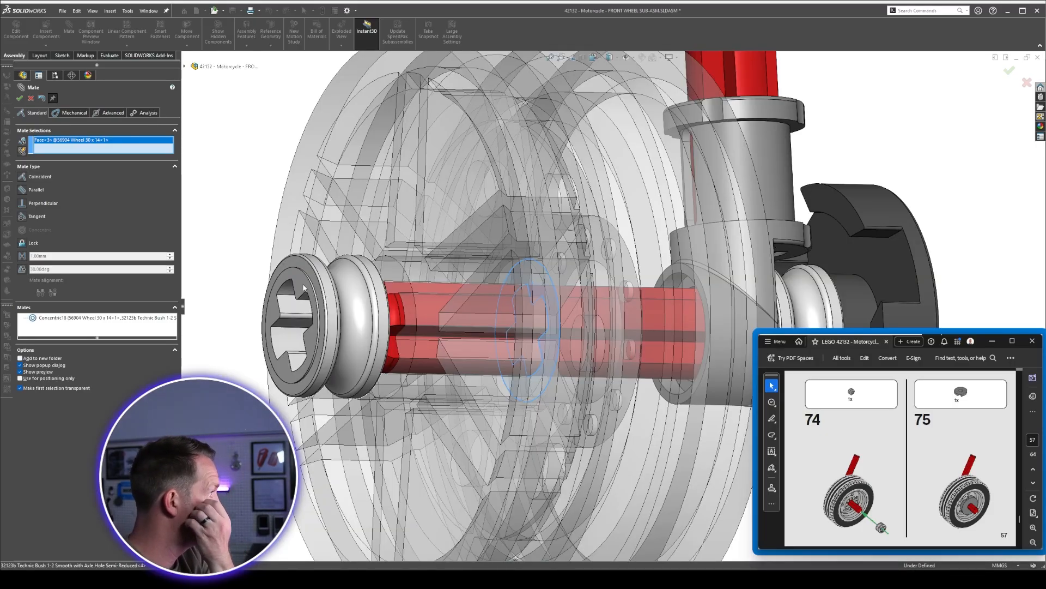
click(305, 287)
right_click(308, 287)
Mate a flat side of the horizontal red axle parallel to the cross-hole face of the half bush in the wheel.
scroll(600, 291, up, 5)
middle_drag(600, 291, 731, 316)
scroll(736, 321, down, 6)
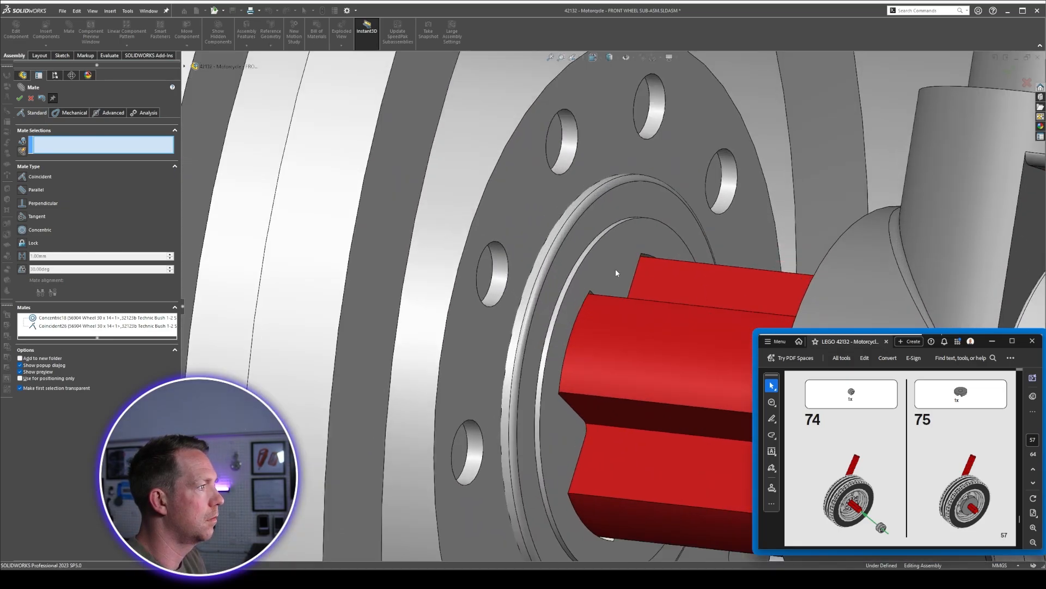
click(642, 271)
middle_drag(642, 271, 519, 374)
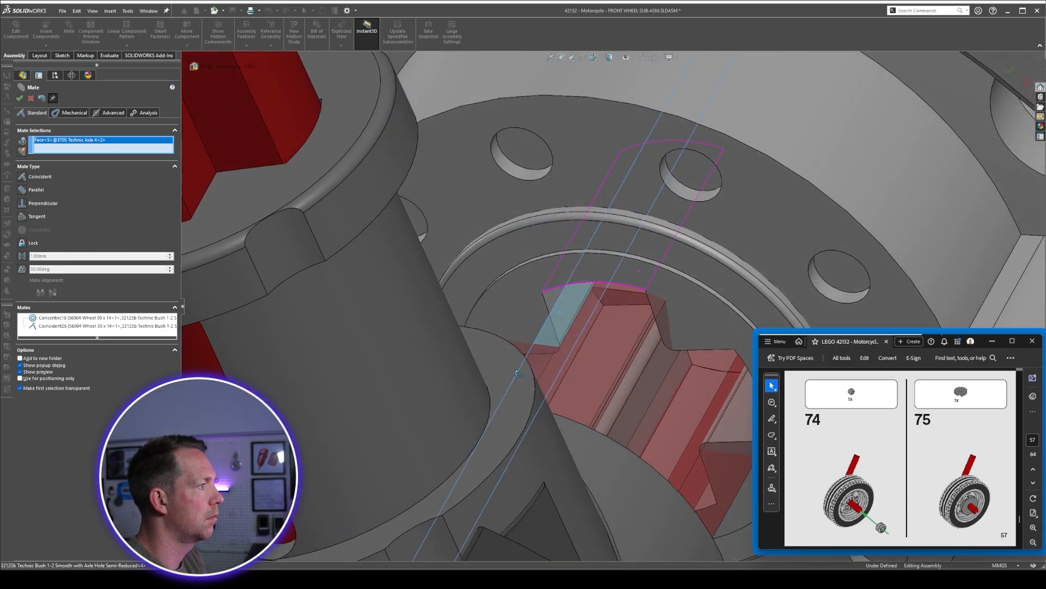
click(565, 307)
right_click(568, 311)
Place the 15535 round tile between the wheel and the toggle joint by mating it coincident with the toggle joint's side face.
scroll(567, 319, up, 5)
middle_drag(550, 413, 689, 365)
scroll(688, 366, up, 2)
middle_drag(561, 522, 514, 390)
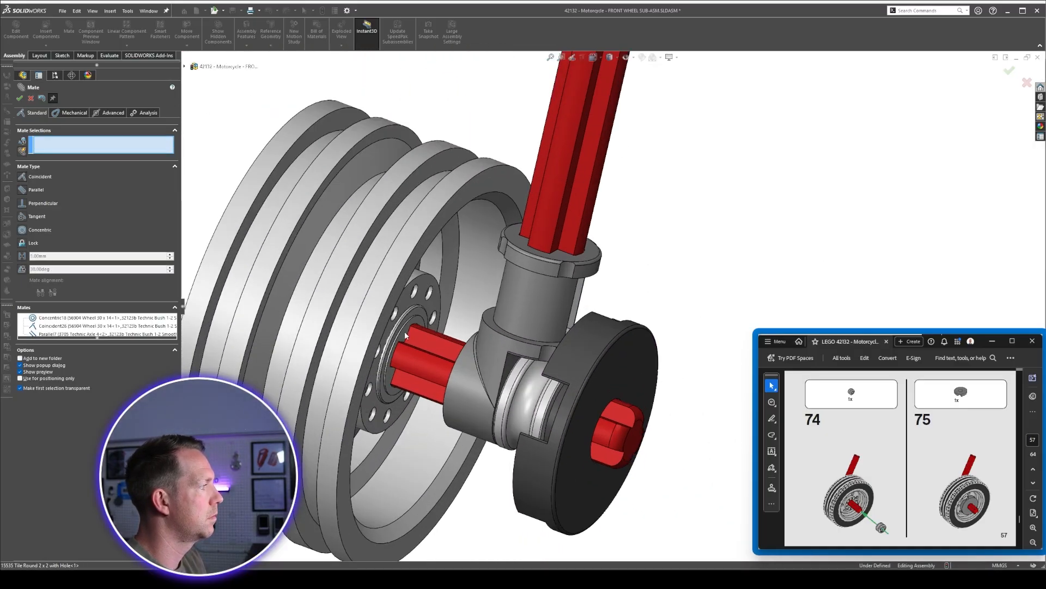
middle_drag(403, 336, 366, 316)
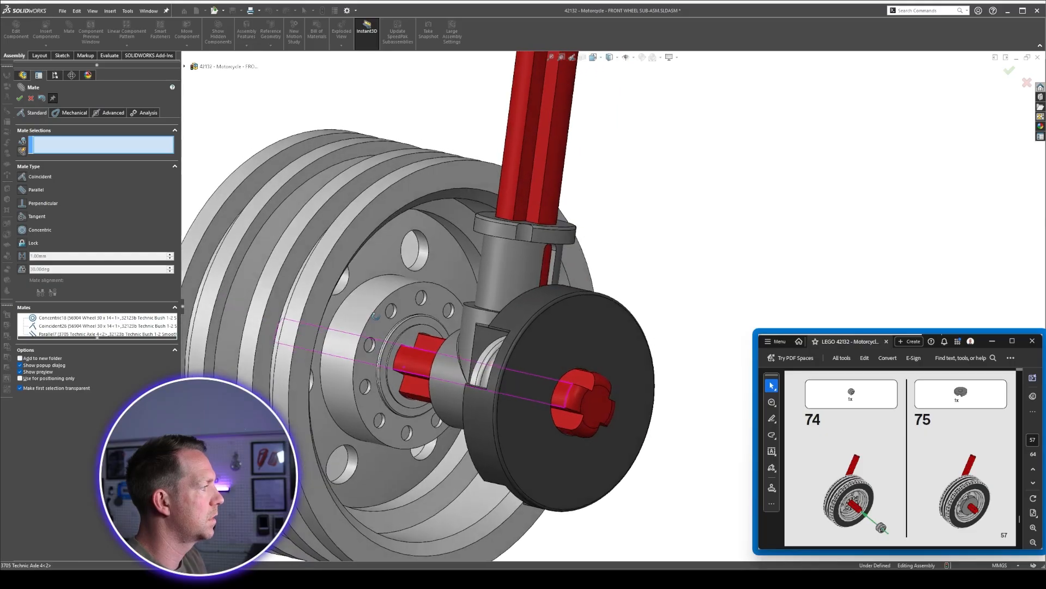
scroll(370, 335, down, 5)
middle_drag(420, 347, 591, 408)
scroll(536, 409, up, 4)
scroll(591, 413, up, 1)
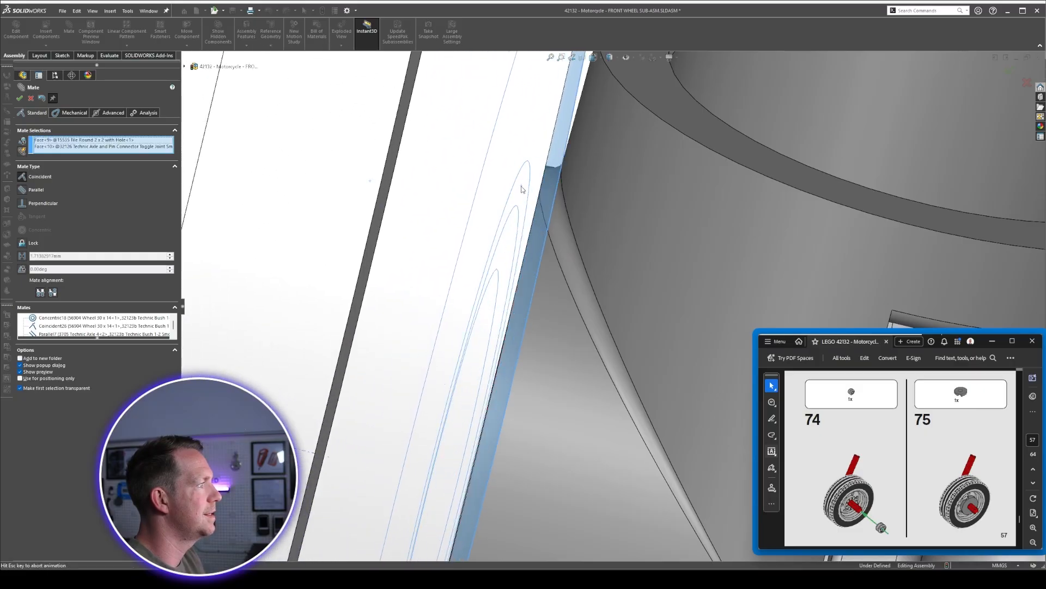
key(Return)
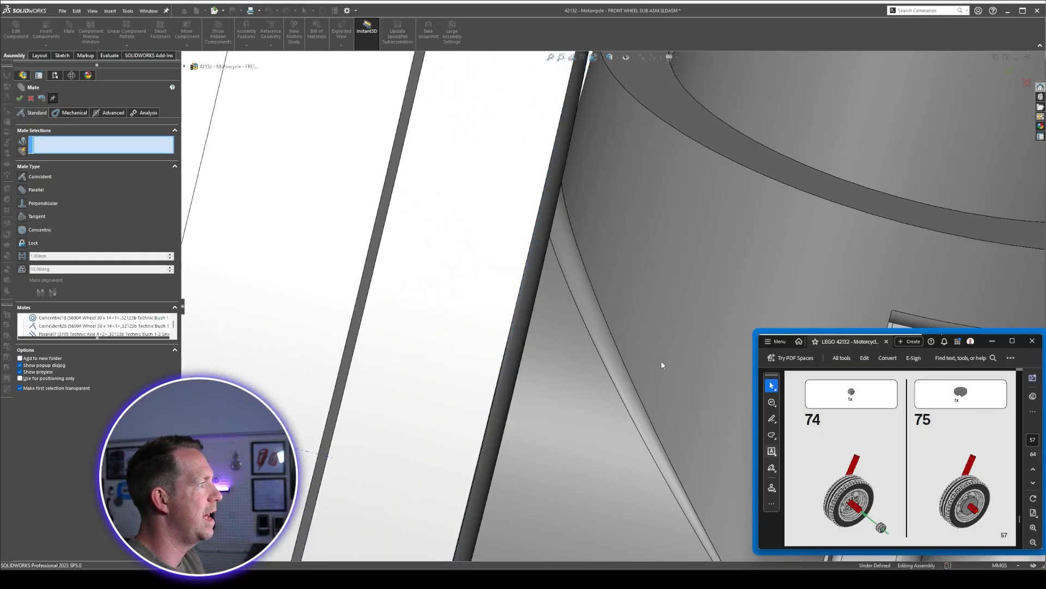
scroll(662, 361, up, 8)
scroll(681, 358, up, 1)
middle_drag(681, 358, 604, 356)
scroll(692, 341, down, 3)
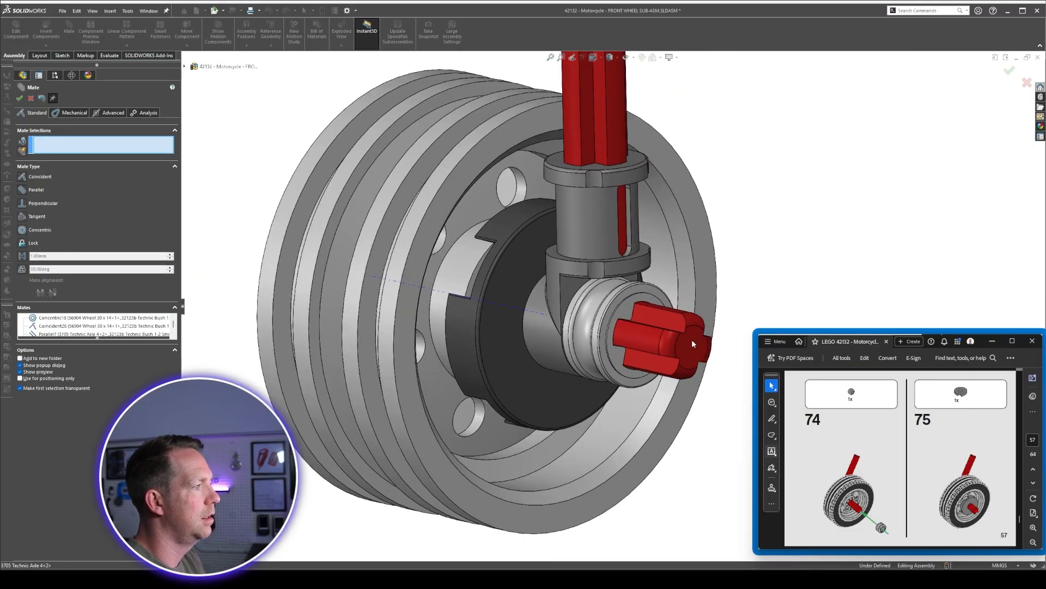
Mate the horizontal red axle's end face flush with the outer face of the fork's toggle joint.
click(629, 314)
right_click(618, 341)
scroll(626, 327, up, 10)
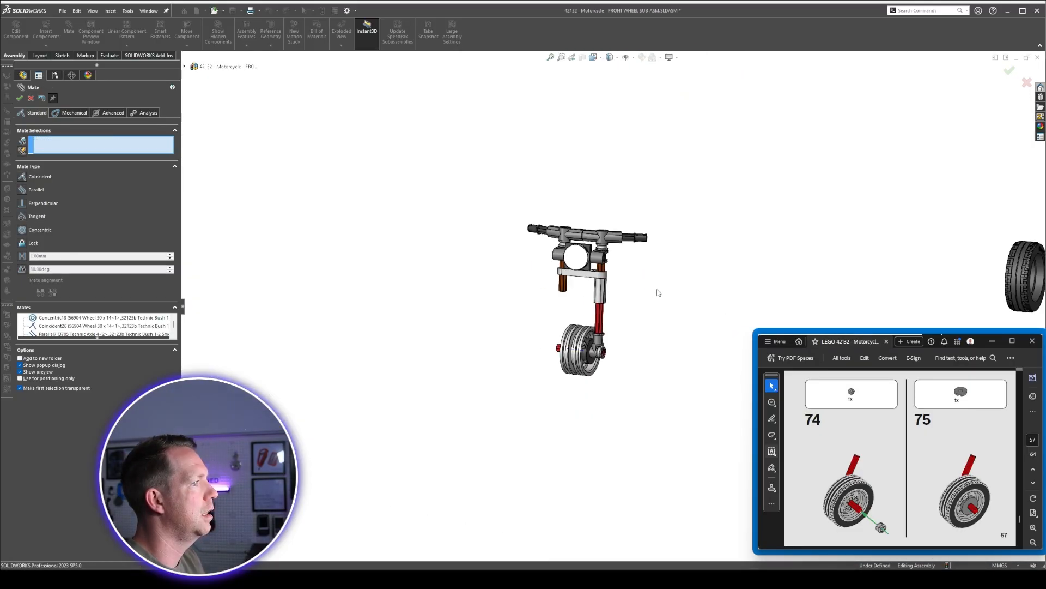
Mate the 30699 tyre concentric with the 56904 wheel.
key(f)
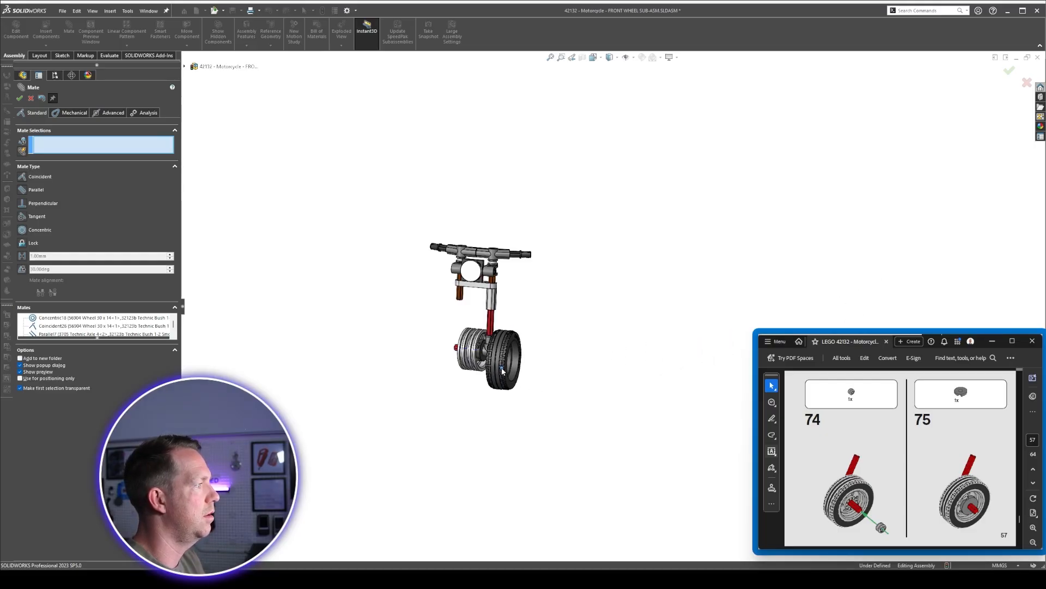
scroll(502, 370, down, 5)
click(630, 329)
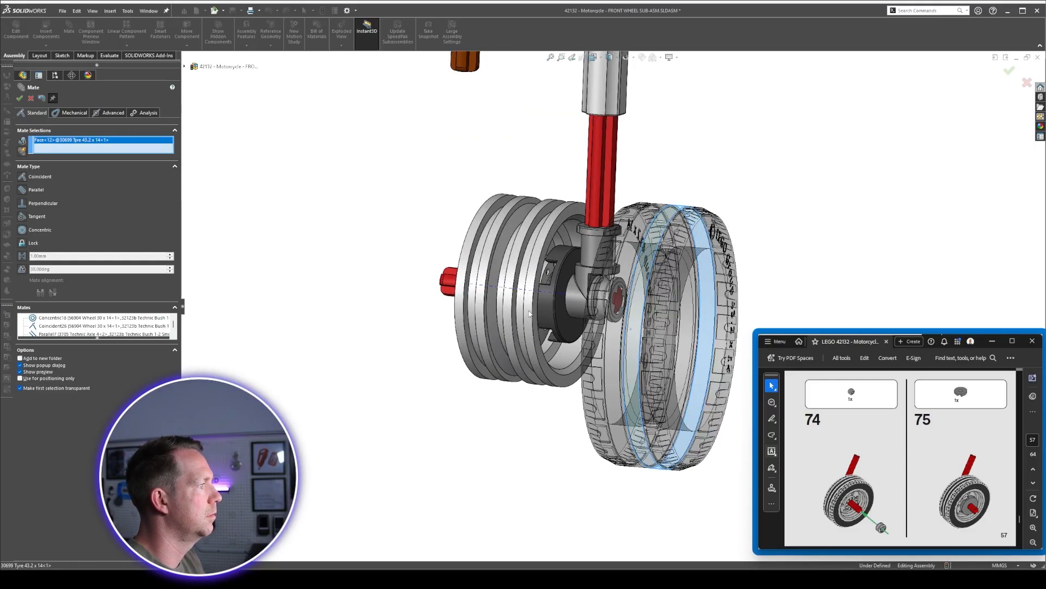
click(530, 309)
right_click(551, 343)
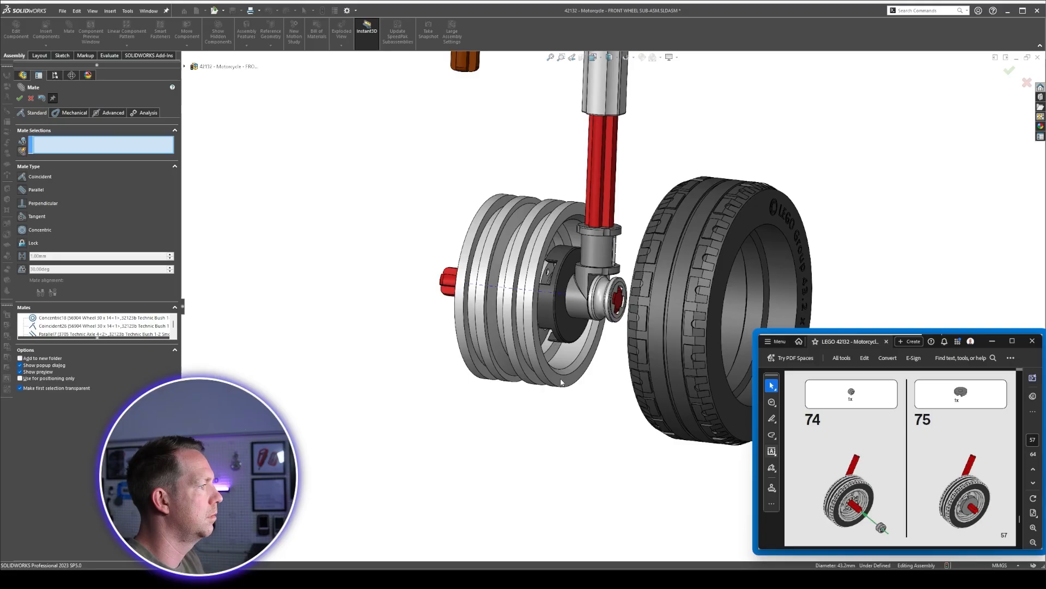
Mate the tyre's side face coincident with the wheel's rim face, and finish mating.
click(561, 379)
click(756, 223)
right_click(749, 229)
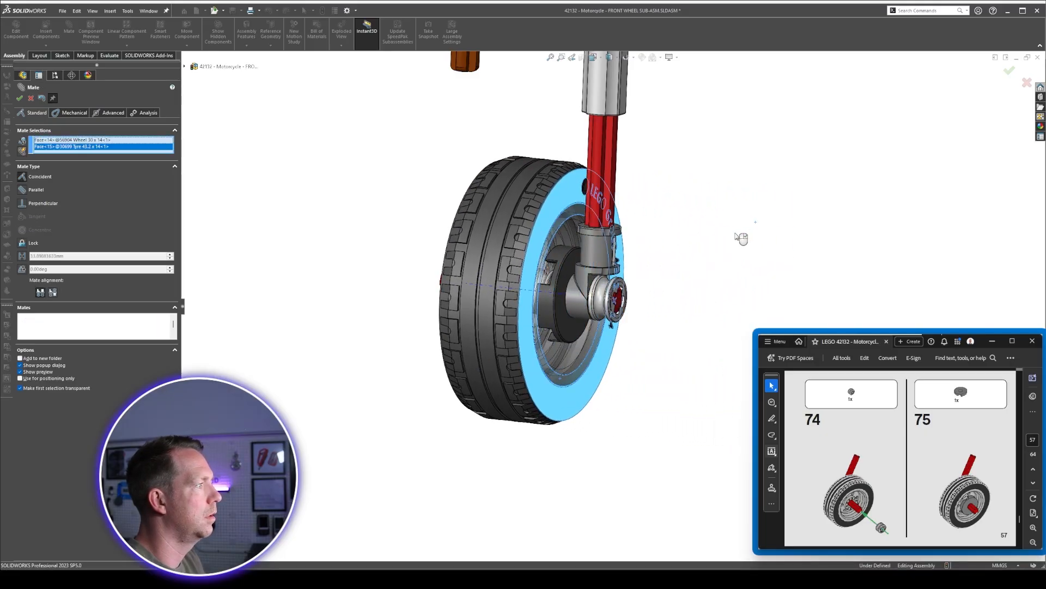
middle_drag(471, 212, 426, 203)
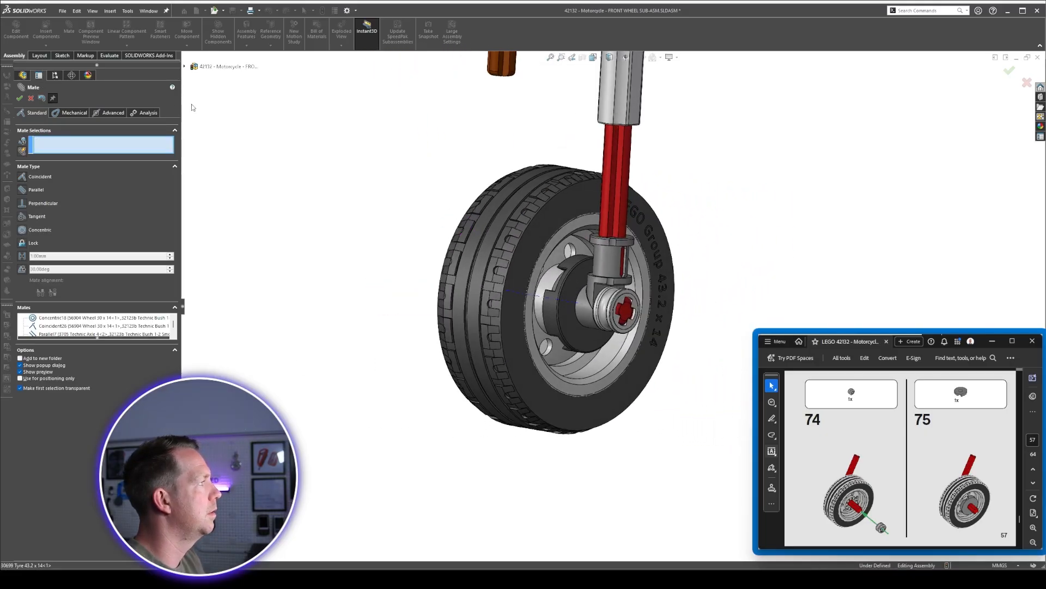
click(20, 98)
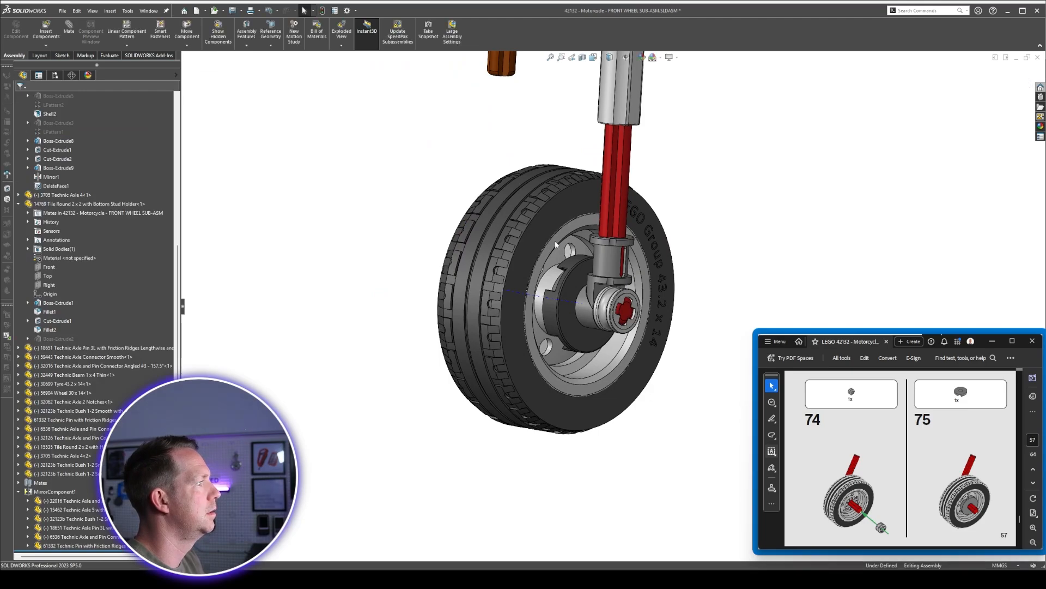
Isolate the tyre and wheel, mate the tyre's Top plane to the wheel's matching plane, and restore the full assembly.
click(537, 223)
ctrl+click(538, 224)
key(i)
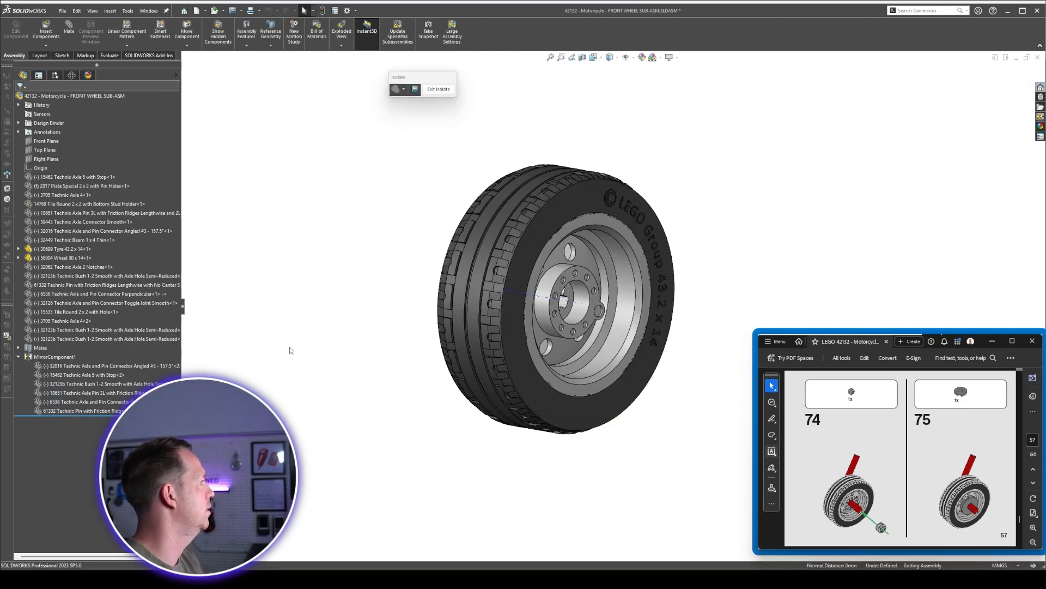
click(18, 258)
click(18, 249)
click(47, 321)
scroll(608, 248, up, 5)
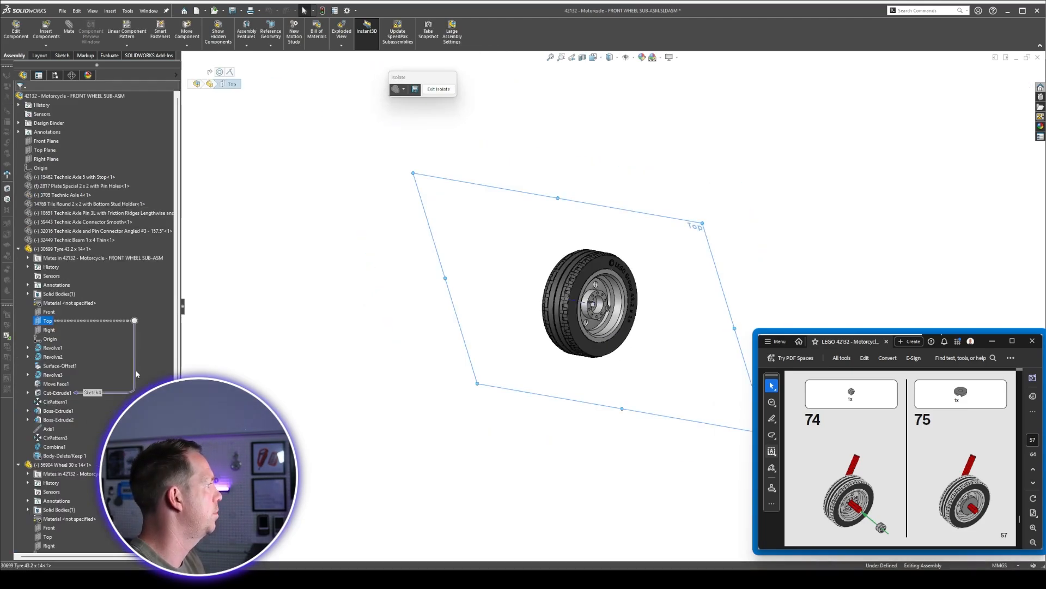
scroll(92, 520, down, 2)
ctrl+click(48, 483)
mouse_move(536, 212)
middle_down()
mouse_move(556, 176)
mouse_move(536, 228)
middle_up()
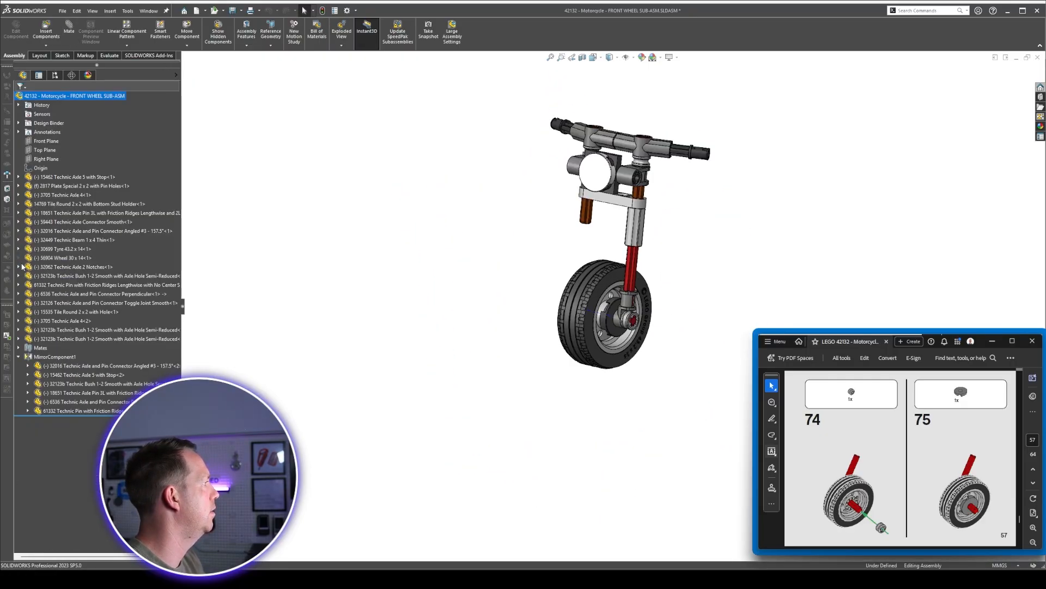
Edit the component mirror about the Right Plane to include the 59443 axle connector, 3705 vertical axle, toggle joint and its outer half bush.
click(19, 357)
scroll(772, 247, down, 2)
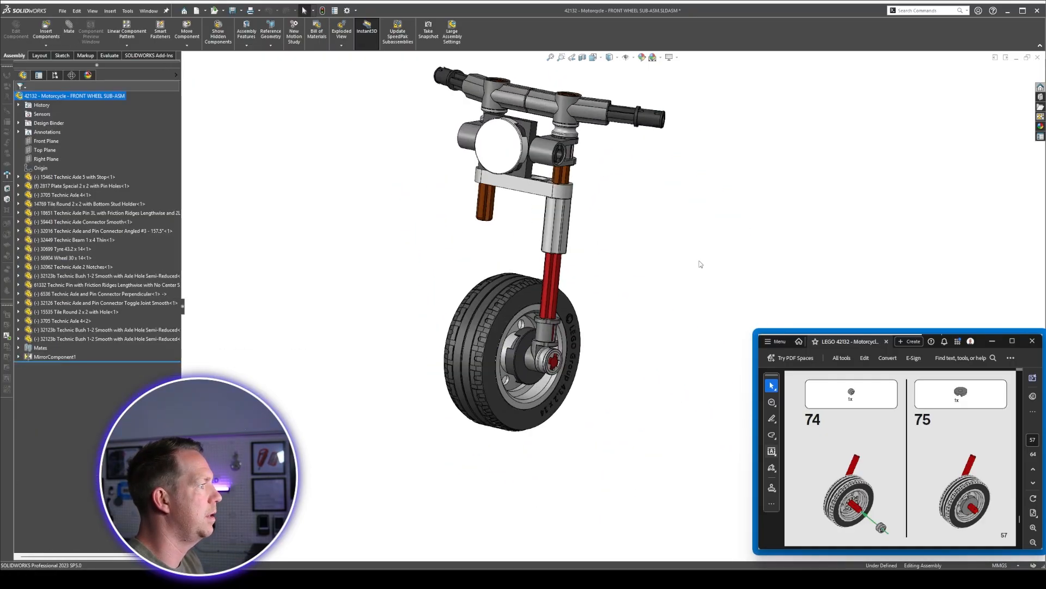
scroll(654, 247, down, 2)
click(56, 357)
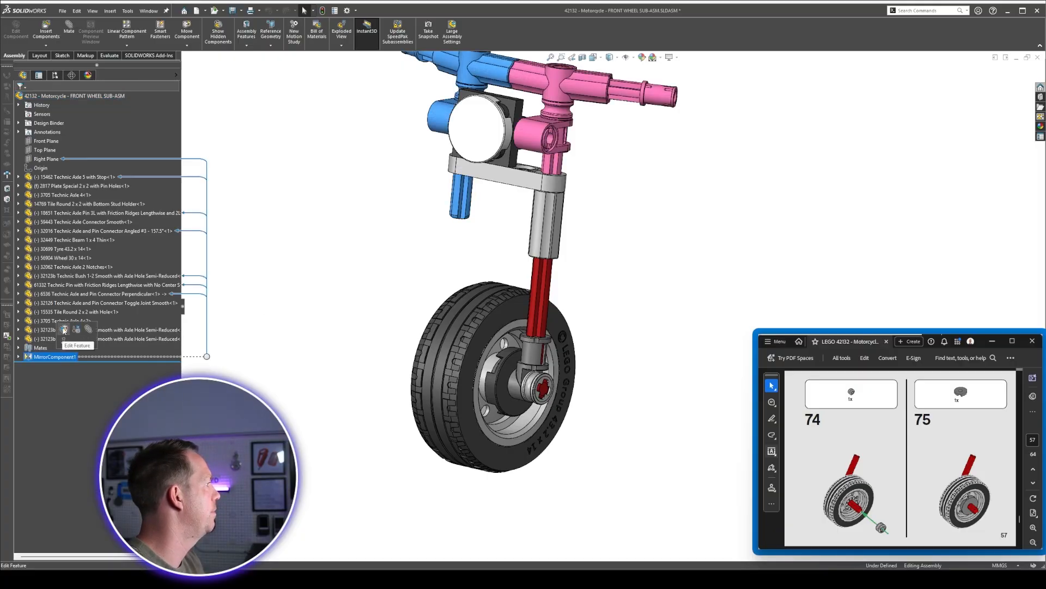
click(66, 330)
middle_drag(336, 235, 374, 221)
scroll(381, 215, up, 2)
scroll(624, 322, down, 2)
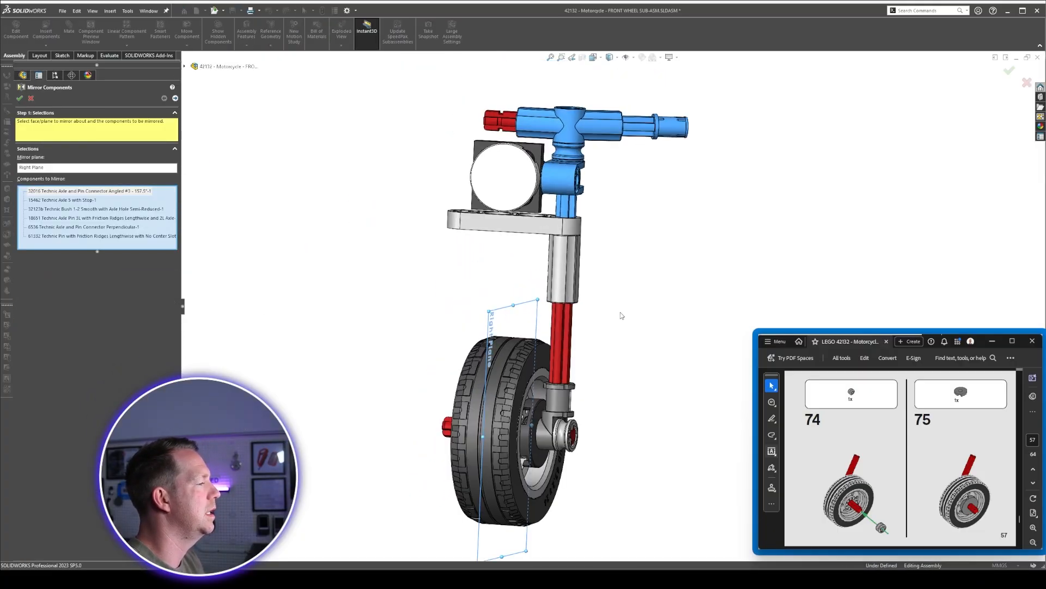
click(573, 273)
click(570, 332)
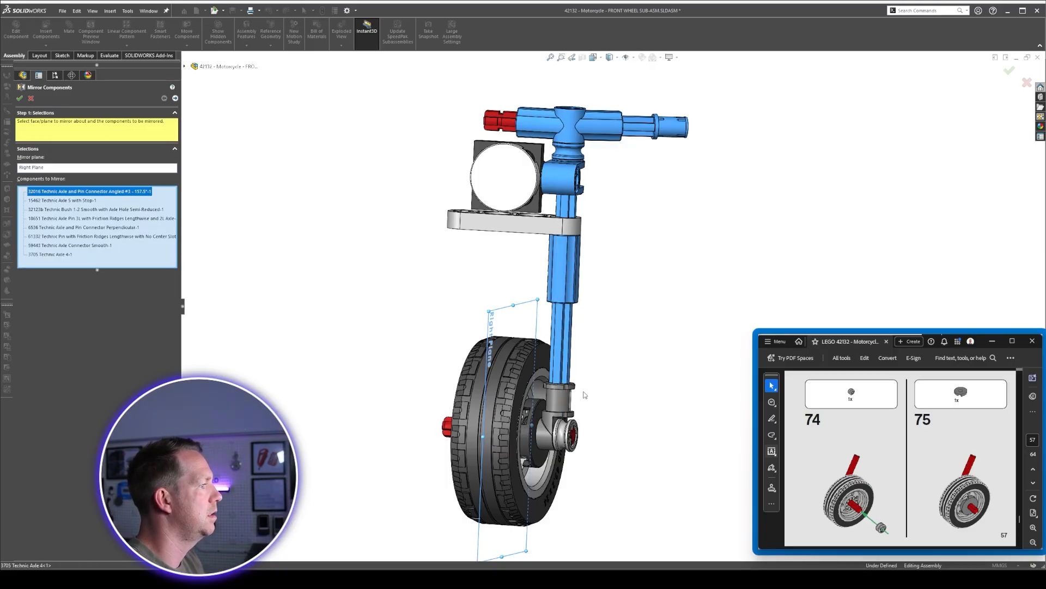
click(574, 406)
click(566, 434)
right_click(567, 434)
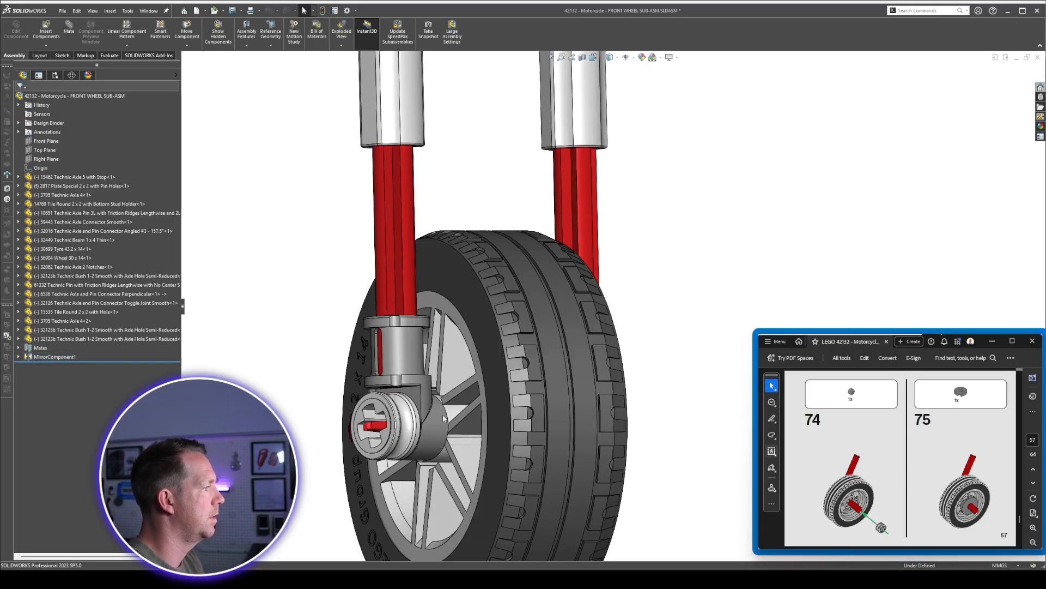
Examine the mirrored fork leg, toggle joint and half bush around the front wheel.
scroll(381, 423, down, 4)
middle_drag(354, 425, 415, 403)
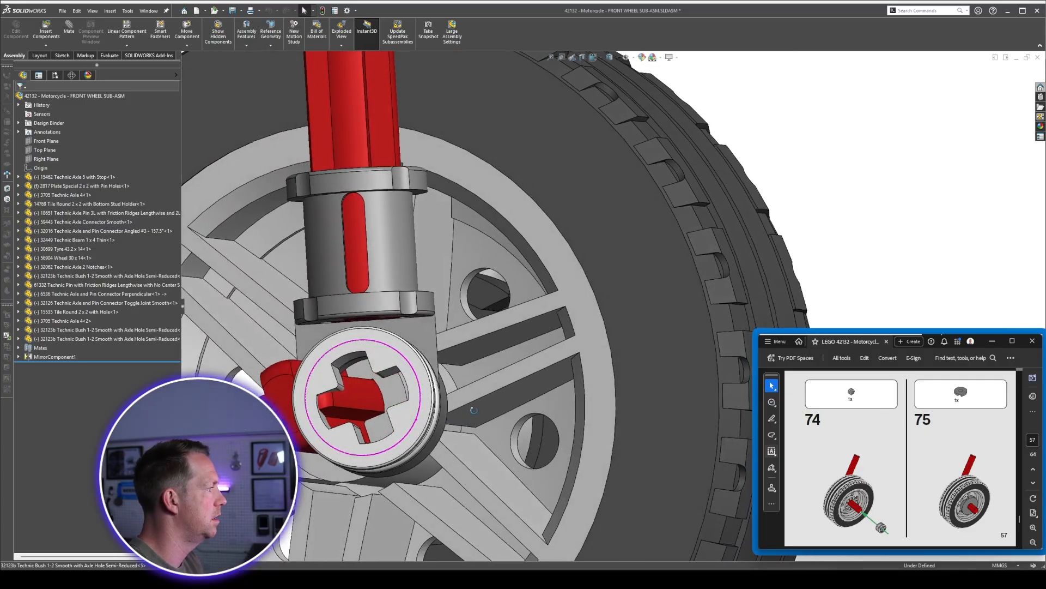
scroll(354, 376, up, 6)
middle_drag(305, 365, 354, 362)
scroll(698, 302, up, 3)
scroll(665, 249, up, 3)
middle_drag(666, 249, 724, 365)
scroll(632, 305, down, 3)
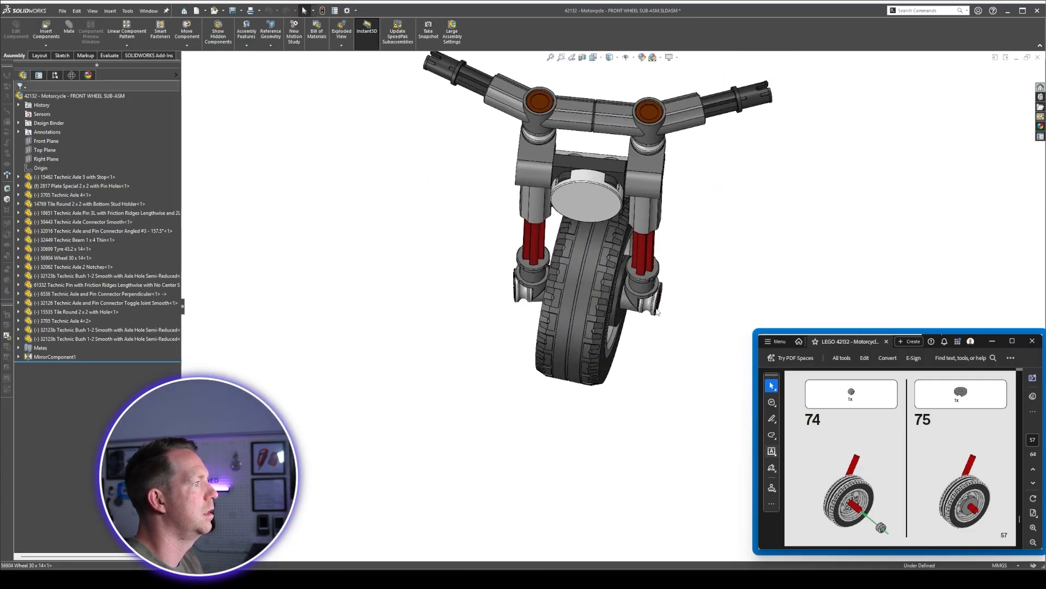
Swing the front wheel and lower fork to check which parts still rotate freely.
click(658, 305)
drag(647, 213, 610, 165)
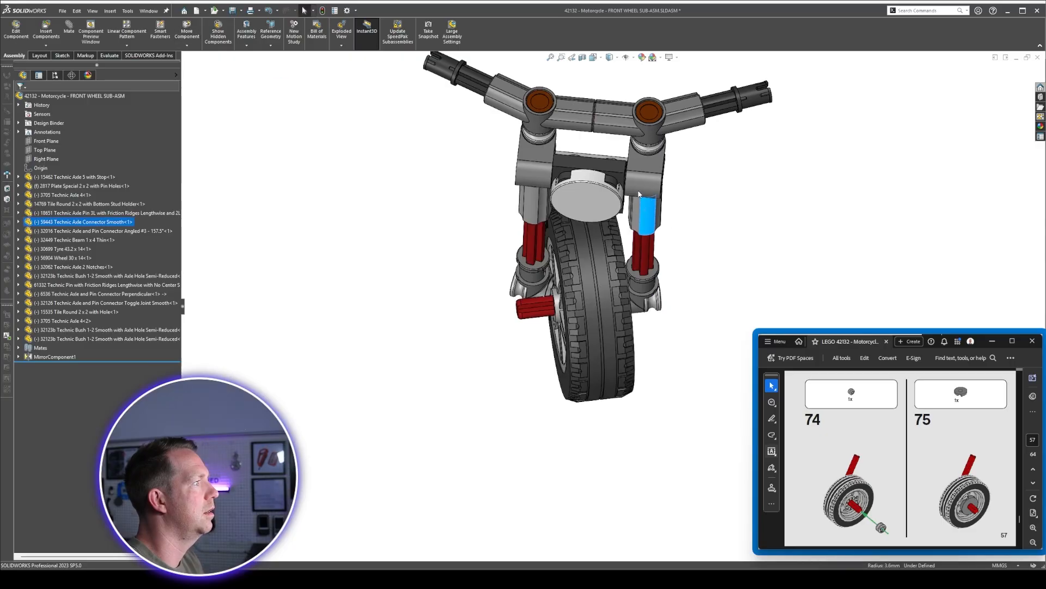
click(610, 165)
mouse_move(639, 306)
mouse_down()
mouse_move(619, 288)
mouse_move(623, 299)
mouse_up()
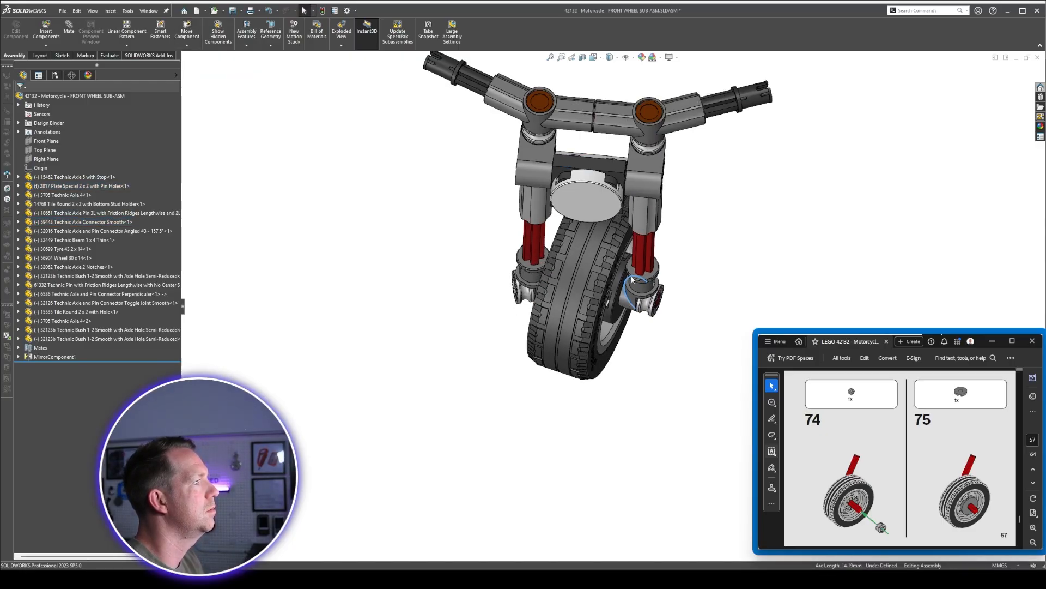
Isolate the 15462 axle and 59443 connector, mate the axle's flat side to the connector's cross-hole face, and restore the full assembly.
scroll(679, 193, down, 3)
middle_drag(626, 242, 625, 217)
drag(626, 217, 627, 173)
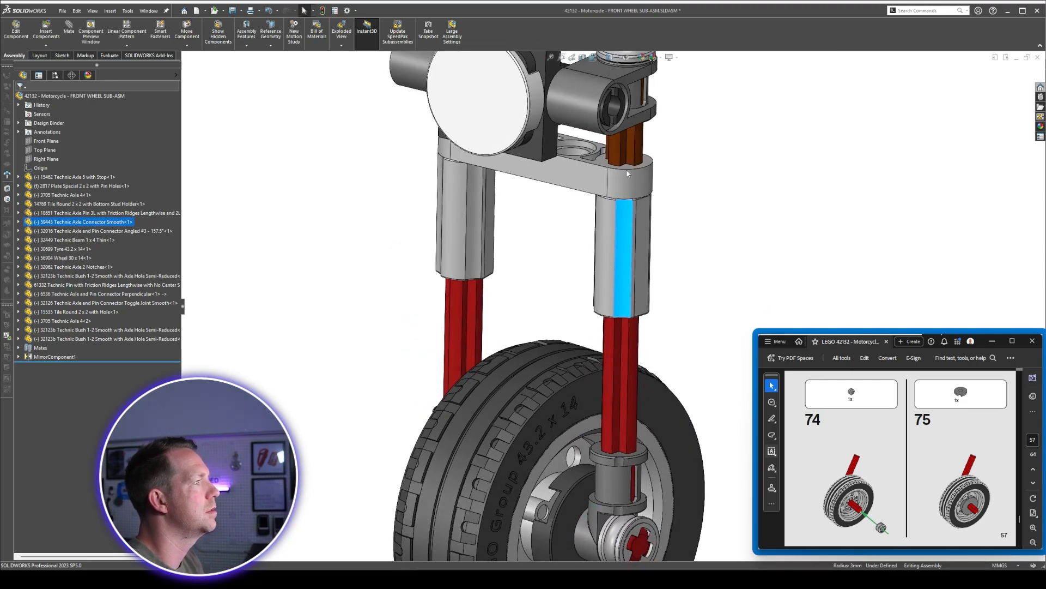
key(i)
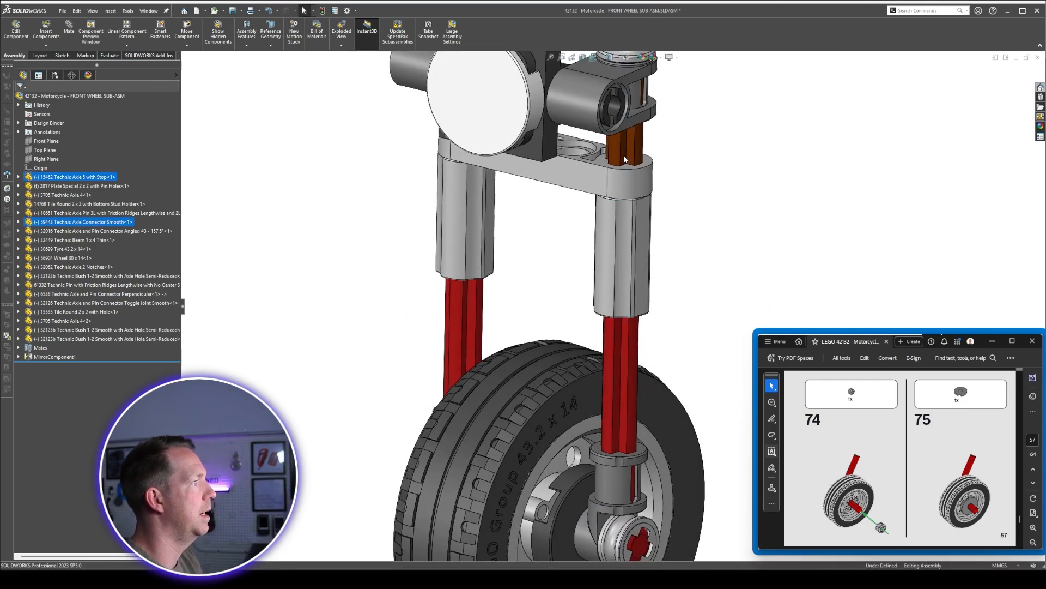
scroll(682, 175, down, 4)
key(m)
click(587, 261)
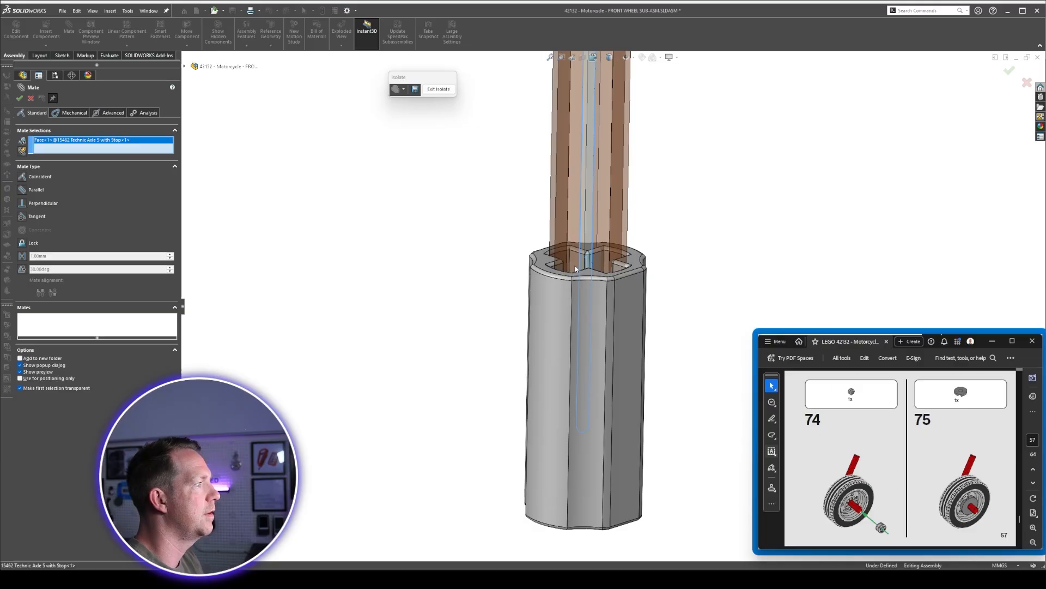
middle_drag(587, 261, 627, 322)
scroll(610, 272, down, 4)
click(668, 384)
key(Return)
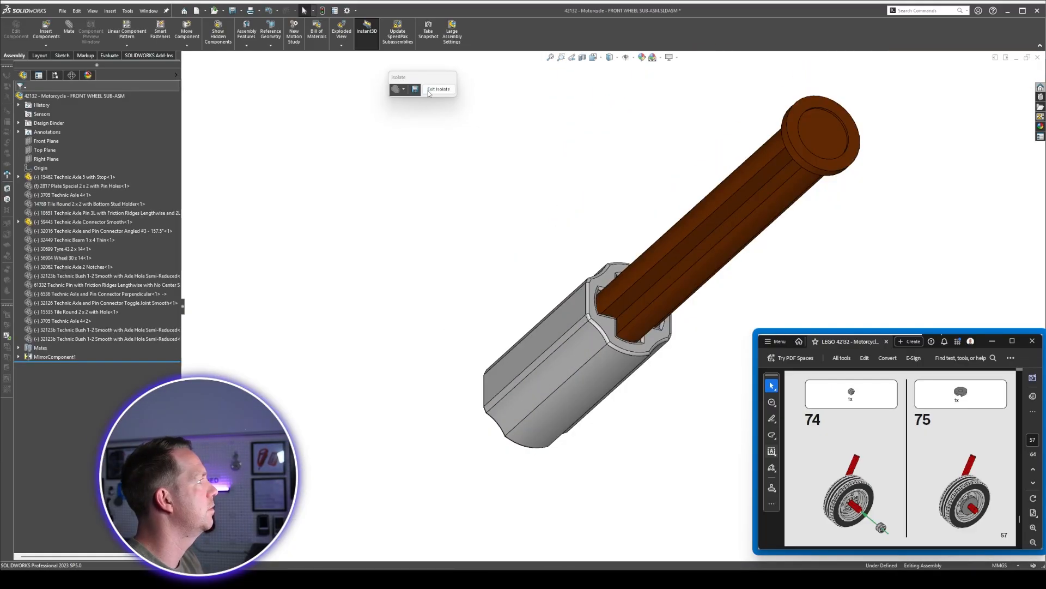
click(439, 89)
Float the fixed 2017 plate behind the round headlight tile.
click(604, 252)
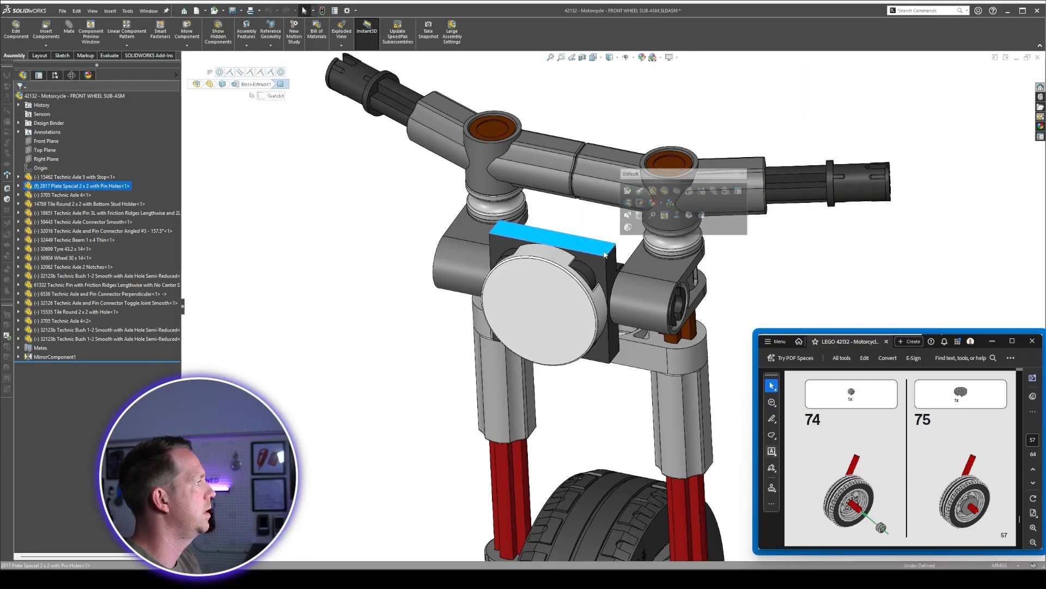
right_click(604, 252)
click(640, 349)
key(f)
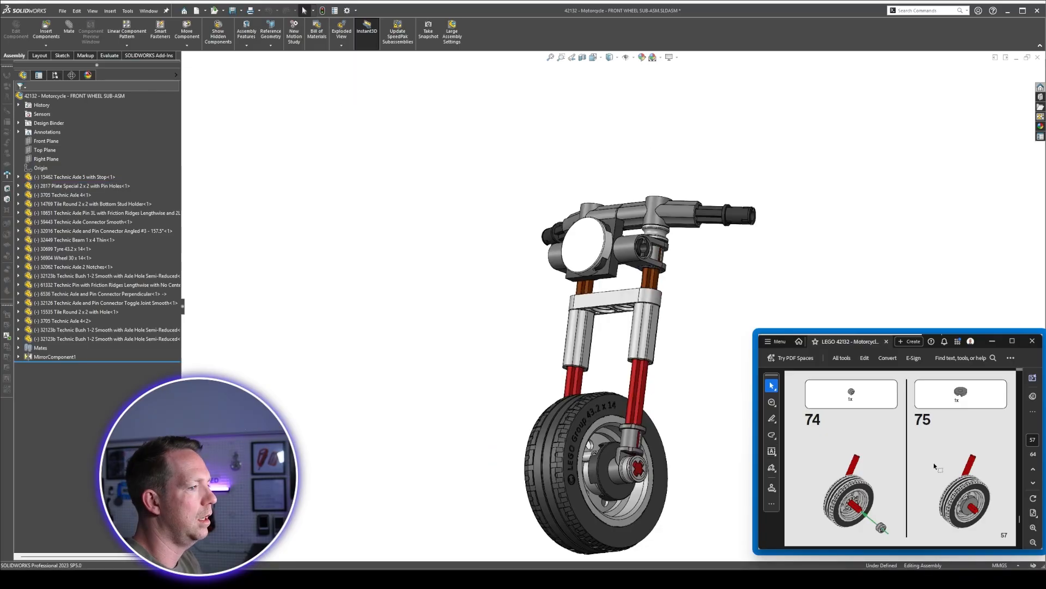
Advance the building instructions to step 78 and compare the picture with the upper fork.
scroll(935, 467, down, 3)
scroll(923, 438, down, 3)
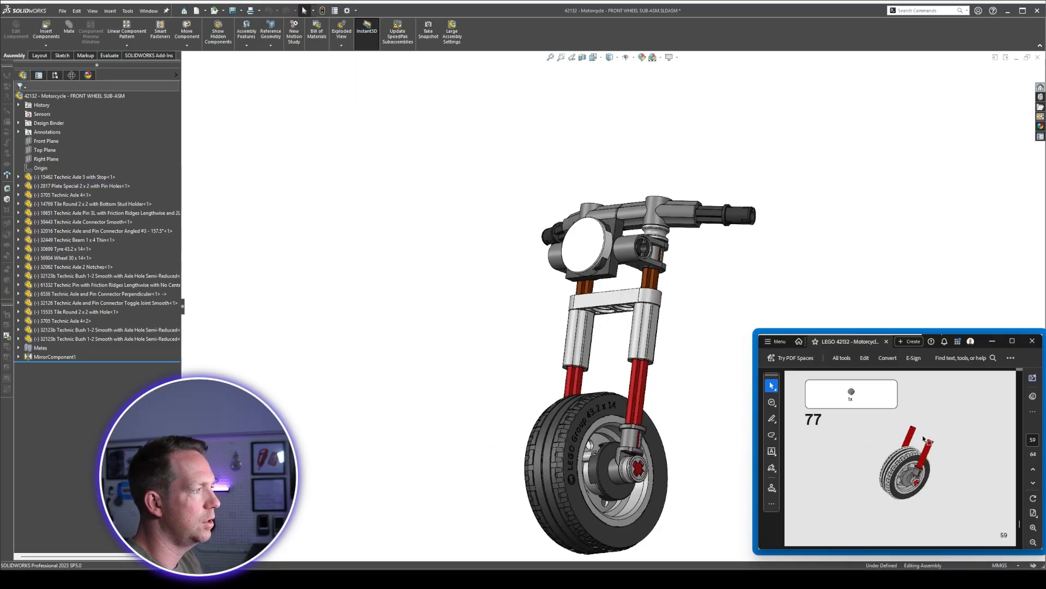
scroll(928, 436, down, 3)
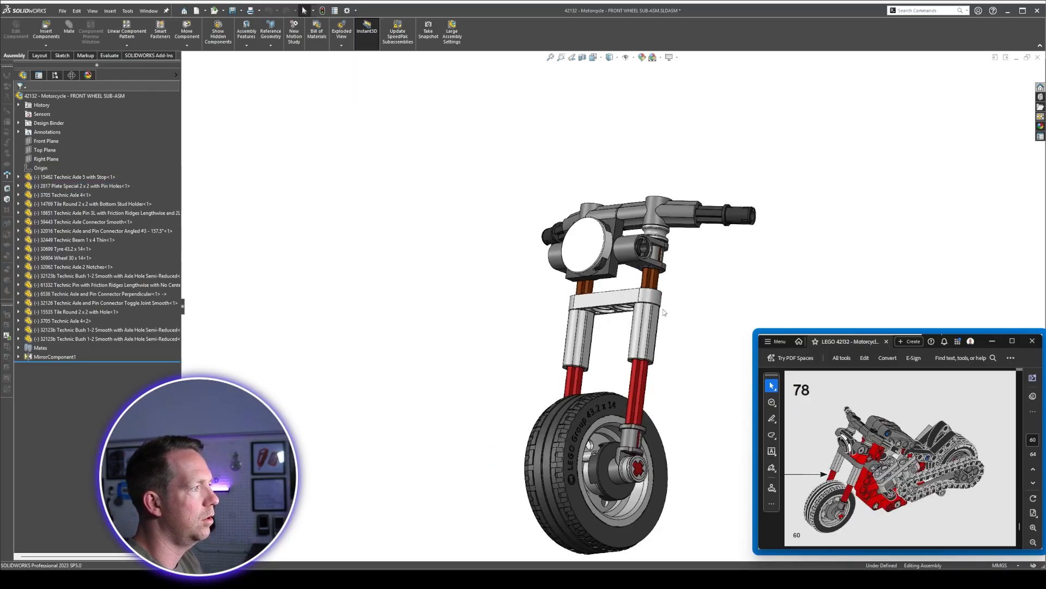
scroll(663, 312, down, 2)
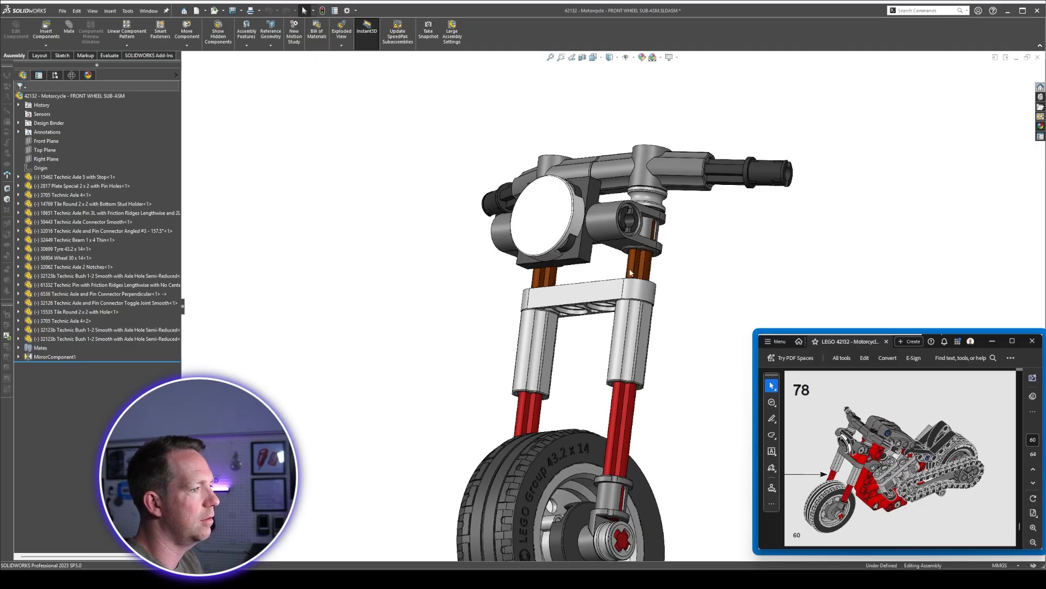
click(635, 353)
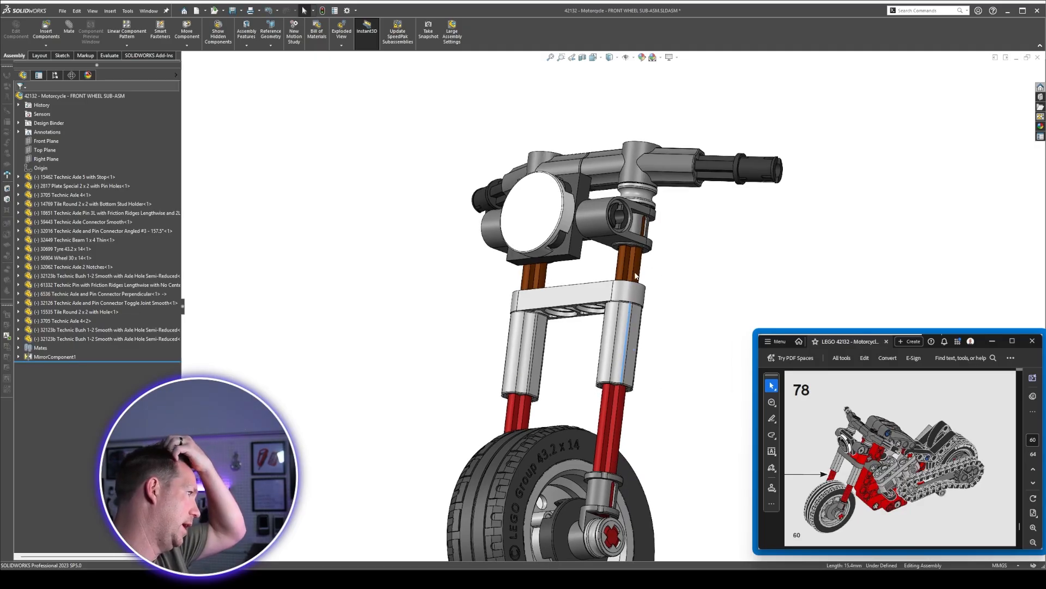
scroll(633, 254, down, 2)
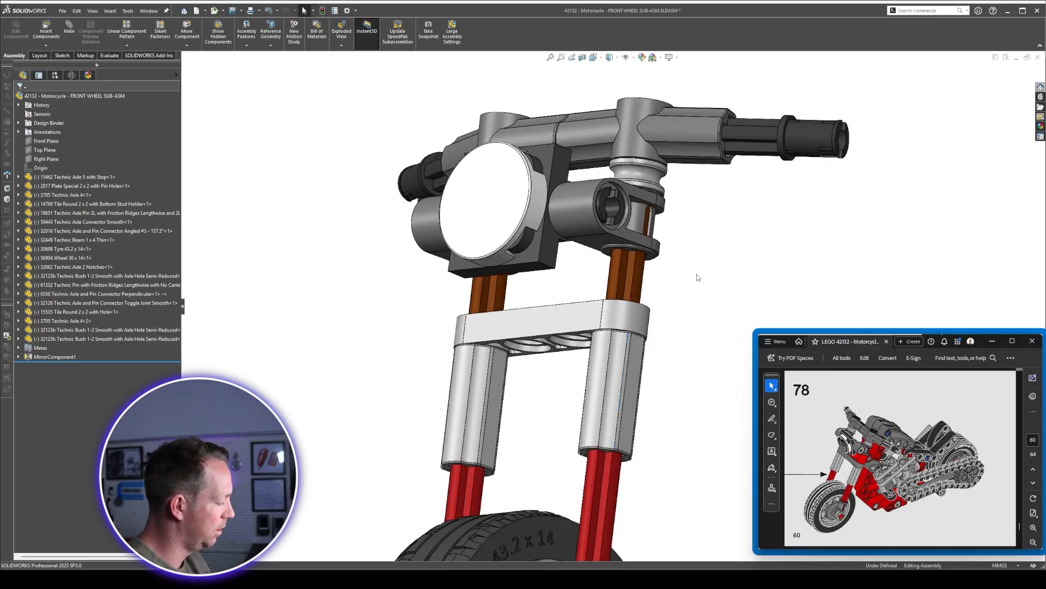
Switch to the Motorcycle WIP assembly and measure between the two end faces of the red 32291 double connector's barrel.
key(ctrl+Tab)
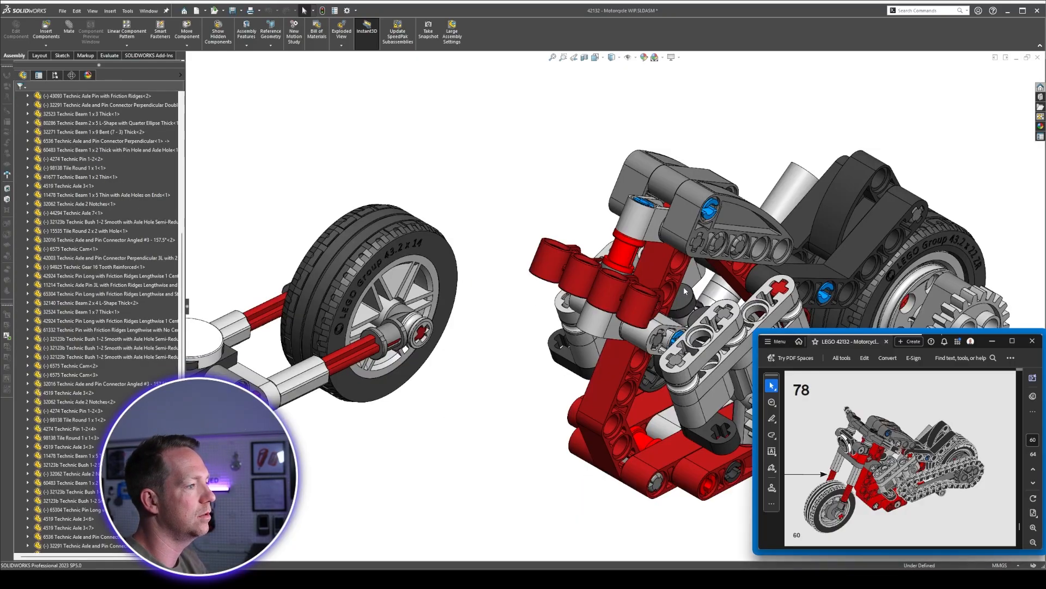
scroll(663, 268, down, 10)
key(m)
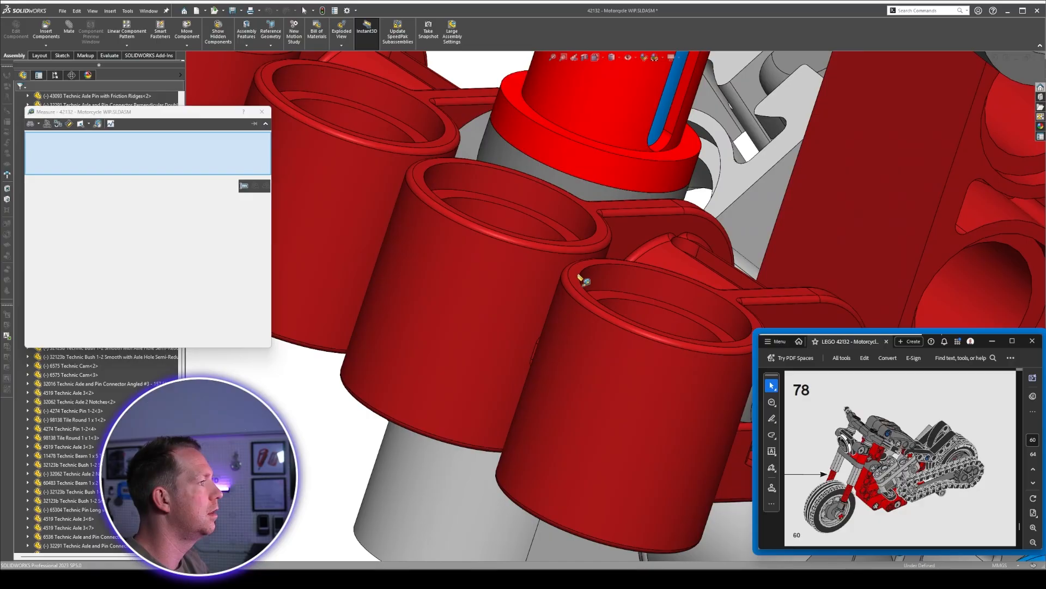
click(578, 277)
scroll(598, 322, up, 3)
middle_drag(598, 323, 578, 384)
scroll(551, 388, down, 3)
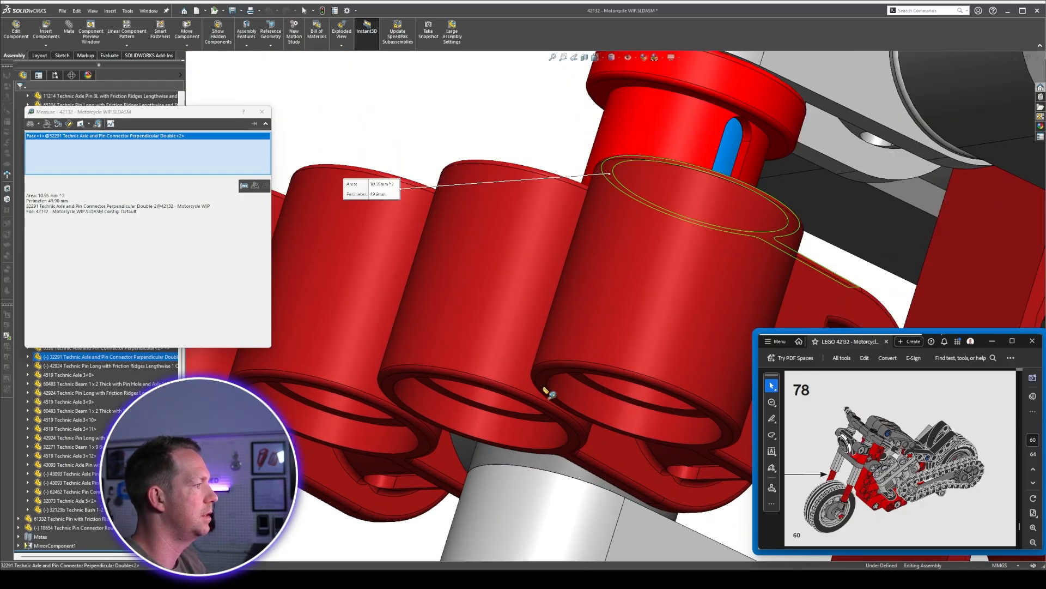
click(552, 390)
scroll(613, 324, up, 5)
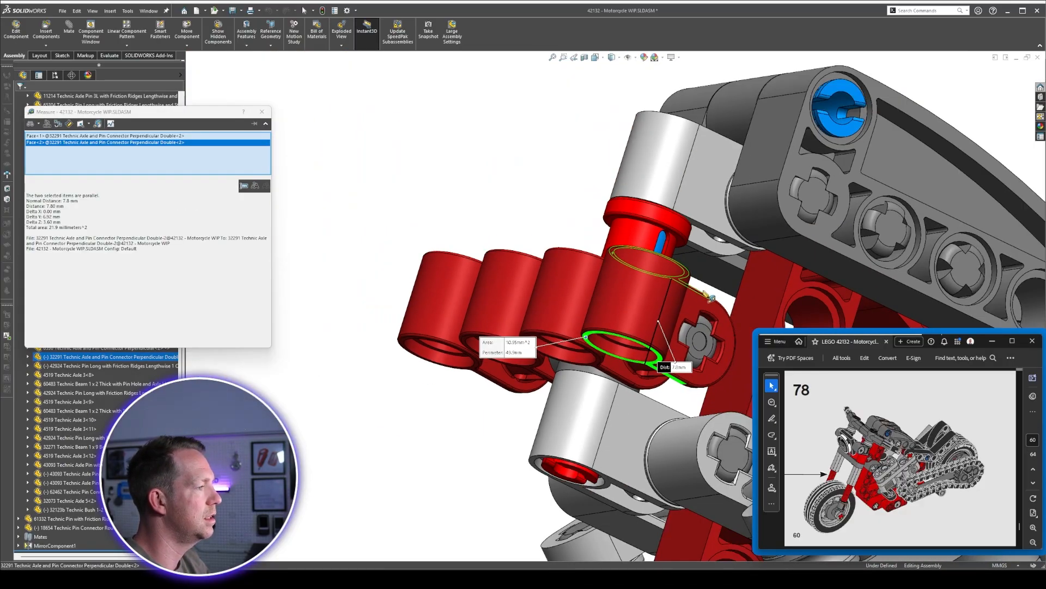
key(Escape)
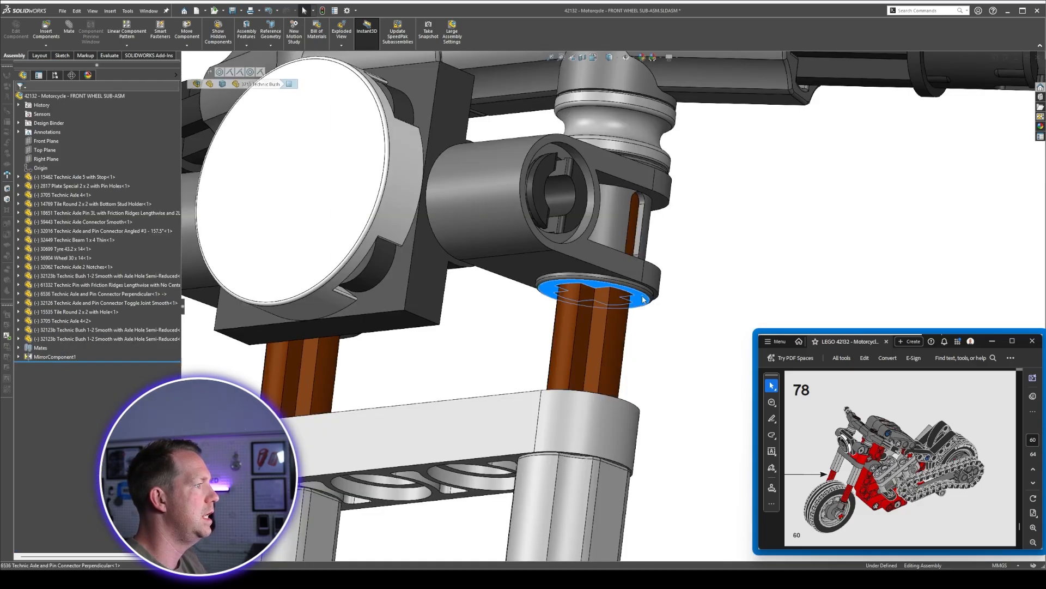
Add a 7.8 mm distance mate between the 6536 connector's lower face and the 32449 thin beam's upper face.
scroll(627, 392, down, 2)
click(623, 426)
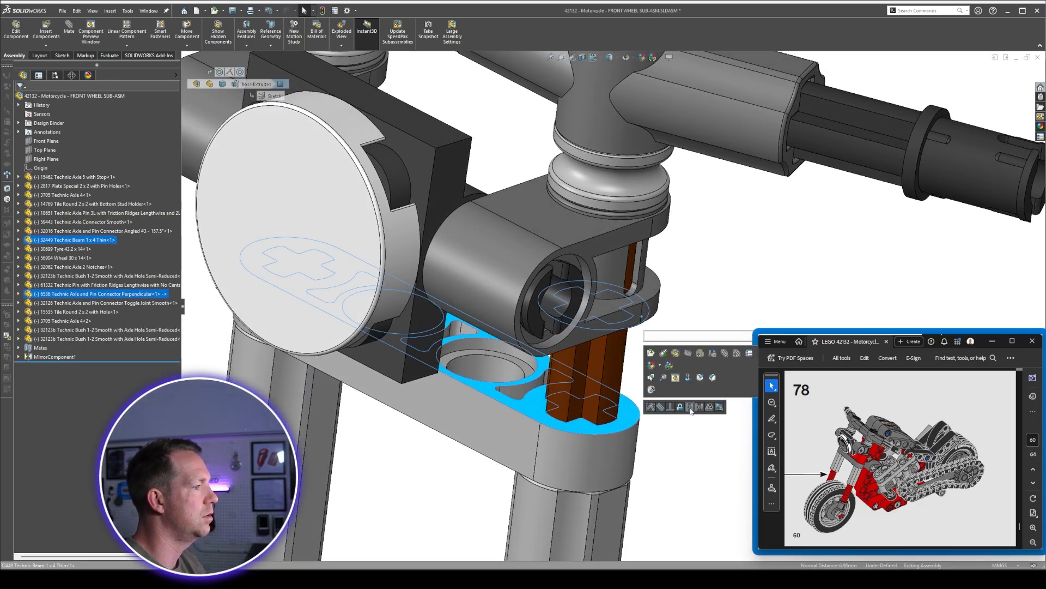
click(691, 412)
text(7.8)
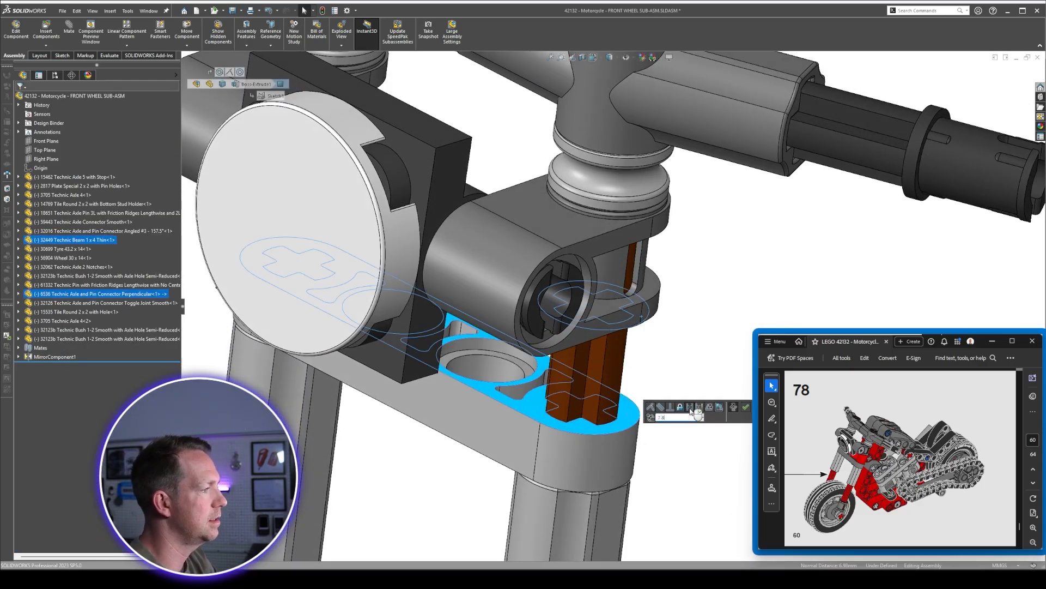
key(Return)
click(745, 407)
Examine the whole front wheel sub-assembly and test how the 32449 thin beam moves between the fork legs.
scroll(654, 316, up, 5)
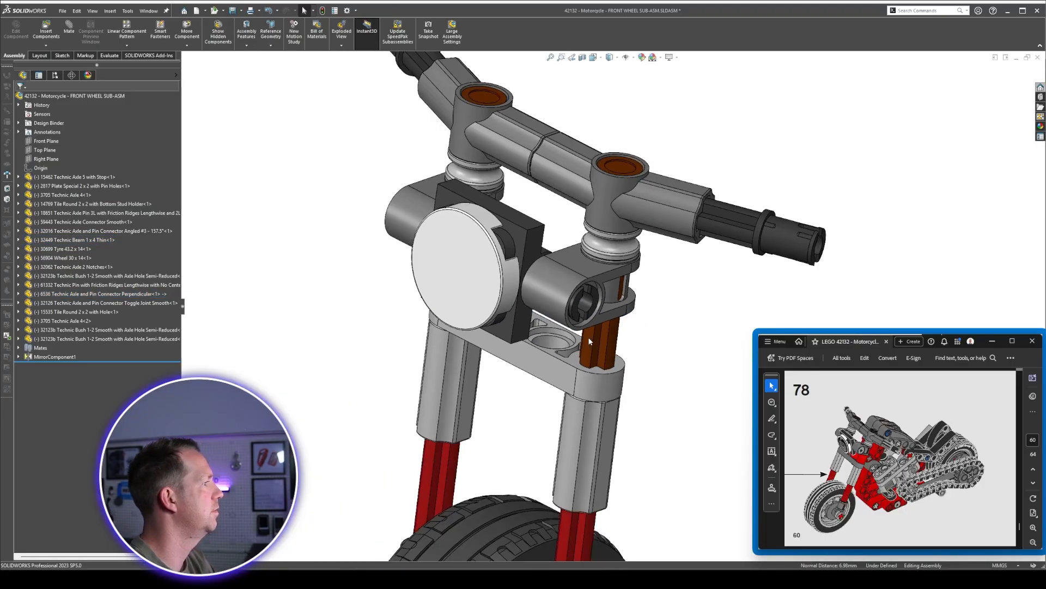
scroll(602, 351, down, 2)
scroll(602, 351, up, 1)
scroll(600, 348, down, 1)
click(599, 345)
scroll(594, 341, up, 8)
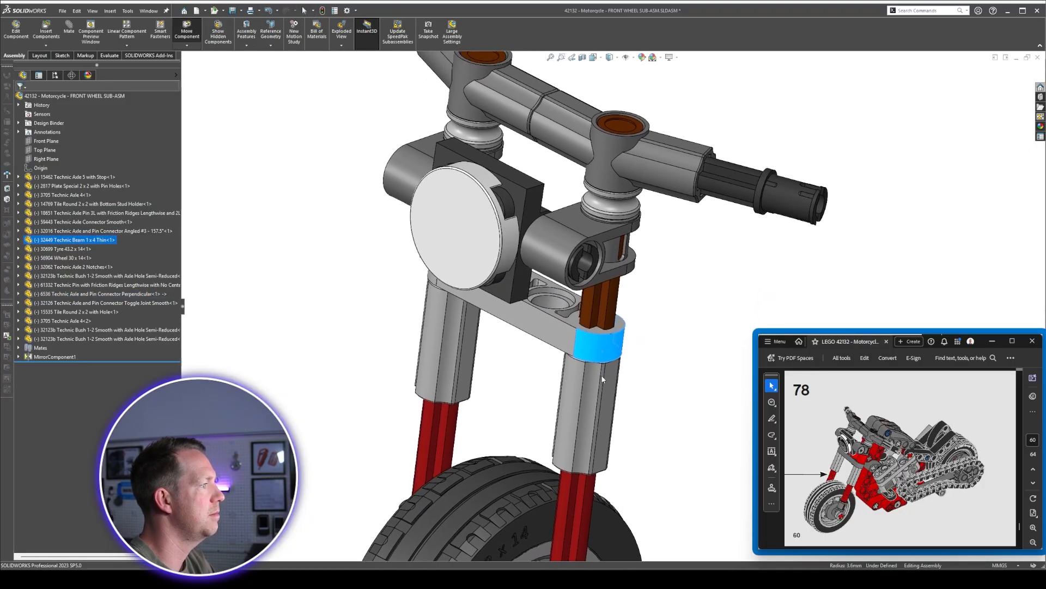
scroll(679, 346, up, 5)
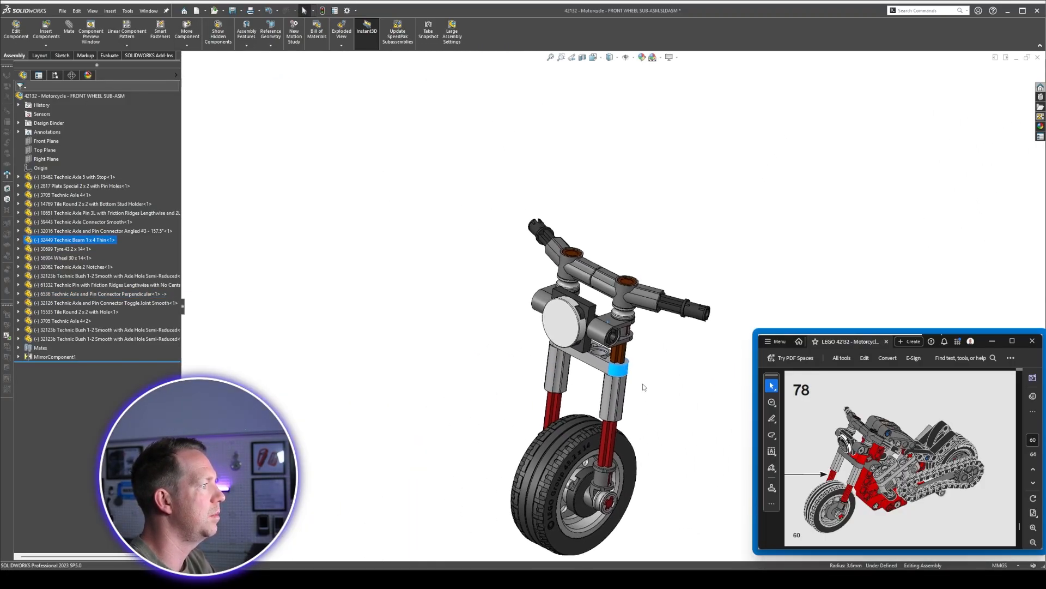
scroll(644, 399, up, 1)
click(647, 354)
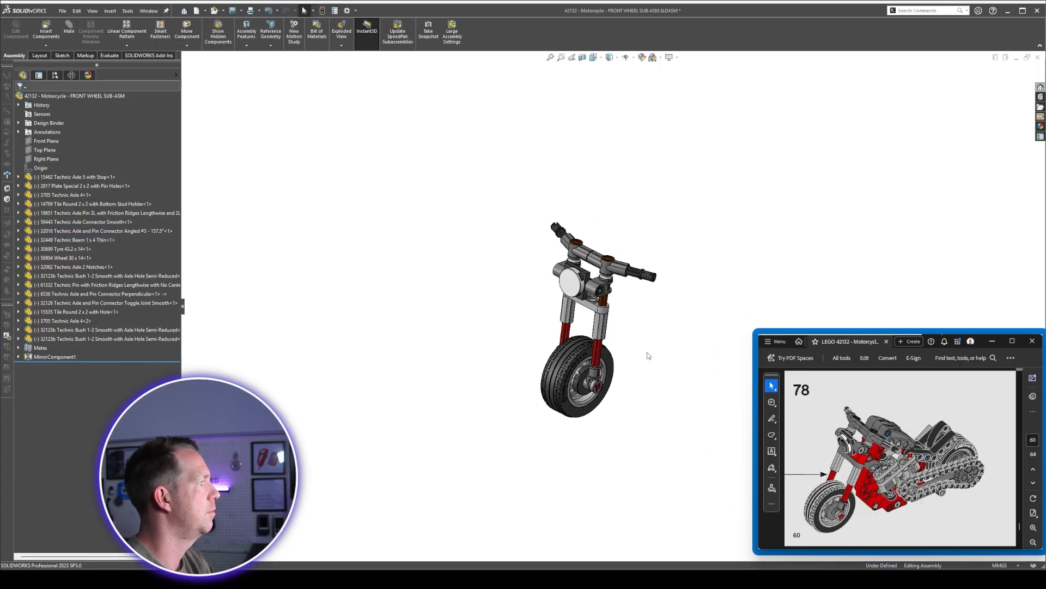
scroll(643, 352, down, 1)
middle_drag(604, 293, 633, 357)
scroll(611, 290, down, 3)
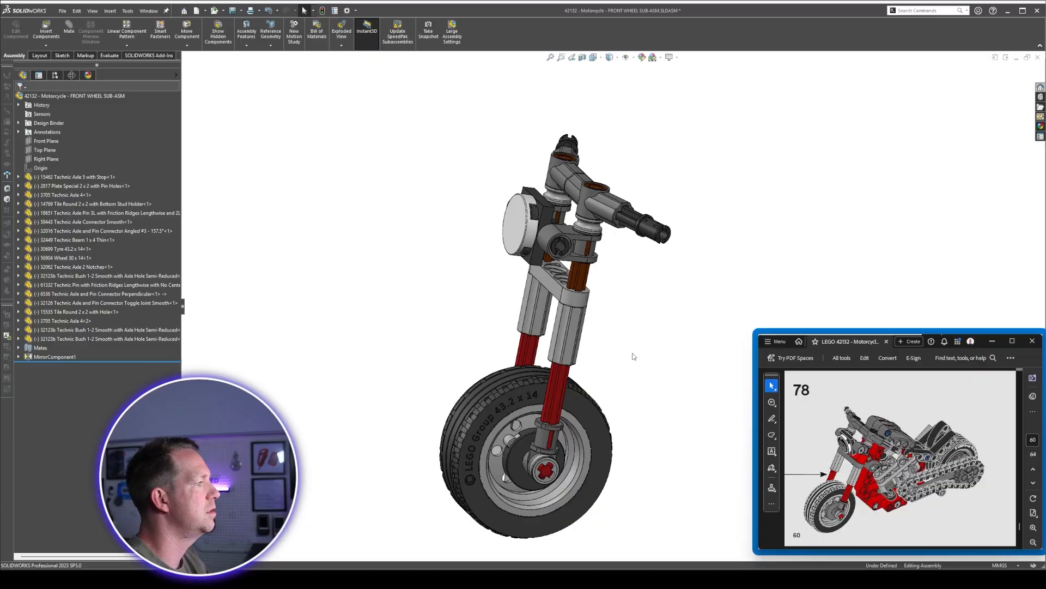
scroll(641, 355, up, 3)
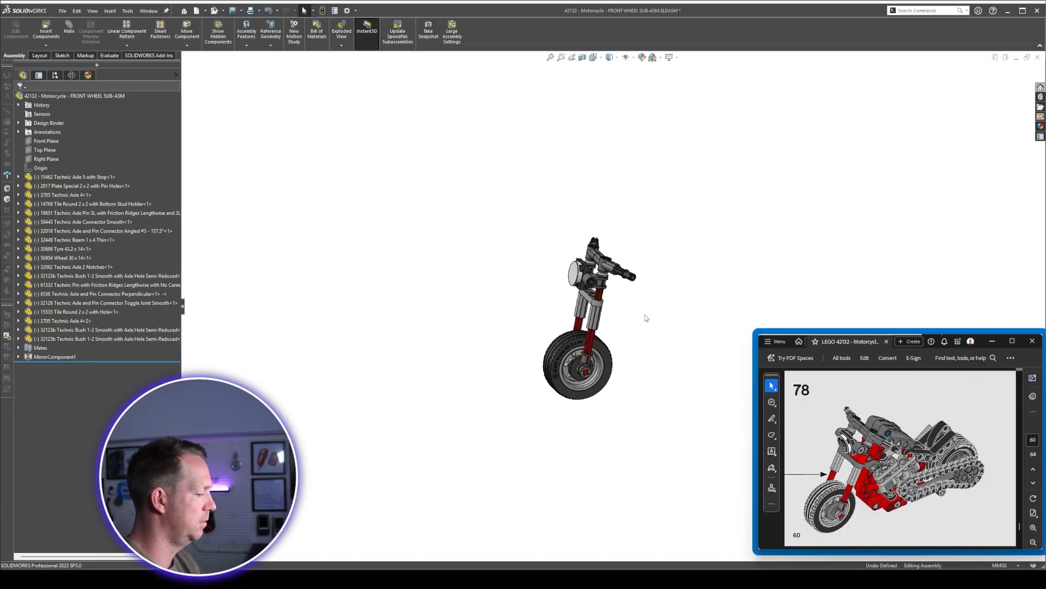
Check the sub-assembly in front and isometric views and try to turn the fork upright.
key(space)
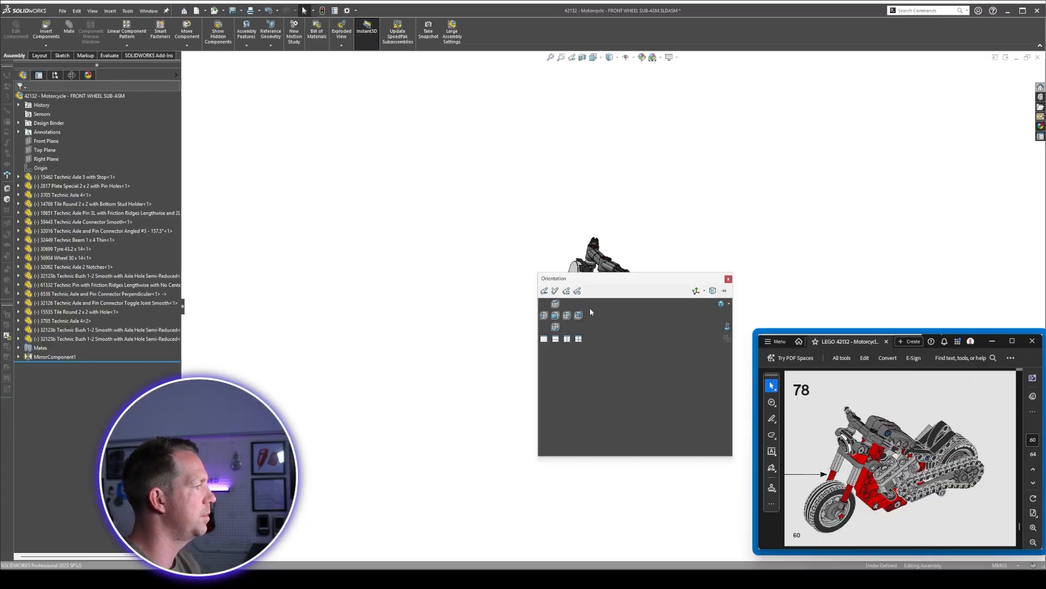
click(558, 316)
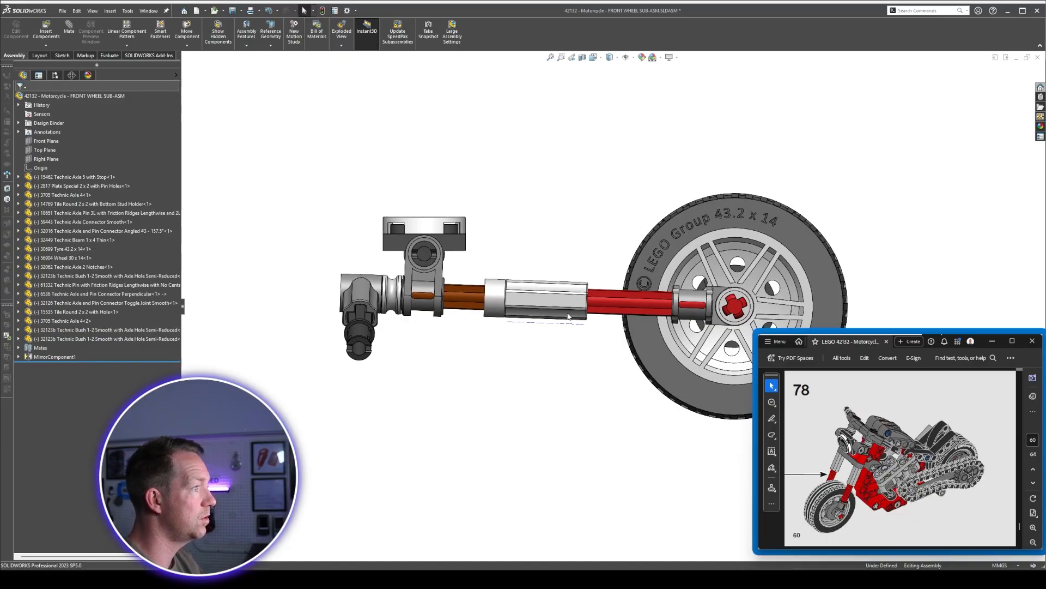
scroll(569, 317, up, 2)
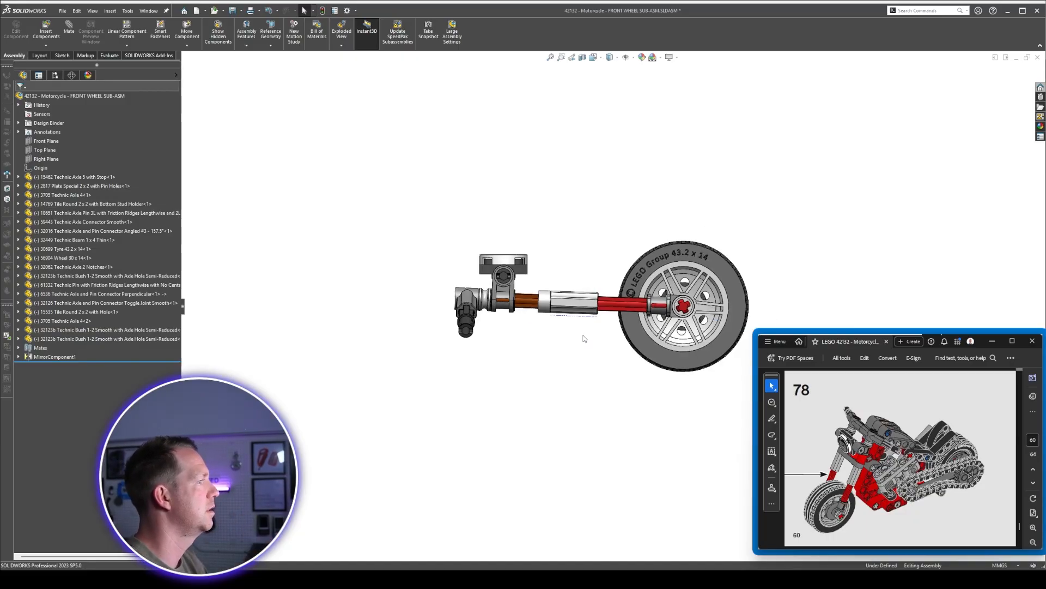
key(space)
click(738, 325)
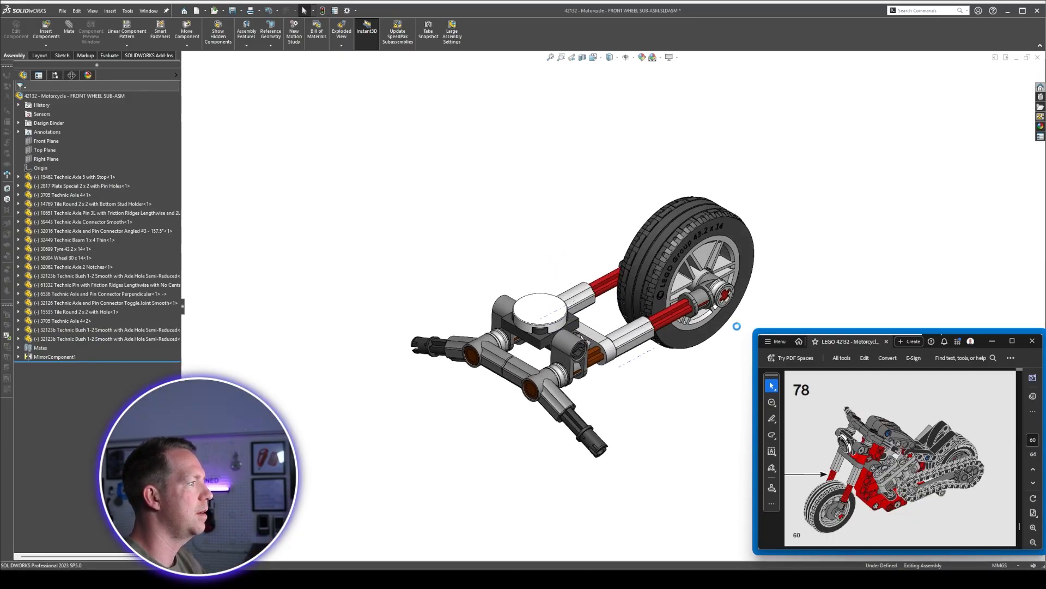
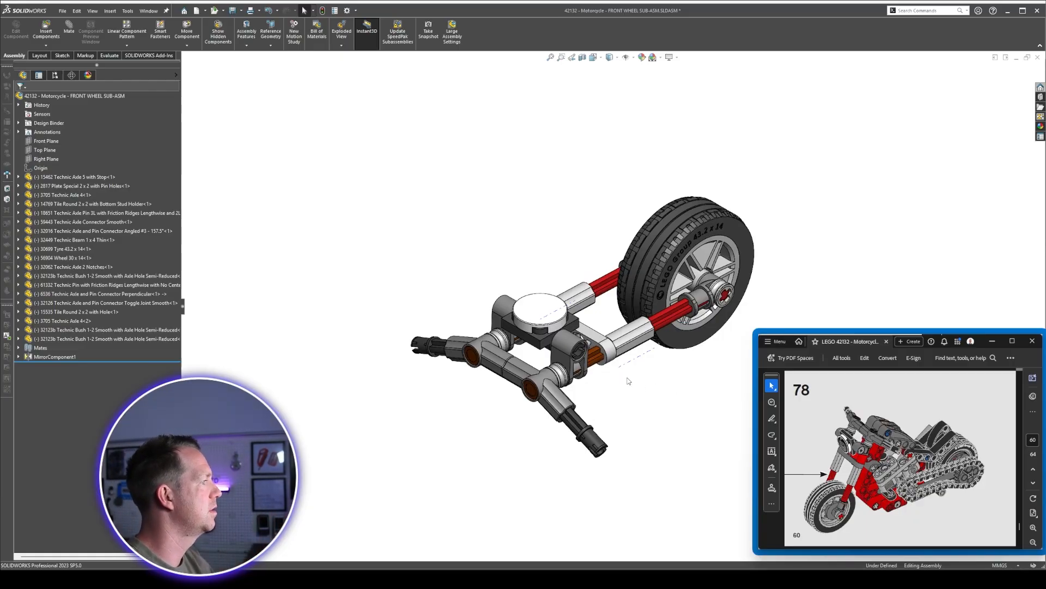
right_drag(628, 380, 800, 211)
key(Escape)
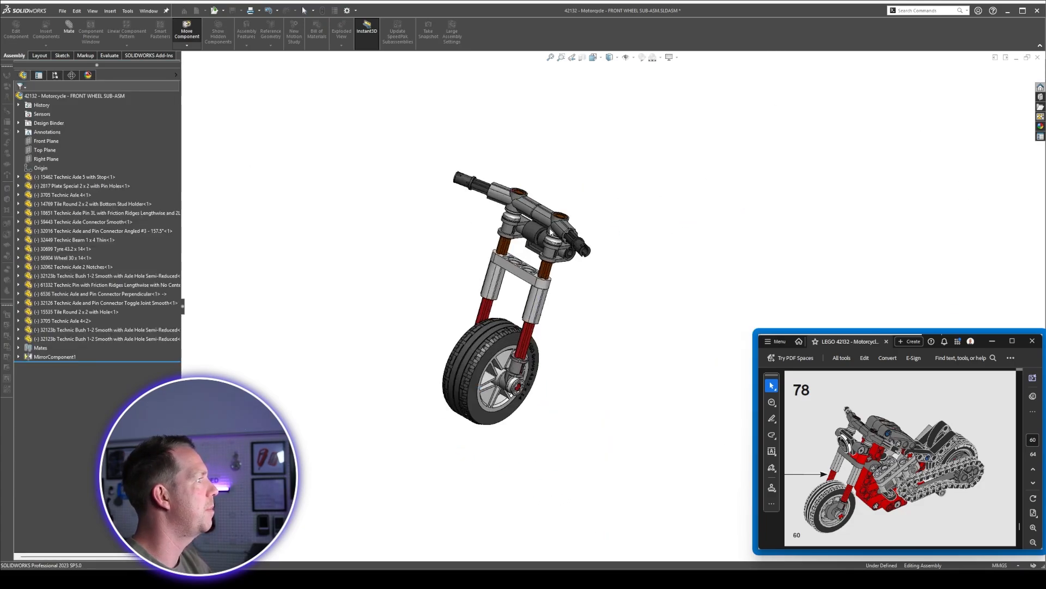
Release the coincident mate on the red 32062 notched axle between the two handlebar connectors.
scroll(560, 221, down, 10)
scroll(560, 220, down, 8)
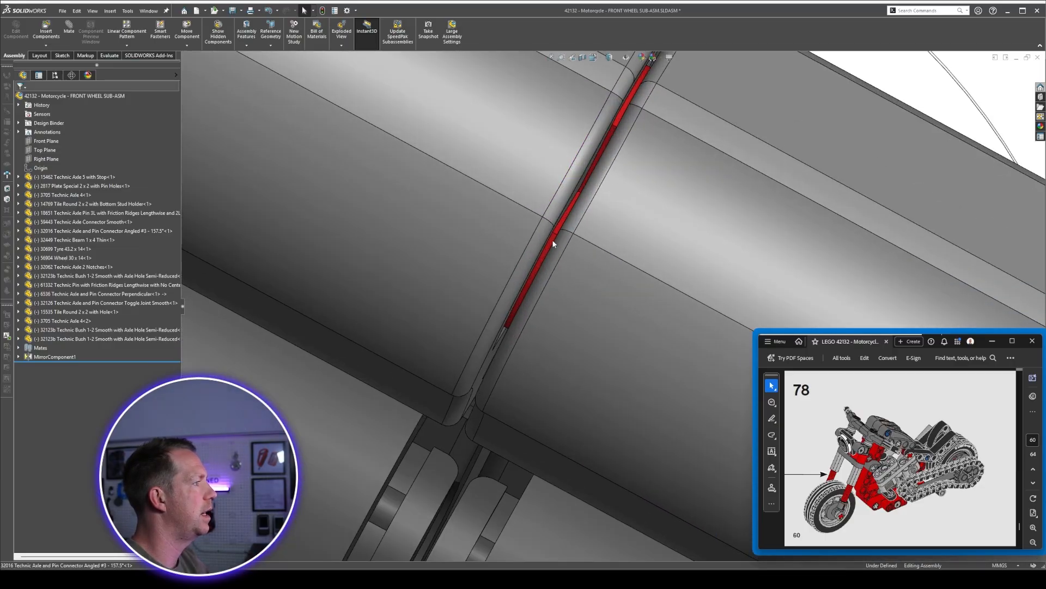
click(552, 239)
key(f)
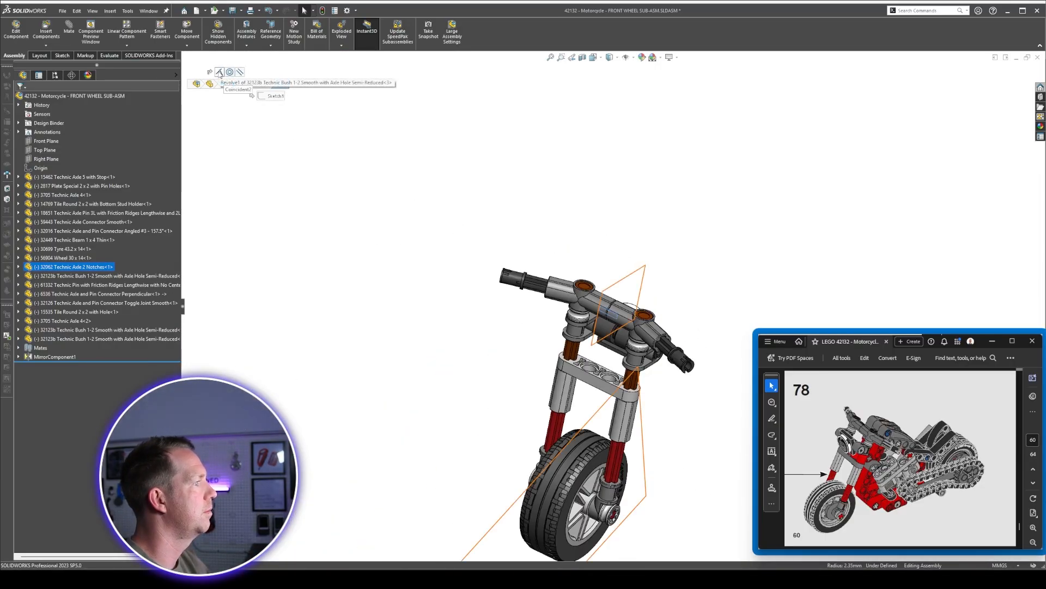
right_click(219, 72)
click(256, 99)
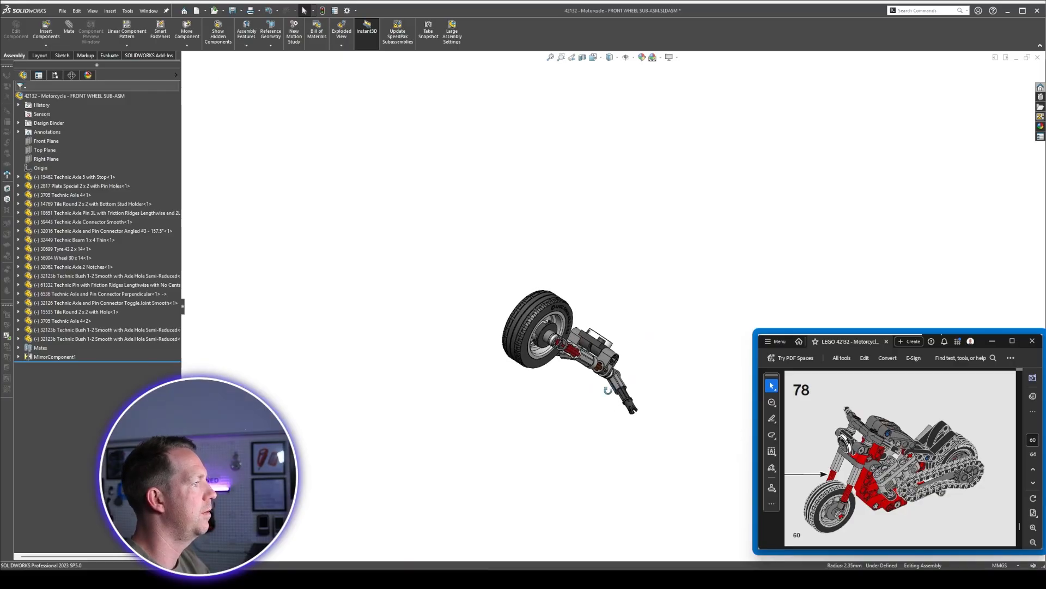
Turn the sub-assembly upright with Rotate Component in Free Drag mode and check it in the isometric view.
click(187, 45)
click(208, 66)
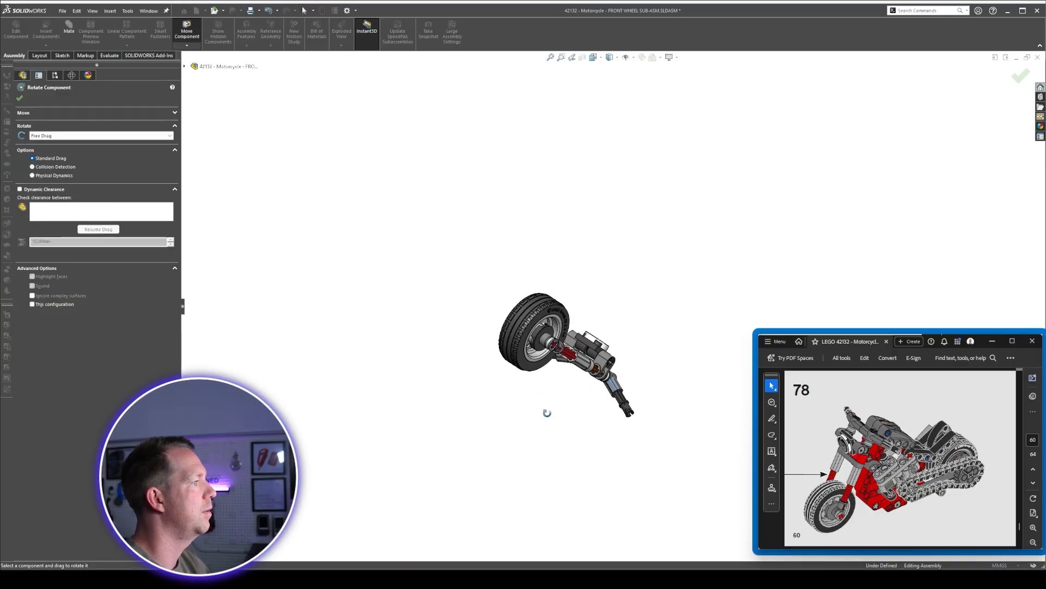
drag(540, 354, 521, 441)
drag(521, 440, 520, 460)
key(space)
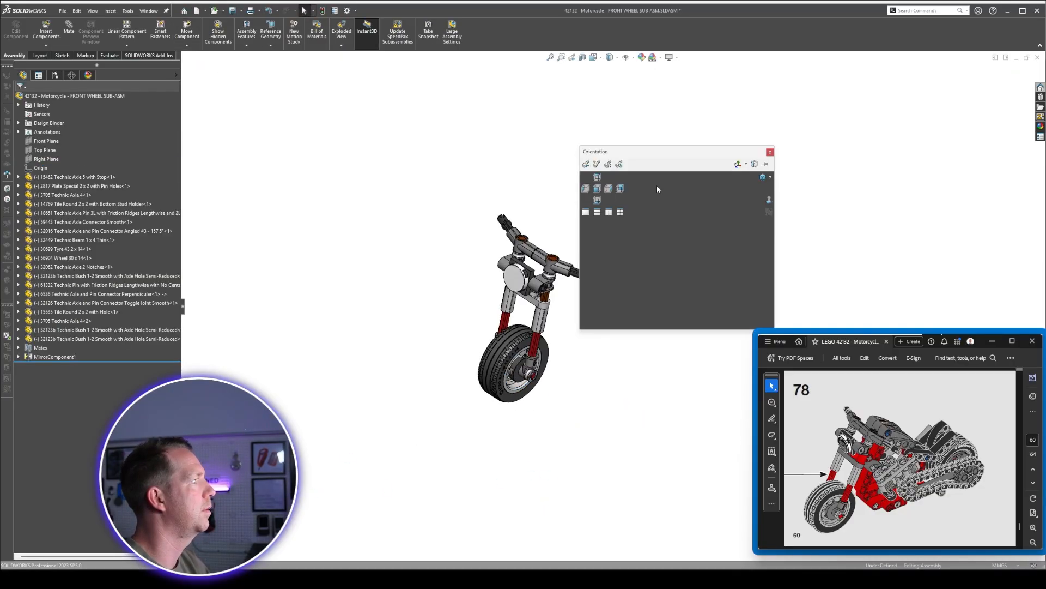
click(761, 178)
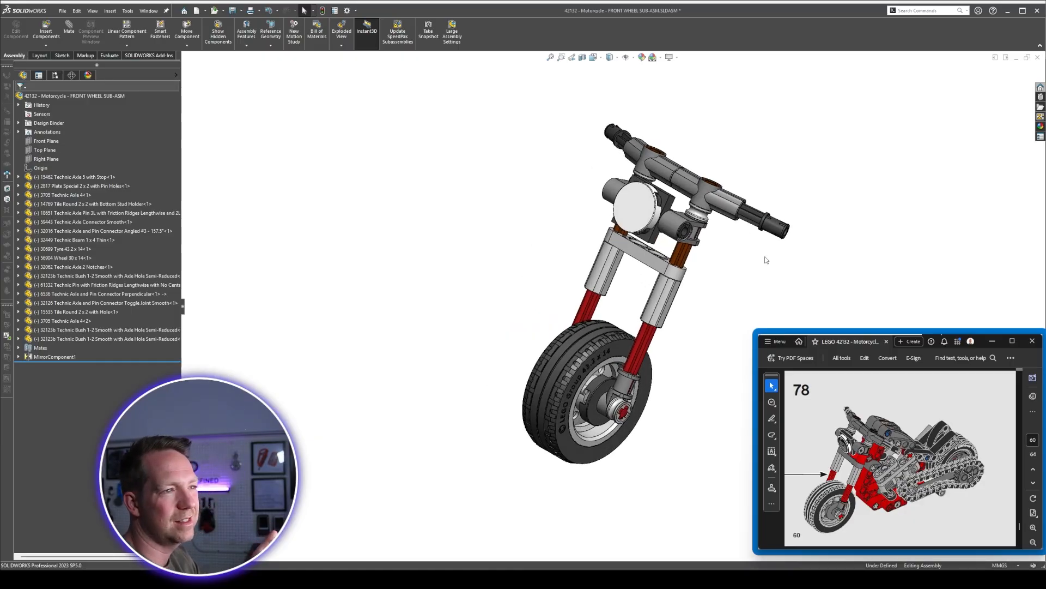
scroll(712, 295, up, 5)
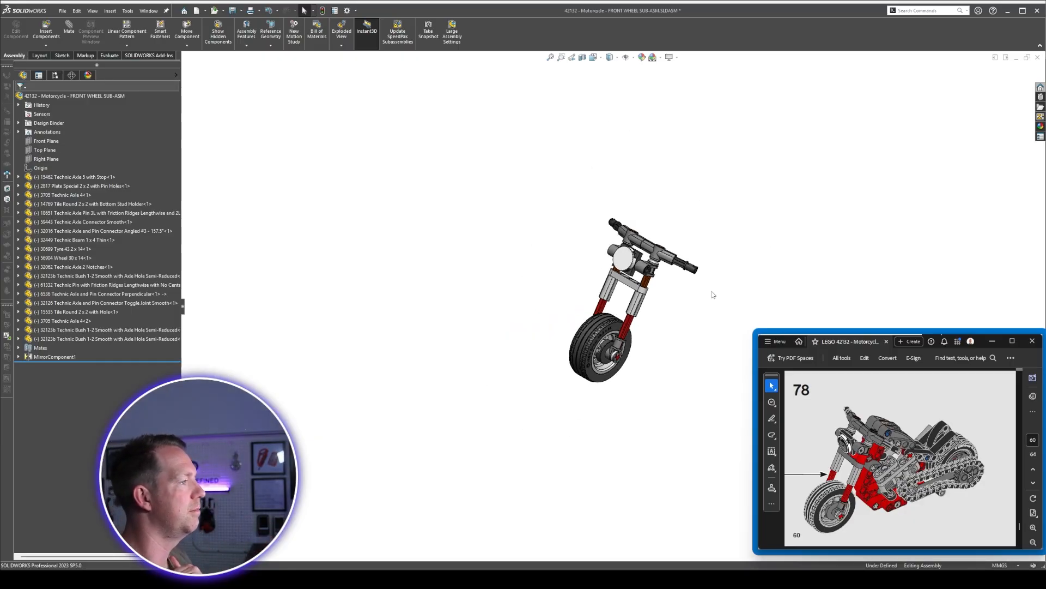
scroll(673, 297, down, 2)
scroll(638, 291, down, 3)
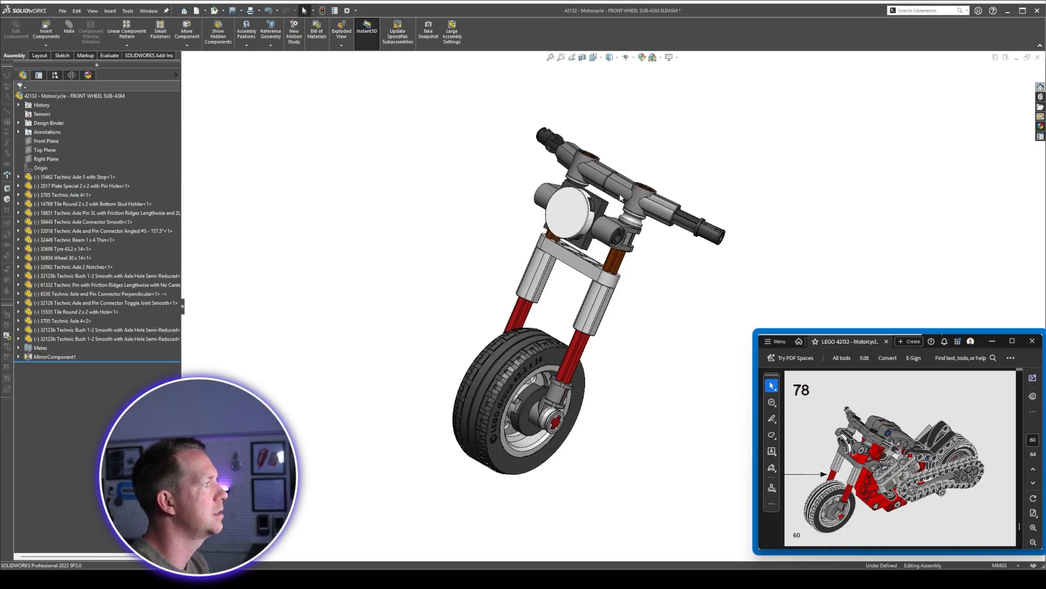
Mate the 32449 thin beam's Front plane to the assembly's Front Plane.
click(575, 344)
click(616, 369)
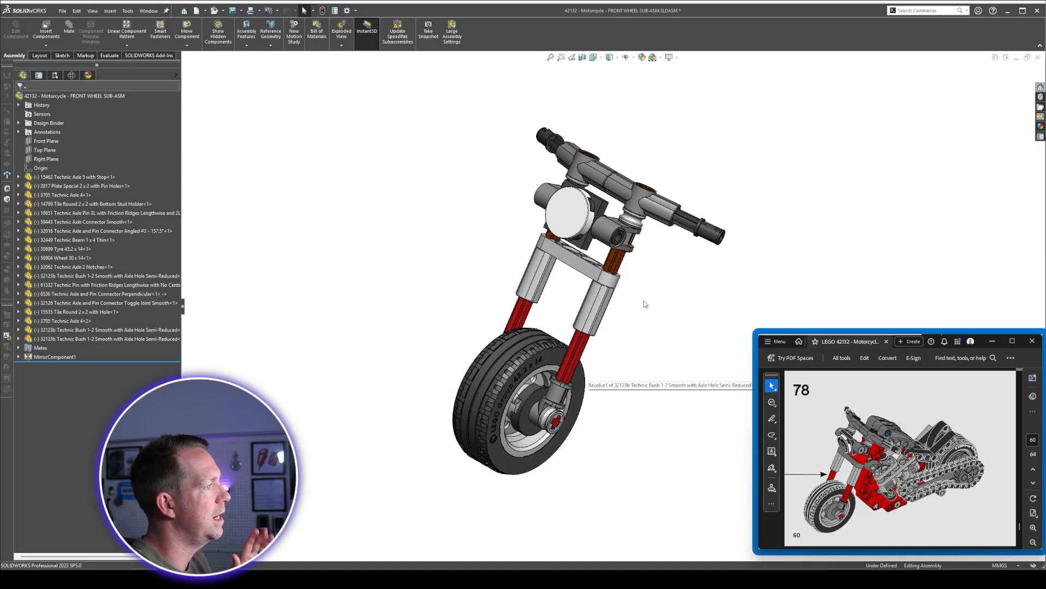
click(576, 263)
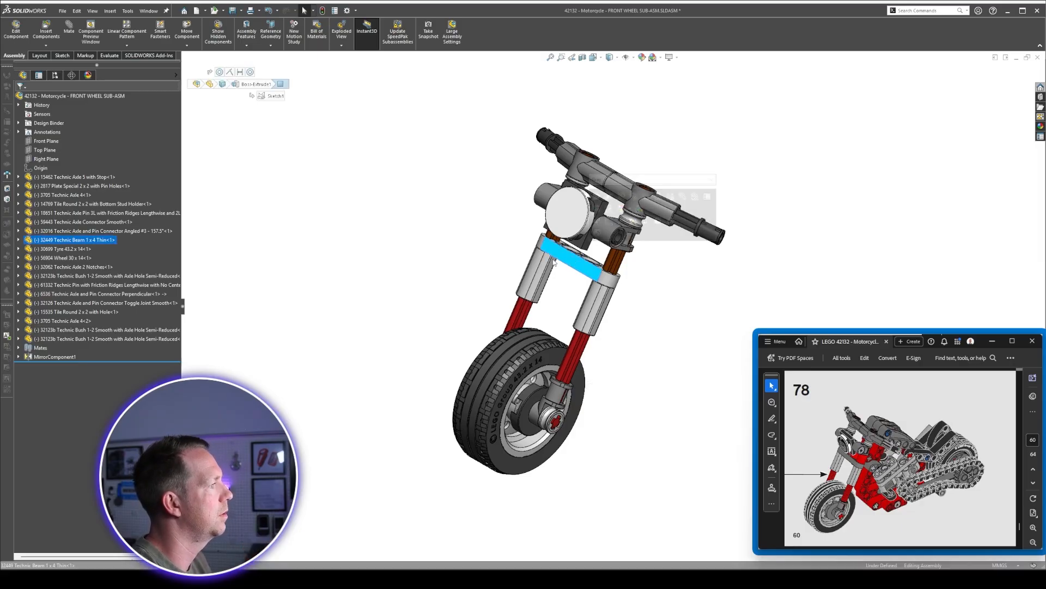
ctrl+click(46, 141)
click(19, 240)
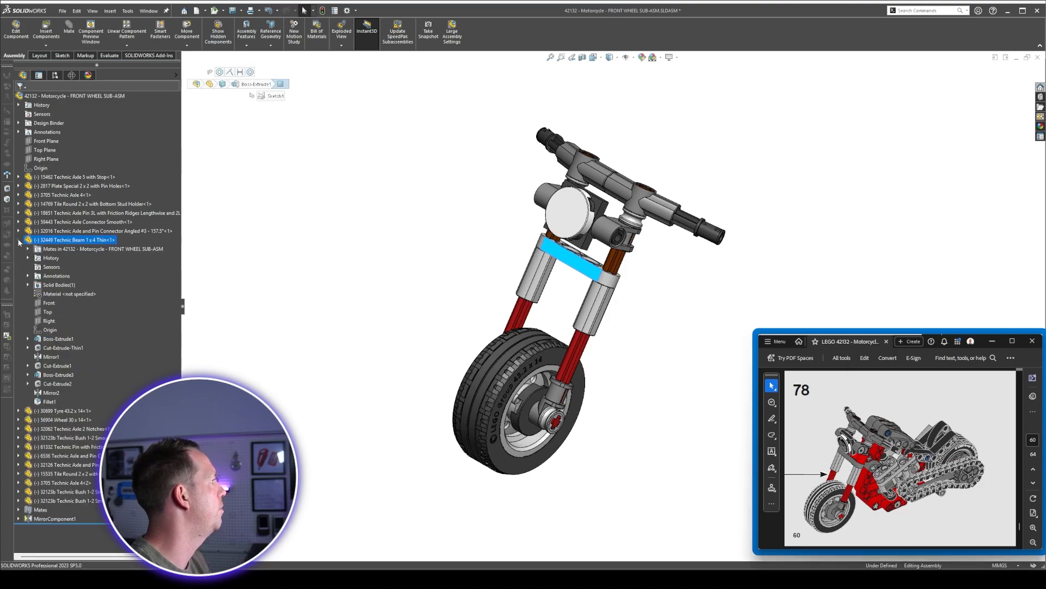
click(49, 303)
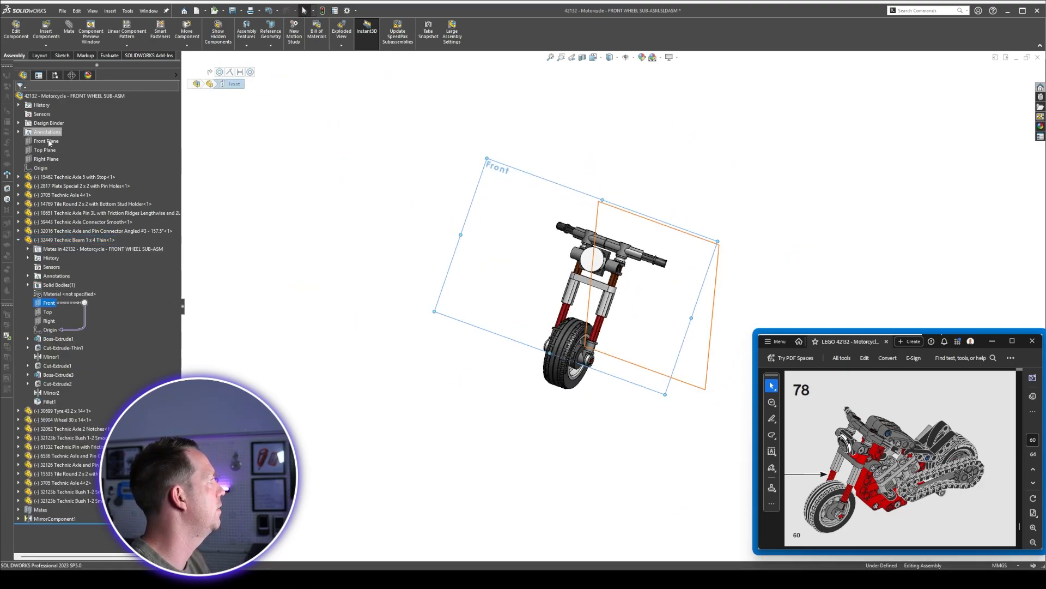
drag(617, 275, 676, 223)
click(770, 215)
key(Escape)
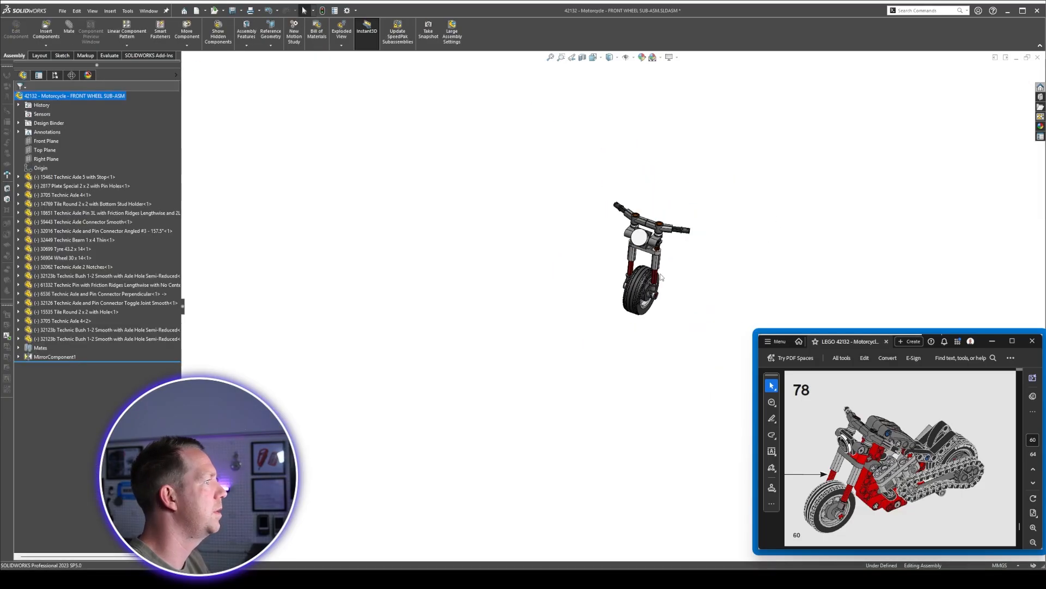
Inspect the aligned fork, thin beam and wheel from the side and from below.
scroll(663, 276, down, 1)
middle_drag(664, 276, 625, 188)
scroll(713, 262, down, 3)
click(567, 223)
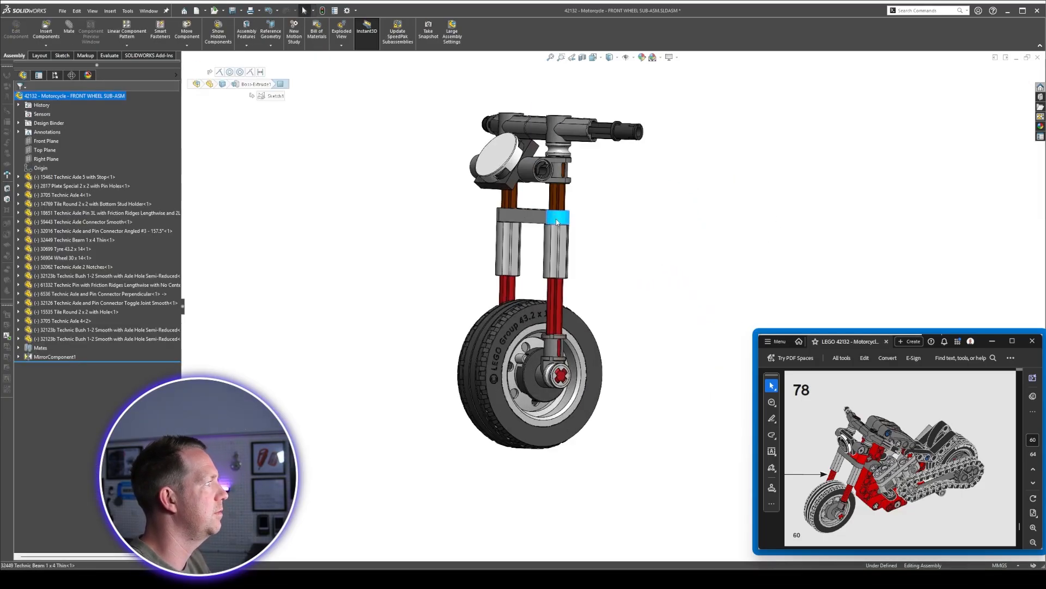
scroll(685, 249, up, 2)
click(685, 247)
scroll(623, 286, up, 3)
scroll(643, 383, down, 2)
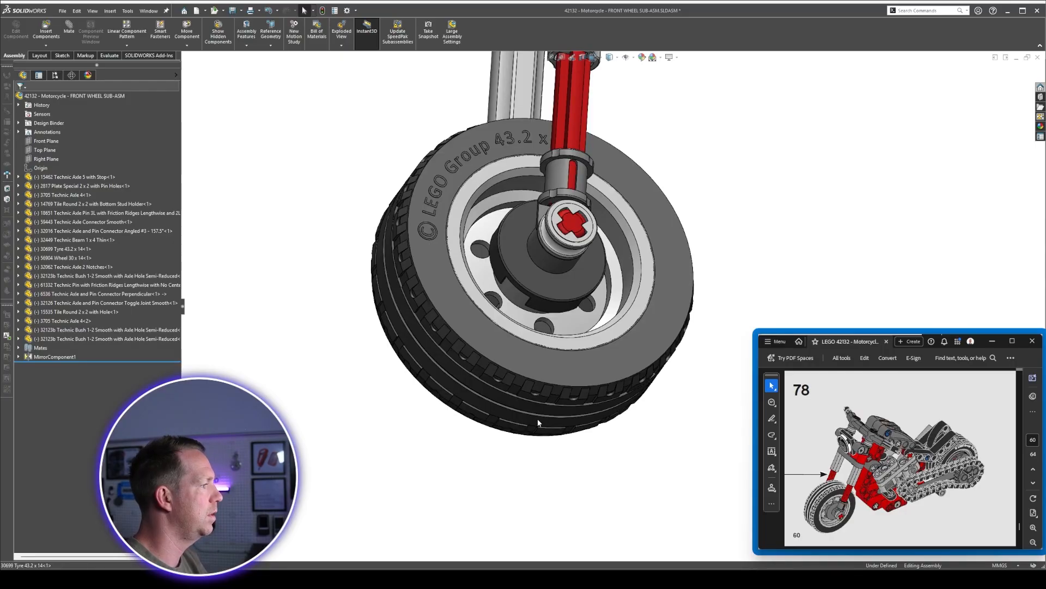
click(536, 417)
scroll(518, 409, up, 3)
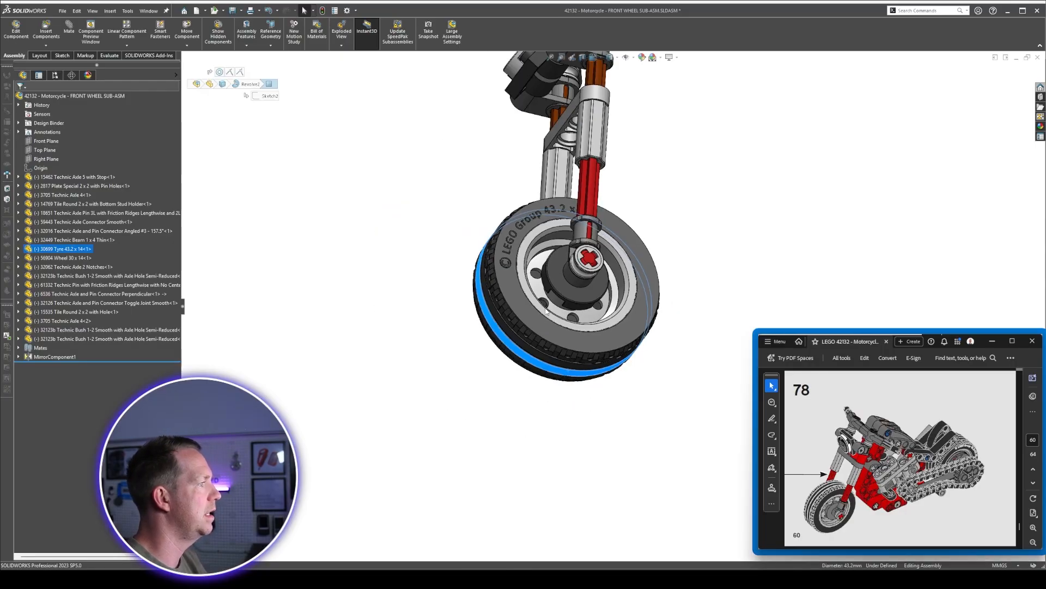
middle_drag(517, 409, 605, 381)
scroll(604, 381, up, 5)
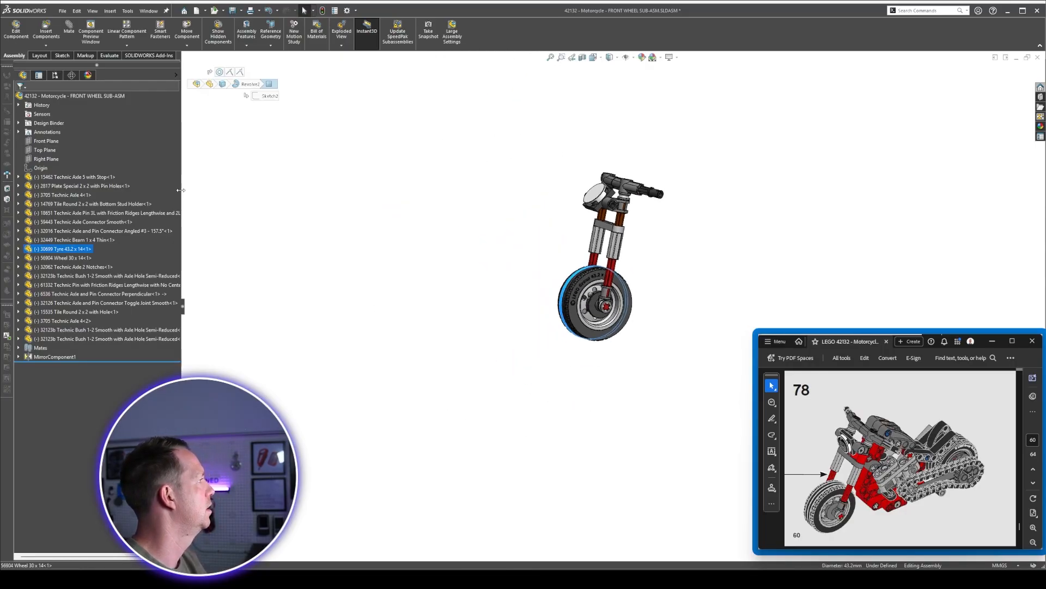
ctrl+click(49, 150)
scroll(694, 214, up, 4)
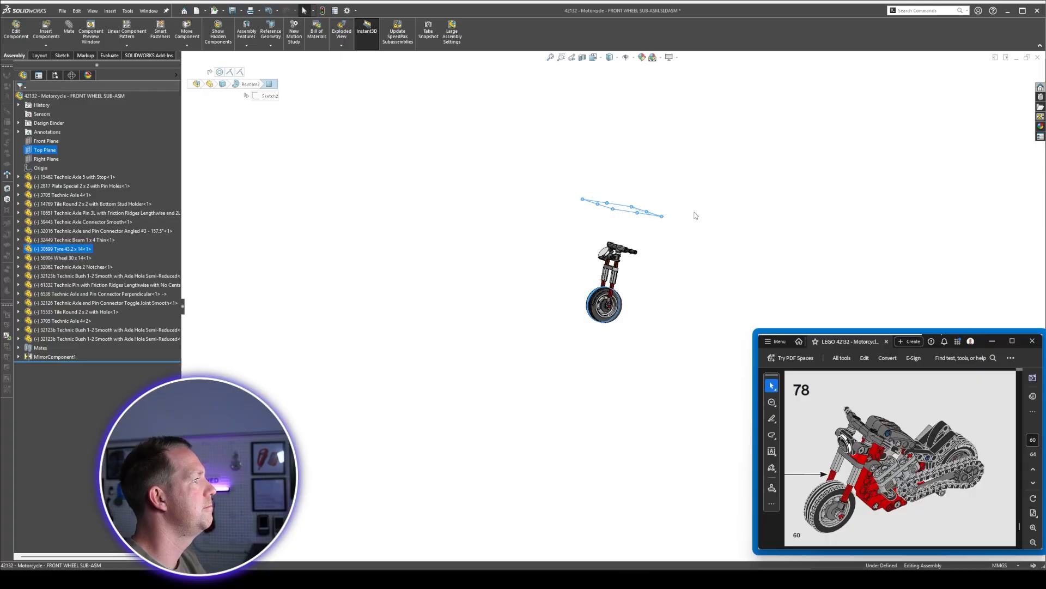
click(694, 214)
Add a tangent mate between the 30699 tyre's central tread face and the assembly's Top Plane.
scroll(694, 214, down, 3)
middle_drag(572, 372, 675, 281)
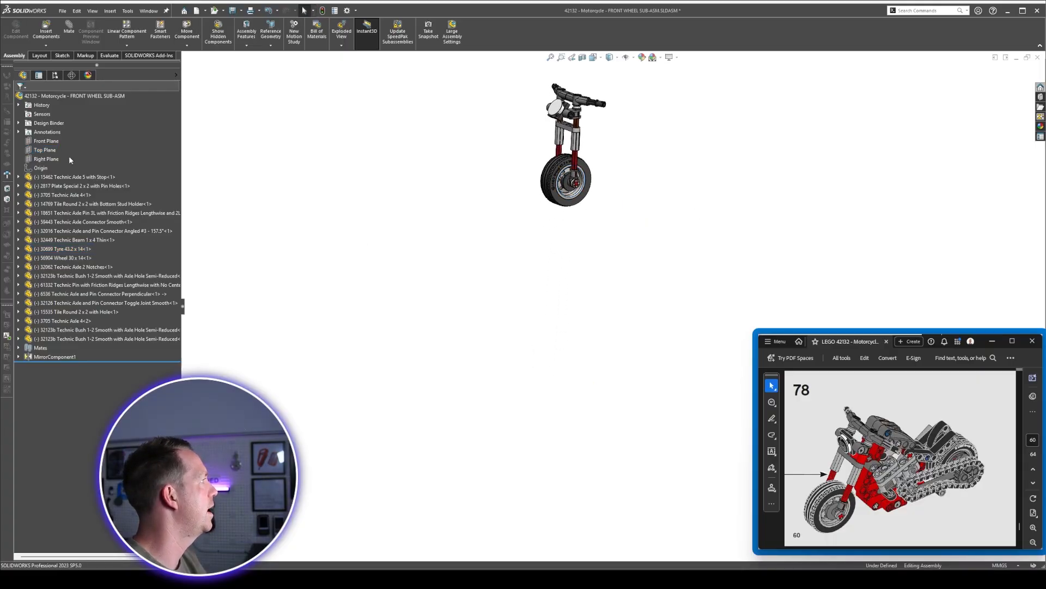
ctrl+click(63, 248)
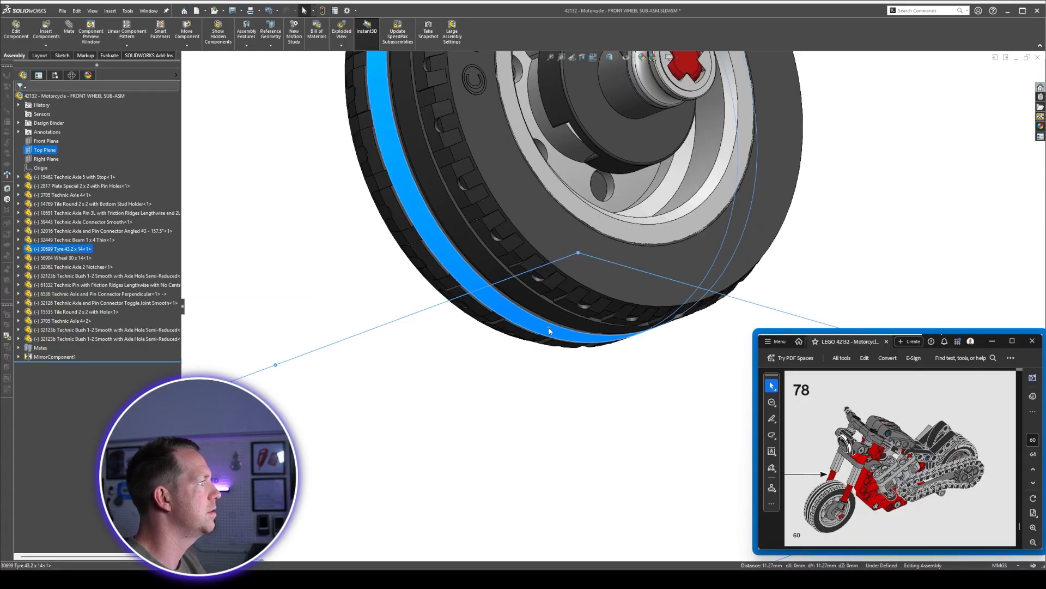
click(69, 34)
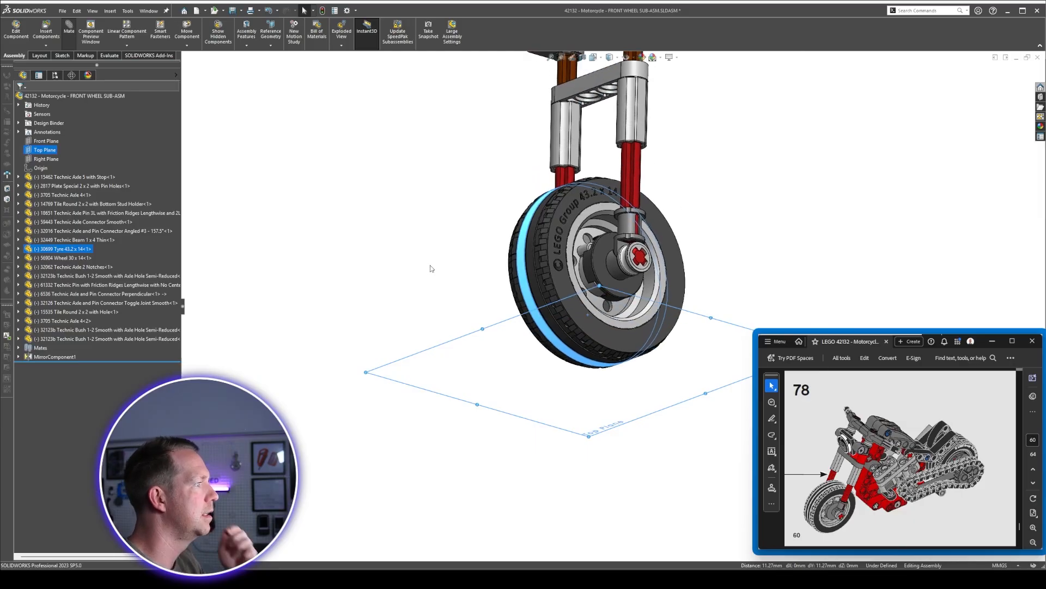
click(420, 255)
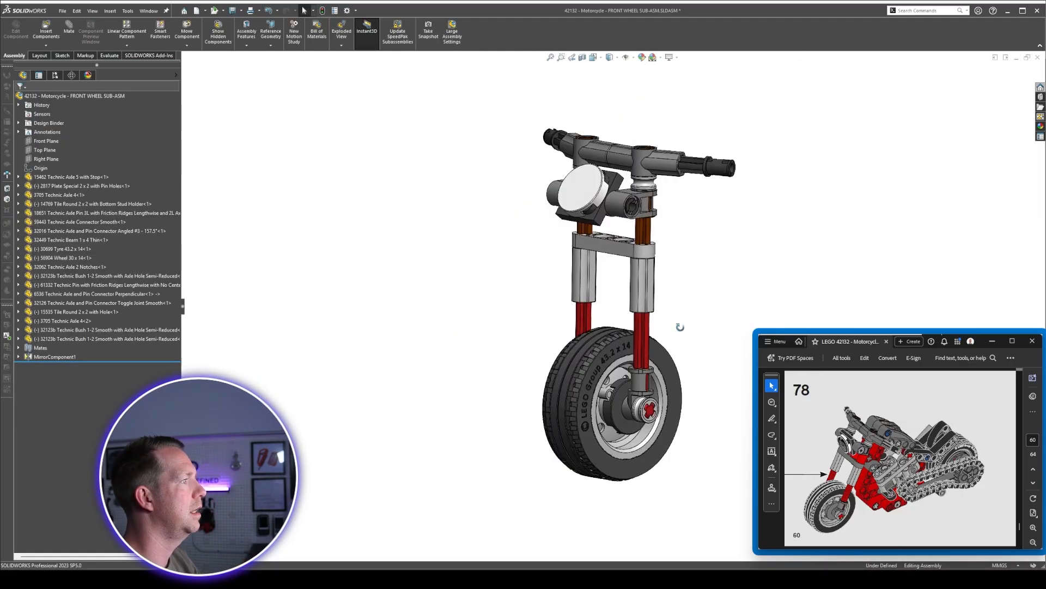
Locate the under-defined 2817 plate behind the round headlight tile and tilt it by hand between the fork connectors.
scroll(662, 256, down, 1)
mouse_move(679, 327)
middle_down()
mouse_move(662, 256)
mouse_move(667, 313)
middle_up()
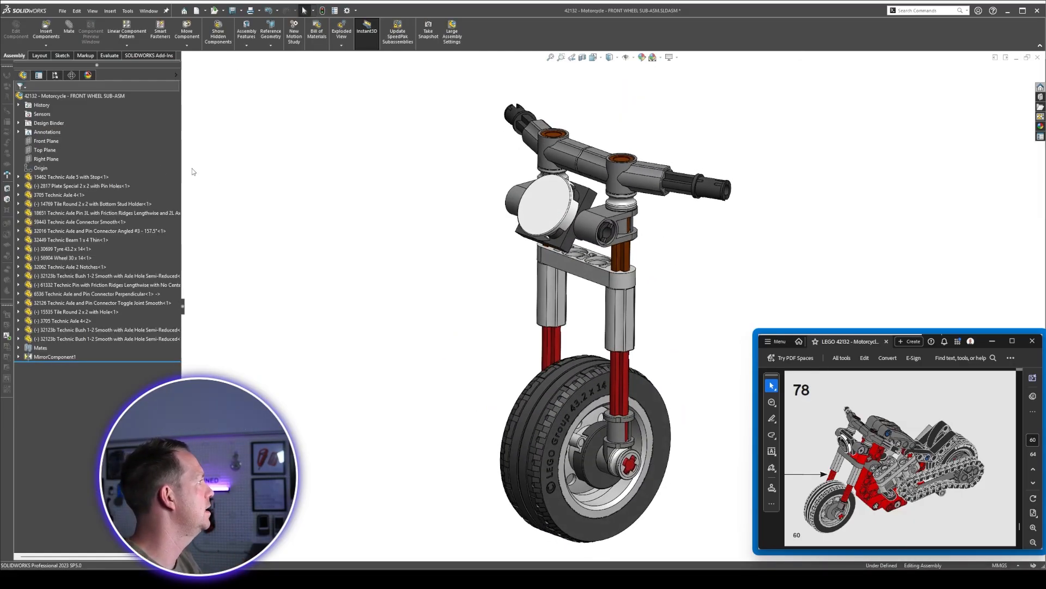
click(61, 186)
scroll(730, 200, up, 4)
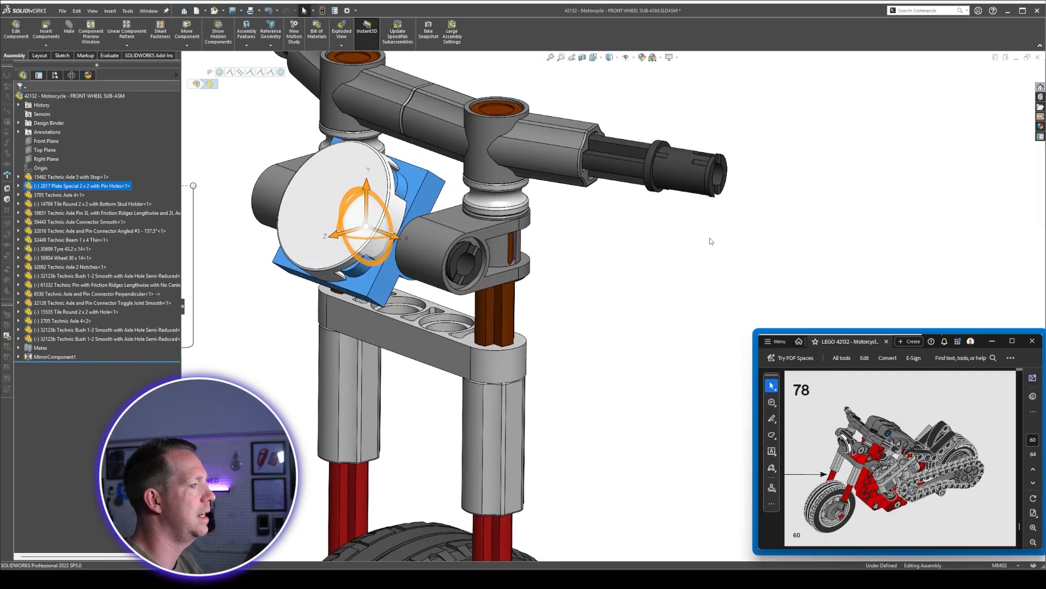
key(Escape)
drag(383, 272, 420, 306)
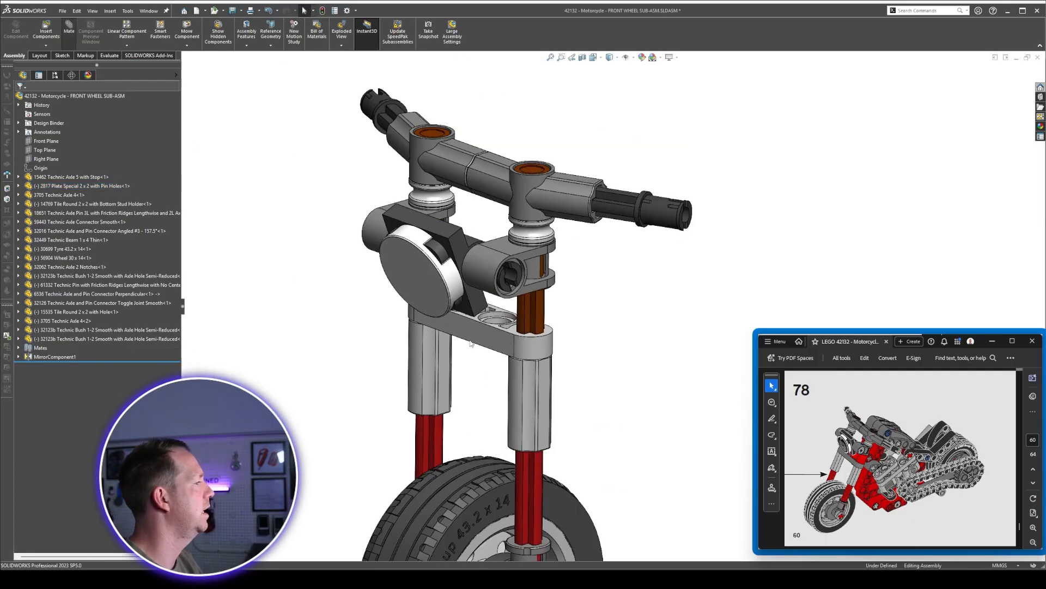
Fix the 2817 plate's tilt with an angle mate between its face and the 32449 thin beam's front face.
click(69, 27)
click(485, 334)
click(485, 334)
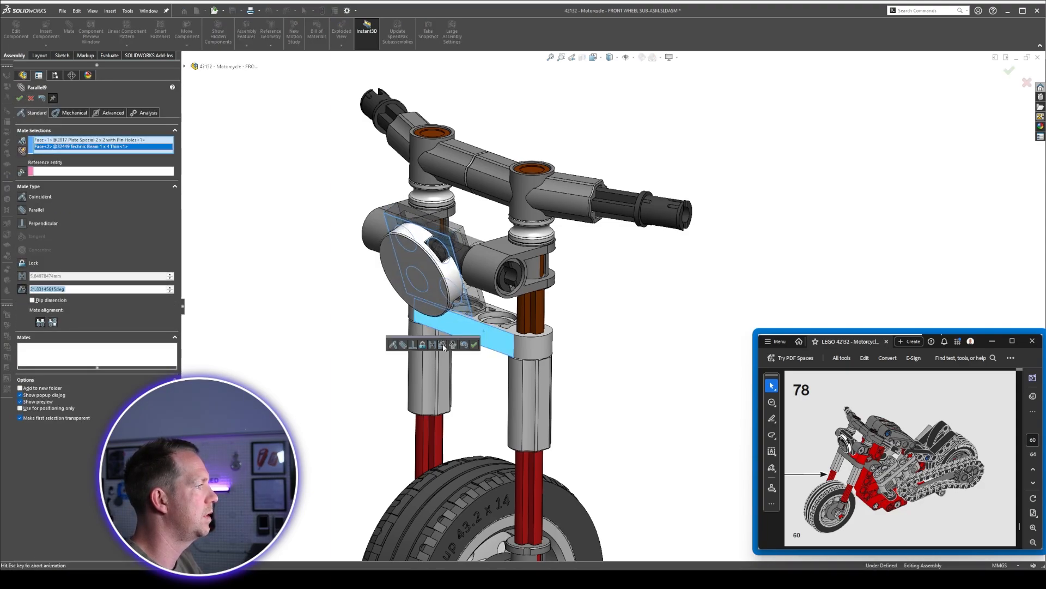
click(443, 345)
key(Return)
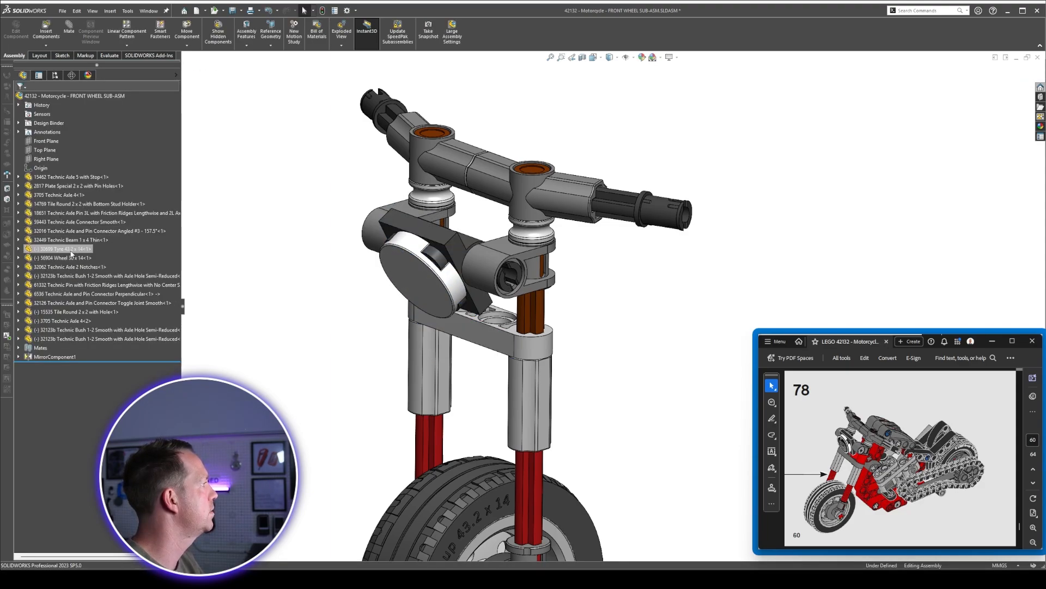
Spin the 30699 tyre around its axle to check its remaining freedom of rotation.
click(70, 250)
scroll(558, 463, up, 2)
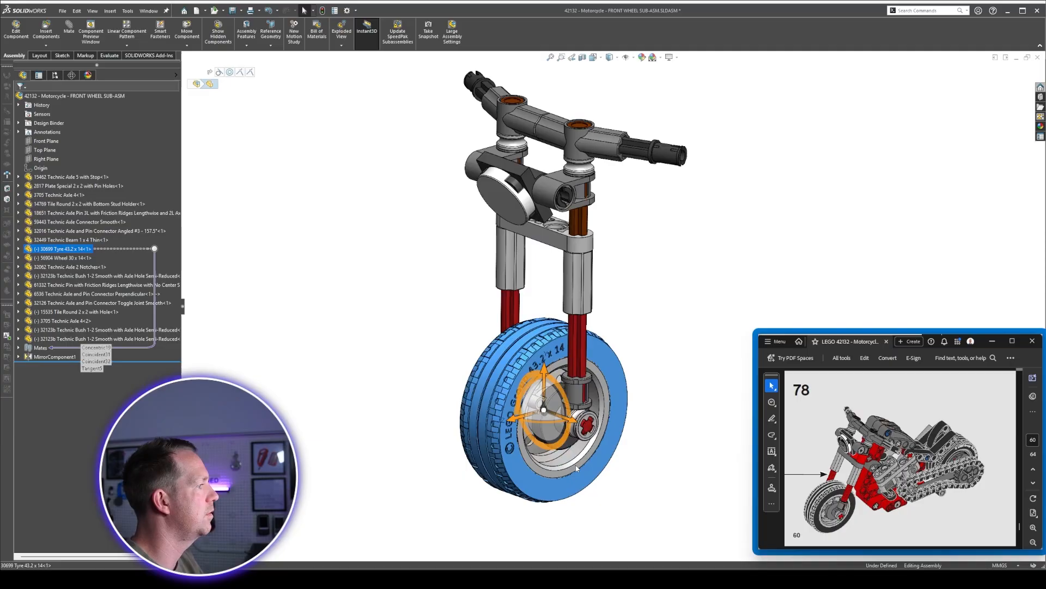
scroll(587, 463, down, 1)
click(586, 464)
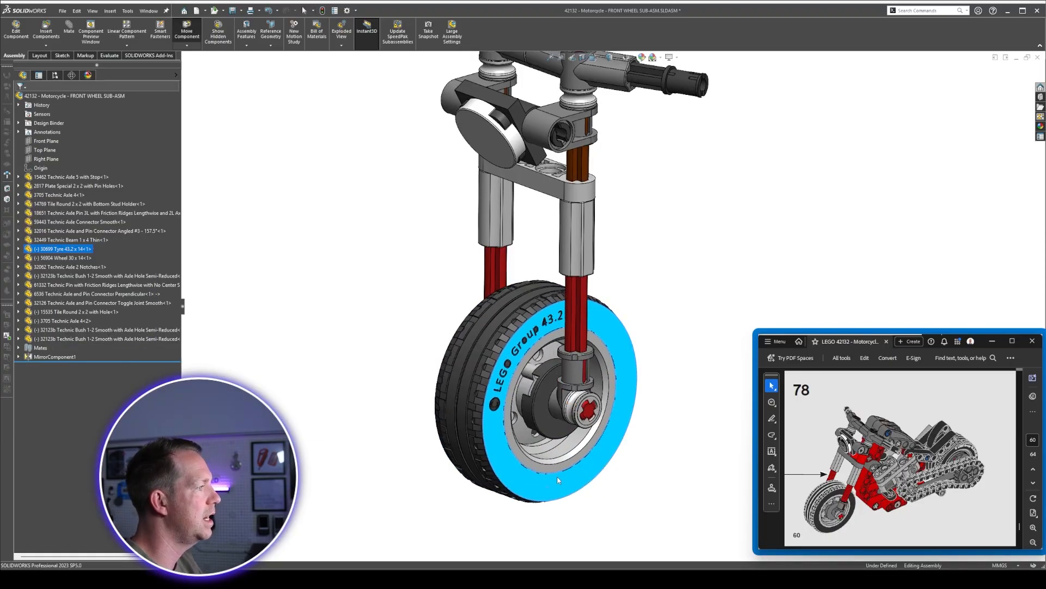
drag(578, 476, 597, 452)
click(639, 474)
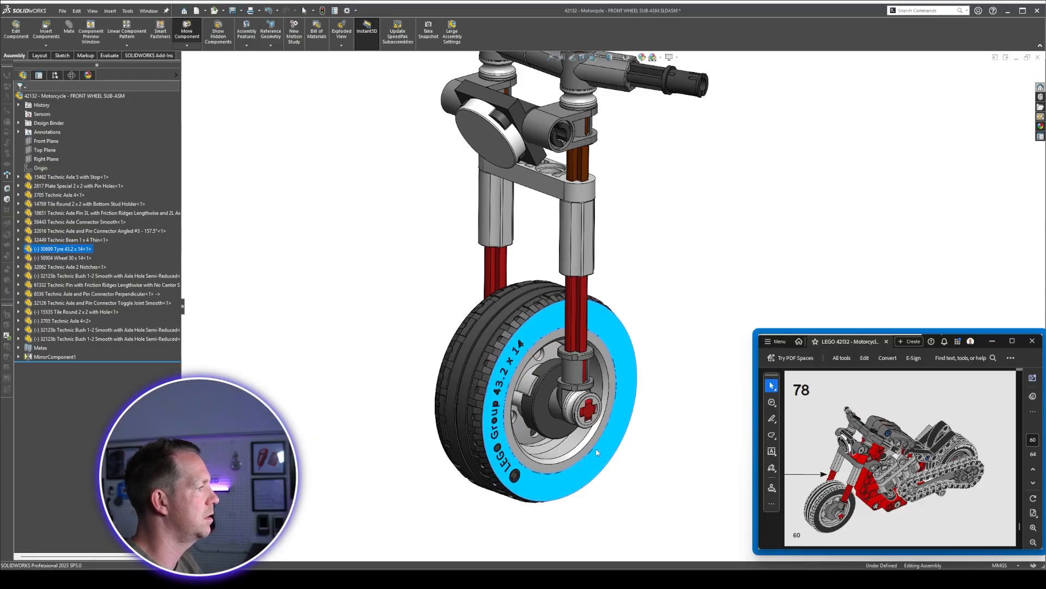
Constrain the rotation of the 30699 tyre with a mate on its Front plane.
click(19, 249)
click(48, 312)
scroll(397, 213, up, 5)
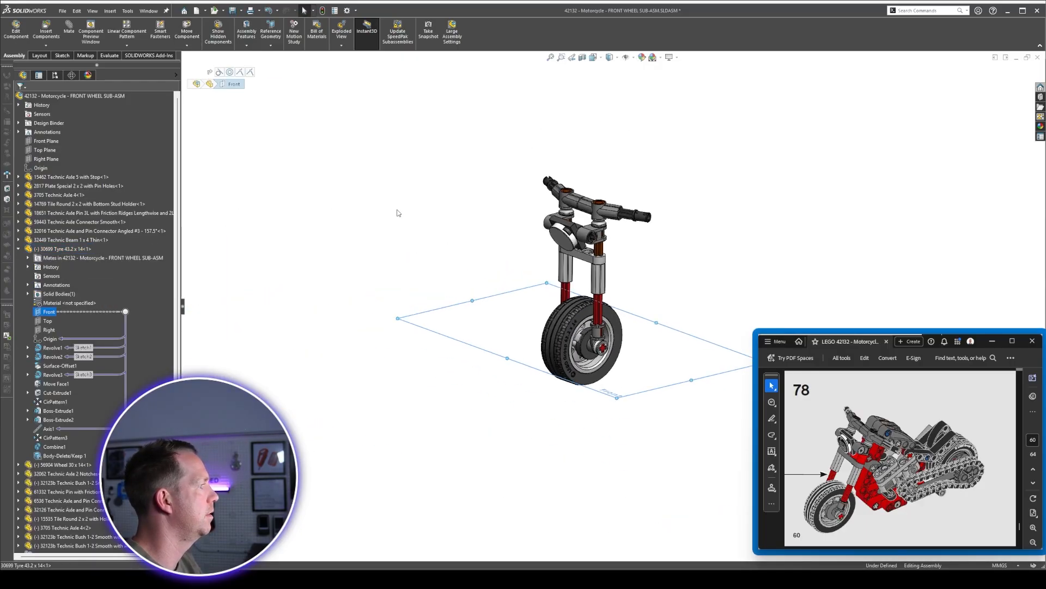
mouse_move(551, 306)
middle_down()
mouse_move(553, 278)
mouse_move(555, 296)
middle_up()
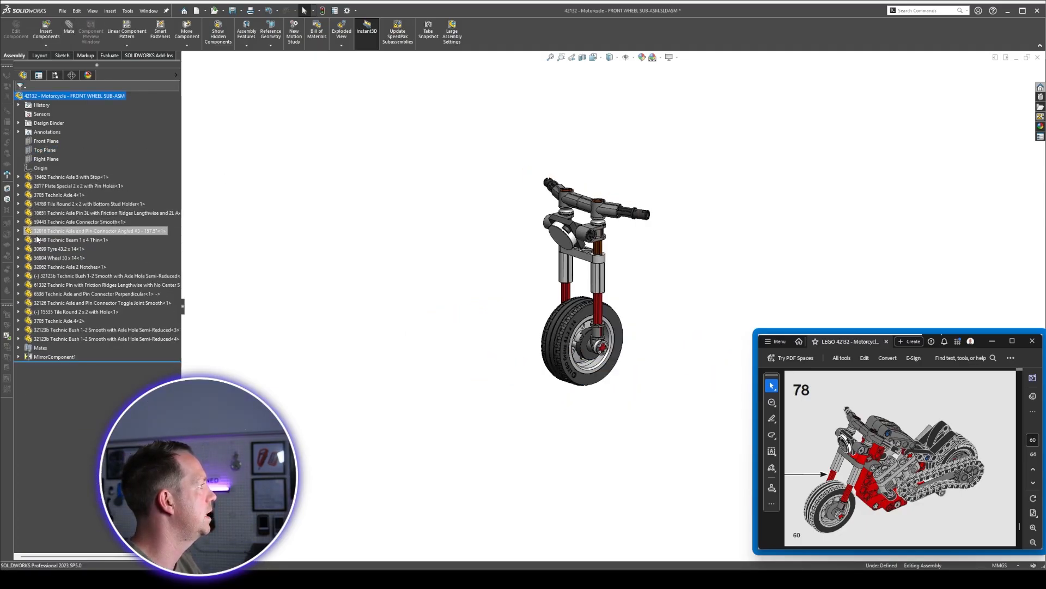
Isolate the under-defined 32123b half bush below the handlebar together with the 15462 axle running through it.
click(40, 277)
scroll(586, 240, down, 2)
scroll(591, 249, down, 10)
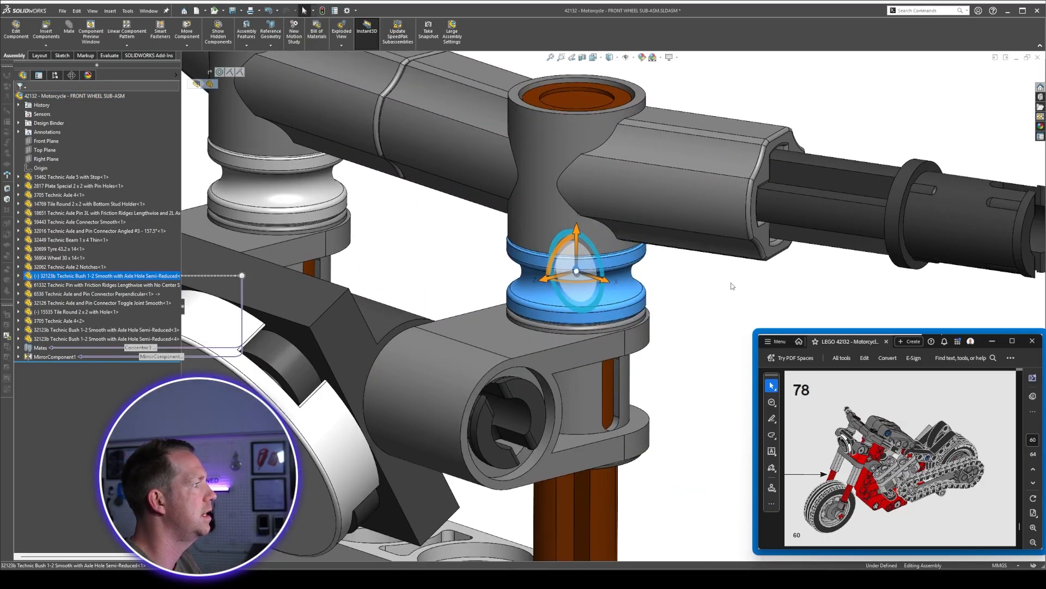
click(498, 363)
ctrl+click(492, 358)
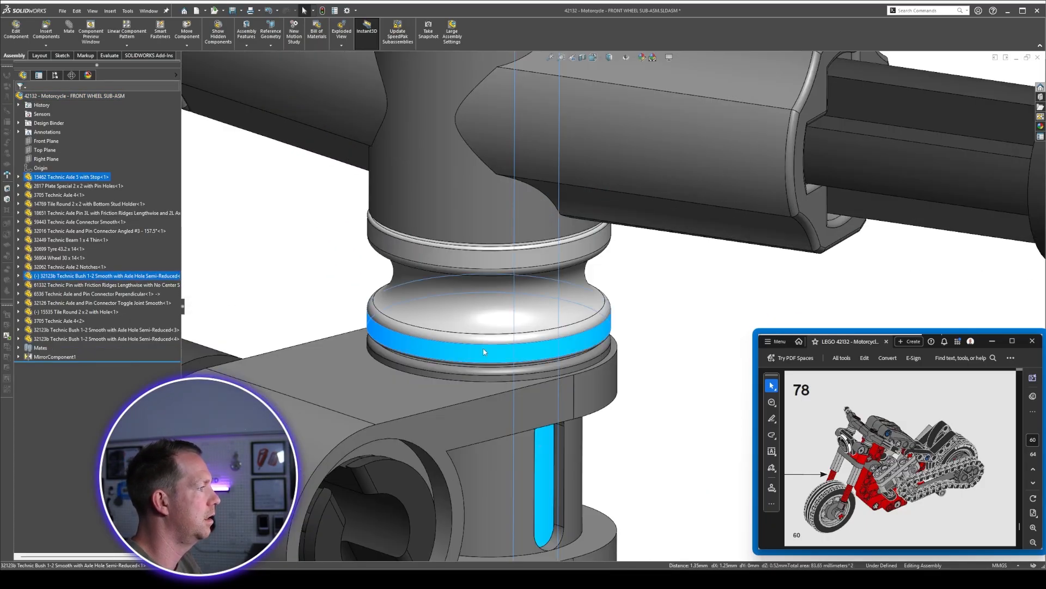
click(533, 277)
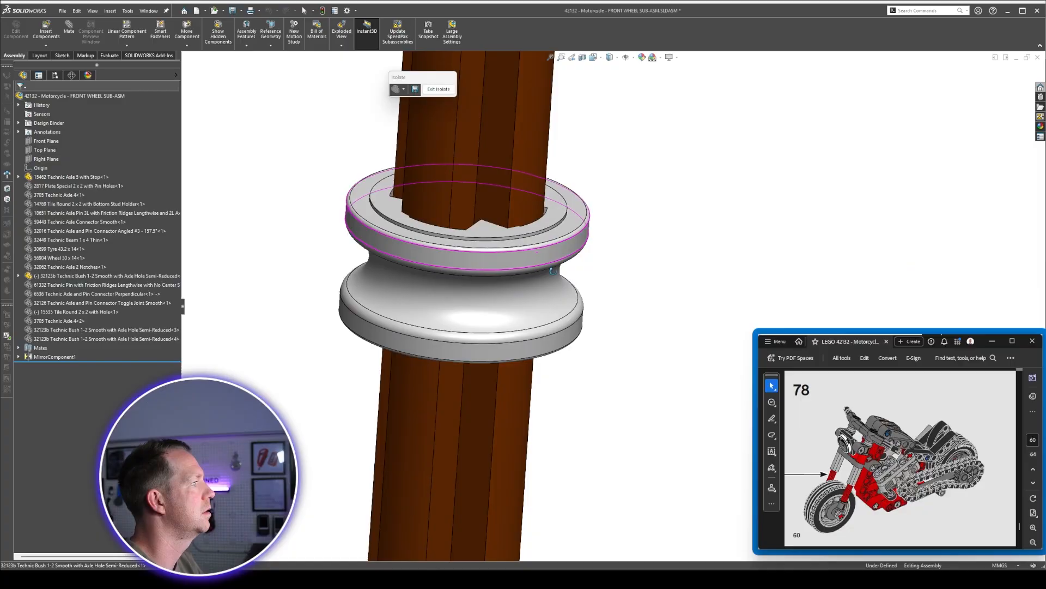
Add a parallel mate between a flat face of the 15462 axle and the matching cross-hole face of the 32123b bush.
key(m)
click(466, 214)
click(541, 268)
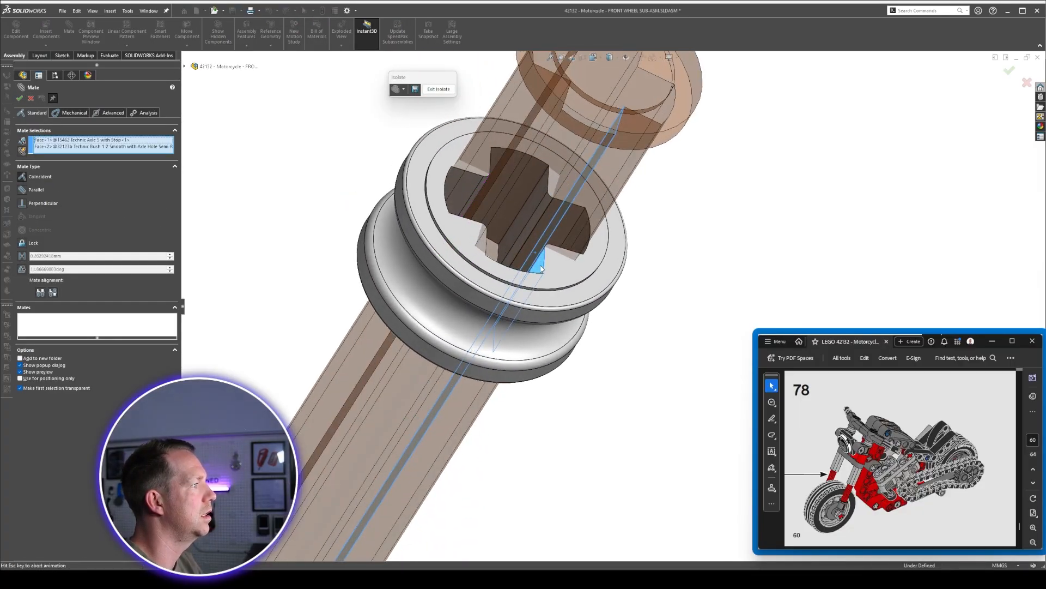
right_click(541, 268)
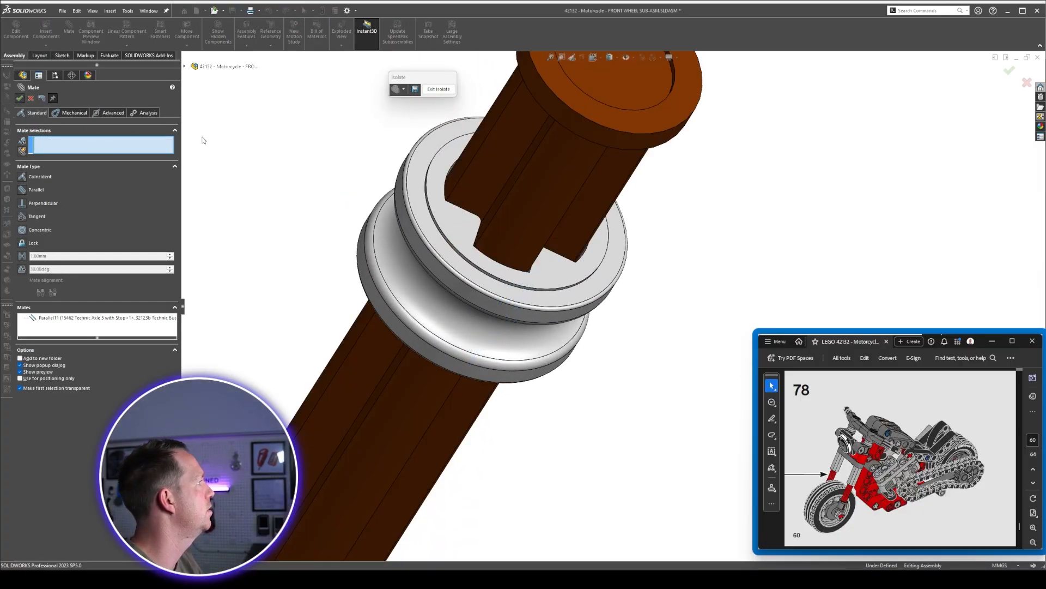
Make the Right plane of the 15535 Tile Round 2 x 2 with Hole coincident with the assembly's Front Plane.
click(20, 98)
click(76, 312)
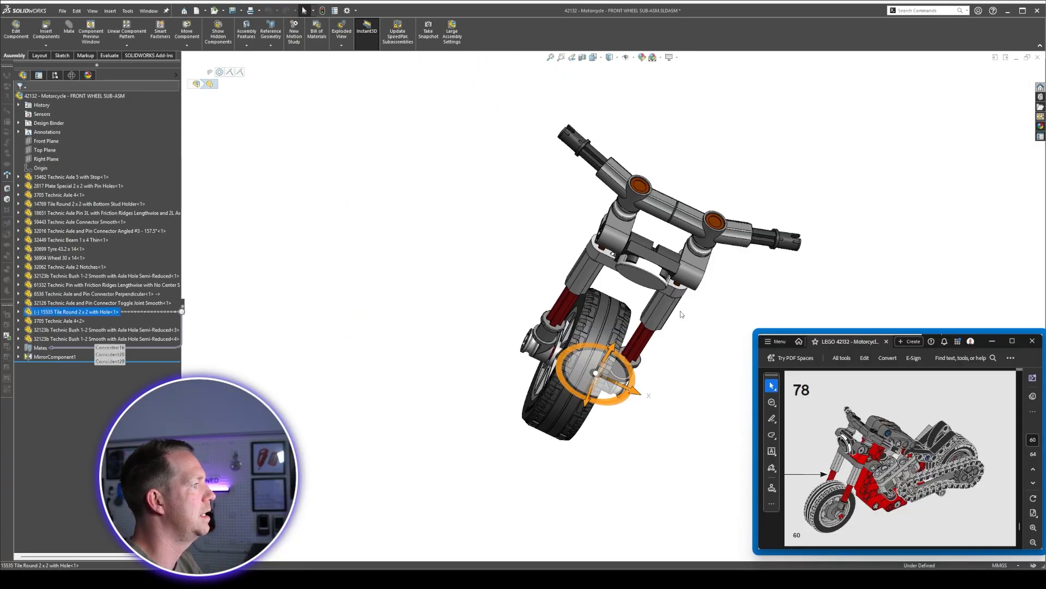
middle_drag(773, 381, 688, 397)
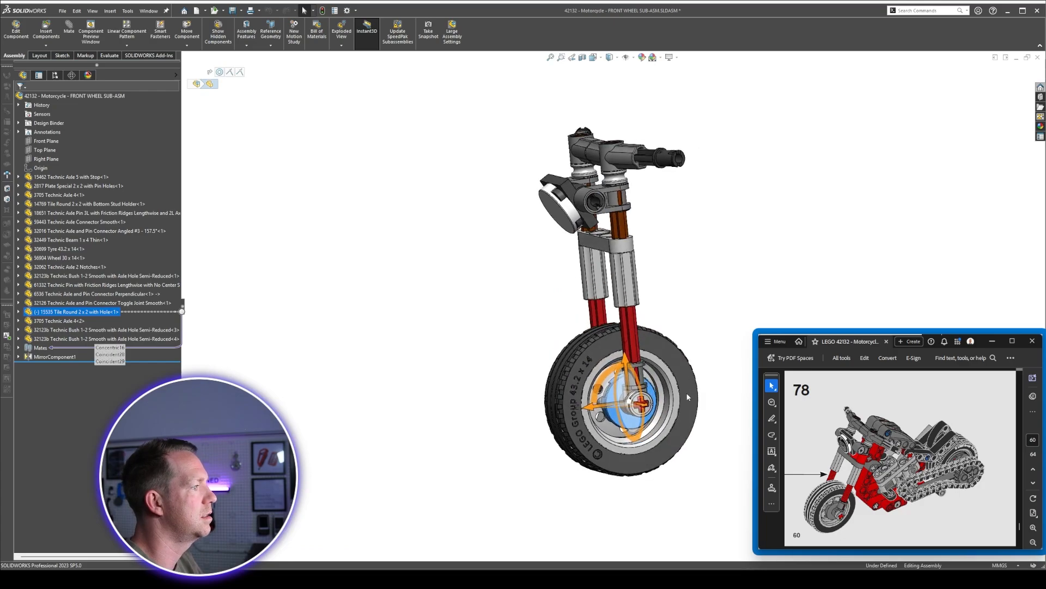
scroll(688, 397, down, 5)
click(18, 312)
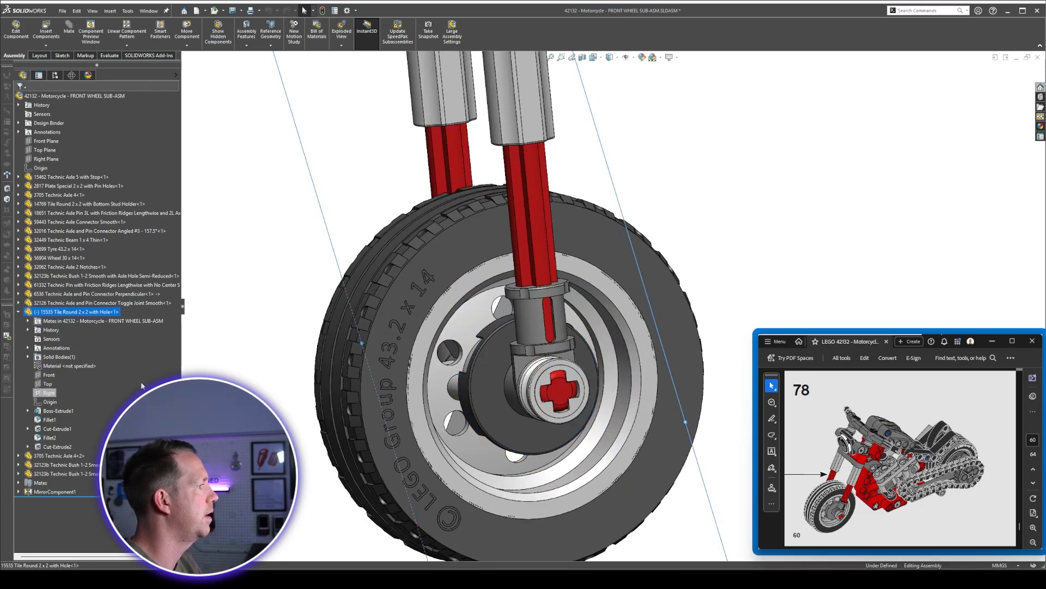
click(49, 392)
scroll(595, 278, up, 5)
mouse_move(595, 277)
middle_down()
mouse_move(635, 289)
mouse_move(596, 257)
mouse_move(599, 282)
middle_up()
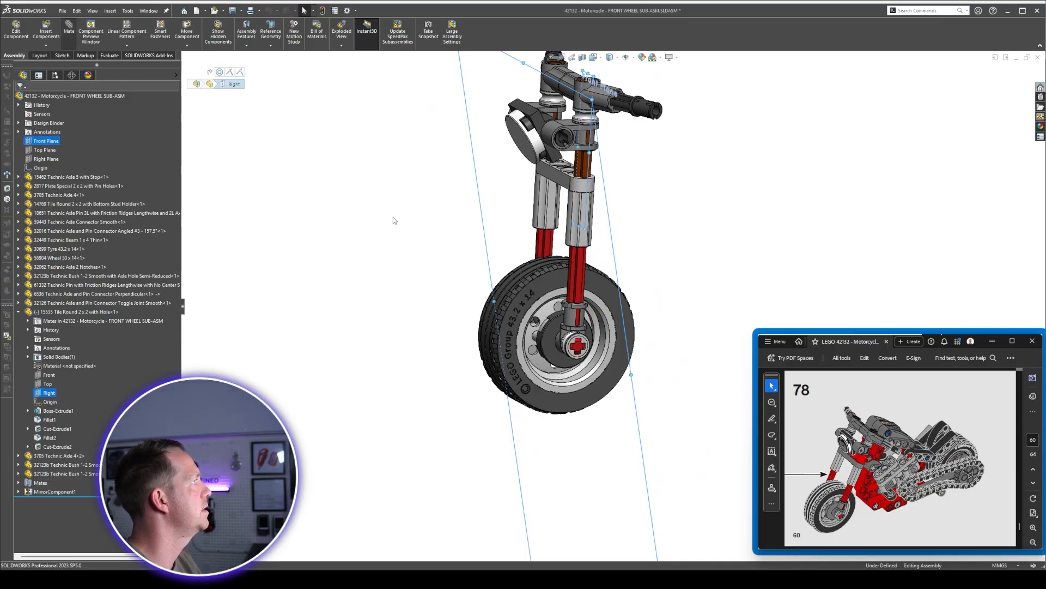
click(805, 321)
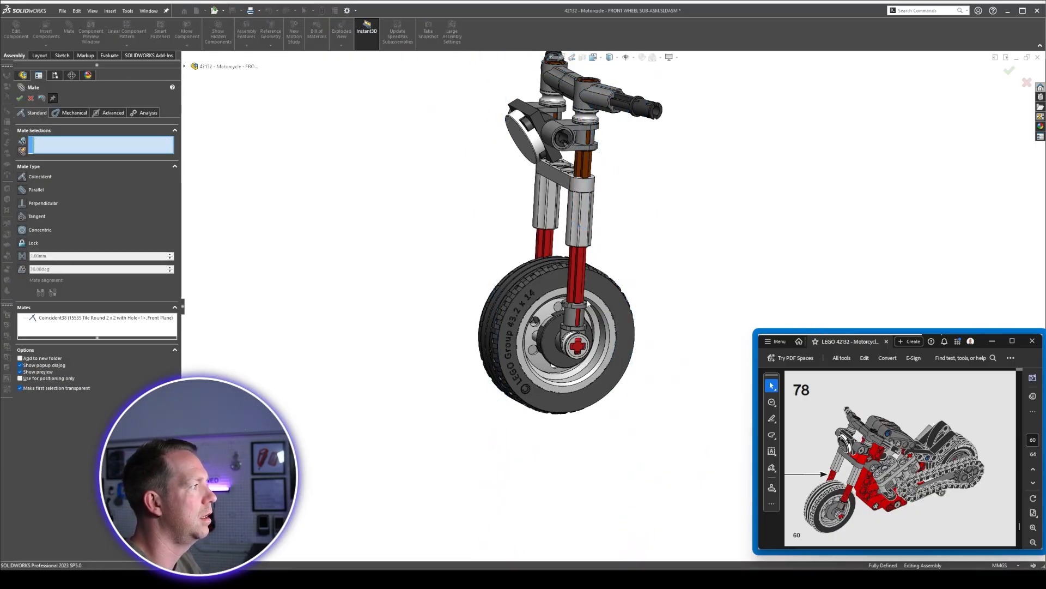
click(19, 99)
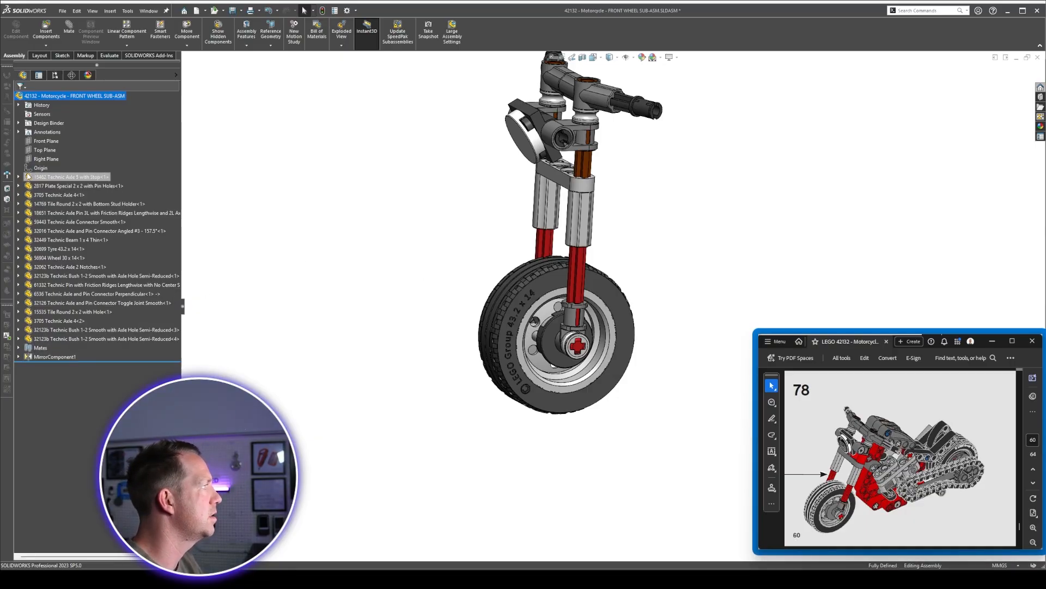
Switch to the 42132 - Motorcycle WIP assembly and collapse its whole feature tree.
scroll(613, 231, down, 3)
middle_drag(613, 231, 638, 247)
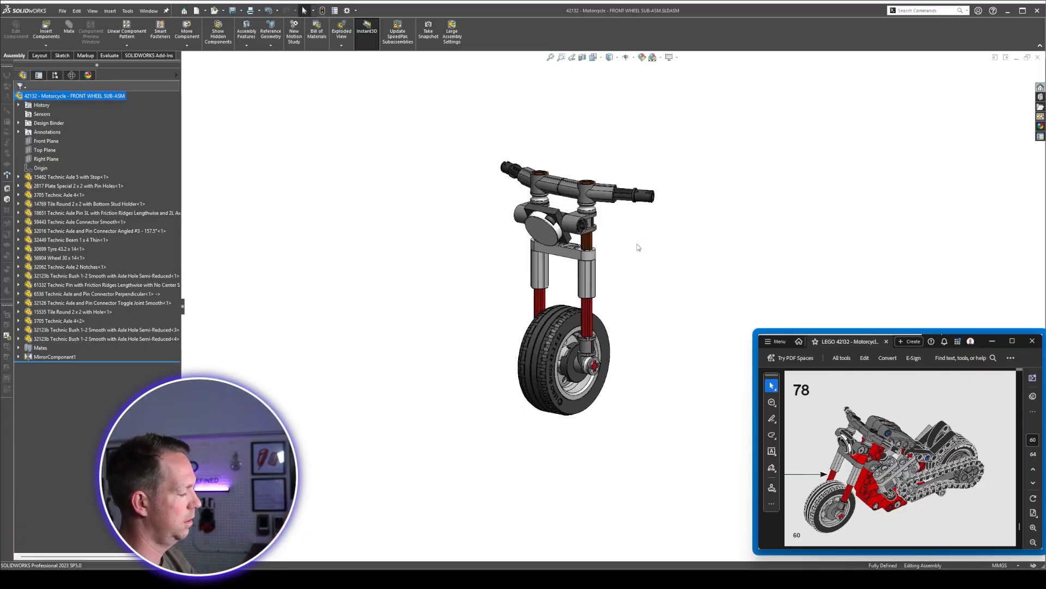
key(ctrl+Tab)
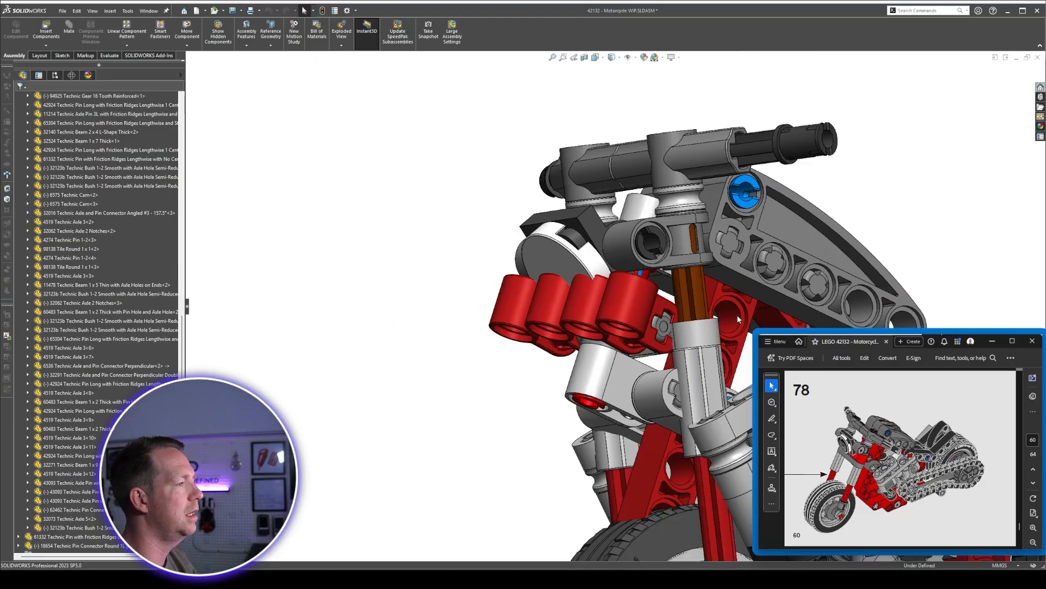
scroll(738, 319, down, 6)
middle_drag(739, 319, 680, 320)
scroll(679, 320, down, 2)
scroll(92, 233, up, 6)
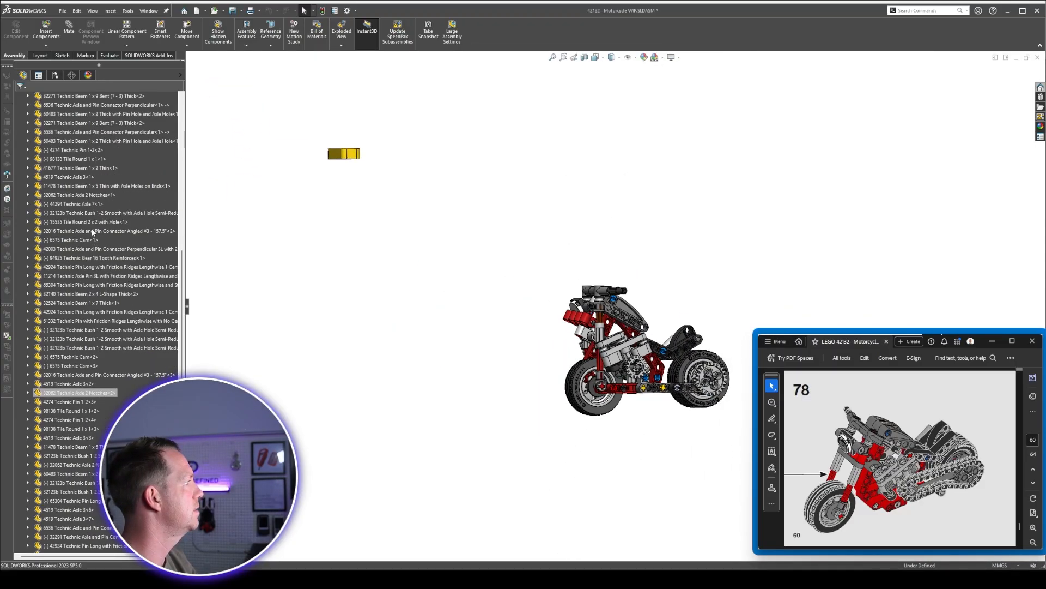
scroll(93, 232, up, 8)
key(shift+c)
Move the 42132 - Motorcycle - FRONT WHEEL SUB-ASM out of the LOOSE PARTS folder to the top level of the tree.
click(18, 168)
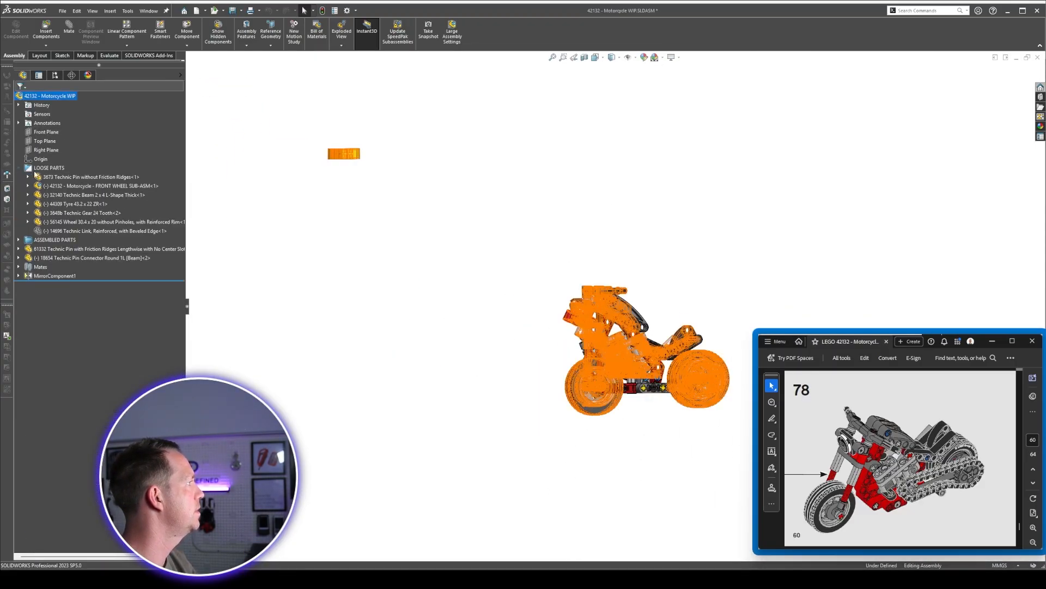
drag(101, 186, 28, 169)
click(18, 168)
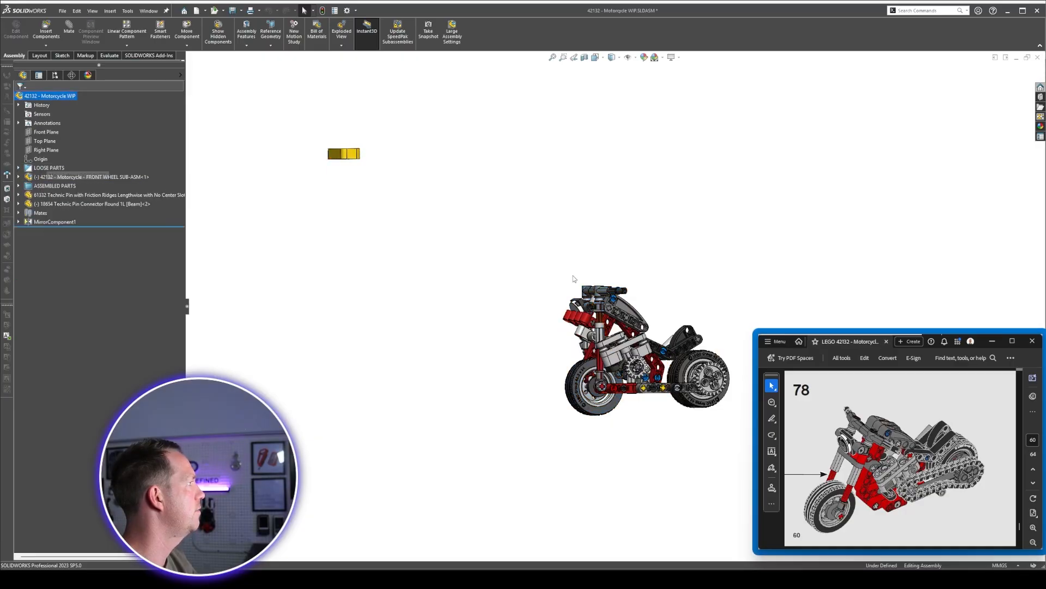
Pull the front wheel sub-assembly out of the motorcycle frame and place it freely in front of the bike.
scroll(695, 342, up, 2)
middle_drag(695, 342, 700, 367)
click(91, 177)
drag(526, 390, 354, 395)
click(464, 437)
middle_drag(479, 379, 514, 439)
scroll(514, 439, down, 1)
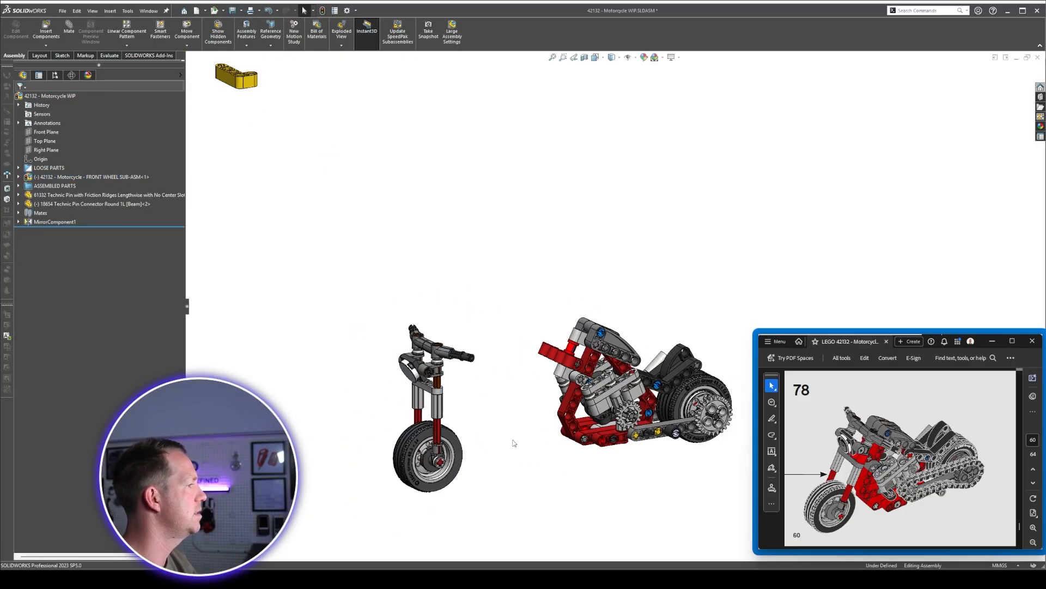
scroll(547, 454, up, 2)
drag(386, 351, 436, 327)
click(521, 325)
Mate the front wheel's 15462 Technic Axle 5 with Stop concentric with the outer hole of the 32291 connector on the same side.
middle_drag(436, 327, 304, 222)
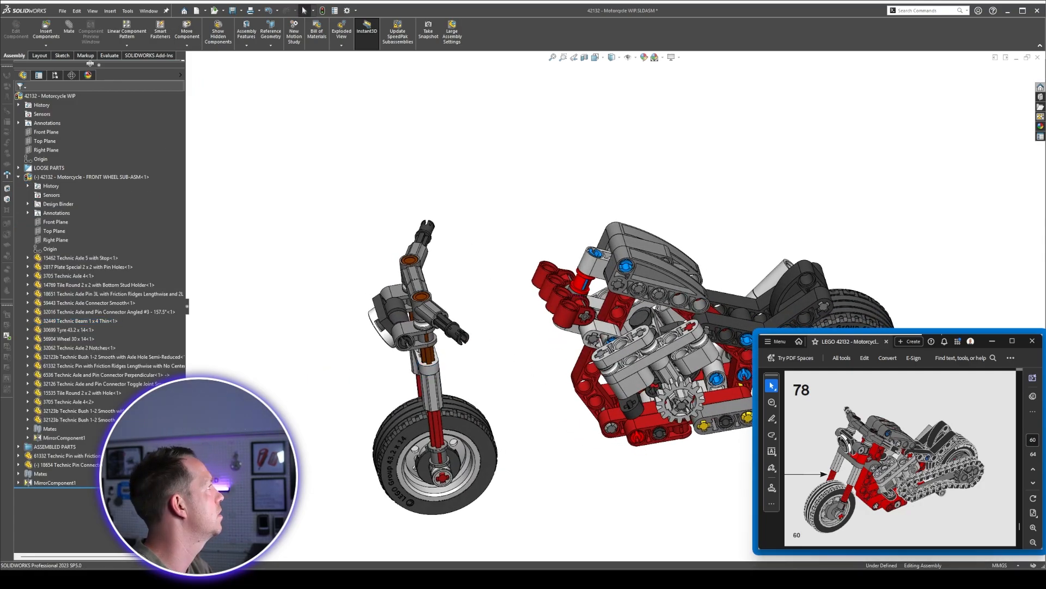
scroll(445, 342, down, 5)
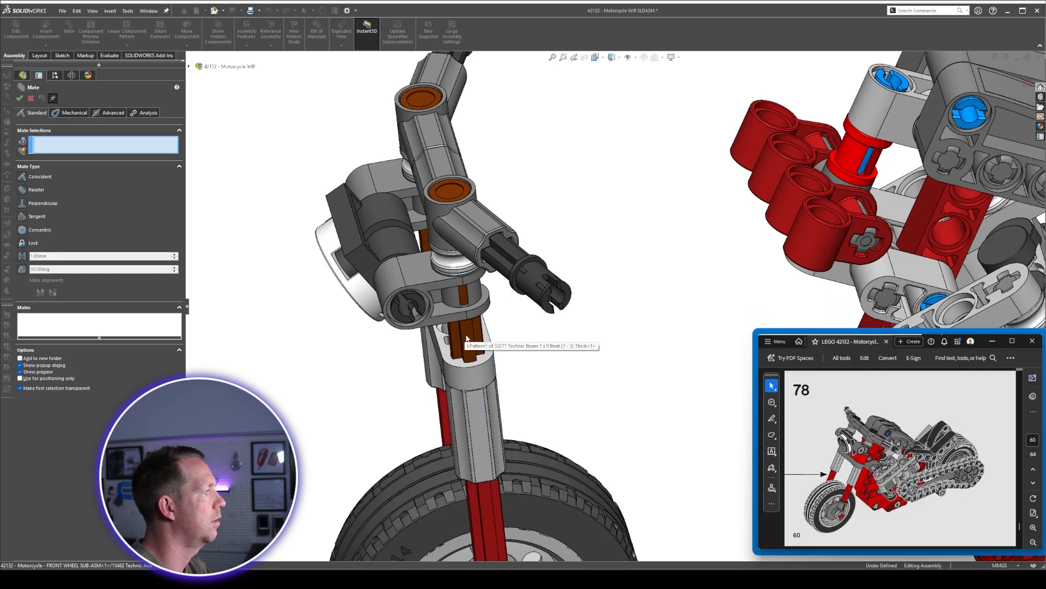
click(467, 342)
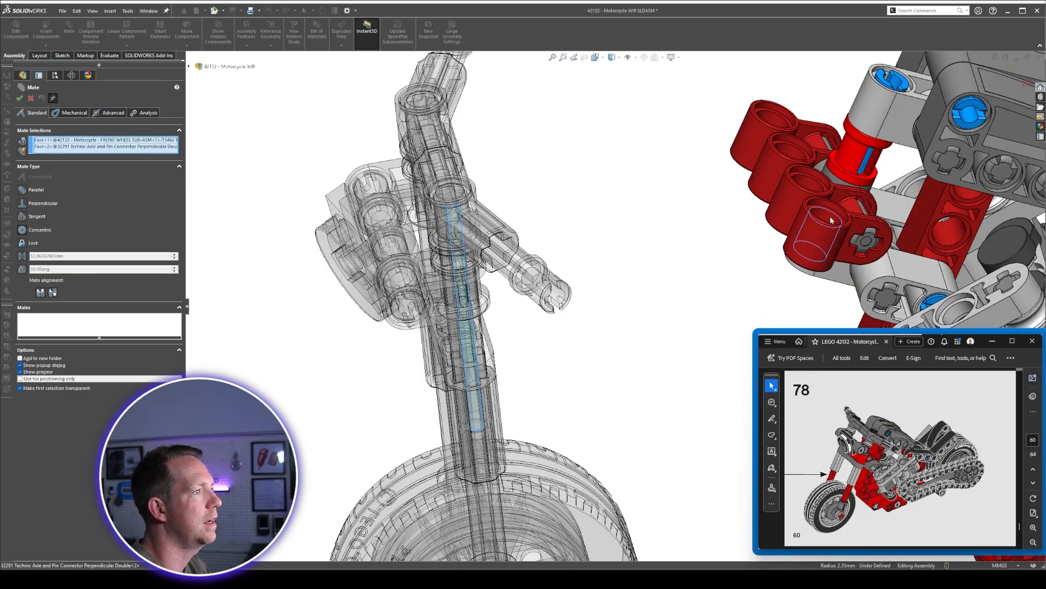
click(830, 216)
scroll(835, 270, up, 3)
scroll(676, 318, down, 4)
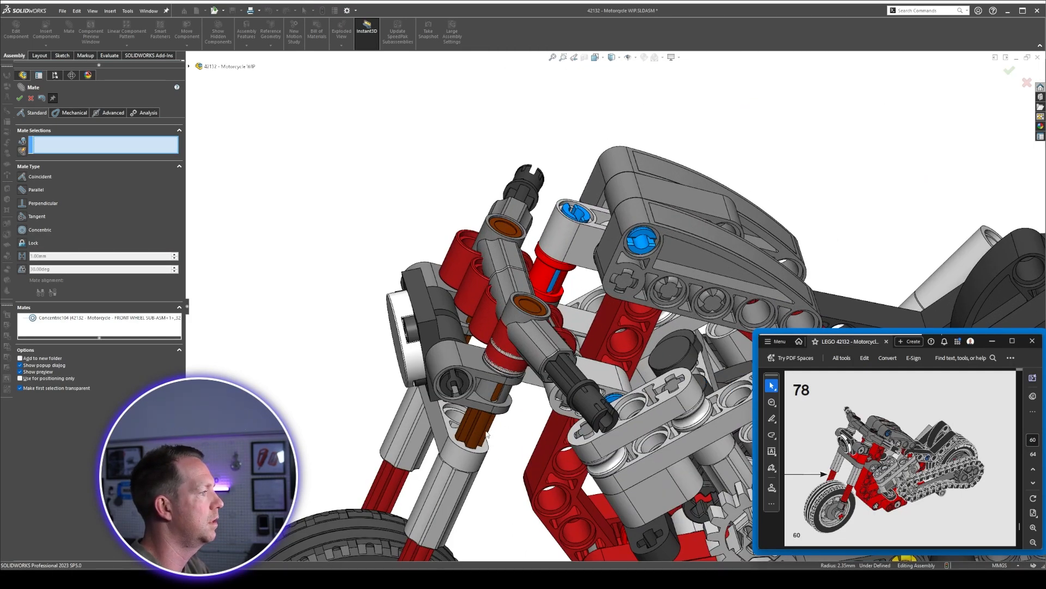
Mate the opposite outer 32291 connector hole concentric with the other fork axle, choosing to add the mate and over define the assembly.
middle_drag(484, 416, 295, 322)
scroll(284, 261, down, 2)
middle_drag(283, 256, 264, 293)
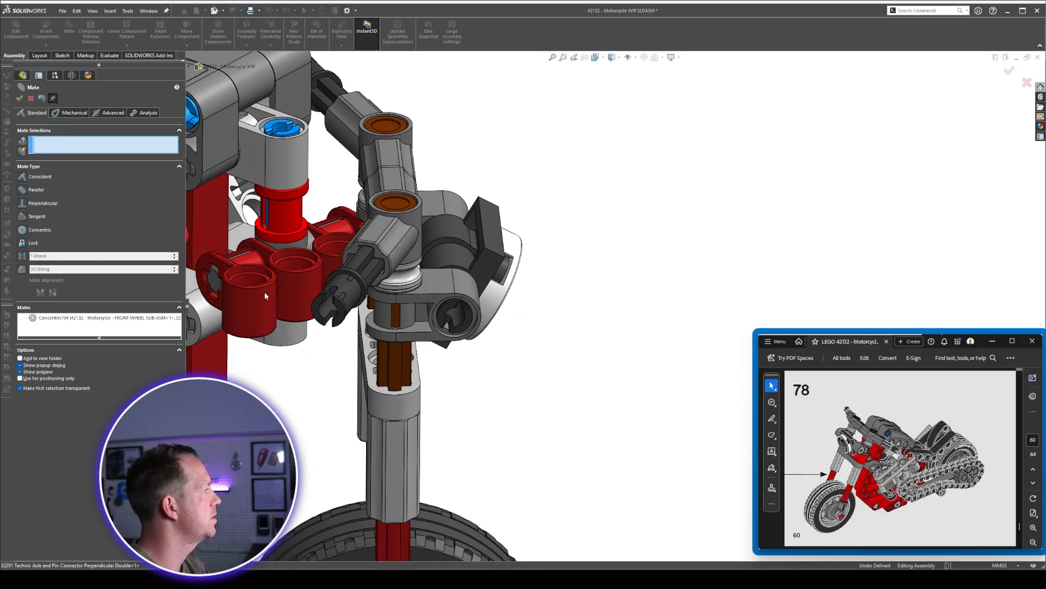
click(252, 284)
click(397, 369)
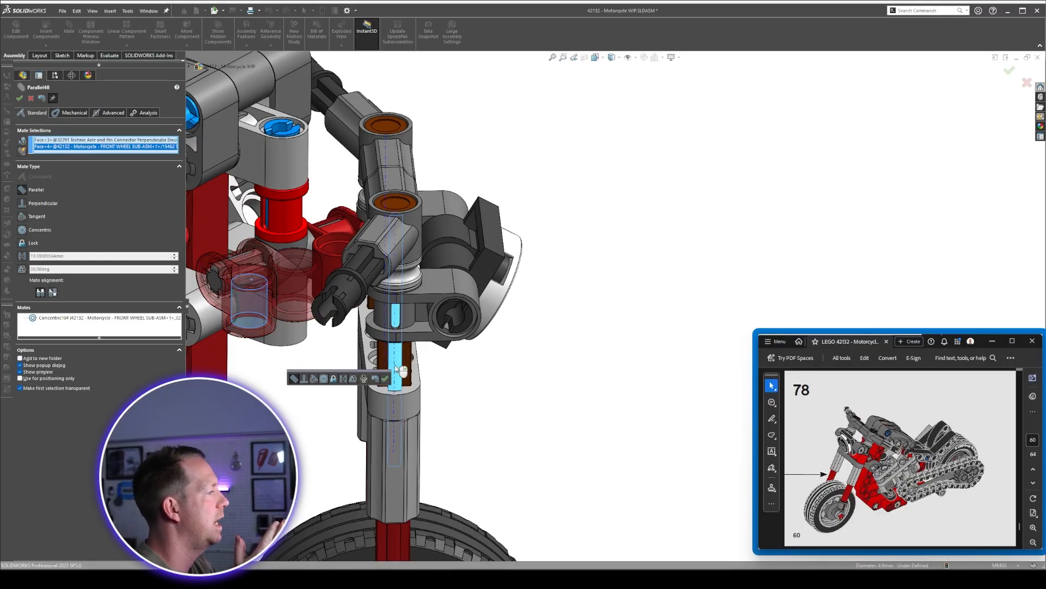
click(324, 378)
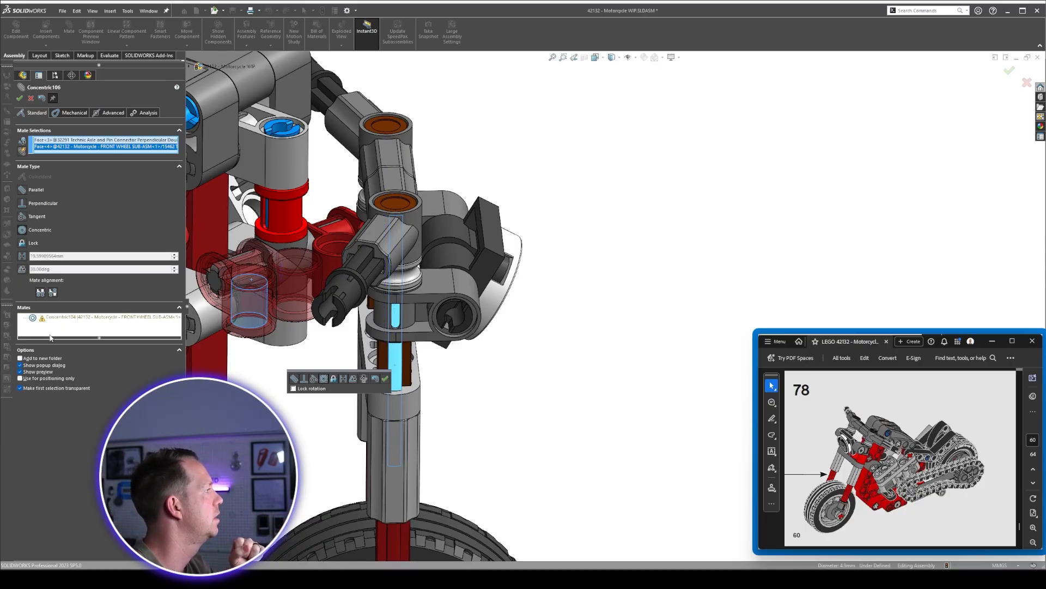
click(387, 382)
drag(535, 215, 674, 156)
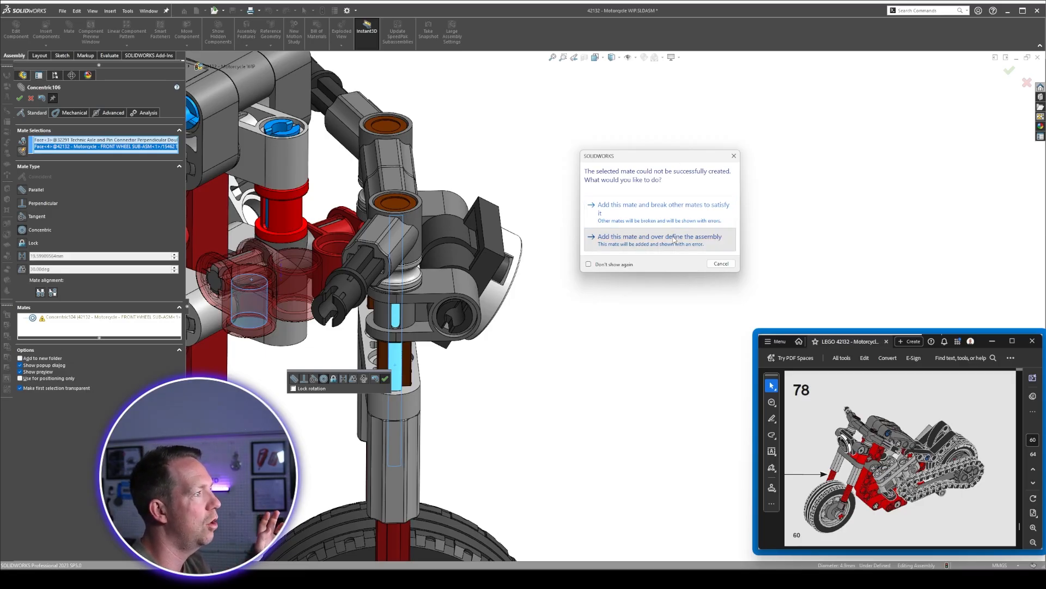
click(674, 238)
key(Escape)
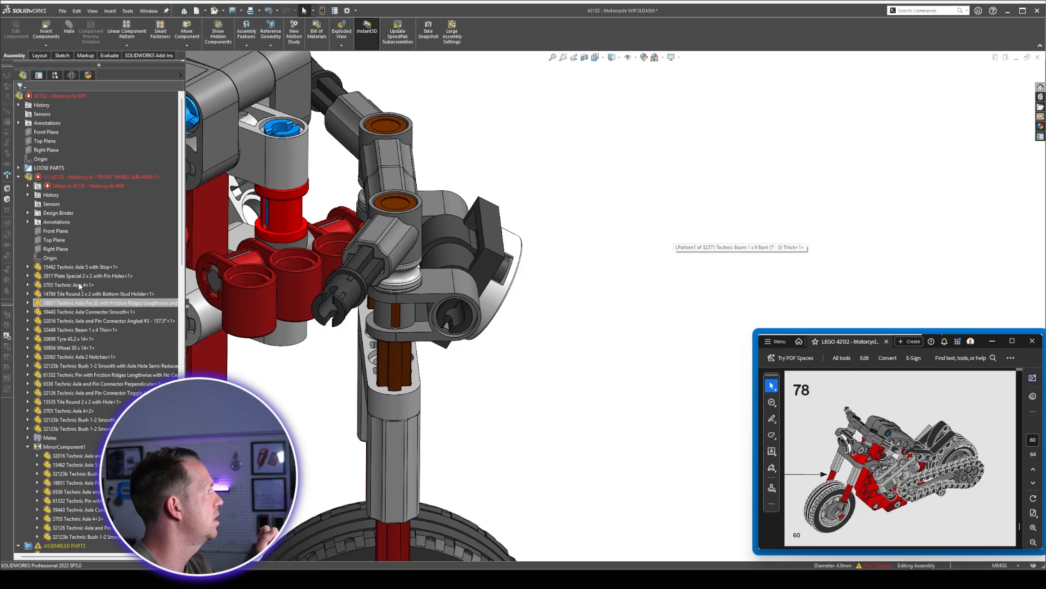
Examine the motorcycle assembly's mate list for the mates flagged with errors.
click(19, 177)
scroll(87, 325, down, 20)
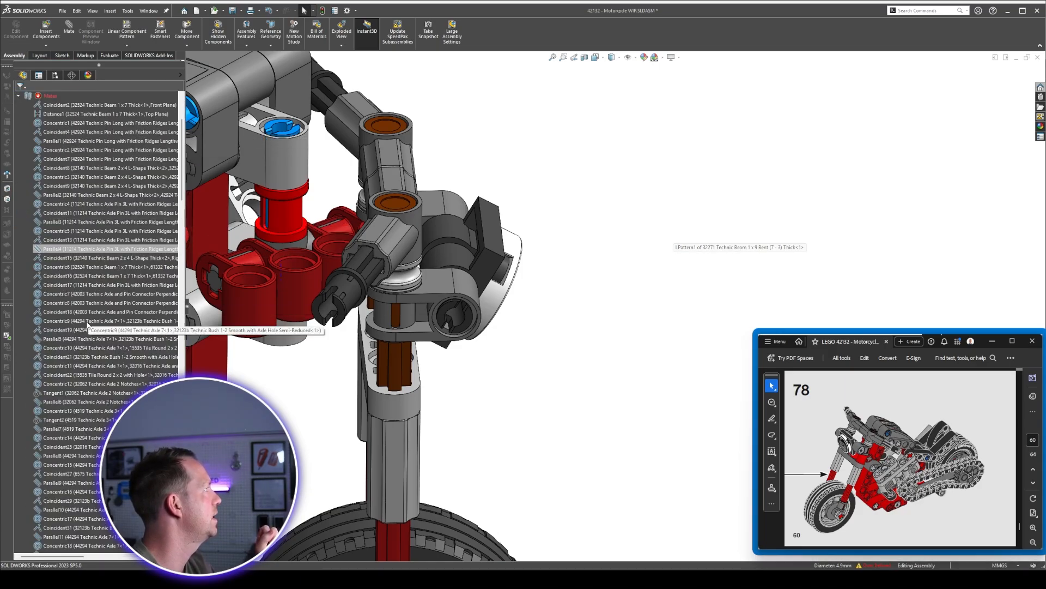
scroll(87, 324, down, 15)
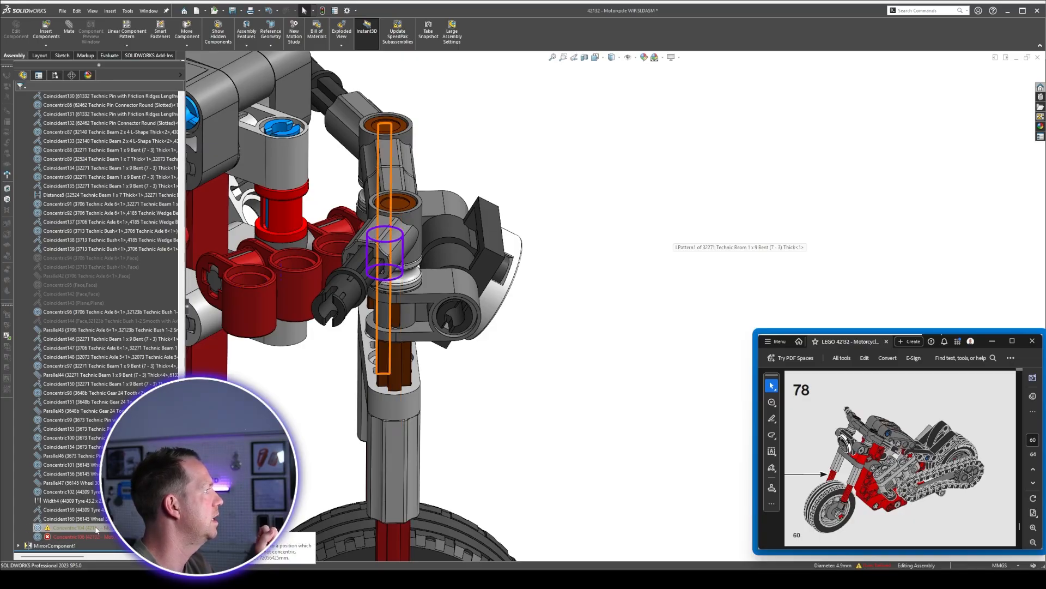
scroll(79, 221, up, 1)
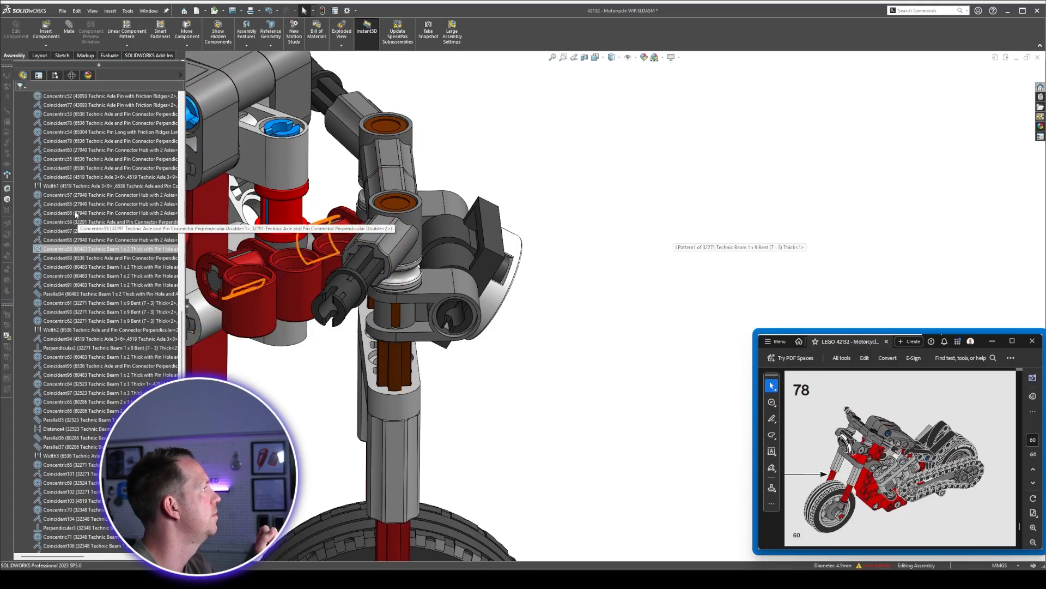
key(shift+c)
middle_drag(514, 385, 406, 417)
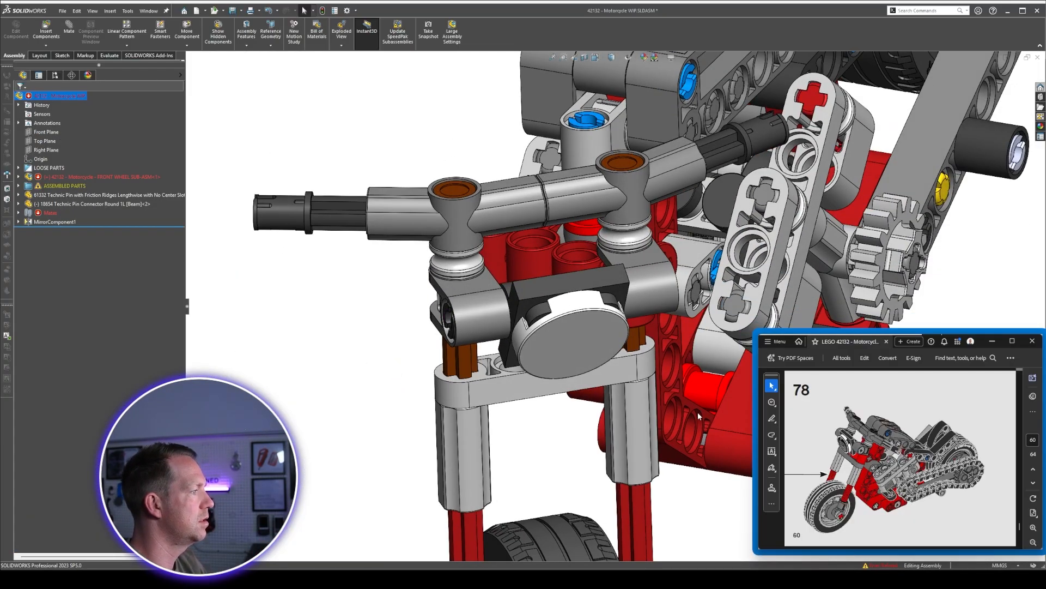
scroll(698, 412, down, 2)
key(m)
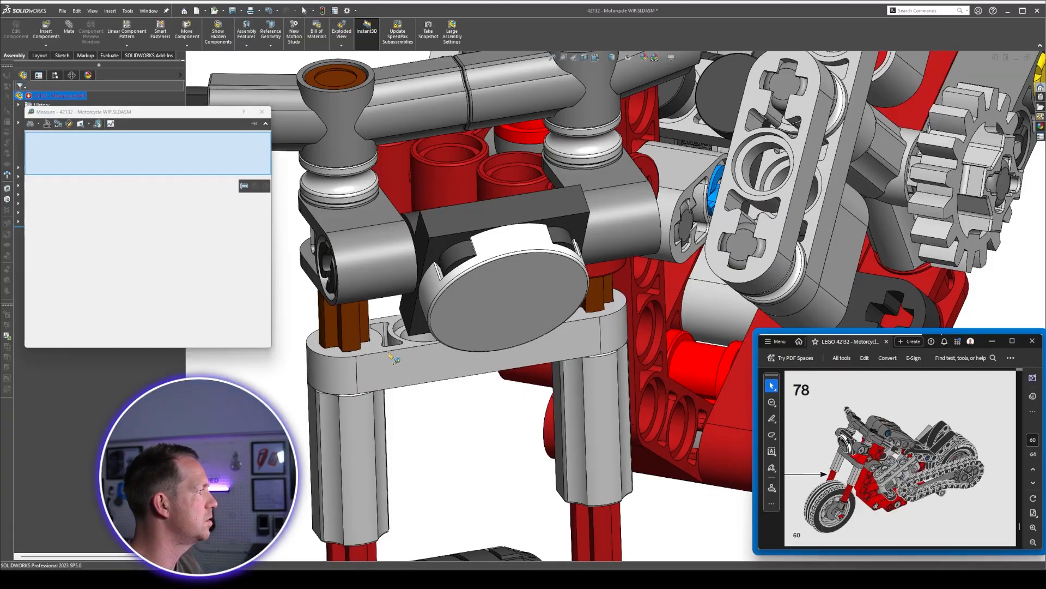
click(387, 352)
key(Escape)
scroll(515, 224, up, 4)
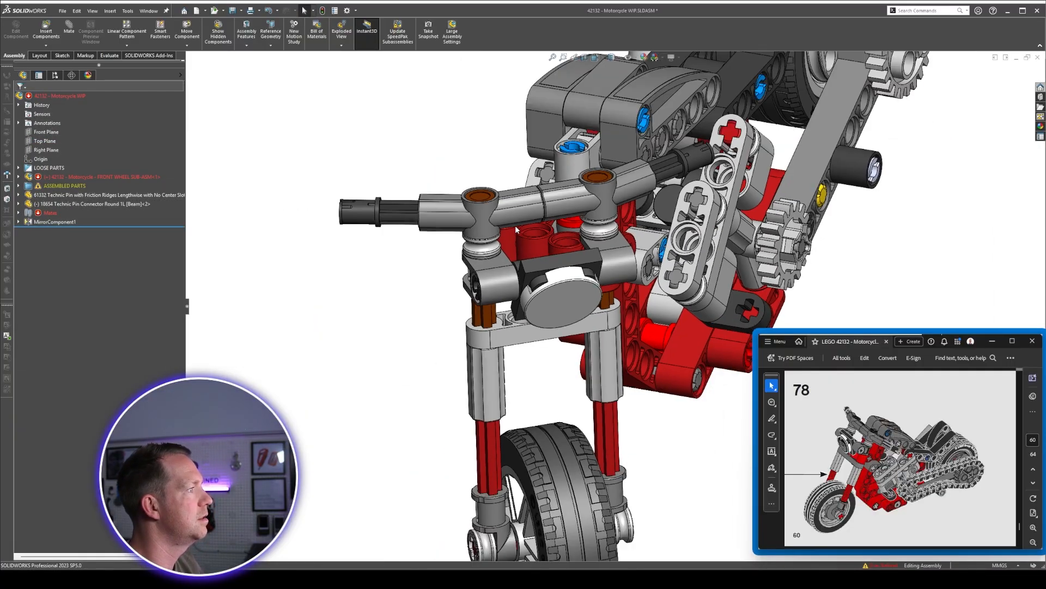
Measure the center distance between the outer cylindrical faces of the two 32291 connectors.
scroll(502, 216, down, 4)
middle_drag(515, 225, 546, 213)
scroll(551, 224, down, 2)
key(m)
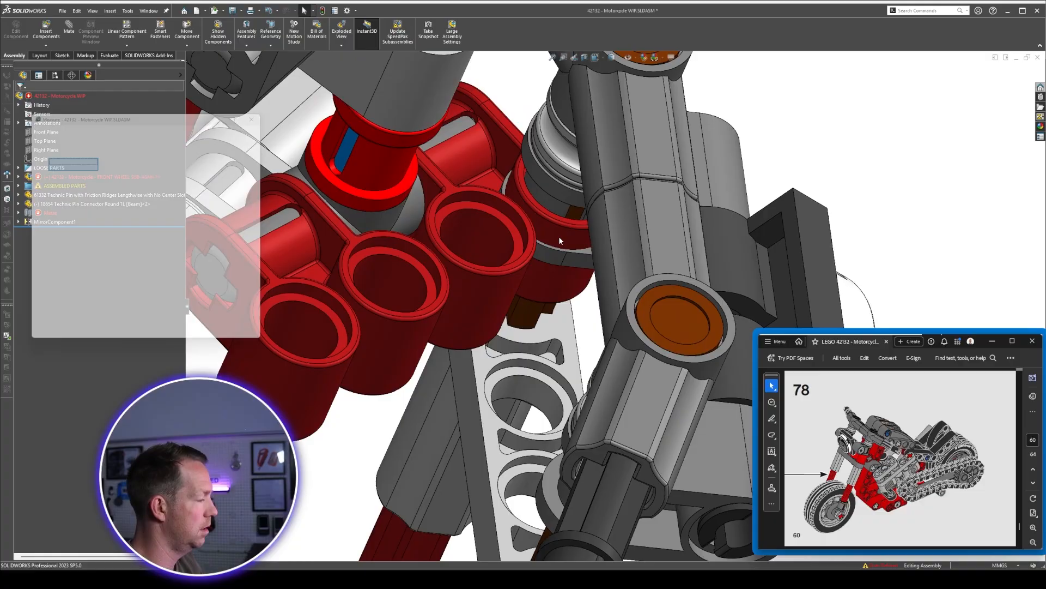
click(558, 236)
click(315, 398)
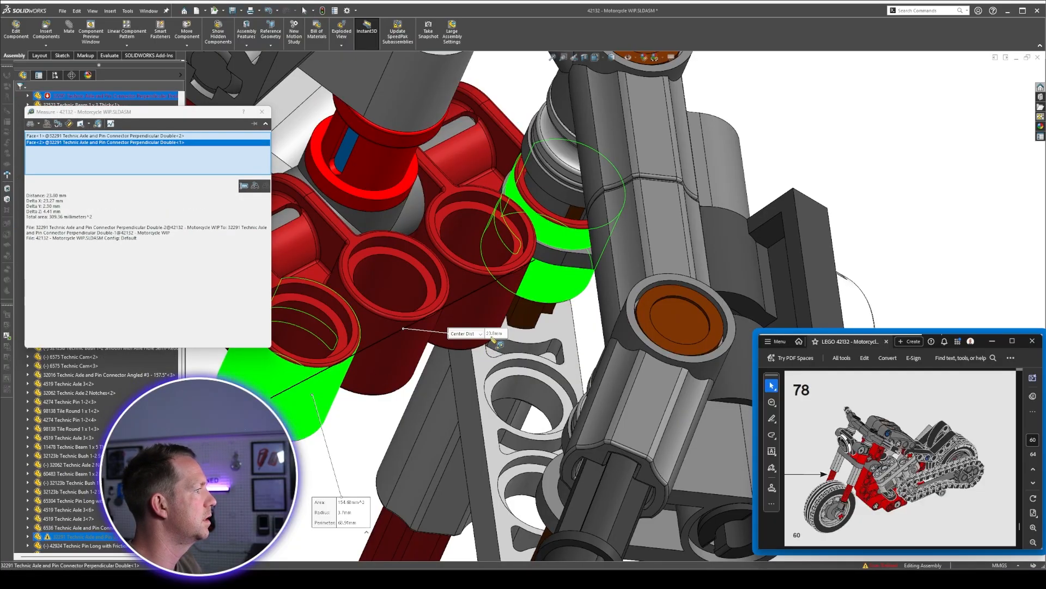
middle_drag(519, 244, 570, 294)
scroll(570, 294, down, 5)
key(Escape)
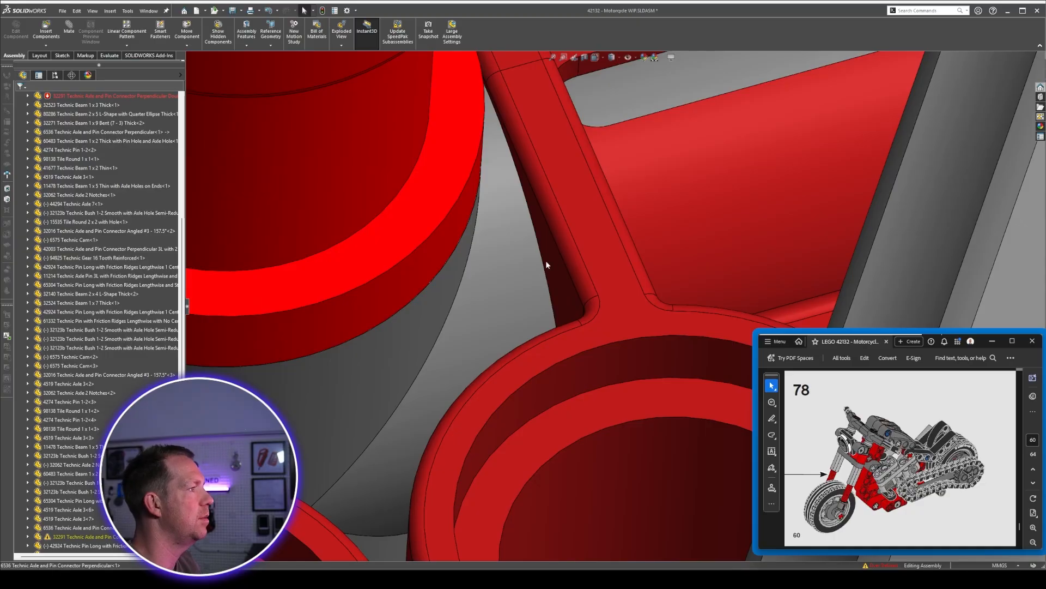
Change the coincident mate between the 27940 connector hub and the 32291 connector to a 0.10 mm distance mate.
click(554, 260)
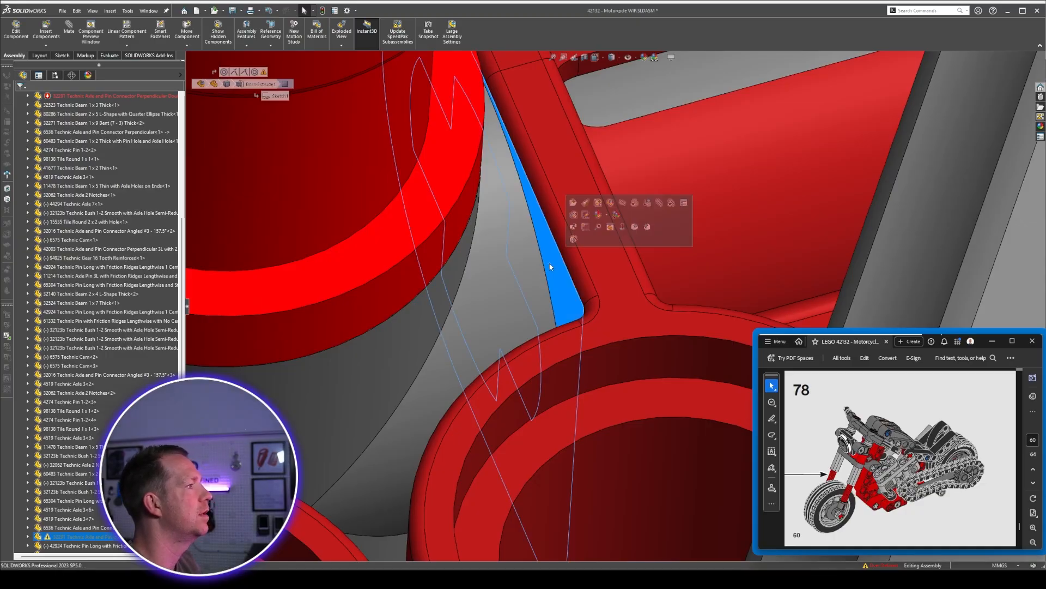
click(244, 73)
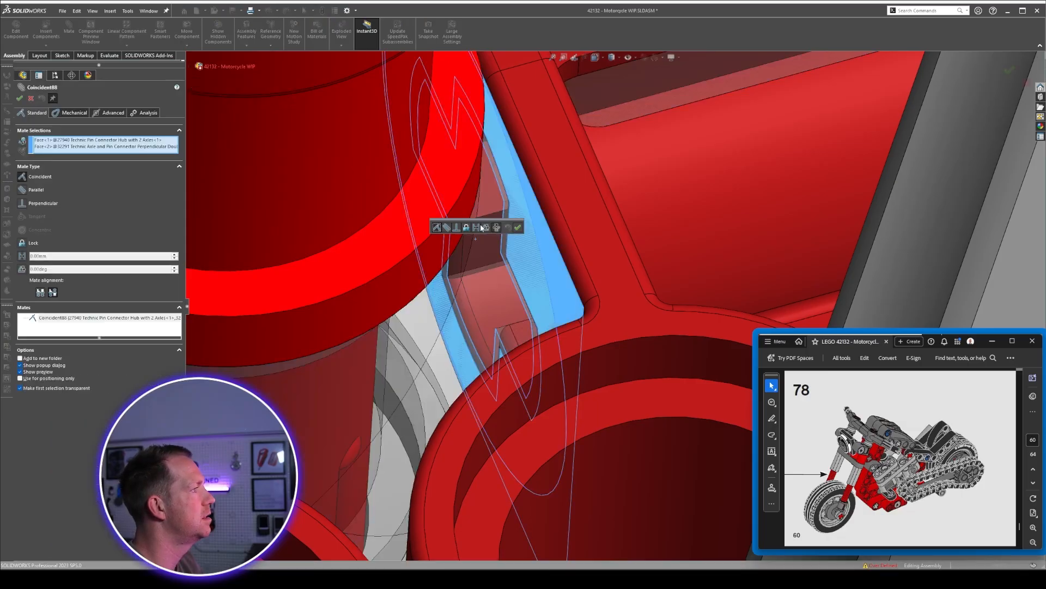
text(.10mm)
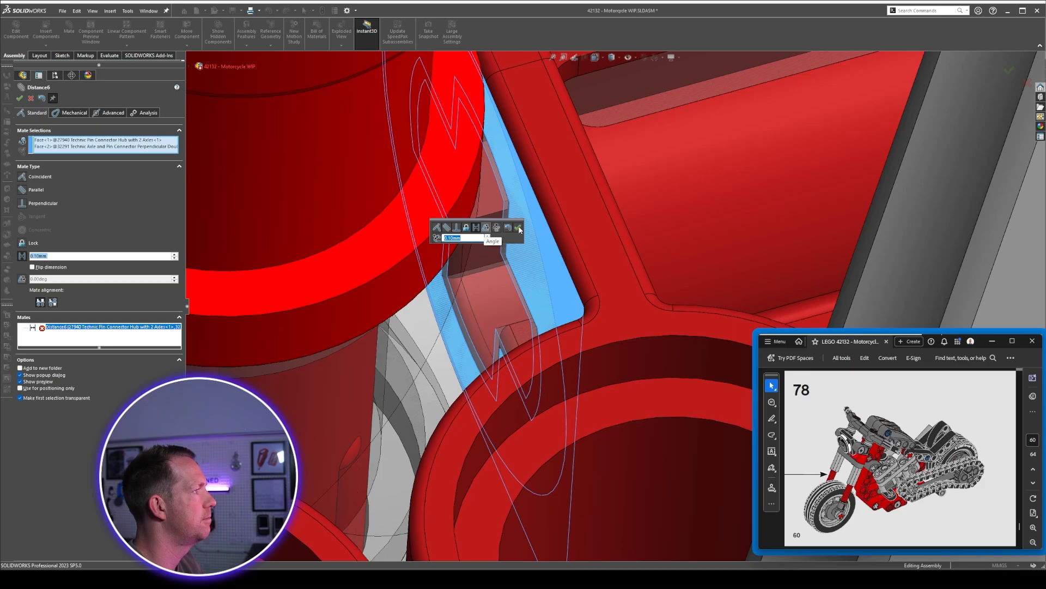
click(517, 228)
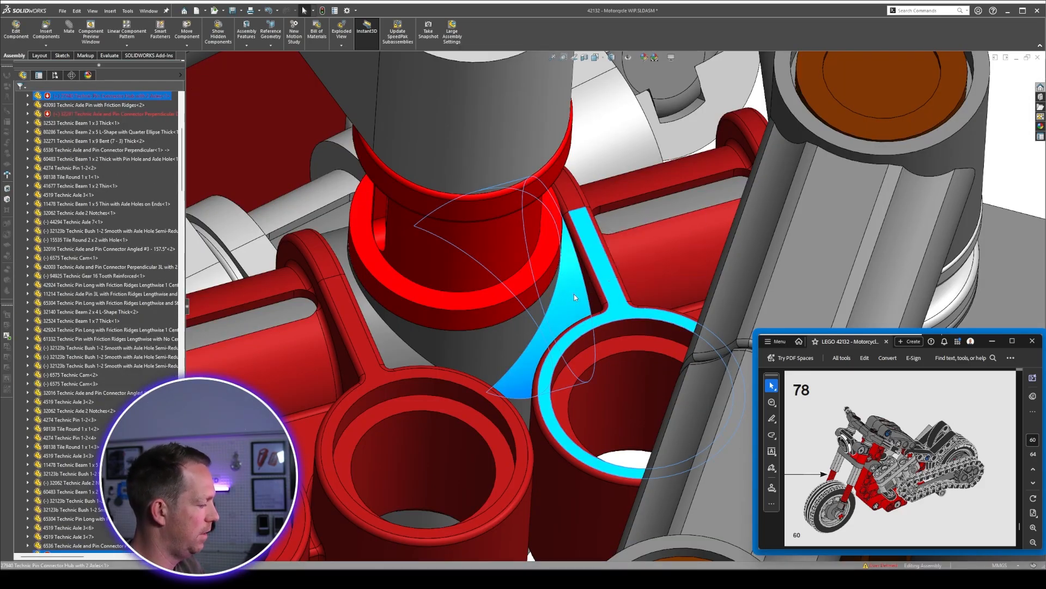
Isolate the 27940 hub and the adjoining 32291 connector, view them face-on and rebuild the assembly.
key(i)
middle_drag(601, 258, 589, 354)
click(598, 291)
key(ctrl+8)
click(322, 11)
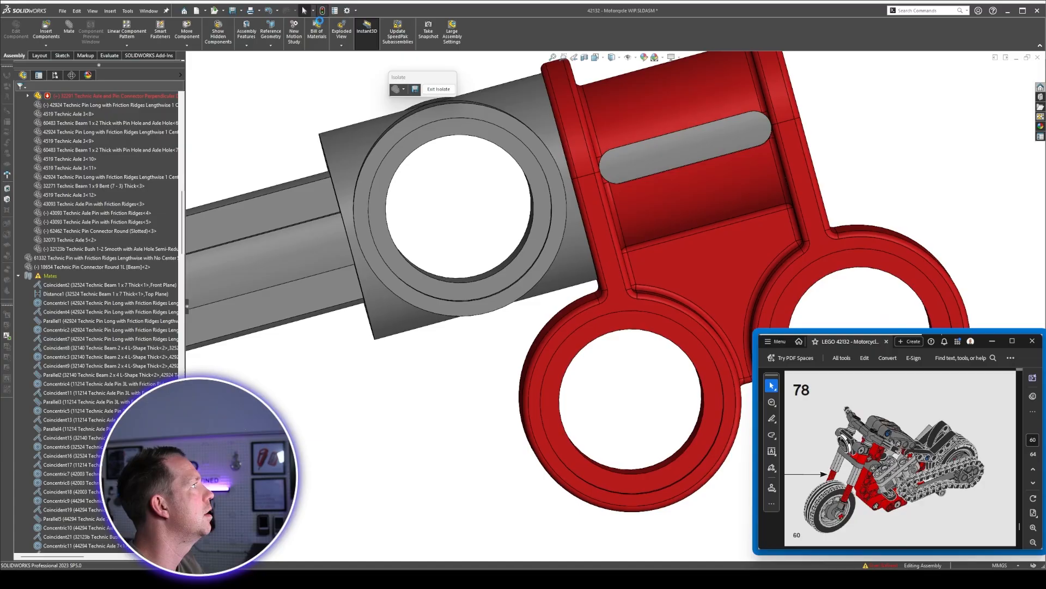
Inspect the error-flagged concentric mate between the front wheel sub-assembly and the 32291 connector at the end of the mate list.
click(606, 255)
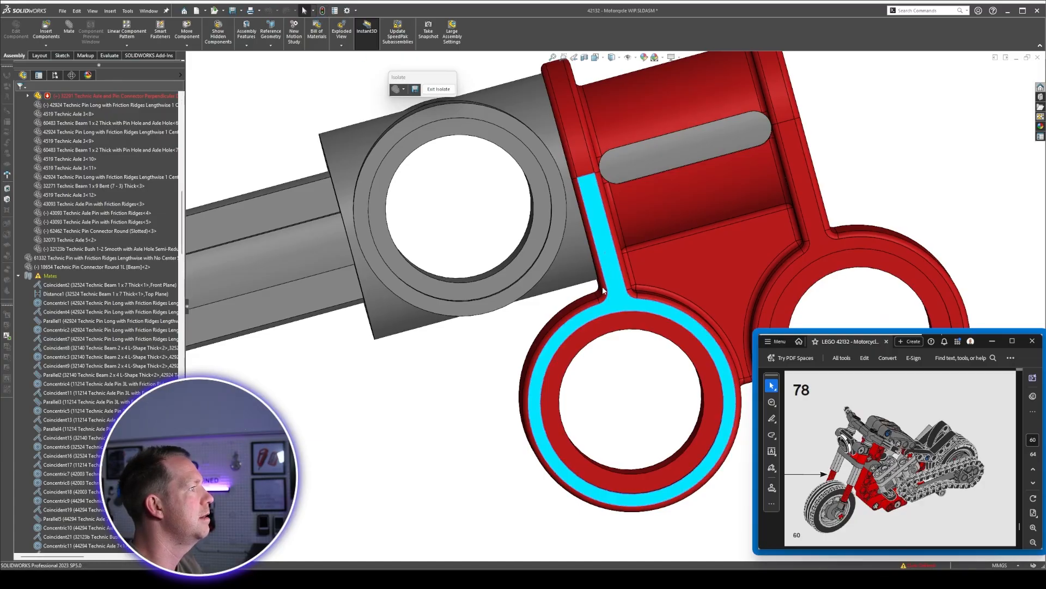
scroll(124, 376, down, 15)
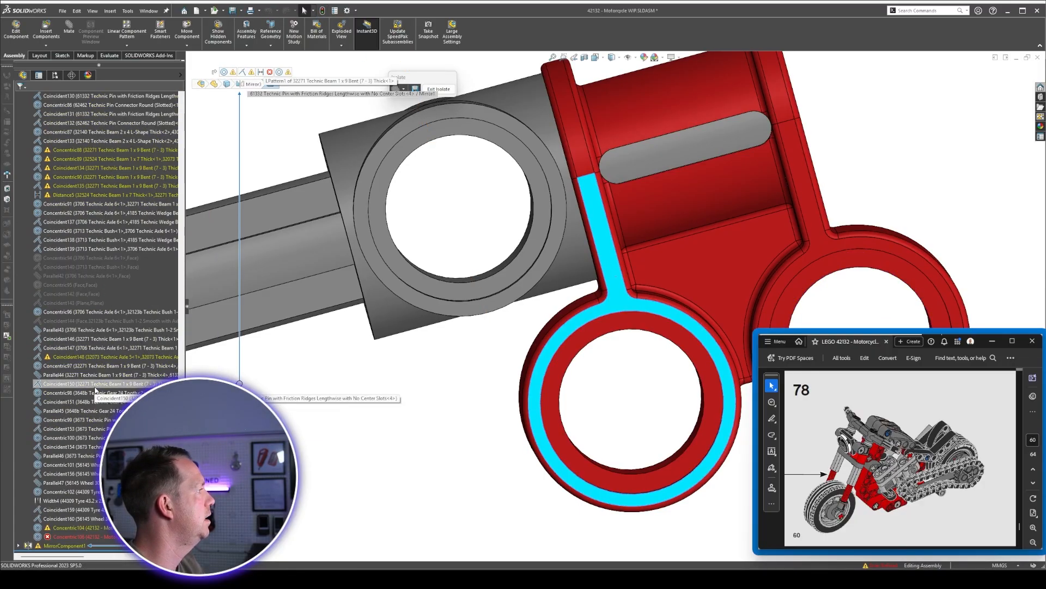
click(110, 538)
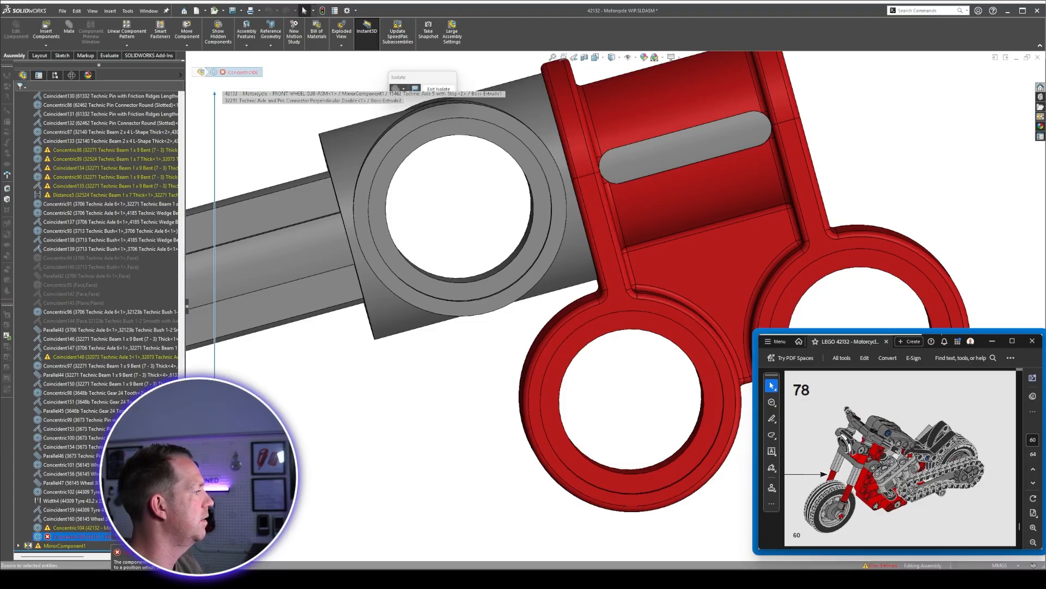
Exit the isolated view and hide the front wheel sub-assembly to expose the 32291 connectors.
scroll(627, 273, up, 7)
middle_drag(609, 248, 551, 234)
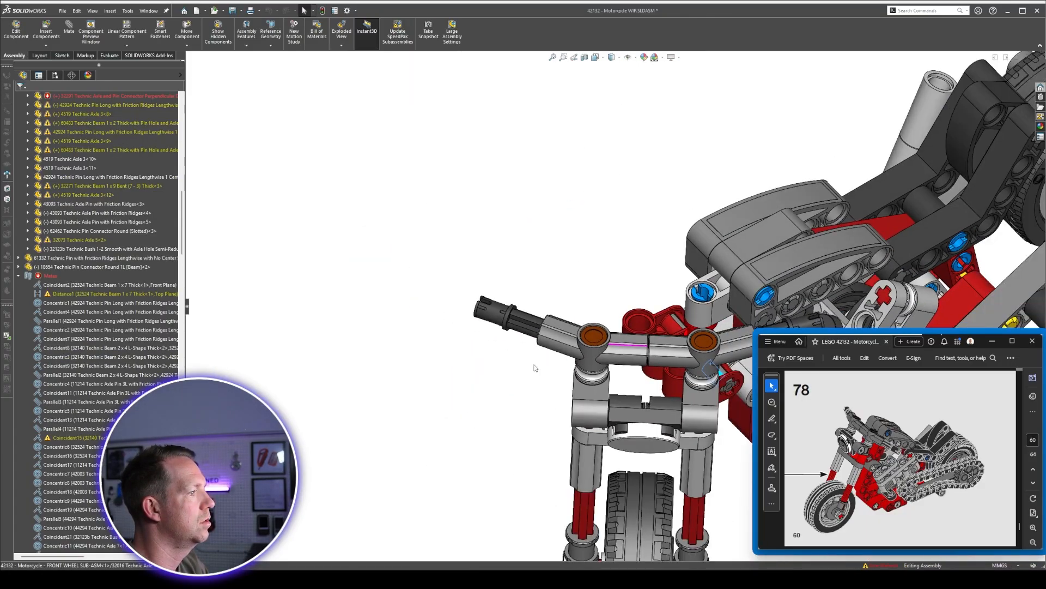
scroll(550, 235, up, 5)
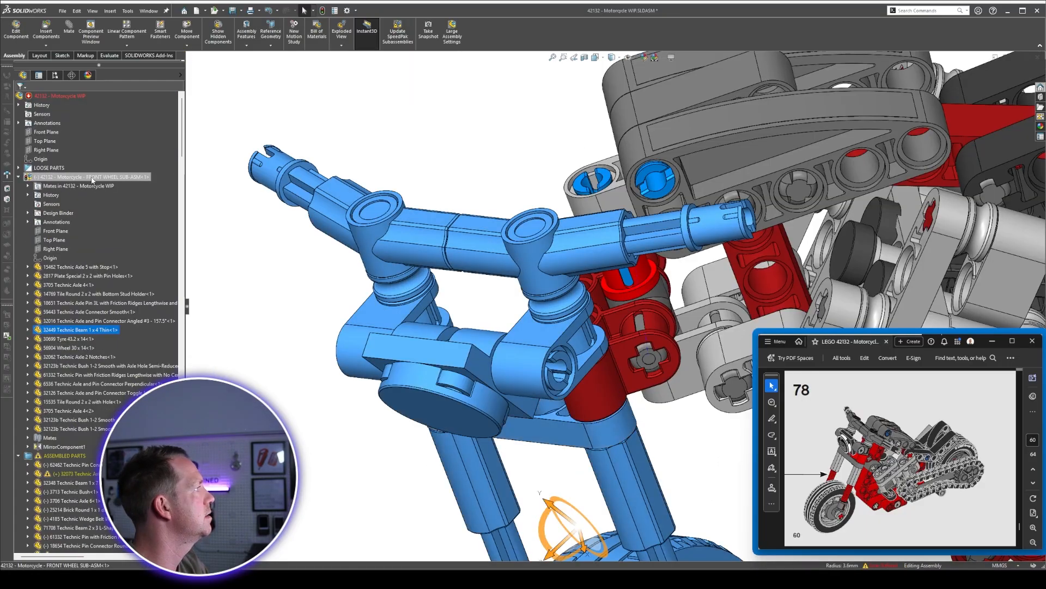
right_click(92, 180)
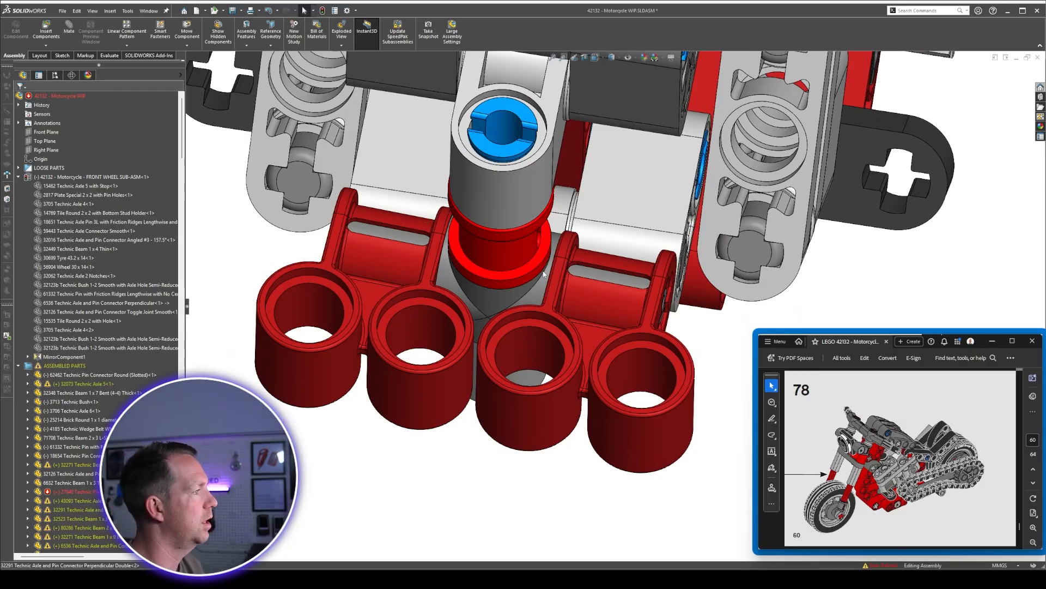
Delete the concentric mate that ties the second 32291 connector to the front wheel sub-assembly.
click(668, 323)
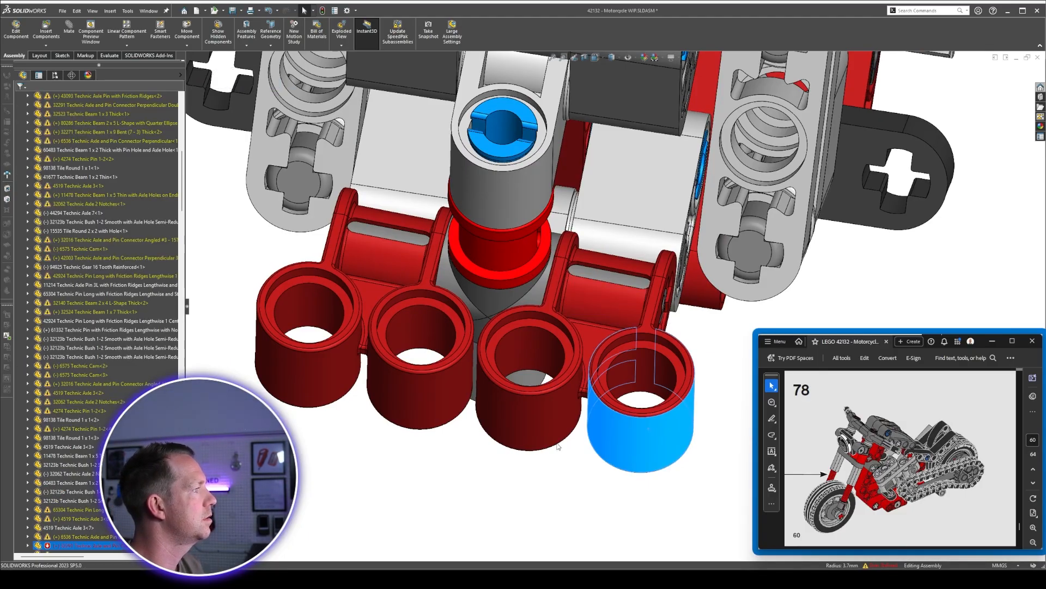
click(578, 297)
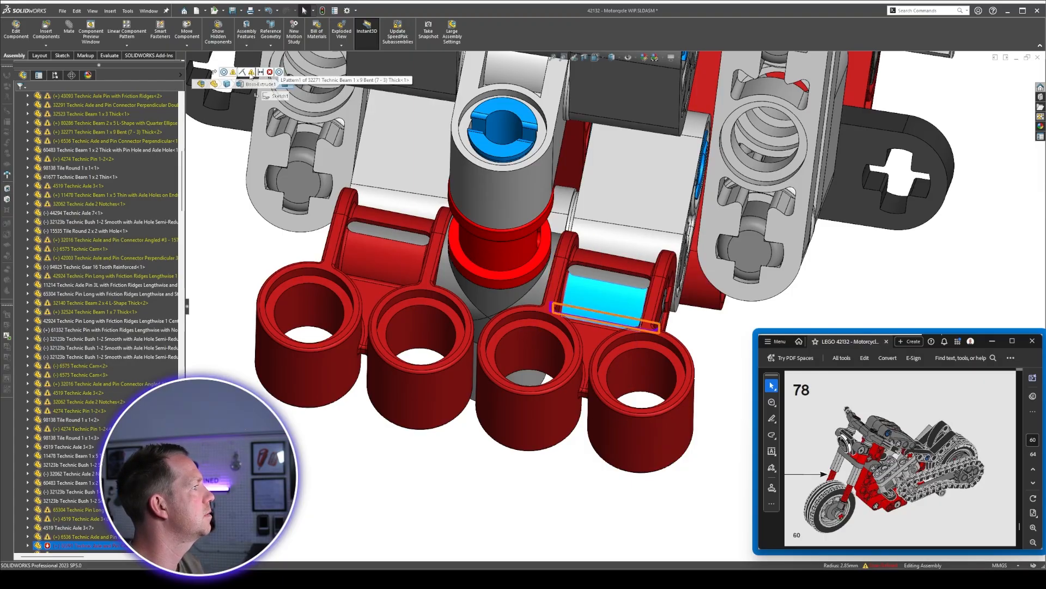
click(250, 74)
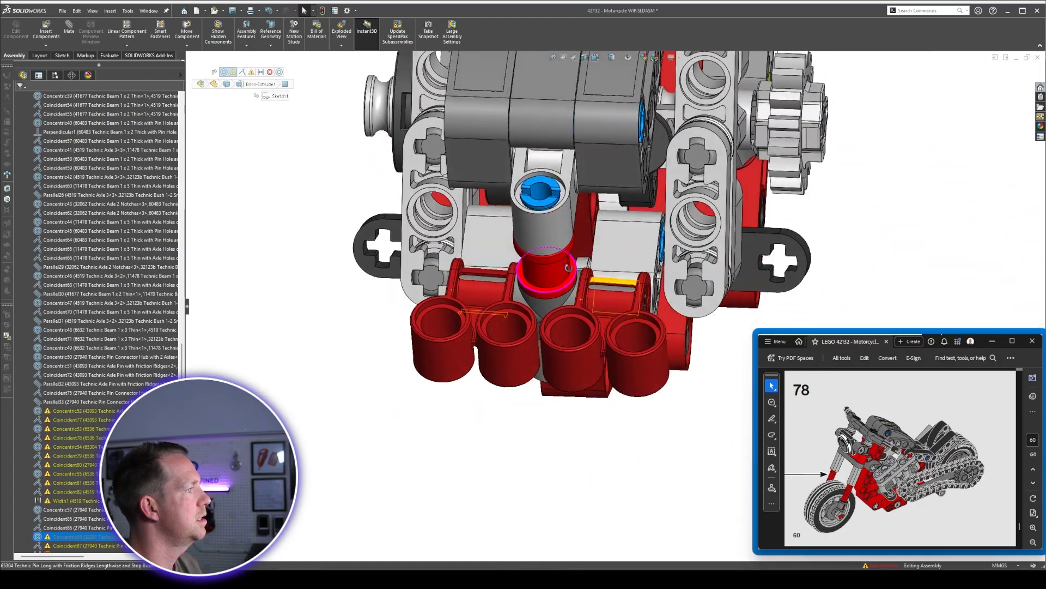
click(280, 74)
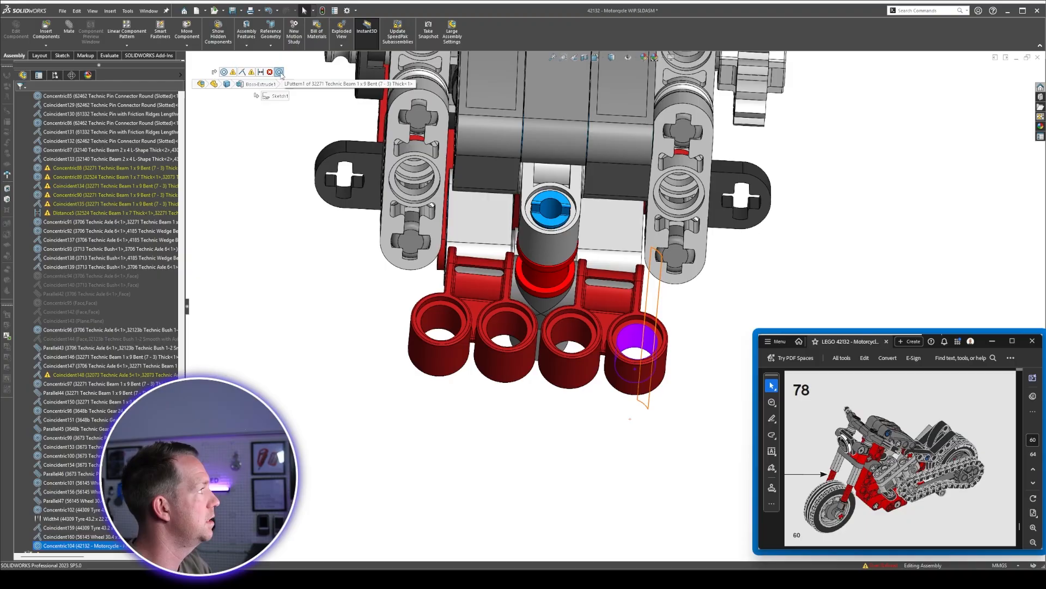
key(Delete)
key(Return)
key(Escape)
Delete the error-flagged distance mate between the second 32291 connector and the 27940 hub.
click(612, 303)
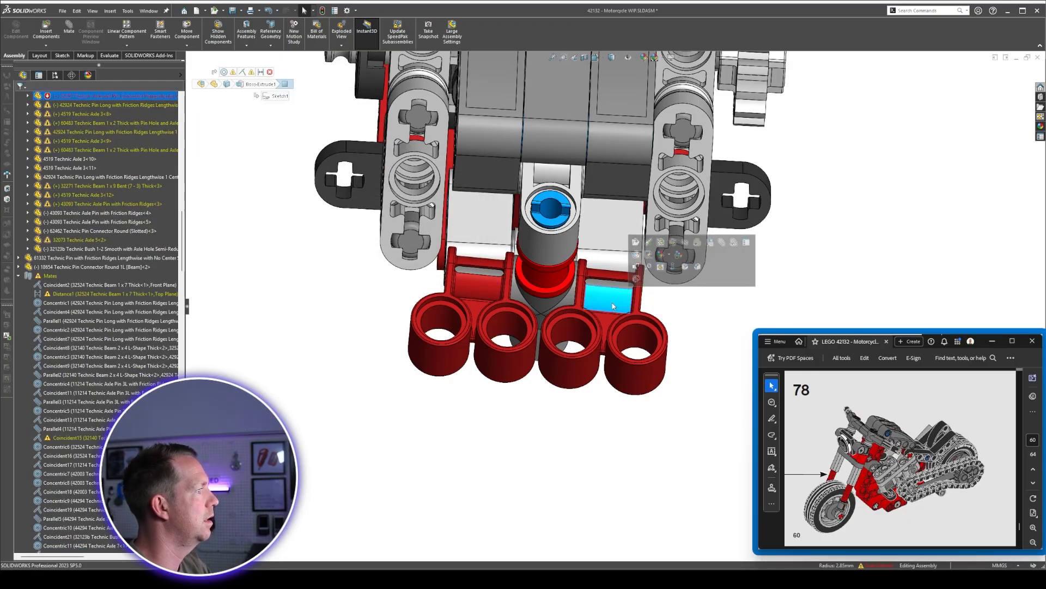
click(269, 72)
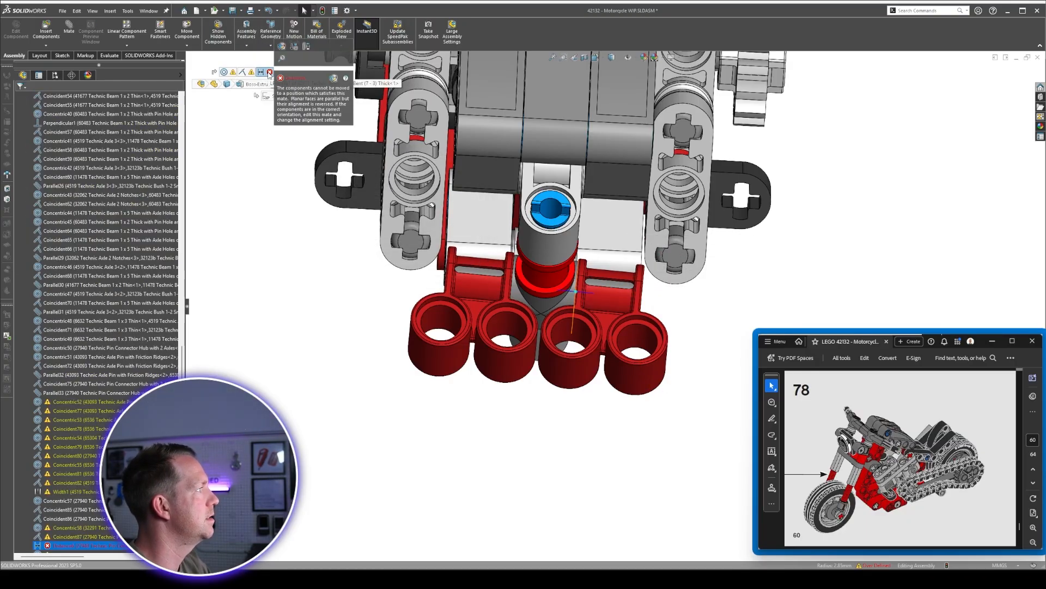
key(Delete)
key(Return)
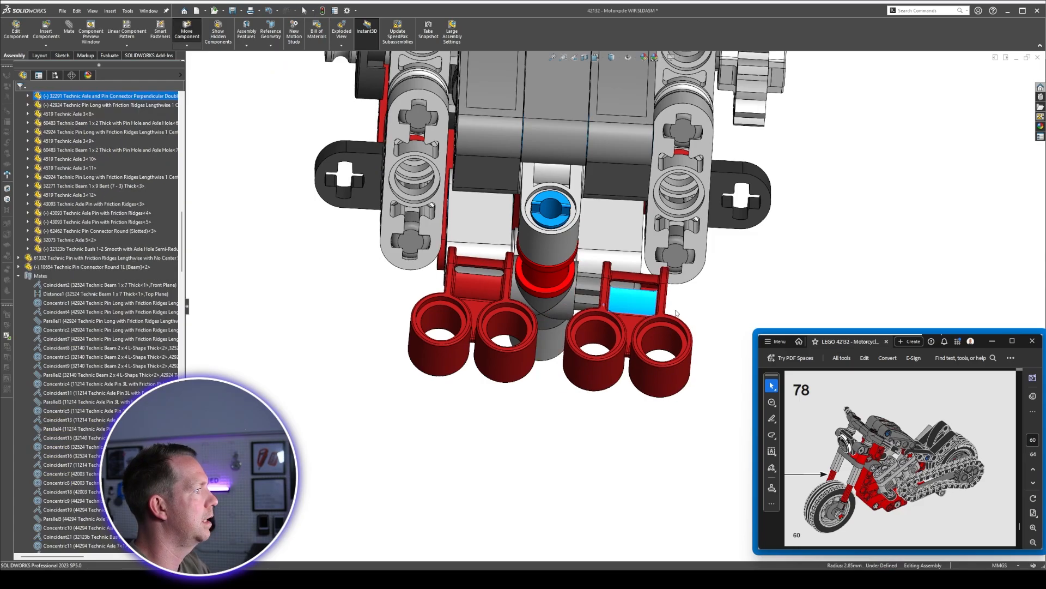
Test the movement of the first 32291 connector and examine how both connectors sit on the 27940 hub's axles.
scroll(536, 297, down, 5)
click(474, 294)
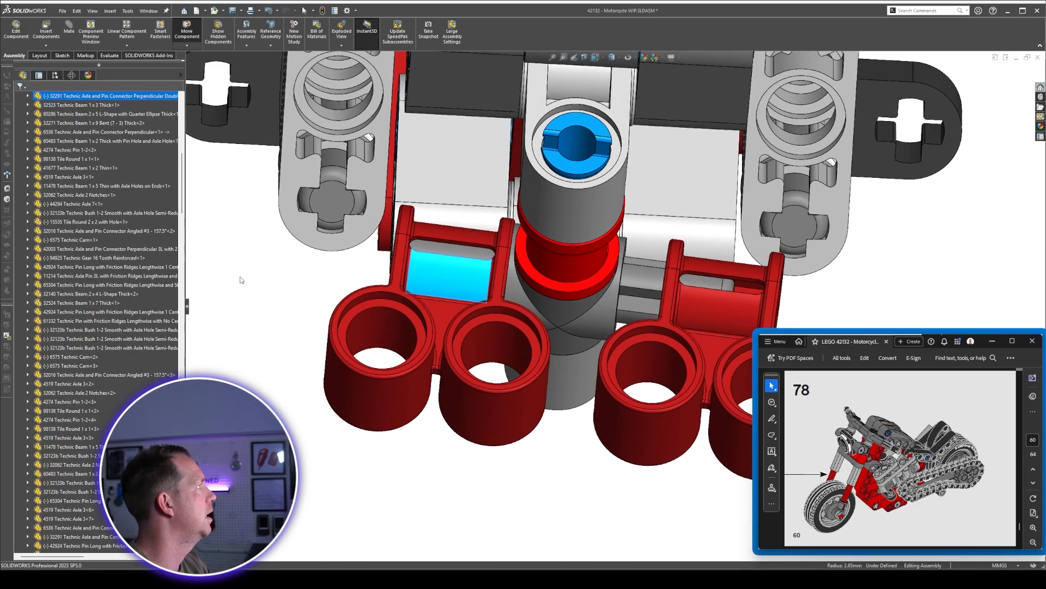
mouse_move(474, 292)
mouse_down()
mouse_move(508, 291)
mouse_move(485, 275)
mouse_move(500, 302)
mouse_move(487, 281)
mouse_up()
middle_drag(585, 328, 662, 341)
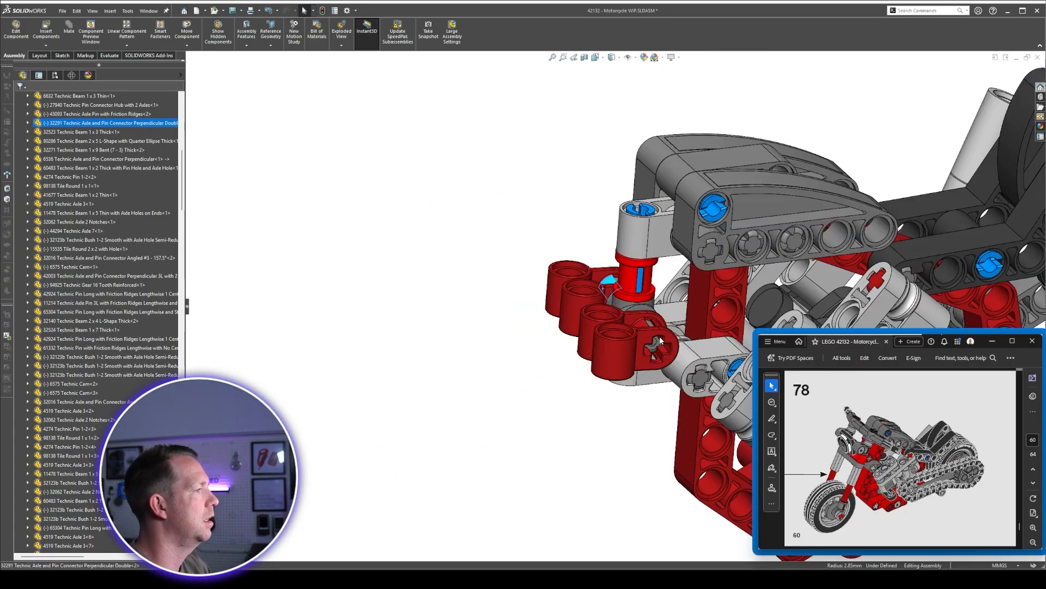
scroll(659, 336, down, 1)
click(555, 309)
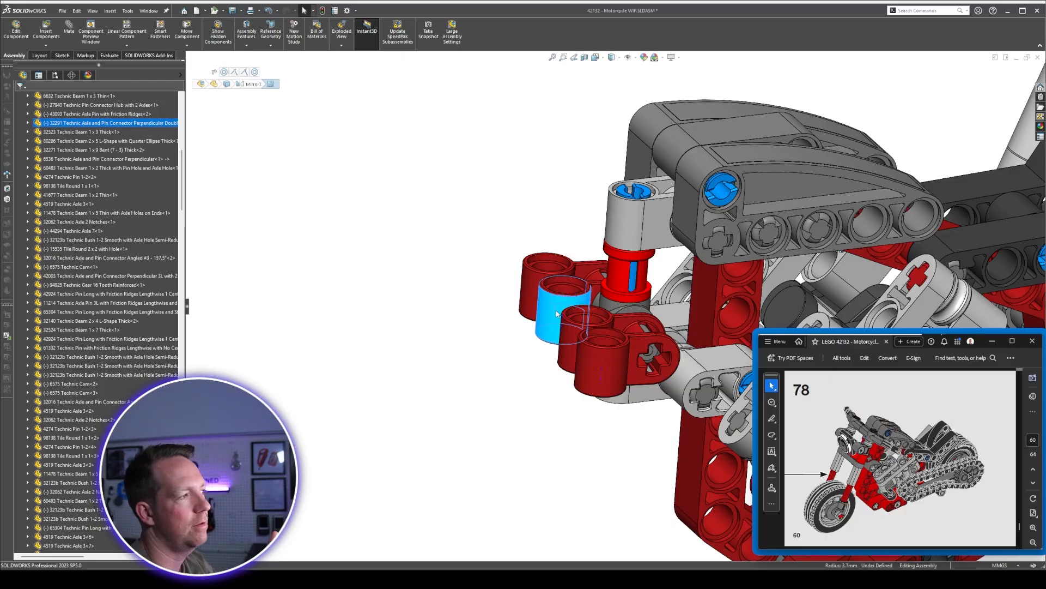
scroll(602, 310, down, 4)
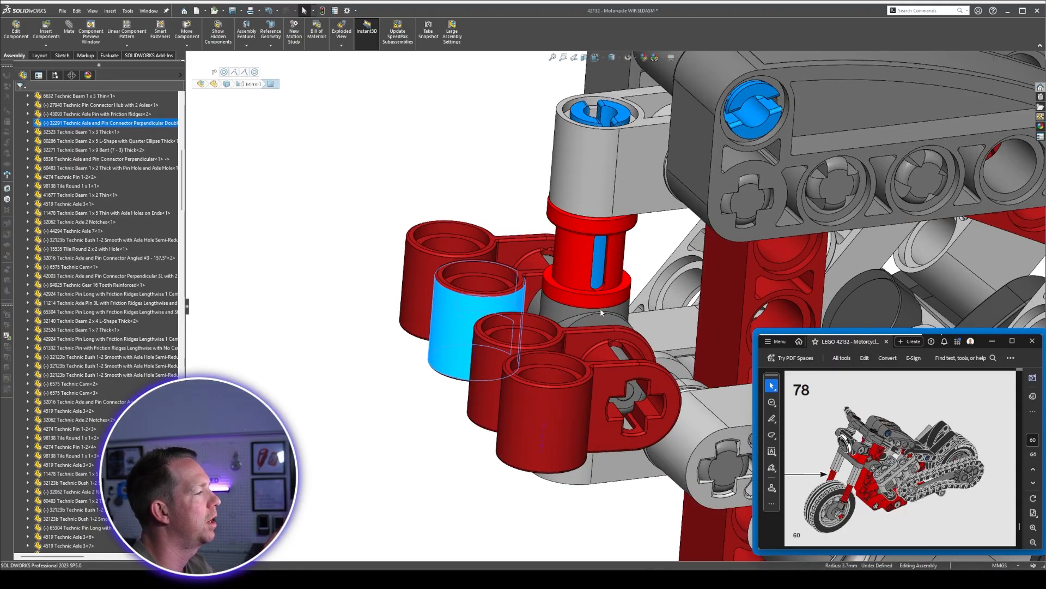
middle_drag(601, 311, 660, 438)
scroll(633, 345, down, 2)
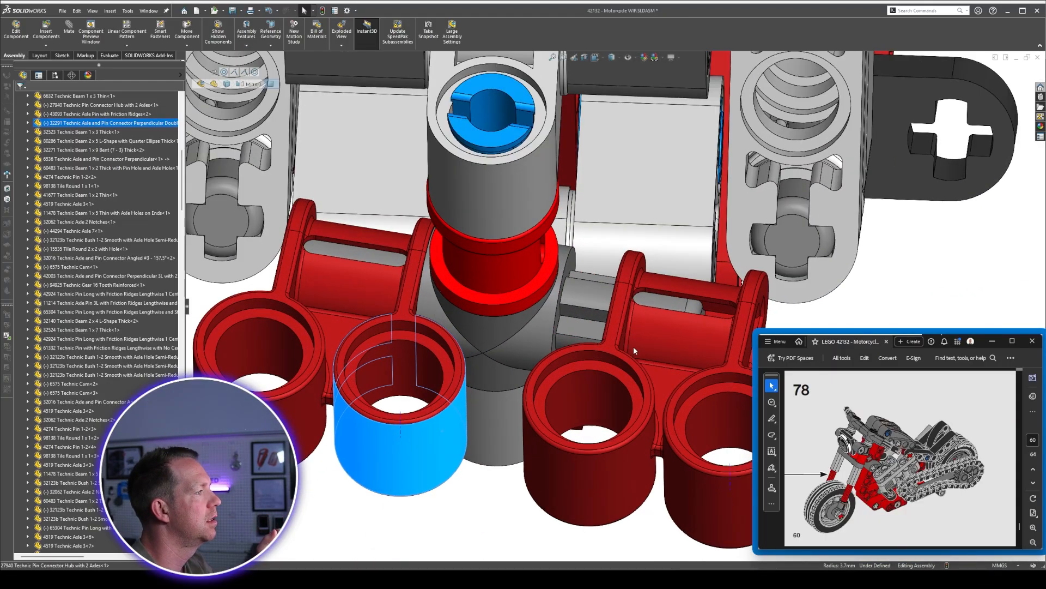
scroll(634, 346, up, 2)
click(826, 290)
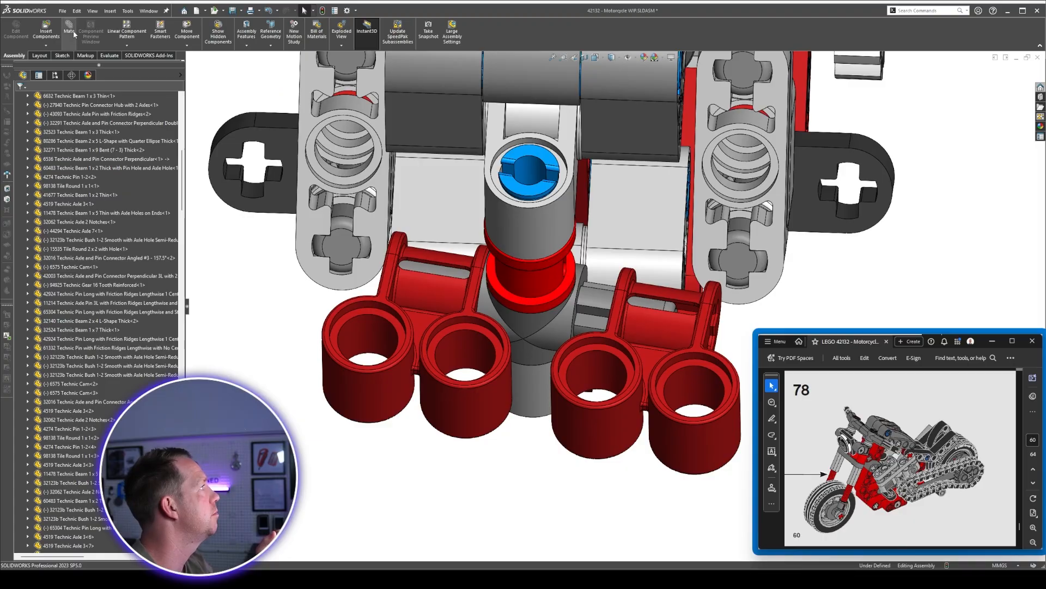
Add a distance mate between the end face of the 27940 hub and the facing side of the second 32291 connector.
scroll(591, 286, down, 3)
click(582, 274)
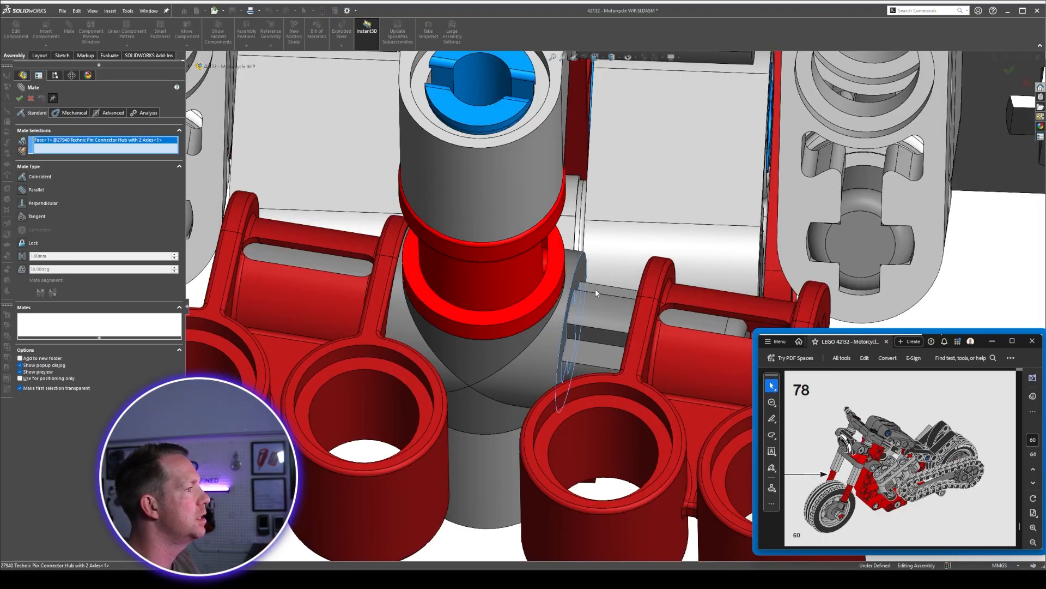
middle_drag(596, 289, 760, 261)
click(738, 242)
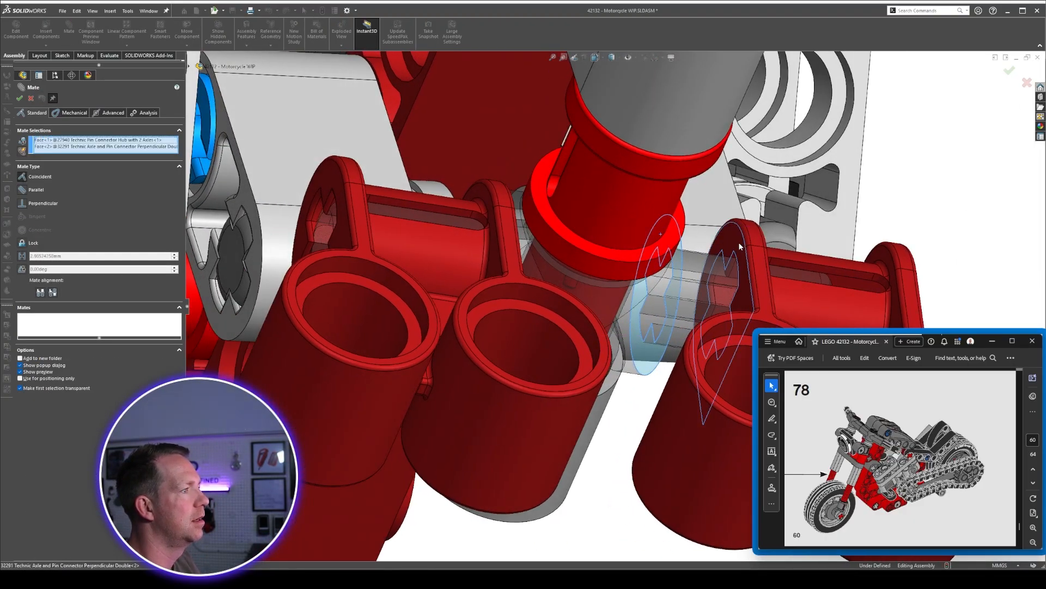
key(Return)
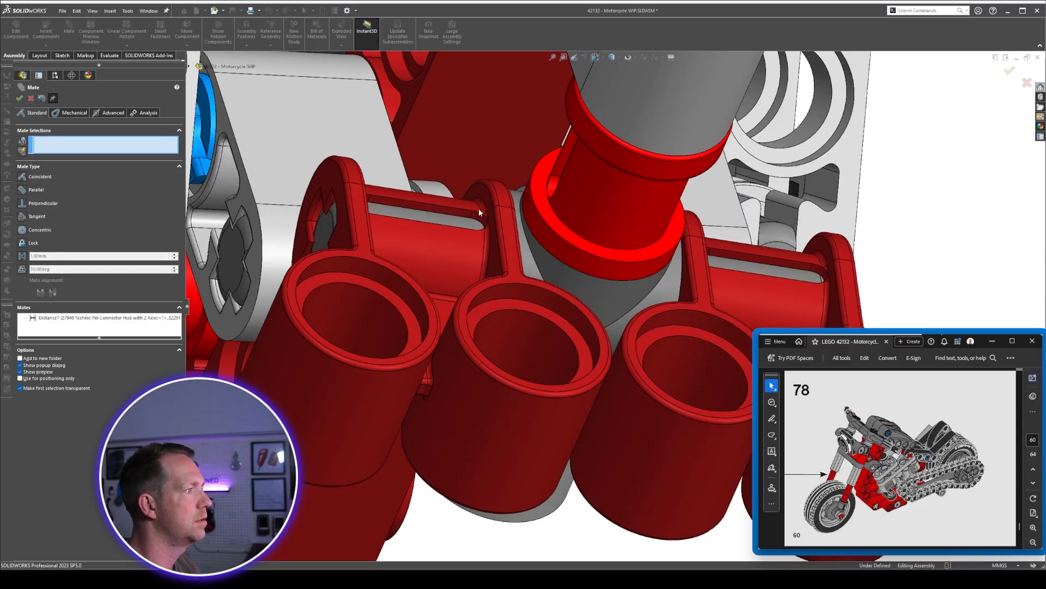
key(Escape)
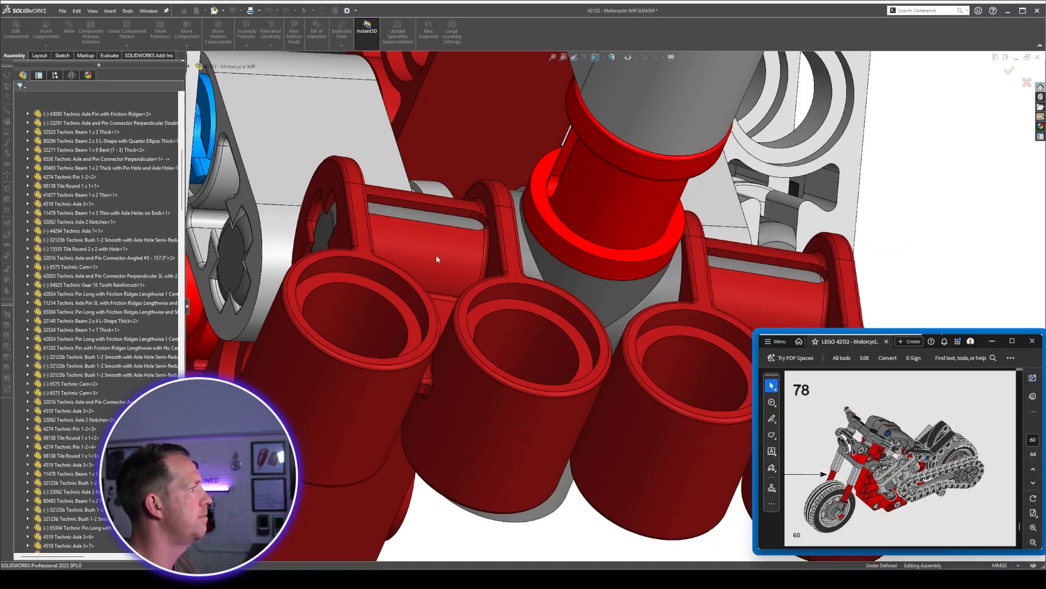
Change the coincident mate between the 27940 hub and the first 32291 connector to a 0.10 mm distance mate.
click(436, 255)
click(234, 72)
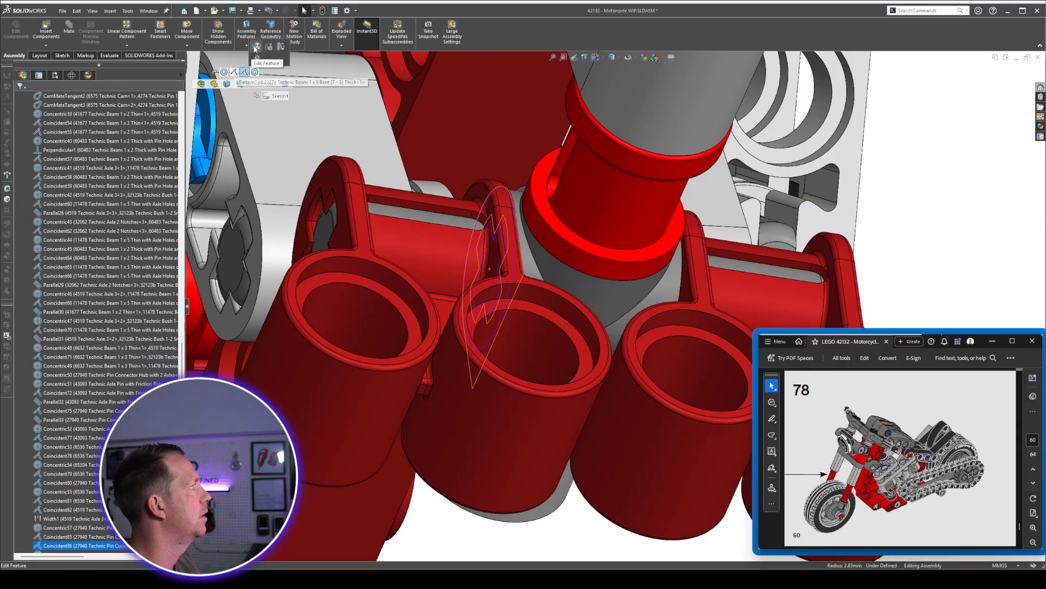
click(256, 47)
click(338, 228)
text(.1)
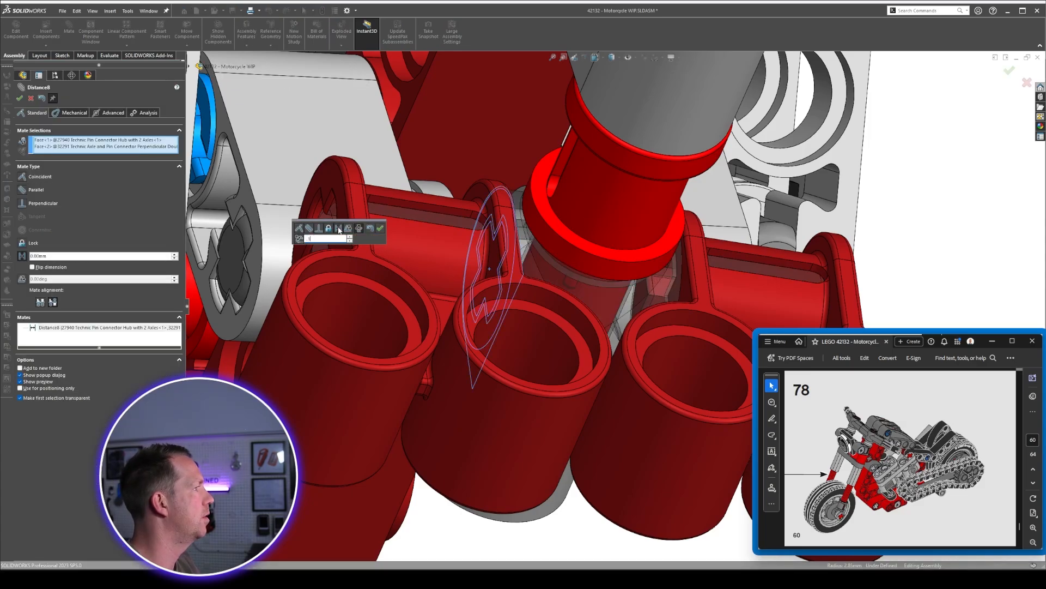
key(Return)
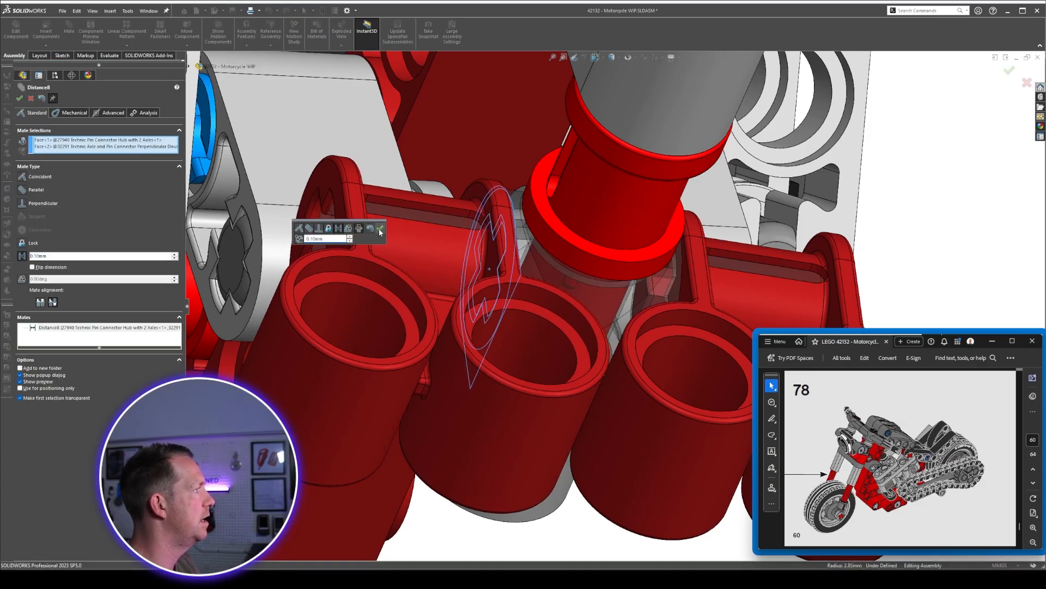
click(380, 228)
click(20, 100)
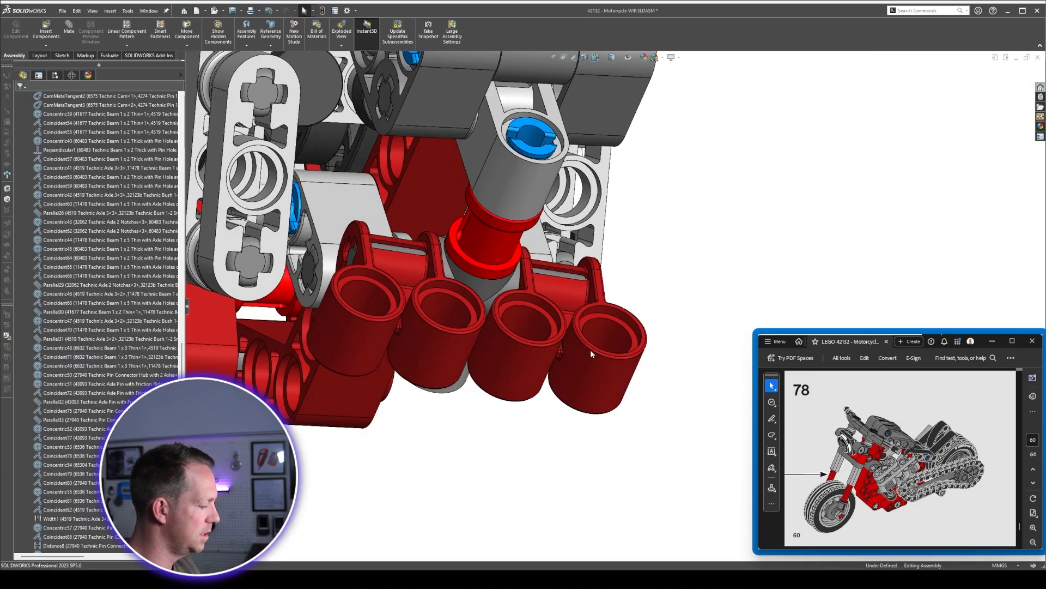
Measure the distance between the outermost pin holes of the two 32291 connectors.
scroll(593, 353, down, 1)
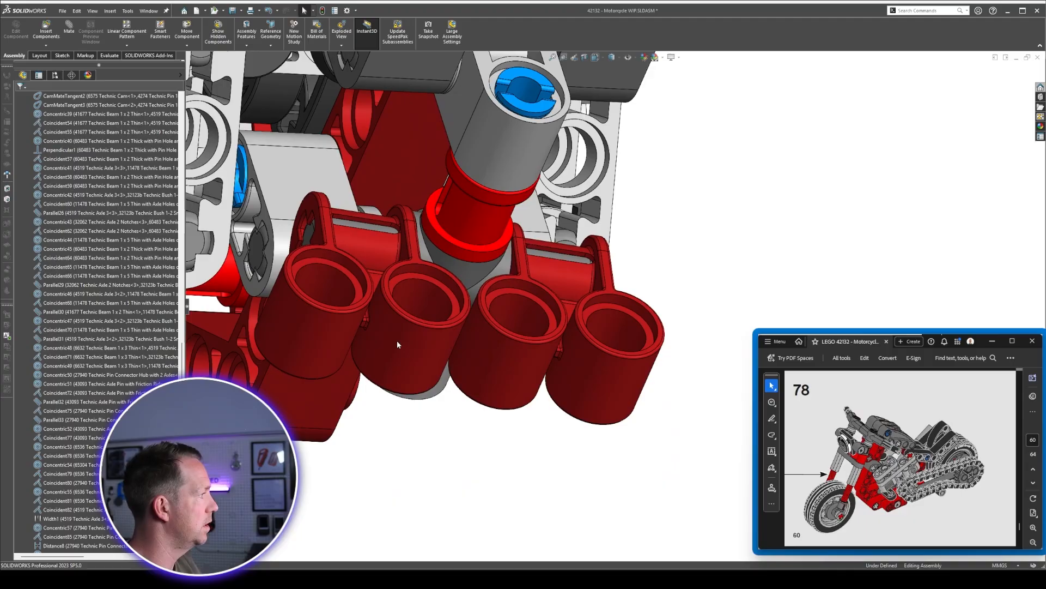
key(m)
click(332, 291)
click(621, 338)
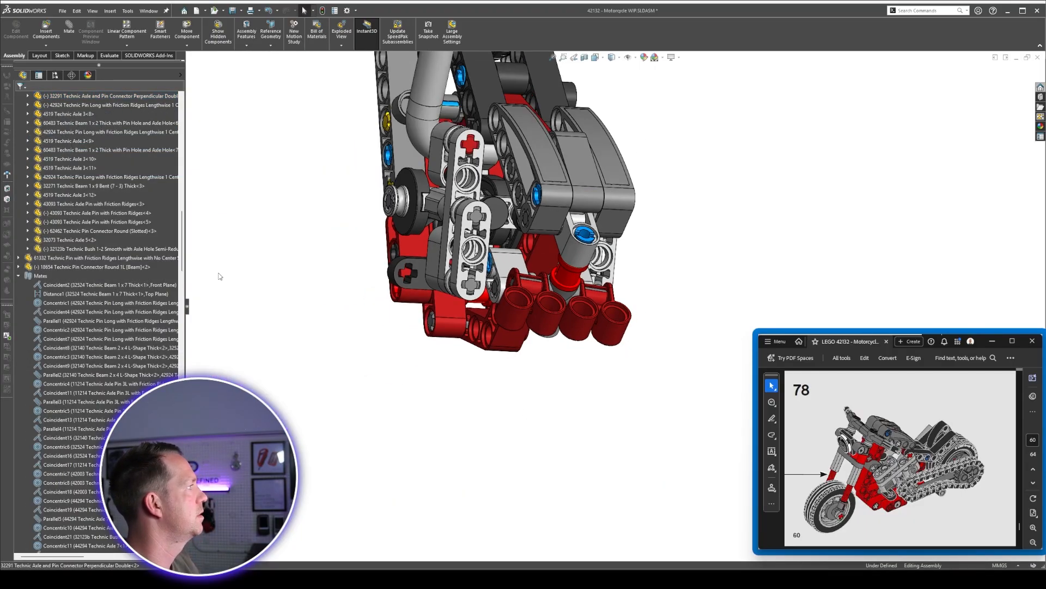
Show the front wheel sub-assembly again and mate its near 15462 axle concentric with the outermost hole of the nearer 32291 connector.
click(119, 364)
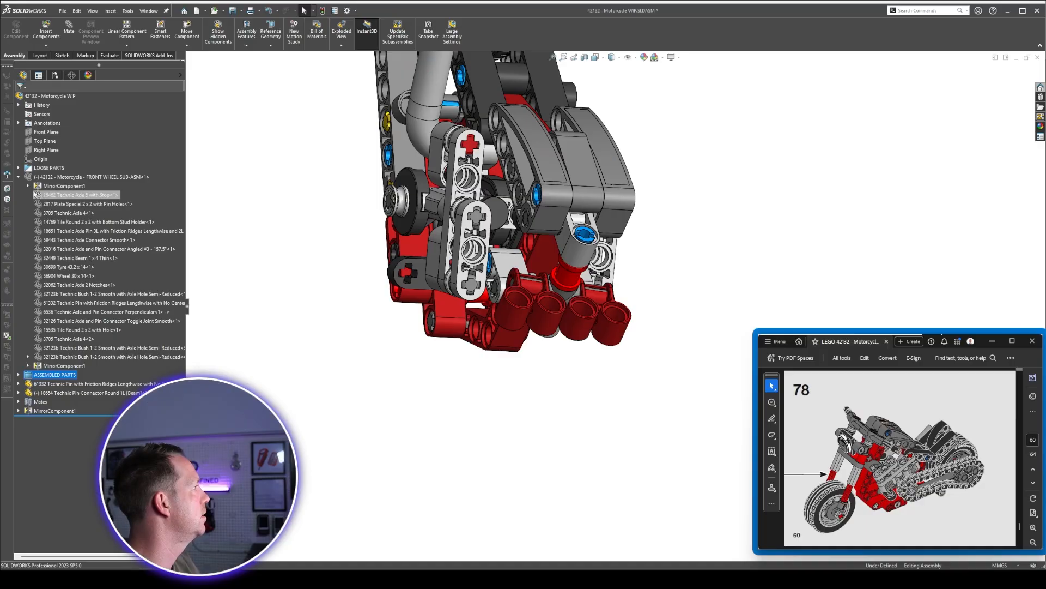
right_click(76, 177)
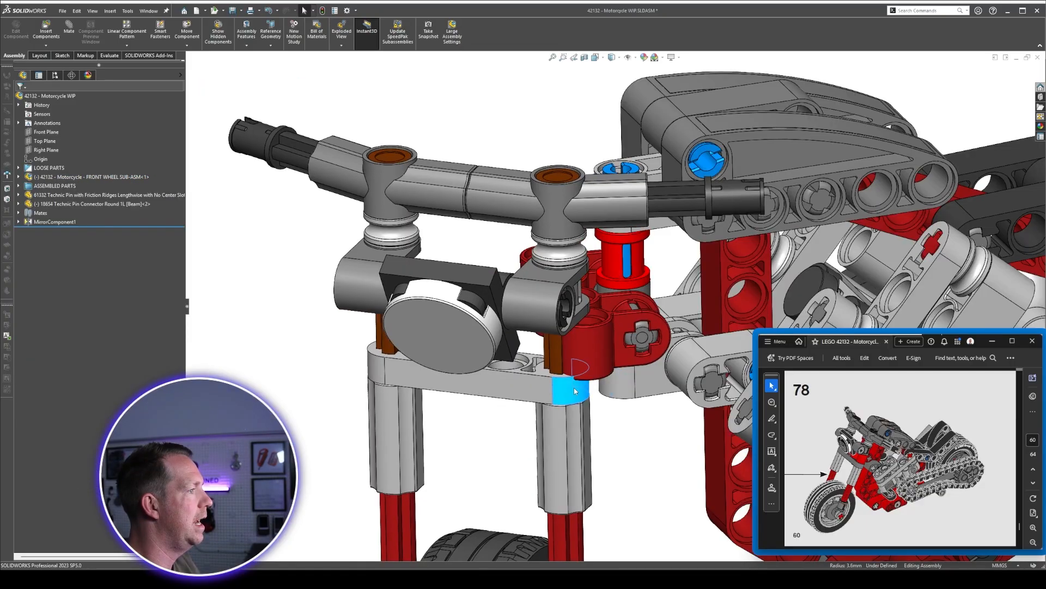
click(514, 400)
key(m)
click(456, 339)
scroll(564, 315, down, 4)
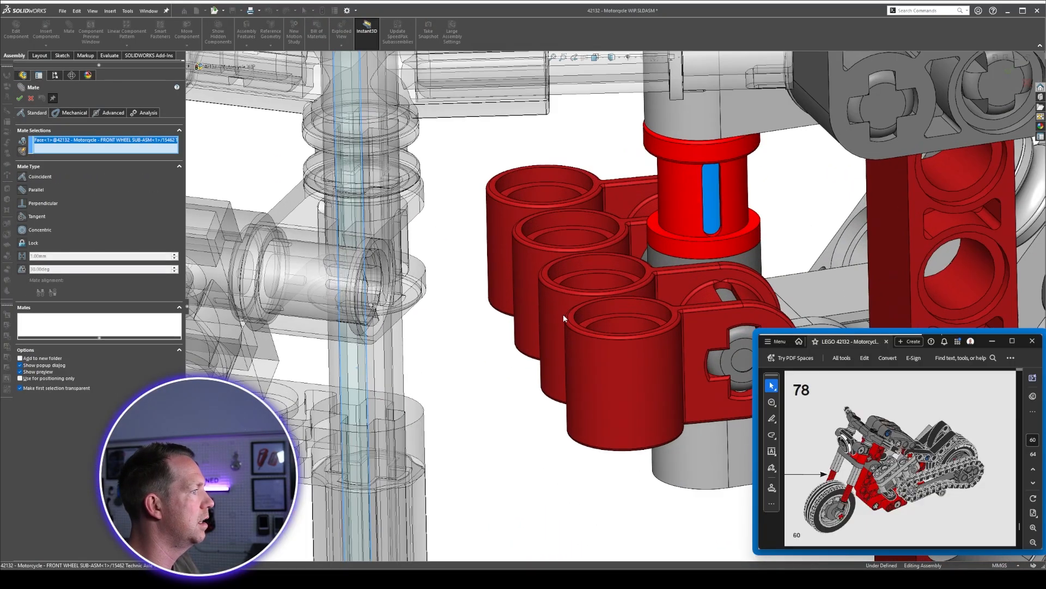
click(623, 328)
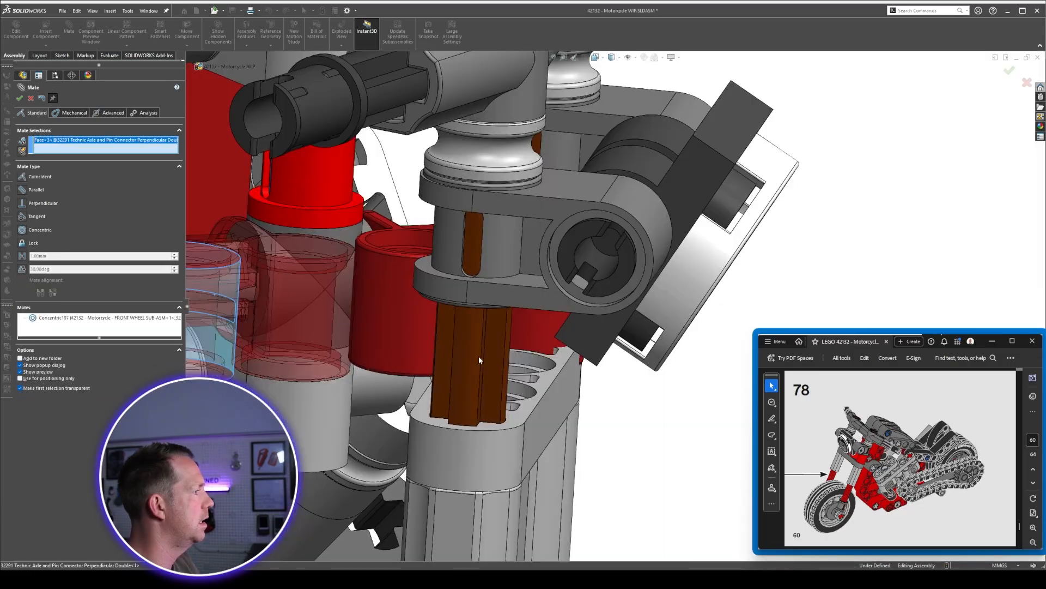
Try to mate the front wheel sub-assembly's second 15462 axle concentric with the outermost hole of the other 32291 connector.
click(472, 352)
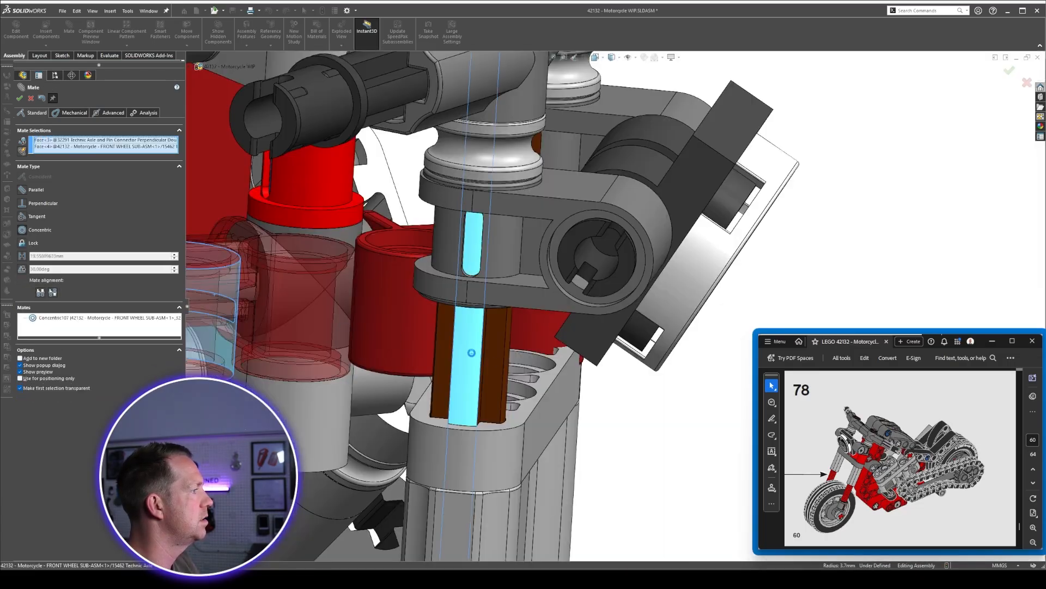
scroll(473, 357, up, 5)
middle_drag(472, 356, 496, 395)
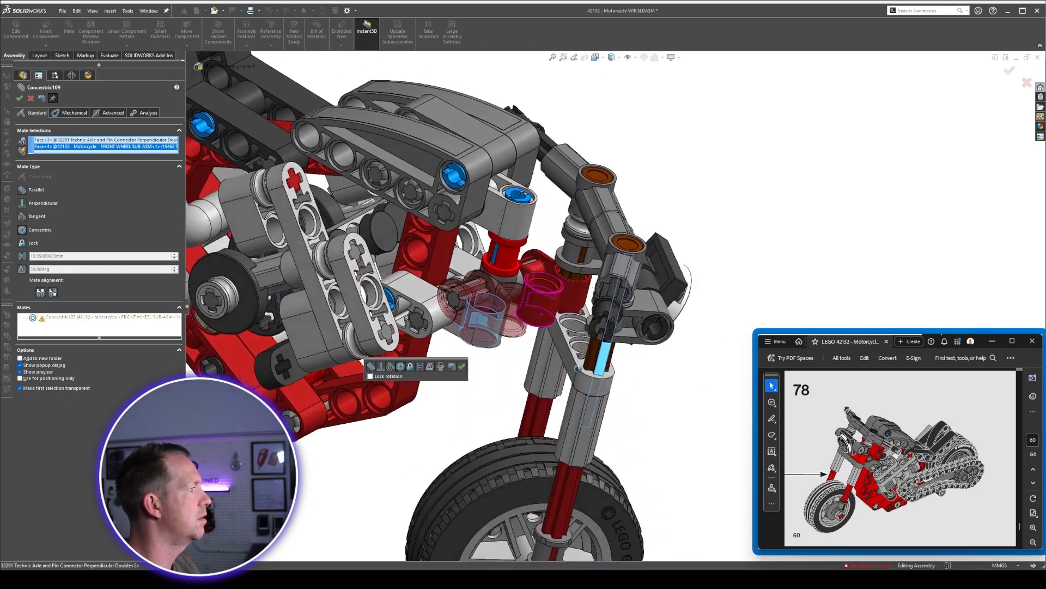
click(61, 147)
right_click(61, 148)
click(77, 152)
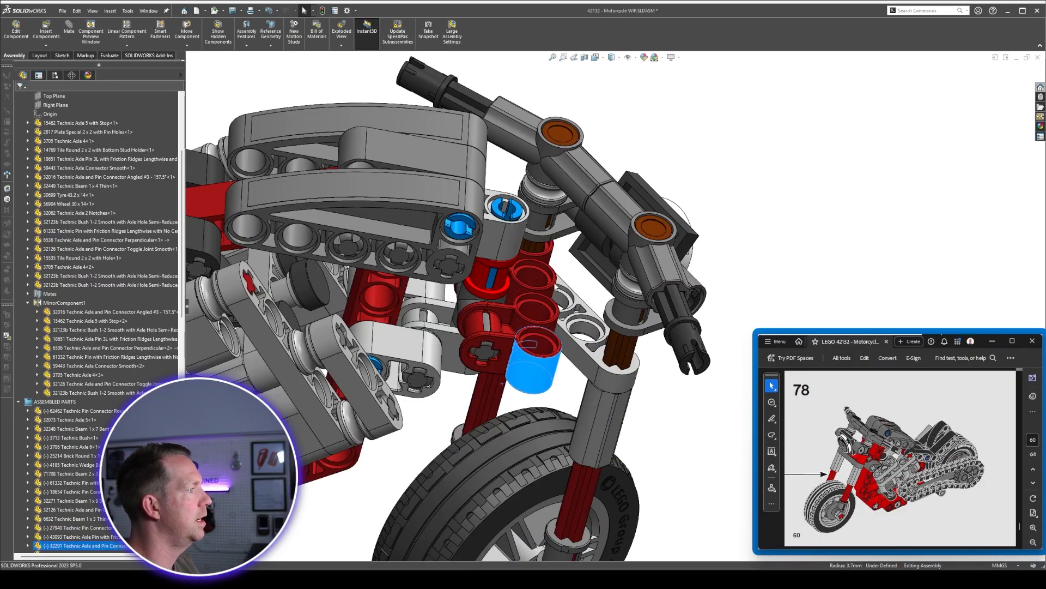
Isolate the two 32291 connectors together with the 32449 thin beam of the front wheel sub-assembly.
click(545, 263)
ctrl+click(583, 359)
key(i)
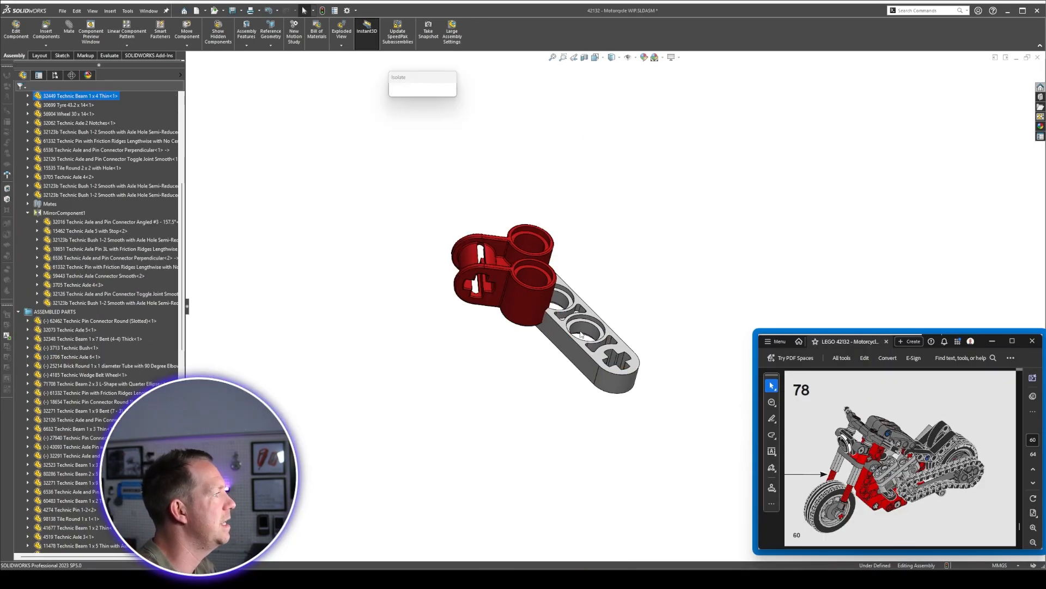
middle_drag(568, 312, 540, 296)
scroll(537, 294, up, 2)
click(439, 90)
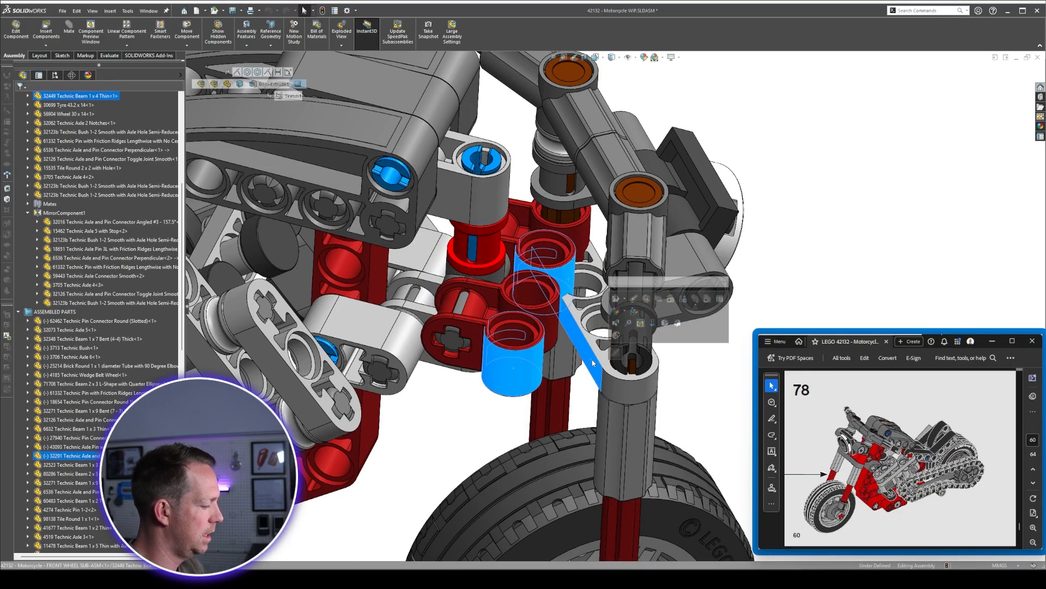
key(Escape)
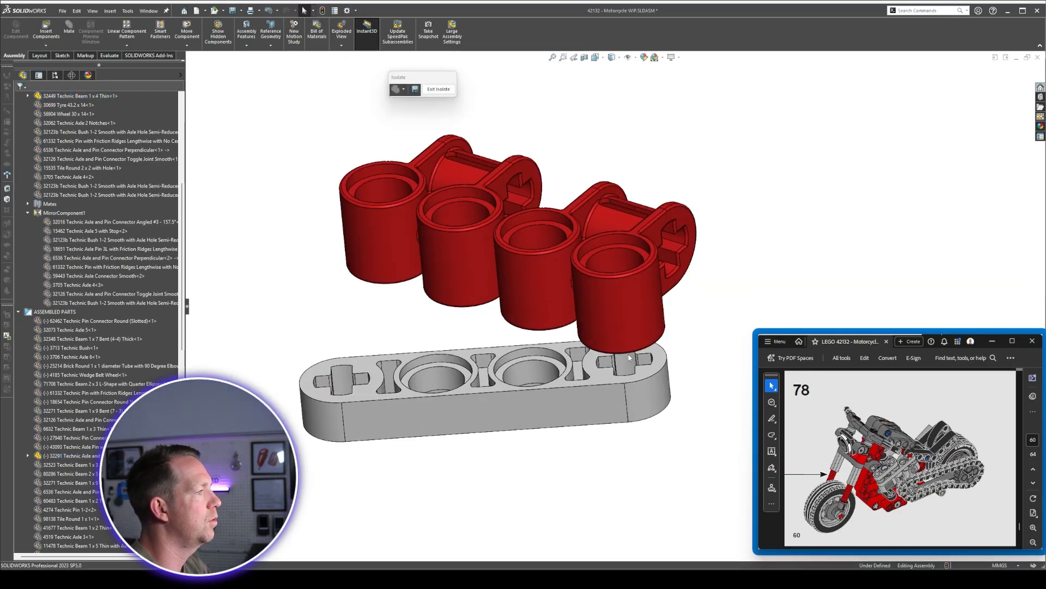
Add a coincident mate between the underside of one 32291 connector's outer pin boss and the top face of the 32449 beam.
key(ctrl+1)
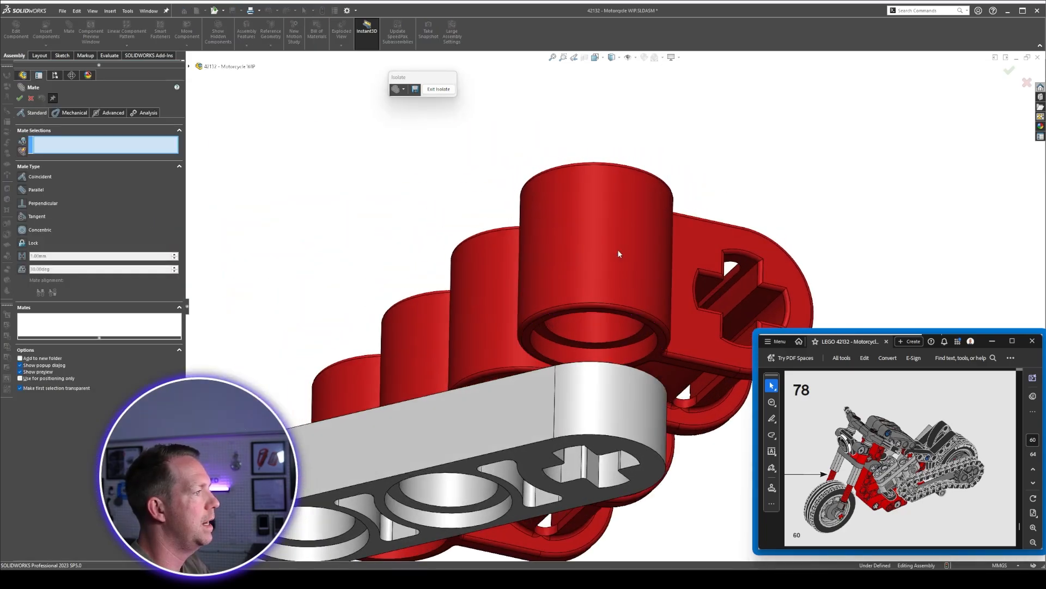
scroll(619, 250, up, 3)
click(659, 344)
scroll(658, 349, up, 3)
scroll(614, 390, down, 3)
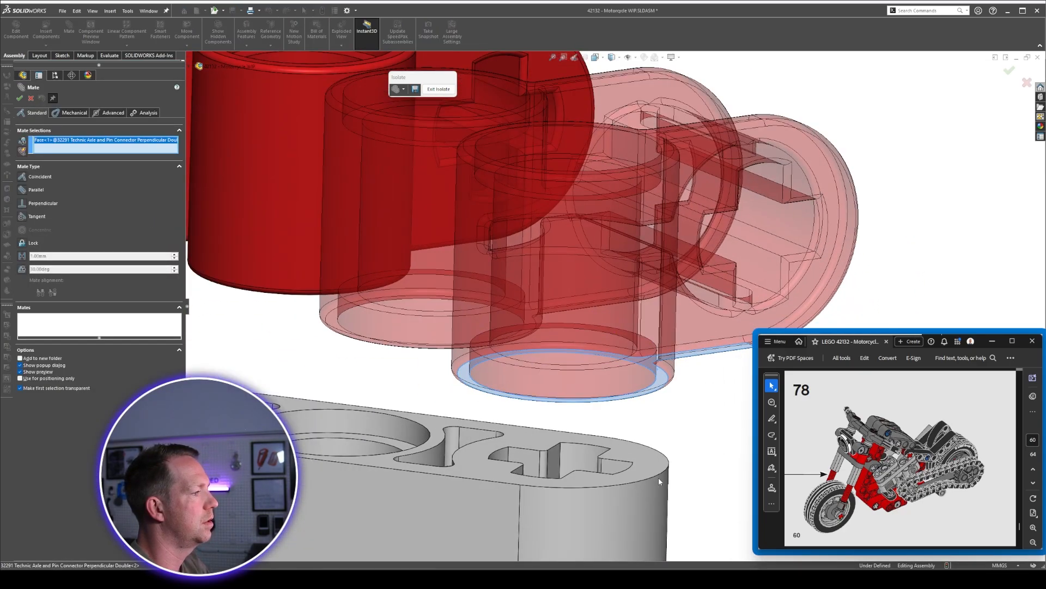
click(655, 464)
key(Return)
scroll(531, 360, down, 5)
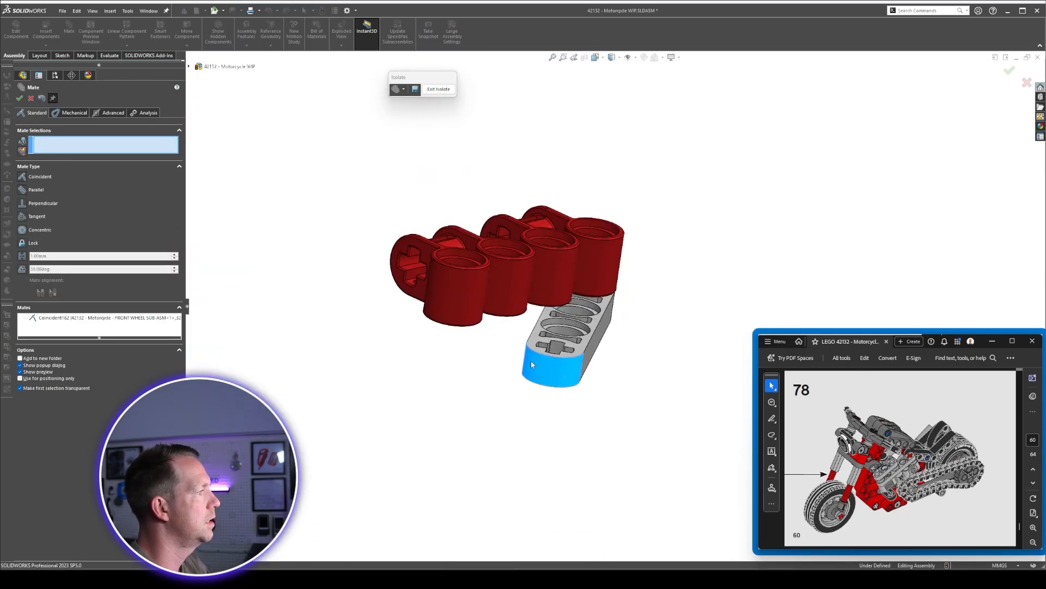
Add a concentric mate between the rounded end of the 32449 beam and the outermost pin boss of the other 32291 connector.
scroll(476, 352, up, 3)
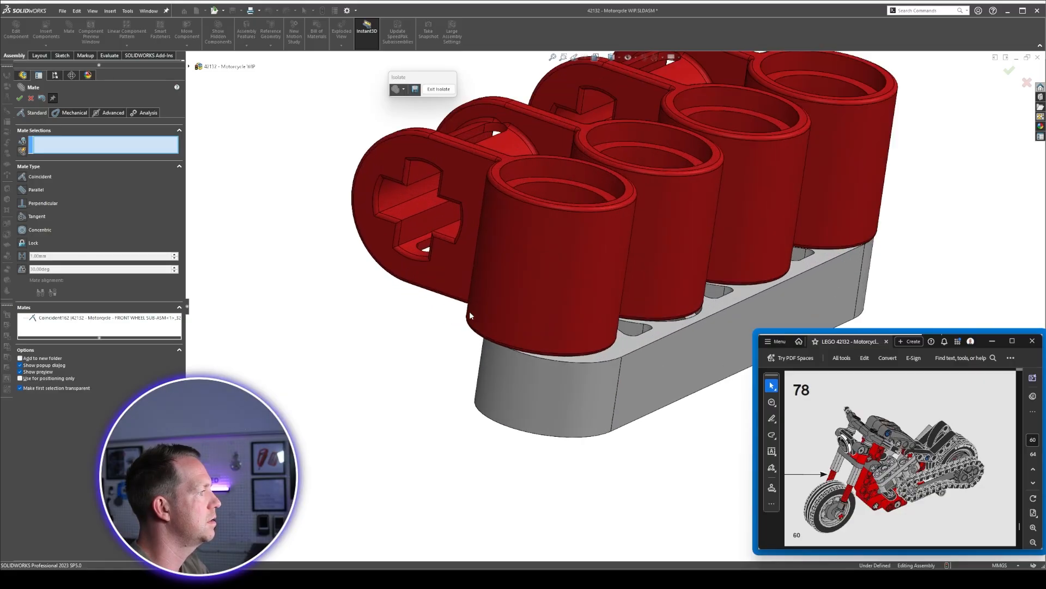
middle_drag(469, 310, 504, 351)
click(568, 390)
click(570, 312)
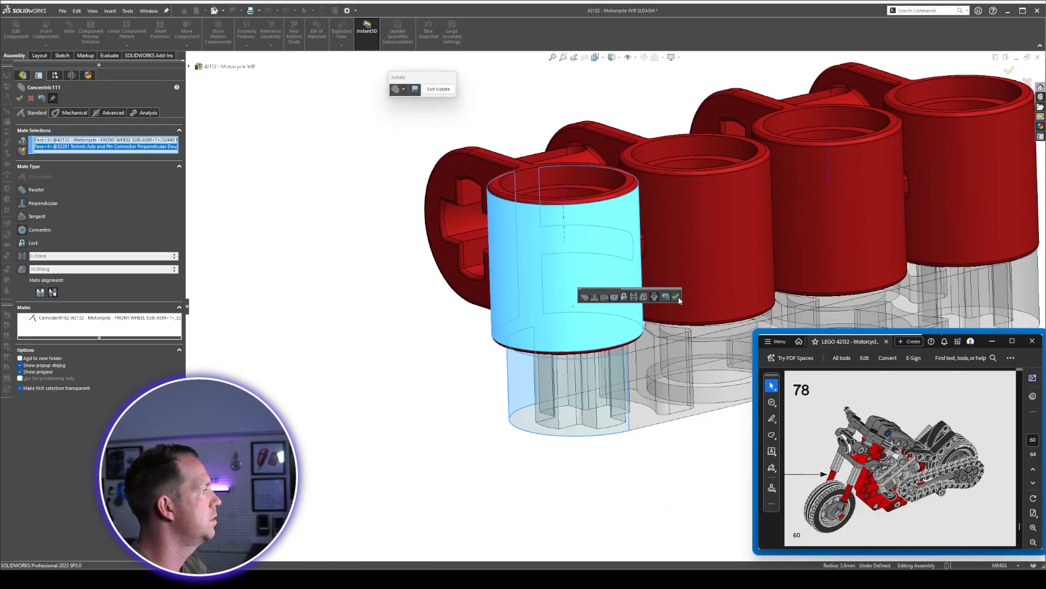
click(675, 296)
key(Escape)
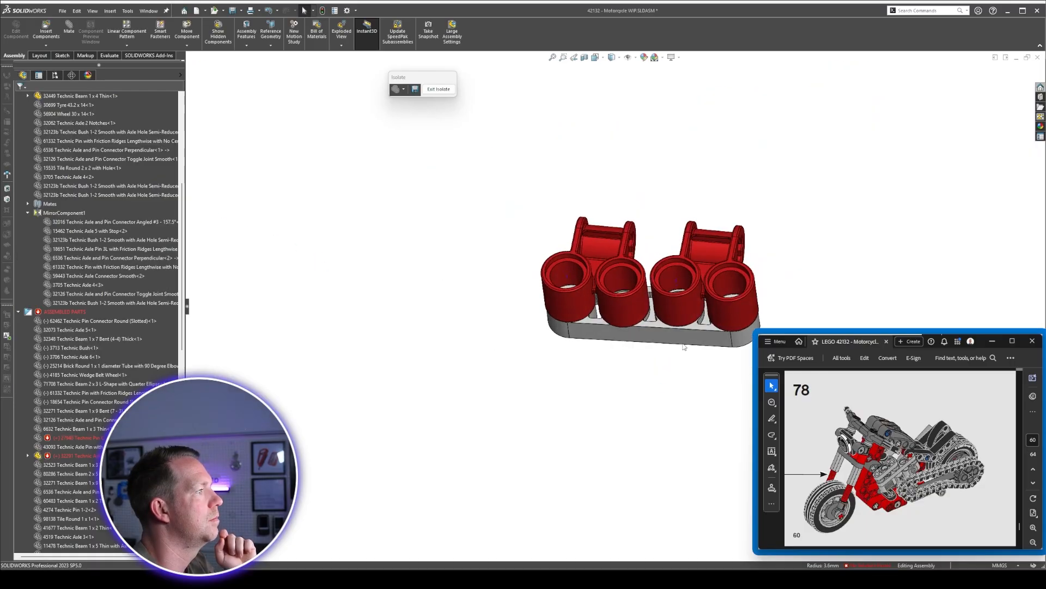
Inspect the connectors' hole alignment over the beam, then exit isolation and view the handlebar area from above.
scroll(684, 348, up, 3)
middle_drag(685, 348, 605, 351)
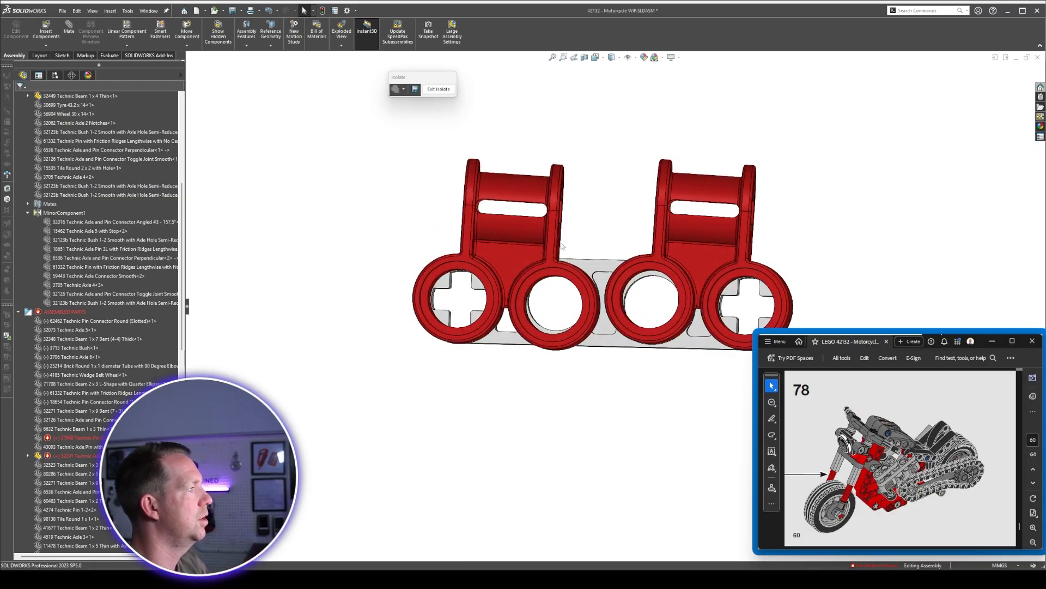
click(438, 89)
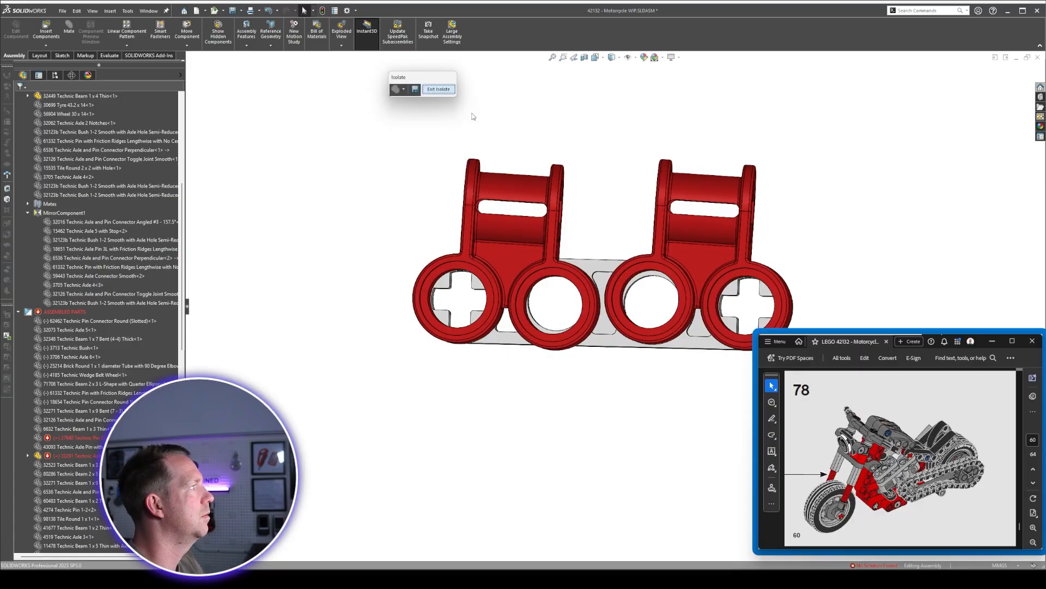
key(space)
click(597, 222)
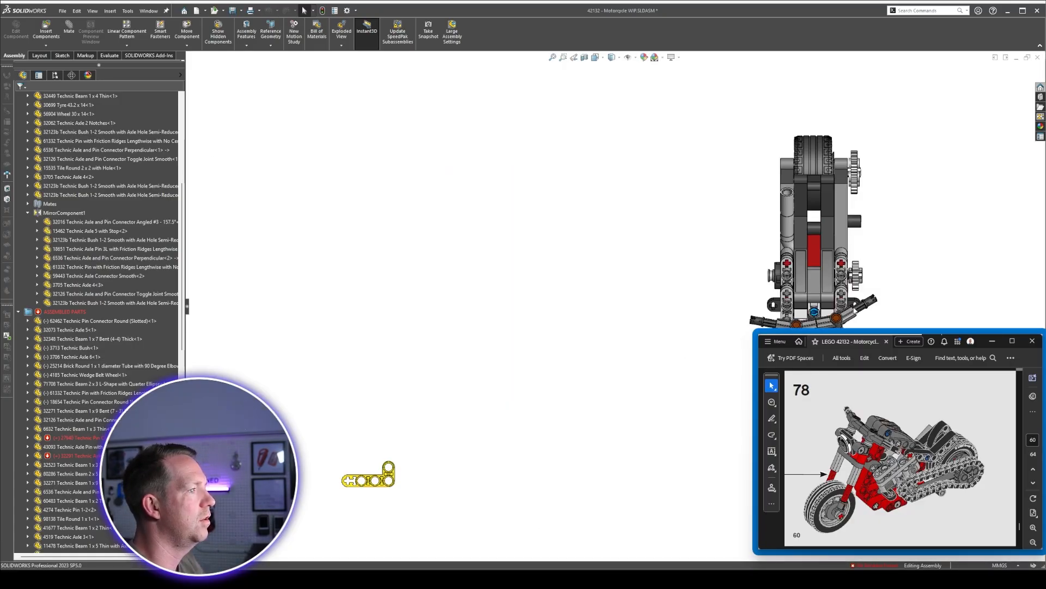
ctrl+middle_drag(855, 311, 689, 341)
scroll(689, 341, up, 8)
Isolate both 32291 connectors and the 32449 beam again and examine how their holes line up.
click(553, 374)
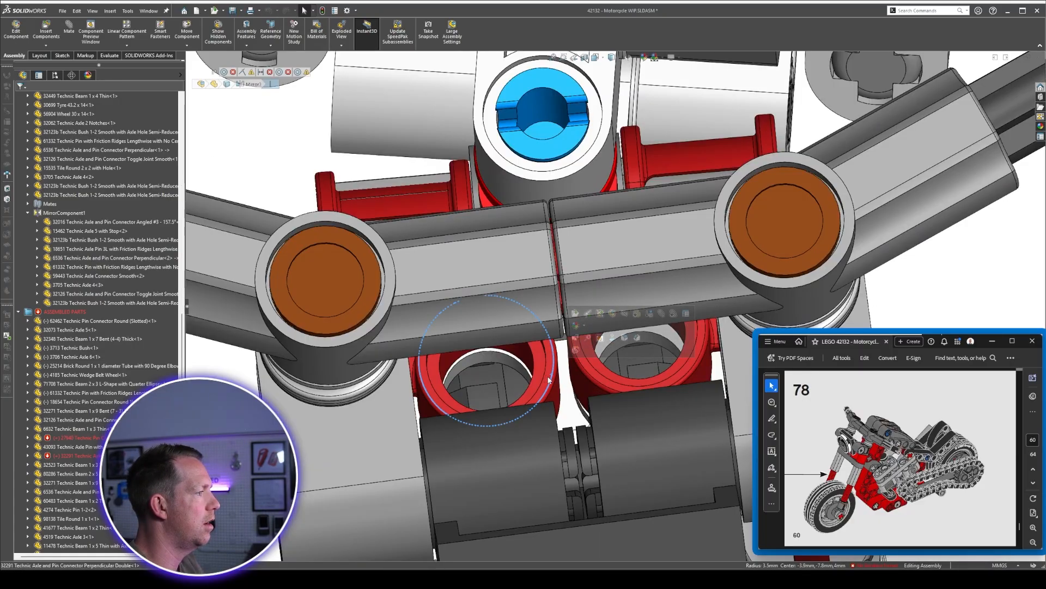
click(547, 379)
ctrl+click(577, 376)
ctrl+click(570, 396)
key(i)
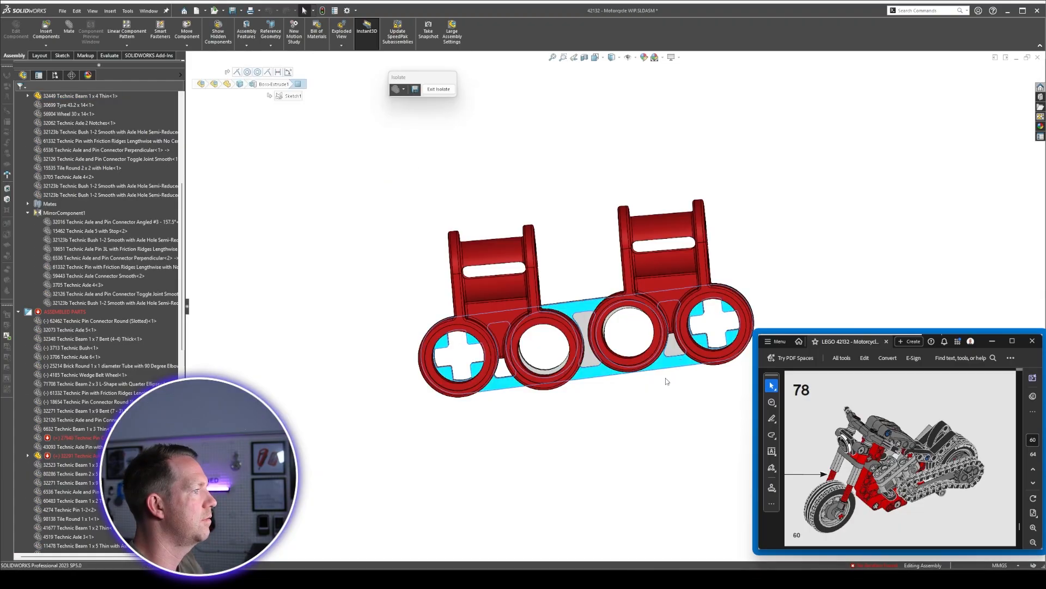
middle_drag(667, 382, 662, 369)
drag(660, 356, 658, 358)
middle_drag(659, 357, 605, 209)
key(Escape)
scroll(617, 283, up, 1)
scroll(617, 283, up, 3)
scroll(589, 261, down, 3)
drag(587, 278, 571, 282)
Measure the distance between the outermost bosses of the two 32291 connectors and the length of the 32449 beam's straight edge.
click(272, 148)
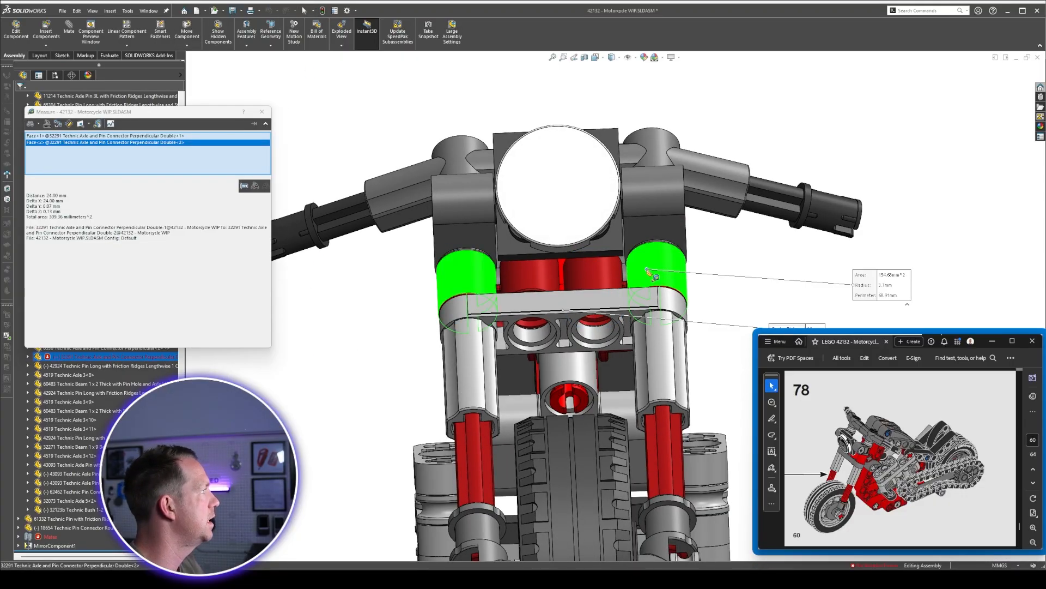
click(758, 283)
click(494, 316)
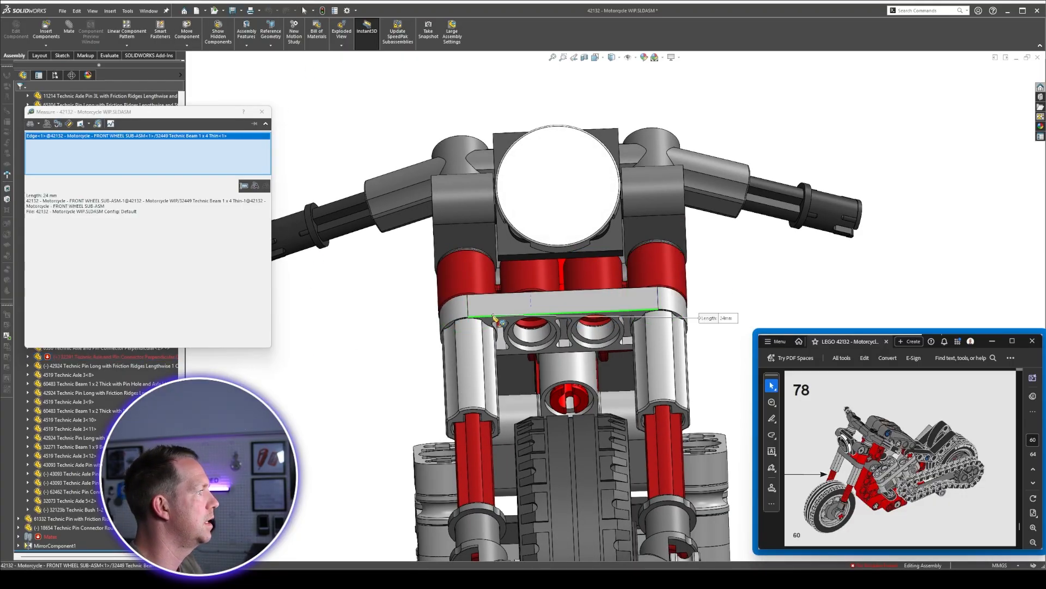
key(Escape)
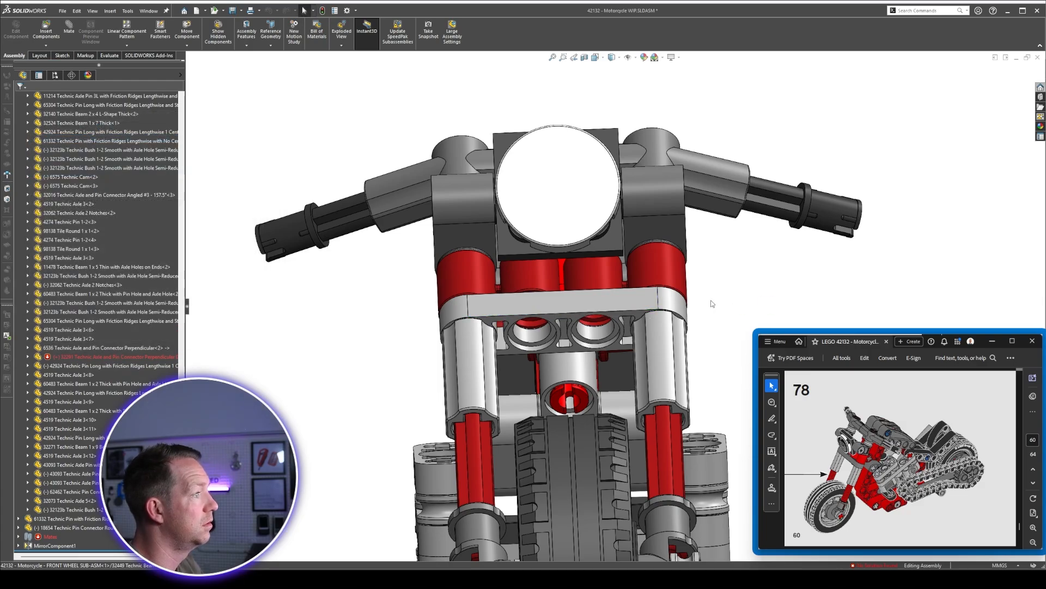
Delete the conflicting Concentric107 mate of the front wheel sub-assembly.
click(18, 536)
scroll(109, 338, down, 15)
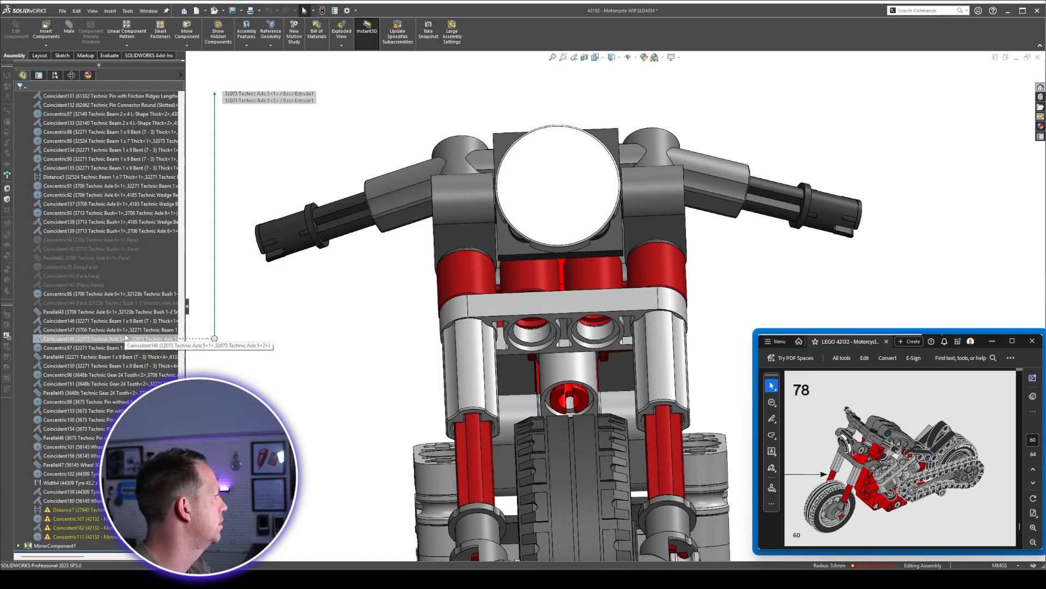
click(75, 519)
key(Delete)
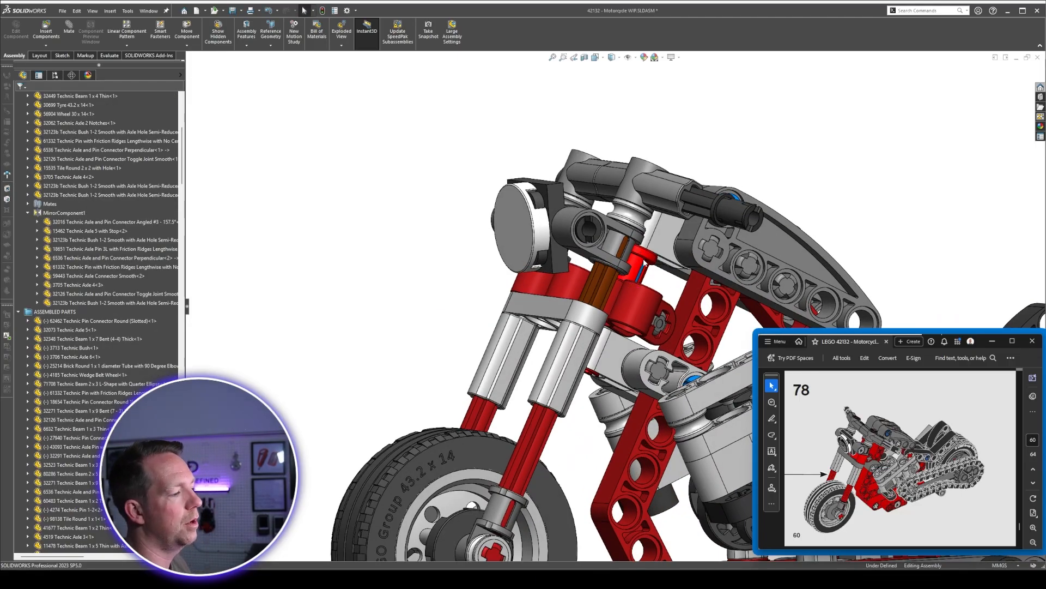
Locate both 32291 connectors in the assembly structure and examine the front wheel sub-assembly's parts and mirrored components.
click(648, 314)
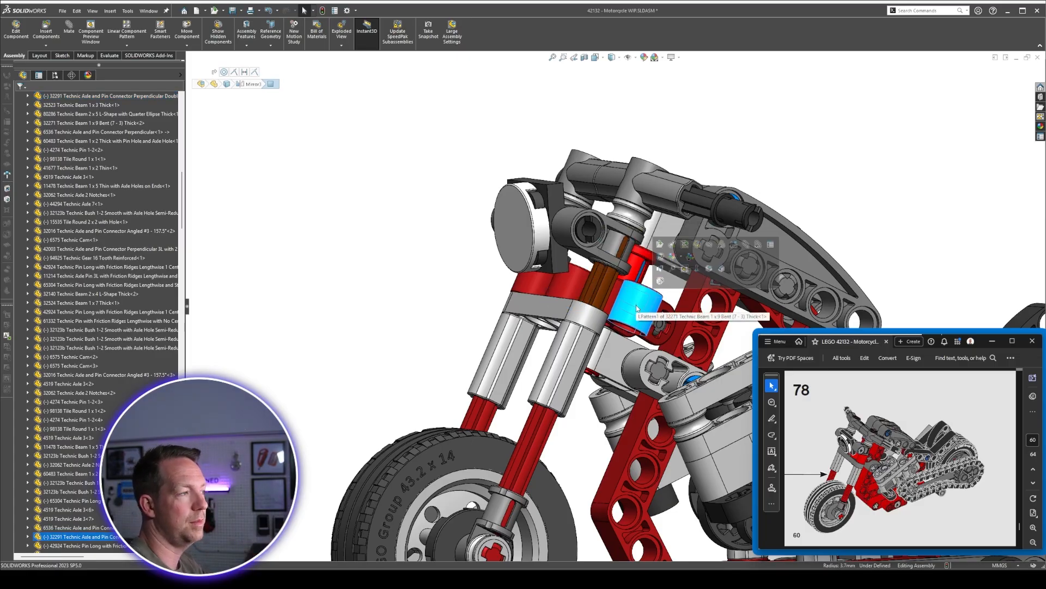
scroll(117, 273, down, 20)
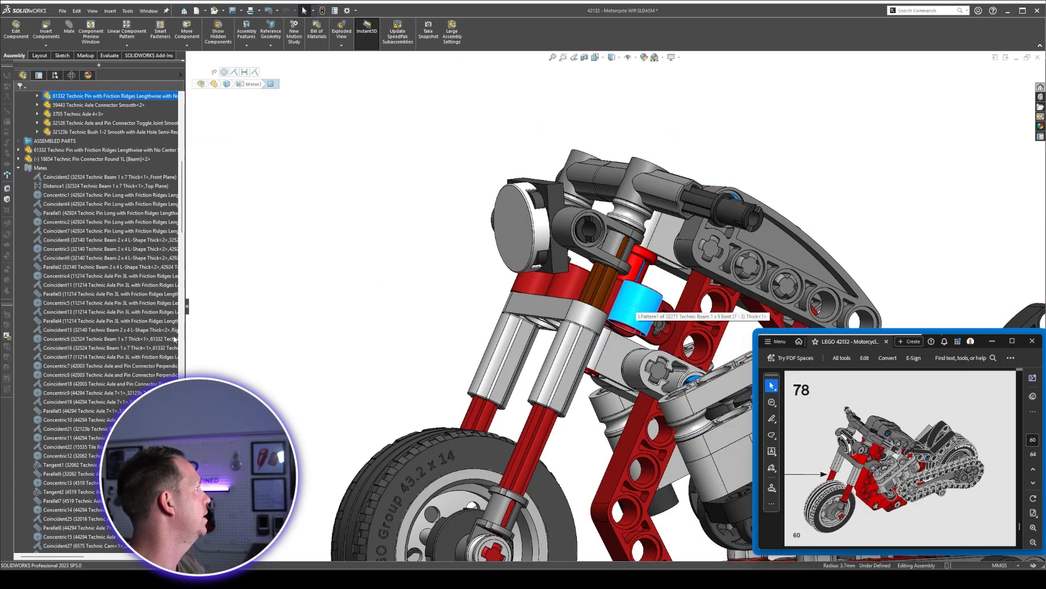
scroll(174, 339, up, 14)
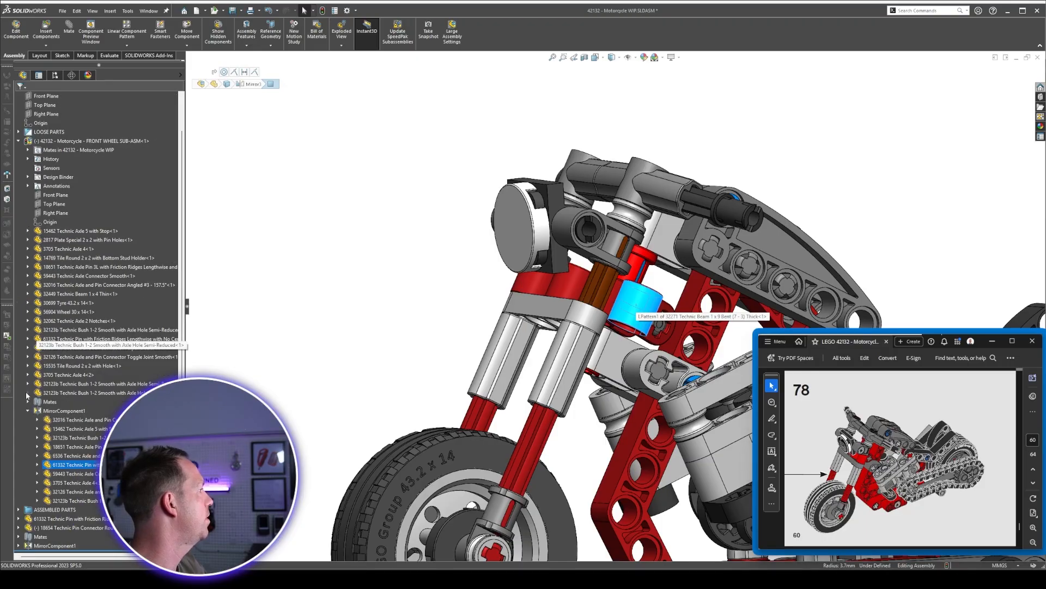
click(30, 412)
scroll(511, 304, down, 3)
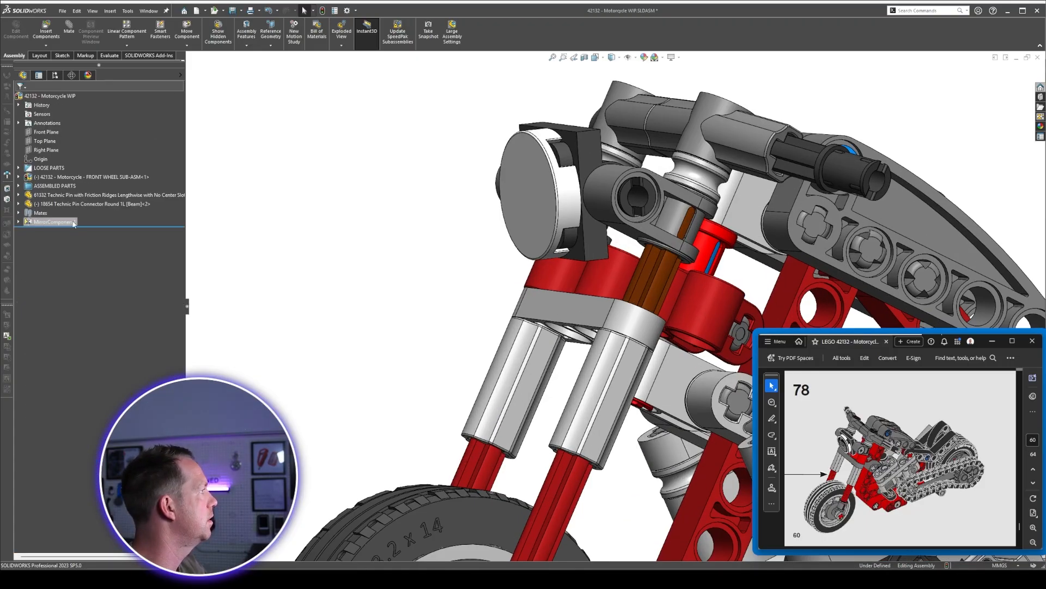
click(609, 274)
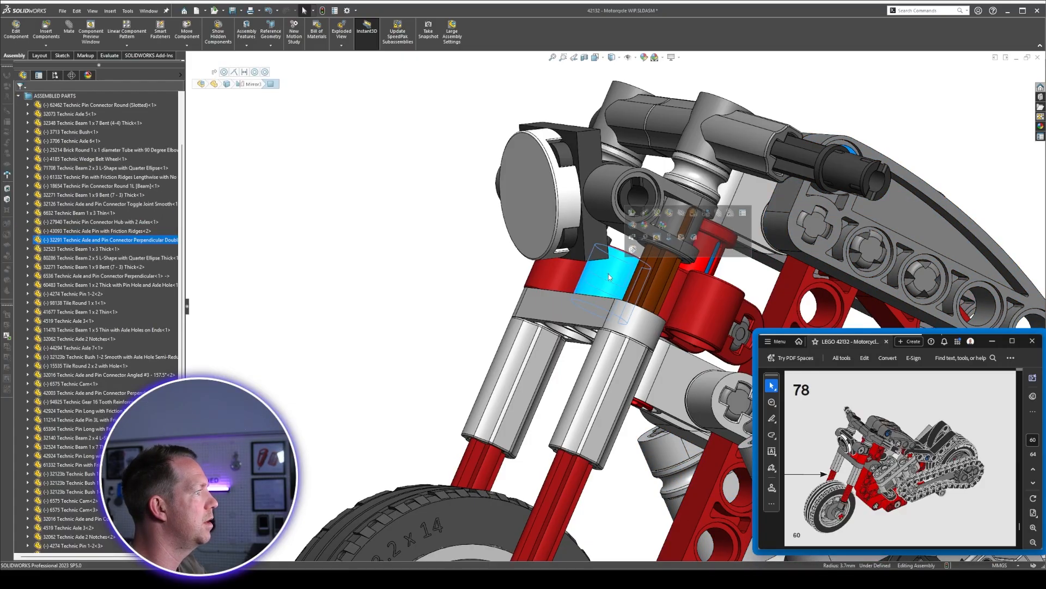
scroll(76, 323, up, 3)
click(718, 300)
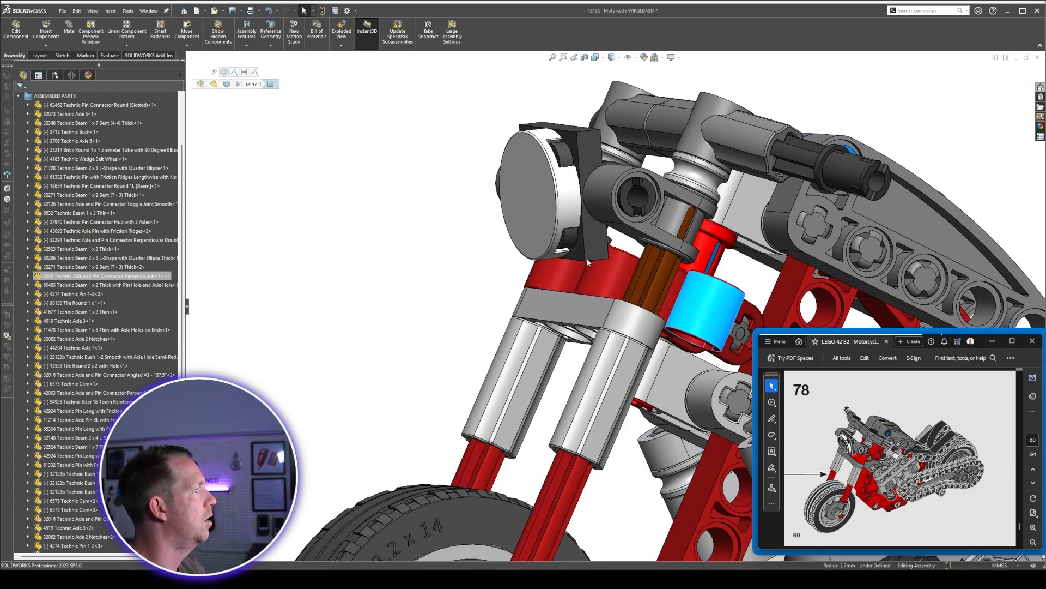
scroll(83, 281, up, 4)
click(19, 177)
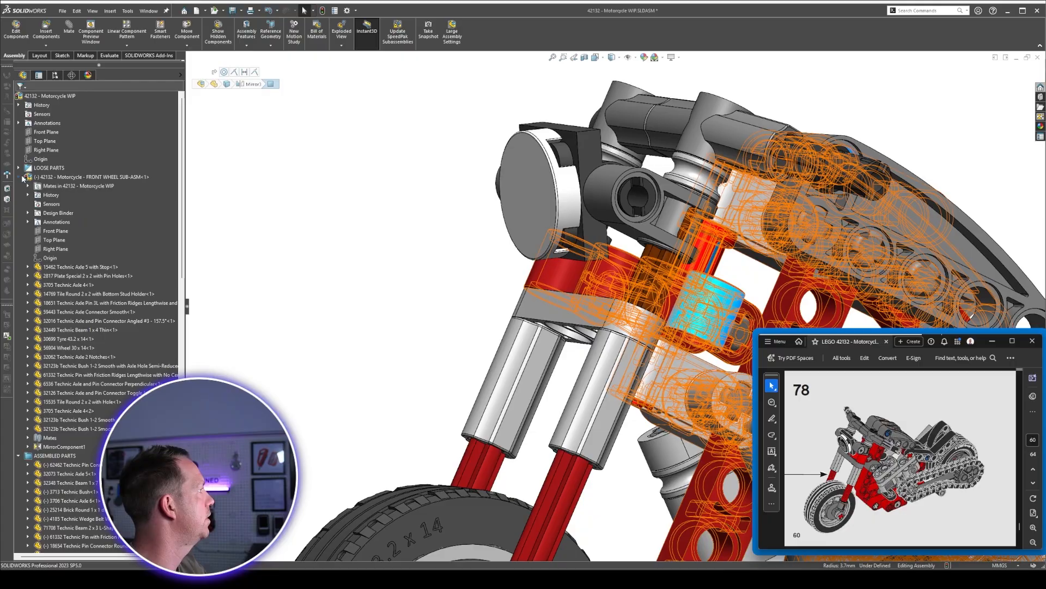
click(57, 446)
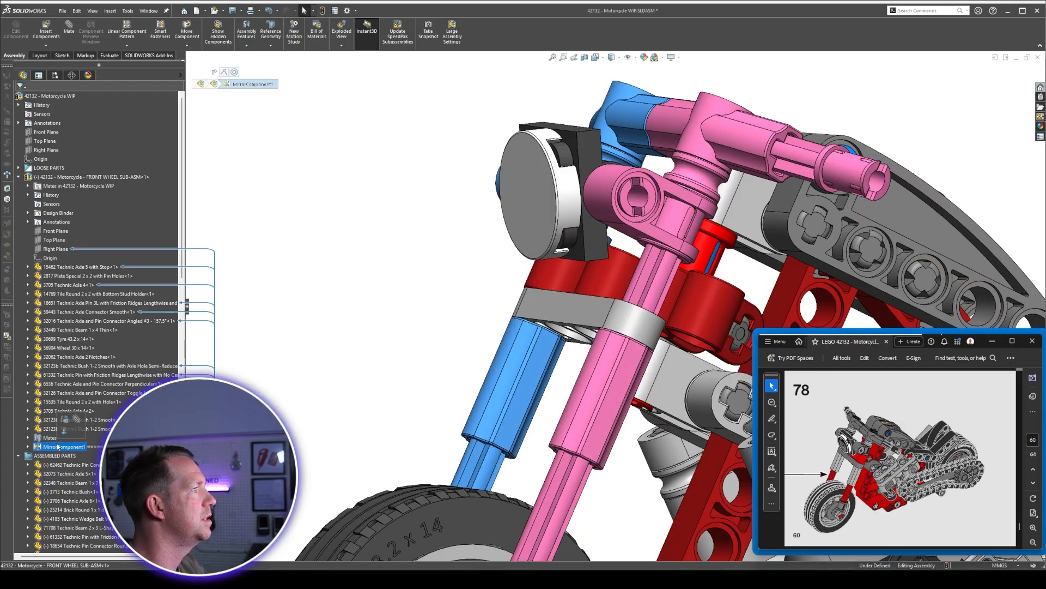
click(27, 447)
click(61, 456)
click(69, 465)
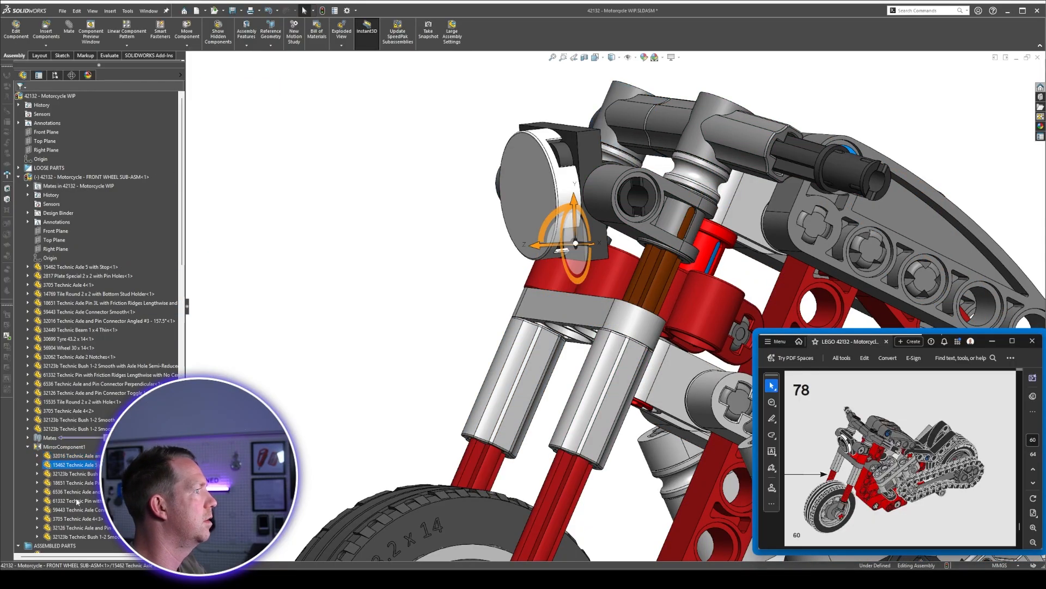
click(77, 502)
Delete the 32291 connector on the far side of the fork from the assembled parts.
click(562, 283)
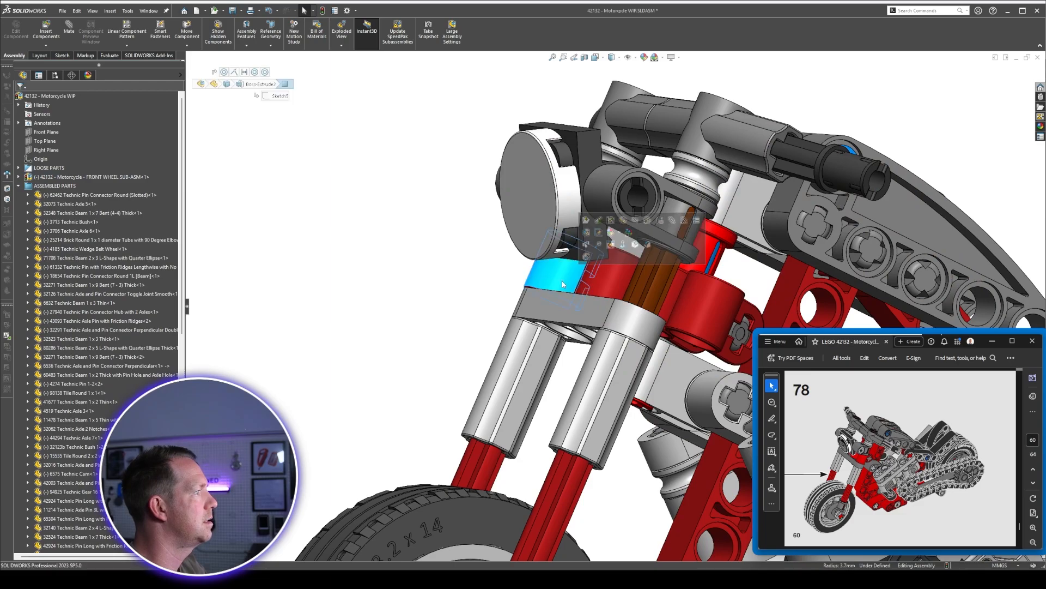
key(Delete)
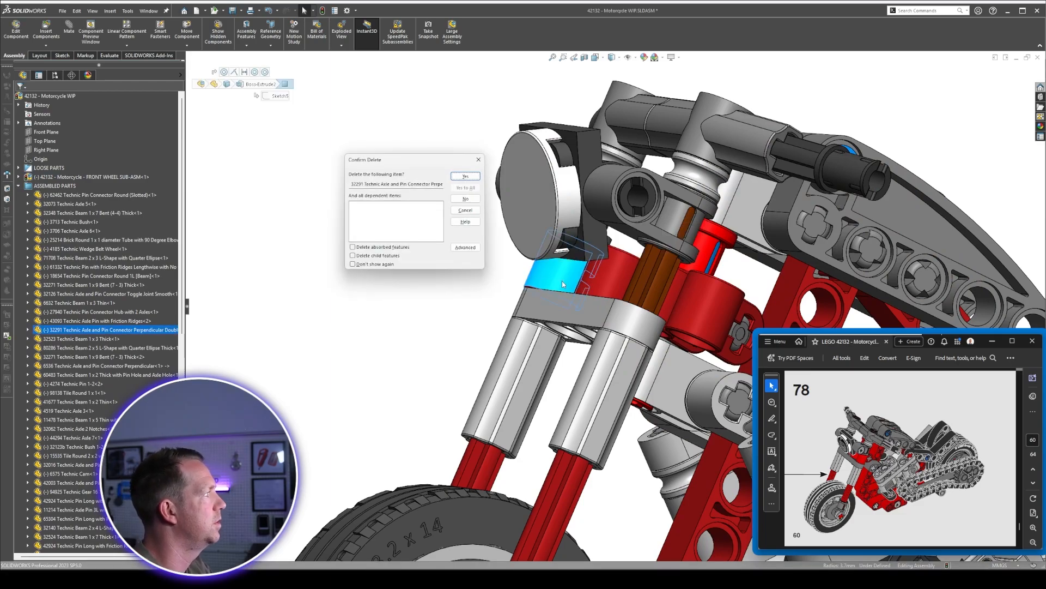
key(Return)
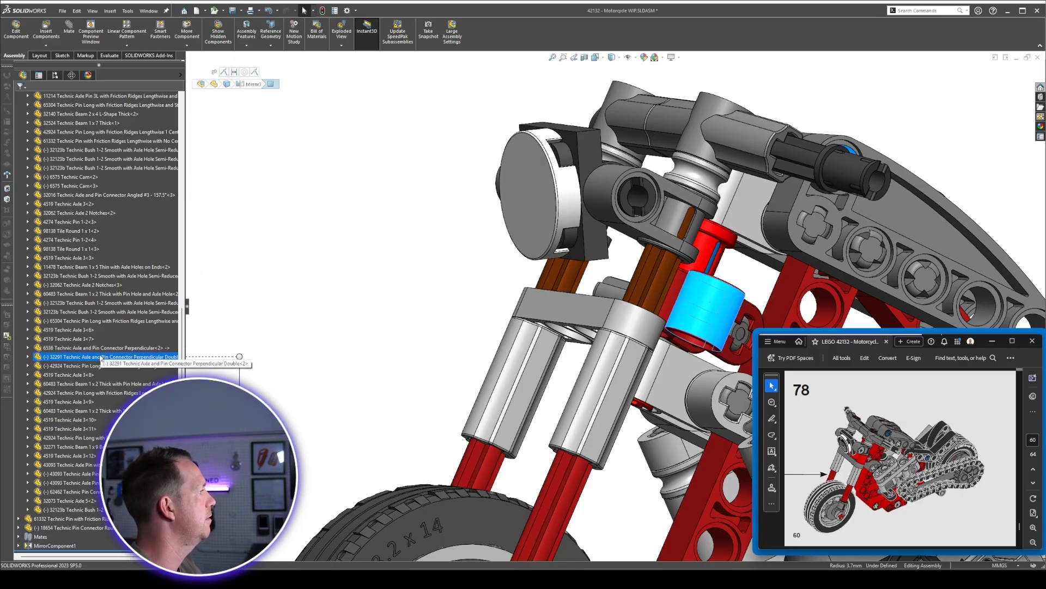
Move the remaining 32291 connector from the assembled parts into the FRONT WHEEL SUB-ASM.
drag(103, 356, 82, 177)
drag(381, 141, 279, 128)
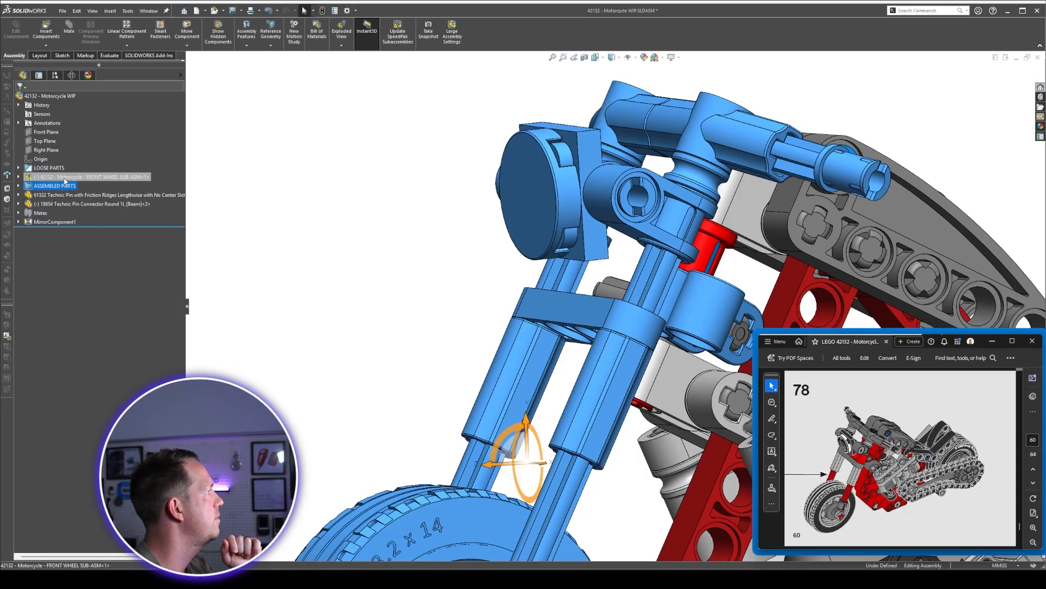
Open the FRONT WHEEL SUB-ASM in its own window and move its loose 32291 connector over to the fork leg.
right_click(64, 177)
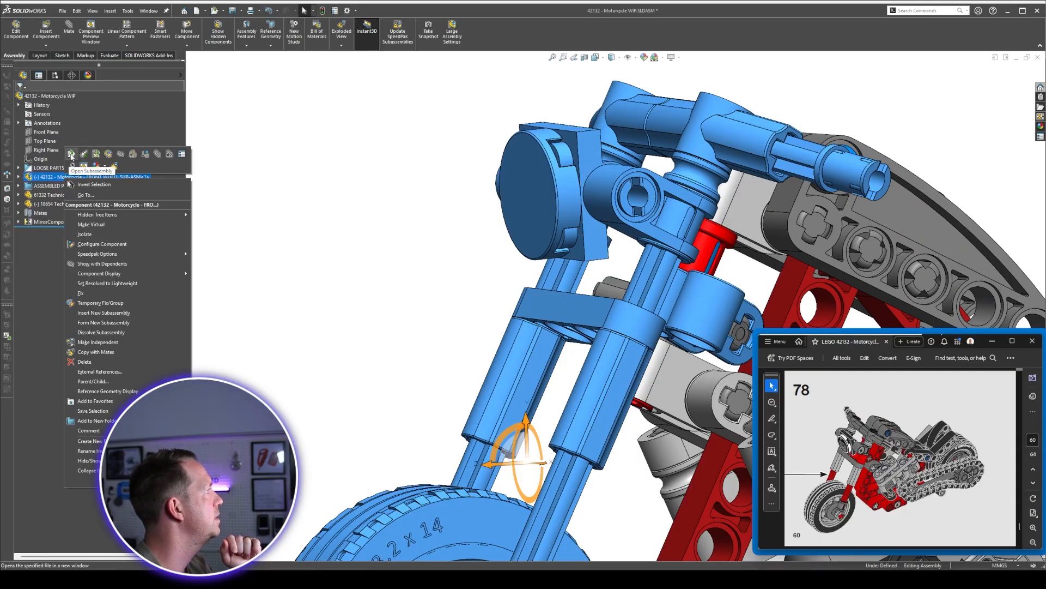
click(72, 155)
middle_drag(403, 305, 414, 259)
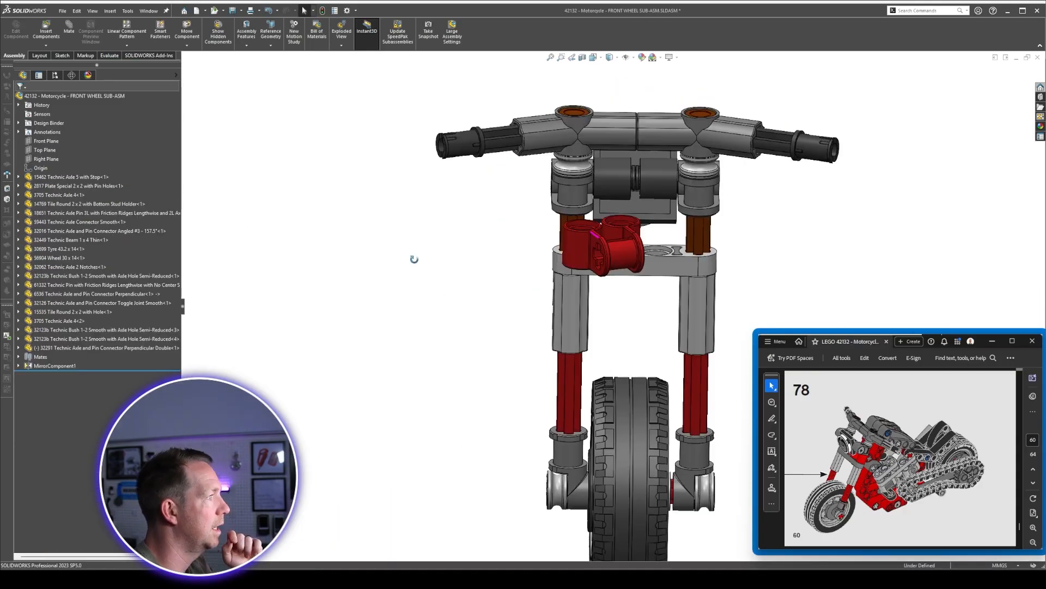
scroll(603, 227, down, 3)
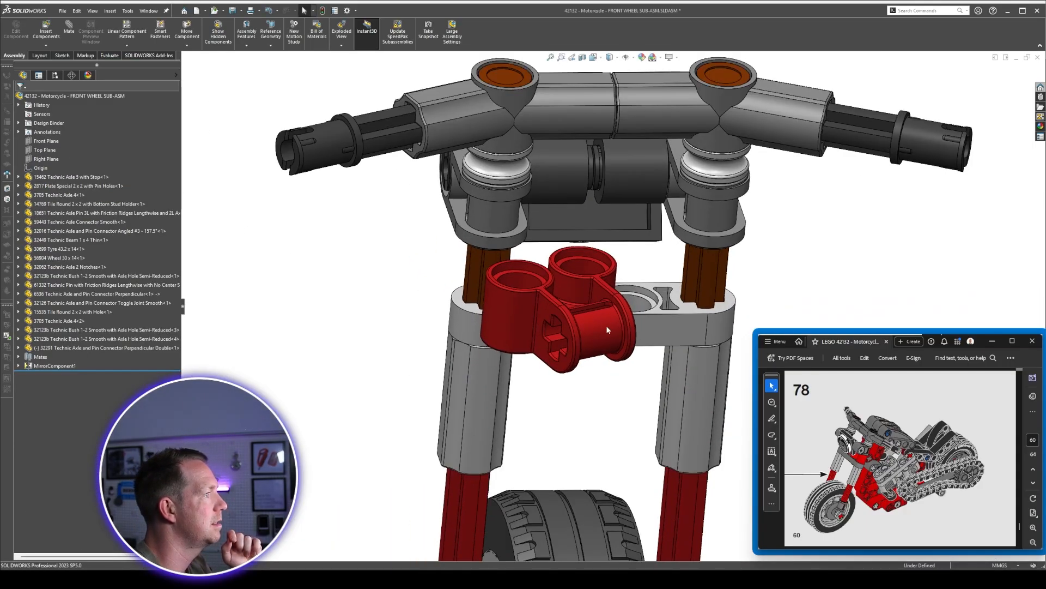
drag(606, 325, 377, 283)
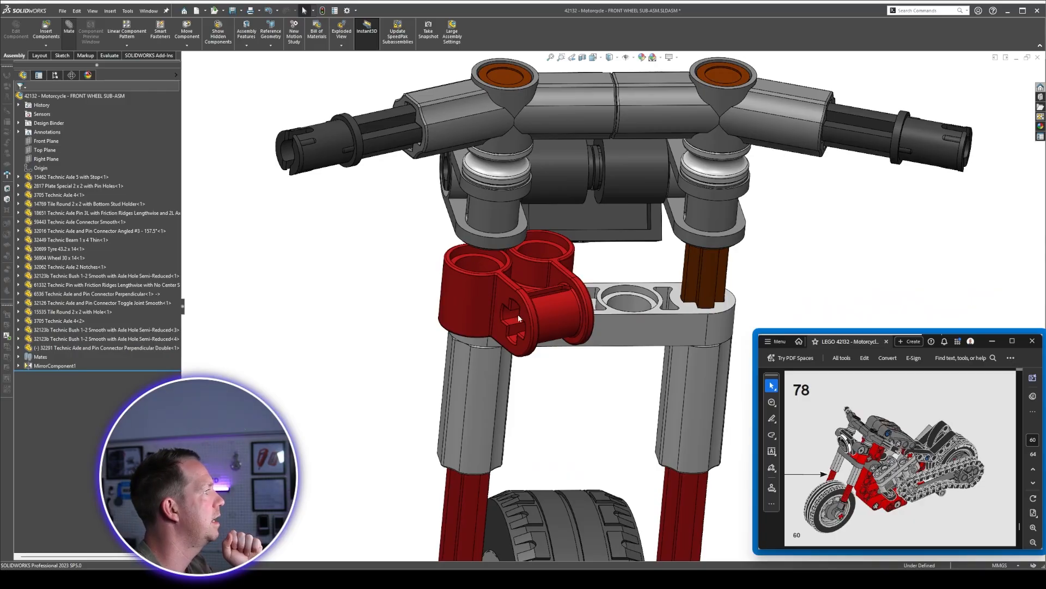
Mate two round holes of the 32291 connector concentric with the matching holes of the 32449 thin beam.
key(m)
scroll(491, 270, down, 5)
click(492, 270)
middle_drag(492, 270, 572, 272)
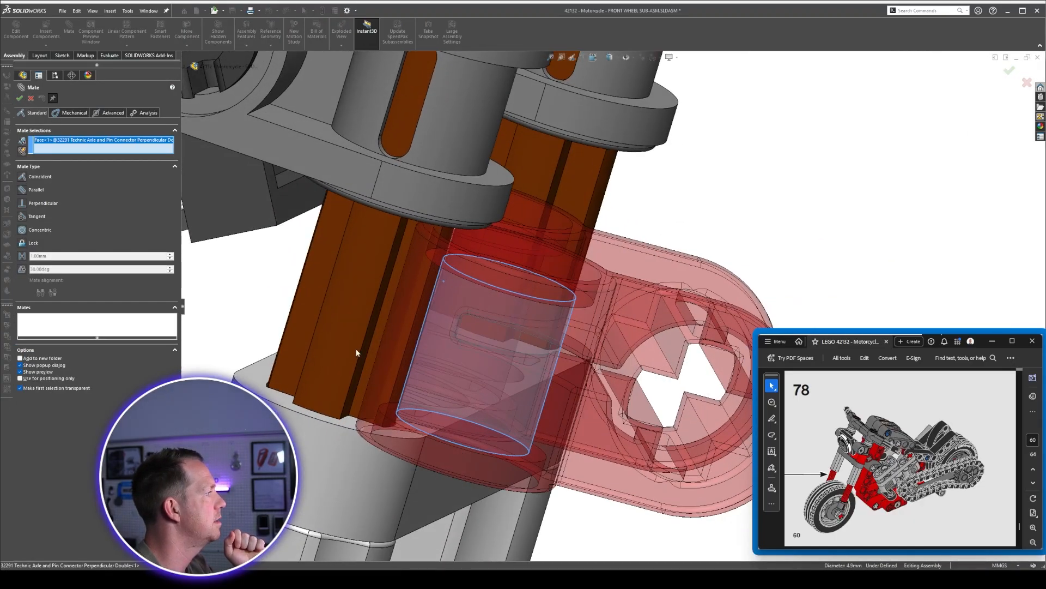
click(336, 445)
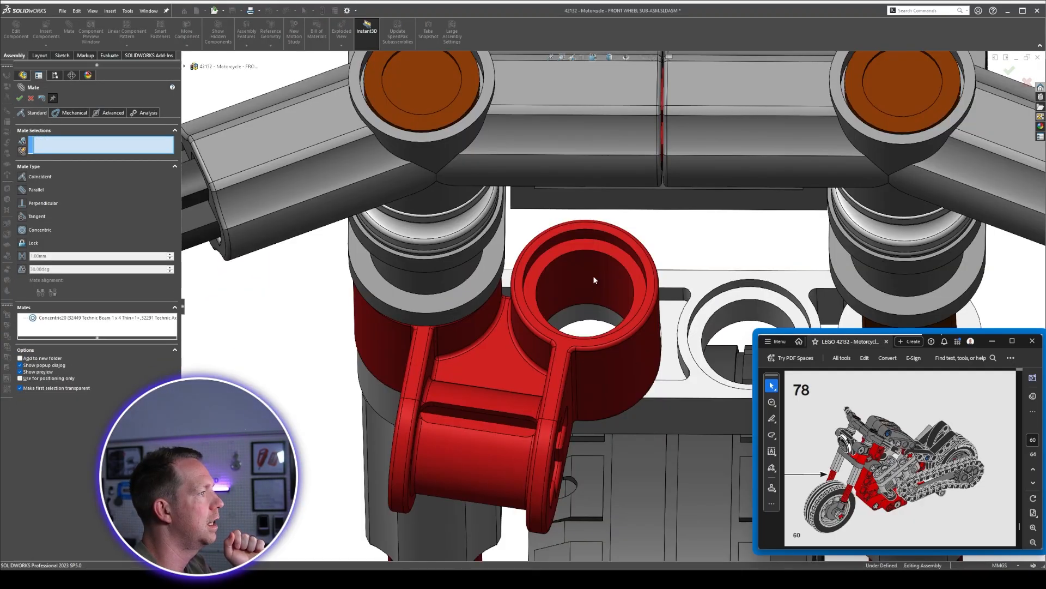
click(593, 280)
click(593, 313)
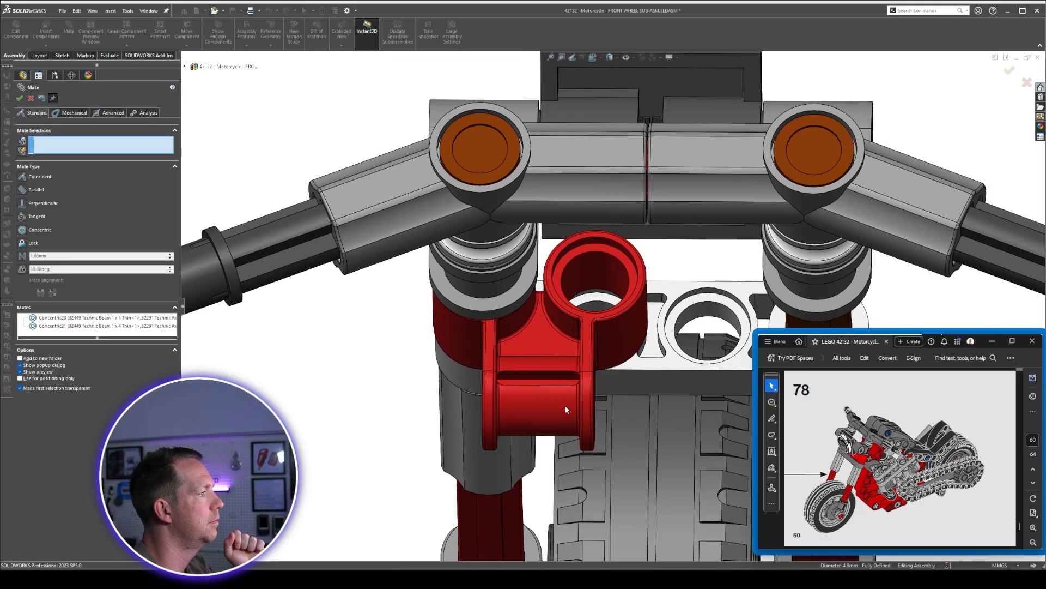
scroll(565, 409, up, 3)
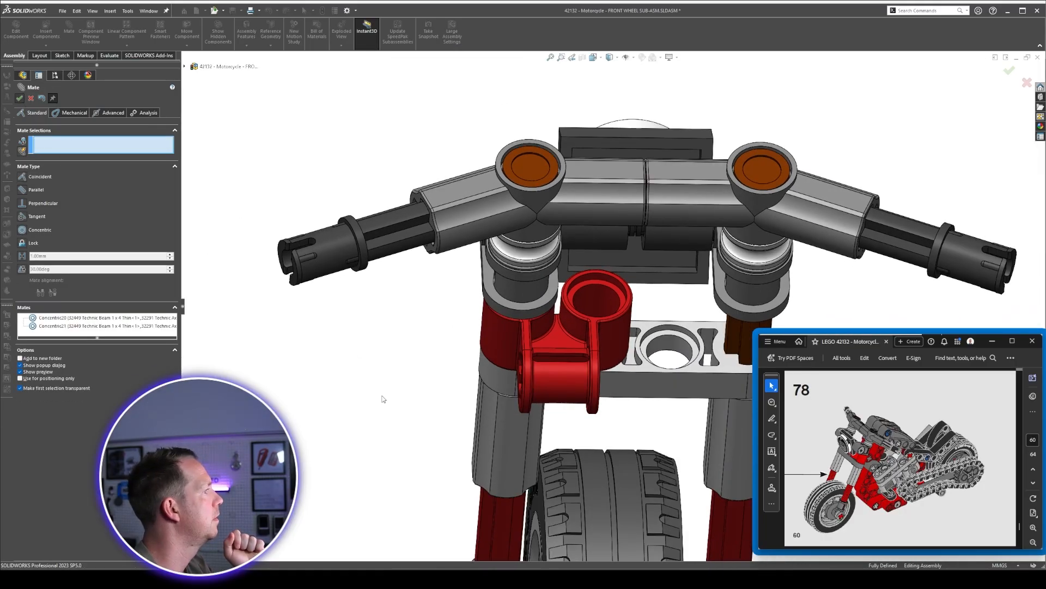
key(Escape)
Add a coincident mate between the underside of the 6536 connector and the top face of the 32291 connector.
middle_drag(544, 355, 654, 365)
click(452, 448)
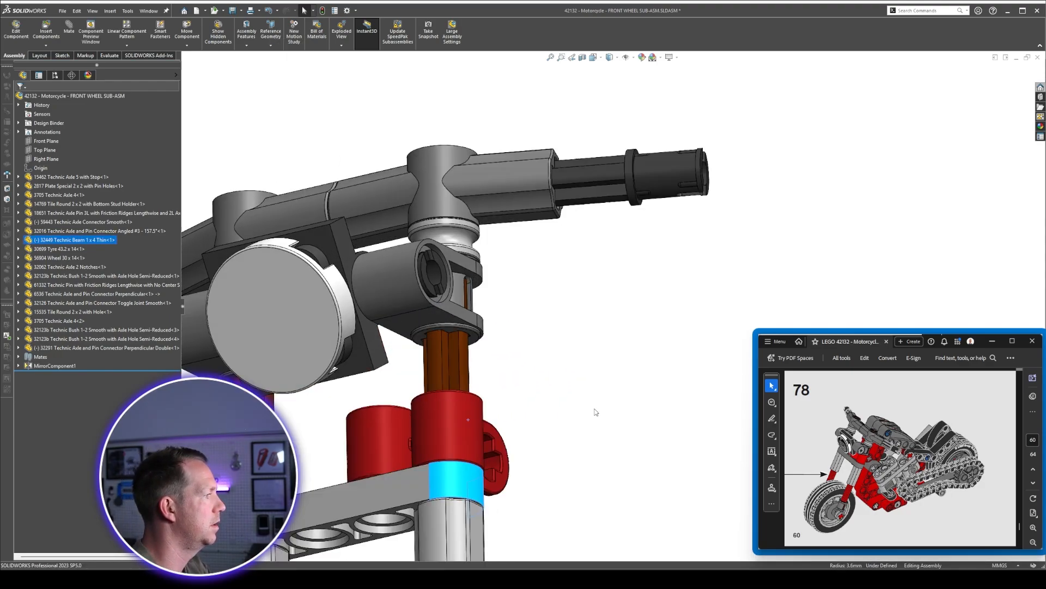
click(595, 412)
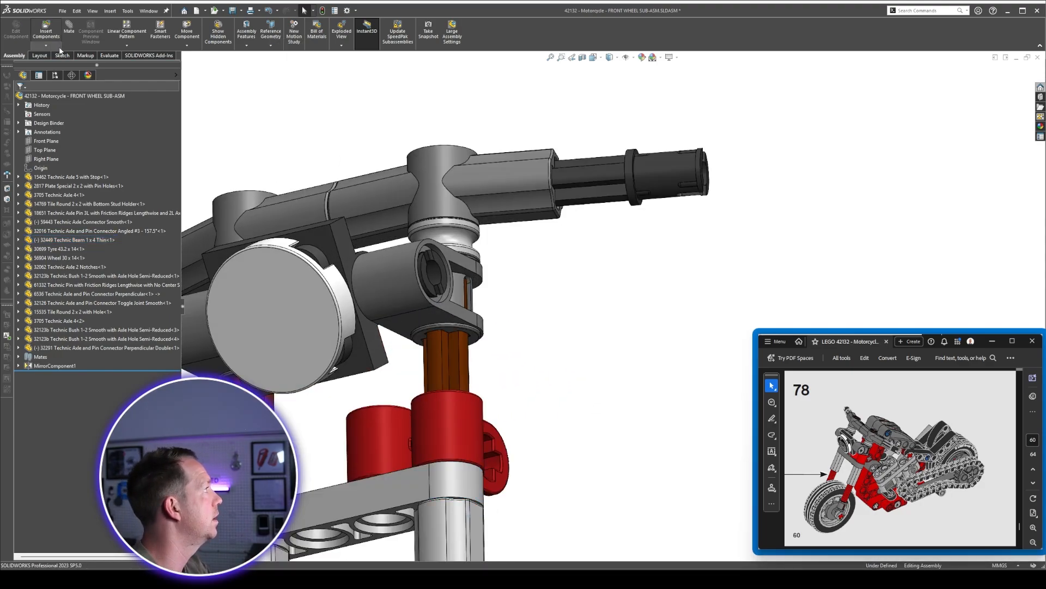
scroll(473, 338, down, 5)
click(474, 340)
middle_drag(476, 342, 524, 408)
click(527, 385)
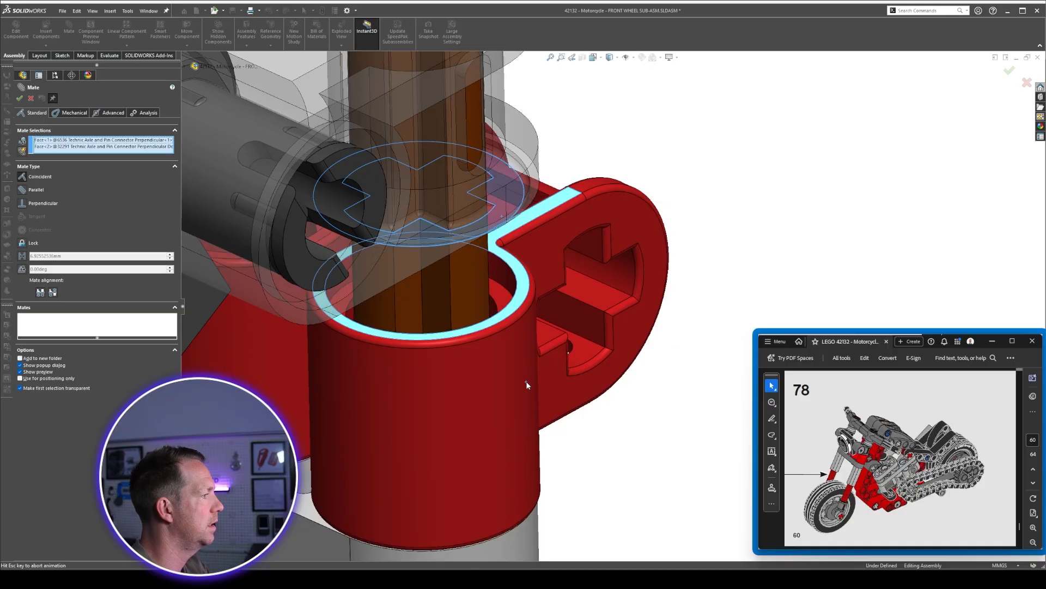
right_click(529, 386)
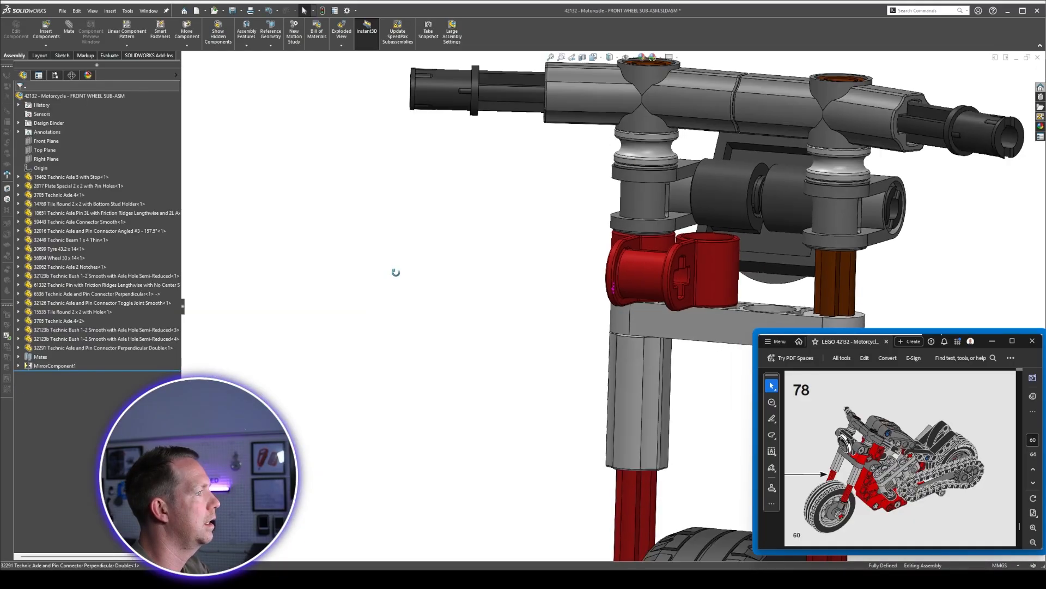
Edit MirrorComponent1 to include the 32291 connector among the components mirrored about the Right Plane.
scroll(611, 297, up, 3)
middle_drag(693, 309, 704, 329)
scroll(753, 306, down, 2)
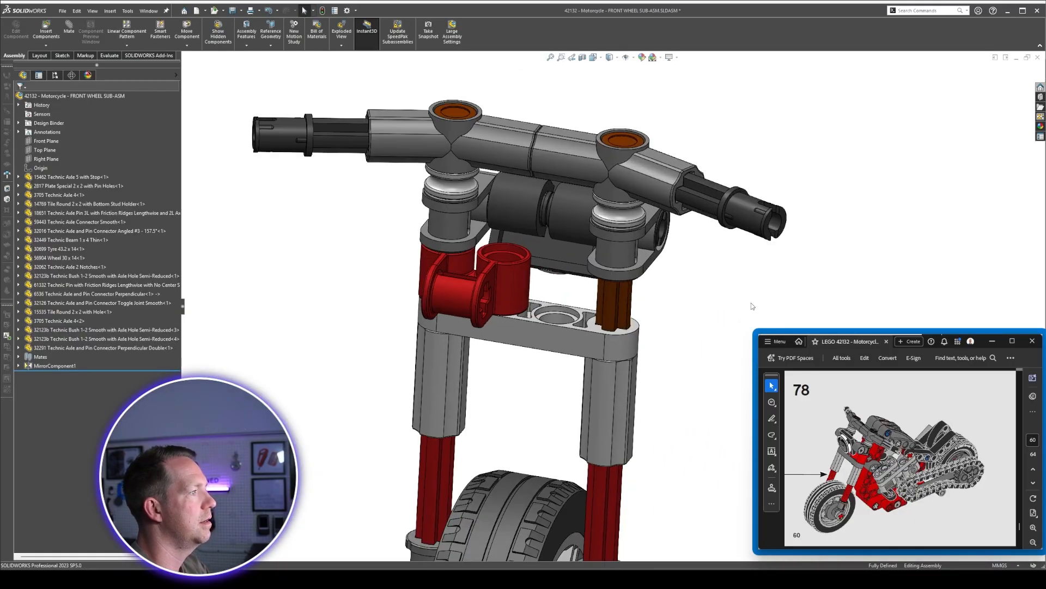
click(51, 367)
click(60, 342)
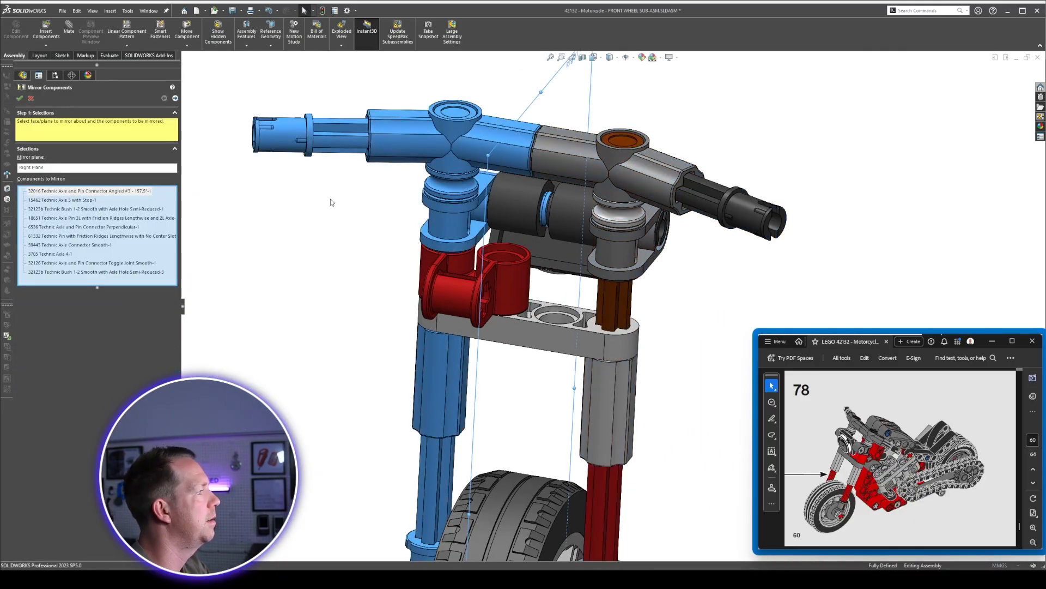
click(476, 293)
right_click(532, 316)
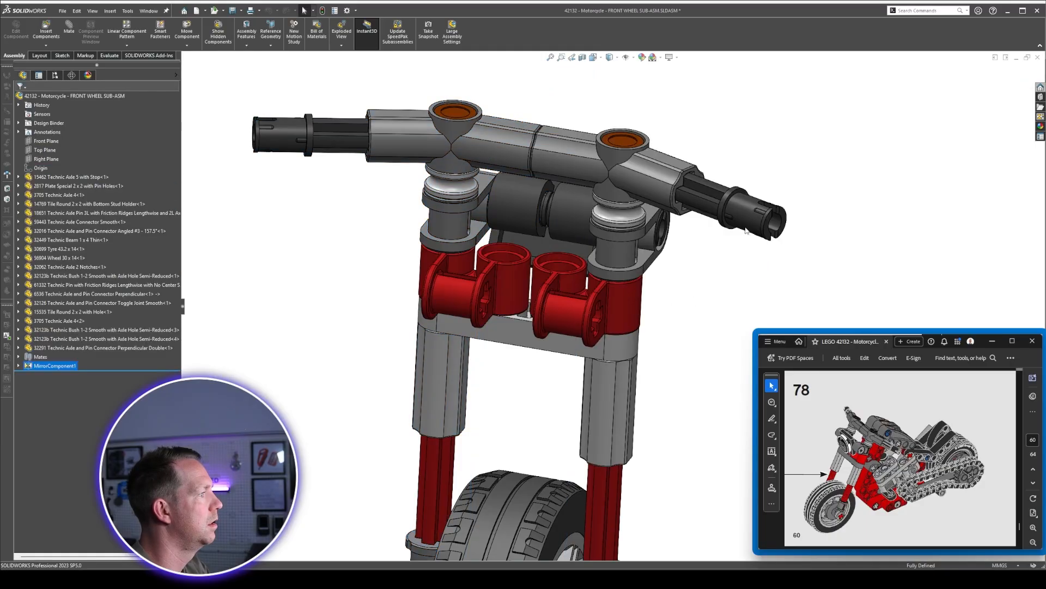
Save the FRONT WHEEL SUB-ASM and return to the 42132 - Motorcycle WIP assembly.
middle_drag(524, 345, 635, 283)
scroll(634, 283, up, 1)
key(ctrl+s)
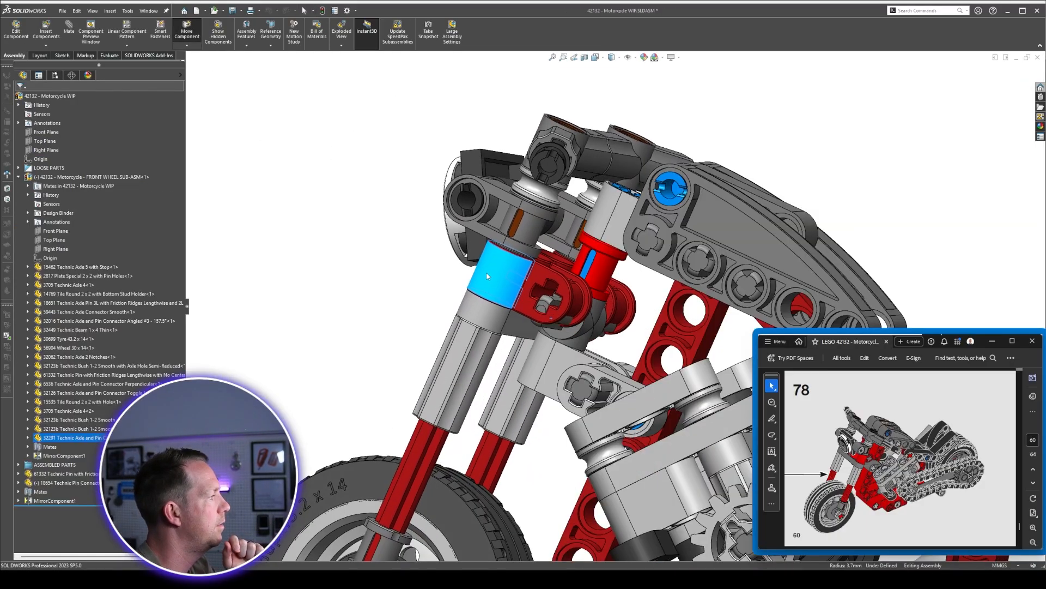
Select the FRONT WHEEL SUB-ASM in the main assembly and inspect its existing mates and fit at the steering hub.
click(353, 310)
click(106, 177)
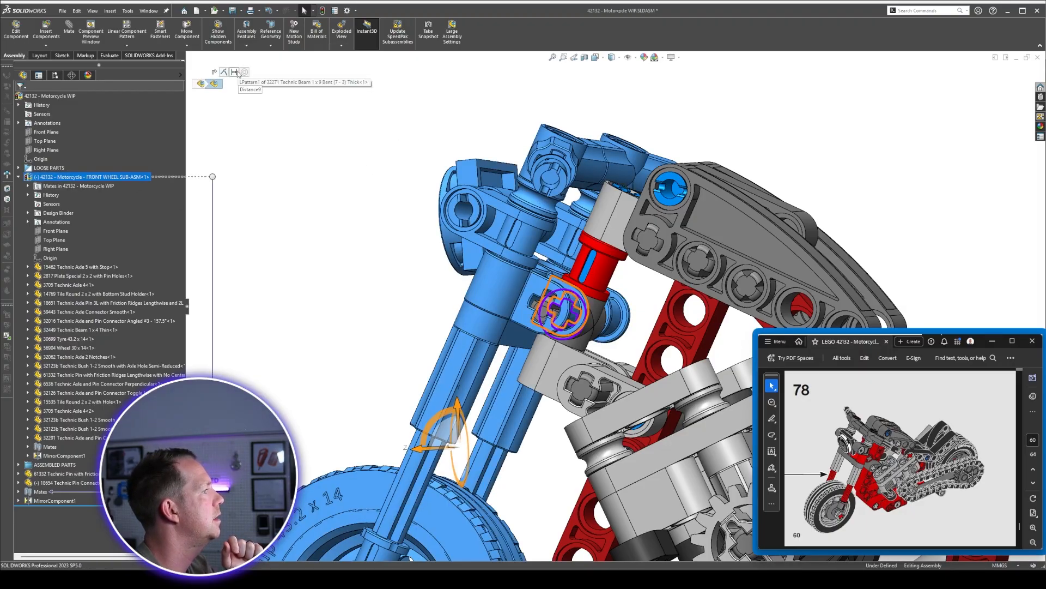
click(224, 73)
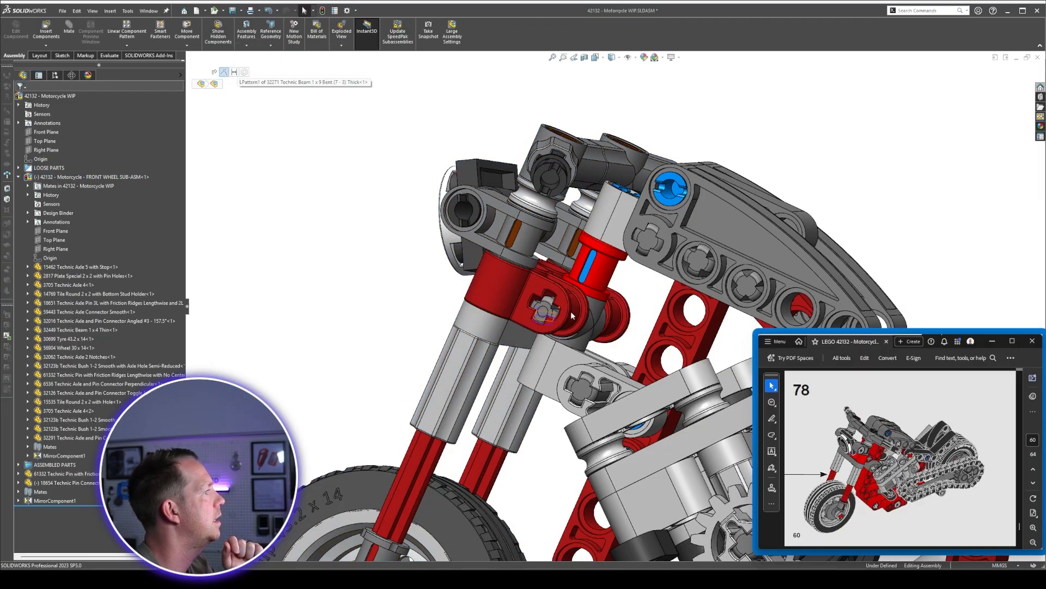
middle_drag(573, 316, 622, 317)
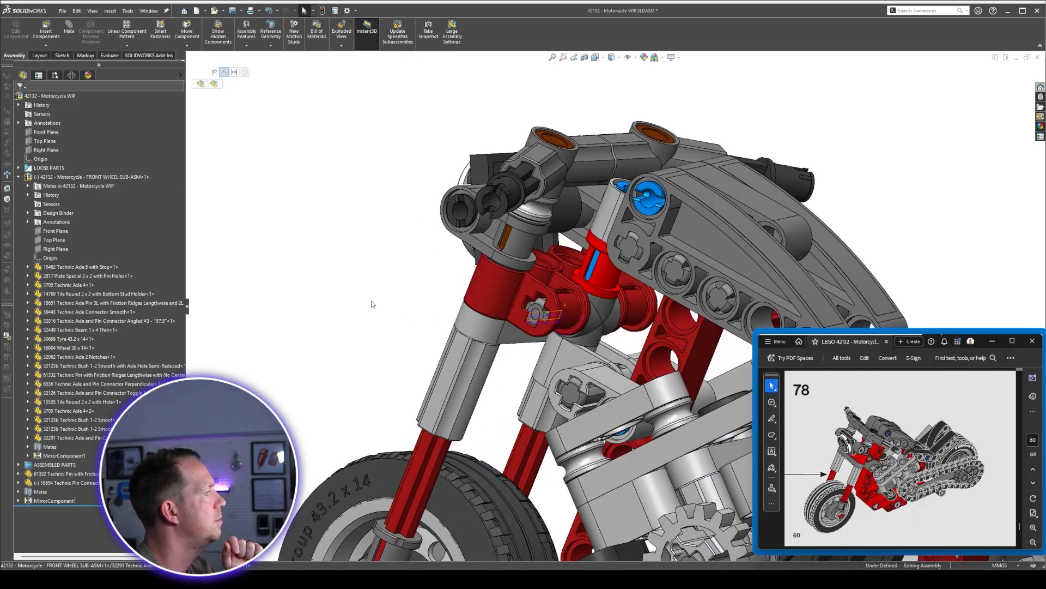
Add a concentric mate between the 32291 connector's axle hole and the axle of the 27940 hub.
scroll(631, 321, down, 4)
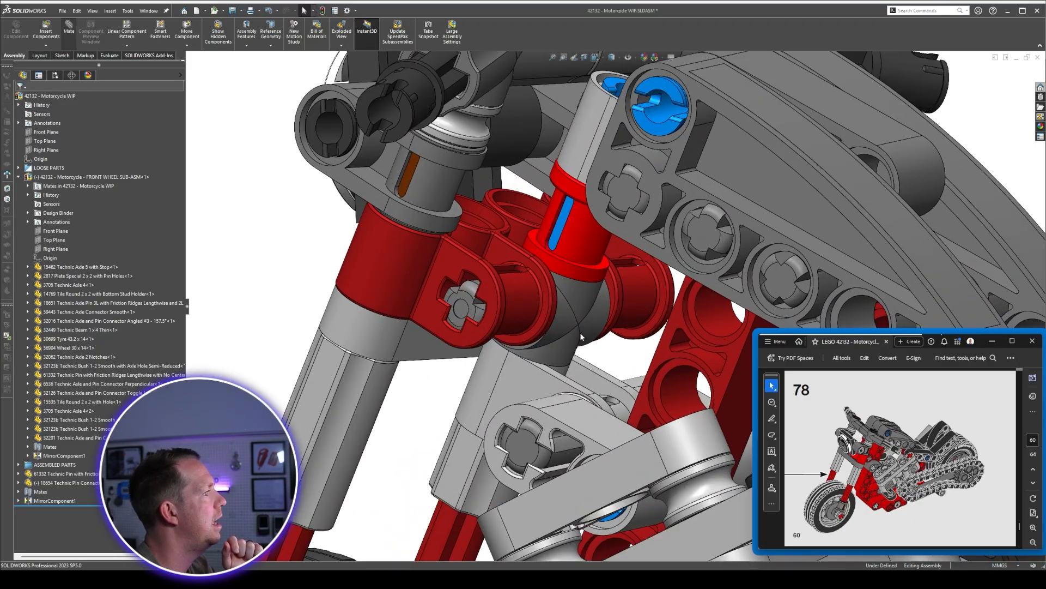
key(m)
click(522, 289)
scroll(471, 284, down, 4)
click(510, 285)
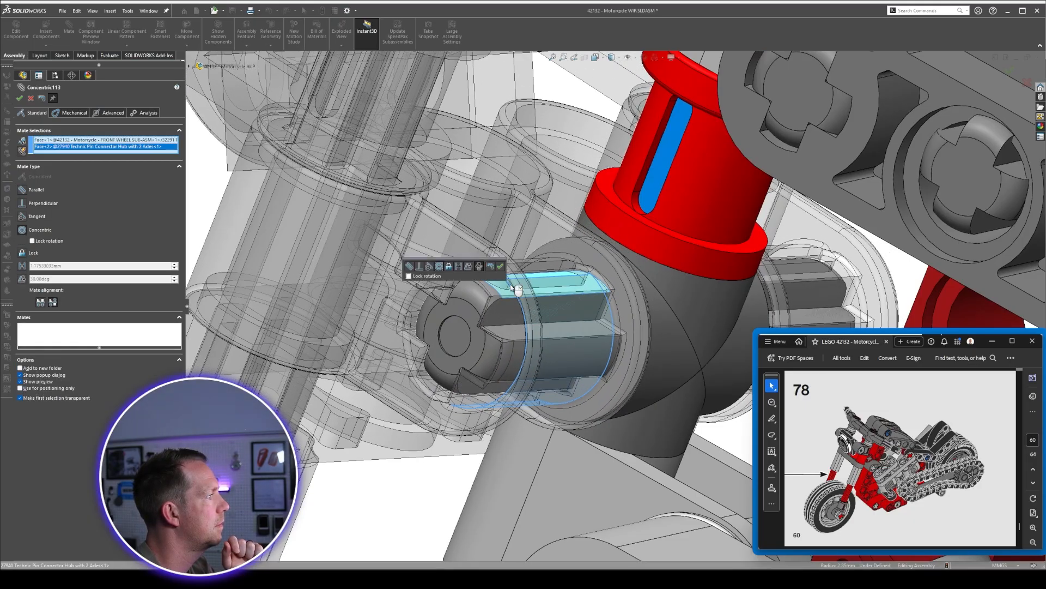
key(Return)
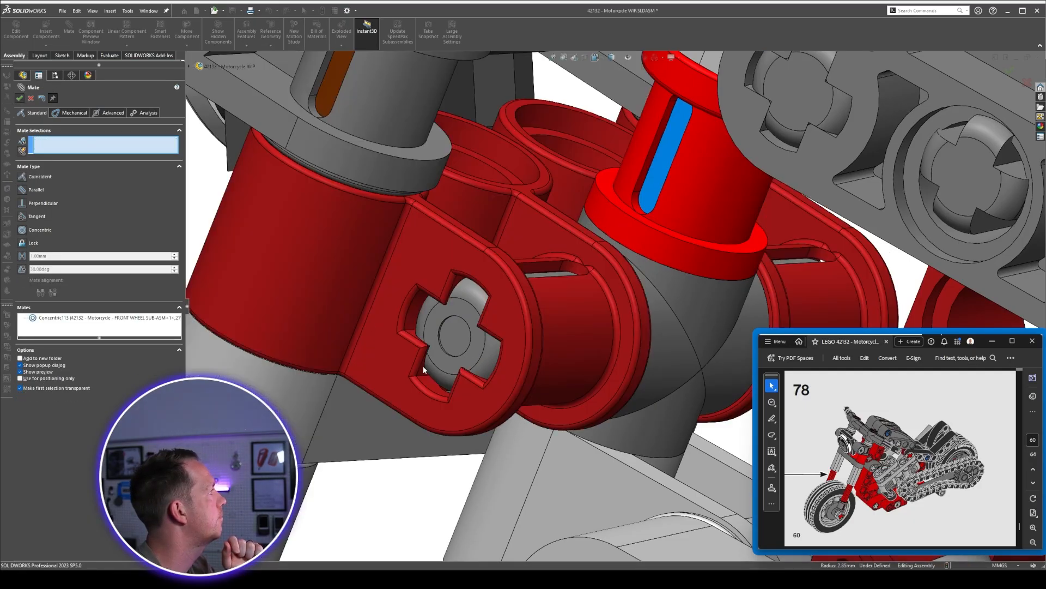
key(Escape)
Collapse the front wheel sub-assembly and the assembled parts in the structure and bring the whole motorcycle into view.
click(18, 176)
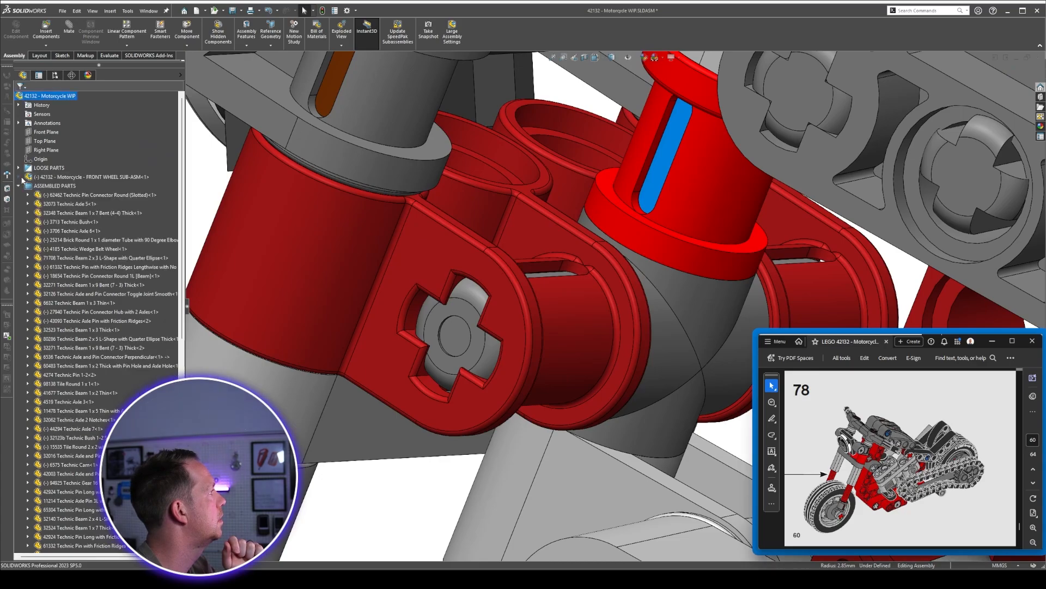
click(18, 186)
scroll(460, 364, up, 5)
middle_drag(460, 365, 548, 385)
scroll(665, 321, up, 7)
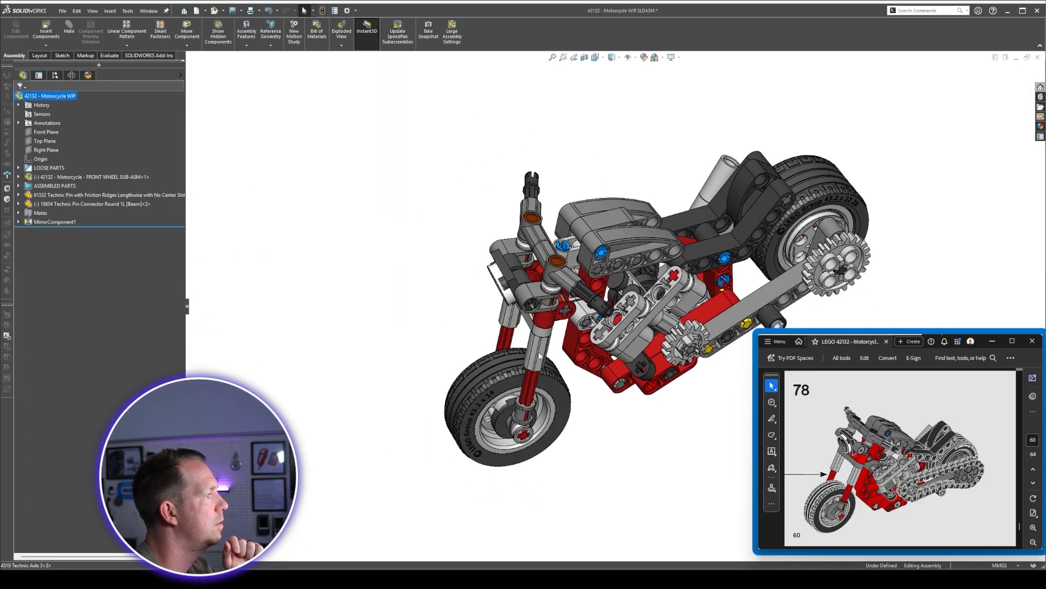
Swing the front wheel sub-assembly about the steering hub to check the steering from several viewing angles.
drag(553, 354, 566, 337)
middle_drag(565, 337, 559, 299)
scroll(602, 308, down, 2)
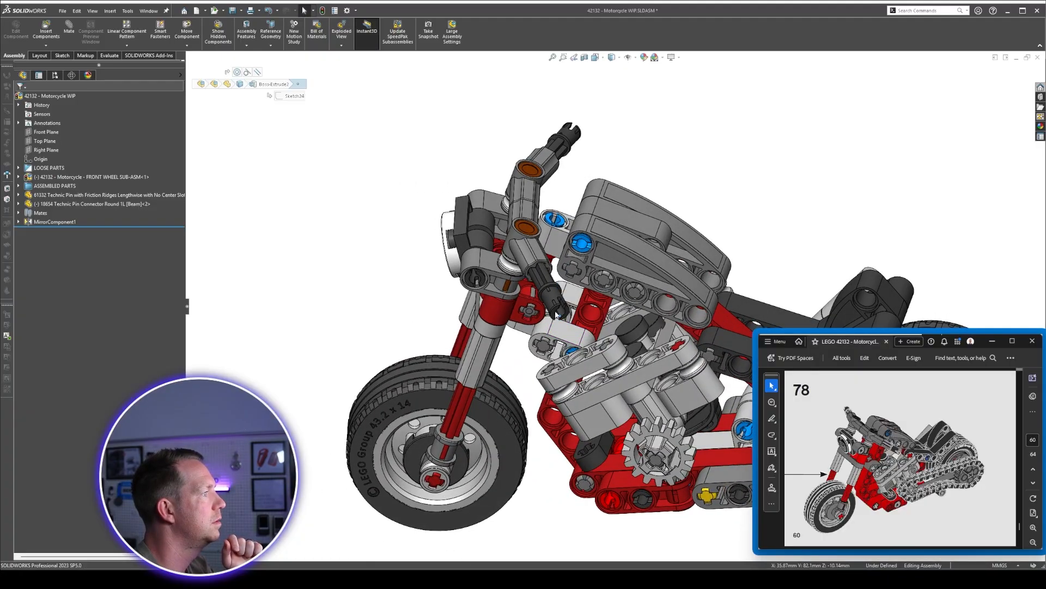
drag(557, 315, 576, 311)
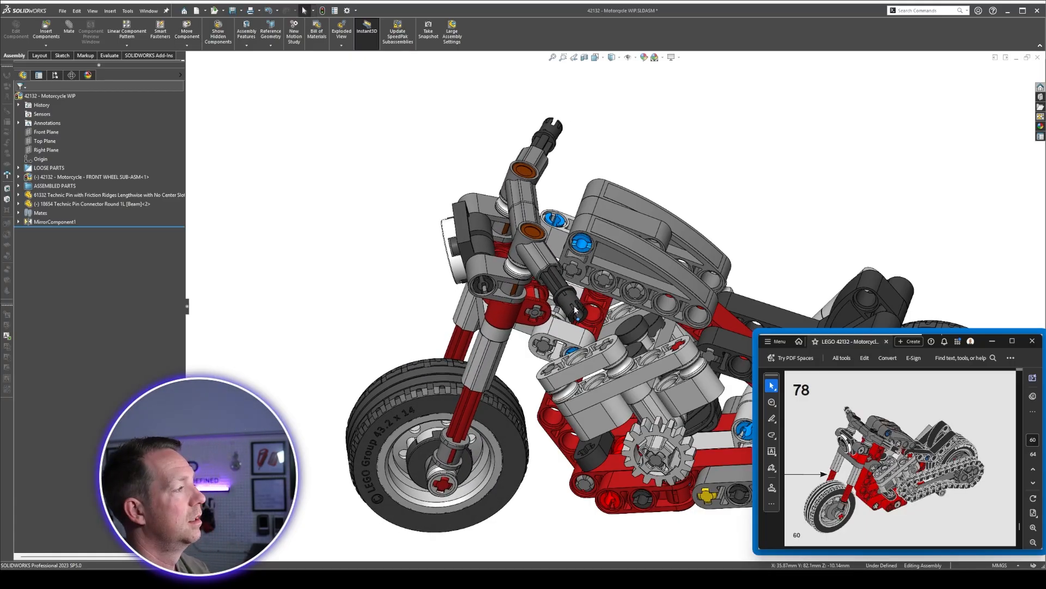
middle_drag(575, 311, 566, 293)
drag(507, 310, 452, 317)
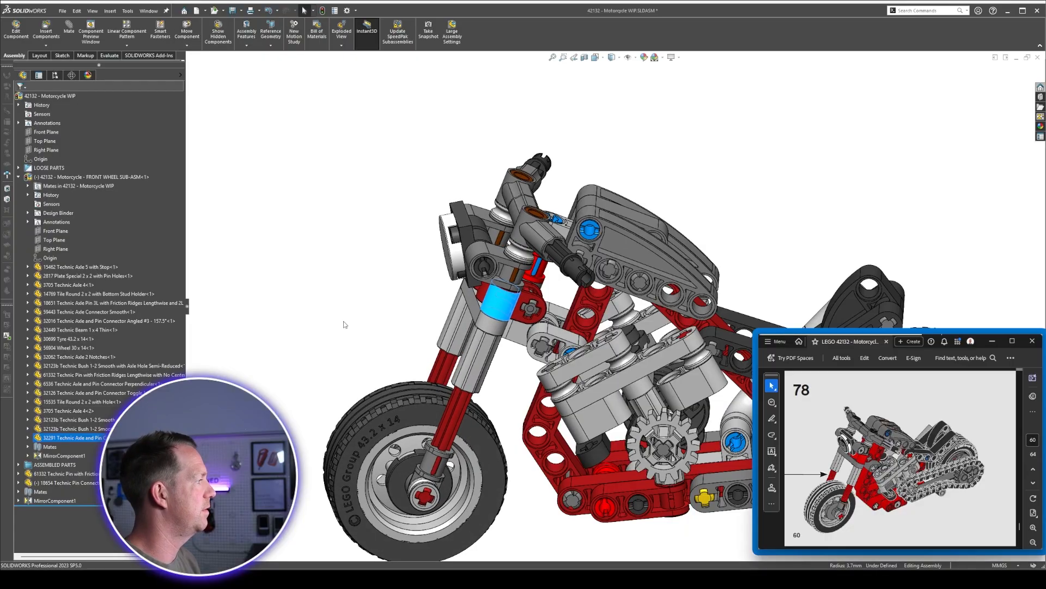
click(343, 324)
click(19, 177)
scroll(567, 297, up, 4)
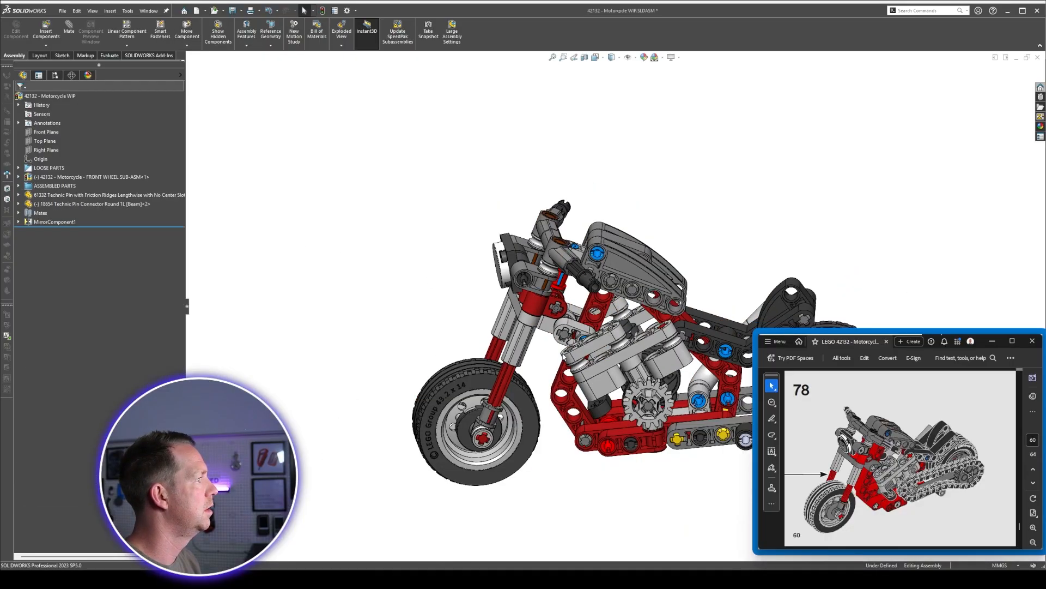
mouse_move(578, 310)
middle_down()
mouse_move(673, 332)
mouse_move(564, 305)
middle_up()
scroll(560, 300, down, 4)
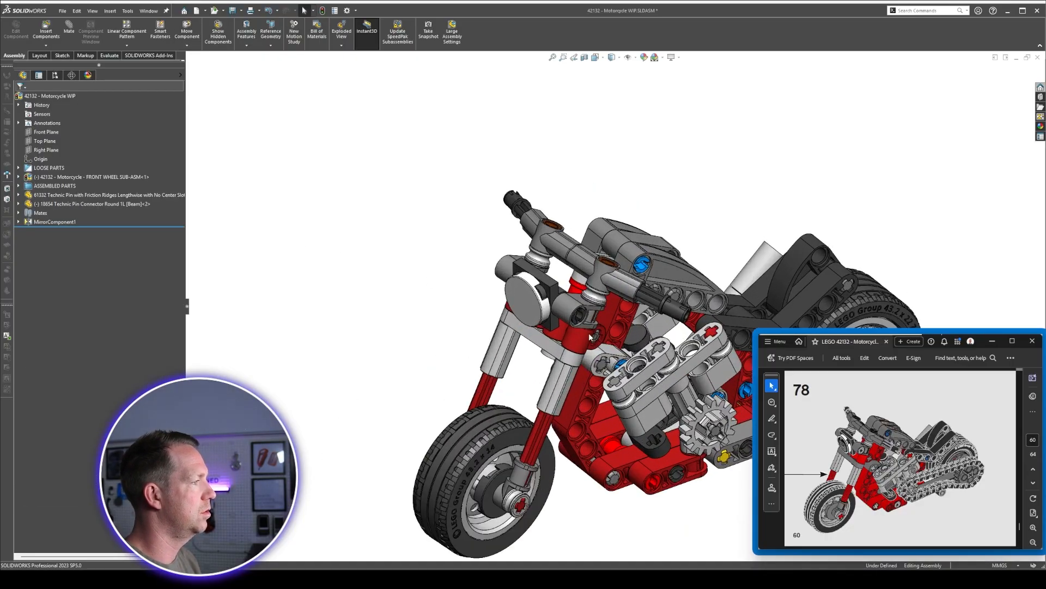
drag(577, 338, 391, 322)
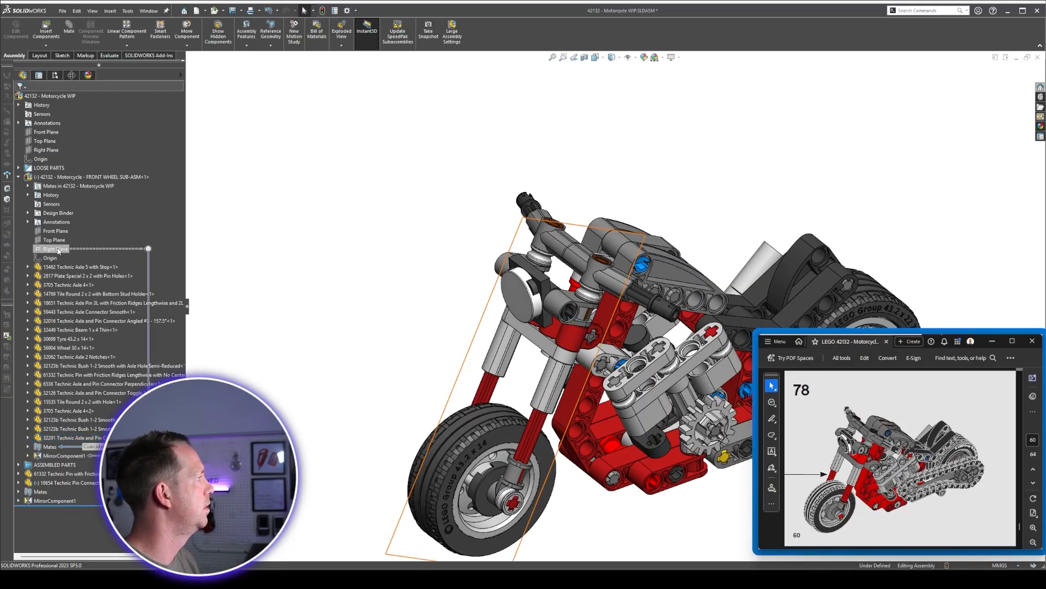
Add a 160-degree angle mate between the Right Planes of the front wheel sub-assembly and main assembly, and collapse the structure.
scroll(554, 293, up, 3)
middle_drag(572, 295, 613, 224)
scroll(614, 224, down, 2)
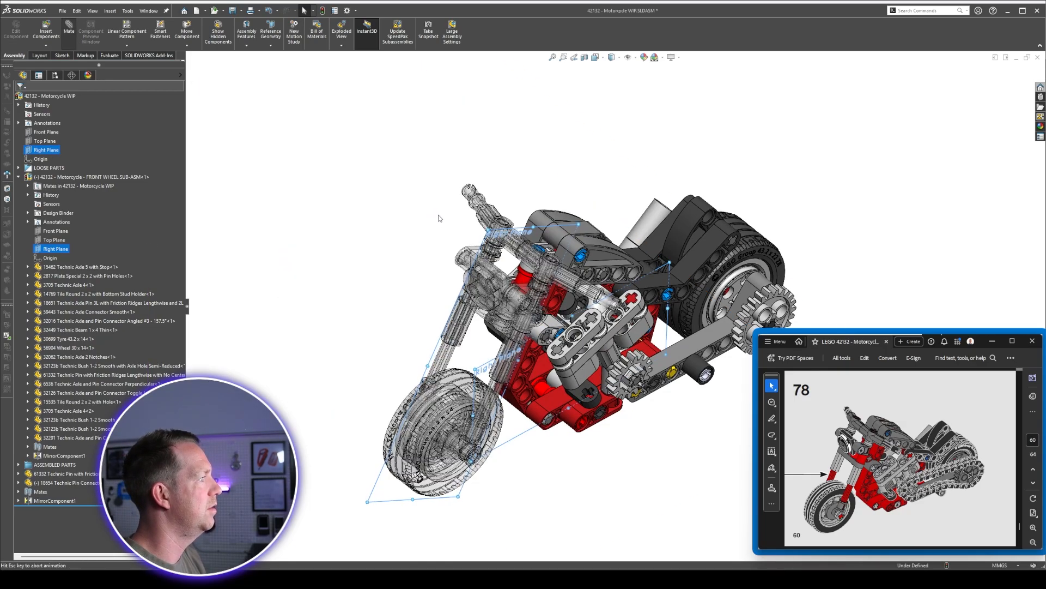
text(160)
key(Return)
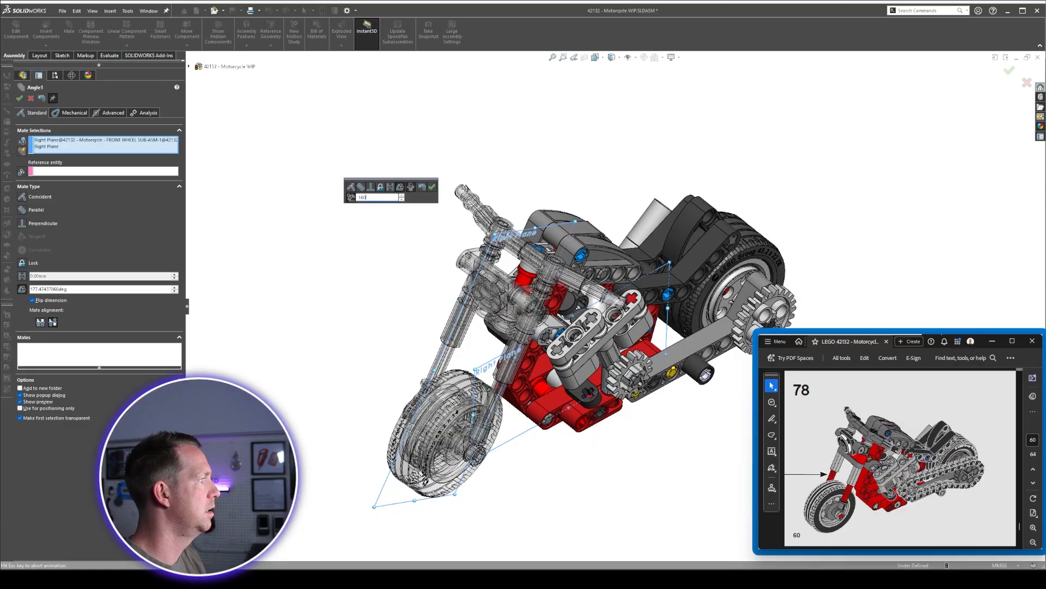
click(432, 188)
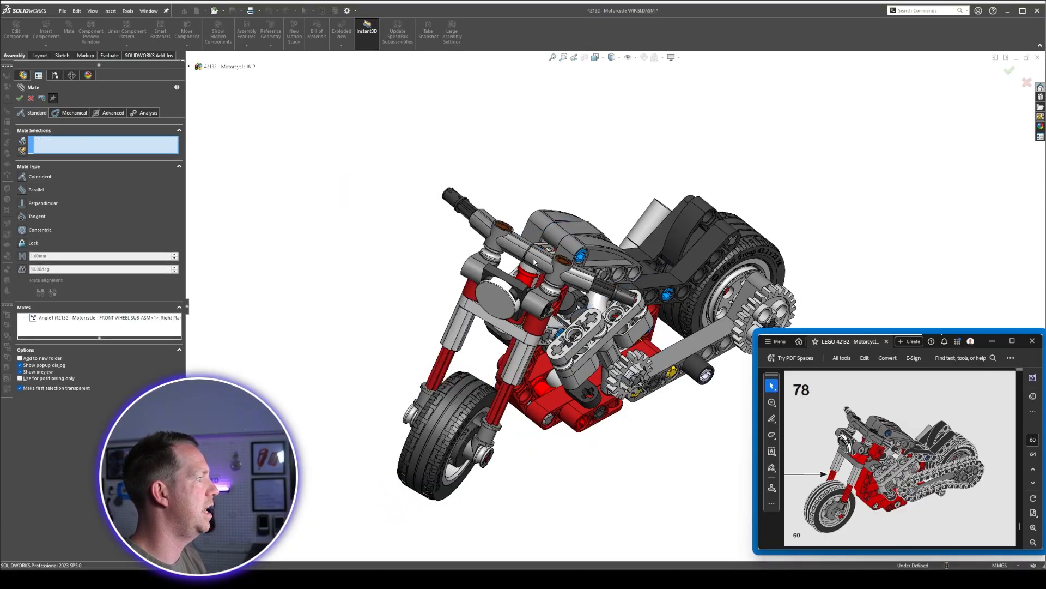
middle_drag(434, 189, 447, 218)
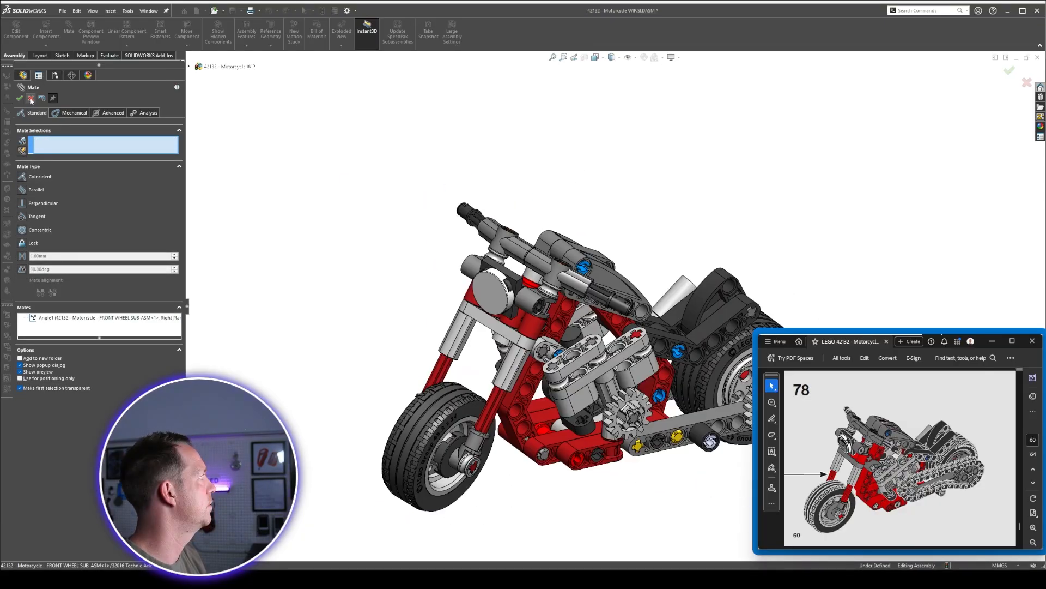
click(31, 99)
key(shift+c)
scroll(676, 412, up, 6)
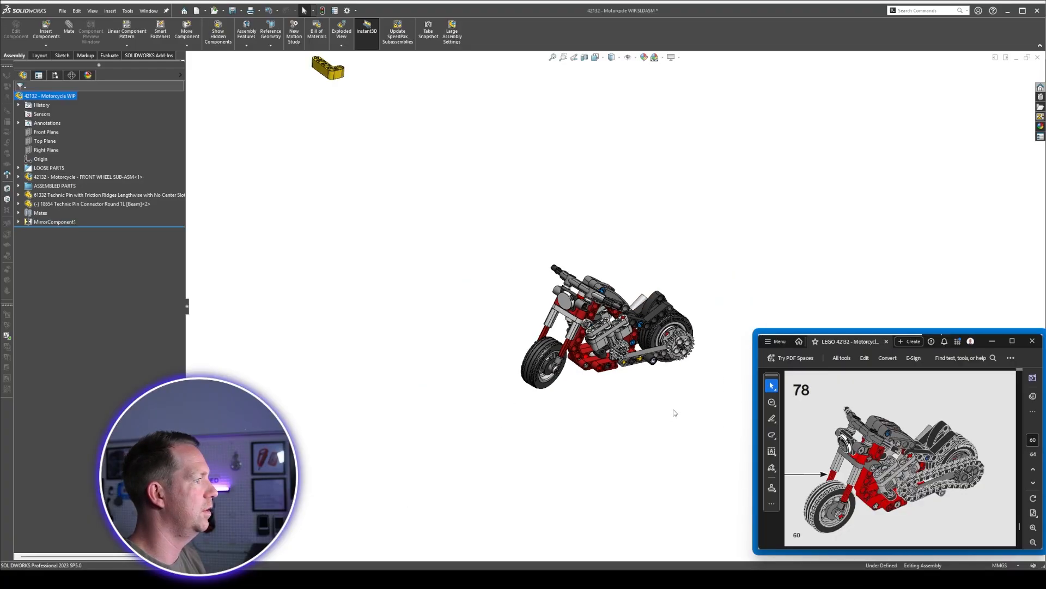
Delete the loose yellow 32140 Technic Beam 2 x 4 L-Shape from the motorcycle assembly.
scroll(675, 376, down, 4)
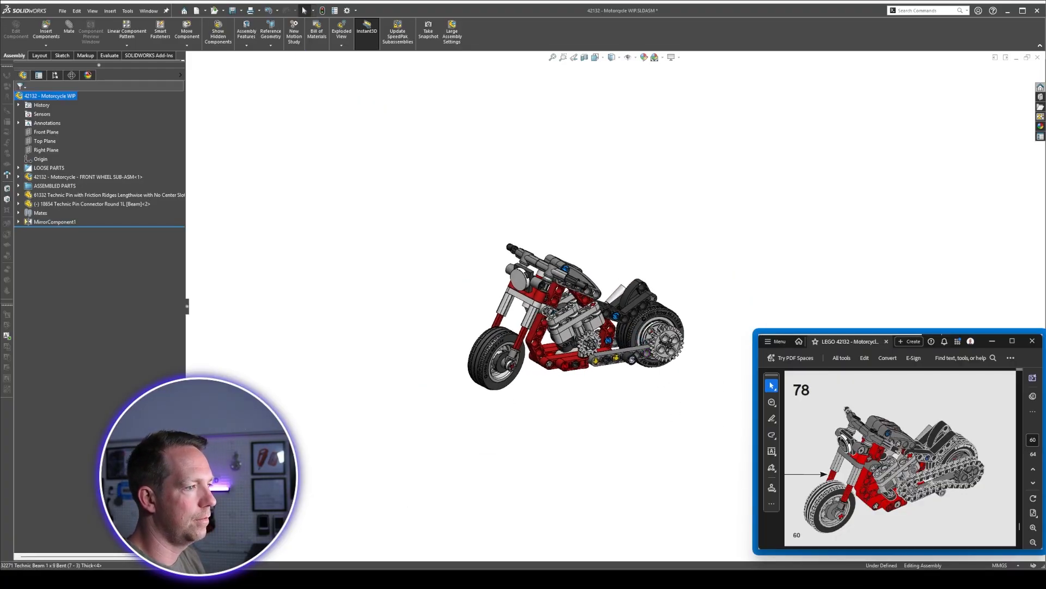
scroll(932, 482, up, 4)
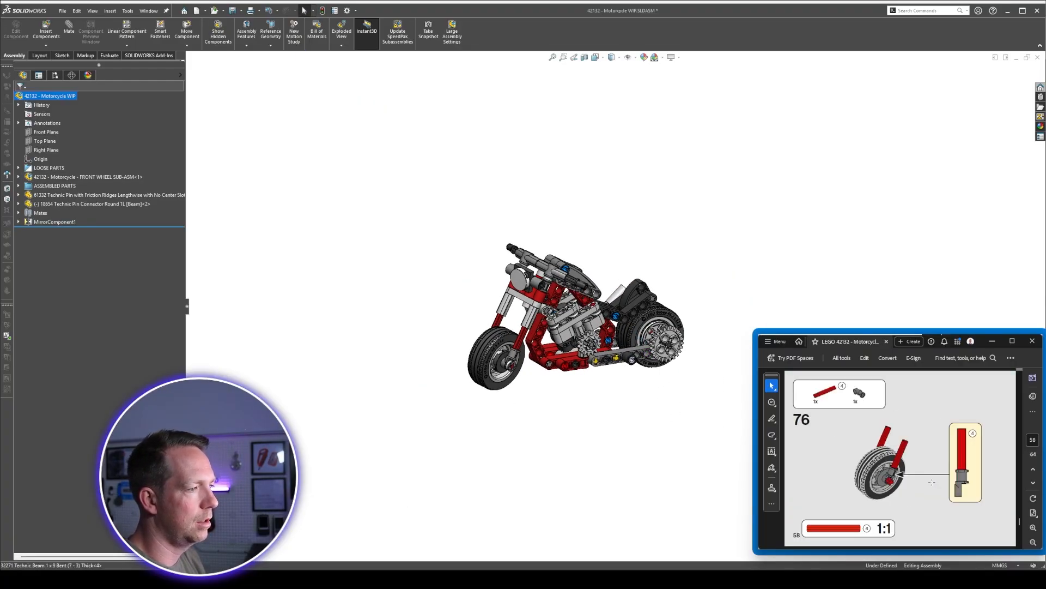
scroll(509, 236, up, 3)
scroll(408, 156, down, 5)
click(424, 164)
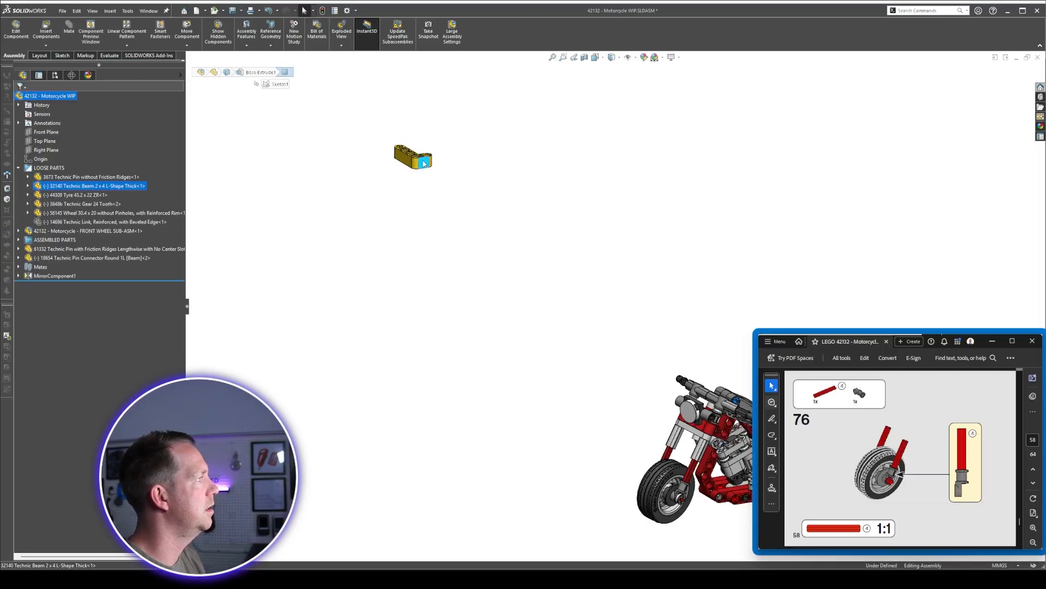
drag(424, 164, 426, 184)
key(Delete)
scroll(621, 338, up, 2)
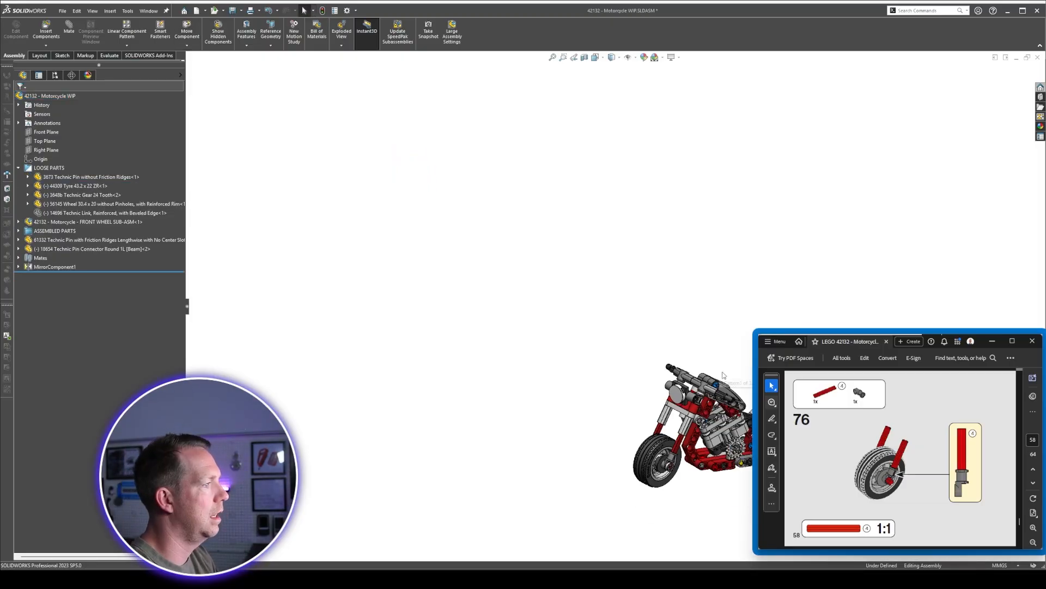
scroll(722, 381, down, 3)
scroll(725, 380, up, 2)
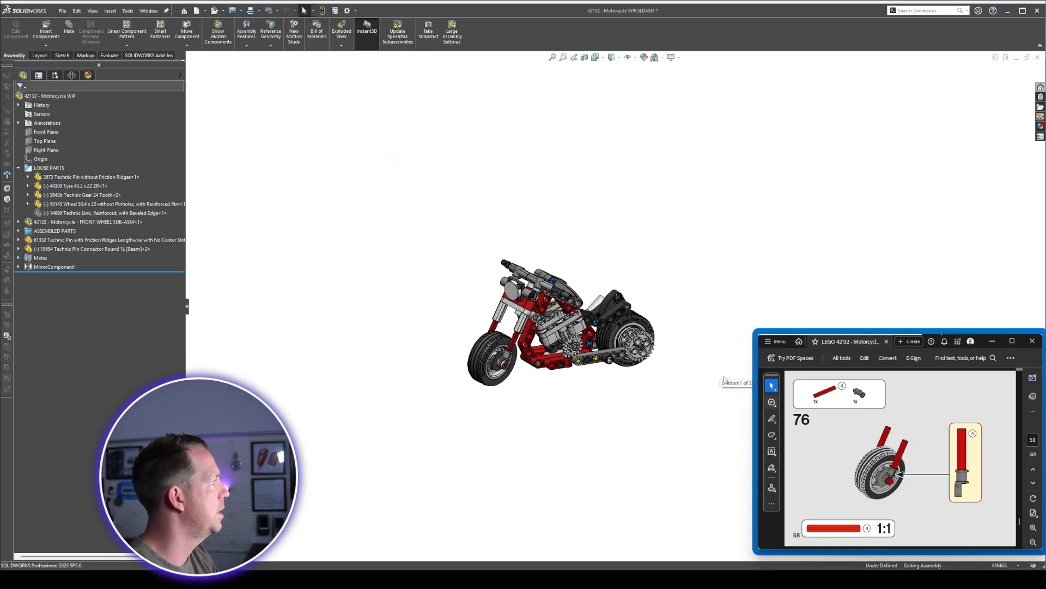
Move the loose pin, tyre, gear and wheel plus the 61332 pin and 18654 connector into ASSEMBLED PARTS, and delete the LOOSE PARTS folder.
click(91, 177)
middle_drag(542, 409, 571, 517)
click(422, 228)
scroll(496, 256, up, 3)
scroll(699, 328, down, 2)
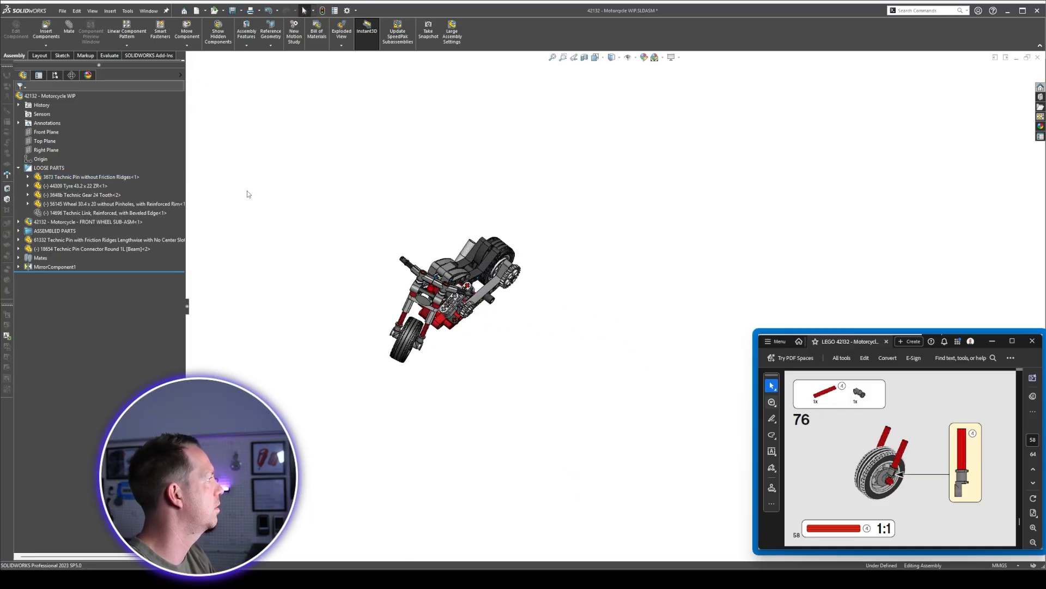
click(120, 178)
shift+click(112, 203)
drag(111, 204, 42, 195)
drag(121, 207, 120, 206)
click(49, 169)
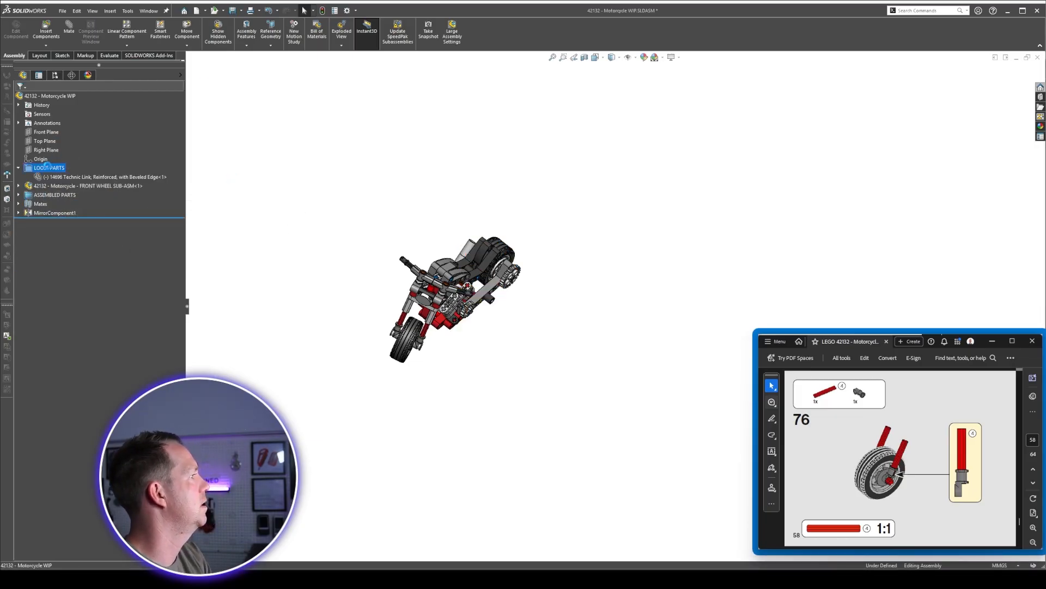
key(Delete)
Show the hidden 14696 Technic Link component beside the motorcycle's rear wheel.
middle_drag(576, 358, 539, 267)
click(119, 169)
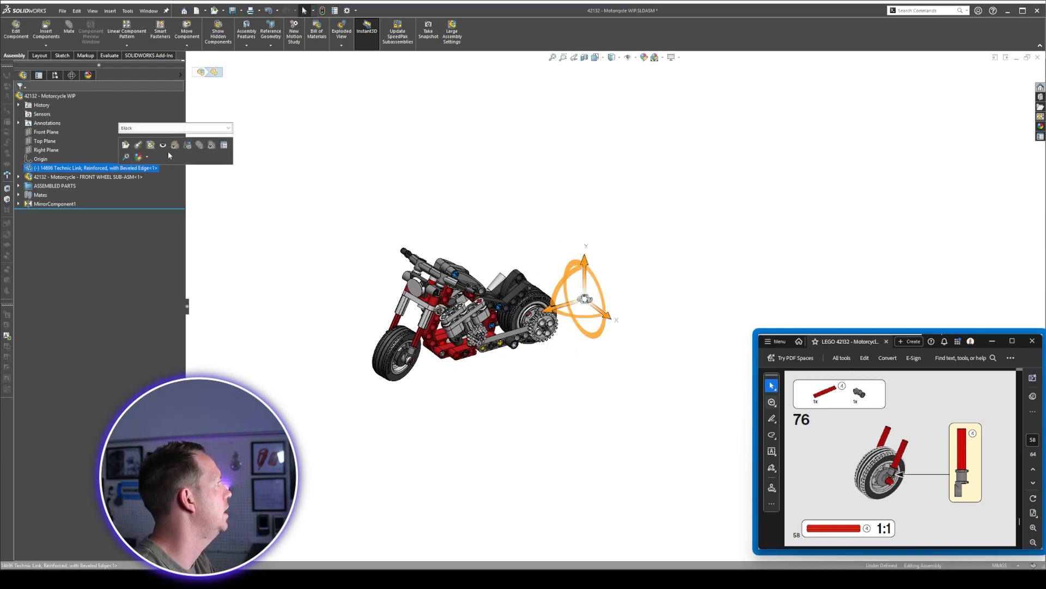
click(478, 163)
scroll(492, 318, up, 3)
scroll(492, 319, up, 2)
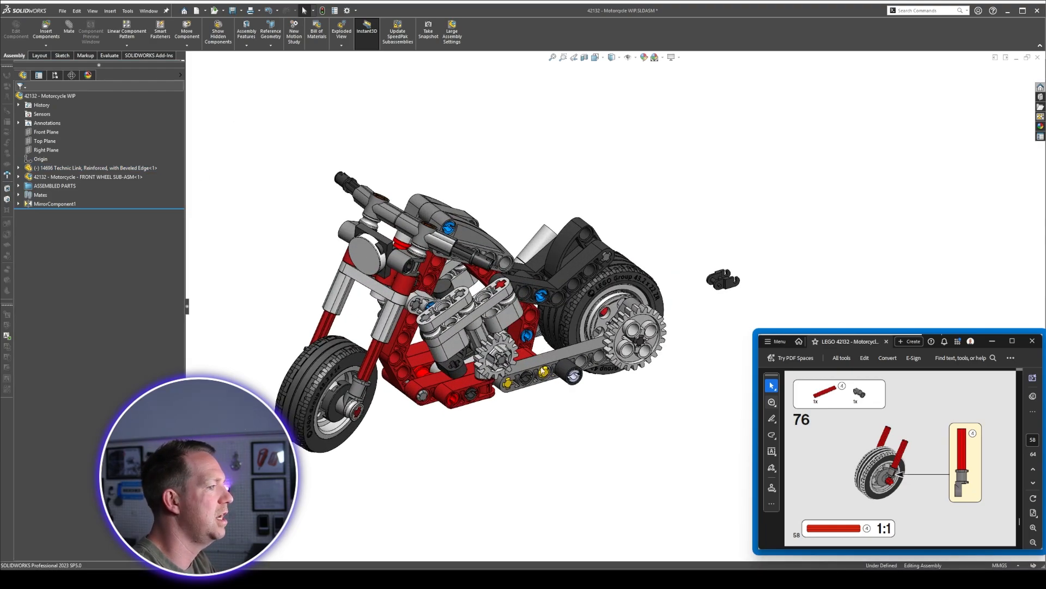
Go back to building step 62 in the instruction PDF, enlarge it to study the chain link assembly and route, and minimize it.
scroll(898, 484, up, 5)
scroll(703, 335, up, 2)
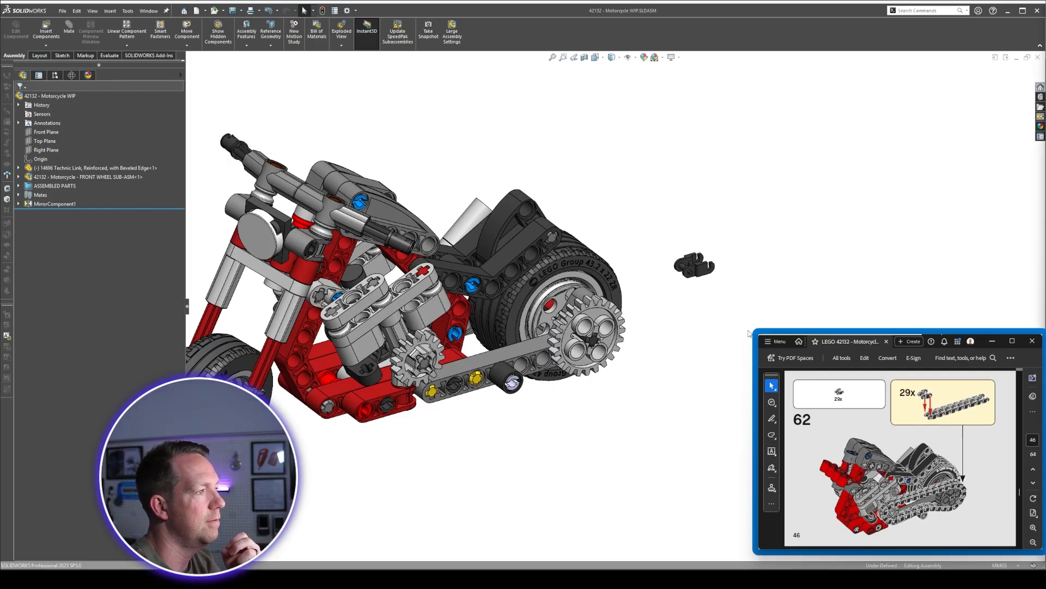
drag(751, 334, 304, 63)
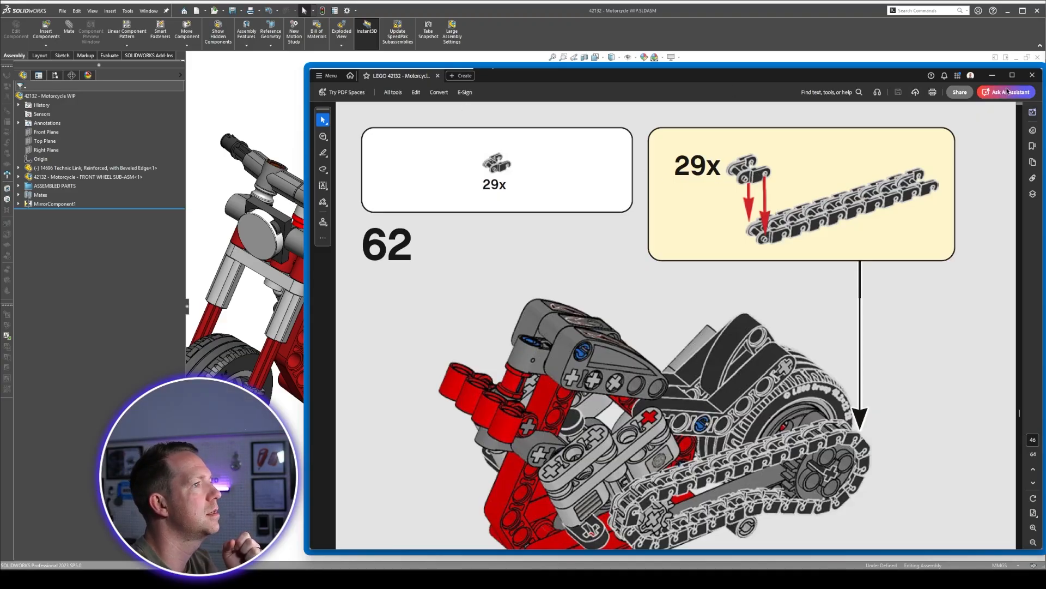
click(994, 77)
Rotate the 14696 chain link freely to roughly match its orientation in the building instructions.
scroll(733, 283, up, 5)
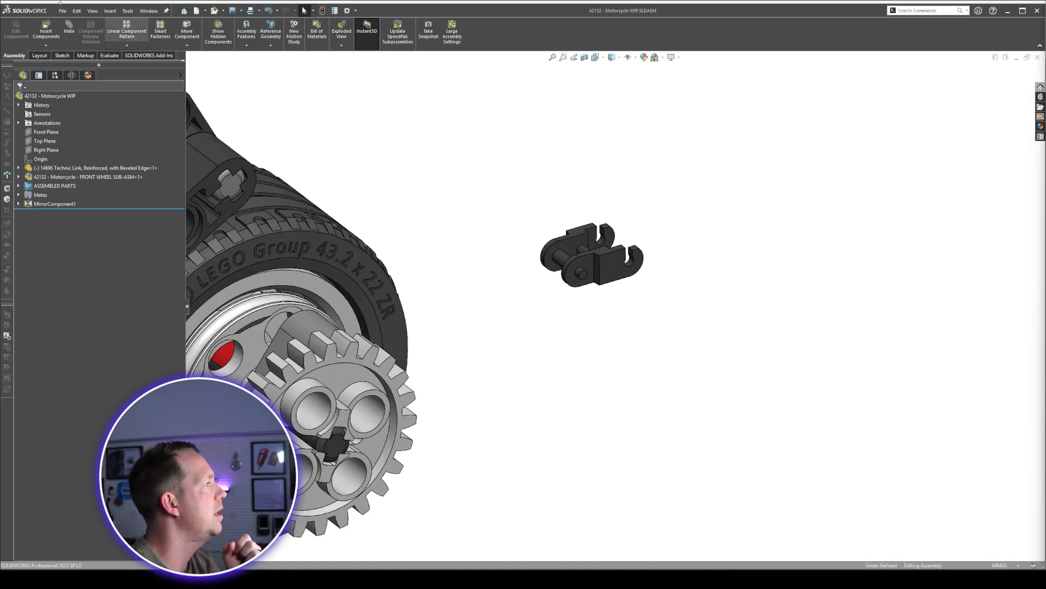
click(187, 46)
click(208, 65)
drag(590, 239, 574, 221)
scroll(627, 266, down, 1)
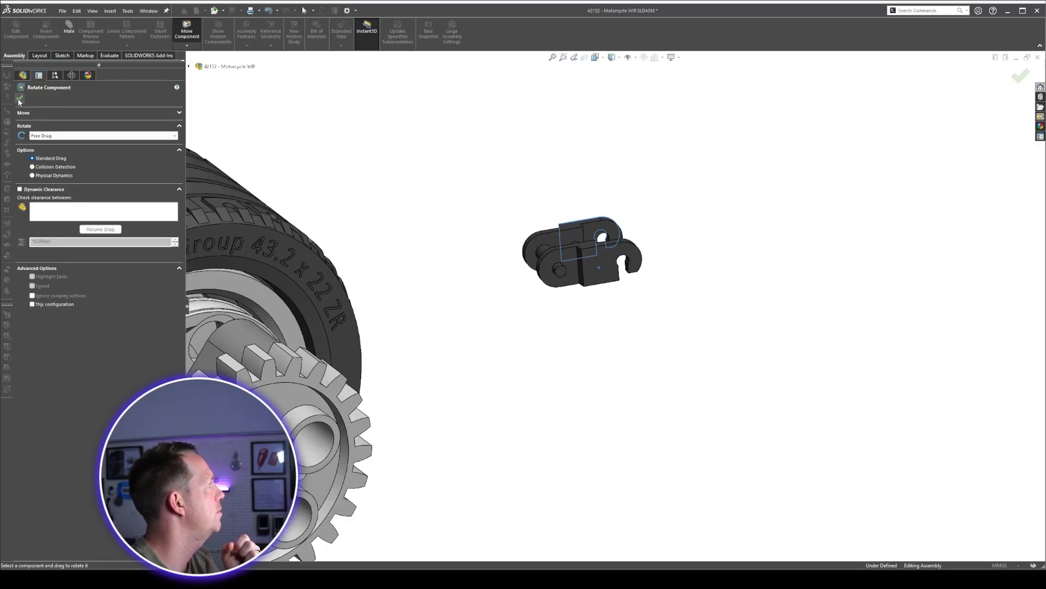
click(20, 98)
Start a Belt/Chain assembly feature with the 94925 16-tooth gear and the 3648b 24-tooth gear as belt members.
key(alt+Tab)
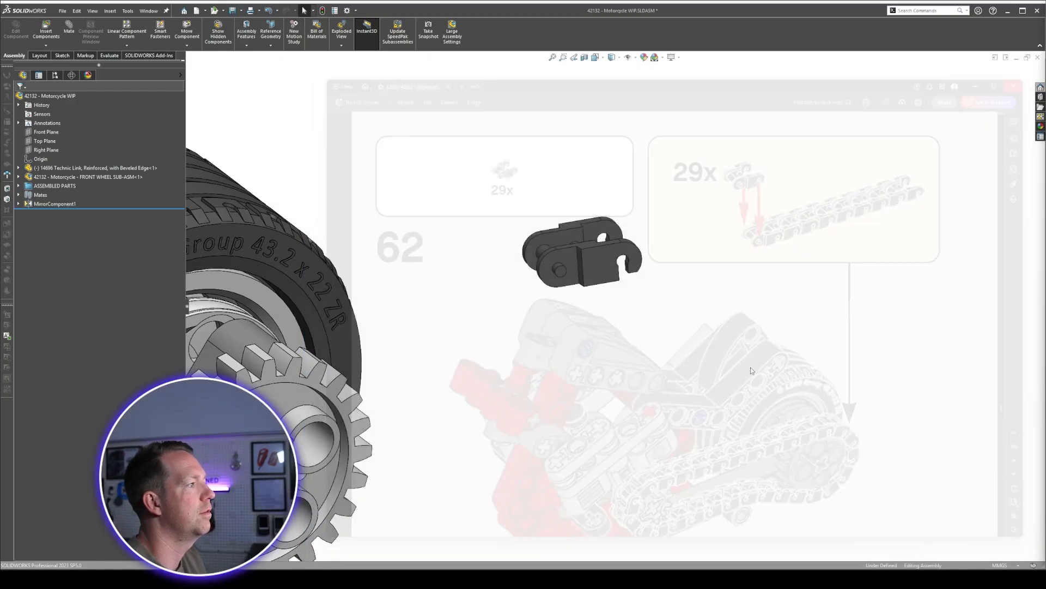
scroll(544, 360, up, 7)
scroll(469, 322, down, 2)
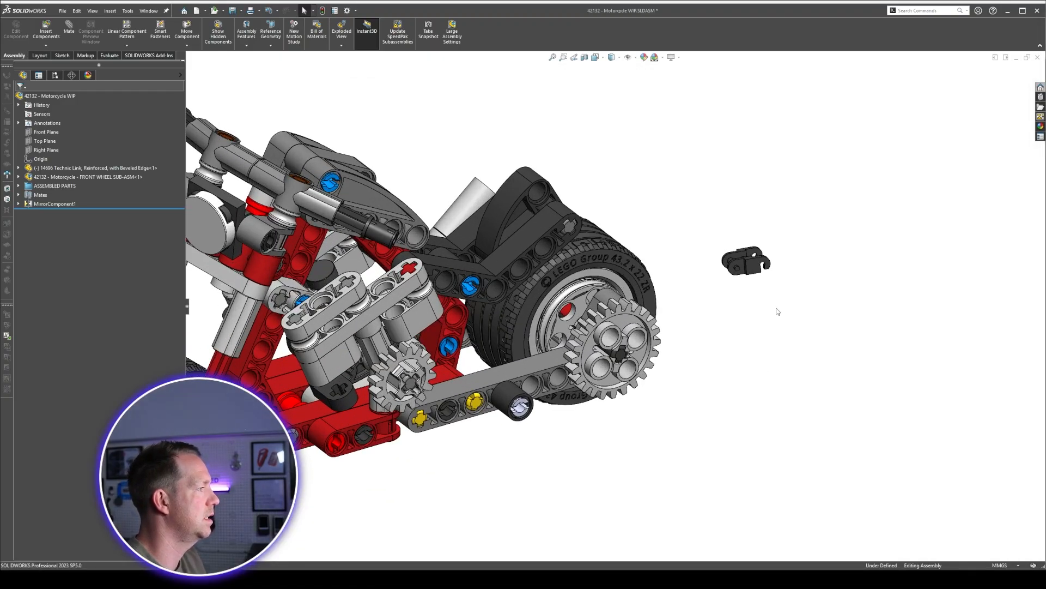
scroll(404, 354, down, 2)
scroll(396, 359, down, 1)
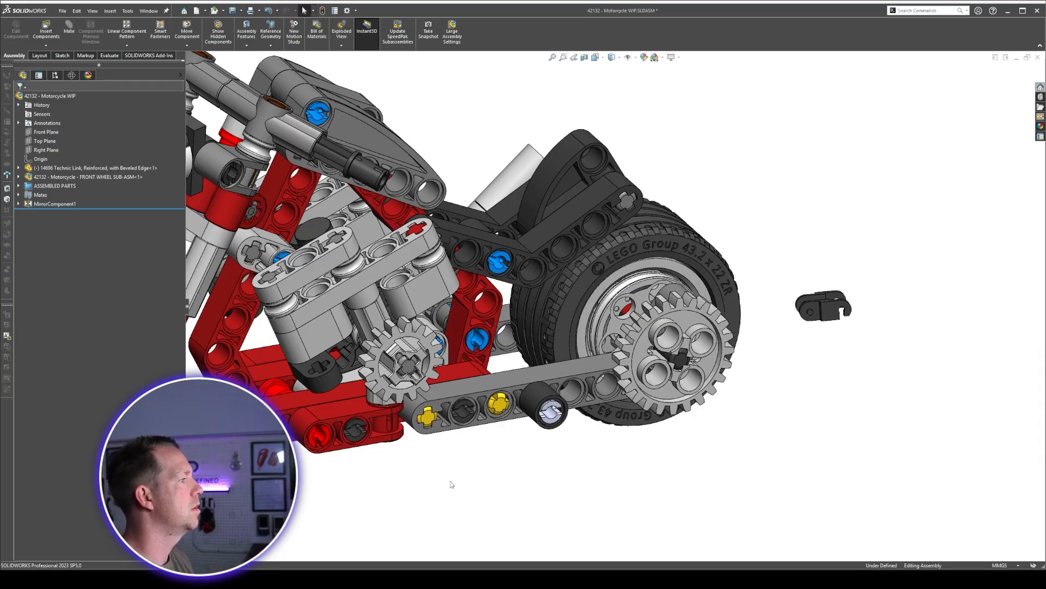
click(127, 46)
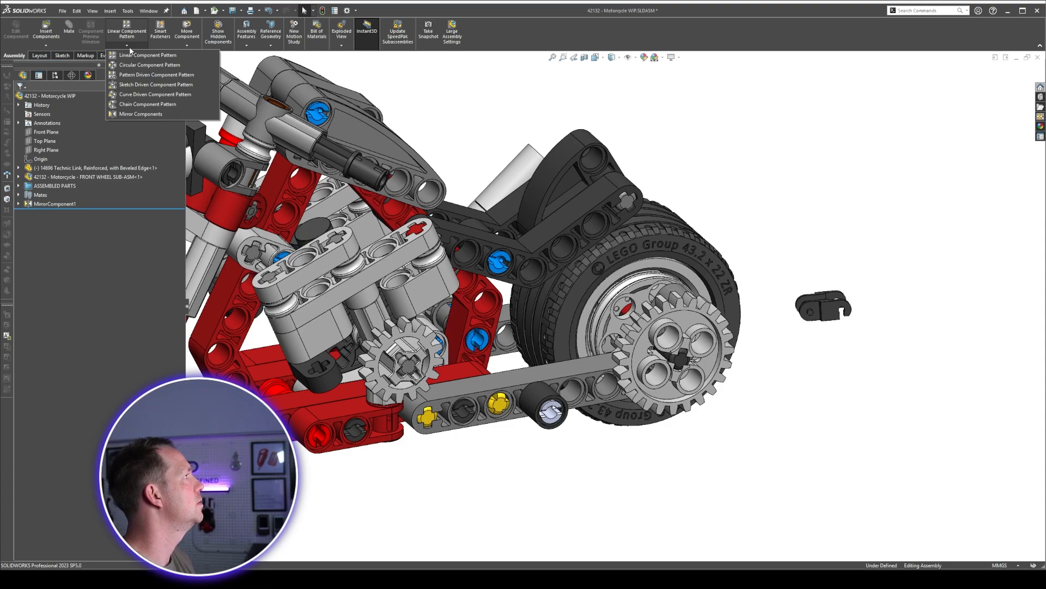
click(248, 46)
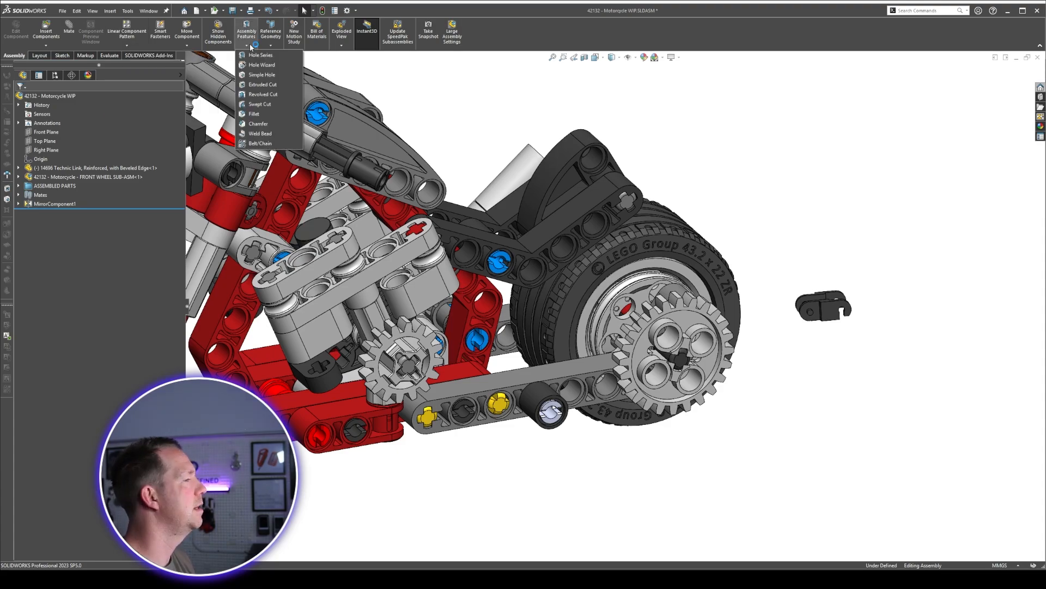
click(261, 144)
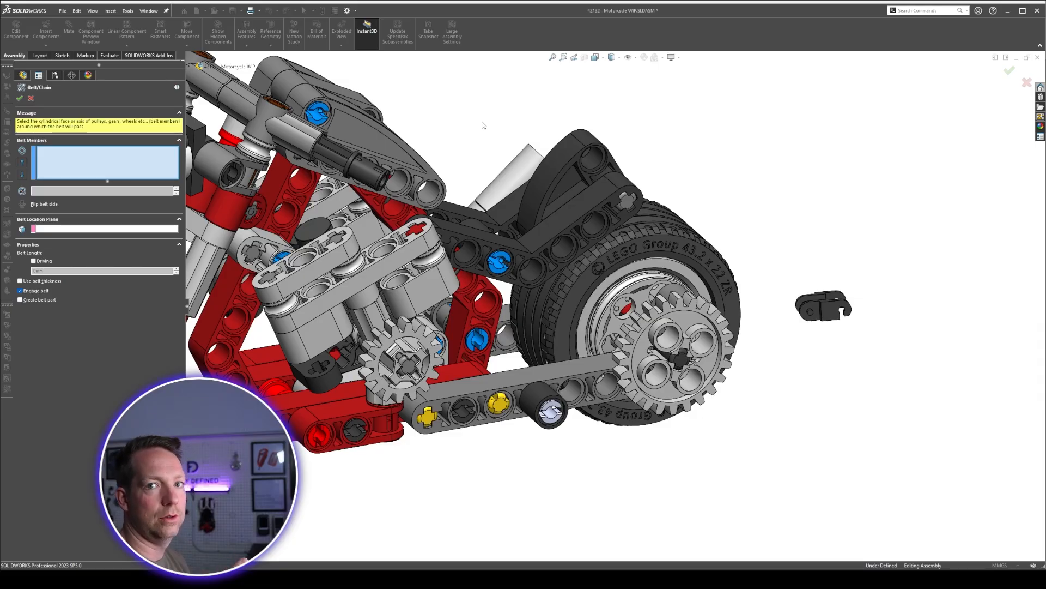
scroll(390, 425, down, 3)
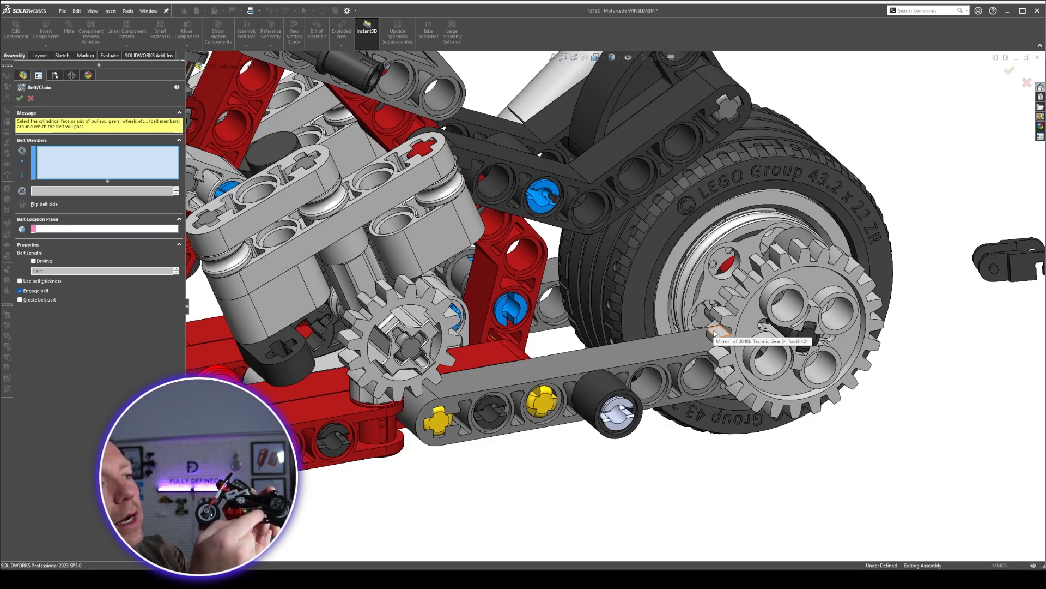
scroll(613, 472, down, 3)
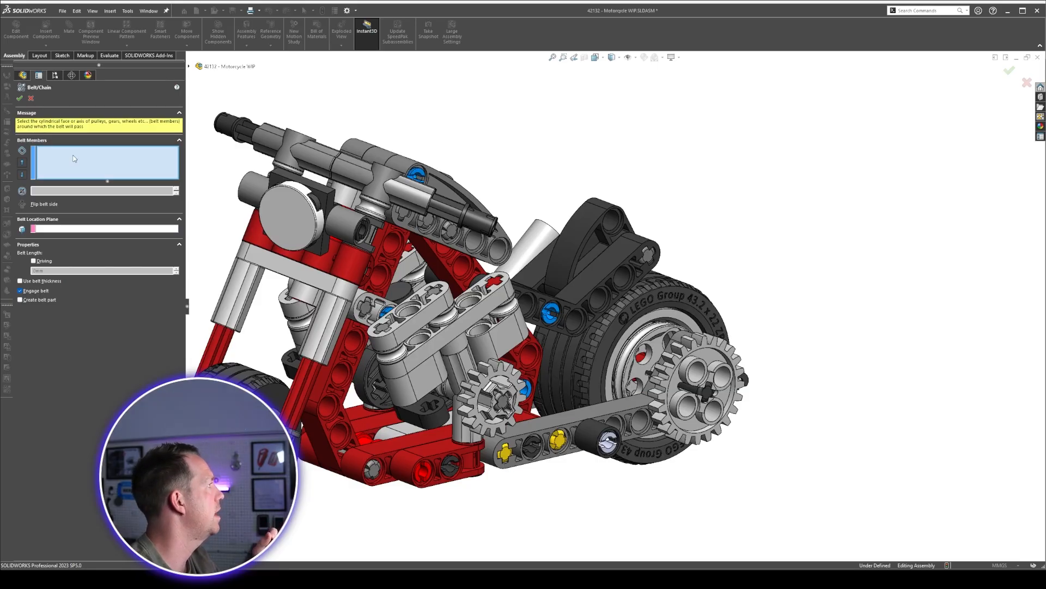
scroll(539, 436, up, 3)
scroll(496, 332, up, 2)
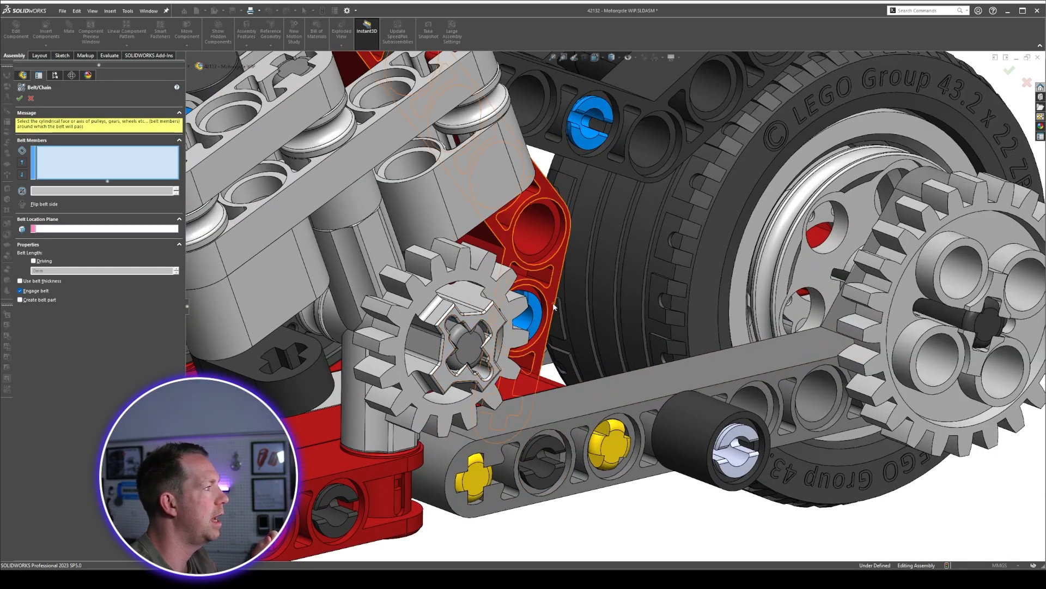
click(408, 305)
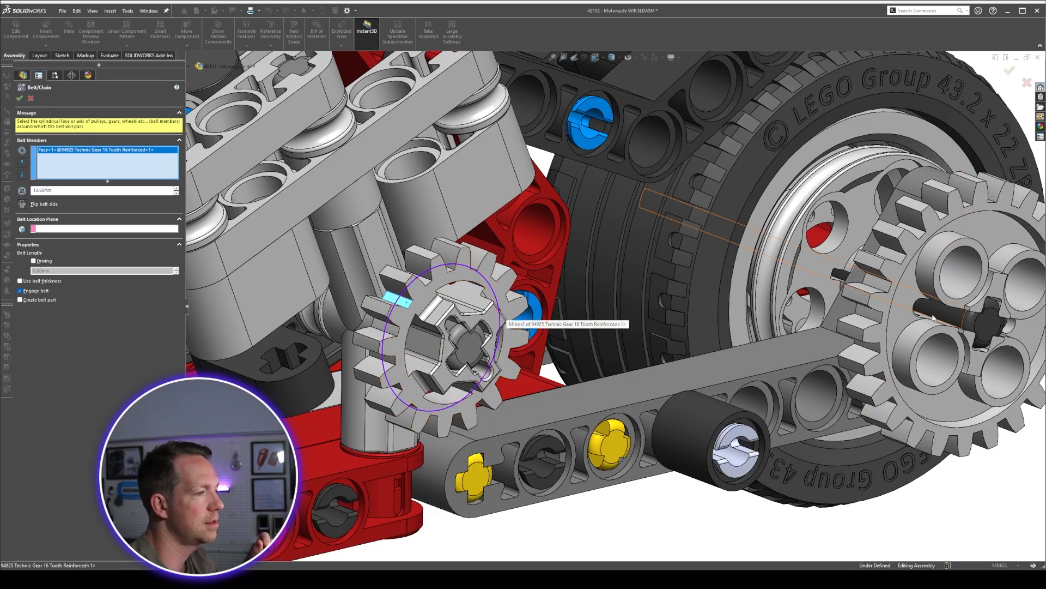
click(920, 235)
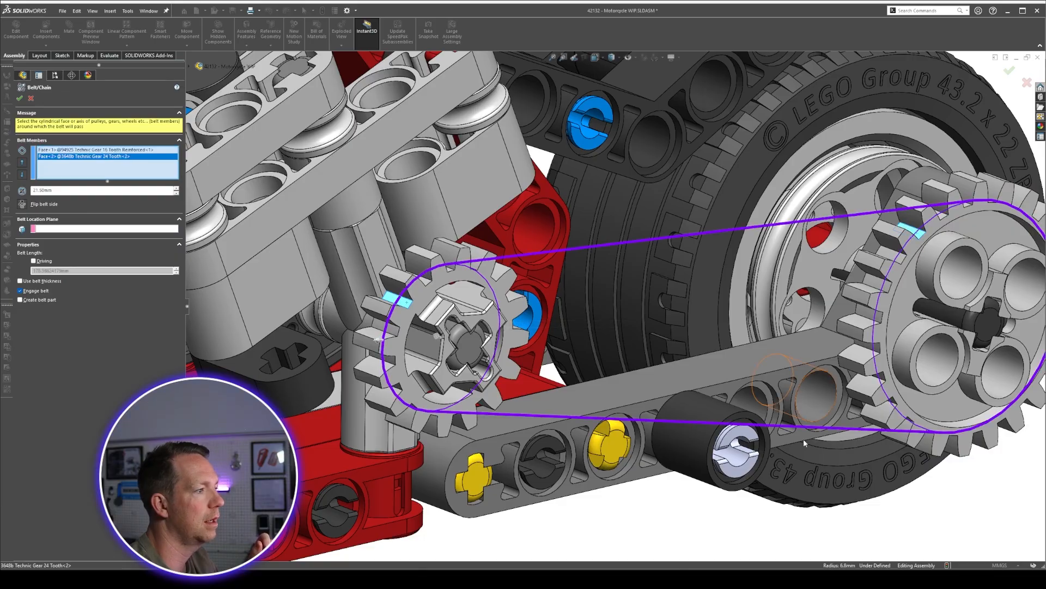
Add the 18654 round pin connector as third belt member and flip the belt side so the chain passes over it.
scroll(803, 439, down, 2)
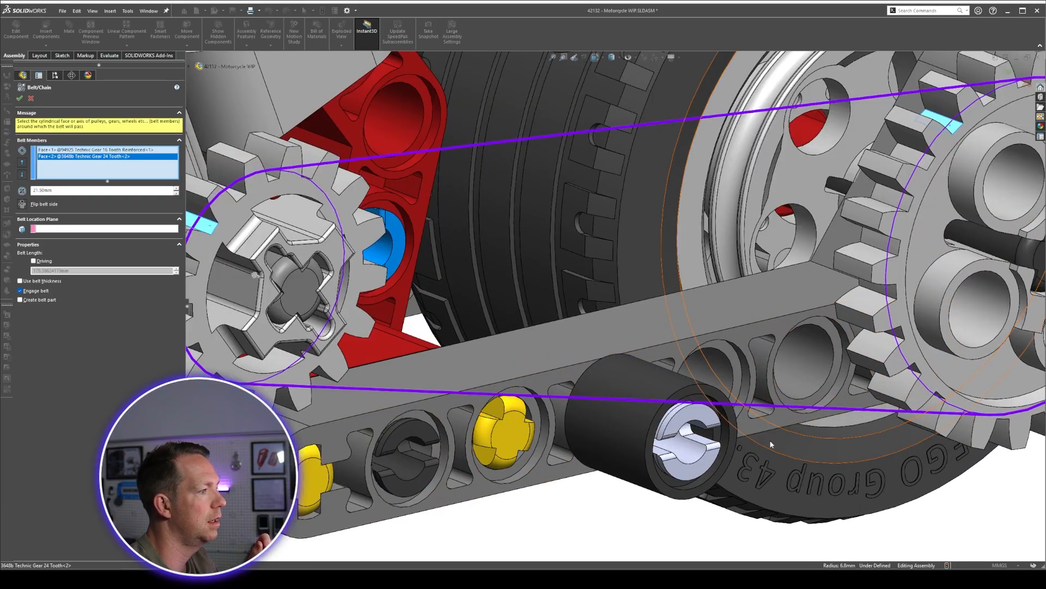
click(641, 385)
scroll(639, 381, up, 2)
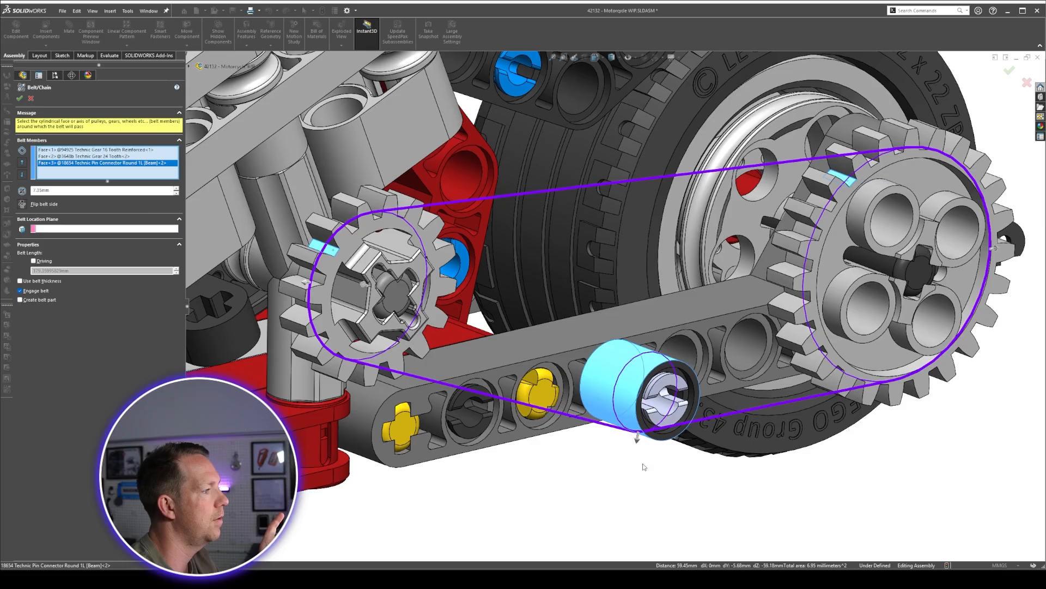
click(637, 439)
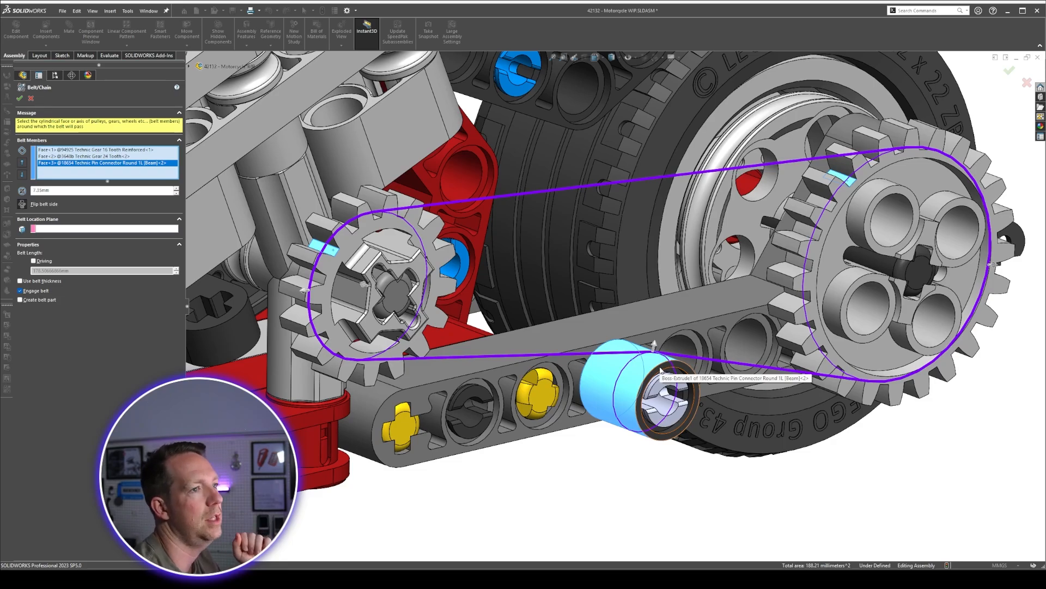
Set the belt location plane to the Front plane of the 94925 16-tooth gear.
scroll(661, 371, up, 5)
middle_drag(661, 371, 735, 341)
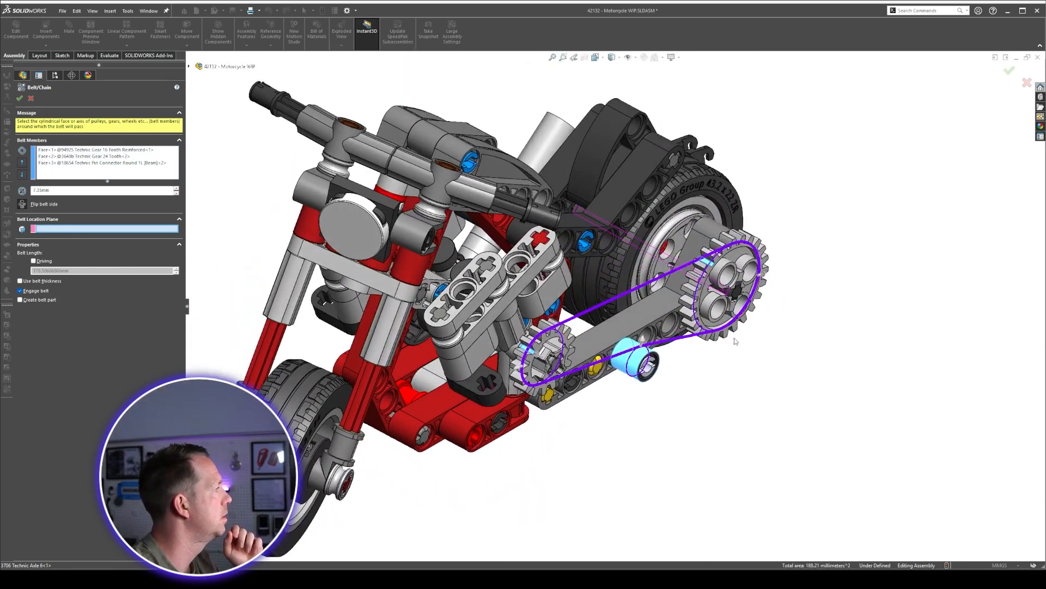
click(190, 66)
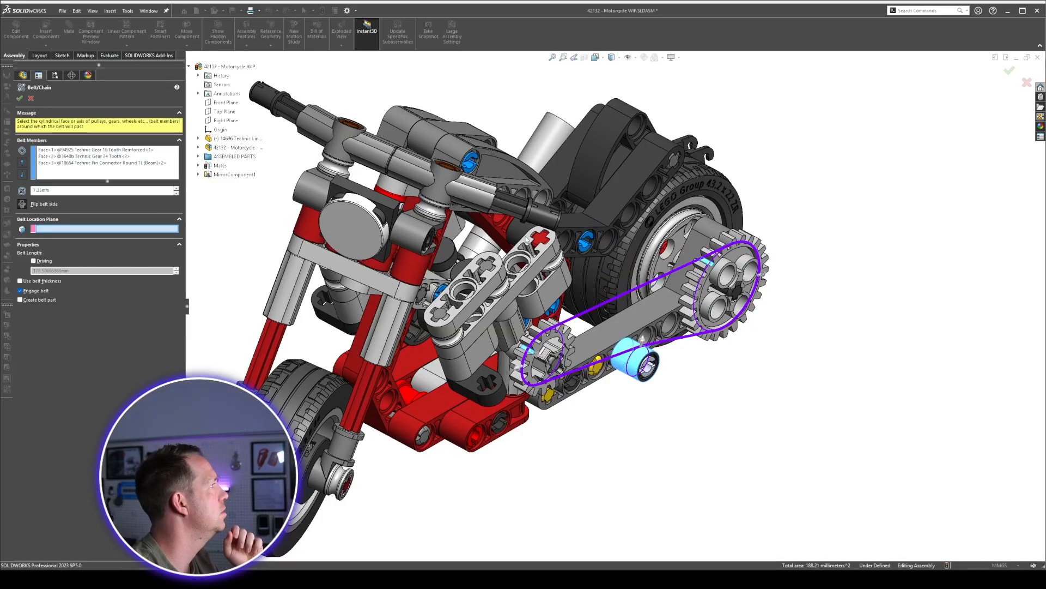
click(198, 157)
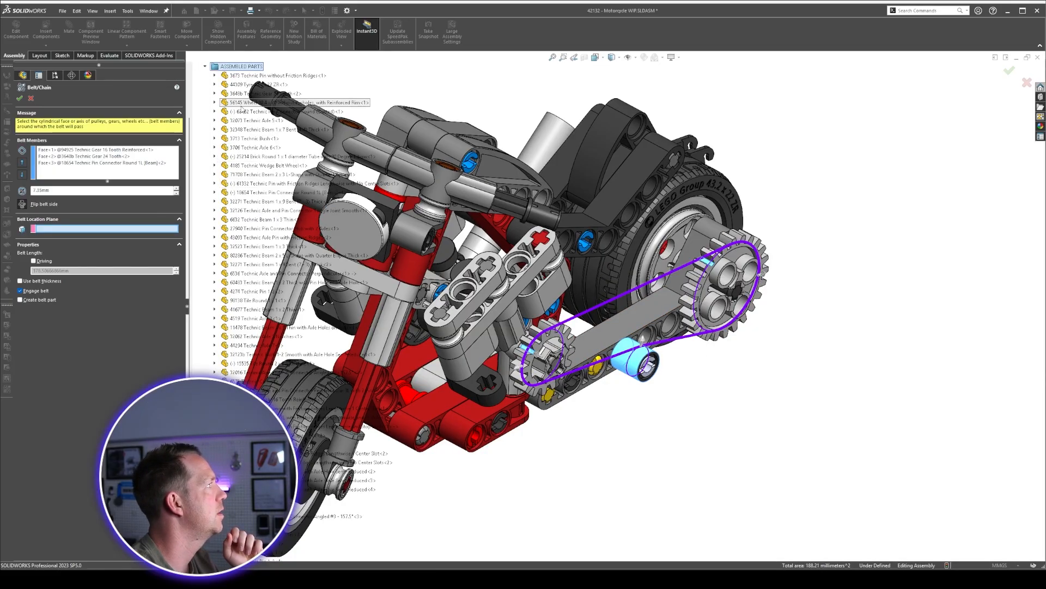
scroll(728, 420, down, 1)
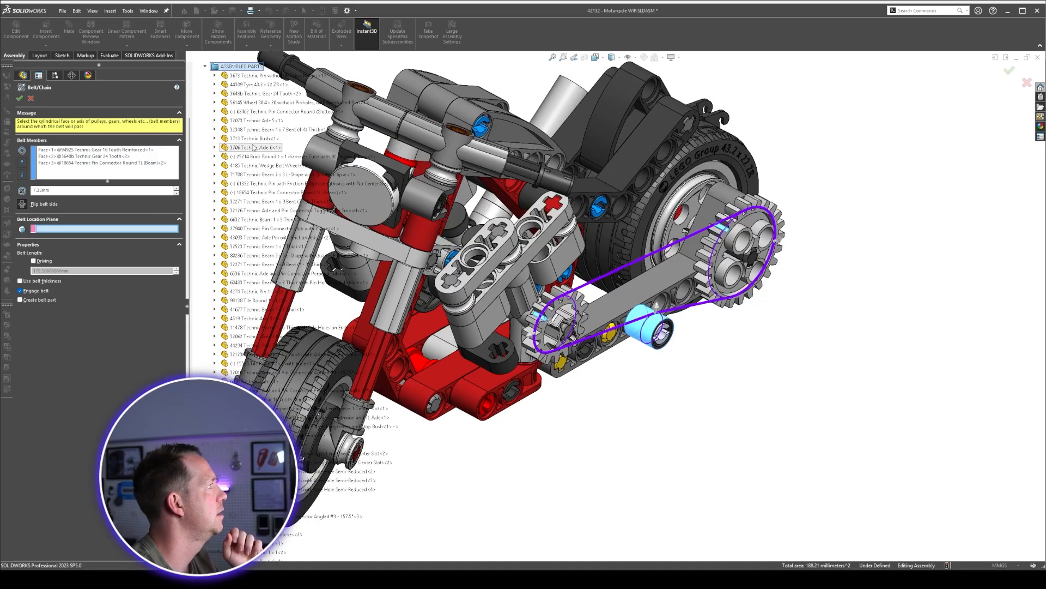
scroll(883, 360, up, 3)
scroll(218, 331, up, 1)
scroll(218, 329, down, 15)
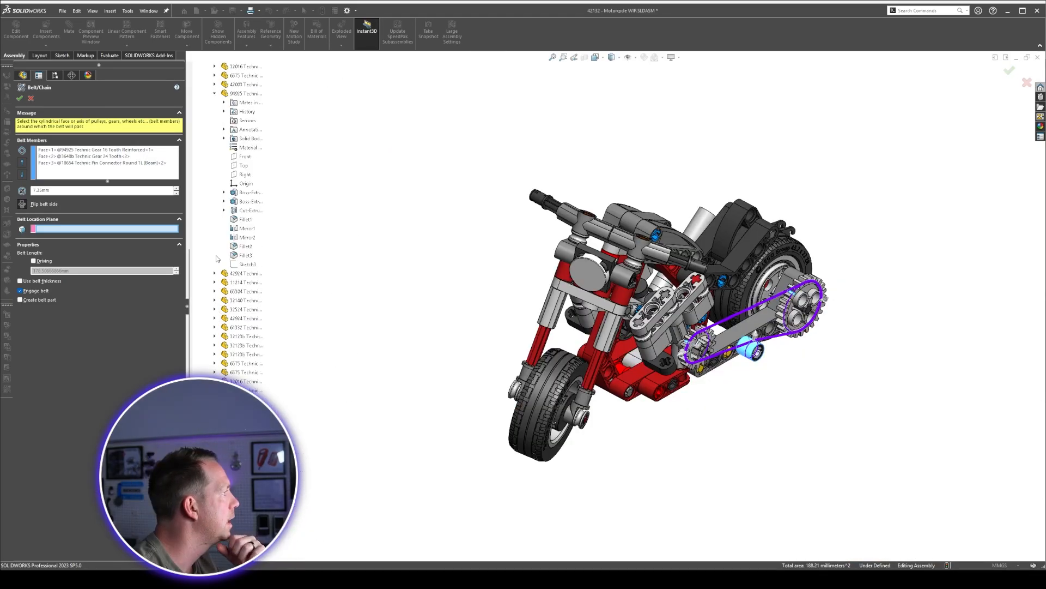
middle_drag(731, 349, 839, 370)
click(247, 158)
middle_drag(745, 320, 740, 225)
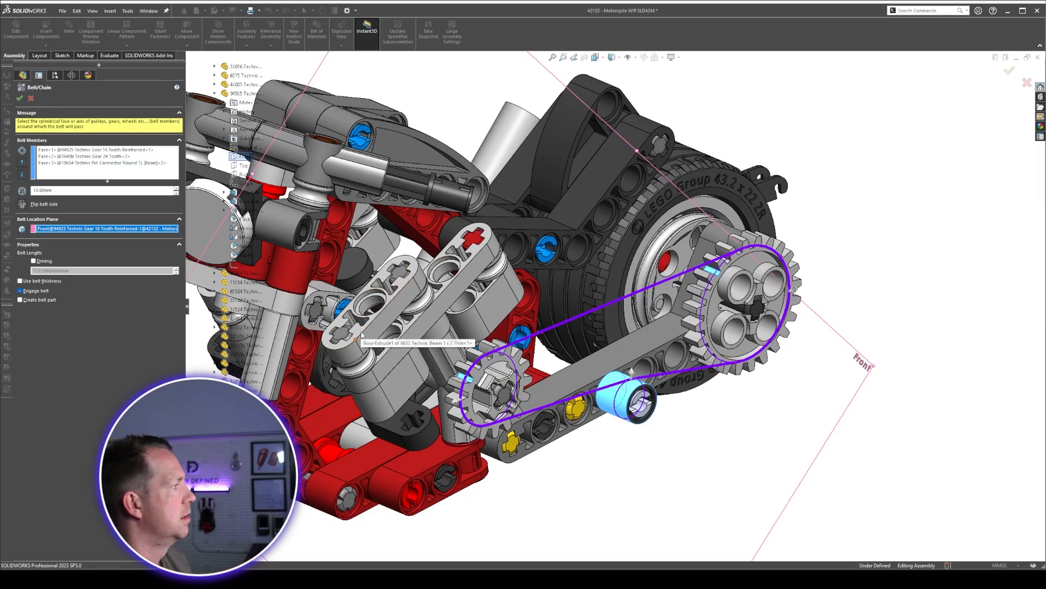
key(f)
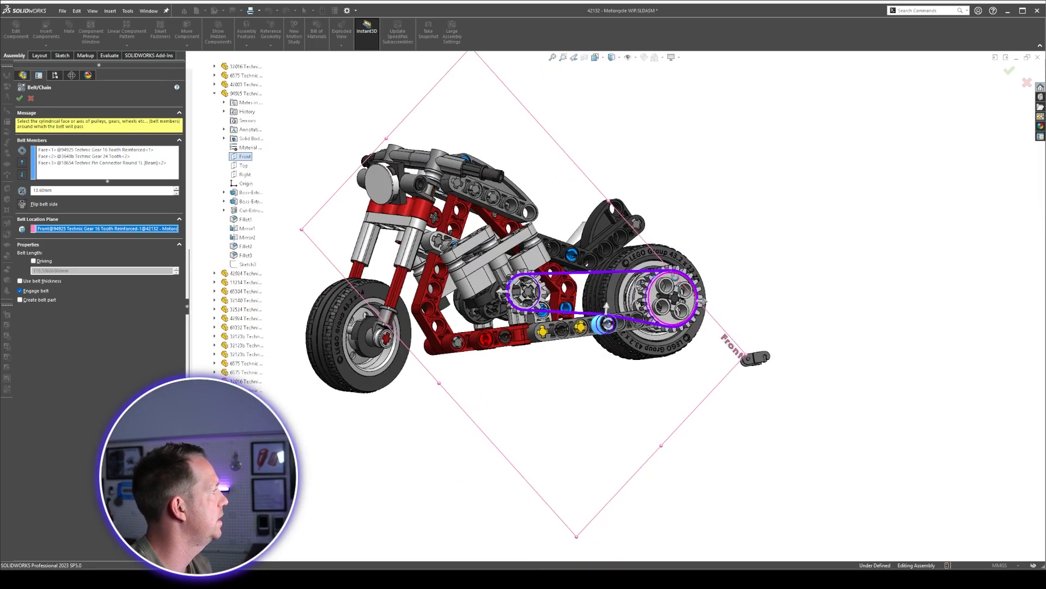
scroll(548, 239, down, 5)
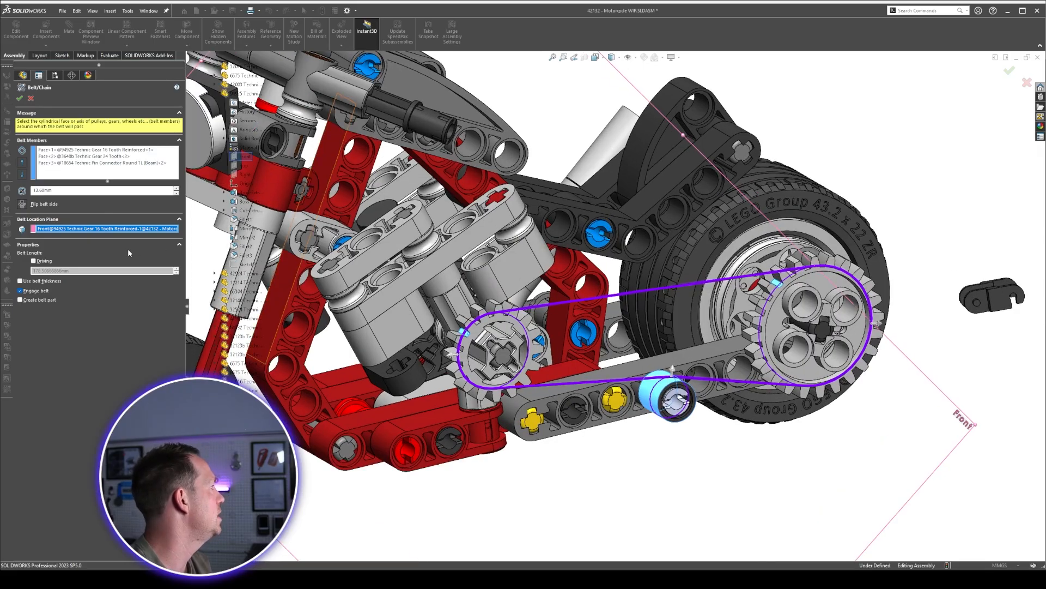
click(33, 261)
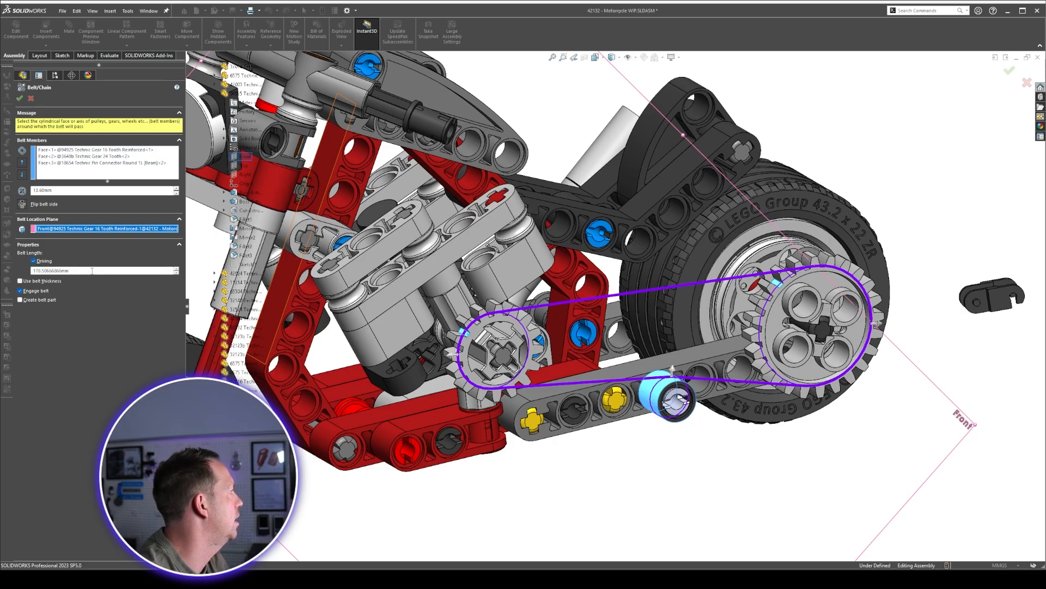
double_click(92, 270)
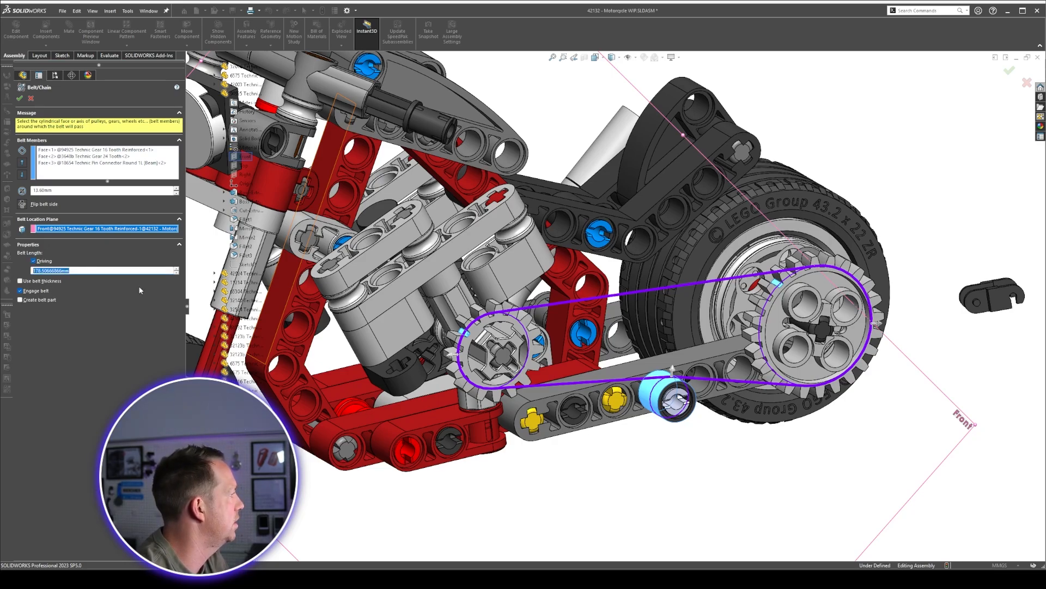
key(Return)
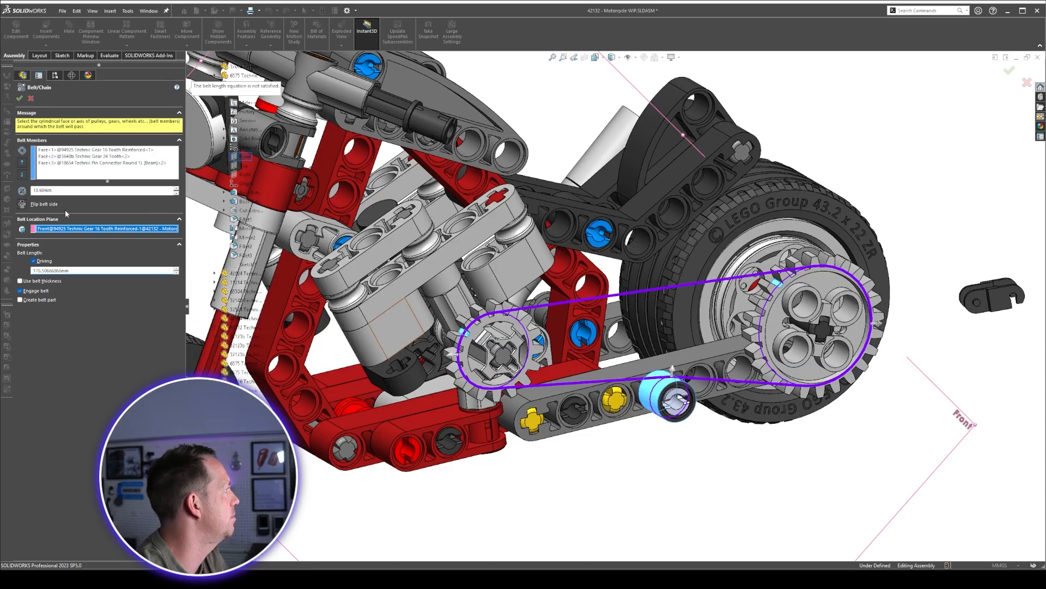
click(34, 262)
Set the belt diameter of the 94925 16-tooth gear to 16.2 mm, allowing for the thickness of the chain link.
click(59, 151)
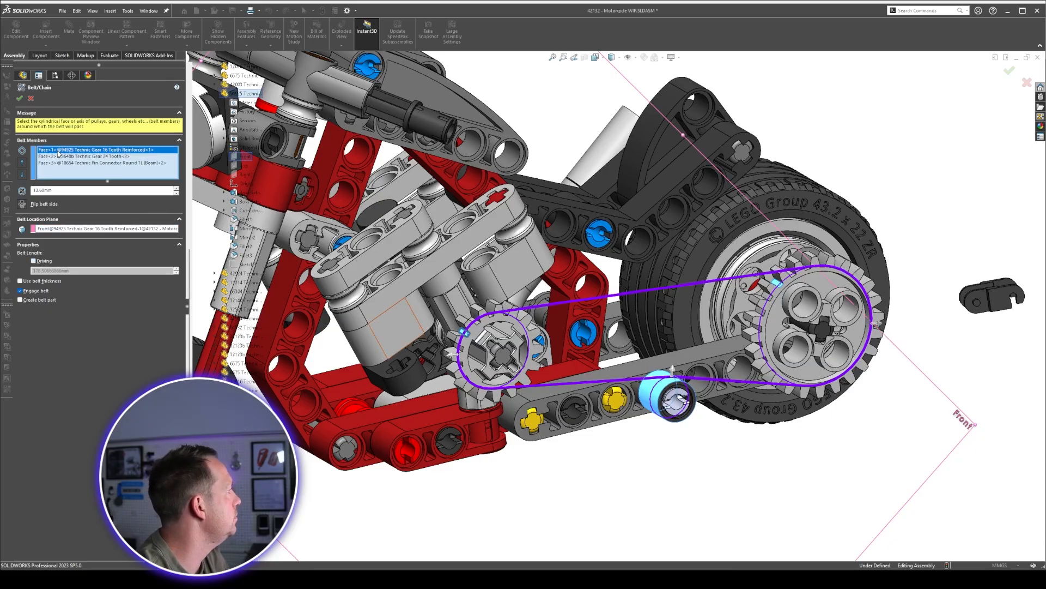
scroll(591, 273, up, 5)
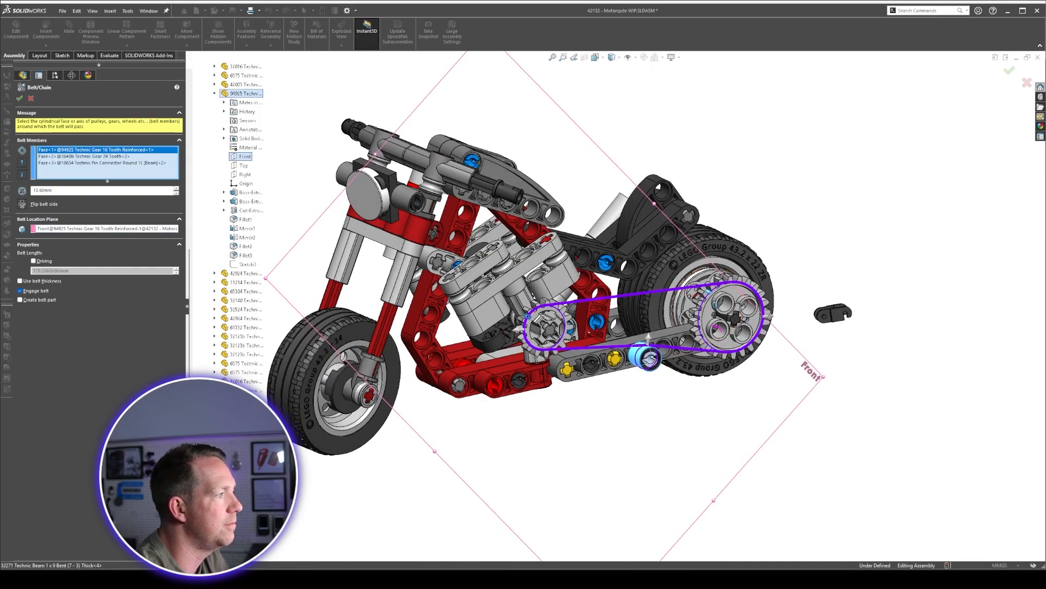
scroll(657, 316, down, 3)
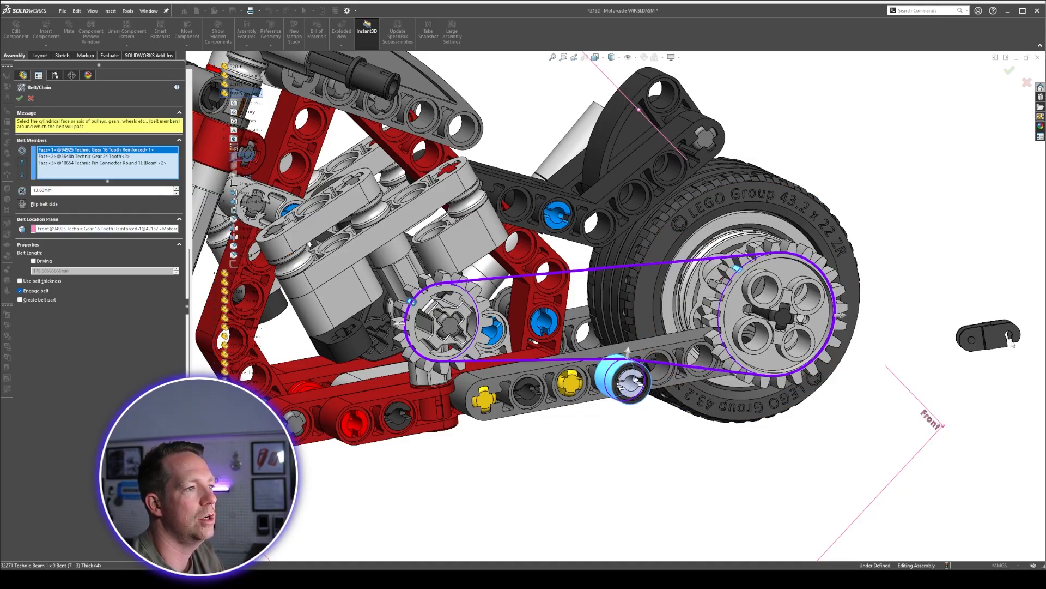
scroll(1013, 342, down, 10)
scroll(957, 265, down, 2)
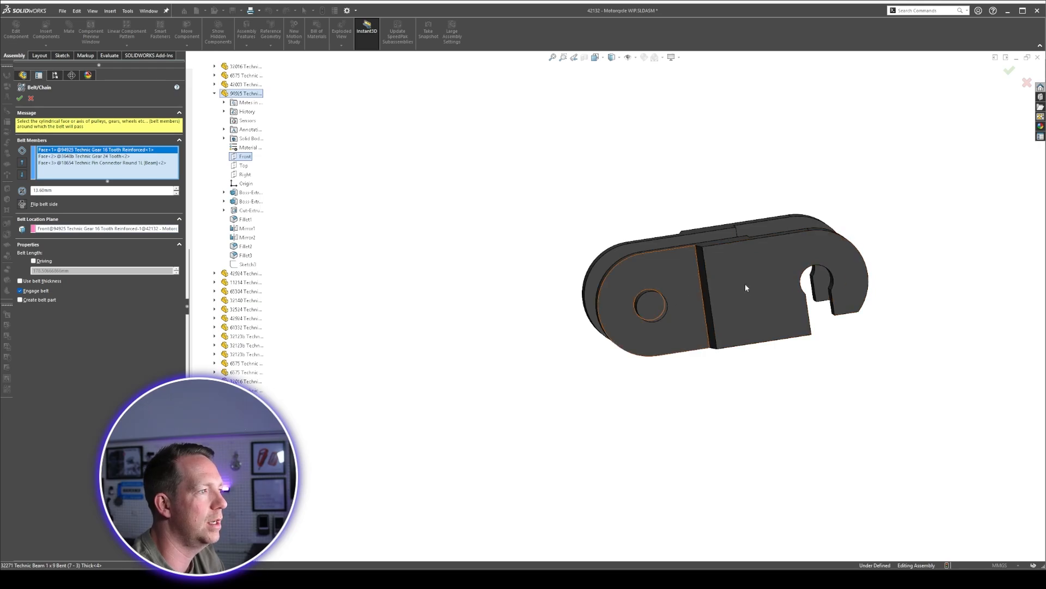
scroll(719, 378, up, 1)
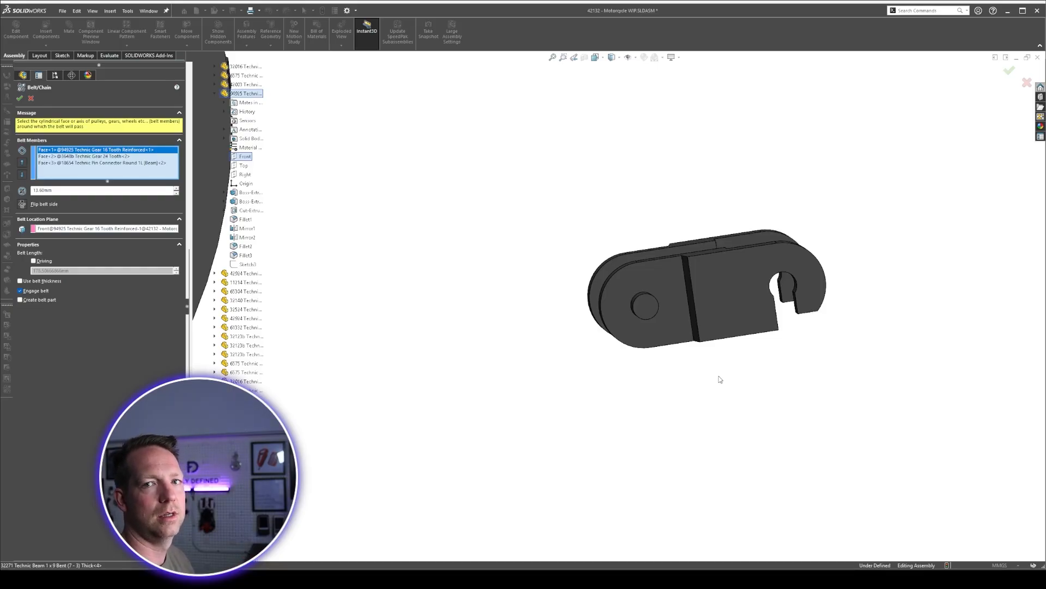
scroll(872, 330, up, 9)
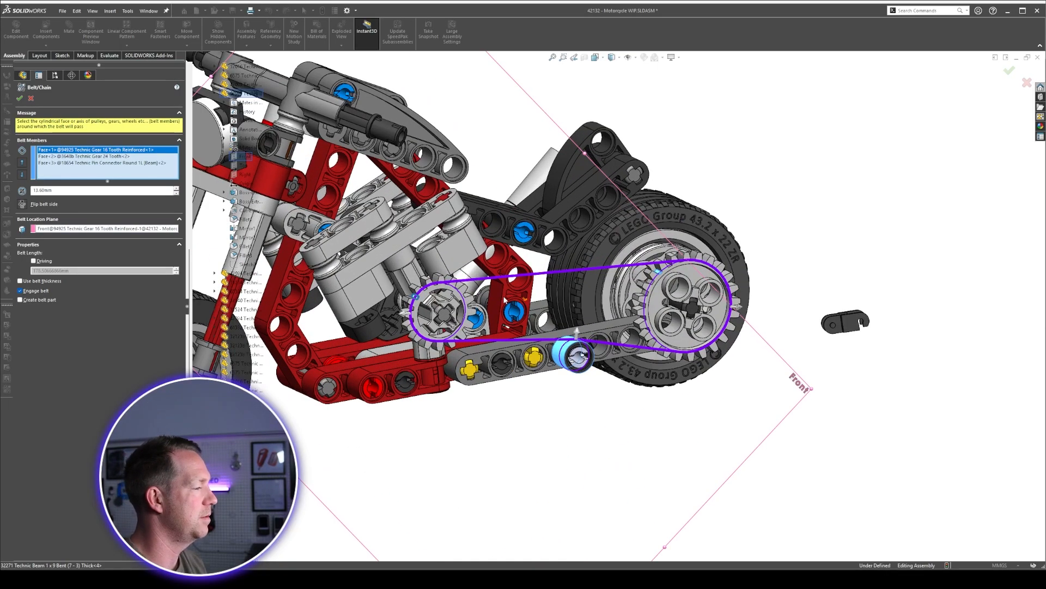
scroll(475, 290, down, 3)
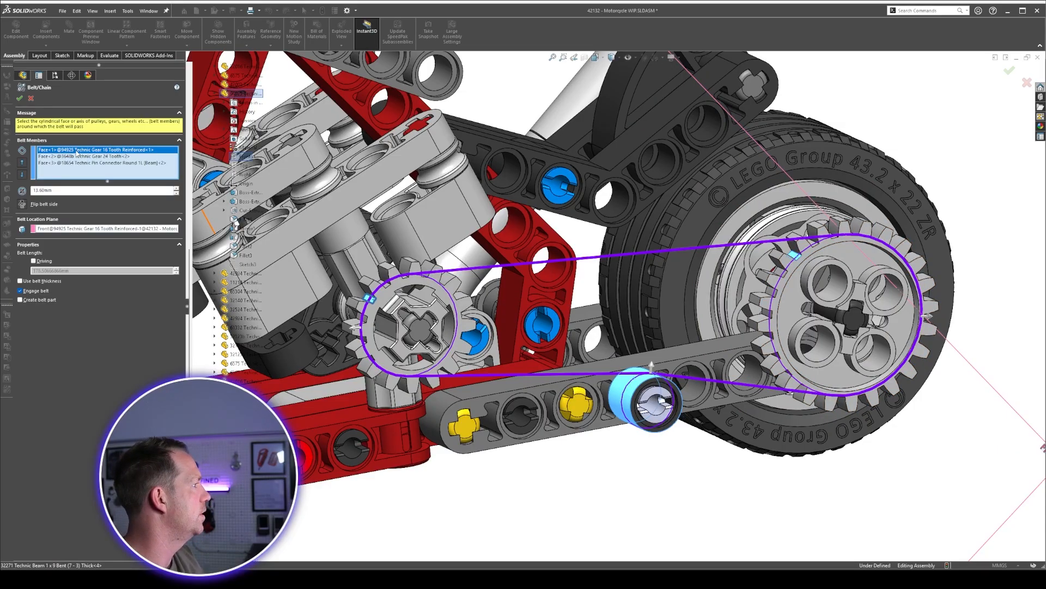
click(42, 190)
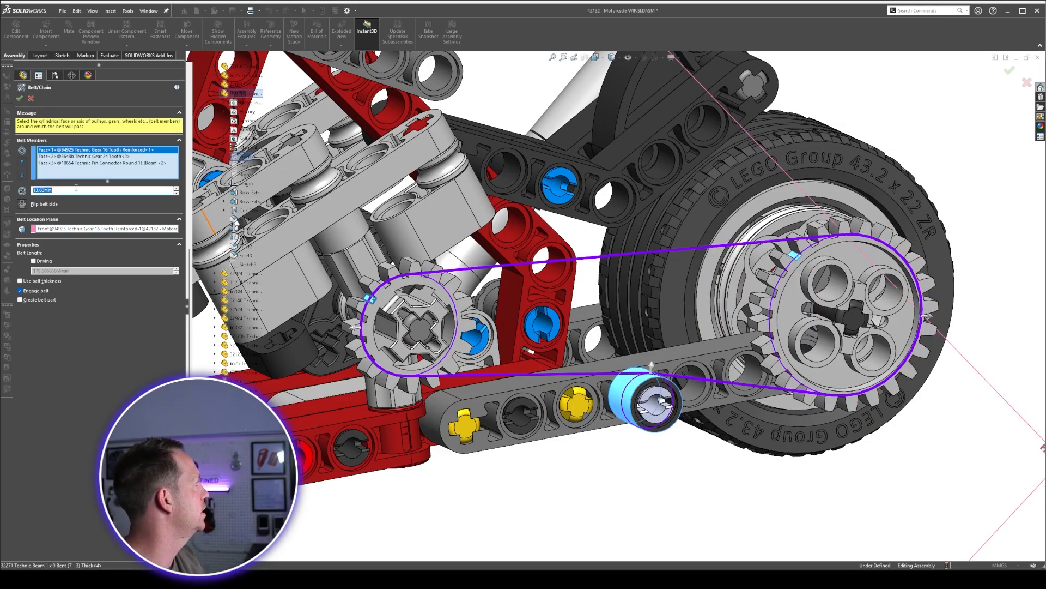
text(16.2)
key(Return)
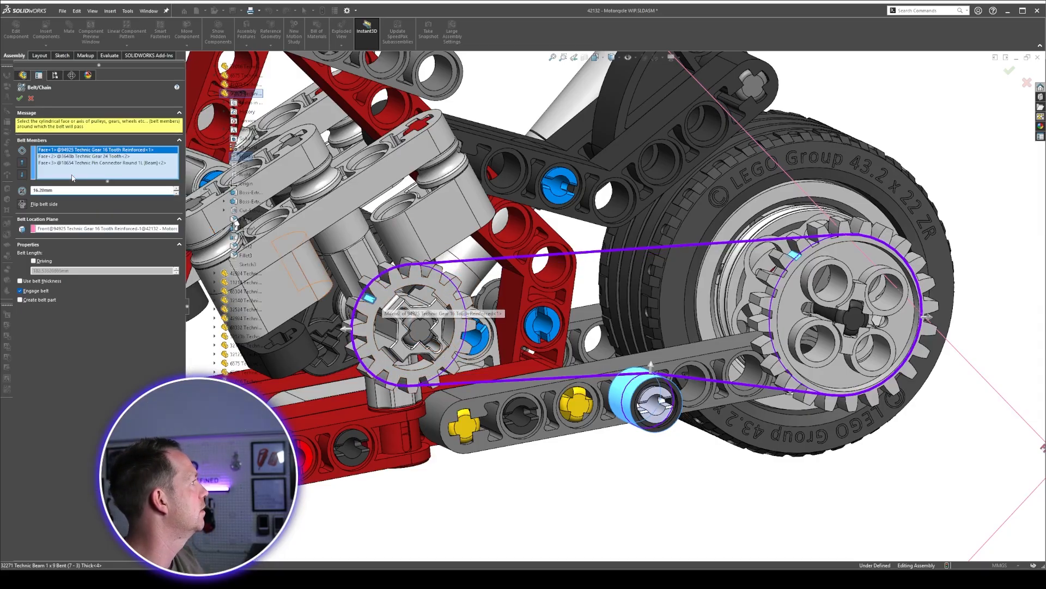
Set the belt diameter of the 3648b 24-tooth gear to 24.52 mm.
click(65, 156)
double_click(53, 190)
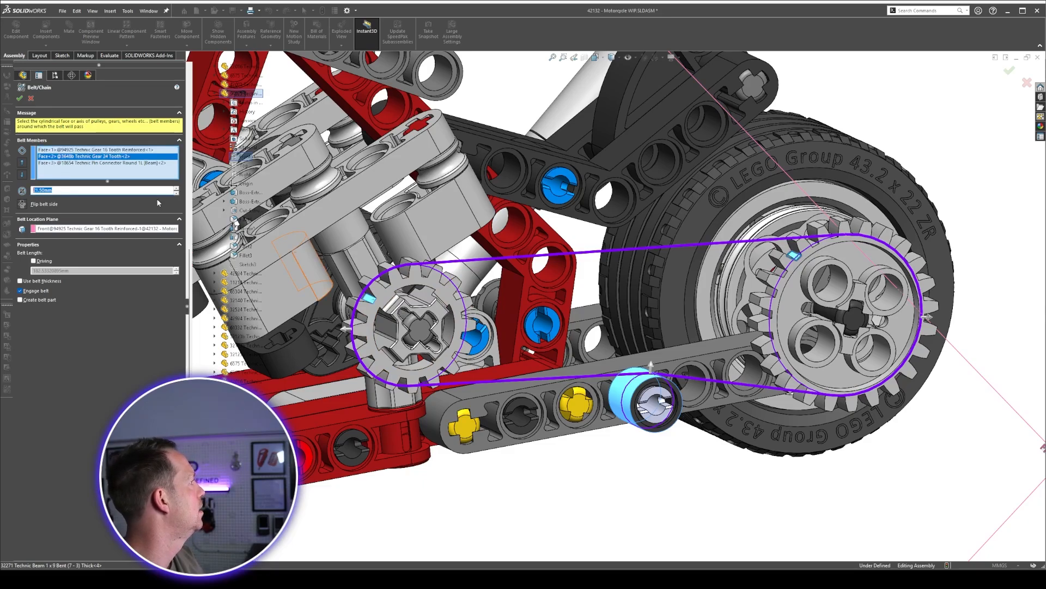
text(24.52)
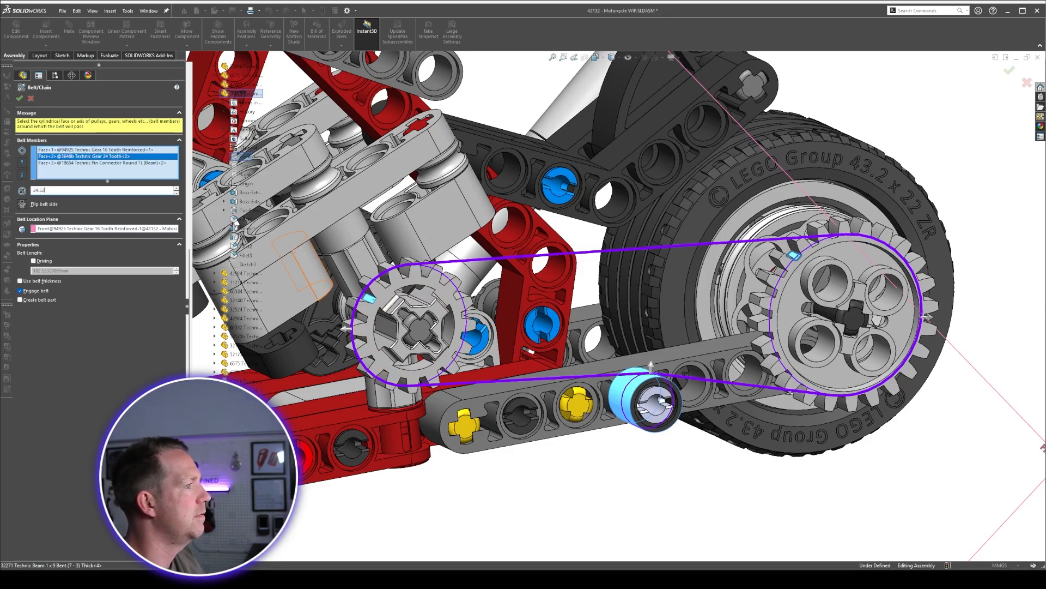
key(Return)
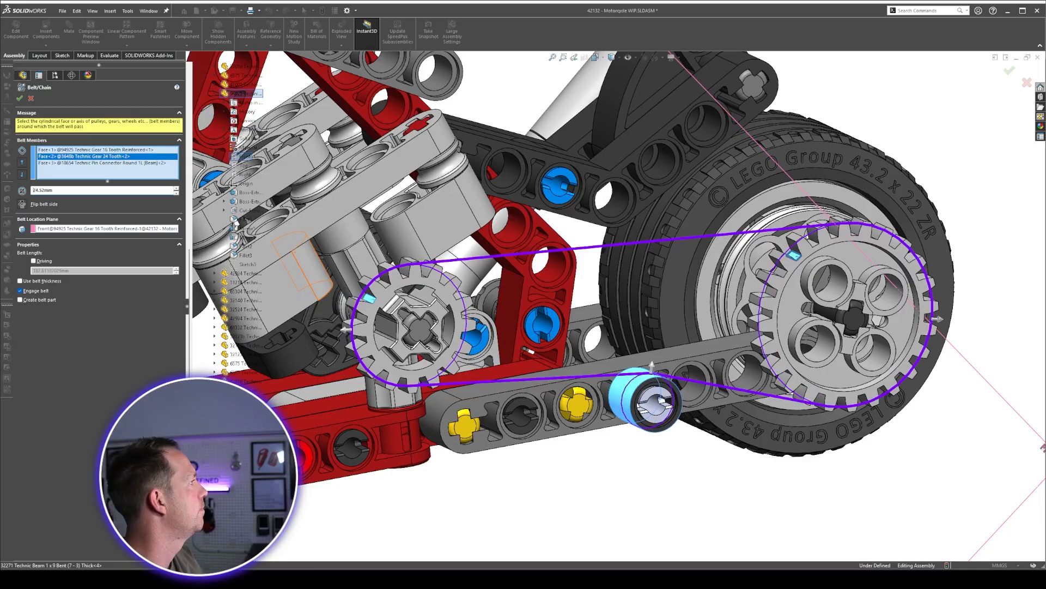
Set the belt diameter of the 18654 round pin connector to 12.5 mm.
click(90, 163)
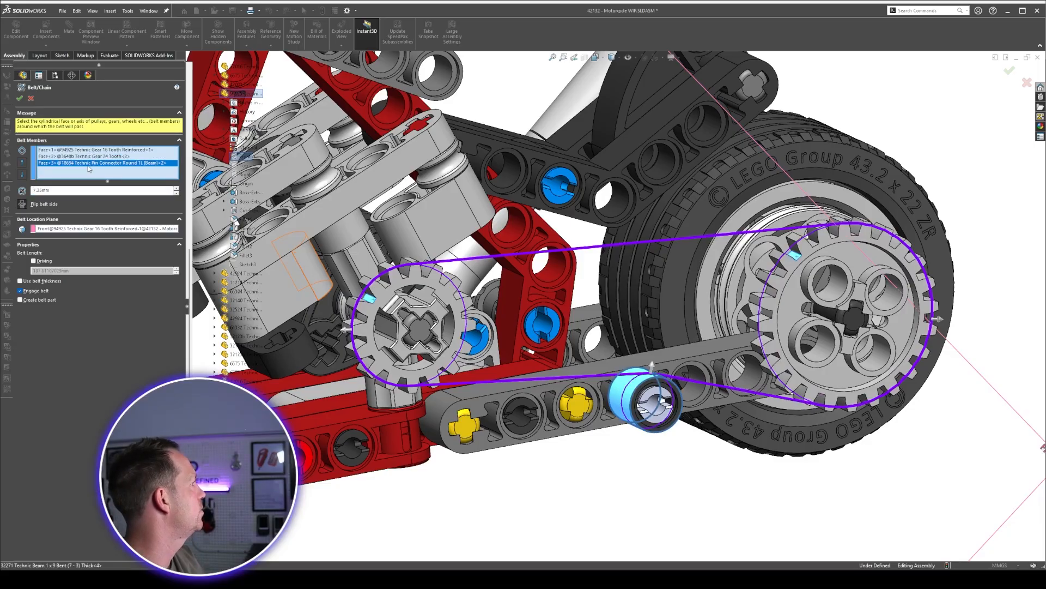
double_click(60, 190)
text(1)
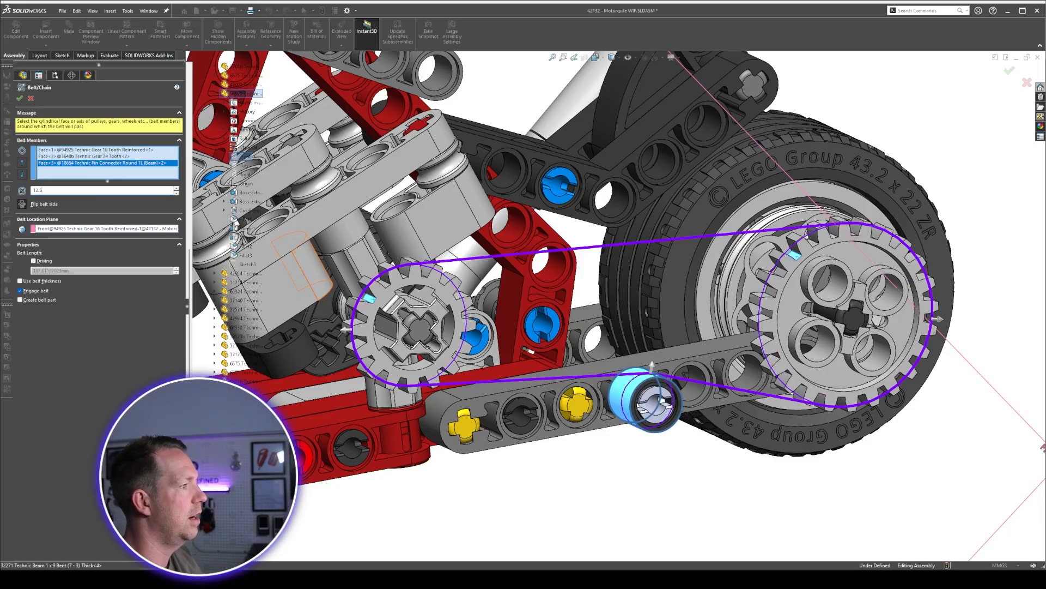
text(2.5)
key(Return)
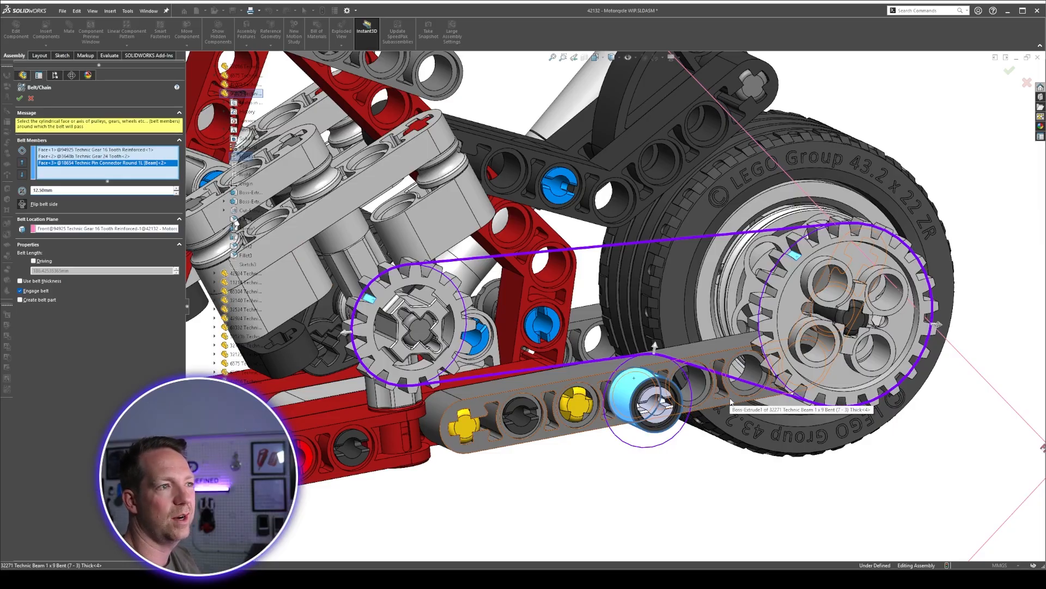
Complete the Belt/Chain feature and review its warning details.
scroll(931, 287, up, 4)
scroll(884, 346, down, 5)
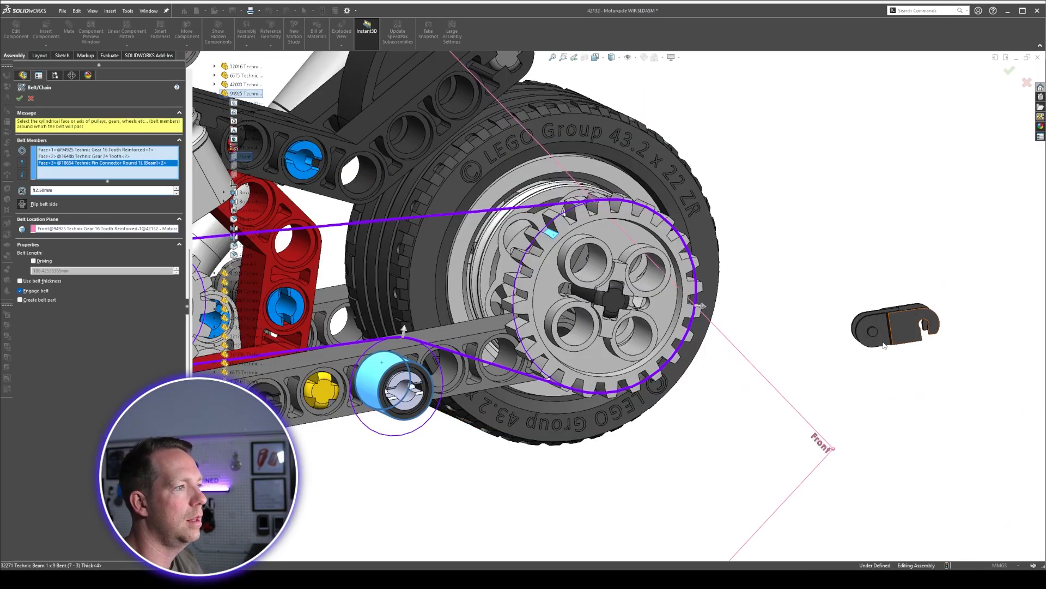
click(20, 98)
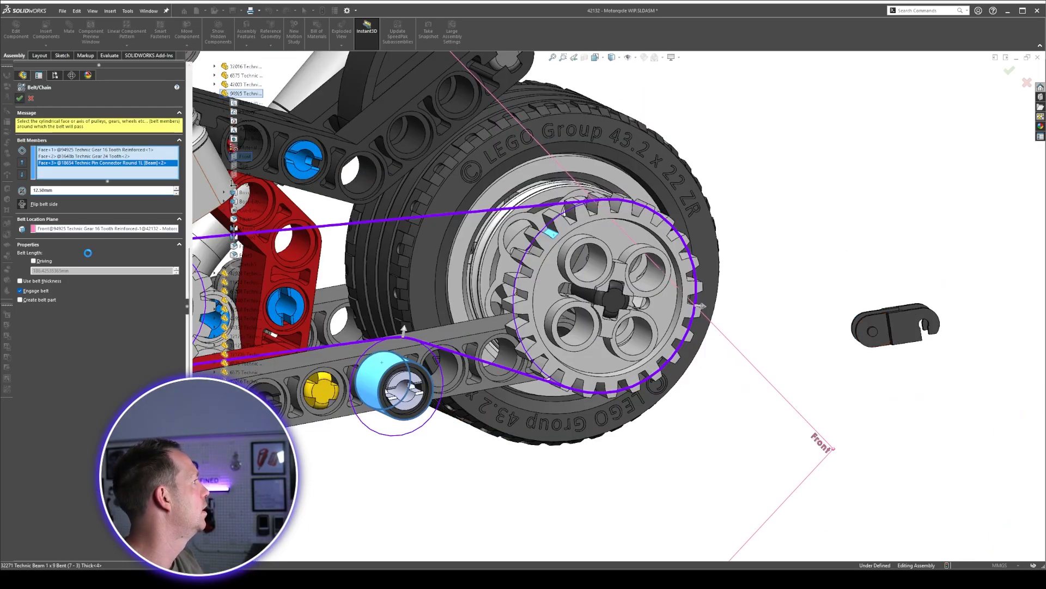
scroll(355, 427, up, 4)
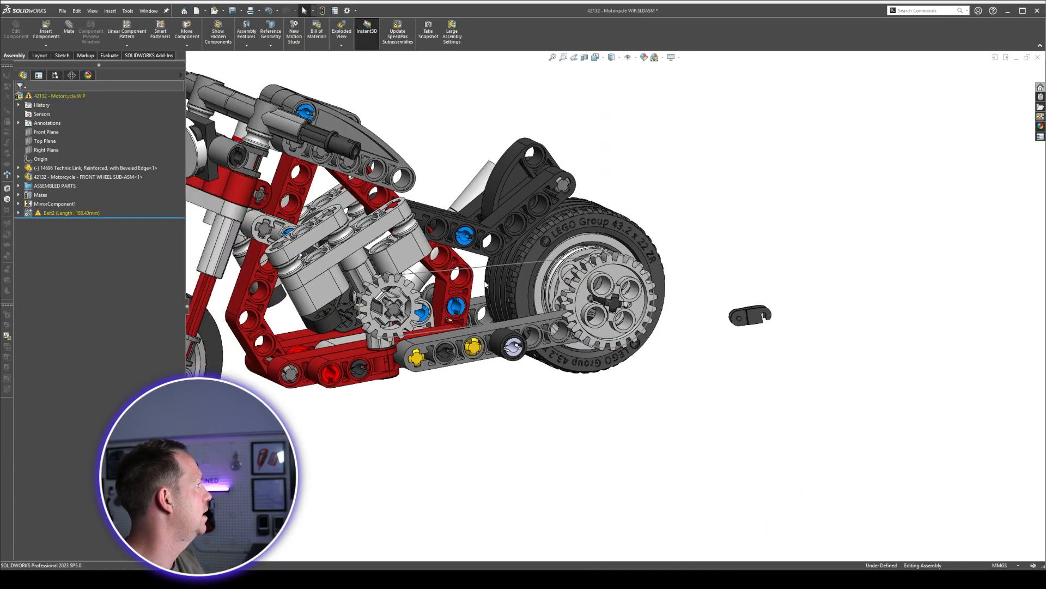
middle_drag(354, 427, 400, 422)
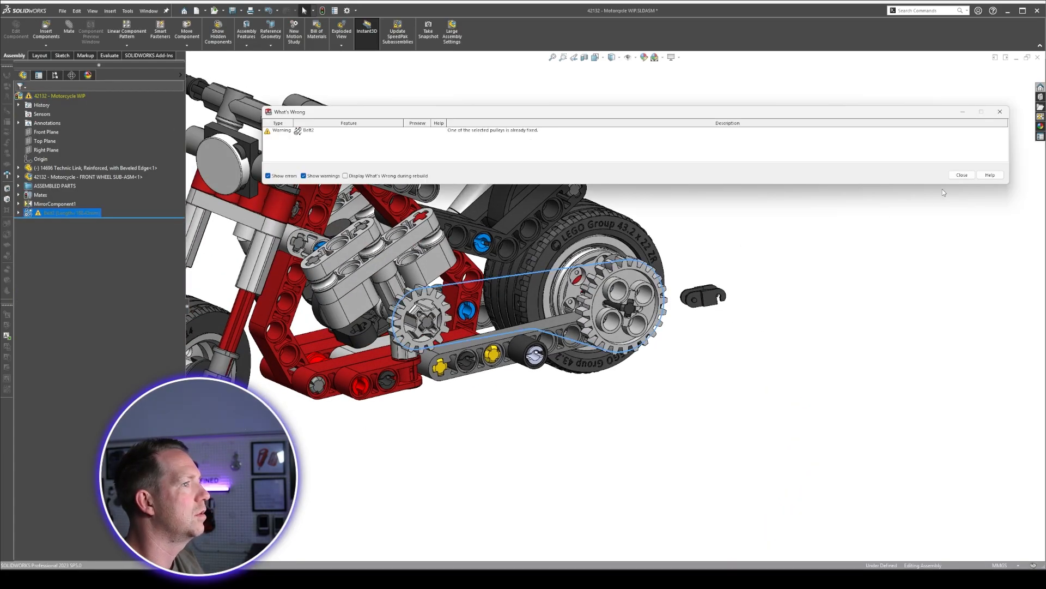
click(962, 175)
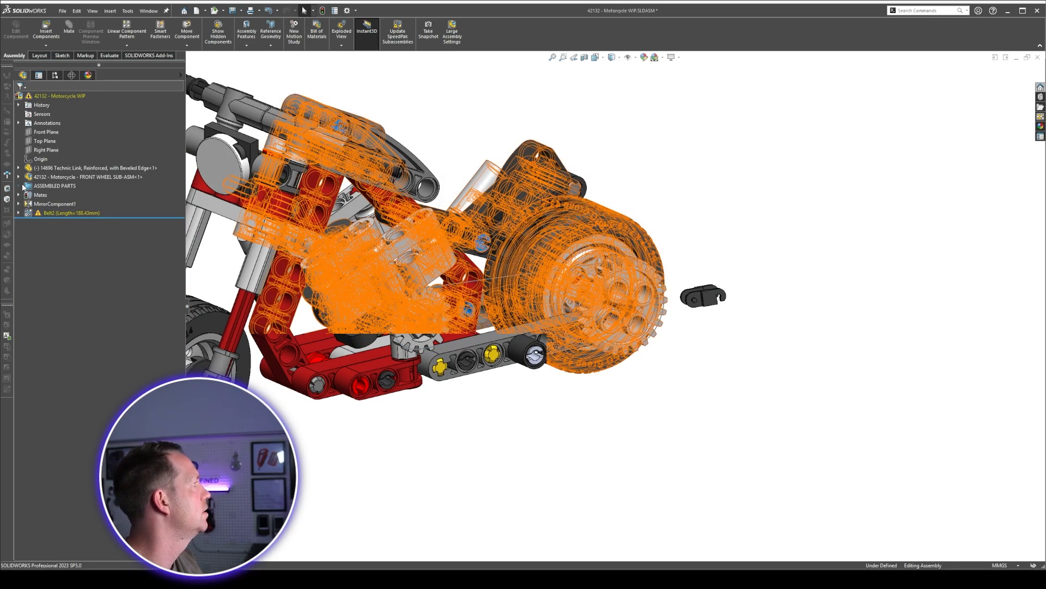
Check the 24-tooth gear in the assembled parts folder for remaining freedom of movement.
click(23, 187)
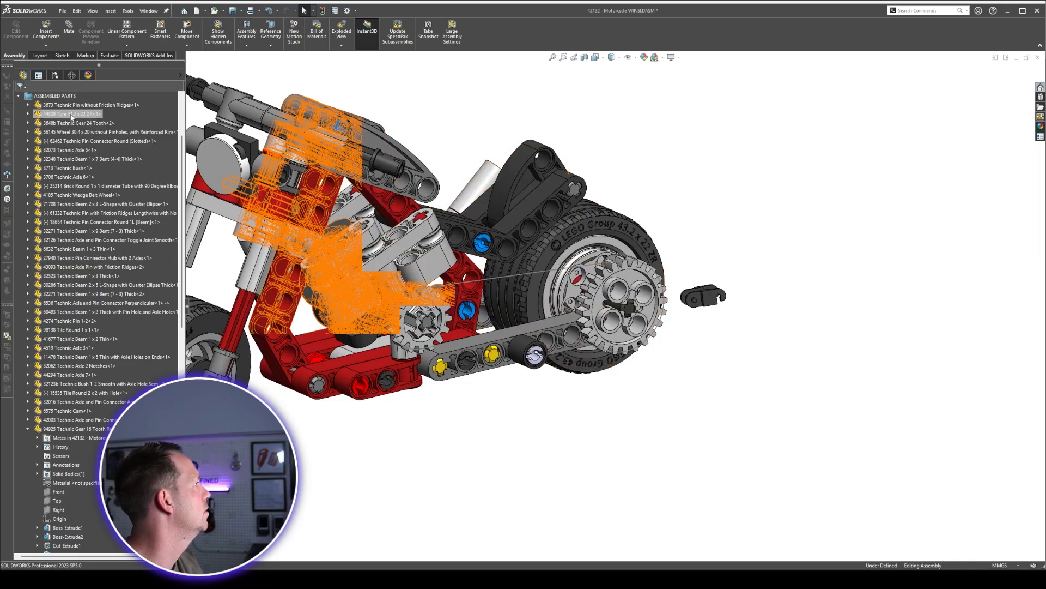
click(28, 429)
scroll(149, 359, down, 4)
scroll(150, 356, down, 5)
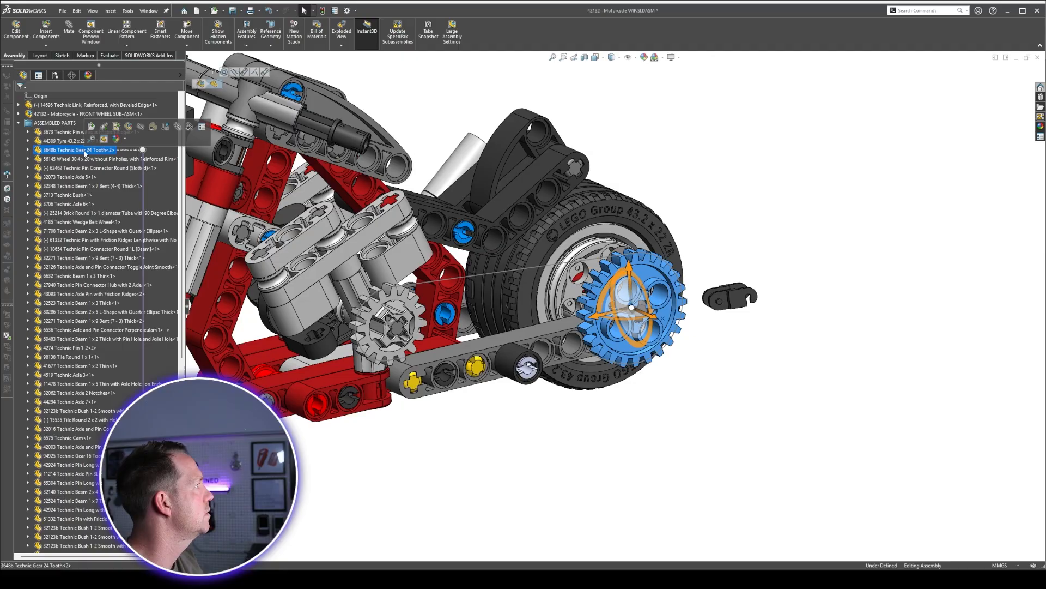
click(19, 123)
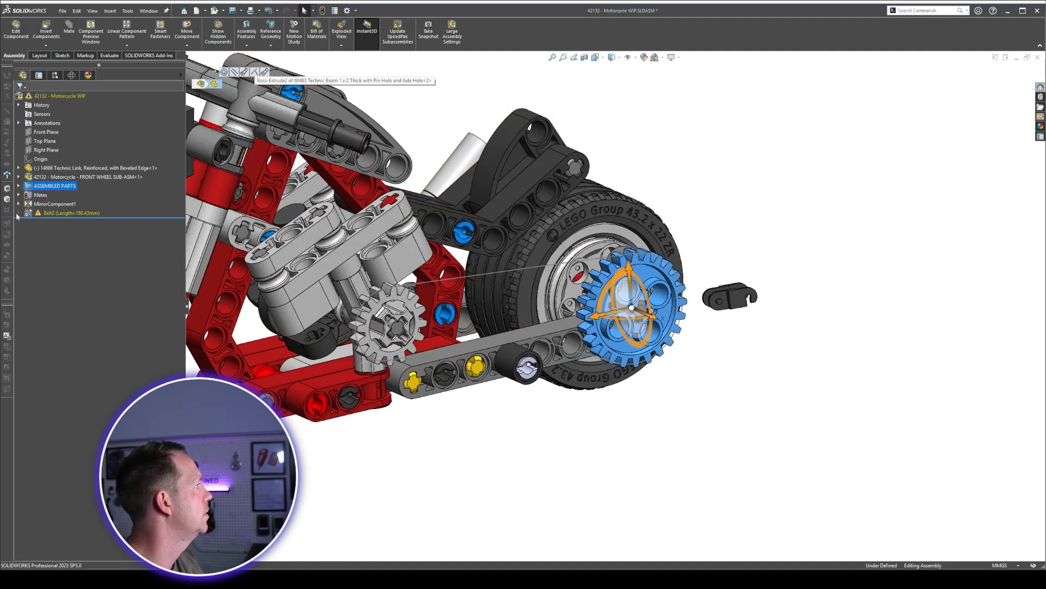
Check the belt mate at the end of the mates list and suppress the belt feature.
click(19, 196)
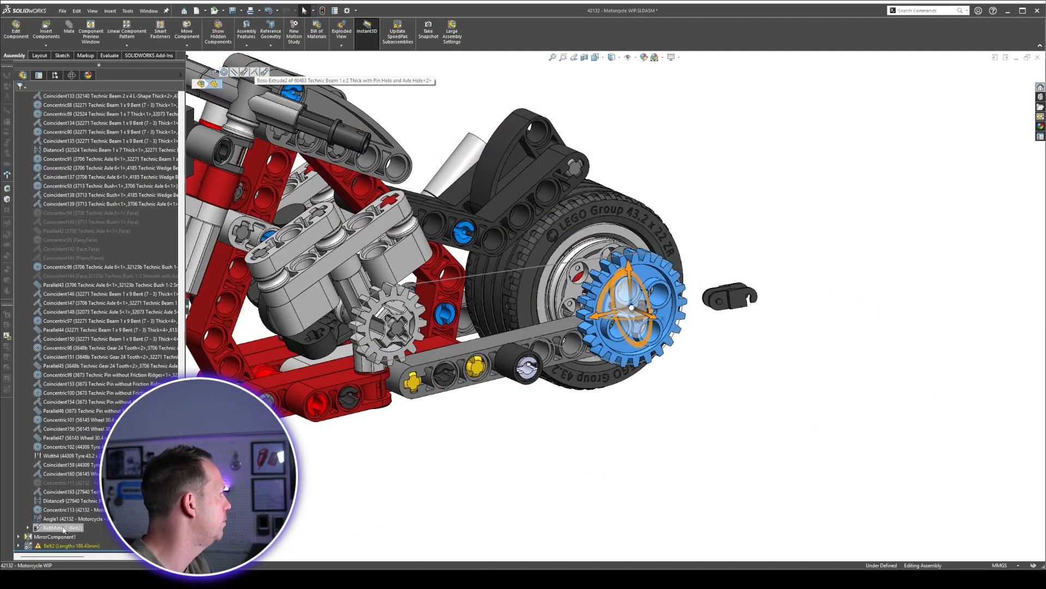
click(57, 529)
right_click(58, 528)
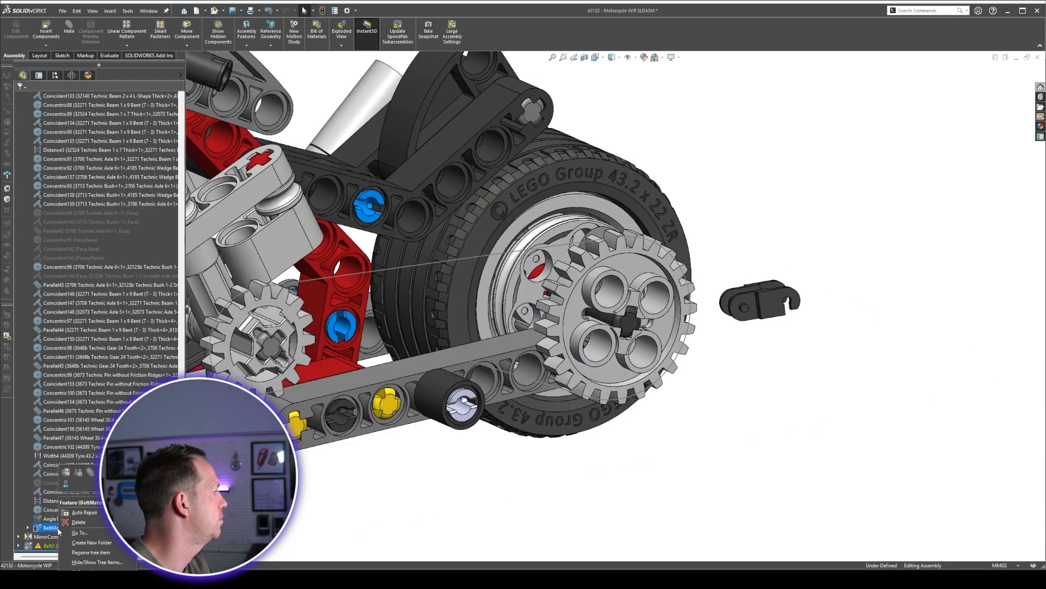
right_click(40, 547)
click(59, 408)
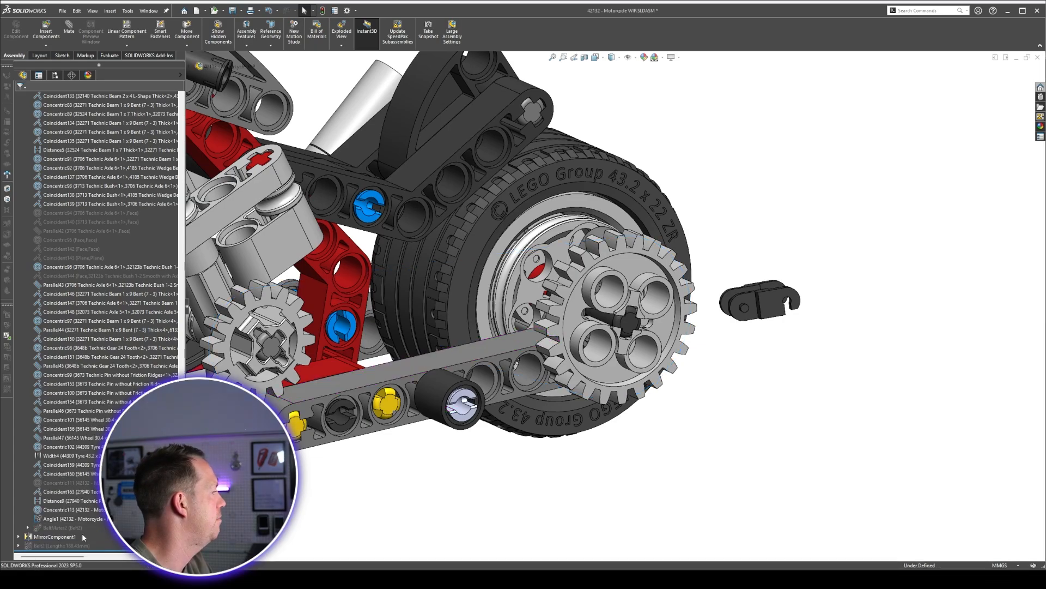
Test whether the 24-tooth gear, the 16-tooth gear and the round pin connector can rotate freely.
mouse_move(583, 297)
mouse_down()
mouse_move(579, 315)
mouse_move(585, 294)
mouse_move(581, 305)
mouse_up()
click(306, 324)
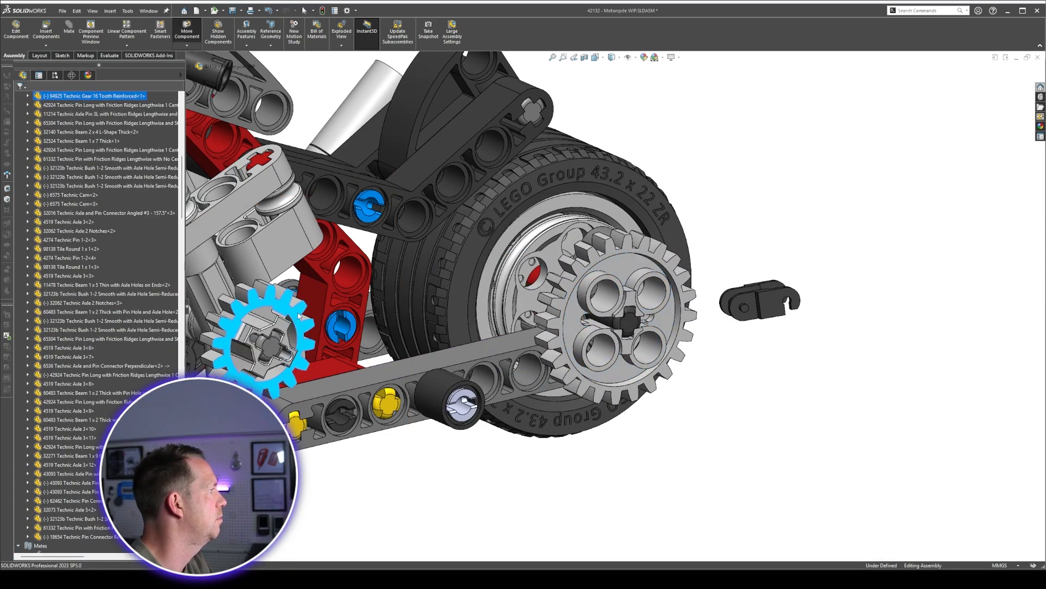
drag(559, 327, 560, 340)
click(441, 399)
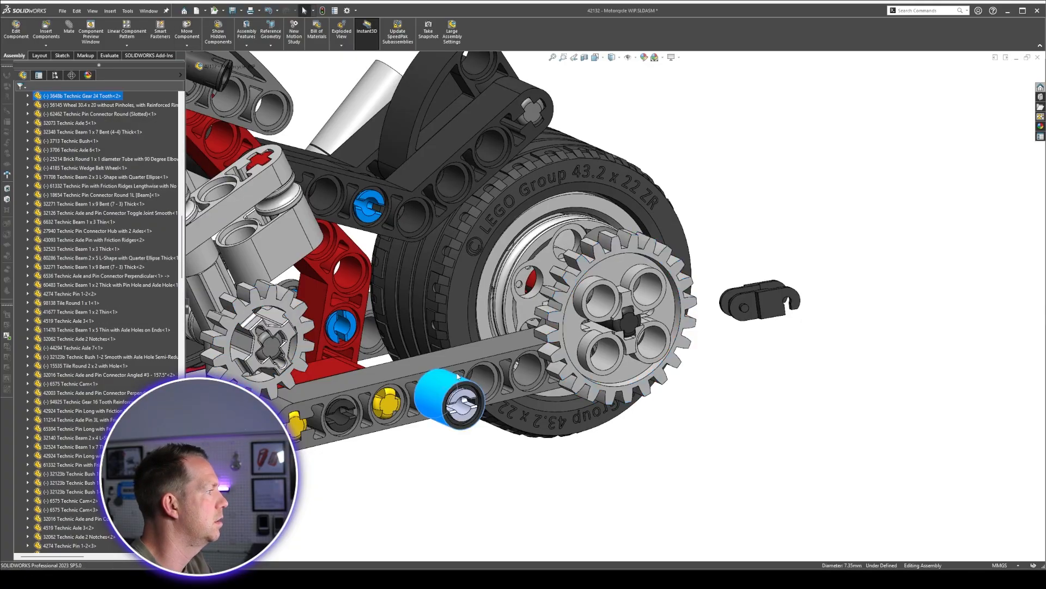
scroll(409, 434, down, 5)
click(622, 420)
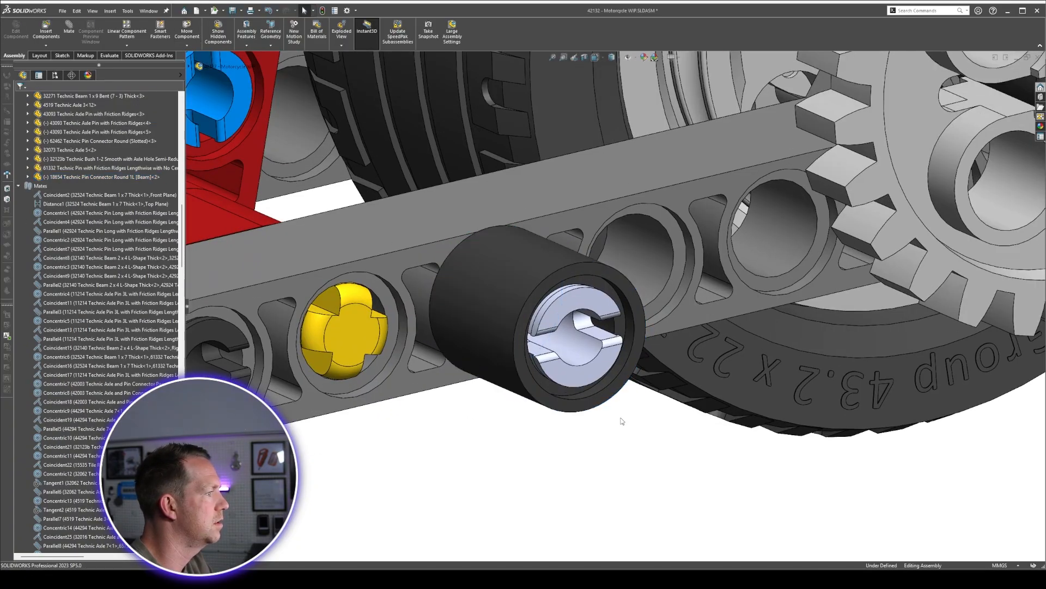
click(622, 386)
click(569, 371)
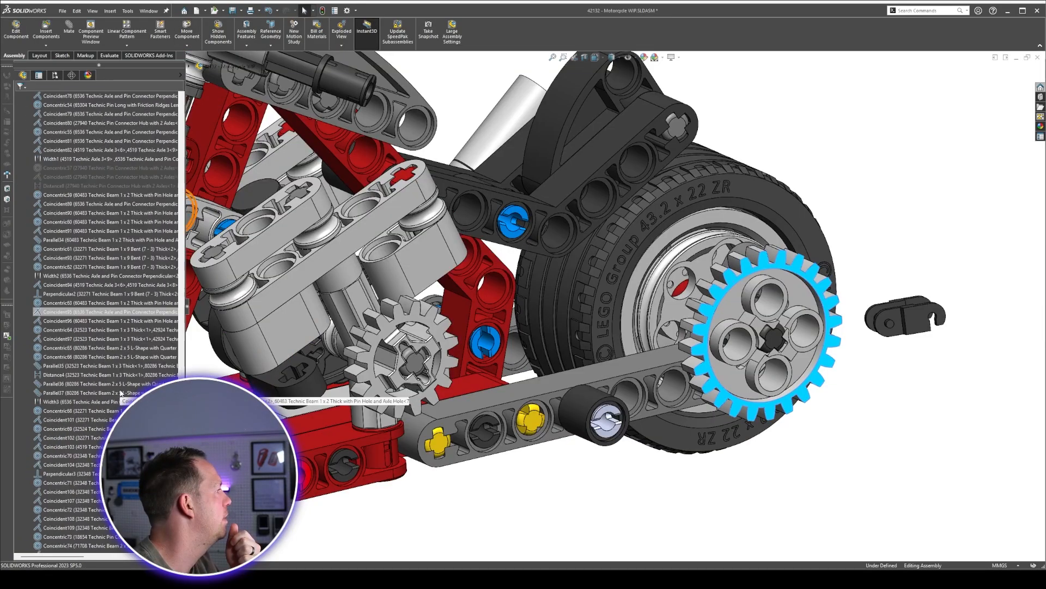
Find and delete the suppressed 27940 pin connector hub mates that follow Width1 in the mates list.
scroll(122, 384, up, 20)
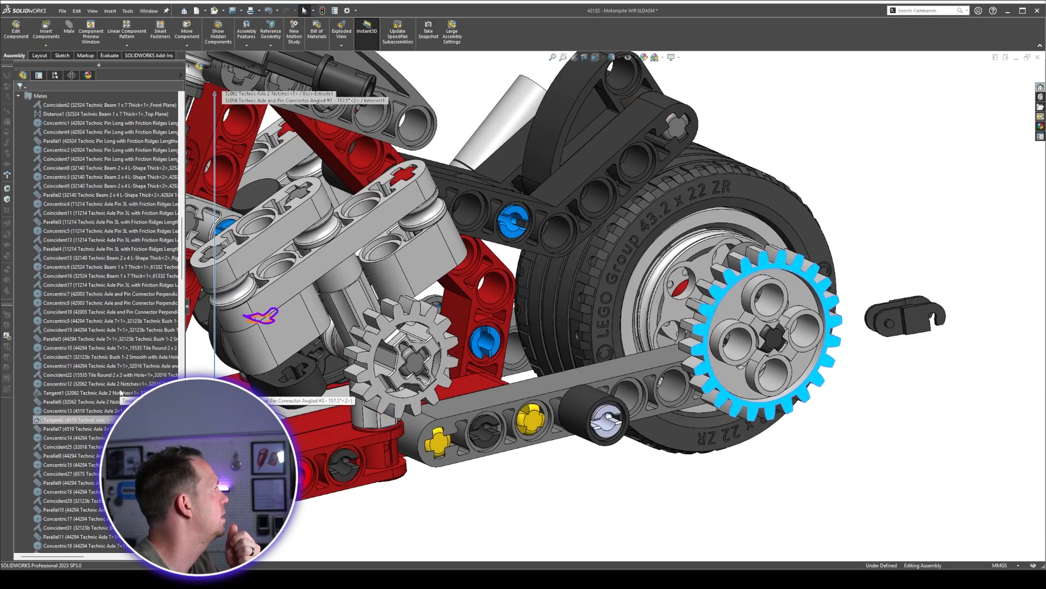
scroll(122, 374, up, 4)
click(111, 213)
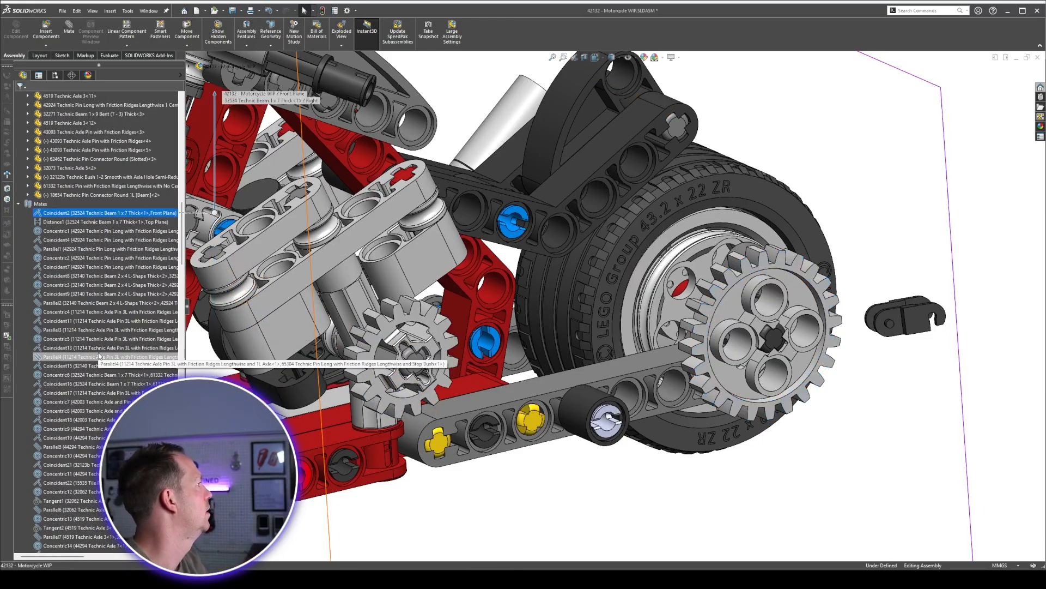
scroll(100, 354, down, 20)
scroll(100, 355, down, 10)
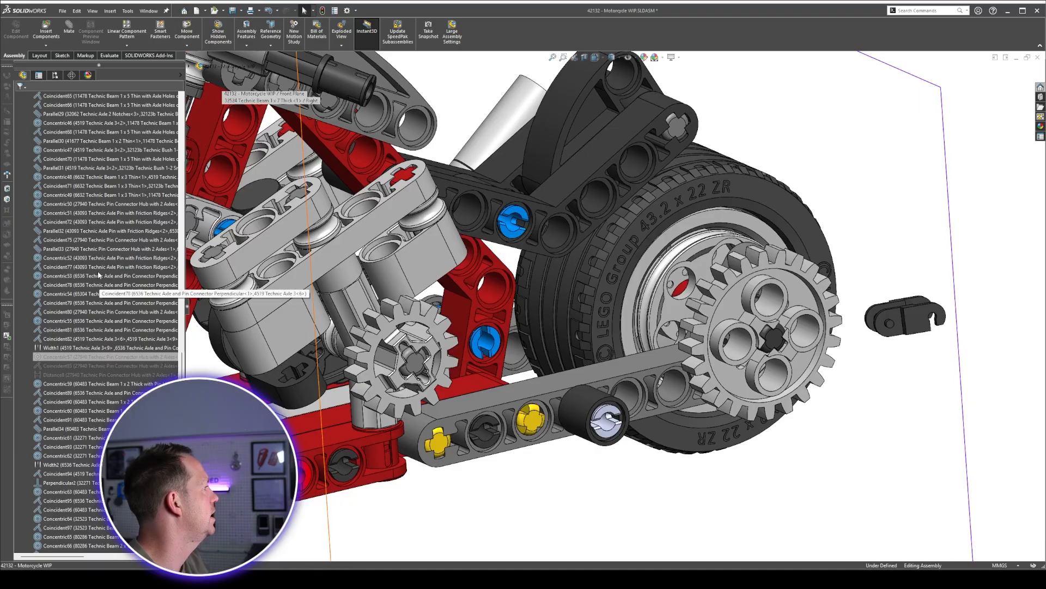
click(109, 357)
key(Delete)
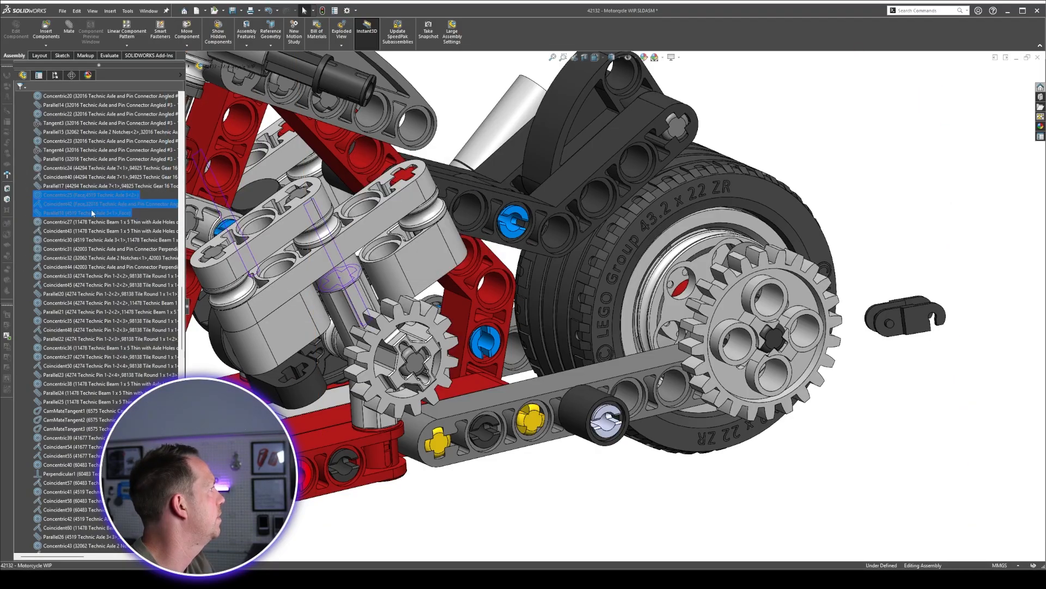
Delete the remaining suppressed mates: the group involving the 4519 axle and the group following the 3713 bush mates.
key(Delete)
click(479, 190)
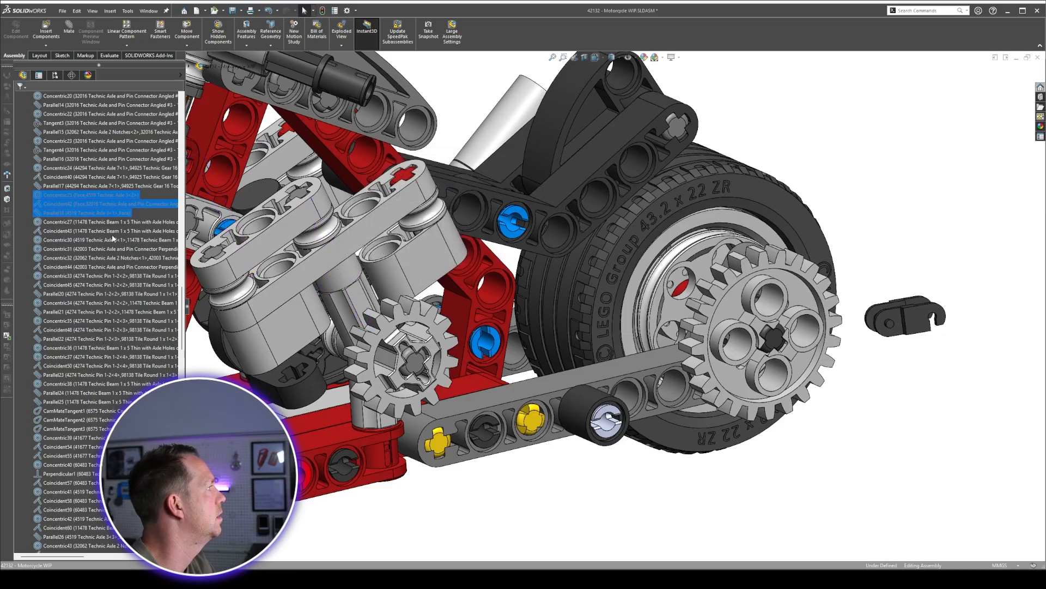
scroll(95, 389, down, 20)
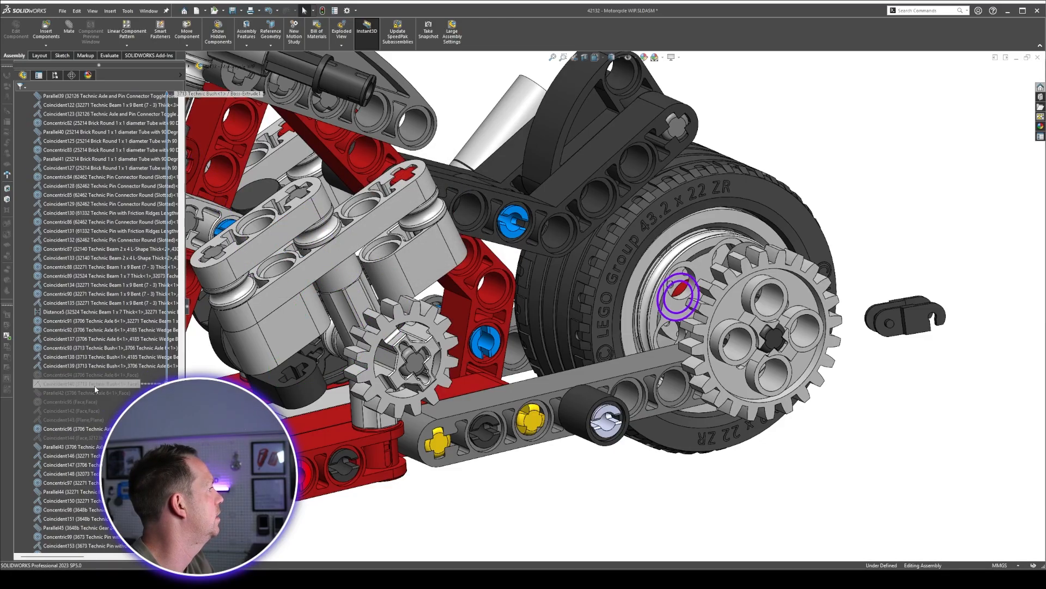
click(88, 375)
shift+click(81, 420)
key(Delete)
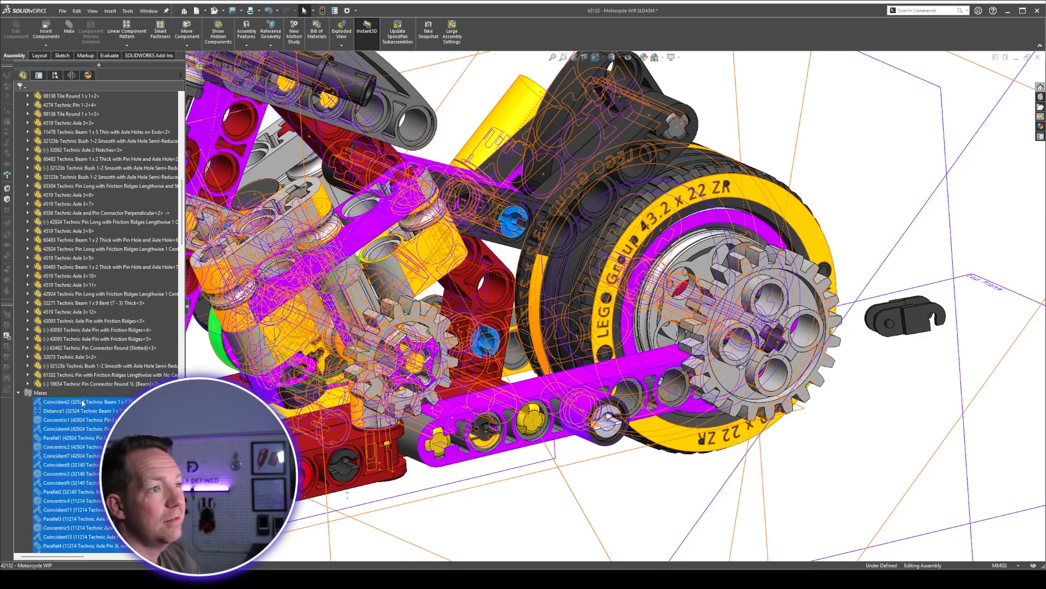
Group all the standard mates into a new folder named STANDARD MATES, leaving Angle1 and the belt mates outside.
right_click(81, 402)
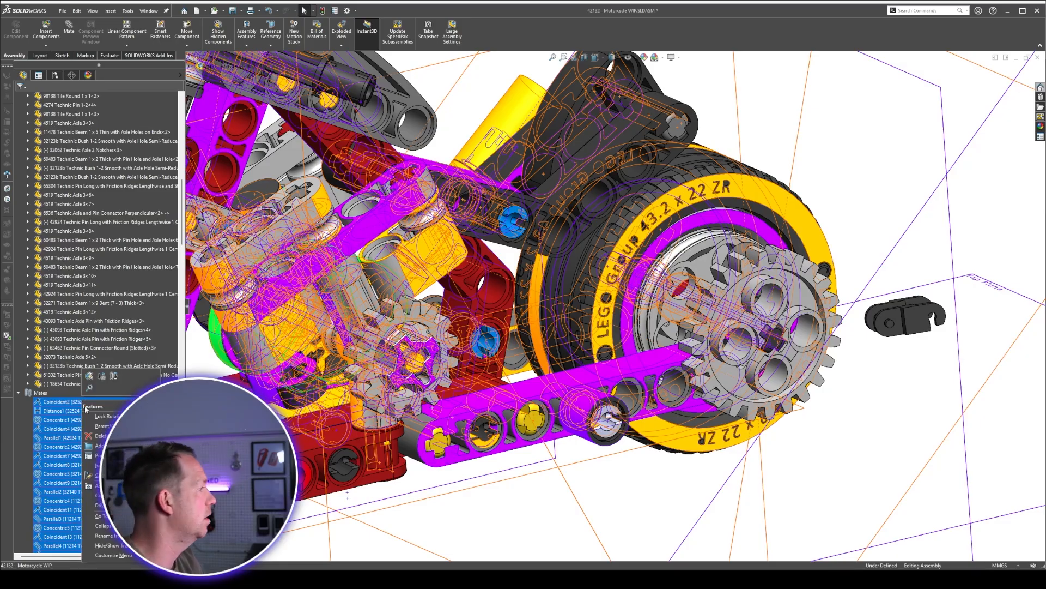
click(98, 445)
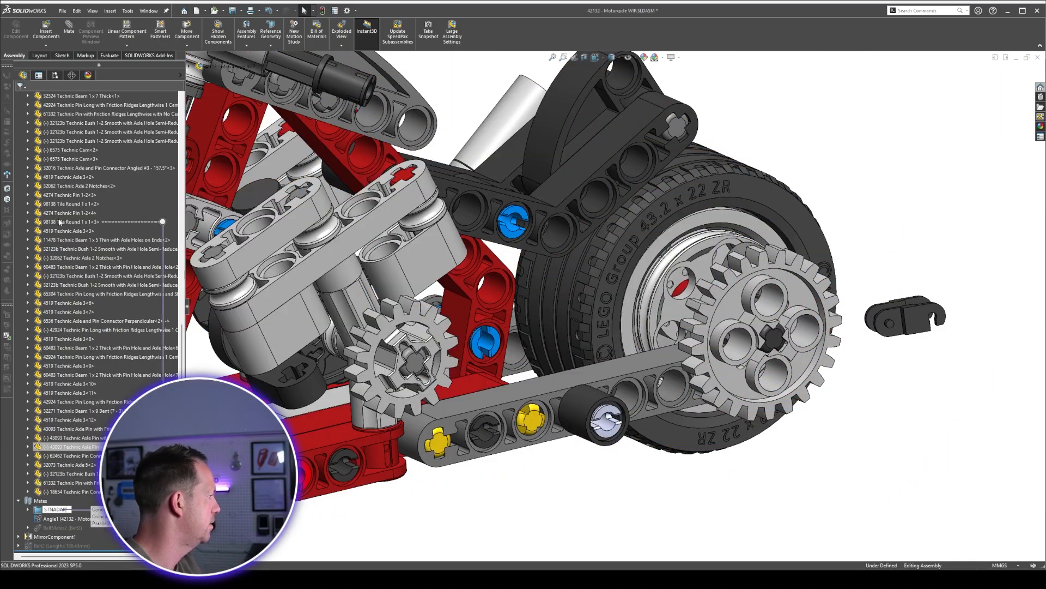
key(BackSpace)
key(BackSpace)
key(BackSpace)
key(BackSpace)
key(BackSpace)
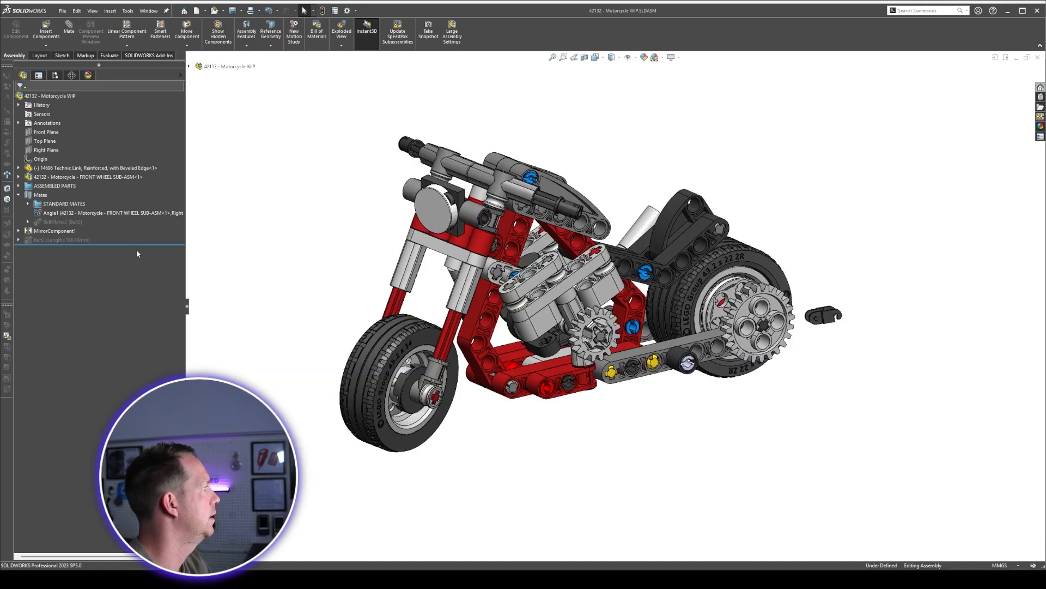
Unsuppress the Belt2 feature and turn the 24-tooth rear gear to test the linked gear rotation.
right_click(53, 241)
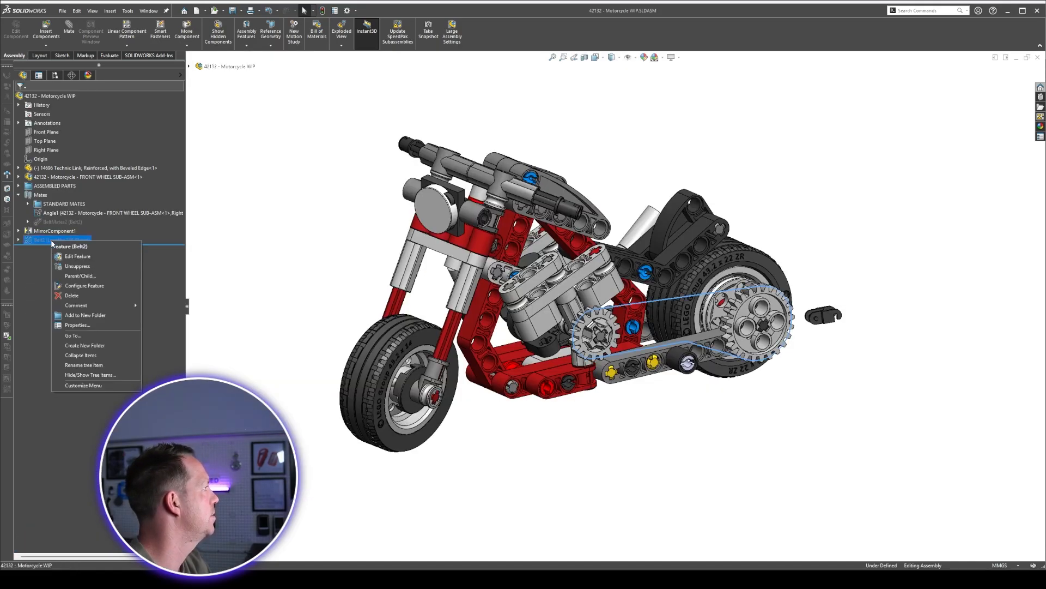
click(77, 266)
scroll(733, 330, down, 2)
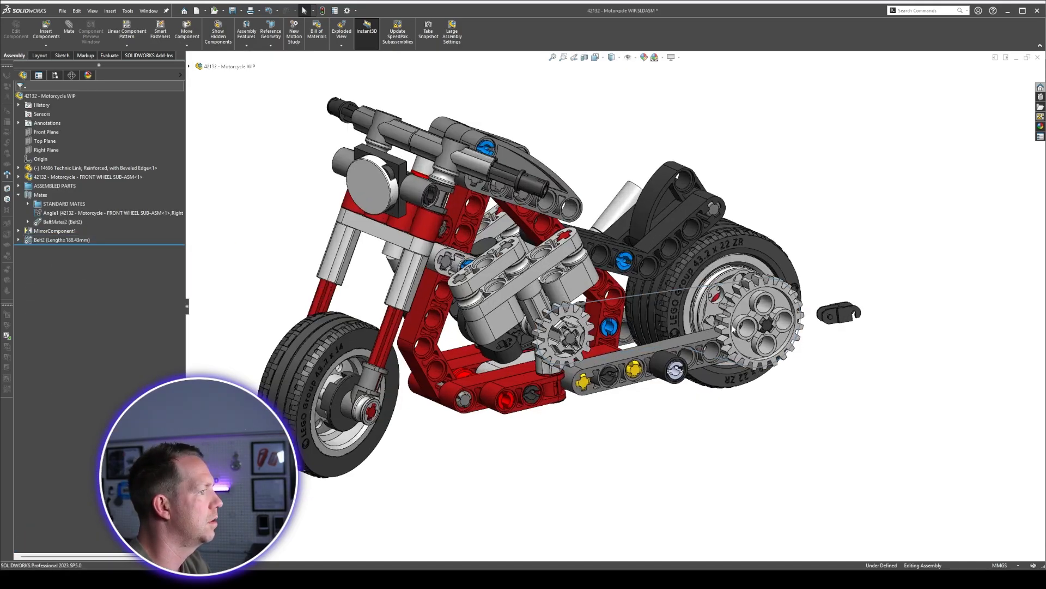
scroll(733, 330, down, 1)
scroll(733, 277, down, 2)
drag(733, 311, 760, 292)
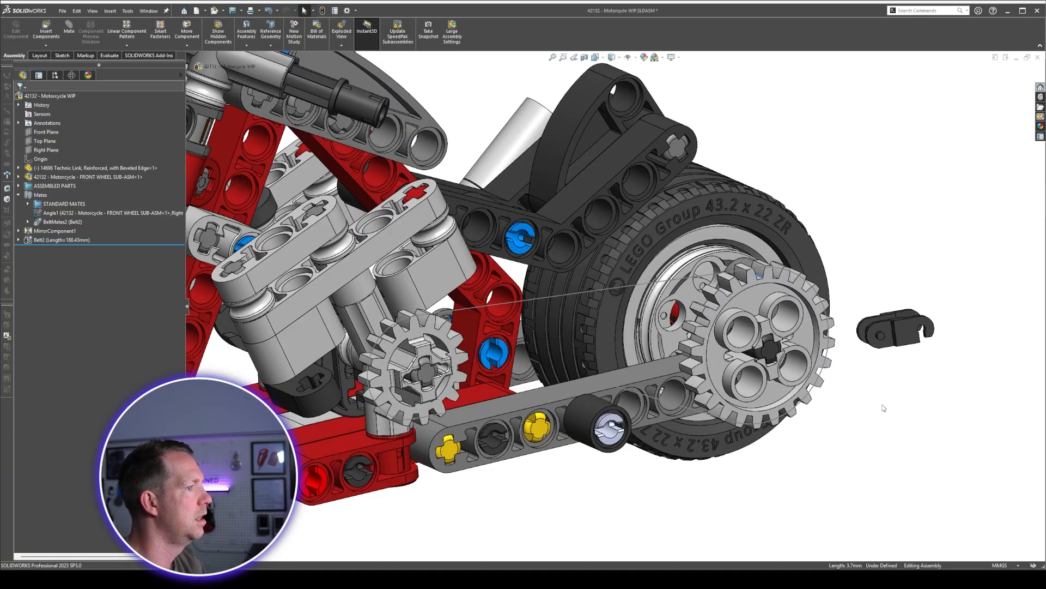
scroll(861, 365, up, 3)
middle_drag(637, 357, 616, 341)
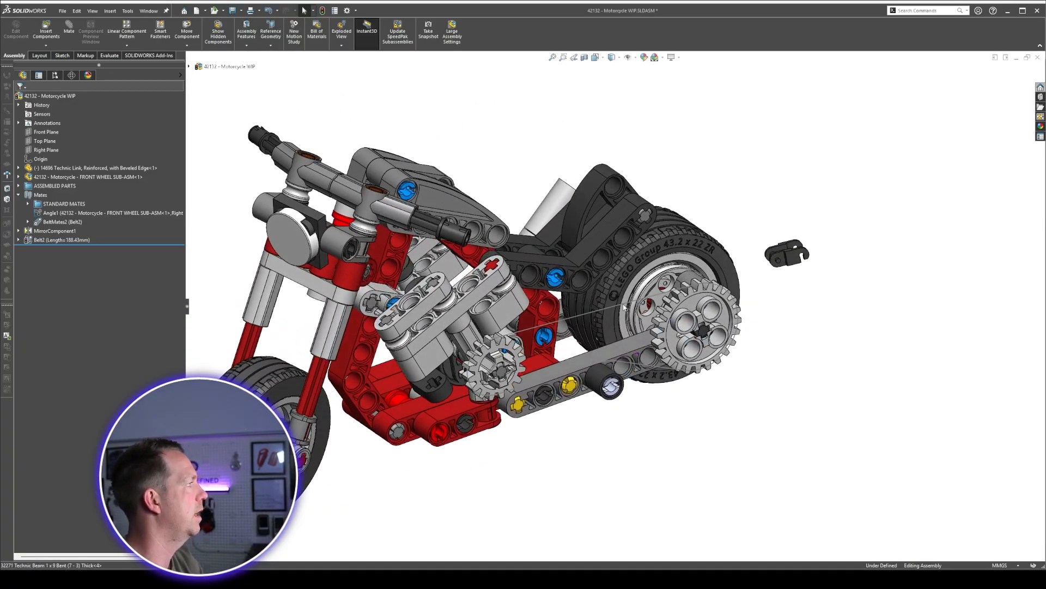
Collapse the mates list and move the loose 14696 chain link down beside the 24-tooth rear gear.
click(18, 194)
scroll(717, 249, down, 2)
drag(801, 257, 786, 335)
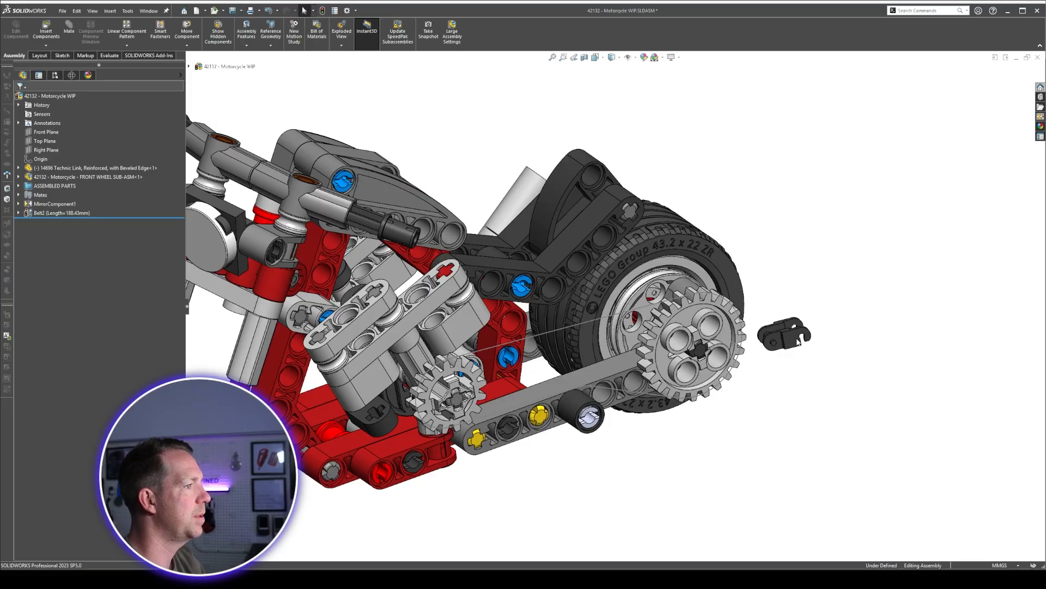
click(833, 405)
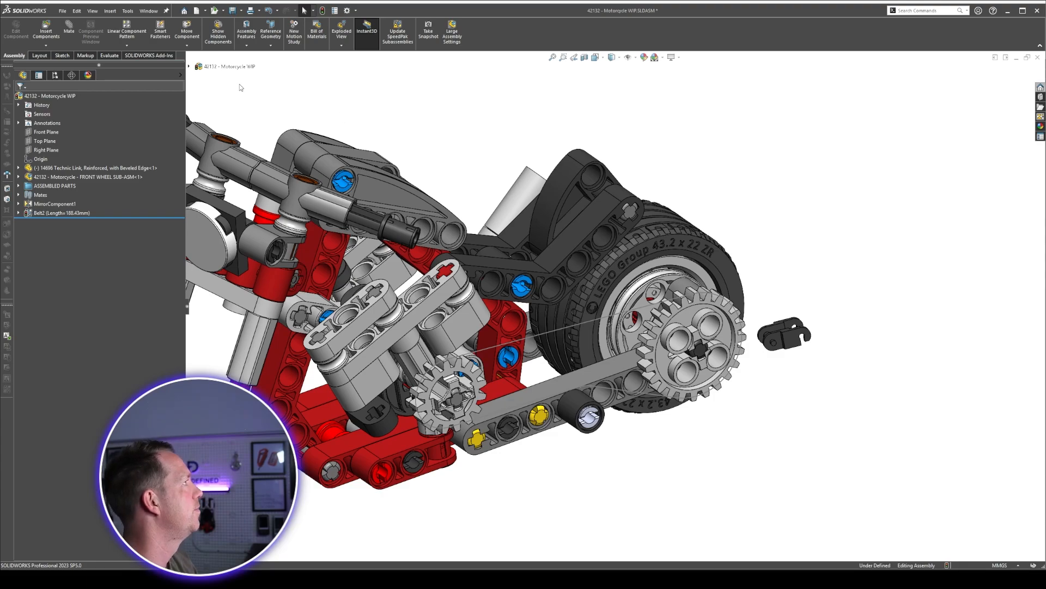
Start a Chain Component Pattern with the connected linkage pitch method and use Belt2's whole Sketch4 as the chain path.
click(121, 46)
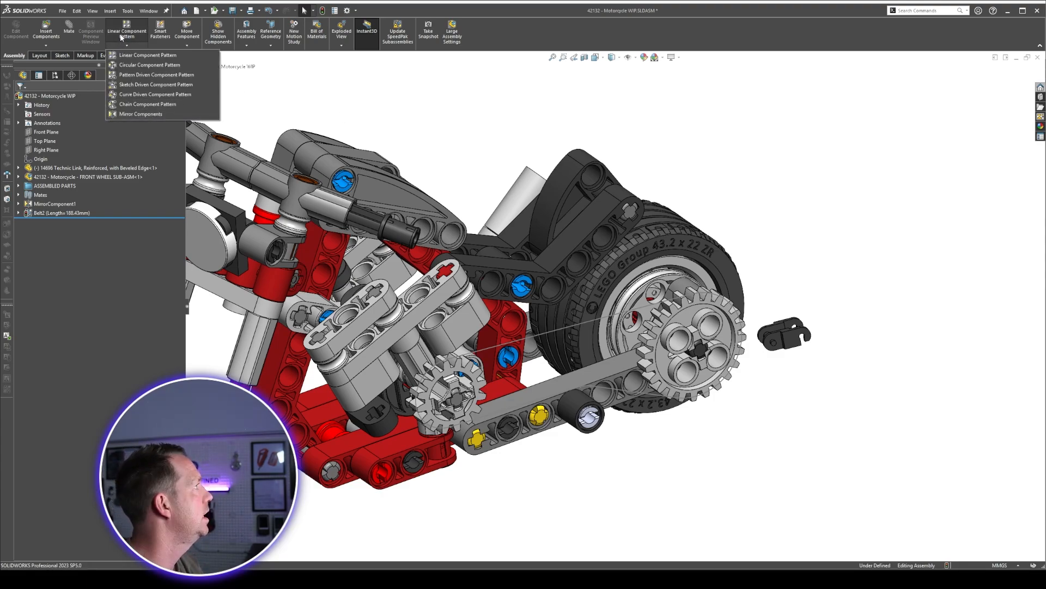
click(137, 104)
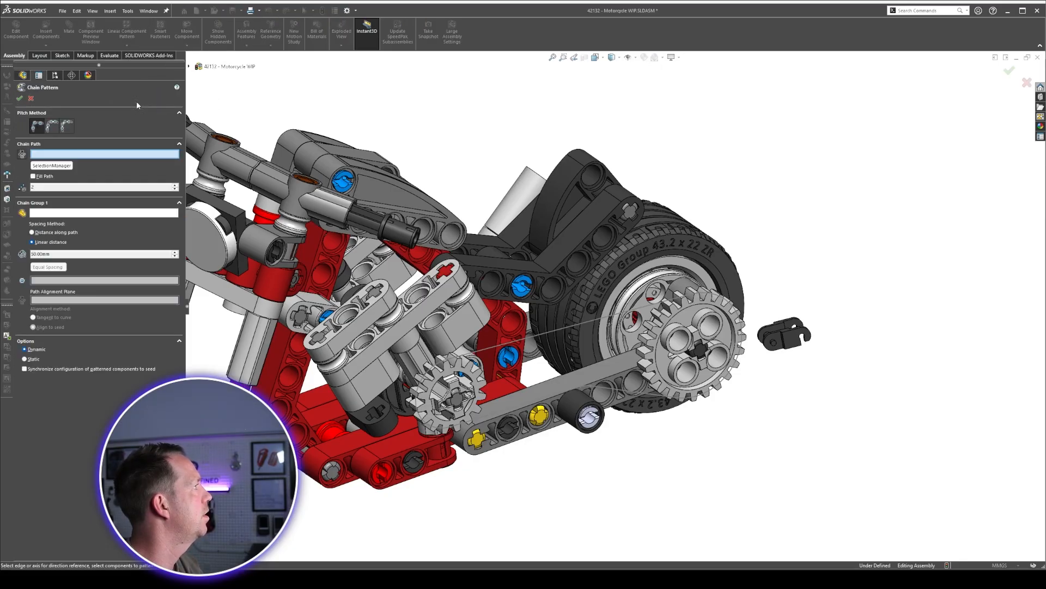
click(67, 127)
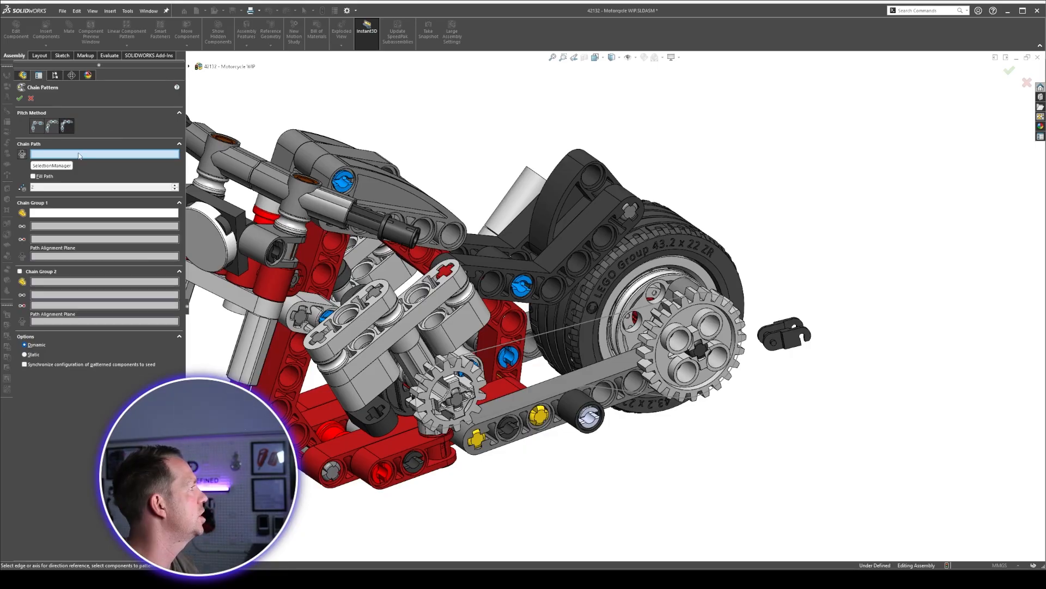
click(528, 342)
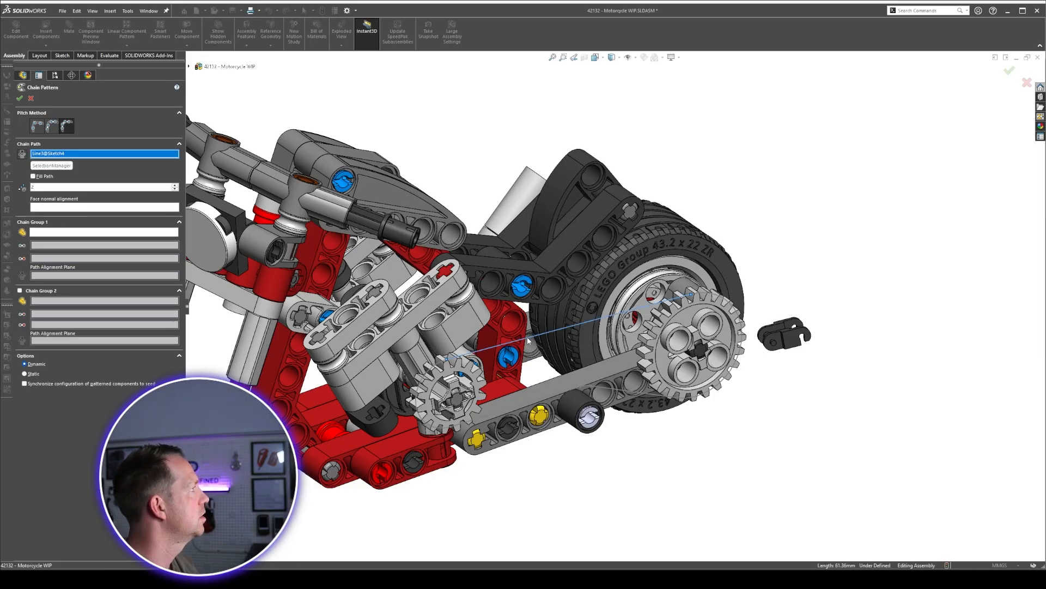
click(527, 340)
scroll(189, 69, up, 2)
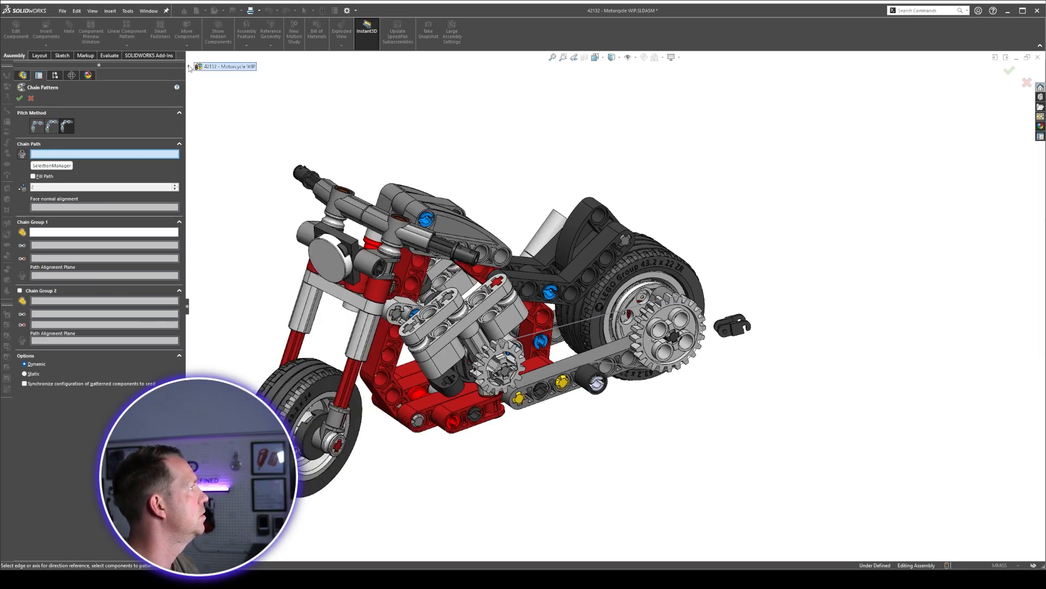
click(189, 67)
click(198, 183)
click(237, 193)
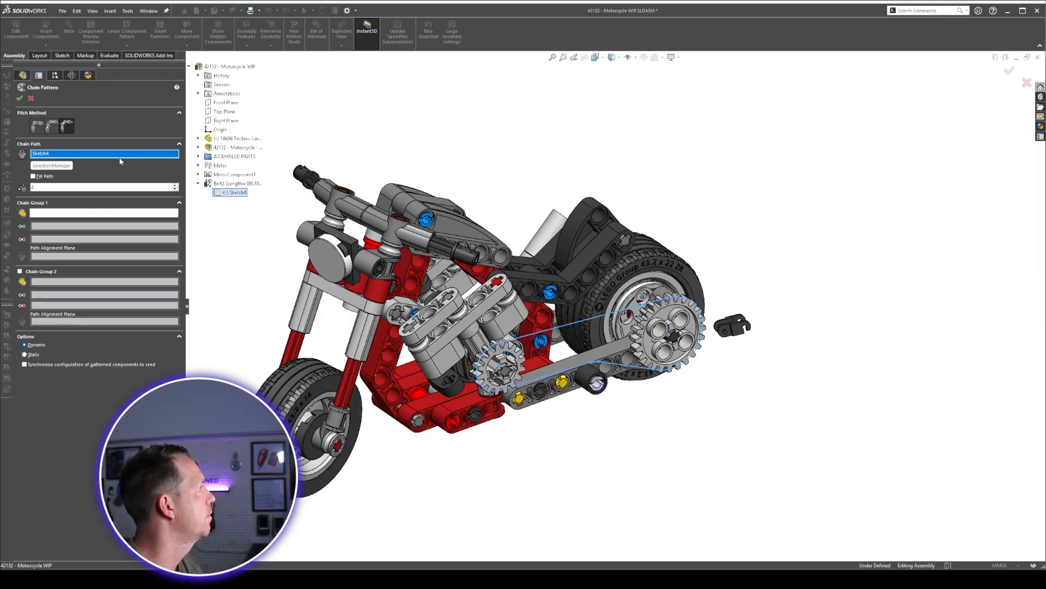
Define Chain Group 1 with the 14696 link, using its pin's cylindrical face and its hook's inner face as path links.
click(50, 213)
scroll(717, 338, down, 2)
scroll(718, 336, down, 3)
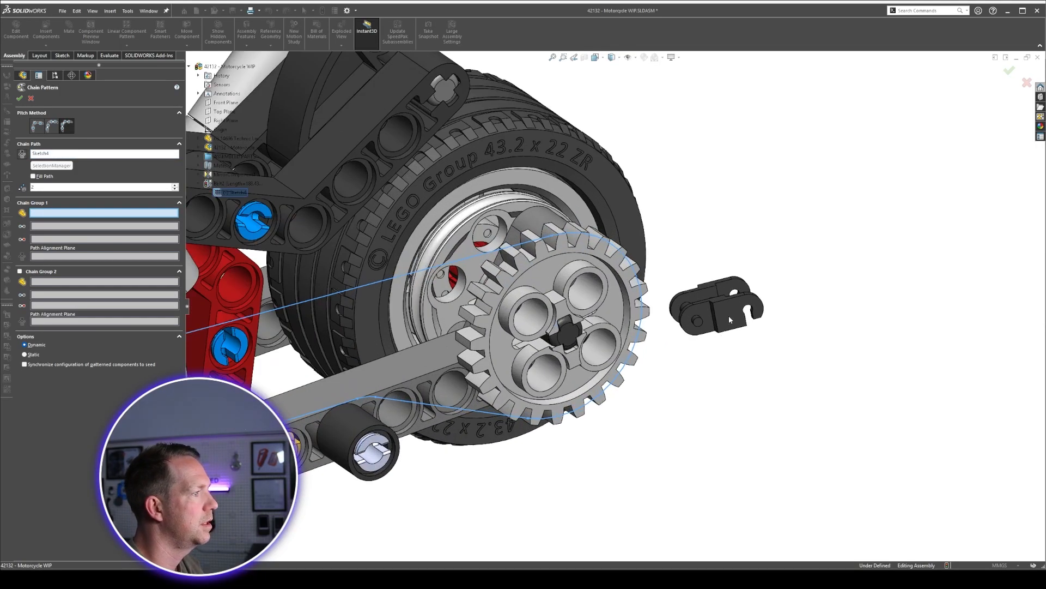
click(730, 320)
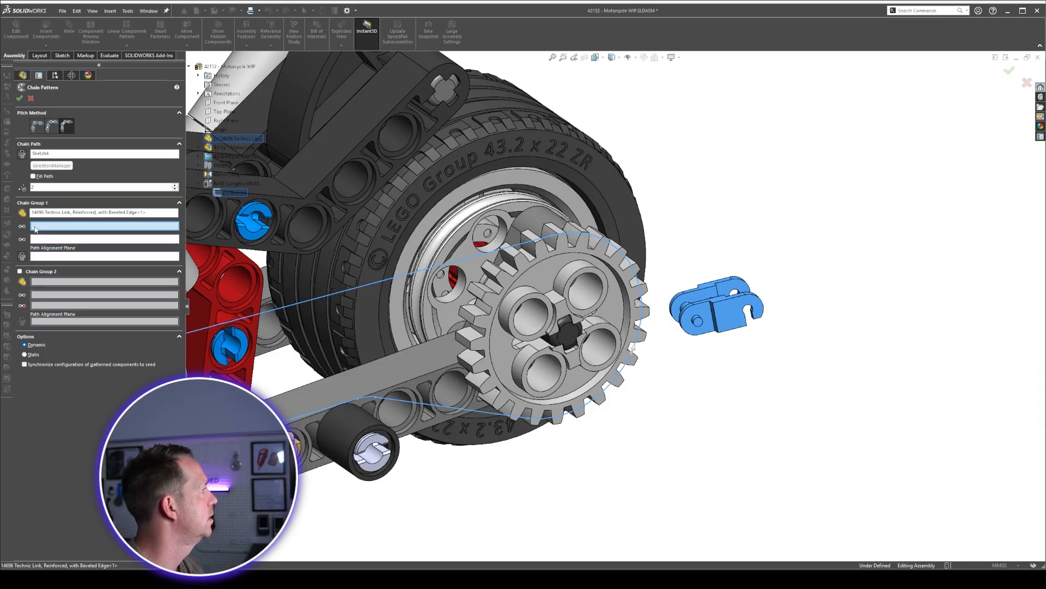
scroll(703, 319, down, 6)
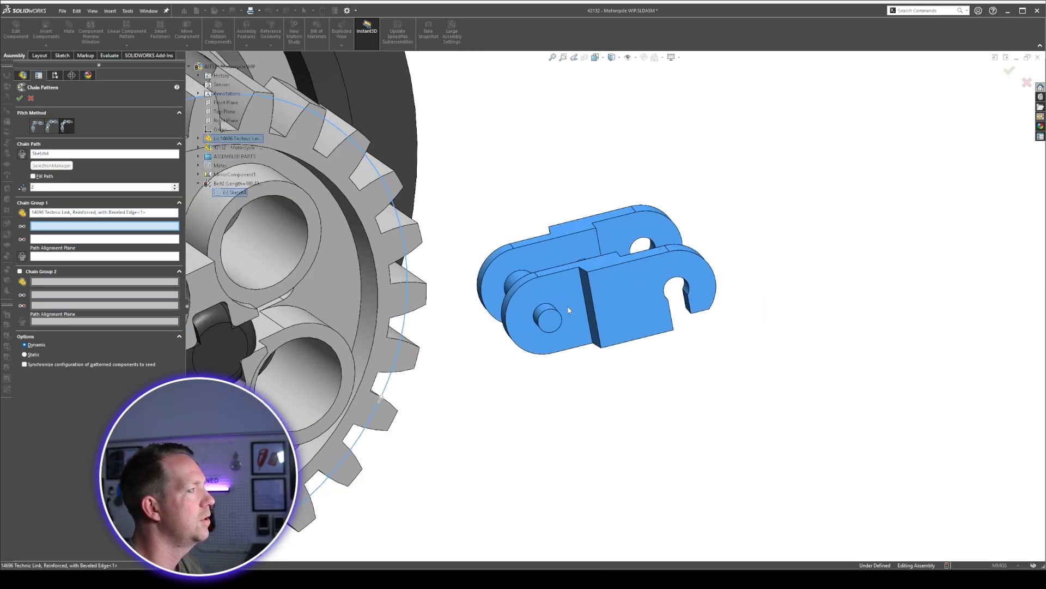
click(538, 312)
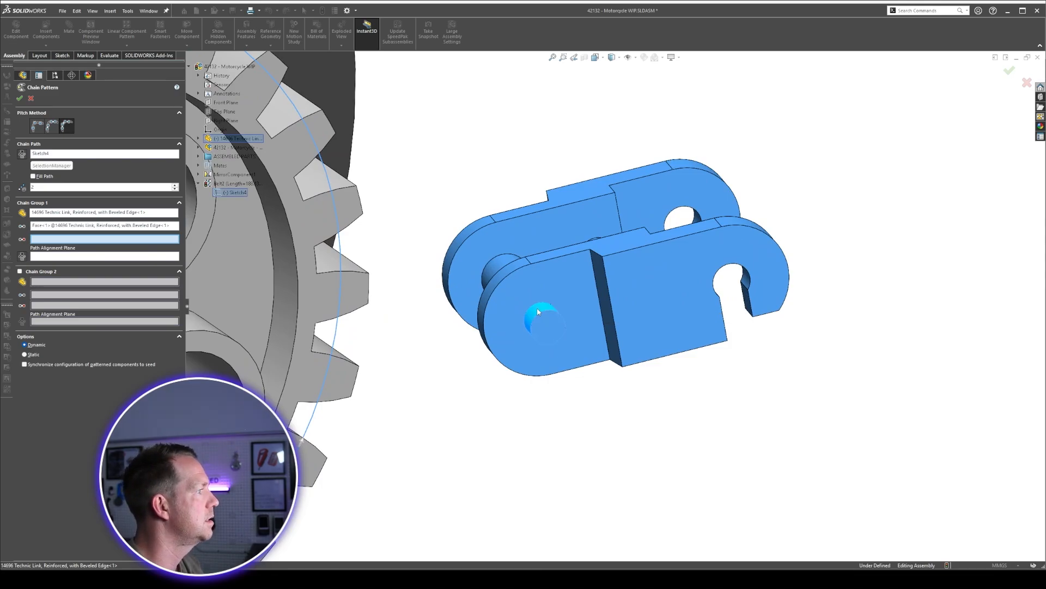
click(745, 282)
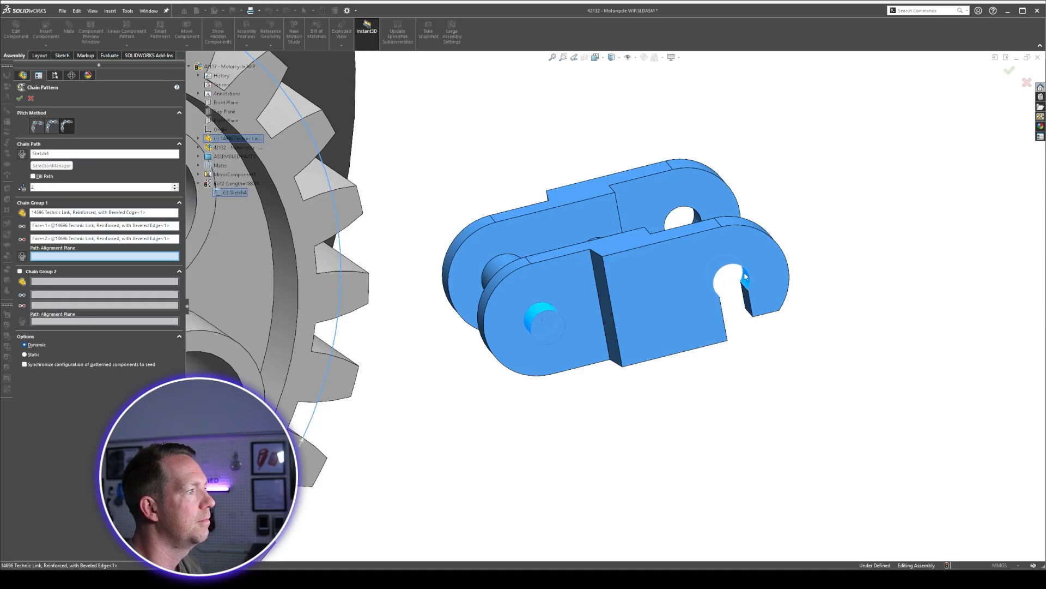
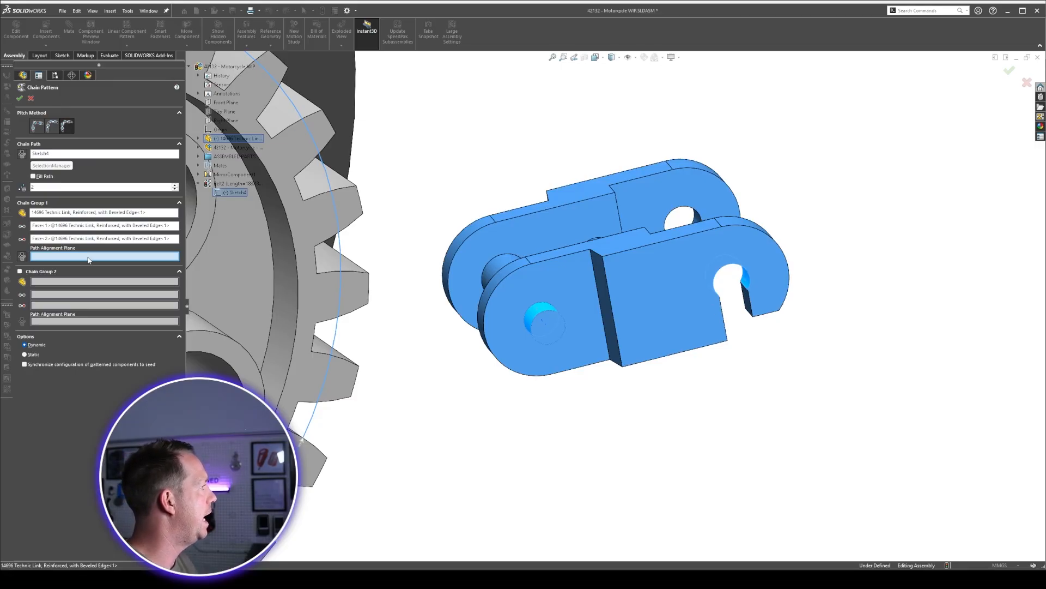
Expand the assembled parts folder and try picking geometry on the model as the path alignment plane.
scroll(676, 406, up, 10)
middle_drag(674, 399, 598, 396)
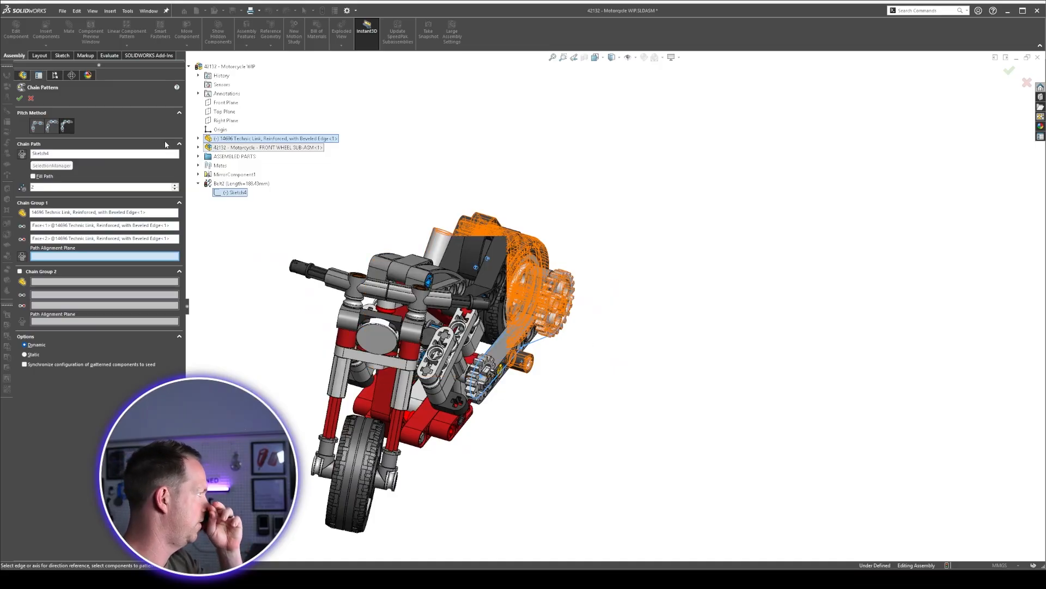
click(199, 157)
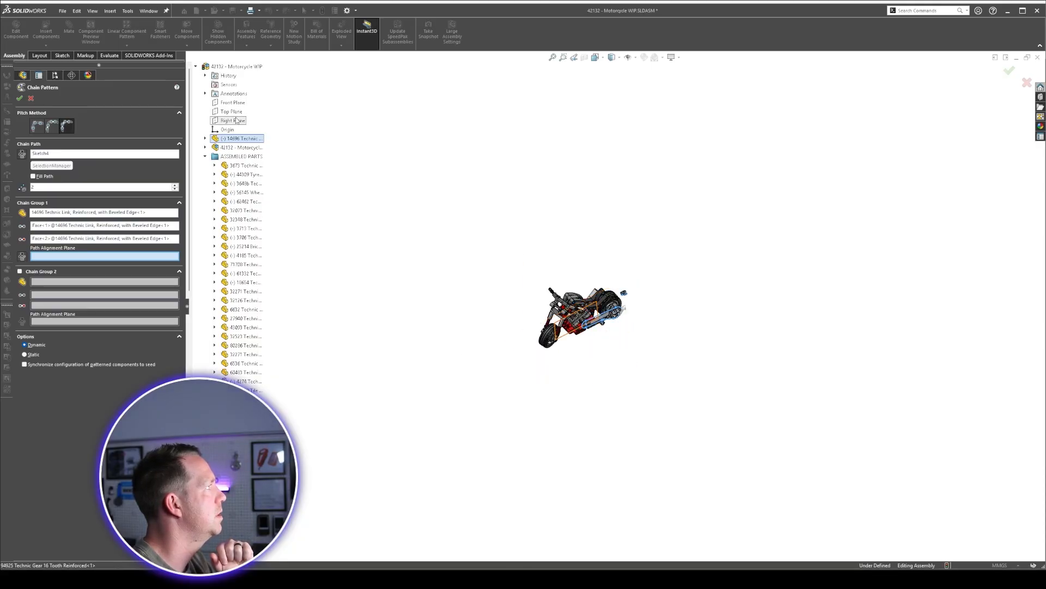
scroll(624, 313, down, 2)
click(621, 313)
scroll(474, 323, down, 1)
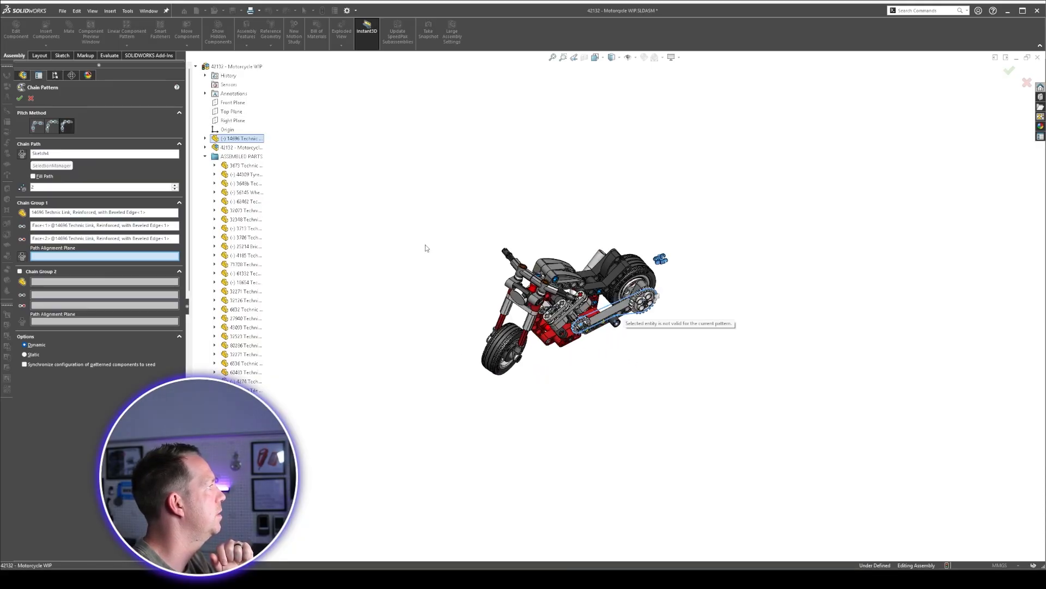
scroll(647, 299, down, 2)
scroll(647, 299, down, 2)
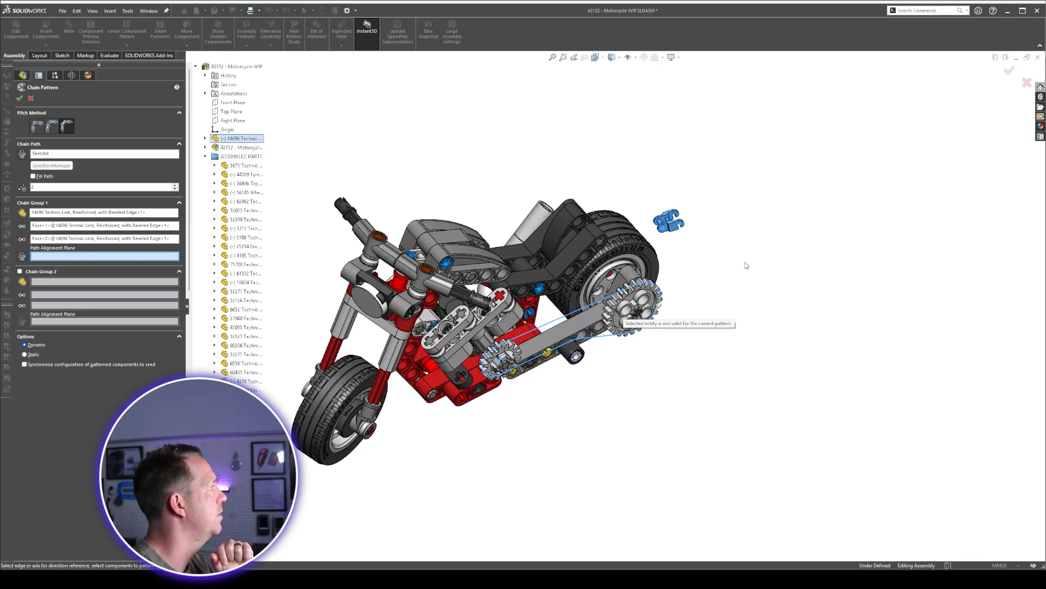
middle_drag(745, 264, 723, 226)
scroll(724, 227, down, 1)
click(33, 176)
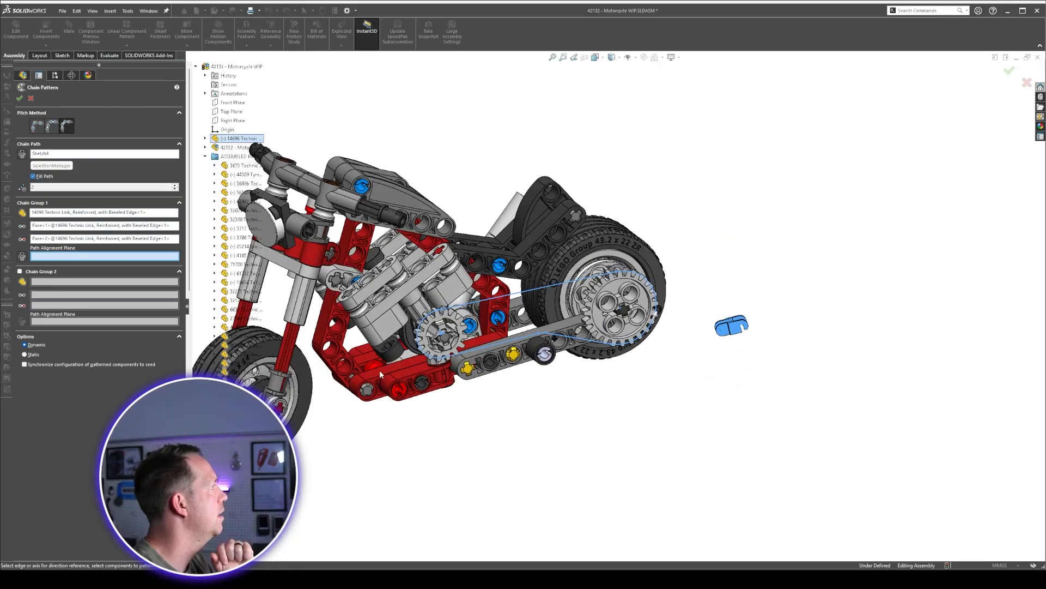
click(33, 176)
double_click(79, 187)
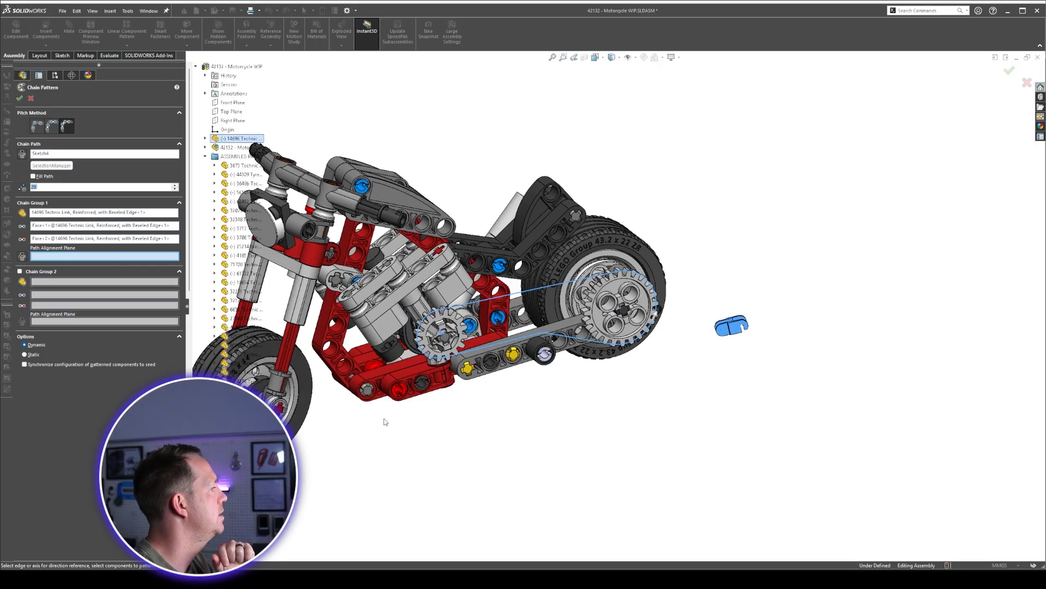
scroll(272, 425, down, 20)
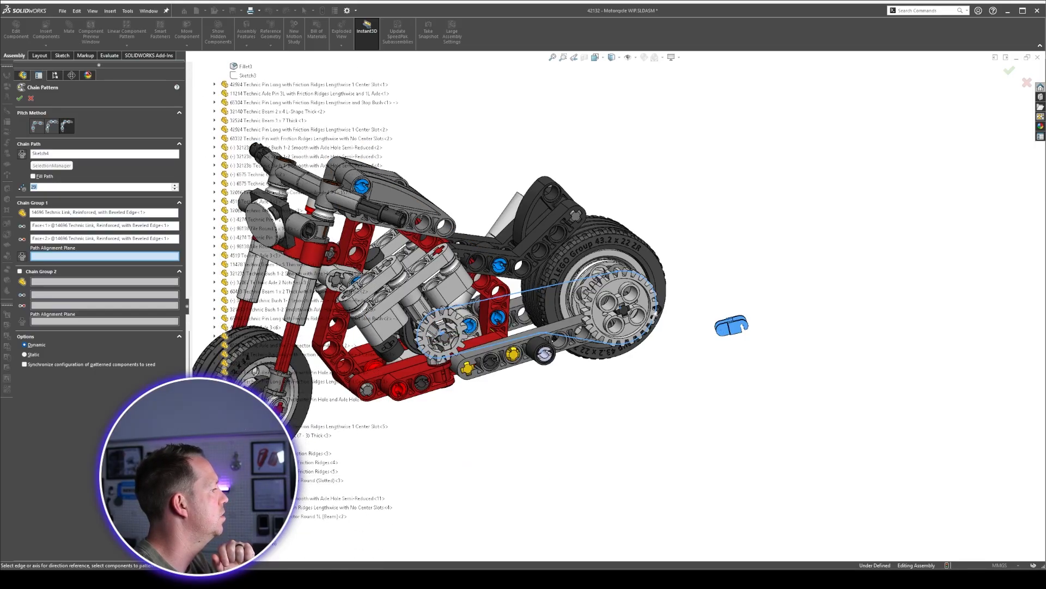
click(20, 99)
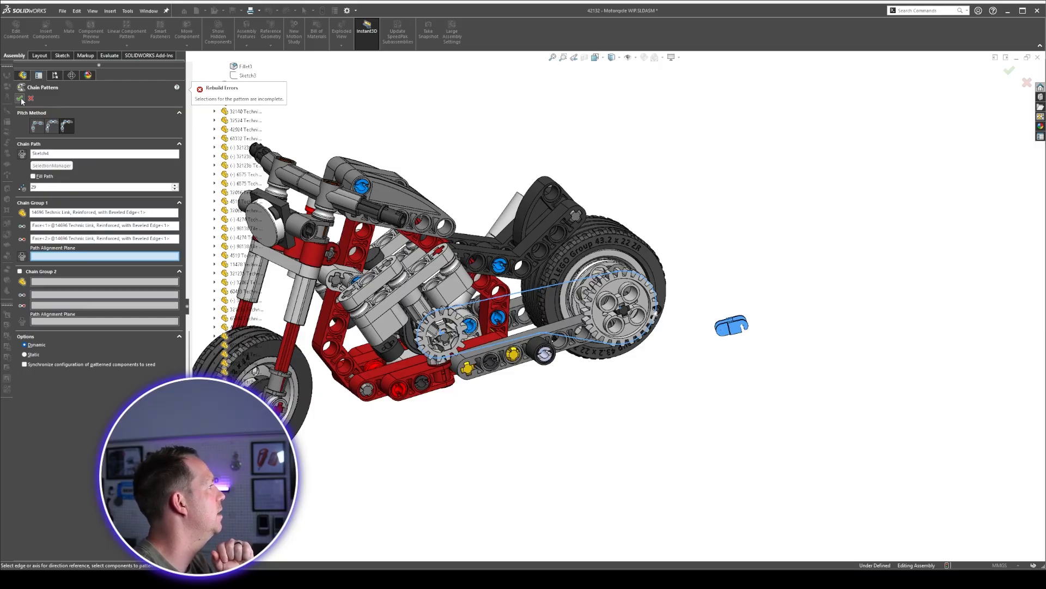
middle_drag(792, 301, 717, 320)
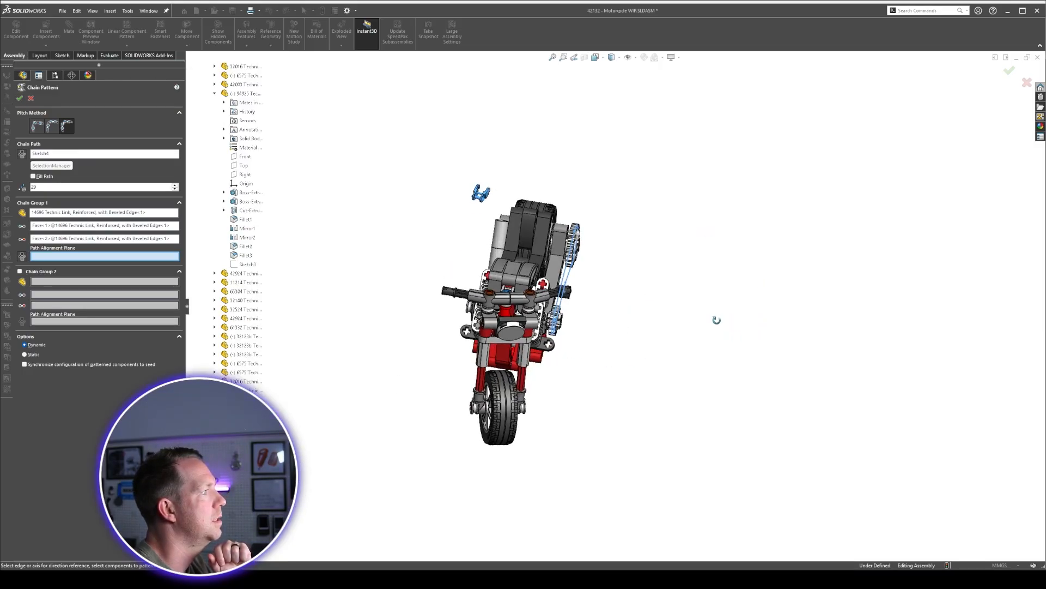
scroll(591, 235, down, 4)
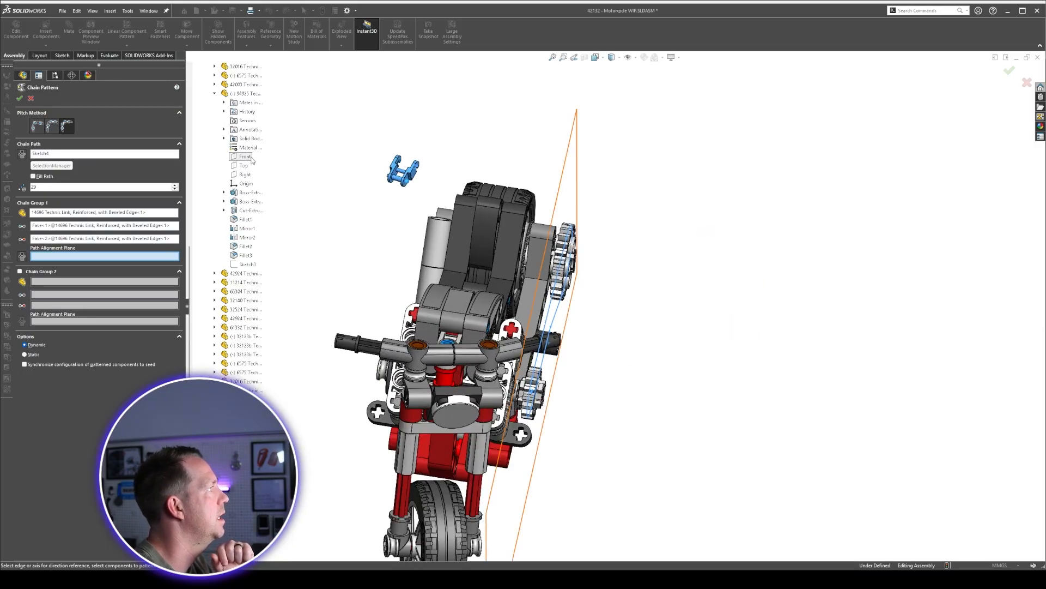
key(Escape)
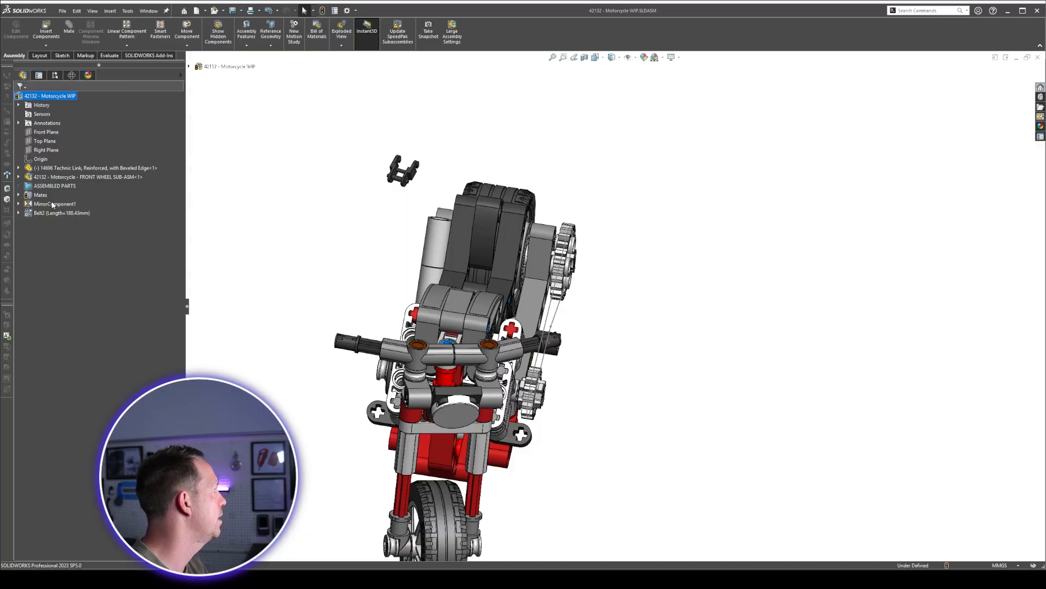
Move the loose 14696 chain link from above the motorcycle down to the open space beside the rear gear.
middle_drag(381, 227, 511, 173)
click(513, 146)
key(Tab)
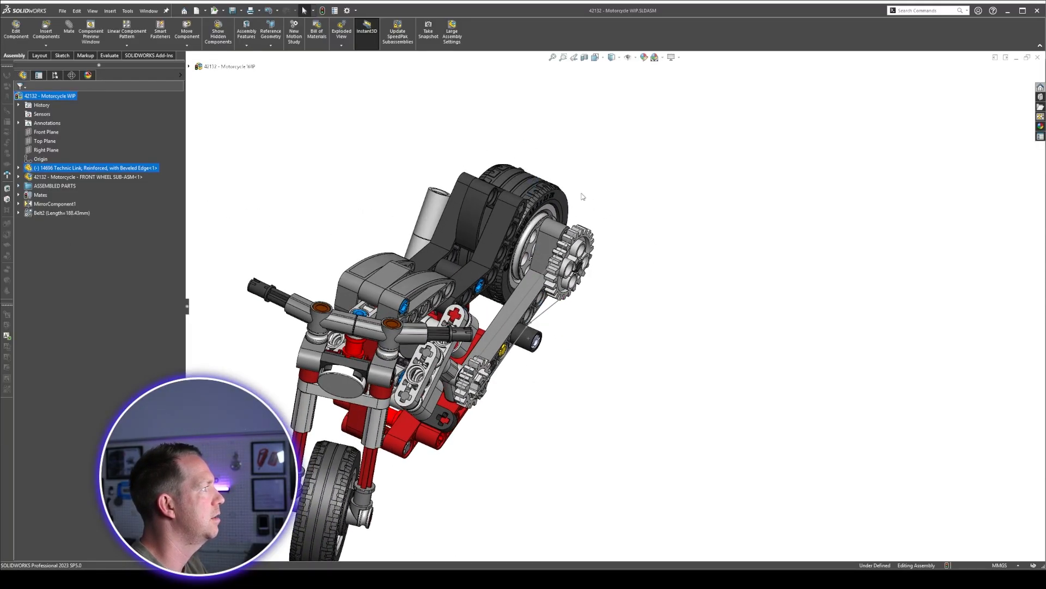
scroll(580, 197, down, 3)
key(shift+Tab)
drag(535, 142, 658, 450)
scroll(622, 461, up, 3)
middle_drag(622, 461, 600, 457)
scroll(600, 460, up, 2)
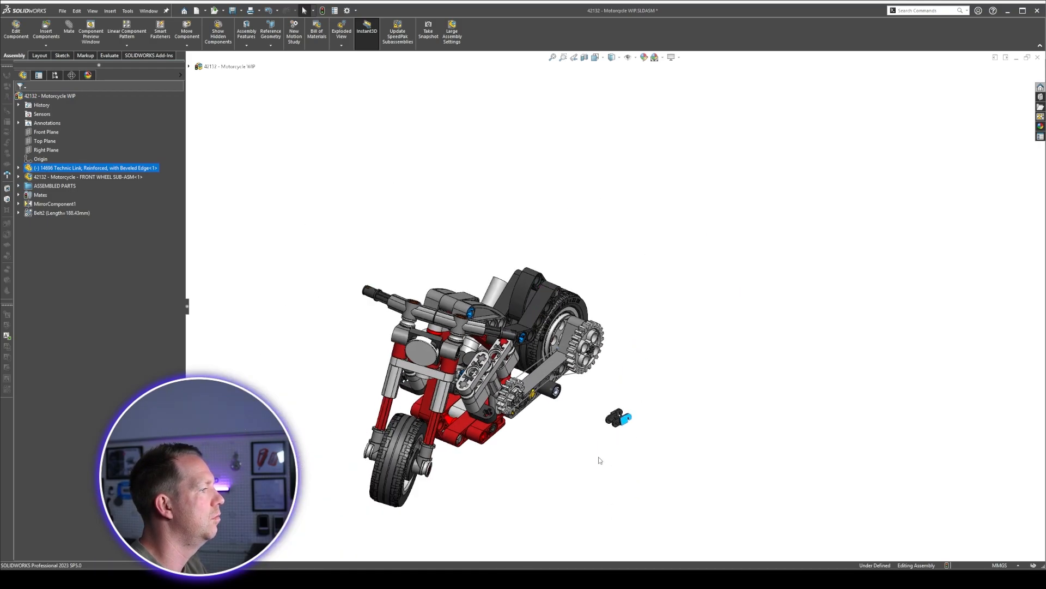
Start a Chain Component Pattern using the connected linkage pitch method.
scroll(600, 460, down, 3)
click(625, 344)
scroll(635, 408, down, 2)
click(126, 45)
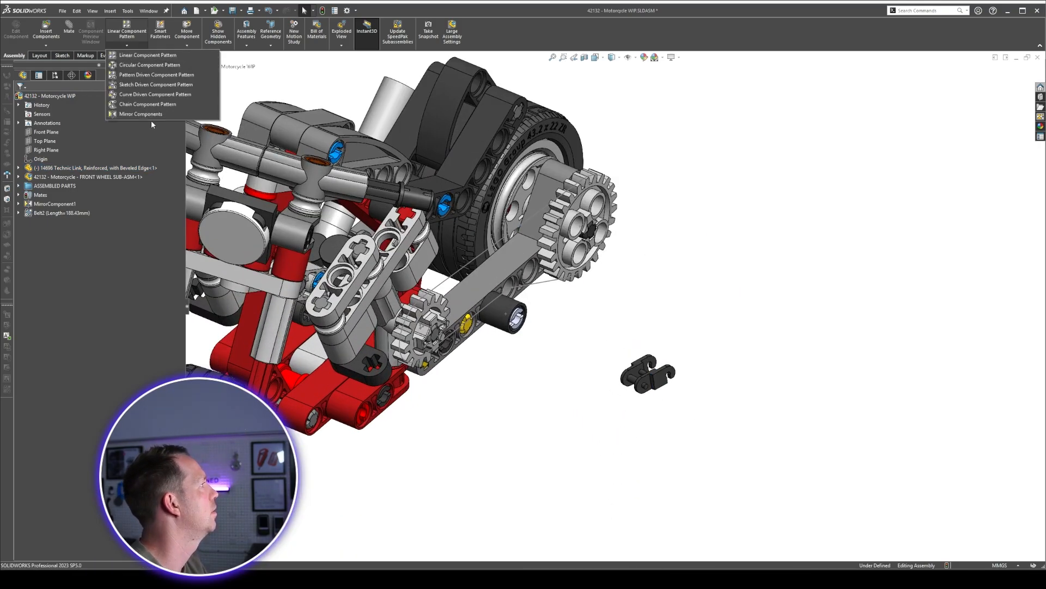
click(143, 103)
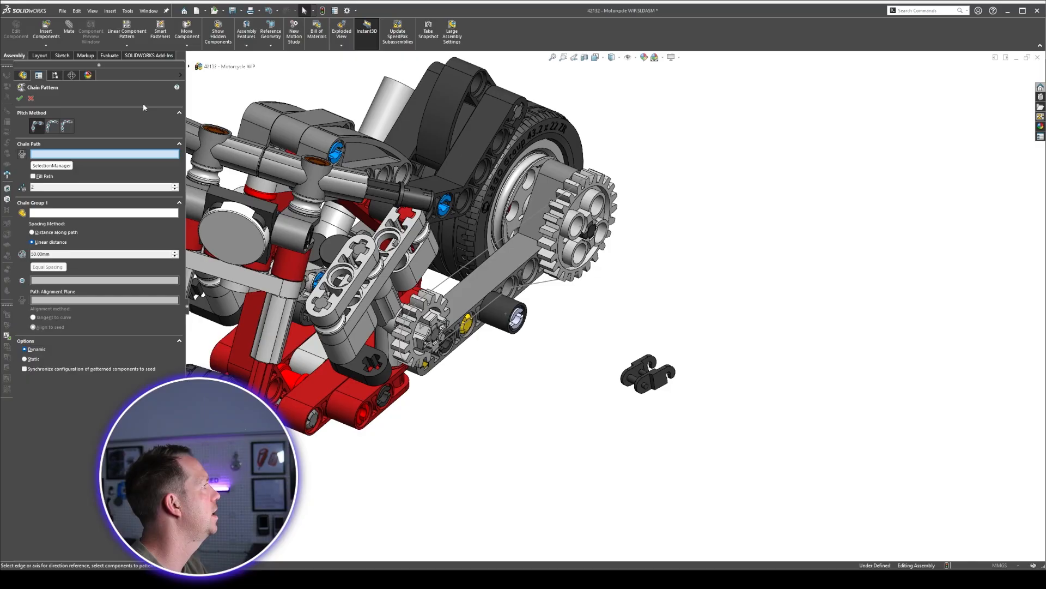
click(67, 126)
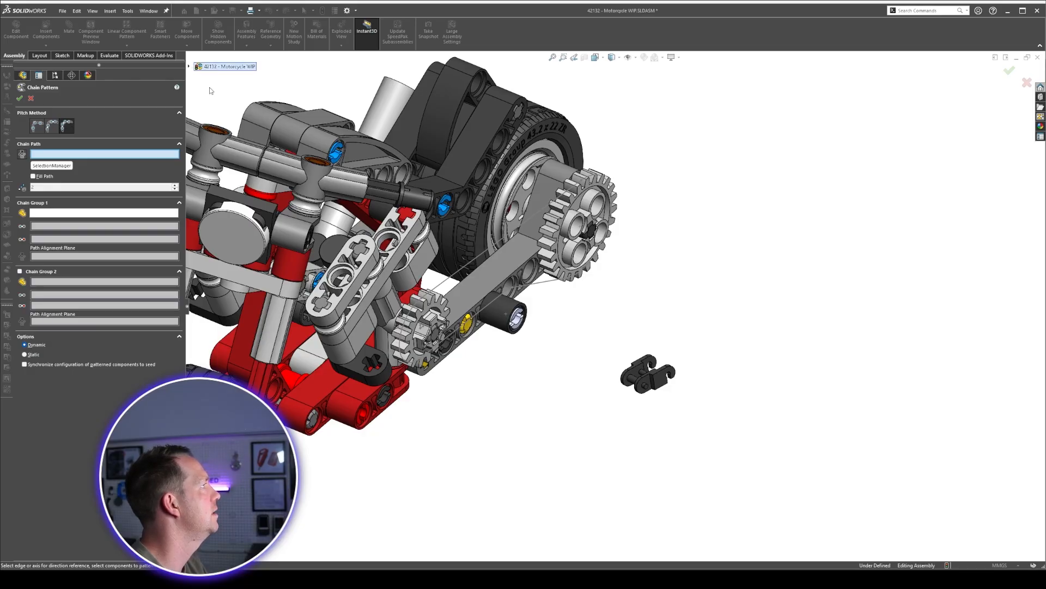
Use Belt2's Sketch4 as the chain path, with 29 instances and Fill Path turned on.
click(189, 67)
scroll(226, 436, down, 10)
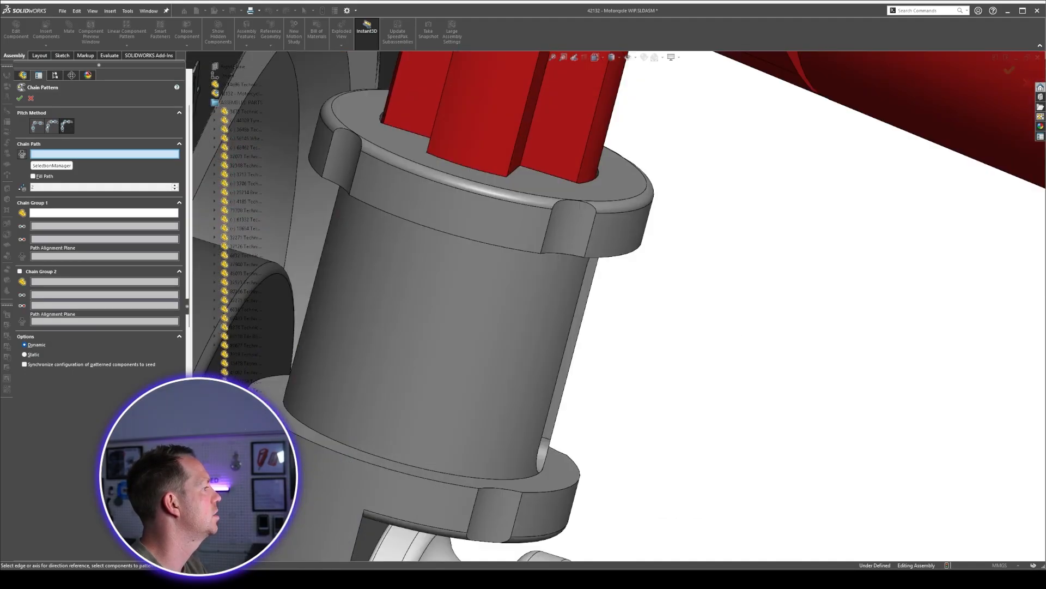
scroll(235, 382, down, 8)
scroll(649, 311, up, 15)
scroll(235, 382, down, 10)
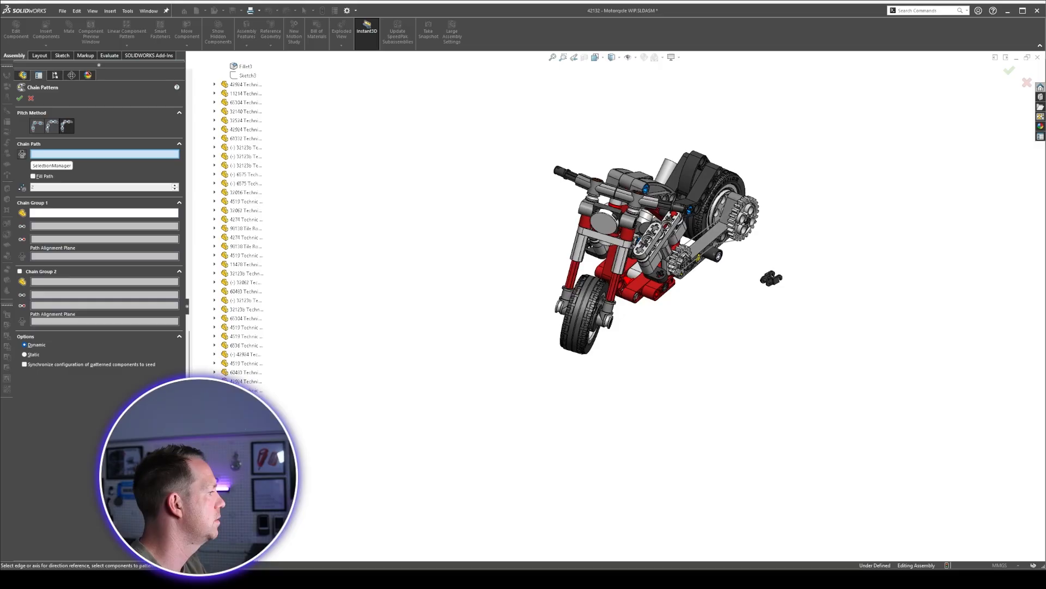
click(245, 537)
scroll(725, 249, down, 6)
click(74, 189)
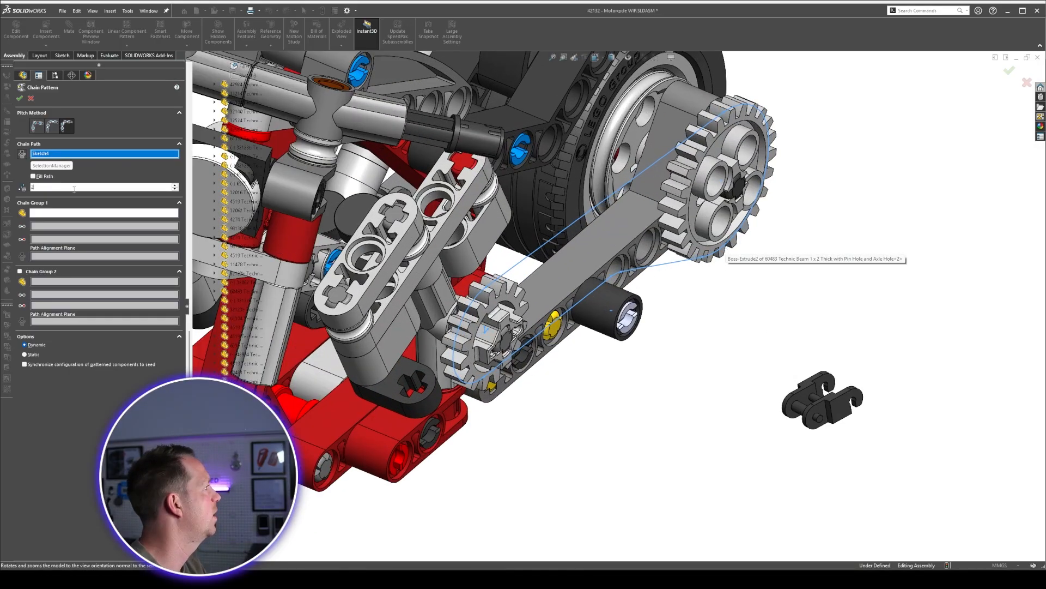
text(9)
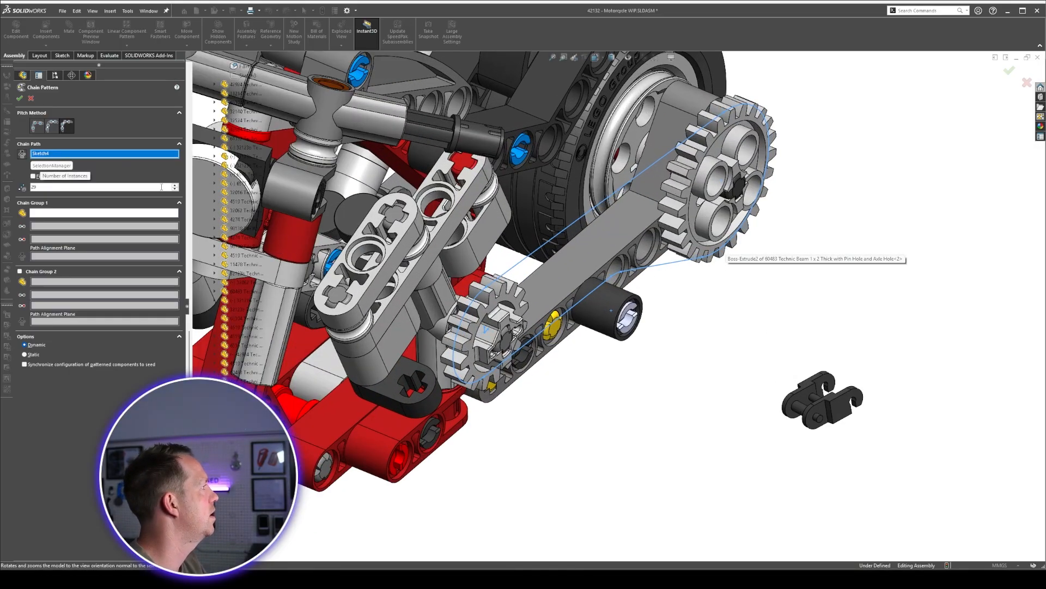
click(64, 215)
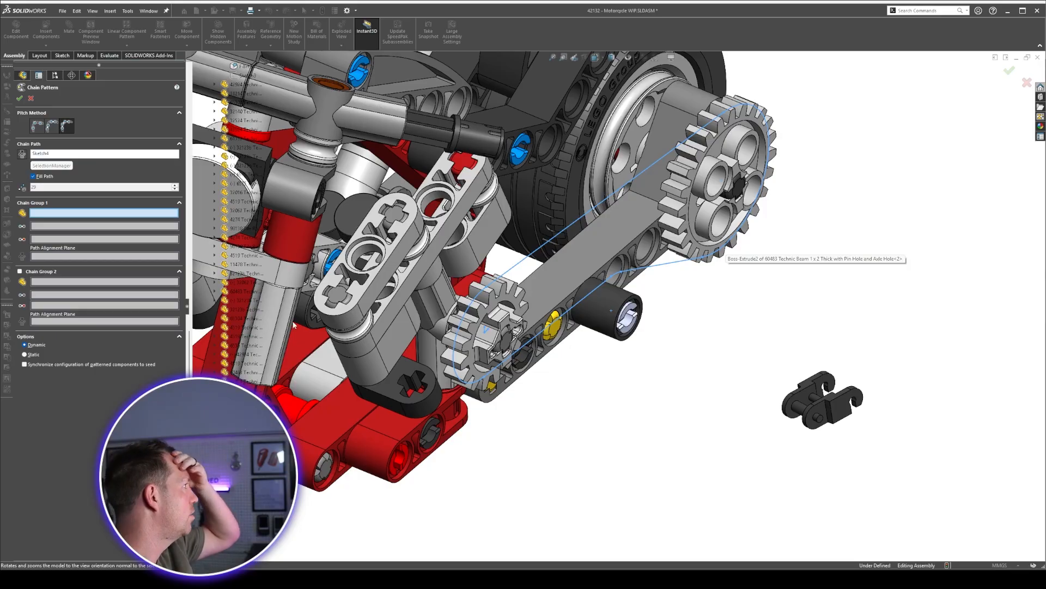
Define Chain Group 1 with the loose 14696 link, using its outer pin's cylindrical face and its hook's inner face as path links.
scroll(863, 439, down, 3)
click(787, 372)
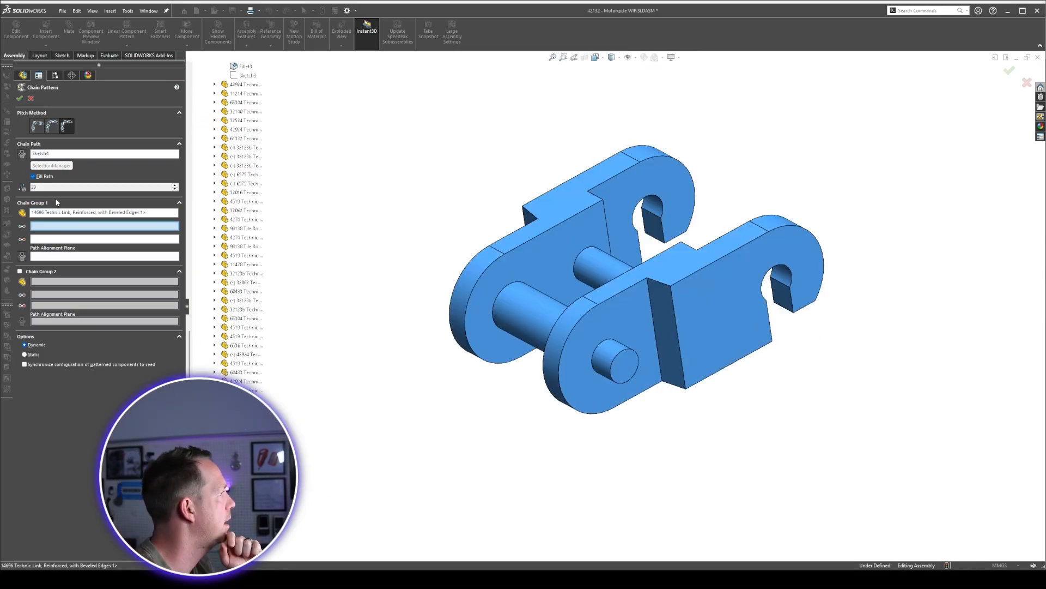
click(607, 355)
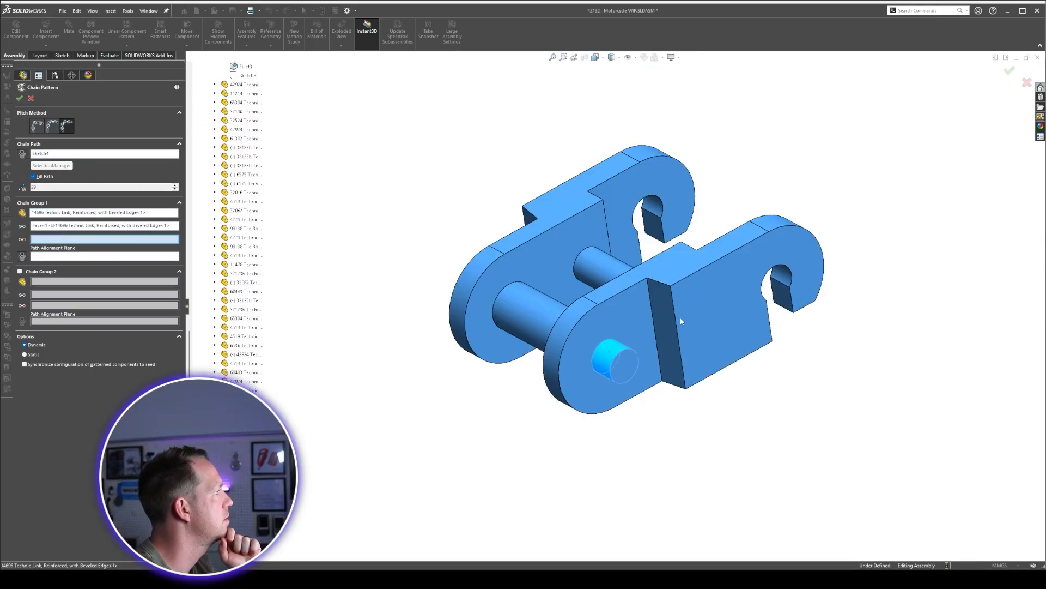
click(781, 278)
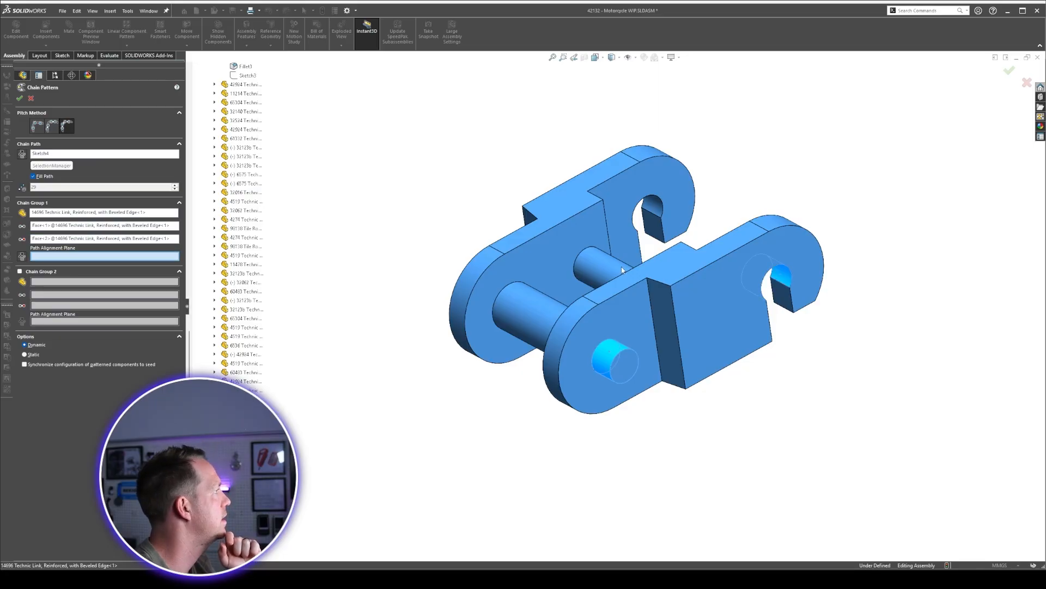
Set the 14696 link's Right plane as the path alignment plane and create the chain pattern.
scroll(613, 308, up, 3)
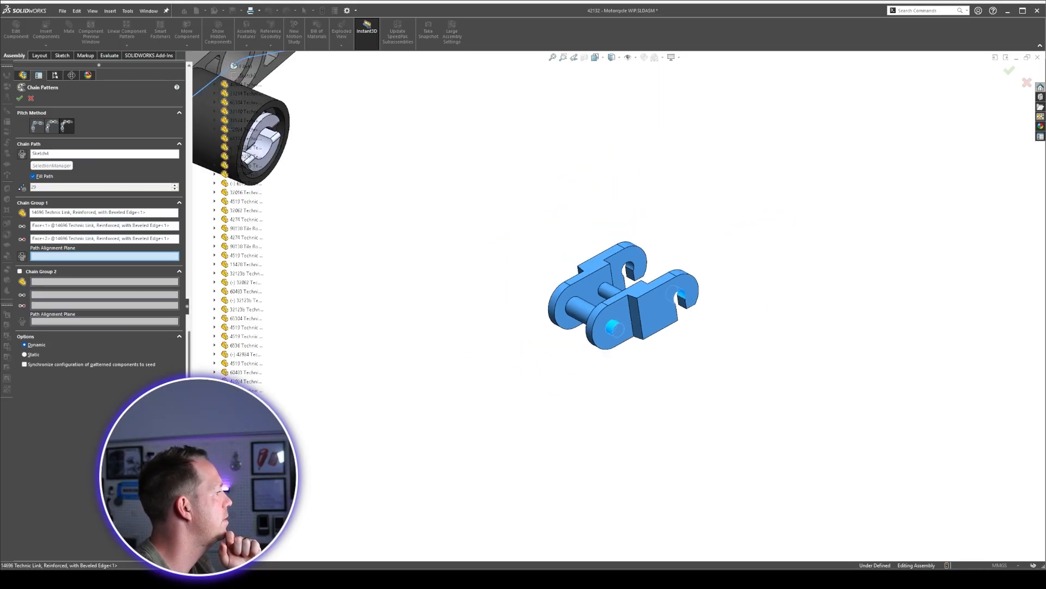
scroll(228, 141, up, 10)
click(235, 212)
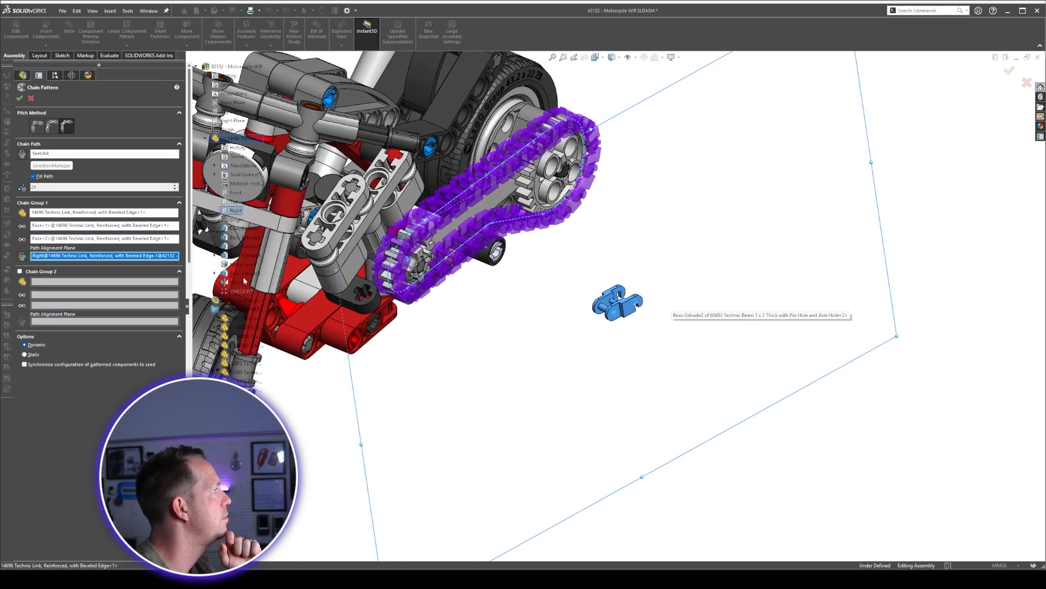
middle_drag(575, 295, 534, 256)
scroll(488, 197, down, 5)
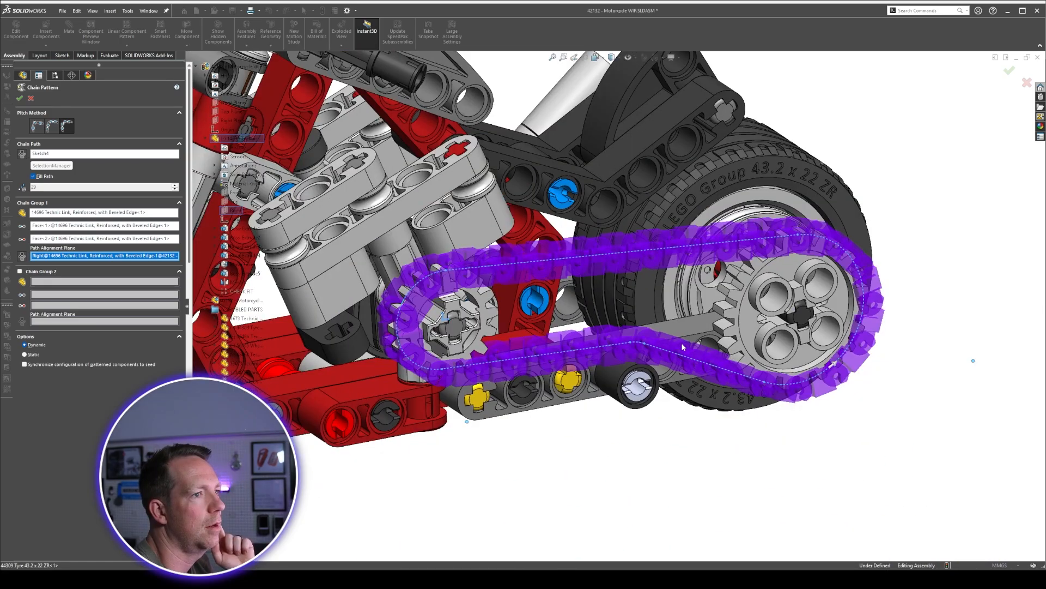
scroll(682, 347, down, 2)
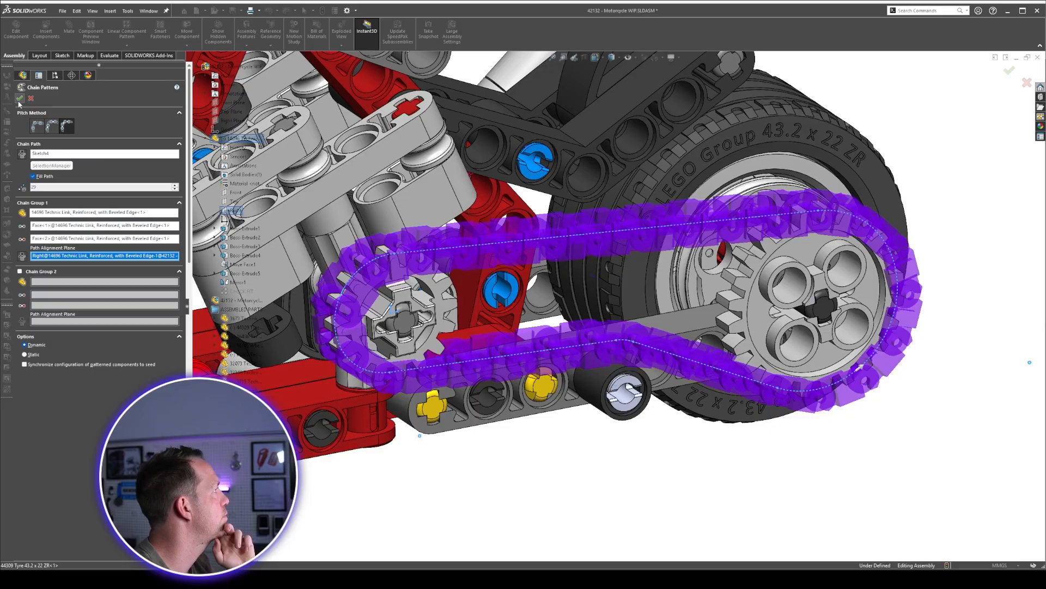
click(20, 100)
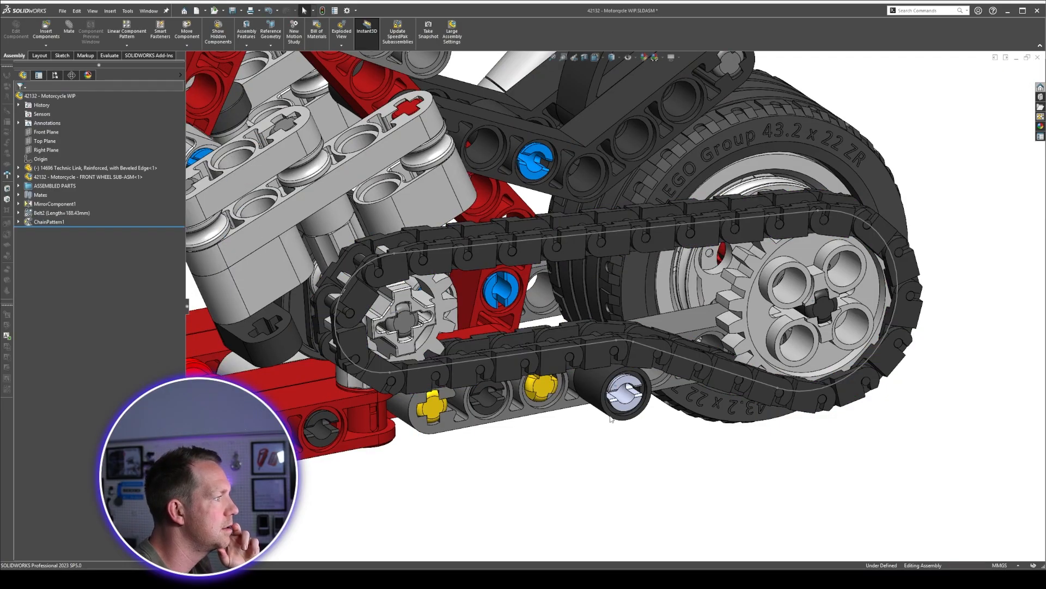
Open the chain pattern's definition to review its path, link faces and alignment plane.
scroll(777, 443, up, 5)
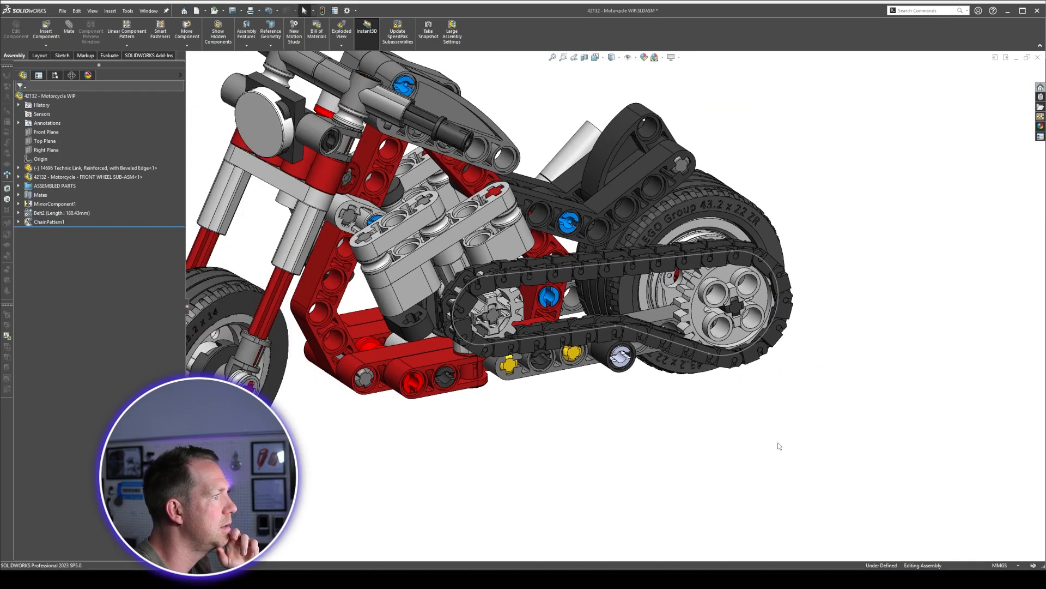
scroll(675, 326, up, 2)
scroll(590, 459, down, 5)
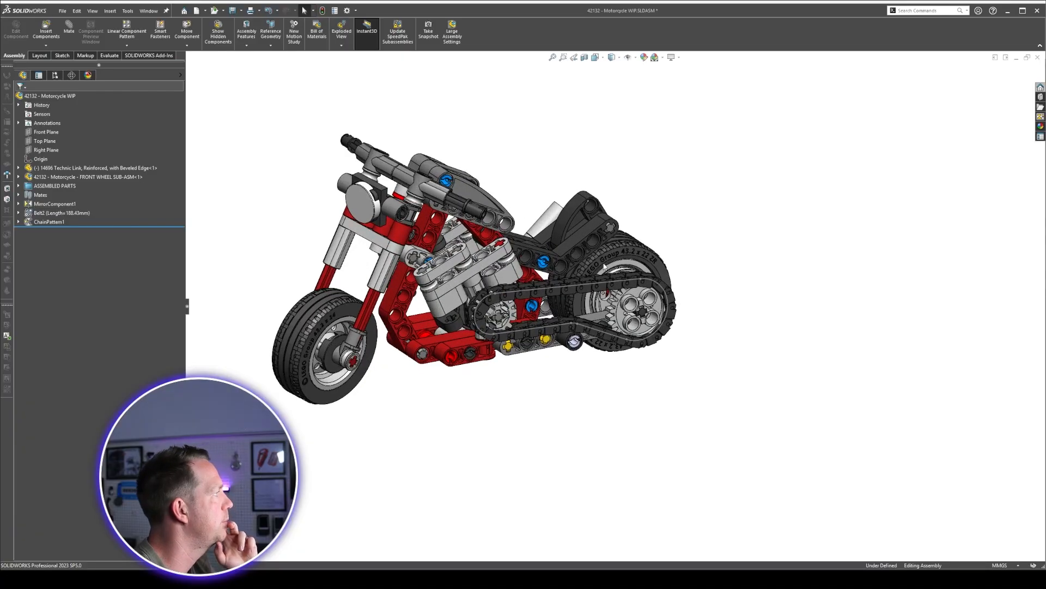
click(48, 222)
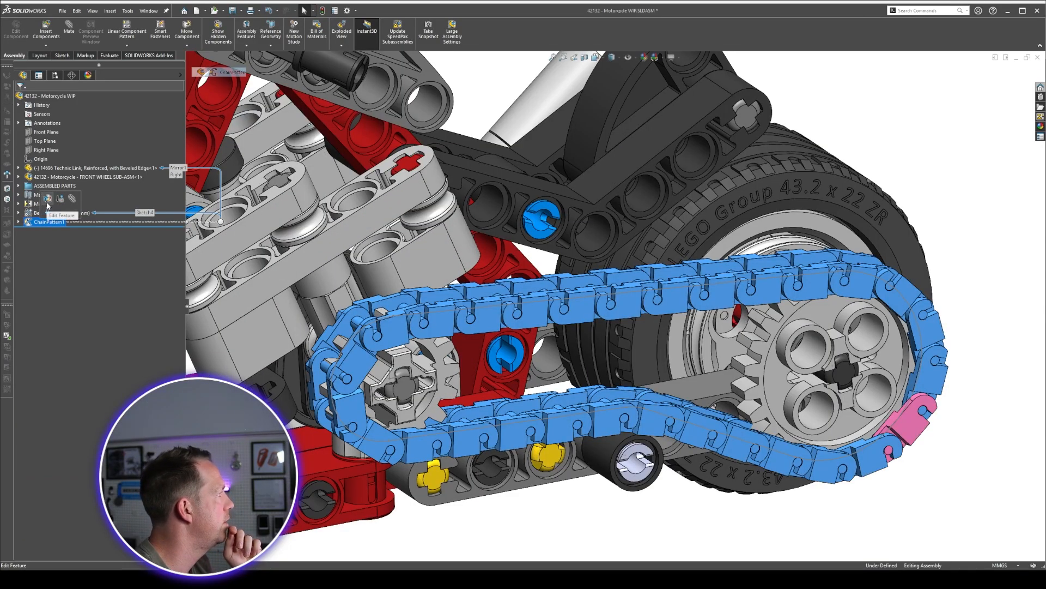
click(47, 199)
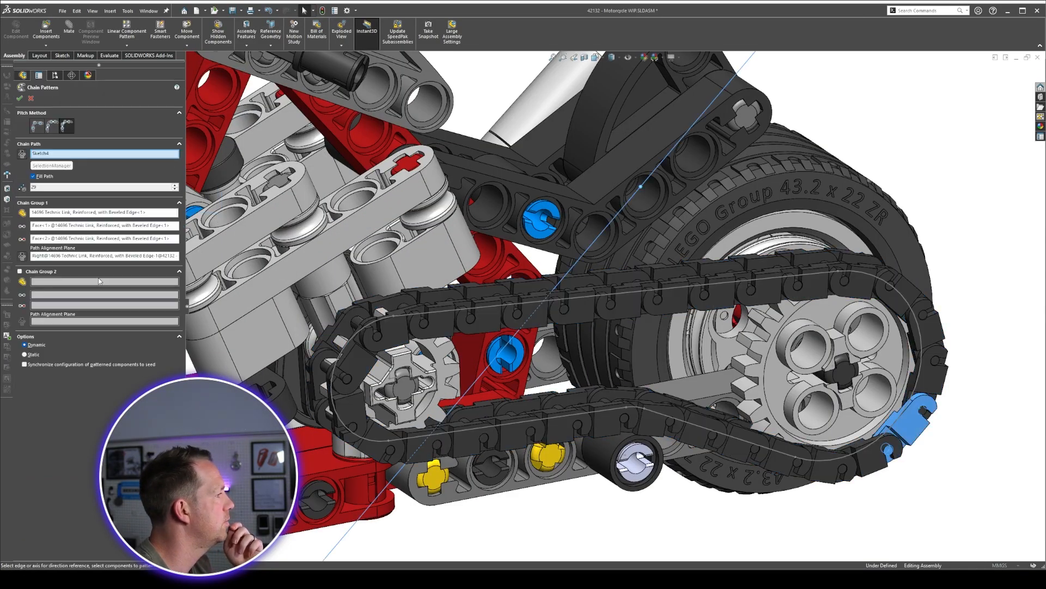
click(22, 257)
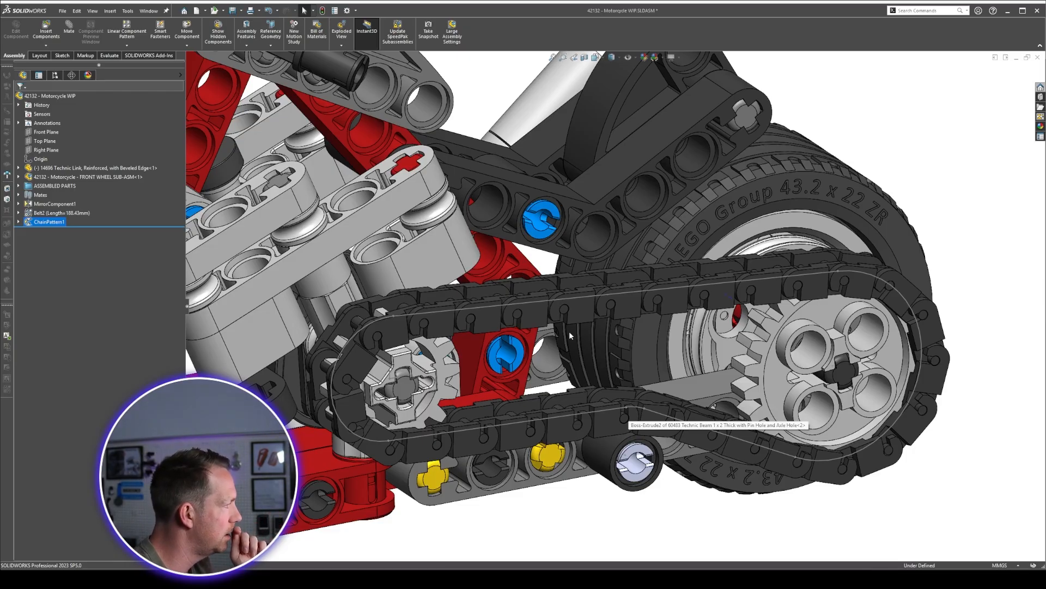
Move patterned chain links along the belt path around the front gear to test the drive chain's motion.
click(445, 333)
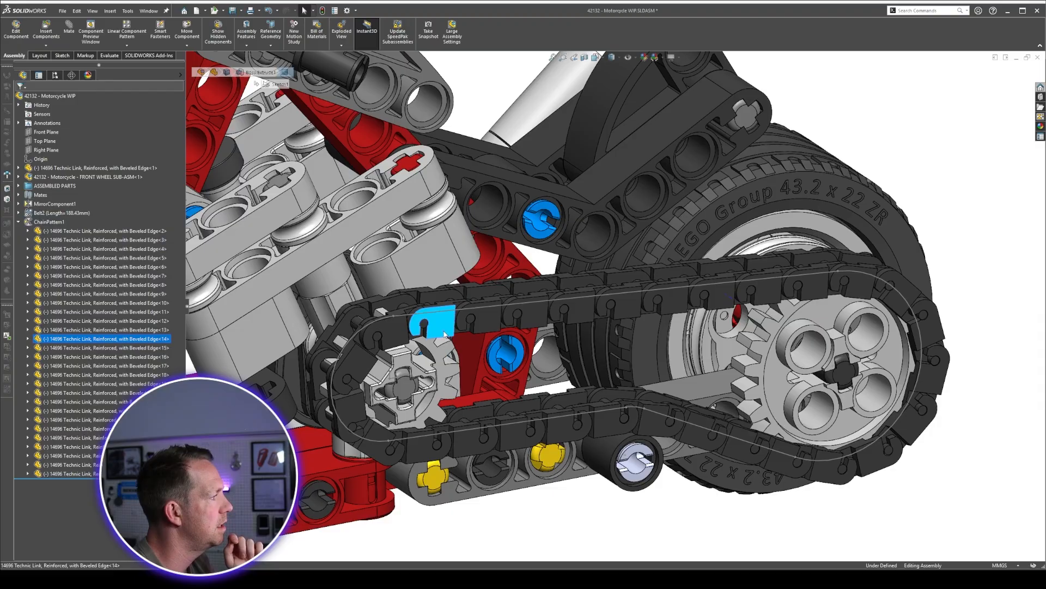
drag(445, 332, 603, 435)
middle_drag(603, 435, 580, 388)
drag(545, 427, 347, 414)
click(348, 411)
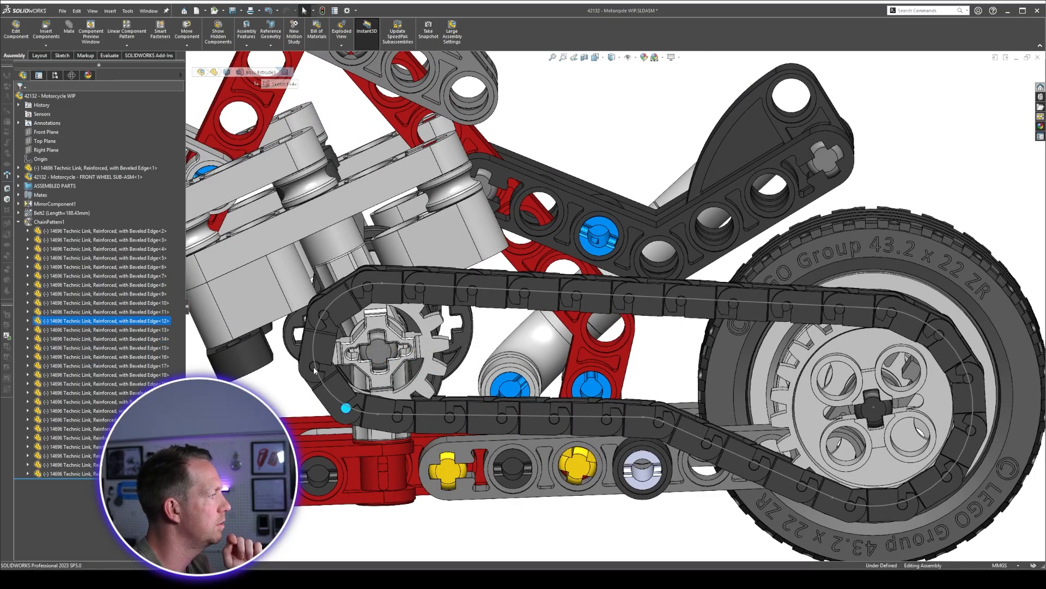
click(316, 375)
scroll(313, 373, up, 3)
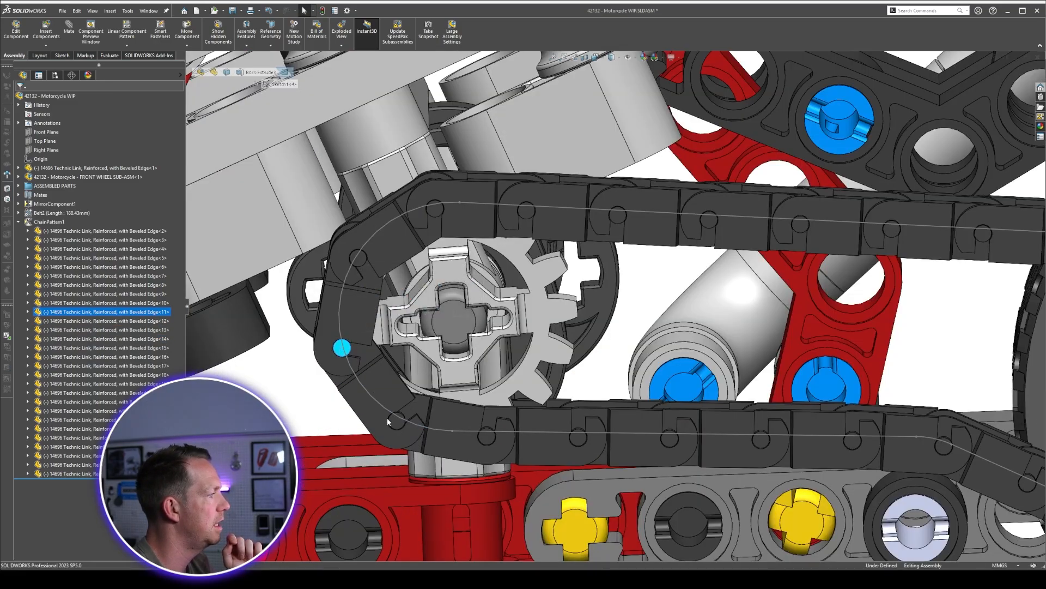
click(397, 420)
drag(439, 442, 349, 346)
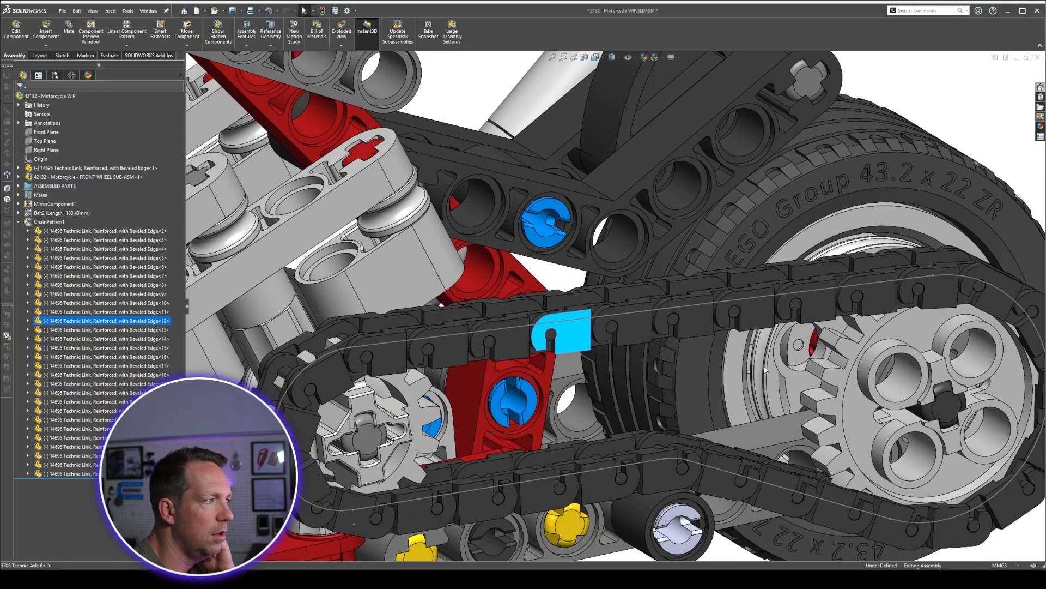
scroll(768, 443, up, 3)
click(704, 470)
scroll(704, 469, down, 1)
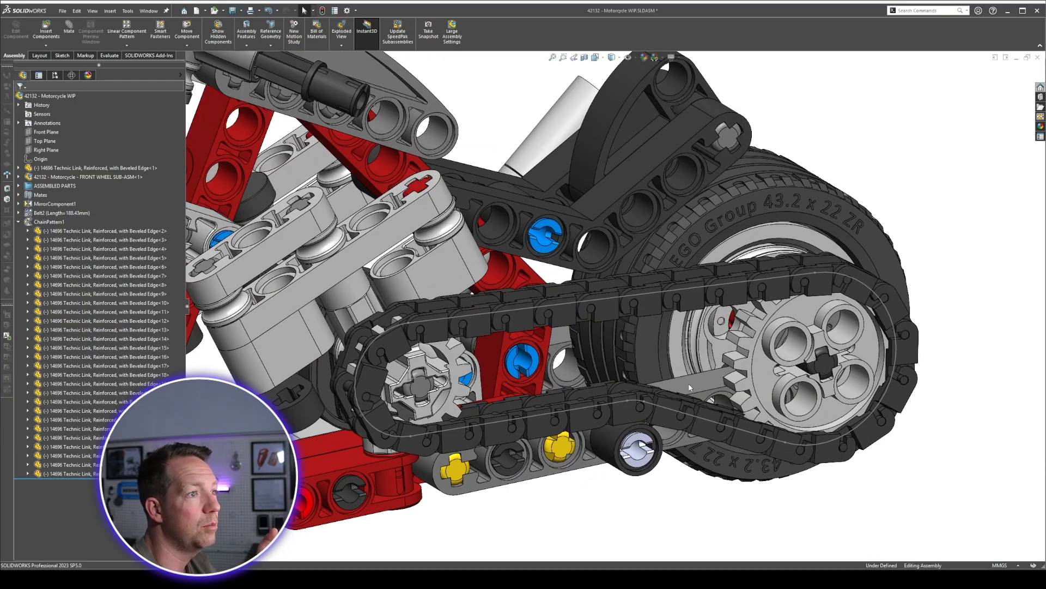
Examine how the original 14696 link's pin and hook join the neighbouring links beneath the rear gear.
scroll(581, 354, down, 2)
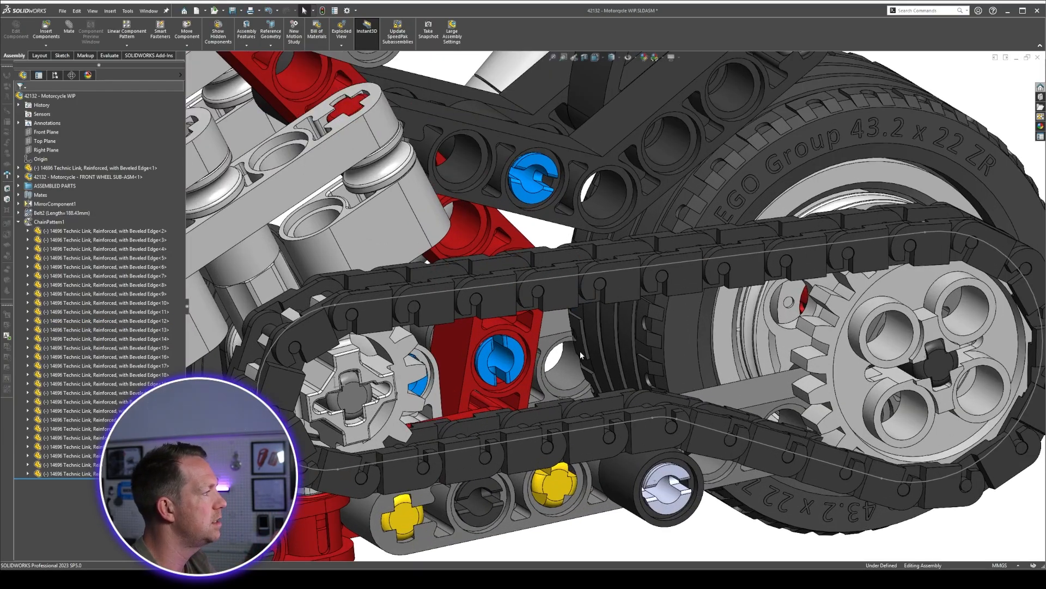
click(22, 222)
click(79, 169)
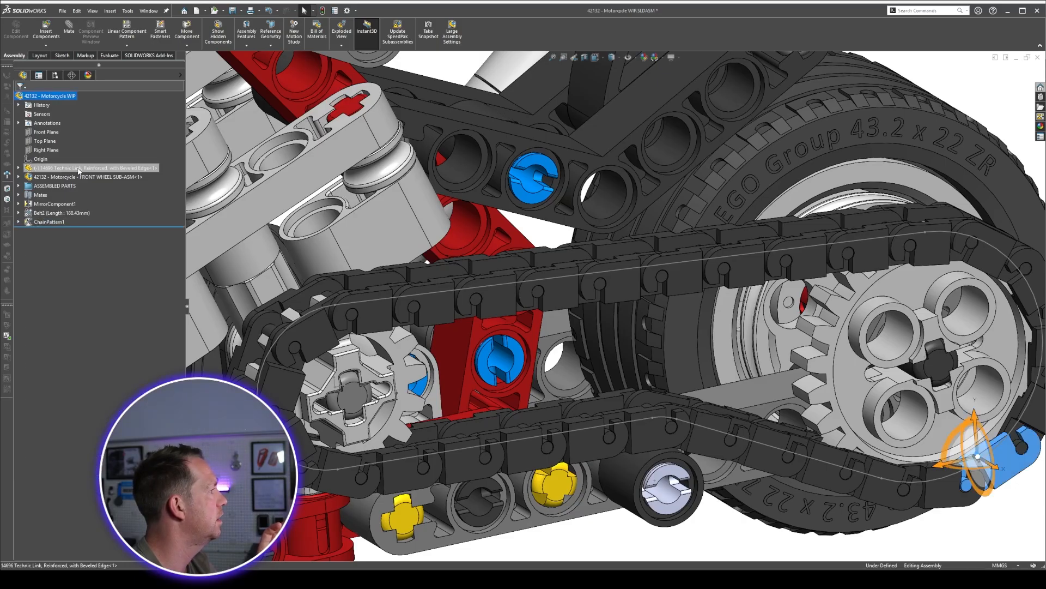
scroll(951, 437, up, 4)
scroll(823, 364, down, 3)
scroll(633, 339, down, 4)
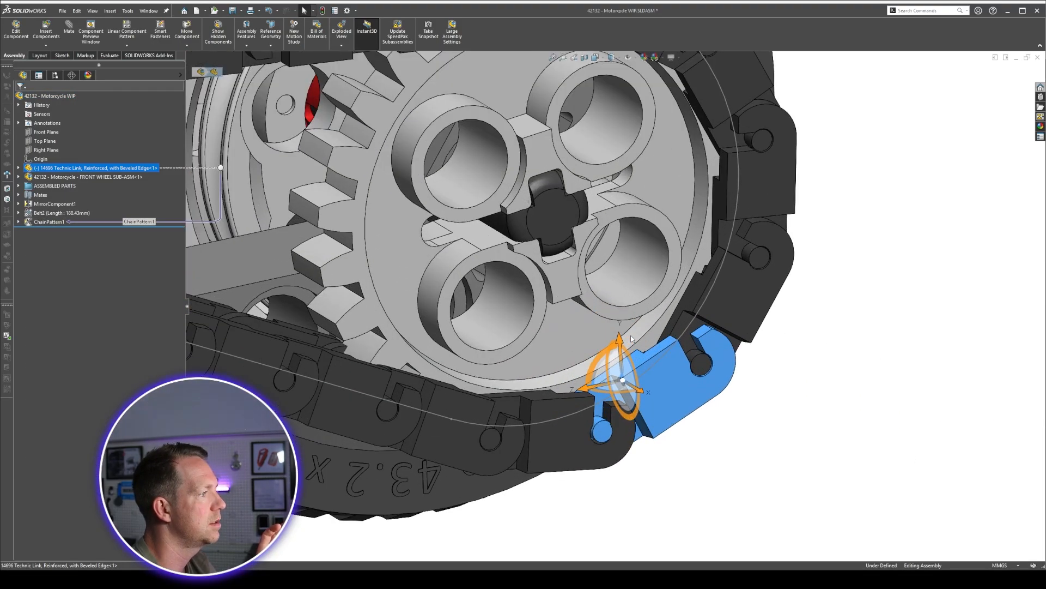
middle_drag(736, 360, 586, 433)
scroll(586, 433, down, 2)
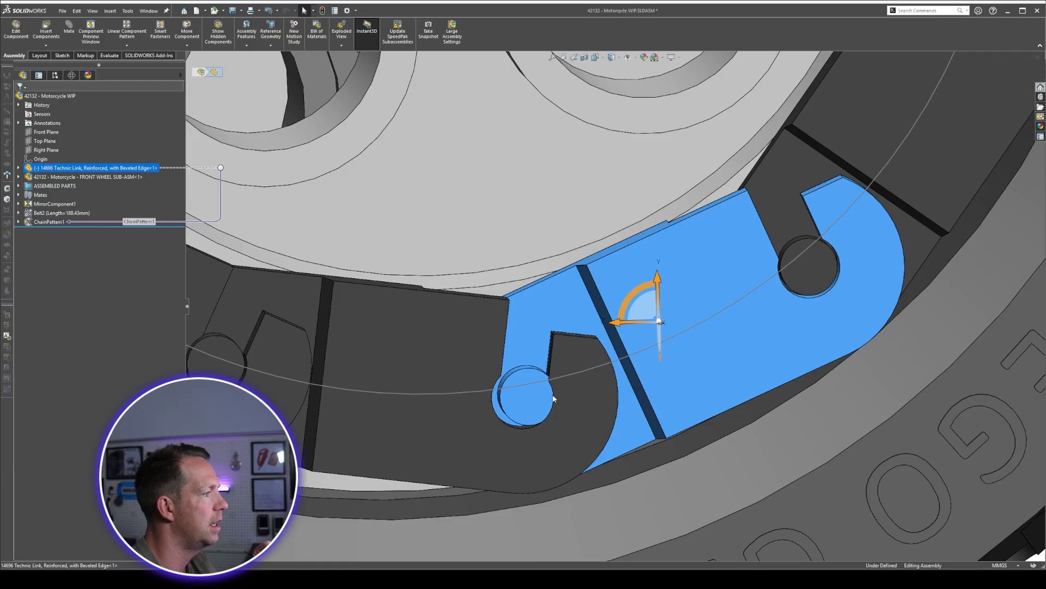
click(563, 427)
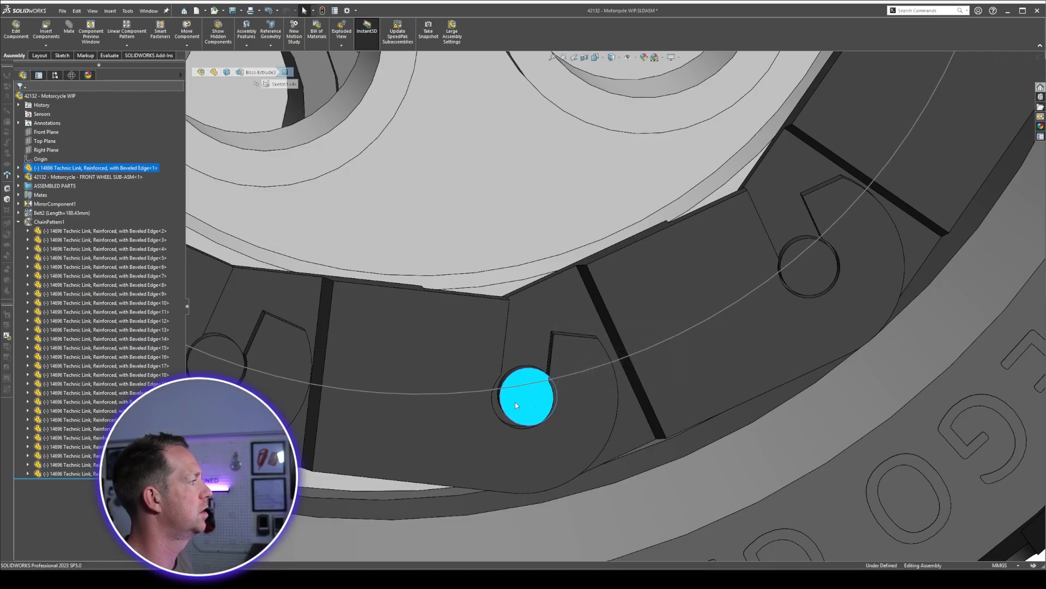
scroll(515, 403, up, 5)
middle_drag(528, 387, 747, 411)
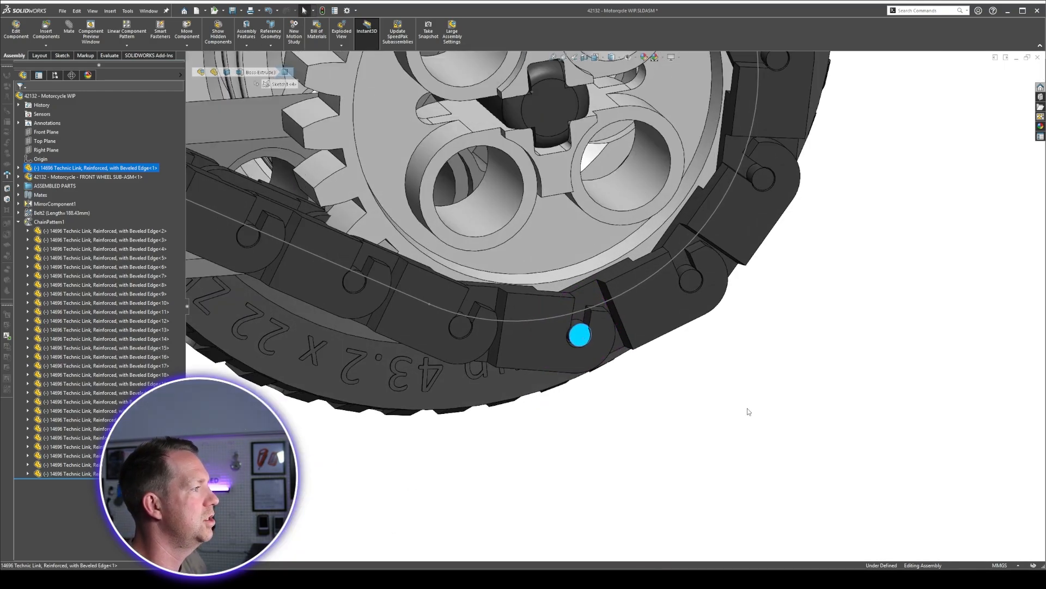
Move a chain link along the path beneath the rear gear and examine how its pin sits in the next hook.
click(747, 411)
scroll(626, 256, down, 1)
scroll(627, 256, down, 2)
click(692, 333)
drag(676, 346, 558, 381)
scroll(459, 291, up, 5)
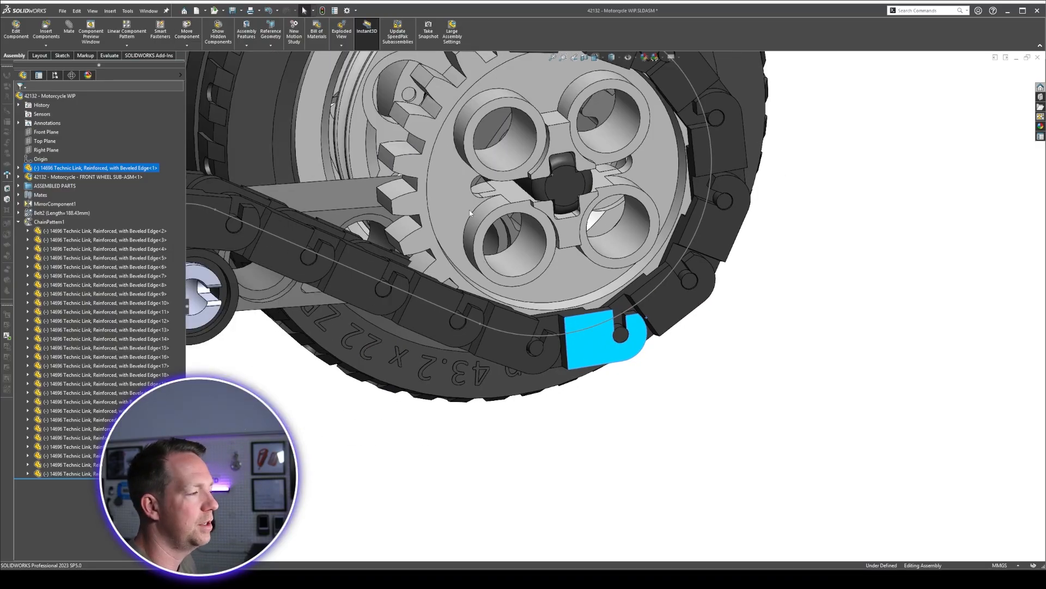
click(636, 457)
scroll(574, 357, down, 5)
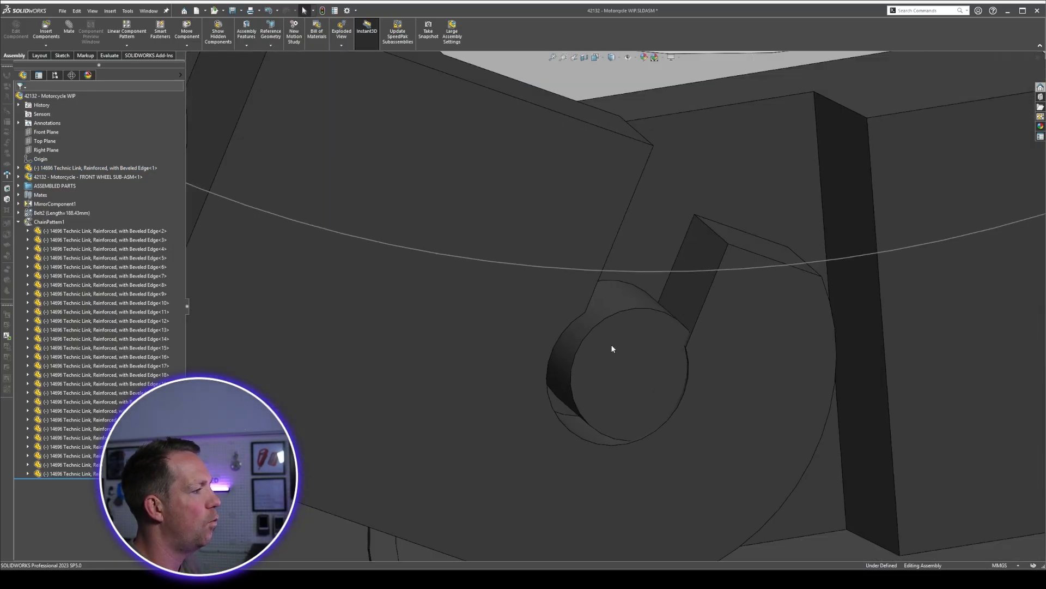
scroll(612, 348, up, 6)
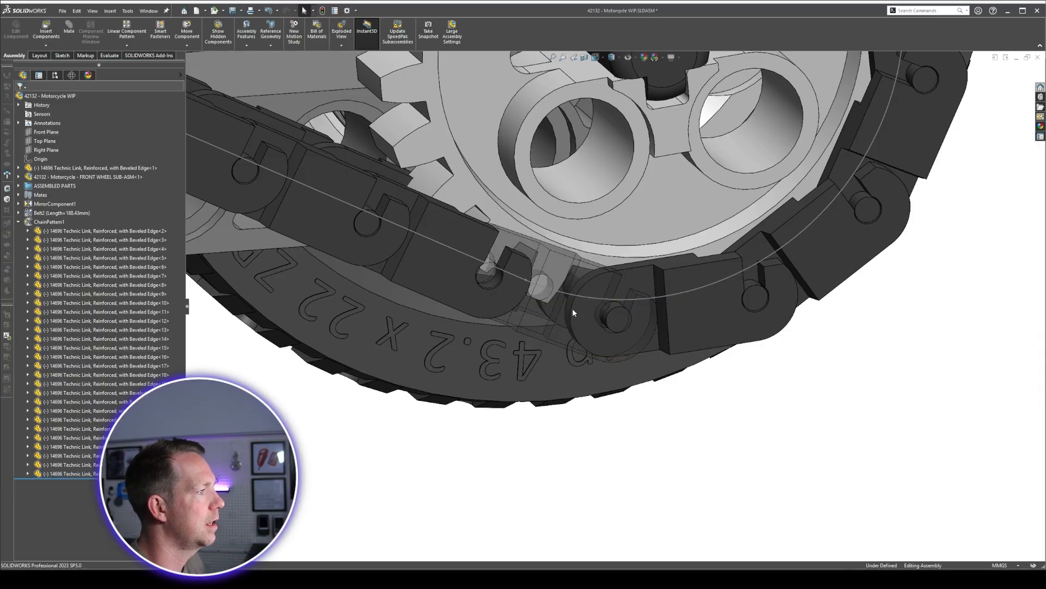
Move a chain link along the lower run past the roller and around the front gear to test the motion.
scroll(573, 312, up, 5)
drag(665, 308, 525, 288)
middle_drag(526, 287, 590, 315)
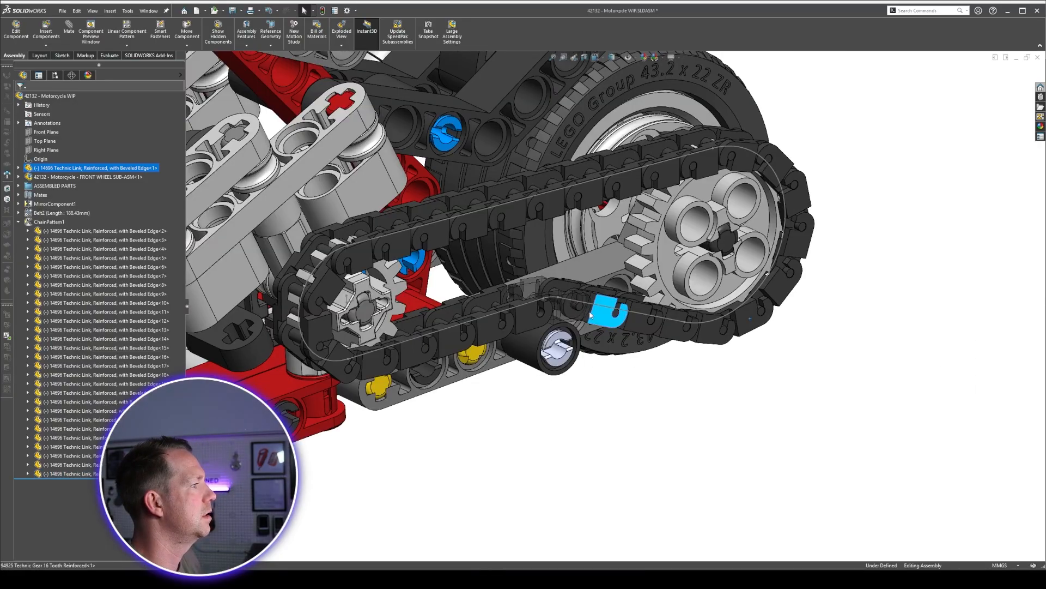
drag(640, 327, 387, 246)
Rotate the original 14696 link on the upper chain run by free drag, using the standard drag option.
click(18, 222)
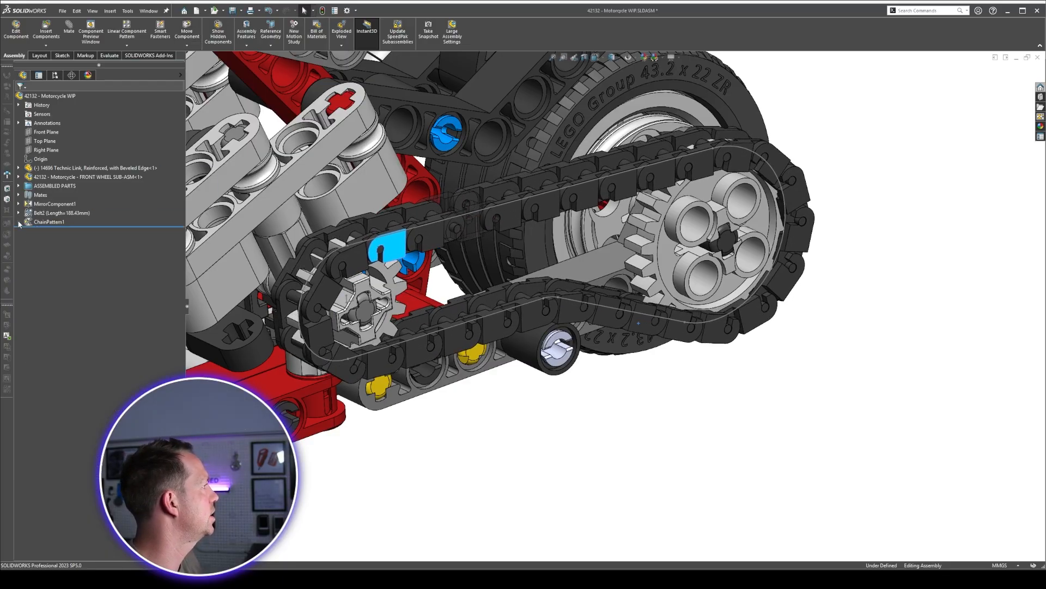
click(92, 168)
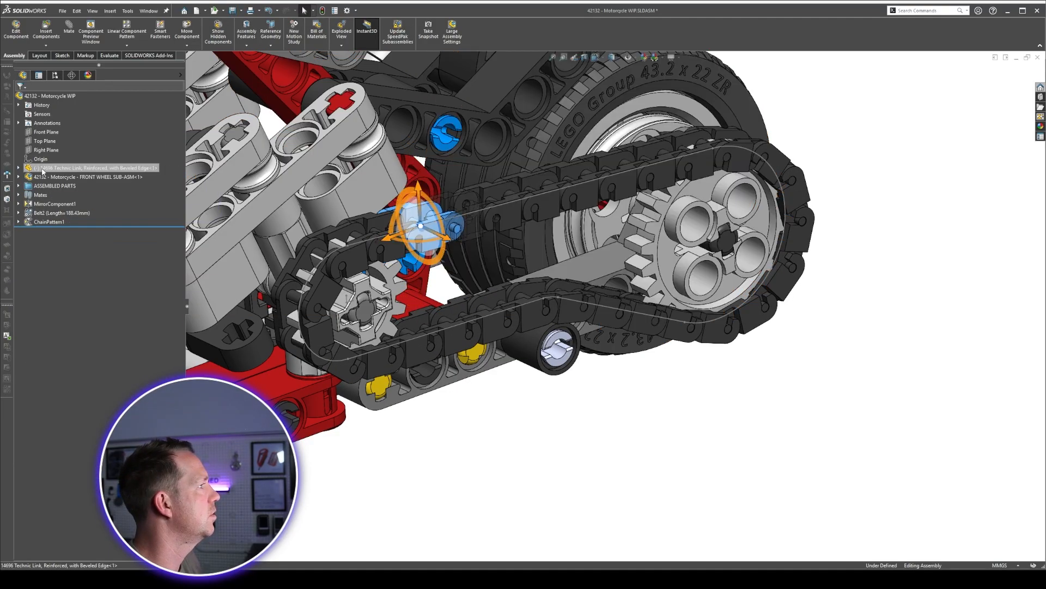
click(19, 168)
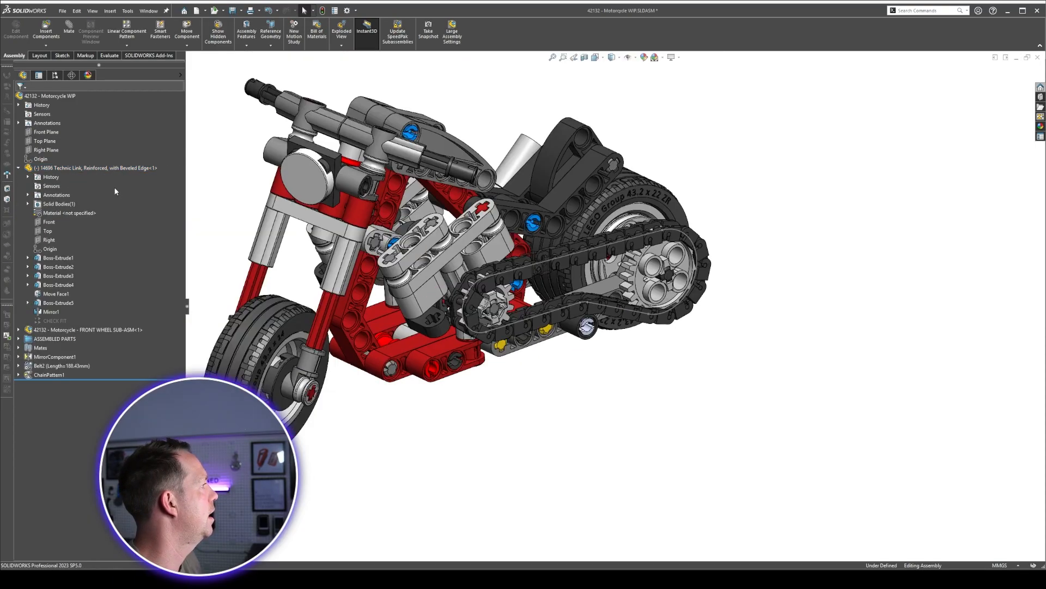
click(74, 169)
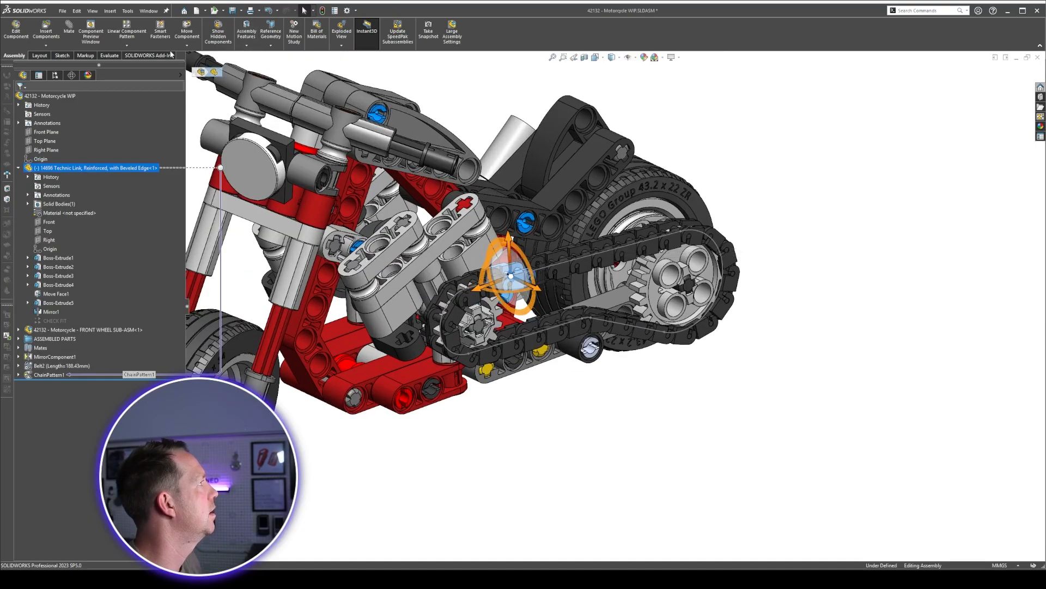
click(187, 46)
click(202, 66)
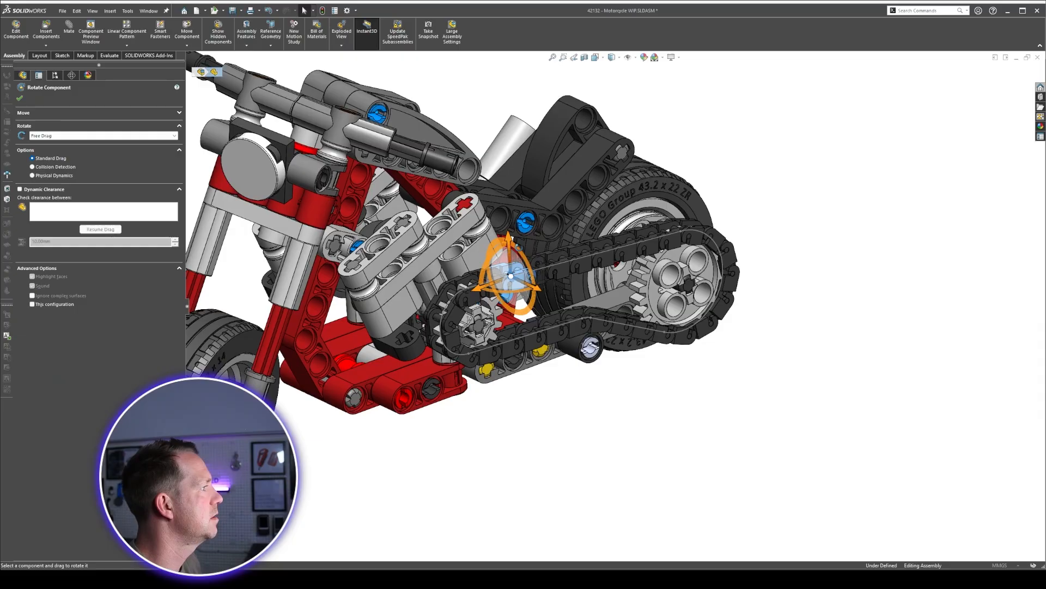
scroll(491, 246, down, 5)
drag(577, 295, 592, 291)
click(20, 99)
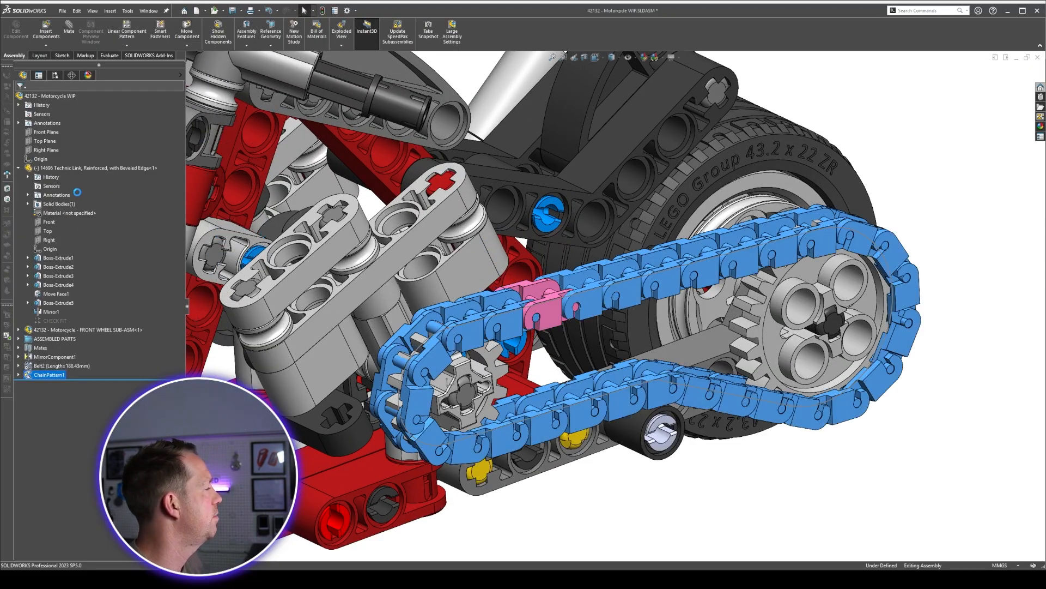
click(32, 101)
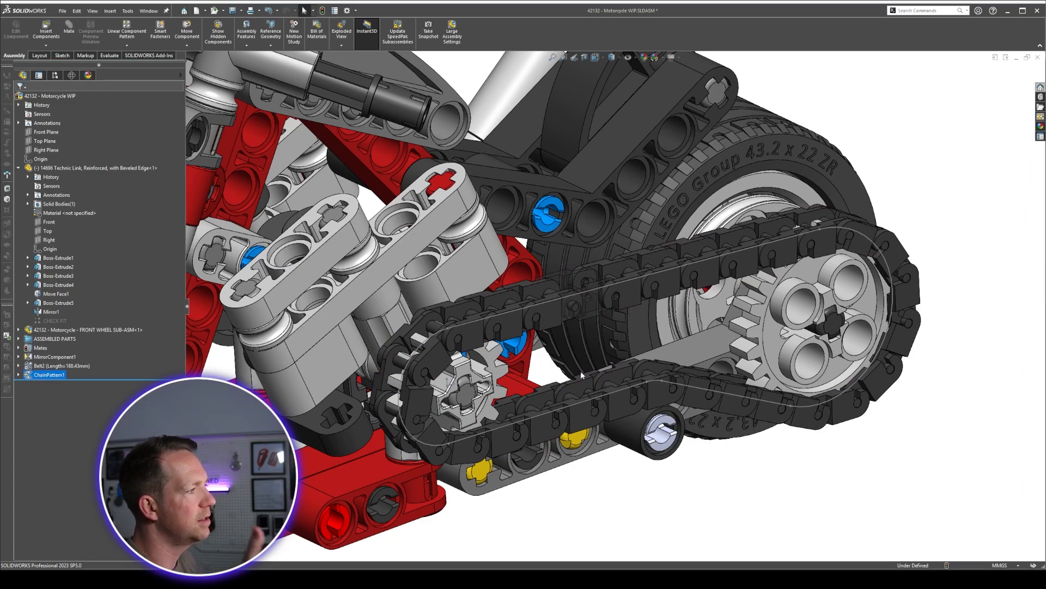
Hide the last patterned 14696 link overlapping the upper chain run near the front gear.
scroll(602, 302, down, 2)
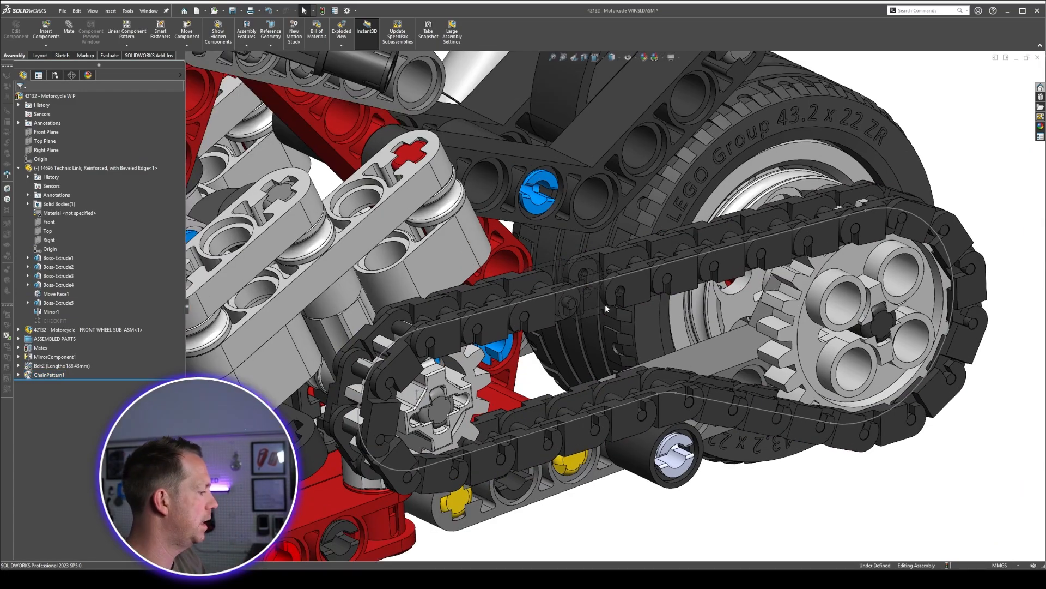
click(602, 302)
click(688, 242)
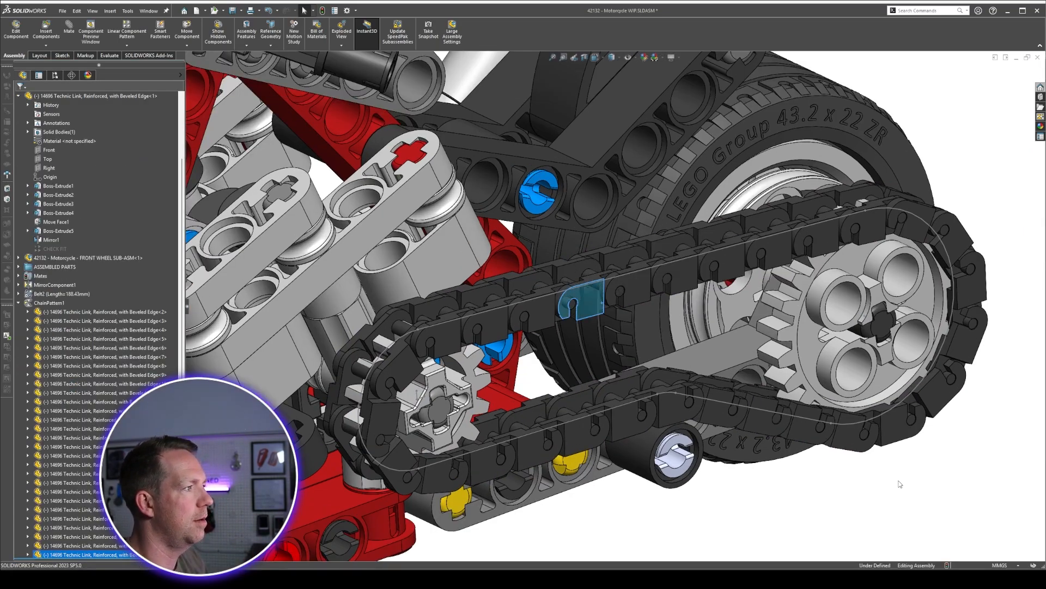
click(21, 304)
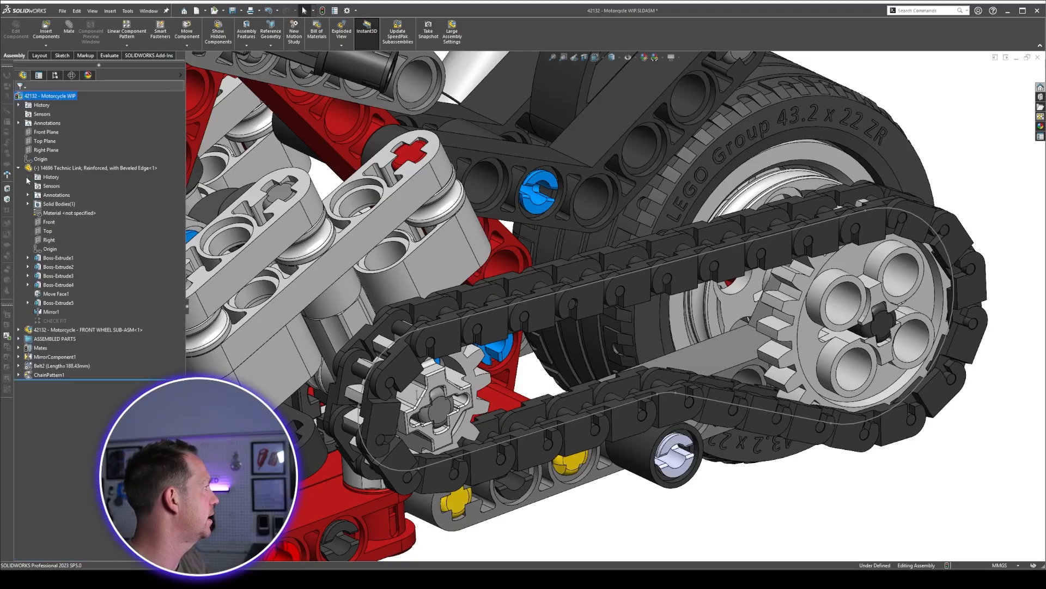
click(23, 169)
Move a chain link along the upper run from the front gear and drag the rear 24-tooth gear to test their motion.
scroll(750, 393, up, 3)
scroll(511, 265, down, 4)
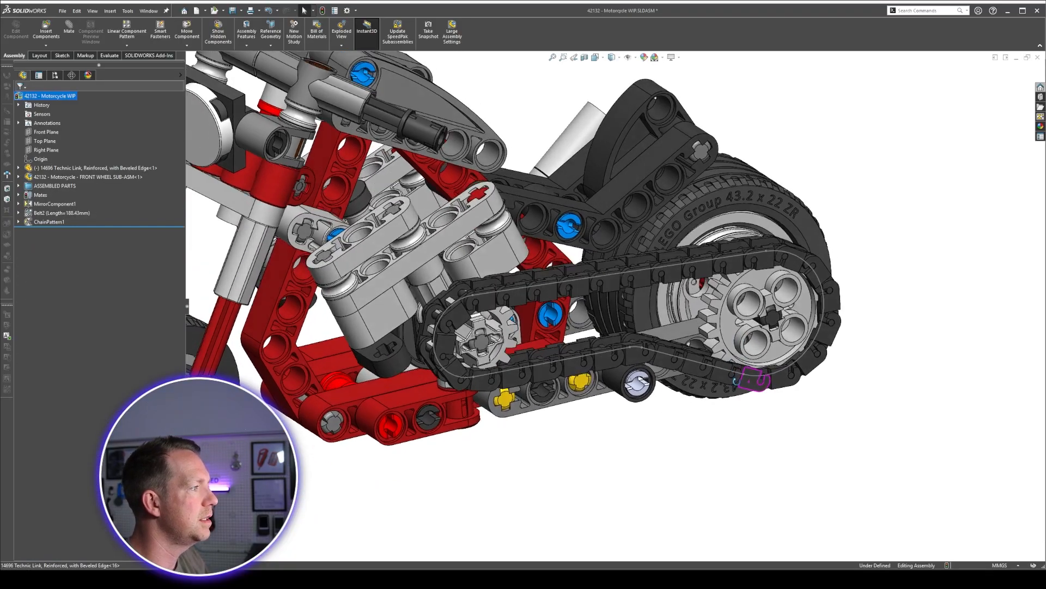
click(493, 339)
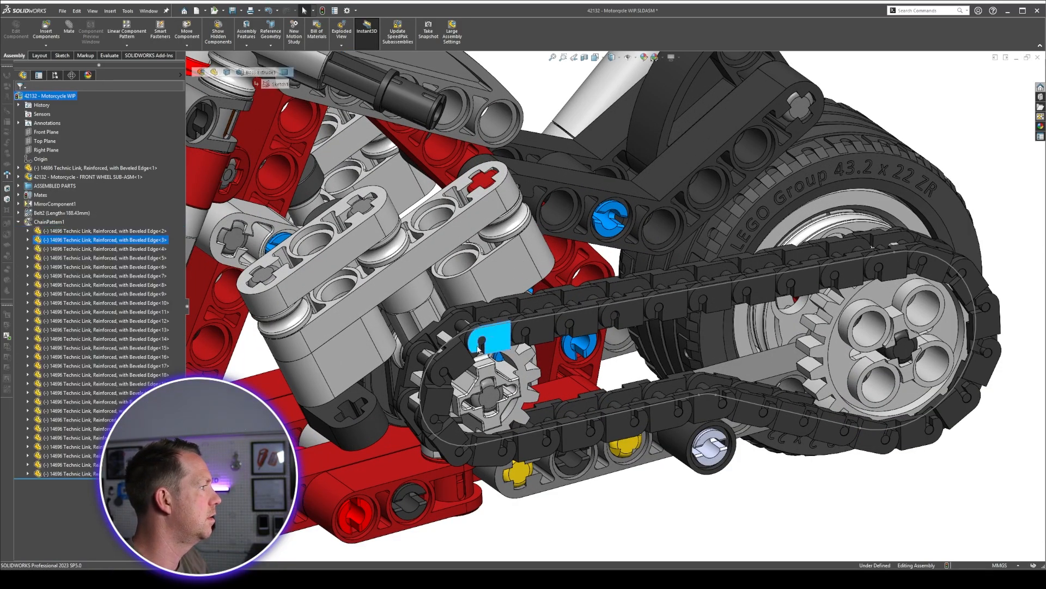
drag(493, 340, 684, 300)
drag(870, 297, 855, 329)
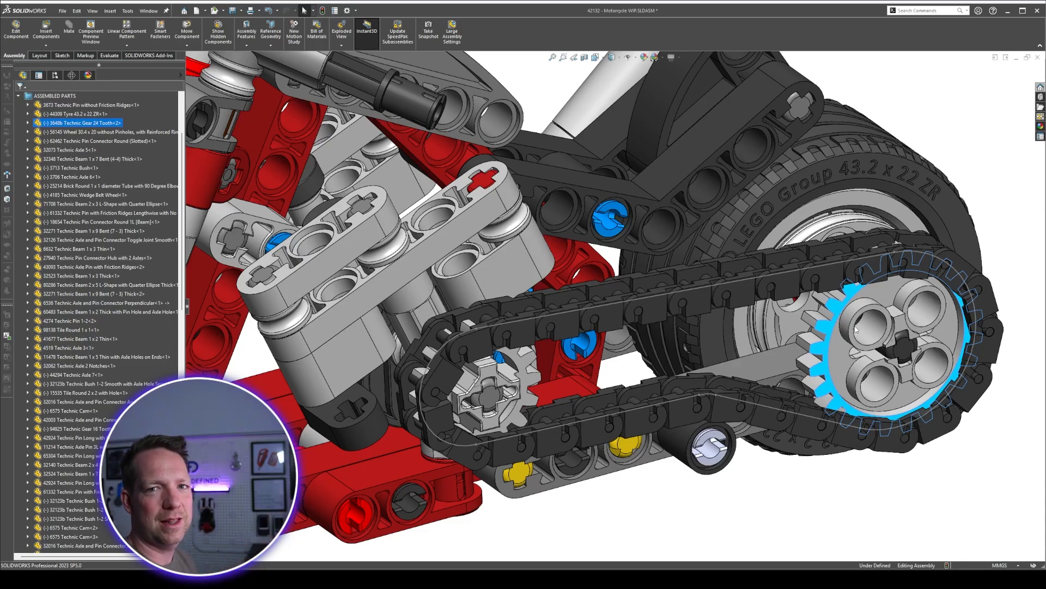
scroll(947, 279, up, 4)
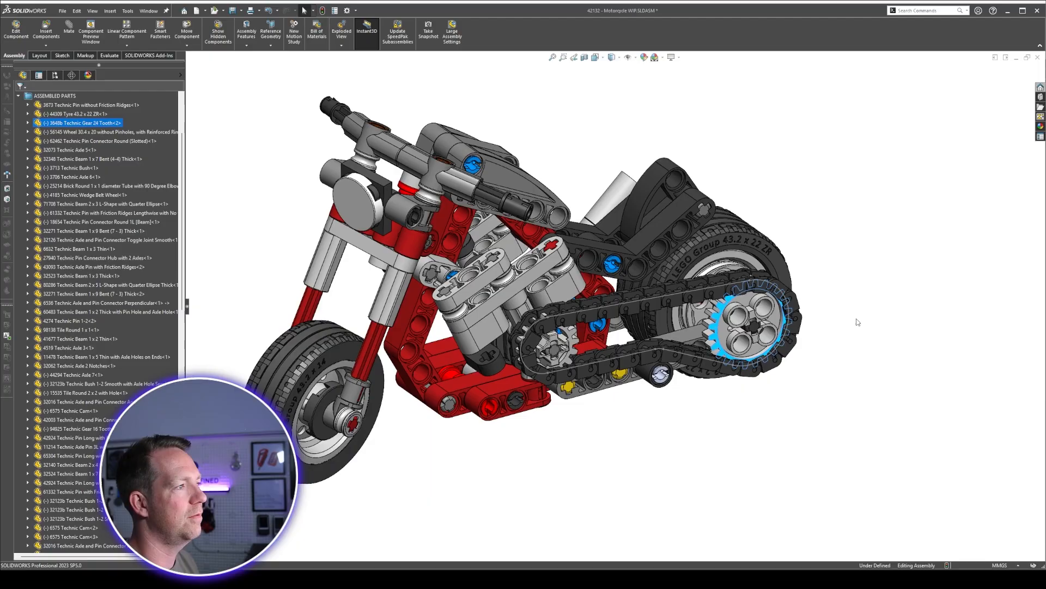
Hide the belt path curve running through the chain links.
click(857, 321)
scroll(787, 293, down, 3)
middle_drag(773, 290, 763, 311)
scroll(763, 300, down, 2)
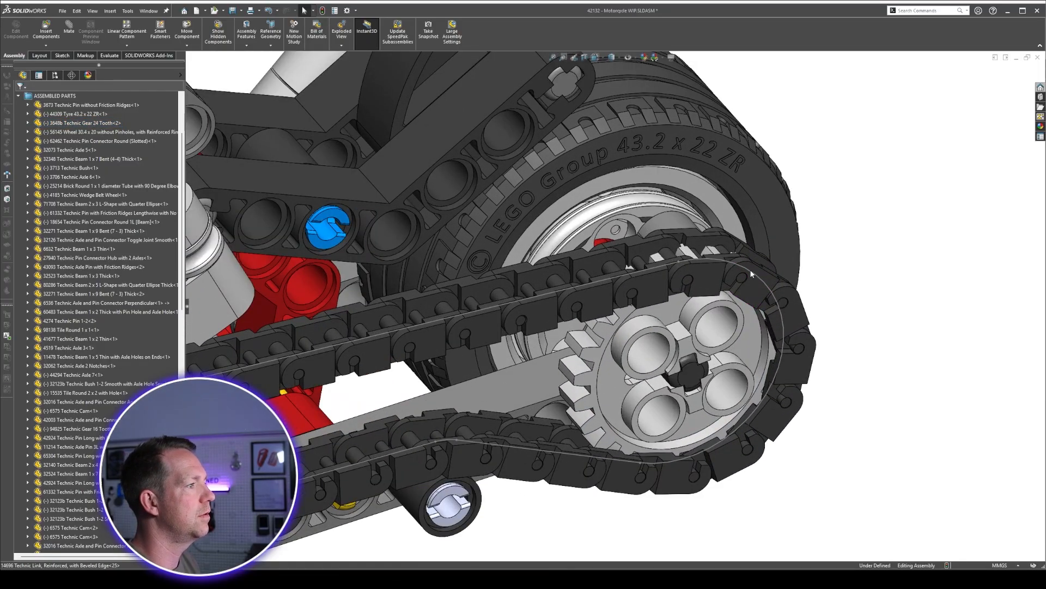
right_click(750, 267)
click(774, 246)
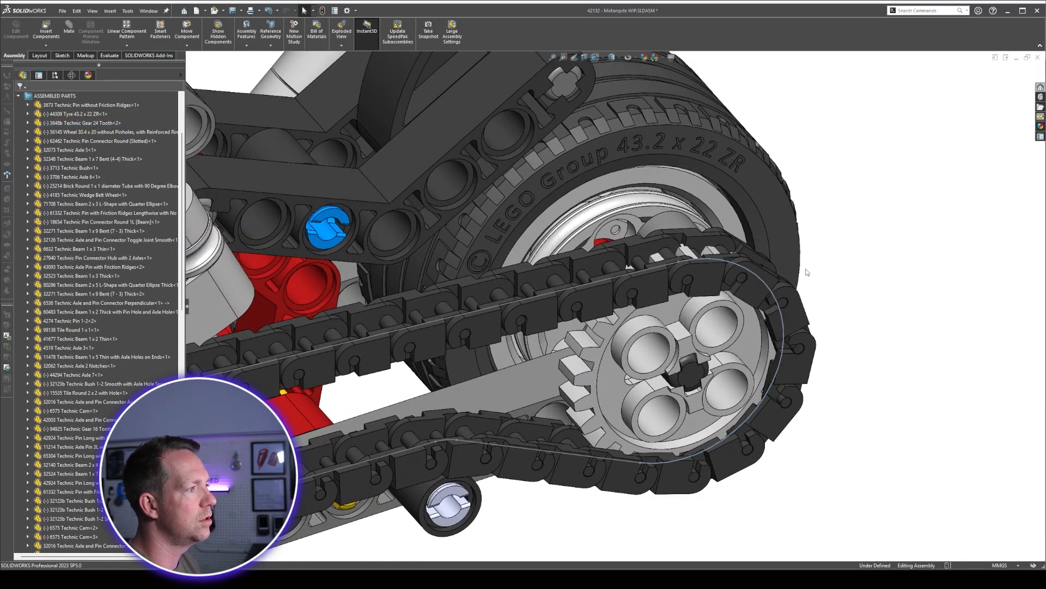
click(730, 280)
drag(733, 283, 730, 283)
click(812, 273)
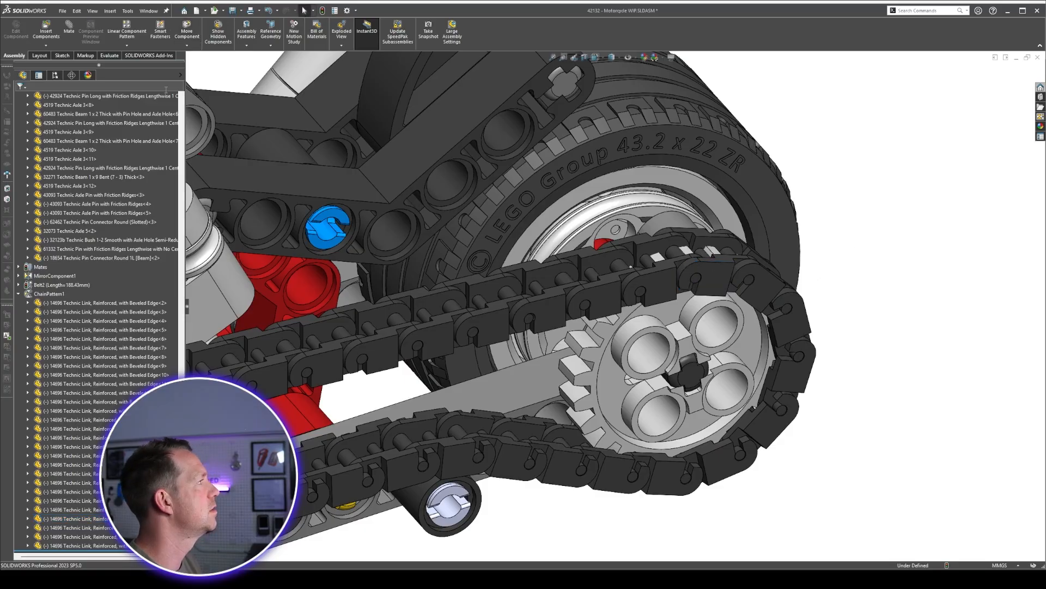
Add a mechanical gear mate between a chain link's cylindrical pin face and the rear gear assembly.
click(69, 28)
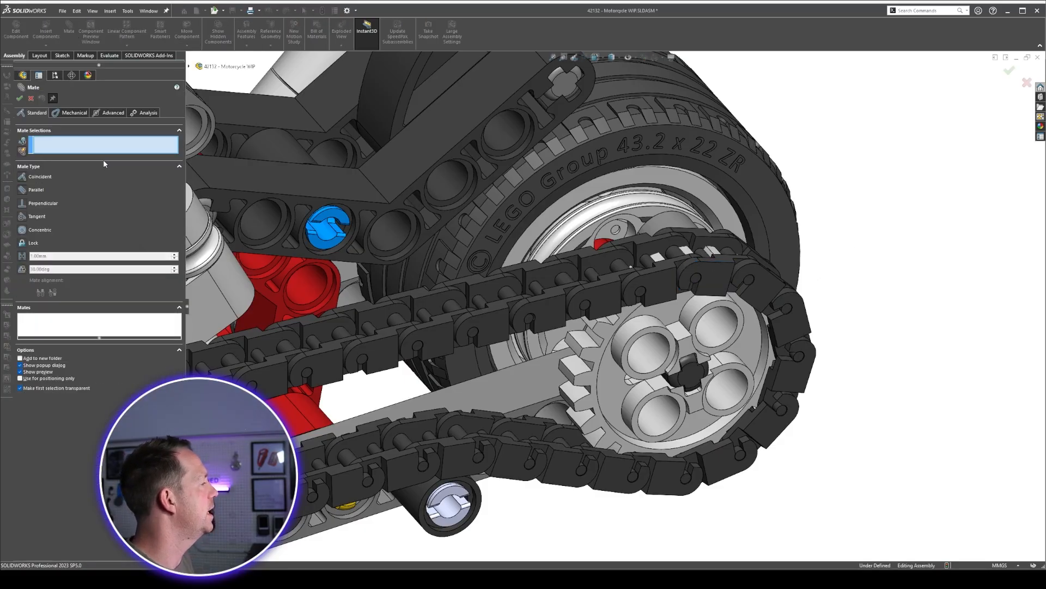
scroll(593, 253, down, 5)
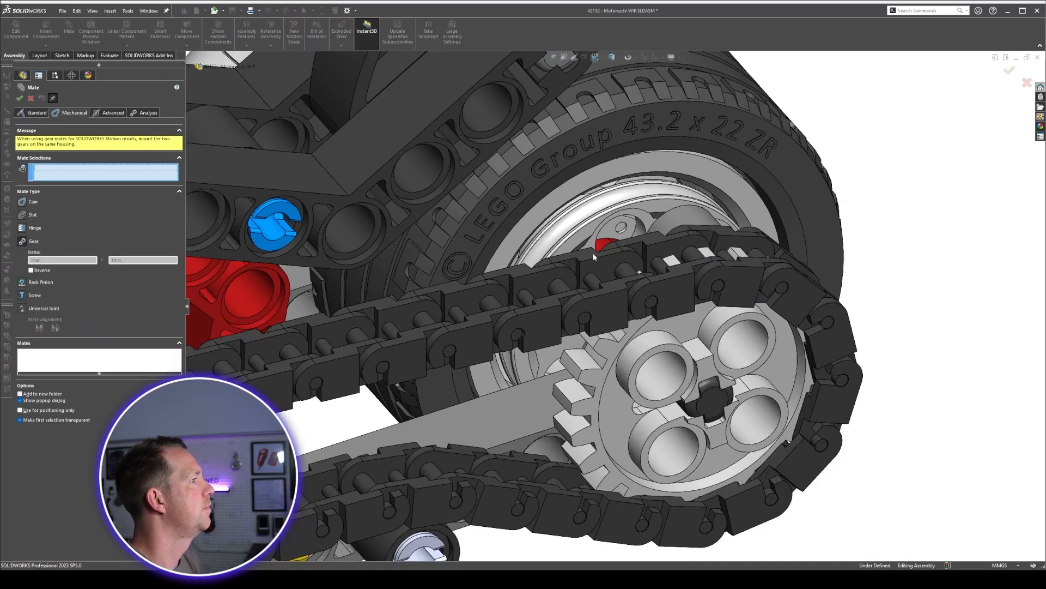
click(742, 263)
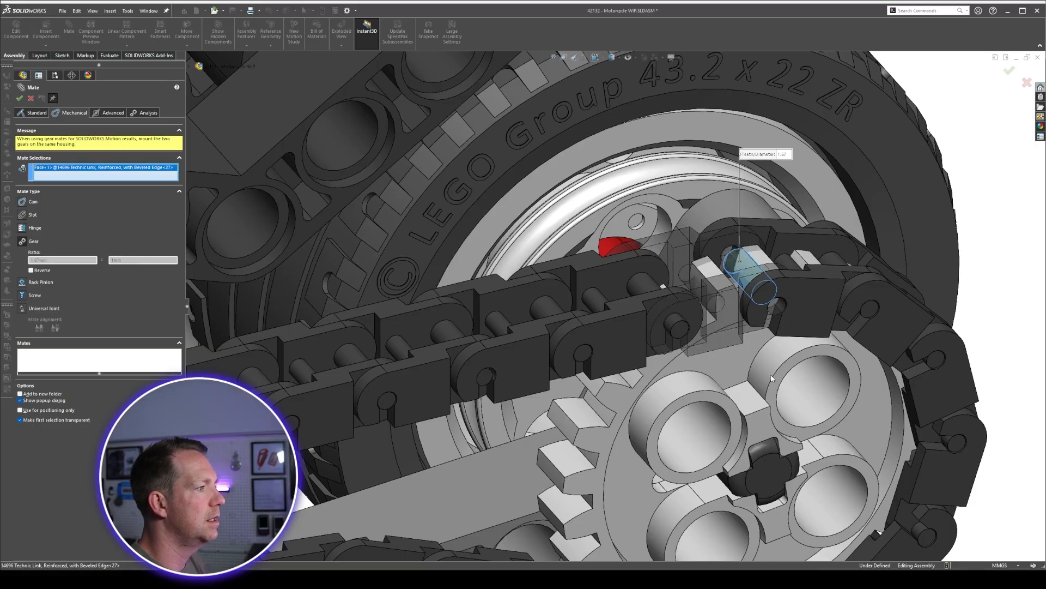
click(788, 437)
click(19, 99)
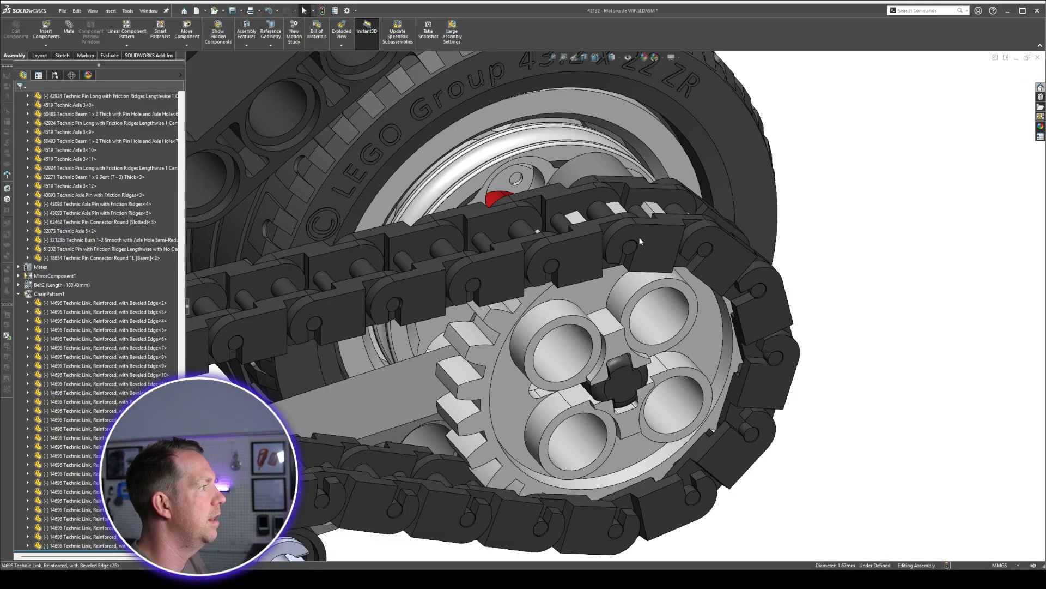
Move a chain link around the rear gear and back to test whether the chain drives the gear and wheel.
drag(639, 237, 765, 377)
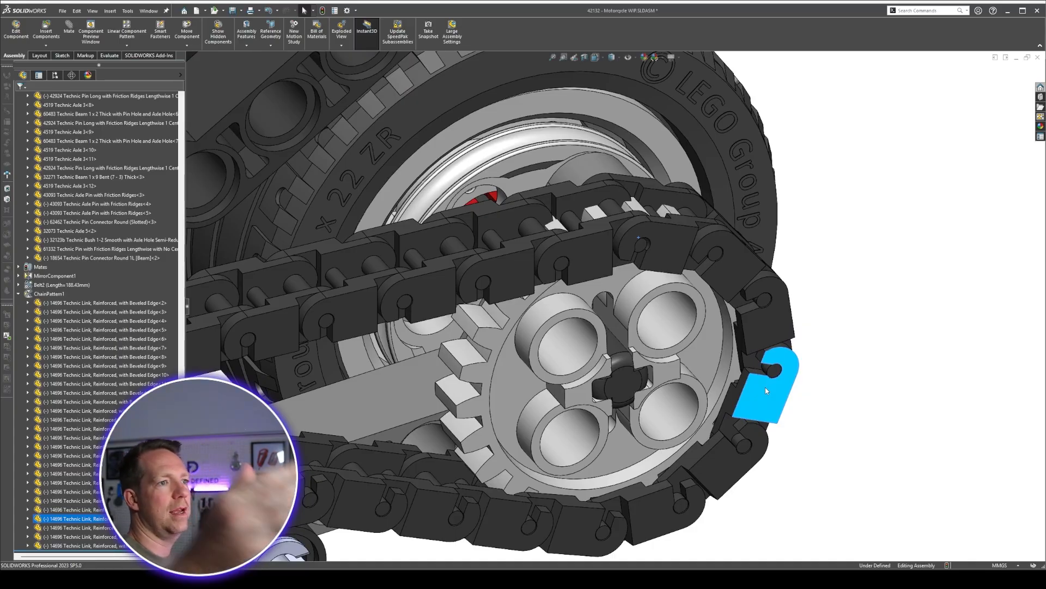
scroll(765, 388, up, 5)
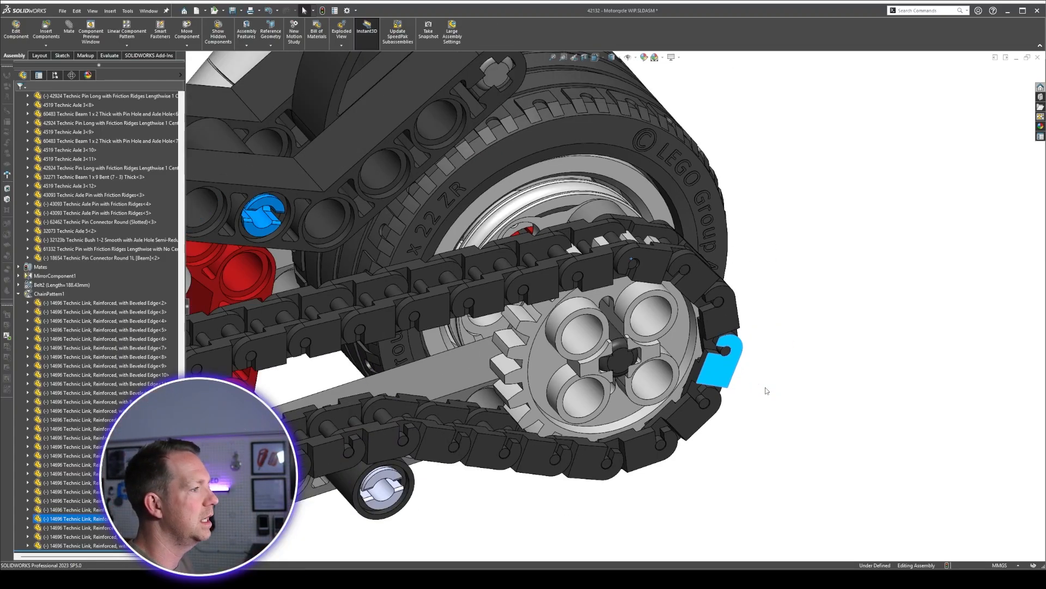
scroll(472, 374, down, 2)
drag(760, 334, 570, 389)
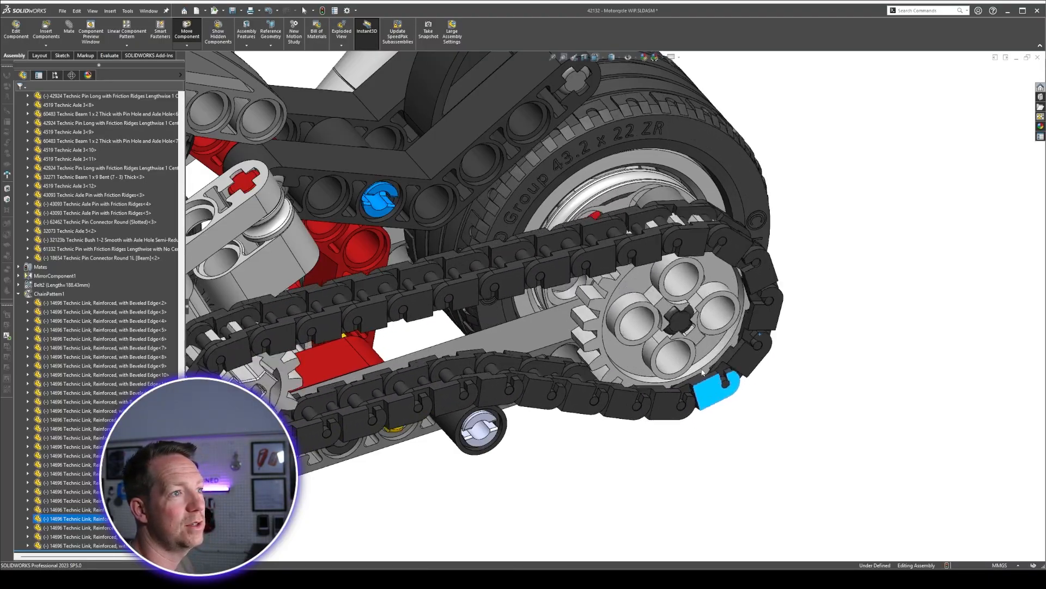
drag(678, 389, 699, 377)
key(Escape)
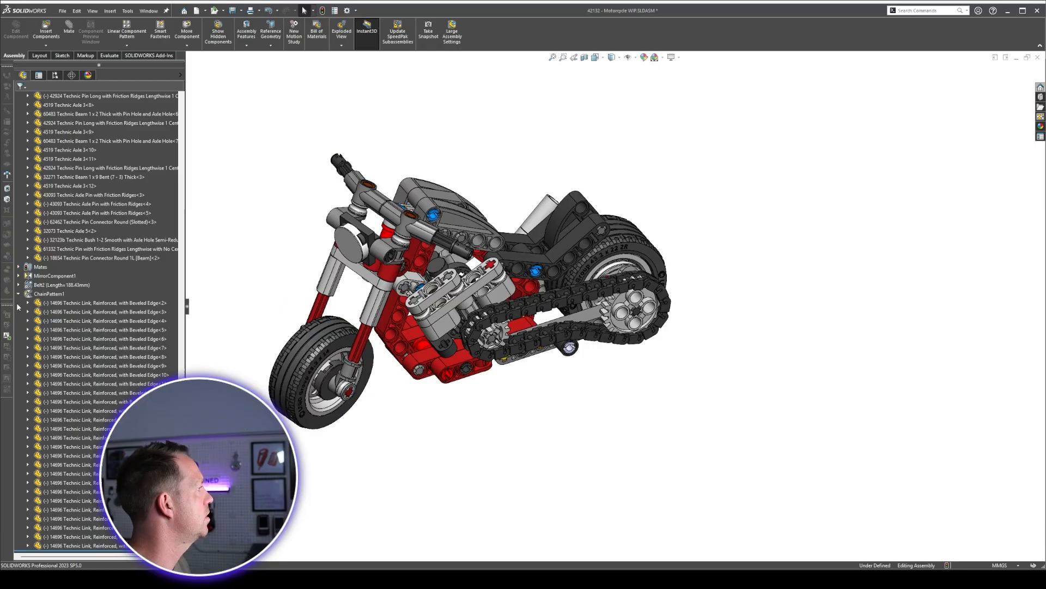
Move the loose 14696 chain link into the ASSEMBLED PARTS folder.
click(19, 293)
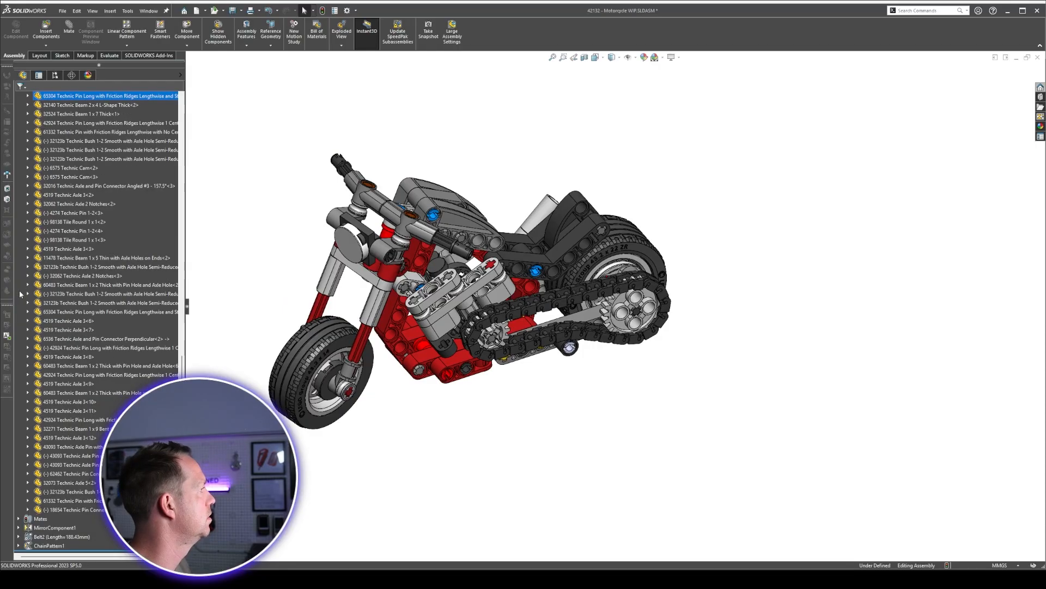
scroll(20, 293, up, 4)
scroll(37, 184, up, 10)
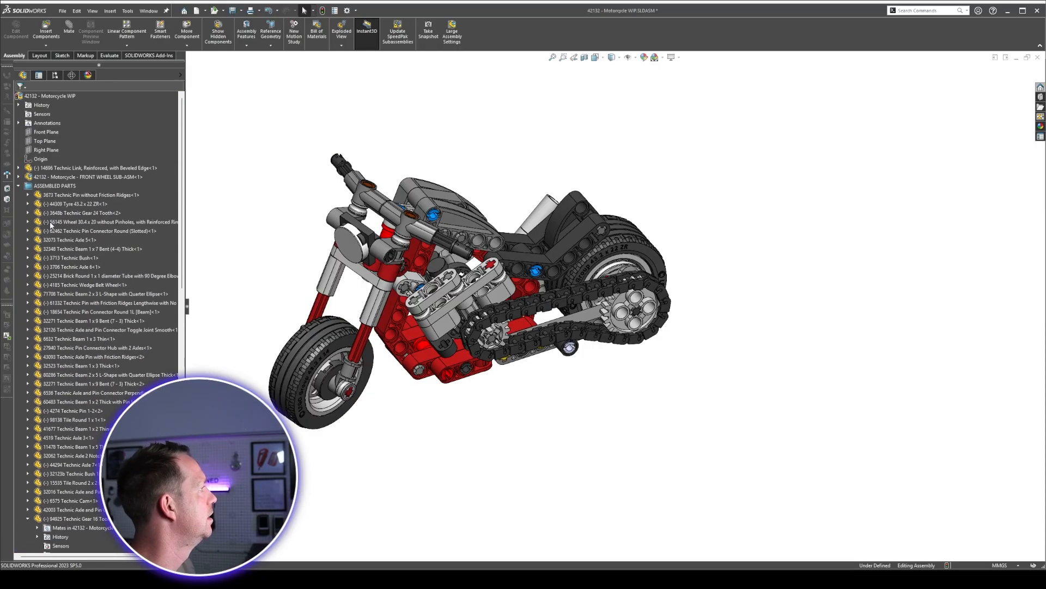
click(18, 186)
drag(129, 169, 61, 185)
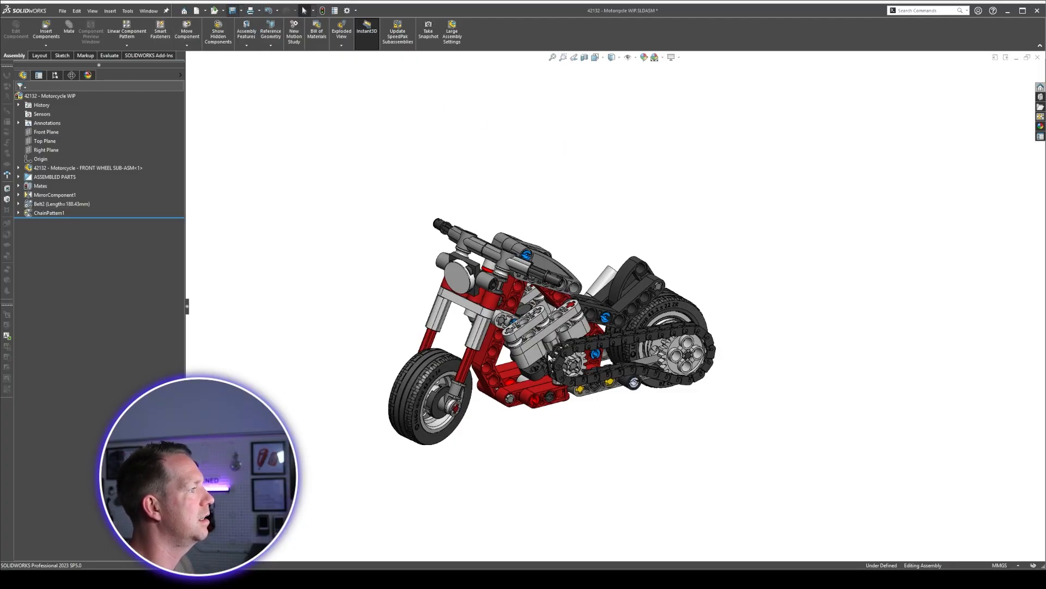
Collapse all expanded items in the assembly's feature tree.
scroll(612, 321, down, 1)
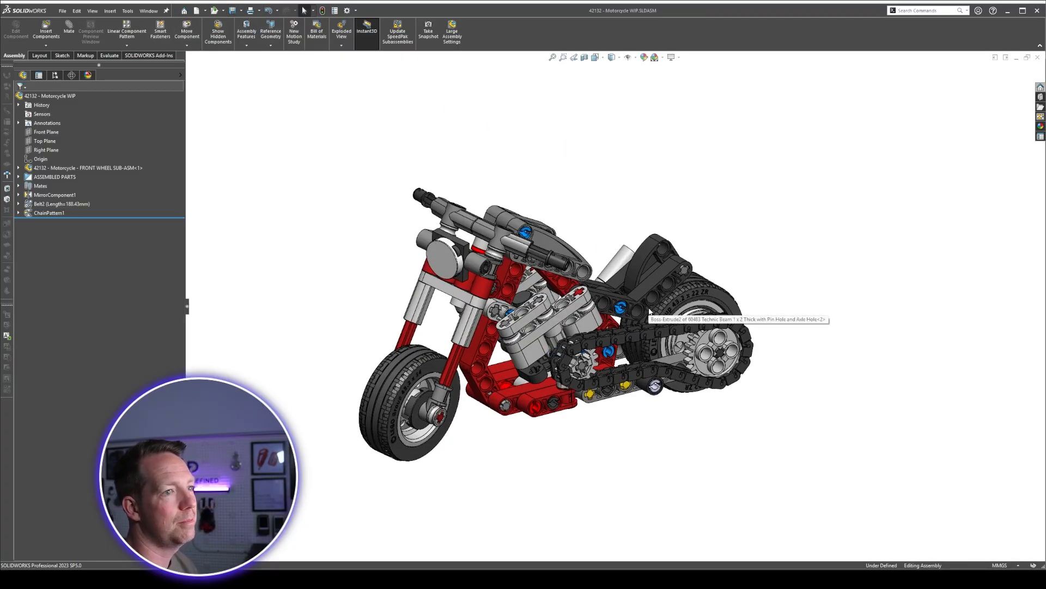
scroll(648, 308, down, 1)
click(57, 77)
click(23, 75)
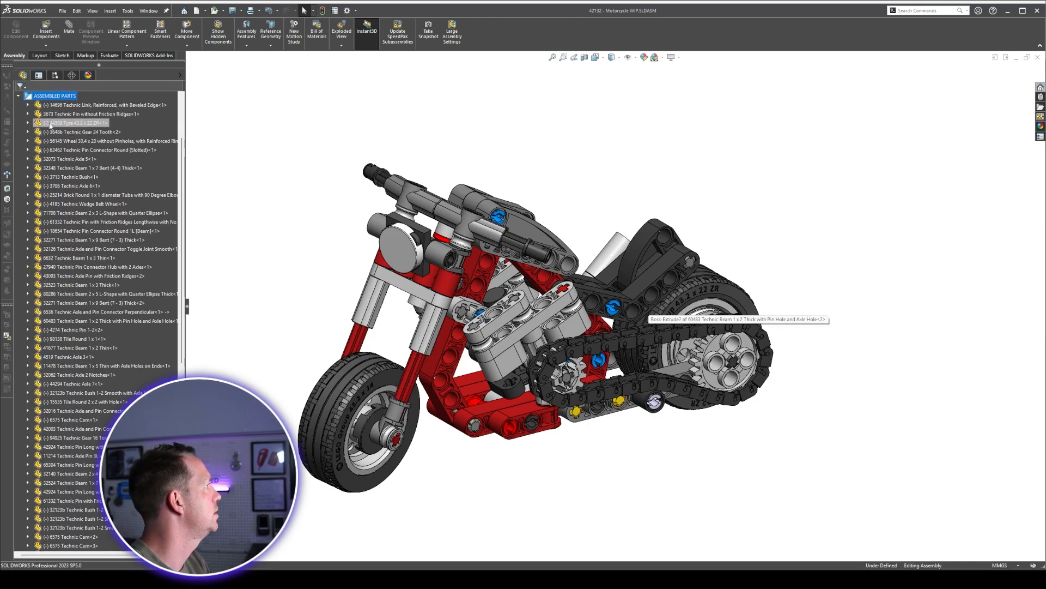
right_click(52, 96)
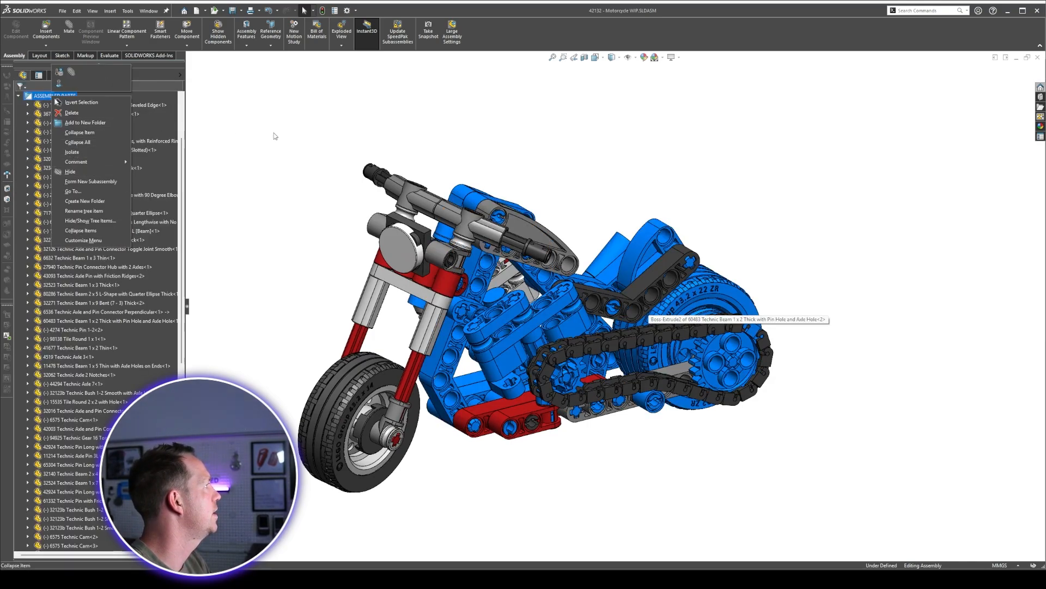
click(77, 141)
scroll(532, 323, down, 1)
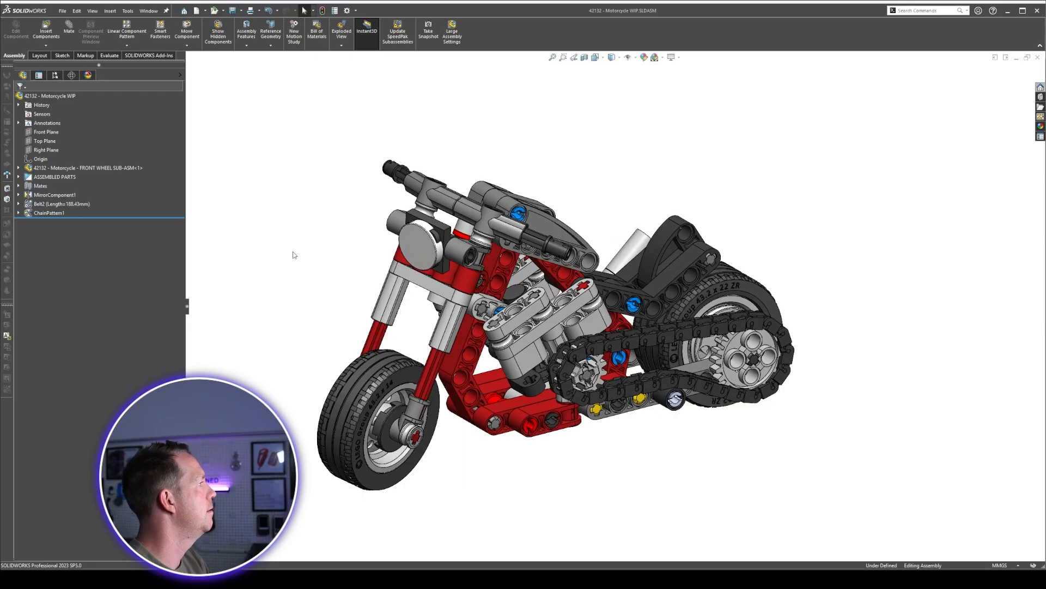
Enlarge the display state list and add a second display state to the motorcycle assembly's Default configuration.
click(56, 76)
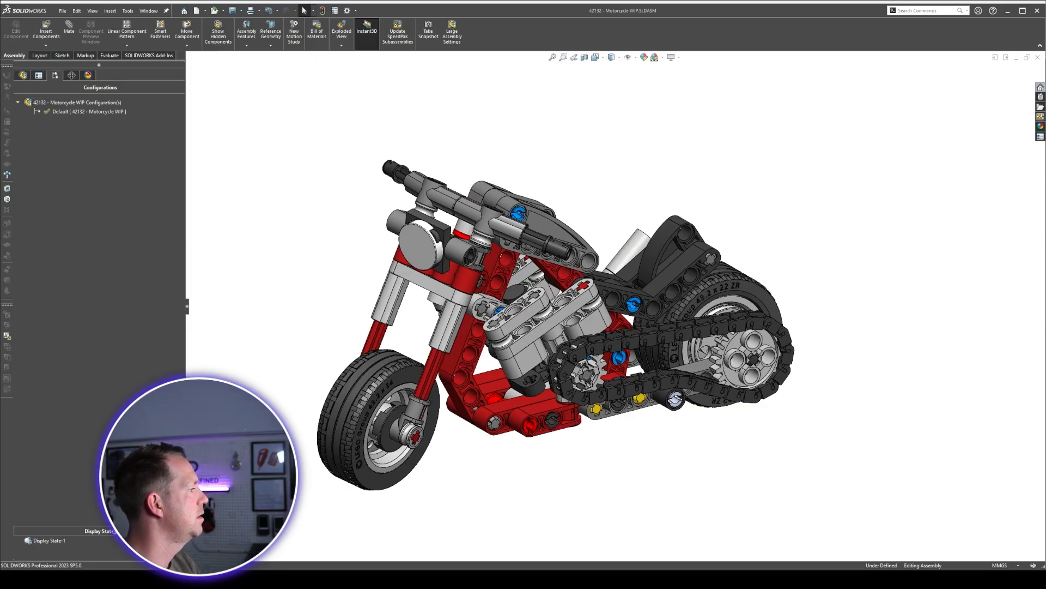
drag(109, 530, 111, 211)
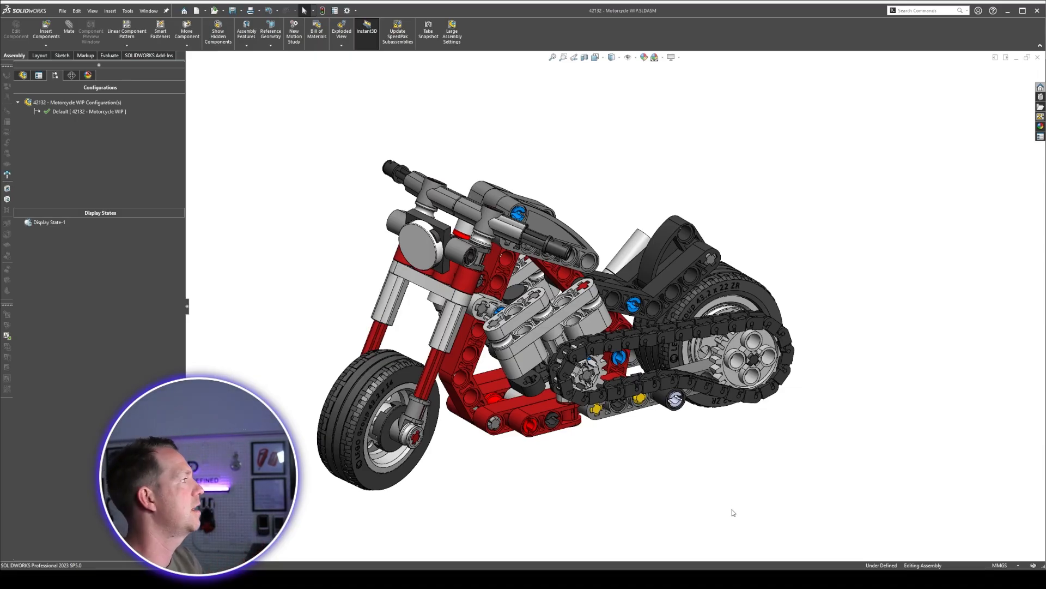
scroll(540, 378, down, 3)
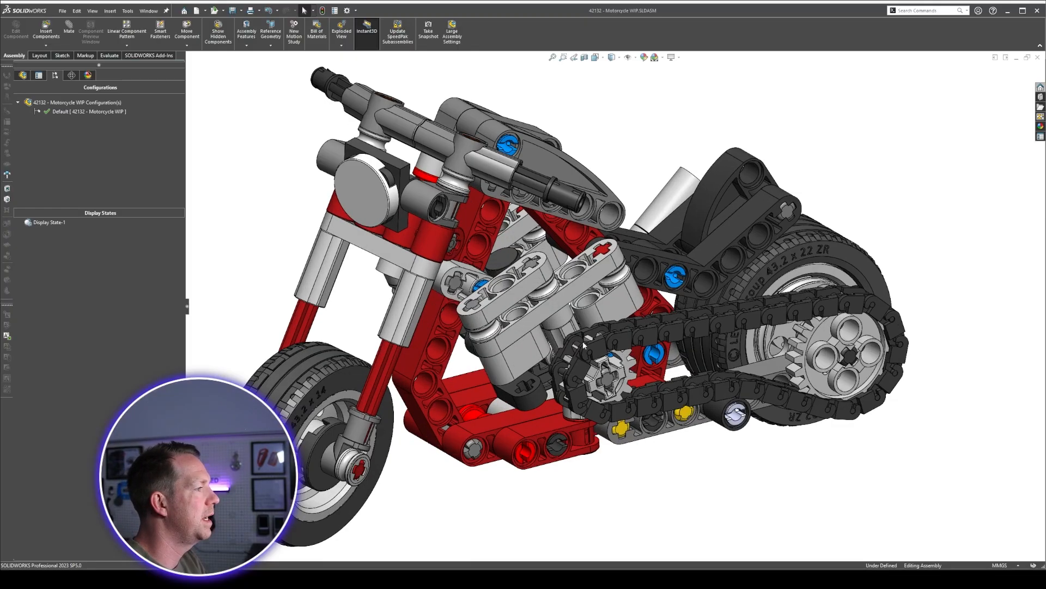
middle_drag(535, 279, 520, 357)
middle_drag(528, 305, 514, 376)
scroll(512, 378, up, 2)
scroll(490, 327, up, 2)
scroll(209, 259, down, 2)
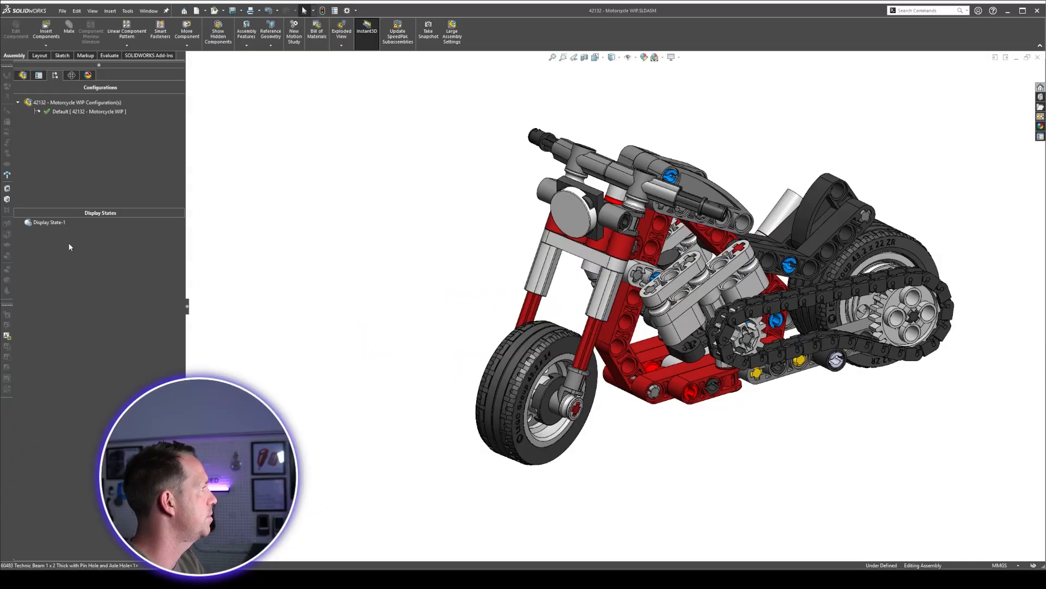
right_click(59, 226)
click(125, 302)
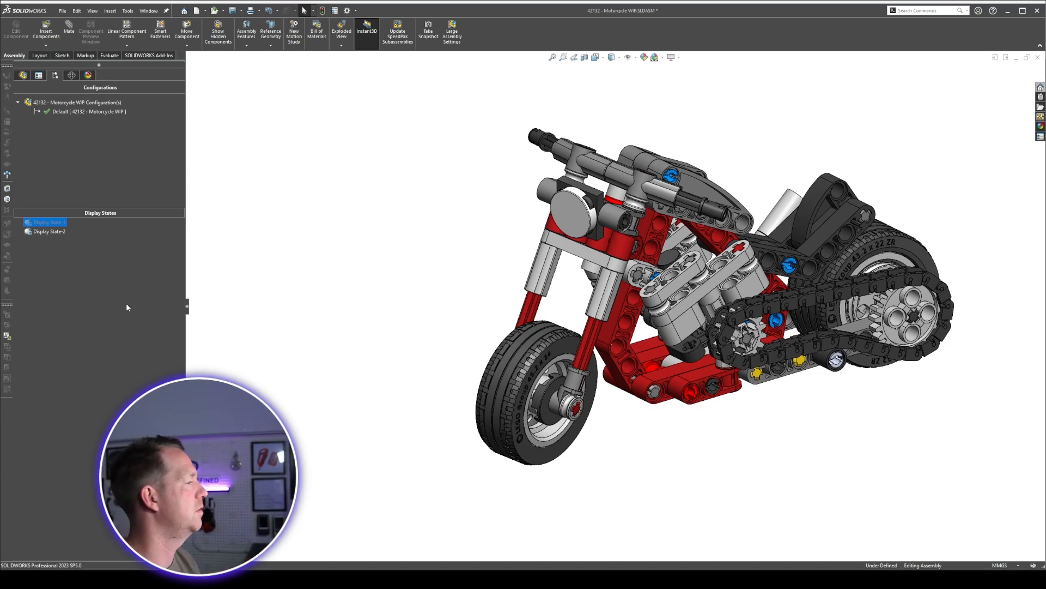
Rename the new display state as CHAIN MECH.
right_click(59, 233)
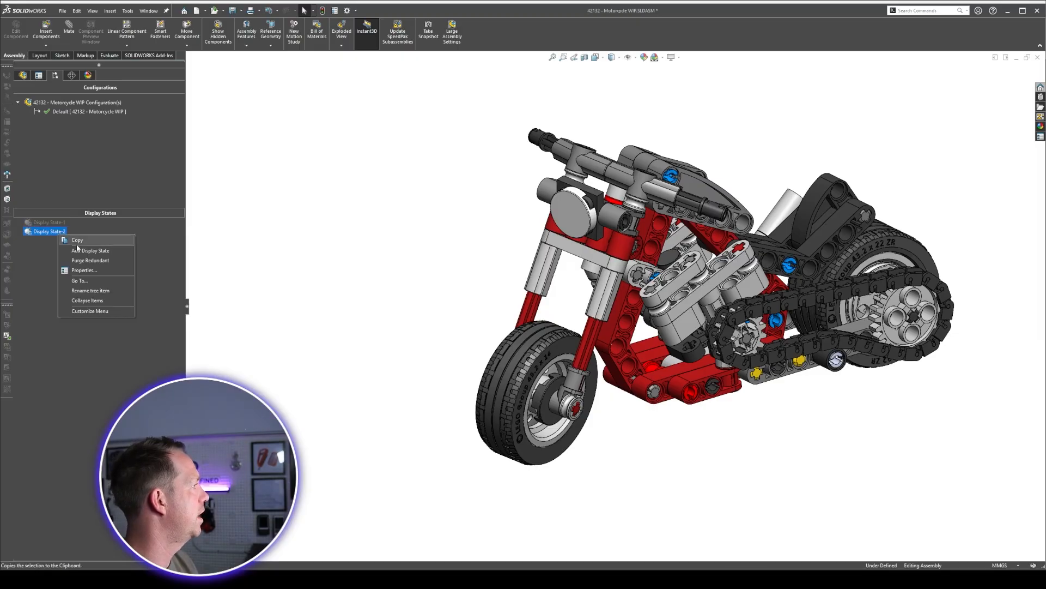
click(113, 291)
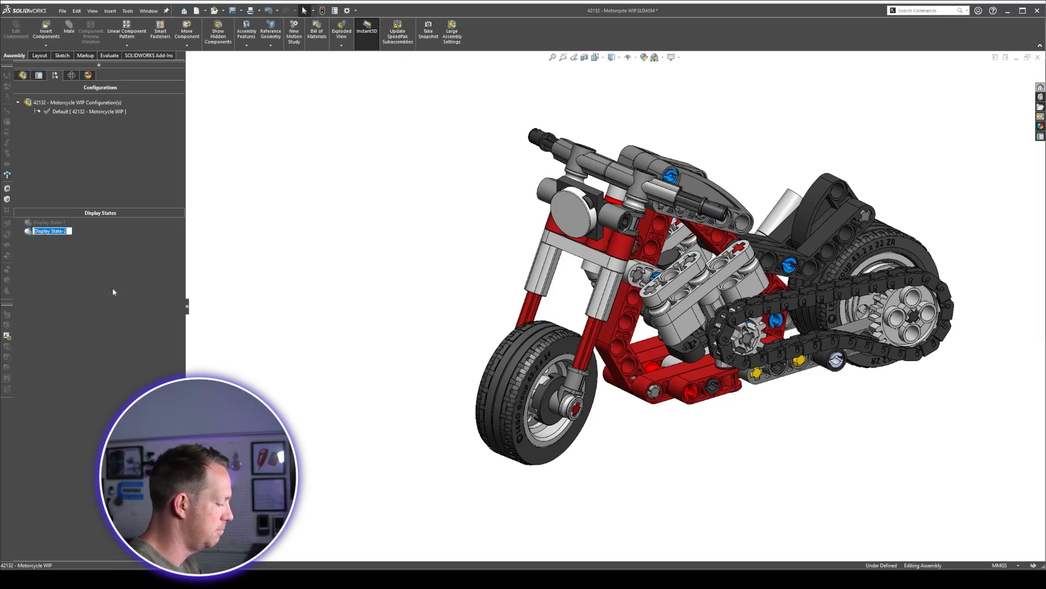
text(CHAIN MECH)
key(Return)
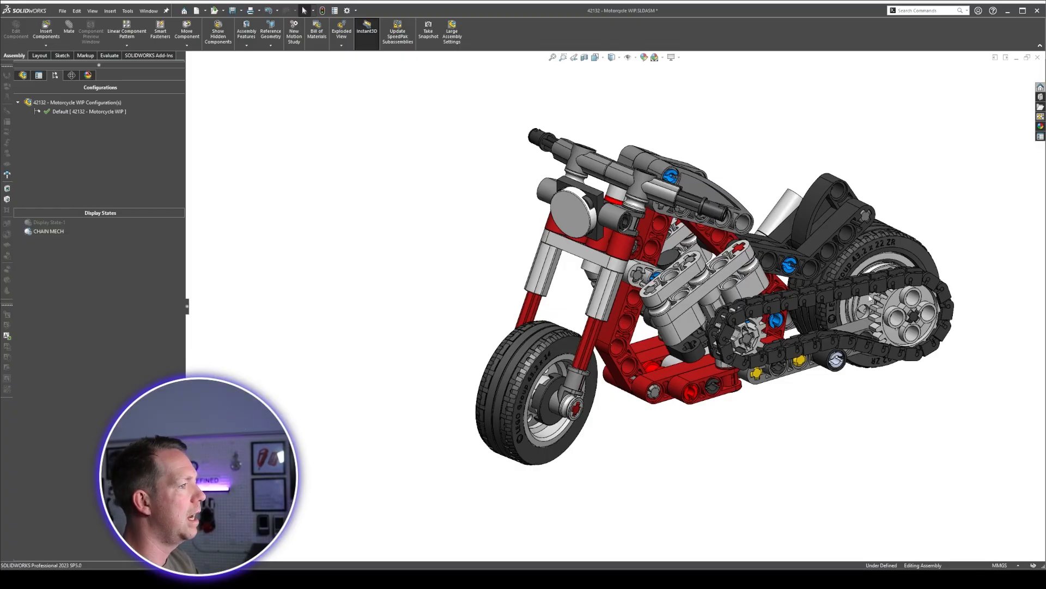
Hide the 42132 Motorcycle FRONT WHEEL SUB-ASM in the CHAIN MECH display state.
middle_drag(877, 297, 844, 299)
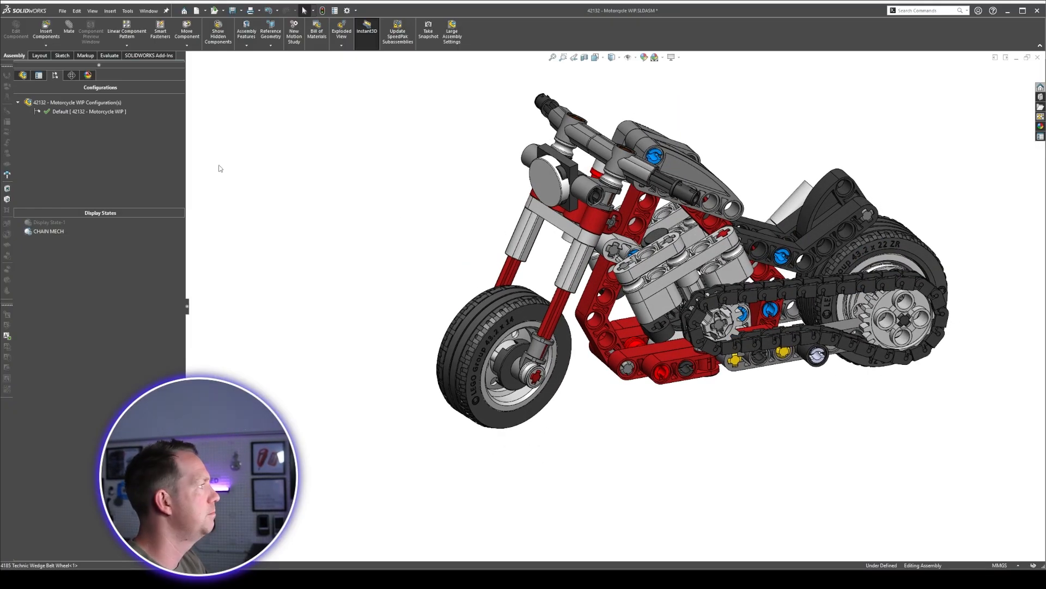
click(29, 78)
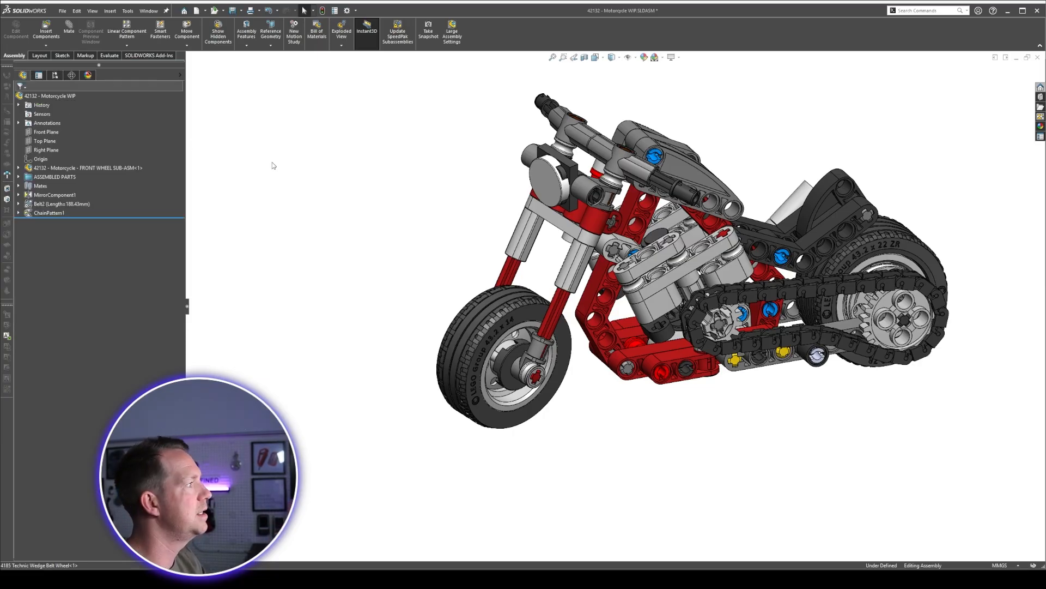
key(f)
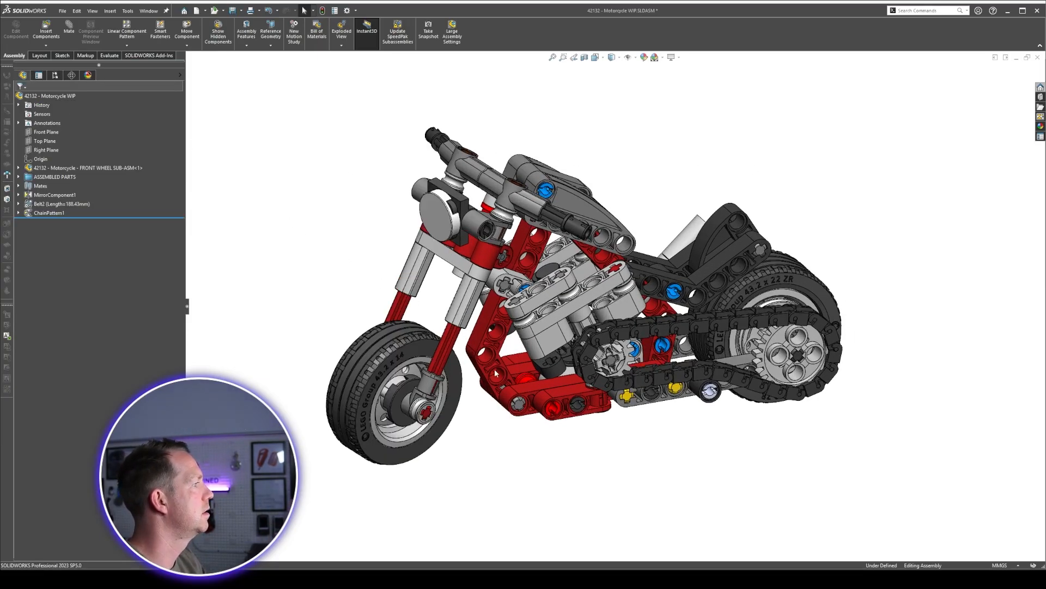
right_click(87, 167)
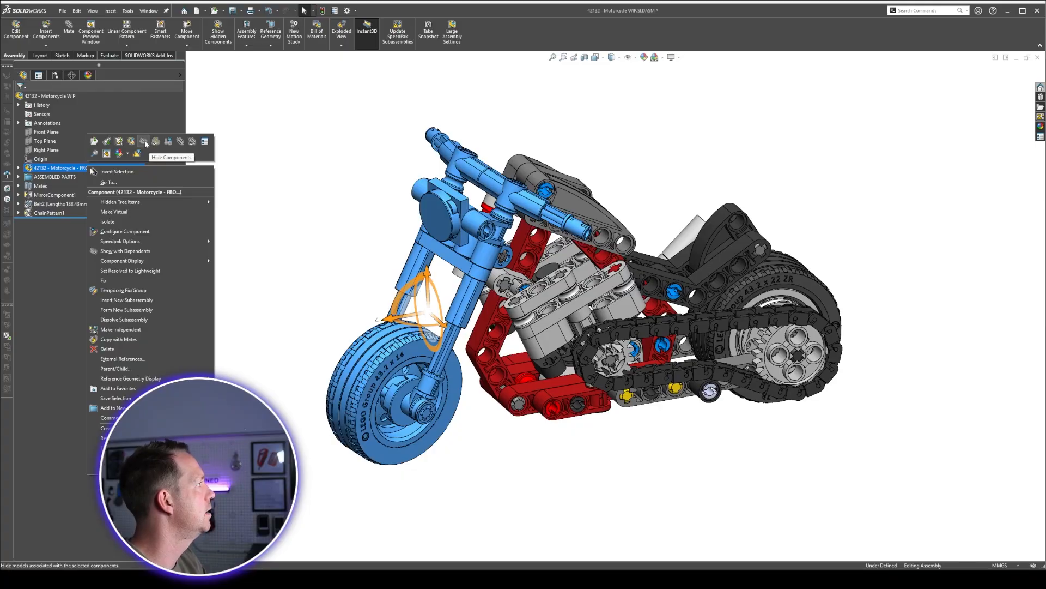
click(144, 143)
Select the fuel tank and upper red frame components together in side view and hide them.
middle_drag(370, 204, 677, 202)
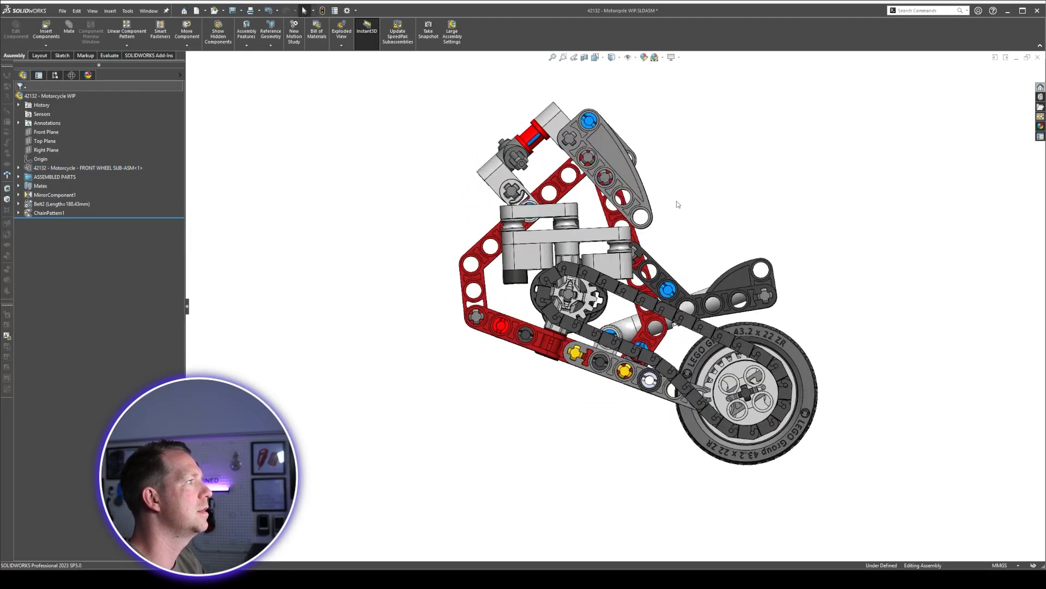
drag(677, 202, 416, 94)
right_click(417, 96)
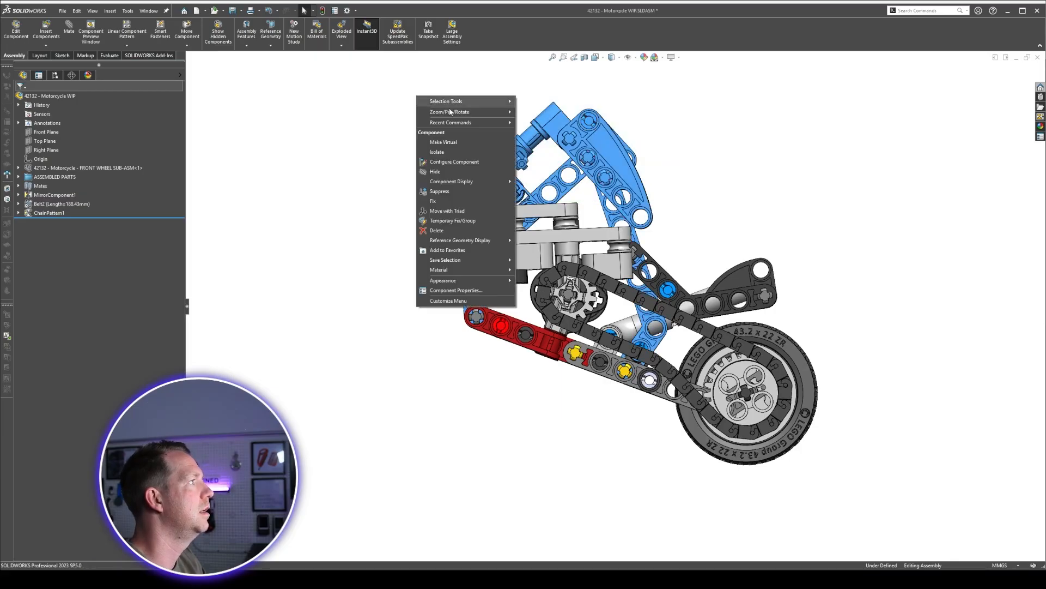
click(450, 173)
Hide the top beam components above the engine cylinders.
middle_drag(588, 204, 592, 200)
scroll(588, 201, down, 4)
drag(618, 220, 418, 180)
right_click(419, 179)
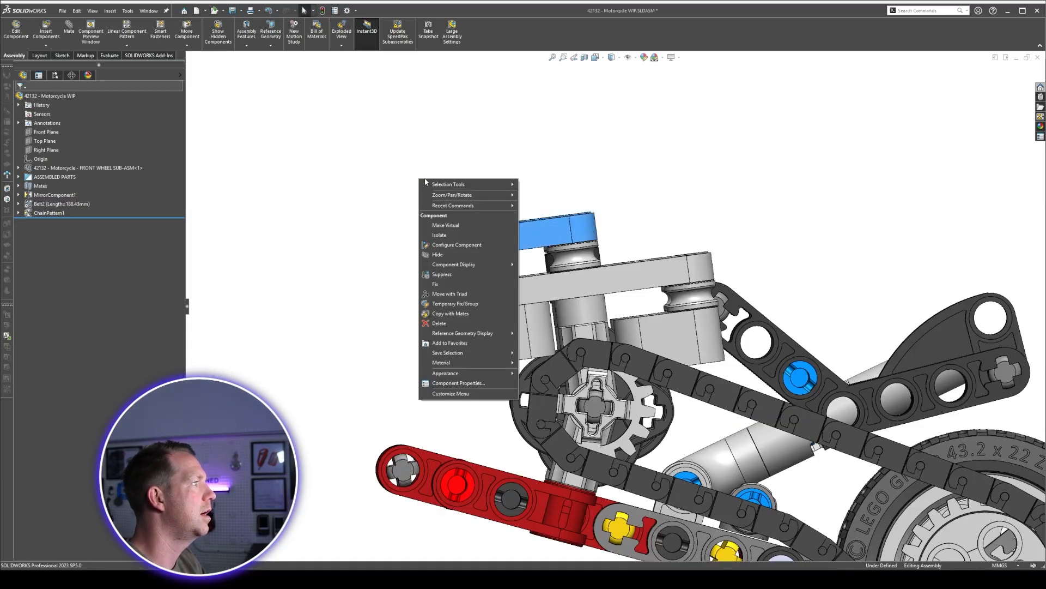
click(442, 254)
Hide the near engine cylinder's 4519 axle, 11478 thin beam, 60483 beam and 32123b bushes.
scroll(610, 272, up, 4)
middle_drag(610, 273, 588, 275)
scroll(588, 275, down, 4)
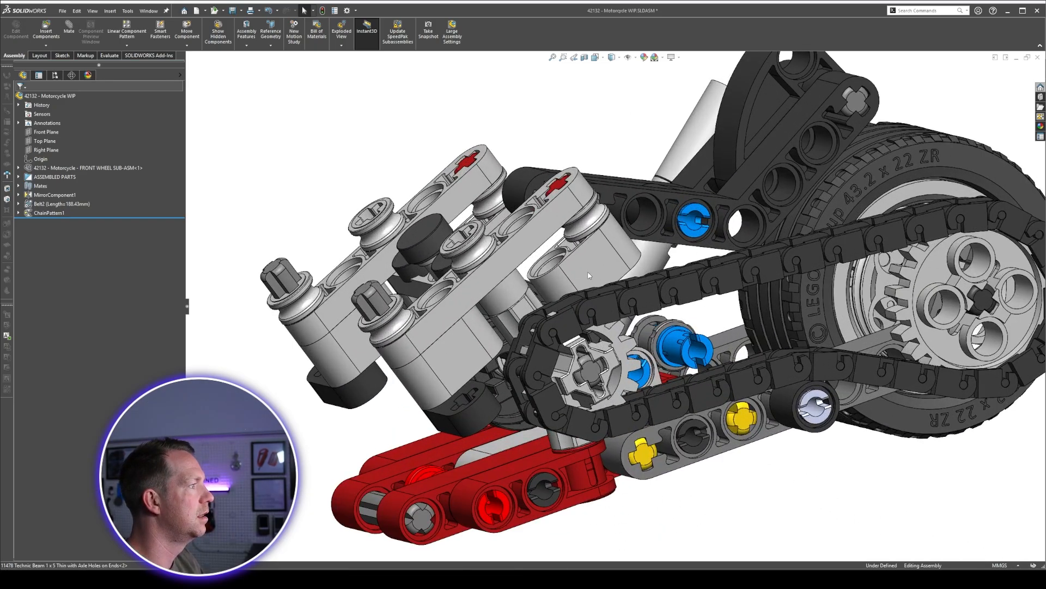
click(473, 255)
ctrl+click(380, 303)
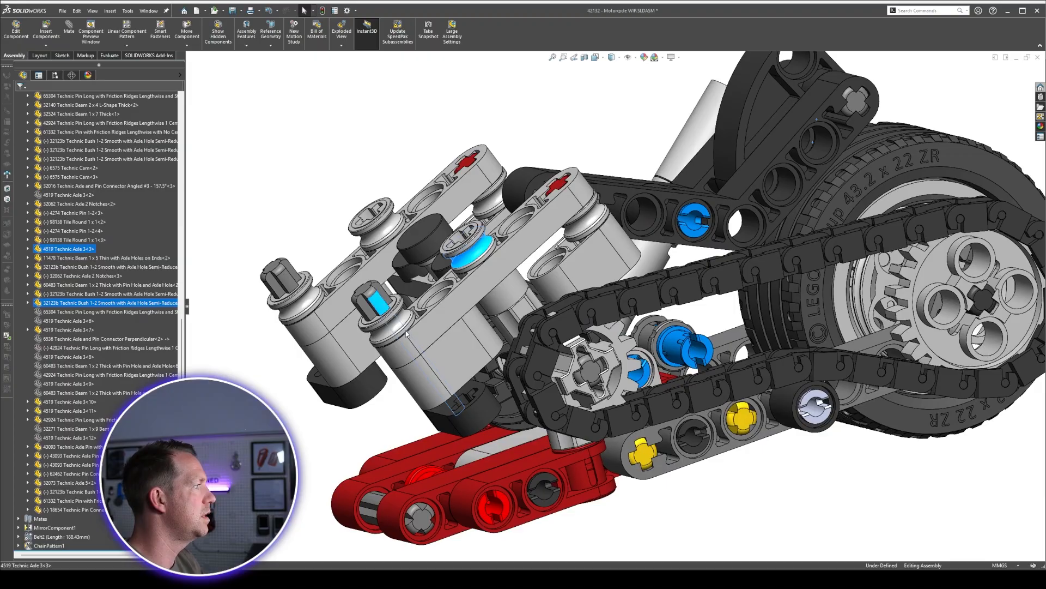
ctrl+click(457, 349)
ctrl+click(491, 286)
ctrl+click(593, 237)
ctrl+click(591, 224)
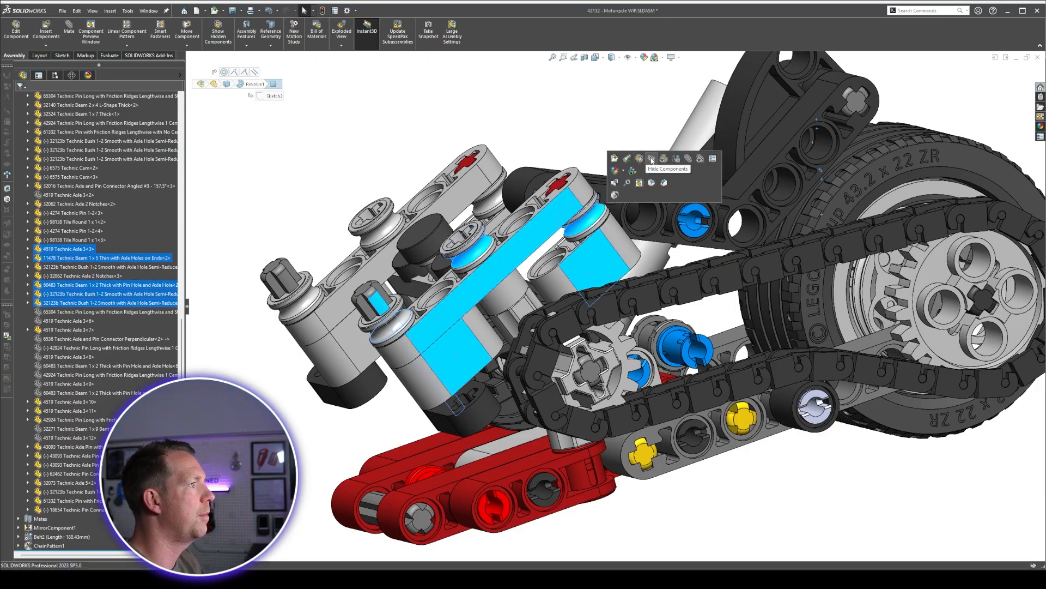
key(Tab)
Hide the red 32062 Technic Axle 2 Notches left beside the near engine cylinder.
click(569, 188)
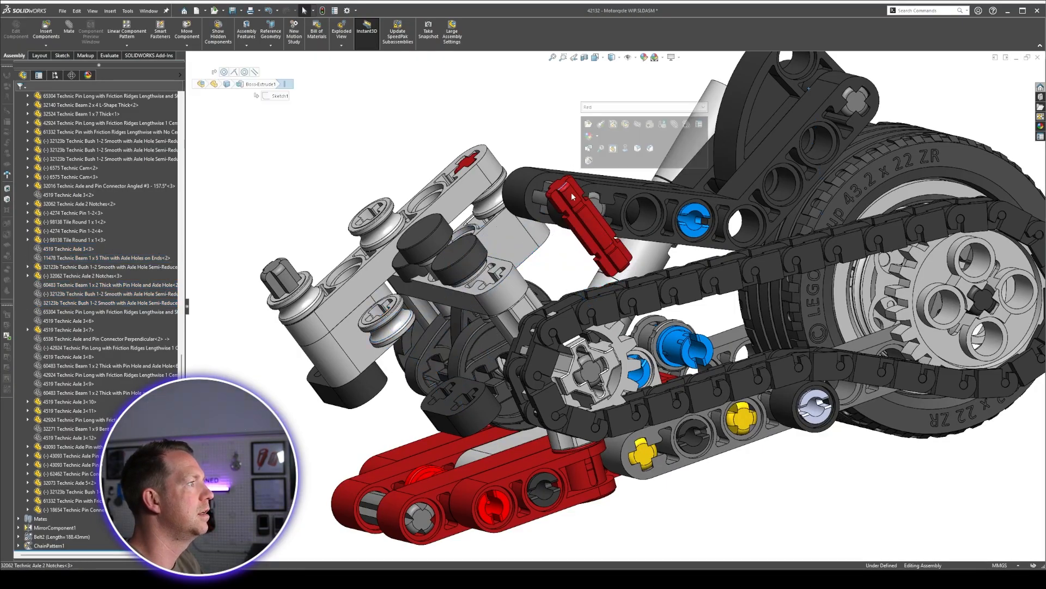
click(637, 123)
key(Tab)
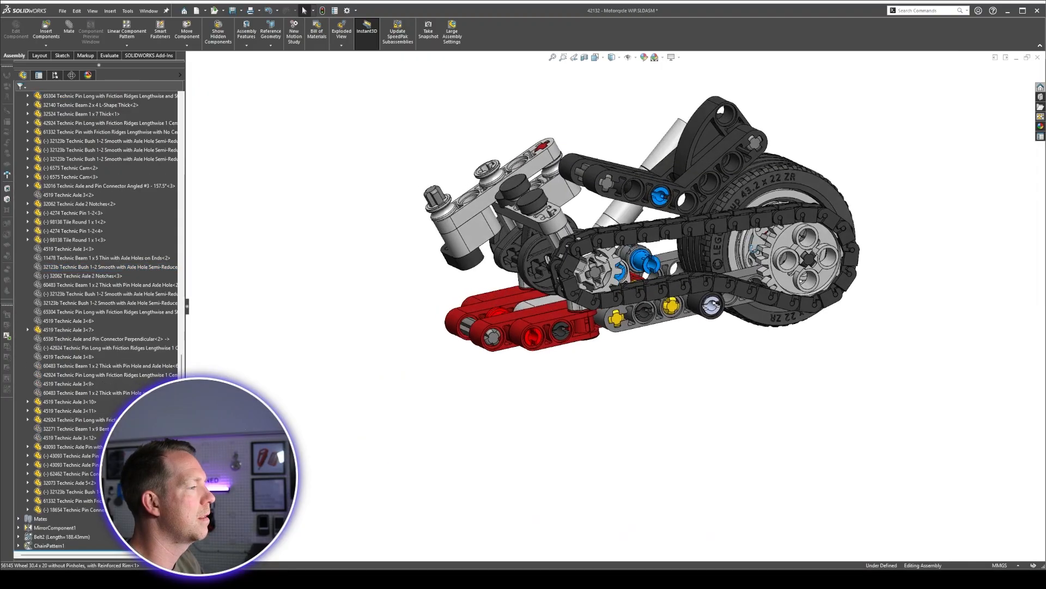
middle_drag(718, 238, 727, 268)
scroll(727, 267, down, 3)
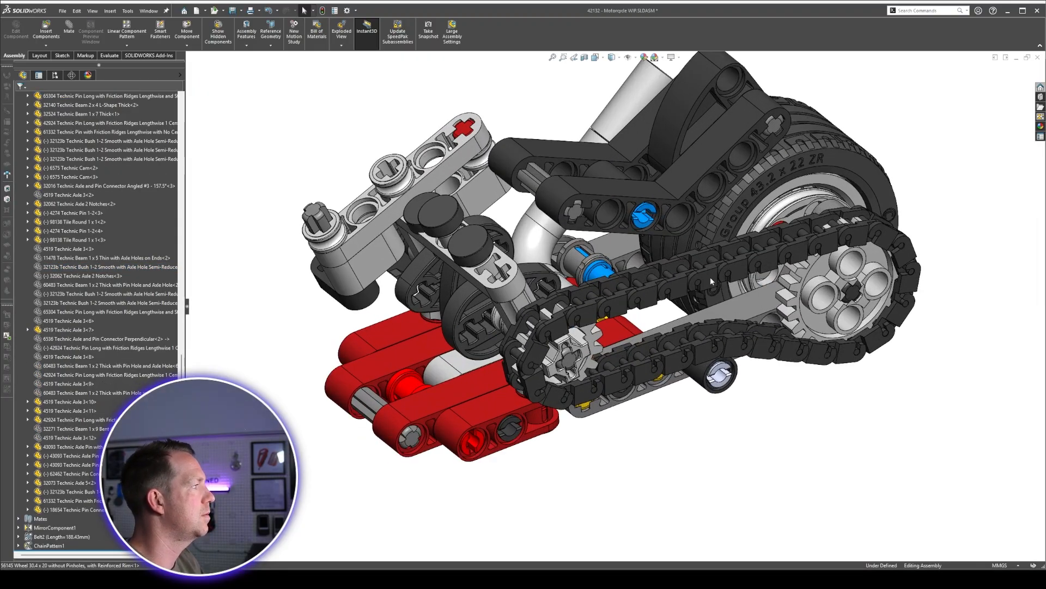
Color the first 14696 chain link magenta (255, 0, 255) at component level for this display state only, and collapse ASSEMBLED PARTS.
scroll(98, 245, up, 15)
click(28, 177)
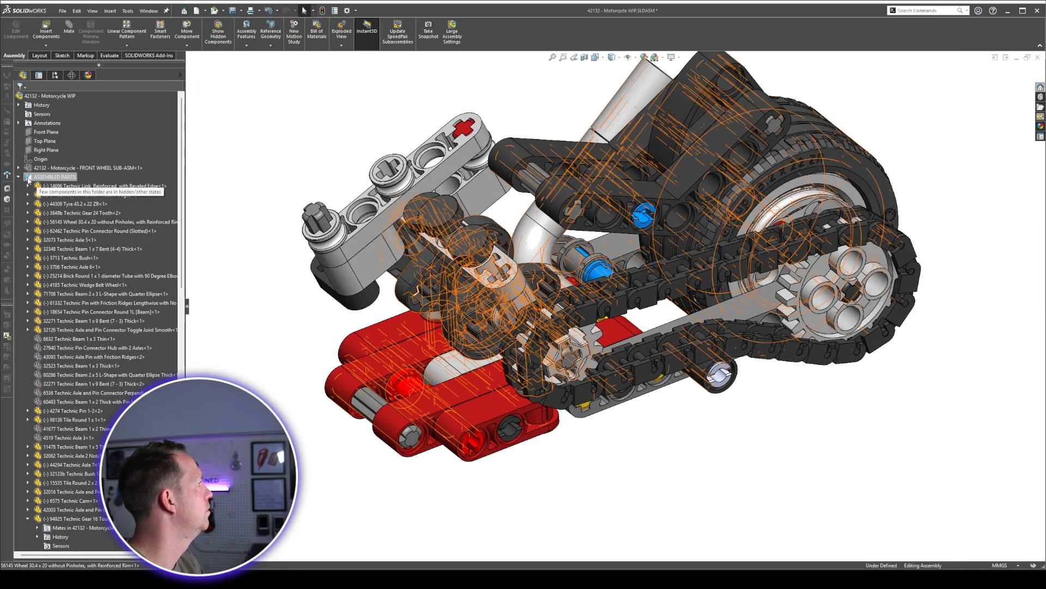
click(87, 186)
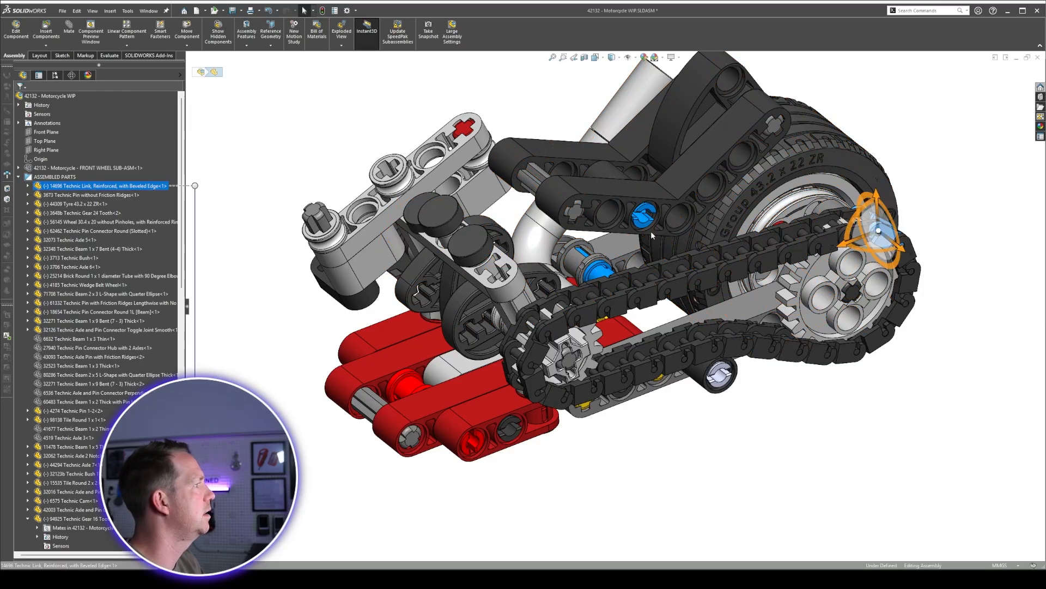
scroll(783, 245, down, 5)
right_click(602, 271)
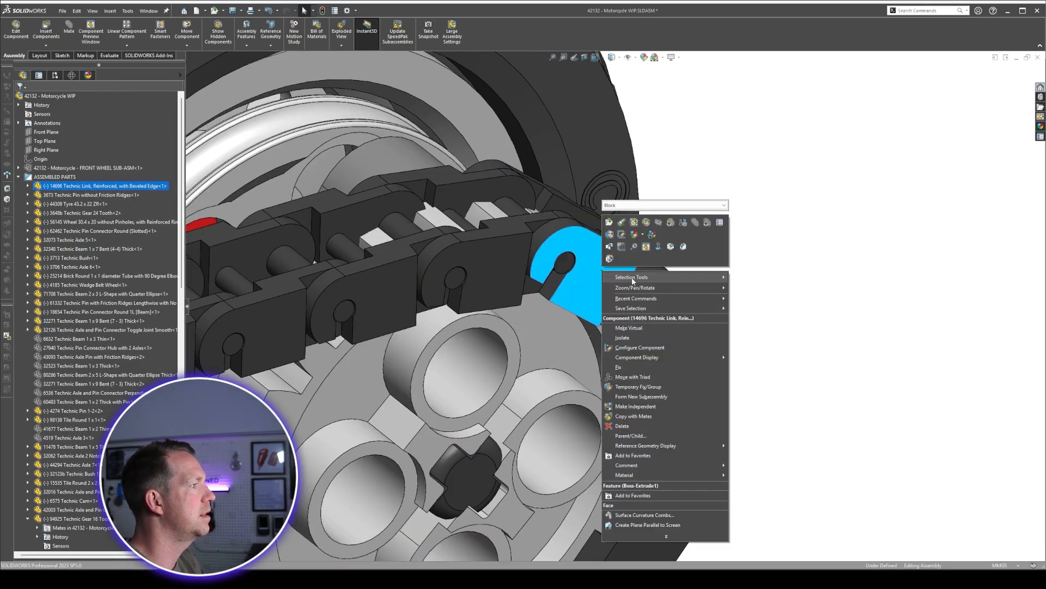
click(643, 236)
click(652, 254)
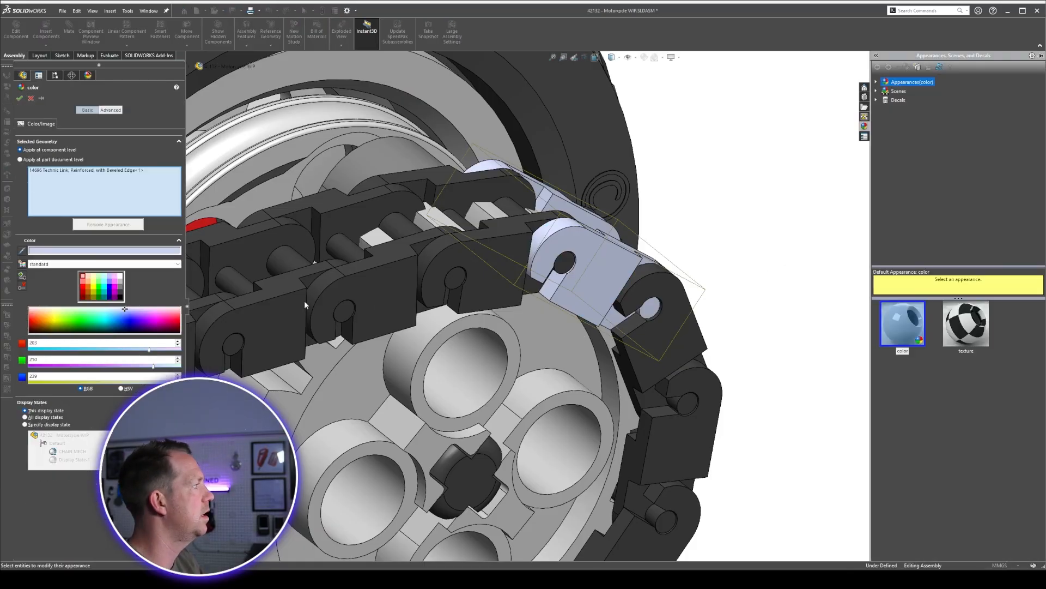
click(116, 289)
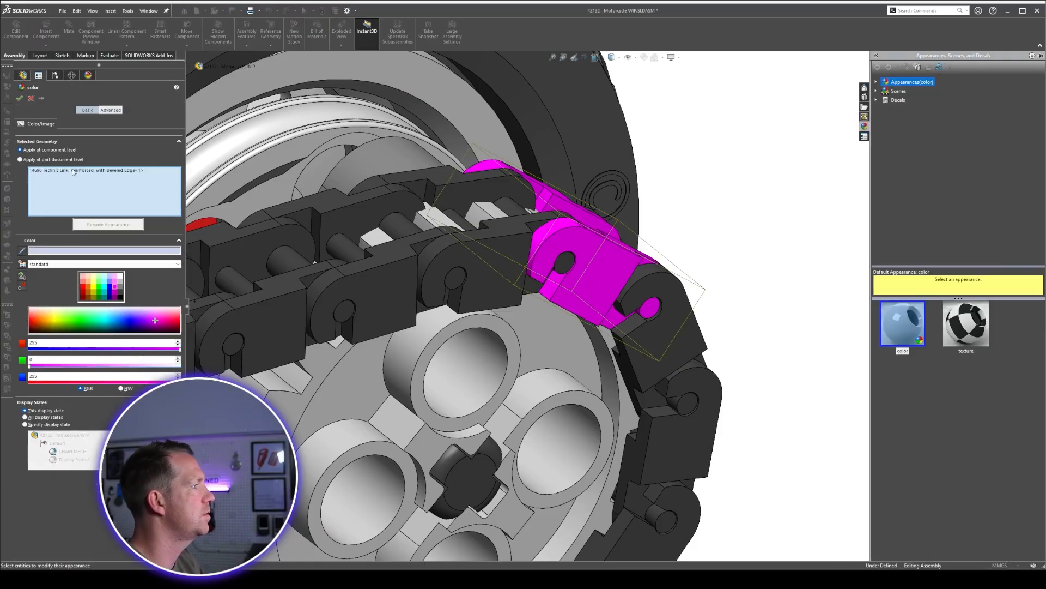
click(20, 99)
click(18, 178)
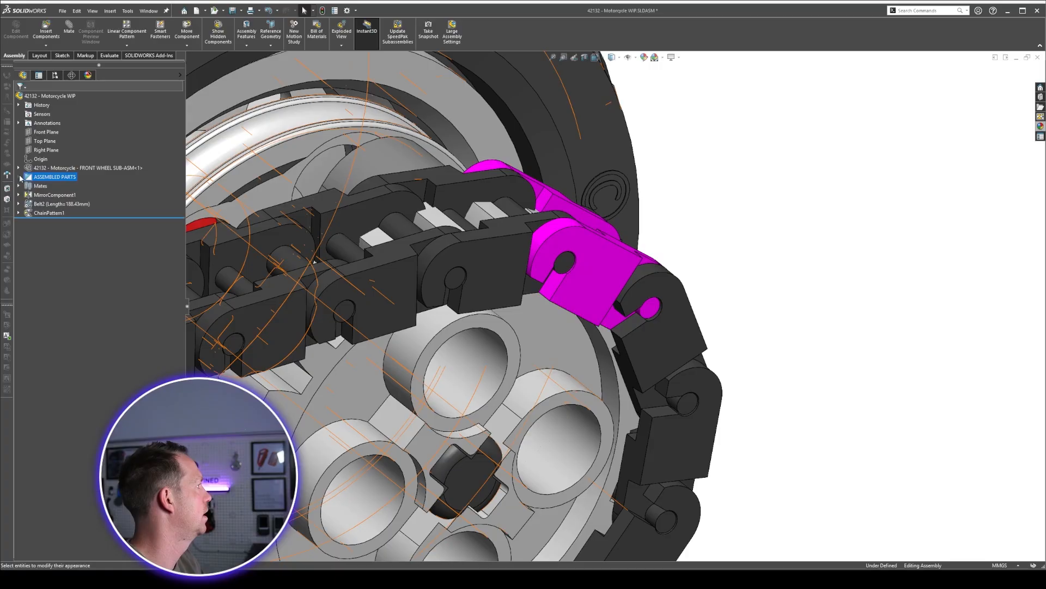
scroll(511, 365, up, 6)
scroll(511, 365, up, 5)
scroll(356, 352, down, 3)
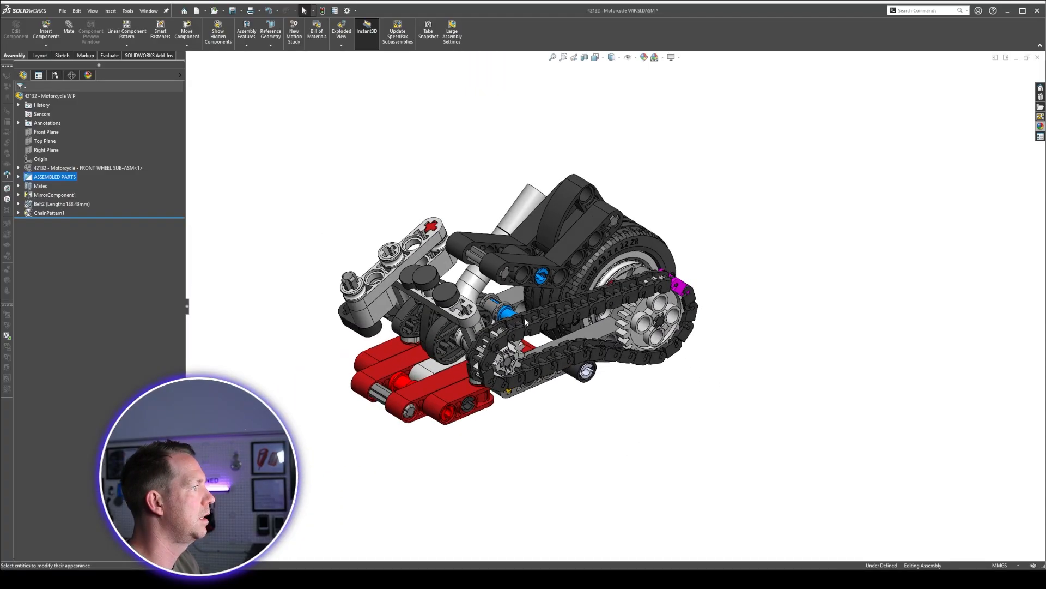
Move the magenta chain link around the rear sprocket and along the upper run to test the chain's motion.
drag(720, 285, 691, 281)
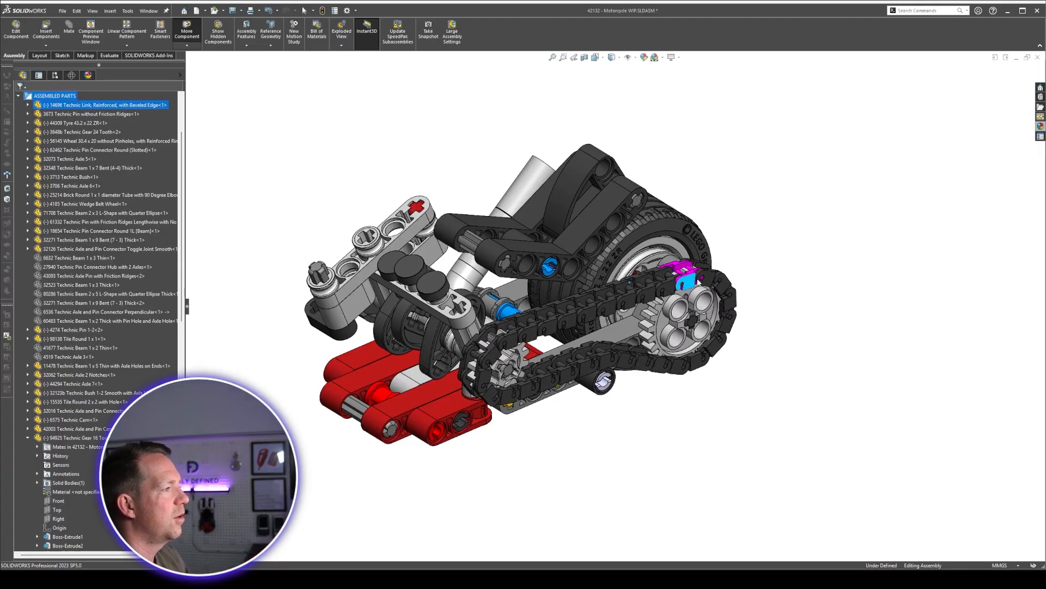
key(Escape)
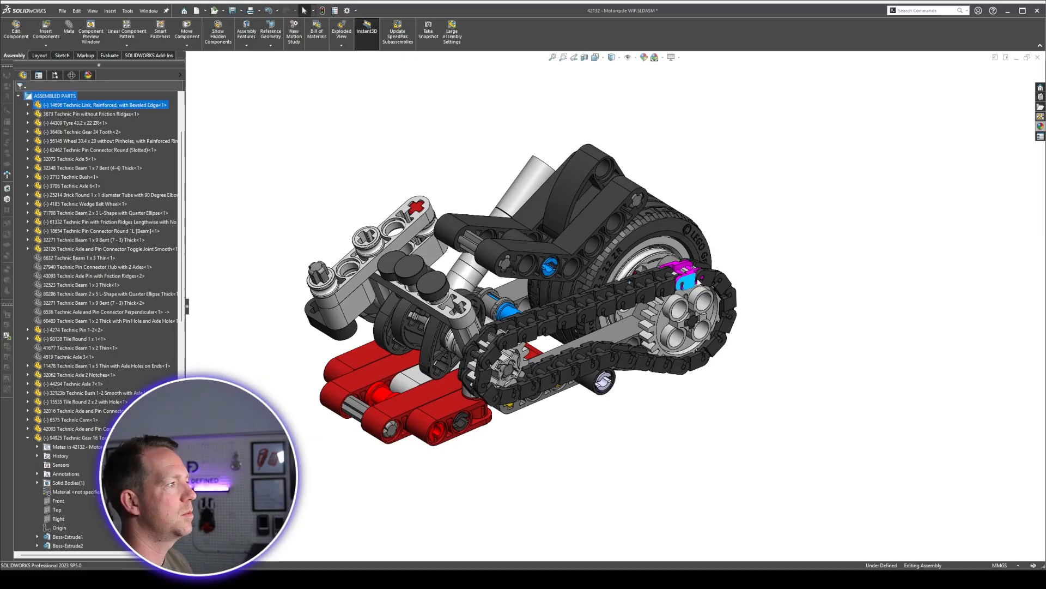
drag(698, 279, 643, 293)
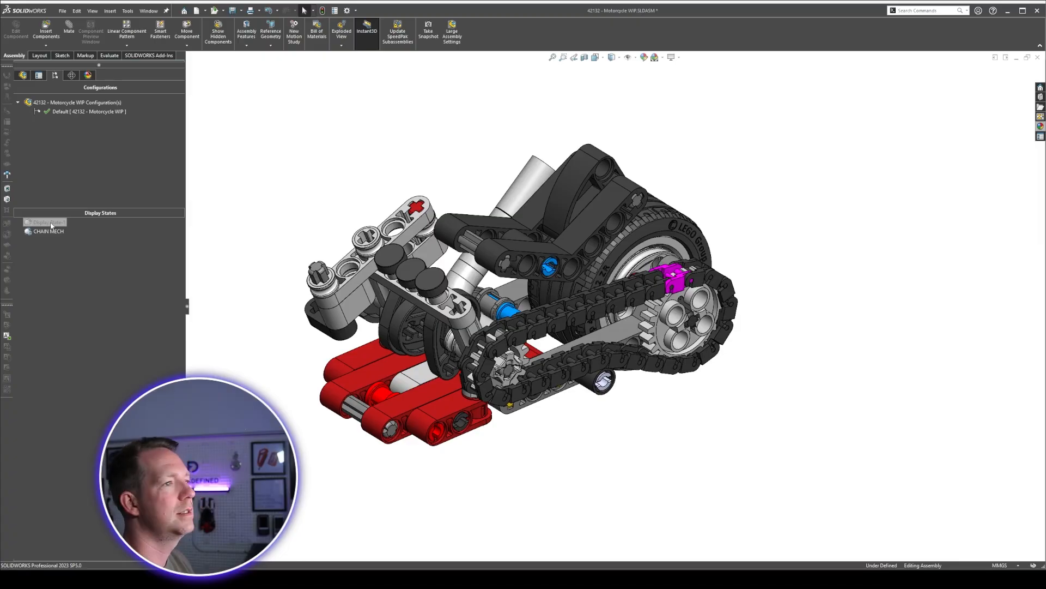
Activate Display State-1 and inspect the complete motorcycle from the front side.
double_click(51, 225)
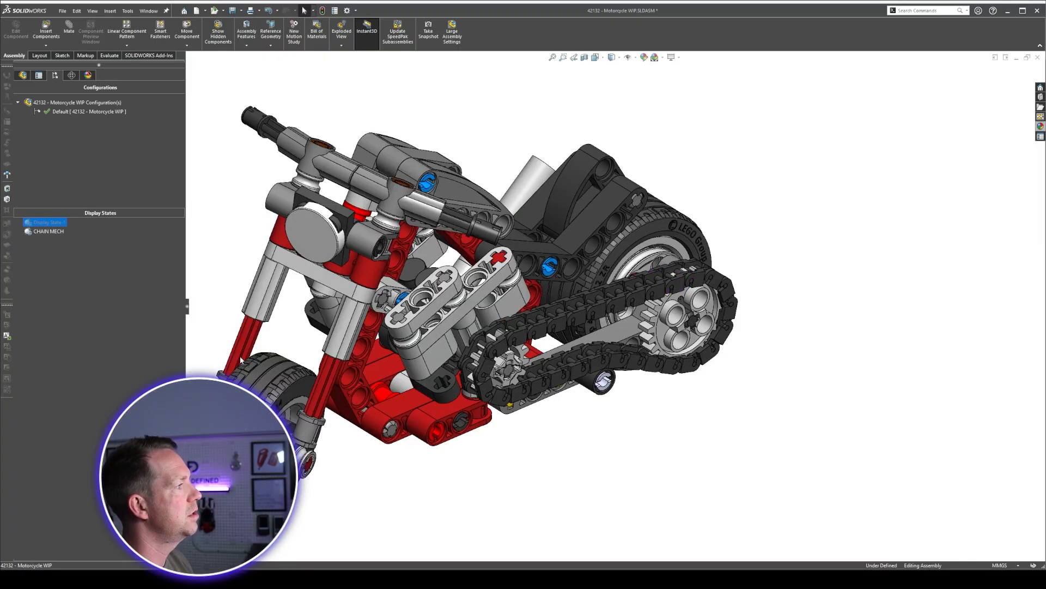
click(23, 75)
scroll(524, 344, up, 4)
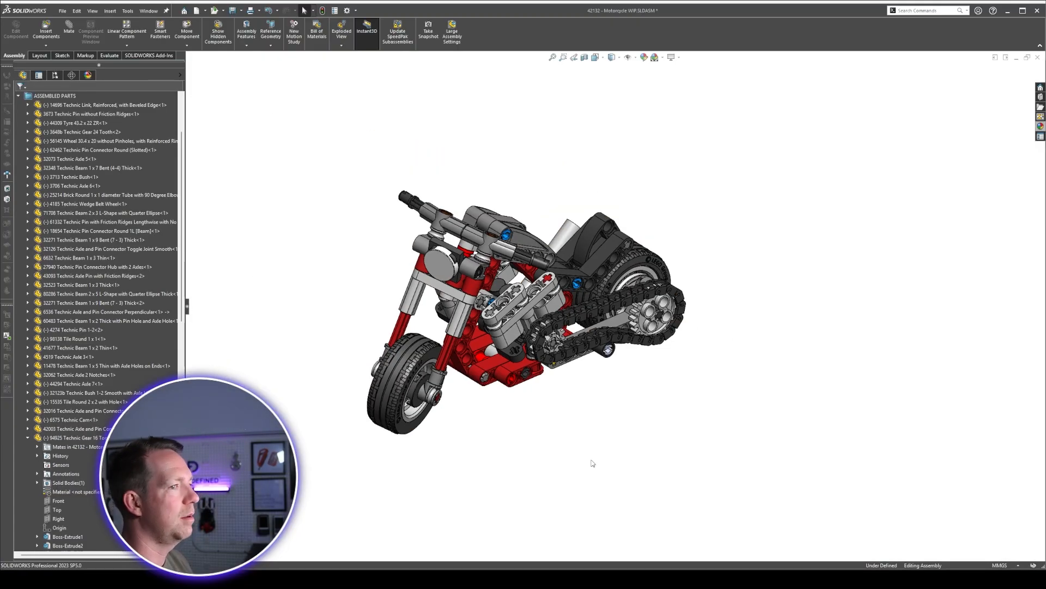
middle_drag(524, 343, 502, 340)
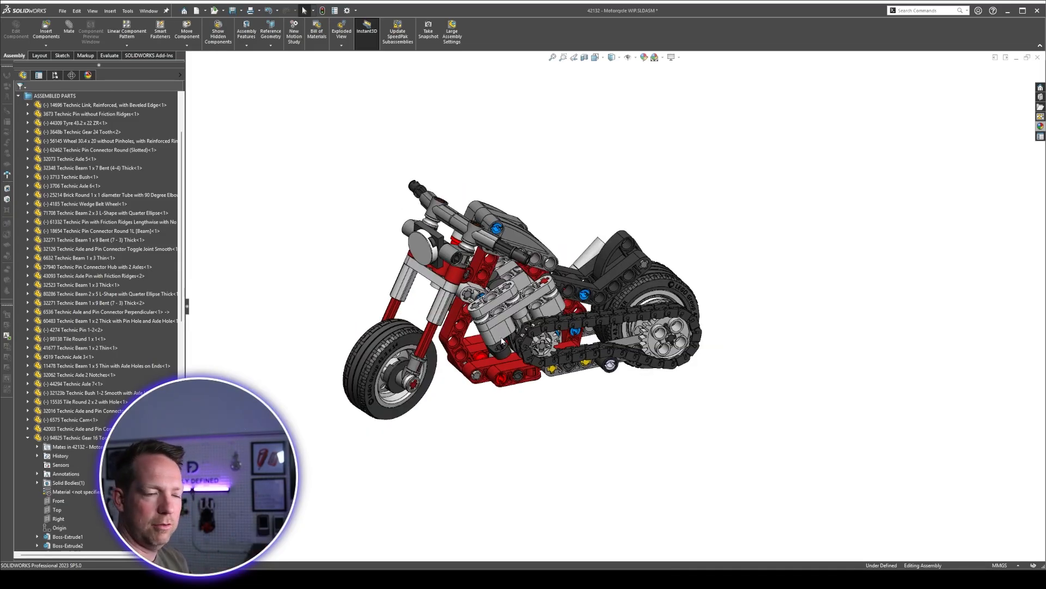
Reactivate the CHAIN MECH display state and bring the exposed chain and rear sprocket into close view.
click(56, 75)
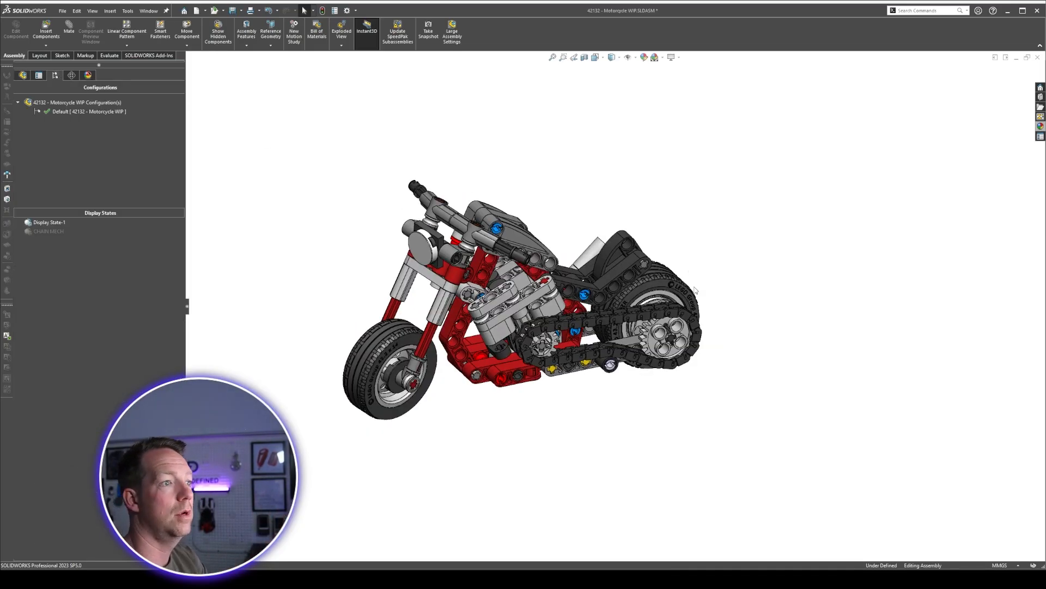
scroll(626, 273, down, 2)
middle_drag(586, 386, 604, 399)
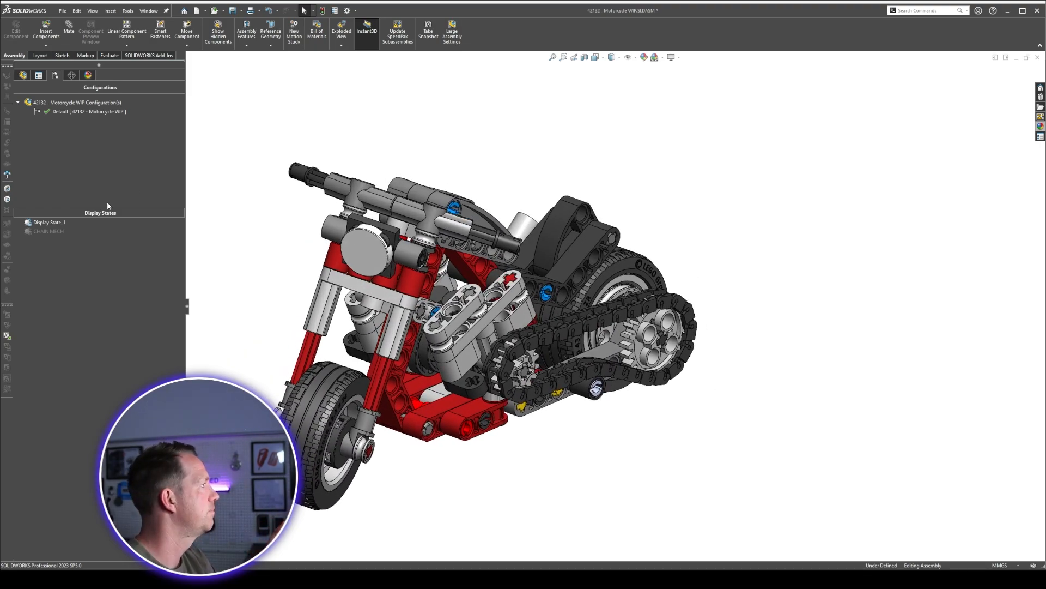
double_click(45, 231)
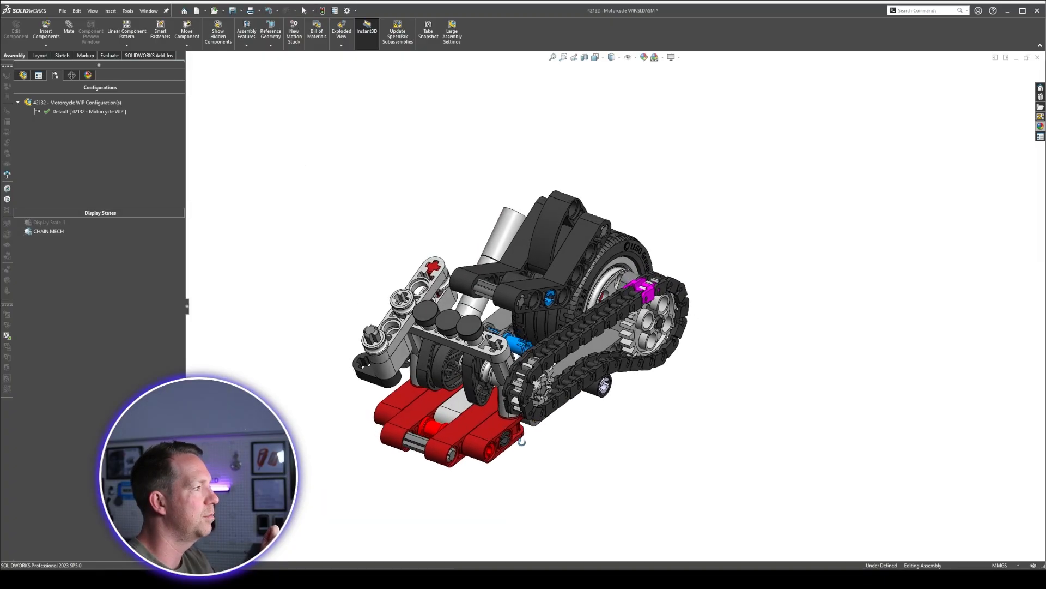
scroll(637, 273, up, 3)
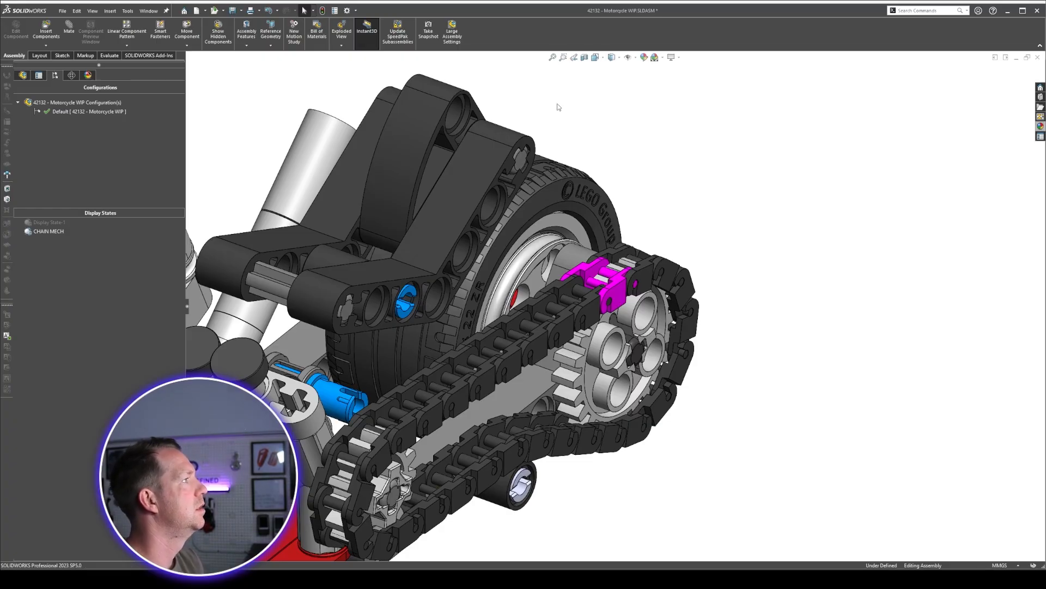
Change the component display of the near 32348 bent seat beam to a line-only style in the CHAIN MECH state.
click(22, 75)
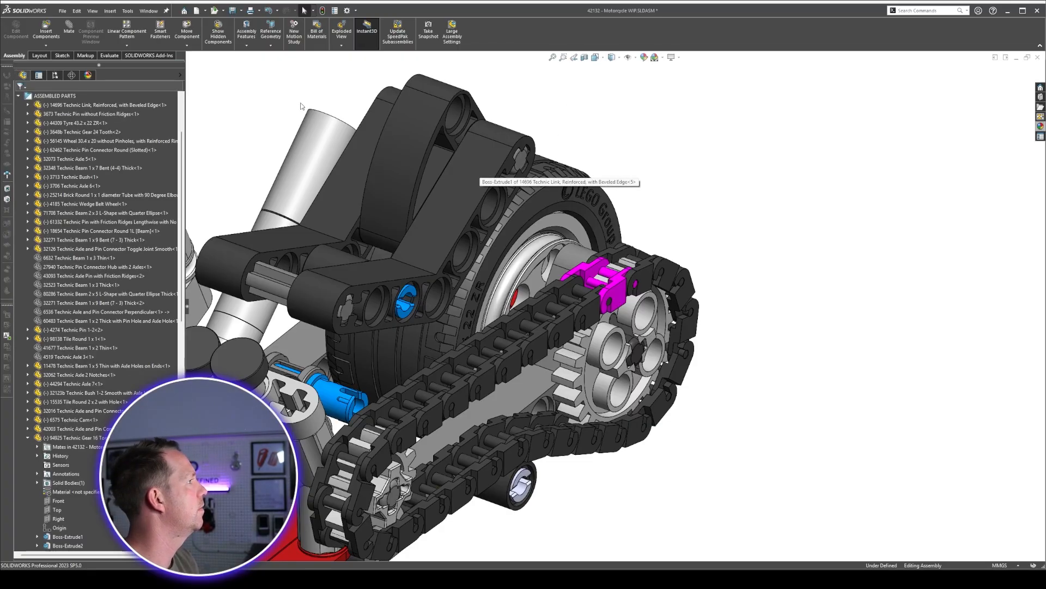
click(456, 182)
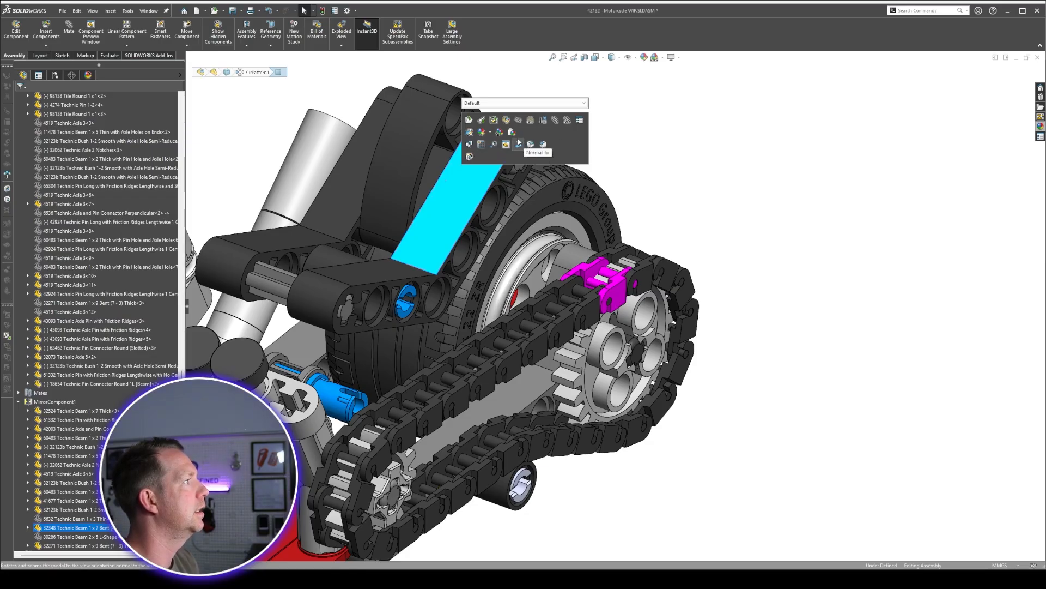
right_click(111, 383)
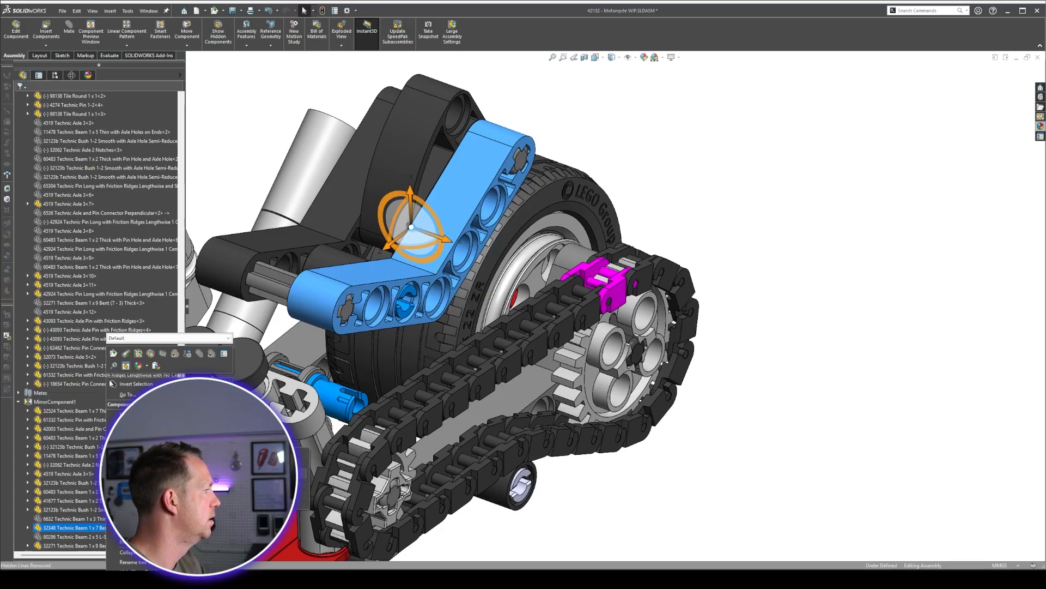
click(261, 473)
click(755, 148)
Change the component display of the 71708 2 x 3 L-shape beam behind the seat to a line-only style.
scroll(754, 146, up, 5)
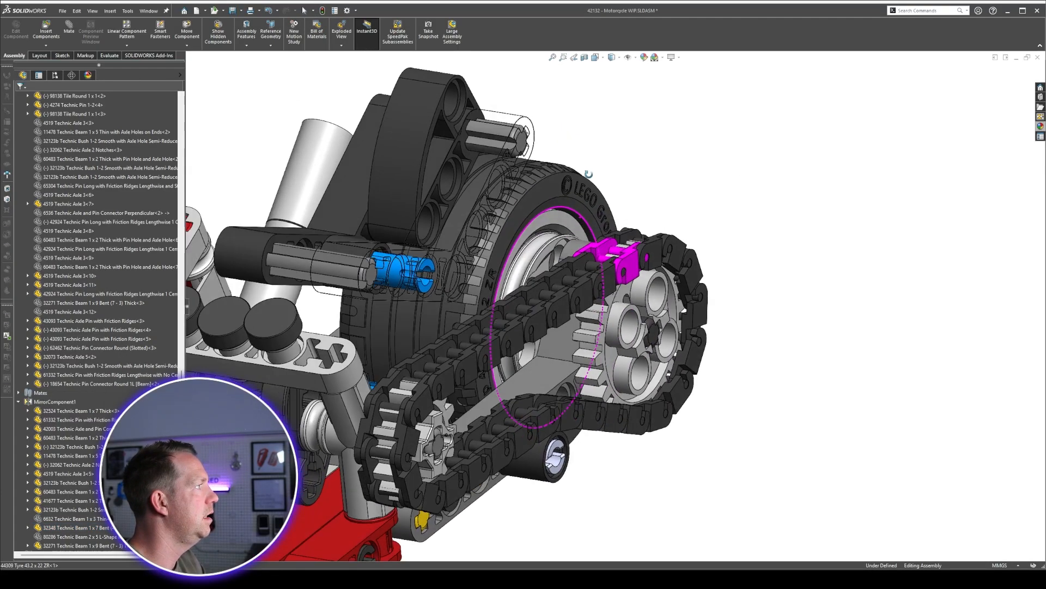
scroll(407, 264, down, 5)
click(480, 233)
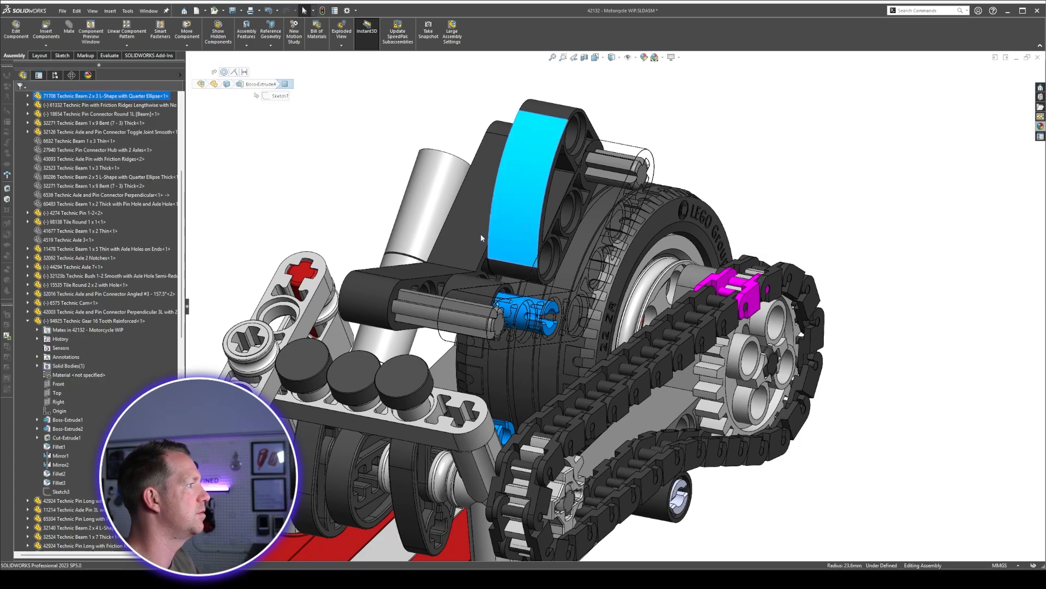
right_click(137, 141)
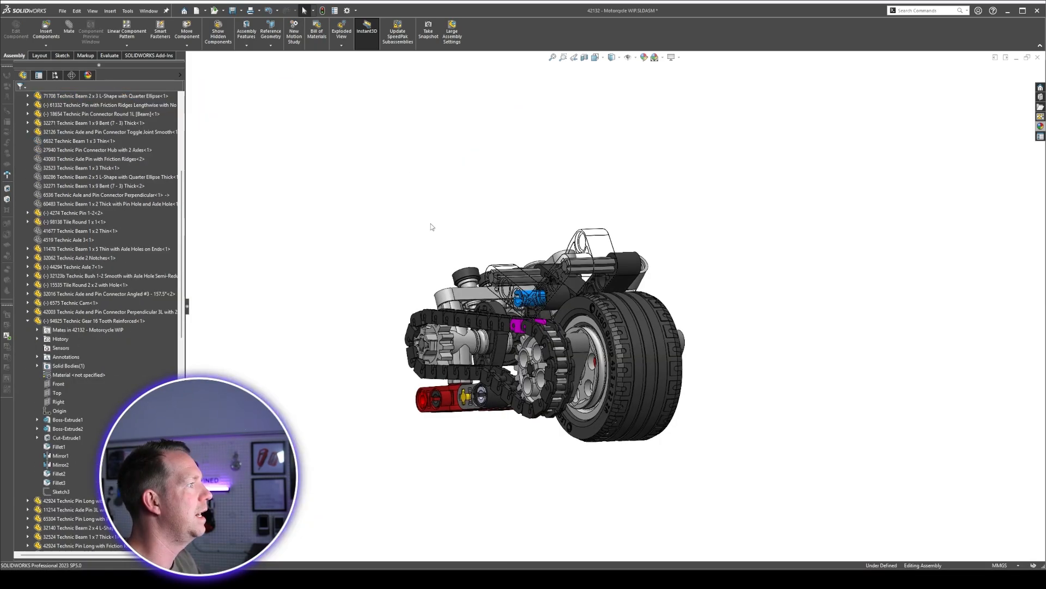
middle_drag(583, 301, 601, 372)
scroll(567, 316, down, 2)
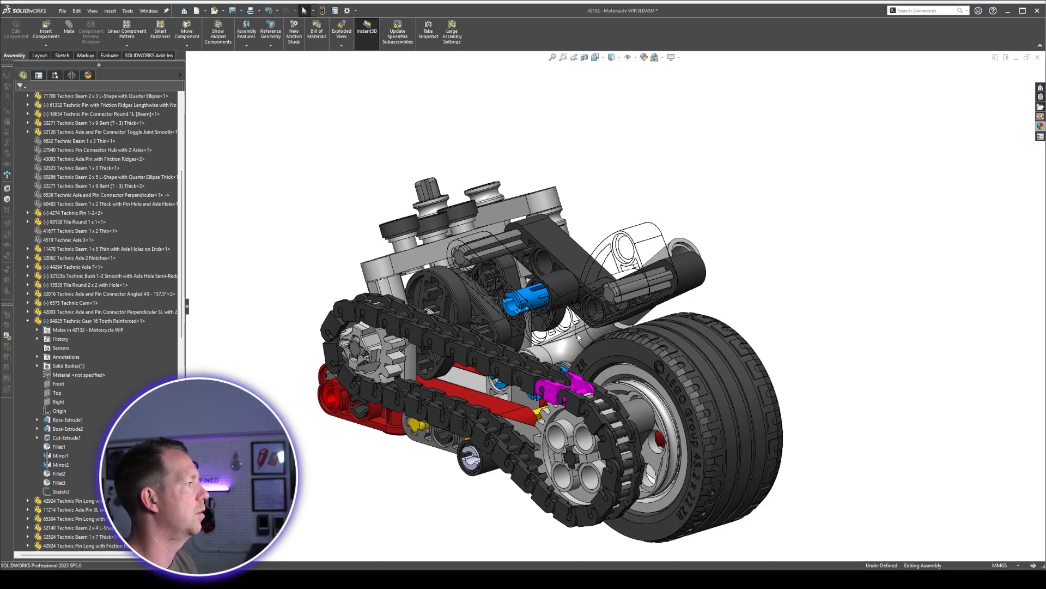
Switch the assembly back to Display State-1 and collapse the 94925 gear and the ASSEMBLED PARTS folder in the tree.
click(27, 320)
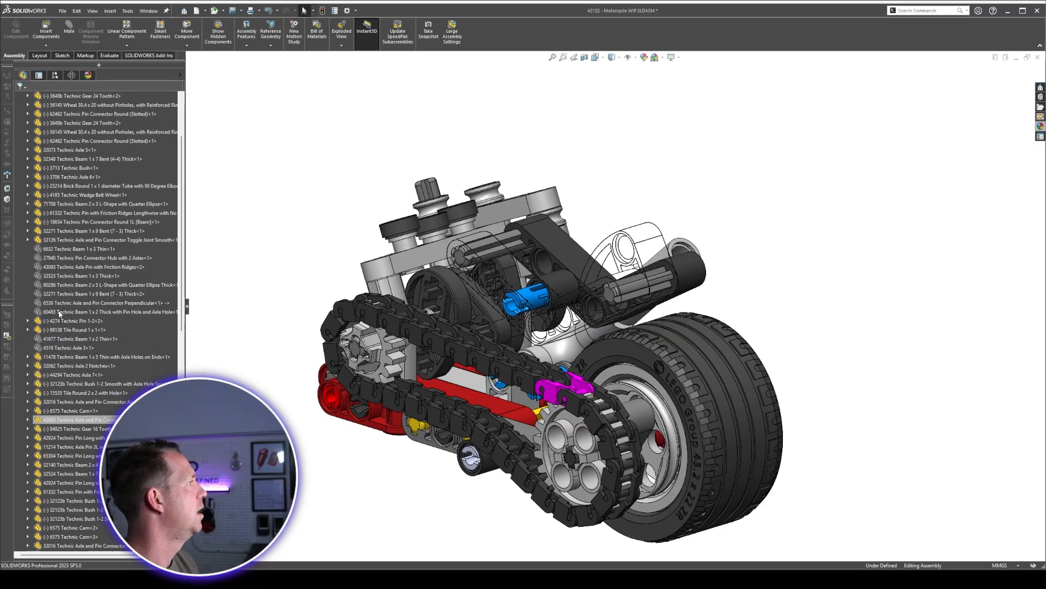
scroll(49, 207, up, 7)
click(55, 76)
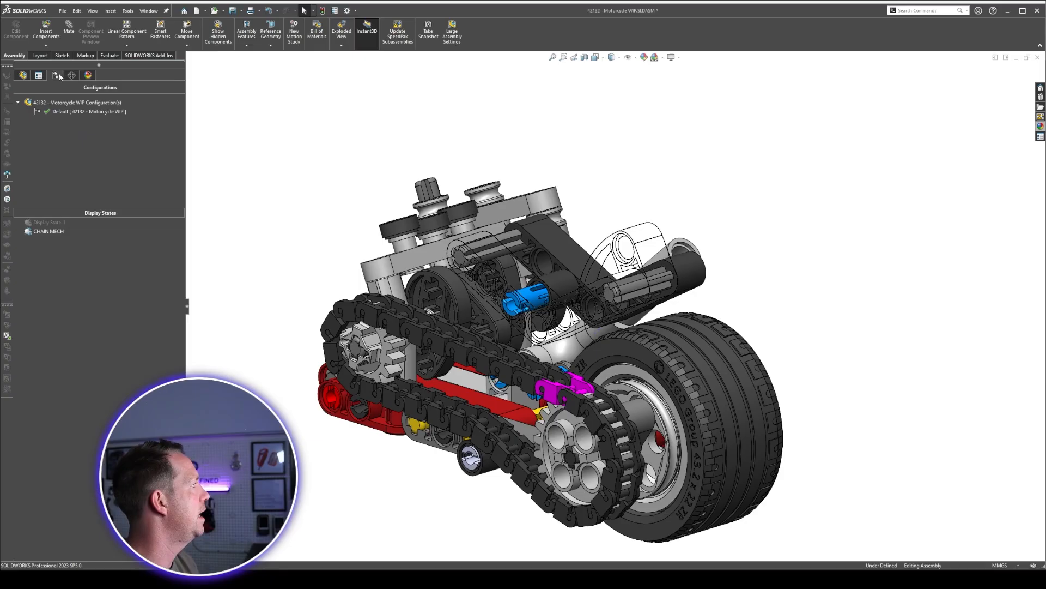
double_click(47, 223)
click(22, 76)
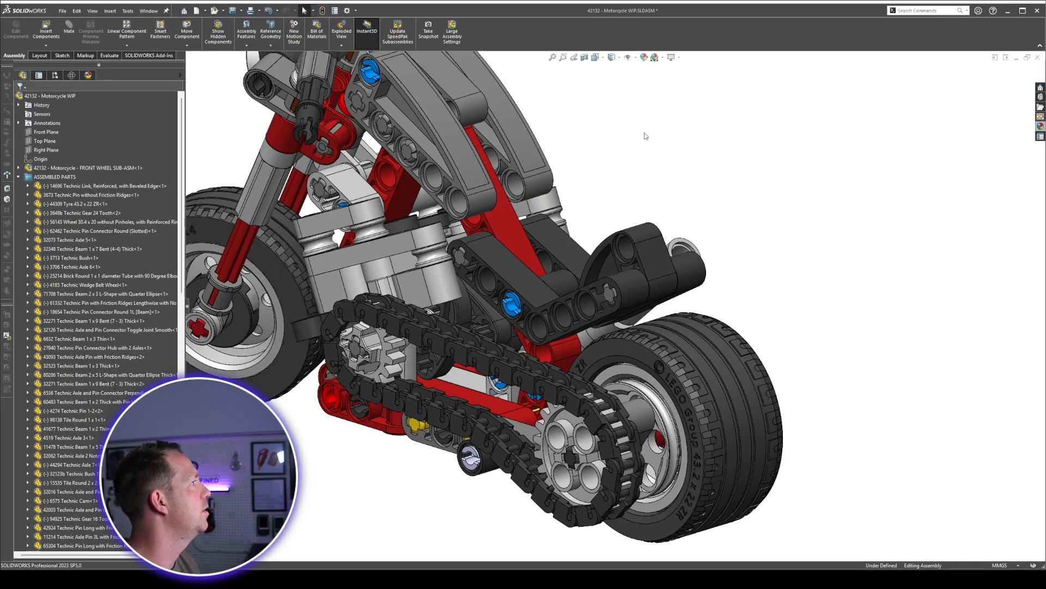
click(99, 177)
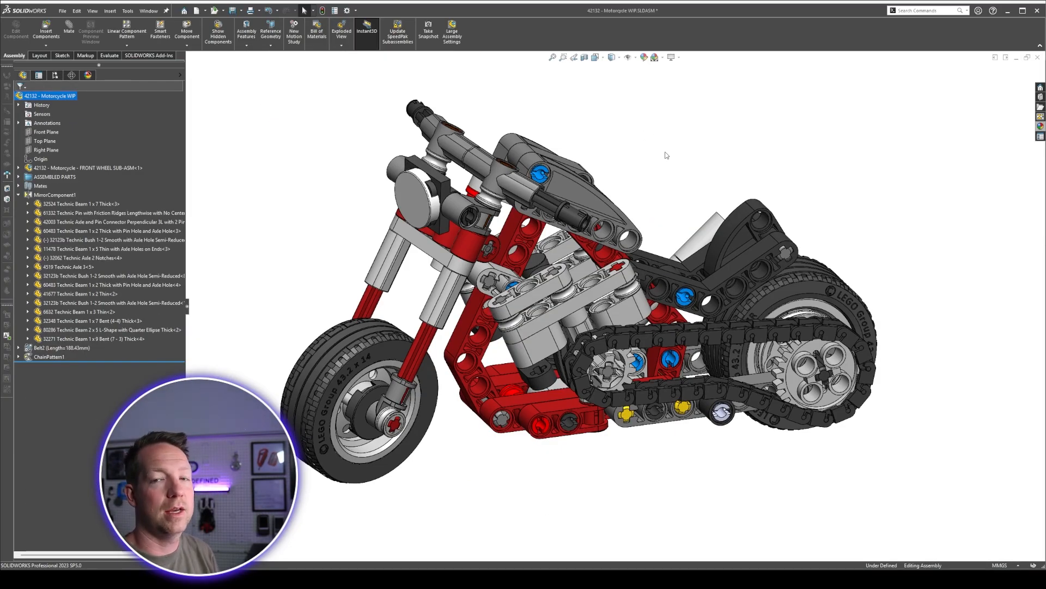